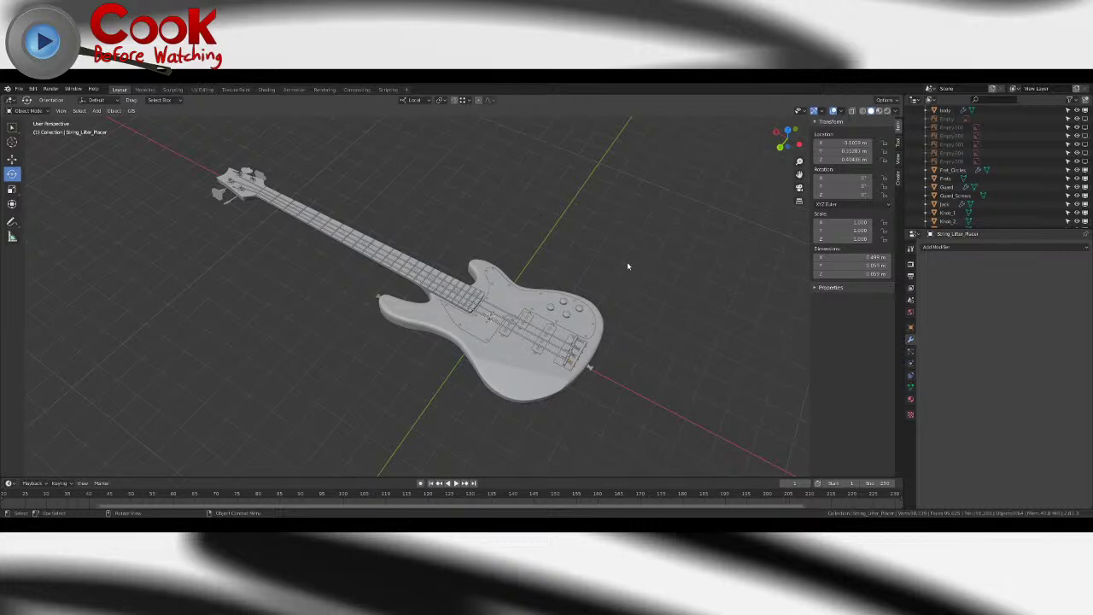
- Examine the whole bass guitar model and the threads of the bridge's adjustment screws close up
{"action": "middle_click_drag", "start_coordinate": [643, 263], "coordinate": [528, 264]}
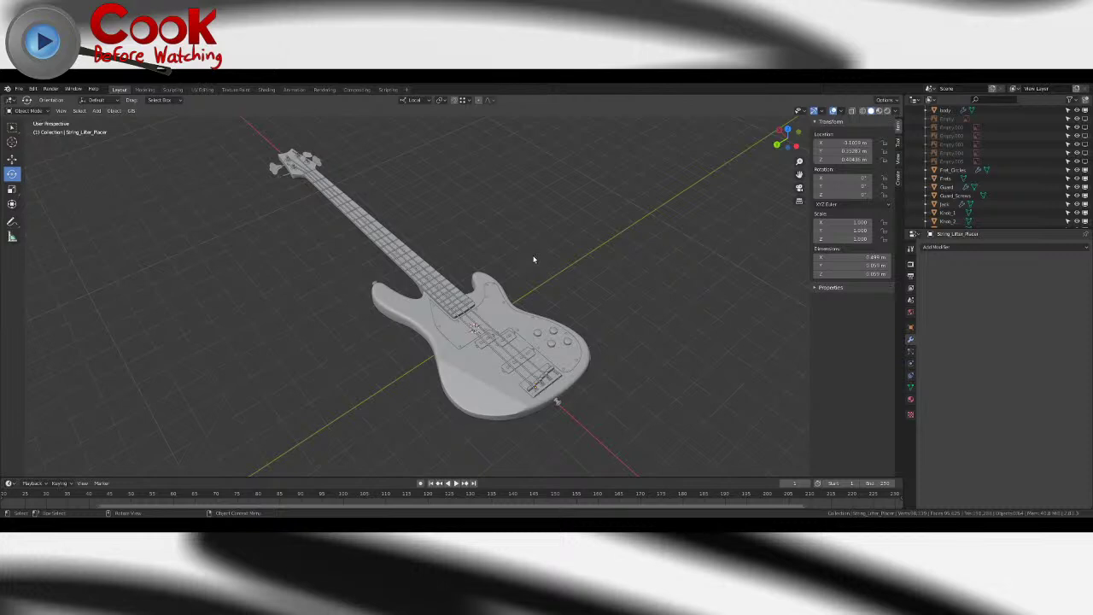
{"action": "middle_click_drag", "start_coordinate": [534, 259], "coordinate": [478, 285]}
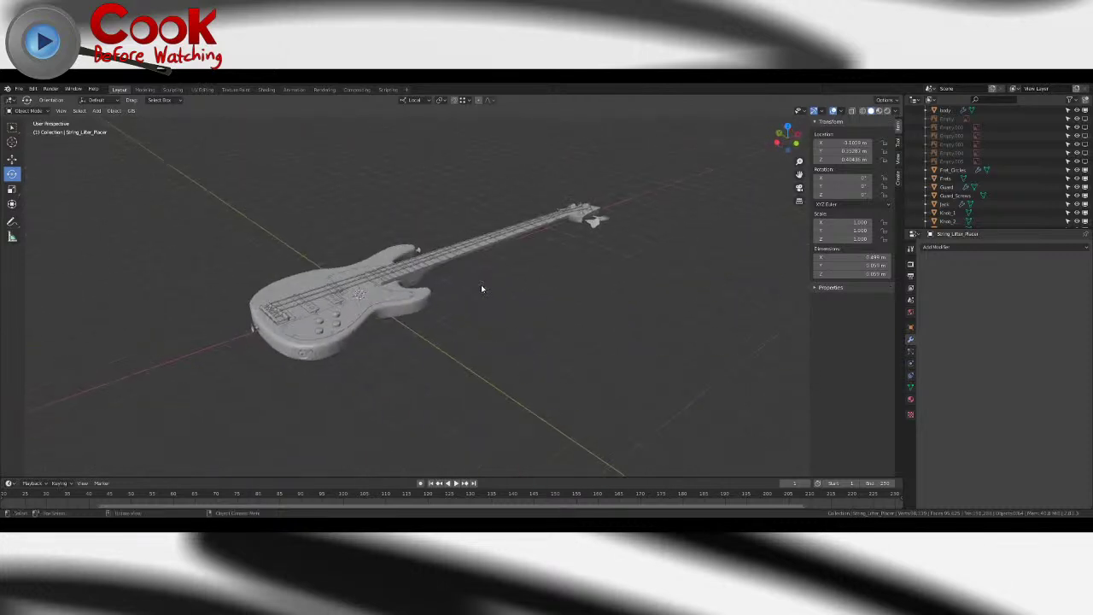
{"action": "scroll", "coordinate": [538, 304], "scroll_direction": "up", "scroll_amount": 3}
{"action": "middle_click_drag", "start_coordinate": [427, 316], "coordinate": [478, 319]}
{"action": "scroll", "coordinate": [496, 340], "scroll_direction": "up", "scroll_amount": 2}
{"action": "middle_click_drag", "start_coordinate": [401, 304], "coordinate": [470, 299]}
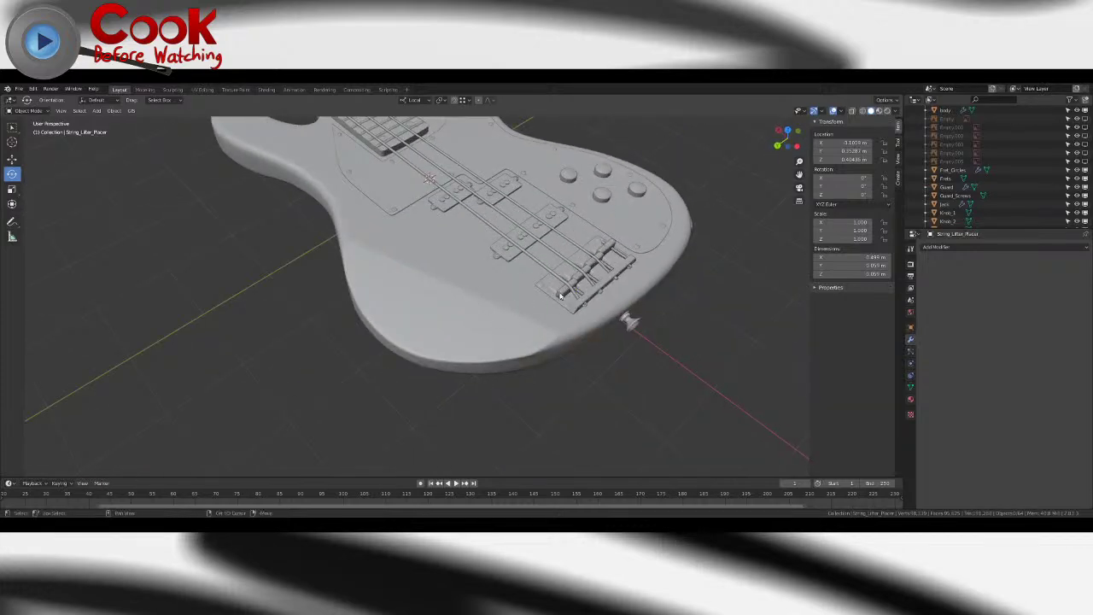
{"action": "scroll", "coordinate": [563, 295], "scroll_direction": "up", "scroll_amount": 8}
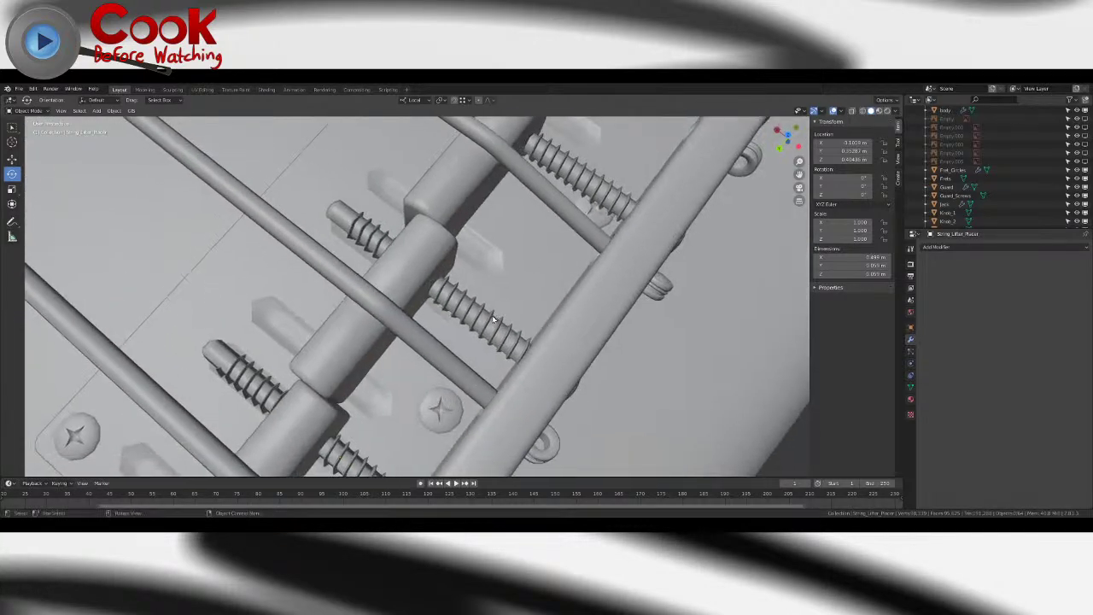
{"action": "scroll", "coordinate": [480, 337], "scroll_direction": "up", "scroll_amount": 8}
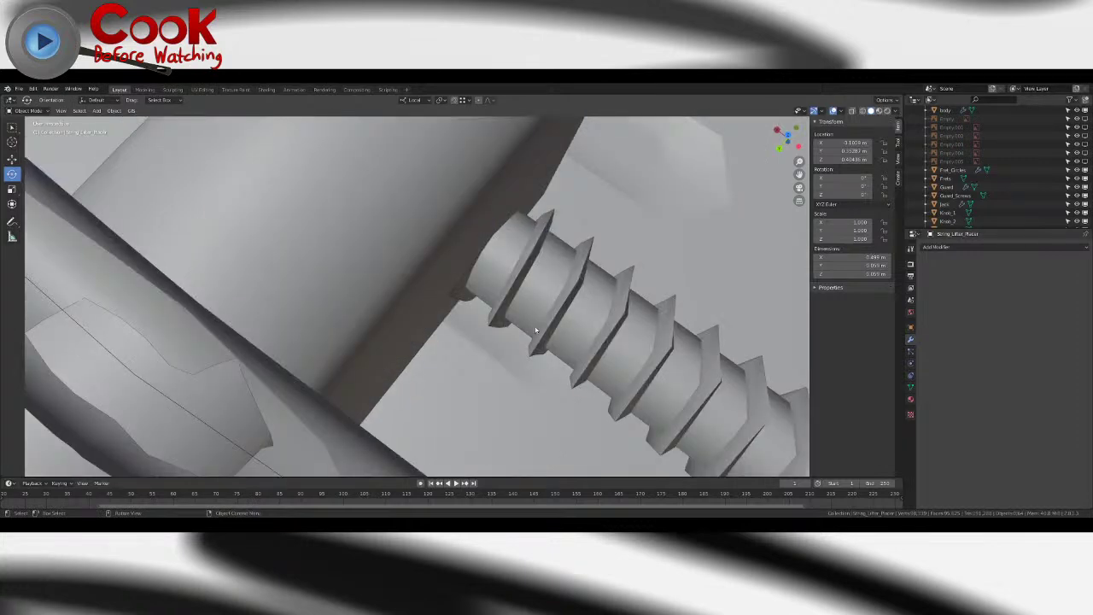
{"action": "scroll", "coordinate": [529, 338], "scroll_direction": "down", "scroll_amount": 6}
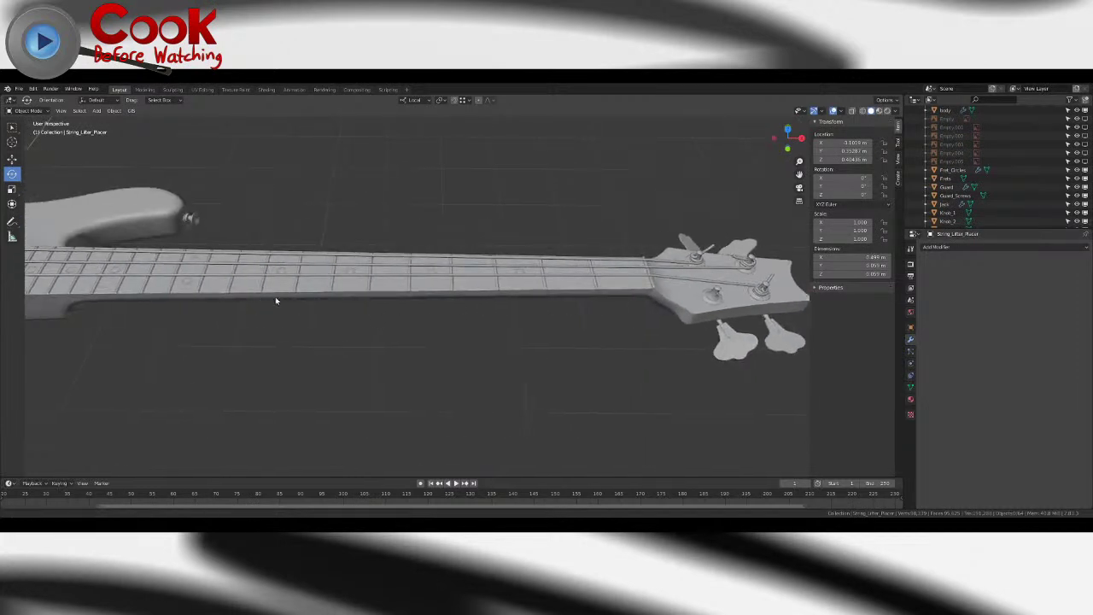
- Examine the neck, the string ball ends on the bridge, the saddles, the pickups and the body
{"action": "middle_click_drag", "start_coordinate": [276, 298], "coordinate": [434, 293]}
{"action": "scroll", "coordinate": [428, 360], "scroll_direction": "up", "scroll_amount": 5}
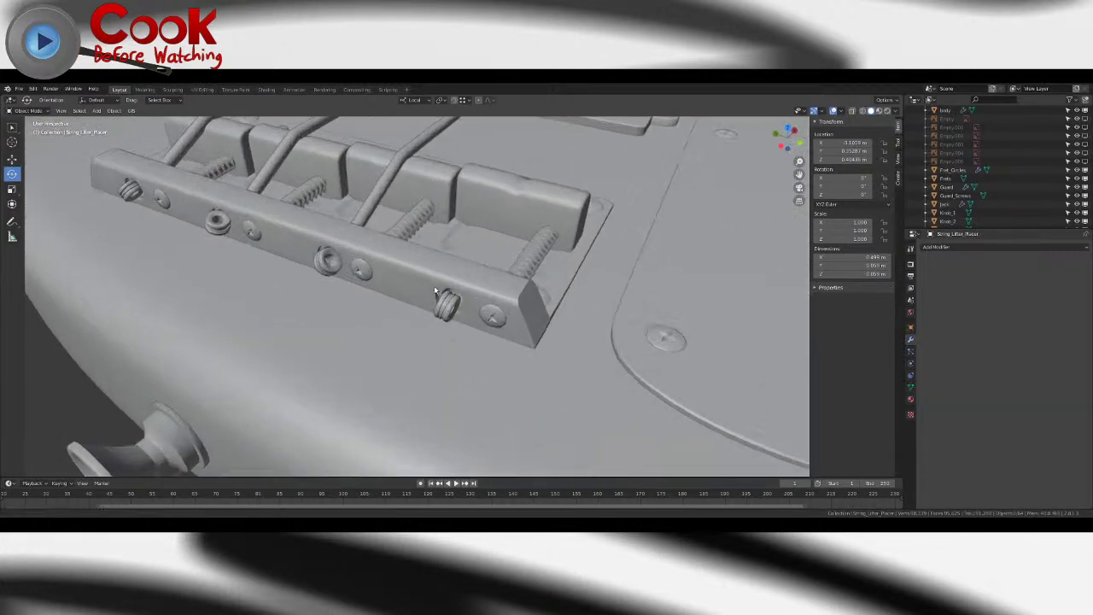
{"action": "scroll", "coordinate": [444, 282], "scroll_direction": "up", "scroll_amount": 5}
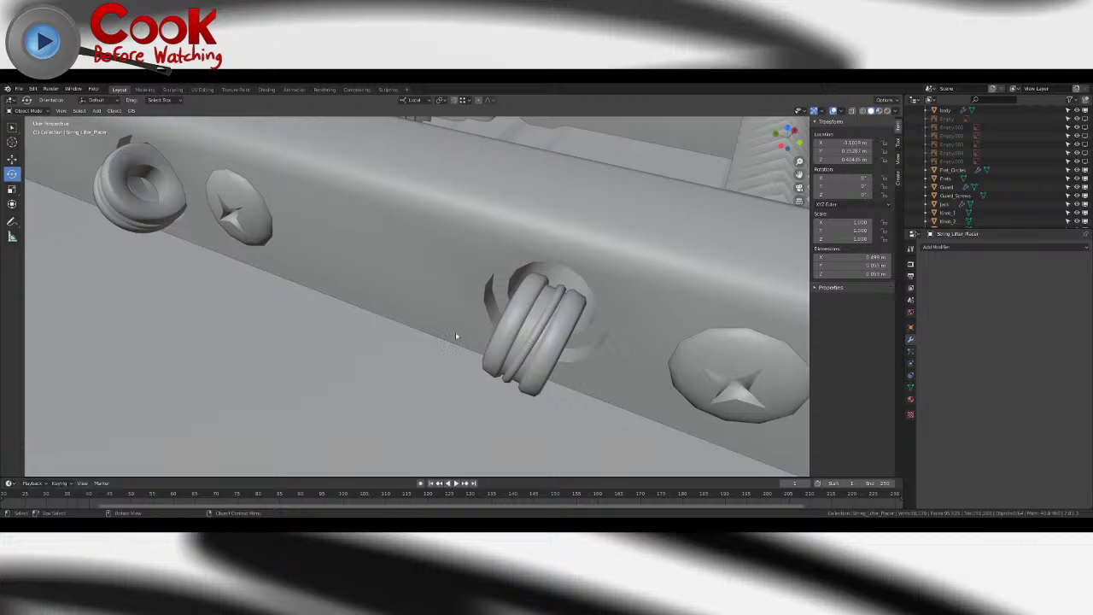
{"action": "scroll", "coordinate": [494, 333], "scroll_direction": "down", "scroll_amount": 4}
{"action": "middle_click_drag", "start_coordinate": [439, 329], "coordinate": [500, 345], "text": "shift"}
{"action": "scroll", "coordinate": [500, 345], "scroll_direction": "up", "scroll_amount": 3}
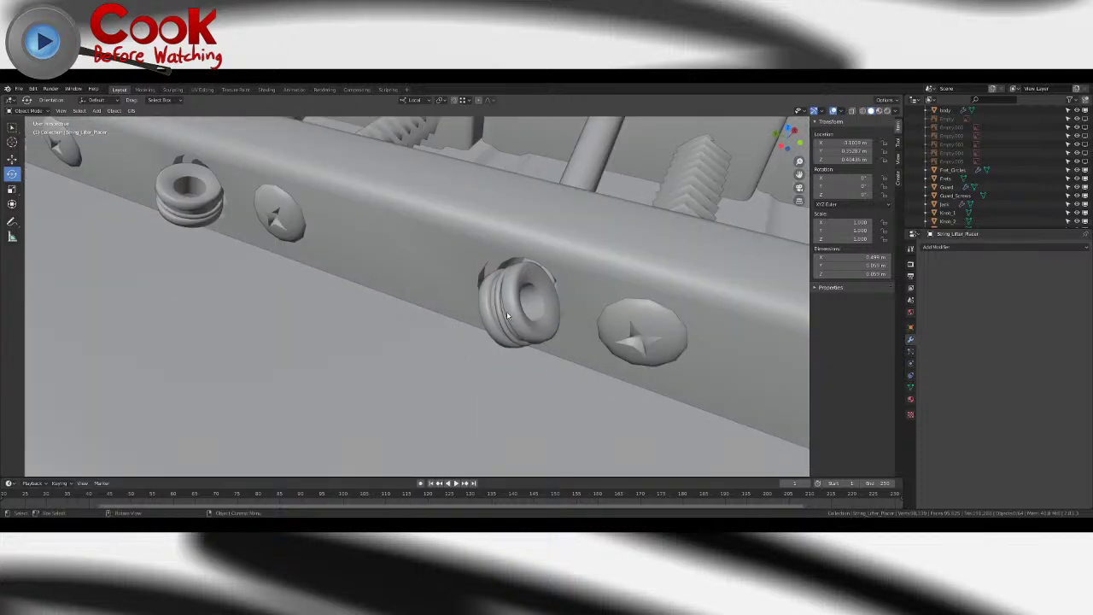
{"action": "scroll", "coordinate": [140, 185], "scroll_direction": "down", "scroll_amount": 5}
{"action": "middle_click_drag", "start_coordinate": [590, 285], "coordinate": [580, 300]}
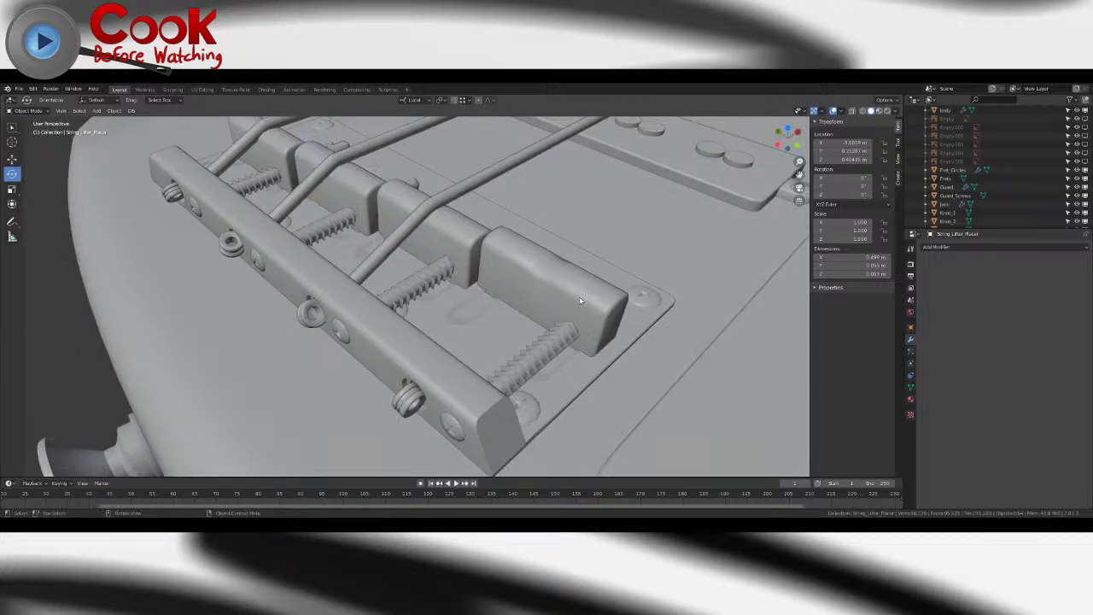
{"action": "scroll", "coordinate": [579, 277], "scroll_direction": "down", "scroll_amount": 5}
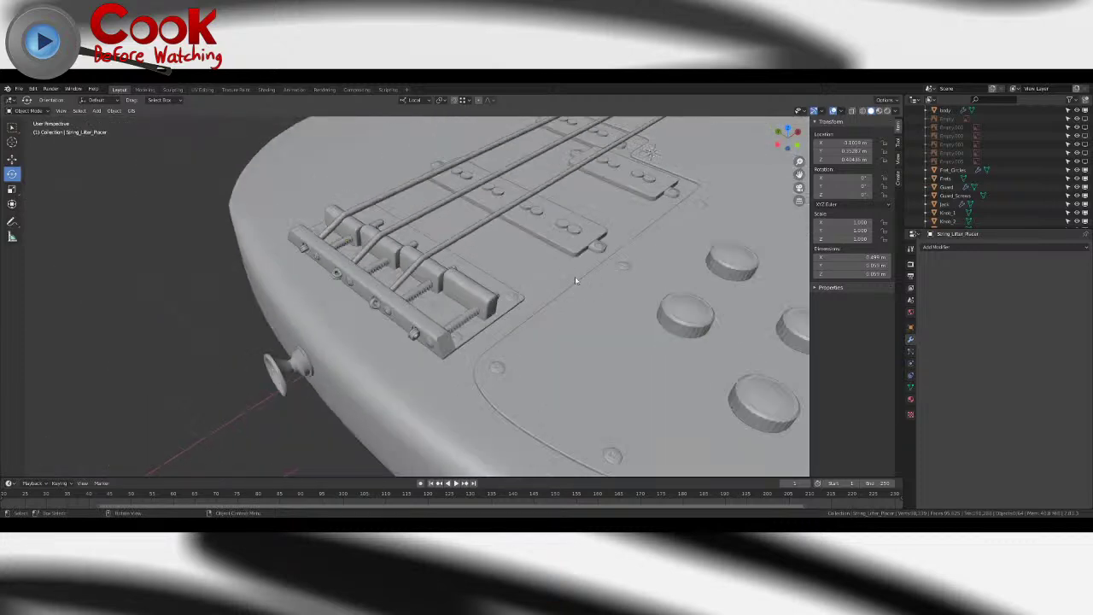
{"action": "scroll", "coordinate": [482, 306], "scroll_direction": "up", "scroll_amount": 3}
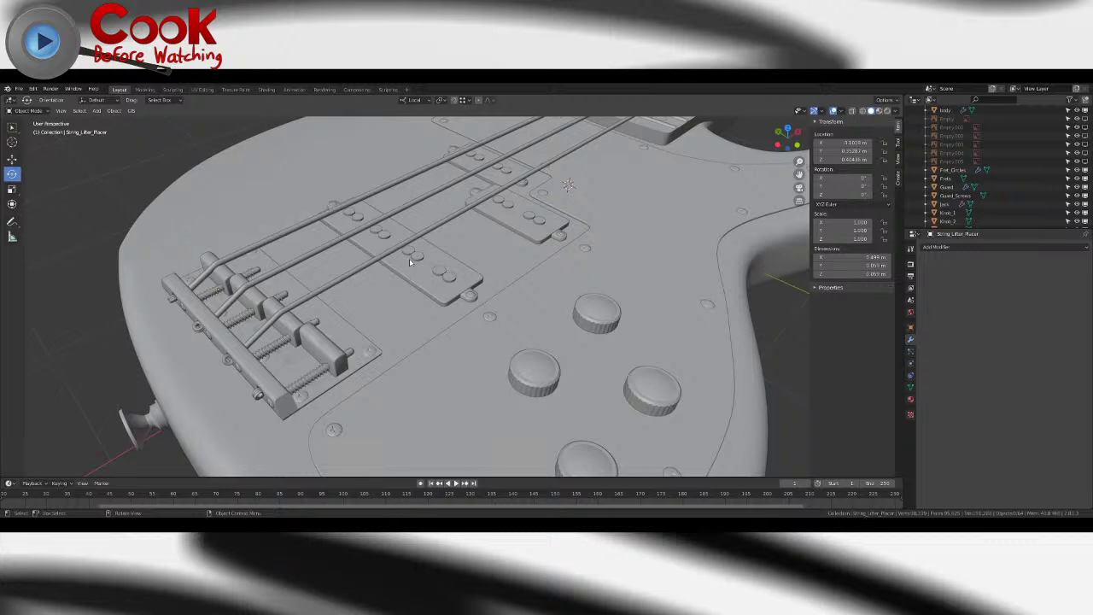
{"action": "scroll", "coordinate": [412, 264], "scroll_direction": "down", "scroll_amount": 5}
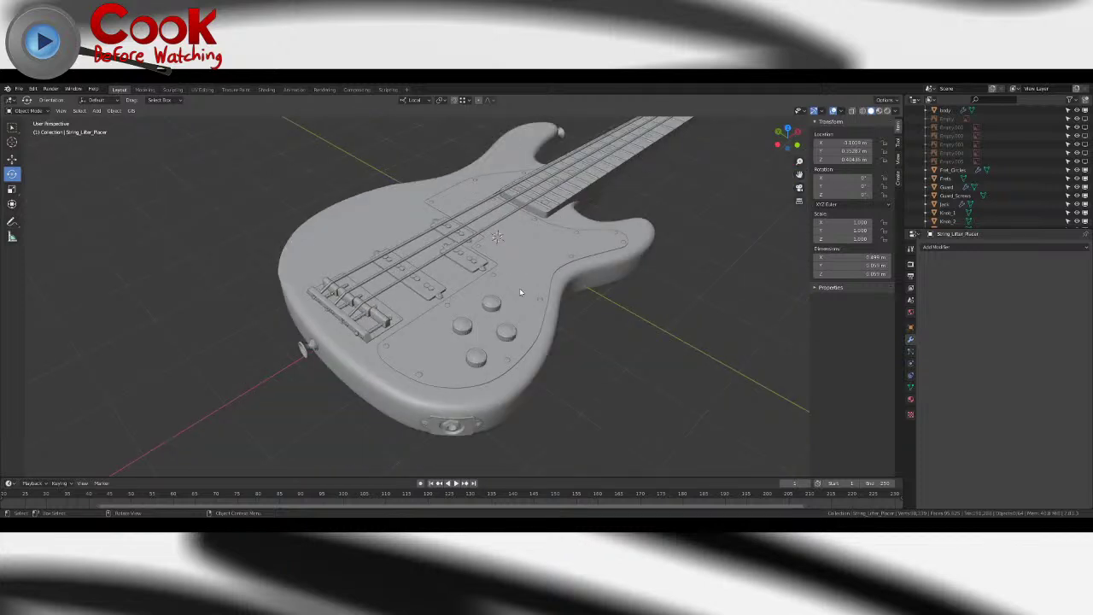
{"action": "middle_click_drag", "start_coordinate": [519, 292], "coordinate": [506, 308]}
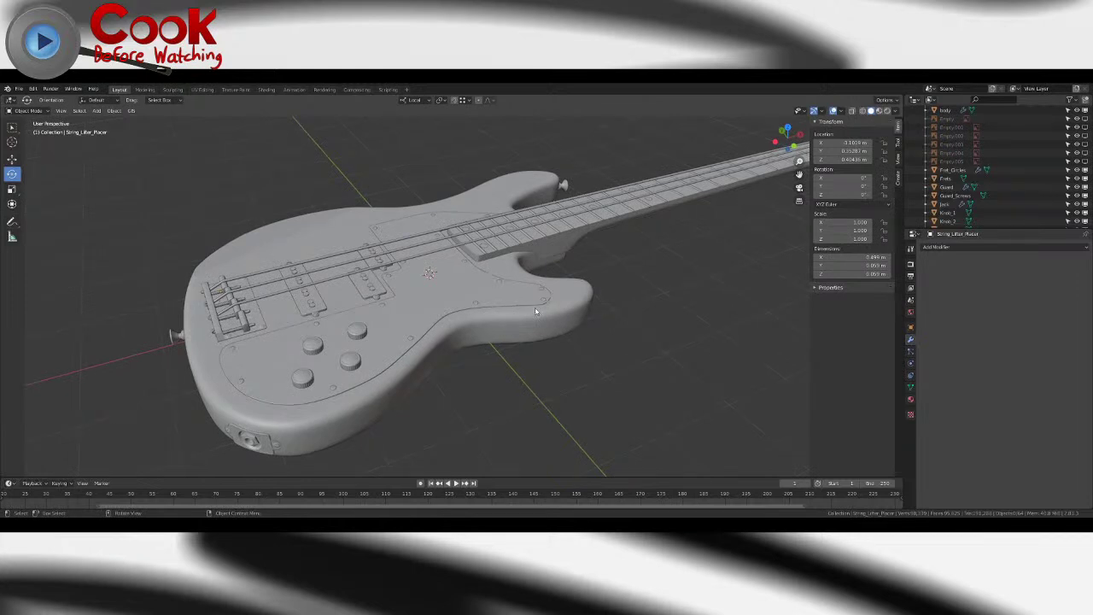
{"action": "scroll", "coordinate": [538, 305], "scroll_direction": "down", "scroll_amount": 4}
{"action": "middle_click_drag", "start_coordinate": [472, 323], "coordinate": [499, 314]}
{"action": "middle_click_drag", "start_coordinate": [389, 340], "coordinate": [375, 283]}
- Inspect the D string mesh String_Pluck_D and select the String_02 curve at the headstock
{"action": "left_click", "coordinate": [381, 334]}
{"action": "key", "text": "Tab"}
{"action": "scroll", "coordinate": [456, 333], "scroll_direction": "up", "scroll_amount": 4}
{"action": "scroll", "coordinate": [376, 282], "scroll_direction": "down", "scroll_amount": 4}
{"action": "middle_click_drag", "start_coordinate": [510, 254], "coordinate": [414, 315], "text": "shift"}
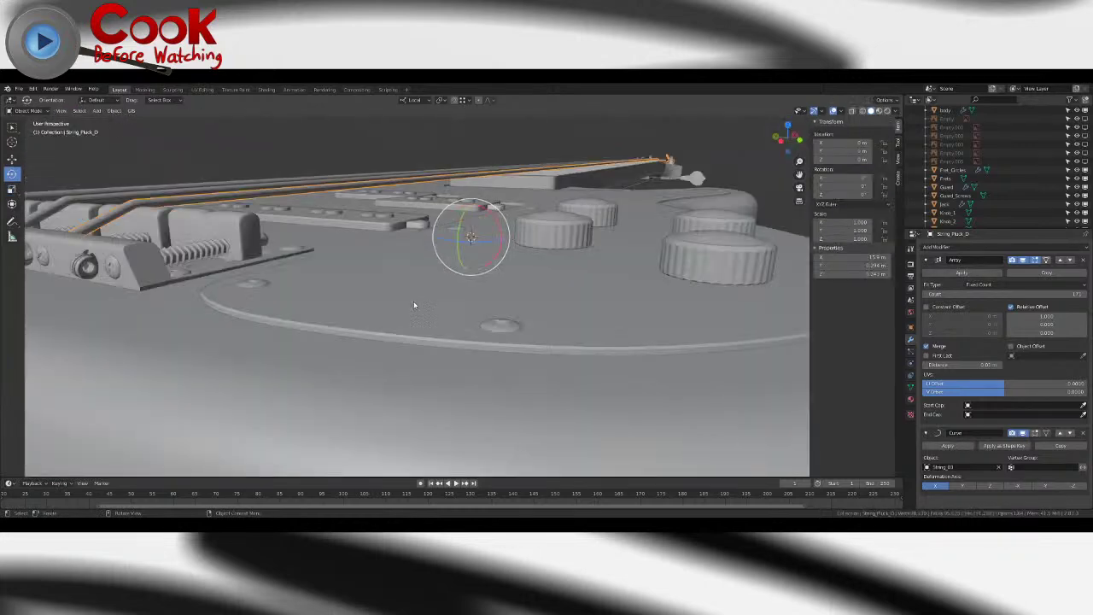
{"action": "middle_click_drag", "start_coordinate": [413, 312], "coordinate": [397, 278]}
{"action": "key", "text": "Tab"}
{"action": "left_click", "coordinate": [260, 270]}
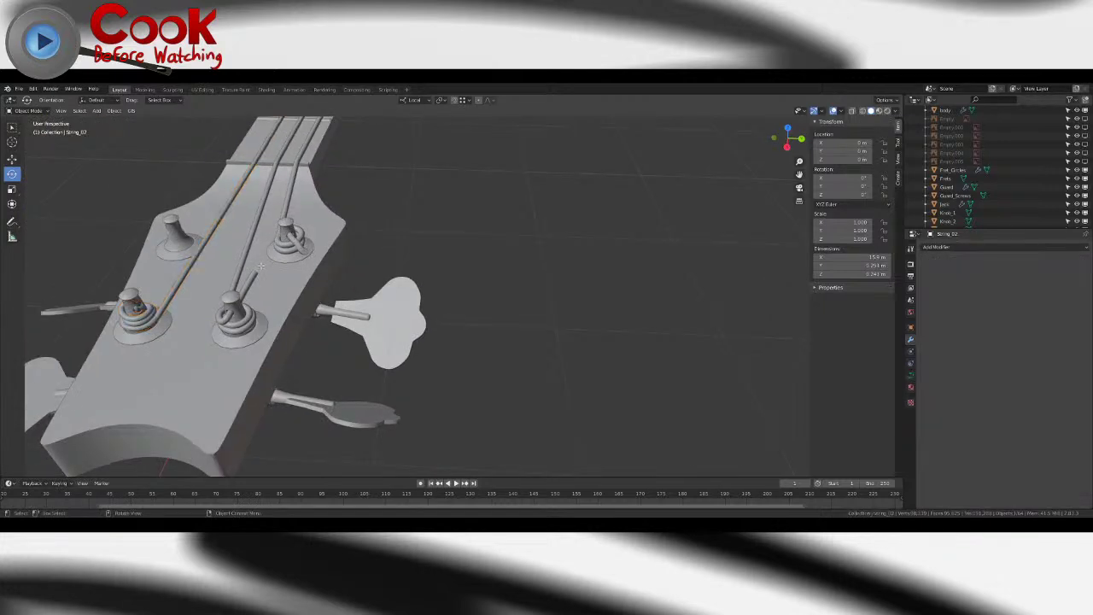
- Try to raise the bridge-end control point of the String_02 curve far above the guitar body
{"action": "key", "text": "Tab"}
{"action": "scroll", "coordinate": [310, 268], "scroll_direction": "down", "scroll_amount": 5}
{"action": "middle_click_drag", "start_coordinate": [310, 269], "coordinate": [547, 282]}
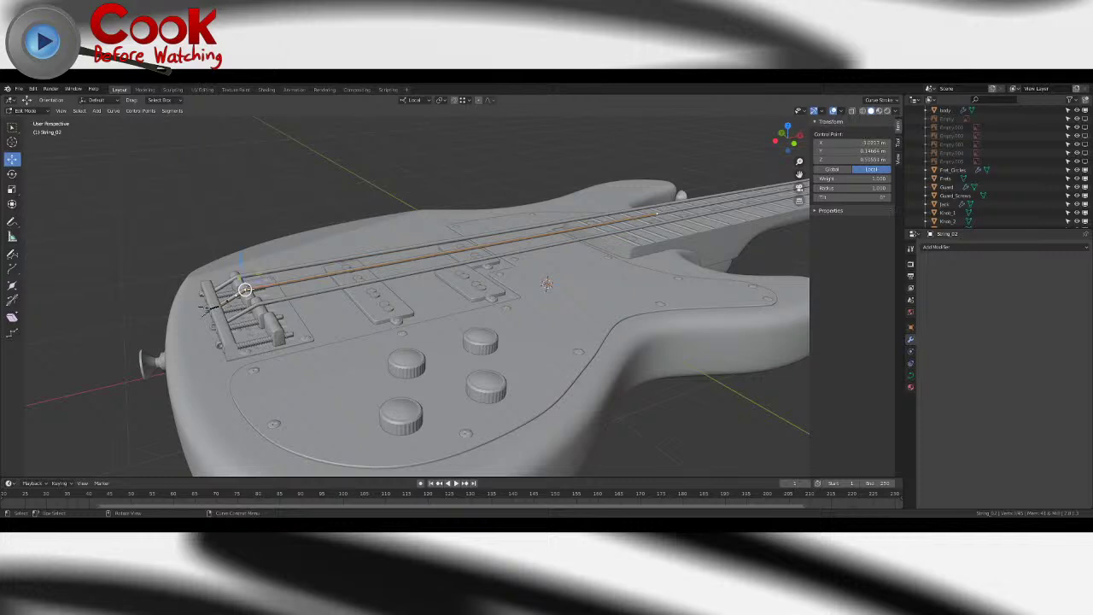
{"action": "scroll", "coordinate": [245, 290], "scroll_direction": "down", "scroll_amount": 4}
{"action": "middle_click_drag", "start_coordinate": [245, 289], "coordinate": [296, 268]}
{"action": "middle_click_drag", "start_coordinate": [454, 192], "coordinate": [323, 263], "text": "shift"}
{"action": "left_click_drag", "start_coordinate": [323, 265], "coordinate": [330, 193]}
{"action": "left_click", "coordinate": [337, 143]}
{"action": "middle_click_drag", "start_coordinate": [642, 233], "coordinate": [464, 354]}
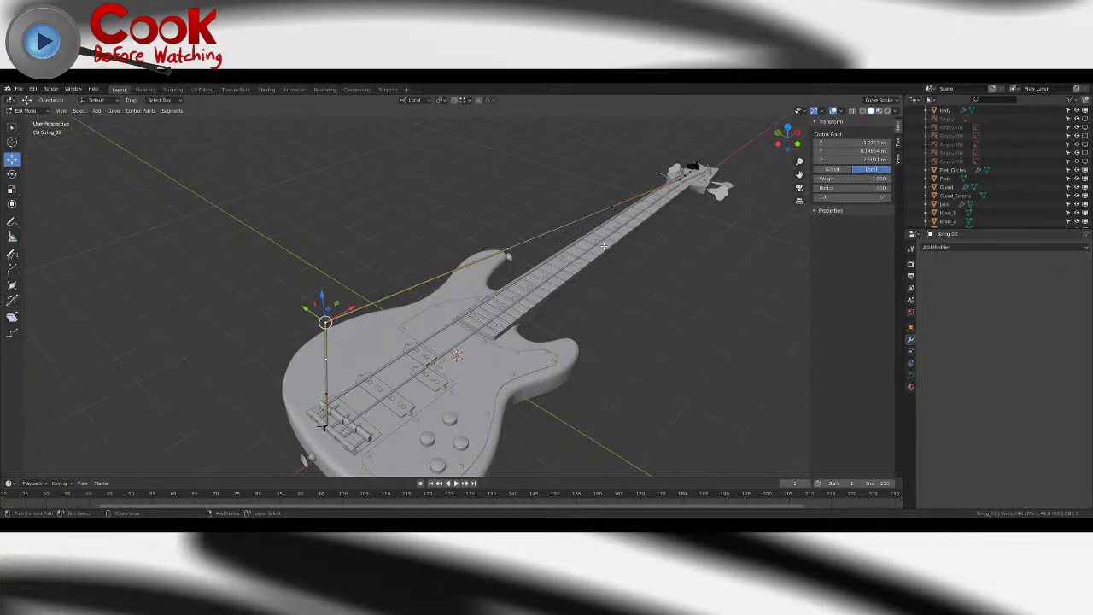
{"action": "key", "text": "Tab"}
{"action": "key", "text": "Tab"}
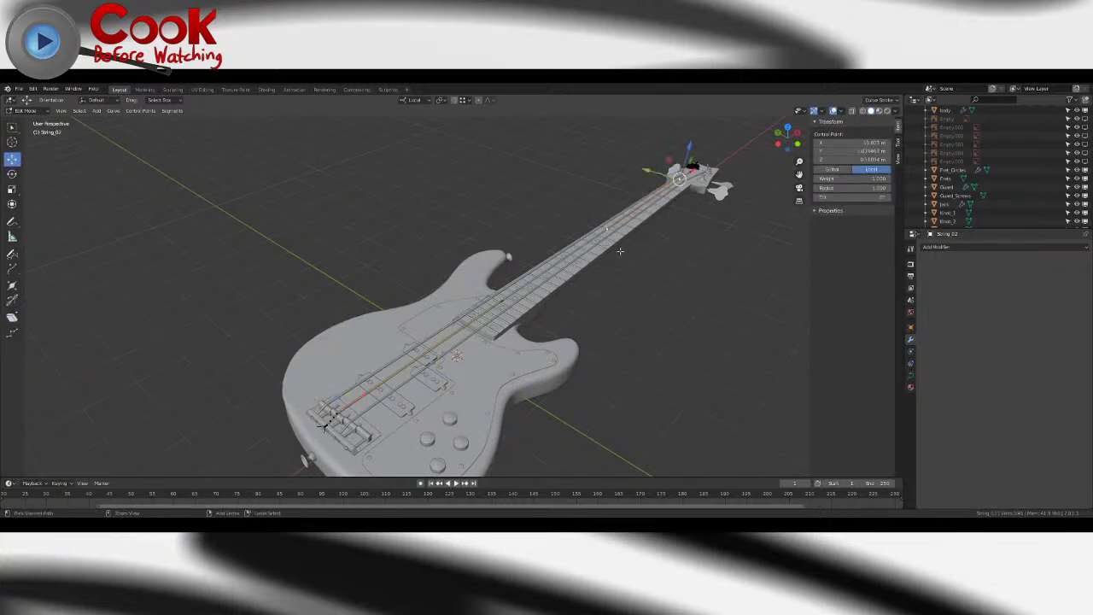
{"action": "key", "text": "Tab"}
- Save the bass guitar file and open the recent Guitar_String_Test.blend file
{"action": "left_click", "coordinate": [32, 88]}
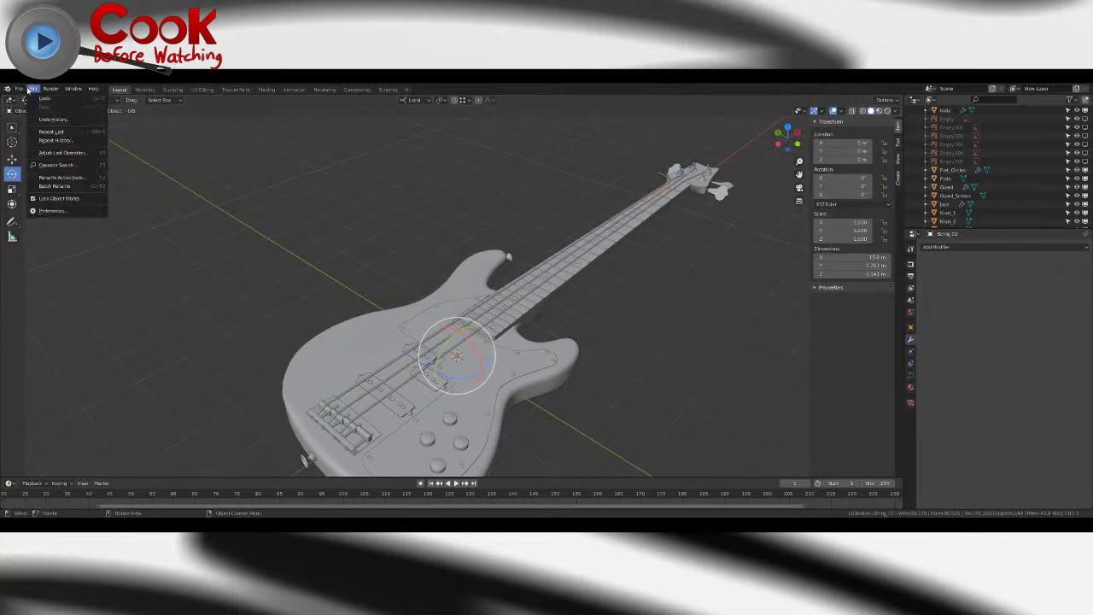
{"action": "left_click", "coordinate": [18, 88]}
{"action": "left_click", "coordinate": [36, 148]}
{"action": "left_click", "coordinate": [18, 89]}
{"action": "mouse_move", "coordinate": [38, 114]}
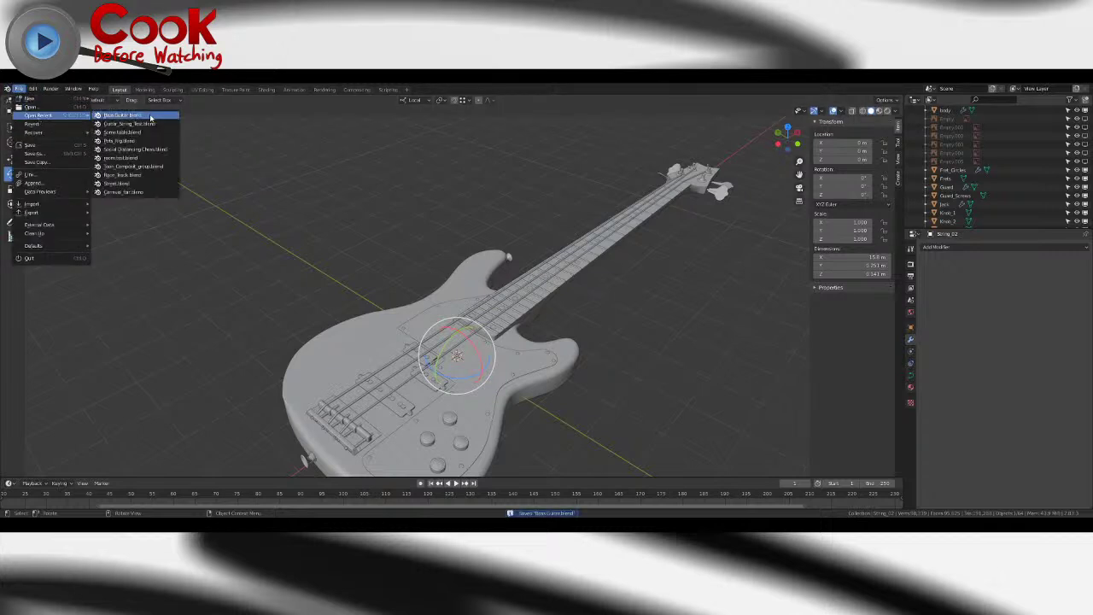
{"action": "left_click", "coordinate": [152, 125]}
- Select the upper empty on the test bone chain and move it down along its local Z axis
{"action": "middle_click_drag", "start_coordinate": [381, 293], "coordinate": [383, 358]}
{"action": "scroll", "coordinate": [481, 334], "scroll_direction": "up", "scroll_amount": 3}
{"action": "middle_click_drag", "start_coordinate": [465, 370], "coordinate": [290, 231]}
{"action": "left_click", "coordinate": [11, 160]}
{"action": "left_click", "coordinate": [415, 192]}
{"action": "middle_click_drag", "start_coordinate": [415, 192], "coordinate": [395, 179]}
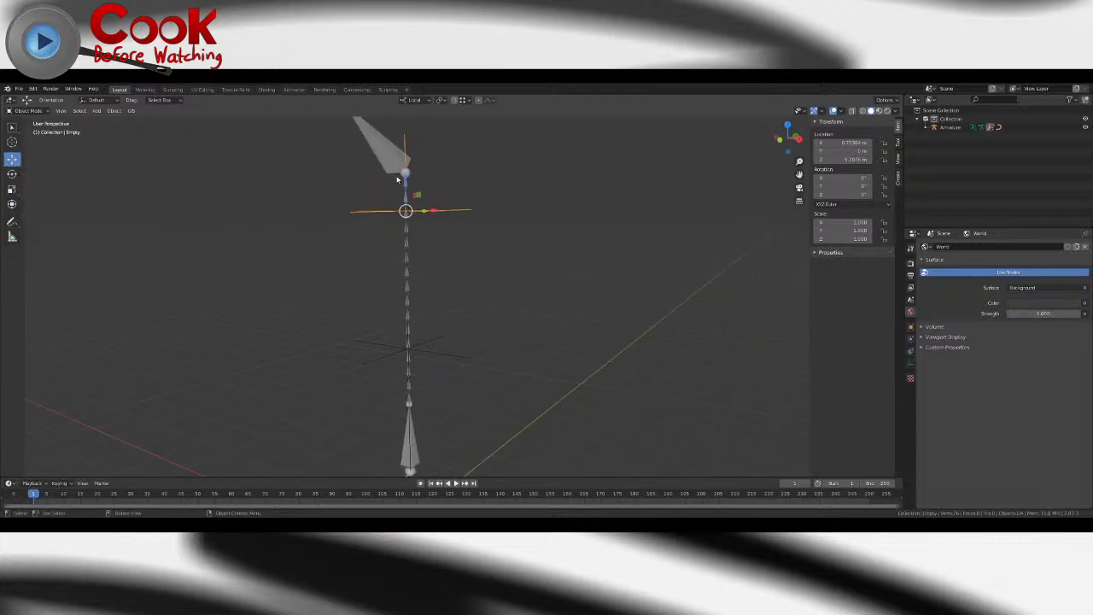
{"action": "left_click_drag", "start_coordinate": [405, 173], "coordinate": [416, 253]}
- Try to move the lower empty of the bone chain sideways, and undo the move
{"action": "left_click", "coordinate": [433, 347]}
{"action": "middle_click_drag", "start_coordinate": [461, 346], "coordinate": [414, 345]}
{"action": "left_click_drag", "start_coordinate": [466, 341], "coordinate": [499, 340]}
{"action": "key", "text": "ctrl+z"}
- Raise the upper empty along the bone chain, and try to pull the lower empty sideways
{"action": "left_click", "coordinate": [488, 273]}
{"action": "left_click_drag", "start_coordinate": [432, 237], "coordinate": [433, 178]}
{"action": "left_click", "coordinate": [477, 343]}
{"action": "left_click_drag", "start_coordinate": [476, 344], "coordinate": [376, 328]}
{"action": "key", "text": "ctrl+z"}
- Try to bend the chain by moving the lower empty along Y and scaling it along Z, then undo both
{"action": "middle_click_drag", "start_coordinate": [381, 329], "coordinate": [432, 337]}
{"action": "left_click_drag", "start_coordinate": [432, 337], "coordinate": [400, 336]}
{"action": "left_click", "coordinate": [11, 191]}
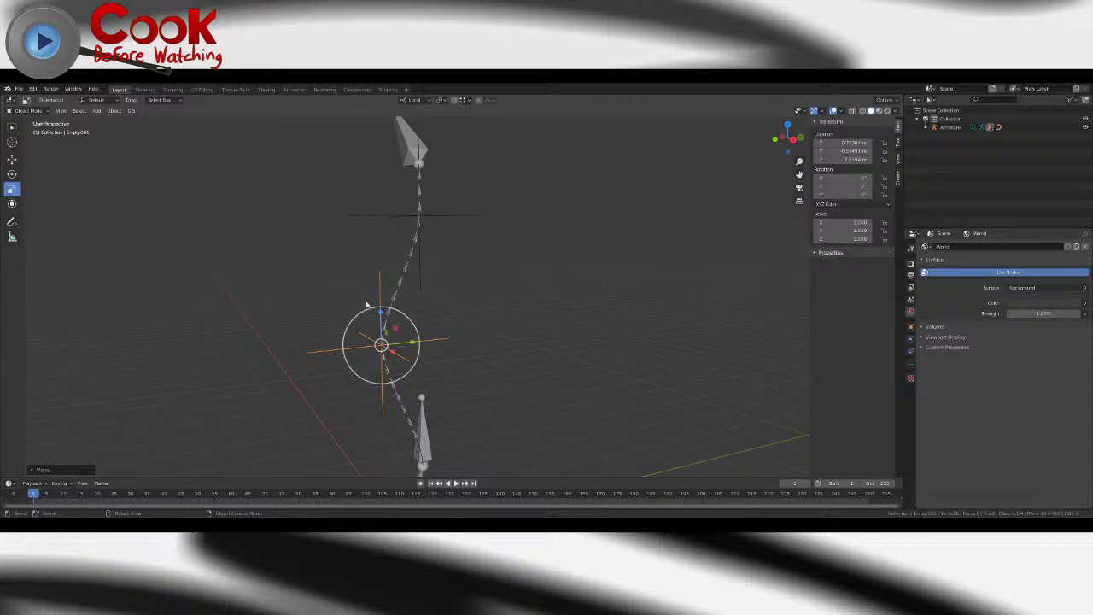
{"action": "middle_click_drag", "start_coordinate": [327, 288], "coordinate": [346, 305]}
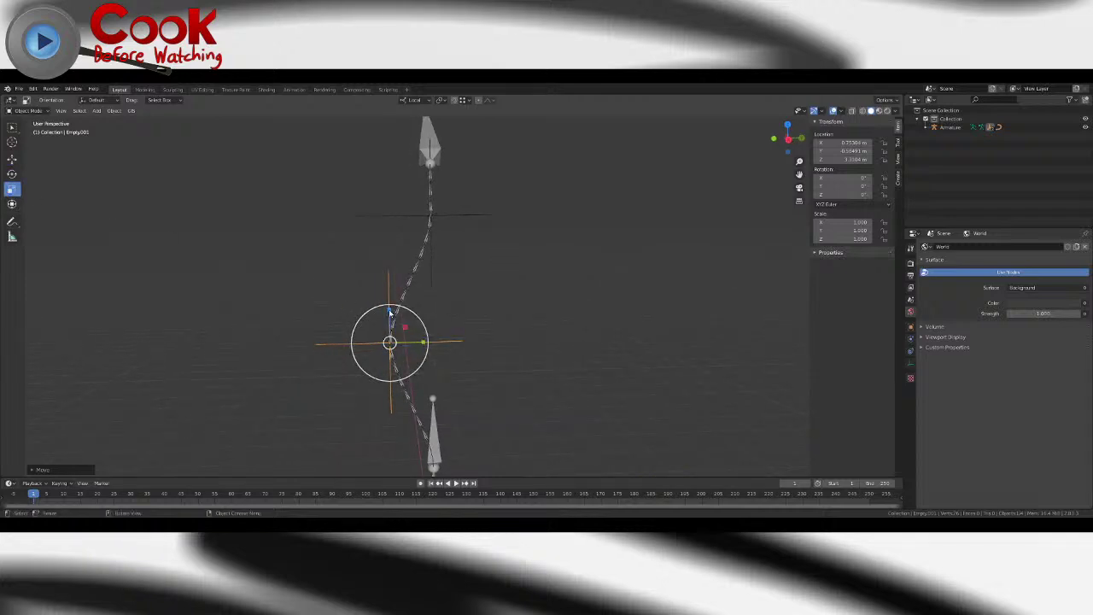
{"action": "left_click_drag", "start_coordinate": [389, 316], "coordinate": [389, 343]}
{"action": "key", "text": "ctrl+z"}
{"action": "key", "text": "ctrl+z"}
{"action": "left_click", "coordinate": [549, 291]}
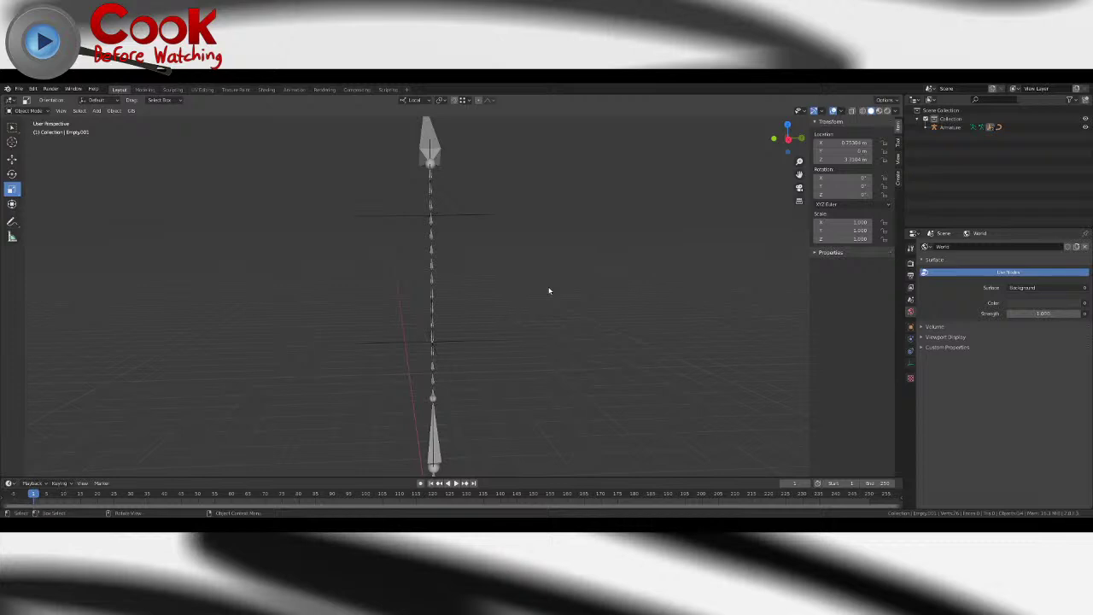
{"action": "middle_click_drag", "start_coordinate": [530, 292], "coordinate": [455, 298]}
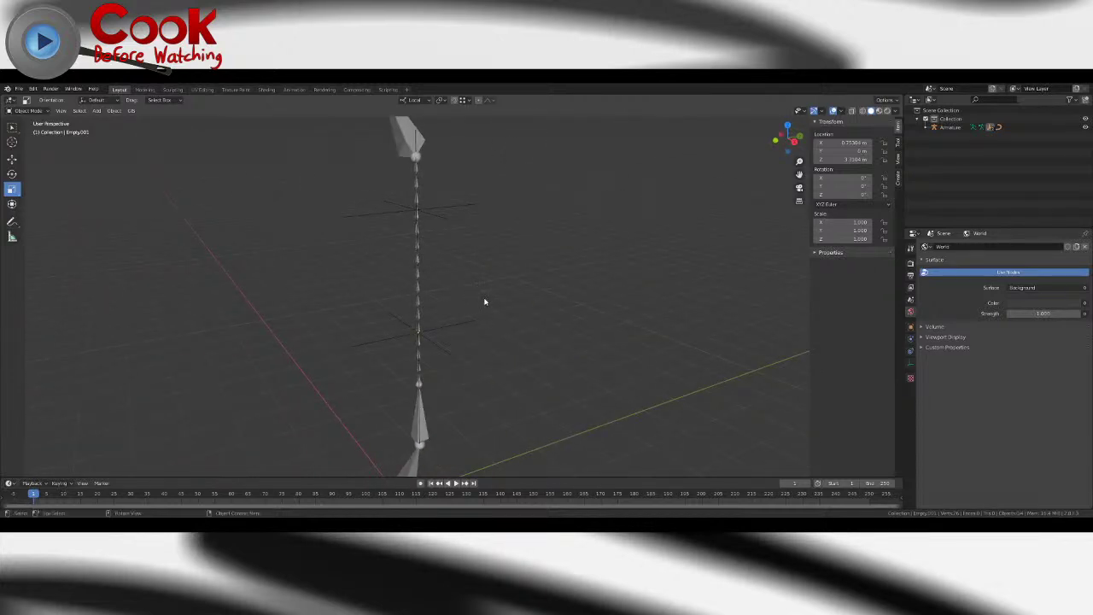
- Reopen the recent bass guitar file without saving the changes to the string test file
{"action": "left_click", "coordinate": [18, 89]}
{"action": "mouse_move", "coordinate": [43, 115]}
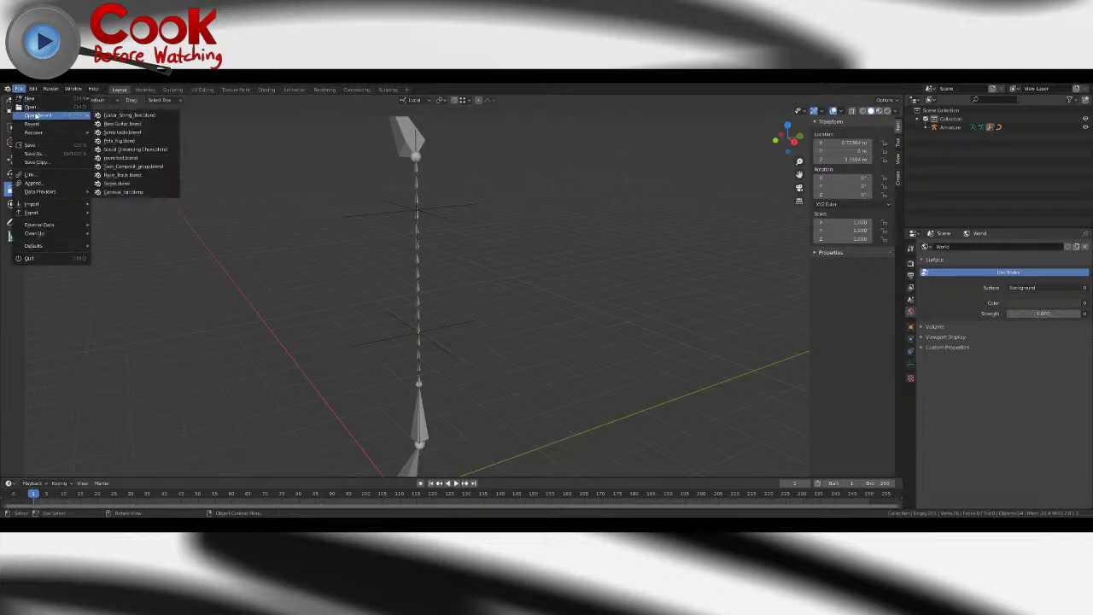
{"action": "left_click", "coordinate": [132, 115]}
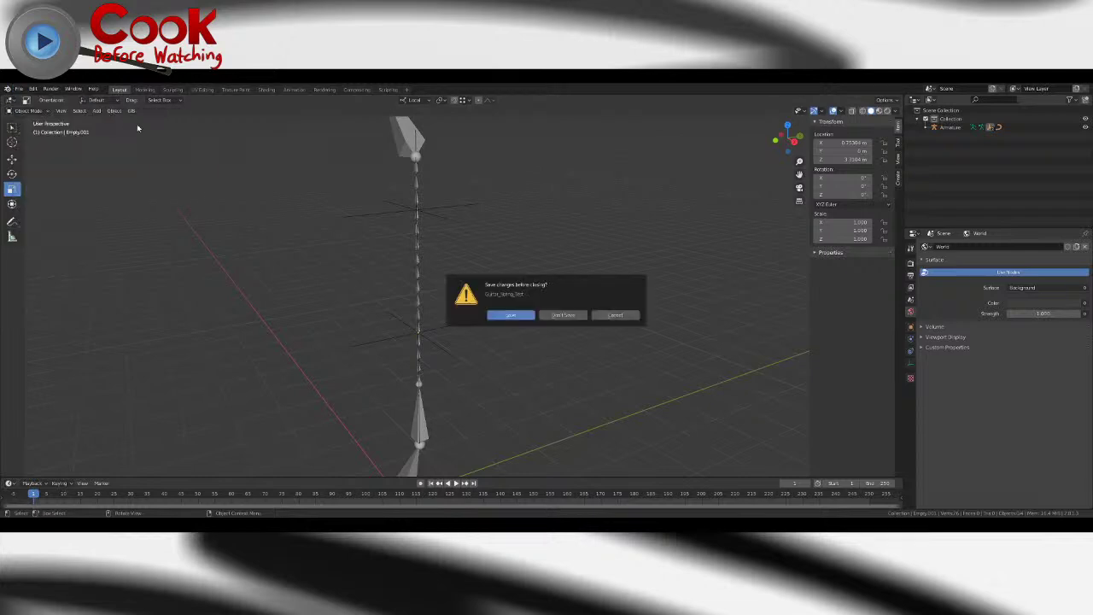
{"action": "left_click", "coordinate": [560, 317]}
- Look over the reopened bass guitar model, from the strings and neck to the body
{"action": "middle_click_drag", "start_coordinate": [668, 333], "coordinate": [466, 332]}
{"action": "scroll", "coordinate": [447, 282], "scroll_direction": "up", "scroll_amount": 5}
{"action": "scroll", "coordinate": [465, 332], "scroll_direction": "up", "scroll_amount": 2}
{"action": "scroll", "coordinate": [392, 297], "scroll_direction": "down", "scroll_amount": 6}
{"action": "middle_click_drag", "start_coordinate": [367, 298], "coordinate": [486, 295]}
{"action": "middle_click_drag", "start_coordinate": [402, 338], "coordinate": [538, 285], "text": "shift"}
{"action": "scroll", "coordinate": [538, 285], "scroll_direction": "down", "scroll_amount": 5}
{"action": "middle_click_drag", "start_coordinate": [431, 359], "coordinate": [515, 315], "text": "shift"}
{"action": "scroll", "coordinate": [500, 322], "scroll_direction": "up", "scroll_amount": 4}
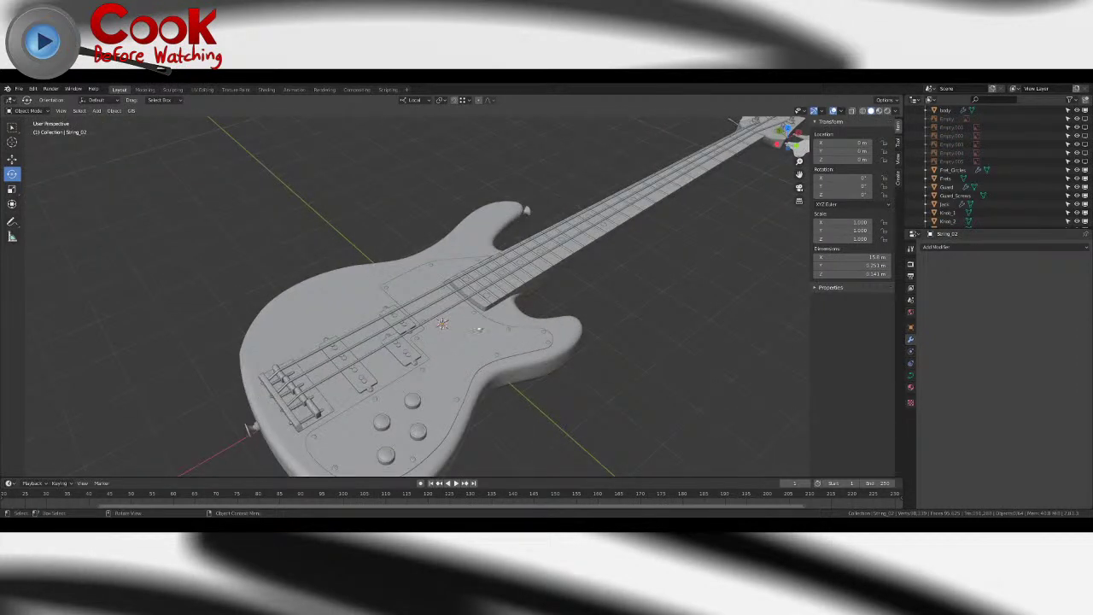
- Add a NURBS path curve at the origin and raise it above the guitar along Z
{"action": "left_click", "coordinate": [99, 111]}
{"action": "mouse_move", "coordinate": [151, 129]}
{"action": "left_click", "coordinate": [187, 168]}
{"action": "scroll", "coordinate": [329, 242], "scroll_direction": "down", "scroll_amount": 6}
{"action": "middle_click_drag", "start_coordinate": [330, 241], "coordinate": [293, 227]}
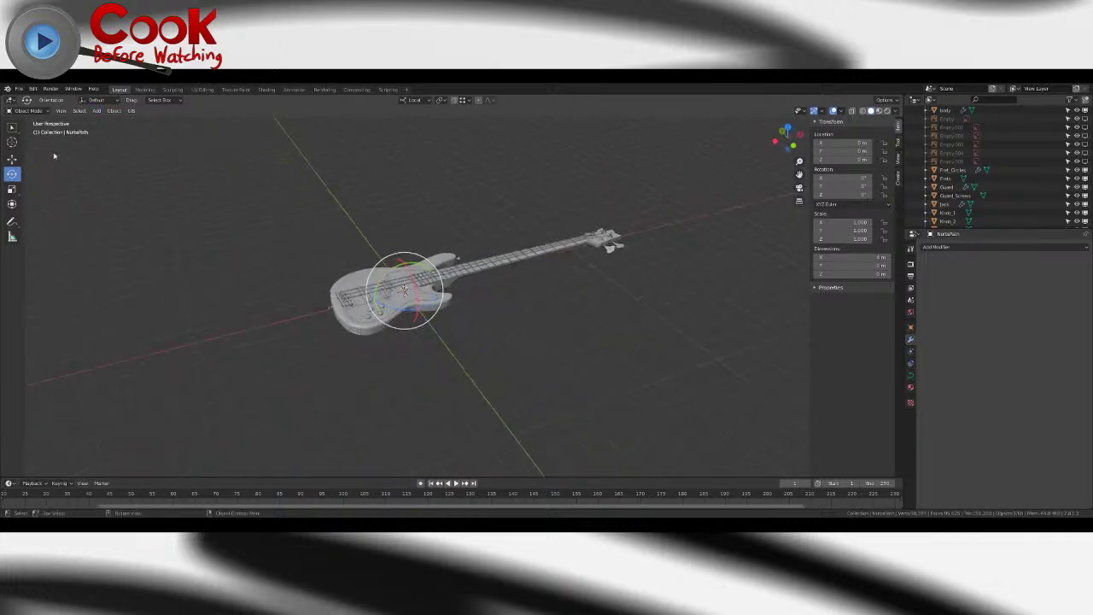
{"action": "left_click", "coordinate": [17, 160]}
{"action": "left_click_drag", "start_coordinate": [407, 265], "coordinate": [408, 206]}
- Move all control points of the path 2 m along local X relative to its origin
{"action": "key", "text": "Tab"}
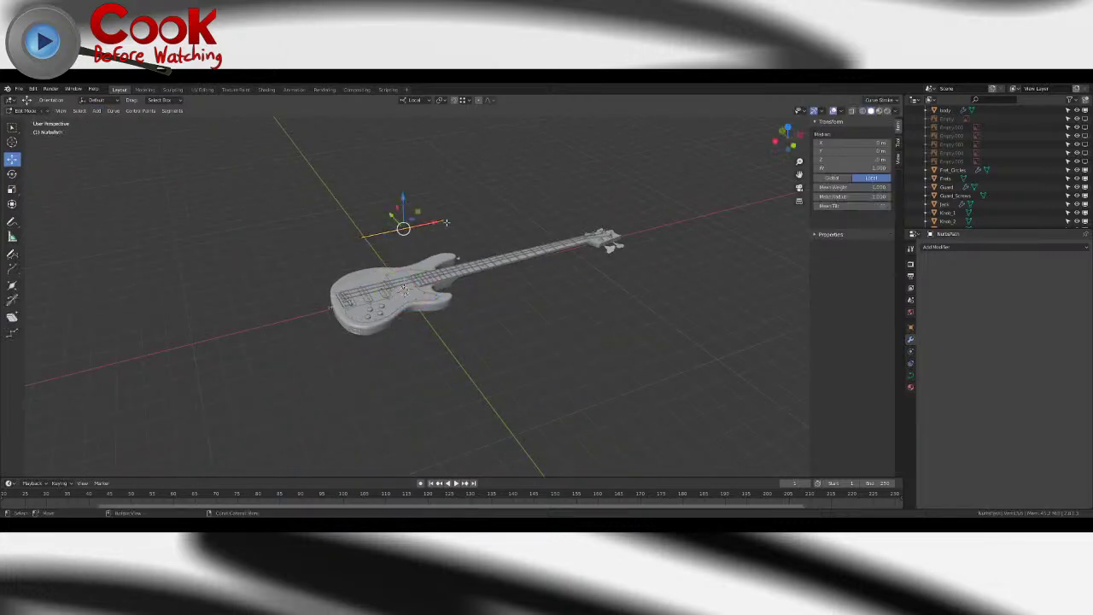
{"action": "scroll", "coordinate": [427, 214], "scroll_direction": "up", "scroll_amount": 6}
{"action": "middle_click_drag", "start_coordinate": [459, 185], "coordinate": [421, 275], "text": "shift"}
{"action": "left_click_drag", "start_coordinate": [352, 199], "coordinate": [434, 190]}
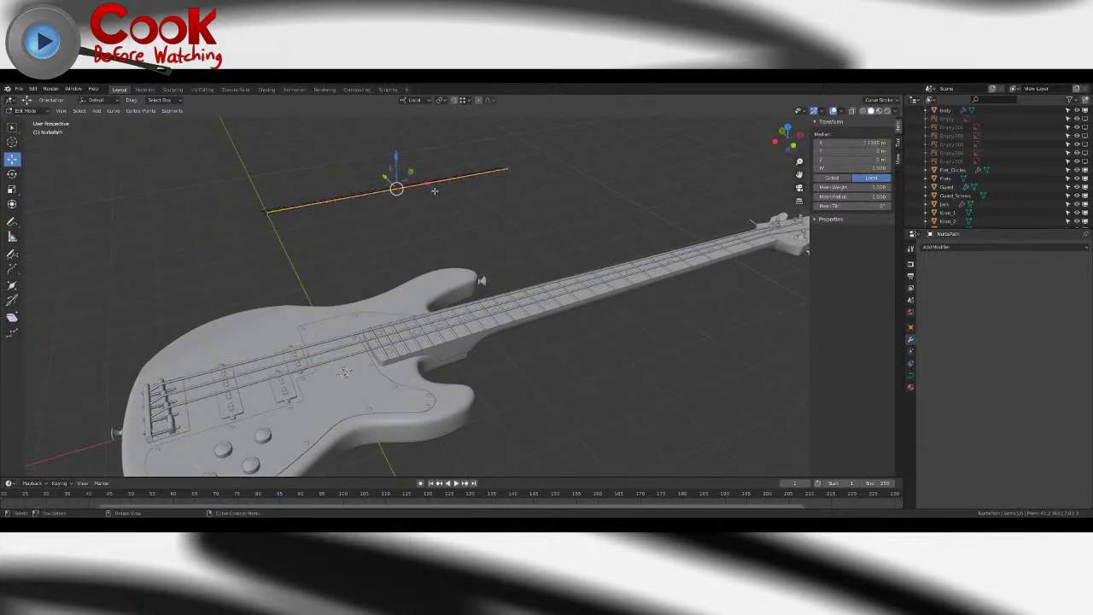
{"action": "key", "text": "F9"}
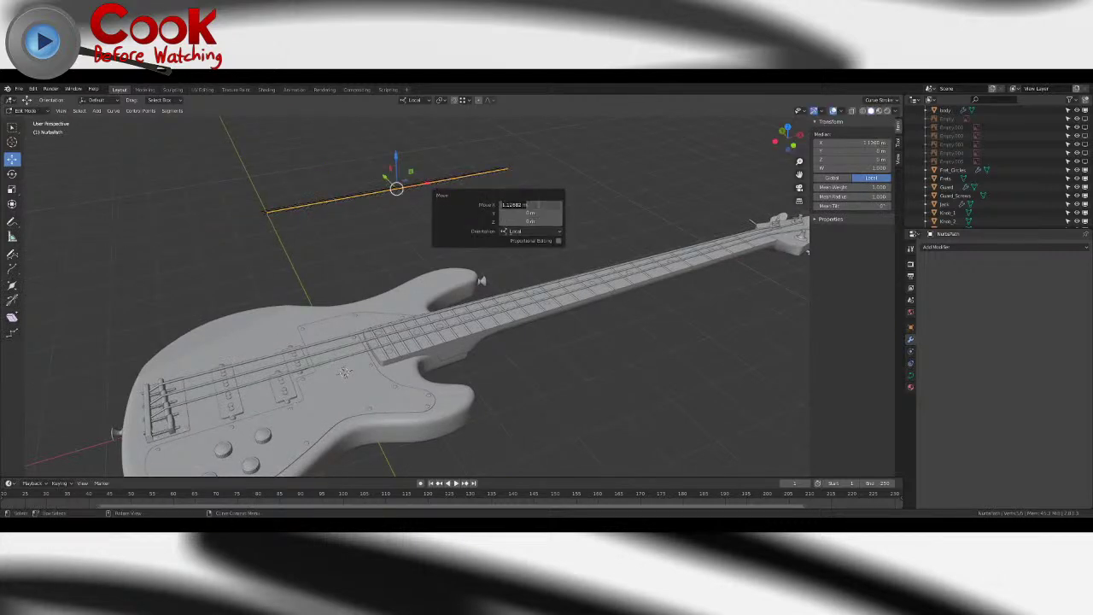
{"action": "type", "text": "2"}
{"action": "key", "text": "Return"}
{"action": "key", "text": "Tab"}
- Move the path object so that it sits just above the guitar body
{"action": "middle_click_drag", "start_coordinate": [488, 179], "coordinate": [459, 205]}
{"action": "key", "text": "g"}
{"action": "left_click", "coordinate": [200, 266]}
- Set the path's spline type to Poly with its control points in edit mode
{"action": "key", "text": "Tab"}
{"action": "middle_click_drag", "start_coordinate": [211, 188], "coordinate": [278, 214]}
{"action": "left_click", "coordinate": [132, 112]}
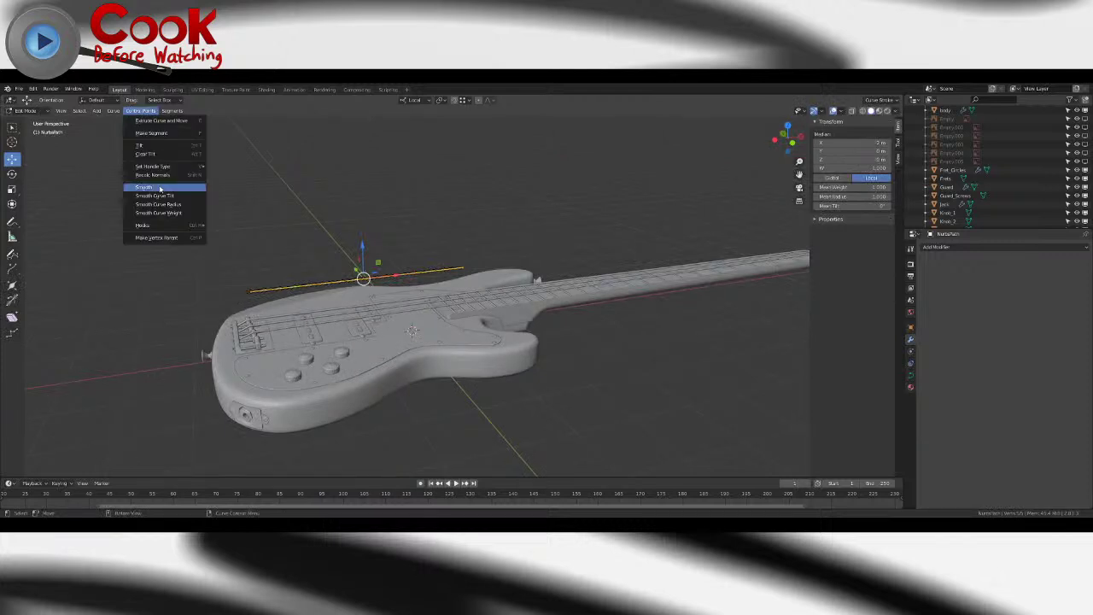
{"action": "mouse_move", "coordinate": [114, 111]}
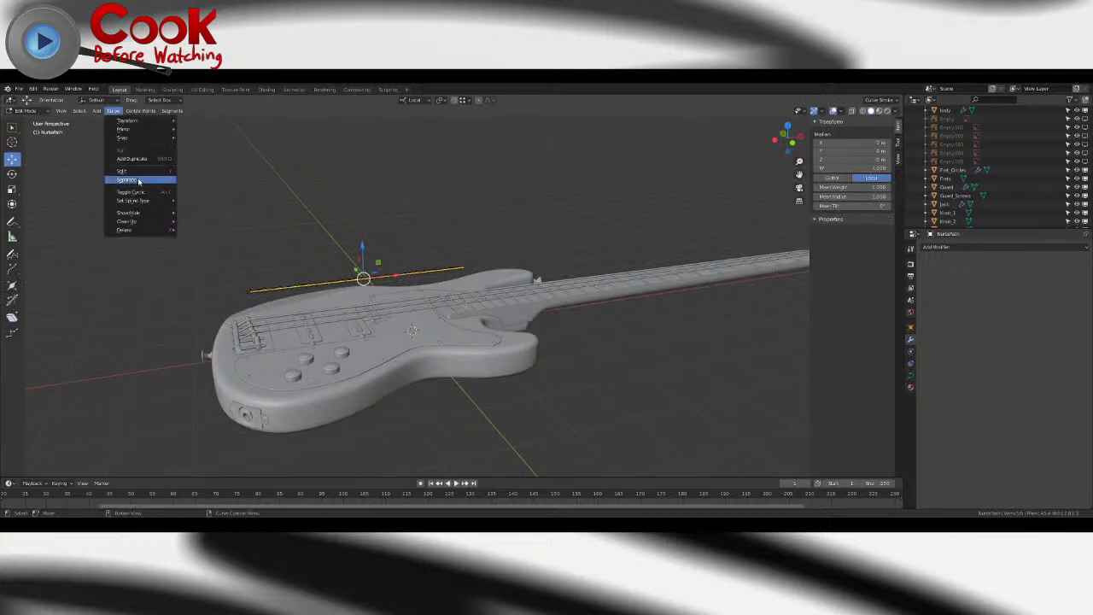
{"action": "mouse_move", "coordinate": [166, 202]}
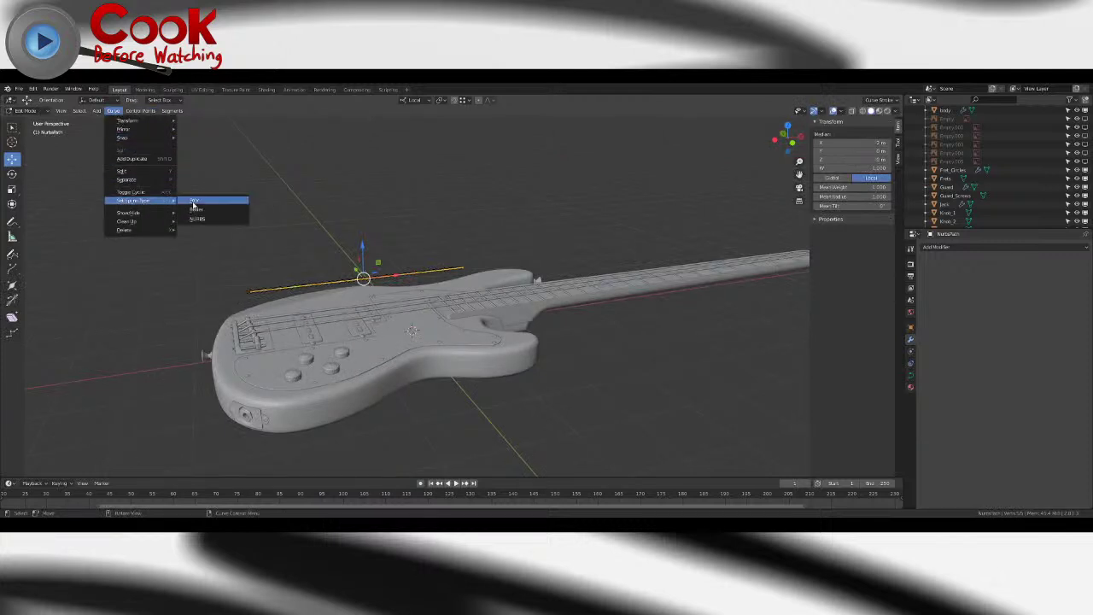
{"action": "left_click", "coordinate": [206, 200]}
{"action": "scroll", "coordinate": [426, 320], "scroll_direction": "up", "scroll_amount": 4}
{"action": "middle_click_drag", "start_coordinate": [395, 278], "coordinate": [449, 403]}
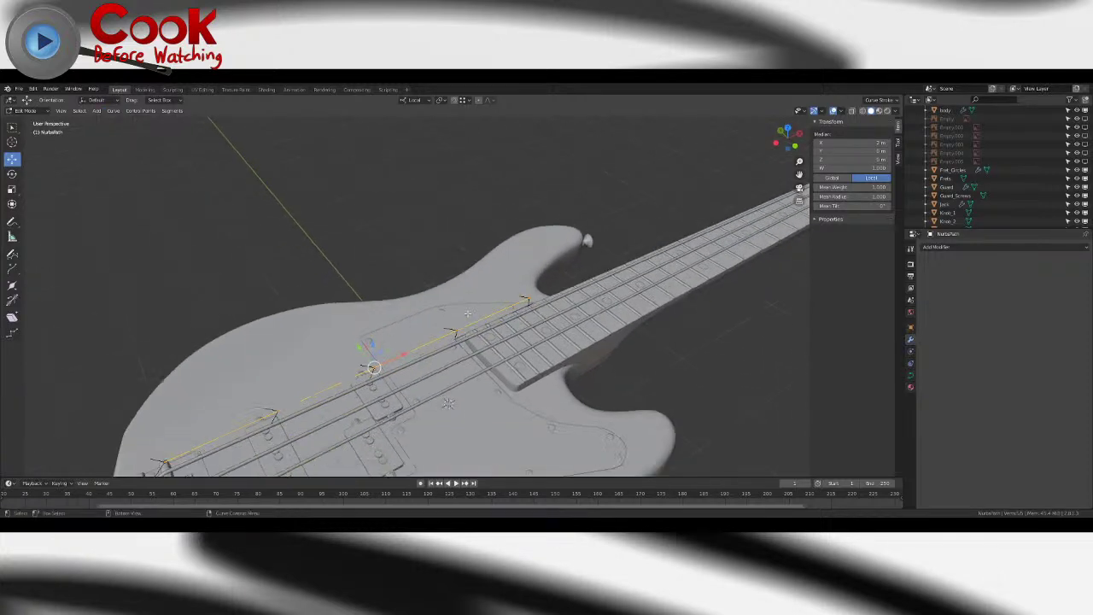
{"action": "left_click_drag", "start_coordinate": [432, 311], "coordinate": [492, 376]}
{"action": "key", "text": "ctrl+z"}
{"action": "scroll", "coordinate": [489, 375], "scroll_direction": "down", "scroll_amount": 3}
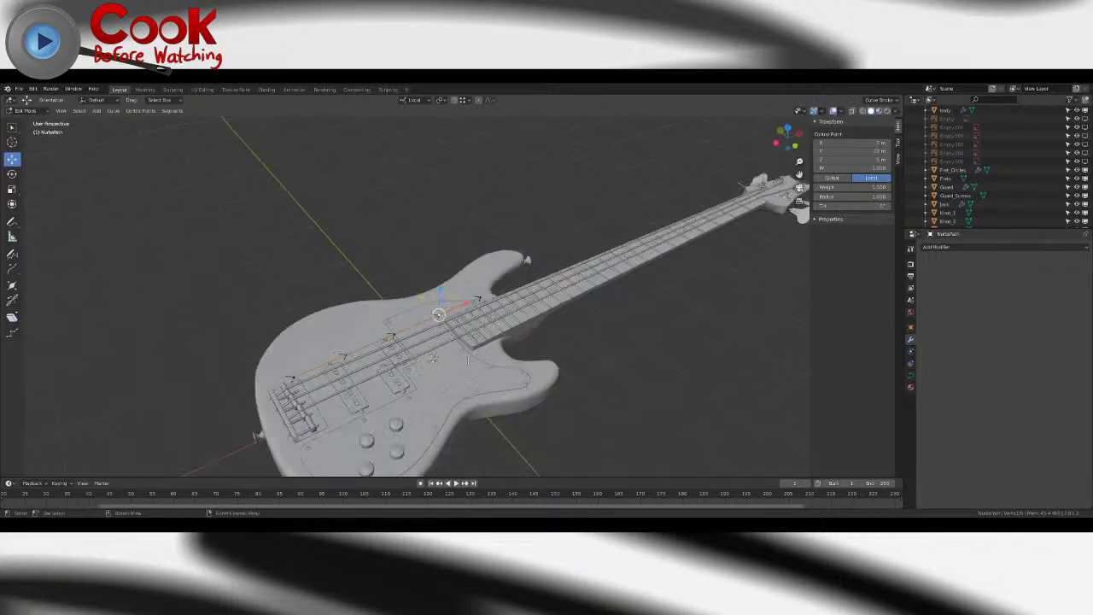
{"action": "middle_click_drag", "start_coordinate": [402, 392], "coordinate": [410, 375]}
- Move the path object down to the missing fourth string's place at the bridge
{"action": "key", "text": "Tab"}
{"action": "middle_click_drag", "start_coordinate": [299, 350], "coordinate": [387, 340]}
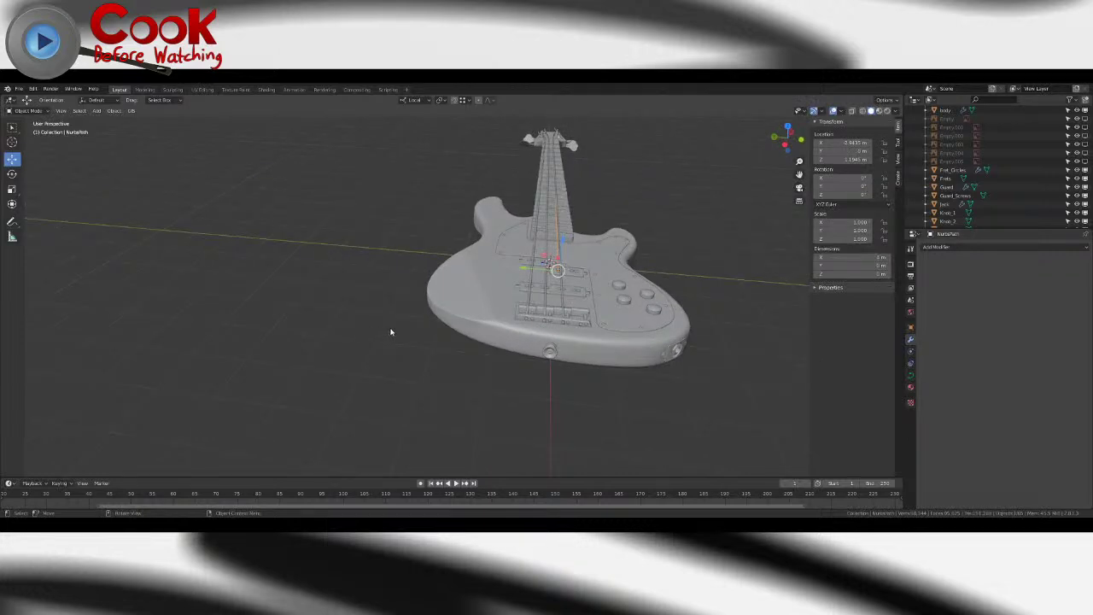
{"action": "middle_click_drag", "start_coordinate": [424, 326], "coordinate": [510, 304]}
{"action": "scroll", "coordinate": [510, 305], "scroll_direction": "up", "scroll_amount": 5}
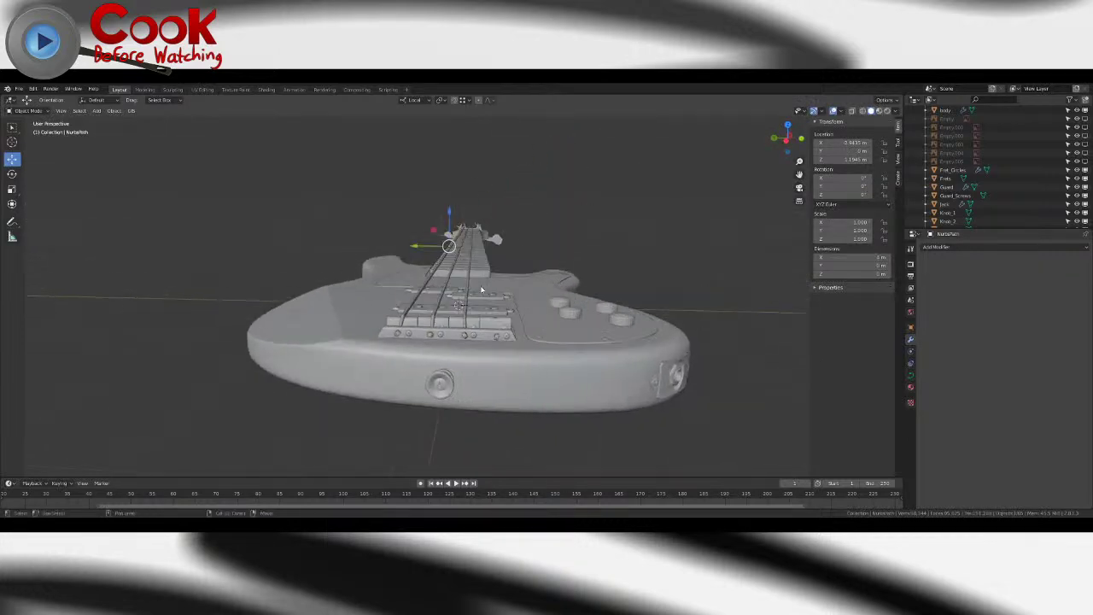
{"action": "key", "text": "g"}
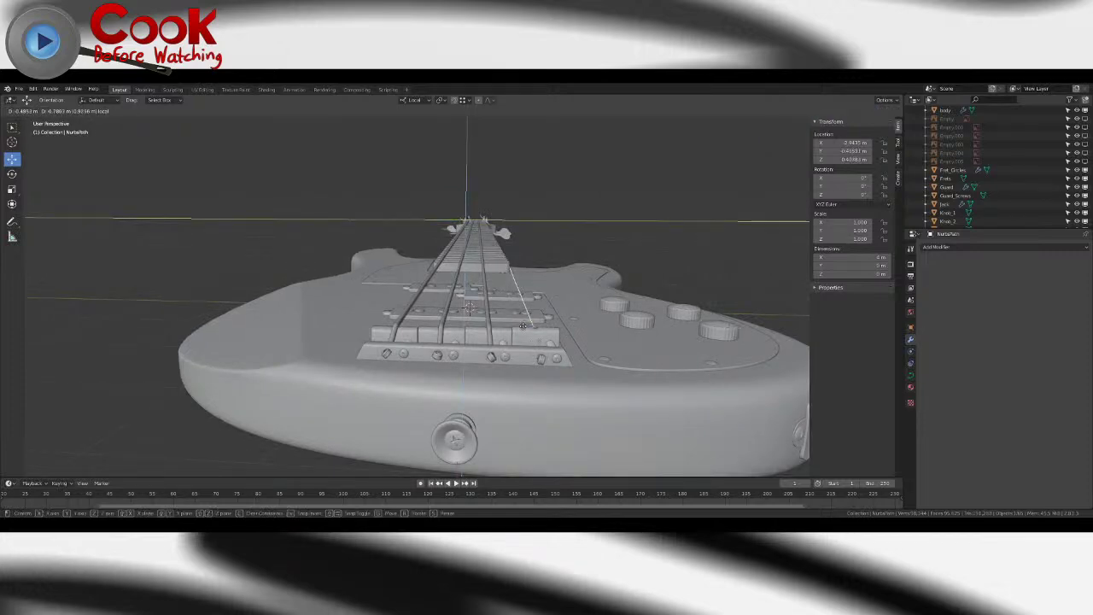
{"action": "left_click", "coordinate": [526, 322]}
{"action": "mouse_move", "coordinate": [560, 325]}
{"action": "middle_mouse_down"}
{"action": "mouse_move", "coordinate": [549, 325]}
{"action": "mouse_move", "coordinate": [566, 384]}
{"action": "mouse_move", "coordinate": [398, 293]}
{"action": "mouse_move", "coordinate": [571, 340]}
{"action": "middle_mouse_up"}
{"action": "scroll", "coordinate": [571, 340], "scroll_direction": "up", "scroll_amount": 4}
- Refine the path object's position so its start sits on the bridge saddle of the missing string
{"action": "middle_click_drag", "start_coordinate": [409, 282], "coordinate": [458, 359]}
{"action": "scroll", "coordinate": [467, 361], "scroll_direction": "up", "scroll_amount": 2}
{"action": "scroll", "coordinate": [461, 358], "scroll_direction": "up", "scroll_amount": 2}
{"action": "left_click_drag", "start_coordinate": [464, 347], "coordinate": [356, 371]}
{"action": "middle_click_drag", "start_coordinate": [356, 371], "coordinate": [373, 290]}
{"action": "scroll", "coordinate": [351, 344], "scroll_direction": "up", "scroll_amount": 3}
{"action": "key", "text": "g"}
{"action": "left_click", "coordinate": [322, 323]}
- Raise all of the path's control points except the one at the bridge about 0.09 m along local Z
{"action": "key", "text": "Tab"}
{"action": "left_click", "coordinate": [587, 281]}
{"action": "scroll", "coordinate": [587, 281], "scroll_direction": "down", "scroll_amount": 3}
{"action": "left_click", "coordinate": [502, 280], "text": "shift"}
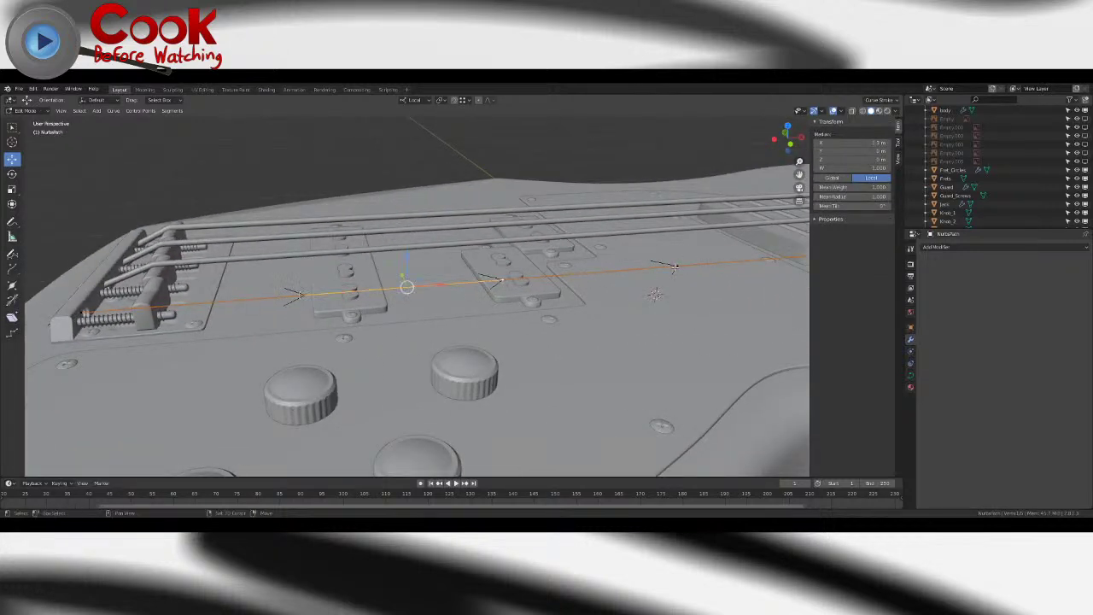
{"action": "left_click", "coordinate": [679, 266], "text": "shift"}
{"action": "scroll", "coordinate": [679, 266], "scroll_direction": "down", "scroll_amount": 2}
{"action": "left_click", "coordinate": [723, 265], "text": "shift"}
{"action": "left_click_drag", "start_coordinate": [570, 278], "coordinate": [456, 248]}
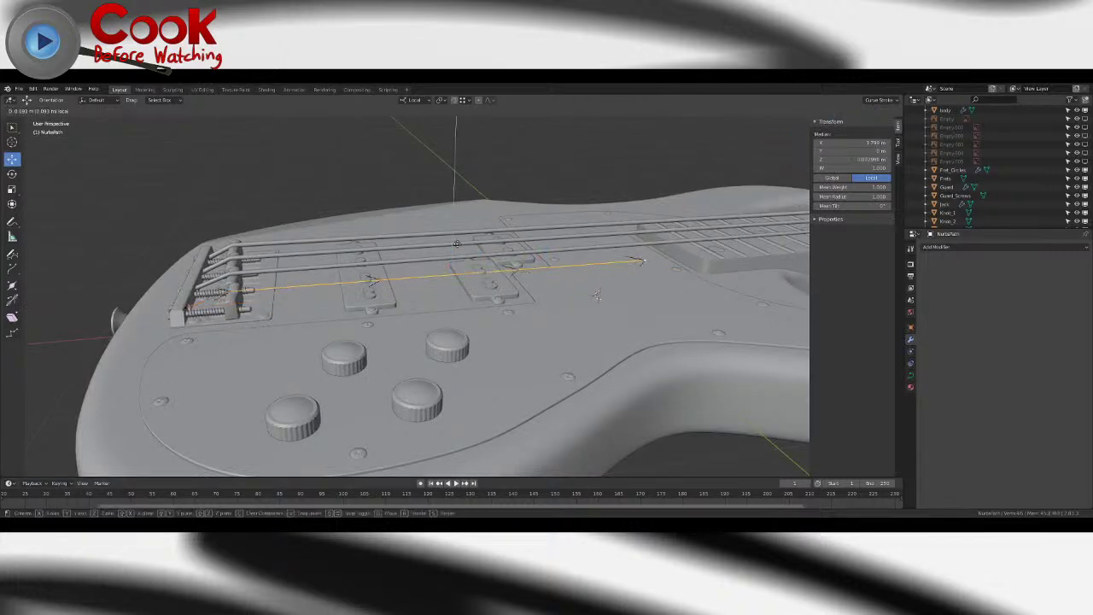
- Select the path's outer control points and slide them along the neck toward the headstock
{"action": "left_click", "coordinate": [388, 281]}
{"action": "left_click", "coordinate": [383, 279]}
{"action": "left_click", "coordinate": [523, 267], "text": "shift"}
{"action": "left_click", "coordinate": [640, 258], "text": "shift"}
{"action": "scroll", "coordinate": [640, 259], "scroll_direction": "down", "scroll_amount": 5}
{"action": "middle_click_drag", "start_coordinate": [640, 259], "coordinate": [629, 324]}
{"action": "scroll", "coordinate": [581, 302], "scroll_direction": "down", "scroll_amount": 4}
{"action": "left_click_drag", "start_coordinate": [393, 281], "coordinate": [642, 251]}
- Move the path's end control point close to the nut at the headstock end of the neck
{"action": "middle_click_drag", "start_coordinate": [632, 252], "coordinate": [470, 326], "text": "shift"}
{"action": "scroll", "coordinate": [379, 253], "scroll_direction": "up", "scroll_amount": 4}
{"action": "scroll", "coordinate": [568, 294], "scroll_direction": "up", "scroll_amount": 4}
{"action": "left_click", "coordinate": [429, 297]}
{"action": "left_click_drag", "start_coordinate": [470, 326], "coordinate": [430, 268]}
{"action": "middle_click_drag", "start_coordinate": [429, 269], "coordinate": [438, 293]}
- Delete the two surplus control points of the path that lie over the neck near the nut
{"action": "scroll", "coordinate": [438, 294], "scroll_direction": "down", "scroll_amount": 3}
{"action": "left_click", "coordinate": [429, 274], "text": "shift"}
{"action": "left_click", "coordinate": [485, 267], "text": "shift"}
{"action": "left_click", "coordinate": [486, 268]}
{"action": "left_click", "coordinate": [430, 275], "text": "shift"}
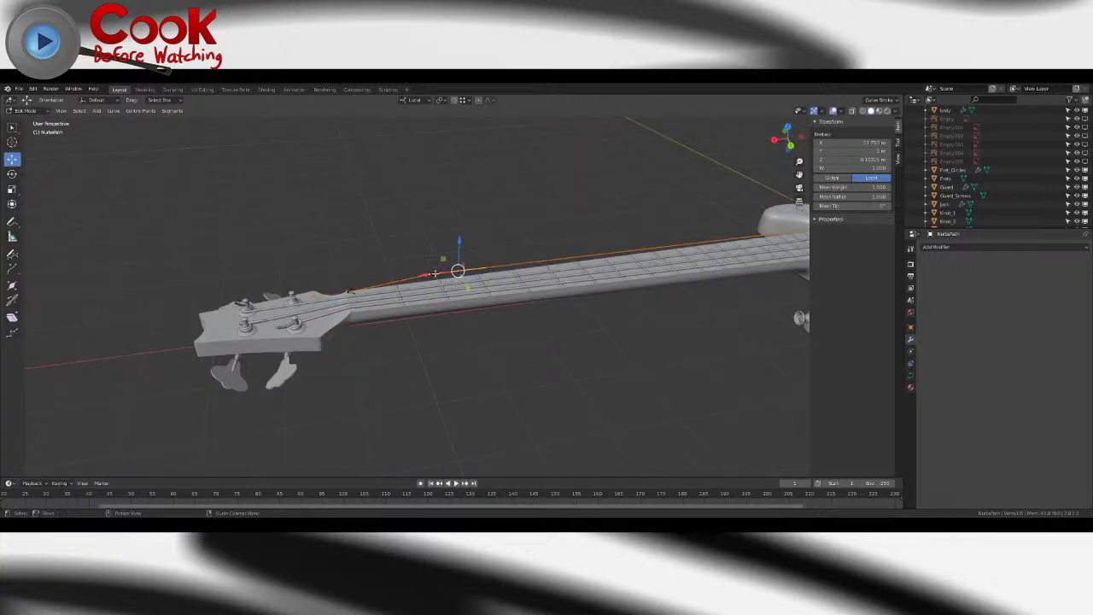
{"action": "key", "text": "x"}
{"action": "left_click", "coordinate": [432, 276]}
- Align the path's end control point with the missing string's place on the nut
{"action": "middle_click_drag", "start_coordinate": [433, 277], "coordinate": [501, 276]}
{"action": "scroll", "coordinate": [357, 336], "scroll_direction": "up", "scroll_amount": 5}
{"action": "left_click", "coordinate": [368, 335]}
{"action": "middle_click_drag", "start_coordinate": [367, 336], "coordinate": [436, 334]}
{"action": "middle_click_drag", "start_coordinate": [434, 289], "coordinate": [435, 311]}
{"action": "scroll", "coordinate": [434, 310], "scroll_direction": "up", "scroll_amount": 4}
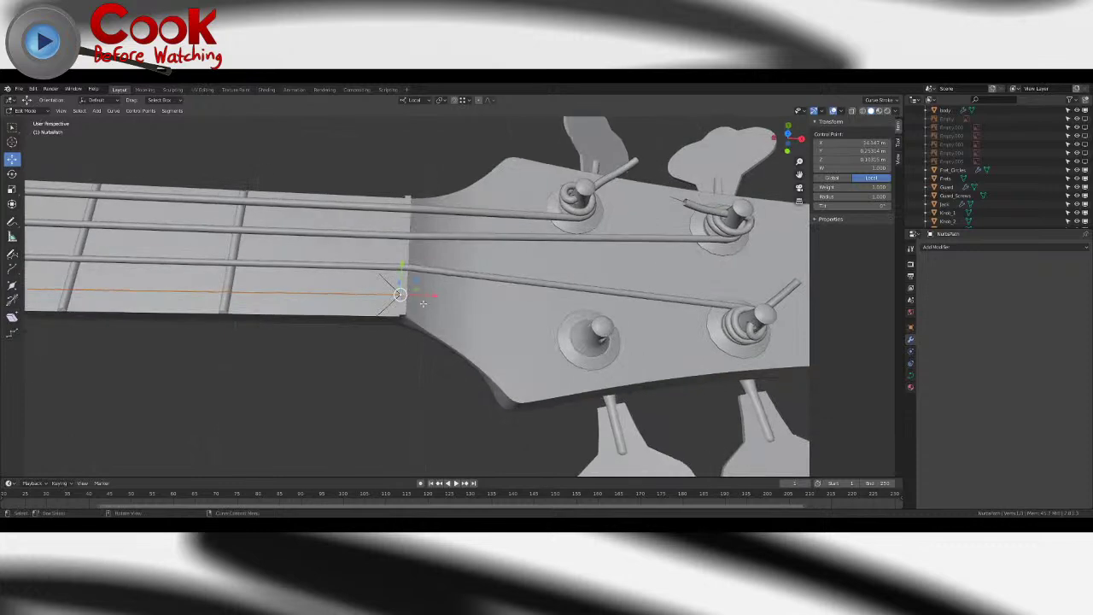
{"action": "left_click_drag", "start_coordinate": [417, 280], "coordinate": [422, 282]}
- Extrude the path from the nut to the empty tuning peg on the headstock
{"action": "key", "text": "e"}
{"action": "left_click", "coordinate": [620, 303]}
{"action": "middle_click_drag", "start_coordinate": [633, 319], "coordinate": [534, 279]}
{"action": "scroll", "coordinate": [531, 280], "scroll_direction": "down", "scroll_amount": 4}
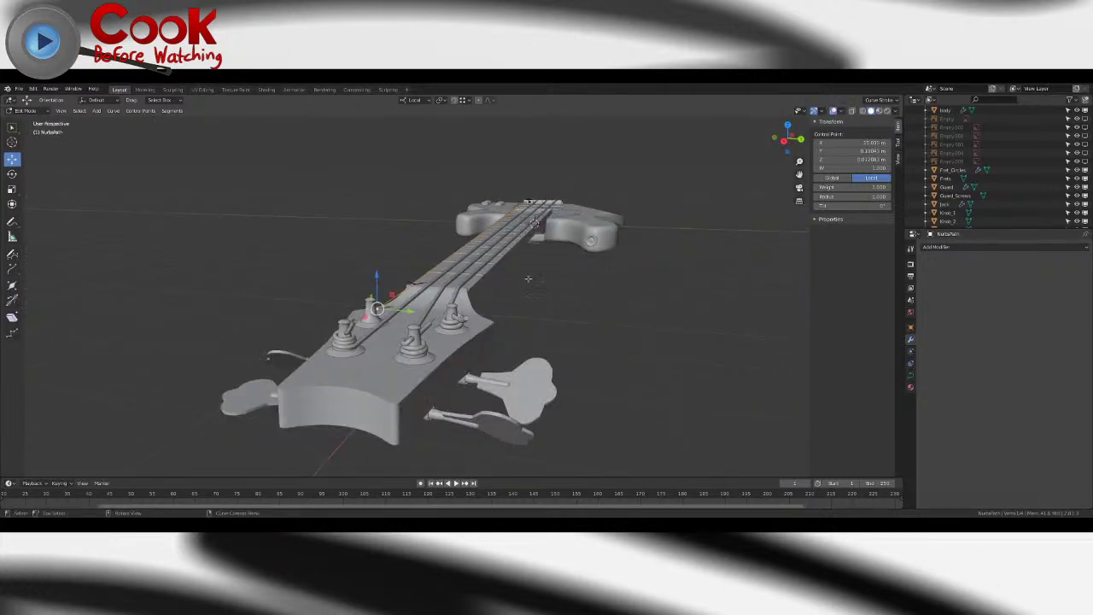
- Convert the path's spline type to Bezier
{"action": "left_click", "coordinate": [114, 111]}
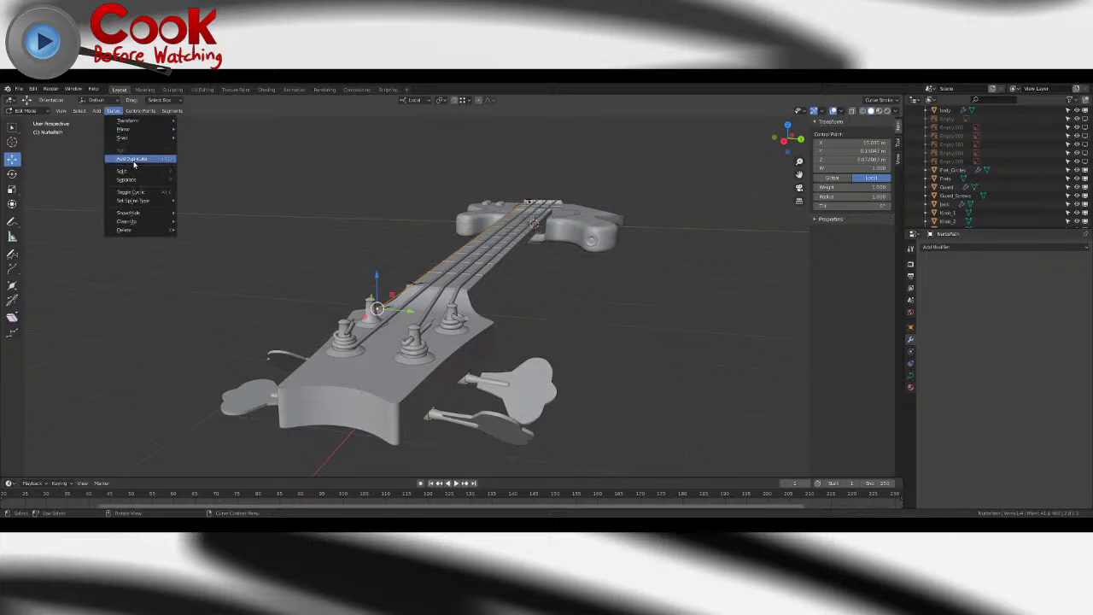
{"action": "mouse_move", "coordinate": [138, 201]}
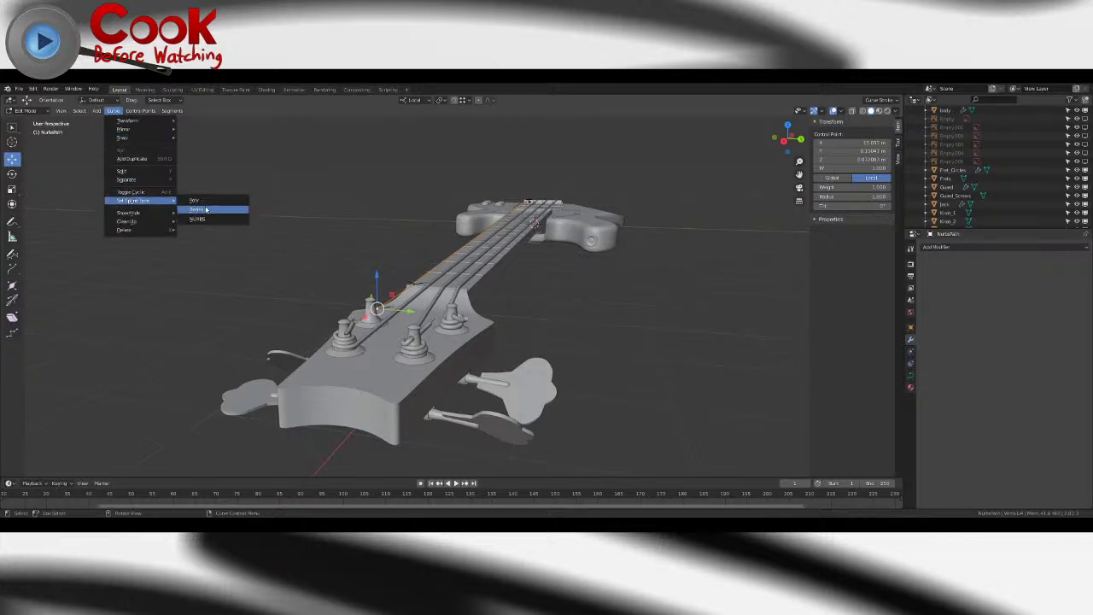
{"action": "left_click", "coordinate": [206, 209]}
{"action": "middle_click_drag", "start_coordinate": [434, 303], "coordinate": [503, 332]}
{"action": "scroll", "coordinate": [504, 332], "scroll_direction": "up", "scroll_amount": 5}
{"action": "left_click", "coordinate": [497, 333]}
{"action": "left_click", "coordinate": [449, 307]}
{"action": "middle_click_drag", "start_coordinate": [449, 307], "coordinate": [505, 302]}
{"action": "scroll", "coordinate": [504, 302], "scroll_direction": "up", "scroll_amount": 3}
{"action": "left_click_drag", "start_coordinate": [510, 232], "coordinate": [466, 459]}
{"action": "key", "text": "ctrl+z"}
- Return to object mode and look over the string path along the whole bass
{"action": "scroll", "coordinate": [530, 327], "scroll_direction": "down", "scroll_amount": 7}
{"action": "middle_click_drag", "start_coordinate": [290, 347], "coordinate": [476, 343], "text": "shift"}
{"action": "key", "text": "Tab"}
{"action": "scroll", "coordinate": [552, 332], "scroll_direction": "down", "scroll_amount": 5}
{"action": "scroll", "coordinate": [476, 343], "scroll_direction": "up", "scroll_amount": 5}
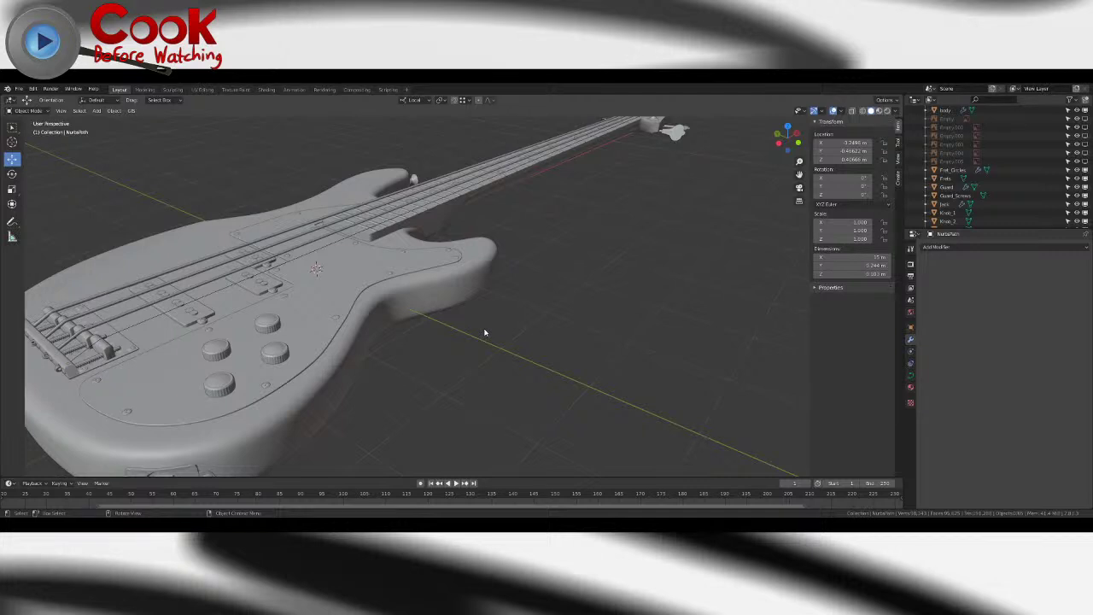
{"action": "scroll", "coordinate": [513, 319], "scroll_direction": "down", "scroll_amount": 5}
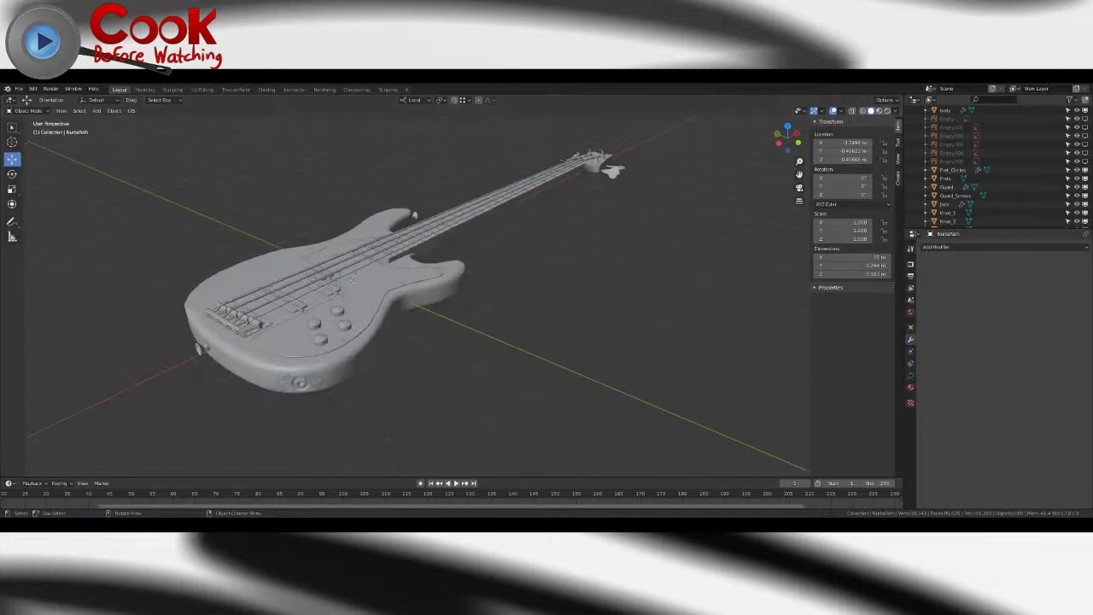
{"action": "left_click", "coordinate": [100, 113]}
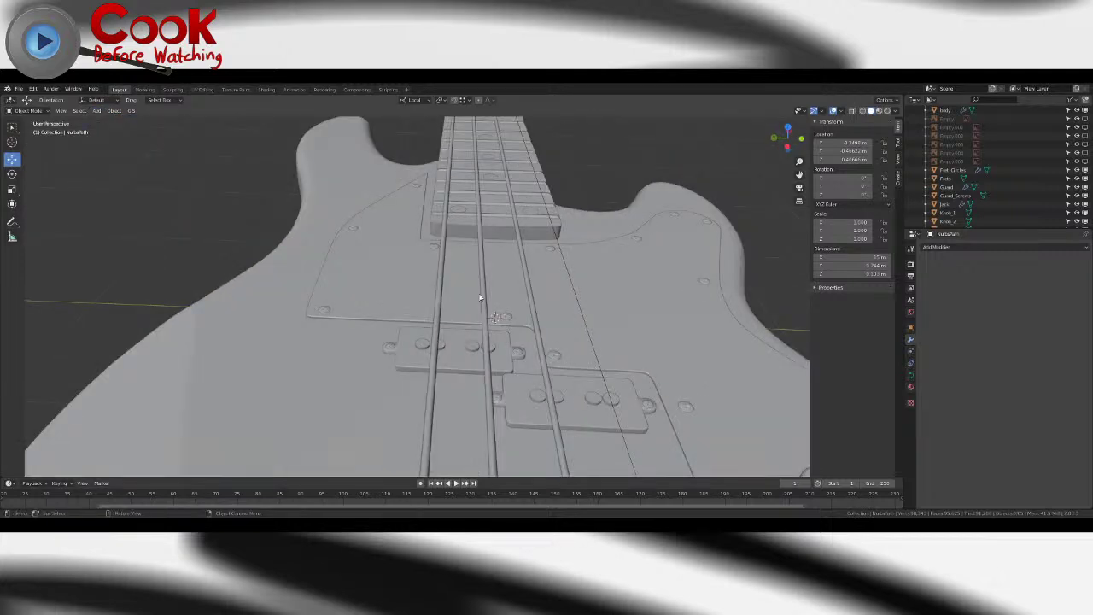
- Select the existing String_Pluck_A string and switch the viewport to Material Preview shading
{"action": "left_click", "coordinate": [489, 310]}
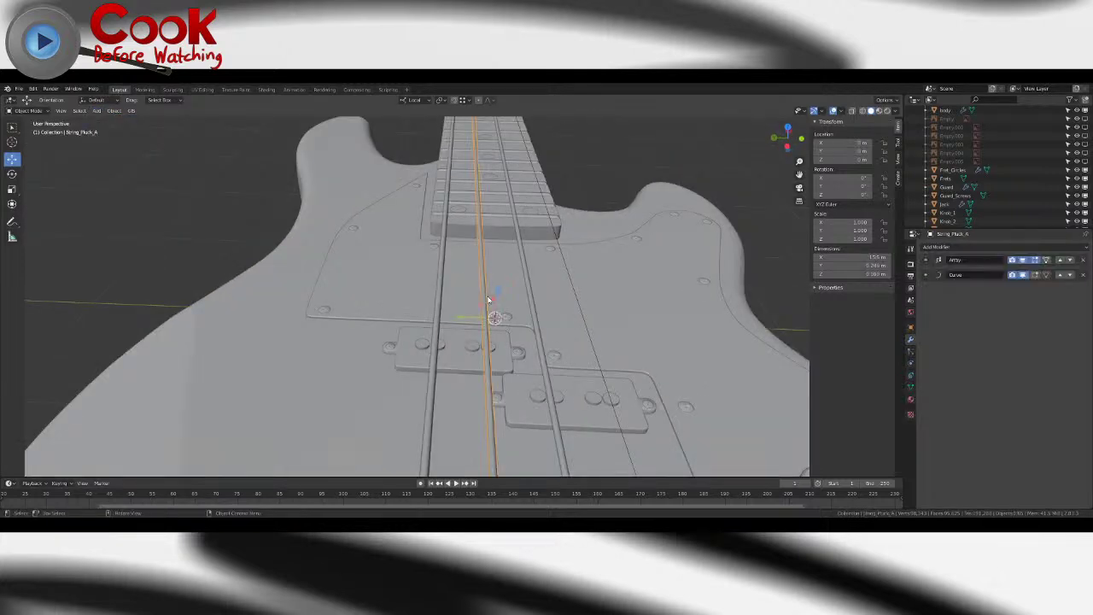
{"action": "middle_click_drag", "start_coordinate": [502, 275], "coordinate": [417, 258]}
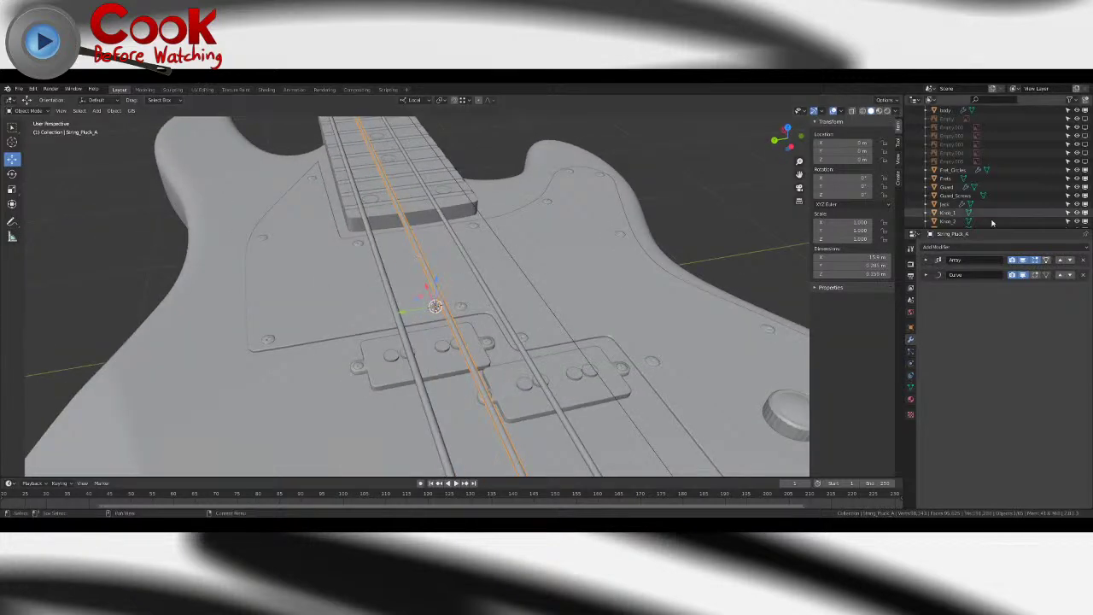
{"action": "left_click", "coordinate": [879, 112]}
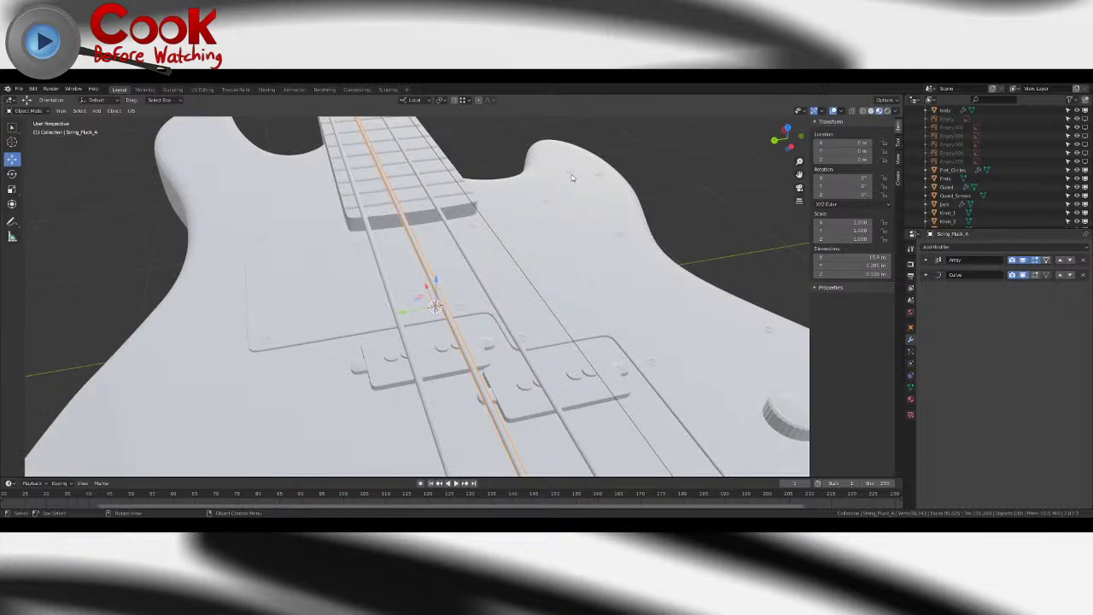
{"action": "key", "text": "Tab"}
{"action": "key", "text": "Tab"}
- Split the 3D viewport into two side-by-side areas and turn the new one into a UV Editor
{"action": "left_click_drag", "start_coordinate": [3, 475], "coordinate": [416, 439]}
{"action": "left_click", "coordinate": [27, 111]}
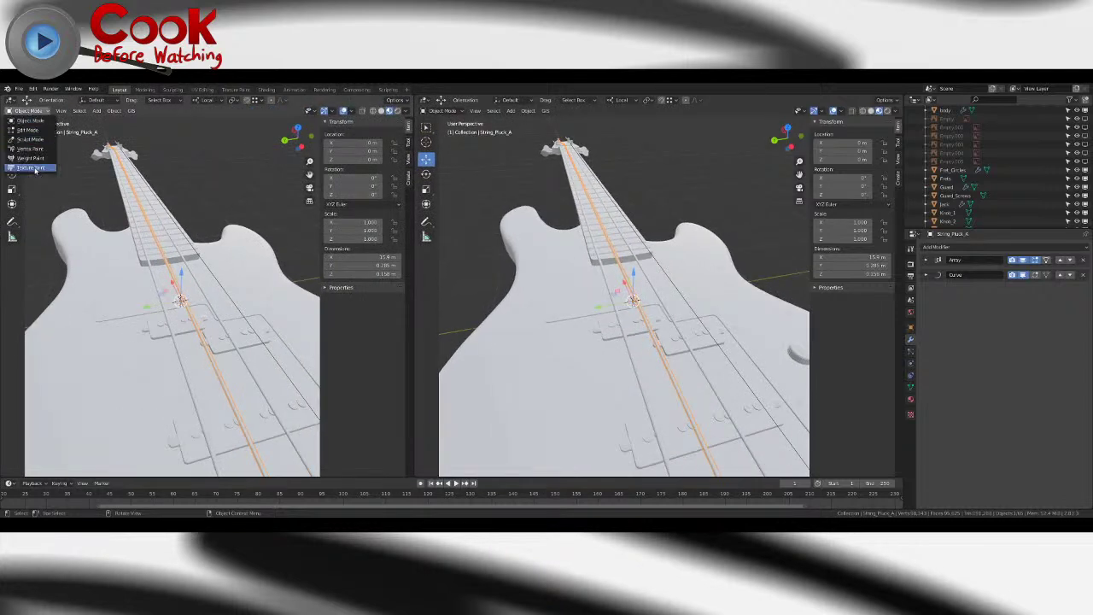
{"action": "left_click", "coordinate": [13, 100]}
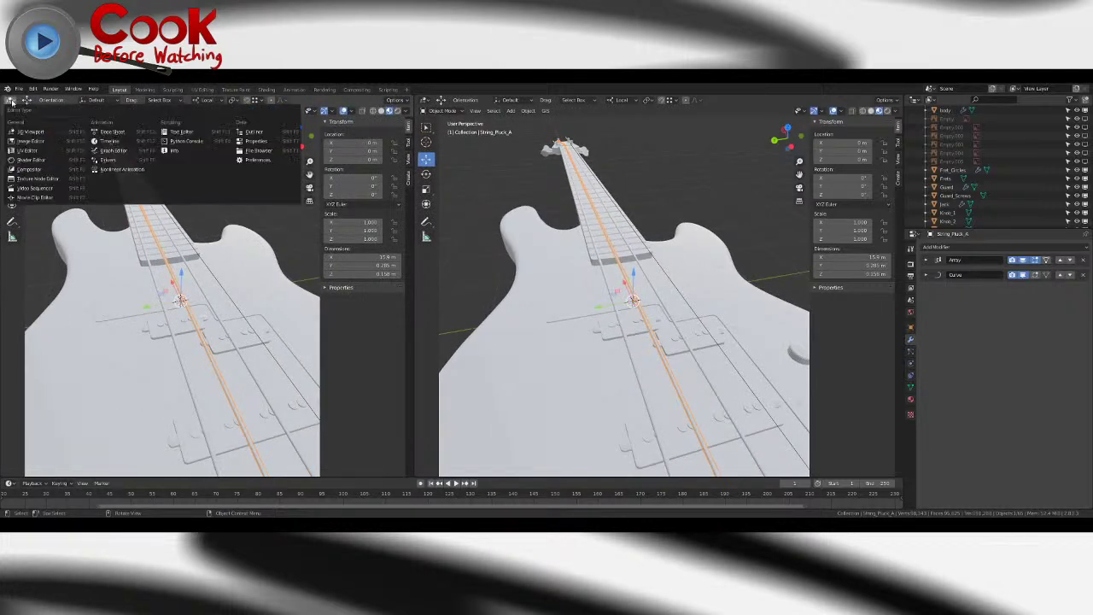
{"action": "left_click", "coordinate": [37, 152]}
- Examine the String_Pluck_A mesh and its UV layout in edit mode
{"action": "middle_click_drag", "start_coordinate": [664, 251], "coordinate": [645, 262]}
{"action": "scroll", "coordinate": [645, 262], "scroll_direction": "up", "scroll_amount": 4}
{"action": "key", "text": "Tab"}
{"action": "scroll", "coordinate": [644, 262], "scroll_direction": "up", "scroll_amount": 6}
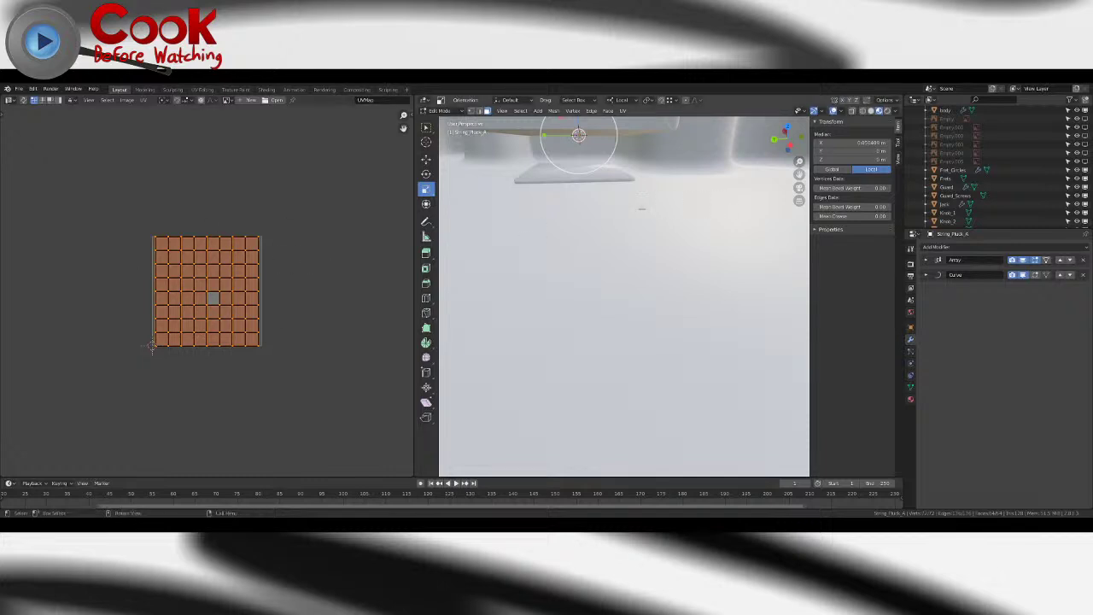
{"action": "scroll", "coordinate": [617, 303], "scroll_direction": "down", "scroll_amount": 6}
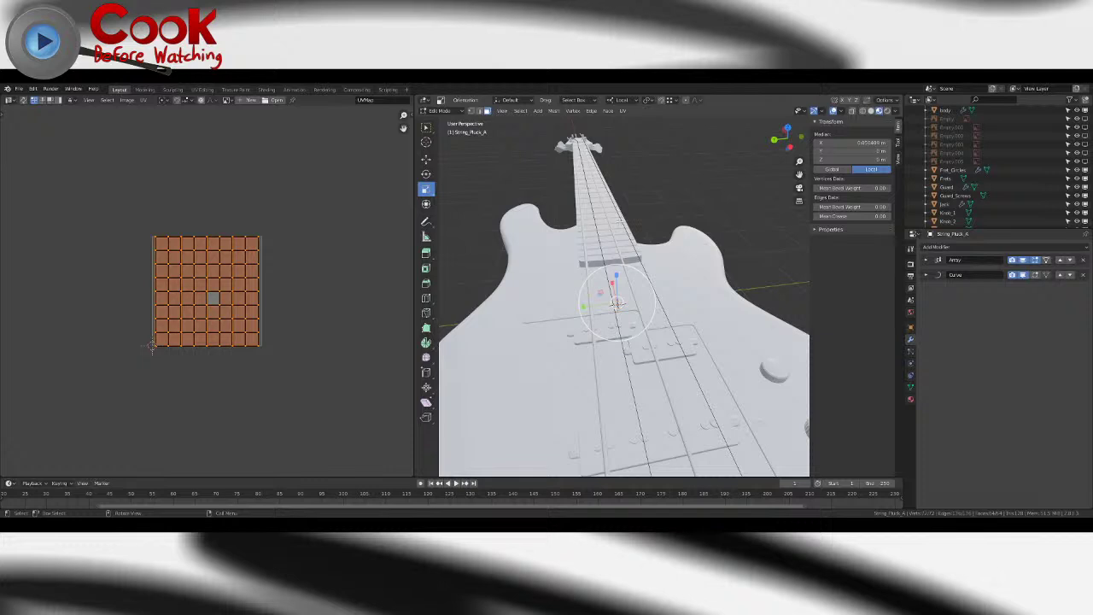
{"action": "key", "text": "Tab"}
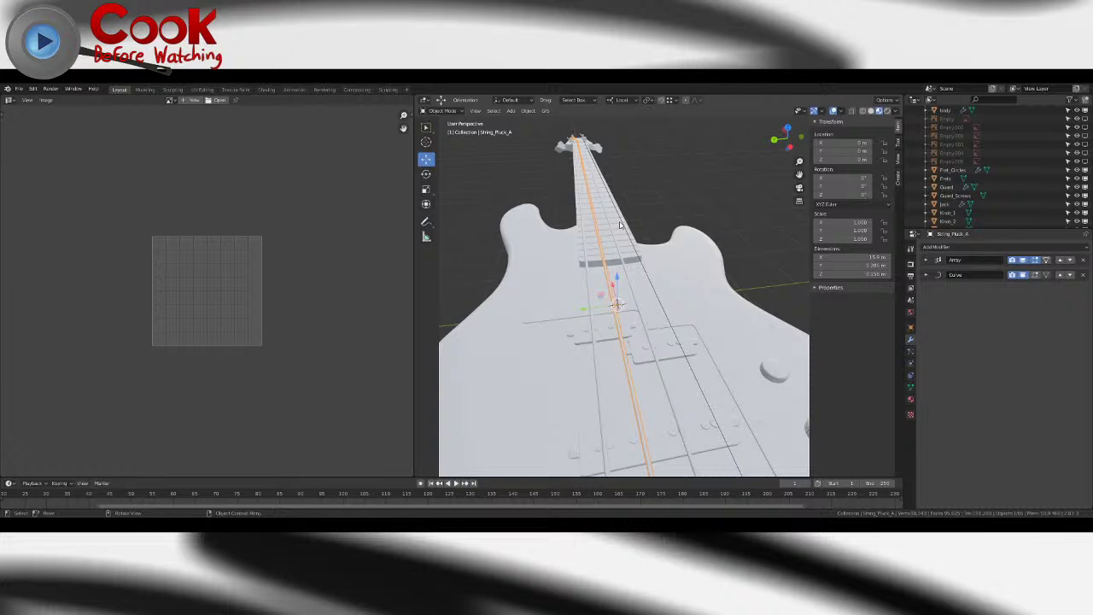
- Select the new string path and inspect how it runs from the bridge along the neck
{"action": "middle_click_drag", "start_coordinate": [675, 213], "coordinate": [653, 214]}
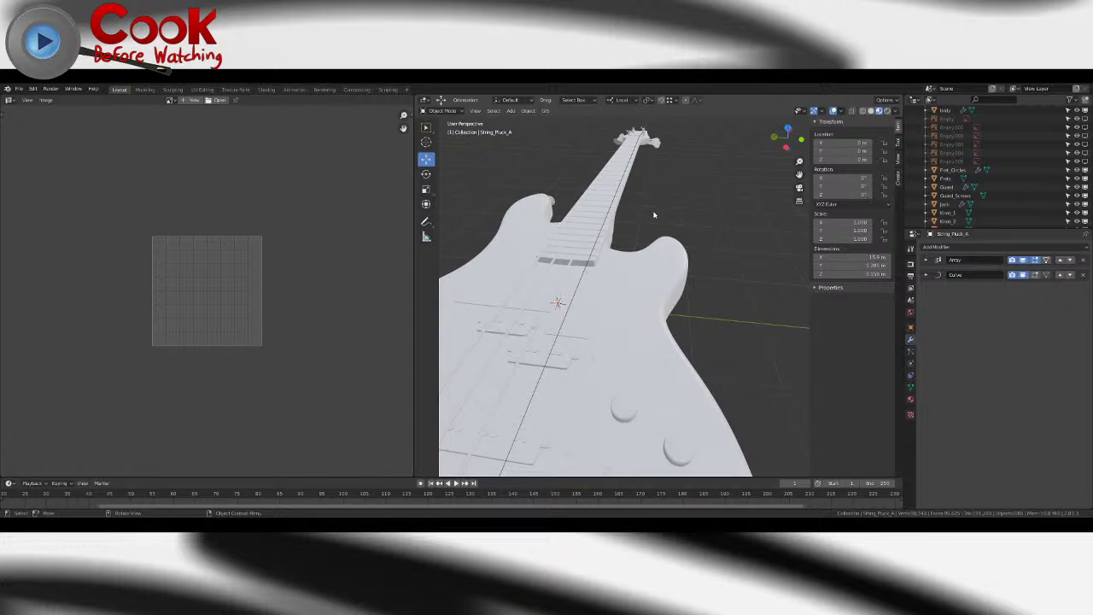
{"action": "left_click", "coordinate": [585, 277]}
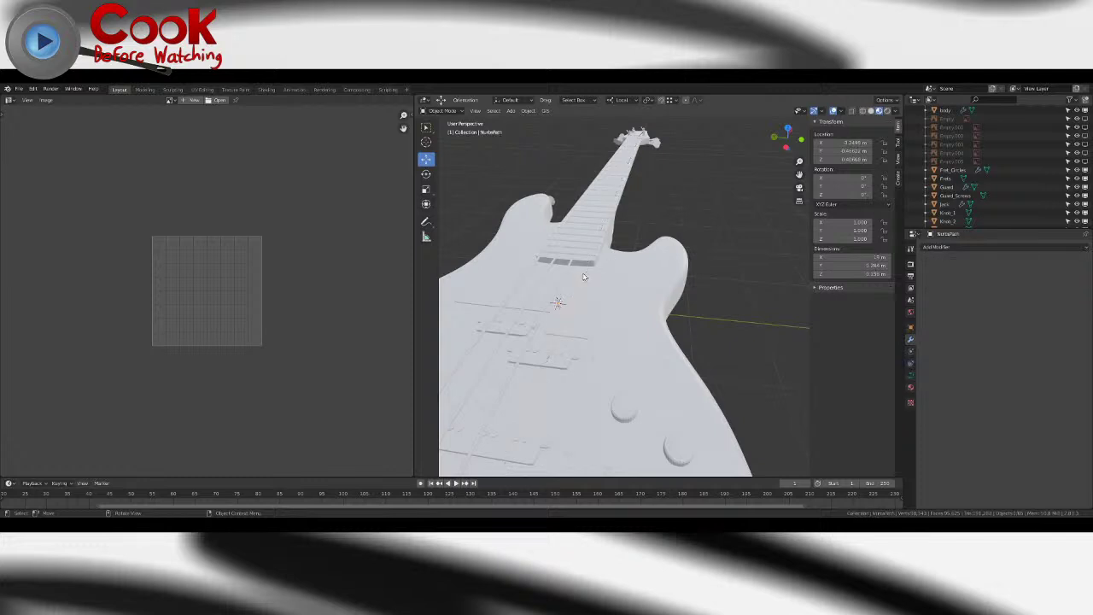
{"action": "mouse_move", "coordinate": [718, 247]}
{"action": "middle_mouse_down"}
{"action": "mouse_move", "coordinate": [746, 247]}
{"action": "mouse_move", "coordinate": [734, 252]}
{"action": "middle_mouse_up"}
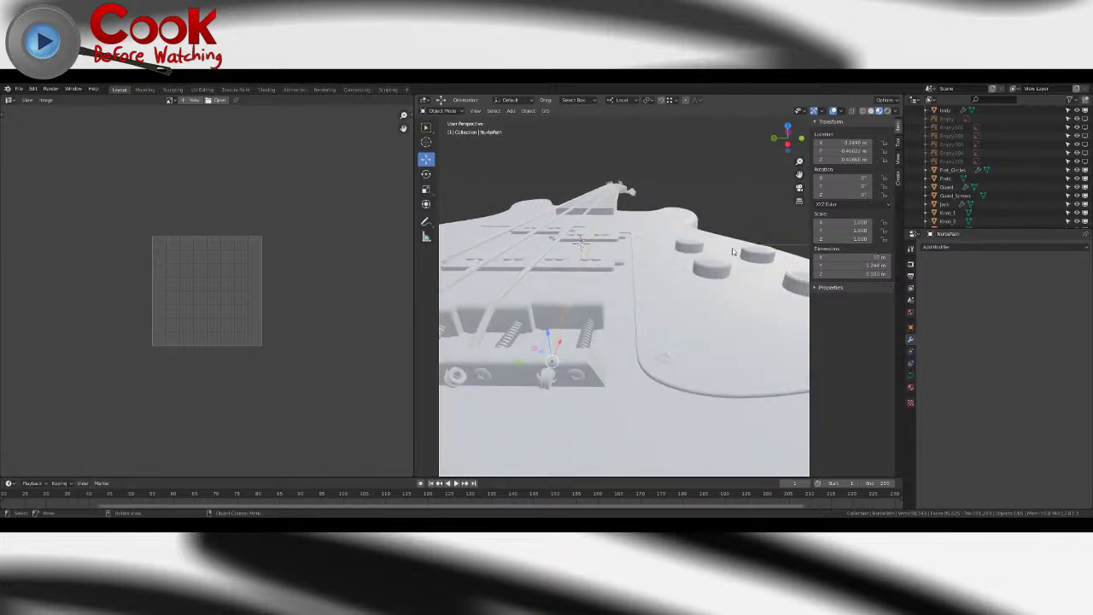
{"action": "middle_click_drag", "start_coordinate": [712, 204], "coordinate": [679, 274]}
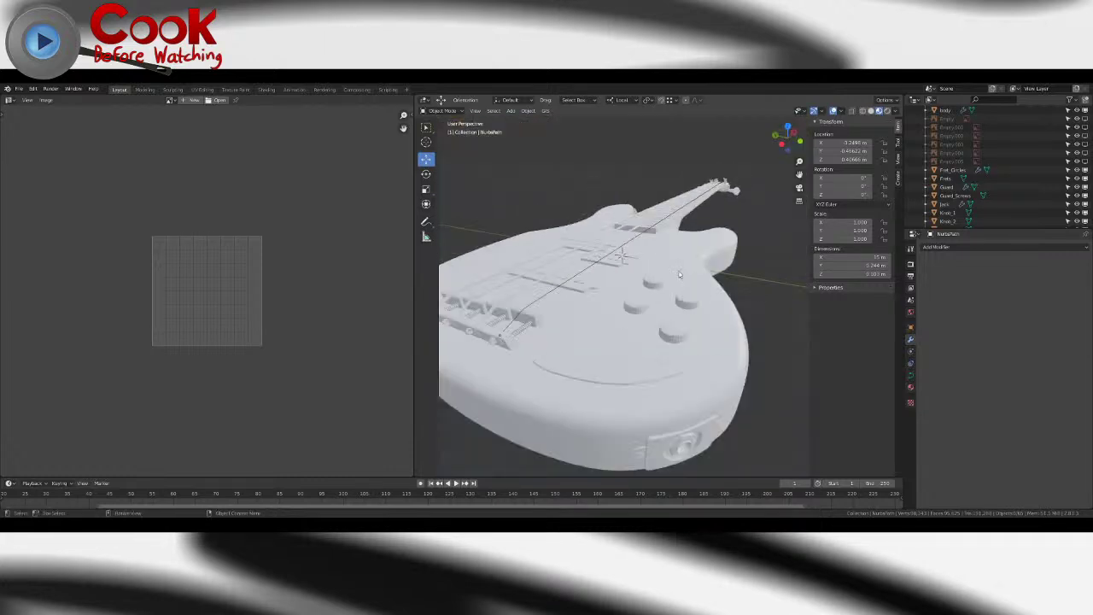
{"action": "left_click", "coordinate": [512, 111]}
{"action": "mouse_move", "coordinate": [522, 120]}
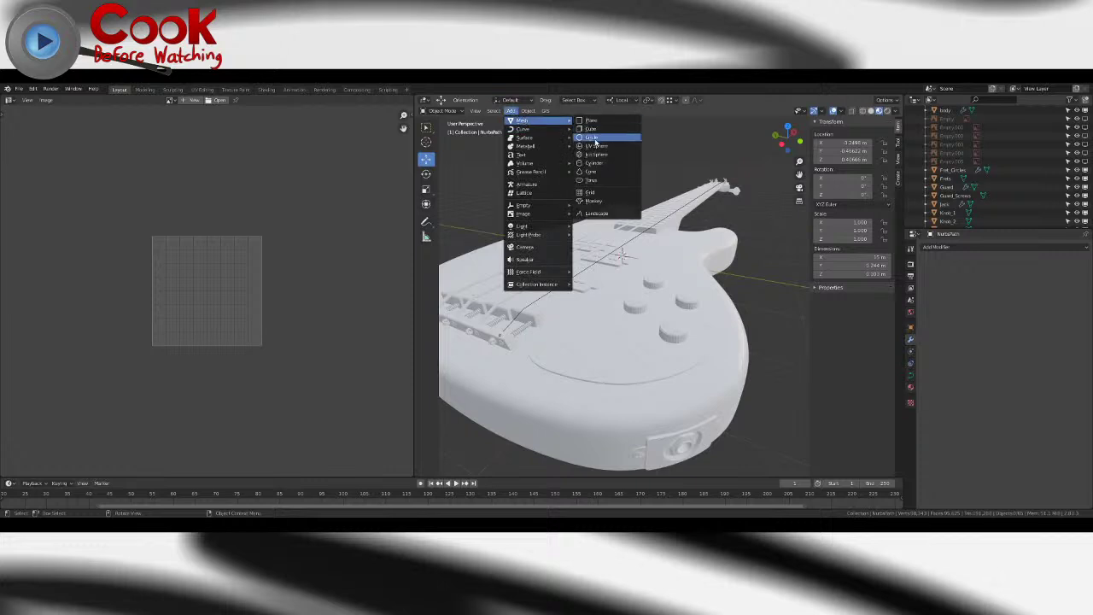
{"action": "left_click", "coordinate": [594, 163]}
{"action": "middle_click_drag", "start_coordinate": [666, 214], "coordinate": [651, 234]}
{"action": "left_click_drag", "start_coordinate": [617, 223], "coordinate": [617, 121]}
{"action": "middle_click_drag", "start_coordinate": [644, 160], "coordinate": [654, 242], "text": "shift"}
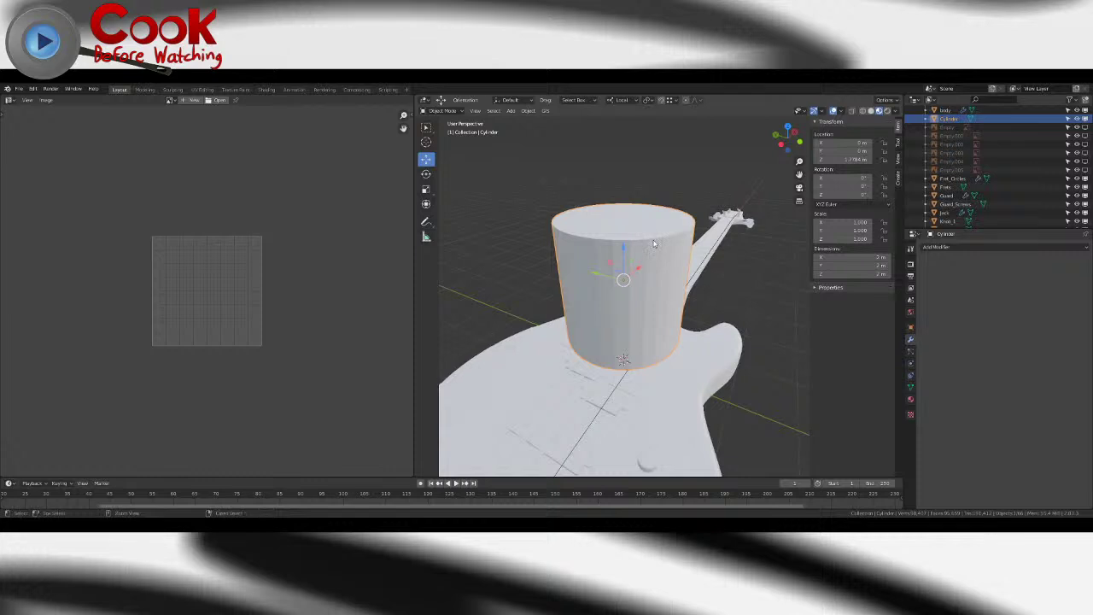
{"action": "key", "text": "ctrl+z"}
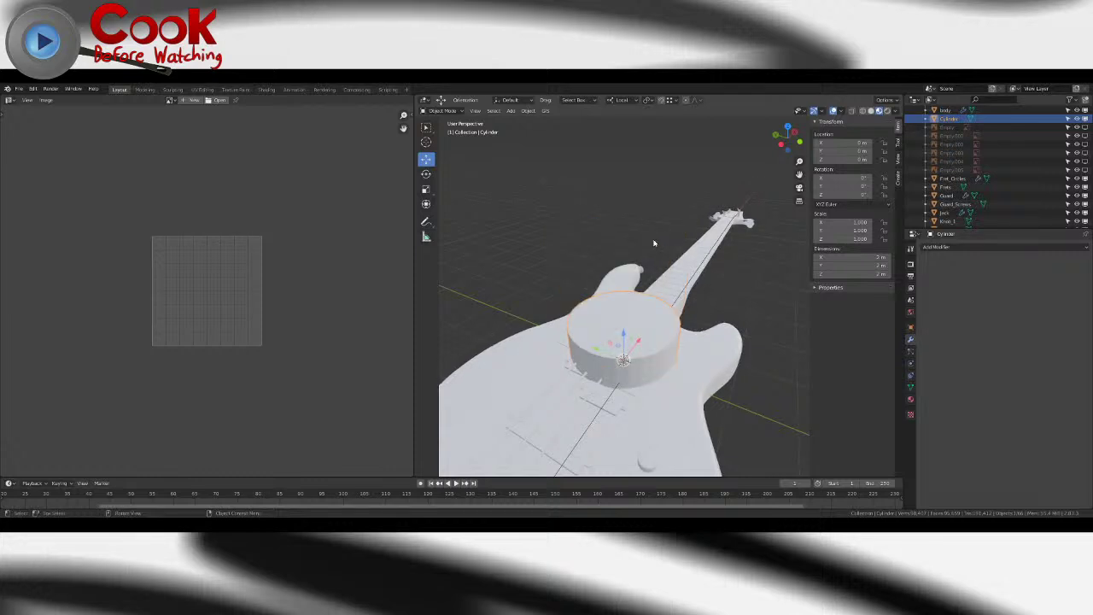
{"action": "key", "text": "Delete"}
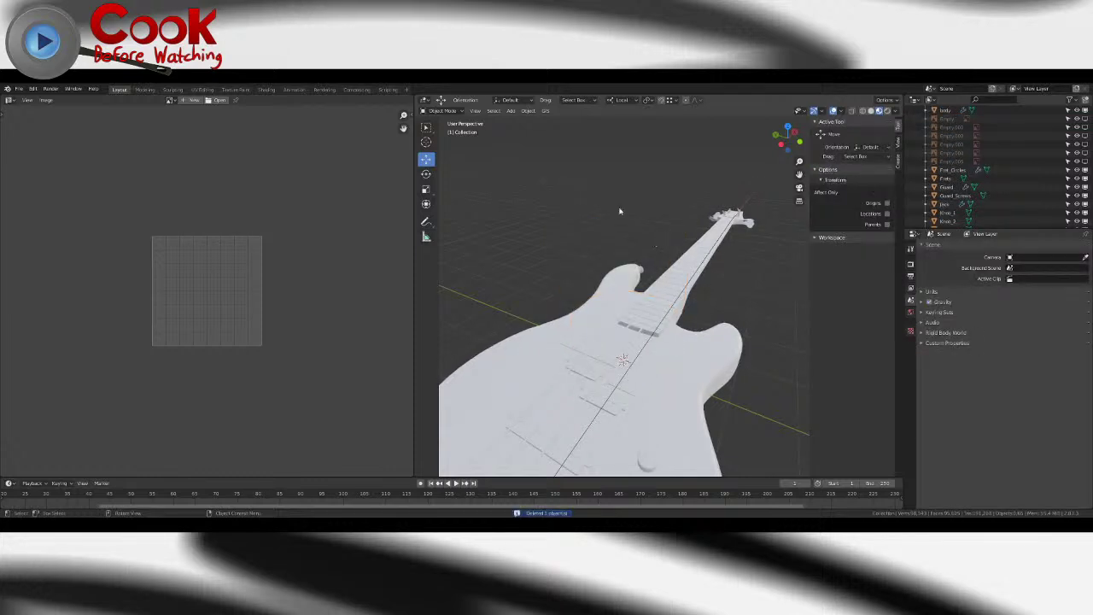
{"action": "left_click", "coordinate": [510, 111]}
{"action": "mouse_move", "coordinate": [521, 122]}
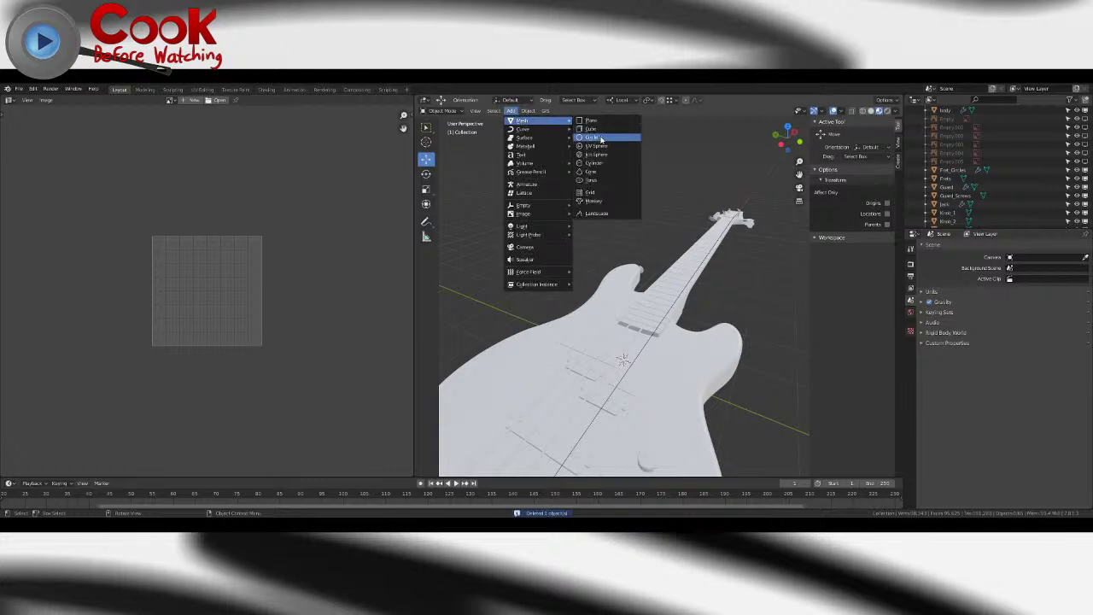
{"action": "left_click", "coordinate": [597, 164]}
{"action": "key", "text": "Tab"}
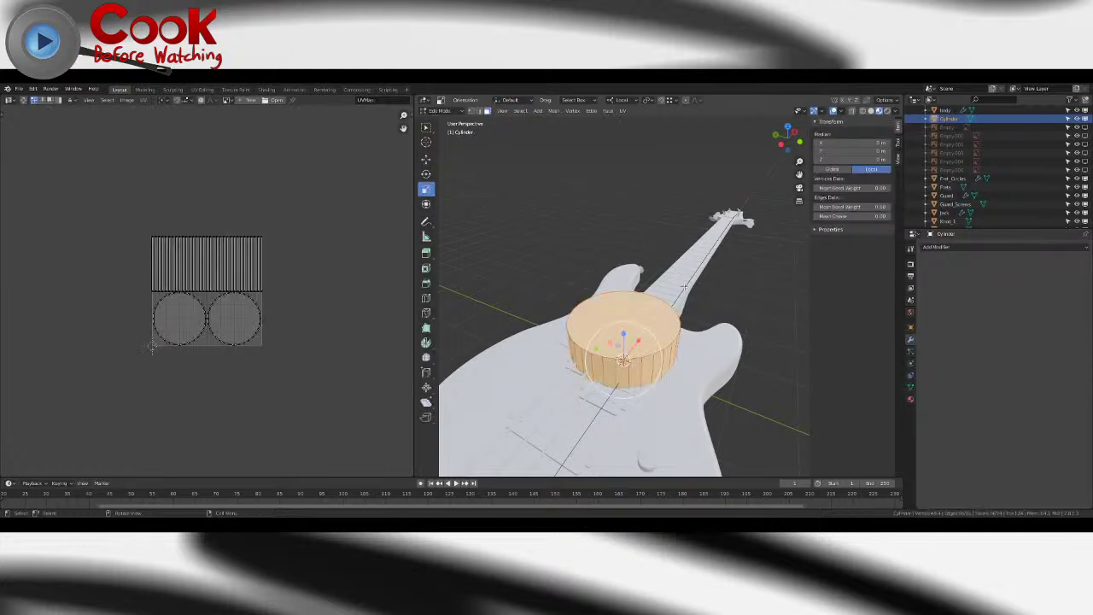
{"action": "key", "text": "Tab"}
{"action": "key", "text": "Delete"}
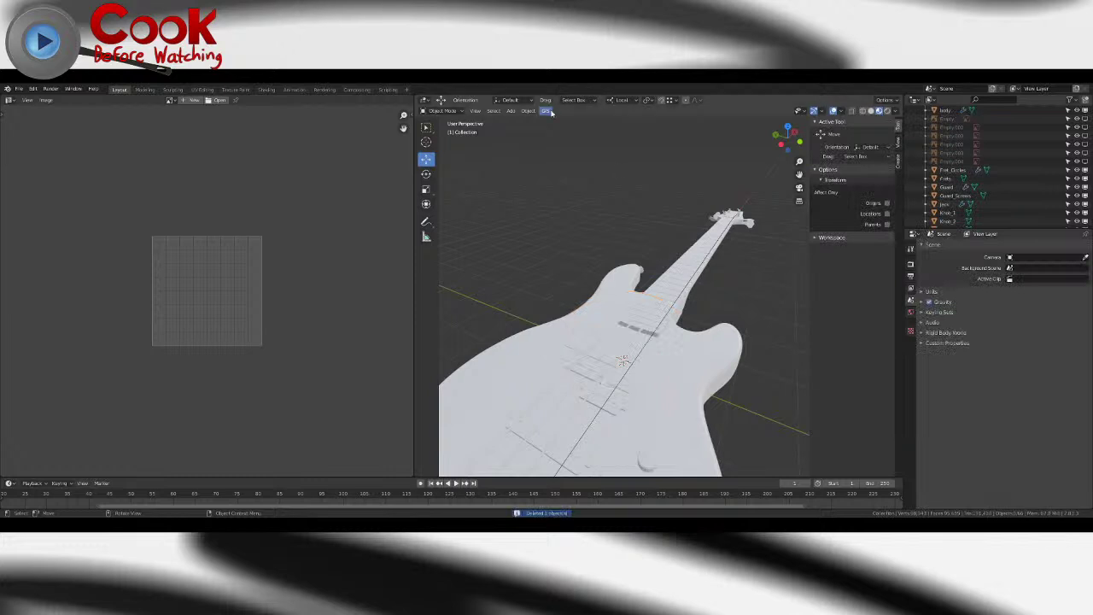
- Add a cylinder mesh with 8 vertices at the scene origin
{"action": "left_click", "coordinate": [511, 111]}
{"action": "mouse_move", "coordinate": [522, 129]}
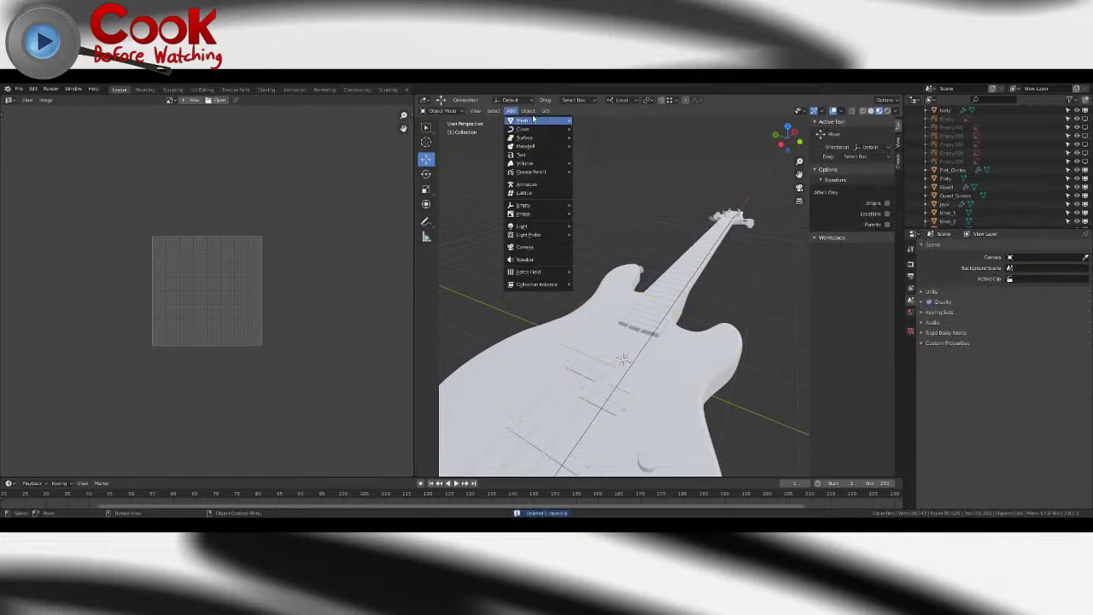
{"action": "left_click", "coordinate": [599, 165]}
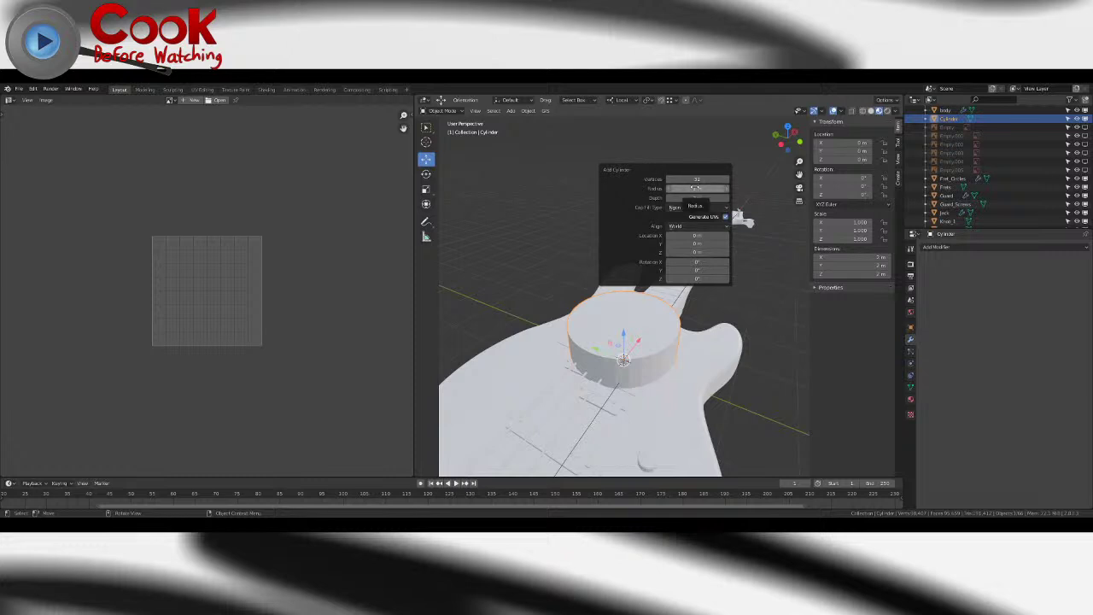
{"action": "left_click", "coordinate": [701, 178]}
{"action": "key", "text": "Return"}
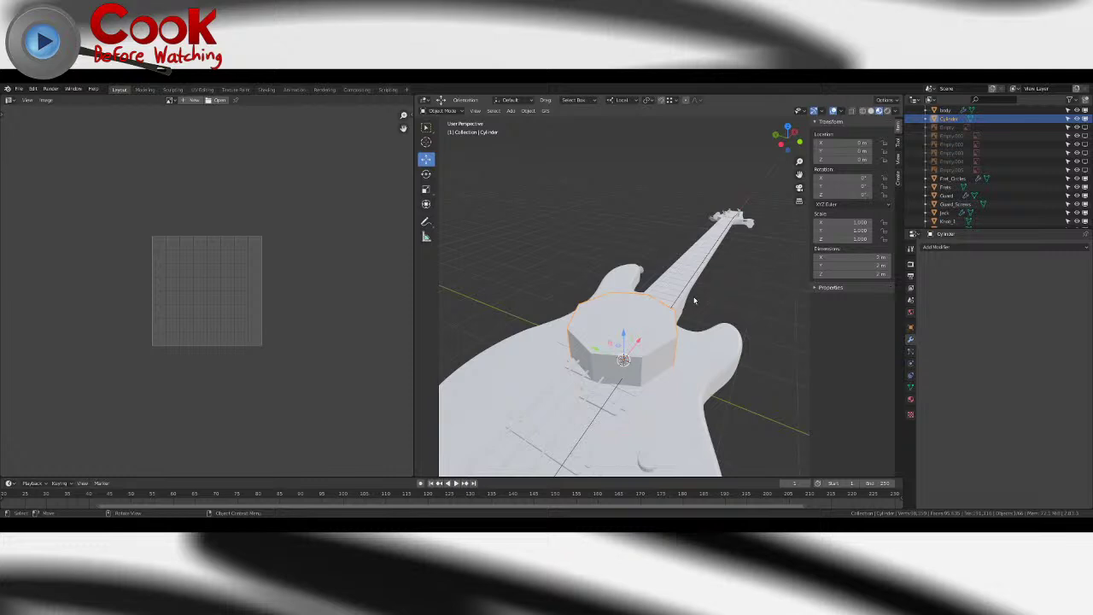
- Move the cylinder along the Y axis into the empty space beside the guitar body
{"action": "key", "text": "Tab"}
{"action": "key", "text": "Tab"}
{"action": "left_click", "coordinate": [713, 297]}
{"action": "middle_click_drag", "start_coordinate": [695, 299], "coordinate": [634, 287]}
{"action": "scroll", "coordinate": [641, 303], "scroll_direction": "up", "scroll_amount": 2}
{"action": "left_click", "coordinate": [606, 335]}
{"action": "scroll", "coordinate": [572, 316], "scroll_direction": "down", "scroll_amount": 4}
{"action": "left_click_drag", "start_coordinate": [566, 323], "coordinate": [708, 322]}
- Raise the cylinder's whole mesh 1 m along Z in edit mode, placing its base at the object origin
{"action": "key", "text": "Tab"}
{"action": "middle_click_drag", "start_coordinate": [708, 322], "coordinate": [615, 197]}
{"action": "middle_click_drag", "start_coordinate": [615, 196], "coordinate": [460, 246], "text": "shift"}
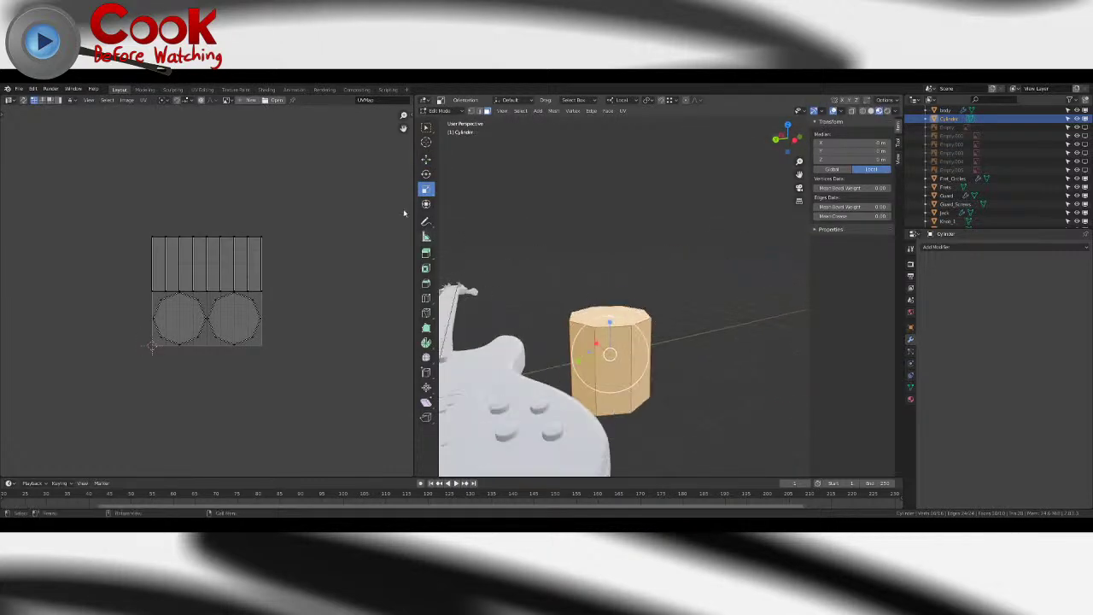
{"action": "left_click", "coordinate": [426, 159]}
{"action": "left_click_drag", "start_coordinate": [609, 323], "coordinate": [610, 284]}
{"action": "key", "text": "F9"}
{"action": "type", "text": "1"}
{"action": "key", "text": "Return"}
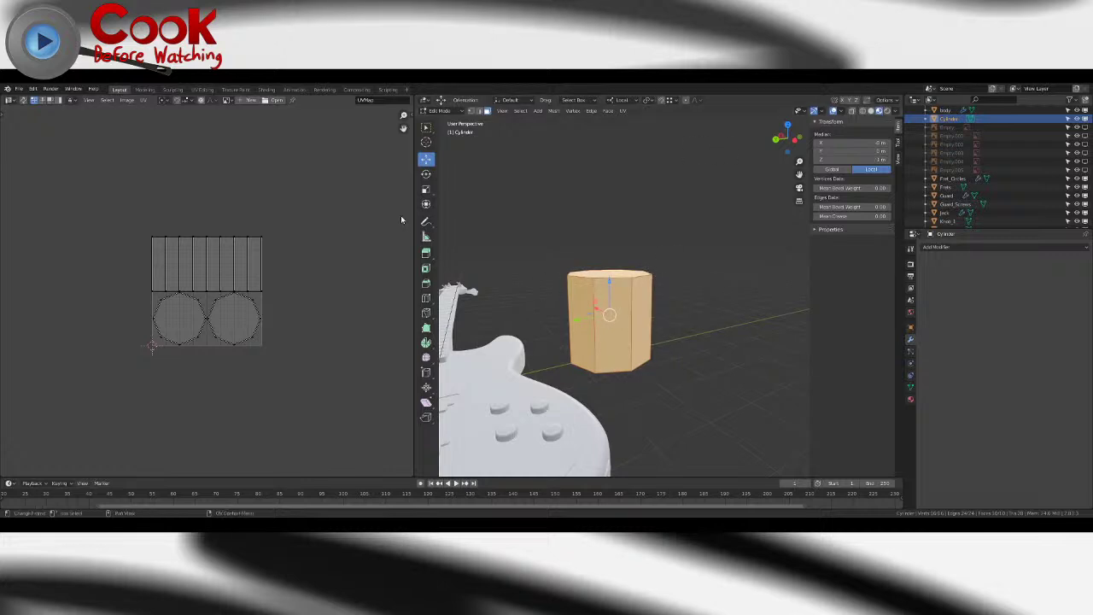
- Scale the cylinder's mesh down in X and Y to about 0.75 m across, keeping its length
{"action": "left_click", "coordinate": [426, 205]}
{"action": "left_click", "coordinate": [426, 189]}
{"action": "middle_click_drag", "start_coordinate": [589, 276], "coordinate": [591, 310]}
{"action": "left_click_drag", "start_coordinate": [591, 310], "coordinate": [600, 309]}
{"action": "key", "text": "Tab"}
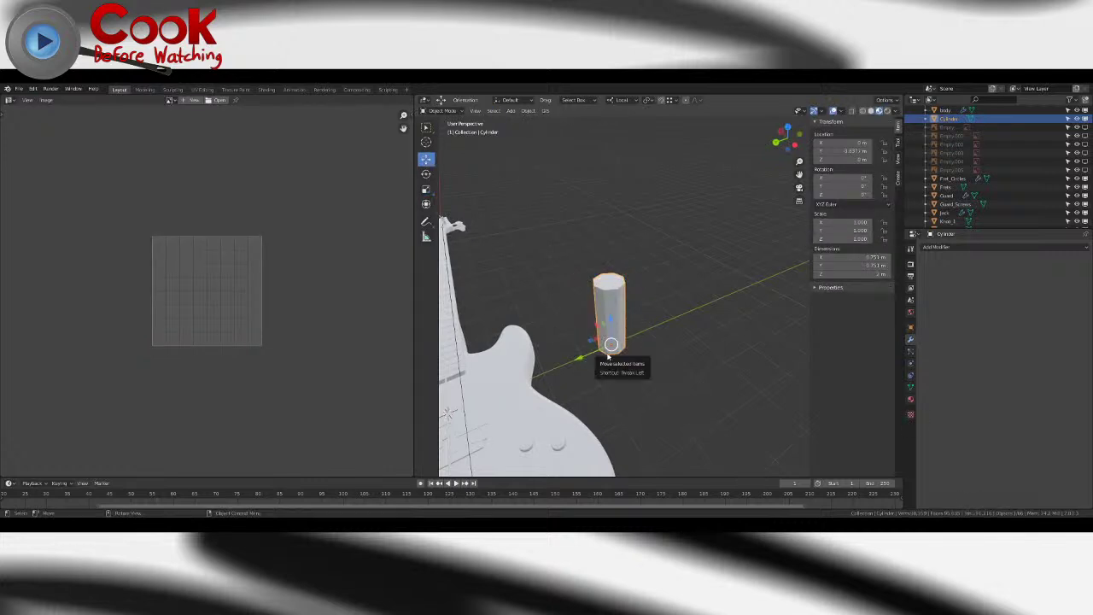
- Rotate the cylinder 90° about the Y axis and apply the rotation
{"action": "left_click", "coordinate": [426, 173]}
{"action": "middle_click_drag", "start_coordinate": [530, 299], "coordinate": [597, 342]}
{"action": "left_click_drag", "start_coordinate": [630, 339], "coordinate": [602, 323]}
{"action": "key", "text": "F9"}
{"action": "left_click", "coordinate": [722, 339]}
{"action": "type", "text": "90"}
{"action": "key", "text": "Return"}
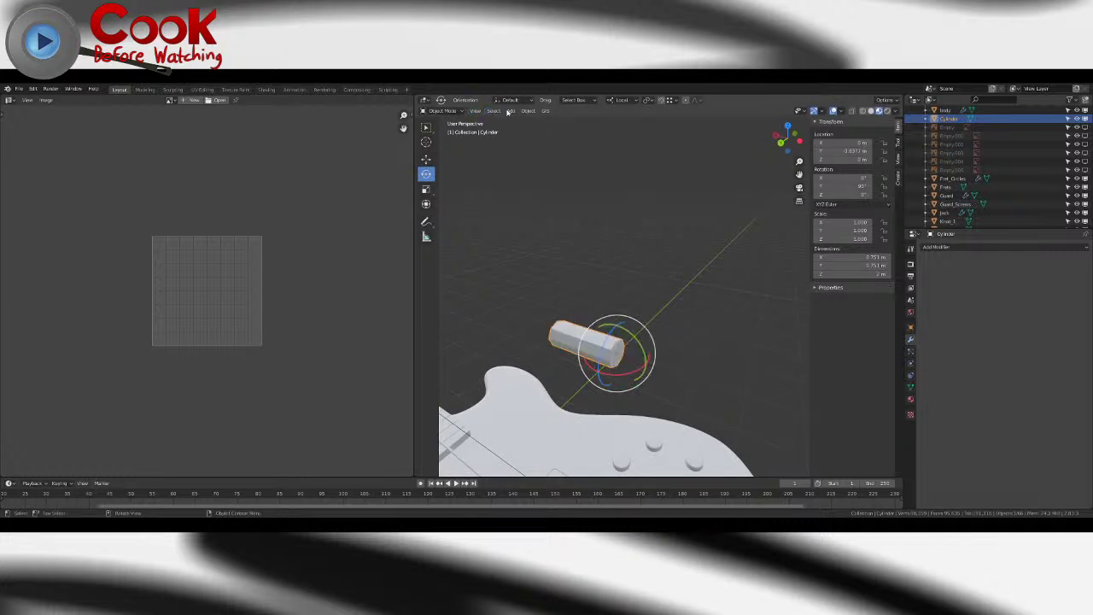
{"action": "left_click", "coordinate": [529, 111]}
{"action": "mouse_move", "coordinate": [555, 157]}
{"action": "left_click", "coordinate": [637, 188]}
{"action": "middle_click_drag", "start_coordinate": [639, 191], "coordinate": [526, 304]}
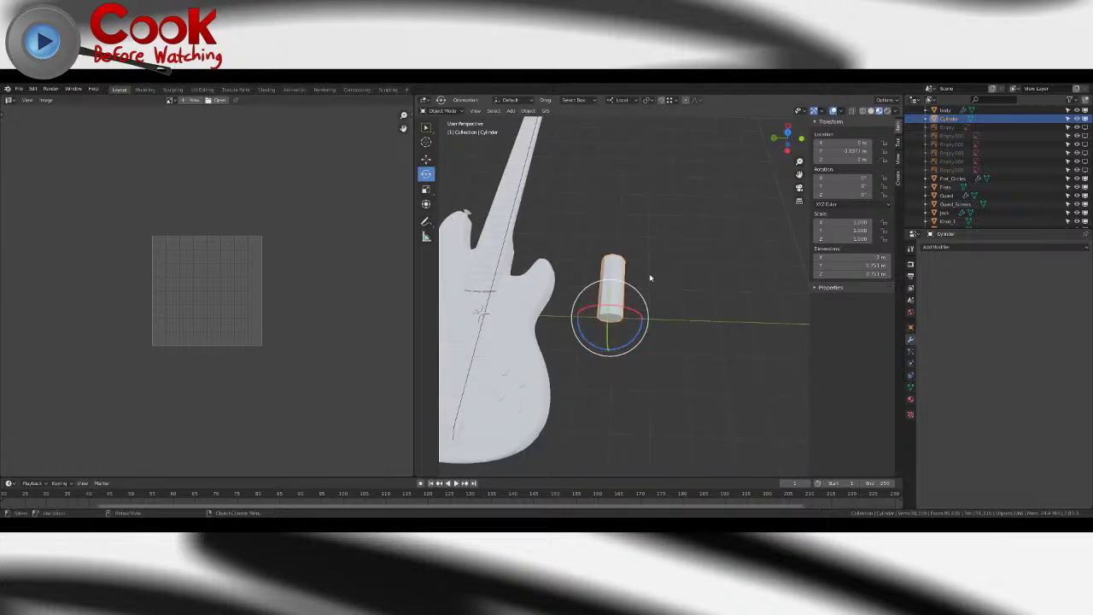
- Delete both octagonal end-cap faces of the cylinder, leaving an open tube
{"action": "key", "text": "Tab"}
{"action": "key", "text": "Tab"}
{"action": "key", "text": "Tab"}
{"action": "middle_click_drag", "start_coordinate": [515, 227], "coordinate": [490, 122]}
{"action": "scroll", "coordinate": [640, 407], "scroll_direction": "up", "scroll_amount": 2}
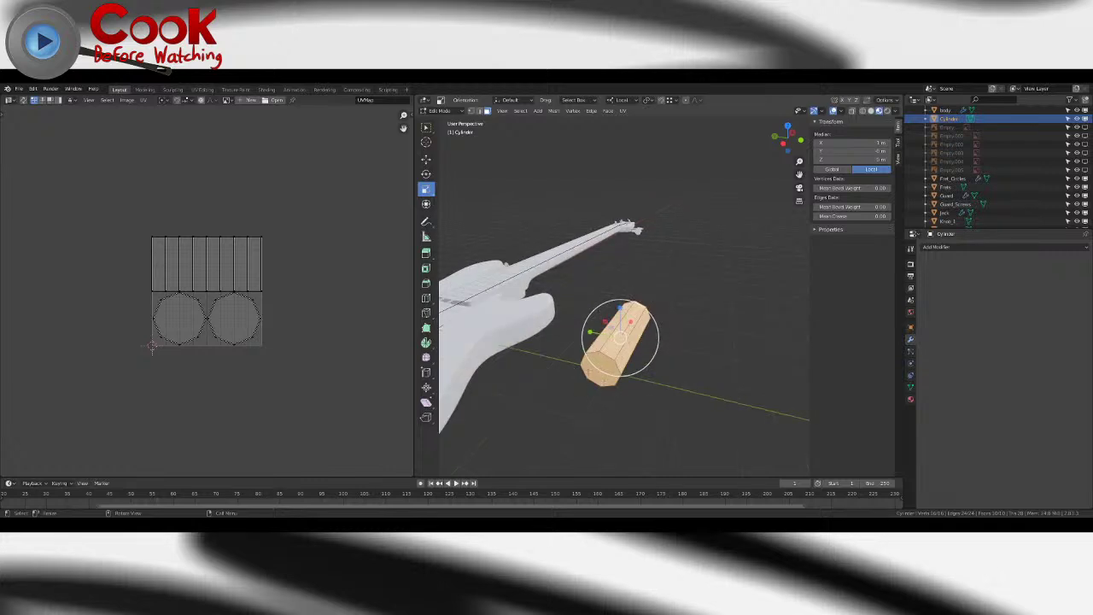
{"action": "left_click", "coordinate": [601, 370]}
{"action": "middle_click_drag", "start_coordinate": [727, 344], "coordinate": [805, 284]}
{"action": "left_click", "coordinate": [728, 433], "text": "shift"}
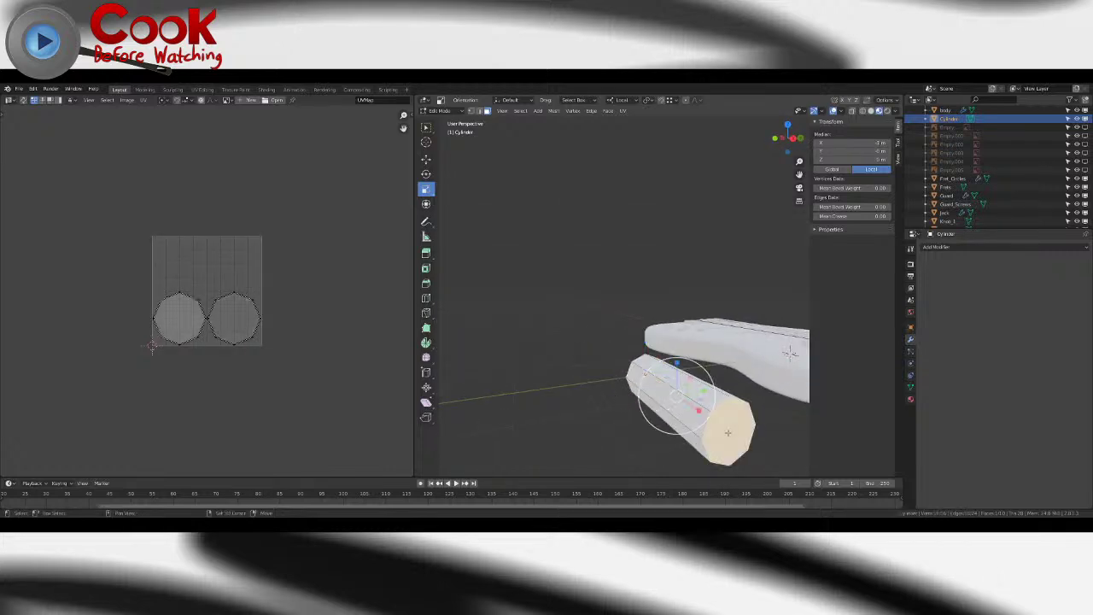
{"action": "key", "text": "x"}
{"action": "left_click", "coordinate": [724, 418]}
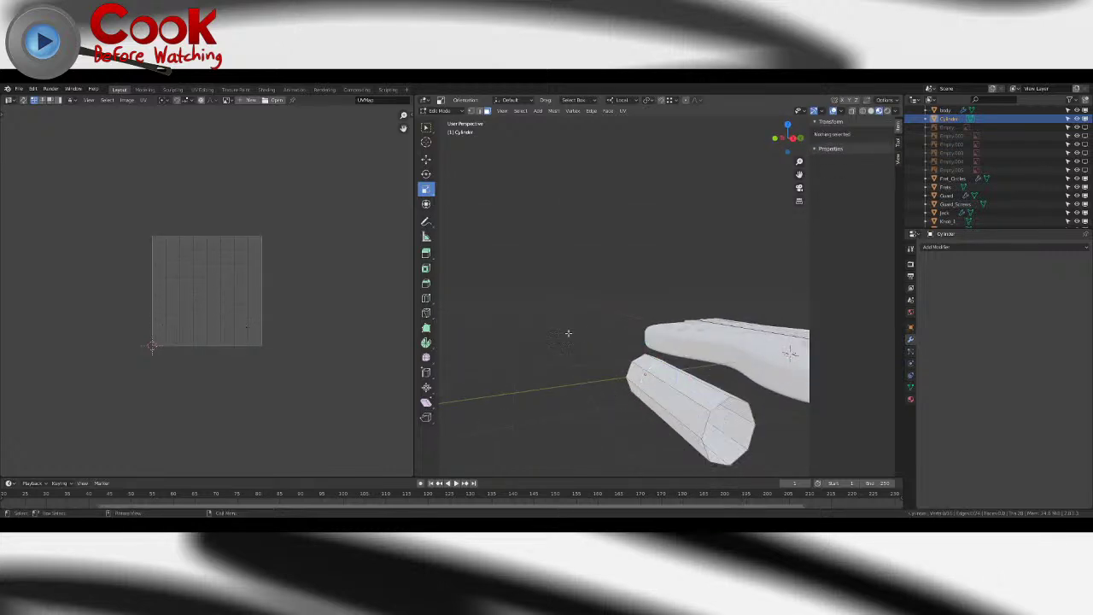
{"action": "key", "text": "Tab"}
{"action": "middle_click_drag", "start_coordinate": [578, 354], "coordinate": [662, 401]}
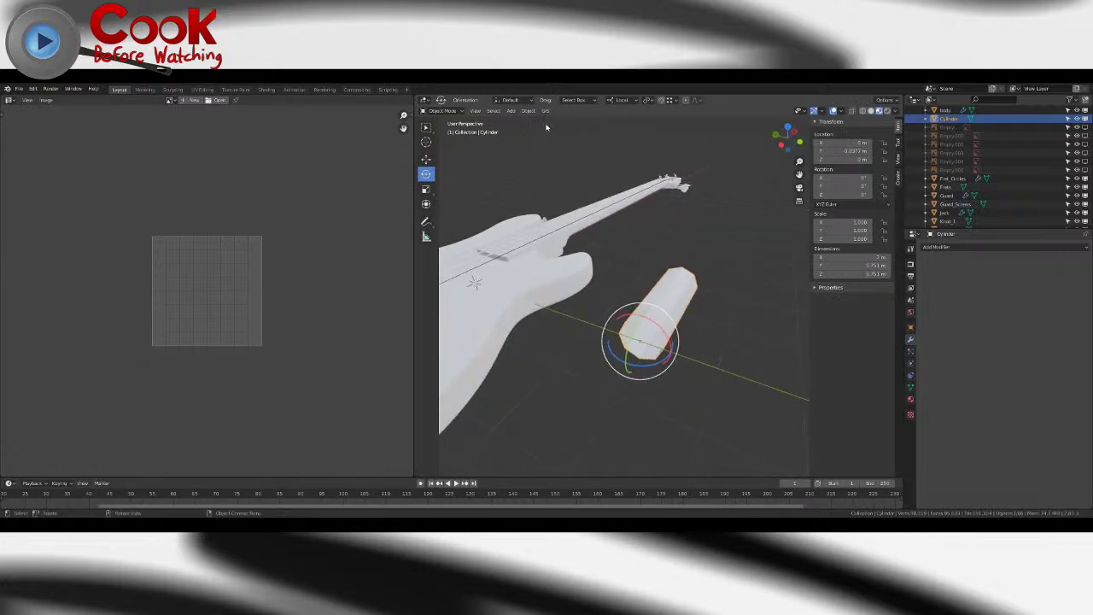
- Cut 7 evenly spaced edge loops around the length of the tube
{"action": "key", "text": "Tab"}
{"action": "middle_click_drag", "start_coordinate": [722, 281], "coordinate": [638, 299]}
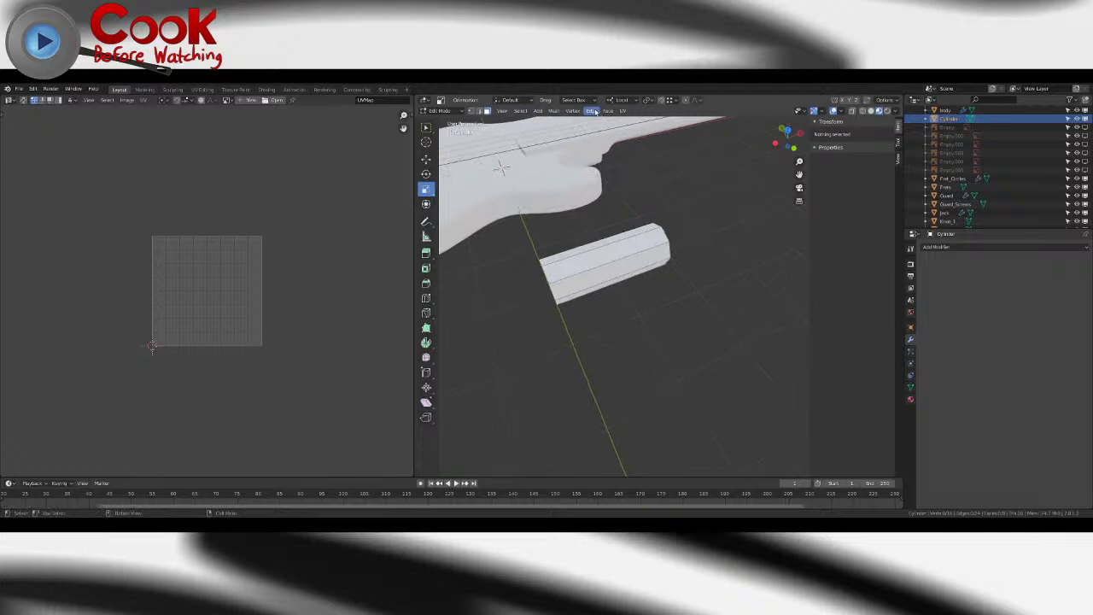
{"action": "left_click", "coordinate": [580, 111]}
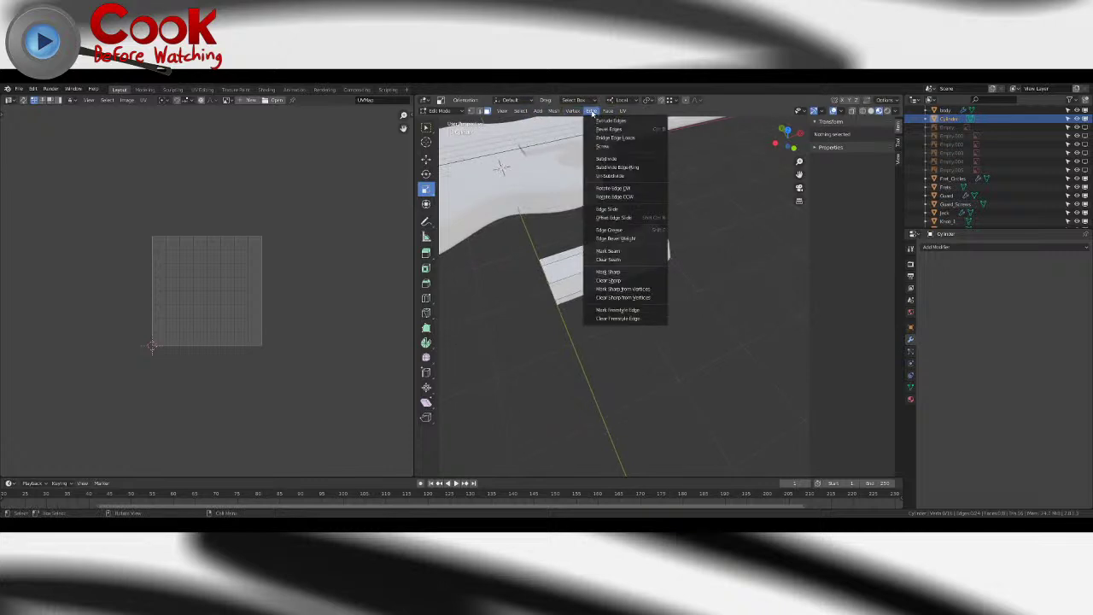
{"action": "left_click", "coordinate": [429, 300]}
{"action": "left_click", "coordinate": [910, 248]}
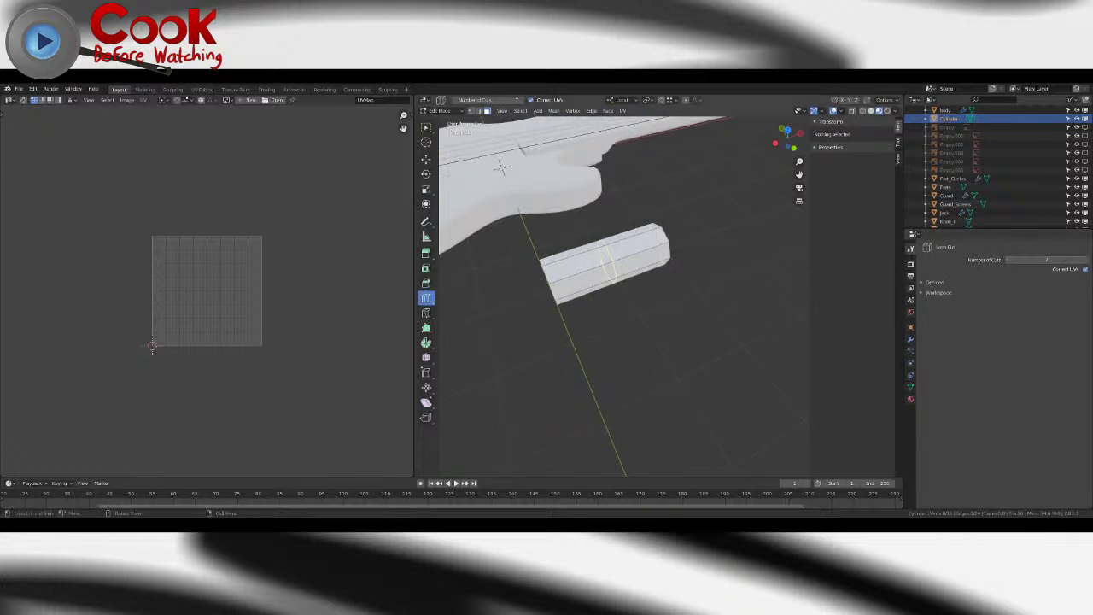
{"action": "left_click", "coordinate": [610, 268]}
{"action": "middle_click_drag", "start_coordinate": [597, 335], "coordinate": [710, 327]}
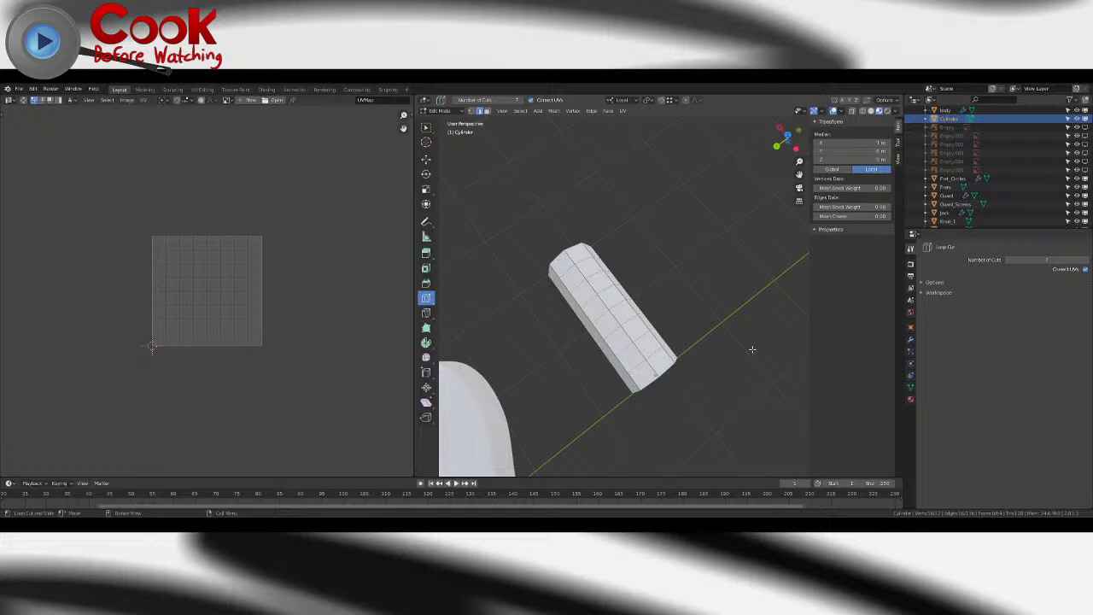
- Examine the existing strings on the guitar alongside the new tube in Solid shading
{"action": "scroll", "coordinate": [684, 328], "scroll_direction": "down", "scroll_amount": 6}
{"action": "middle_click_drag", "start_coordinate": [683, 328], "coordinate": [597, 332]}
{"action": "middle_click_drag", "start_coordinate": [598, 331], "coordinate": [661, 330], "text": "shift"}
{"action": "key", "text": "Tab"}
{"action": "middle_click_drag", "start_coordinate": [608, 436], "coordinate": [651, 361]}
{"action": "left_click", "coordinate": [595, 364]}
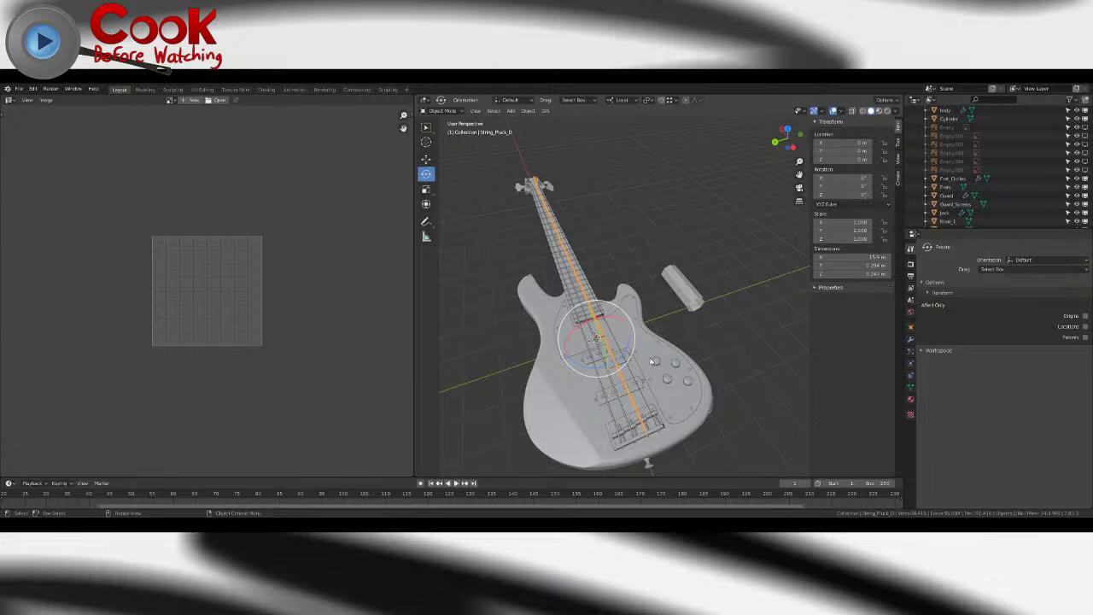
{"action": "left_click", "coordinate": [692, 290]}
{"action": "middle_click_drag", "start_coordinate": [691, 291], "coordinate": [429, 295]}
{"action": "left_click", "coordinate": [565, 368]}
{"action": "left_click", "coordinate": [652, 369]}
- Dissolve the edge loops on the tube to return it to plain lengthwise faces
{"action": "left_click", "coordinate": [773, 304]}
{"action": "key", "text": "Tab"}
{"action": "middle_click_drag", "start_coordinate": [751, 303], "coordinate": [610, 298], "text": "shift"}
{"action": "middle_click_drag", "start_coordinate": [710, 313], "coordinate": [635, 325]}
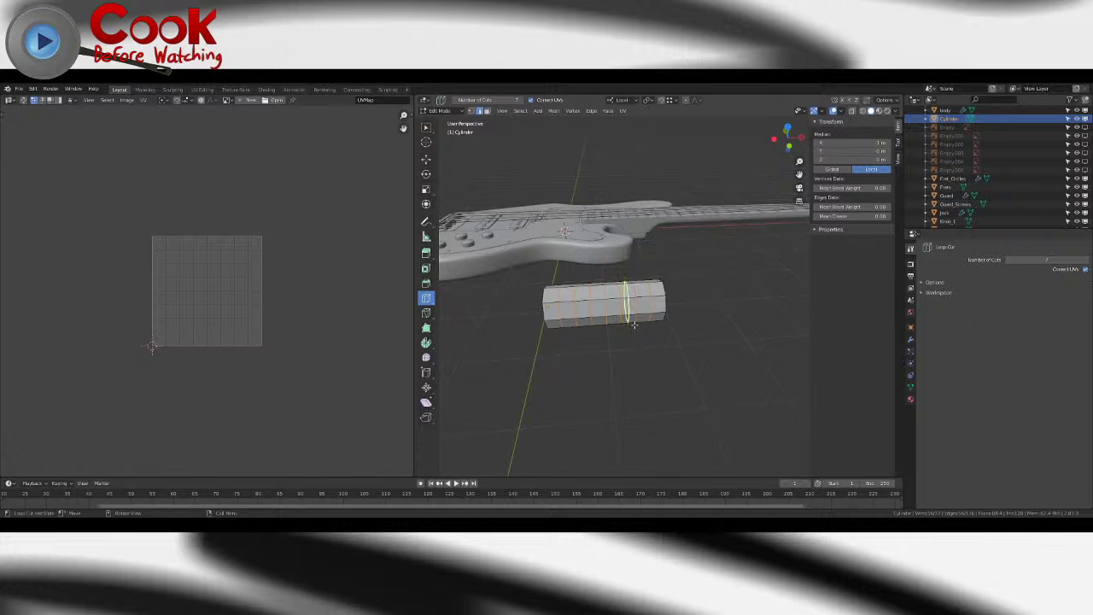
{"action": "key", "text": "x"}
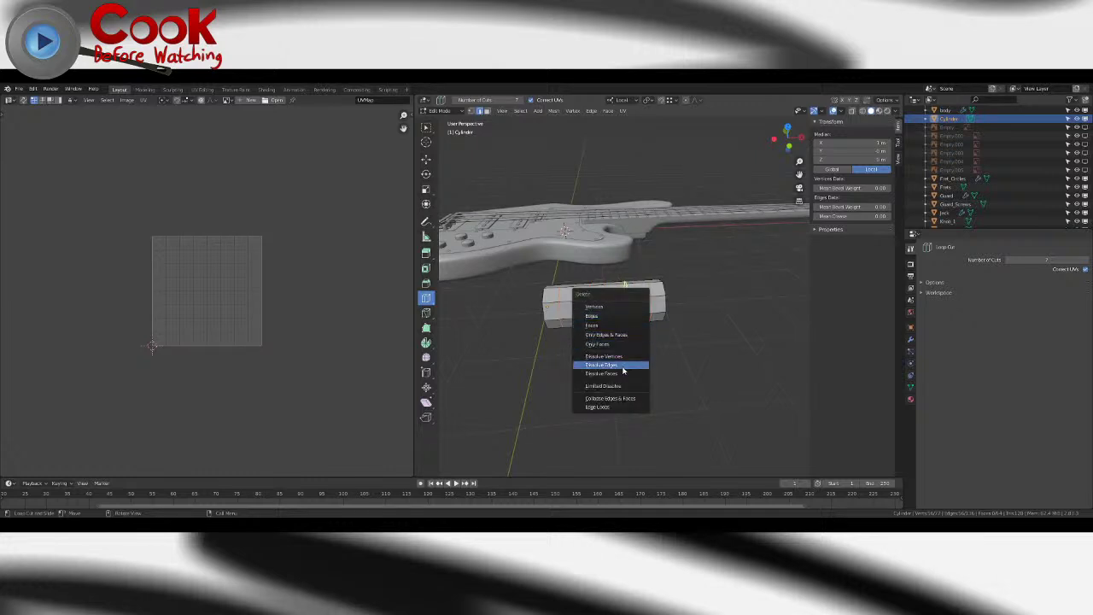
{"action": "left_click", "coordinate": [622, 370]}
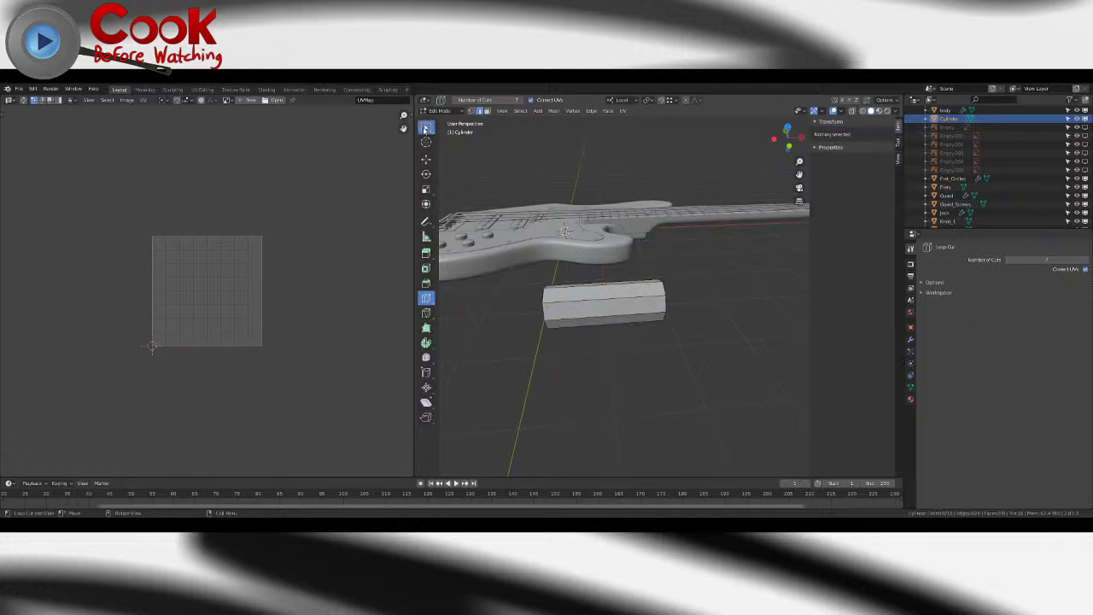
- Move the lower row of the tube's UV vertices down along Y to the bottom edge of the UV square
{"action": "left_click", "coordinate": [426, 126]}
{"action": "key", "text": "a"}
{"action": "left_click_drag", "start_coordinate": [132, 283], "coordinate": [281, 320]}
{"action": "key", "text": "g"}
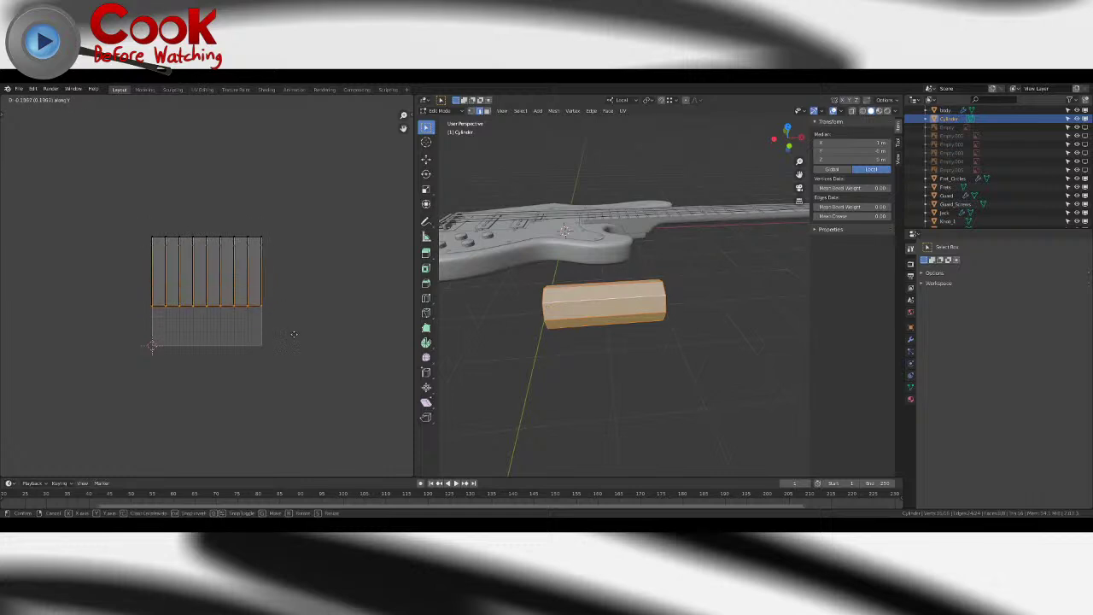
{"action": "left_click", "coordinate": [298, 366]}
{"action": "scroll", "coordinate": [210, 324], "scroll_direction": "up", "scroll_amount": 5}
{"action": "scroll", "coordinate": [213, 323], "scroll_direction": "up", "scroll_amount": 5}
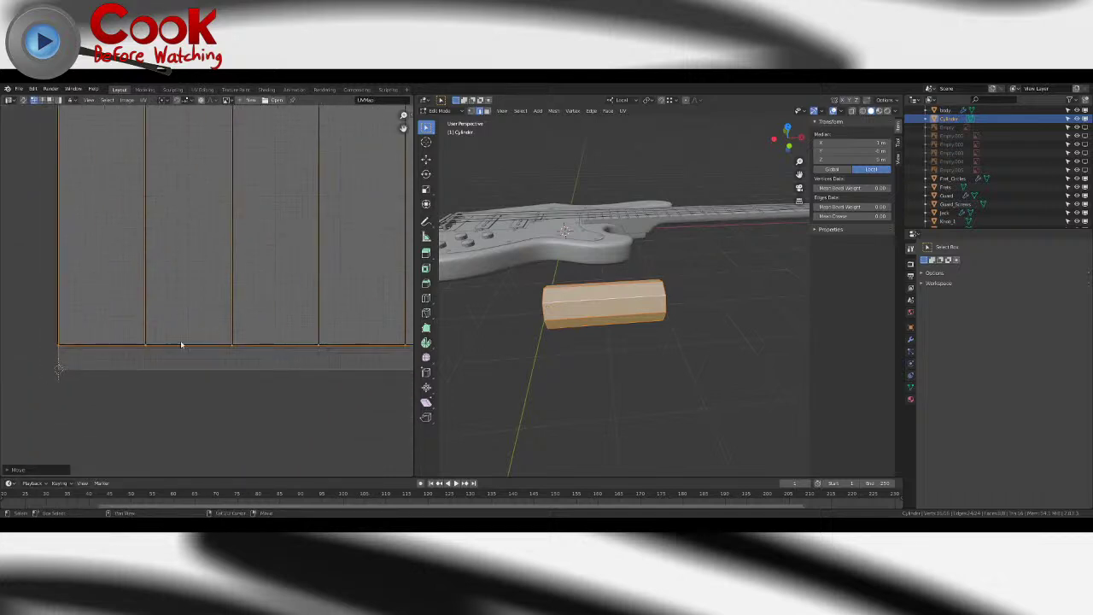
{"action": "key", "text": "g"}
{"action": "key", "text": "y"}
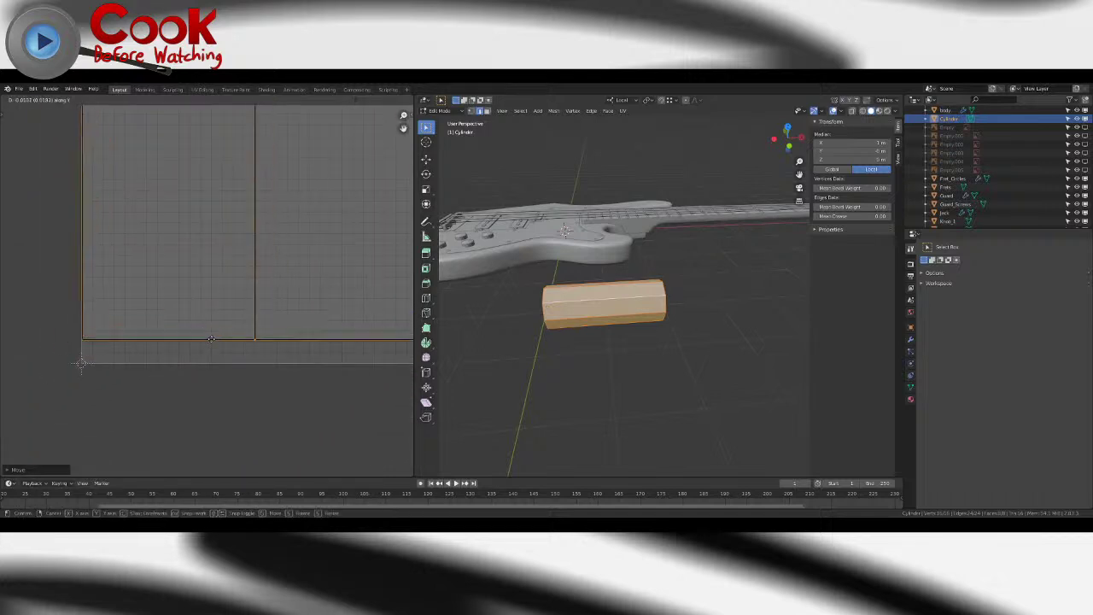
{"action": "left_click", "coordinate": [216, 359]}
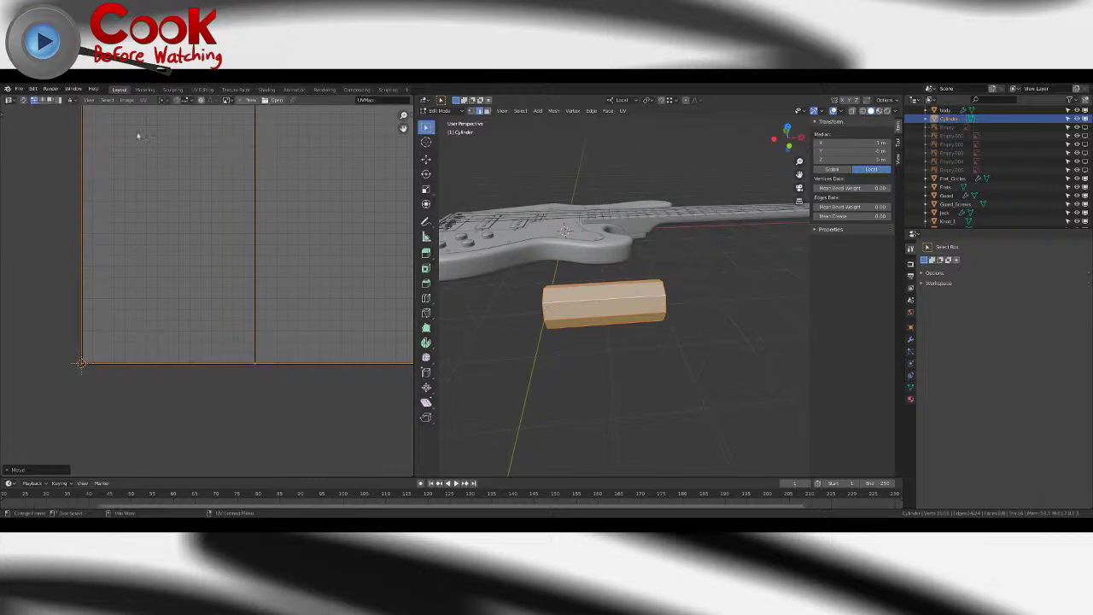
- Snap the selected UV vertices to pixels
{"action": "left_click", "coordinate": [108, 100]}
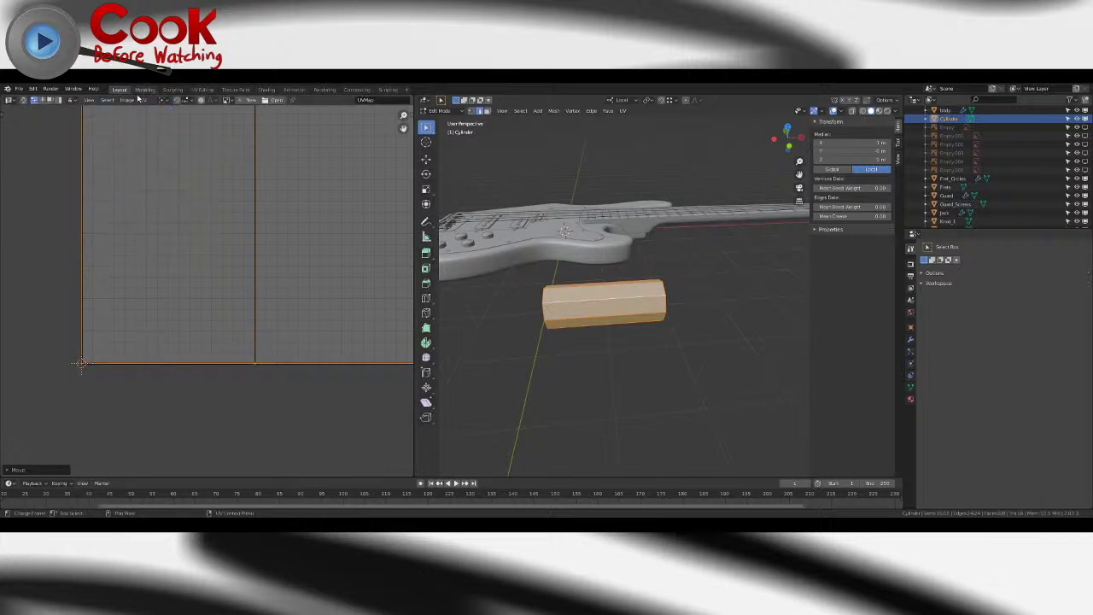
{"action": "left_click", "coordinate": [142, 101]}
{"action": "mouse_move", "coordinate": [158, 127]}
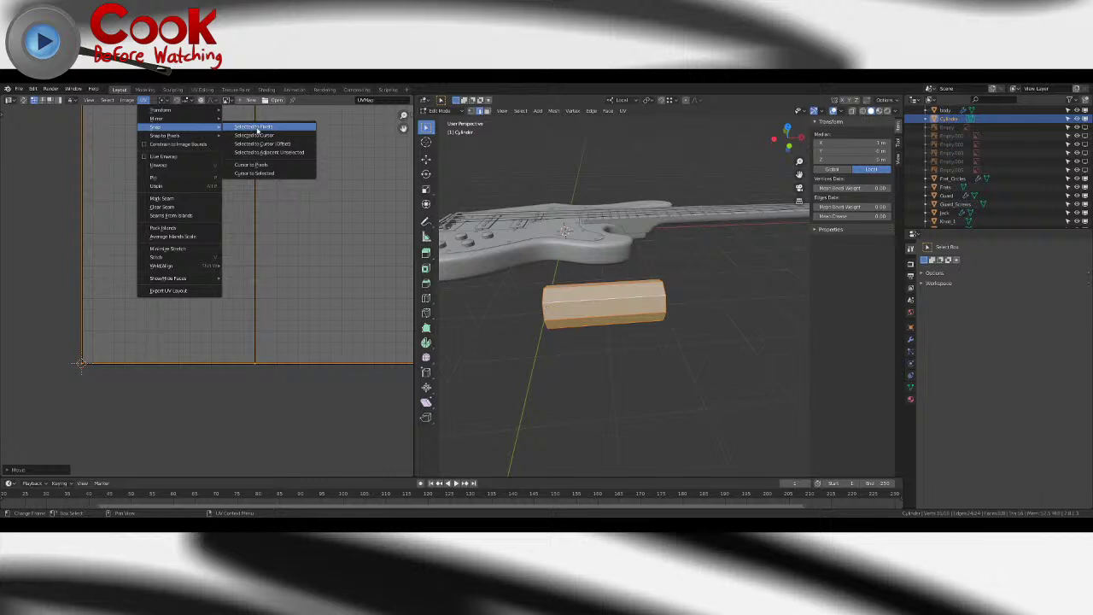
{"action": "left_click", "coordinate": [257, 127]}
{"action": "scroll", "coordinate": [288, 354], "scroll_direction": "down", "scroll_amount": 4}
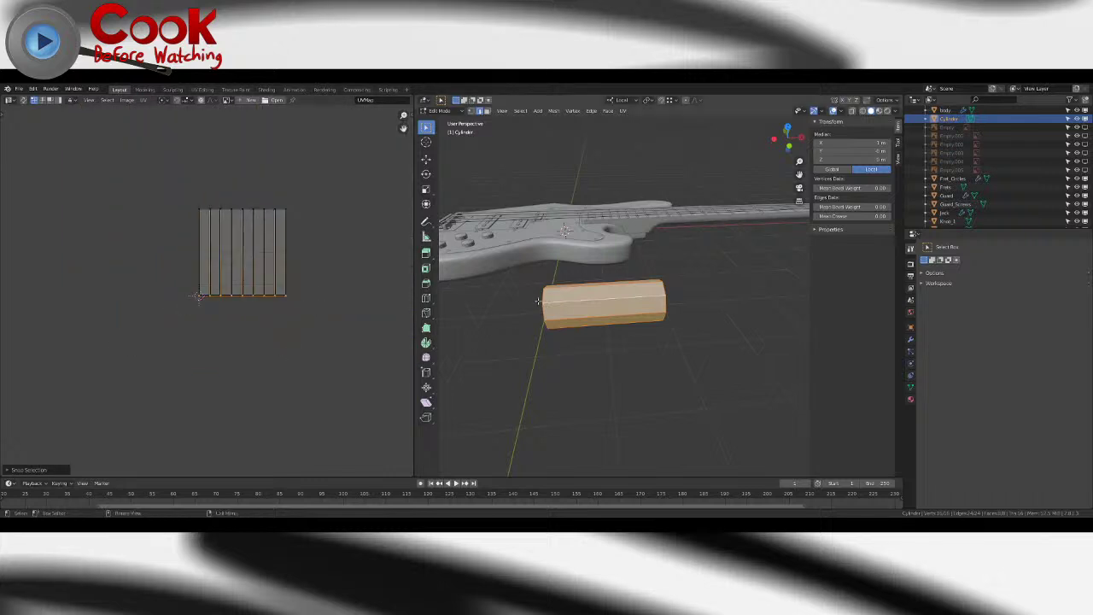
- Cut 7 evenly spaced edge loops around the tube and select the whole mesh to show its UVs
{"action": "left_click", "coordinate": [427, 298]}
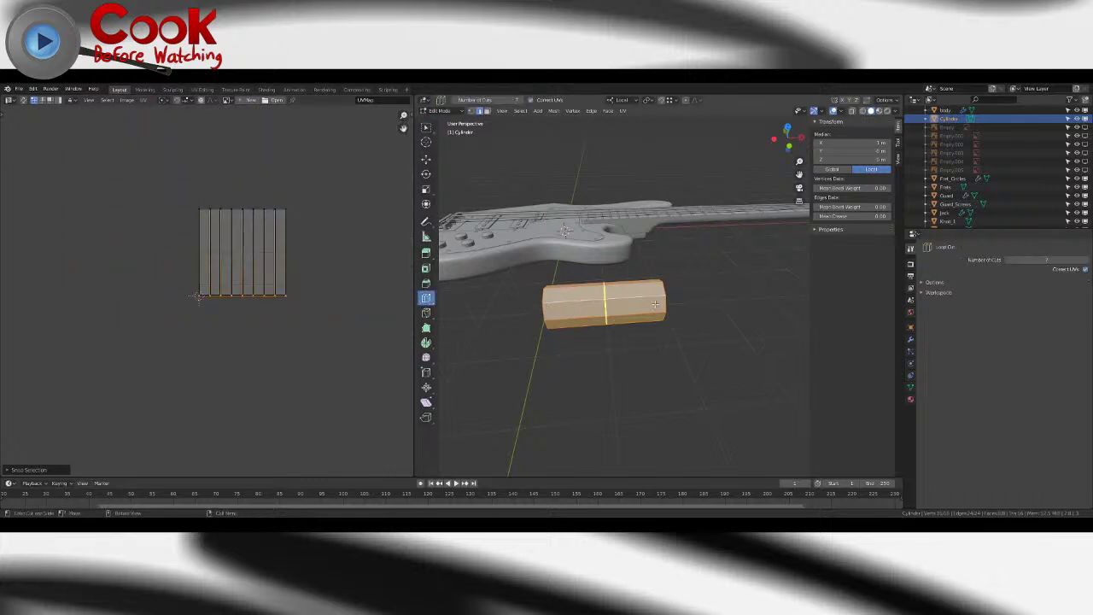
{"action": "key", "text": "alt+a"}
{"action": "middle_click_drag", "start_coordinate": [556, 383], "coordinate": [632, 381]}
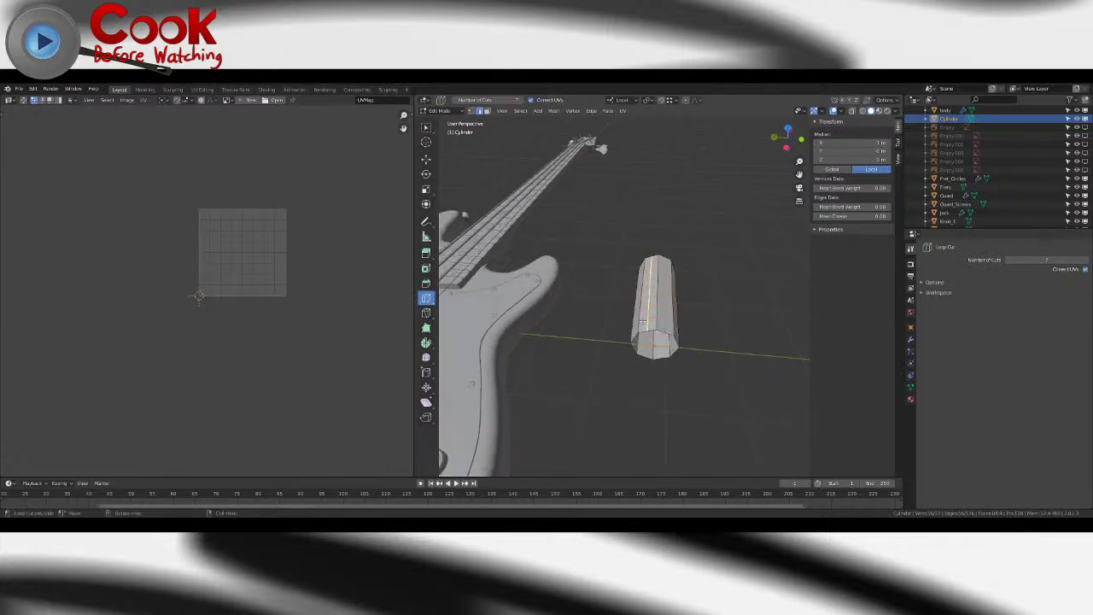
{"action": "key", "text": "a"}
- Cancel closing the program and save the project file
{"action": "key", "text": "ctrl+q"}
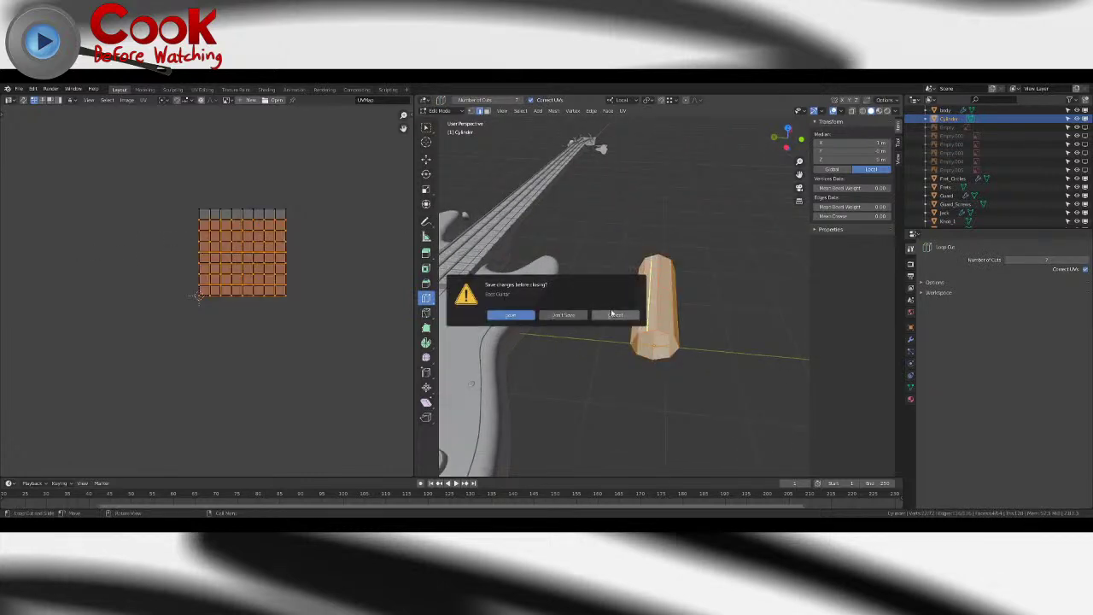
{"action": "left_click", "coordinate": [614, 317]}
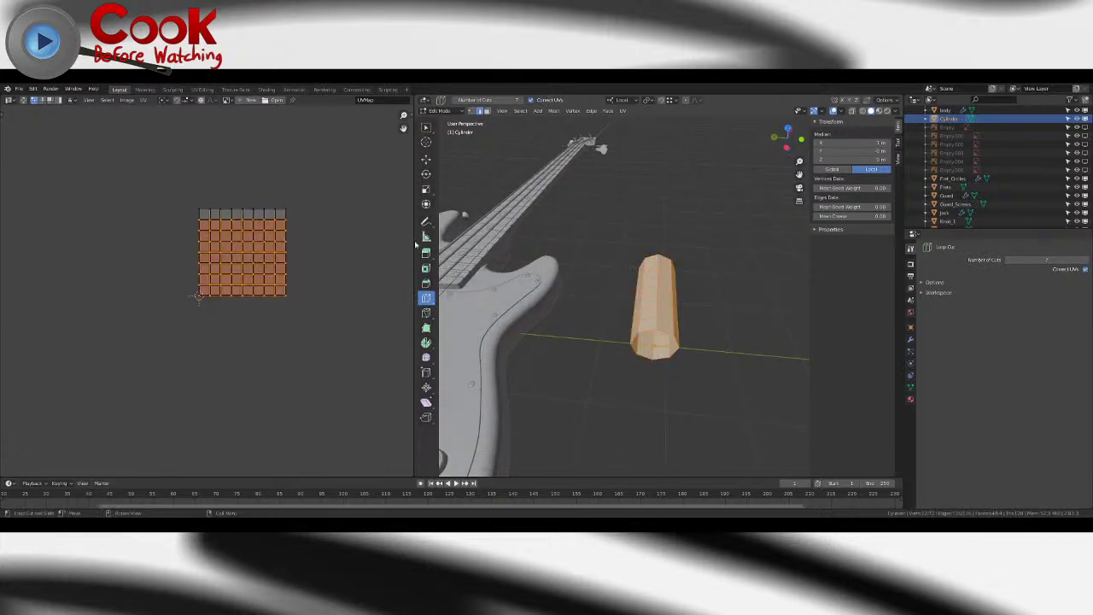
{"action": "left_click", "coordinate": [19, 89]}
{"action": "left_click", "coordinate": [42, 148]}
{"action": "key", "text": "ctrl"}
- Examine the tube's edges and faces closely around its open end
{"action": "left_click", "coordinate": [426, 127]}
{"action": "left_click", "coordinate": [654, 272]}
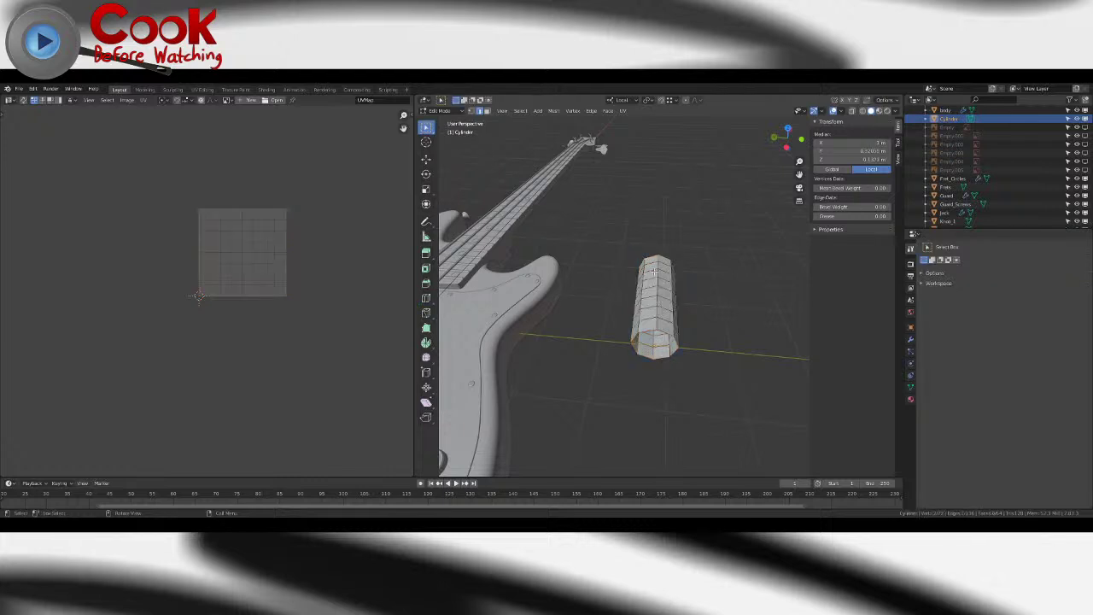
{"action": "key", "text": "a"}
{"action": "middle_click_drag", "start_coordinate": [632, 286], "coordinate": [605, 297]}
{"action": "key", "text": "KP_Decimal"}
{"action": "left_click_drag", "start_coordinate": [193, 205], "coordinate": [316, 215]}
{"action": "left_click", "coordinate": [605, 286]}
{"action": "key", "text": "Tab"}
{"action": "key", "text": "Tab"}
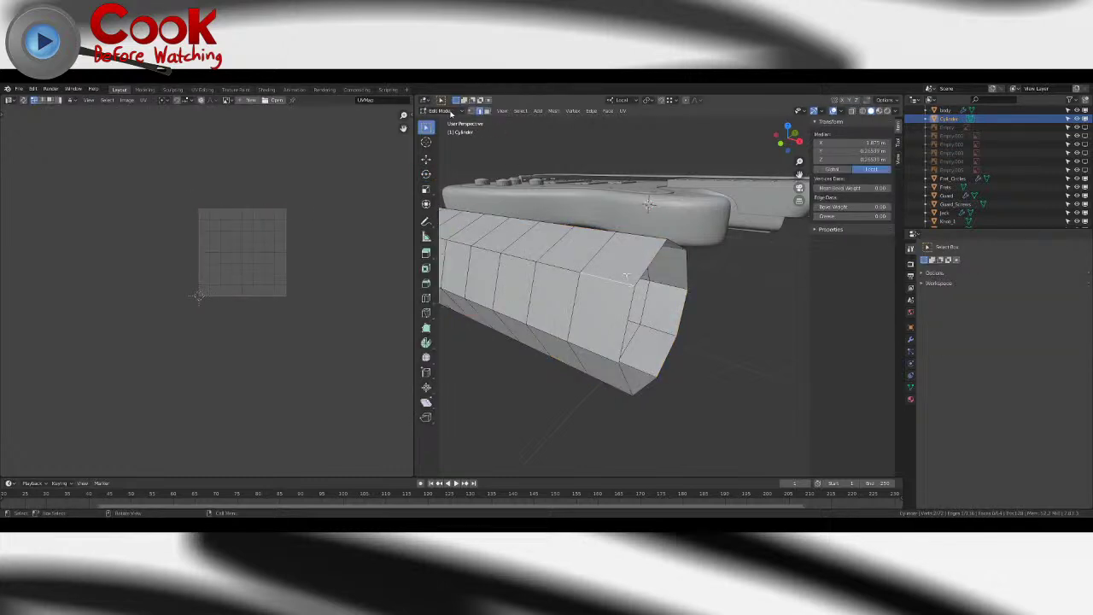
- Try moving individual vertices at the tube's open end in vertex select mode, and undo the moves
{"action": "left_click", "coordinate": [470, 111]}
{"action": "left_click", "coordinate": [639, 275]}
{"action": "left_click", "coordinate": [425, 159]}
{"action": "left_click_drag", "start_coordinate": [636, 284], "coordinate": [738, 312]}
{"action": "key", "text": "ctrl+z"}
{"action": "scroll", "coordinate": [736, 321], "scroll_direction": "down", "scroll_amount": 3}
{"action": "middle_click_drag", "start_coordinate": [461, 340], "coordinate": [646, 299]}
{"action": "left_click", "coordinate": [515, 319]}
{"action": "left_click_drag", "start_coordinate": [651, 298], "coordinate": [552, 317]}
{"action": "key", "text": "ctrl+z"}
{"action": "key", "text": "ctrl+z"}
{"action": "key", "text": "ctrl+z"}
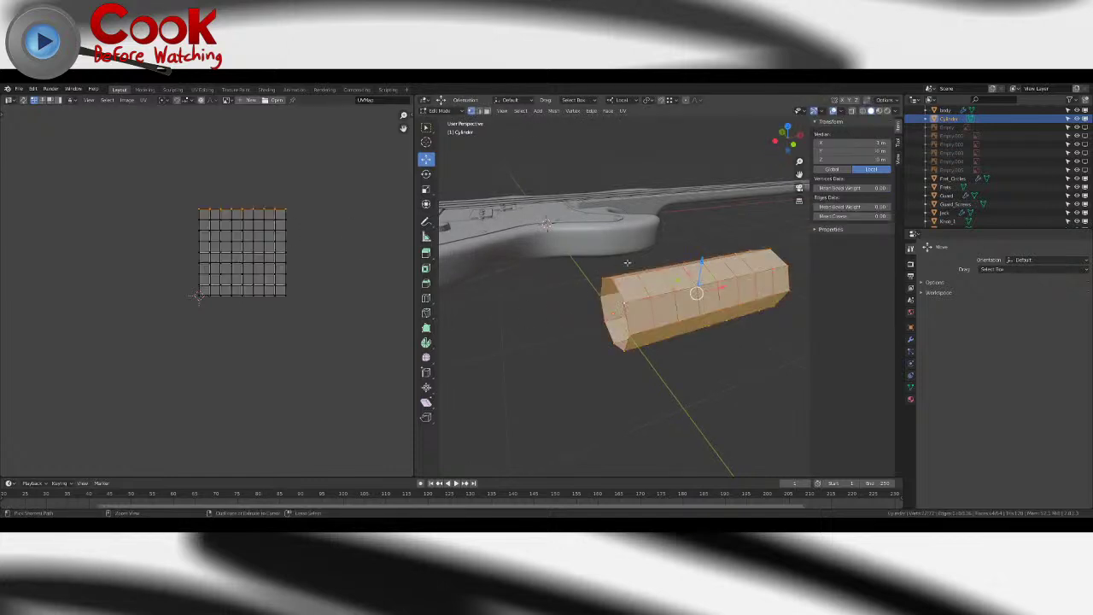
- Select all of the tube's UV vertices and return to Object Mode
{"action": "left_click_drag", "start_coordinate": [159, 183], "coordinate": [321, 341]}
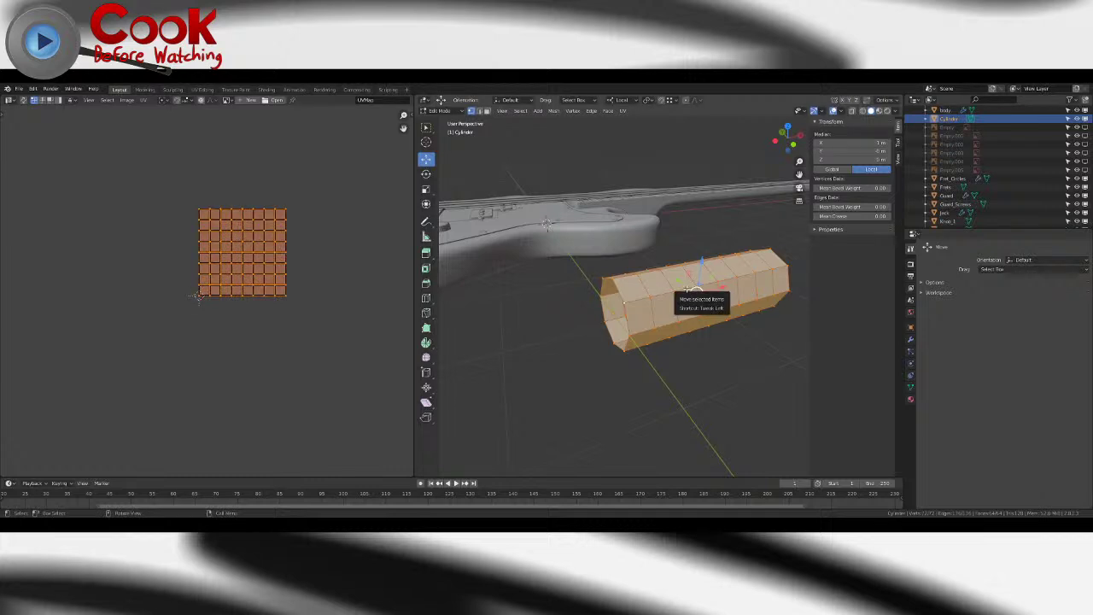
{"action": "key", "text": "Tab"}
{"action": "middle_click_drag", "start_coordinate": [687, 291], "coordinate": [669, 287]}
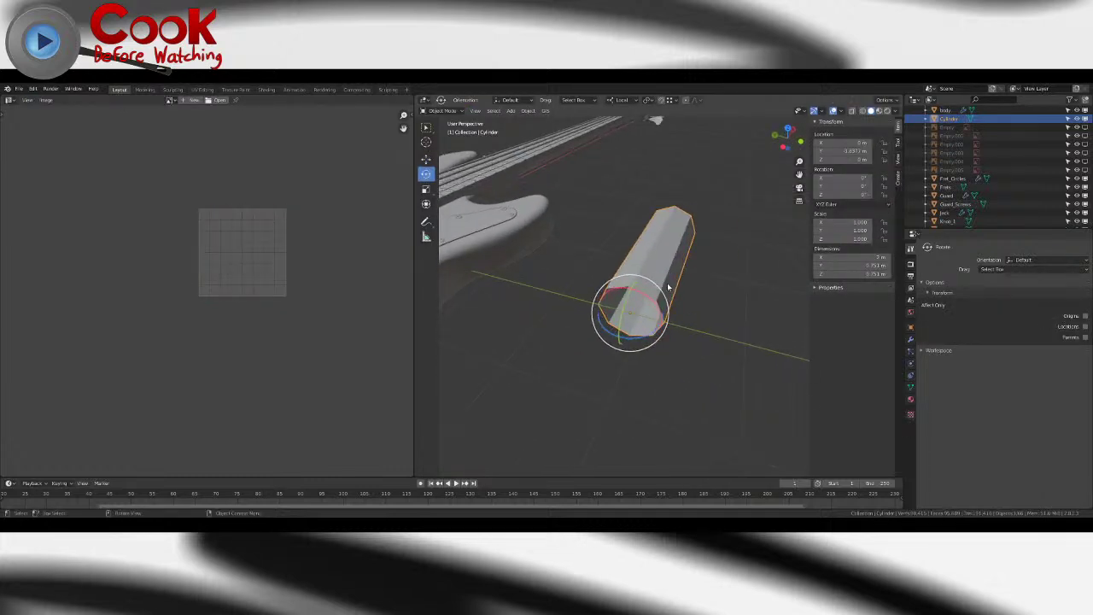
{"action": "middle_click_drag", "start_coordinate": [661, 248], "coordinate": [702, 298]}
{"action": "key", "text": "Tab"}
{"action": "key", "text": "Tab"}
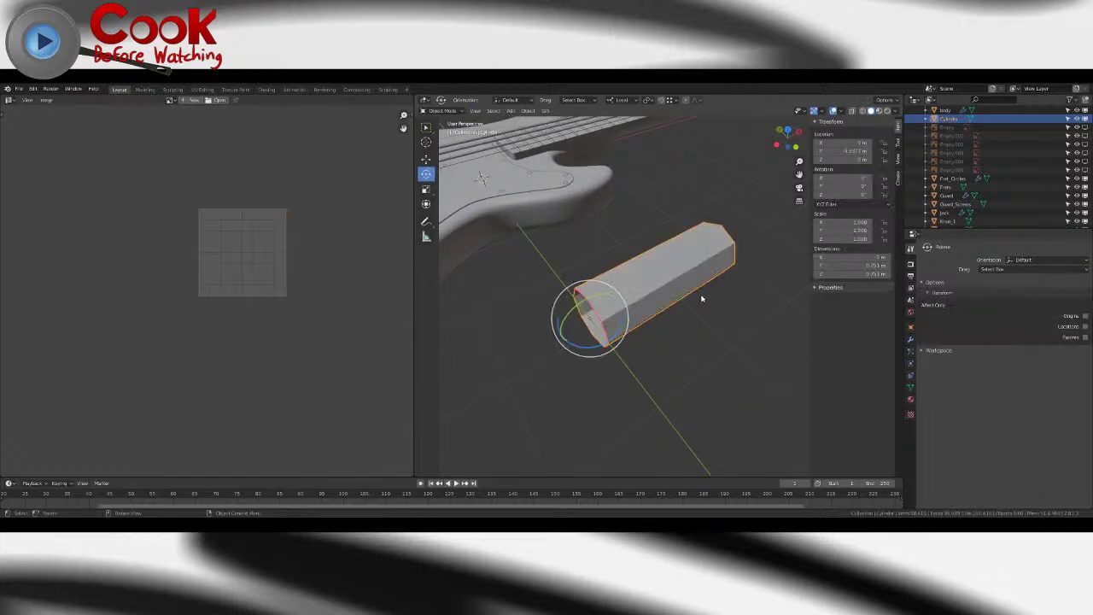
{"action": "key", "text": "Tab"}
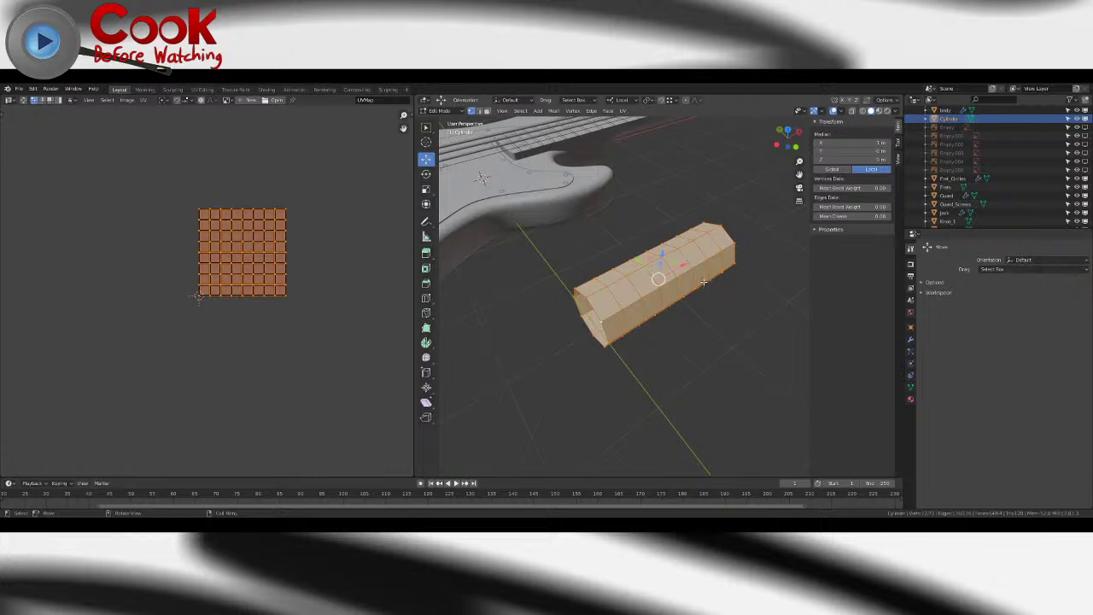
{"action": "middle_click_drag", "start_coordinate": [702, 282], "coordinate": [665, 223]}
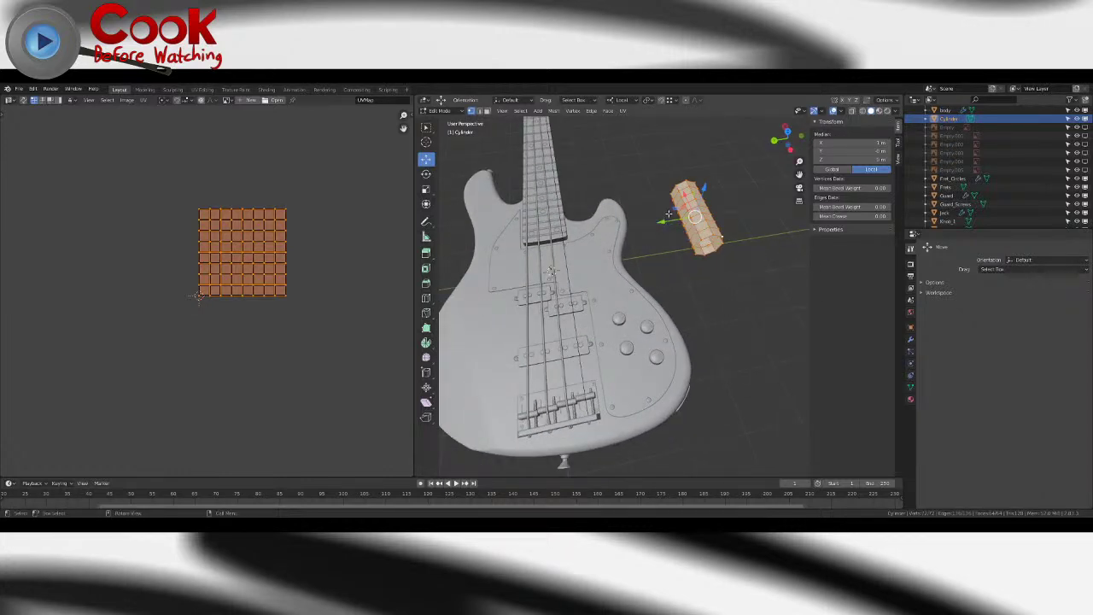
{"action": "key", "text": "Tab"}
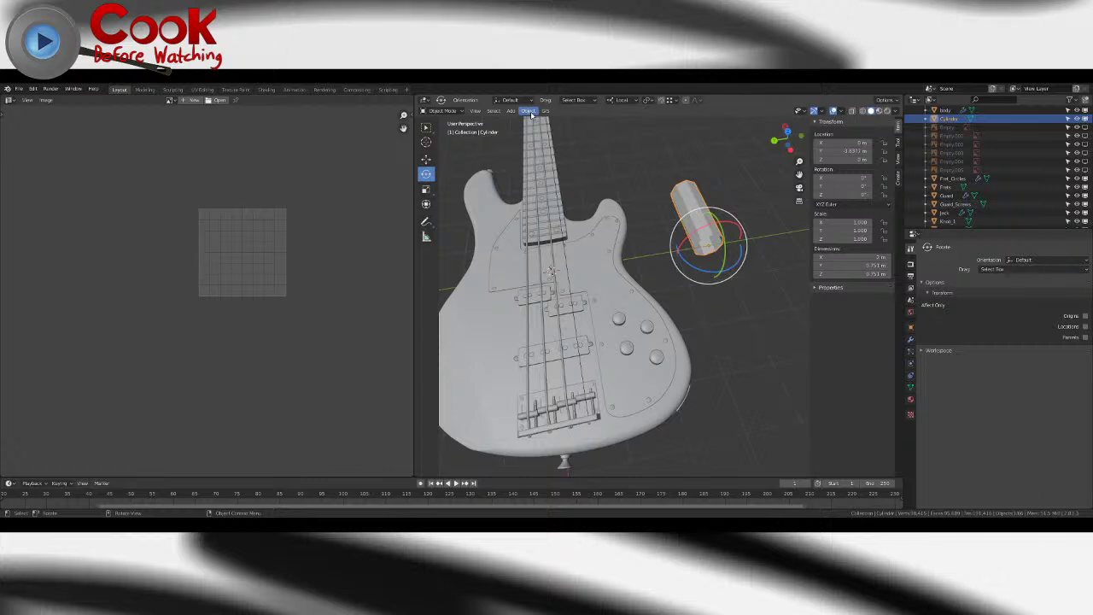
- Switch the viewport to Material Preview shading and split the UV editor area to add a Shader Editor
{"action": "left_click", "coordinate": [877, 110]}
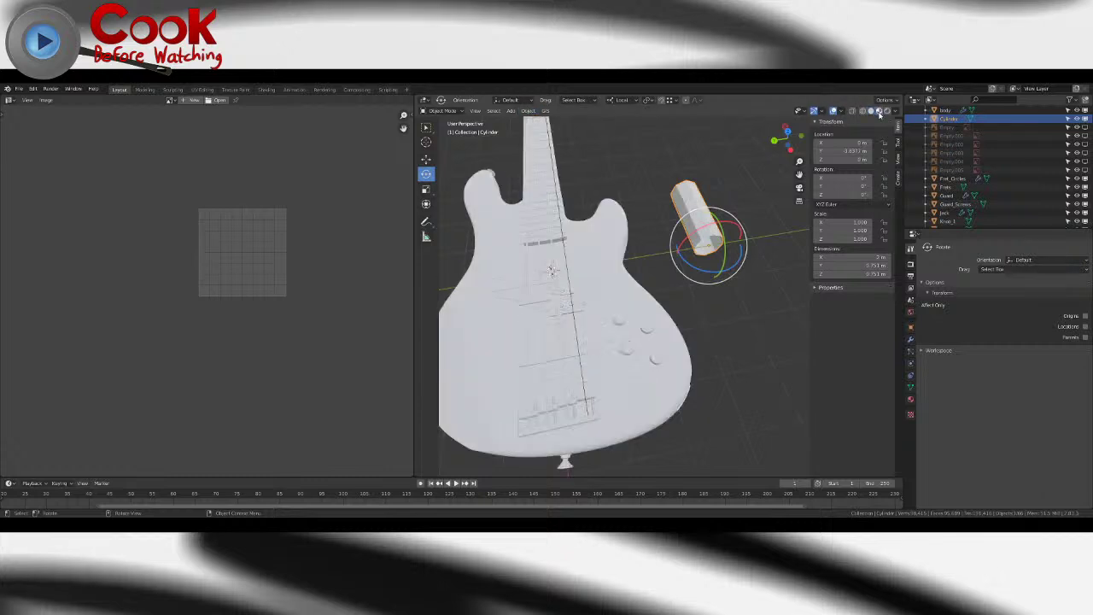
{"action": "left_click_drag", "start_coordinate": [4, 475], "coordinate": [28, 265]}
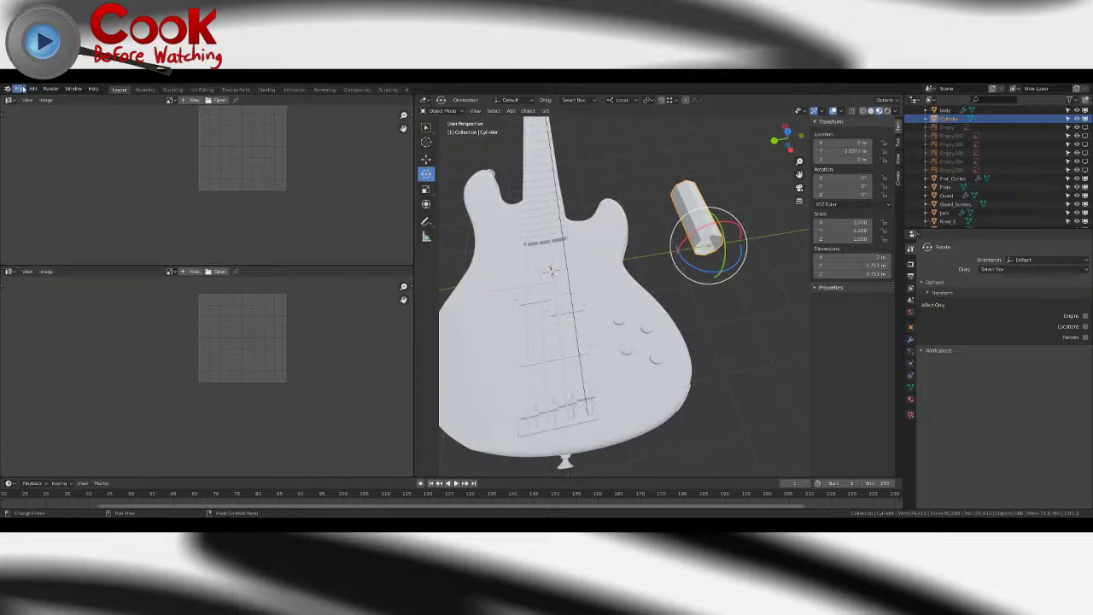
{"action": "left_click", "coordinate": [10, 272]}
{"action": "left_click", "coordinate": [31, 330]}
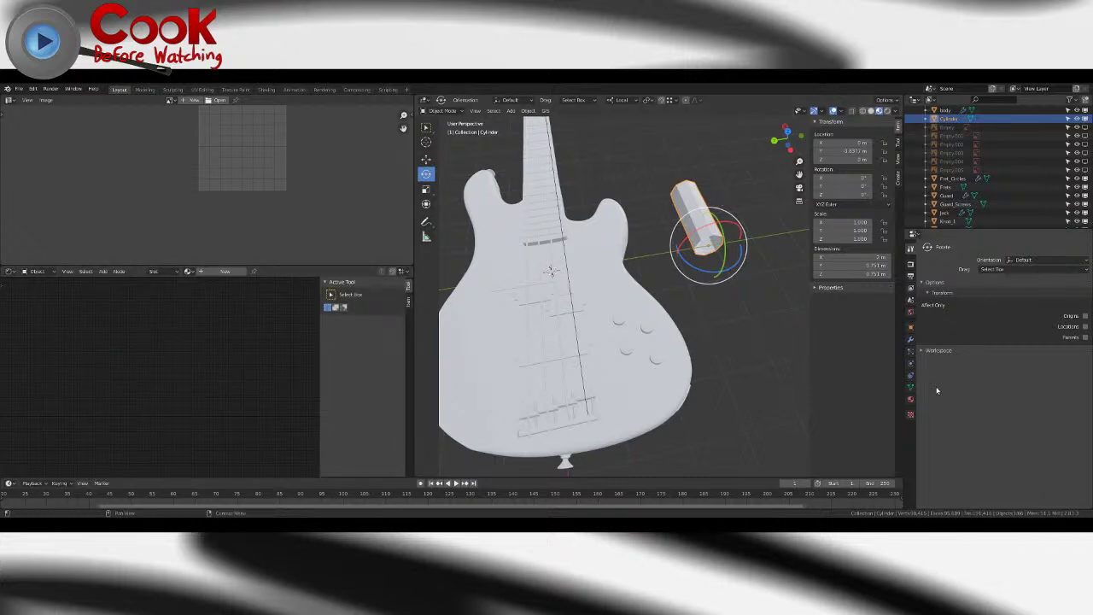
- Create a new material on the tube and add a Wave Texture node beside the Principled BSDF
{"action": "left_click", "coordinate": [911, 401]}
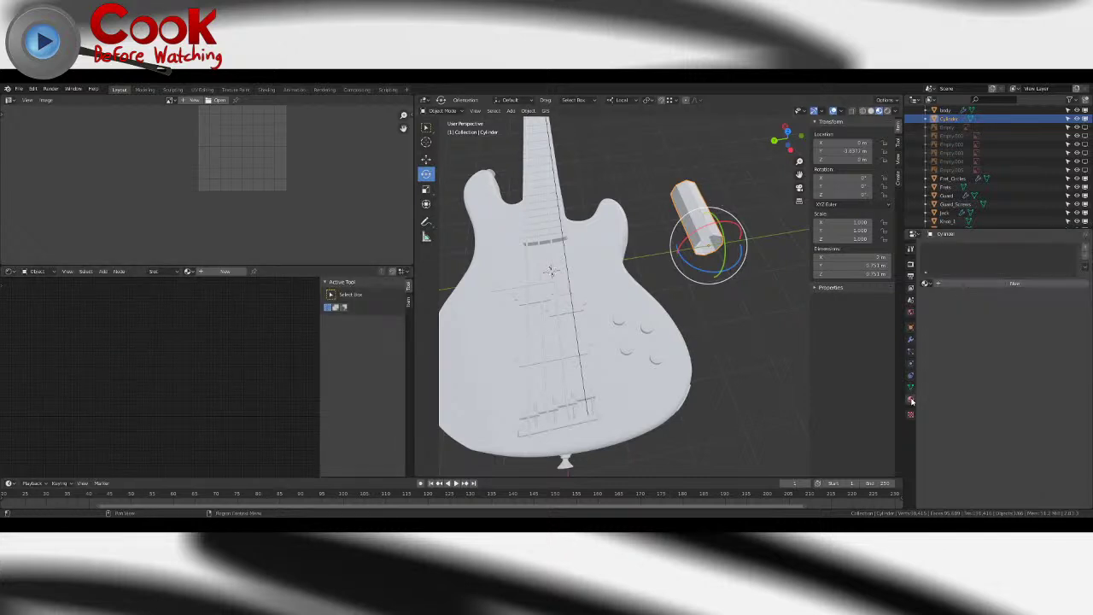
{"action": "left_click", "coordinate": [968, 285]}
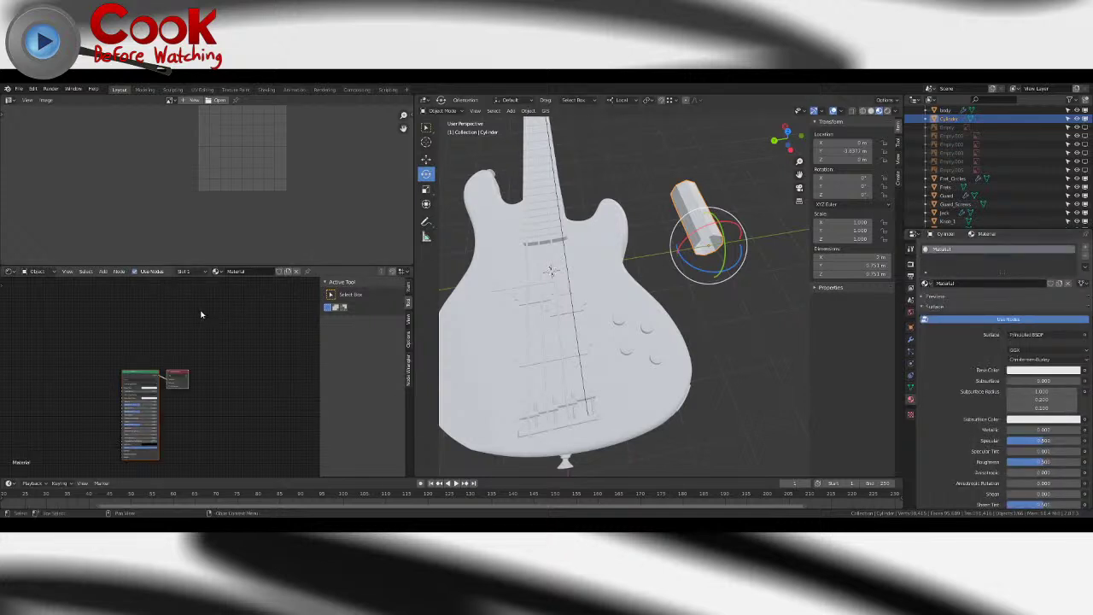
{"action": "left_click", "coordinate": [104, 271]}
{"action": "mouse_move", "coordinate": [124, 319]}
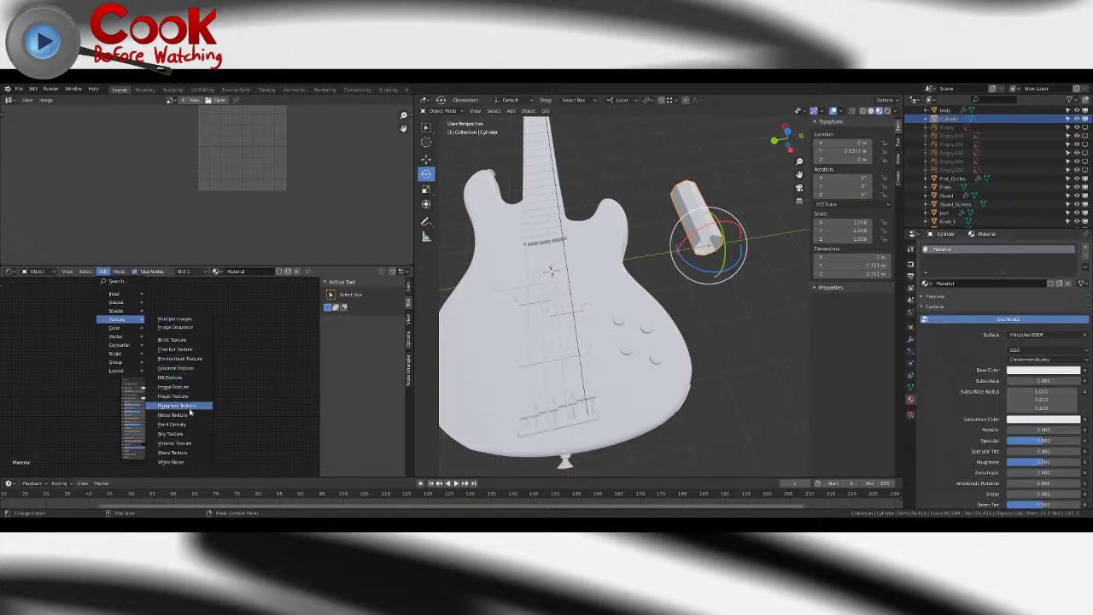
{"action": "left_click", "coordinate": [186, 452]}
{"action": "left_click", "coordinate": [73, 389]}
- Add a Texture Coordinate node, link its UV output to the Wave Texture's Vector, and link the wave's Color to Base Color
{"action": "left_click", "coordinate": [101, 271]}
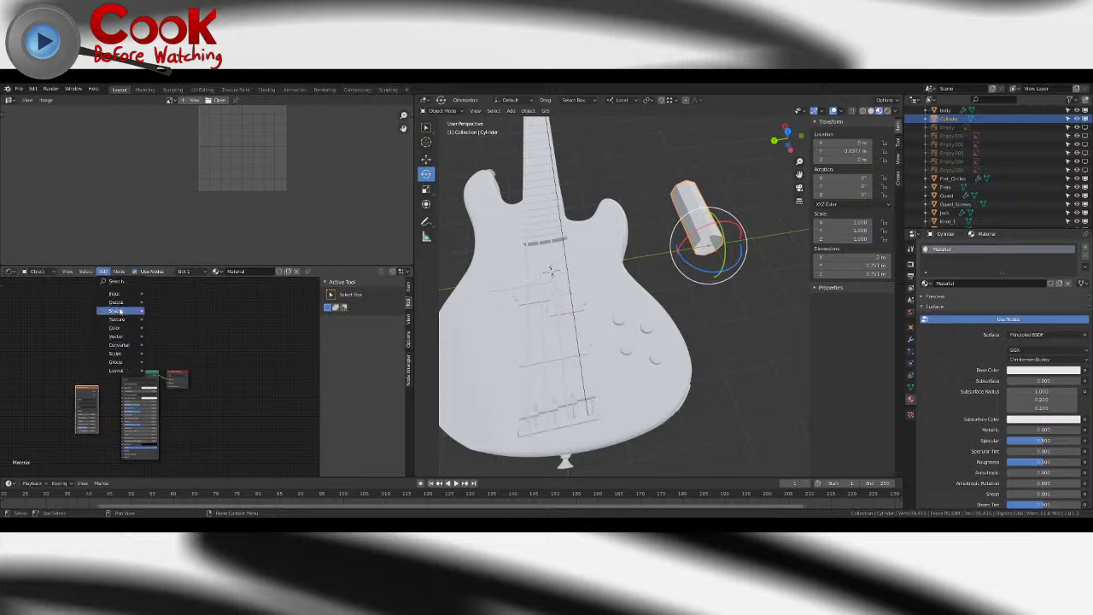
{"action": "mouse_move", "coordinate": [119, 297]}
{"action": "left_click", "coordinate": [178, 427]}
{"action": "left_click", "coordinate": [59, 381]}
{"action": "middle_click_drag", "start_coordinate": [59, 381], "coordinate": [164, 328]}
{"action": "scroll", "coordinate": [170, 340], "scroll_direction": "up", "scroll_amount": 3}
{"action": "scroll", "coordinate": [173, 345], "scroll_direction": "up", "scroll_amount": 3}
{"action": "left_click_drag", "start_coordinate": [141, 315], "coordinate": [159, 361]}
{"action": "middle_click_drag", "start_coordinate": [213, 315], "coordinate": [136, 320]}
{"action": "left_click_drag", "start_coordinate": [132, 321], "coordinate": [183, 315]}
{"action": "key", "text": "KP_Decimal"}
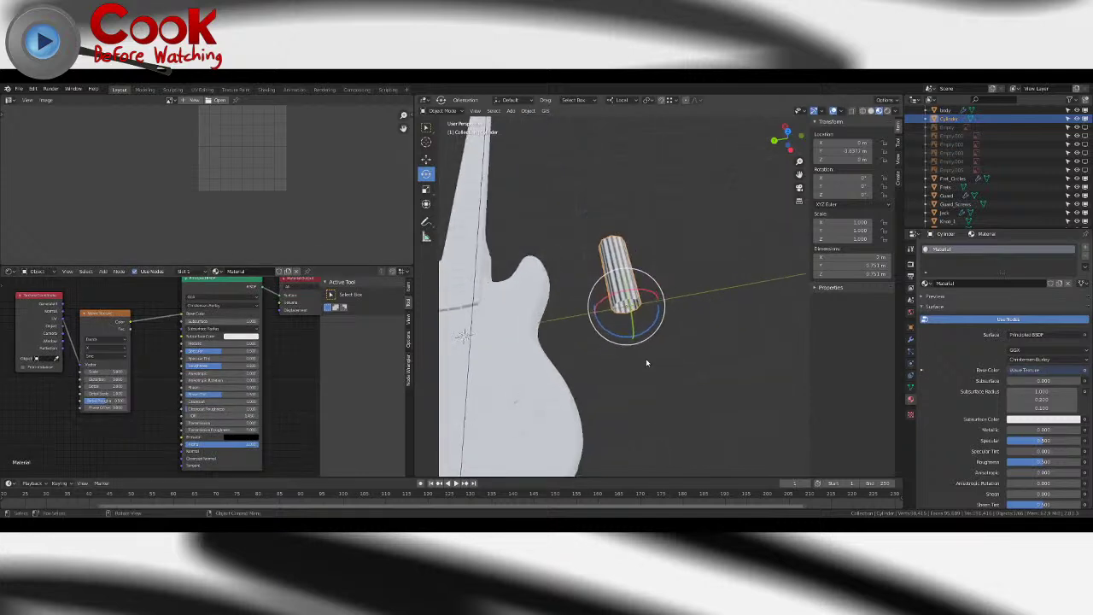
- Move the Texture Coordinate node farther away and insert a Mapping node on its link to the Wave Texture
{"action": "scroll", "coordinate": [114, 293], "scroll_direction": "down", "scroll_amount": 4}
{"action": "middle_click_drag", "start_coordinate": [114, 299], "coordinate": [195, 322]}
{"action": "left_click_drag", "start_coordinate": [175, 333], "coordinate": [2, 290]}
{"action": "left_click", "coordinate": [104, 272]}
{"action": "left_click", "coordinate": [102, 272]}
{"action": "left_click", "coordinate": [103, 272]}
{"action": "mouse_move", "coordinate": [124, 338]}
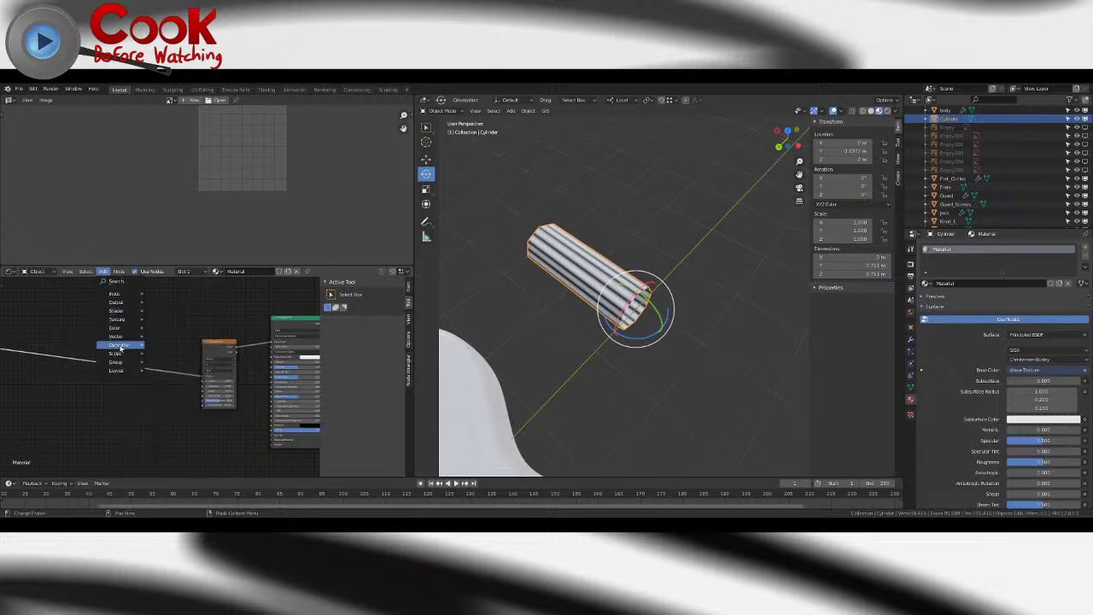
{"action": "left_click", "coordinate": [184, 356]}
{"action": "left_click", "coordinate": [62, 323]}
{"action": "middle_click_drag", "start_coordinate": [132, 425], "coordinate": [225, 398]}
{"action": "scroll", "coordinate": [224, 396], "scroll_direction": "up", "scroll_amount": 3}
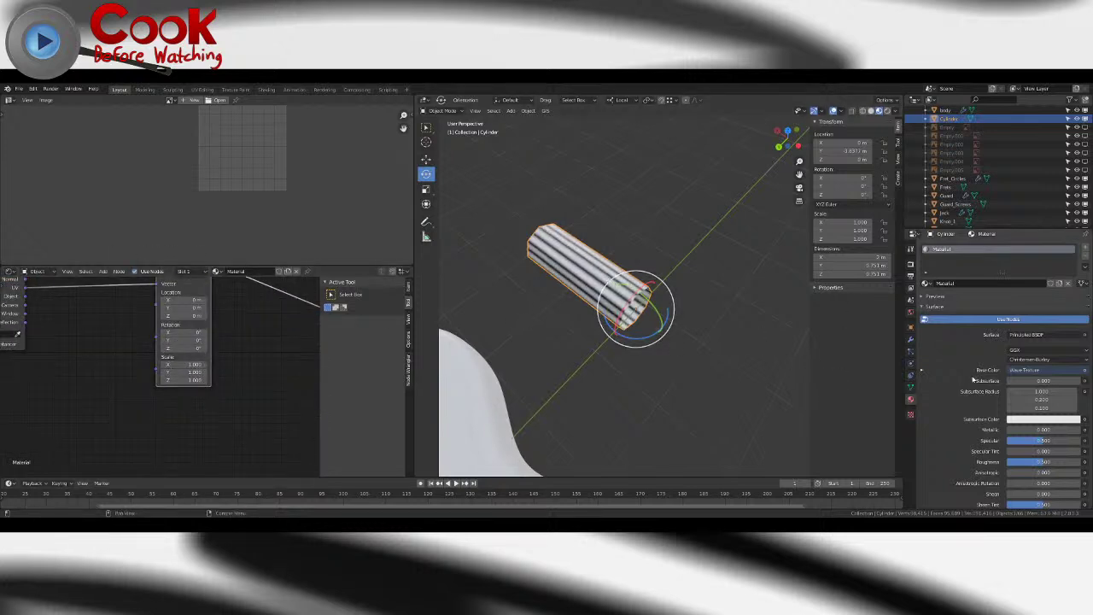
- Add an Array modifier to the tube
{"action": "left_click", "coordinate": [910, 339]}
{"action": "left_click", "coordinate": [950, 247]}
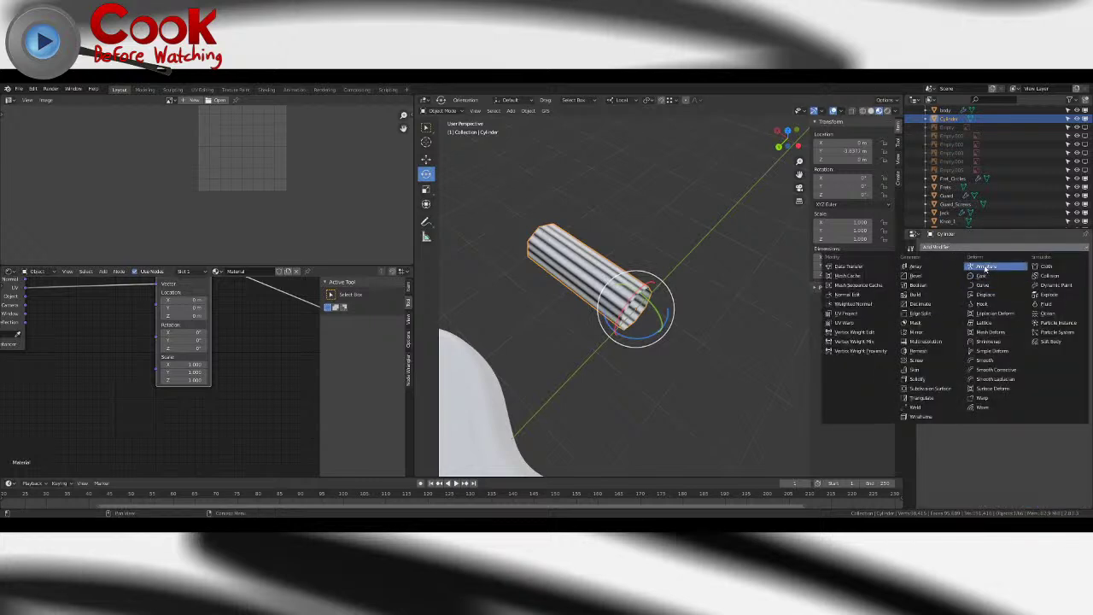
{"action": "left_click", "coordinate": [916, 267]}
{"action": "middle_click_drag", "start_coordinate": [597, 325], "coordinate": [646, 307]}
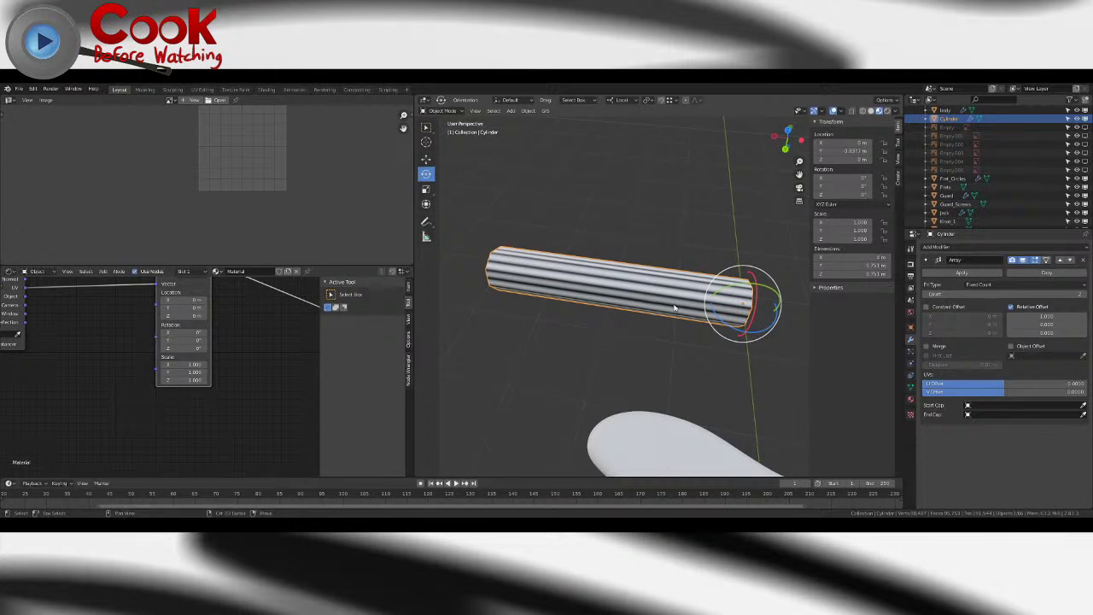
{"action": "middle_click_drag", "start_coordinate": [674, 297], "coordinate": [640, 291]}
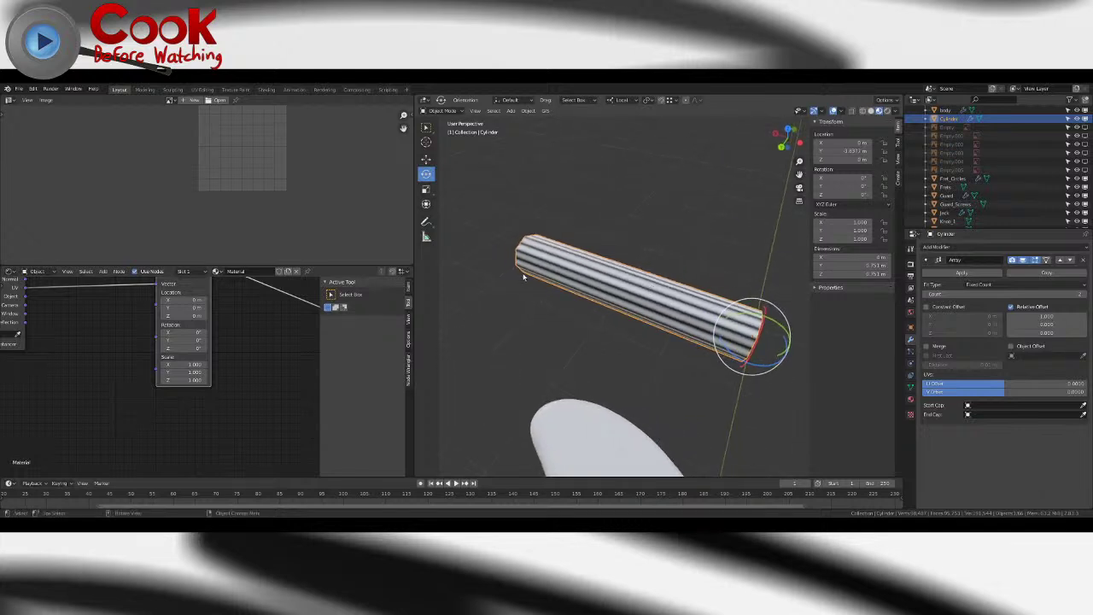
- Set the Mapping node's Z rotation to 71° so the stripes wind around the tube
{"action": "left_click_drag", "start_coordinate": [188, 332], "coordinate": [197, 332]}
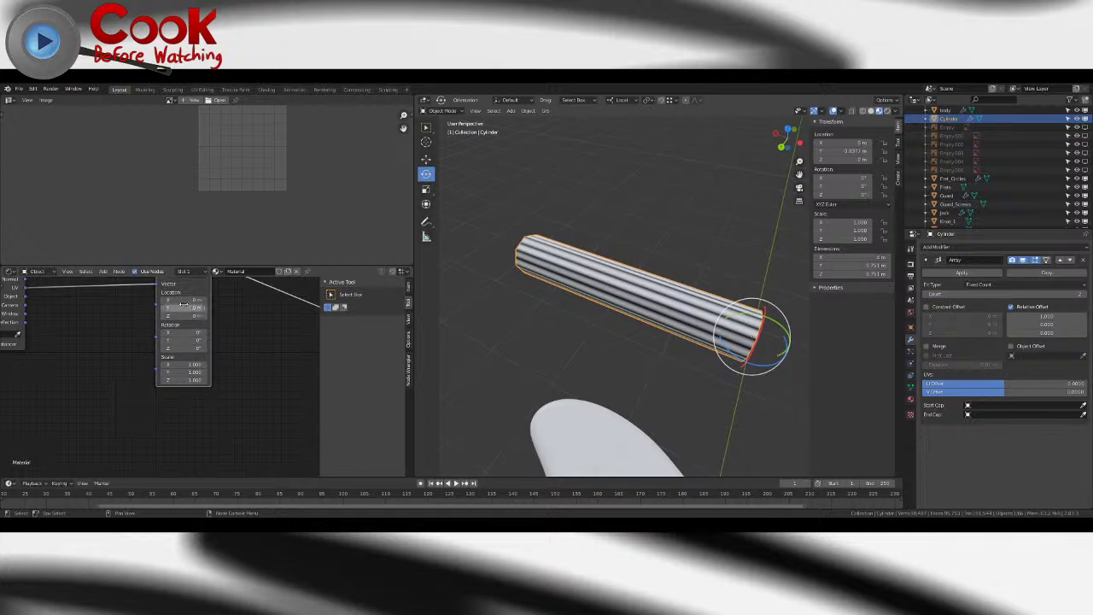
{"action": "left_click_drag", "start_coordinate": [183, 348], "coordinate": [279, 352]}
{"action": "middle_click_drag", "start_coordinate": [690, 340], "coordinate": [622, 354]}
{"action": "scroll", "coordinate": [622, 354], "scroll_direction": "up", "scroll_amount": 4}
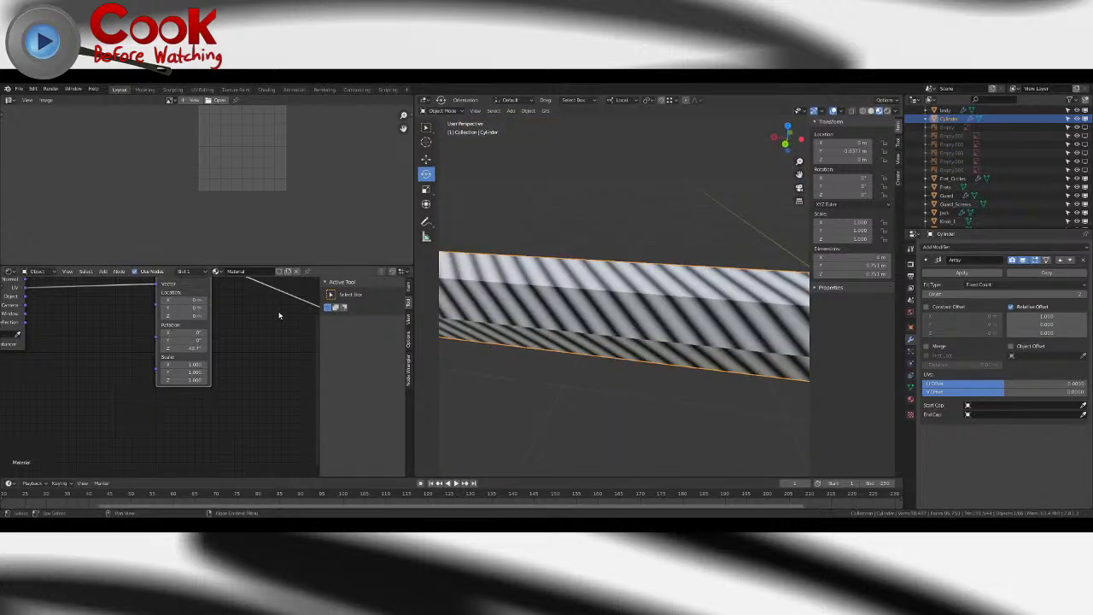
{"action": "left_click_drag", "start_coordinate": [185, 348], "coordinate": [222, 349]}
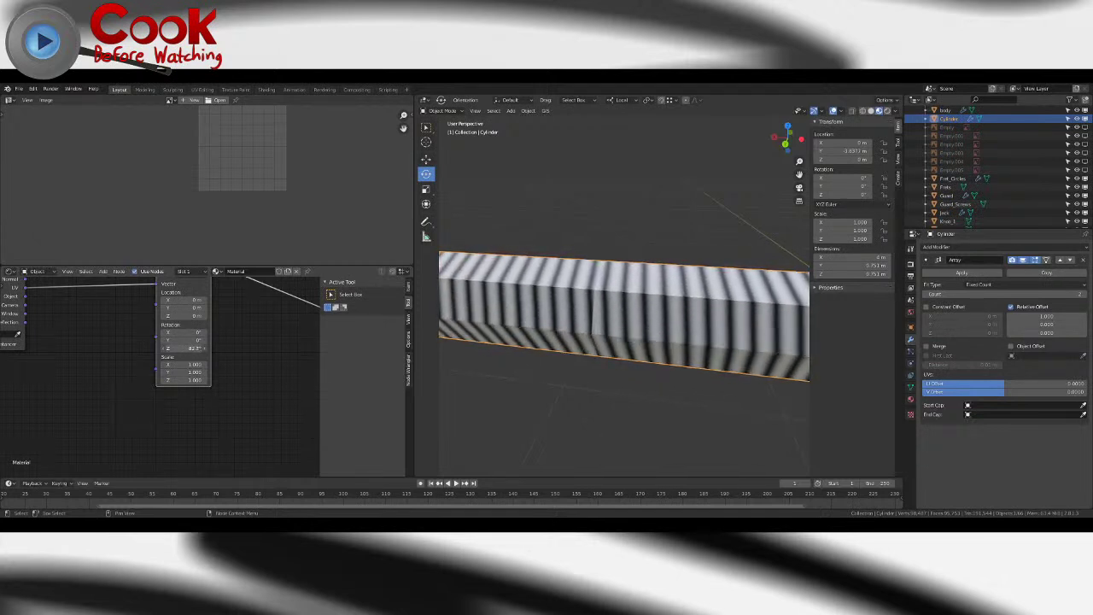
{"action": "middle_click_drag", "start_coordinate": [661, 344], "coordinate": [640, 338]}
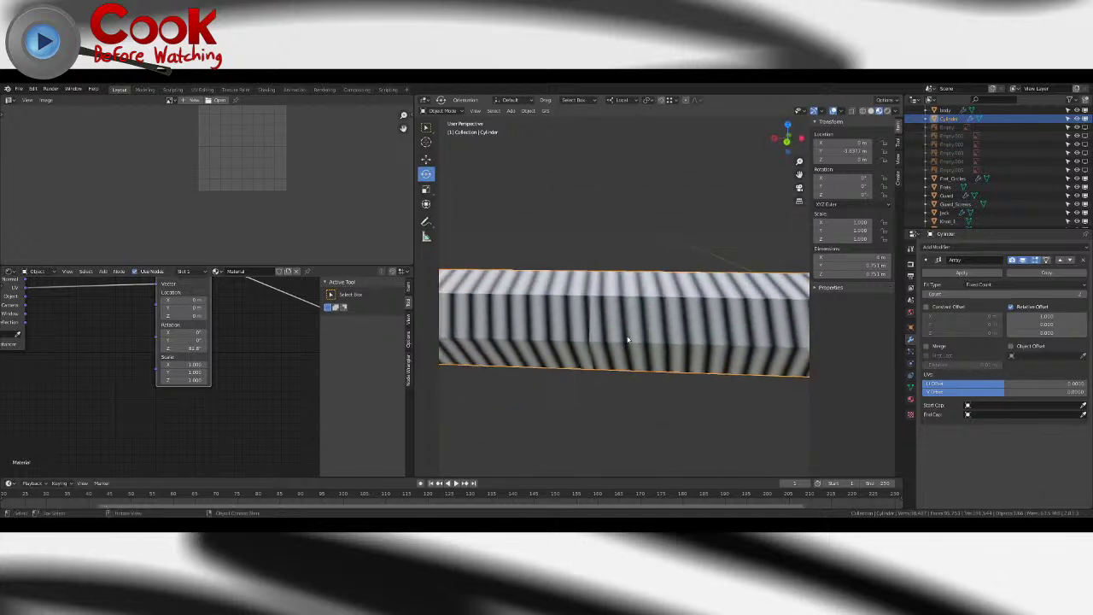
{"action": "scroll", "coordinate": [640, 338], "scroll_direction": "down", "scroll_amount": 3}
{"action": "left_click_drag", "start_coordinate": [183, 349], "coordinate": [183, 348]}
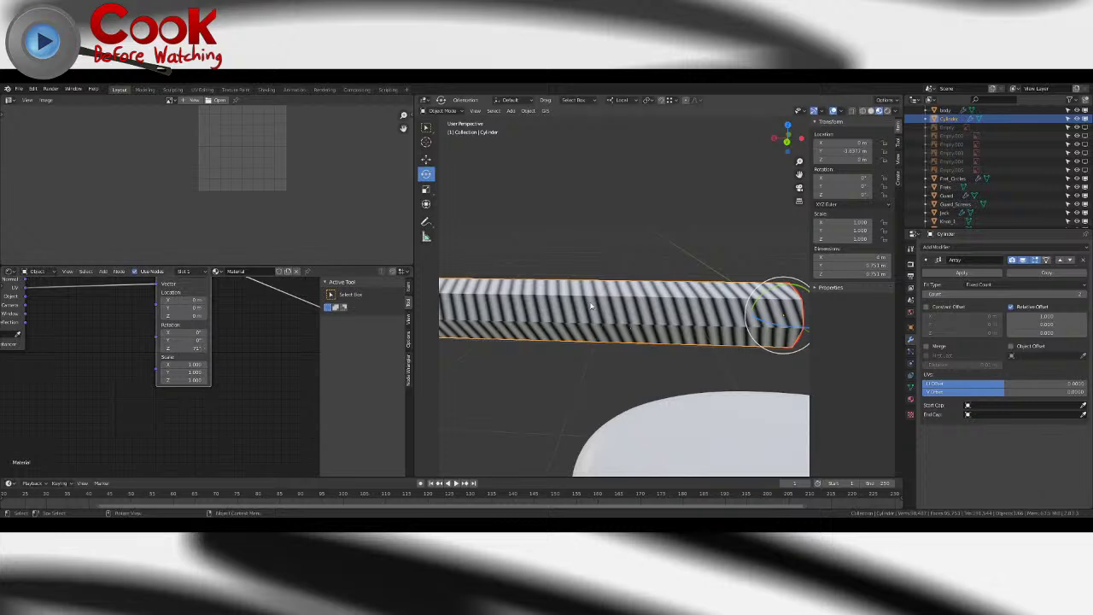
- Try scaling all of the tube's UVs along X in Edit Mode, and undo the scaling
{"action": "key", "text": "Tab"}
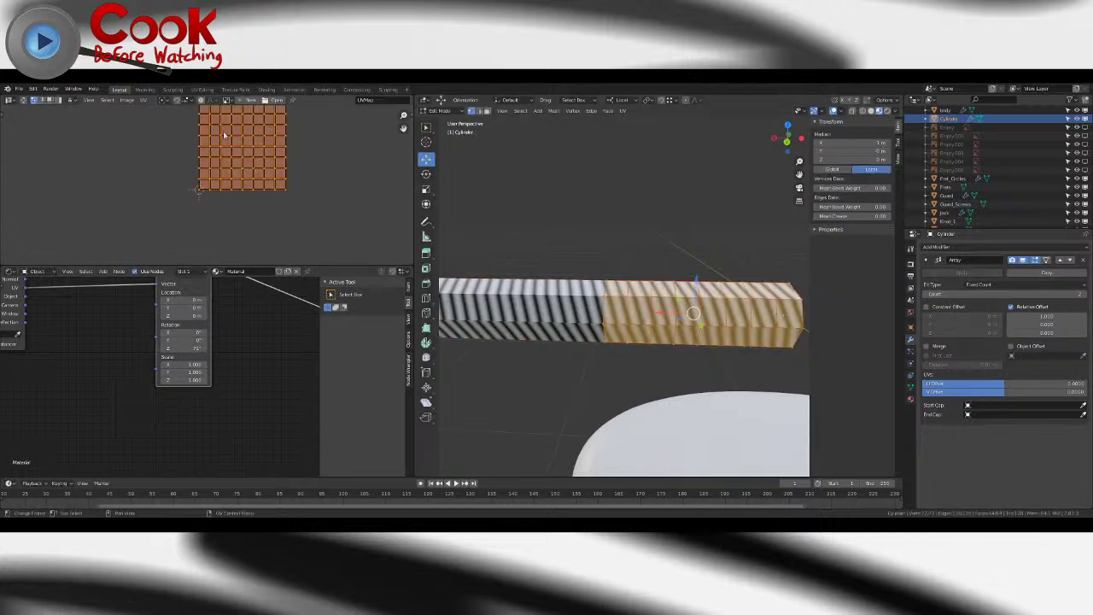
{"action": "scroll", "coordinate": [217, 160], "scroll_direction": "down", "scroll_amount": 3}
{"action": "scroll", "coordinate": [217, 160], "scroll_direction": "up", "scroll_amount": 5}
{"action": "scroll", "coordinate": [217, 159], "scroll_direction": "down", "scroll_amount": 2}
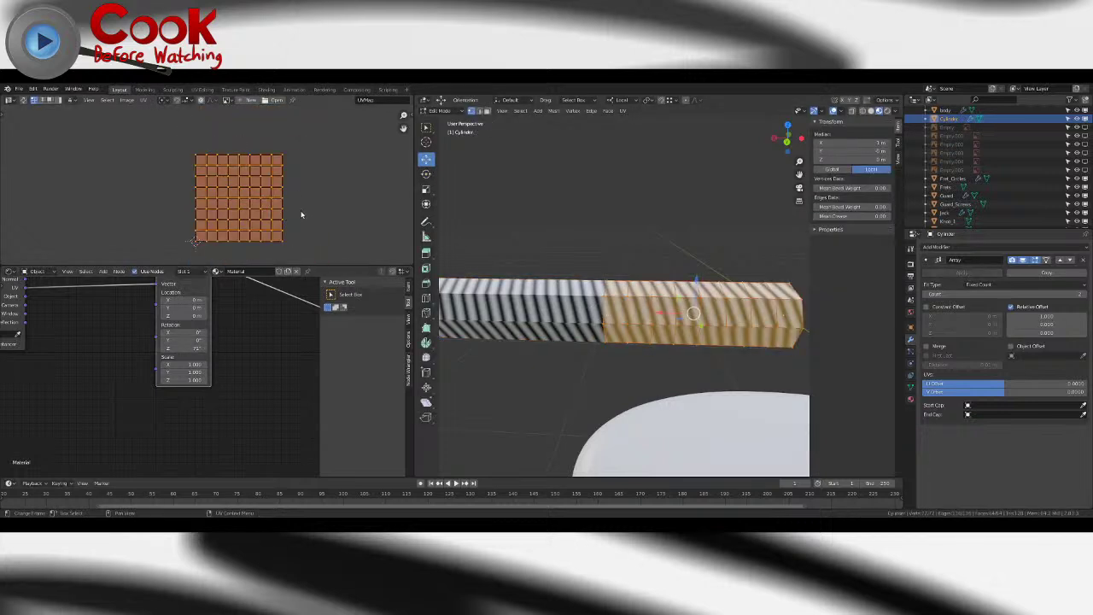
{"action": "key", "text": "s"}
{"action": "key", "text": "x"}
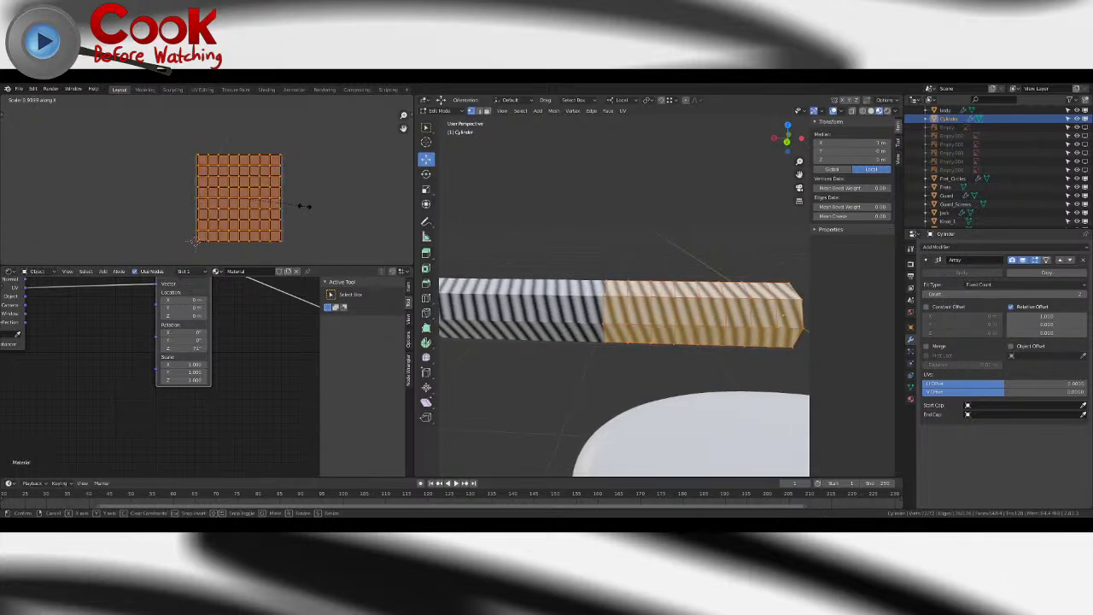
{"action": "left_click", "coordinate": [305, 205]}
{"action": "key", "text": "ctrl+z"}
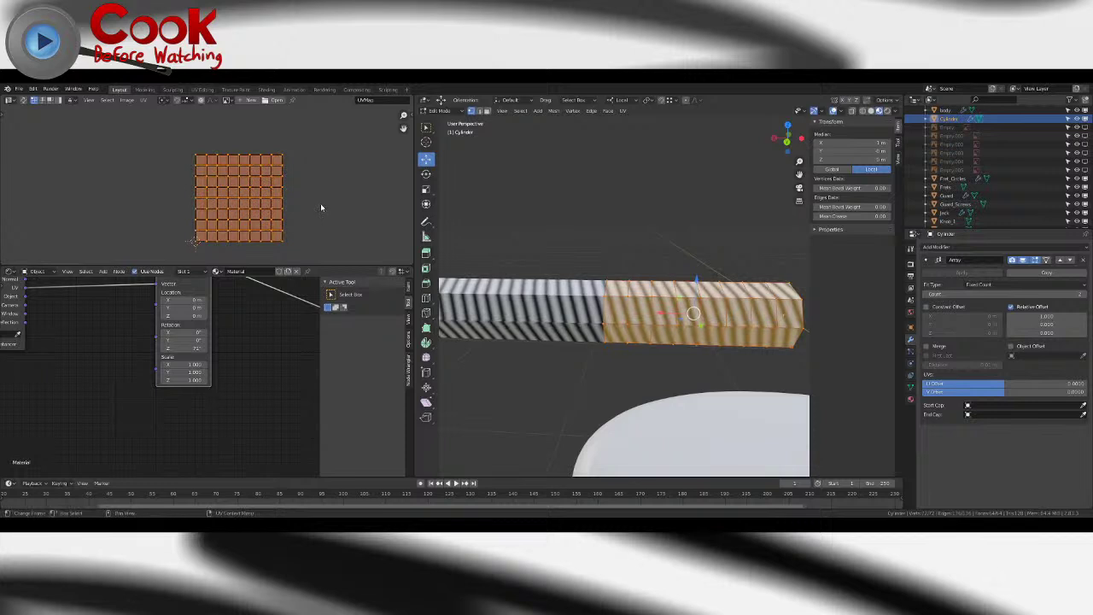
{"action": "key", "text": "s"}
{"action": "key", "text": "x"}
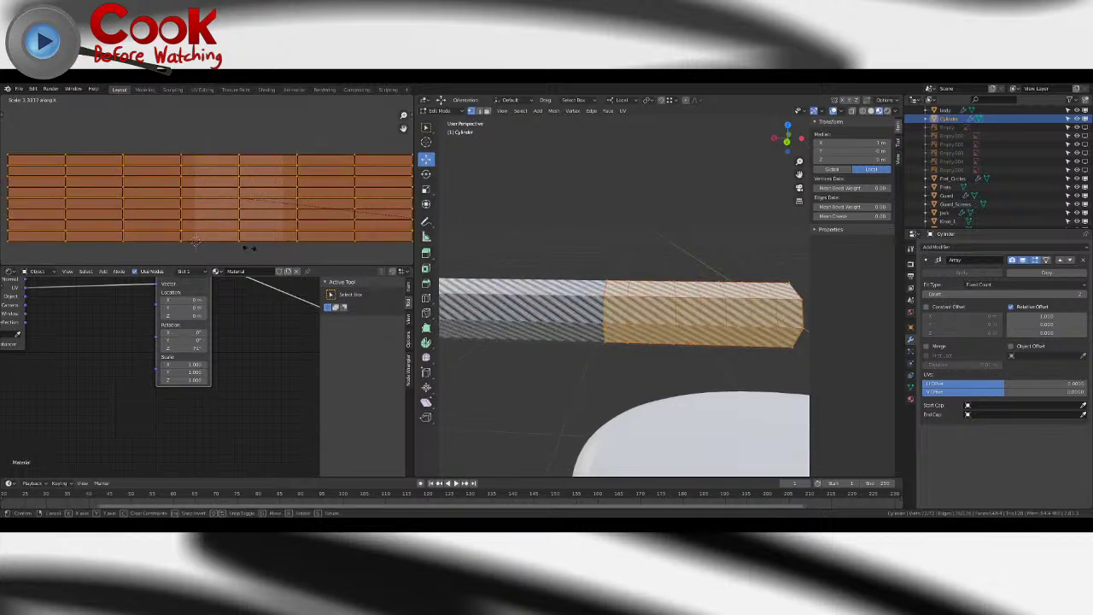
{"action": "key", "text": "Escape"}
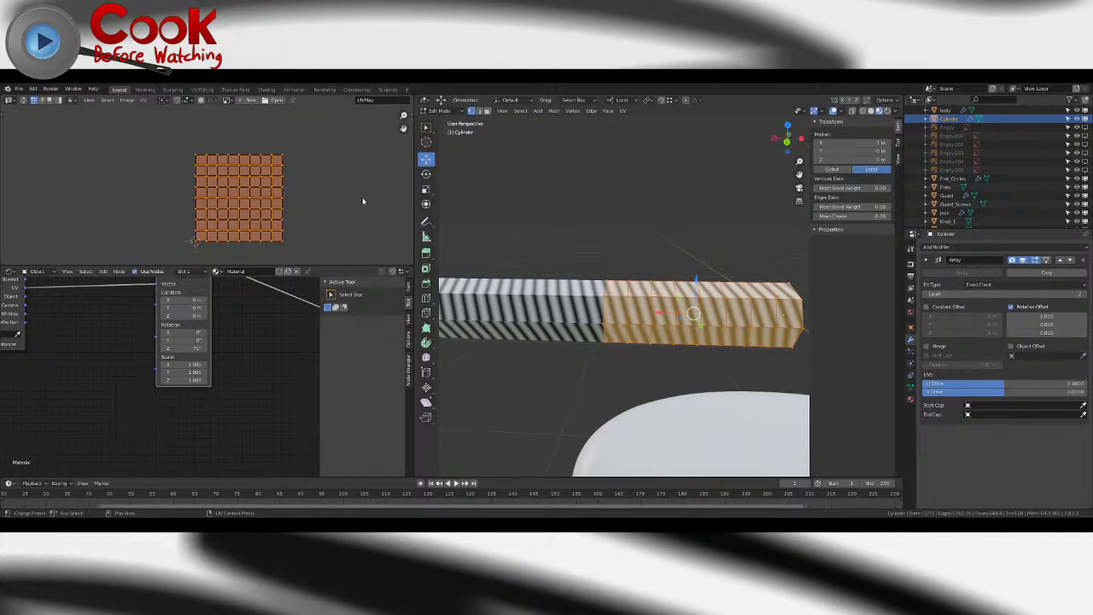
- Scale the tube's UVs along X to about 0.96 and return to Object Mode
{"action": "key", "text": "s"}
{"action": "key", "text": "x"}
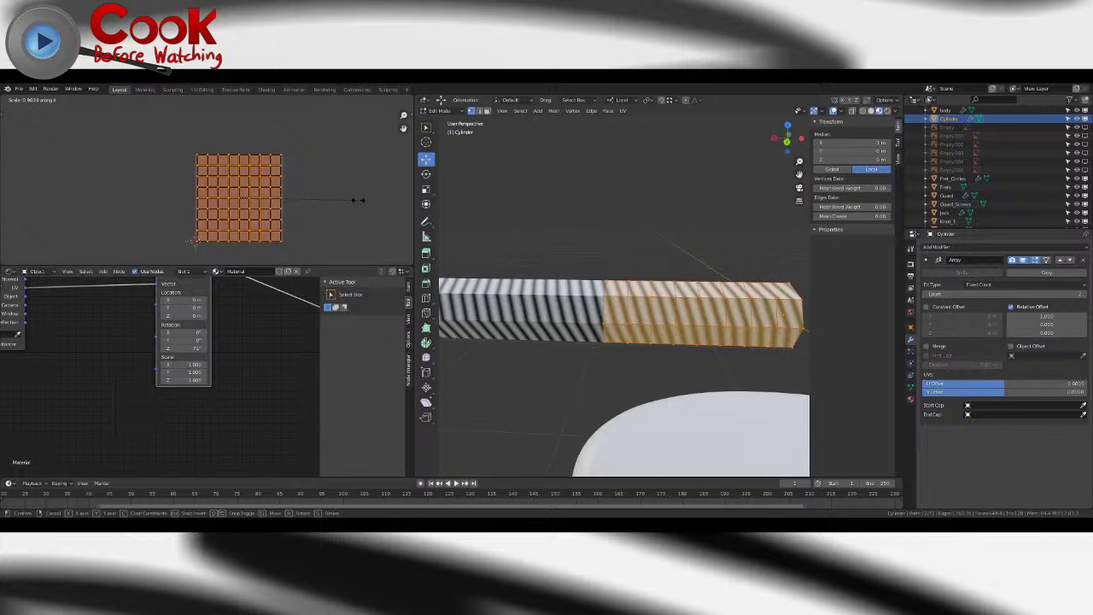
{"action": "left_click", "coordinate": [358, 200]}
{"action": "key", "text": "Tab"}
{"action": "middle_click_drag", "start_coordinate": [708, 276], "coordinate": [618, 274]}
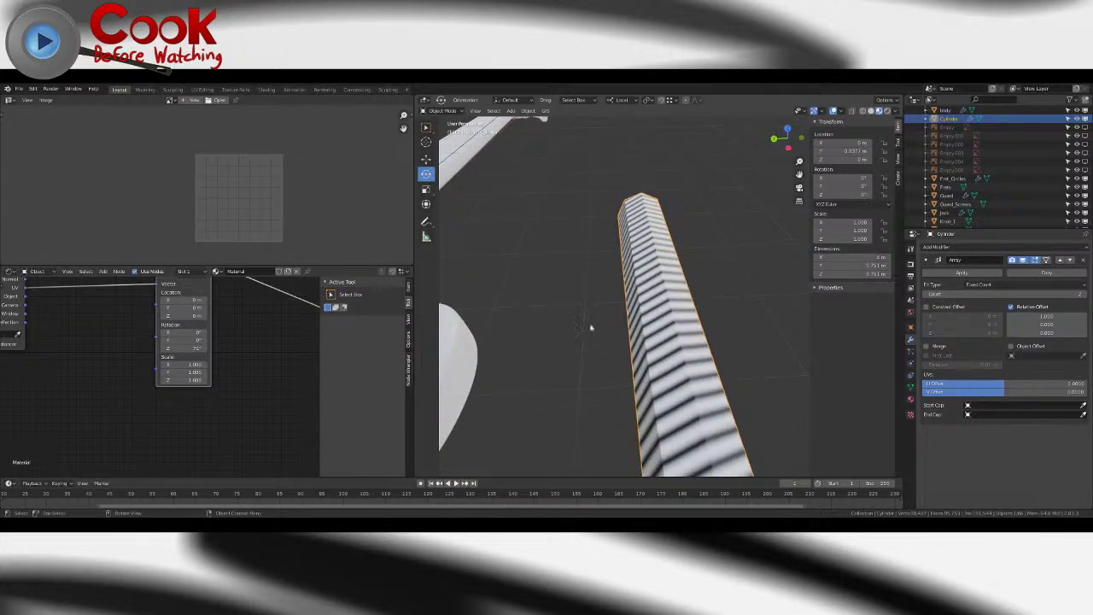
- Remove the tube's Array modifier and close the image and shader editors to enlarge the 3D viewport
{"action": "scroll", "coordinate": [530, 301], "scroll_direction": "down", "scroll_amount": 5}
{"action": "key", "text": "Tab"}
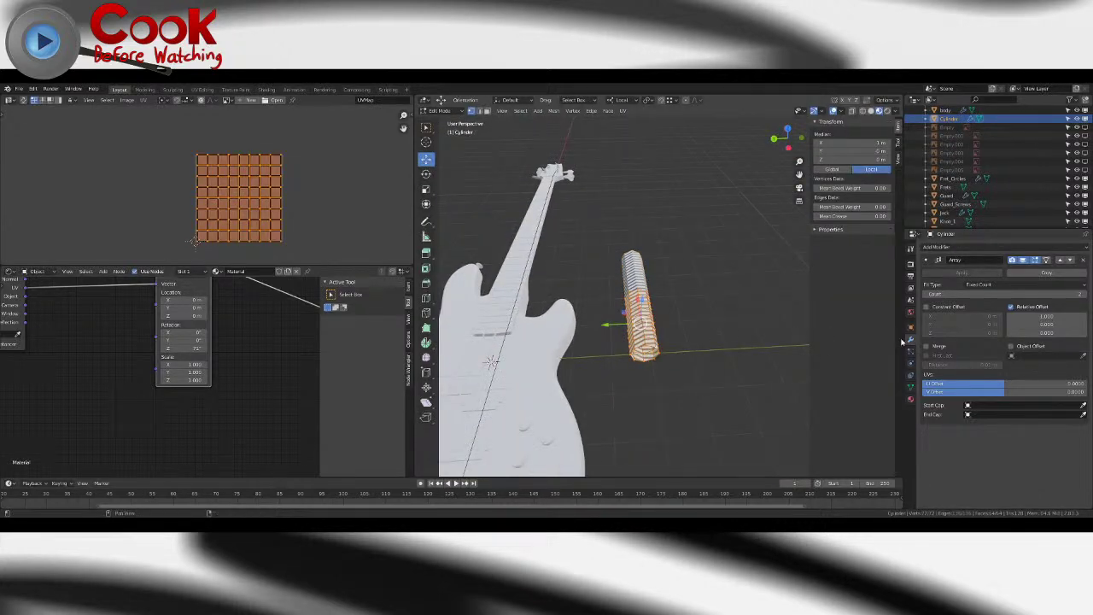
{"action": "left_click", "coordinate": [1083, 260]}
{"action": "key", "text": "Tab"}
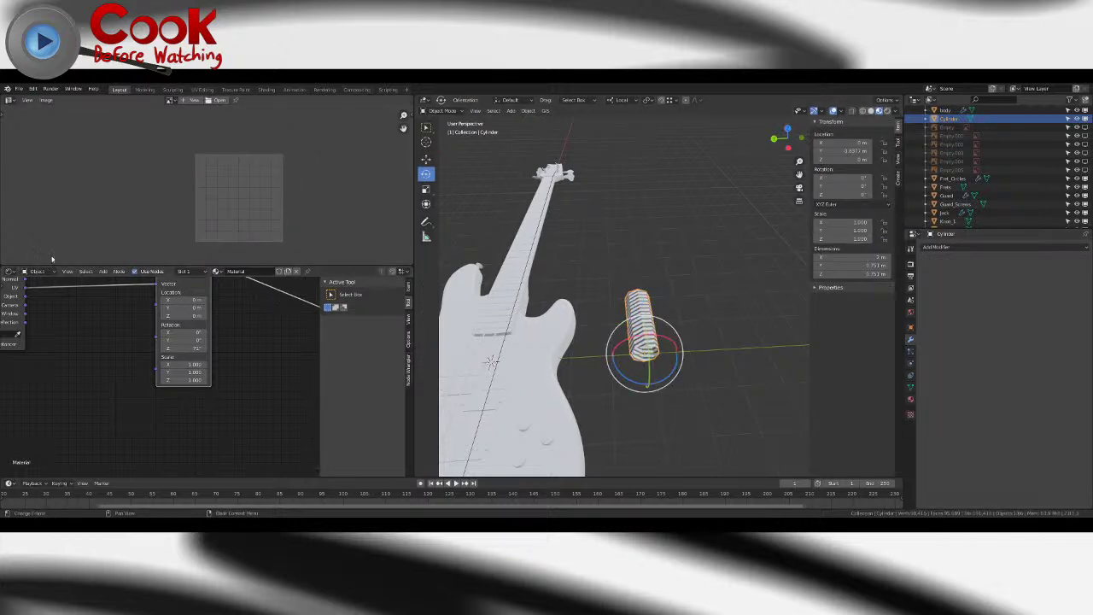
{"action": "left_click_drag", "start_coordinate": [4, 263], "coordinate": [30, 349]}
{"action": "left_click_drag", "start_coordinate": [411, 483], "coordinate": [239, 385]}
- Remove the striped material slot from the tube and switch the viewport to Solid shading
{"action": "left_click", "coordinate": [910, 400]}
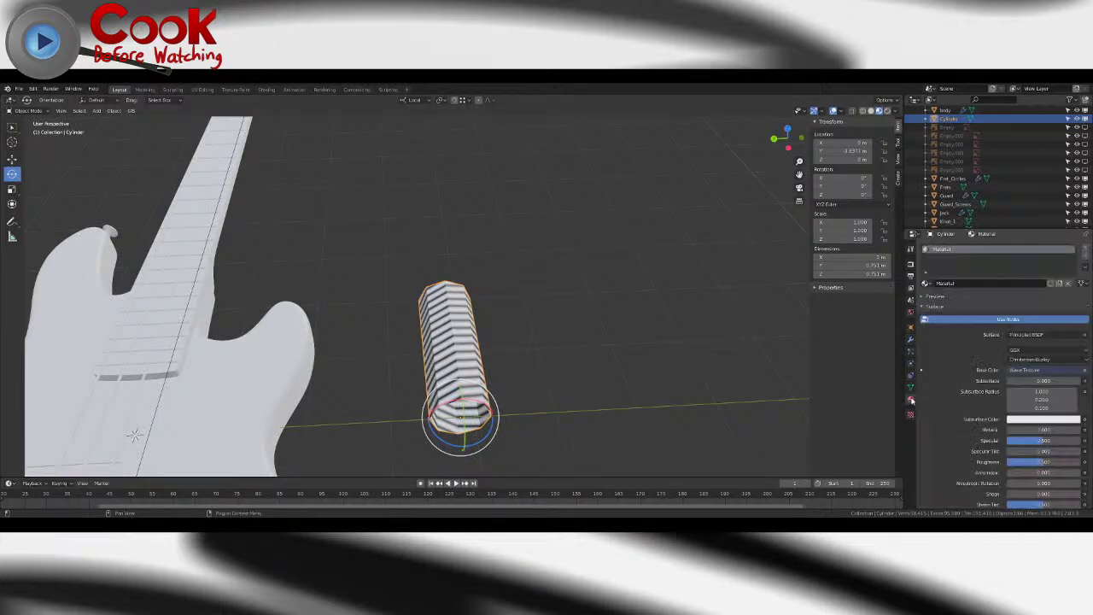
{"action": "left_click", "coordinate": [1083, 256]}
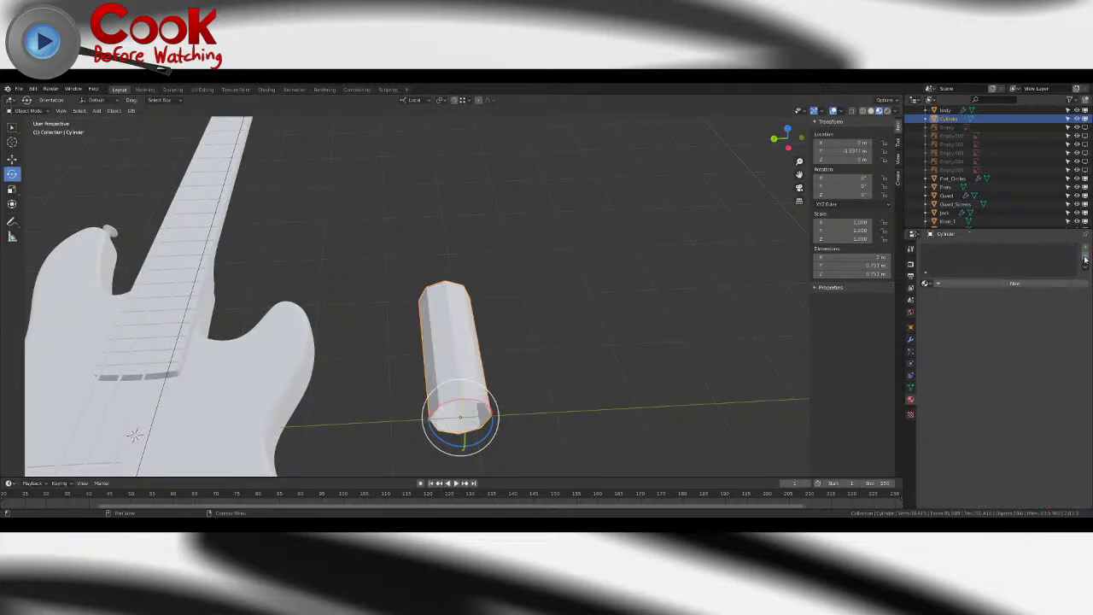
{"action": "left_click", "coordinate": [871, 112]}
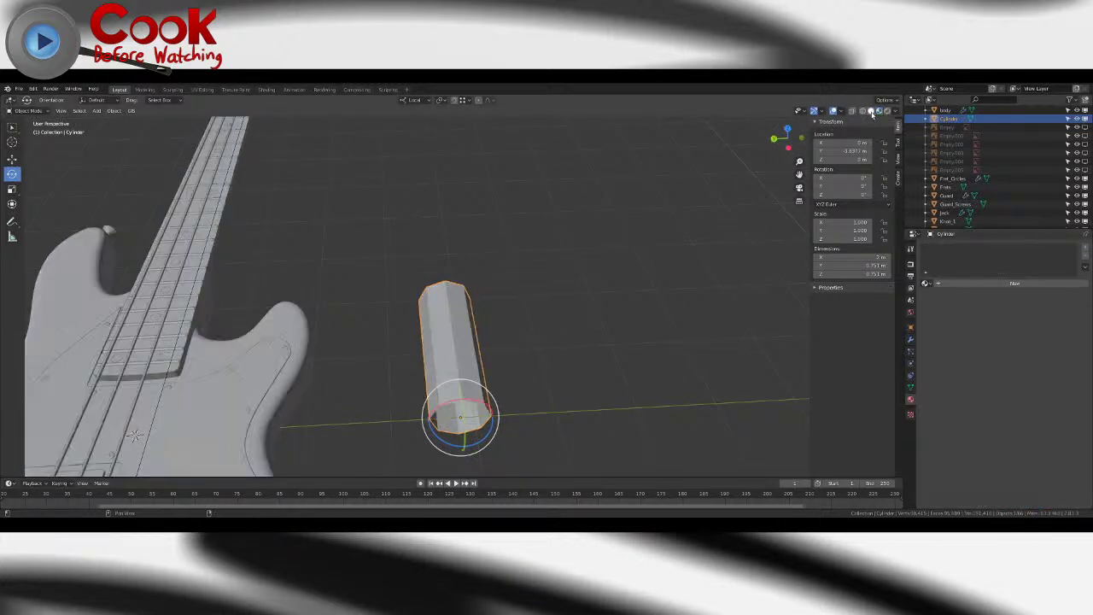
{"action": "middle_click_drag", "start_coordinate": [354, 325], "coordinate": [463, 282]}
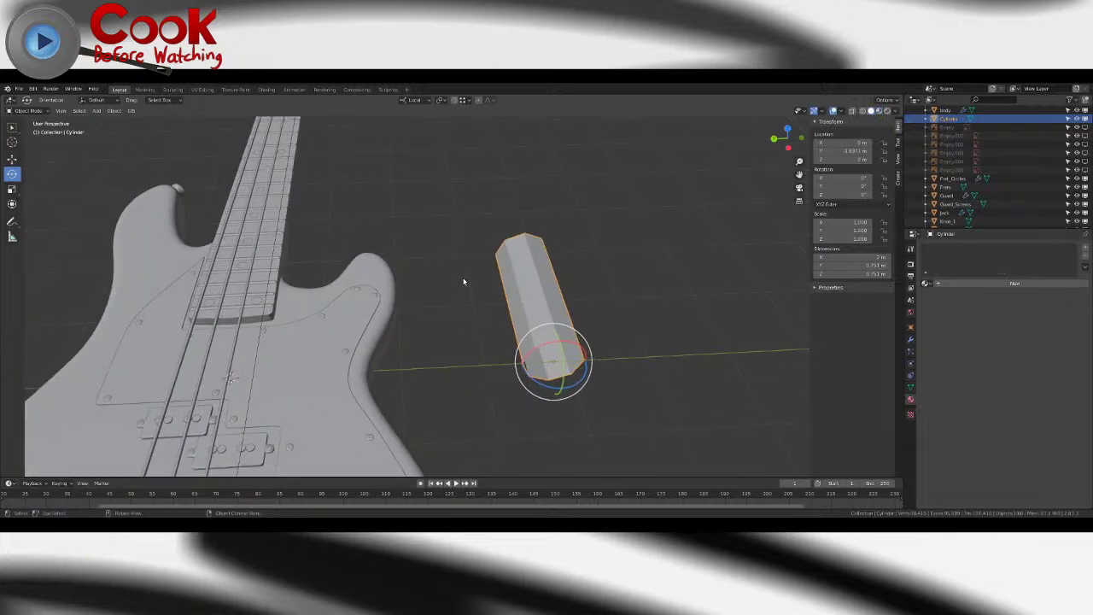
- Apply Shade Smooth to the tube
{"action": "left_click", "coordinate": [592, 208]}
{"action": "left_click", "coordinate": [515, 284]}
{"action": "middle_click_drag", "start_coordinate": [580, 289], "coordinate": [479, 273]}
{"action": "left_click", "coordinate": [114, 111]}
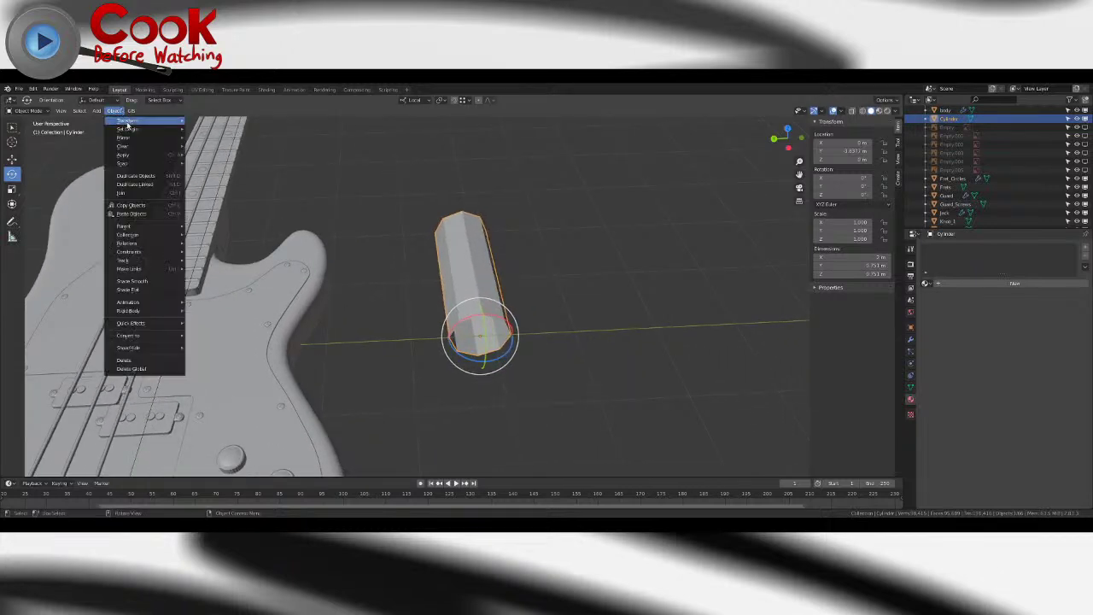
{"action": "mouse_move", "coordinate": [127, 126]}
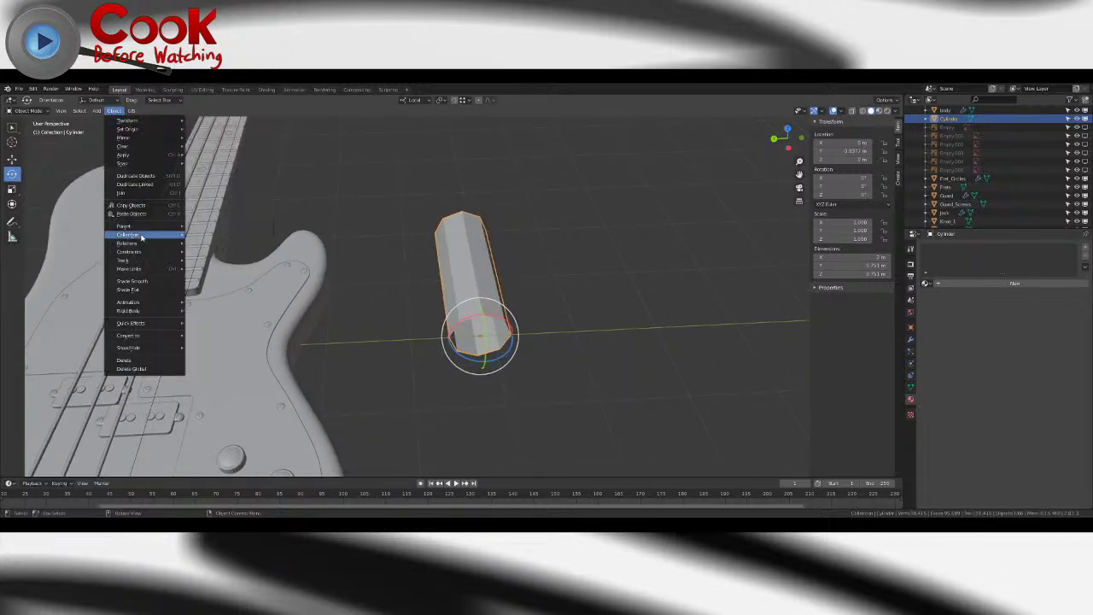
{"action": "mouse_move", "coordinate": [142, 163]}
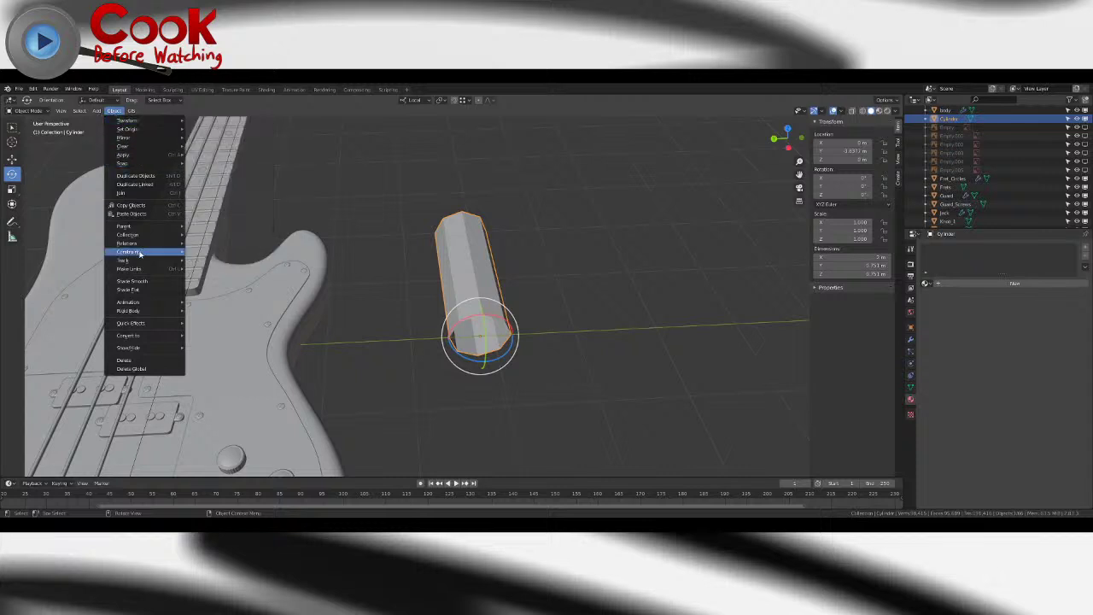
{"action": "left_click", "coordinate": [130, 281]}
- Set the tube's Y location to 0 m in Object Mode so it sits at the world origin
{"action": "middle_click_drag", "start_coordinate": [344, 303], "coordinate": [373, 274]}
{"action": "scroll", "coordinate": [344, 302], "scroll_direction": "down", "scroll_amount": 6}
{"action": "scroll", "coordinate": [373, 274], "scroll_direction": "up", "scroll_amount": 3}
{"action": "key", "text": "Tab"}
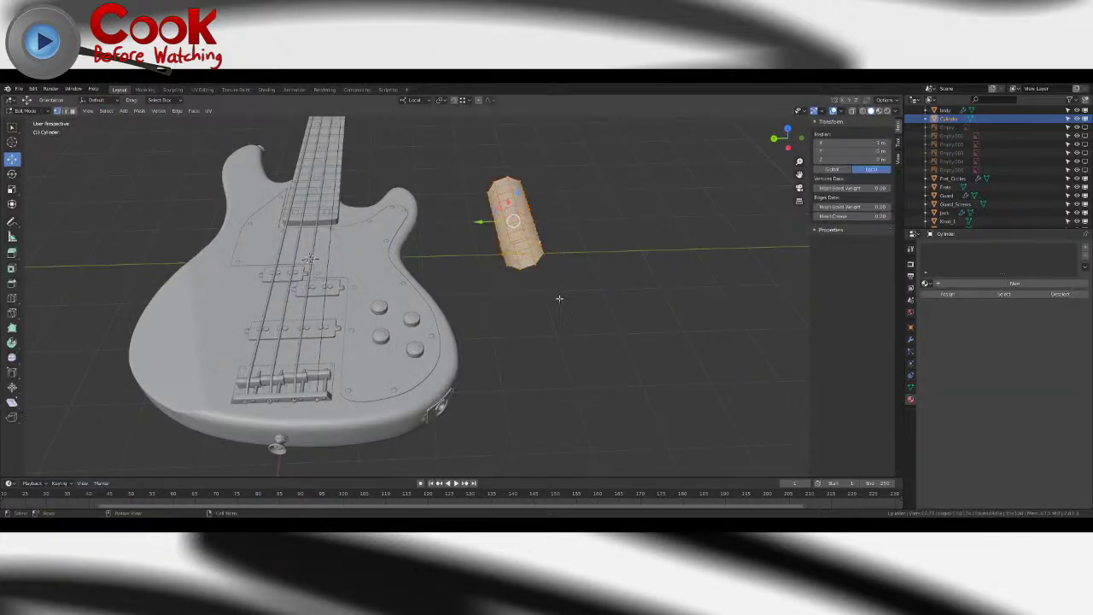
{"action": "middle_click_drag", "start_coordinate": [541, 298], "coordinate": [520, 319]}
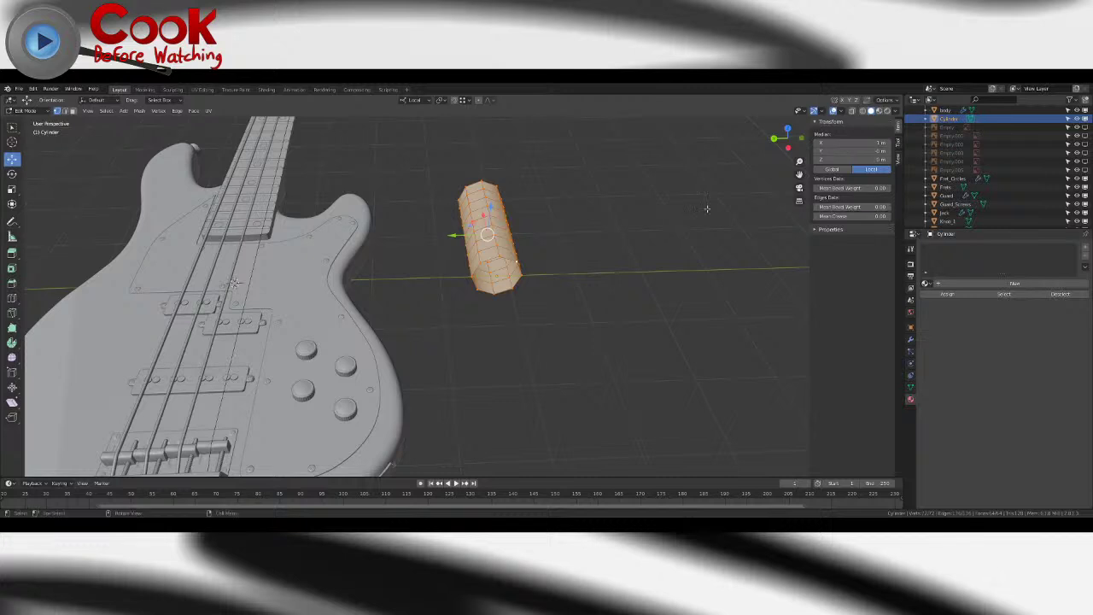
{"action": "key", "text": "Tab"}
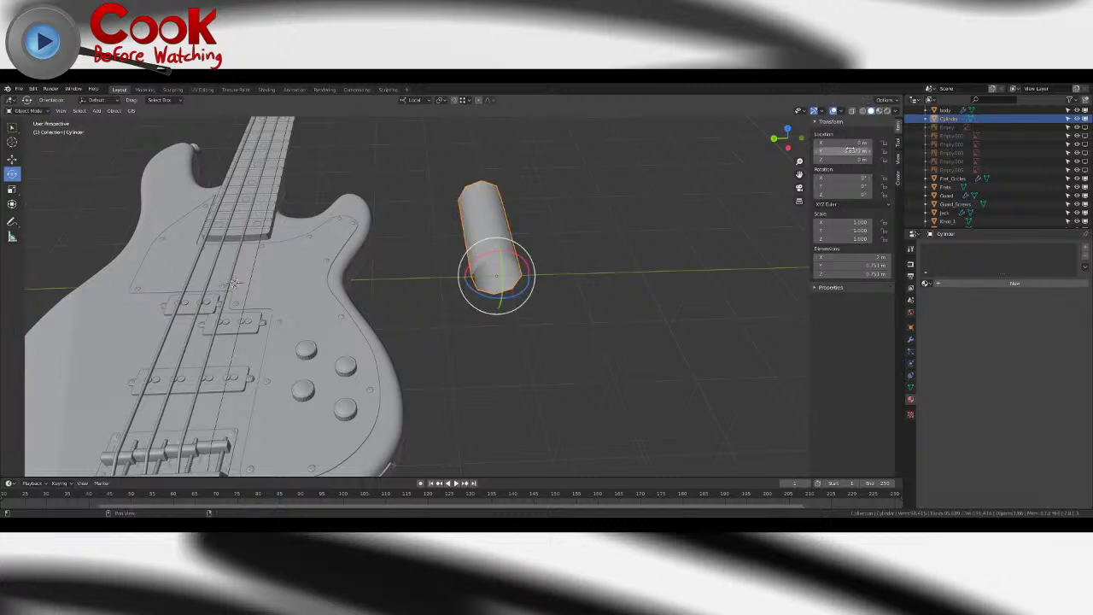
{"action": "type", "text": "0"}
{"action": "key", "text": "Return"}
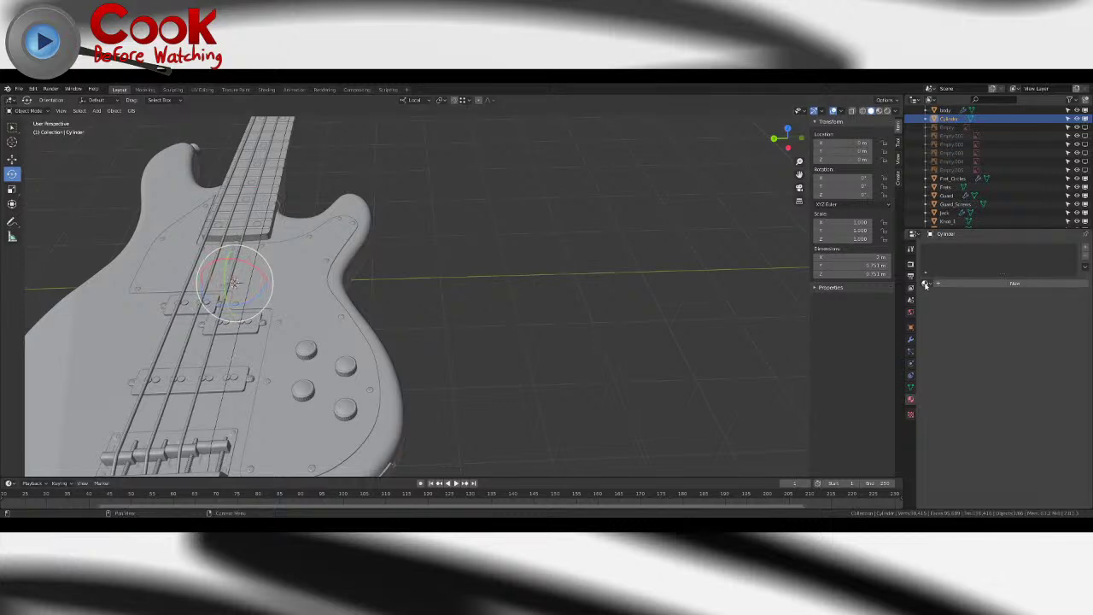
- Add an Array modifier and then a Curve modifier to the tube
{"action": "left_click", "coordinate": [910, 339]}
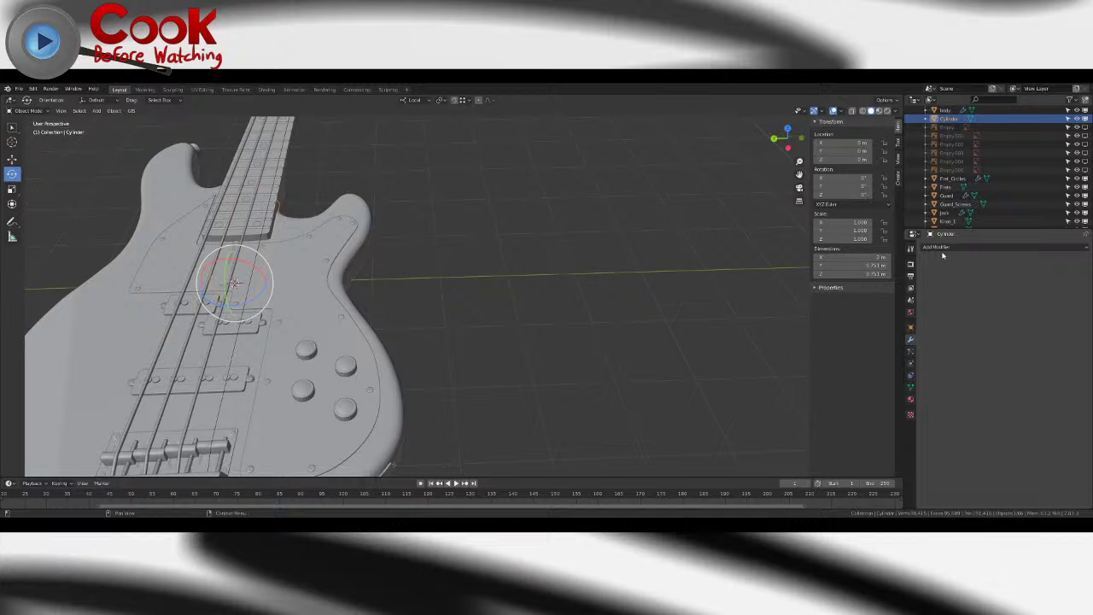
{"action": "left_click", "coordinate": [943, 250]}
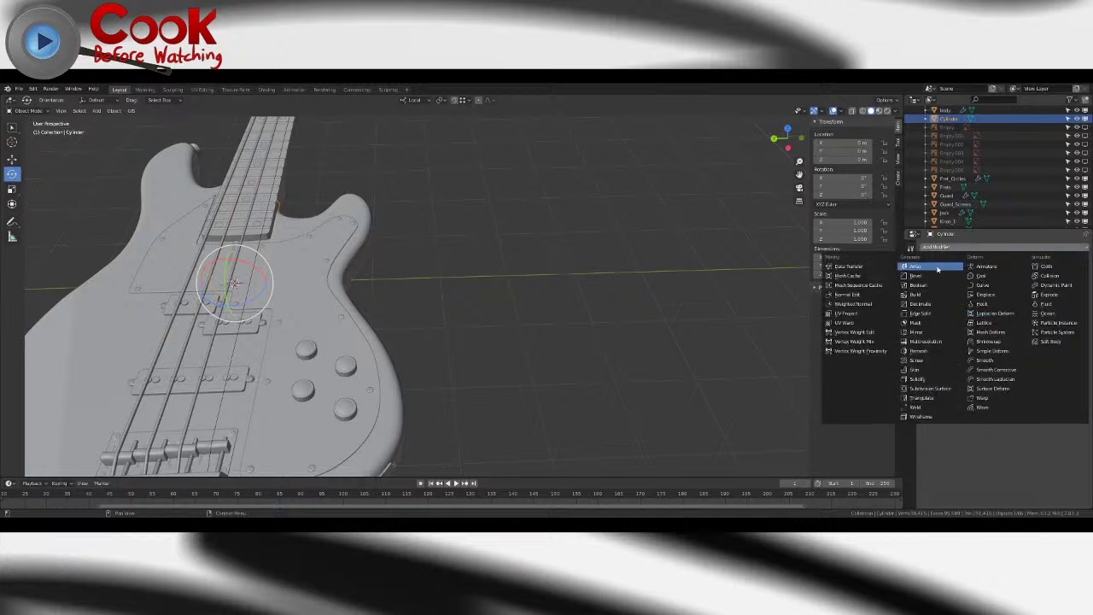
{"action": "left_click", "coordinate": [939, 268]}
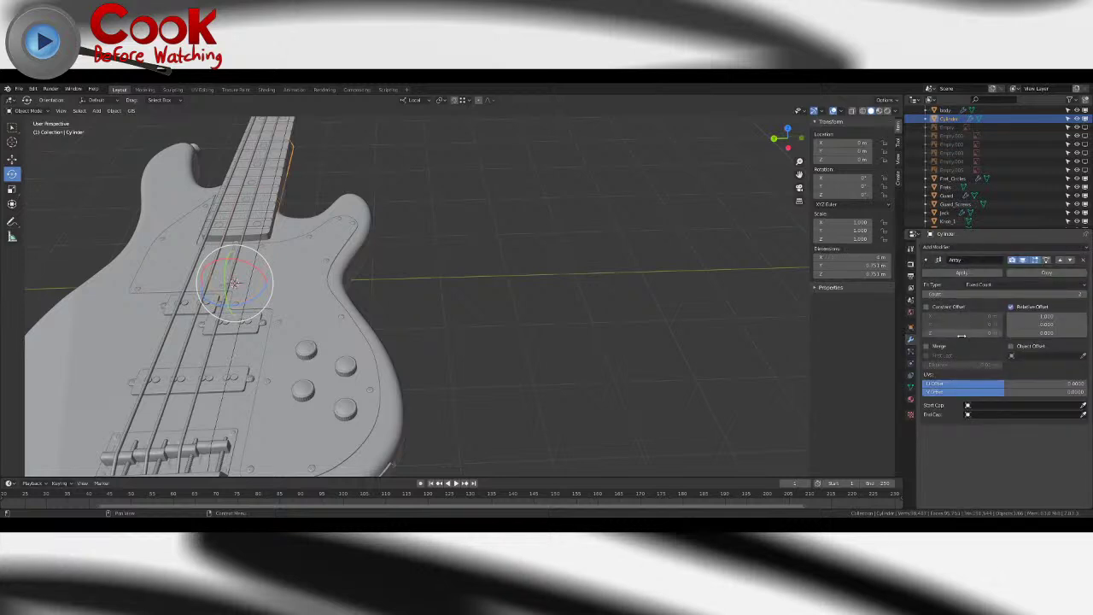
{"action": "left_click", "coordinate": [971, 248]}
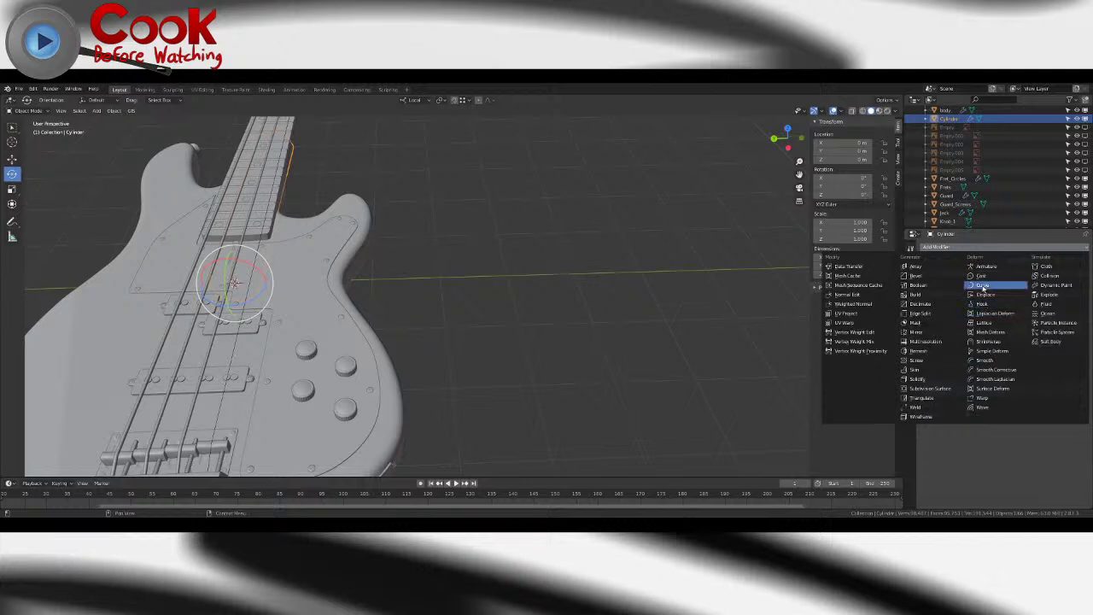
{"action": "left_click", "coordinate": [982, 285]}
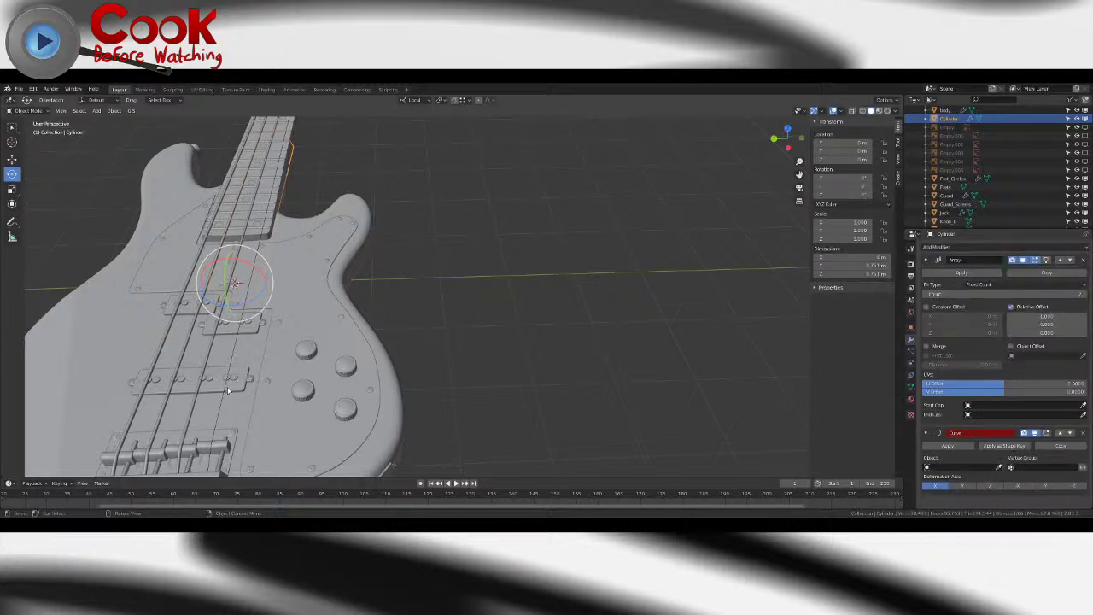
- Select the NURBS path at the missing string's position and rename it string_04
{"action": "left_click", "coordinate": [226, 390]}
{"action": "scroll", "coordinate": [966, 196], "scroll_direction": "down", "scroll_amount": 3}
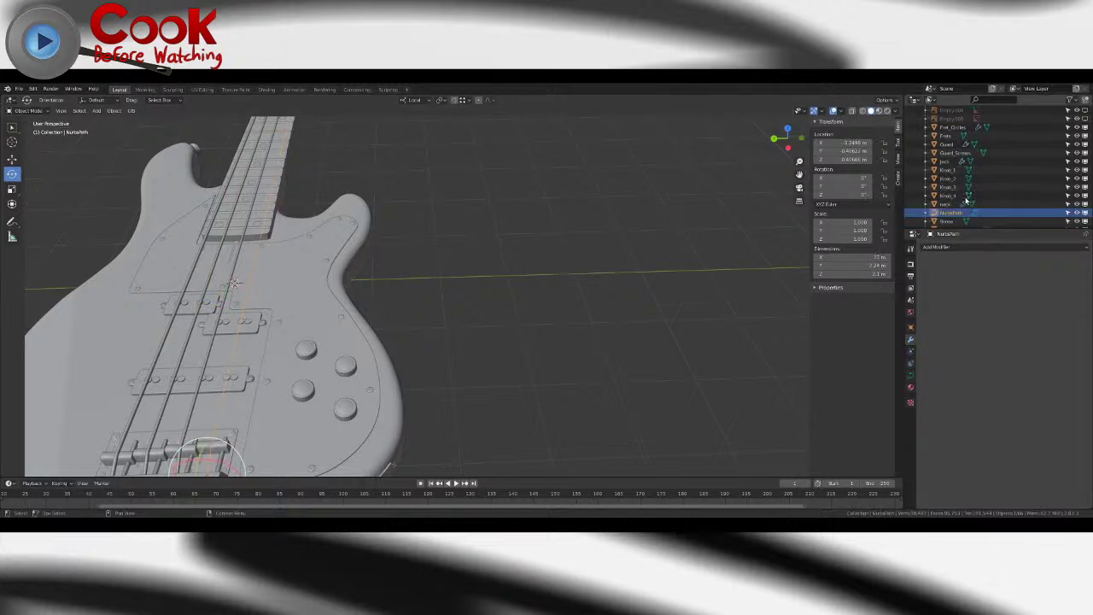
{"action": "scroll", "coordinate": [967, 200], "scroll_direction": "down", "scroll_amount": 5}
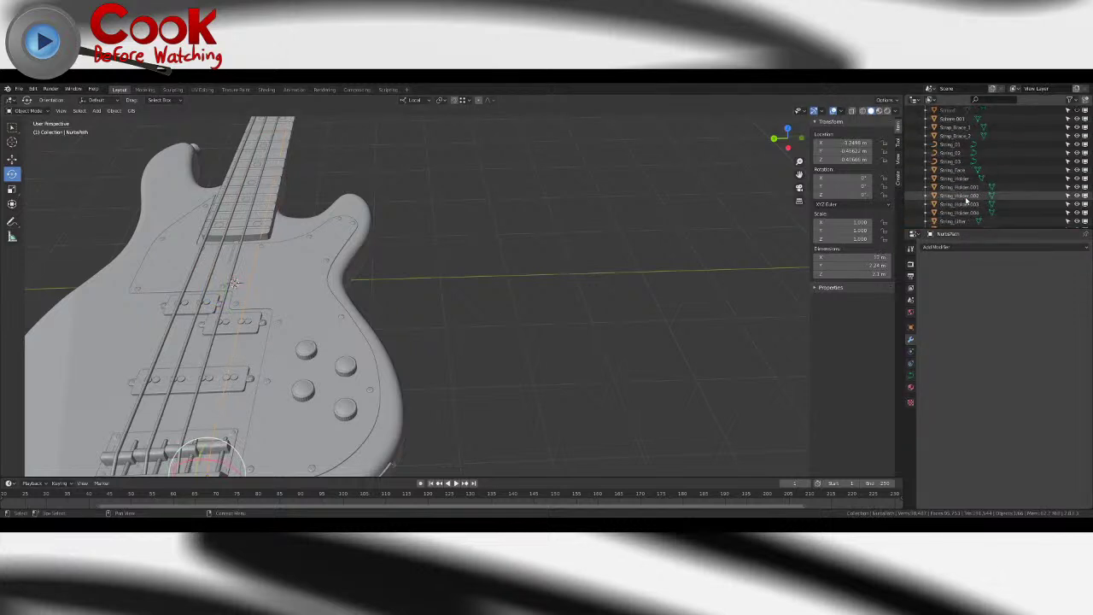
{"action": "scroll", "coordinate": [967, 199], "scroll_direction": "up", "scroll_amount": 1}
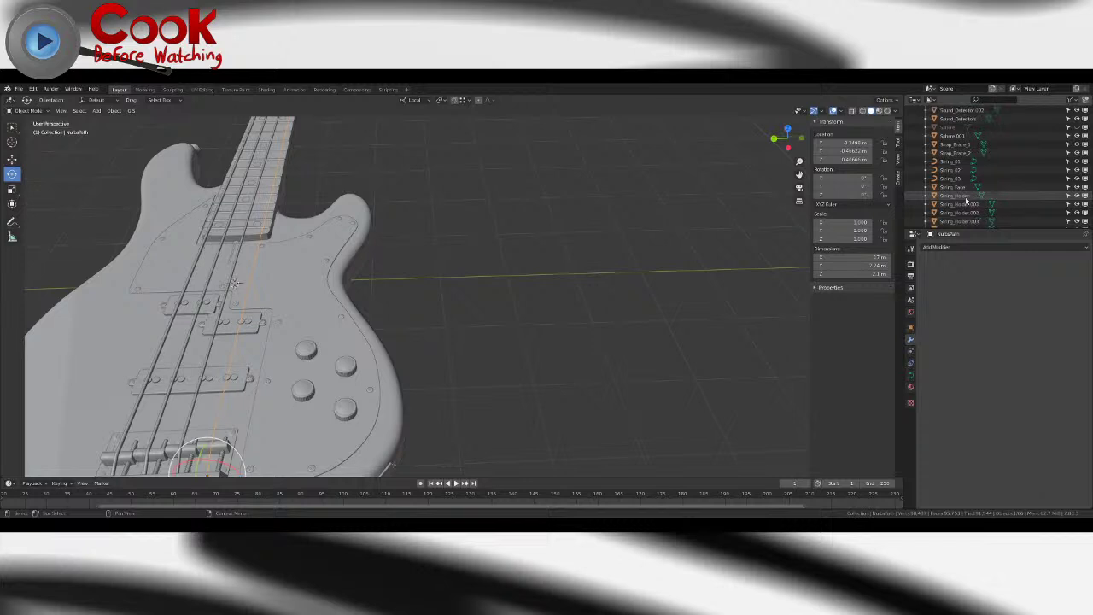
{"action": "left_click", "coordinate": [910, 314]}
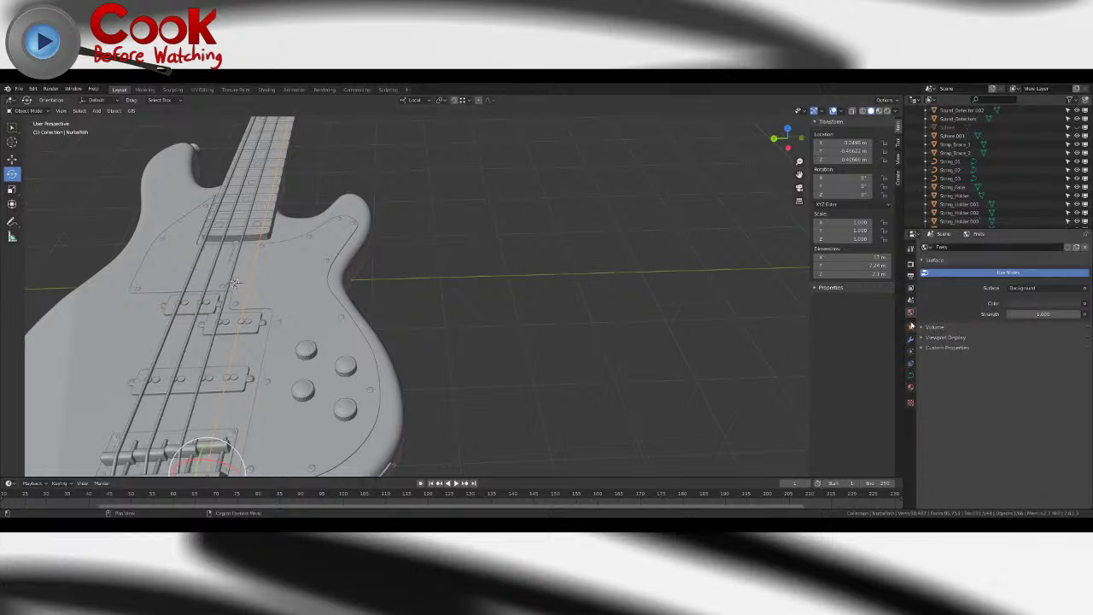
{"action": "scroll", "coordinate": [957, 204], "scroll_direction": "up", "scroll_amount": 5}
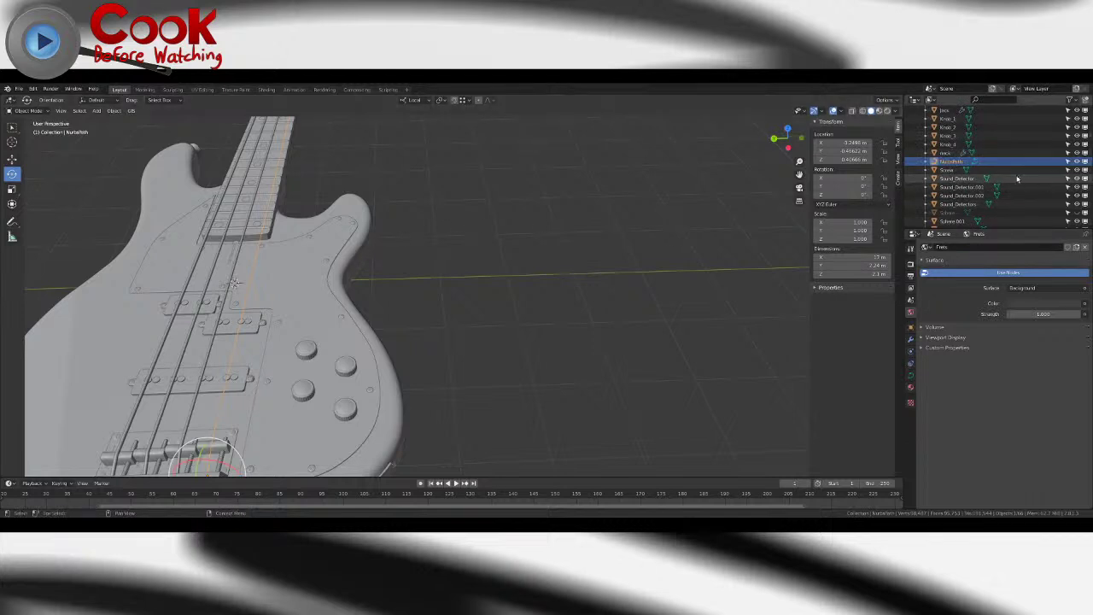
{"action": "left_click", "coordinate": [910, 327]}
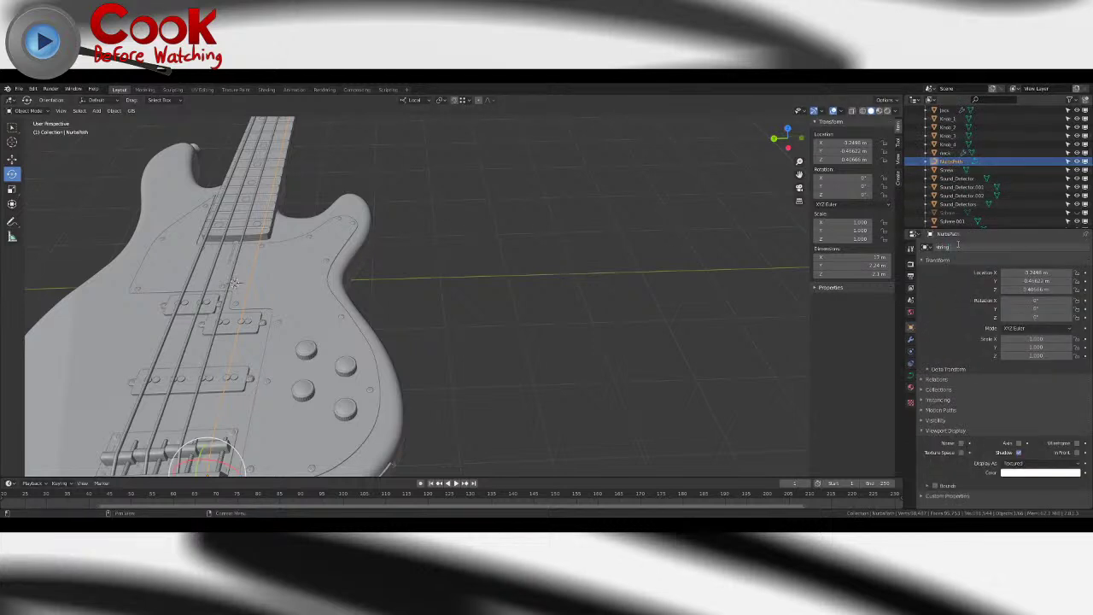
{"action": "type", "text": "4"}
{"action": "key", "text": "Return"}
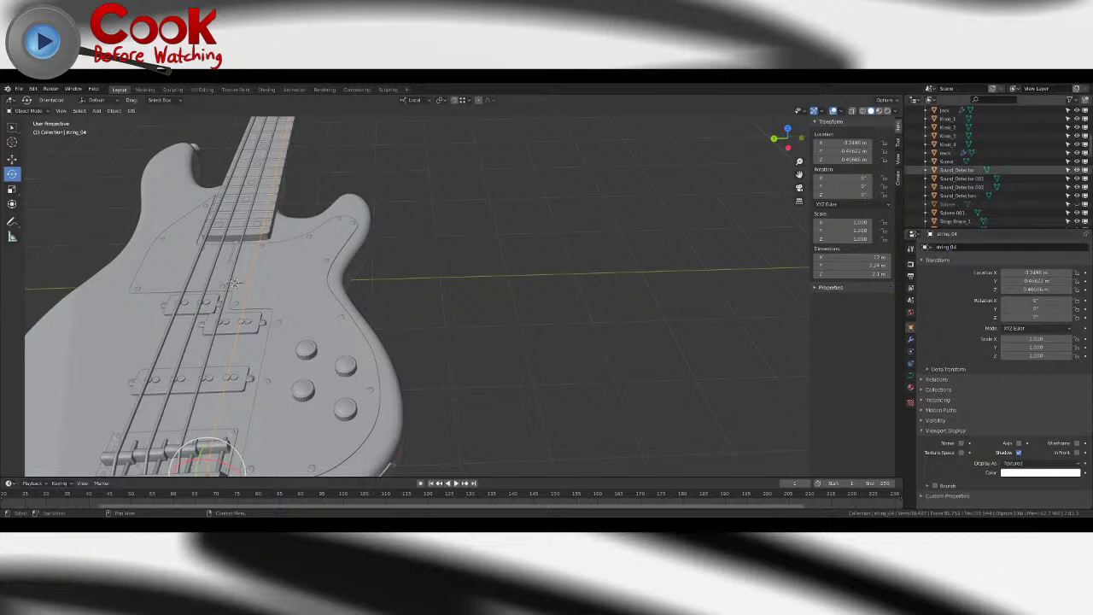
{"action": "scroll", "coordinate": [960, 184], "scroll_direction": "down", "scroll_amount": 4}
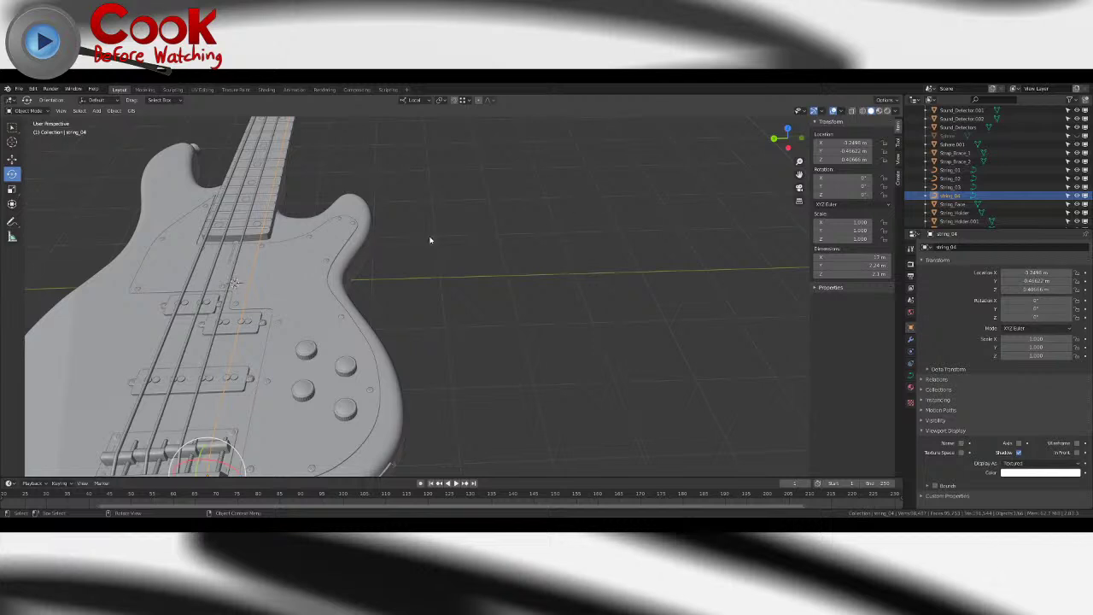
- Select the tube inside the guitar body and set its Curve modifier's object to string_04
{"action": "left_click", "coordinate": [445, 254]}
{"action": "middle_click_drag", "start_coordinate": [445, 254], "coordinate": [592, 227], "text": "shift"}
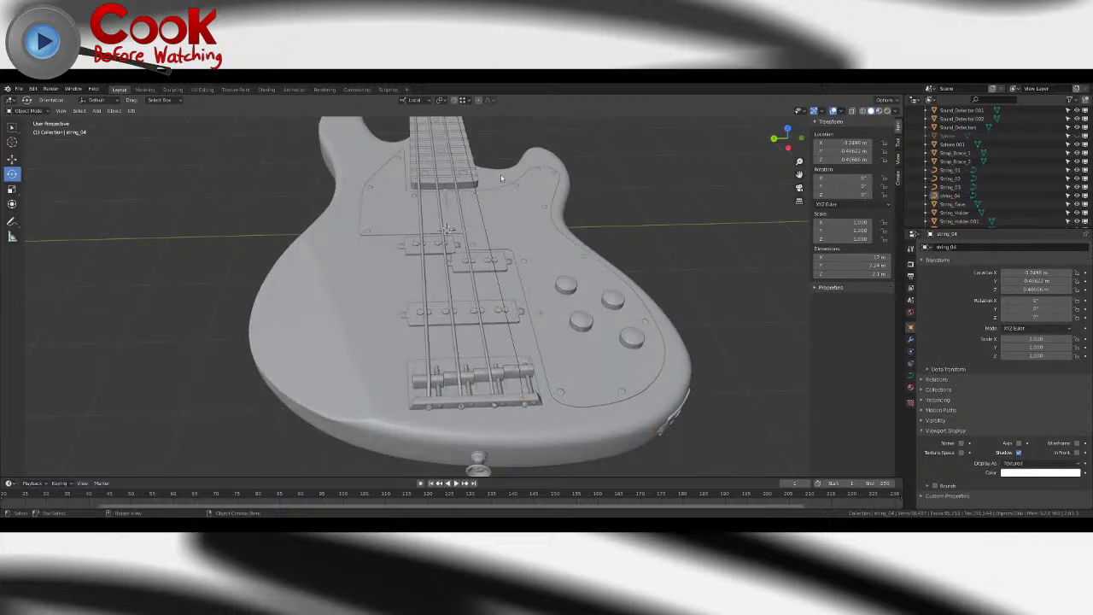
{"action": "left_click", "coordinate": [479, 192]}
{"action": "middle_click_drag", "start_coordinate": [485, 193], "coordinate": [389, 301]}
{"action": "scroll", "coordinate": [459, 224], "scroll_direction": "up", "scroll_amount": 4}
{"action": "scroll", "coordinate": [457, 240], "scroll_direction": "down", "scroll_amount": 6}
{"action": "left_click", "coordinate": [429, 200]}
{"action": "left_click", "coordinate": [398, 238]}
{"action": "scroll", "coordinate": [436, 293], "scroll_direction": "up", "scroll_amount": 2}
{"action": "scroll", "coordinate": [407, 304], "scroll_direction": "up", "scroll_amount": 2}
{"action": "left_click", "coordinate": [377, 273]}
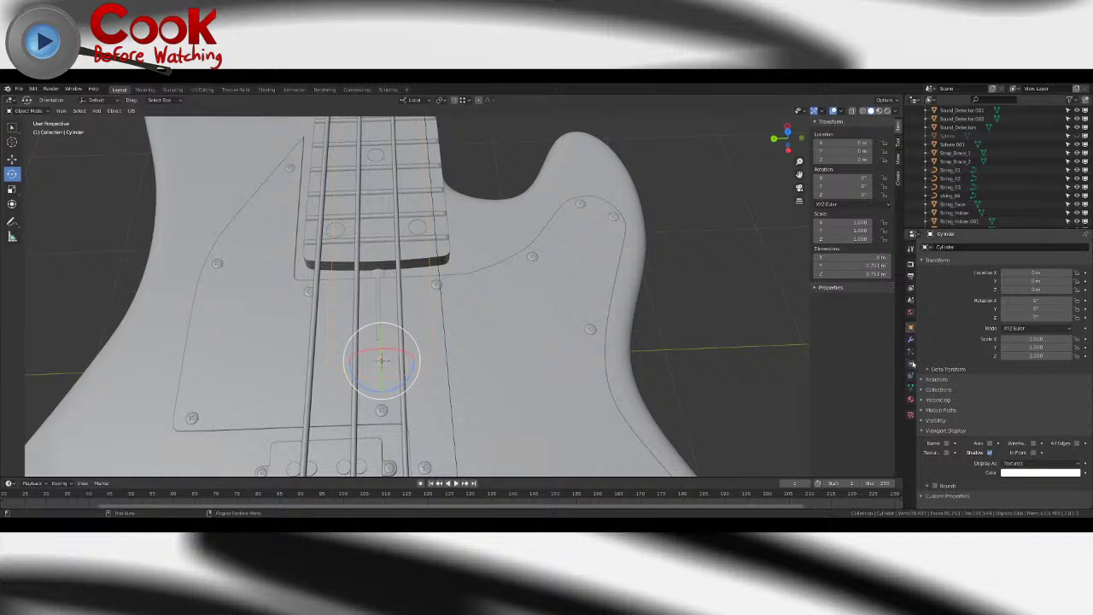
{"action": "left_click", "coordinate": [911, 339]}
{"action": "left_click", "coordinate": [973, 446]}
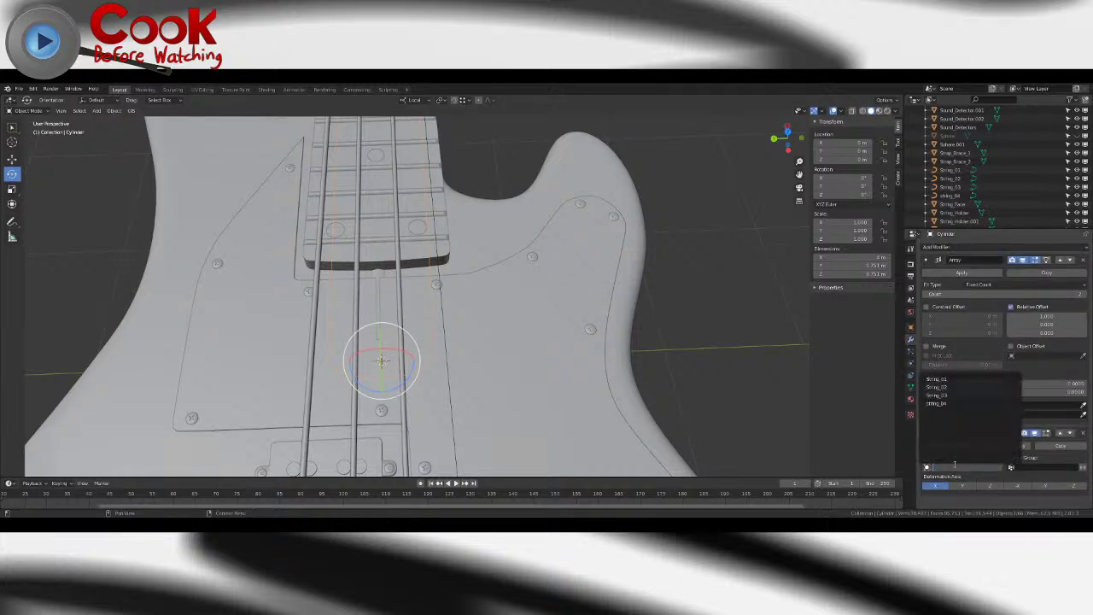
{"action": "left_click", "coordinate": [948, 403]}
- Select the string_04 path and apply its location
{"action": "middle_click_drag", "start_coordinate": [546, 367], "coordinate": [621, 338]}
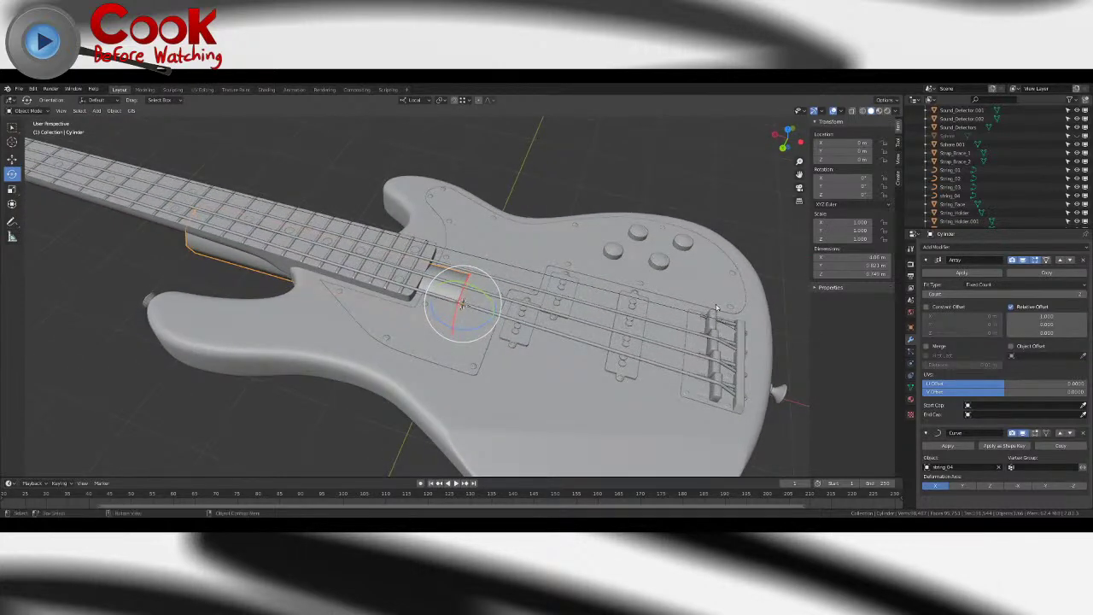
{"action": "left_click", "coordinate": [727, 329]}
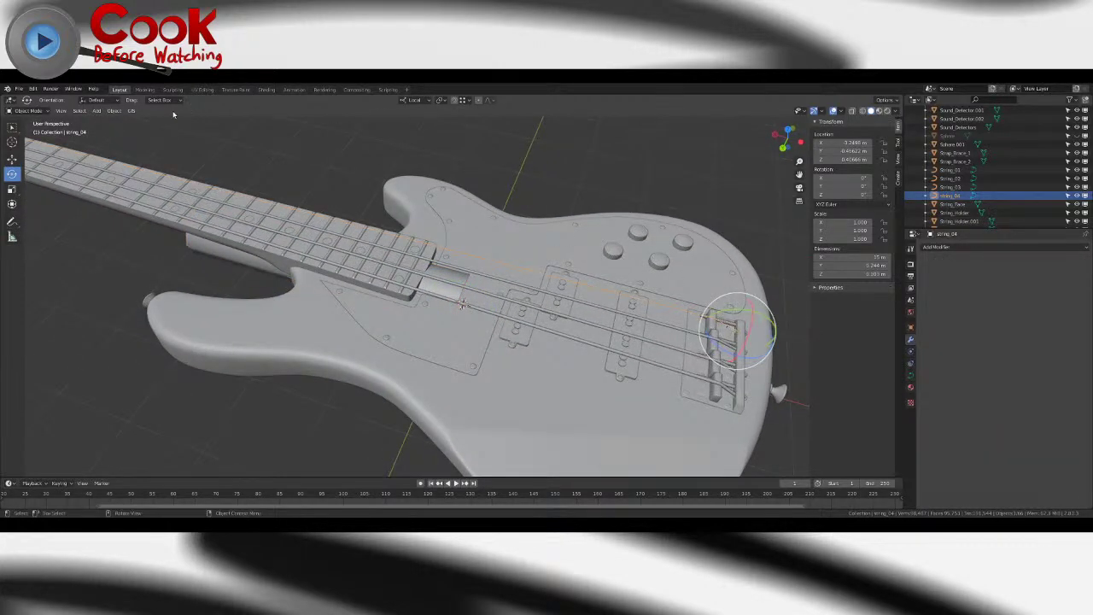
{"action": "left_click", "coordinate": [113, 111]}
{"action": "mouse_move", "coordinate": [124, 155]}
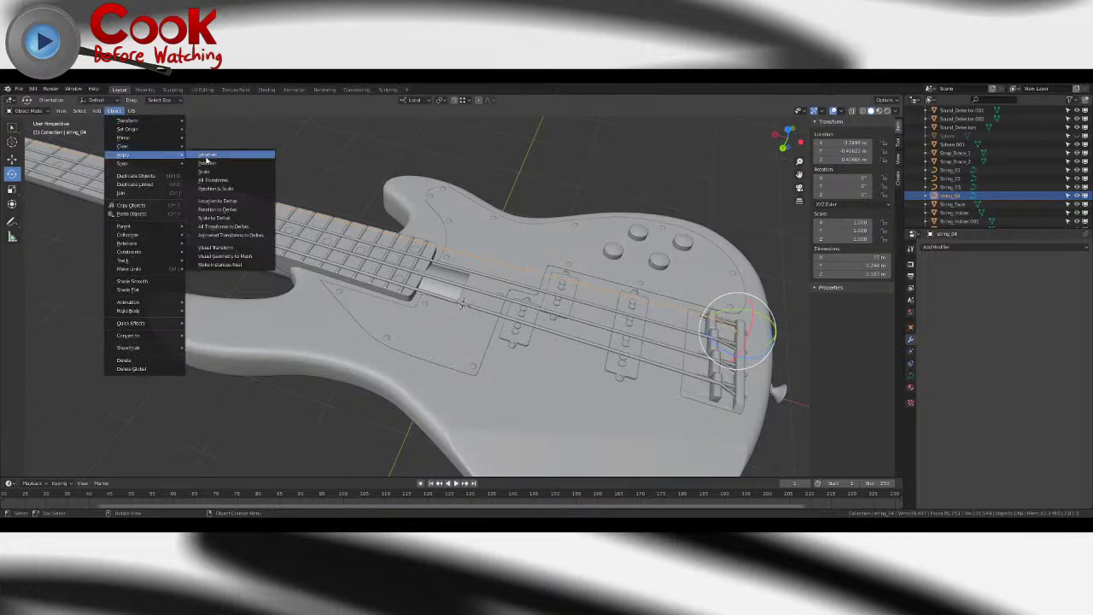
{"action": "left_click", "coordinate": [205, 160]}
- Select the tube and enable Merge in its Array modifier
{"action": "left_click", "coordinate": [612, 285]}
{"action": "middle_click_drag", "start_coordinate": [613, 287], "coordinate": [565, 280]}
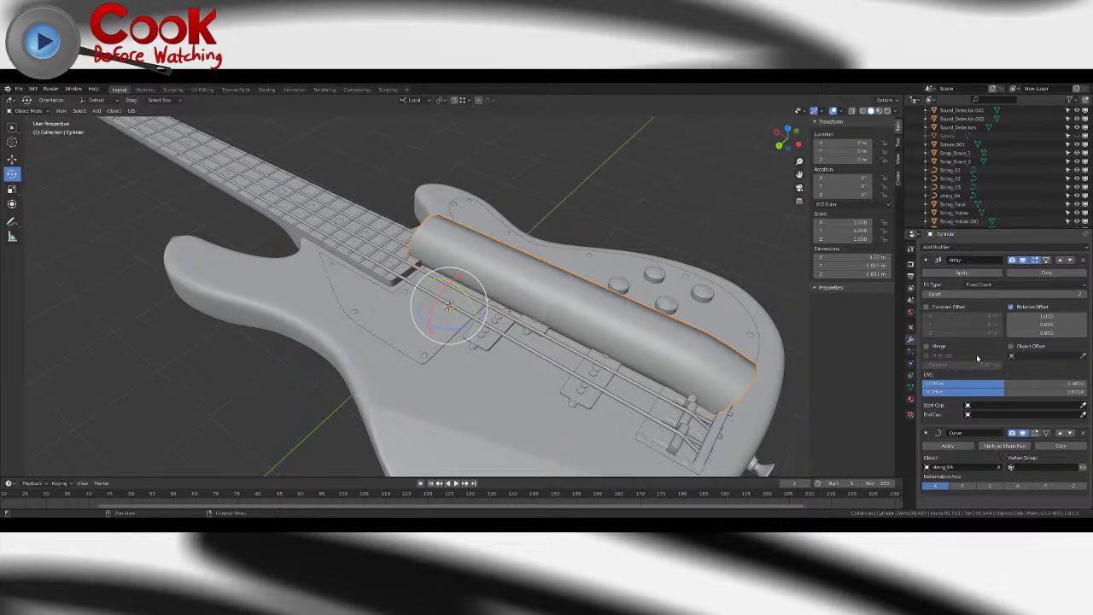
{"action": "left_click", "coordinate": [932, 348]}
- Try scaling the tube's mesh down inside the guitar body, then undo the scaling
{"action": "key", "text": "Tab"}
{"action": "middle_click_drag", "start_coordinate": [598, 328], "coordinate": [517, 285]}
{"action": "scroll", "coordinate": [514, 281], "scroll_direction": "up", "scroll_amount": 8}
{"action": "left_click", "coordinate": [12, 189]}
{"action": "left_click_drag", "start_coordinate": [413, 221], "coordinate": [385, 224]}
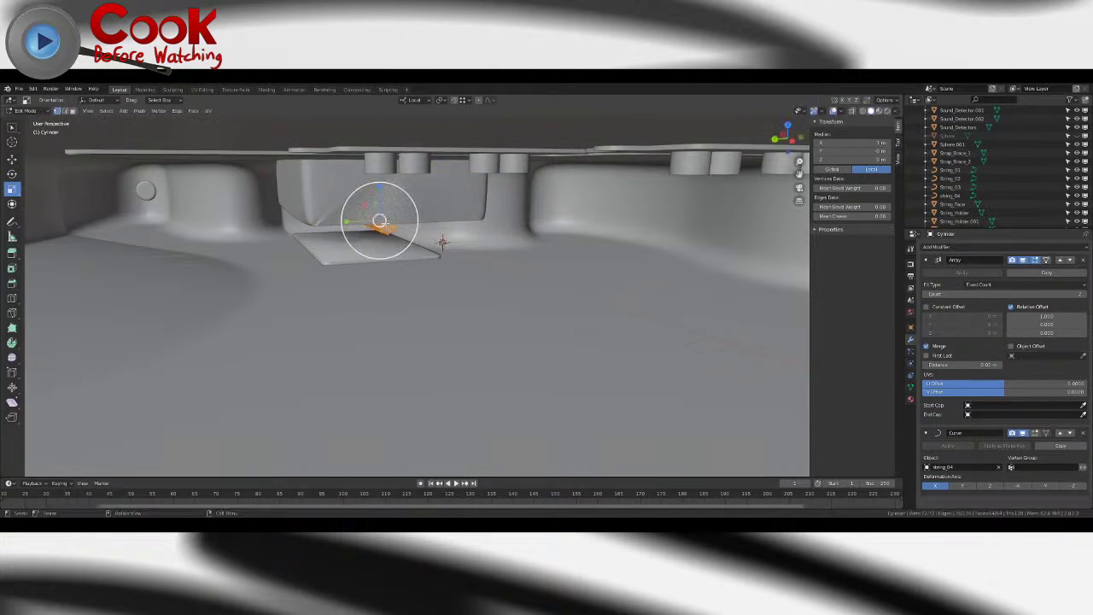
{"action": "key", "text": "Tab"}
{"action": "scroll", "coordinate": [415, 235], "scroll_direction": "down", "scroll_amount": 6}
{"action": "middle_click_drag", "start_coordinate": [414, 235], "coordinate": [475, 278]}
{"action": "key", "text": "Tab"}
{"action": "middle_click_drag", "start_coordinate": [486, 359], "coordinate": [437, 199]}
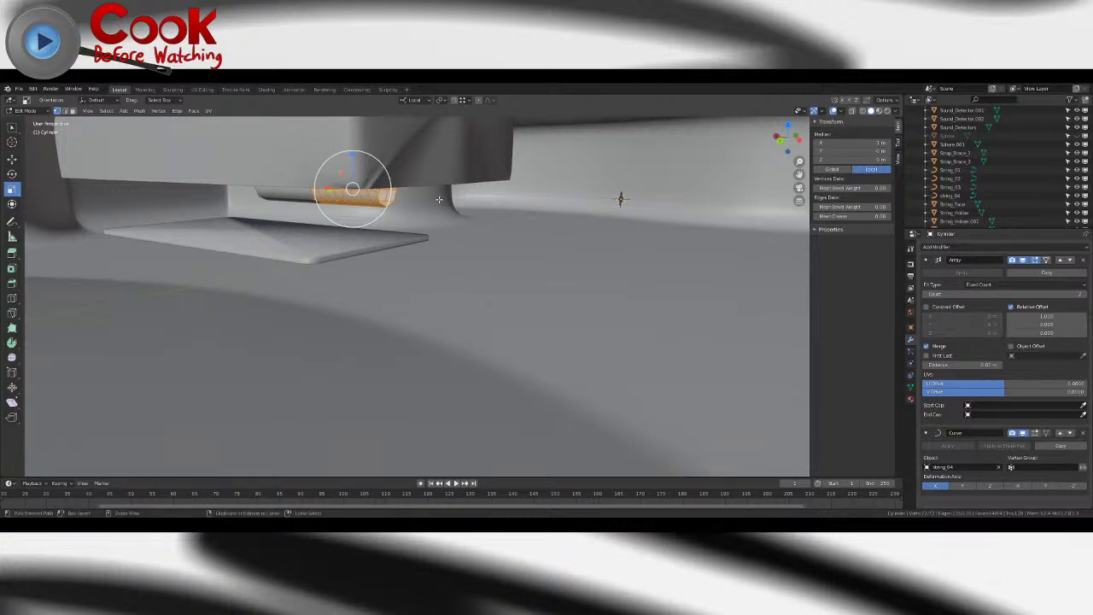
{"action": "key", "text": "Tab"}
{"action": "key", "text": "ctrl+z"}
- Set the transform pivot point to Median Point and inspect the oversized tube mesh in Edit Mode
{"action": "middle_click_drag", "start_coordinate": [511, 212], "coordinate": [452, 205]}
{"action": "left_click", "coordinate": [438, 101]}
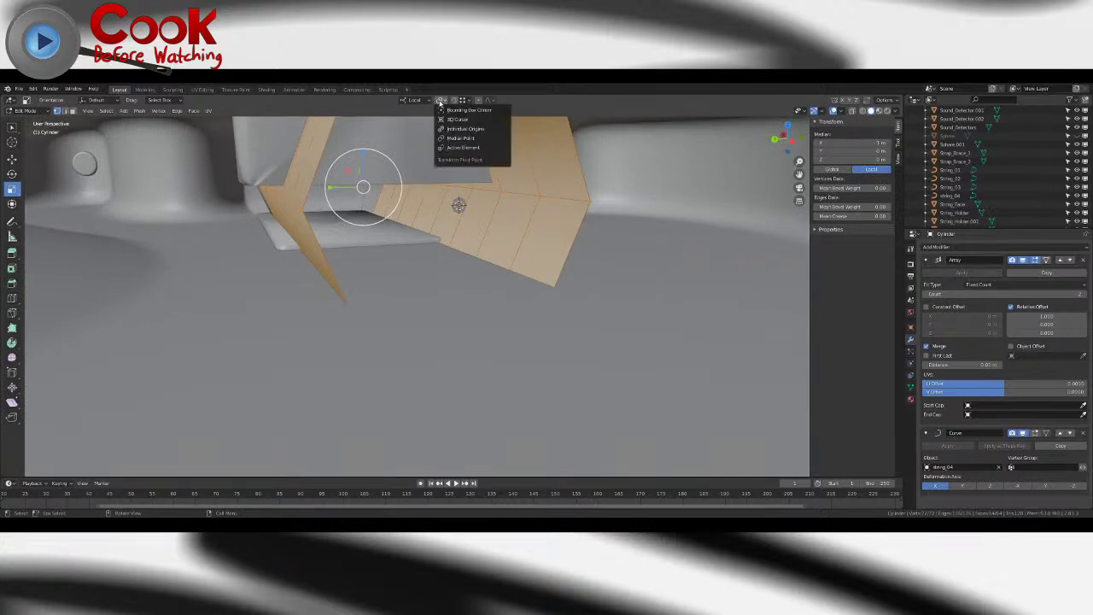
{"action": "left_click", "coordinate": [452, 139]}
{"action": "key", "text": "Tab"}
{"action": "scroll", "coordinate": [510, 210], "scroll_direction": "down", "scroll_amount": 4}
{"action": "middle_click_drag", "start_coordinate": [510, 210], "coordinate": [461, 236]}
{"action": "key", "text": "Tab"}
{"action": "scroll", "coordinate": [497, 220], "scroll_direction": "up", "scroll_amount": 4}
{"action": "left_click", "coordinate": [415, 100]}
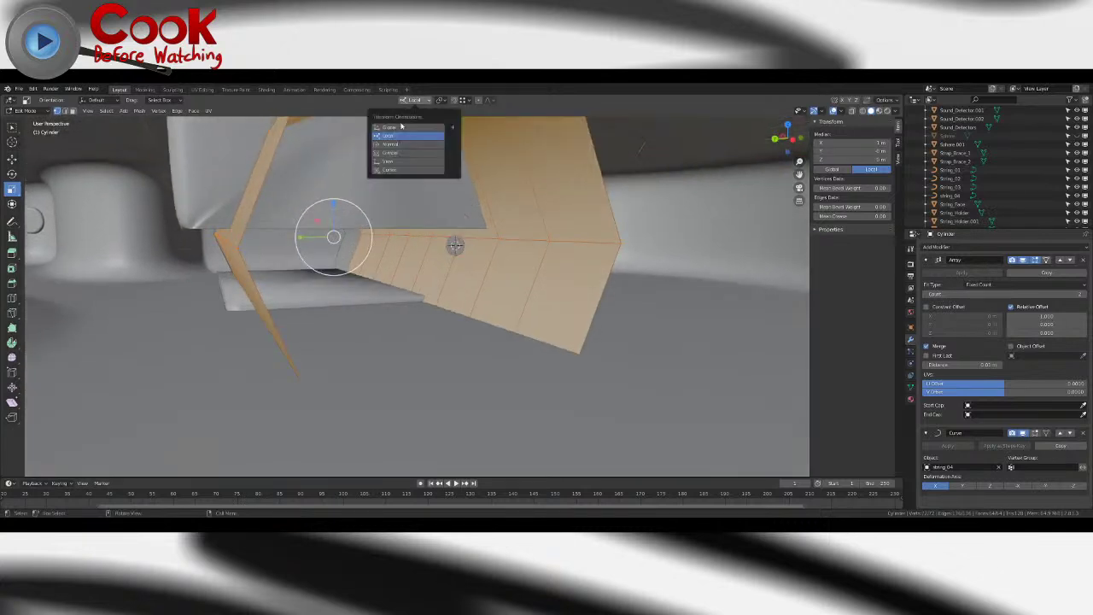
- Set the transform pivot point to 3D Cursor and scale the tube's mesh down to about 0.067
{"action": "left_click", "coordinate": [440, 99]}
{"action": "left_click", "coordinate": [459, 119]}
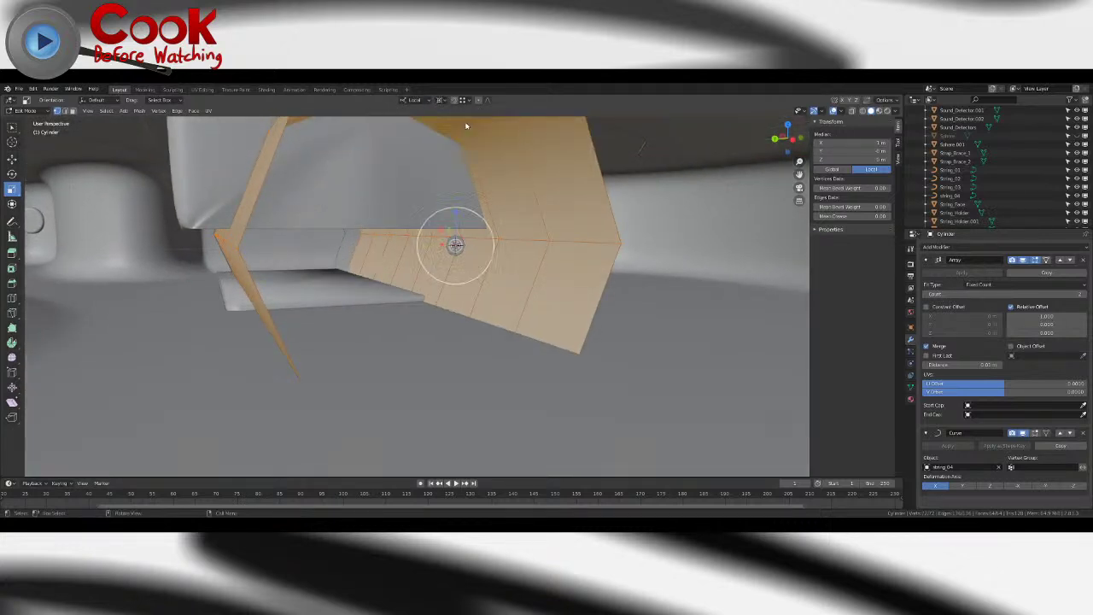
{"action": "key", "text": "s"}
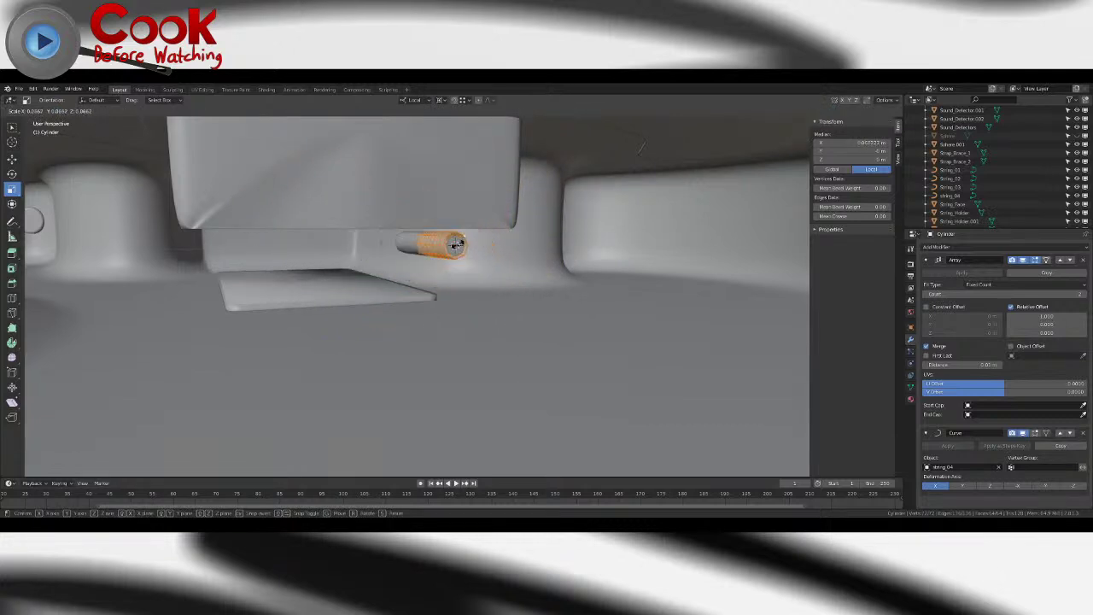
{"action": "left_click", "coordinate": [456, 245]}
- Scale the tube's cross-section slightly, excluding the X axis so that its length is kept
{"action": "middle_click_drag", "start_coordinate": [456, 244], "coordinate": [437, 257]}
{"action": "scroll", "coordinate": [419, 256], "scroll_direction": "up", "scroll_amount": 2}
{"action": "scroll", "coordinate": [438, 257], "scroll_direction": "up", "scroll_amount": 3}
{"action": "key", "text": "s"}
{"action": "key", "text": "shift+x"}
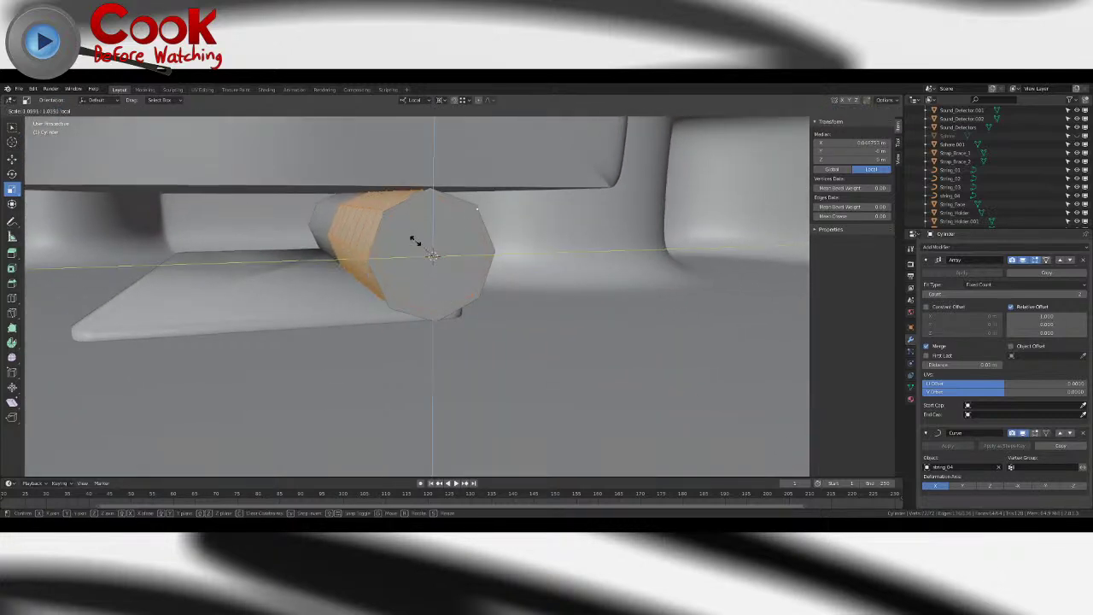
{"action": "left_click", "coordinate": [419, 244]}
{"action": "mouse_move", "coordinate": [419, 245]}
{"action": "middle_mouse_down"}
{"action": "mouse_move", "coordinate": [385, 256]}
{"action": "mouse_move", "coordinate": [408, 245]}
{"action": "middle_mouse_up"}
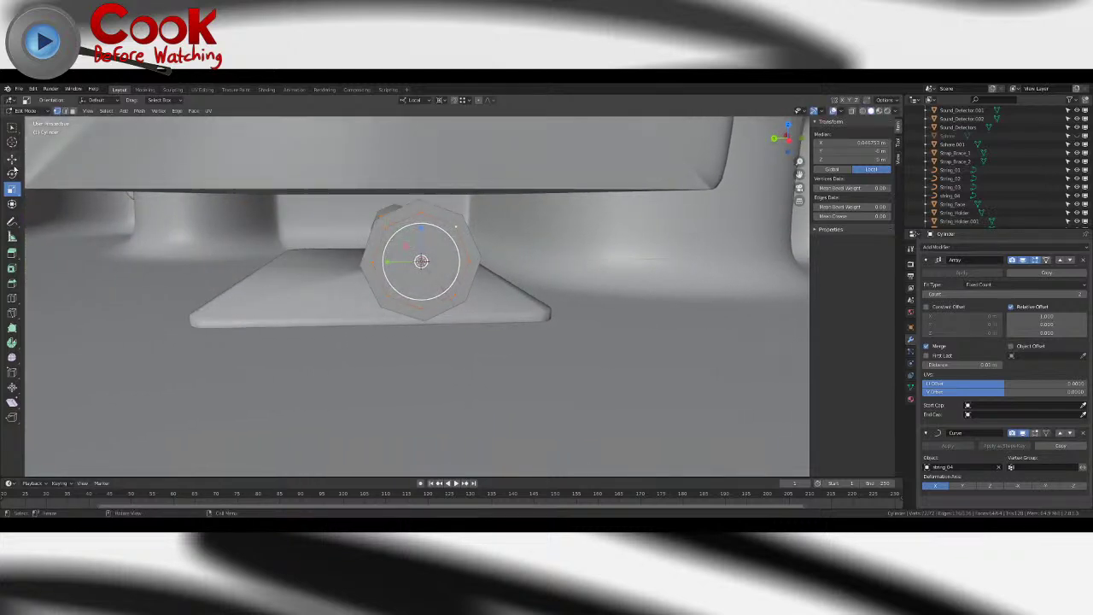
{"action": "left_click", "coordinate": [12, 174]}
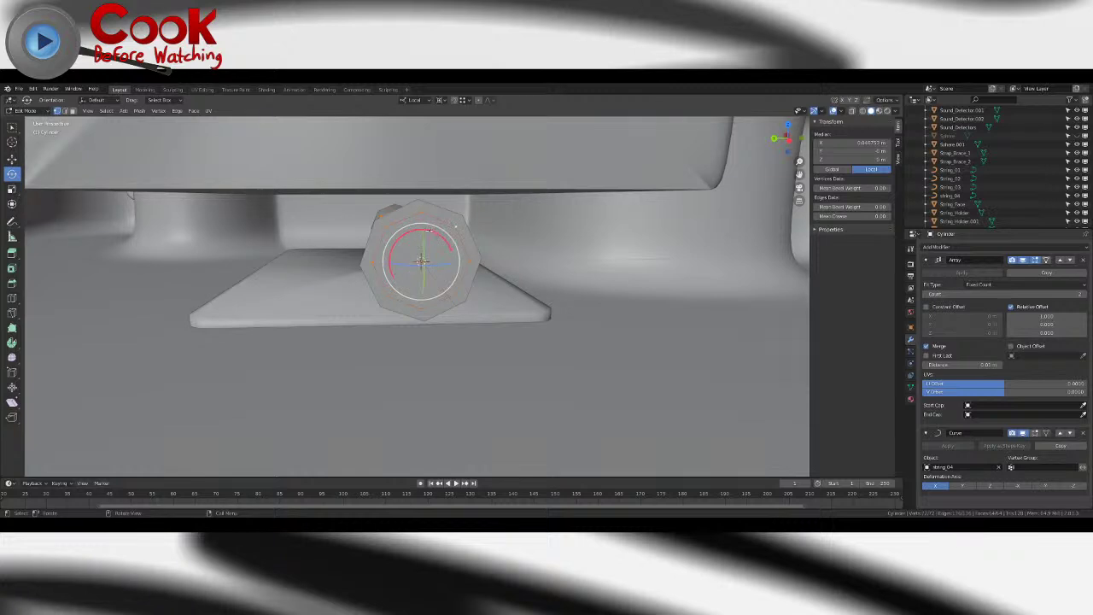
{"action": "key", "text": "Tab"}
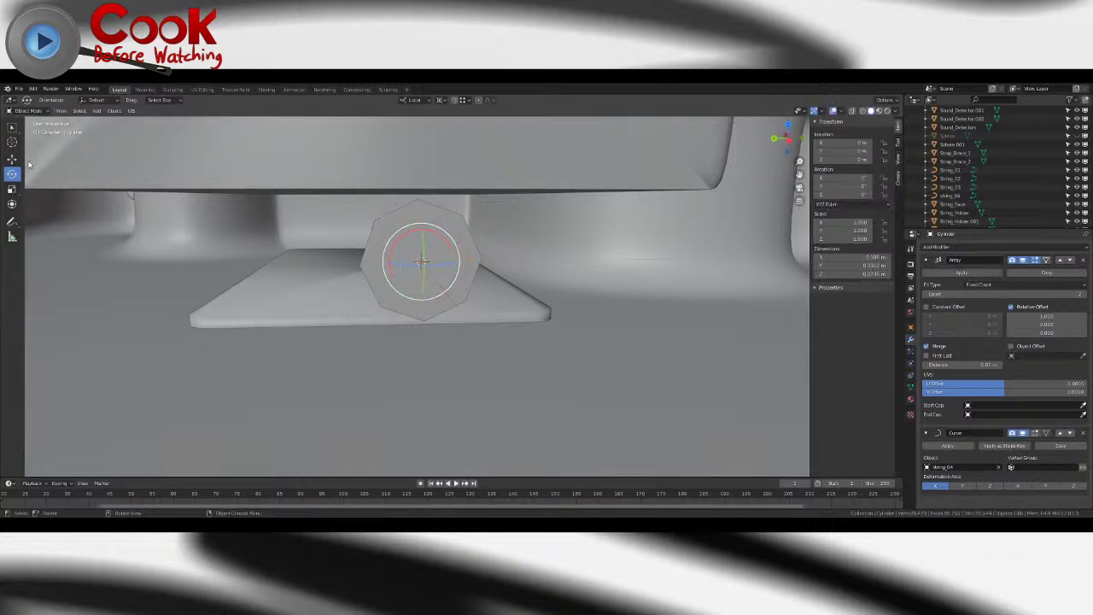
{"action": "key", "text": "Tab"}
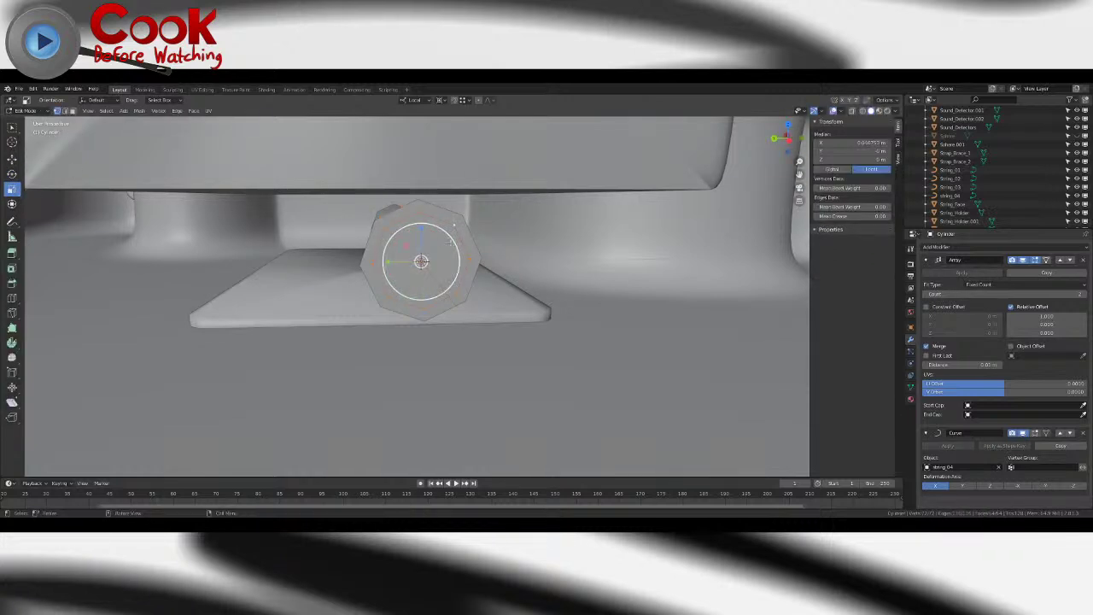
{"action": "key", "text": "Tab"}
{"action": "key", "text": "KP_Divide"}
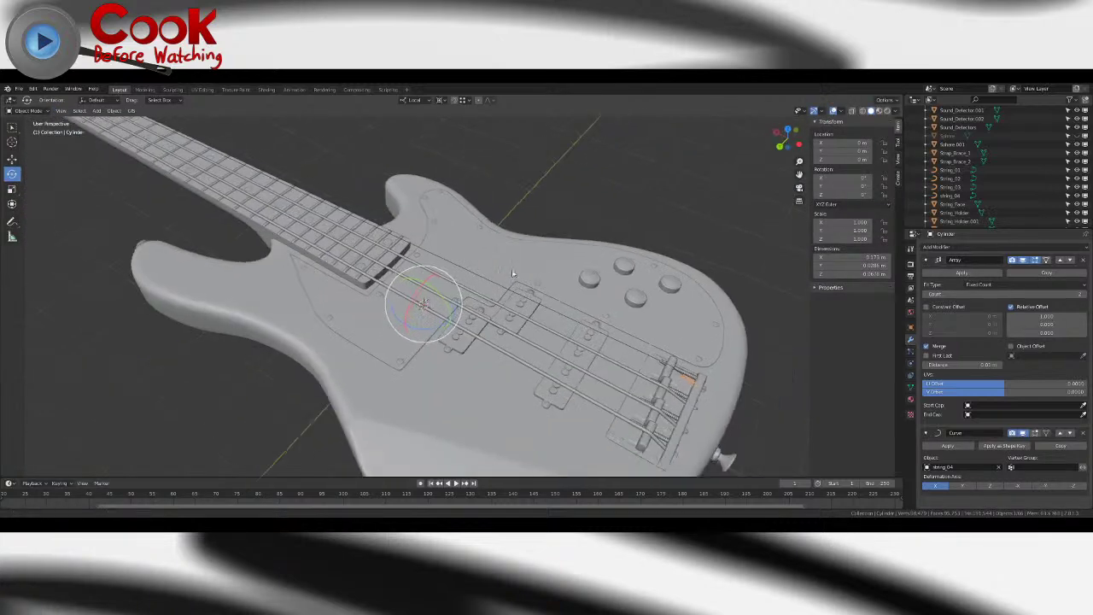
- Select the string_04 path and examine its curve data, including the bevel and Active Spline settings
{"action": "scroll", "coordinate": [545, 287], "scroll_direction": "up", "scroll_amount": 3}
{"action": "middle_click_drag", "start_coordinate": [610, 324], "coordinate": [489, 255], "text": "shift"}
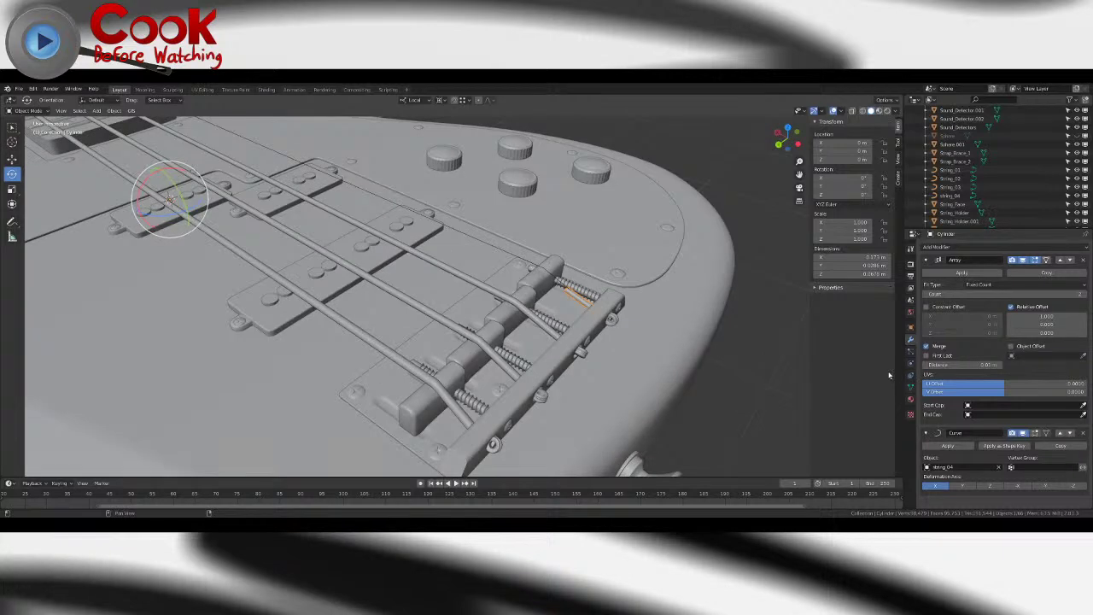
{"action": "left_click", "coordinate": [481, 245]}
{"action": "left_click", "coordinate": [910, 374]}
{"action": "scroll", "coordinate": [978, 379], "scroll_direction": "down", "scroll_amount": 2}
{"action": "scroll", "coordinate": [978, 378], "scroll_direction": "down", "scroll_amount": 3}
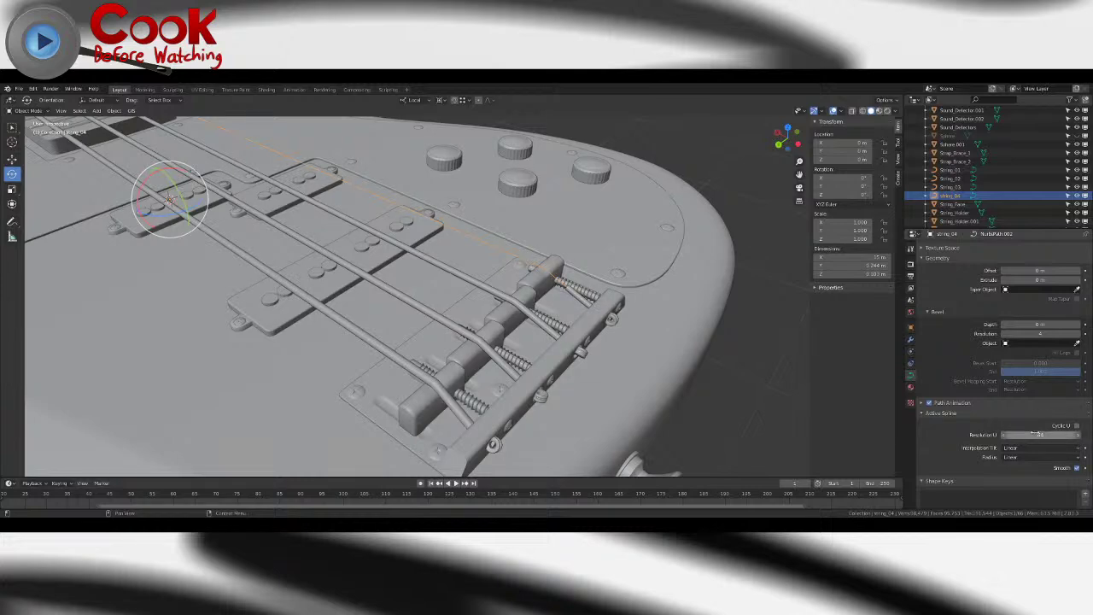
{"action": "middle_click_drag", "start_coordinate": [554, 290], "coordinate": [488, 353]}
{"action": "key", "text": "Tab"}
{"action": "key", "text": "Tab"}
{"action": "scroll", "coordinate": [488, 354], "scroll_direction": "down", "scroll_amount": 5}
{"action": "middle_click_drag", "start_coordinate": [645, 423], "coordinate": [571, 380], "text": "shift"}
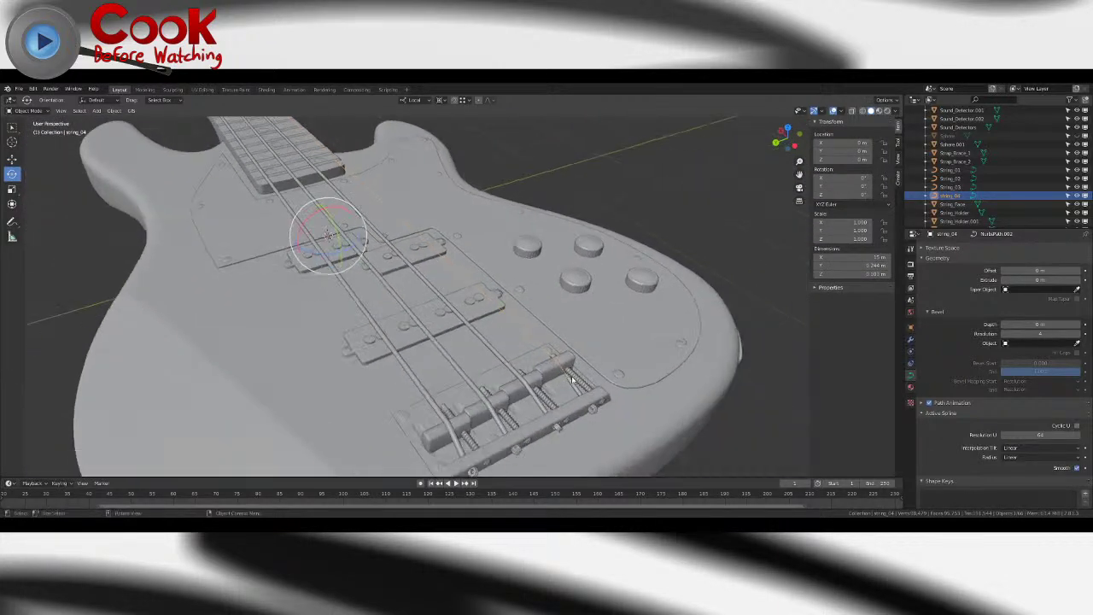
- Select the short tube at the bridge and rescale its mesh about the 3D cursor to match the other strings' thickness
{"action": "left_click", "coordinate": [573, 382]}
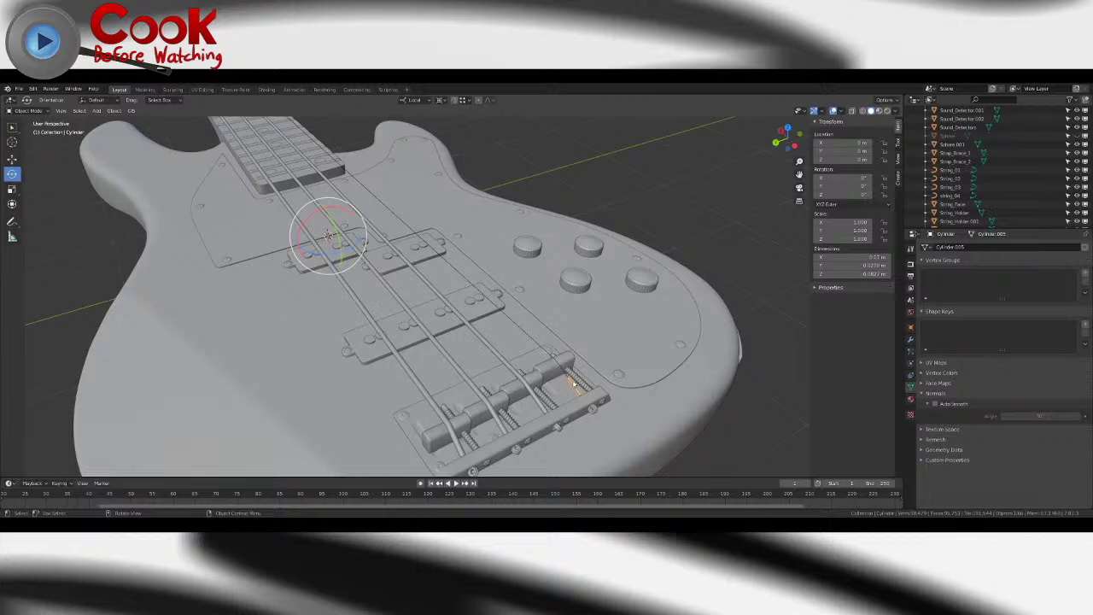
{"action": "left_click", "coordinate": [571, 351]}
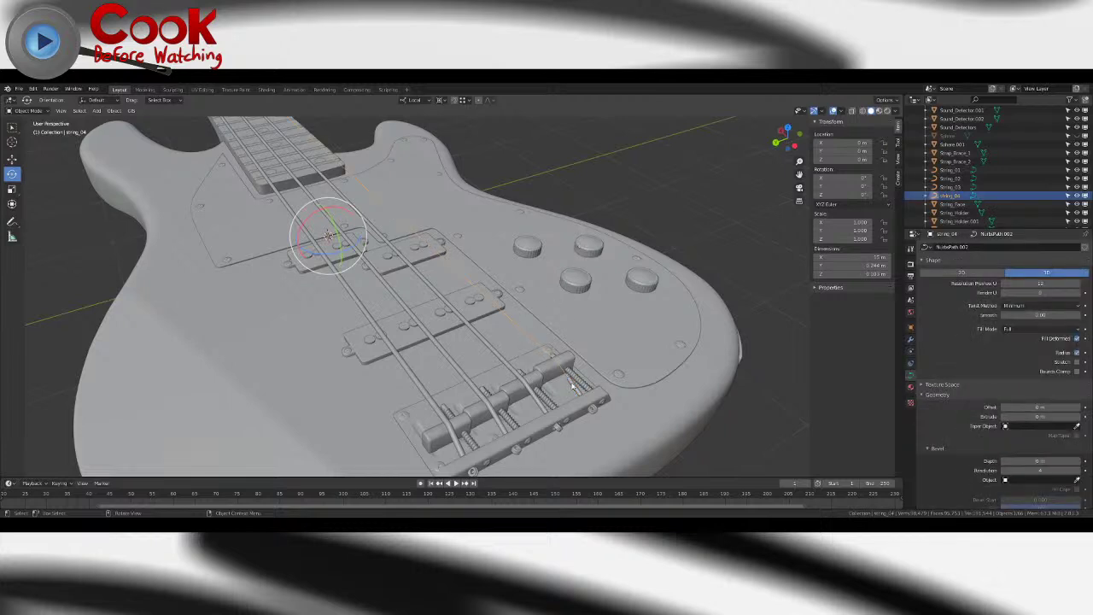
{"action": "left_click", "coordinate": [572, 386]}
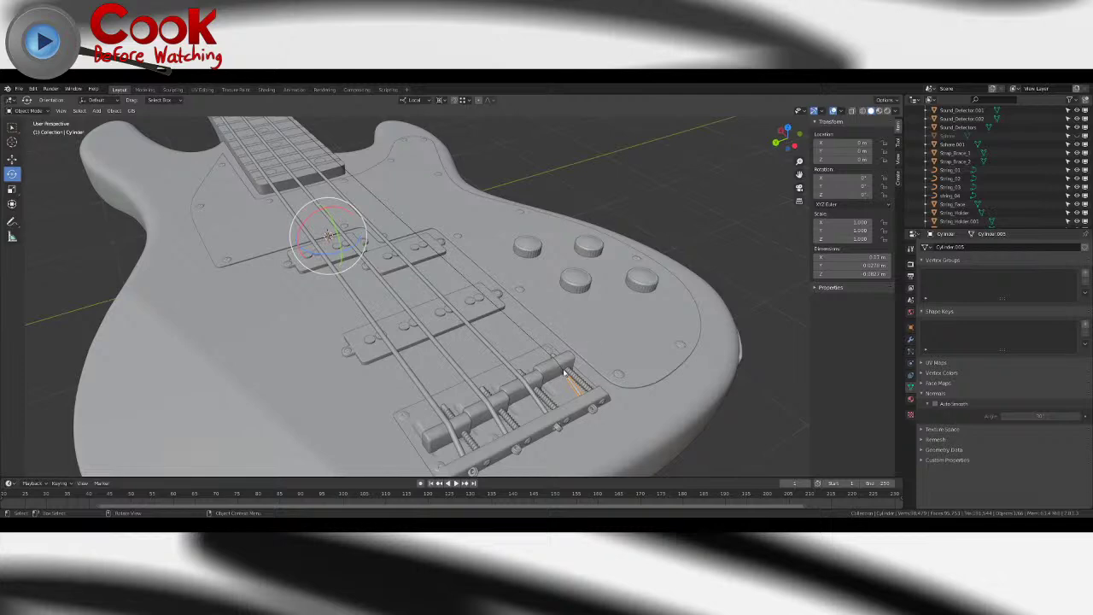
{"action": "key", "text": "Tab"}
{"action": "middle_click_drag", "start_coordinate": [564, 372], "coordinate": [651, 289]}
{"action": "scroll", "coordinate": [546, 319], "scroll_direction": "up", "scroll_amount": 4}
{"action": "middle_click_drag", "start_coordinate": [444, 316], "coordinate": [425, 167], "text": "shift"}
{"action": "key", "text": "s"}
{"action": "left_click", "coordinate": [476, 268]}
{"action": "key", "text": "Tab"}
- Raise the tube's Array count until the copies run along the whole string_04 path to the headstock
{"action": "scroll", "coordinate": [478, 261], "scroll_direction": "down", "scroll_amount": 6}
{"action": "scroll", "coordinate": [488, 280], "scroll_direction": "down", "scroll_amount": 4}
{"action": "scroll", "coordinate": [453, 249], "scroll_direction": "down", "scroll_amount": 3}
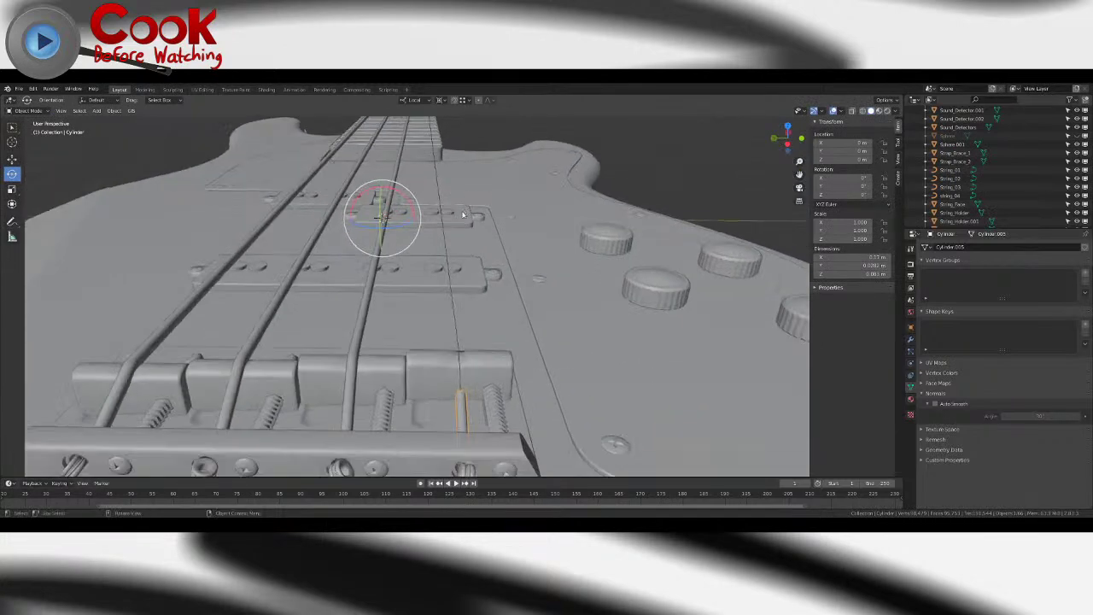
{"action": "left_click", "coordinate": [911, 342]}
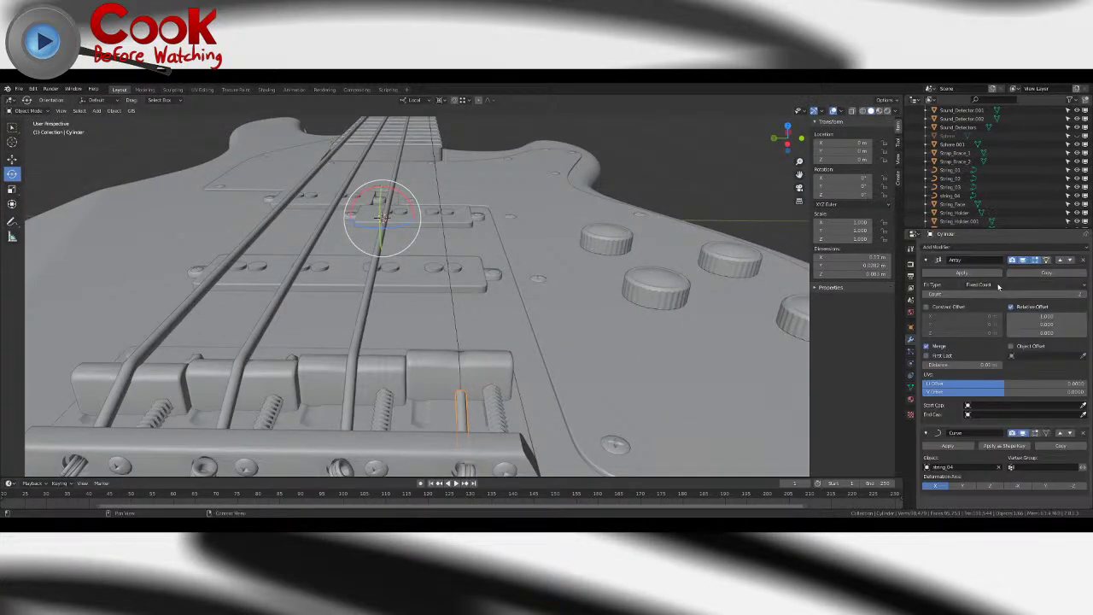
{"action": "left_click_drag", "start_coordinate": [965, 294], "coordinate": [1078, 294]}
{"action": "middle_click_drag", "start_coordinate": [649, 260], "coordinate": [628, 342]}
{"action": "mouse_move", "coordinate": [668, 267]}
{"action": "middle_mouse_down"}
{"action": "mouse_move", "coordinate": [669, 285]}
{"action": "mouse_move", "coordinate": [670, 190]}
{"action": "mouse_move", "coordinate": [663, 256]}
{"action": "middle_mouse_up"}
{"action": "scroll", "coordinate": [663, 256], "scroll_direction": "down", "scroll_amount": 7}
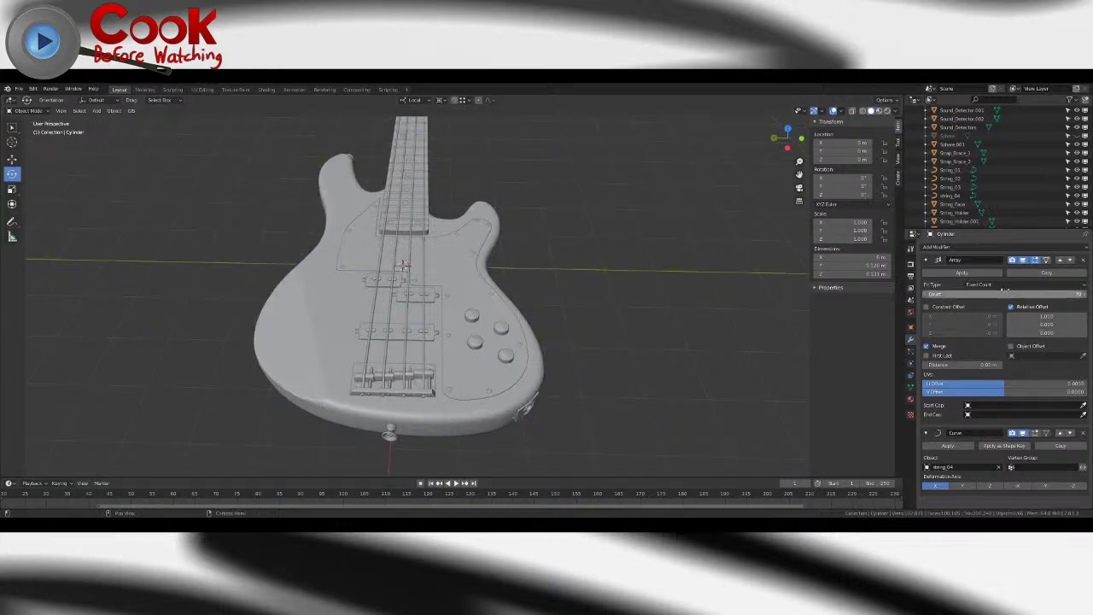
{"action": "middle_click_drag", "start_coordinate": [652, 281], "coordinate": [544, 268]}
{"action": "middle_click_drag", "start_coordinate": [257, 320], "coordinate": [554, 285], "text": "shift"}
{"action": "left_click_drag", "start_coordinate": [954, 295], "coordinate": [1007, 294]}
{"action": "middle_click_drag", "start_coordinate": [441, 372], "coordinate": [581, 379]}
{"action": "scroll", "coordinate": [534, 354], "scroll_direction": "up", "scroll_amount": 4}
- Check the object names of the existing pluck strings along the neck for their naming scheme
{"action": "left_click", "coordinate": [521, 179]}
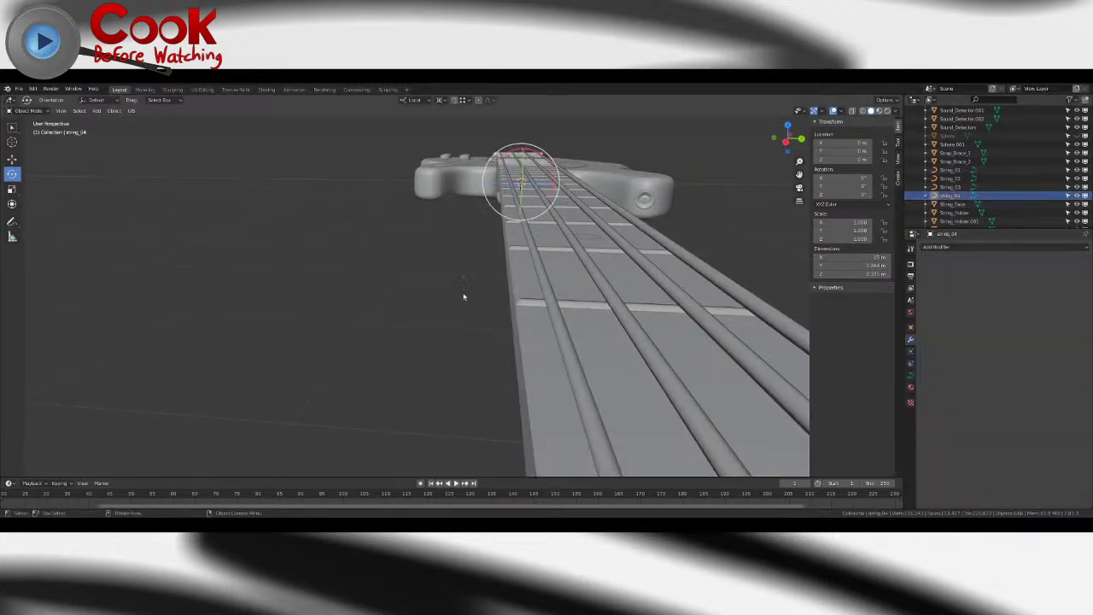
{"action": "left_click", "coordinate": [622, 319]}
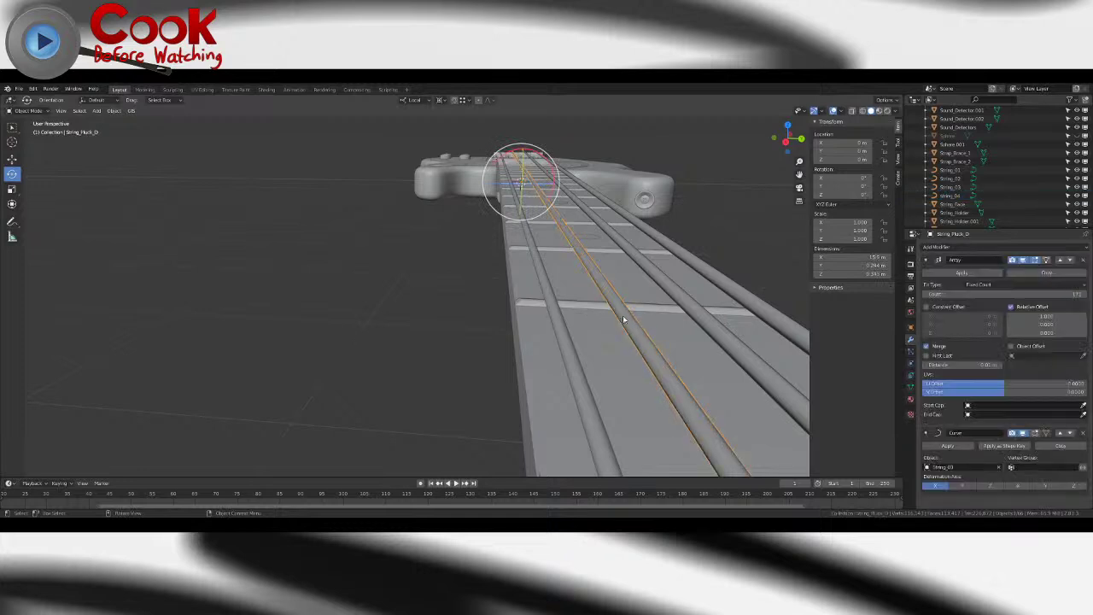
{"action": "left_click", "coordinate": [910, 328]}
{"action": "middle_click_drag", "start_coordinate": [694, 323], "coordinate": [719, 321]}
{"action": "left_click", "coordinate": [703, 327]}
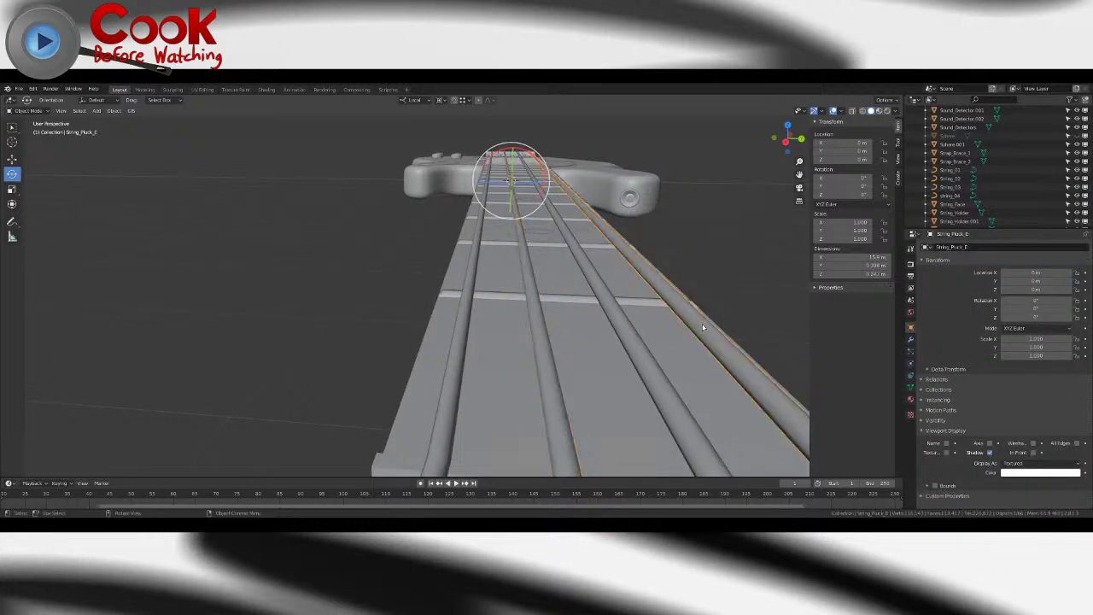
{"action": "left_click", "coordinate": [629, 357]}
{"action": "left_click", "coordinate": [549, 373]}
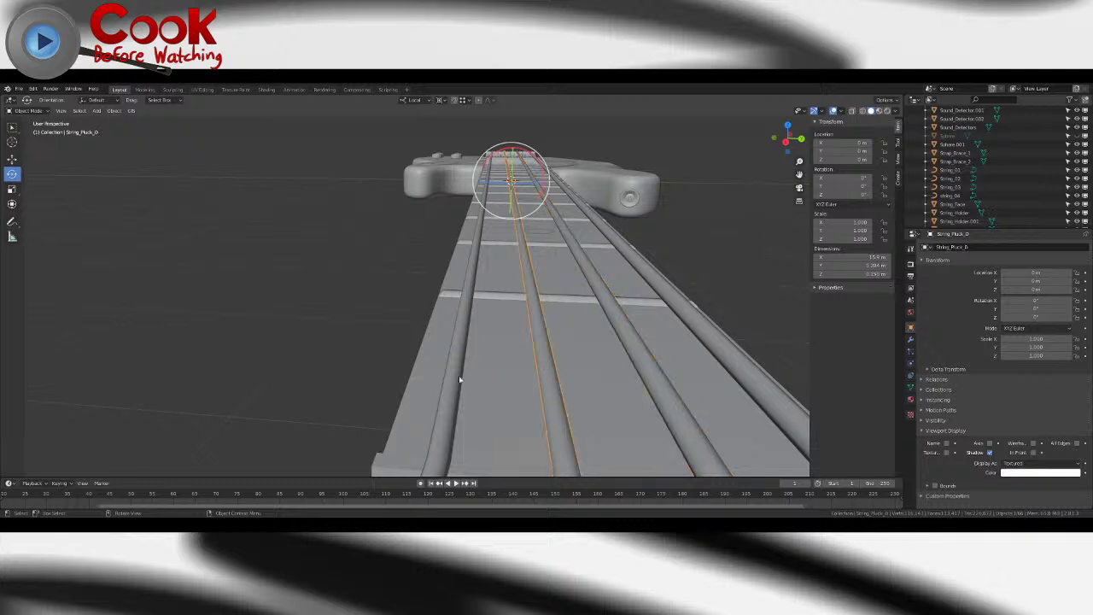
{"action": "left_click", "coordinate": [448, 386]}
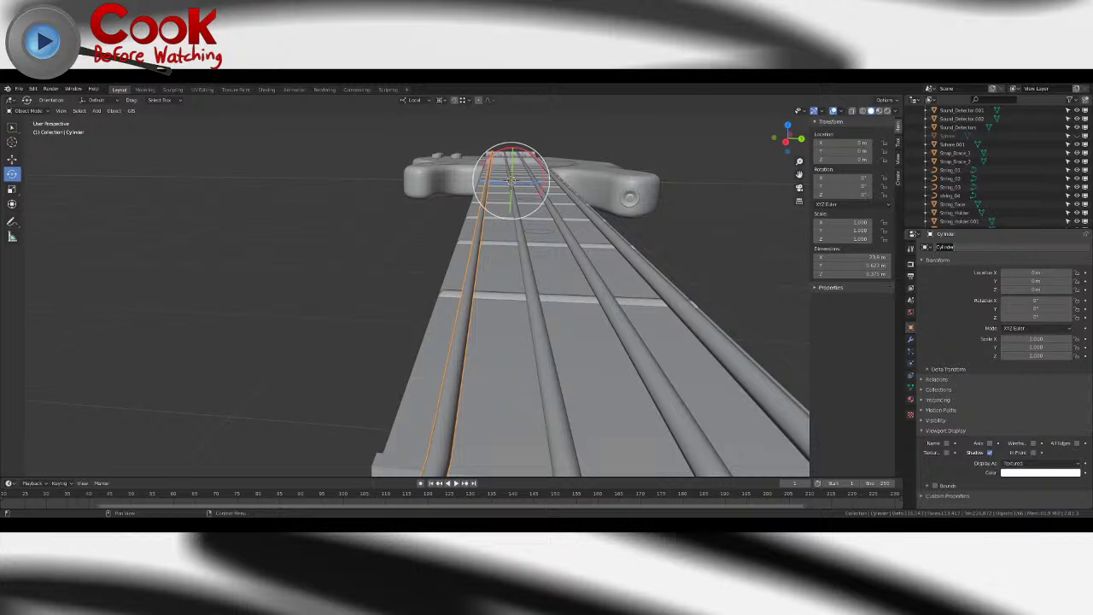
{"action": "left_click", "coordinate": [545, 347]}
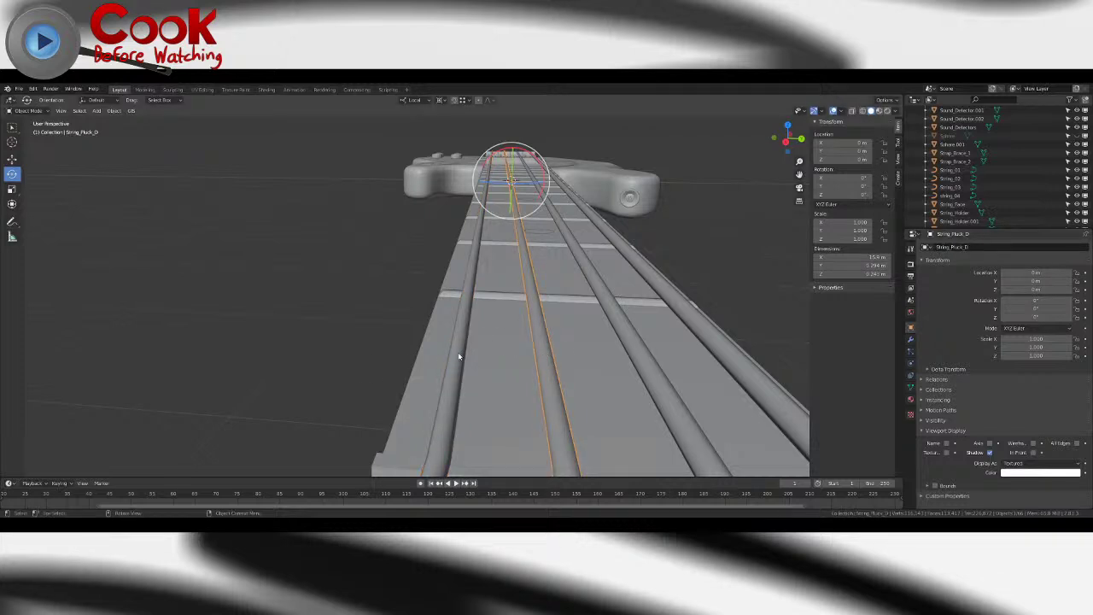
{"action": "left_click", "coordinate": [459, 357]}
{"action": "left_click", "coordinate": [546, 359]}
{"action": "left_click", "coordinate": [634, 355]}
- Select the new fourth string and rename it String_Pluck_G
{"action": "left_click", "coordinate": [462, 384]}
{"action": "left_click", "coordinate": [968, 246]}
{"action": "type", "text": "String_Pluck_G"}
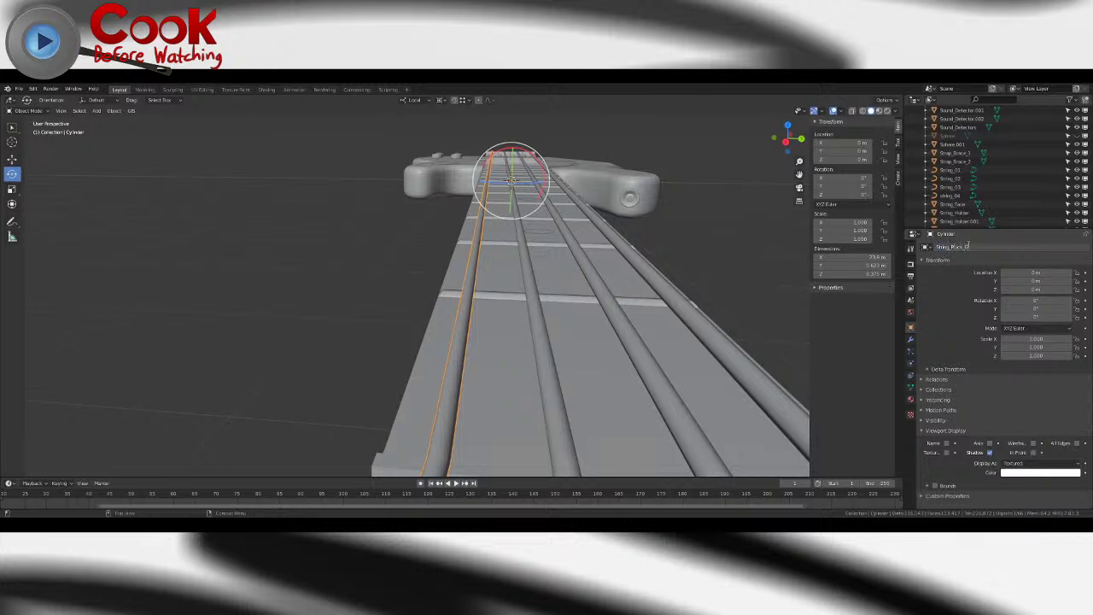
{"action": "key", "text": "Return"}
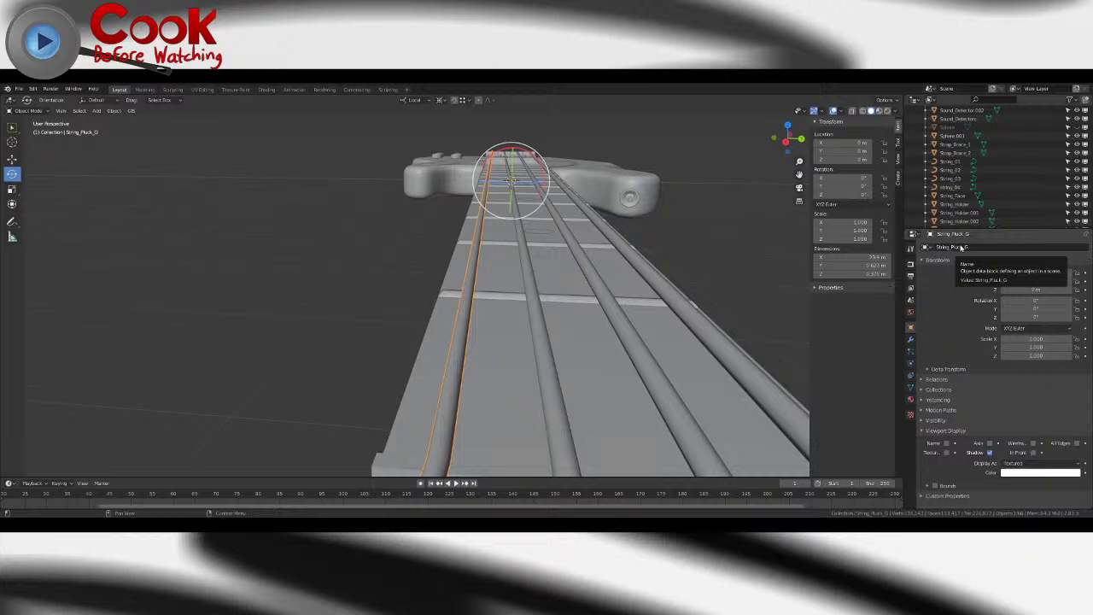
- Select the string_04 path and enter Edit Mode on its control points
{"action": "left_click", "coordinate": [467, 299]}
{"action": "scroll", "coordinate": [466, 297], "scroll_direction": "down", "scroll_amount": 5}
{"action": "middle_click_drag", "start_coordinate": [466, 296], "coordinate": [256, 266]}
{"action": "scroll", "coordinate": [455, 307], "scroll_direction": "up", "scroll_amount": 4}
{"action": "scroll", "coordinate": [374, 262], "scroll_direction": "down", "scroll_amount": 7}
{"action": "middle_click_drag", "start_coordinate": [380, 301], "coordinate": [452, 286], "text": "shift"}
{"action": "scroll", "coordinate": [436, 321], "scroll_direction": "up", "scroll_amount": 3}
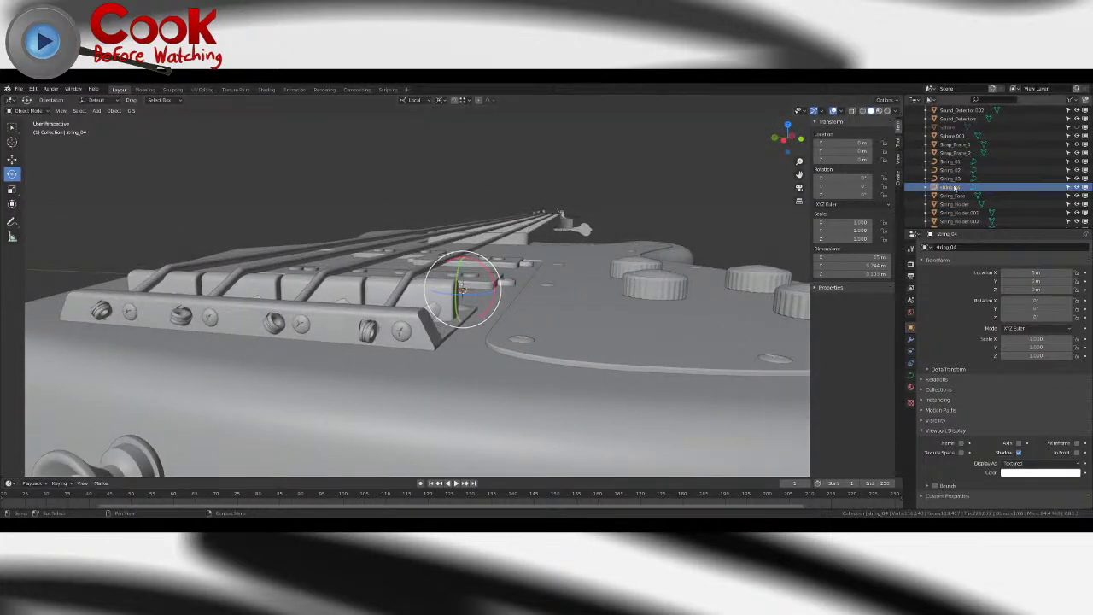
{"action": "key", "text": "Tab"}
- Set the pivot point to Median Point and adjust the selected string_04 control point at the neck
{"action": "scroll", "coordinate": [616, 244], "scroll_direction": "down", "scroll_amount": 9}
{"action": "middle_click_drag", "start_coordinate": [616, 244], "coordinate": [466, 281]}
{"action": "scroll", "coordinate": [495, 281], "scroll_direction": "up", "scroll_amount": 5}
{"action": "scroll", "coordinate": [351, 246], "scroll_direction": "up", "scroll_amount": 4}
{"action": "middle_click_drag", "start_coordinate": [351, 247], "coordinate": [218, 206]}
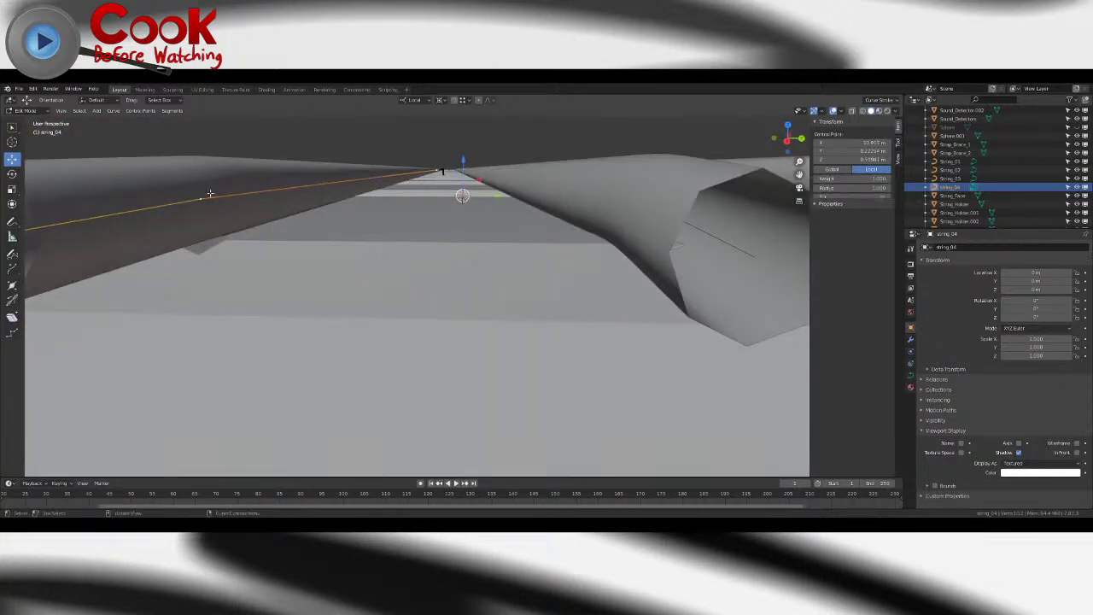
{"action": "left_click", "coordinate": [440, 100]}
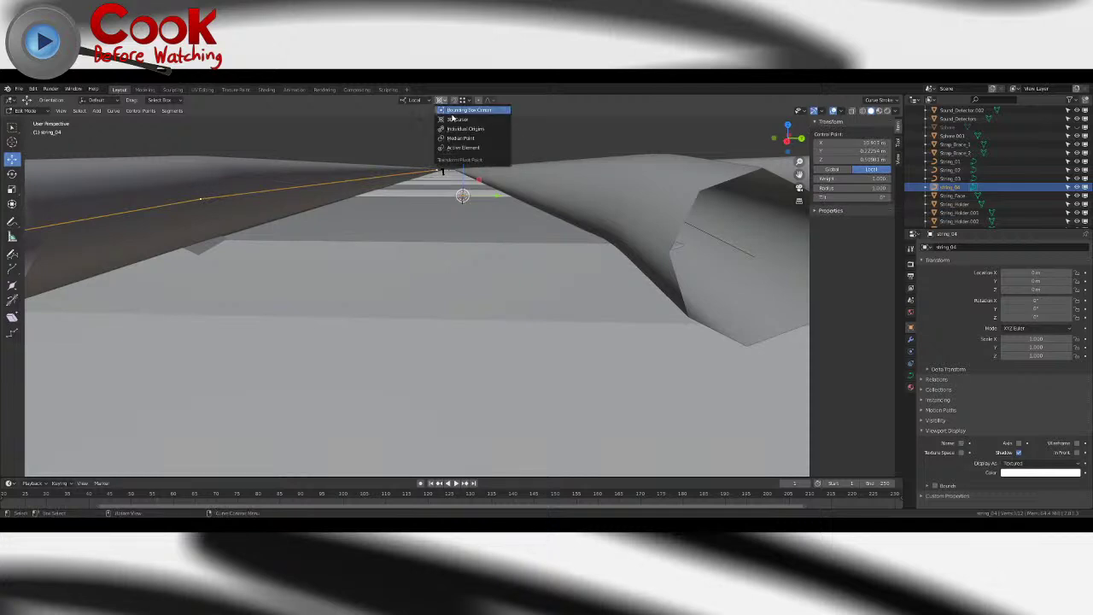
{"action": "left_click", "coordinate": [466, 140]}
{"action": "middle_click_drag", "start_coordinate": [284, 231], "coordinate": [425, 129]}
{"action": "left_click_drag", "start_coordinate": [435, 146], "coordinate": [443, 156]}
- Adjust the string_04 control point above the bridge saddle so that the string sits in its groove
{"action": "scroll", "coordinate": [423, 265], "scroll_direction": "down", "scroll_amount": 10}
{"action": "middle_click_drag", "start_coordinate": [418, 283], "coordinate": [453, 325]}
{"action": "scroll", "coordinate": [265, 316], "scroll_direction": "up", "scroll_amount": 3}
{"action": "scroll", "coordinate": [452, 325], "scroll_direction": "up", "scroll_amount": 6}
{"action": "middle_click_drag", "start_coordinate": [451, 419], "coordinate": [449, 329], "text": "shift"}
{"action": "scroll", "coordinate": [451, 323], "scroll_direction": "up", "scroll_amount": 4}
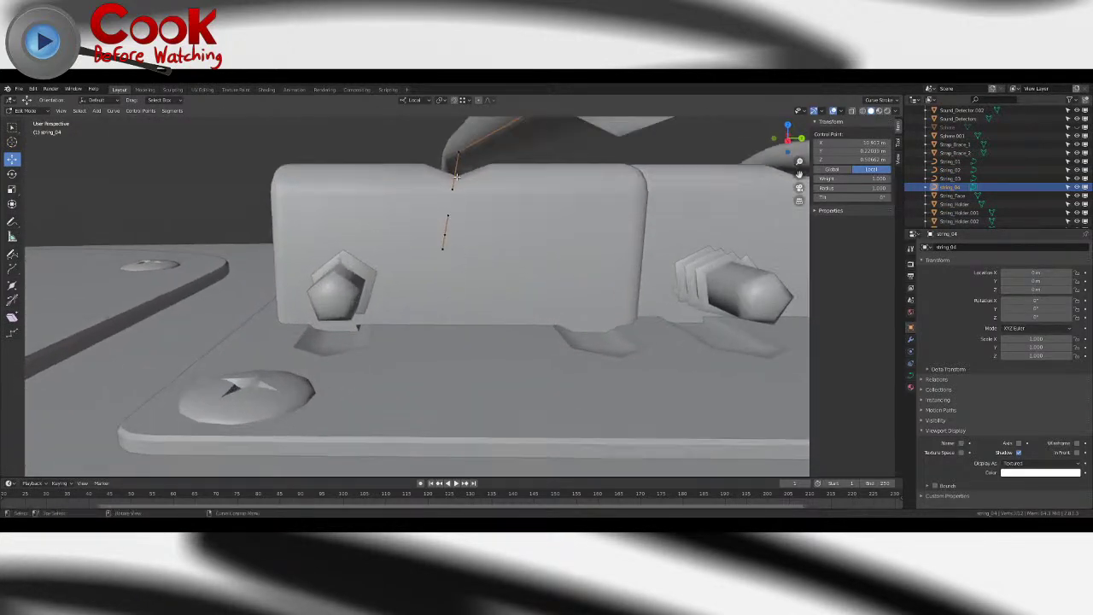
{"action": "left_click_drag", "start_coordinate": [459, 125], "coordinate": [495, 166]}
- Move string_04's end control point at the tailpiece to line the string up with its hole
{"action": "scroll", "coordinate": [495, 168], "scroll_direction": "down", "scroll_amount": 4}
{"action": "middle_click_drag", "start_coordinate": [498, 196], "coordinate": [504, 229]}
{"action": "middle_click_drag", "start_coordinate": [504, 229], "coordinate": [273, 313], "text": "shift"}
{"action": "scroll", "coordinate": [501, 281], "scroll_direction": "up", "scroll_amount": 4}
{"action": "scroll", "coordinate": [555, 290], "scroll_direction": "up", "scroll_amount": 5}
{"action": "key", "text": "g"}
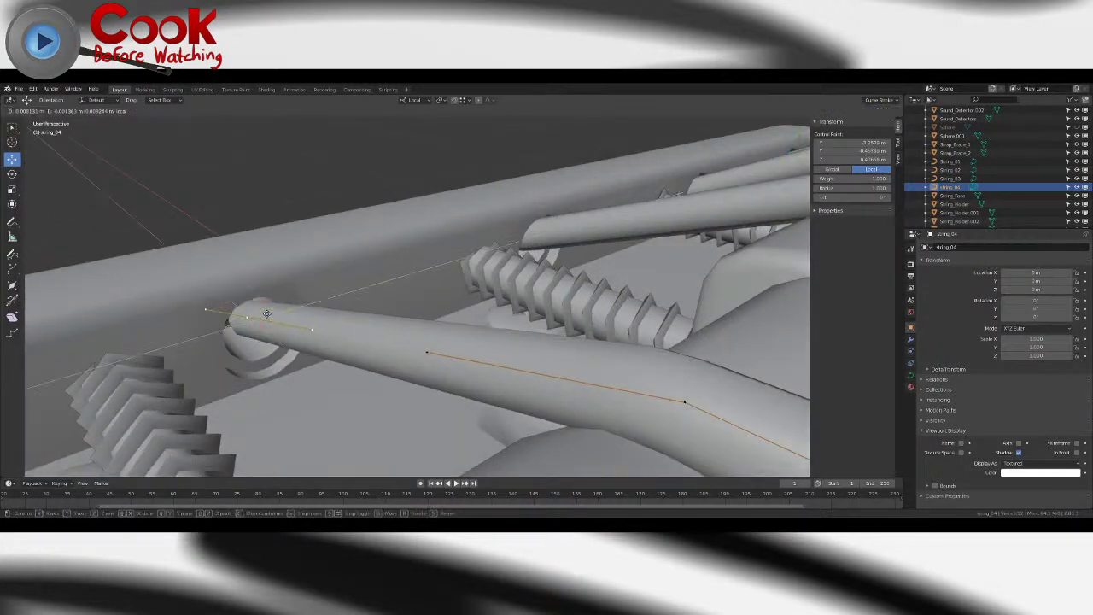
{"action": "left_click", "coordinate": [264, 314]}
- Finish editing the string_04 path and bring the headstock into view to check the string ends
{"action": "scroll", "coordinate": [264, 315], "scroll_direction": "down", "scroll_amount": 12}
{"action": "middle_click_drag", "start_coordinate": [264, 314], "coordinate": [664, 339]}
{"action": "left_click", "coordinate": [678, 253]}
{"action": "middle_click_drag", "start_coordinate": [678, 254], "coordinate": [641, 213]}
{"action": "key", "text": "Tab"}
{"action": "middle_click_drag", "start_coordinate": [599, 163], "coordinate": [571, 402], "text": "shift"}
{"action": "middle_click_drag", "start_coordinate": [548, 270], "coordinate": [549, 305]}
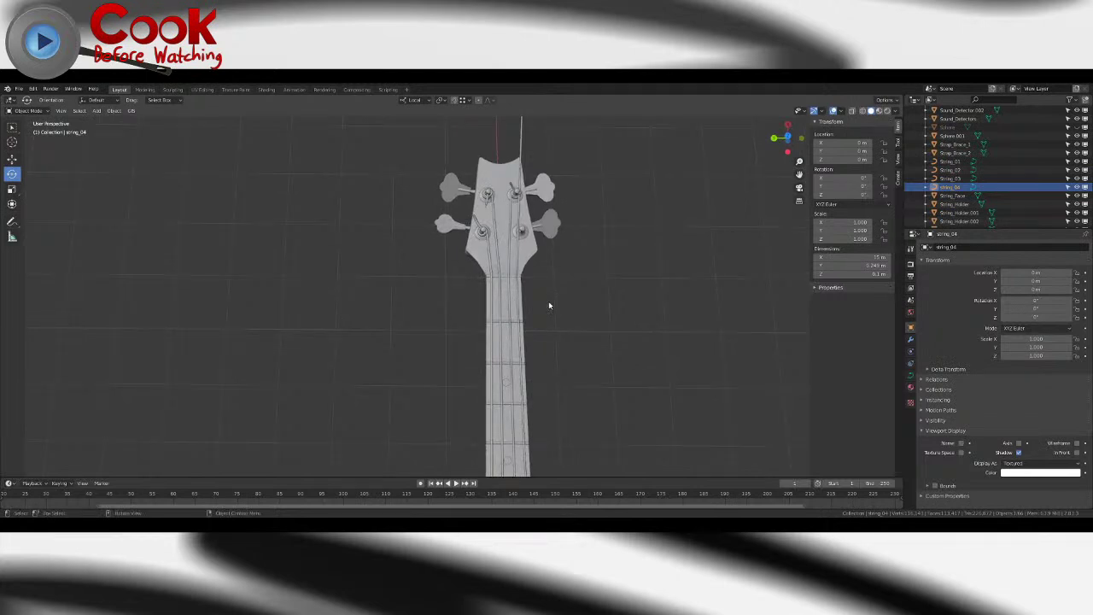
- Select string_04 and open its path for editing at the bare tuning peg on the headstock
{"action": "middle_click_drag", "start_coordinate": [562, 318], "coordinate": [313, 311]}
{"action": "left_click", "coordinate": [542, 299]}
{"action": "middle_click_drag", "start_coordinate": [542, 299], "coordinate": [410, 355]}
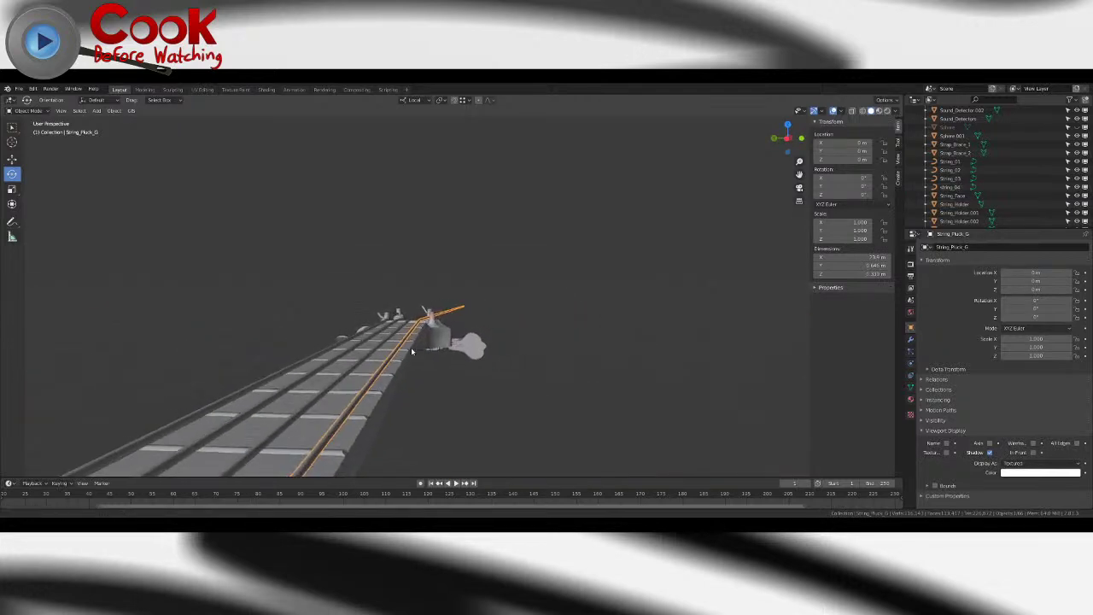
{"action": "scroll", "coordinate": [431, 316], "scroll_direction": "up", "scroll_amount": 4}
{"action": "middle_click_drag", "start_coordinate": [441, 300], "coordinate": [466, 280]}
{"action": "scroll", "coordinate": [447, 293], "scroll_direction": "up", "scroll_amount": 2}
{"action": "scroll", "coordinate": [487, 303], "scroll_direction": "up", "scroll_amount": 2}
{"action": "middle_click_drag", "start_coordinate": [508, 319], "coordinate": [467, 298]}
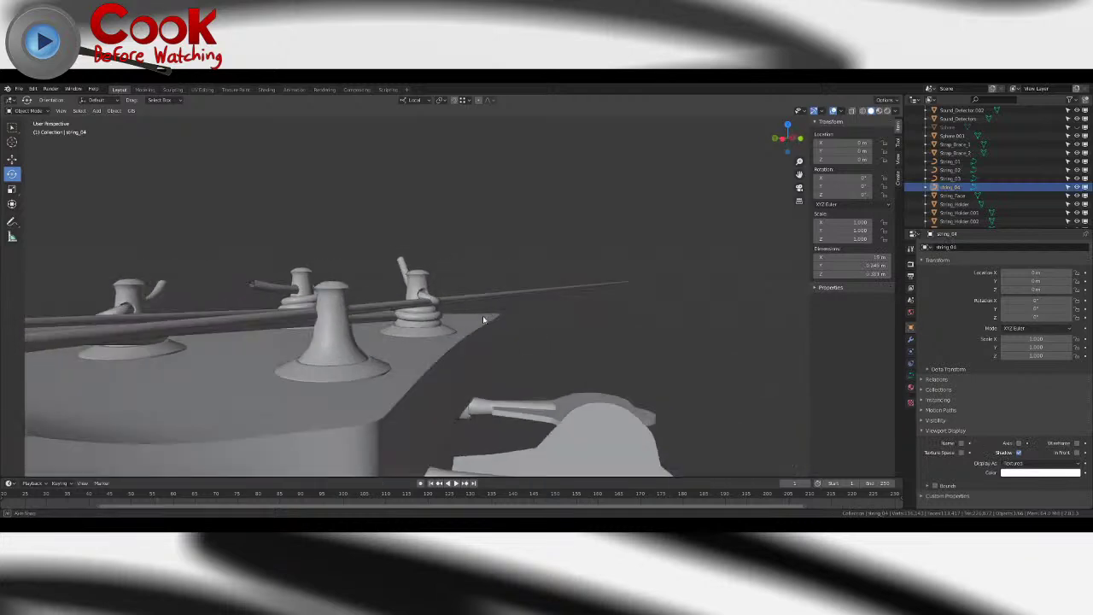
{"action": "middle_click_drag", "start_coordinate": [483, 316], "coordinate": [441, 342]}
{"action": "key", "text": "Tab"}
- Move the string_04 control point at the bare tuning peg along local Y so that the string runs beside the peg
{"action": "left_click", "coordinate": [397, 310]}
{"action": "middle_click_drag", "start_coordinate": [397, 310], "coordinate": [531, 393]}
{"action": "scroll", "coordinate": [453, 289], "scroll_direction": "up", "scroll_amount": 4}
{"action": "key", "text": "g"}
{"action": "key", "text": "y"}
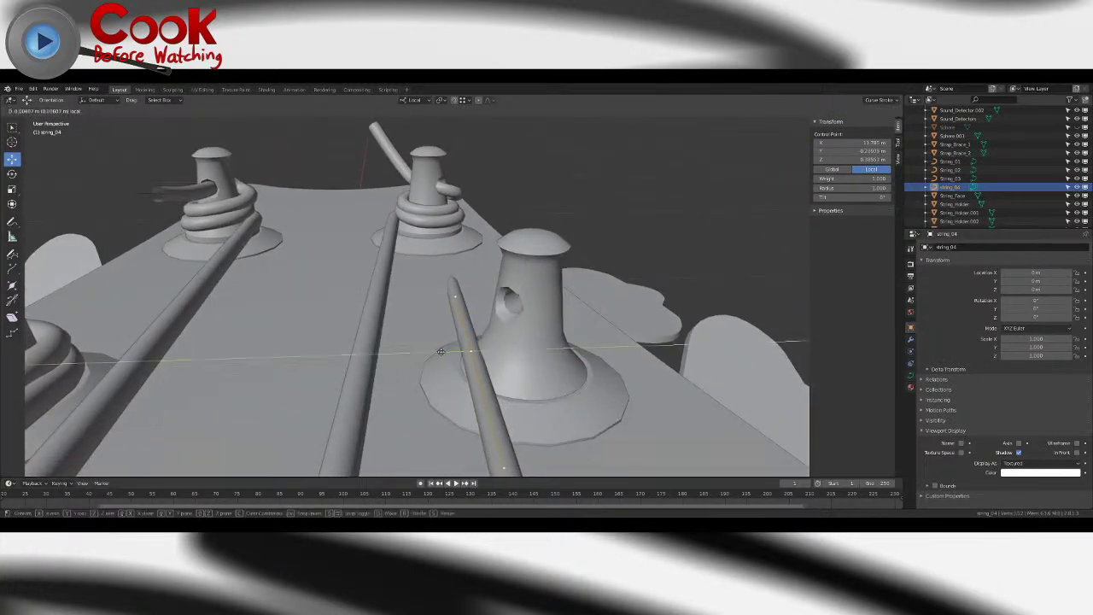
- Adjust the curve handles between the nut and the tuning peg vertically to shape string_04's slope down to the peg
{"action": "middle_click_drag", "start_coordinate": [461, 352], "coordinate": [317, 227]}
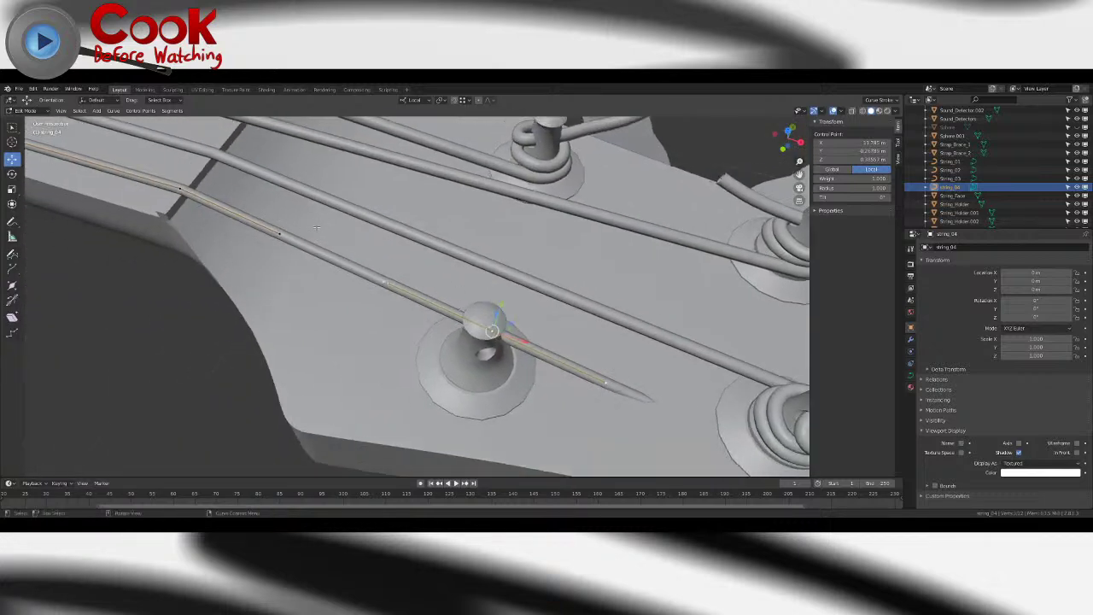
{"action": "middle_click_drag", "start_coordinate": [522, 350], "coordinate": [551, 295]}
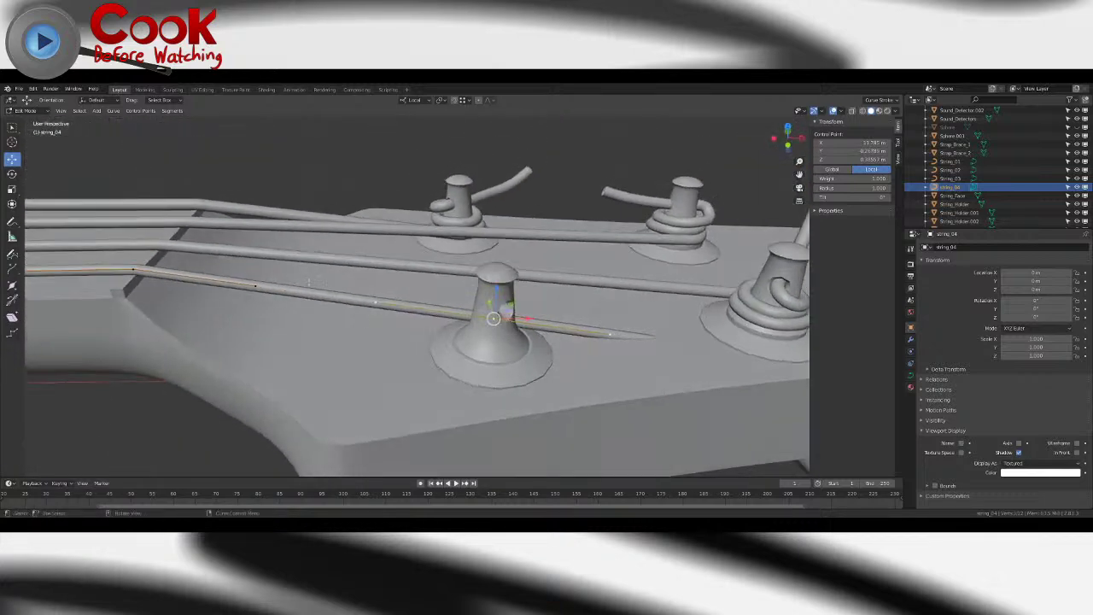
{"action": "left_click_drag", "start_coordinate": [253, 259], "coordinate": [254, 262]}
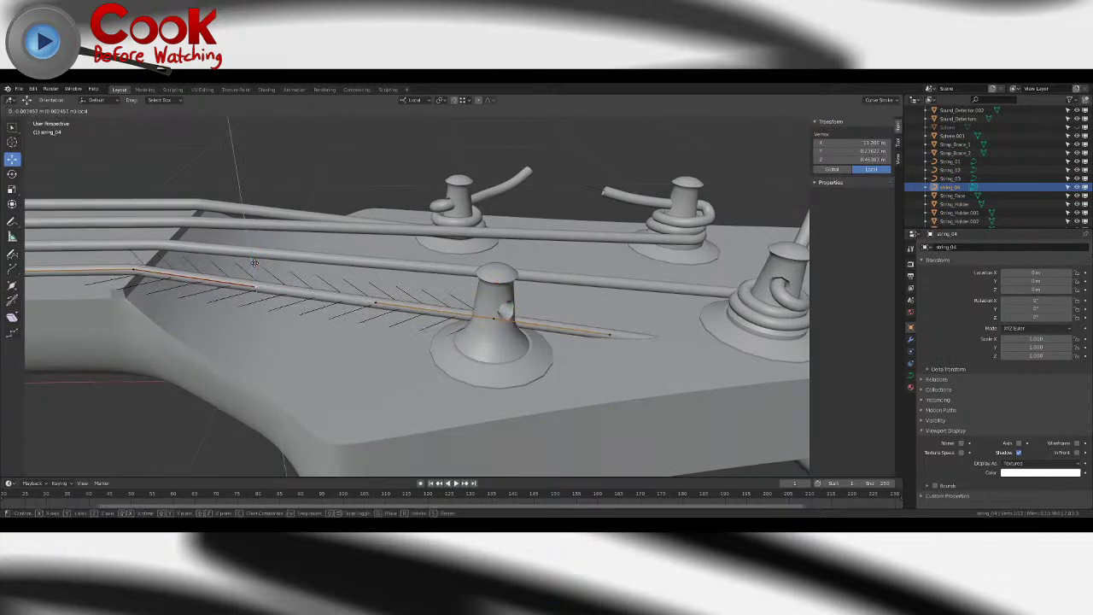
{"action": "middle_click_drag", "start_coordinate": [492, 317], "coordinate": [493, 424]}
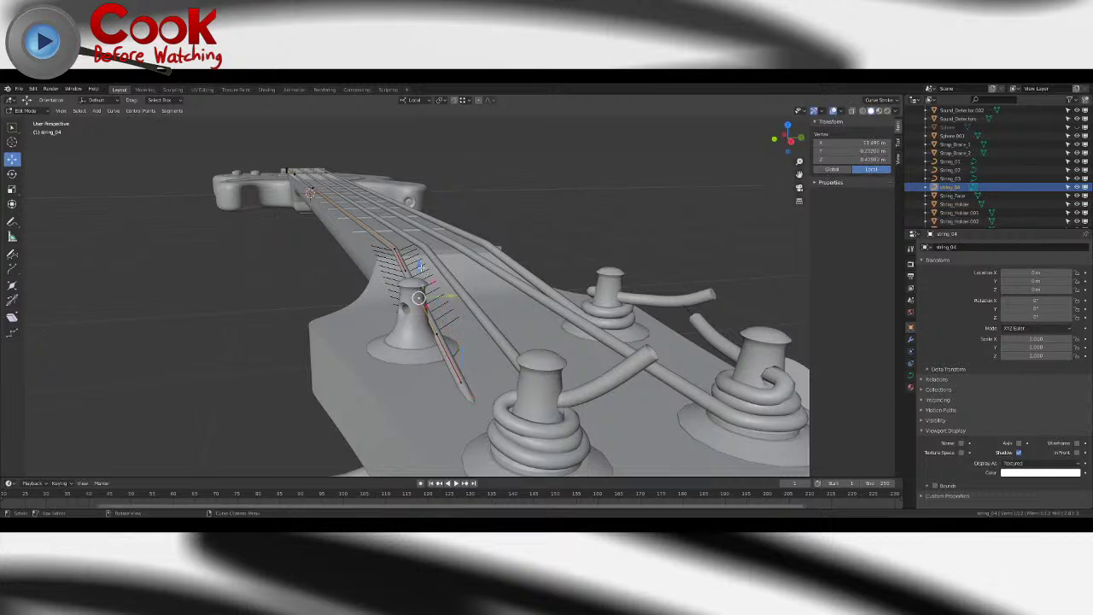
{"action": "left_click_drag", "start_coordinate": [420, 266], "coordinate": [421, 267]}
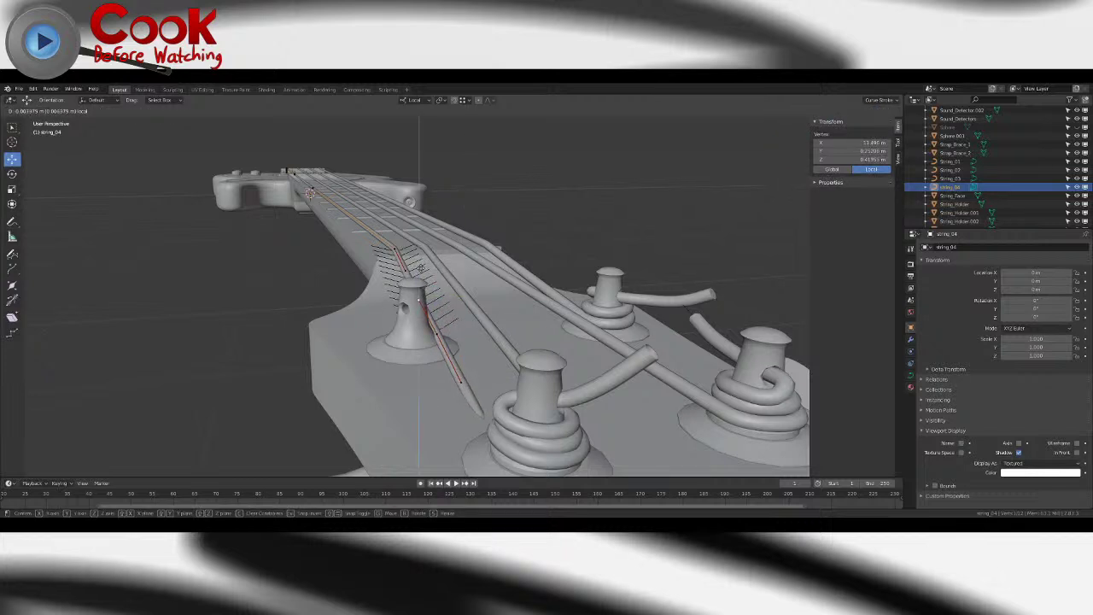
- Extend string_04 to the outer side of the tuning peg and scale and rotate the handles into a level half loop around its base
{"action": "middle_click_drag", "start_coordinate": [451, 338], "coordinate": [434, 358]}
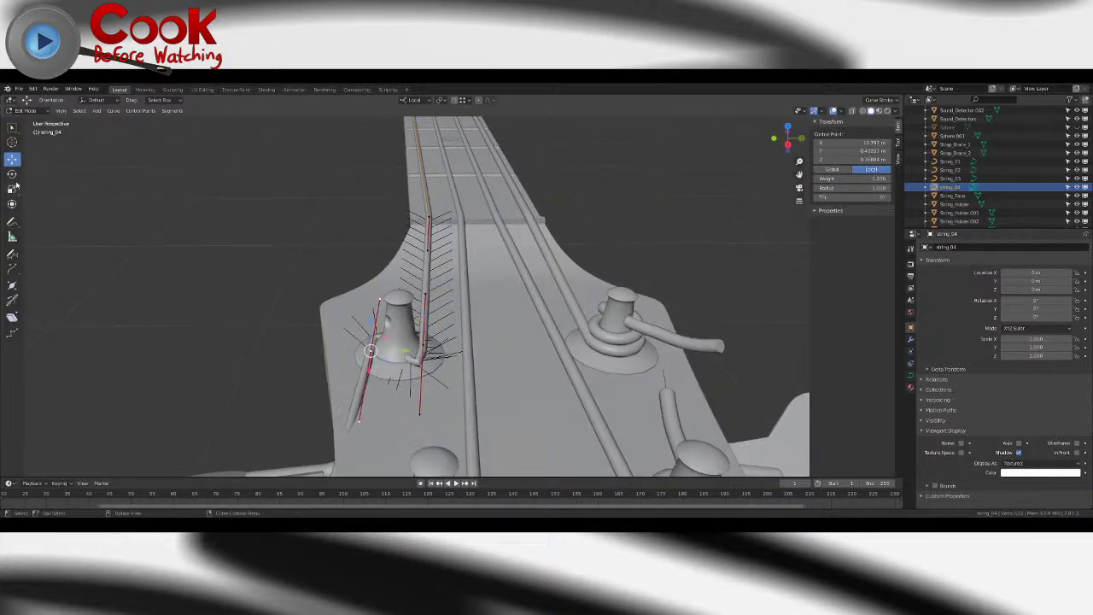
{"action": "middle_click_drag", "start_coordinate": [280, 335], "coordinate": [297, 356]}
{"action": "left_click_drag", "start_coordinate": [390, 376], "coordinate": [364, 343]}
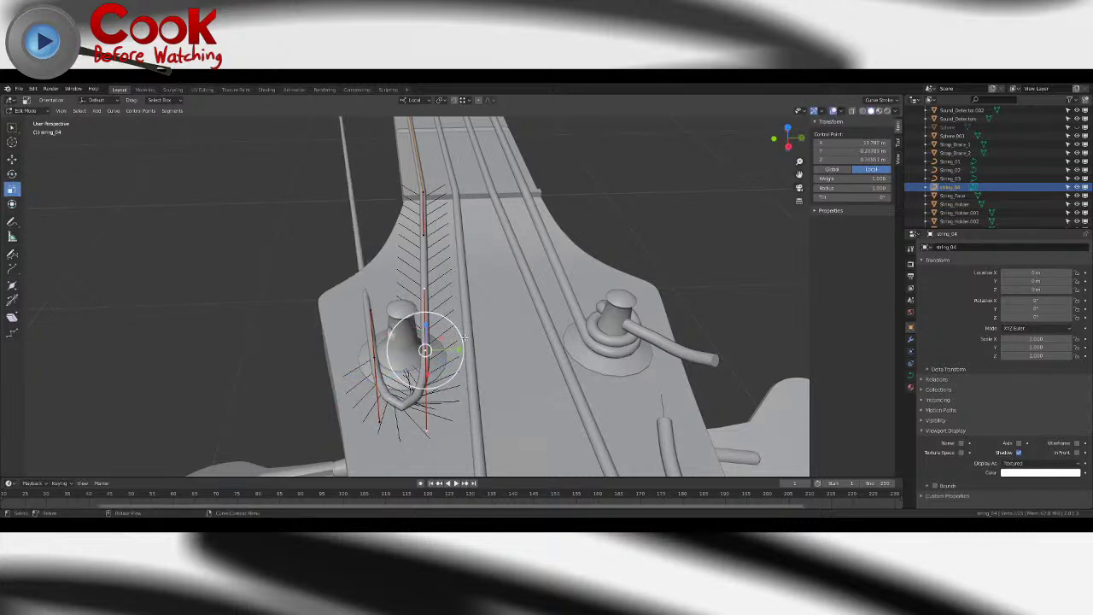
{"action": "key", "text": "s"}
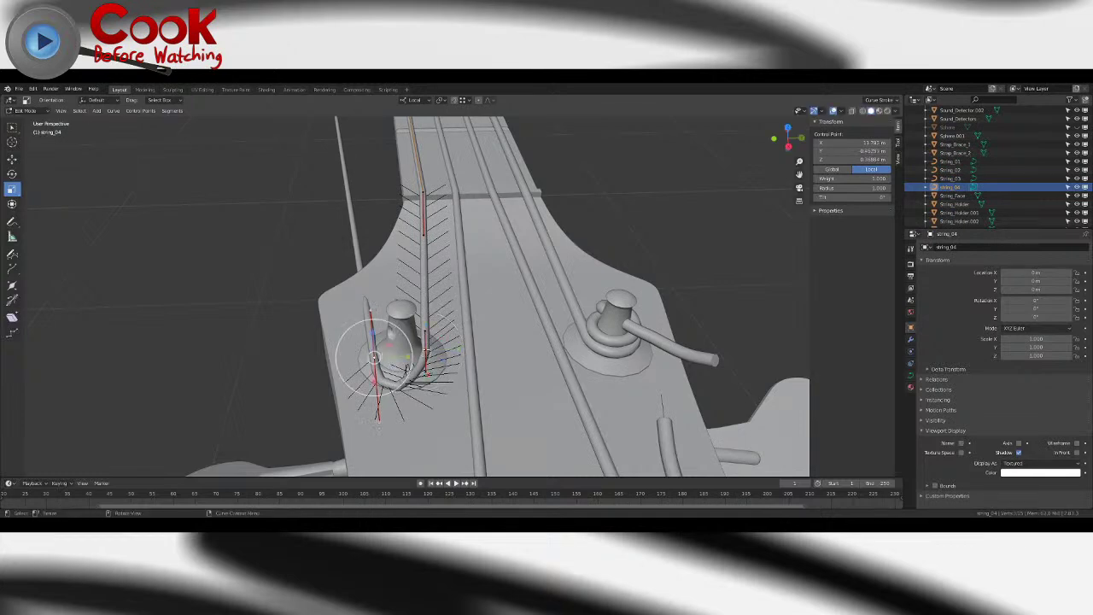
{"action": "key", "text": "s"}
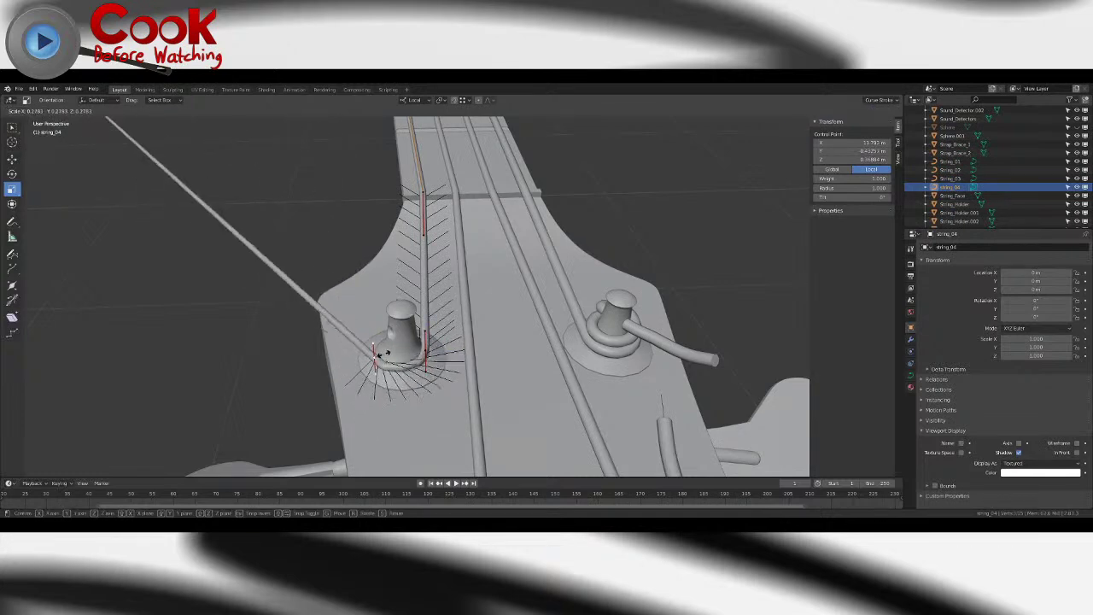
{"action": "left_click", "coordinate": [386, 353]}
{"action": "middle_click_drag", "start_coordinate": [384, 350], "coordinate": [491, 346]}
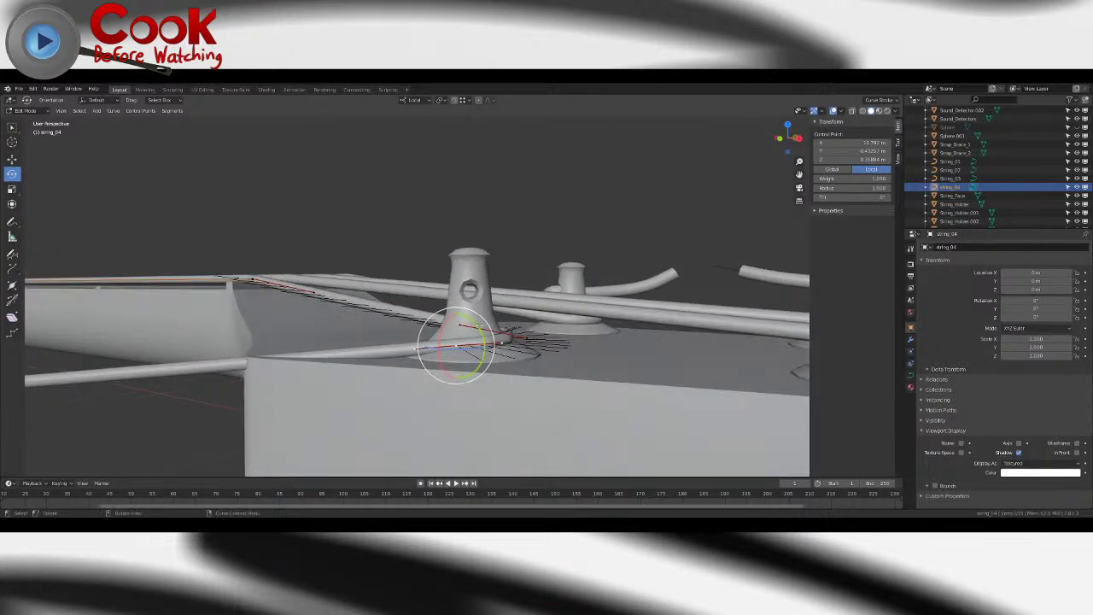
{"action": "left_click_drag", "start_coordinate": [484, 318], "coordinate": [491, 322]}
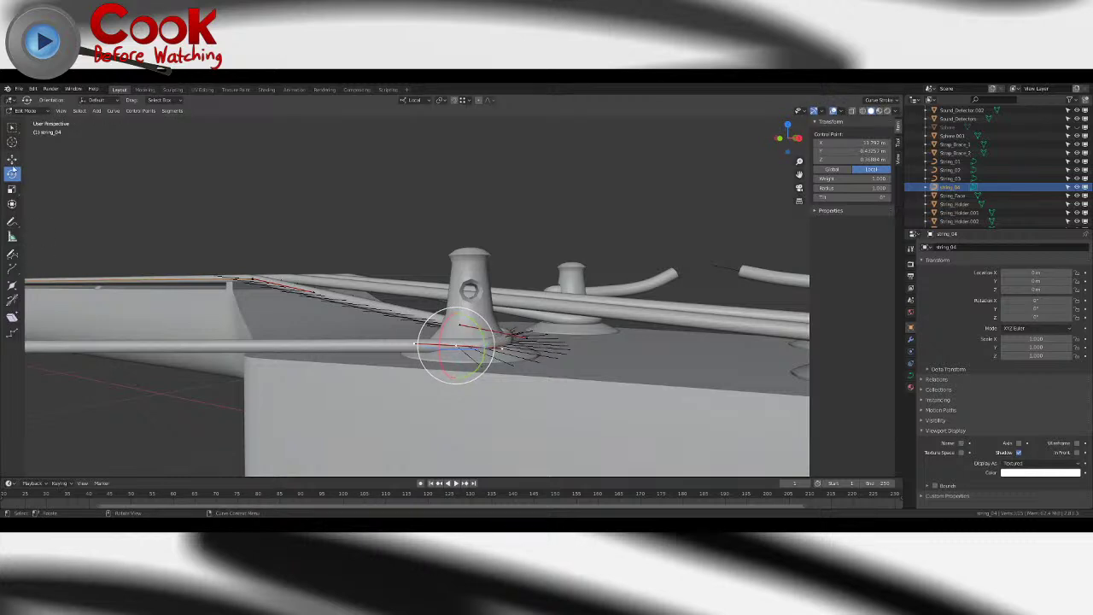
- Extend string_04 with a control point on the nut side of the tuning peg and rotate it to follow the loop
{"action": "middle_click_drag", "start_coordinate": [459, 318], "coordinate": [395, 321]}
{"action": "scroll", "coordinate": [395, 321], "scroll_direction": "up", "scroll_amount": 3}
{"action": "left_click_drag", "start_coordinate": [515, 284], "coordinate": [441, 297]}
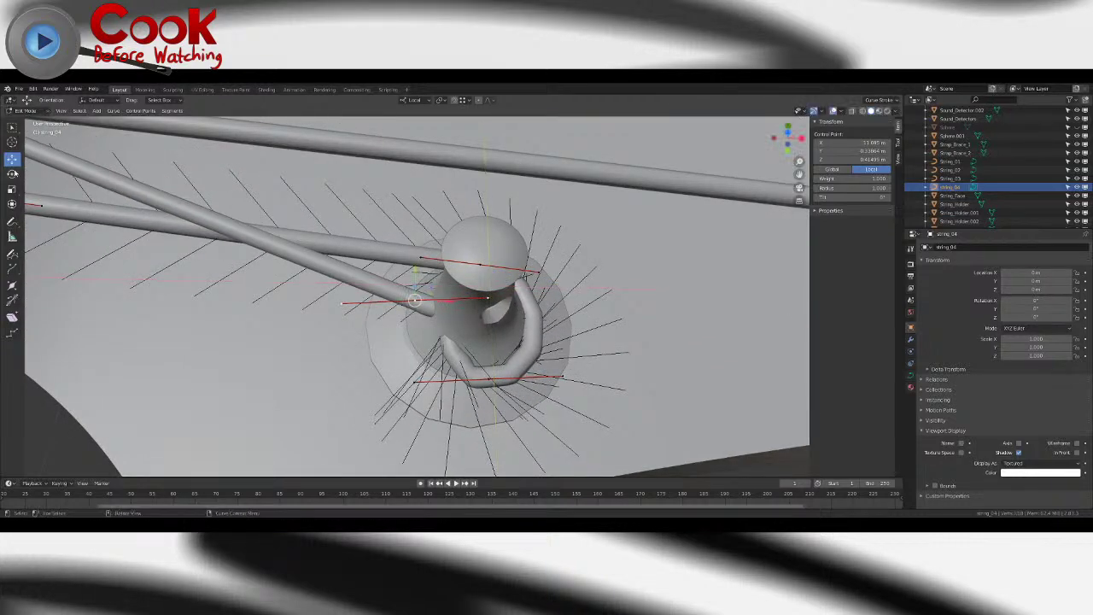
{"action": "middle_click_drag", "start_coordinate": [414, 303], "coordinate": [395, 247]}
{"action": "scroll", "coordinate": [394, 248], "scroll_direction": "up", "scroll_amount": 2}
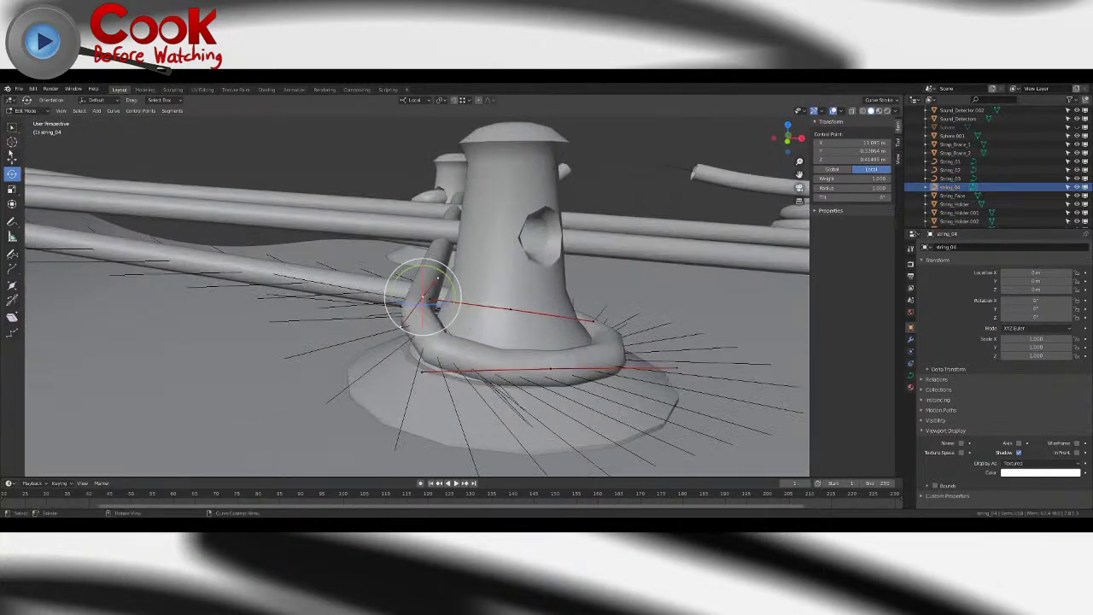
{"action": "middle_click_drag", "start_coordinate": [438, 281], "coordinate": [366, 214]}
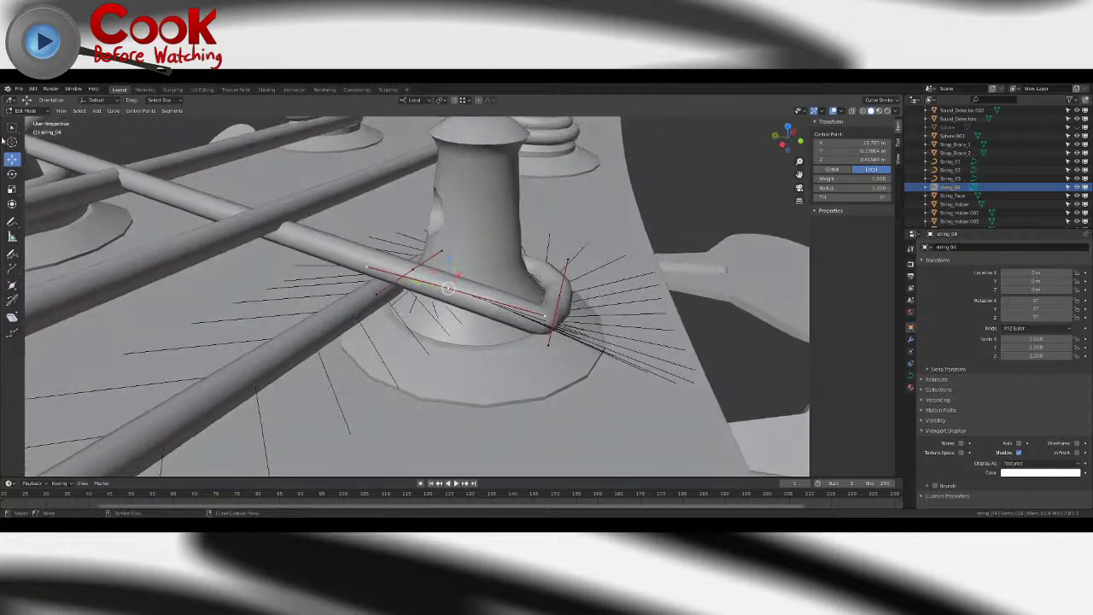
- Scale the handles of the nut-side control point to tighten string_04's bend around the peg
{"action": "left_click", "coordinate": [14, 187]}
{"action": "middle_click_drag", "start_coordinate": [488, 299], "coordinate": [474, 262]}
{"action": "mouse_move", "coordinate": [474, 262]}
{"action": "left_mouse_down"}
{"action": "mouse_move", "coordinate": [451, 268]}
{"action": "mouse_move", "coordinate": [480, 266]}
{"action": "left_mouse_up"}
{"action": "left_click", "coordinate": [552, 303]}
{"action": "middle_click_drag", "start_coordinate": [551, 302], "coordinate": [280, 269]}
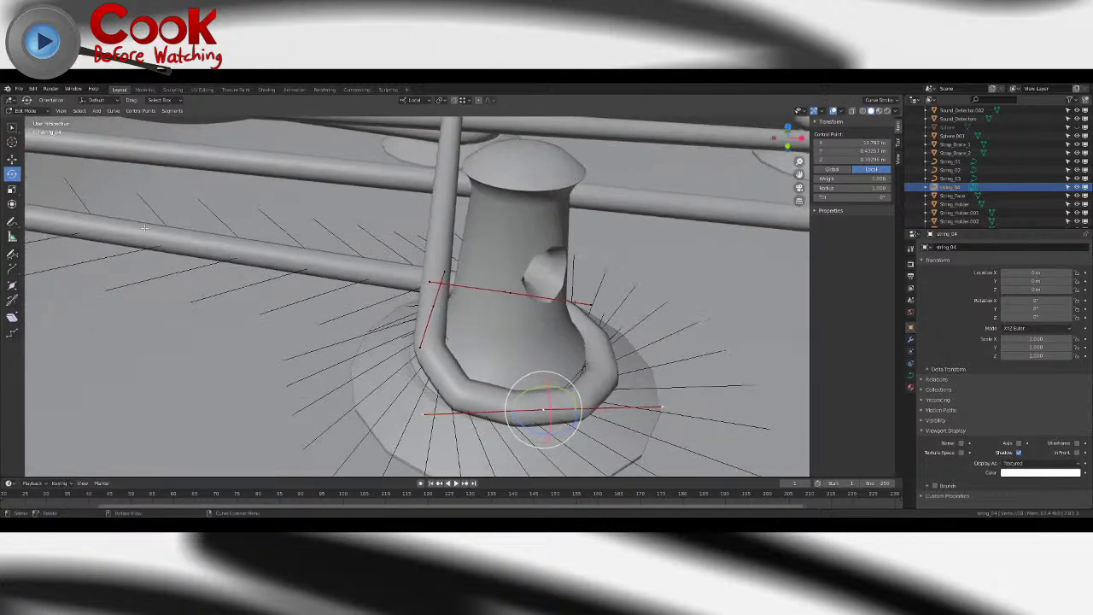
- Rotate the outer loop point and reposition the inner one so that the first winding fits around the peg's base
{"action": "left_click_drag", "start_coordinate": [555, 373], "coordinate": [552, 381]}
{"action": "middle_click_drag", "start_coordinate": [594, 397], "coordinate": [571, 443]}
{"action": "left_click_drag", "start_coordinate": [510, 404], "coordinate": [517, 381]}
{"action": "left_click", "coordinate": [516, 381]}
{"action": "middle_click_drag", "start_coordinate": [516, 381], "coordinate": [385, 348]}
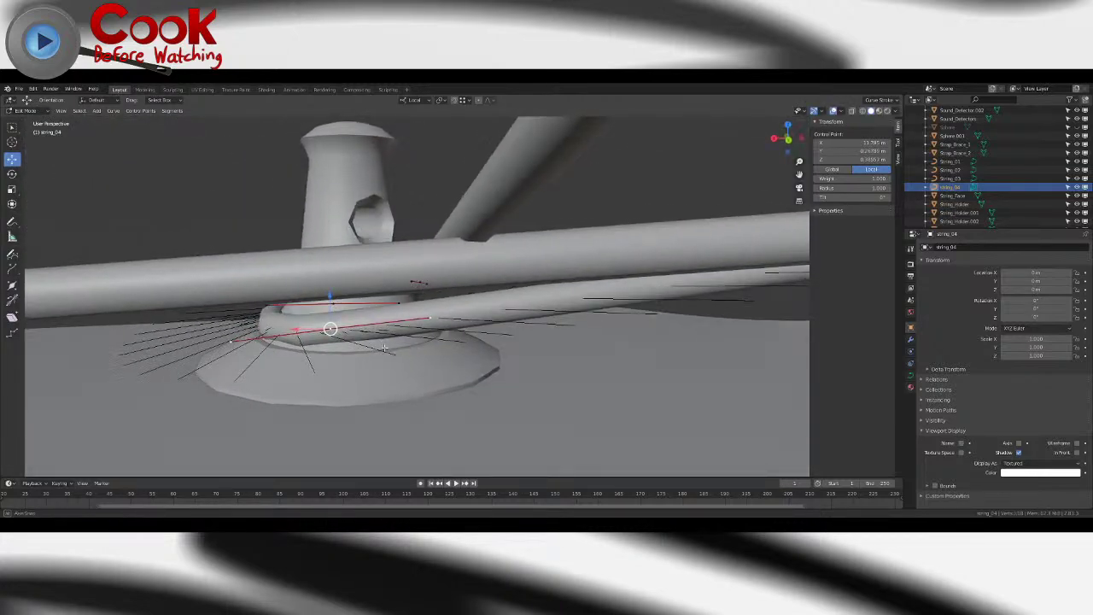
{"action": "middle_click_drag", "start_coordinate": [316, 313], "coordinate": [598, 316]}
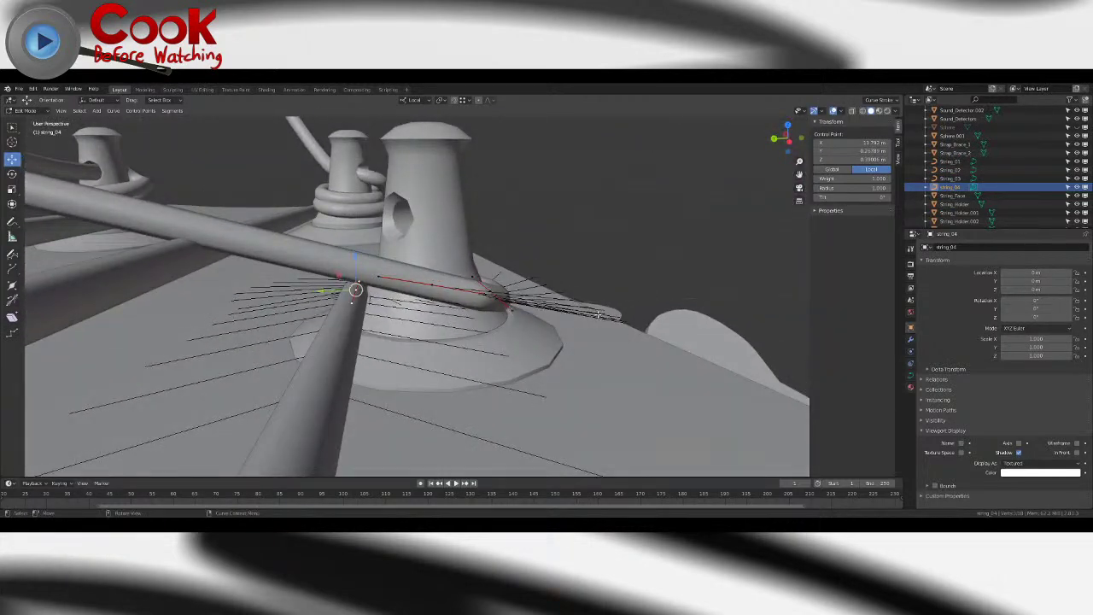
{"action": "middle_click_drag", "start_coordinate": [432, 285], "coordinate": [577, 337]}
{"action": "middle_click_drag", "start_coordinate": [384, 218], "coordinate": [491, 273]}
- Extrude string_04's end to the peg's headstock-tip side for the second winding and rotate the new control point
{"action": "key", "text": "e"}
{"action": "left_click", "coordinate": [376, 291]}
{"action": "left_click", "coordinate": [19, 174]}
{"action": "left_click_drag", "start_coordinate": [396, 262], "coordinate": [357, 214]}
{"action": "middle_click_drag", "start_coordinate": [357, 213], "coordinate": [422, 173]}
- Scale and rotate the second winding's control point on the headstock-tip side so that the string curves around the peg
{"action": "left_click", "coordinate": [10, 191]}
{"action": "middle_click_drag", "start_coordinate": [88, 120], "coordinate": [70, 144]}
{"action": "left_click", "coordinate": [13, 175]}
{"action": "middle_click_drag", "start_coordinate": [405, 261], "coordinate": [382, 290]}
{"action": "left_click_drag", "start_coordinate": [357, 254], "coordinate": [458, 170]}
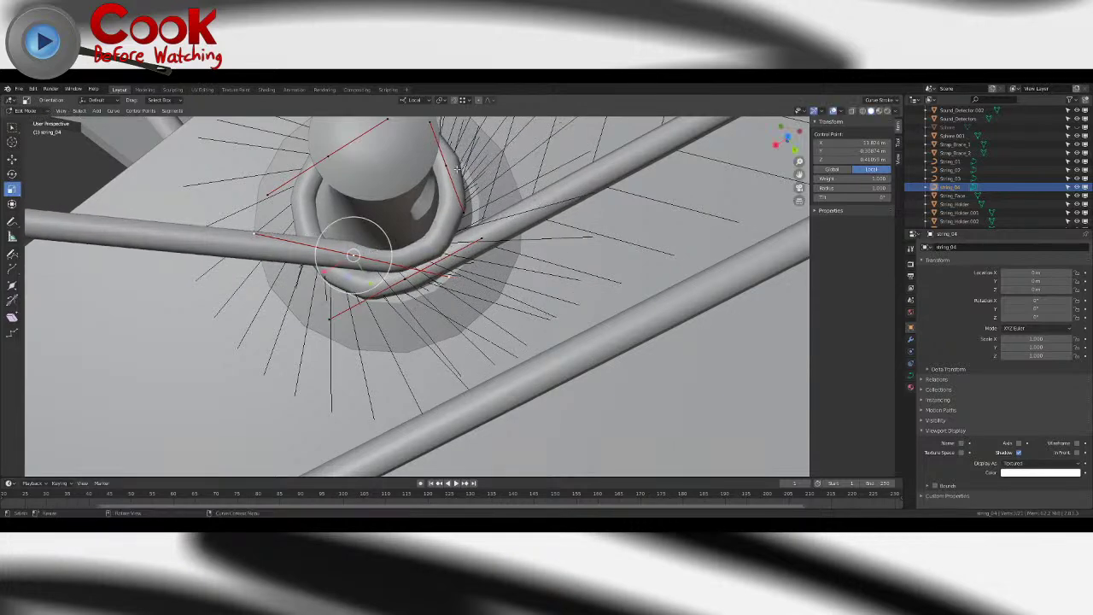
{"action": "middle_click_drag", "start_coordinate": [468, 170], "coordinate": [477, 286]}
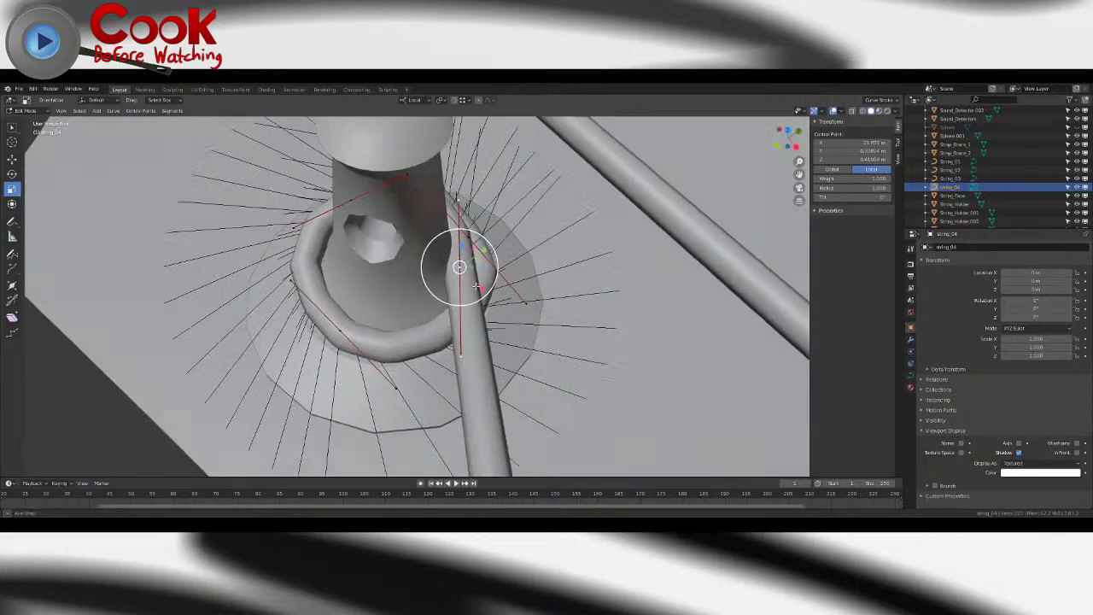
- Extend the second winding to the outer side of the peg, then rotate and shift its new control point
{"action": "left_click", "coordinate": [10, 161]}
{"action": "left_click_drag", "start_coordinate": [481, 267], "coordinate": [380, 279]}
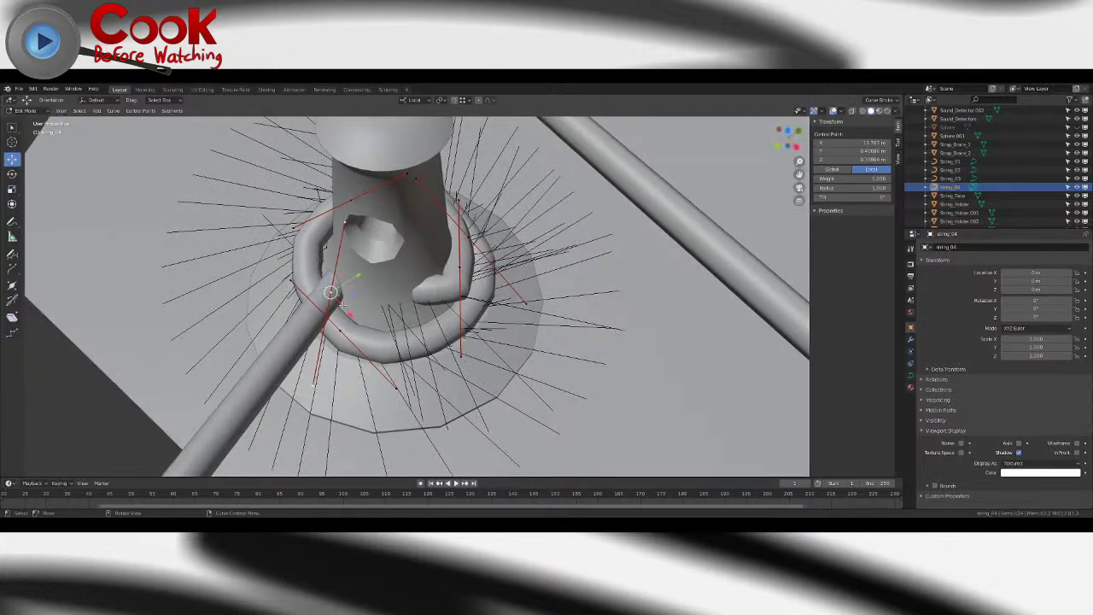
{"action": "middle_click_drag", "start_coordinate": [380, 278], "coordinate": [369, 325]}
{"action": "left_click_drag", "start_coordinate": [368, 324], "coordinate": [3, 183]}
{"action": "key", "text": "shift+space"}
{"action": "key", "text": "r"}
{"action": "key", "text": "g"}
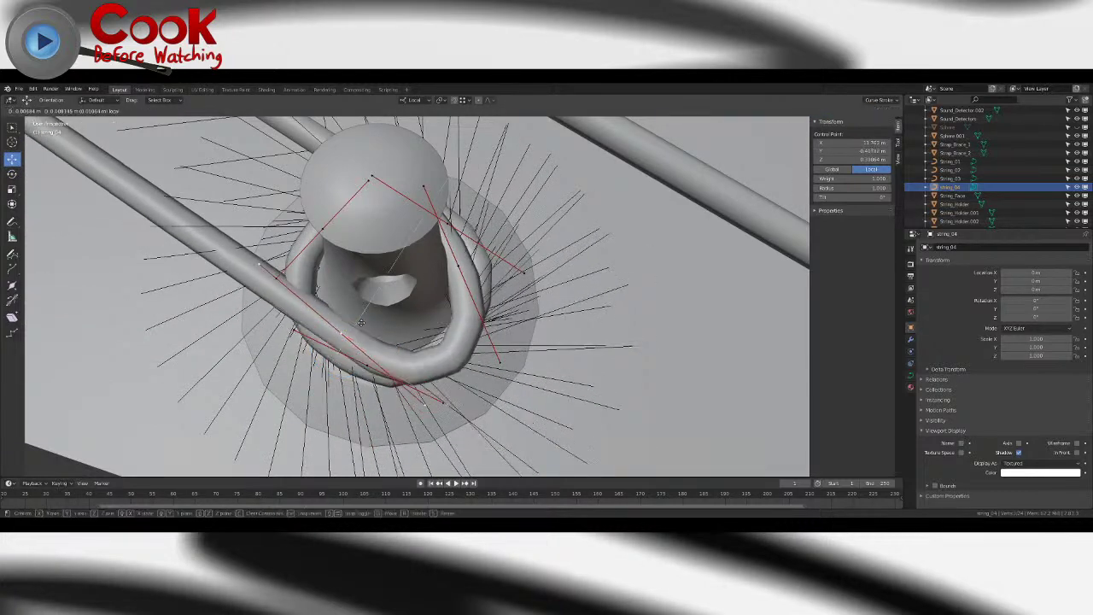
- Scale the handles of the second winding's outer point and raise it so that the string rests above the first winding
{"action": "left_click", "coordinate": [12, 189]}
{"action": "middle_click_drag", "start_coordinate": [341, 355], "coordinate": [388, 312]}
{"action": "mouse_move", "coordinate": [390, 311]}
{"action": "left_mouse_down"}
{"action": "mouse_move", "coordinate": [367, 312]}
{"action": "mouse_move", "coordinate": [398, 314]}
{"action": "left_mouse_up"}
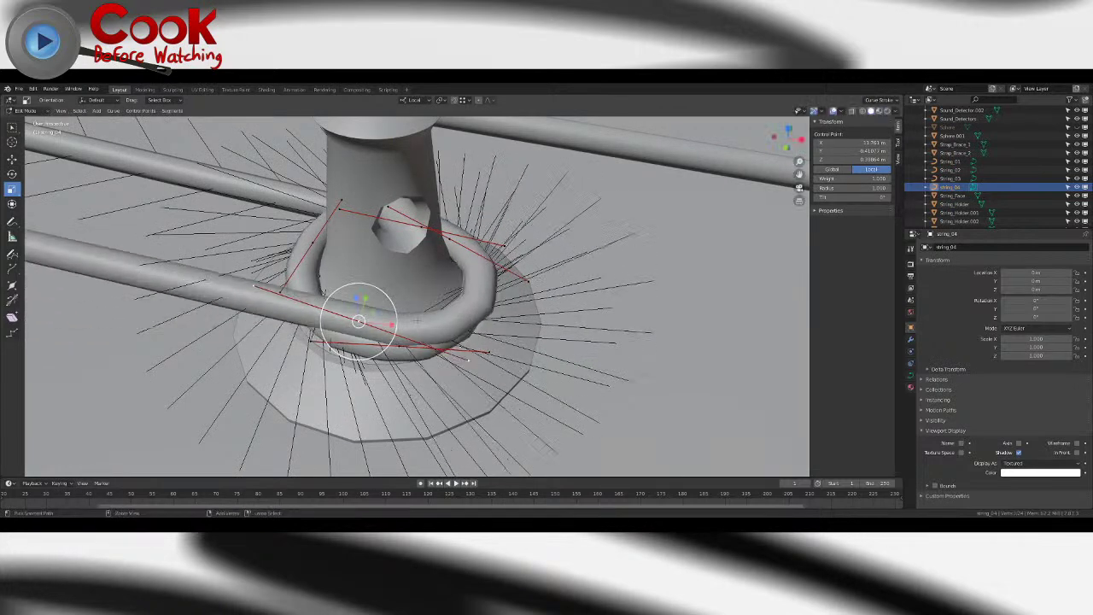
{"action": "middle_click_drag", "start_coordinate": [468, 362], "coordinate": [481, 317]}
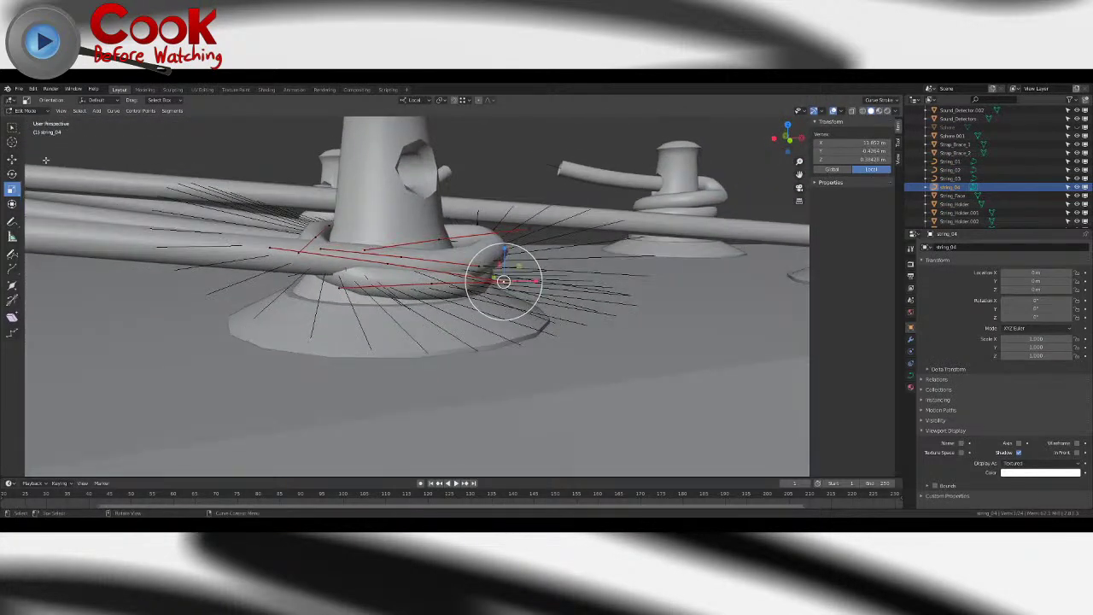
{"action": "middle_click_drag", "start_coordinate": [407, 262], "coordinate": [427, 335]}
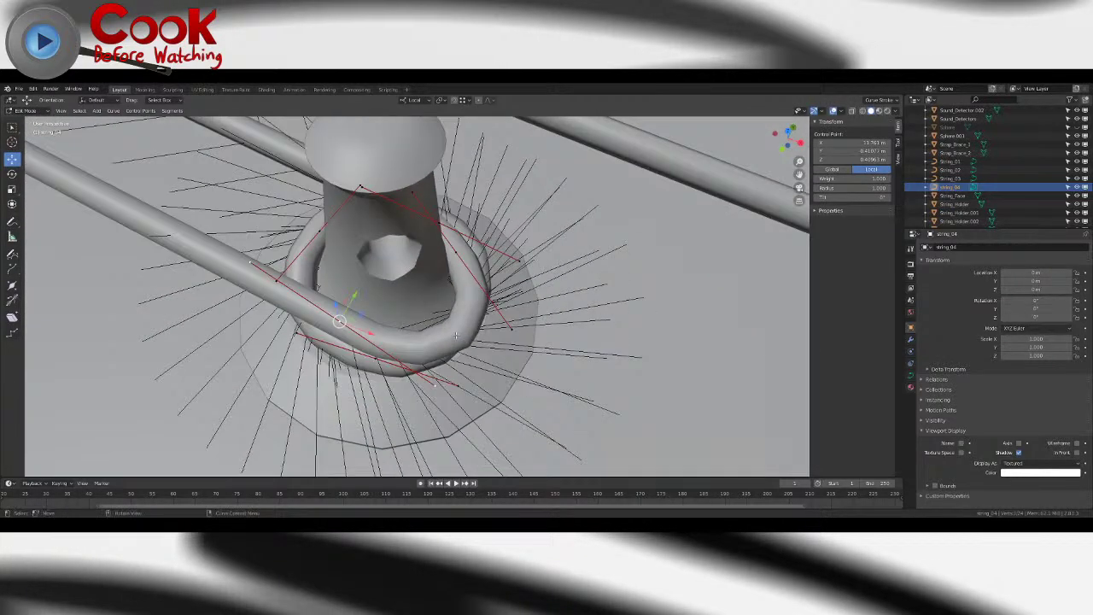
{"action": "scroll", "coordinate": [456, 336], "scroll_direction": "down", "scroll_amount": 3}
{"action": "middle_click_drag", "start_coordinate": [332, 284], "coordinate": [461, 248]}
{"action": "scroll", "coordinate": [461, 248], "scroll_direction": "up", "scroll_amount": 3}
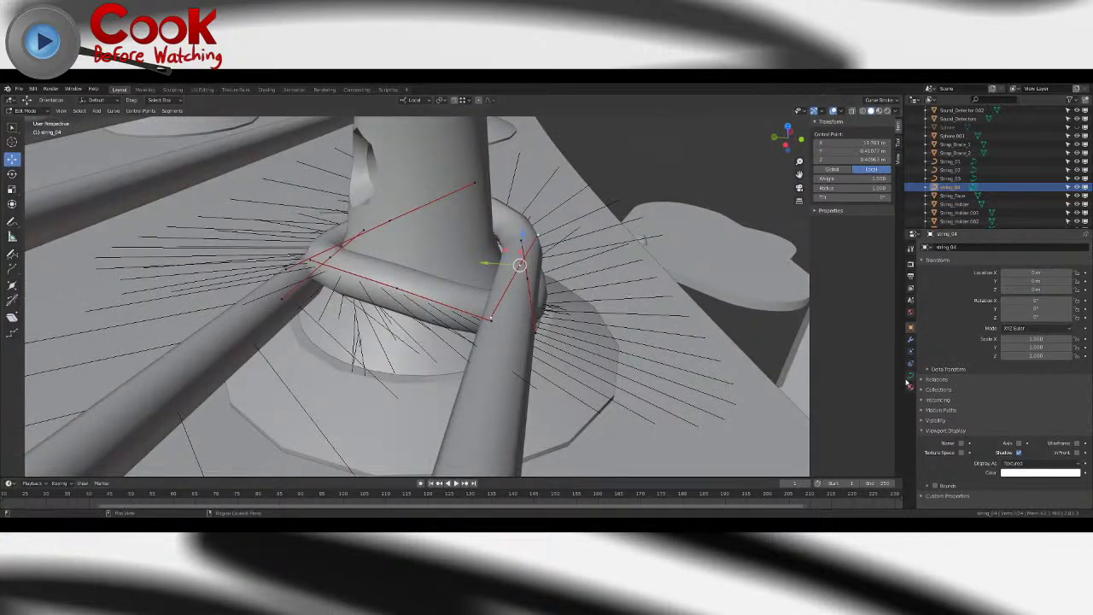
- Check the active spline settings in string_04's curve data
{"action": "left_click", "coordinate": [910, 374]}
{"action": "scroll", "coordinate": [1019, 415], "scroll_direction": "down", "scroll_amount": 5}
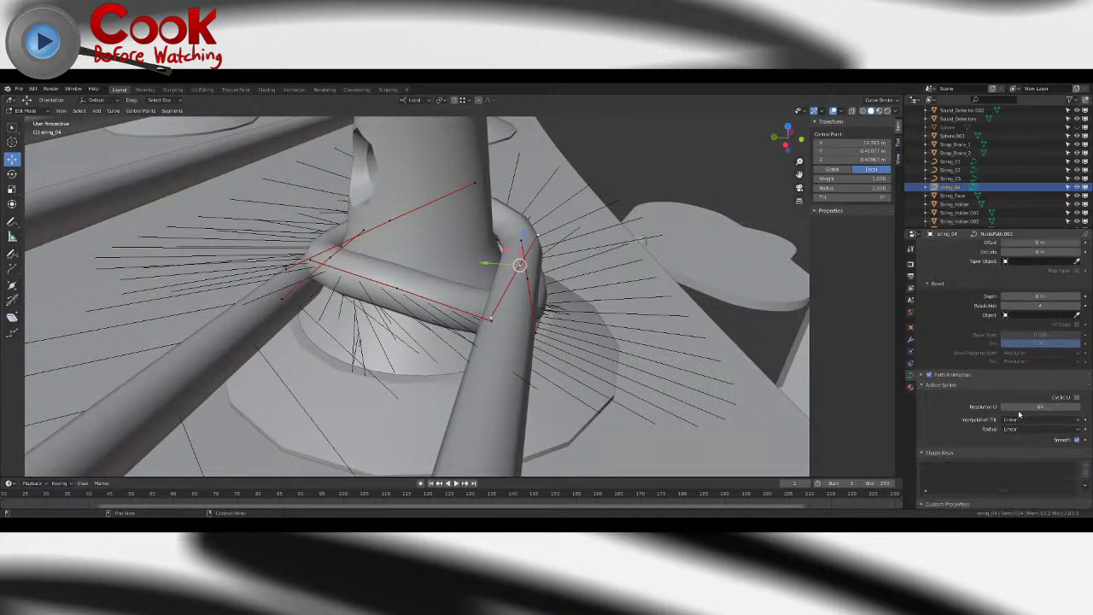
{"action": "middle_click_drag", "start_coordinate": [491, 265], "coordinate": [465, 262]}
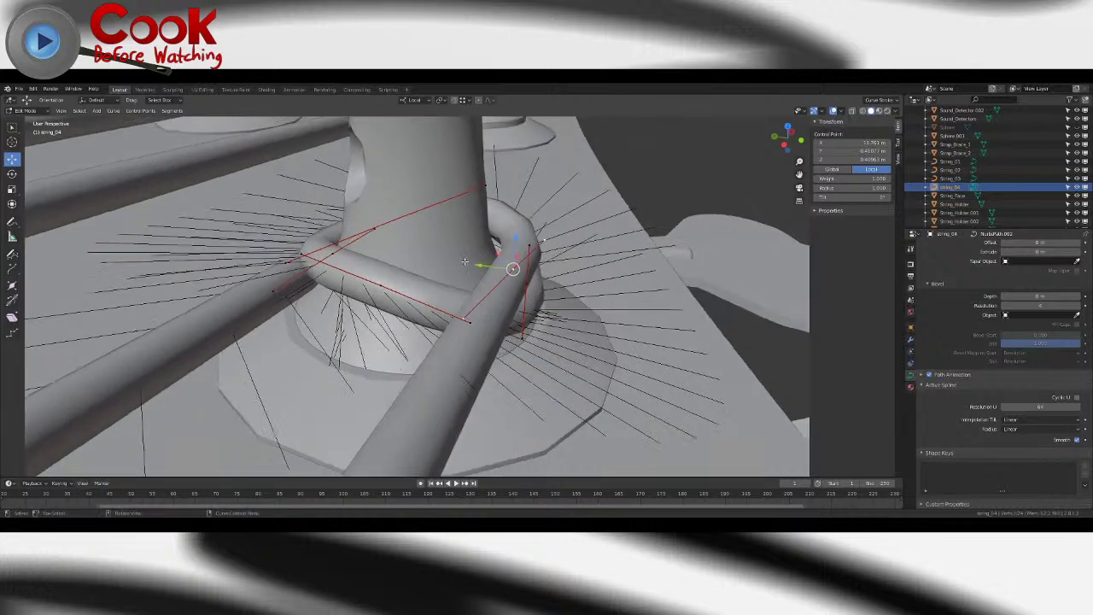
- Finish editing the string_04 path and select String_Pluck_G to open its mesh
{"action": "key", "text": "Tab"}
{"action": "left_click", "coordinate": [459, 349]}
{"action": "key", "text": "Tab"}
{"action": "key", "text": "Tab"}
{"action": "scroll", "coordinate": [464, 341], "scroll_direction": "down", "scroll_amount": 12}
{"action": "middle_click_drag", "start_coordinate": [462, 341], "coordinate": [515, 259], "text": "shift"}
{"action": "key", "text": "Tab"}
{"action": "scroll", "coordinate": [450, 216], "scroll_direction": "down", "scroll_amount": 5}
- Examine String_Pluck_G's base cylinder segment in Edit Mode against its full generated string
{"action": "scroll", "coordinate": [410, 252], "scroll_direction": "up", "scroll_amount": 4}
{"action": "middle_click_drag", "start_coordinate": [390, 251], "coordinate": [470, 286]}
{"action": "scroll", "coordinate": [427, 287], "scroll_direction": "up", "scroll_amount": 2}
{"action": "middle_click_drag", "start_coordinate": [393, 286], "coordinate": [504, 315]}
{"action": "scroll", "coordinate": [384, 289], "scroll_direction": "up", "scroll_amount": 4}
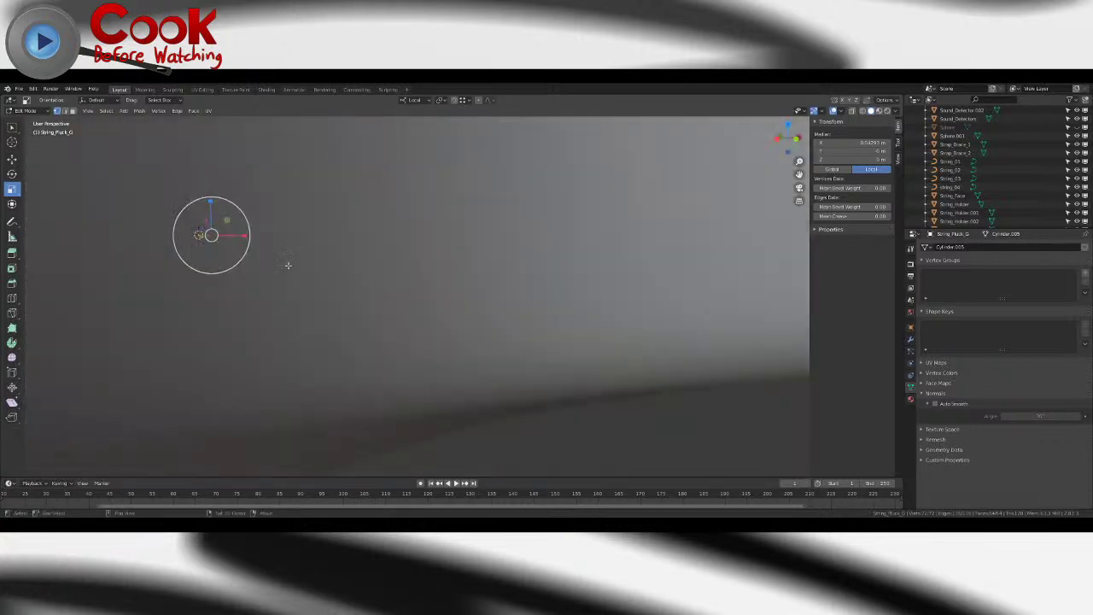
{"action": "middle_click_drag", "start_coordinate": [337, 279], "coordinate": [461, 329]}
{"action": "scroll", "coordinate": [375, 306], "scroll_direction": "up", "scroll_amount": 2}
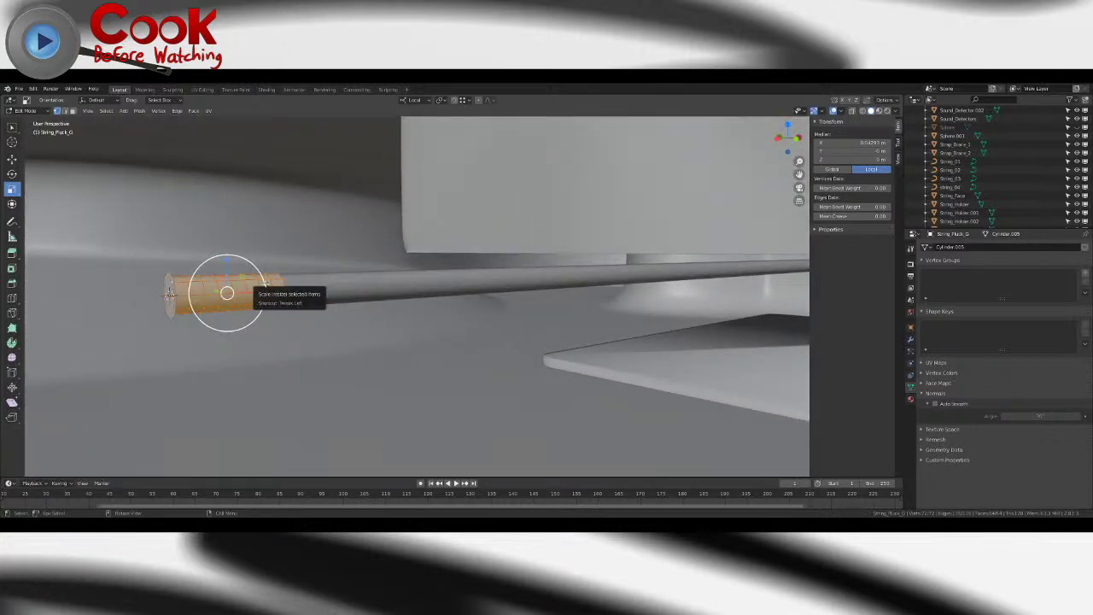
{"action": "key", "text": "Tab"}
{"action": "key", "text": "Tab"}
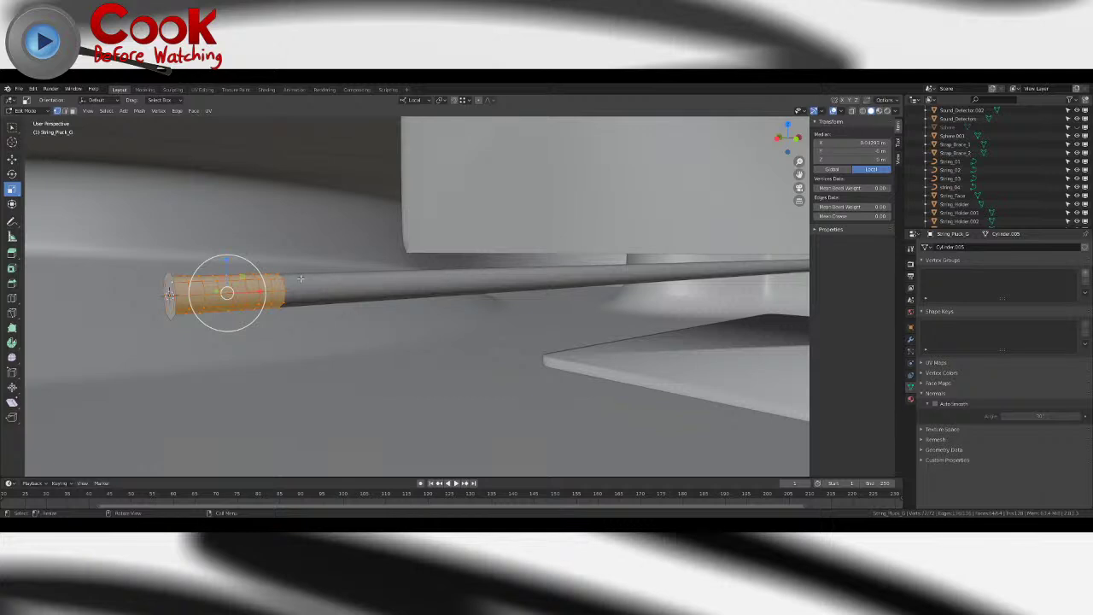
- Return String_Pluck_G to Object Mode and check how the string runs over the body and neck
{"action": "key", "text": "Tab"}
{"action": "scroll", "coordinate": [439, 244], "scroll_direction": "down", "scroll_amount": 6}
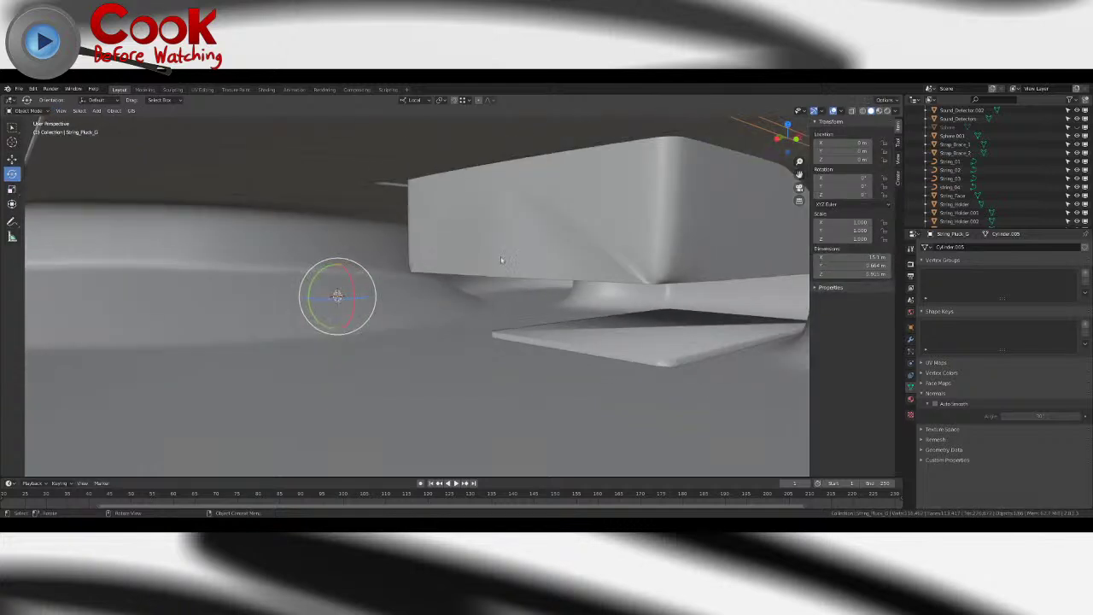
{"action": "middle_click_drag", "start_coordinate": [439, 244], "coordinate": [484, 298]}
{"action": "key", "text": "Tab"}
{"action": "key", "text": "Tab"}
{"action": "scroll", "coordinate": [487, 296], "scroll_direction": "down", "scroll_amount": 5}
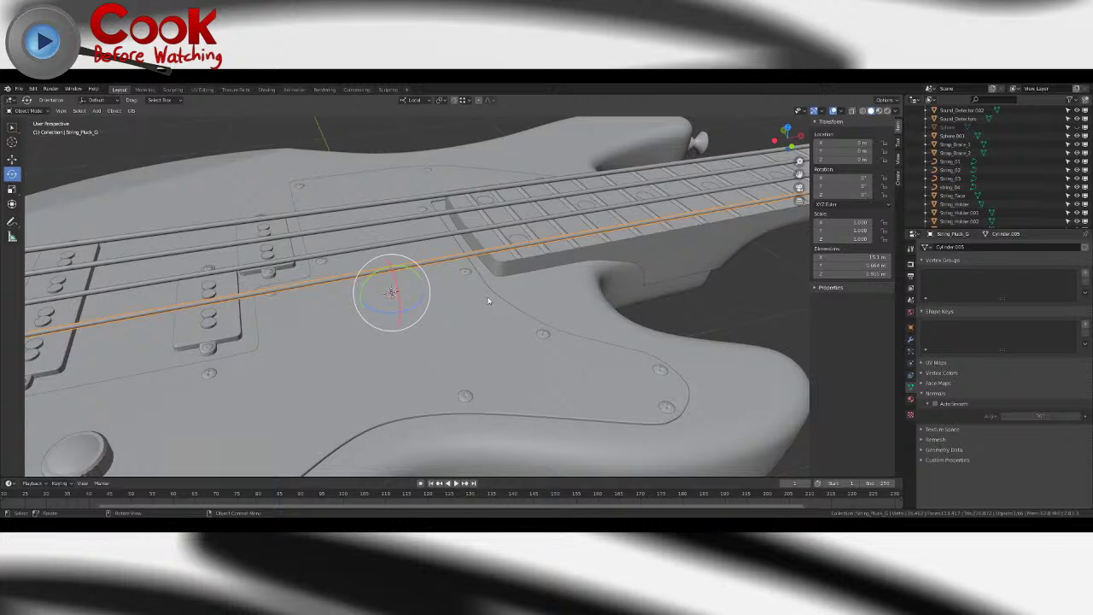
- Select string_04 at the tuning peg where String_Pluck_G winds and open its path in Edit Mode
{"action": "scroll", "coordinate": [488, 301], "scroll_direction": "down", "scroll_amount": 5}
{"action": "middle_click_drag", "start_coordinate": [598, 251], "coordinate": [427, 305]}
{"action": "middle_click_drag", "start_coordinate": [632, 339], "coordinate": [447, 377], "text": "shift"}
{"action": "scroll", "coordinate": [444, 334], "scroll_direction": "up", "scroll_amount": 7}
{"action": "scroll", "coordinate": [435, 344], "scroll_direction": "up", "scroll_amount": 5}
{"action": "middle_click_drag", "start_coordinate": [384, 291], "coordinate": [425, 453], "text": "shift"}
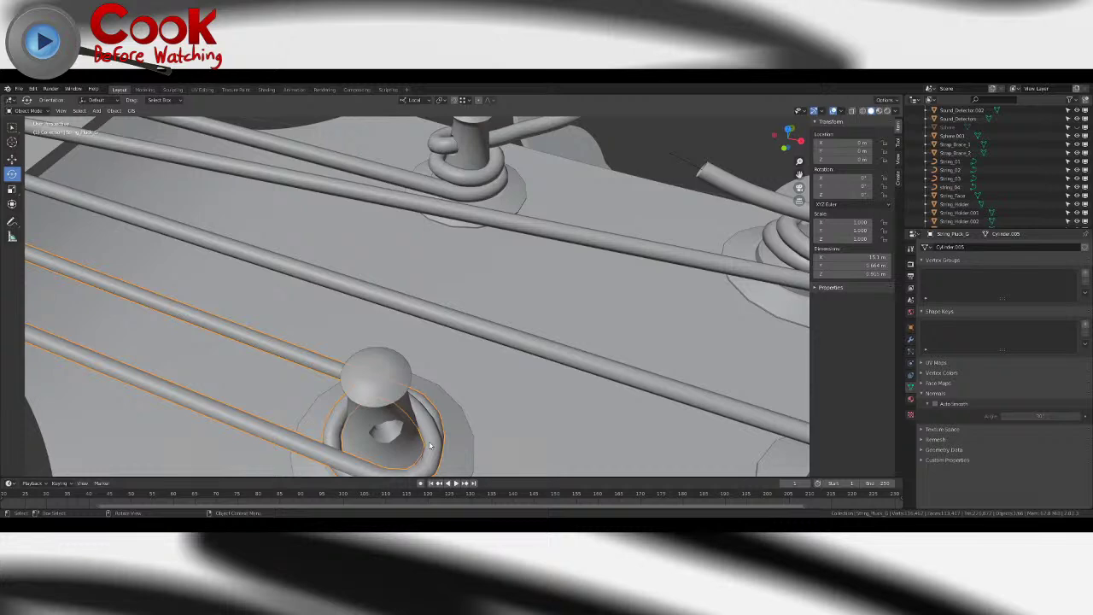
{"action": "middle_click_drag", "start_coordinate": [430, 442], "coordinate": [470, 357]}
{"action": "scroll", "coordinate": [552, 282], "scroll_direction": "up", "scroll_amount": 6}
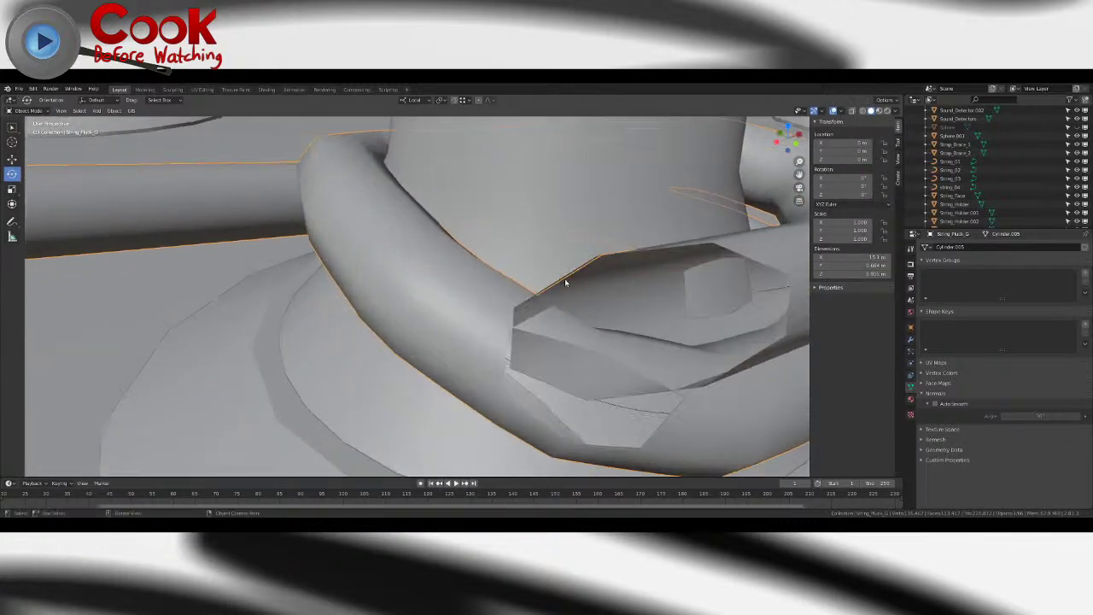
{"action": "left_click", "coordinate": [764, 294]}
{"action": "key", "text": "Tab"}
{"action": "scroll", "coordinate": [757, 291], "scroll_direction": "down", "scroll_amount": 6}
{"action": "mouse_move", "coordinate": [513, 359]}
{"action": "middle_mouse_down"}
{"action": "mouse_move", "coordinate": [495, 333]}
{"action": "mouse_move", "coordinate": [331, 307]}
{"action": "mouse_move", "coordinate": [512, 327]}
{"action": "mouse_move", "coordinate": [498, 344]}
{"action": "middle_mouse_up"}
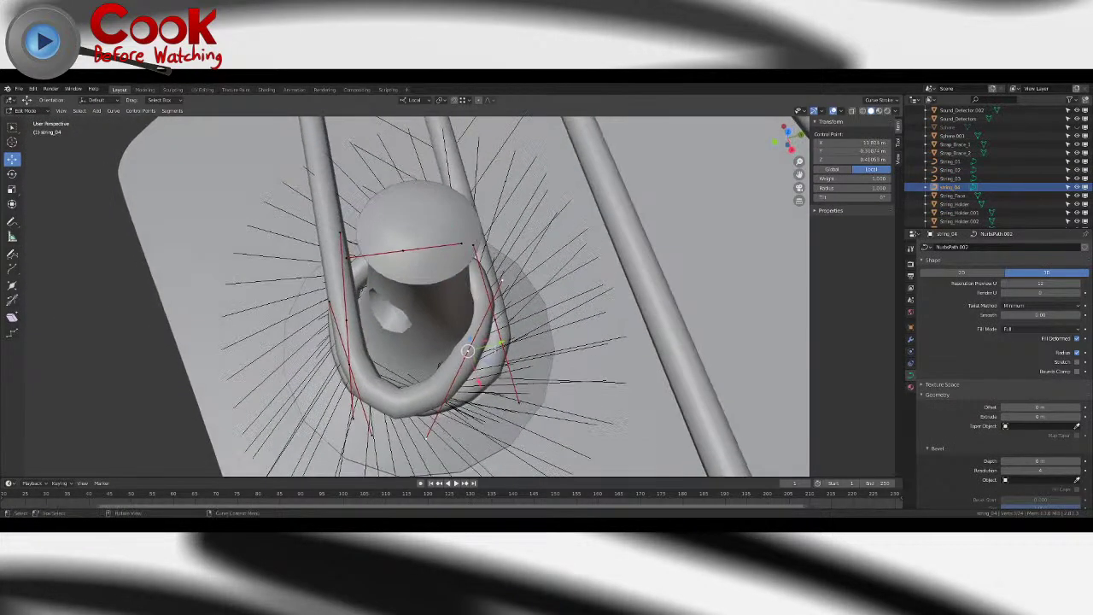
- Move a control point and a handle of string_04's loop so it fits closer around the tuning peg
{"action": "left_click_drag", "start_coordinate": [501, 343], "coordinate": [488, 346]}
{"action": "middle_click_drag", "start_coordinate": [497, 342], "coordinate": [478, 326]}
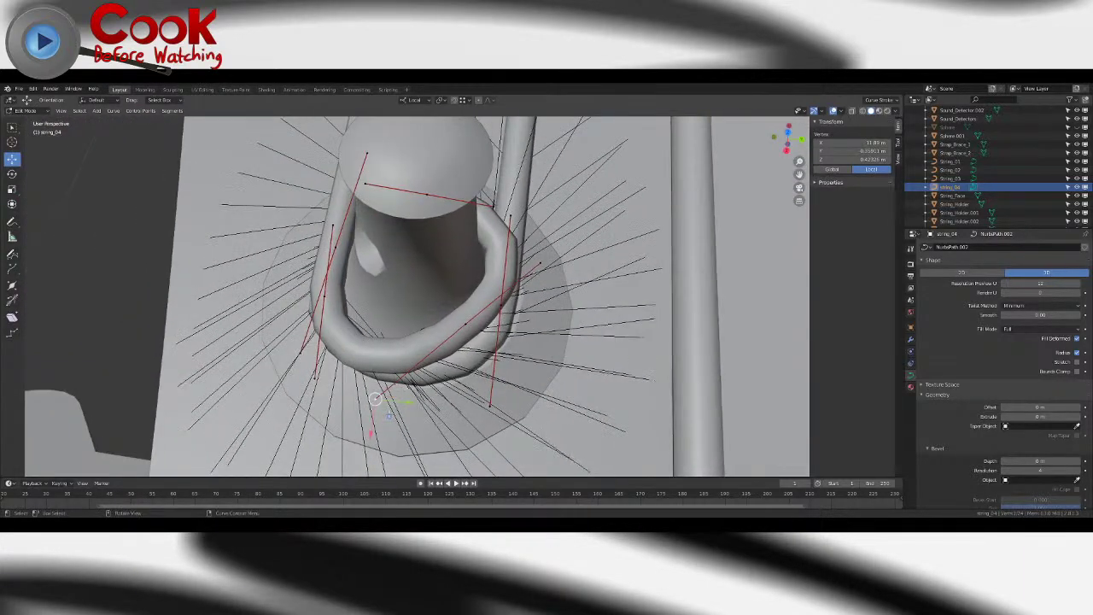
{"action": "key", "text": "g"}
{"action": "left_click", "coordinate": [436, 356]}
{"action": "middle_click_drag", "start_coordinate": [437, 356], "coordinate": [521, 292]}
- Adjust the height of string_04's loop points and one handle along local Z so the turns stack on the peg
{"action": "key", "text": "g"}
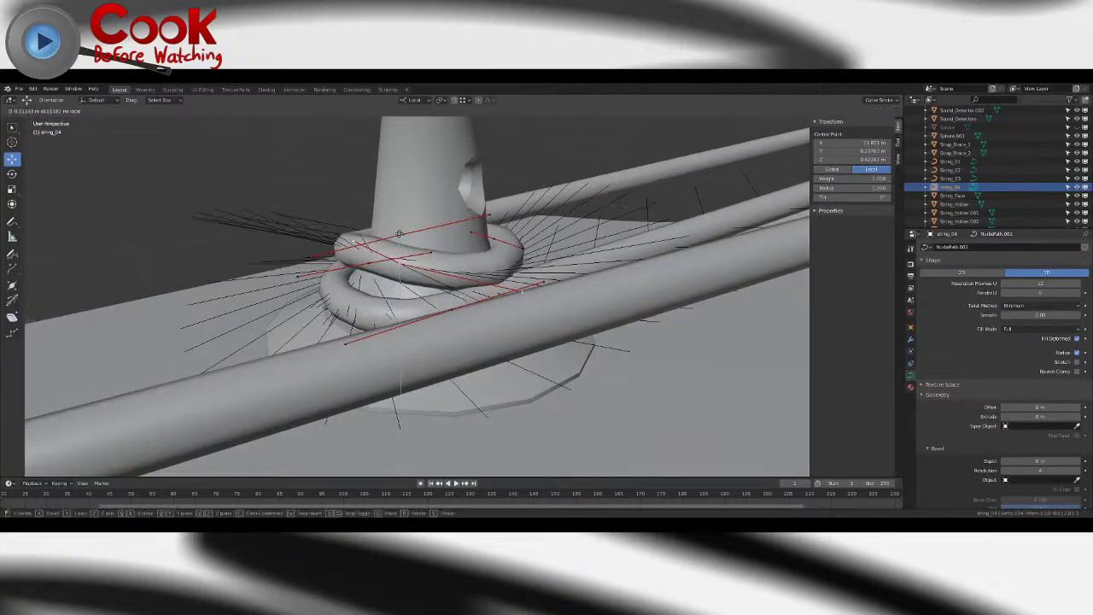
{"action": "middle_click_drag", "start_coordinate": [444, 282], "coordinate": [521, 283]}
{"action": "left_click_drag", "start_coordinate": [411, 214], "coordinate": [407, 242]}
{"action": "middle_click_drag", "start_coordinate": [487, 255], "coordinate": [441, 256]}
{"action": "left_click_drag", "start_coordinate": [435, 227], "coordinate": [435, 245]}
{"action": "key", "text": "g"}
{"action": "key", "text": "z"}
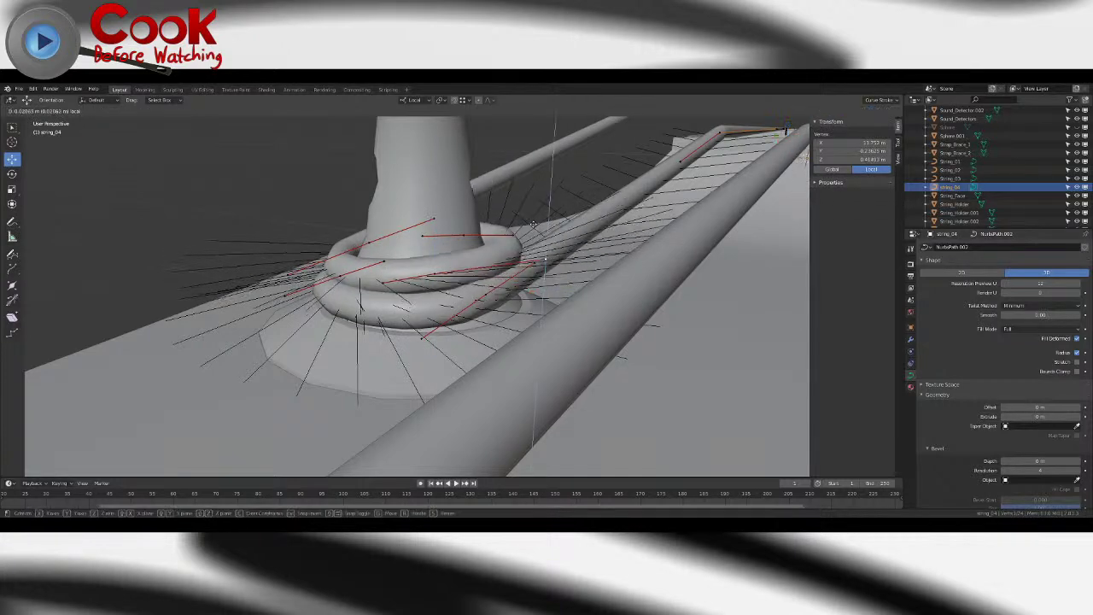
{"action": "left_click", "coordinate": [531, 222]}
{"action": "middle_click_drag", "start_coordinate": [531, 222], "coordinate": [502, 245]}
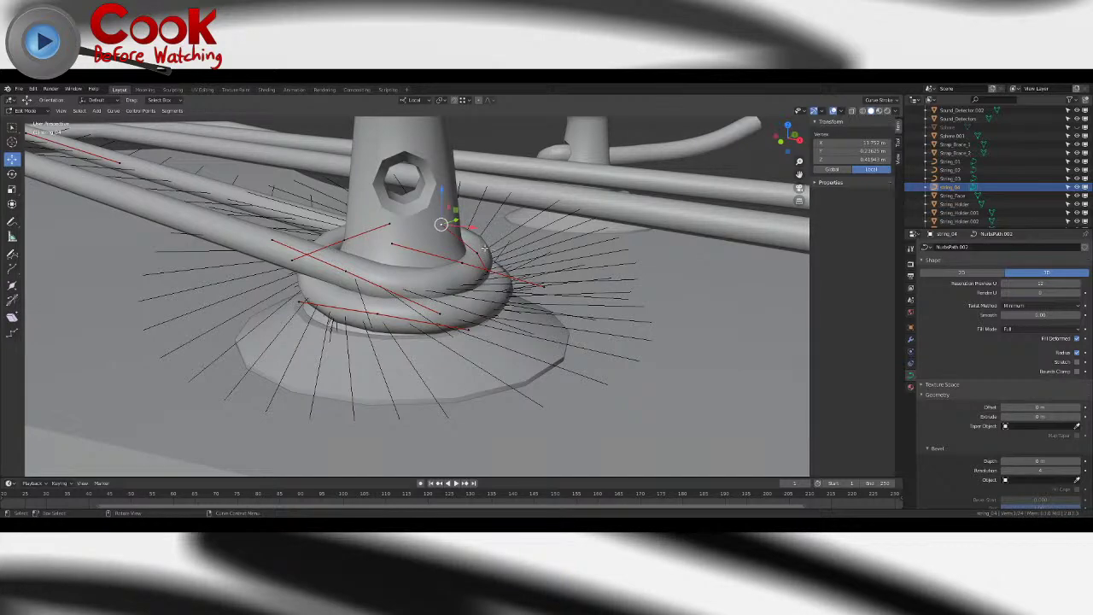
- Rotate string_04's end control point and extend the path with a new point beside the peg
{"action": "middle_click_drag", "start_coordinate": [375, 250], "coordinate": [510, 245]}
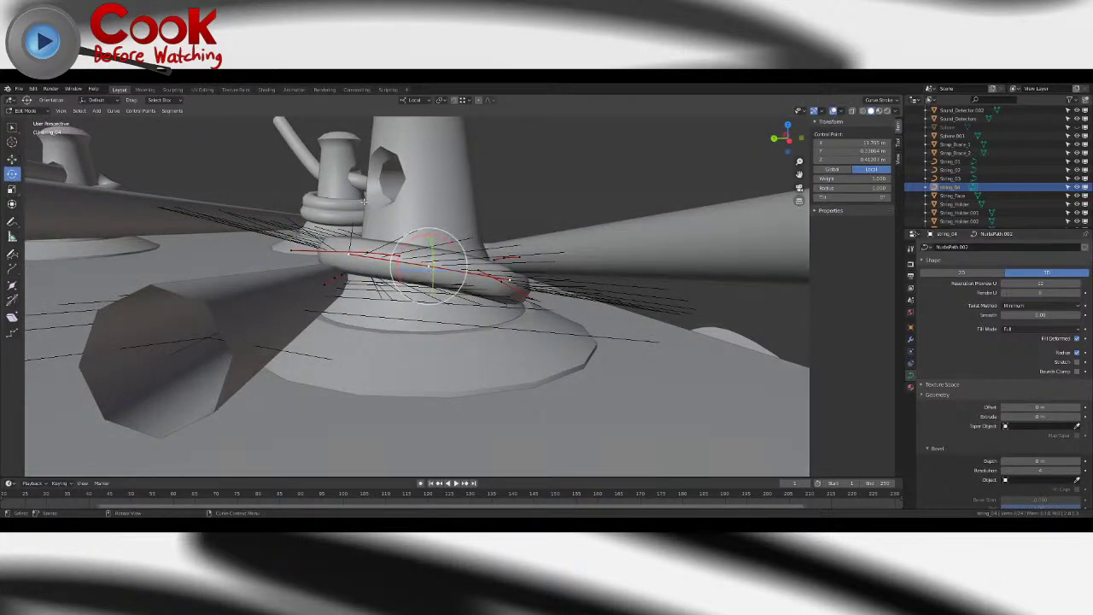
{"action": "left_click_drag", "start_coordinate": [454, 238], "coordinate": [451, 237]}
{"action": "middle_click_drag", "start_coordinate": [451, 237], "coordinate": [466, 267]}
{"action": "key", "text": "g"}
{"action": "key", "text": "y"}
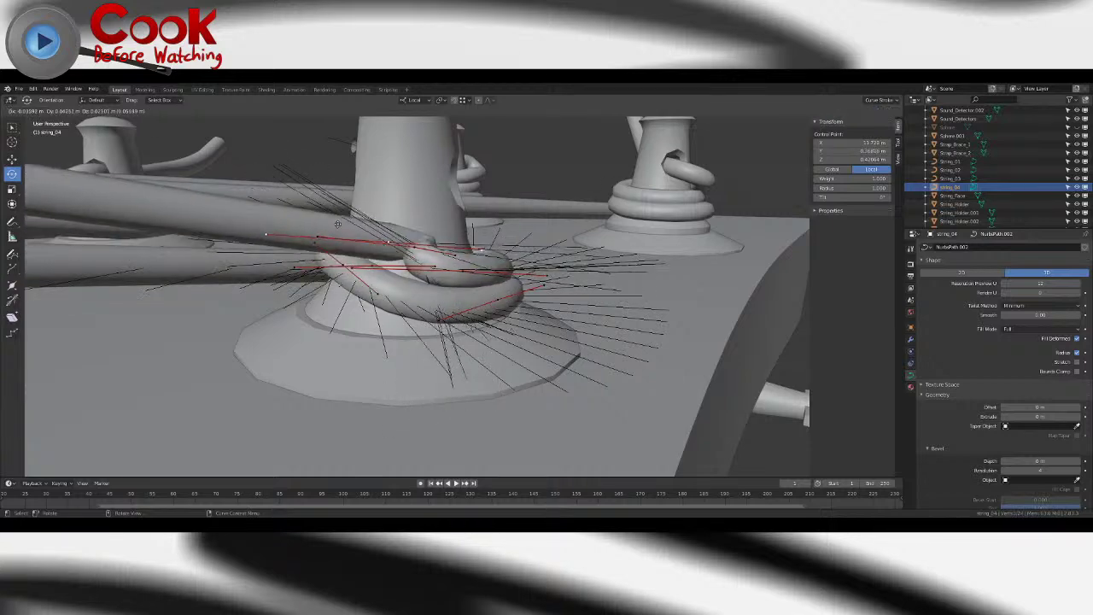
{"action": "left_click", "coordinate": [343, 226]}
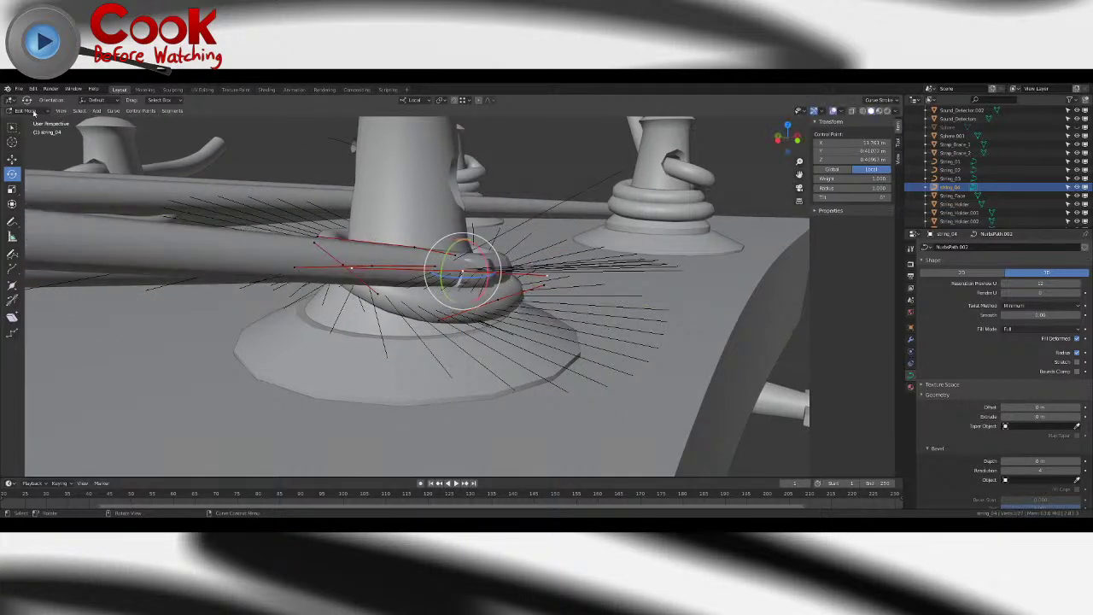
- Move and rotate string_04's new end point so the winding continues around the base of the peg
{"action": "left_click", "coordinate": [17, 164]}
{"action": "middle_click_drag", "start_coordinate": [299, 218], "coordinate": [319, 312]}
{"action": "left_click_drag", "start_coordinate": [430, 358], "coordinate": [322, 294]}
{"action": "middle_click_drag", "start_coordinate": [329, 278], "coordinate": [388, 248]}
{"action": "left_click_drag", "start_coordinate": [386, 272], "coordinate": [388, 240]}
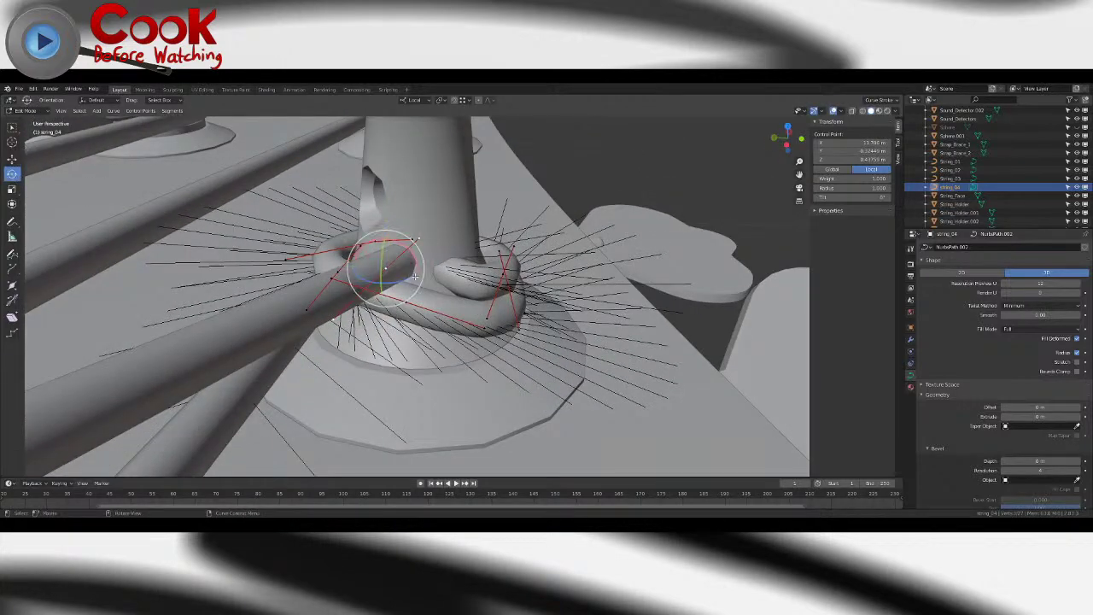
{"action": "middle_click_drag", "start_coordinate": [309, 234], "coordinate": [299, 277]}
{"action": "left_click_drag", "start_coordinate": [396, 296], "coordinate": [364, 292]}
{"action": "middle_click_drag", "start_coordinate": [364, 292], "coordinate": [425, 357]}
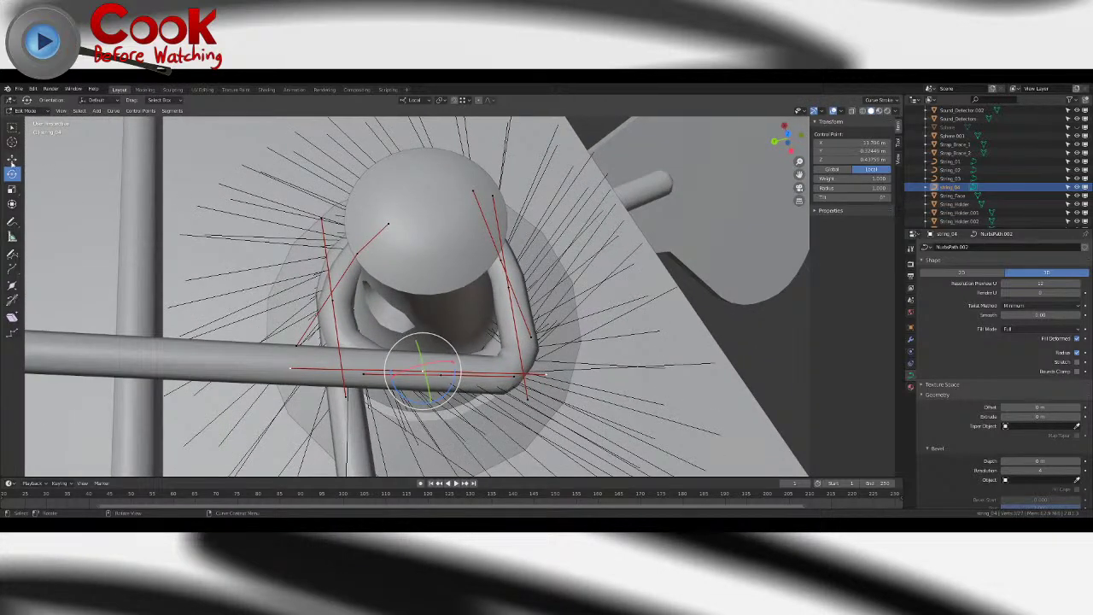
{"action": "left_click_drag", "start_coordinate": [394, 358], "coordinate": [340, 340]}
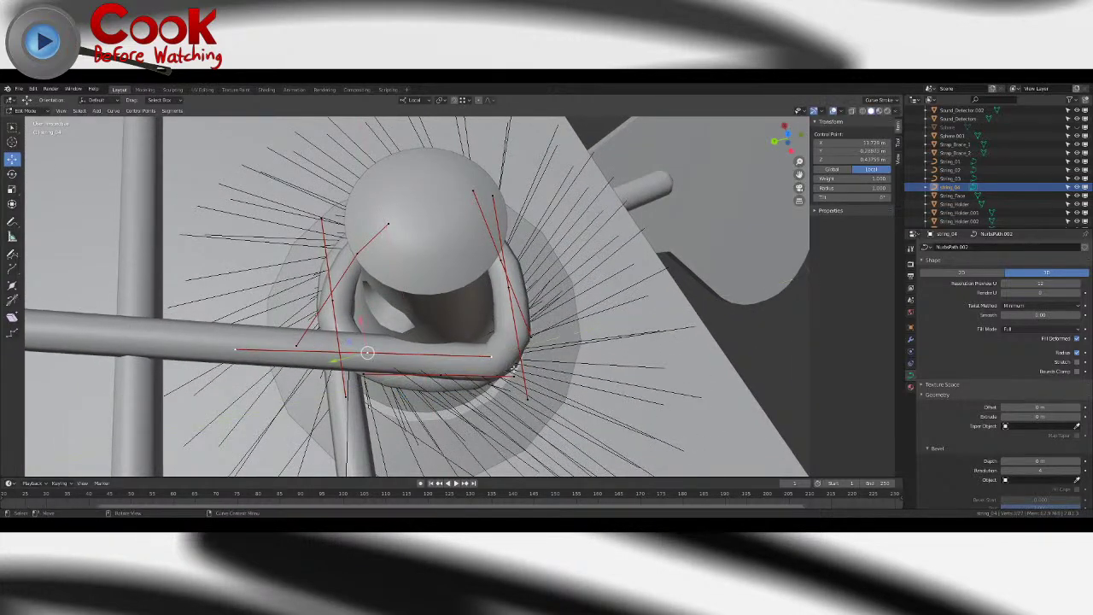
{"action": "left_click", "coordinate": [377, 345]}
- Adjust the end point's handle, scale its handles shorter and nudge it to tighten the bend around the peg
{"action": "middle_click_drag", "start_coordinate": [378, 345], "coordinate": [418, 337]}
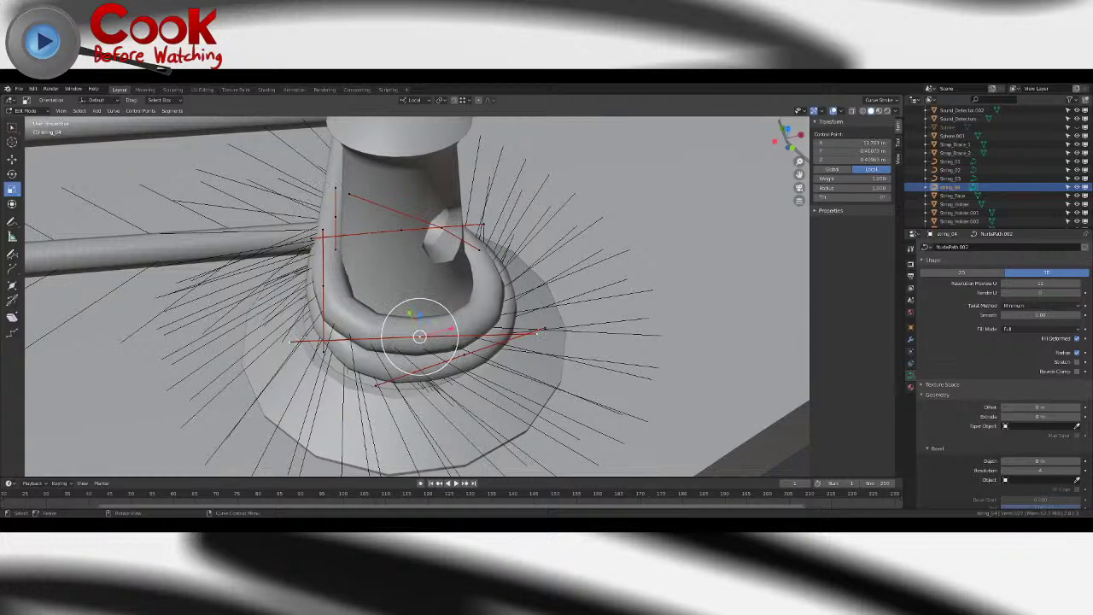
{"action": "left_click", "coordinate": [292, 341]}
{"action": "middle_click_drag", "start_coordinate": [292, 341], "coordinate": [345, 396]}
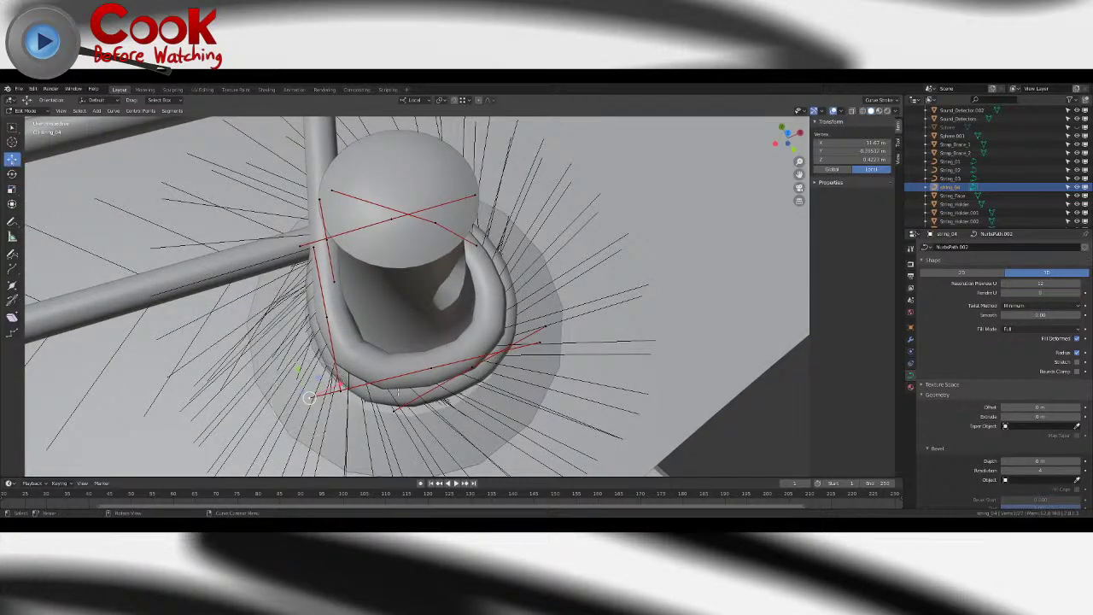
{"action": "middle_click_drag", "start_coordinate": [310, 397], "coordinate": [534, 351]}
{"action": "middle_click_drag", "start_coordinate": [421, 356], "coordinate": [378, 339]}
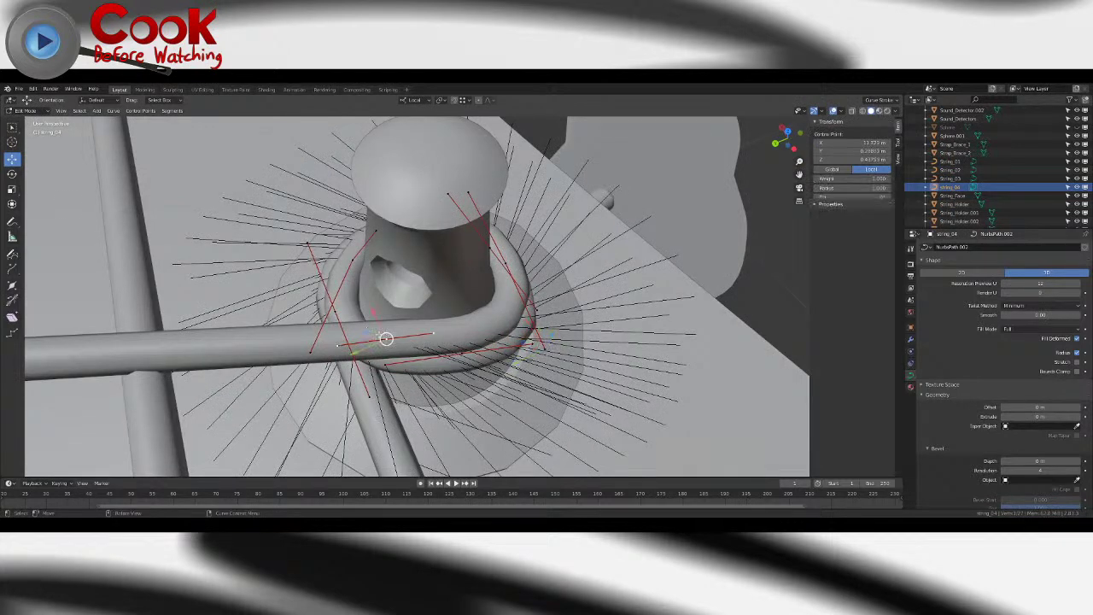
{"action": "left_click_drag", "start_coordinate": [388, 367], "coordinate": [380, 364]}
- Extend string_04 with further control points around the peg and position the newest one above the lower turns
{"action": "middle_click_drag", "start_coordinate": [430, 351], "coordinate": [95, 211]}
{"action": "left_click", "coordinate": [360, 318]}
{"action": "mouse_move", "coordinate": [410, 308]}
{"action": "middle_mouse_down"}
{"action": "mouse_move", "coordinate": [334, 283]}
{"action": "mouse_move", "coordinate": [451, 254]}
{"action": "mouse_move", "coordinate": [458, 233]}
{"action": "mouse_move", "coordinate": [389, 314]}
{"action": "middle_mouse_up"}
{"action": "left_click", "coordinate": [11, 160]}
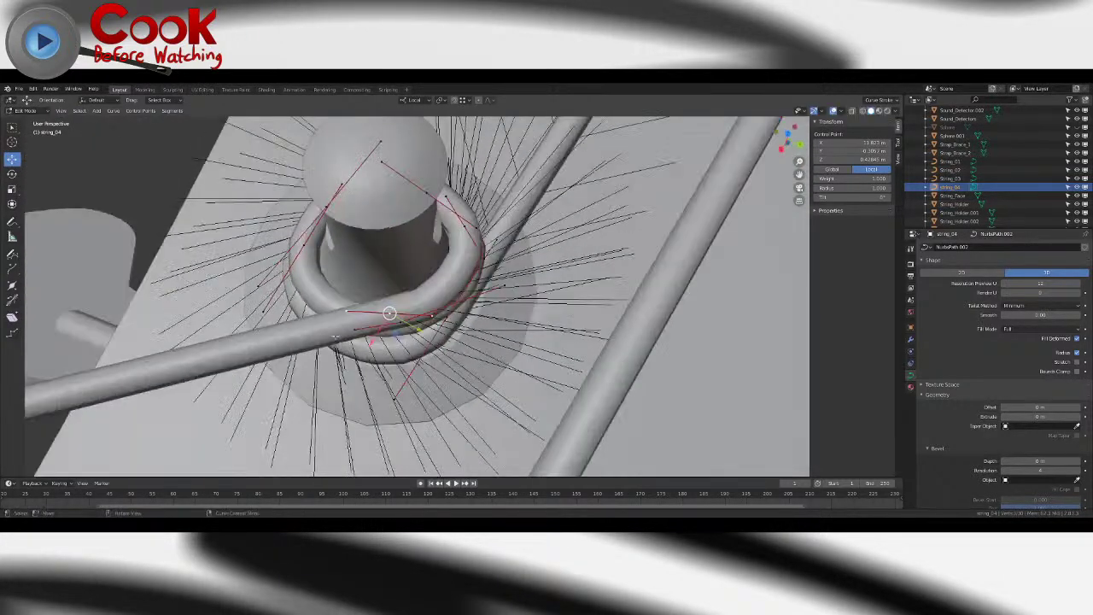
{"action": "middle_click_drag", "start_coordinate": [471, 280], "coordinate": [315, 282]}
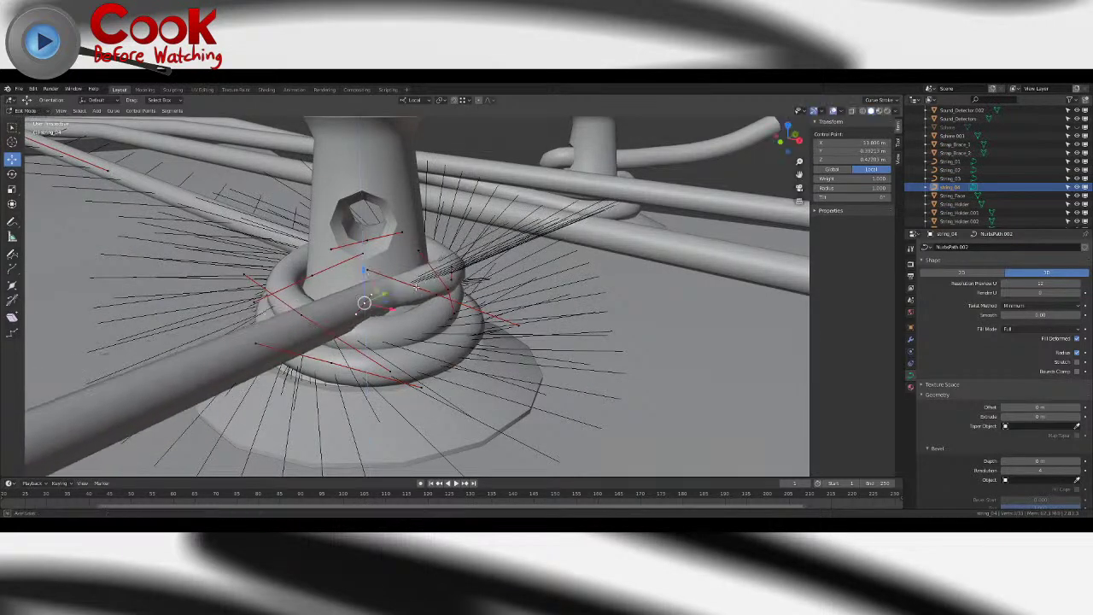
{"action": "middle_click_drag", "start_coordinate": [405, 283], "coordinate": [393, 350]}
{"action": "left_click_drag", "start_coordinate": [336, 354], "coordinate": [333, 368]}
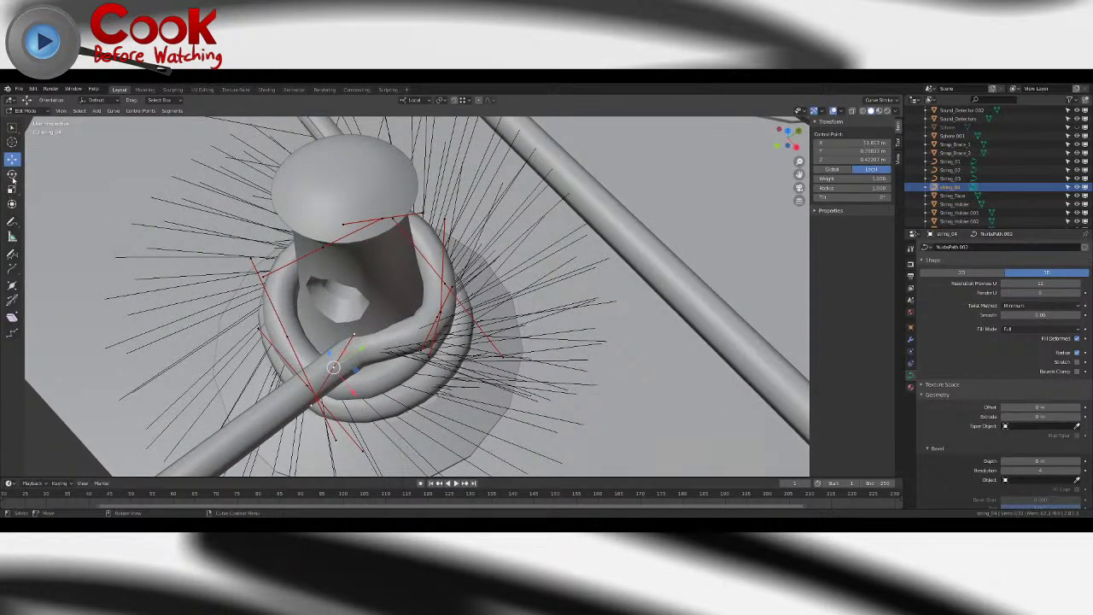
- Rotate the newest end point to follow the peg's curve and move it into line with the coil
{"action": "middle_click_drag", "start_coordinate": [336, 367], "coordinate": [360, 266]}
{"action": "left_click_drag", "start_coordinate": [365, 233], "coordinate": [366, 218]}
{"action": "middle_click_drag", "start_coordinate": [366, 218], "coordinate": [318, 435]}
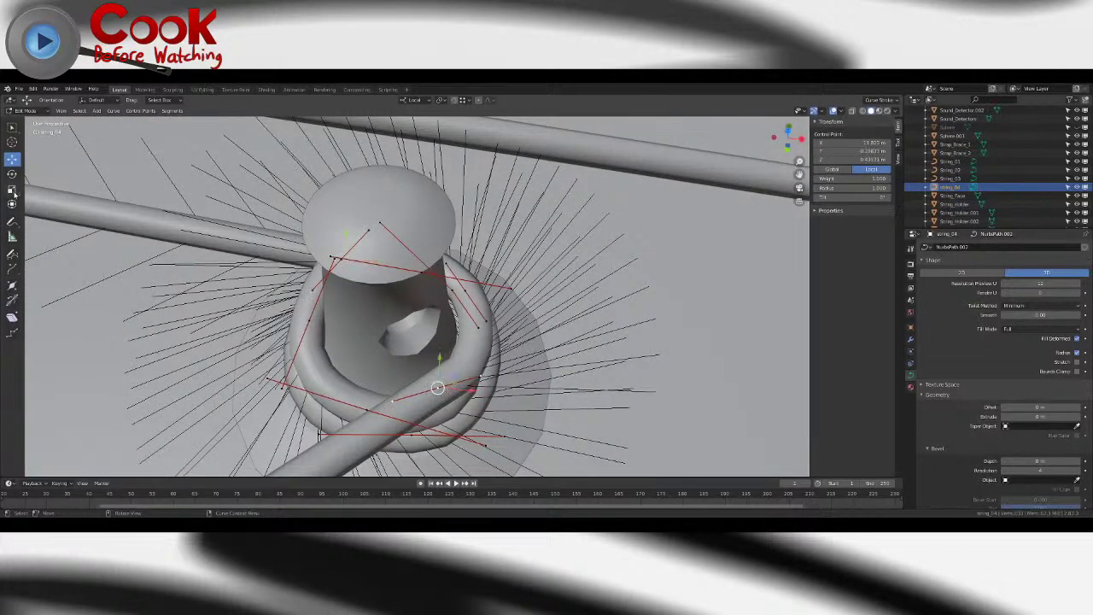
{"action": "left_click_drag", "start_coordinate": [456, 417], "coordinate": [473, 401]}
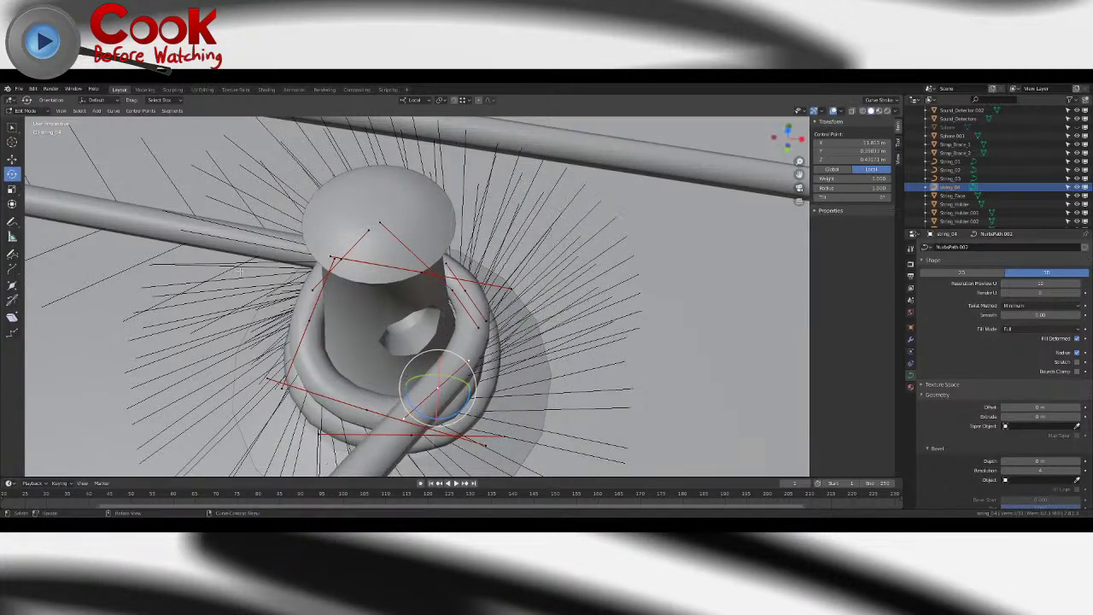
{"action": "key", "text": "g"}
{"action": "left_click", "coordinate": [424, 389]}
- Move the control point on the coil's side slightly inward, closer to the peg
{"action": "middle_click_drag", "start_coordinate": [424, 389], "coordinate": [372, 405]}
{"action": "middle_click_drag", "start_coordinate": [451, 294], "coordinate": [453, 312]}
{"action": "left_click", "coordinate": [453, 313]}
{"action": "key", "text": "g"}
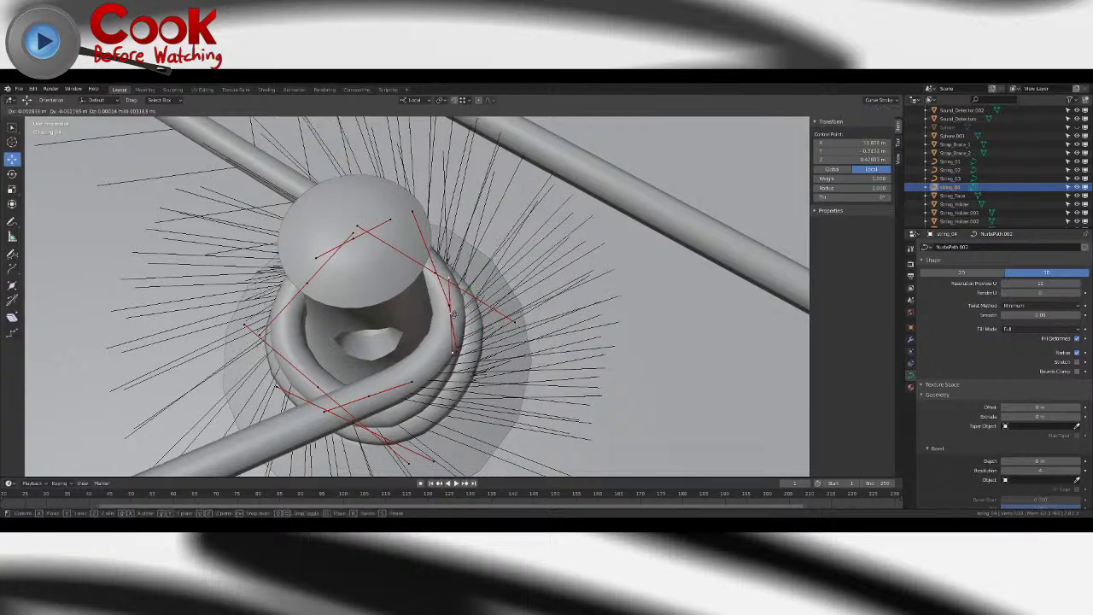
{"action": "left_click", "coordinate": [449, 312]}
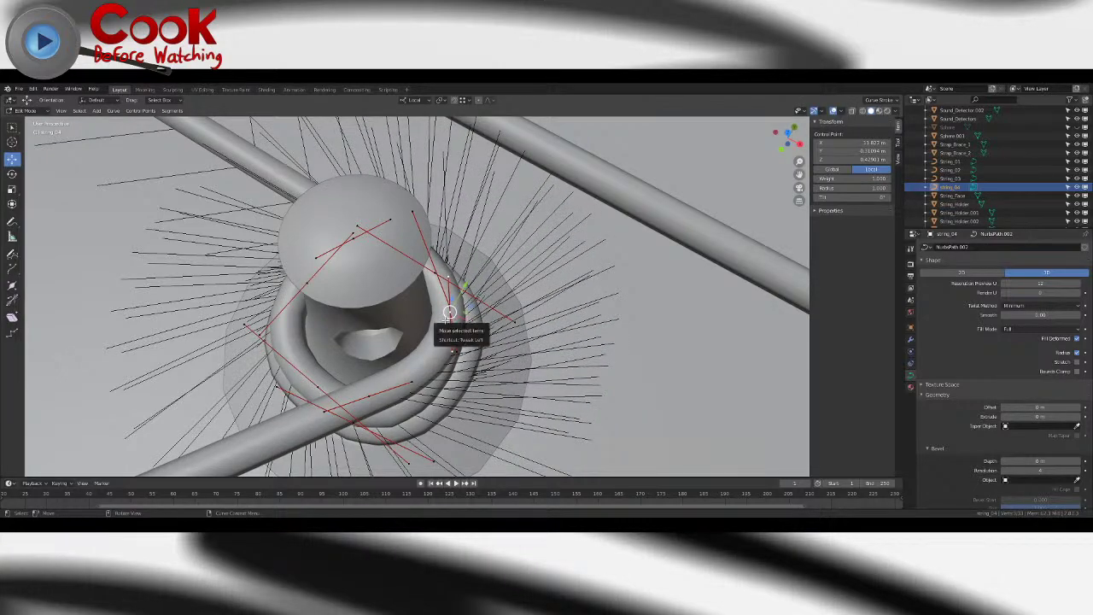
{"action": "middle_click_drag", "start_coordinate": [441, 323], "coordinate": [471, 313]}
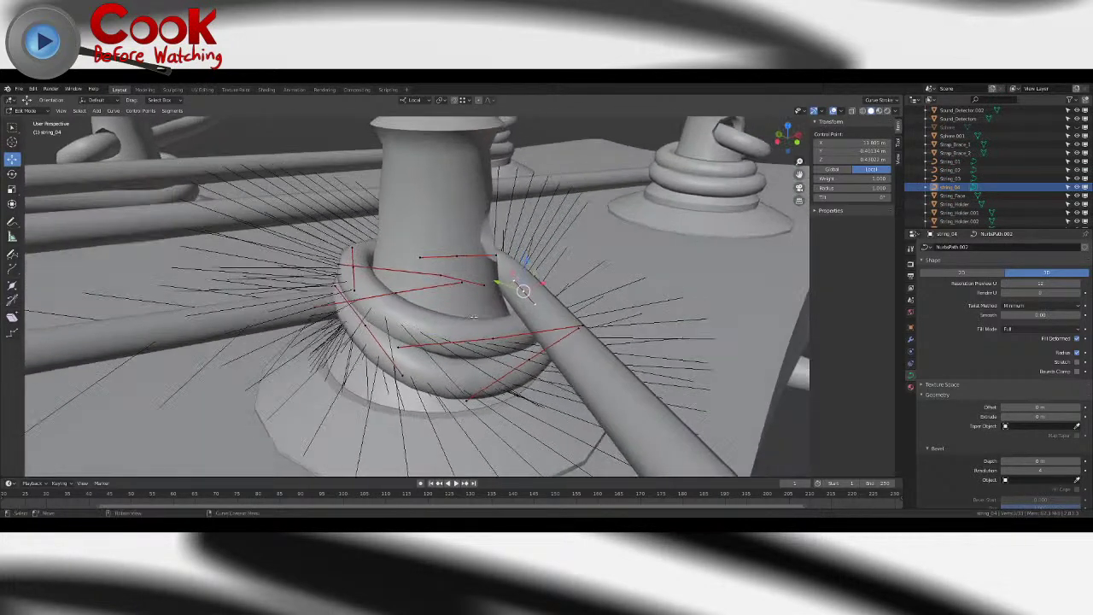
- Add another control point to string_04 on the next side of the peg and rotate it along the winding direction
{"action": "key", "text": "g"}
{"action": "left_click", "coordinate": [359, 274]}
{"action": "middle_click_drag", "start_coordinate": [360, 273], "coordinate": [421, 322]}
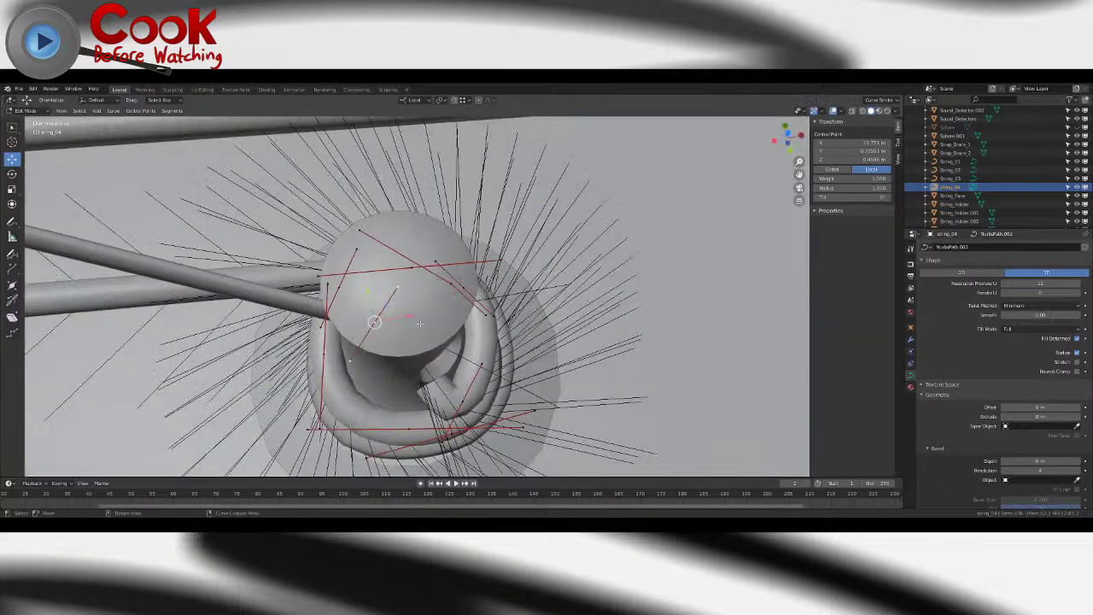
{"action": "left_click", "coordinate": [344, 382]}
{"action": "left_click", "coordinate": [12, 174]}
{"action": "middle_click_drag", "start_coordinate": [377, 408], "coordinate": [389, 370]}
{"action": "left_click_drag", "start_coordinate": [388, 372], "coordinate": [336, 351]}
{"action": "middle_click_drag", "start_coordinate": [336, 351], "coordinate": [265, 312]}
- Move the added end point toward the peg so the upper turn rests on the coil
{"action": "middle_click_drag", "start_coordinate": [380, 324], "coordinate": [498, 360]}
{"action": "left_click", "coordinate": [12, 160]}
{"action": "middle_click_drag", "start_coordinate": [523, 309], "coordinate": [453, 372]}
{"action": "left_click_drag", "start_coordinate": [450, 372], "coordinate": [439, 361]}
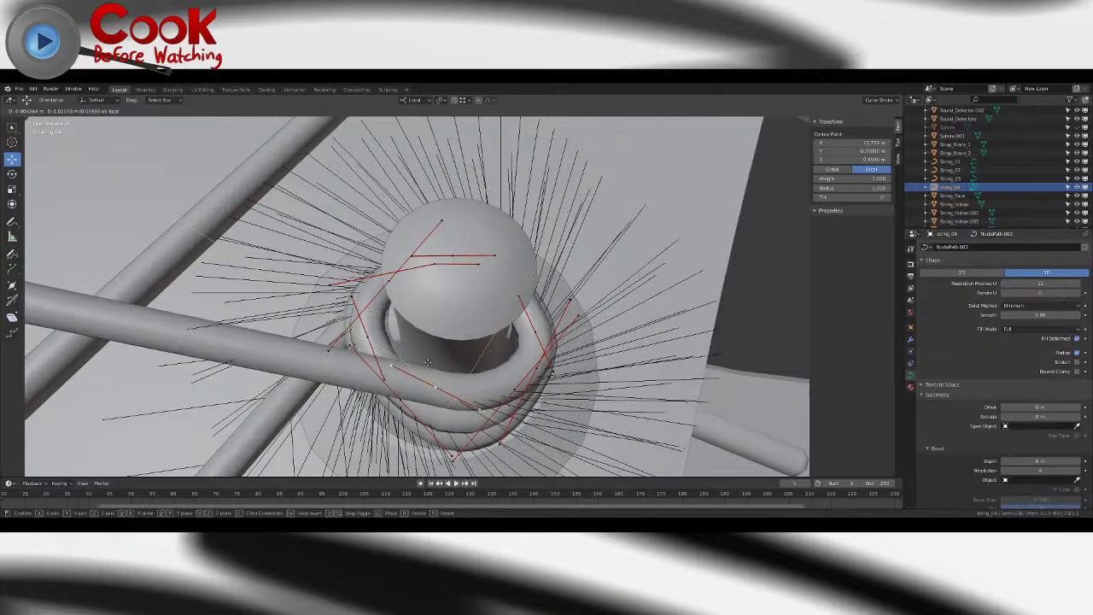
{"action": "left_click", "coordinate": [438, 390]}
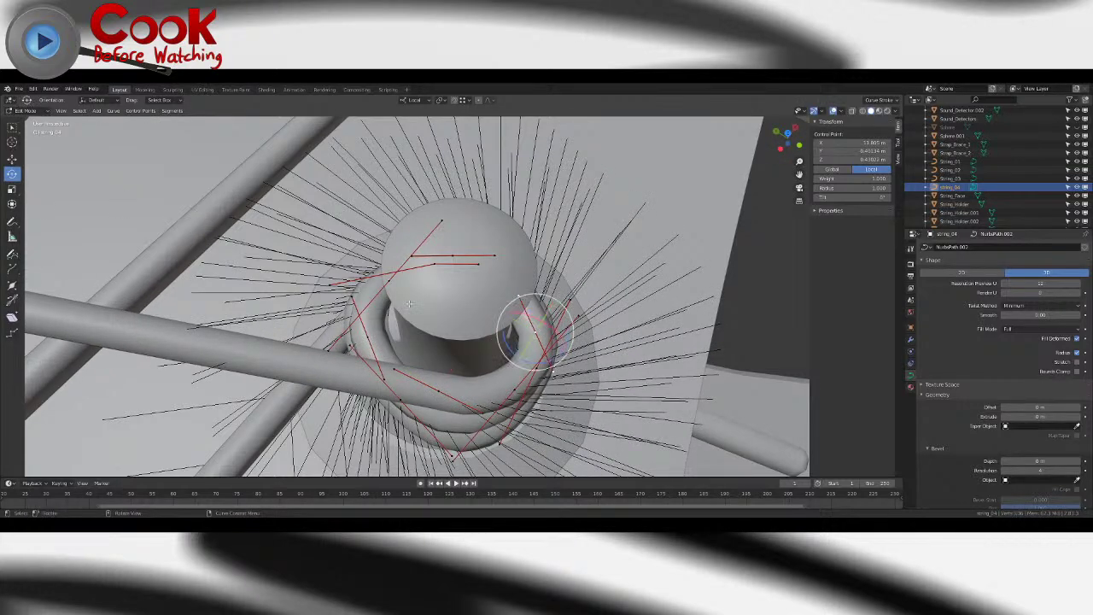
- Rotate the preceding control point on the upper turn and fine-tune its height and angle against the peg
{"action": "key", "text": "r"}
{"action": "key", "text": "r"}
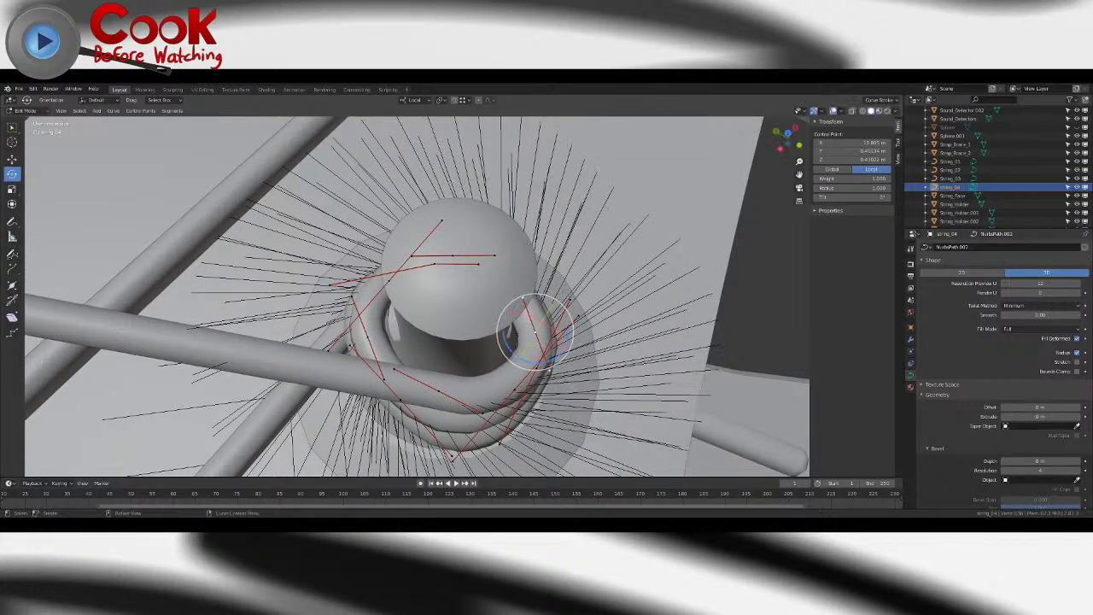
{"action": "left_click_drag", "start_coordinate": [533, 311], "coordinate": [530, 309]}
{"action": "middle_click_drag", "start_coordinate": [517, 292], "coordinate": [396, 258]}
{"action": "left_click_drag", "start_coordinate": [403, 241], "coordinate": [403, 252]}
{"action": "middle_click_drag", "start_coordinate": [403, 252], "coordinate": [441, 309]}
{"action": "left_click_drag", "start_coordinate": [455, 272], "coordinate": [457, 273]}
- Refine the upper turn's control point rotation and extend string_04 with a new point behind the peg
{"action": "middle_click_drag", "start_coordinate": [299, 275], "coordinate": [391, 277]}
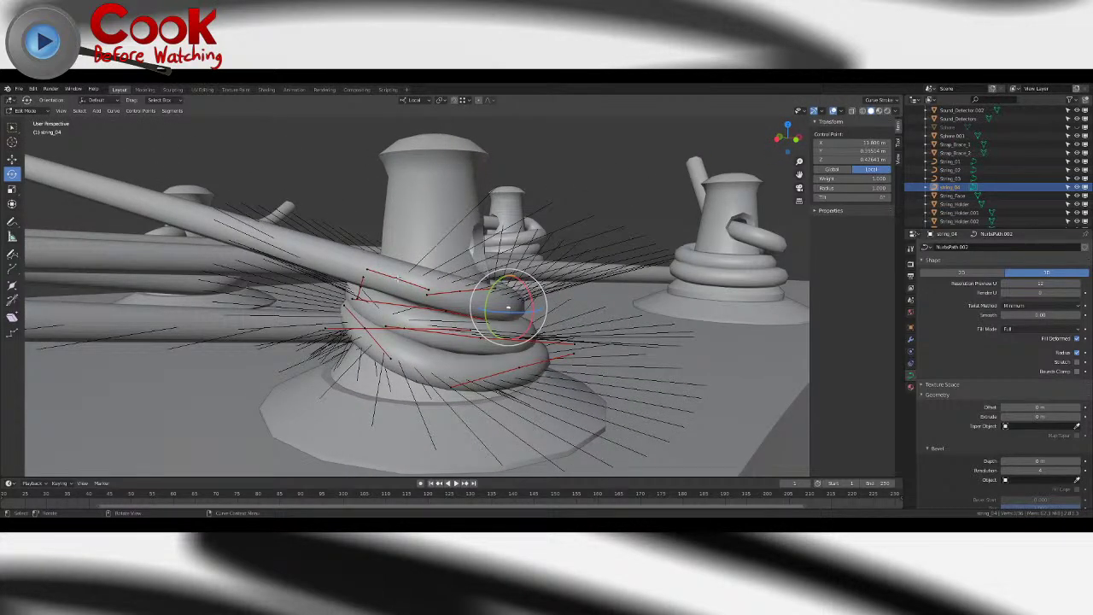
{"action": "middle_click_drag", "start_coordinate": [508, 307], "coordinate": [468, 325]}
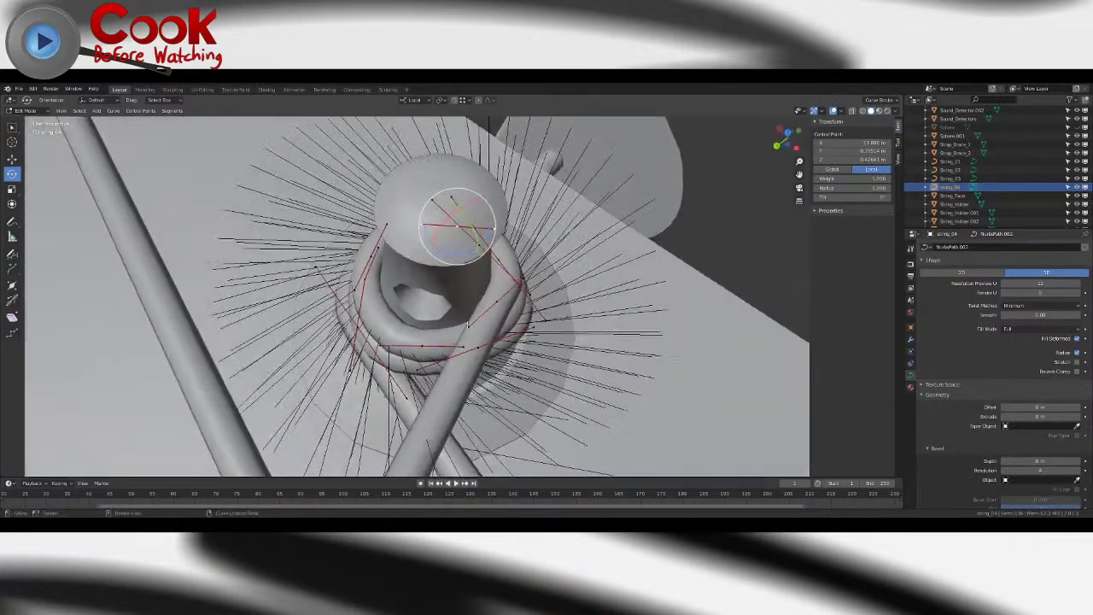
{"action": "left_click_drag", "start_coordinate": [500, 339], "coordinate": [514, 340]}
{"action": "middle_click_drag", "start_coordinate": [515, 341], "coordinate": [3, 156]}
{"action": "key", "text": "g"}
{"action": "left_click", "coordinate": [408, 268]}
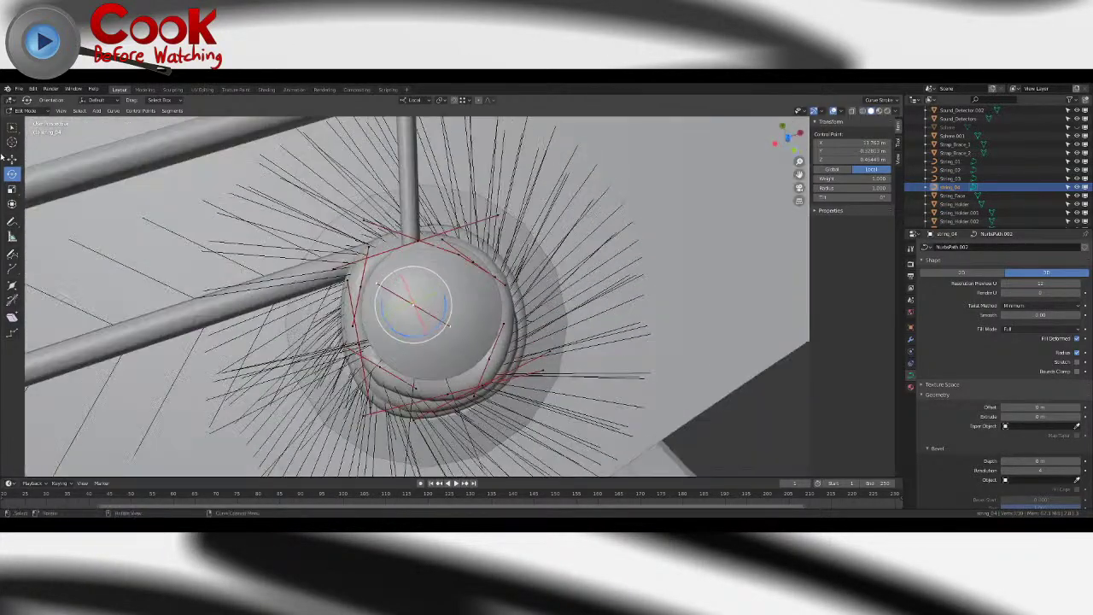
- Place string_04's end point above the coil and rotate it to continue the wrap around the peg
{"action": "middle_click_drag", "start_coordinate": [367, 305], "coordinate": [468, 248]}
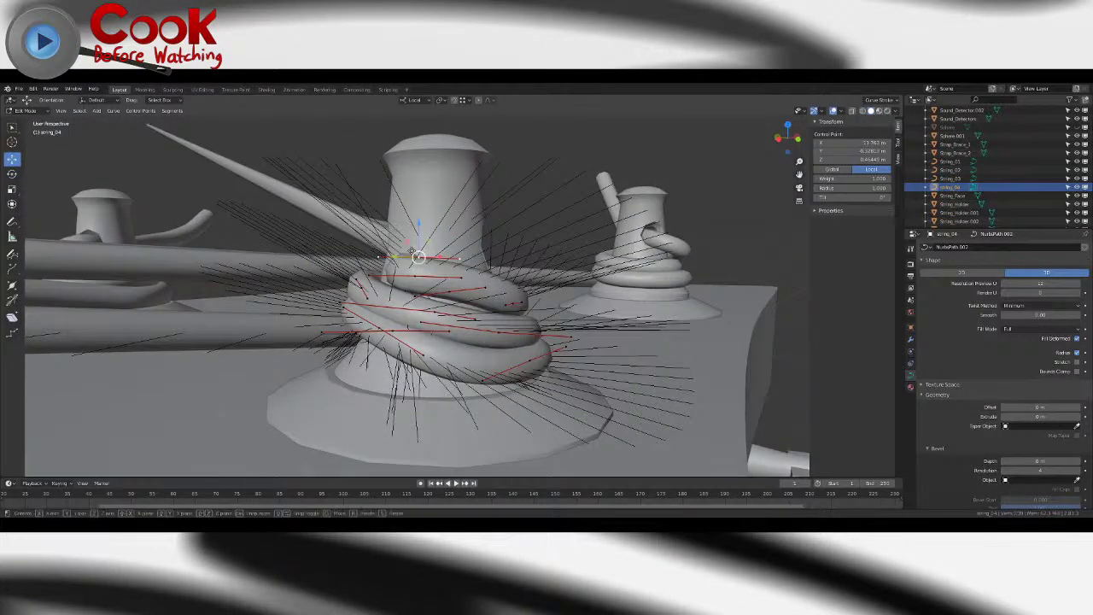
{"action": "left_click", "coordinate": [375, 231]}
{"action": "middle_click_drag", "start_coordinate": [375, 230], "coordinate": [469, 317]}
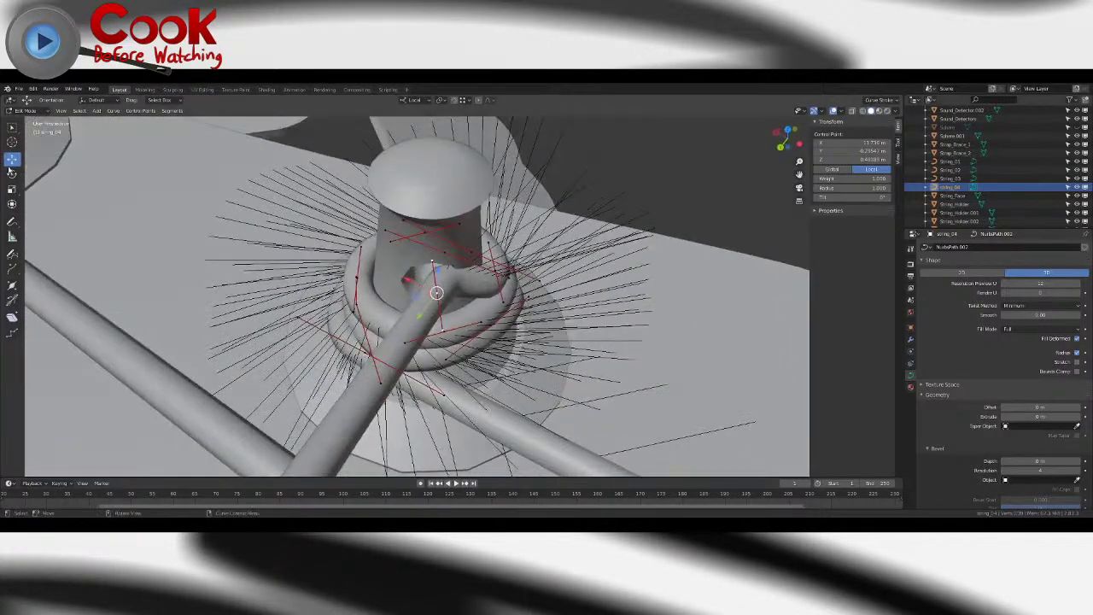
{"action": "left_click", "coordinate": [12, 173]}
{"action": "left_click_drag", "start_coordinate": [457, 313], "coordinate": [393, 291]}
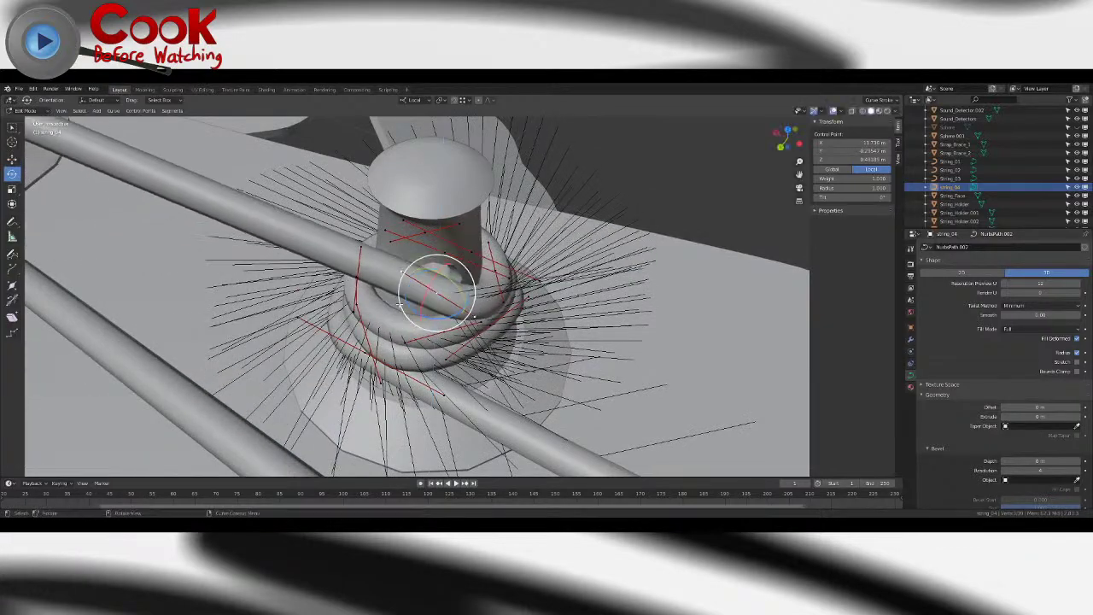
{"action": "middle_click_drag", "start_coordinate": [393, 291], "coordinate": [400, 235]}
- Rotate string_04's end point beside the peg so that the upper turn keeps following the coil
{"action": "left_click", "coordinate": [12, 159]}
{"action": "middle_click_drag", "start_coordinate": [299, 282], "coordinate": [366, 263]}
{"action": "middle_click_drag", "start_coordinate": [435, 254], "coordinate": [464, 322]}
{"action": "left_click", "coordinate": [12, 174]}
{"action": "key", "text": "r"}
{"action": "key", "text": "r"}
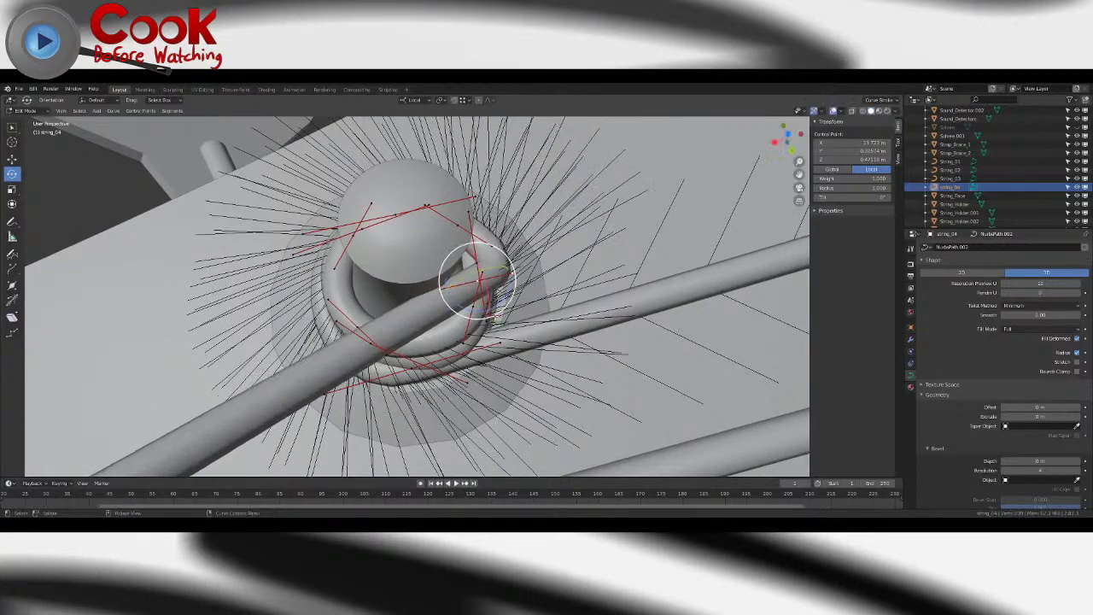
{"action": "left_click_drag", "start_coordinate": [479, 311], "coordinate": [521, 309]}
- Place a new string_04 end point in front of the peg so the string passes through its hole
{"action": "middle_click_drag", "start_coordinate": [375, 359], "coordinate": [463, 306]}
{"action": "key", "text": "g"}
{"action": "left_click", "coordinate": [266, 320]}
{"action": "middle_click_drag", "start_coordinate": [267, 320], "coordinate": [466, 309]}
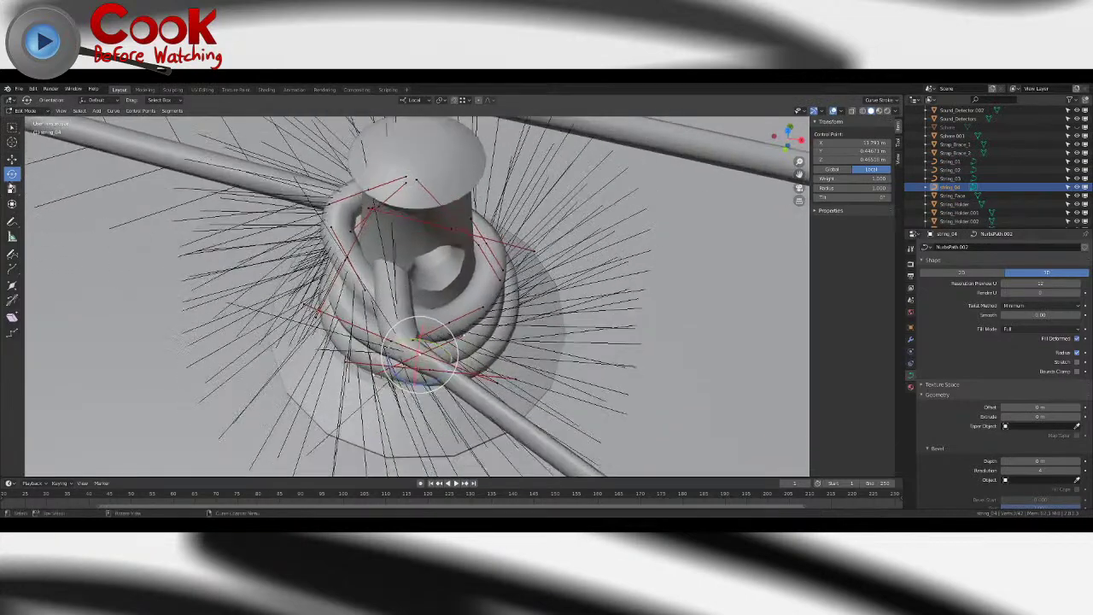
- Nudge a control point on string_04's upper turn and rotate the coil's control points to tighten the wrap around the peg
{"action": "middle_click_drag", "start_coordinate": [512, 350], "coordinate": [395, 231]}
{"action": "left_click", "coordinate": [439, 280]}
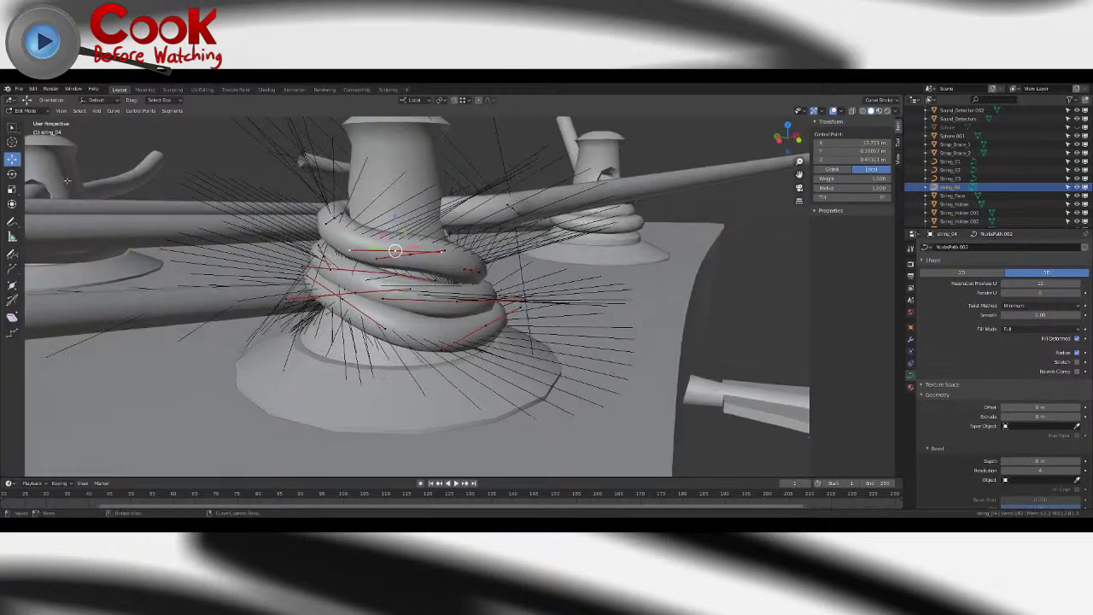
{"action": "left_click_drag", "start_coordinate": [427, 236], "coordinate": [430, 239]}
{"action": "middle_click_drag", "start_coordinate": [410, 299], "coordinate": [404, 337]}
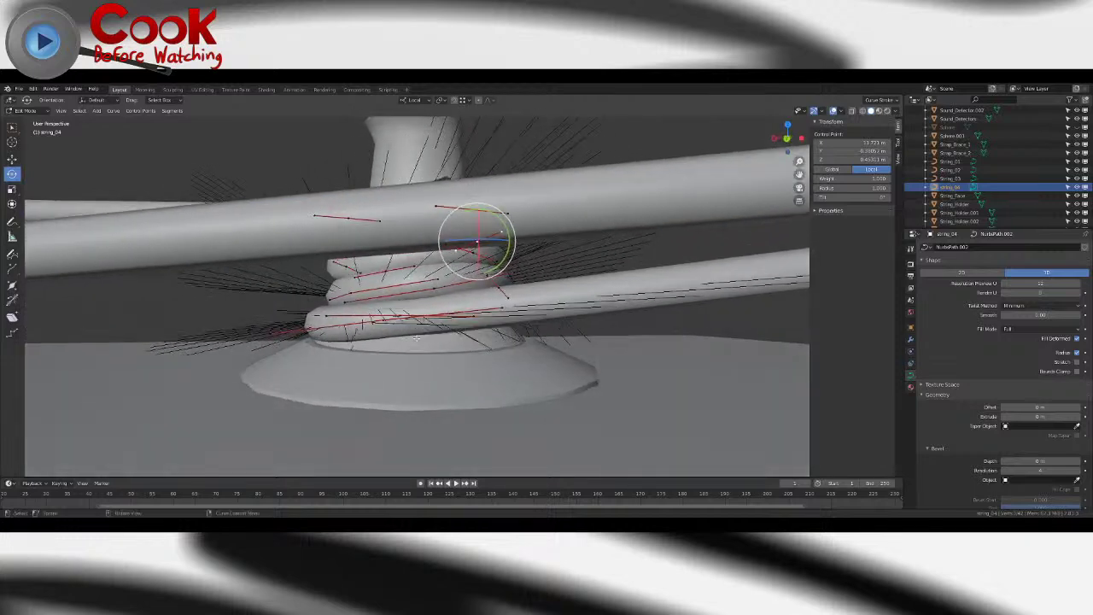
{"action": "left_click_drag", "start_coordinate": [421, 298], "coordinate": [387, 291]}
{"action": "left_click_drag", "start_coordinate": [434, 263], "coordinate": [434, 271]}
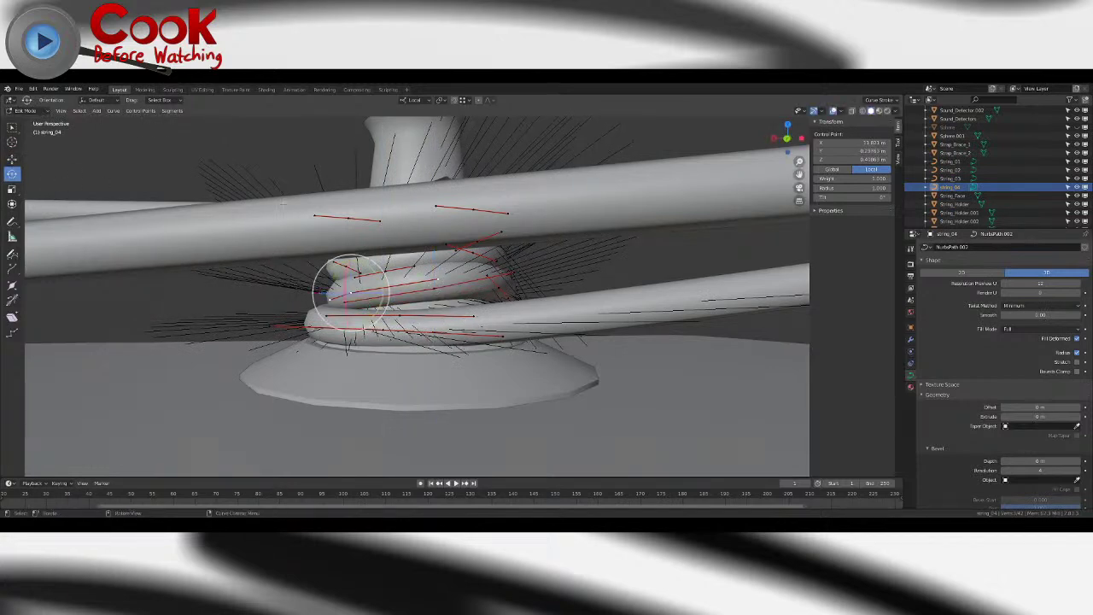
- Fine-tune the angle of the lower turn's control point and raise the control point on string_04's upper turn
{"action": "middle_click_drag", "start_coordinate": [373, 270], "coordinate": [435, 297]}
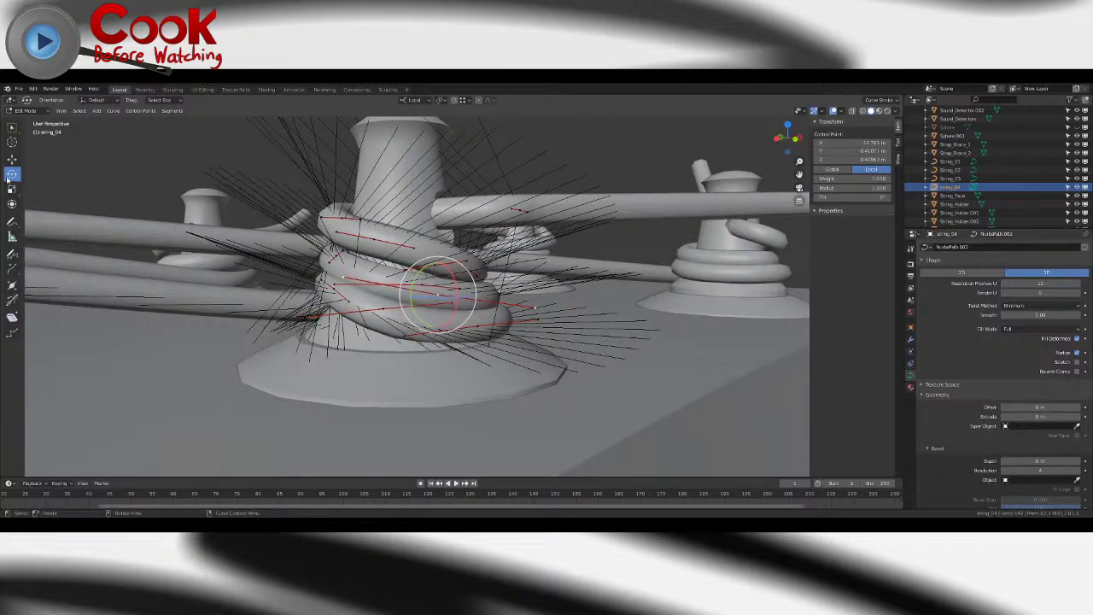
{"action": "left_click_drag", "start_coordinate": [441, 264], "coordinate": [441, 261]}
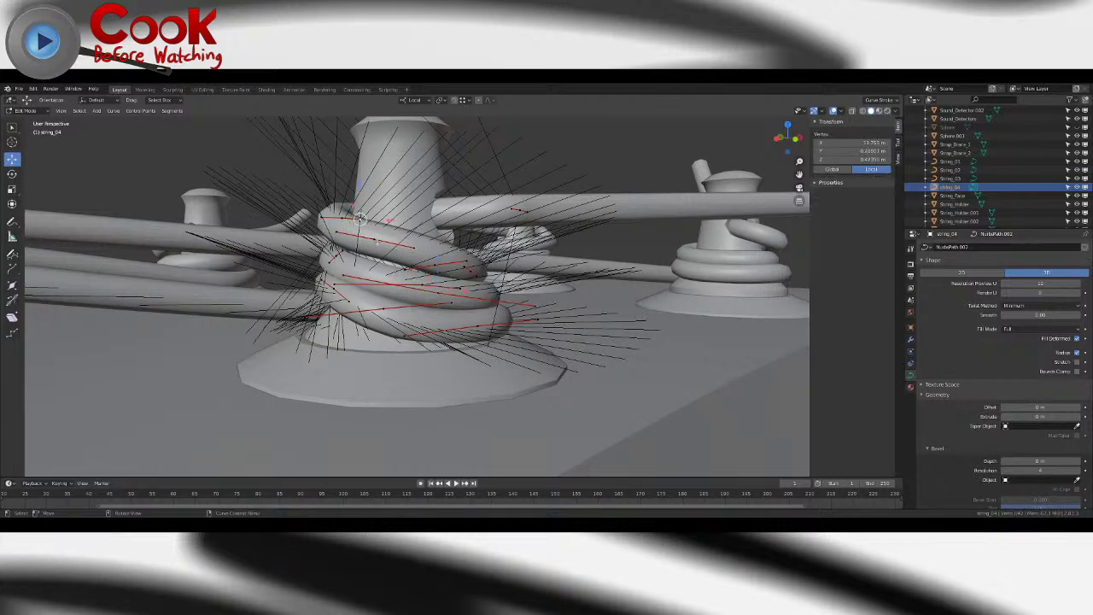
{"action": "left_click", "coordinate": [376, 240]}
{"action": "middle_click_drag", "start_coordinate": [377, 241], "coordinate": [406, 235]}
{"action": "left_click_drag", "start_coordinate": [394, 220], "coordinate": [394, 214]}
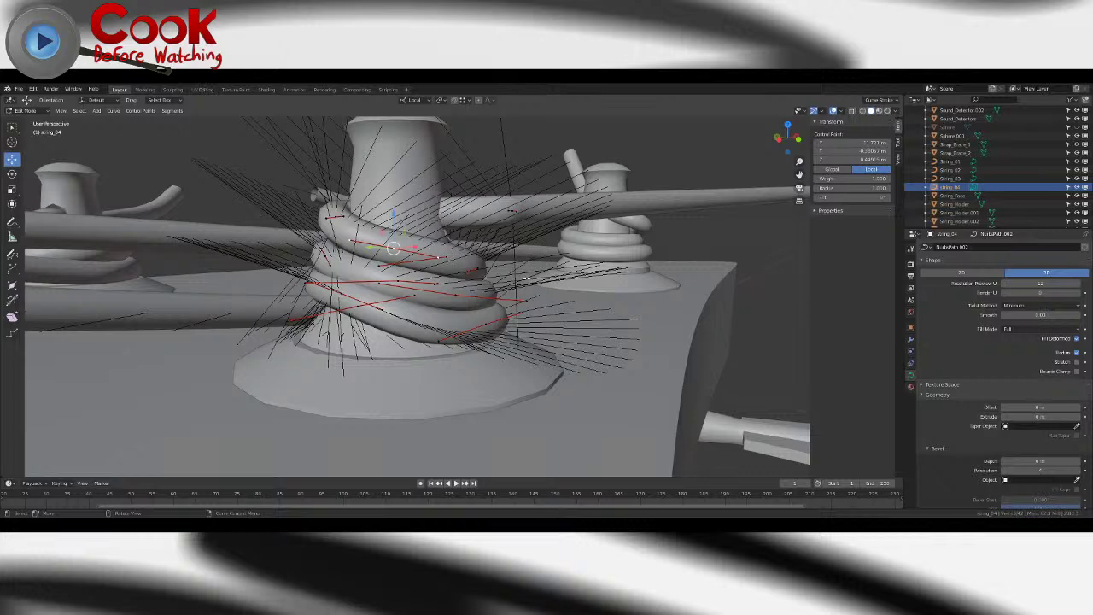
- Move string_04's end point outside the peg hole and rotate it to angle the loose end
{"action": "middle_click_drag", "start_coordinate": [394, 248], "coordinate": [398, 286]}
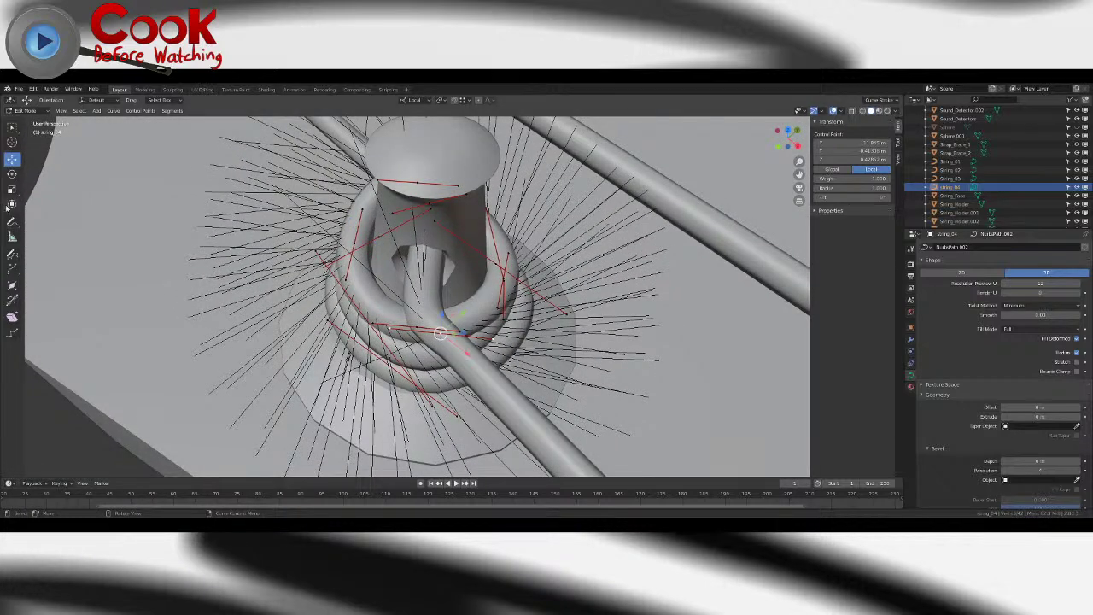
{"action": "left_click_drag", "start_coordinate": [453, 359], "coordinate": [419, 337]}
{"action": "middle_click_drag", "start_coordinate": [410, 346], "coordinate": [507, 161]}
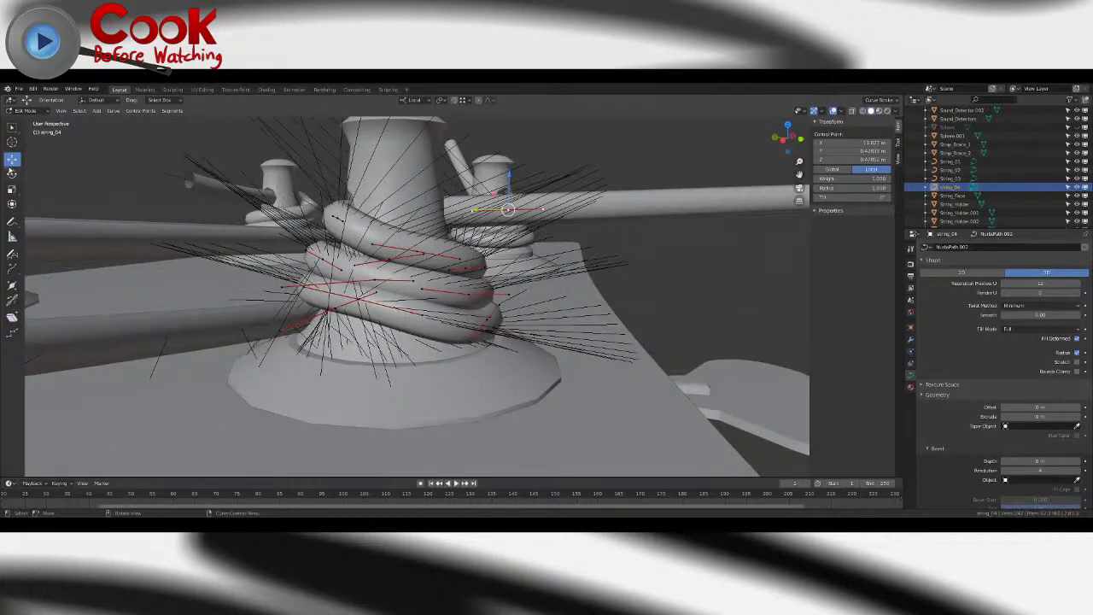
{"action": "left_click_drag", "start_coordinate": [509, 171], "coordinate": [504, 171]}
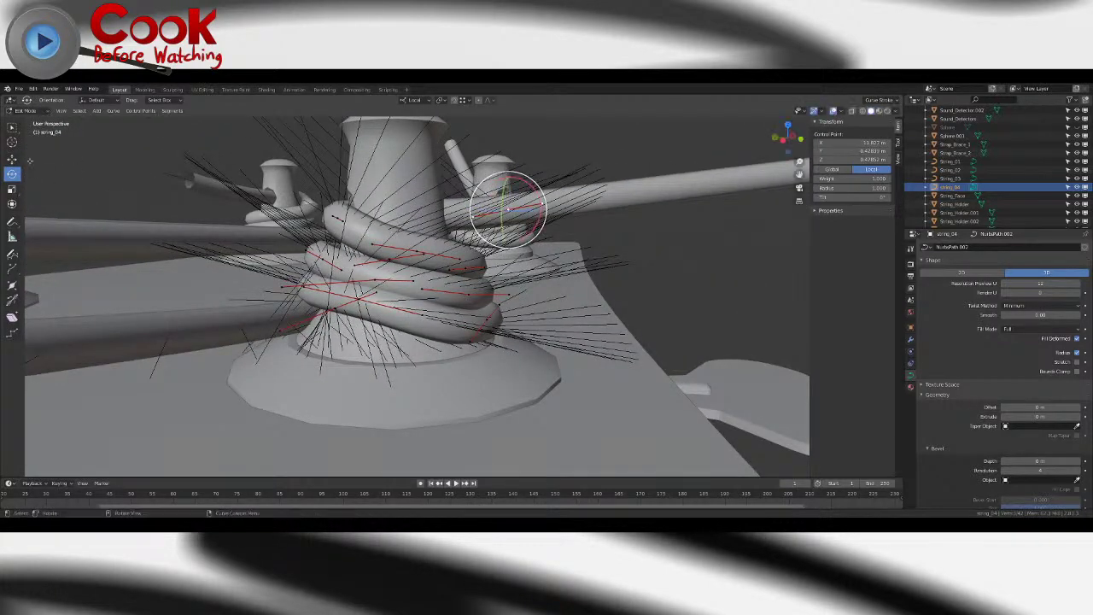
- Extrude another control point from string_04's end and position it farther out from the peg as a loose tail
{"action": "left_click", "coordinate": [11, 160]}
{"action": "middle_click_drag", "start_coordinate": [513, 184], "coordinate": [447, 228]}
{"action": "key", "text": "e"}
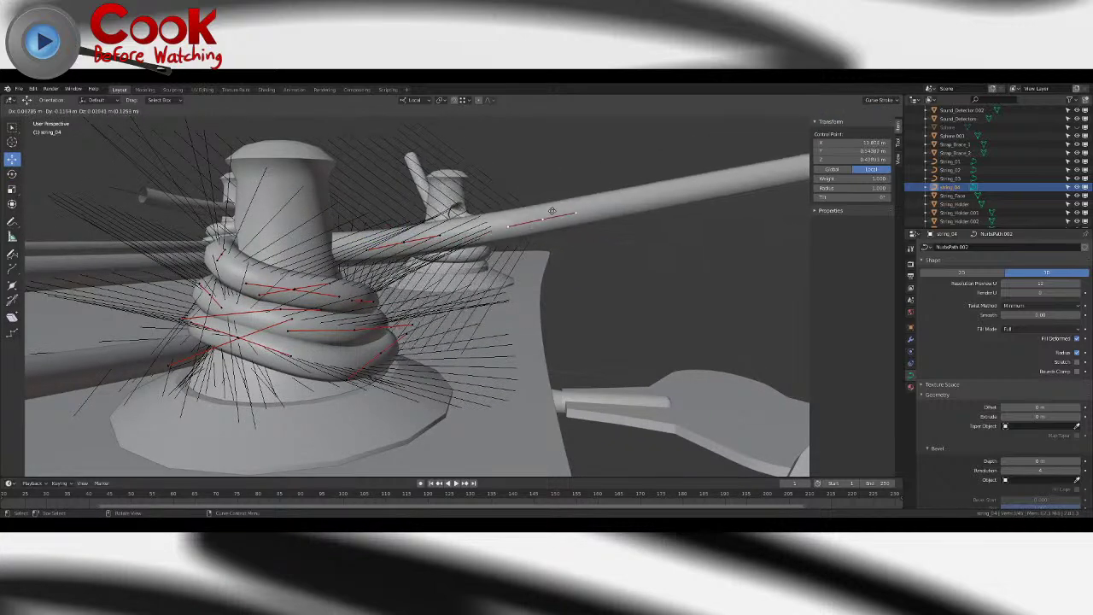
{"action": "left_click_drag", "start_coordinate": [546, 171], "coordinate": [537, 169]}
{"action": "middle_click_drag", "start_coordinate": [537, 169], "coordinate": [446, 226]}
{"action": "middle_click_drag", "start_coordinate": [451, 287], "coordinate": [530, 305]}
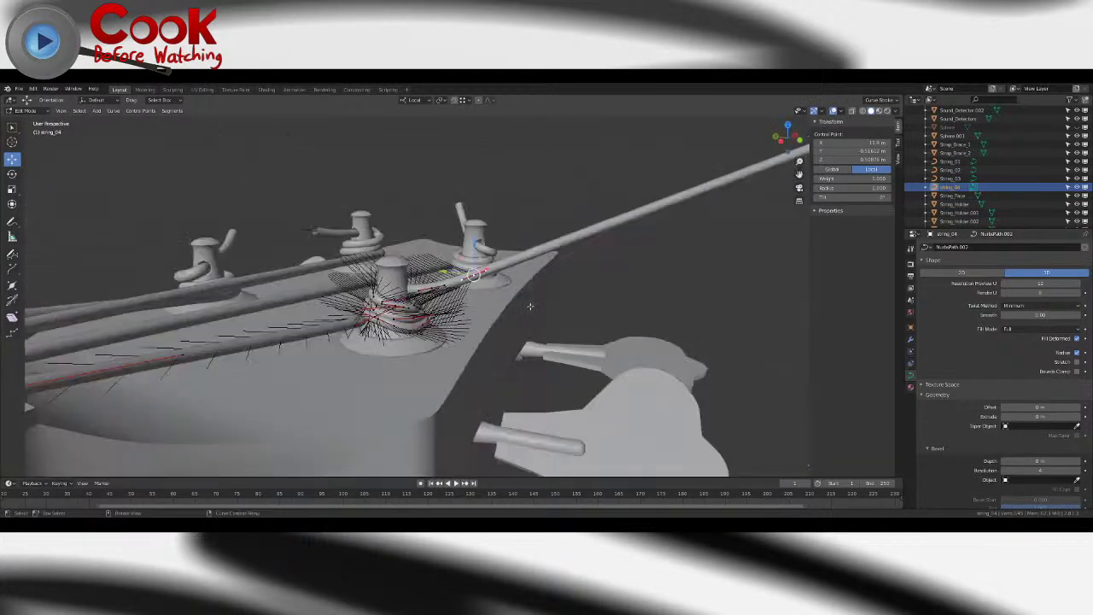
- Reduce the Array count of String_Pluck_G so the string stops a short distance beyond its tuning peg
{"action": "key", "text": "Tab"}
{"action": "left_click", "coordinate": [524, 260]}
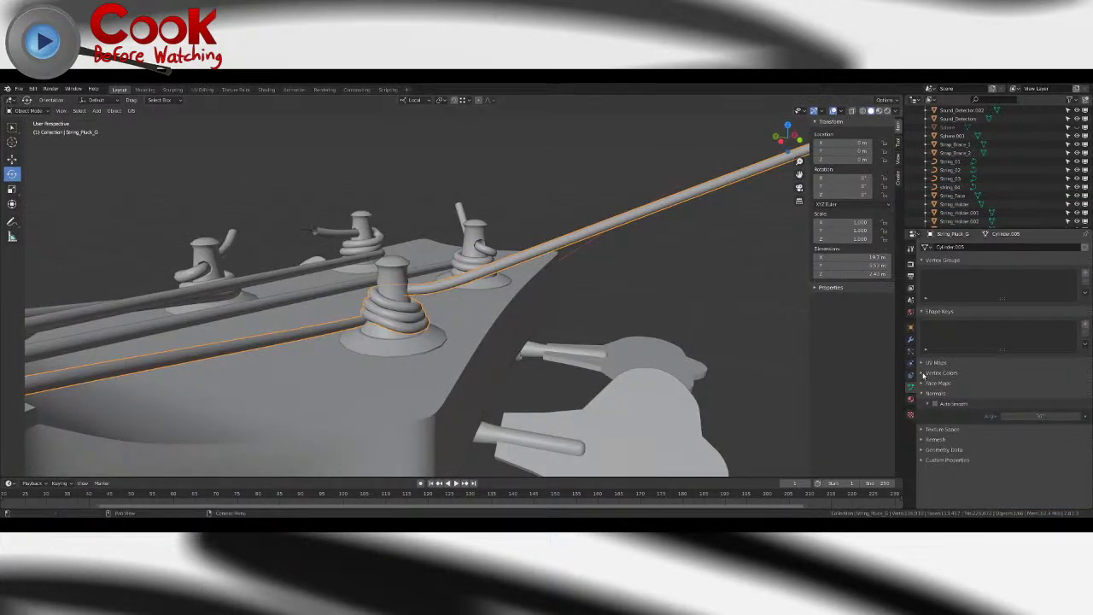
{"action": "left_click", "coordinate": [910, 340]}
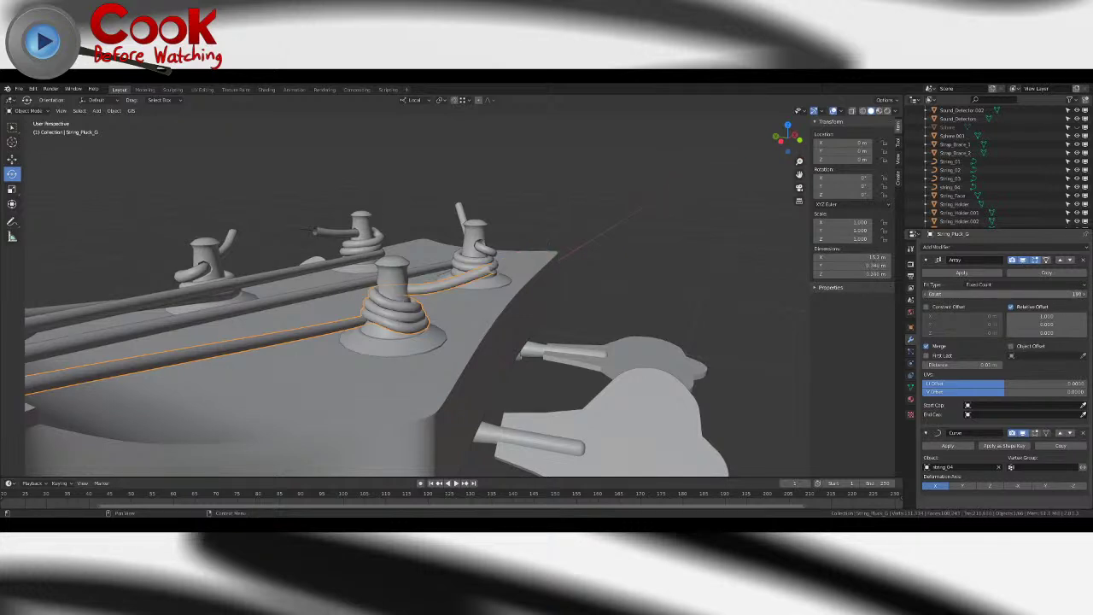
{"action": "key", "text": "Return"}
{"action": "left_click", "coordinate": [1081, 294]}
{"action": "left_click", "coordinate": [593, 257]}
{"action": "middle_click_drag", "start_coordinate": [593, 256], "coordinate": [482, 363]}
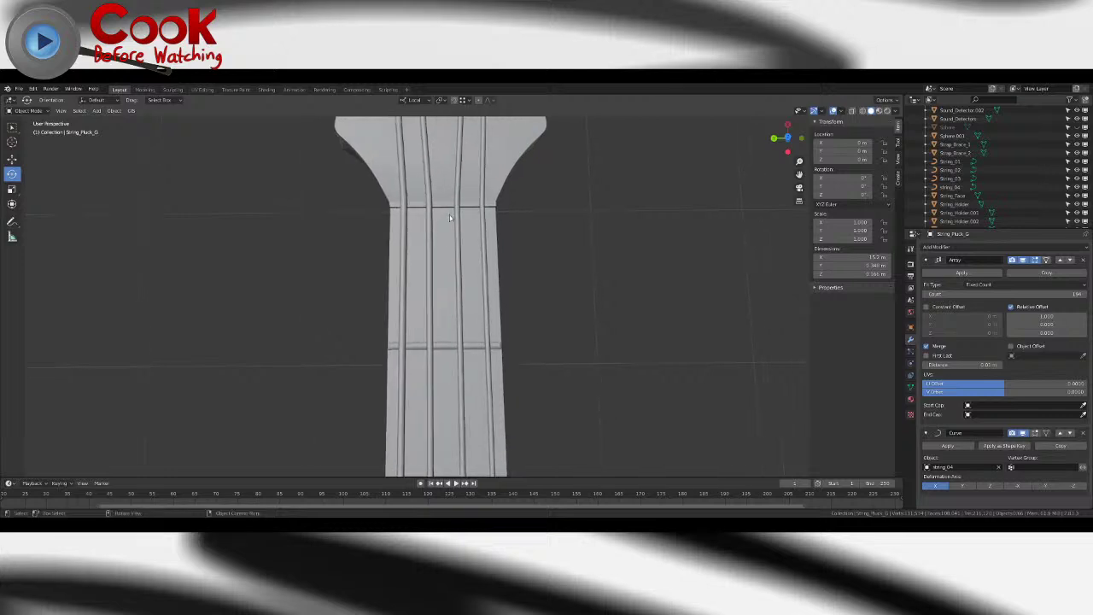
- Examine the four strings at the nut and headstock, including a close-up of String_Pluck_G's coil around its peg
{"action": "scroll", "coordinate": [453, 218], "scroll_direction": "down", "scroll_amount": 5}
{"action": "scroll", "coordinate": [453, 218], "scroll_direction": "up", "scroll_amount": 10}
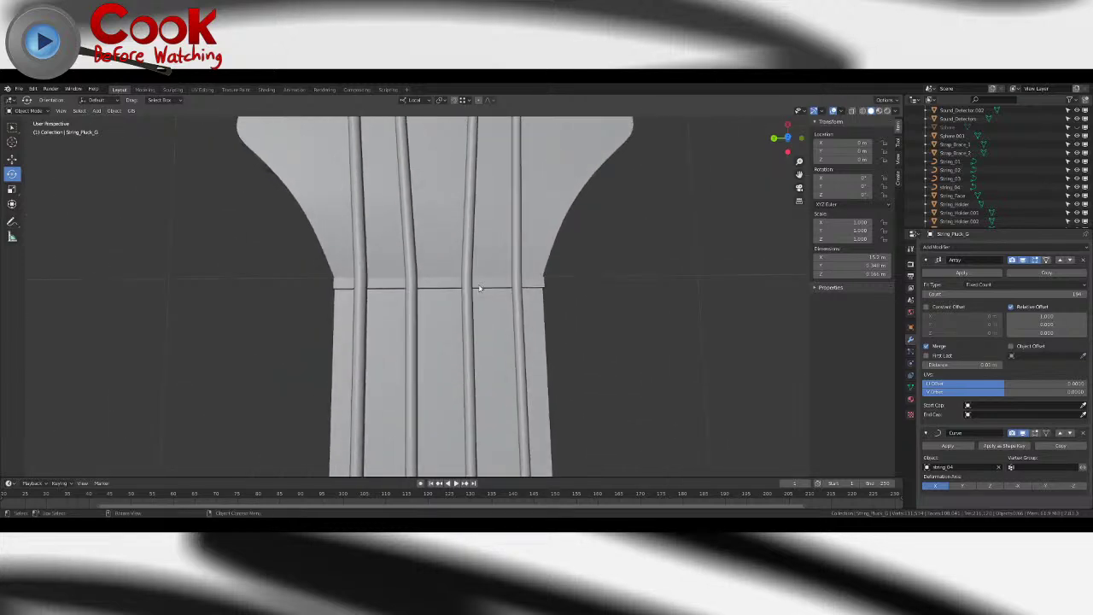
{"action": "scroll", "coordinate": [519, 284], "scroll_direction": "down", "scroll_amount": 4}
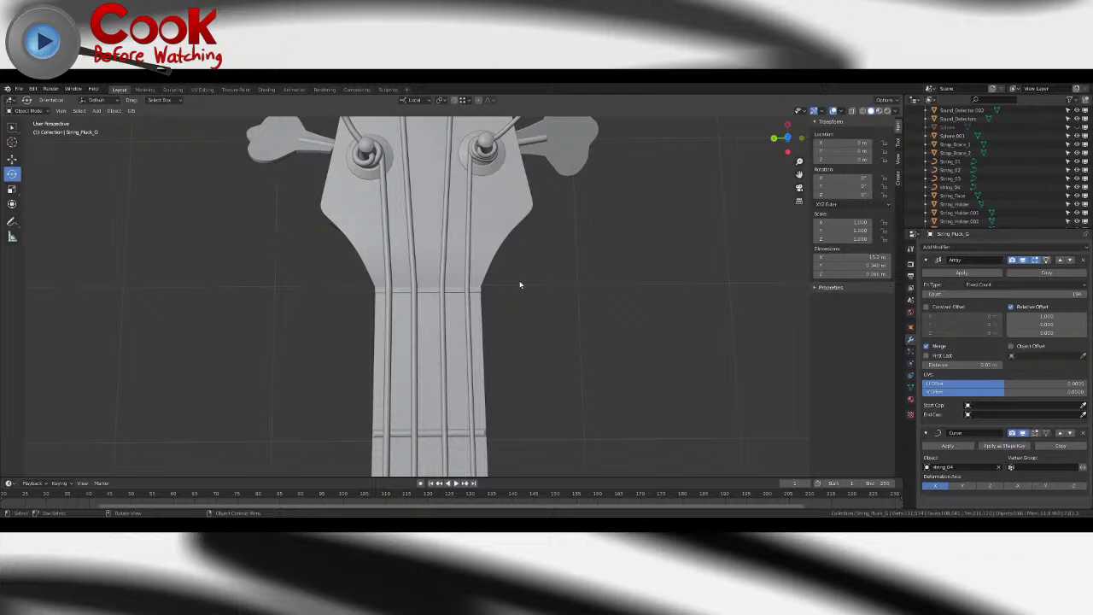
{"action": "middle_click_drag", "start_coordinate": [499, 254], "coordinate": [417, 231]}
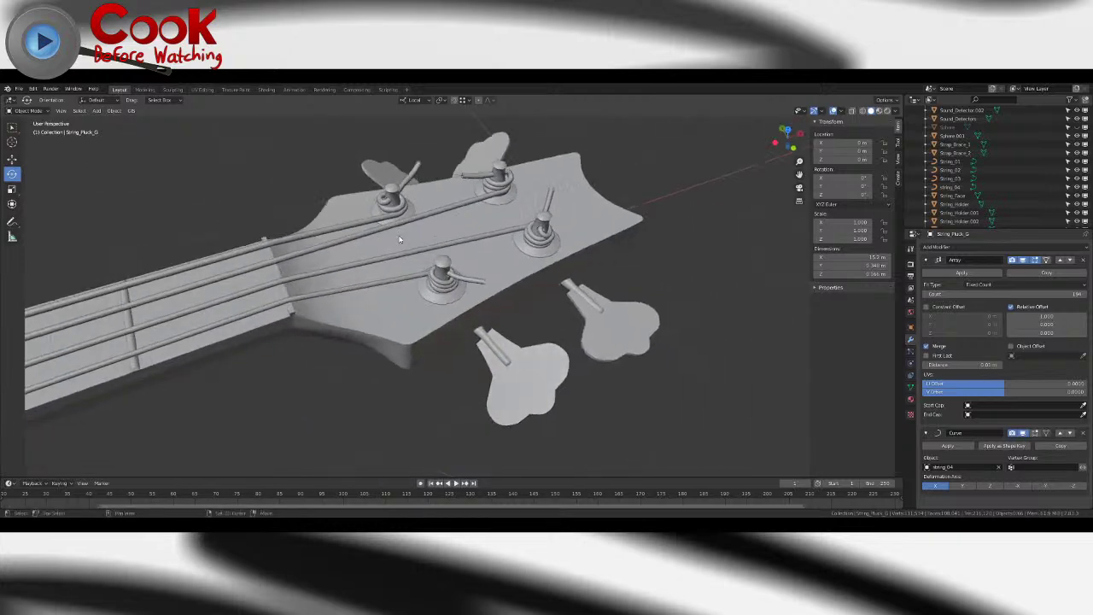
{"action": "scroll", "coordinate": [512, 290], "scroll_direction": "up", "scroll_amount": 6}
{"action": "middle_click_drag", "start_coordinate": [517, 293], "coordinate": [598, 265]}
{"action": "scroll", "coordinate": [532, 317], "scroll_direction": "up", "scroll_amount": 4}
{"action": "middle_click_drag", "start_coordinate": [406, 279], "coordinate": [466, 364], "text": "shift"}
{"action": "key", "text": "Tab"}
{"action": "key", "text": "Tab"}
{"action": "middle_click_drag", "start_coordinate": [465, 410], "coordinate": [444, 294]}
{"action": "scroll", "coordinate": [450, 349], "scroll_direction": "up", "scroll_amount": 5}
{"action": "scroll", "coordinate": [453, 273], "scroll_direction": "up", "scroll_amount": 3}
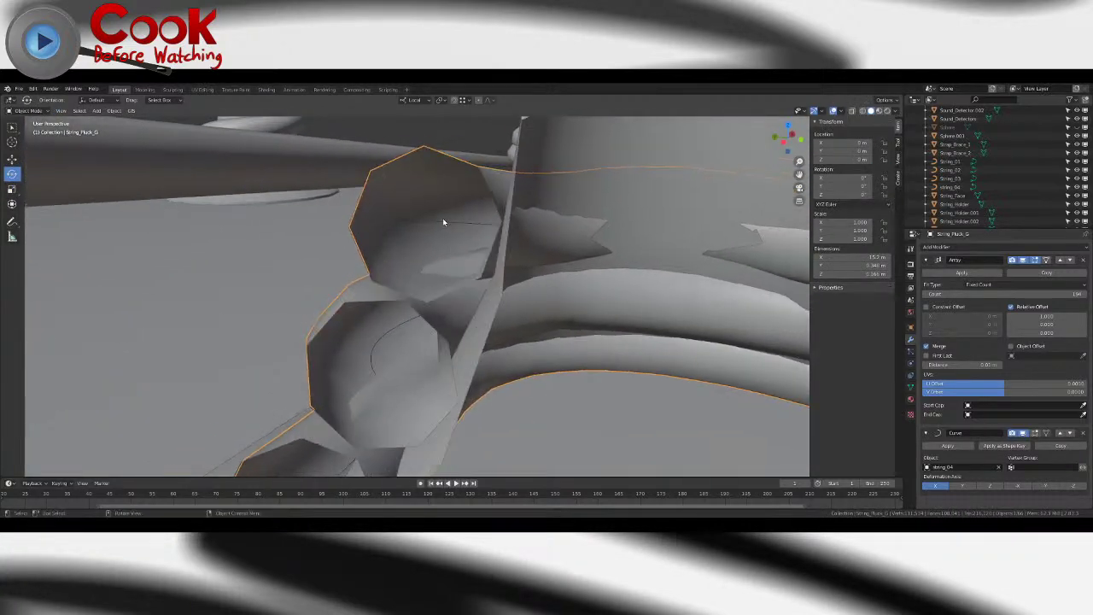
- Edit string_04 and shift the control point on the coil's middle turn to improve its fit around the peg
{"action": "left_click", "coordinate": [442, 219]}
{"action": "key", "text": "Tab"}
{"action": "key", "text": "Tab"}
{"action": "left_click", "coordinate": [439, 221]}
{"action": "key", "text": "Tab"}
{"action": "scroll", "coordinate": [439, 220], "scroll_direction": "down", "scroll_amount": 4}
{"action": "middle_click_drag", "start_coordinate": [438, 221], "coordinate": [339, 353]}
{"action": "scroll", "coordinate": [453, 282], "scroll_direction": "down", "scroll_amount": 2}
{"action": "left_click", "coordinate": [428, 356]}
{"action": "middle_click_drag", "start_coordinate": [428, 355], "coordinate": [500, 344]}
{"action": "middle_click_drag", "start_coordinate": [338, 301], "coordinate": [422, 341]}
{"action": "left_click", "coordinate": [371, 344]}
{"action": "left_click_drag", "start_coordinate": [376, 352], "coordinate": [365, 352]}
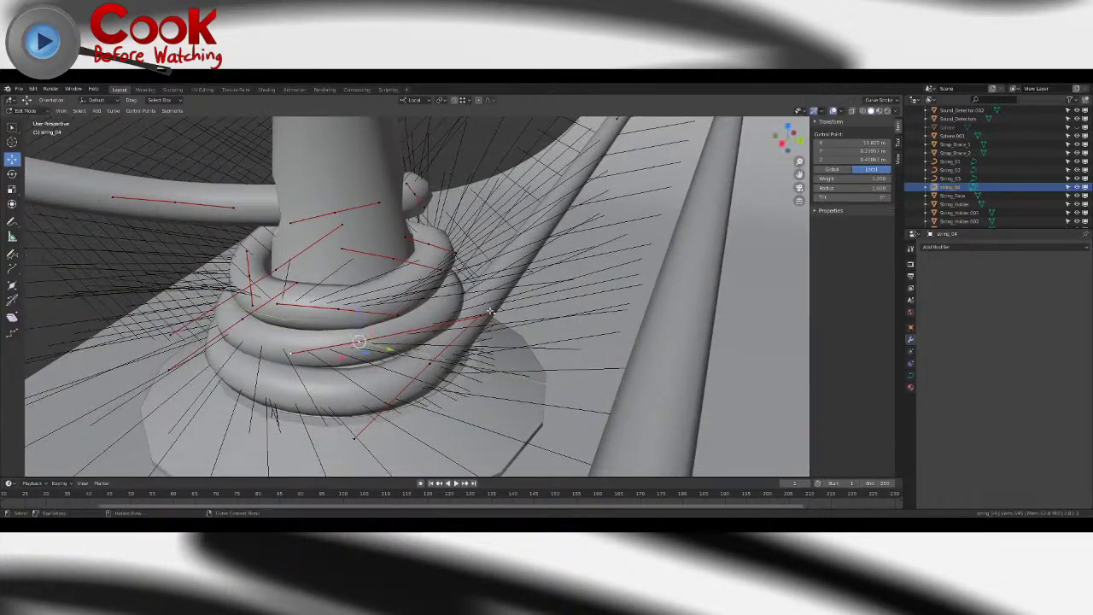
{"action": "middle_click_drag", "start_coordinate": [494, 313], "coordinate": [302, 336]}
{"action": "key", "text": "Tab"}
- Assign String_Face as the end cap of String_Pluck_G's Array modifier to close the string's open tip
{"action": "scroll", "coordinate": [546, 253], "scroll_direction": "down", "scroll_amount": 8}
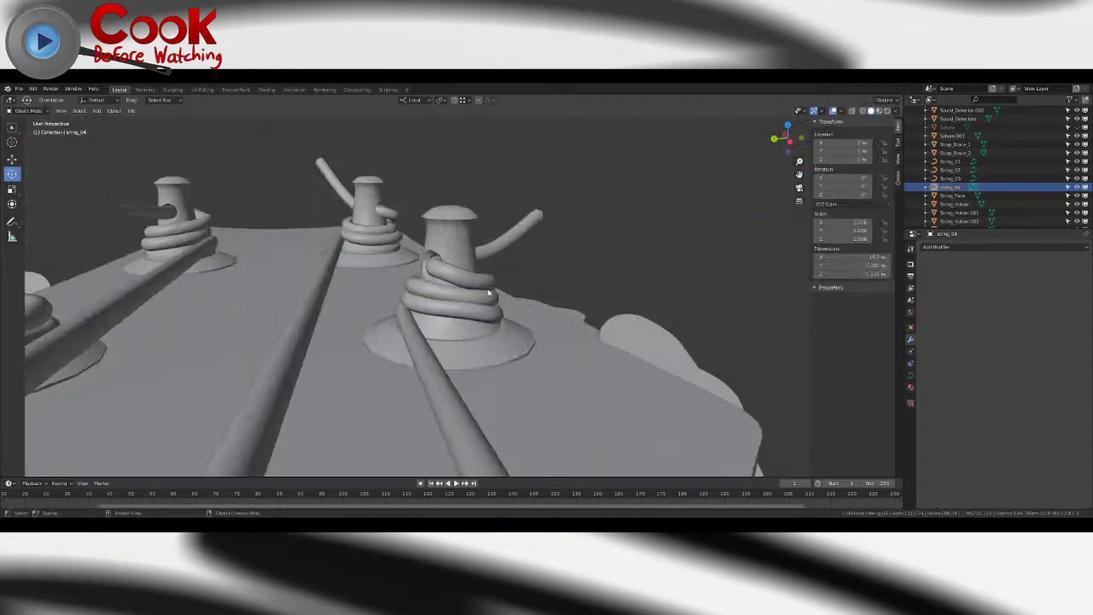
{"action": "middle_click_drag", "start_coordinate": [547, 254], "coordinate": [398, 322]}
{"action": "left_click", "coordinate": [398, 322]}
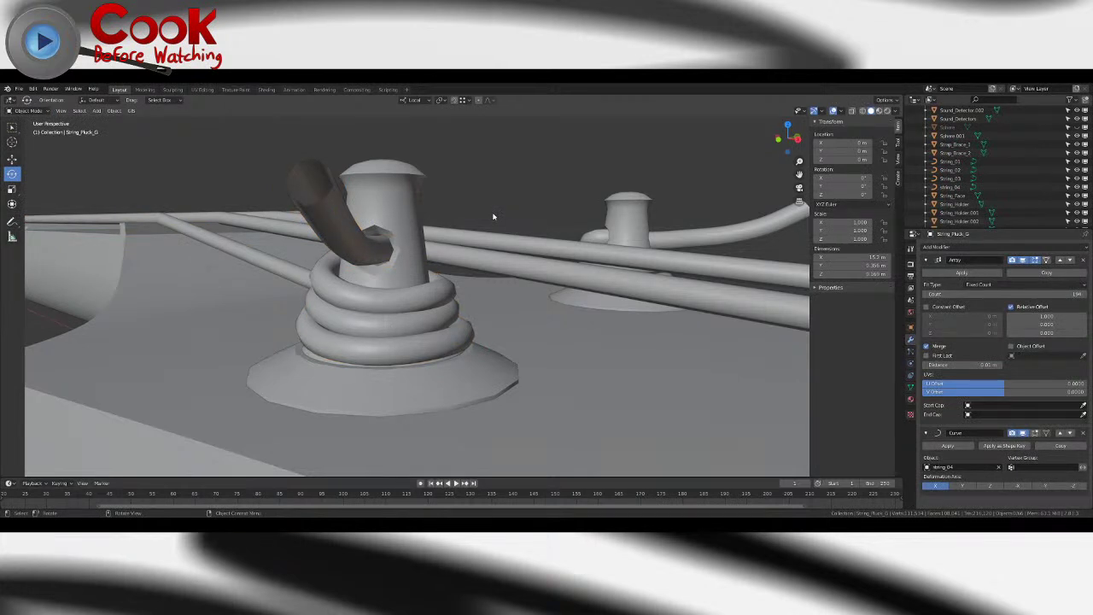
{"action": "middle_click_drag", "start_coordinate": [492, 217], "coordinate": [532, 245]}
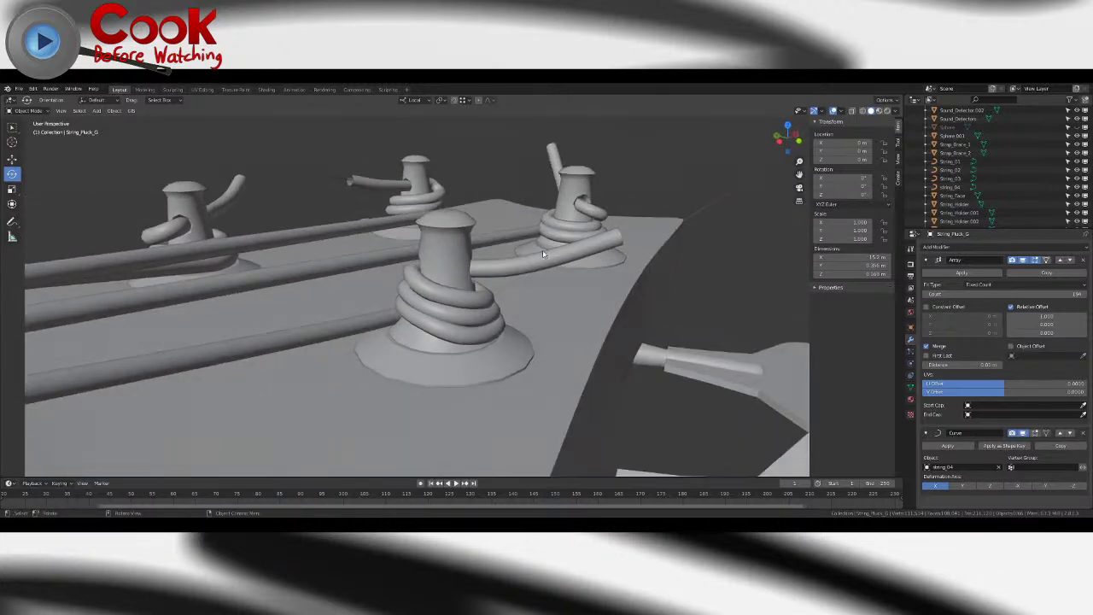
{"action": "middle_click_drag", "start_coordinate": [614, 259], "coordinate": [587, 242]}
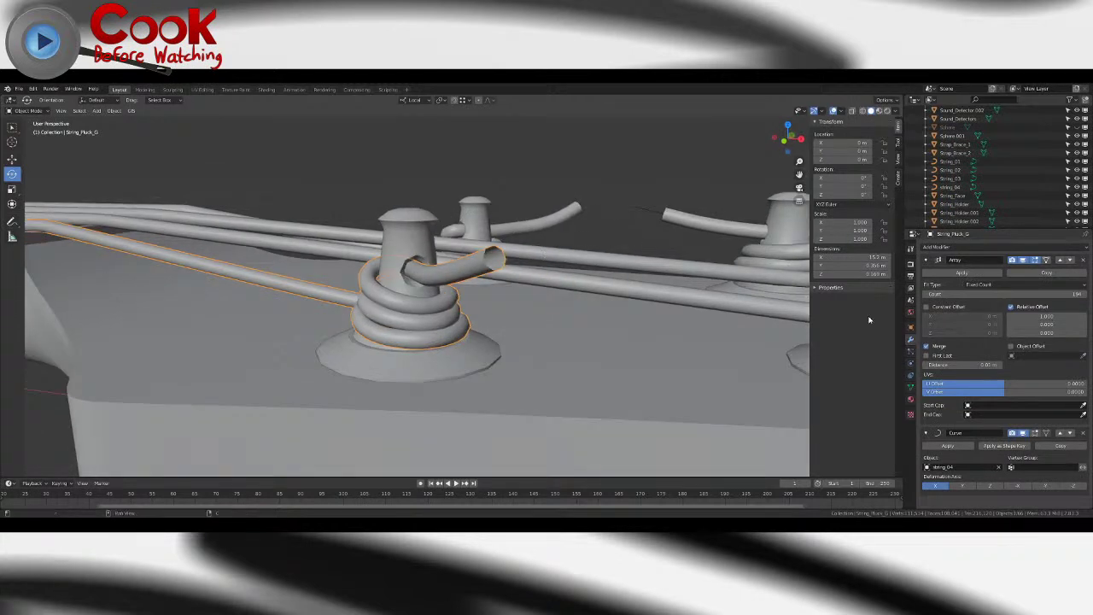
{"action": "left_click", "coordinate": [984, 414]}
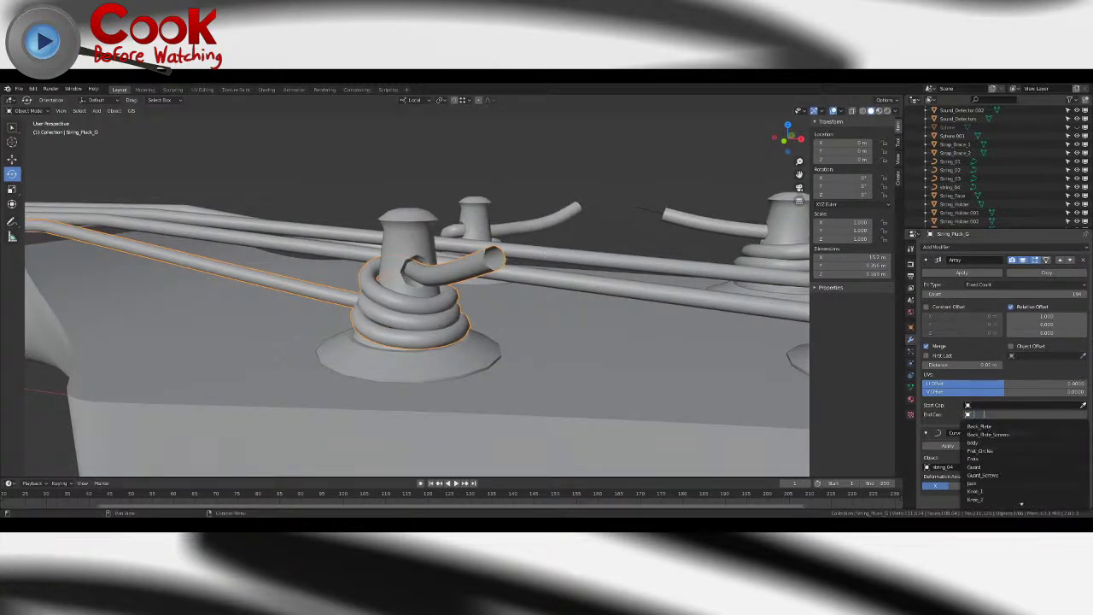
{"action": "left_click", "coordinate": [988, 426]}
- Assign String_Face as the end cap of String_Pluck_D's Array modifier
{"action": "middle_click_drag", "start_coordinate": [661, 269], "coordinate": [628, 266]}
{"action": "left_click", "coordinate": [614, 212]}
{"action": "middle_click_drag", "start_coordinate": [692, 232], "coordinate": [591, 278]}
{"action": "left_click", "coordinate": [464, 287]}
{"action": "middle_click_drag", "start_coordinate": [488, 296], "coordinate": [459, 313]}
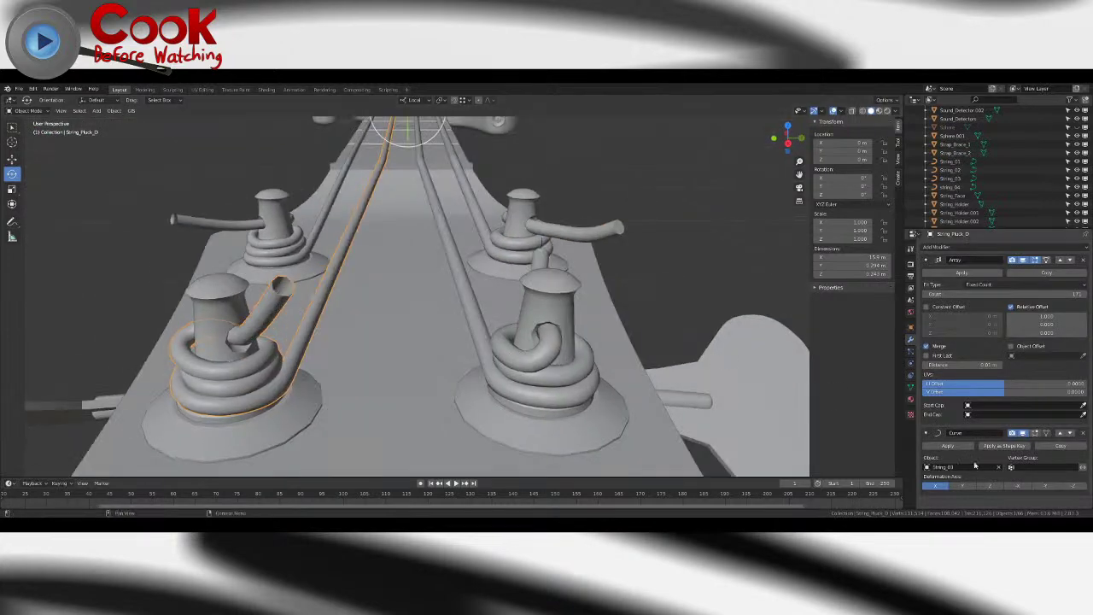
{"action": "left_click", "coordinate": [986, 415]}
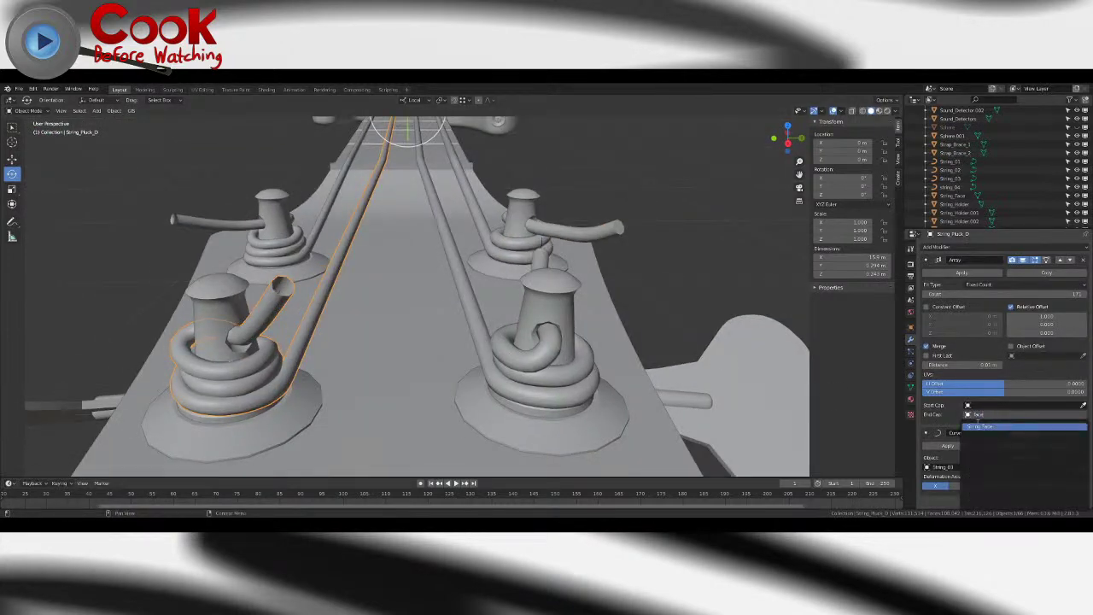
{"action": "left_click", "coordinate": [980, 426]}
- Assign String_Face as the end cap of String_Pluck_A's Array modifier
{"action": "middle_click_drag", "start_coordinate": [573, 326], "coordinate": [427, 351]}
{"action": "left_click", "coordinate": [427, 351]}
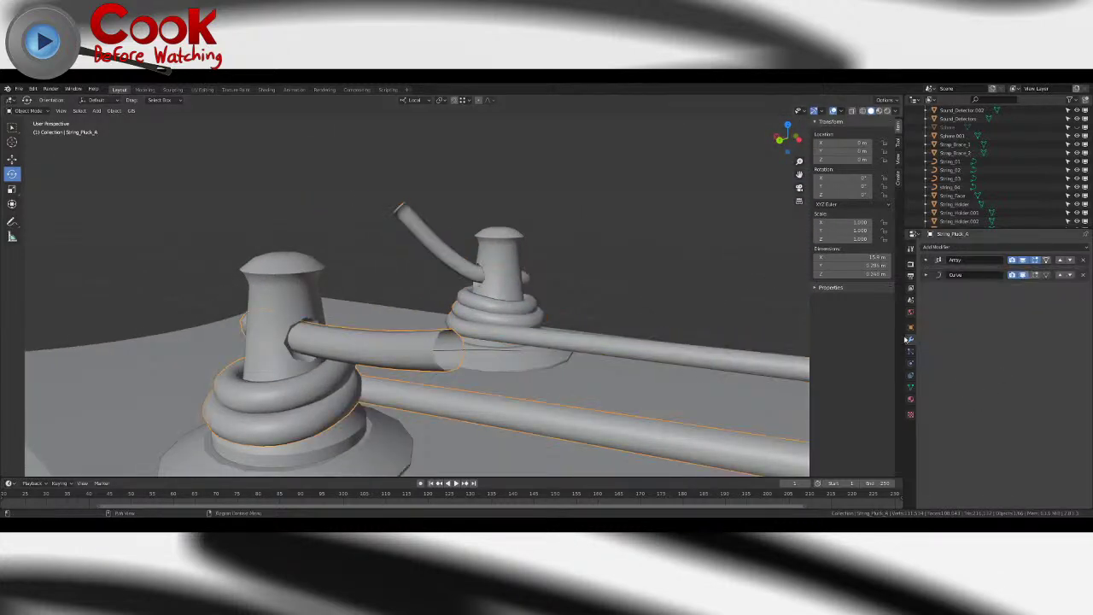
{"action": "left_click", "coordinate": [925, 261]}
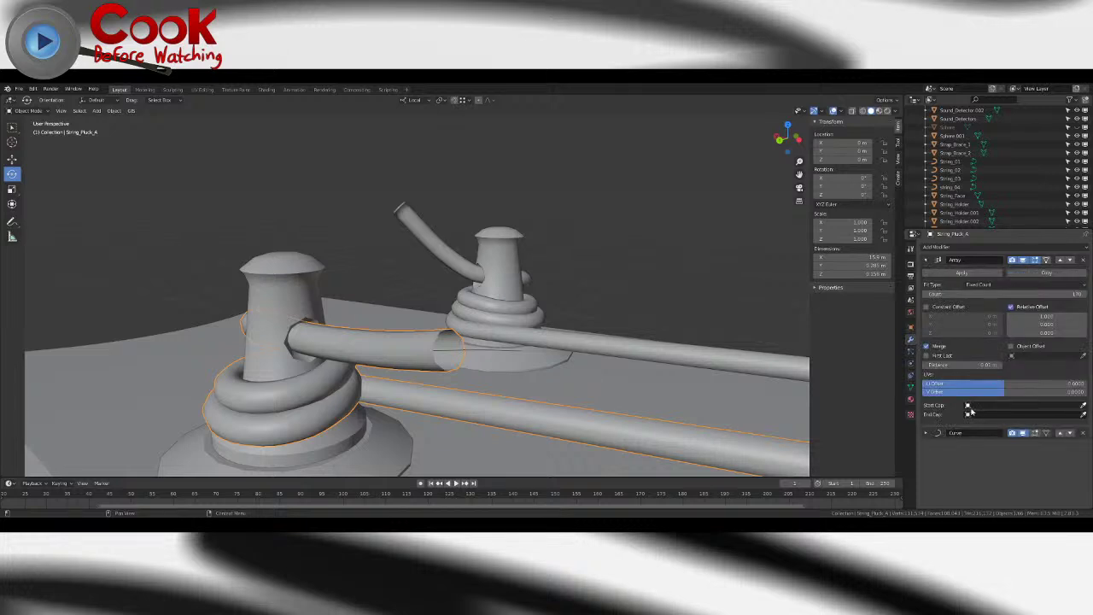
{"action": "left_click", "coordinate": [971, 414]}
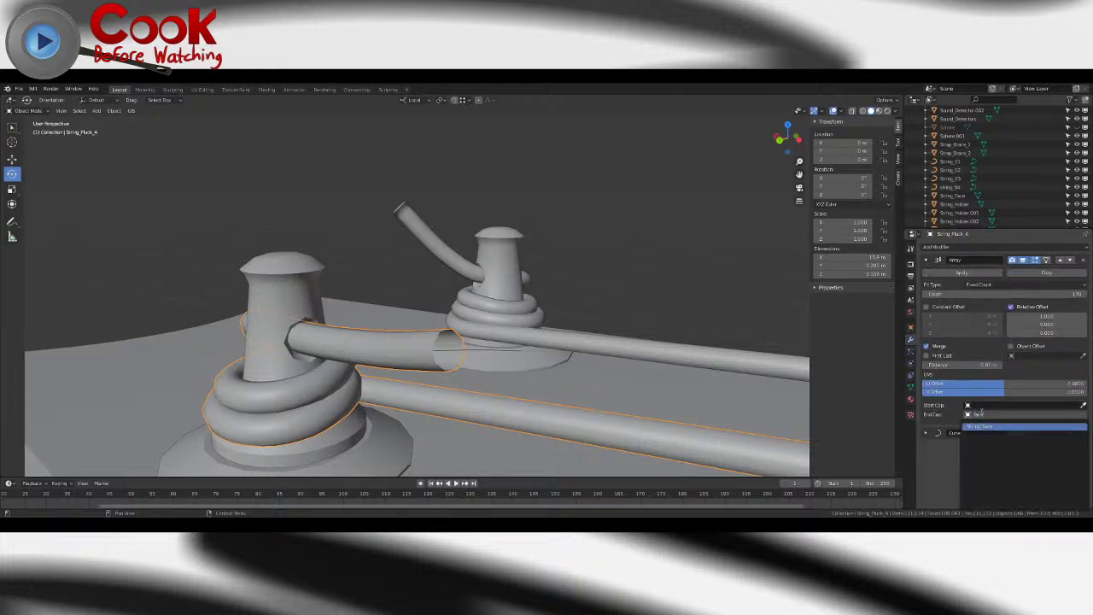
{"action": "left_click", "coordinate": [986, 426]}
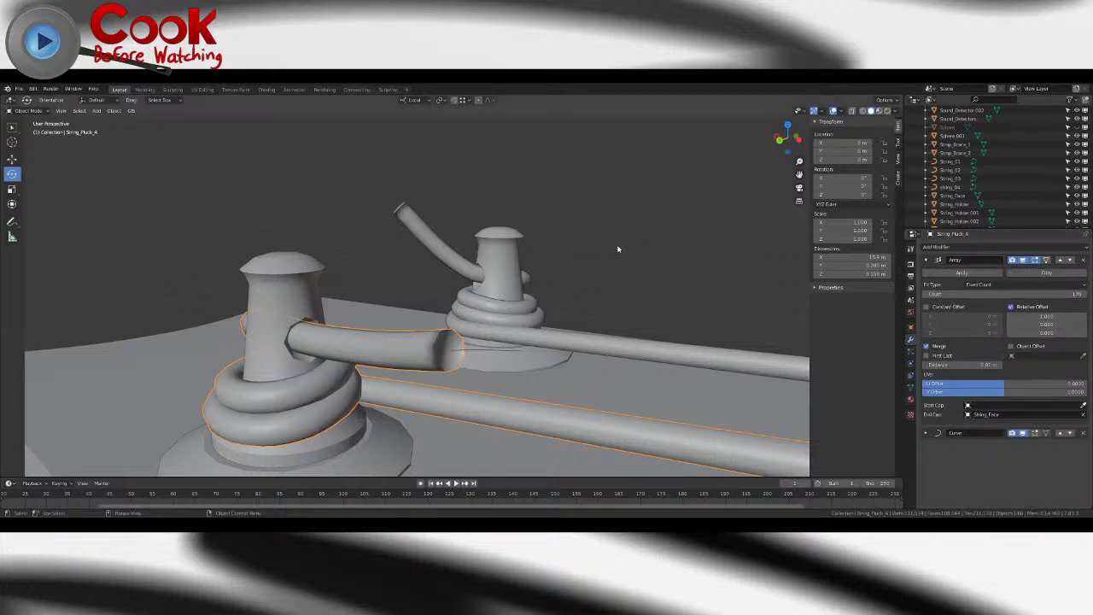
- Edit string_04 and shift control points at the side of the coil so the turns sit closer to the peg
{"action": "middle_click_drag", "start_coordinate": [631, 247], "coordinate": [457, 268]}
{"action": "scroll", "coordinate": [429, 296], "scroll_direction": "up", "scroll_amount": 4}
{"action": "left_click", "coordinate": [442, 286]}
{"action": "key", "text": "Tab"}
{"action": "key", "text": "Tab"}
{"action": "middle_click_drag", "start_coordinate": [514, 284], "coordinate": [495, 295]}
{"action": "left_click", "coordinate": [477, 256]}
{"action": "middle_click_drag", "start_coordinate": [477, 256], "coordinate": [479, 235]}
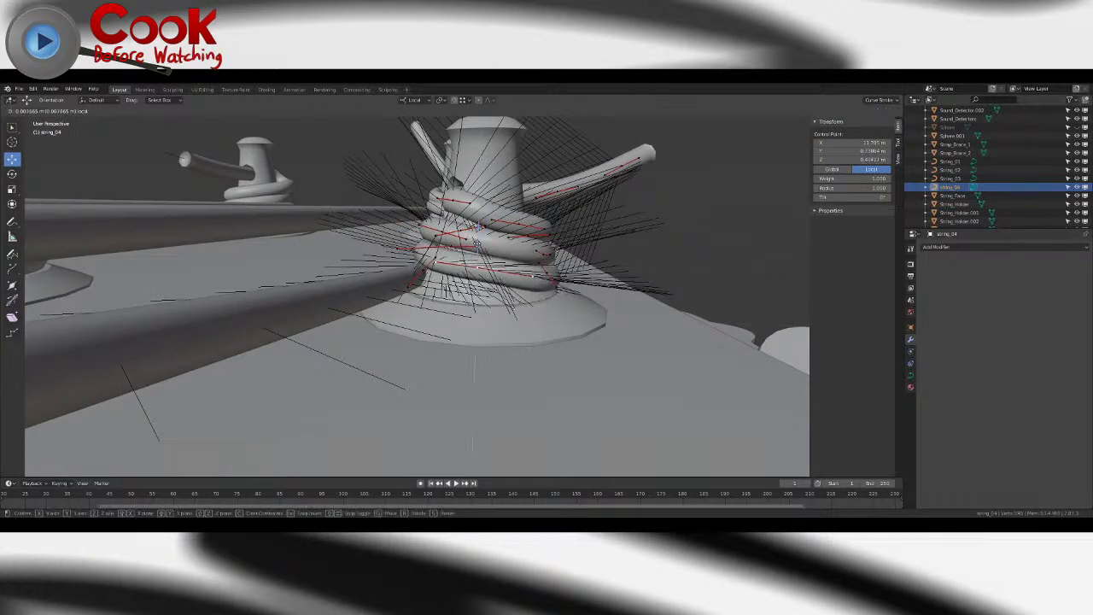
{"action": "left_click_drag", "start_coordinate": [476, 249], "coordinate": [475, 250]}
{"action": "middle_click_drag", "start_coordinate": [475, 251], "coordinate": [474, 273]}
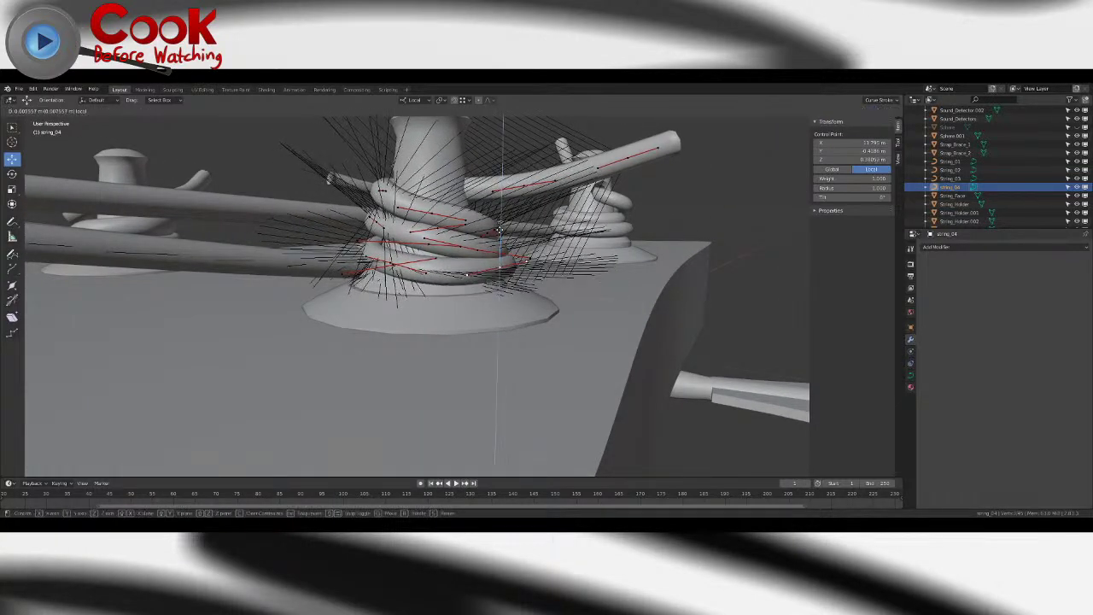
- Reposition the control points on the upper turns of string_04's coil and adjust their angle around the peg
{"action": "middle_click_drag", "start_coordinate": [538, 242], "coordinate": [576, 244]}
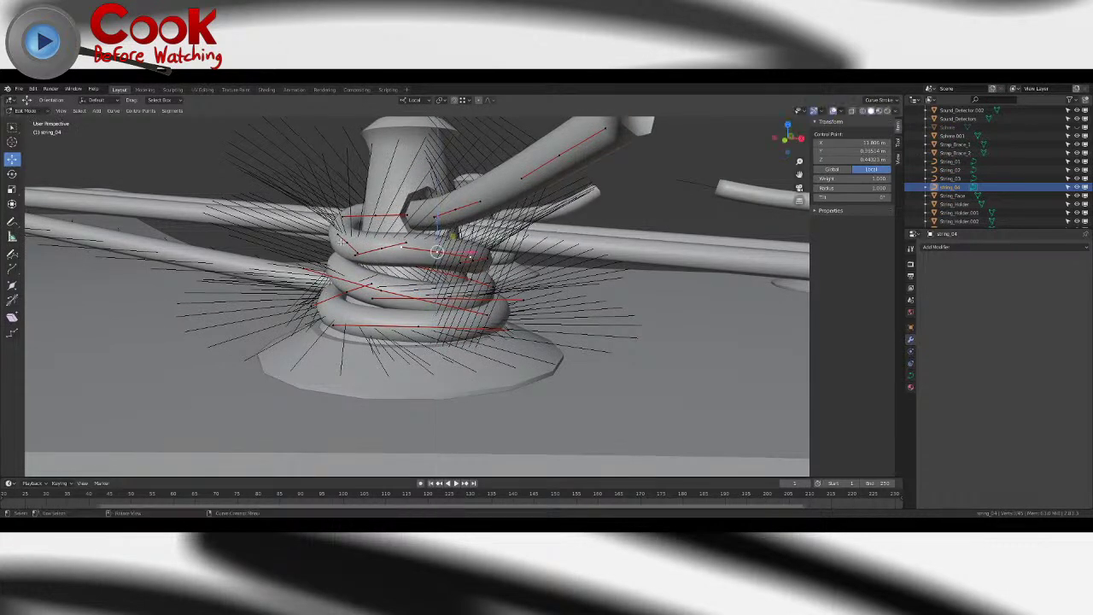
{"action": "middle_click_drag", "start_coordinate": [344, 243], "coordinate": [426, 246]}
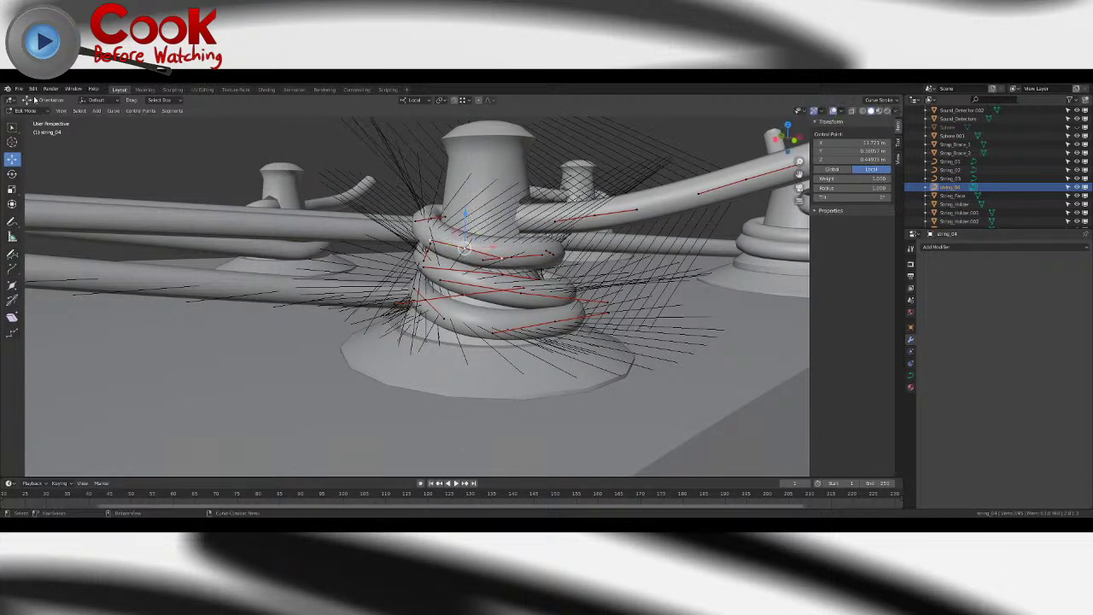
{"action": "left_click", "coordinate": [469, 204]}
{"action": "middle_click_drag", "start_coordinate": [469, 204], "coordinate": [328, 231]}
{"action": "middle_click_drag", "start_coordinate": [563, 256], "coordinate": [453, 265]}
{"action": "scroll", "coordinate": [453, 264], "scroll_direction": "up", "scroll_amount": 3}
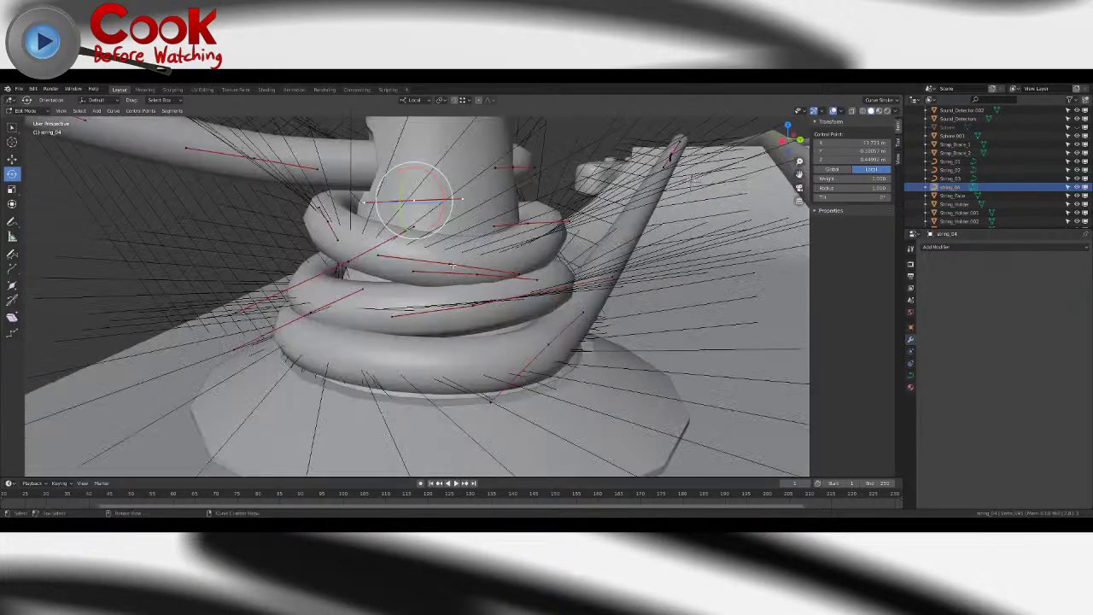
- Raise control points on the upper and middle turns of string_04's coil to even out their spacing, and leave Edit Mode
{"action": "key", "text": "g"}
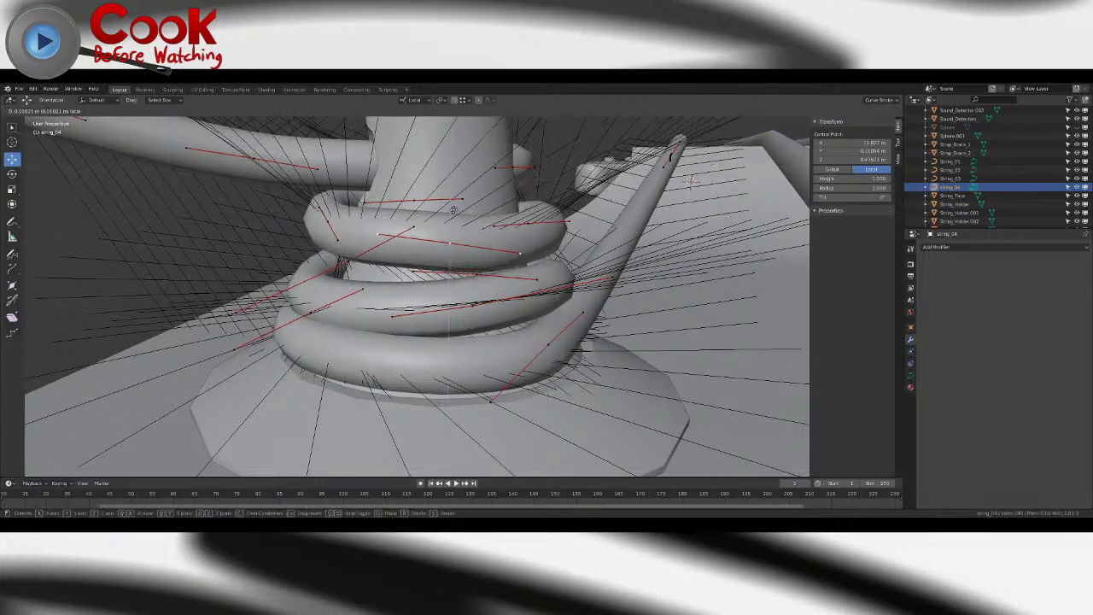
{"action": "middle_click_drag", "start_coordinate": [451, 237], "coordinate": [363, 294]}
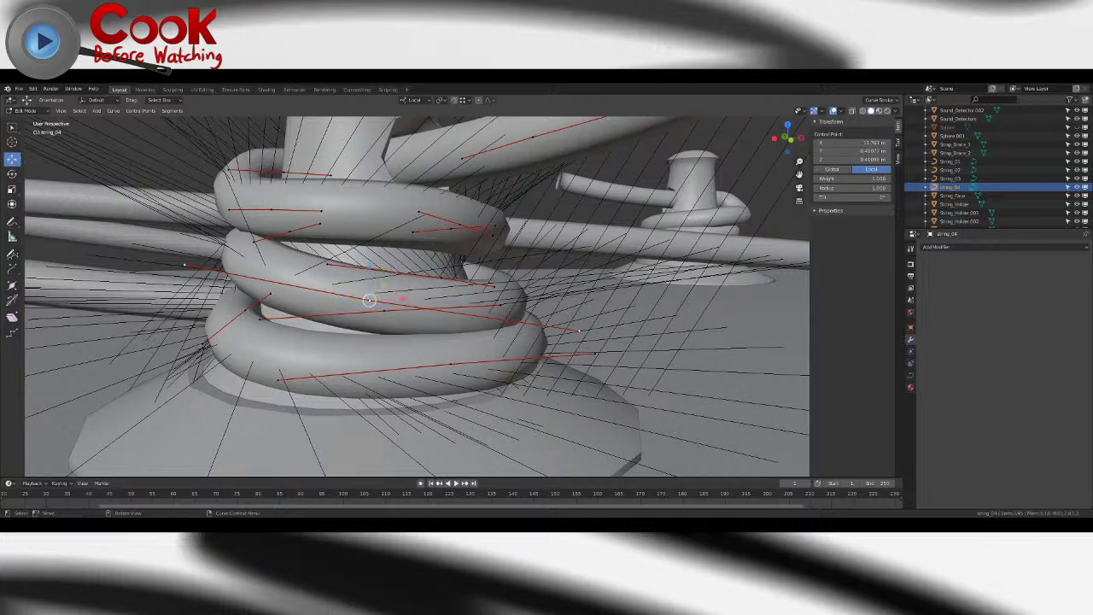
{"action": "left_click_drag", "start_coordinate": [373, 259], "coordinate": [373, 237]}
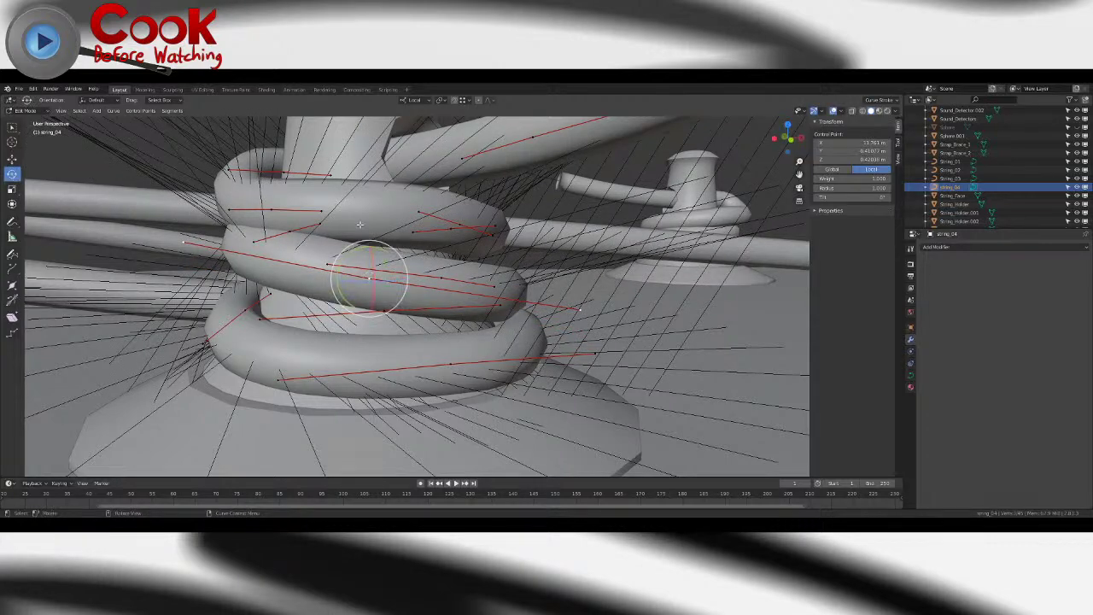
{"action": "middle_click_drag", "start_coordinate": [369, 278], "coordinate": [50, 184]}
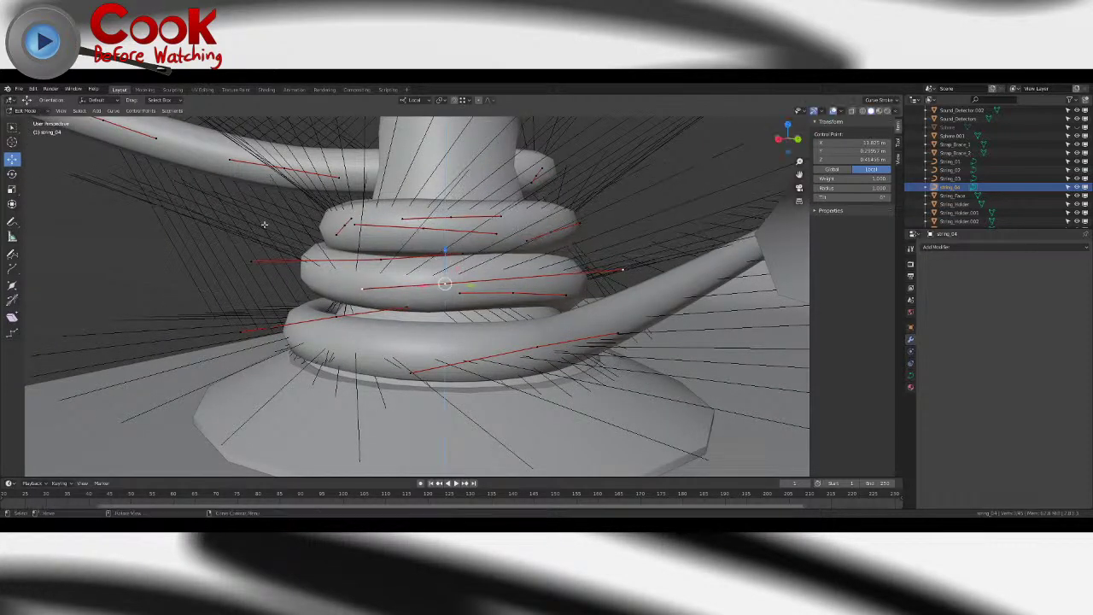
{"action": "middle_click_drag", "start_coordinate": [481, 251], "coordinate": [358, 269]}
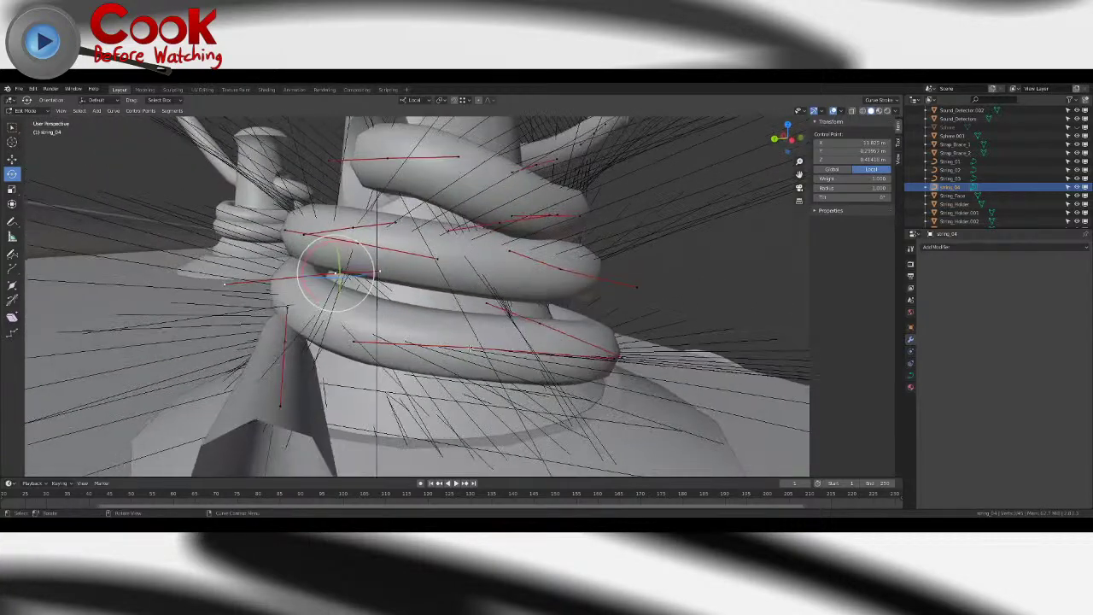
{"action": "middle_click_drag", "start_coordinate": [479, 317], "coordinate": [386, 376]}
{"action": "key", "text": "Tab"}
- Edit string_04 again and adjust the control point beside the peg's hole to reshape the topmost turn
{"action": "scroll", "coordinate": [541, 342], "scroll_direction": "down", "scroll_amount": 6}
{"action": "left_click", "coordinate": [415, 273]}
{"action": "scroll", "coordinate": [411, 271], "scroll_direction": "up", "scroll_amount": 4}
{"action": "left_click", "coordinate": [394, 363]}
{"action": "key", "text": "Tab"}
{"action": "scroll", "coordinate": [410, 256], "scroll_direction": "up", "scroll_amount": 3}
{"action": "middle_click_drag", "start_coordinate": [414, 222], "coordinate": [444, 205]}
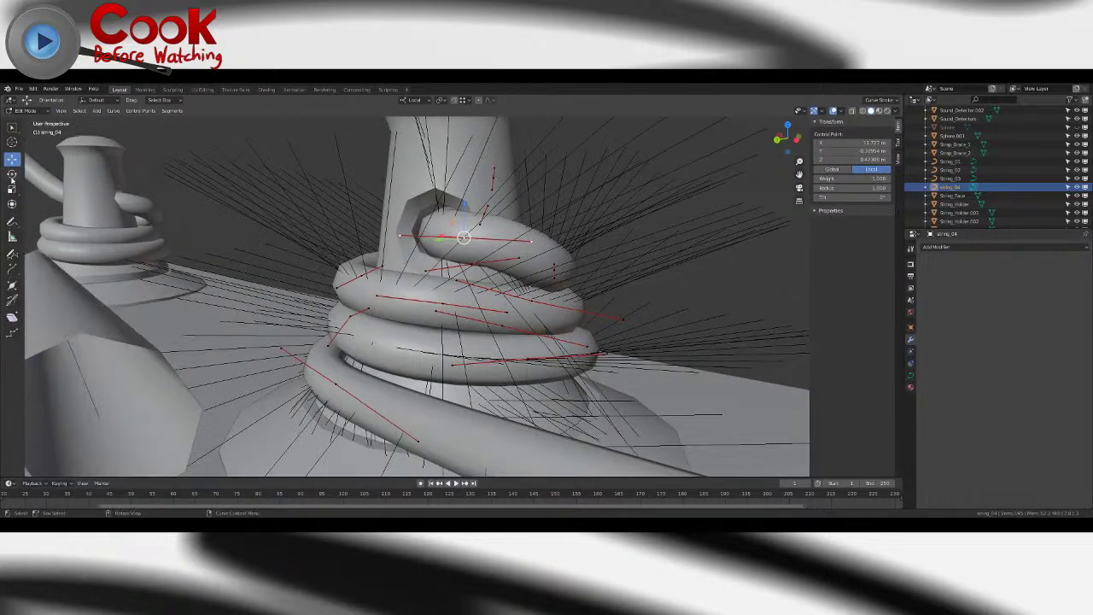
{"action": "left_click_drag", "start_coordinate": [491, 224], "coordinate": [464, 253]}
{"action": "middle_click_drag", "start_coordinate": [256, 255], "coordinate": [410, 264]}
{"action": "scroll", "coordinate": [411, 264], "scroll_direction": "down", "scroll_amount": 5}
{"action": "key", "text": "Tab"}
- Move the control point at the front of string_04's lowest turn to fit it around the peg base
{"action": "left_click", "coordinate": [515, 143]}
{"action": "scroll", "coordinate": [518, 142], "scroll_direction": "down", "scroll_amount": 6}
{"action": "middle_click_drag", "start_coordinate": [518, 141], "coordinate": [475, 232]}
{"action": "scroll", "coordinate": [475, 232], "scroll_direction": "up", "scroll_amount": 4}
{"action": "key", "text": "Tab"}
{"action": "middle_click_drag", "start_coordinate": [416, 338], "coordinate": [407, 348]}
{"action": "scroll", "coordinate": [416, 322], "scroll_direction": "up", "scroll_amount": 7}
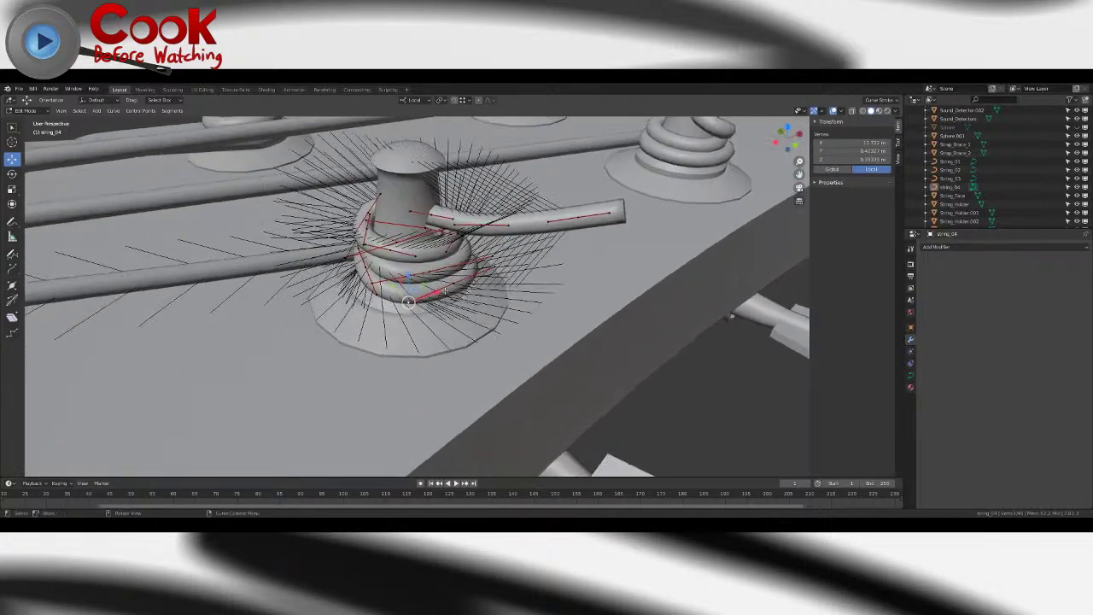
{"action": "key", "text": "g"}
{"action": "left_click", "coordinate": [426, 319]}
{"action": "middle_click_drag", "start_coordinate": [332, 336], "coordinate": [290, 390]}
{"action": "key", "text": "Tab"}
{"action": "scroll", "coordinate": [342, 349], "scroll_direction": "down", "scroll_amount": 5}
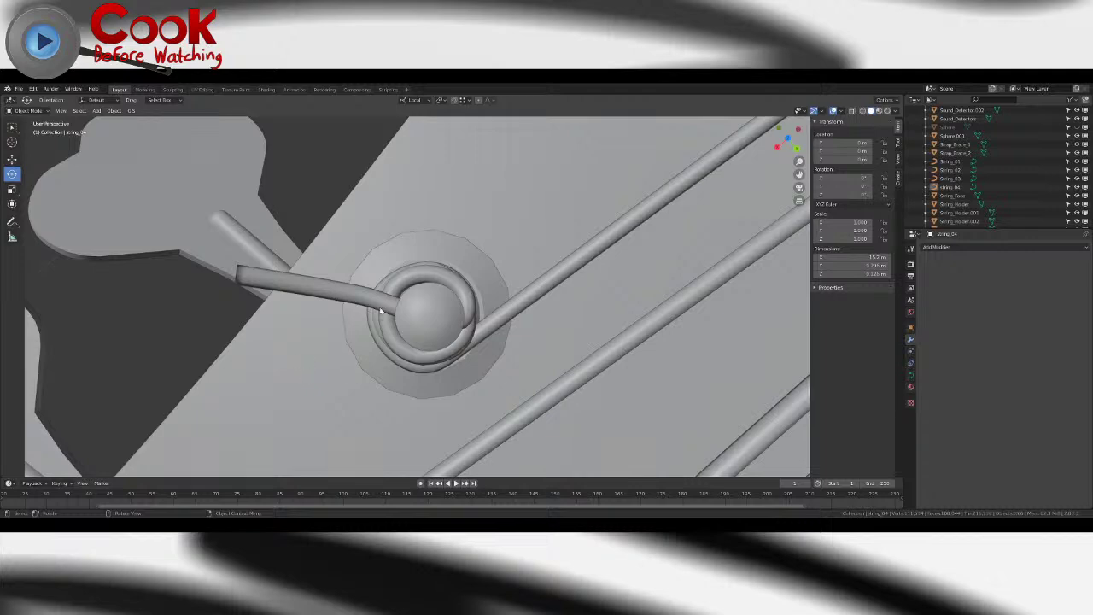
- Save the bass guitar file with the reshaped string_04 winding
{"action": "scroll", "coordinate": [368, 345], "scroll_direction": "down", "scroll_amount": 5}
{"action": "middle_click_drag", "start_coordinate": [393, 304], "coordinate": [524, 276]}
{"action": "scroll", "coordinate": [360, 263], "scroll_direction": "up", "scroll_amount": 4}
{"action": "left_click", "coordinate": [18, 89]}
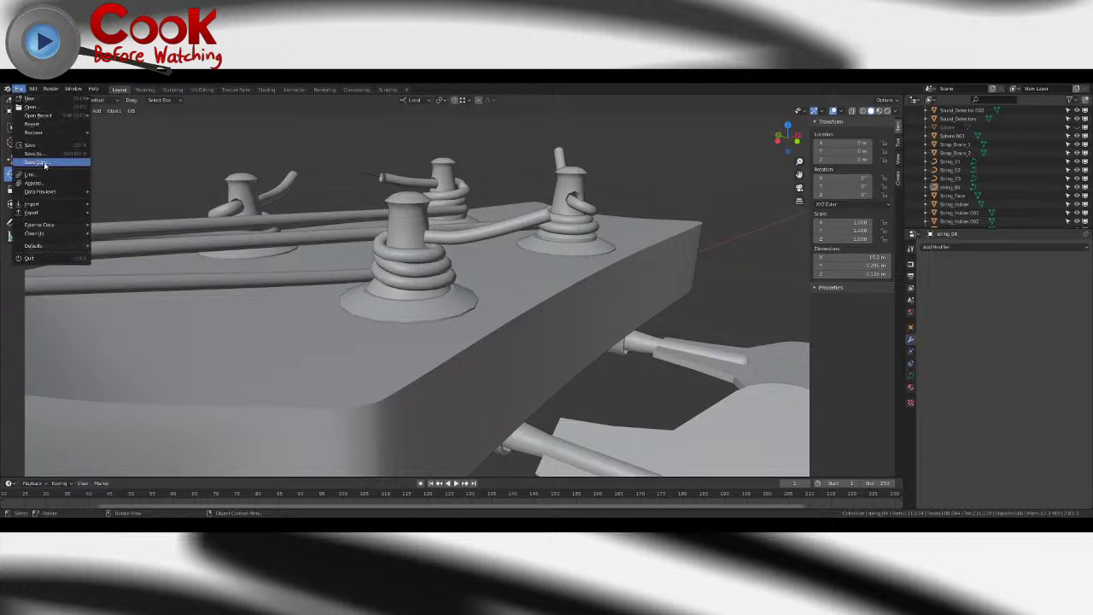
{"action": "left_click", "coordinate": [36, 145]}
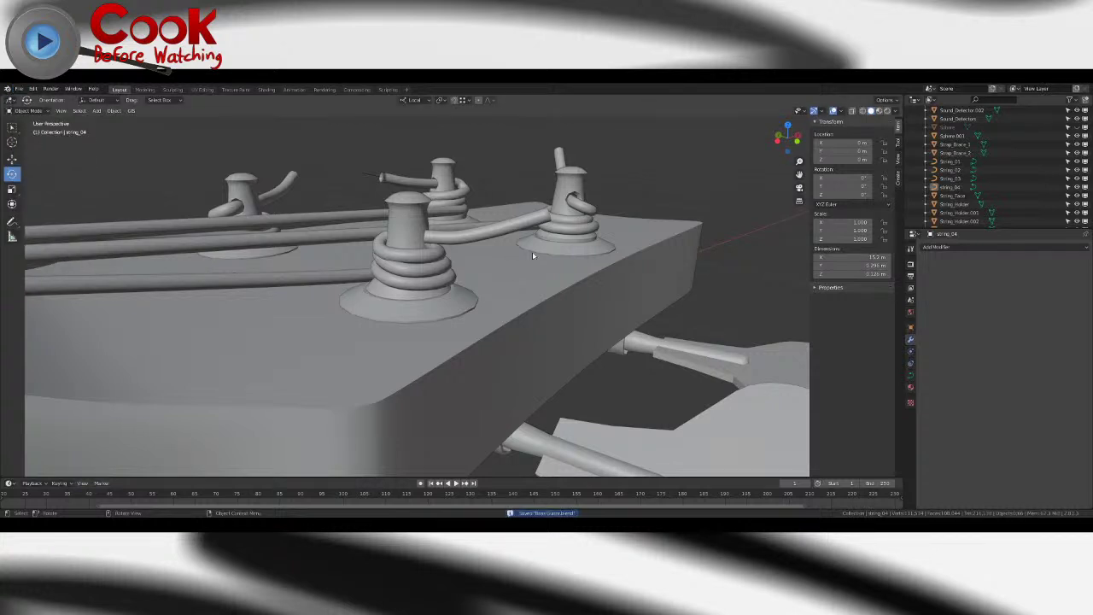
- Examine the finished strings along the whole bass, from the tuning pegs and neck to the body and bridge
{"action": "middle_click_drag", "start_coordinate": [532, 256], "coordinate": [539, 259]}
{"action": "scroll", "coordinate": [539, 259], "scroll_direction": "down", "scroll_amount": 3}
{"action": "middle_click_drag", "start_coordinate": [413, 261], "coordinate": [495, 272]}
{"action": "scroll", "coordinate": [461, 282], "scroll_direction": "up", "scroll_amount": 4}
{"action": "middle_click_drag", "start_coordinate": [424, 304], "coordinate": [299, 293]}
{"action": "scroll", "coordinate": [300, 293], "scroll_direction": "down", "scroll_amount": 5}
{"action": "middle_click_drag", "start_coordinate": [413, 317], "coordinate": [345, 313]}
{"action": "middle_click_drag", "start_coordinate": [480, 343], "coordinate": [407, 273]}
{"action": "scroll", "coordinate": [447, 331], "scroll_direction": "up", "scroll_amount": 3}
{"action": "scroll", "coordinate": [485, 406], "scroll_direction": "down", "scroll_amount": 4}
{"action": "scroll", "coordinate": [504, 443], "scroll_direction": "down", "scroll_amount": 3}
{"action": "middle_click_drag", "start_coordinate": [440, 379], "coordinate": [349, 366]}
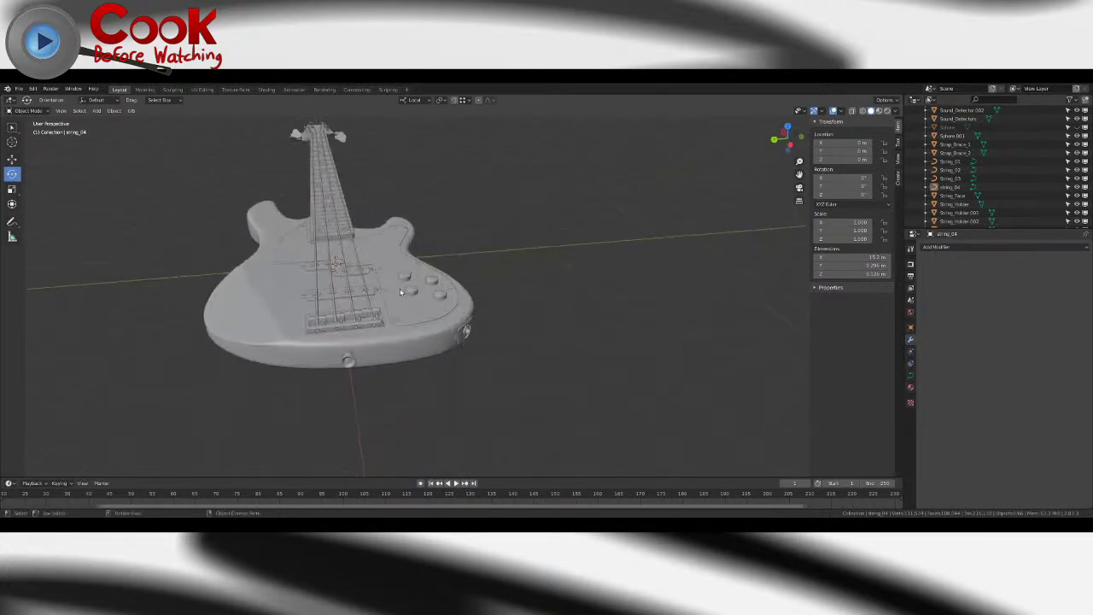
{"action": "scroll", "coordinate": [472, 335], "scroll_direction": "up", "scroll_amount": 4}
{"action": "middle_click_drag", "start_coordinate": [472, 335], "coordinate": [448, 363]}
{"action": "scroll", "coordinate": [410, 341], "scroll_direction": "up", "scroll_amount": 4}
{"action": "scroll", "coordinate": [588, 346], "scroll_direction": "down", "scroll_amount": 5}
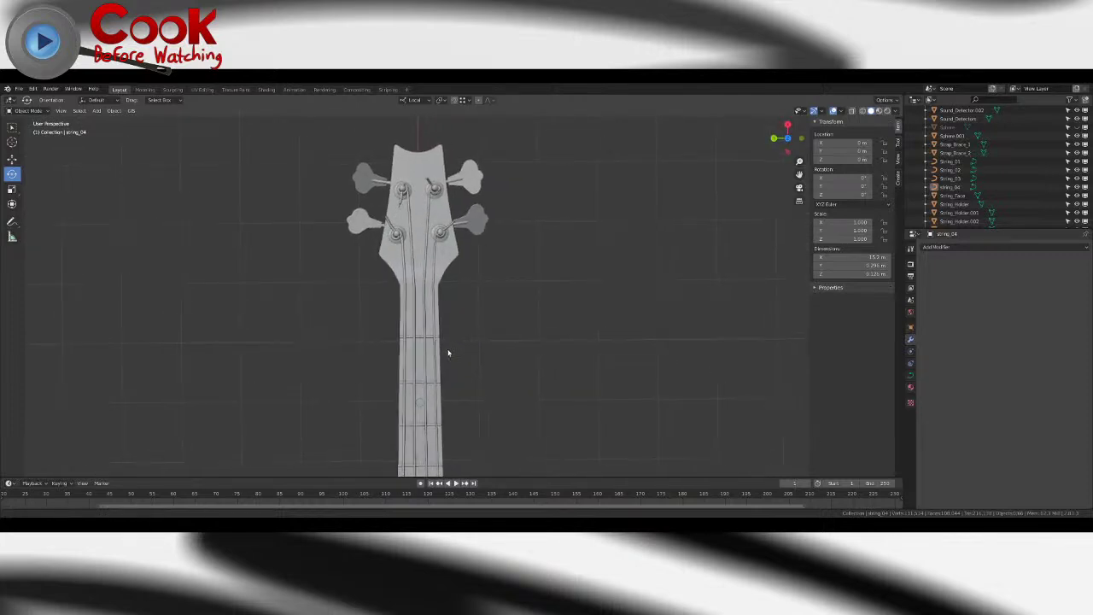
- Clear the object selection and save the bass guitar file again
{"action": "scroll", "coordinate": [446, 352], "scroll_direction": "up", "scroll_amount": 4}
{"action": "left_click", "coordinate": [410, 275]}
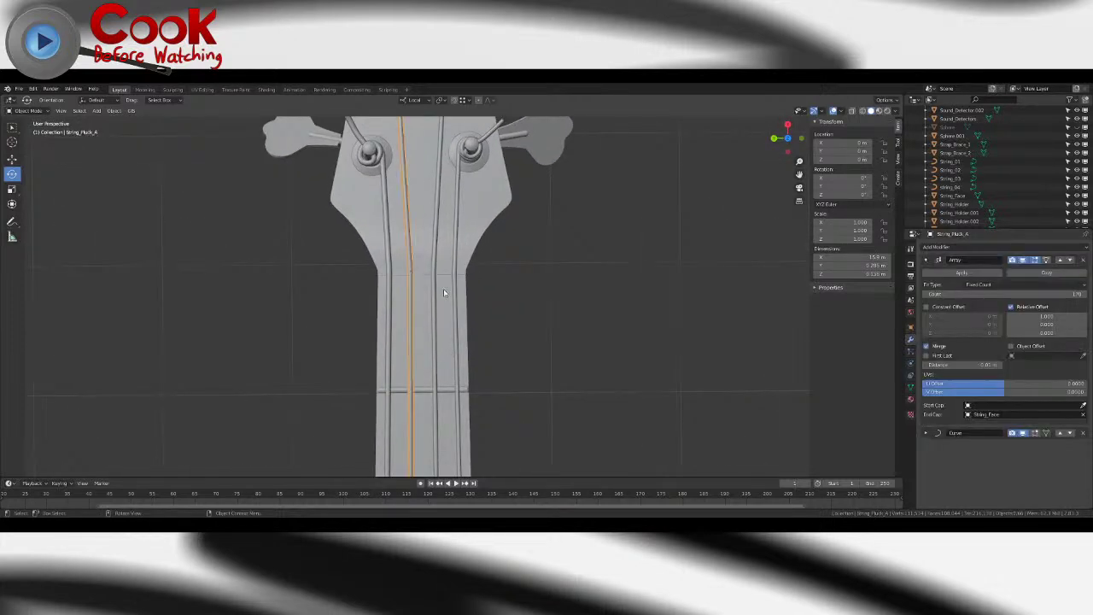
{"action": "left_click", "coordinate": [508, 299]}
{"action": "left_click", "coordinate": [18, 89]}
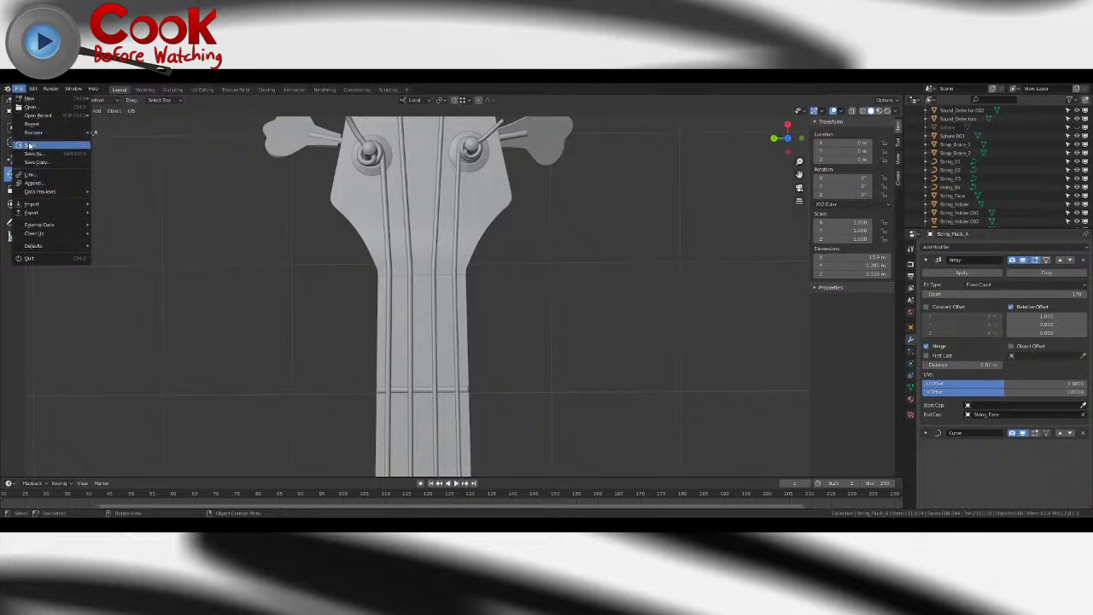
{"action": "left_click", "coordinate": [29, 145]}
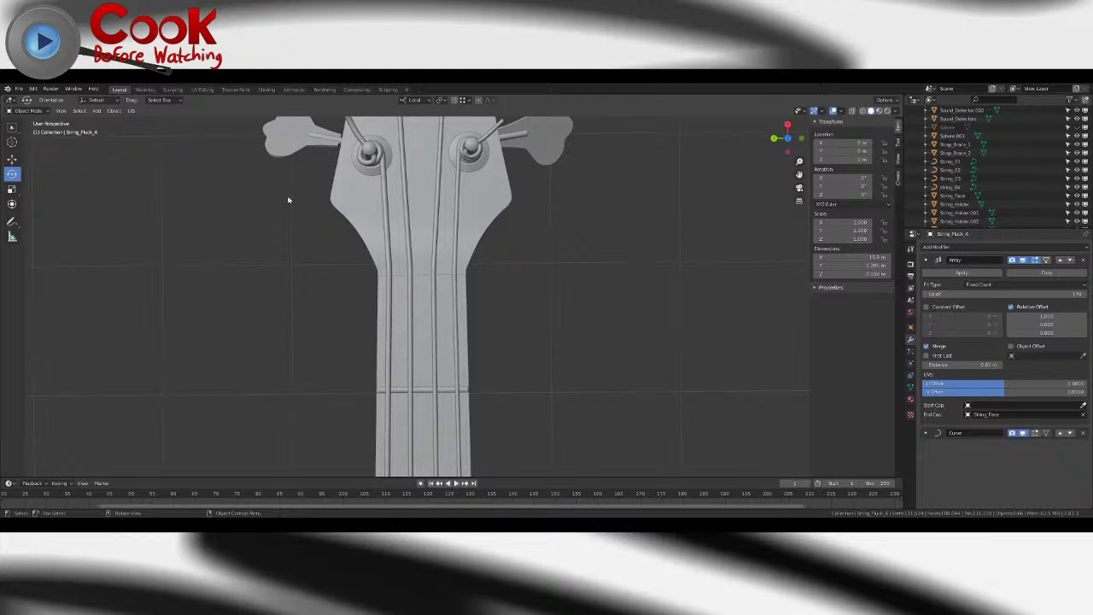
- Check String_Pluck_G's winding, then edit string_04 and move the lowest turn's control point where the string leaves the peg
{"action": "left_click", "coordinate": [466, 245]}
{"action": "middle_click_drag", "start_coordinate": [453, 239], "coordinate": [427, 342]}
{"action": "key", "text": "Tab"}
{"action": "key", "text": "Tab"}
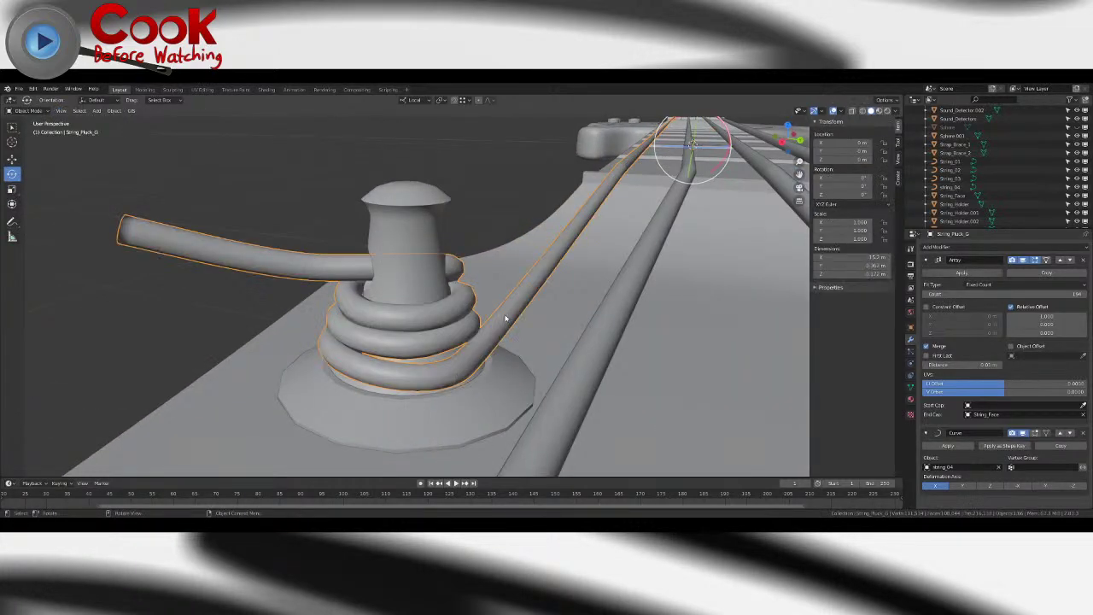
{"action": "scroll", "coordinate": [515, 320], "scroll_direction": "up", "scroll_amount": 8}
{"action": "scroll", "coordinate": [515, 319], "scroll_direction": "up", "scroll_amount": 4}
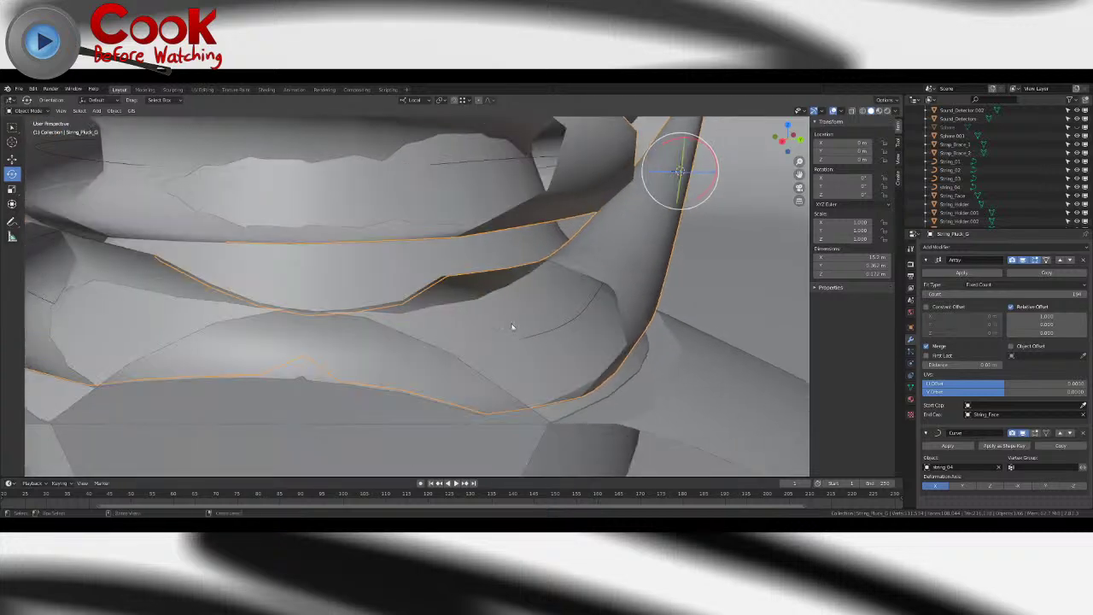
{"action": "left_click", "coordinate": [569, 324]}
{"action": "key", "text": "Tab"}
{"action": "scroll", "coordinate": [564, 321], "scroll_direction": "down", "scroll_amount": 8}
{"action": "middle_click_drag", "start_coordinate": [553, 318], "coordinate": [504, 299]}
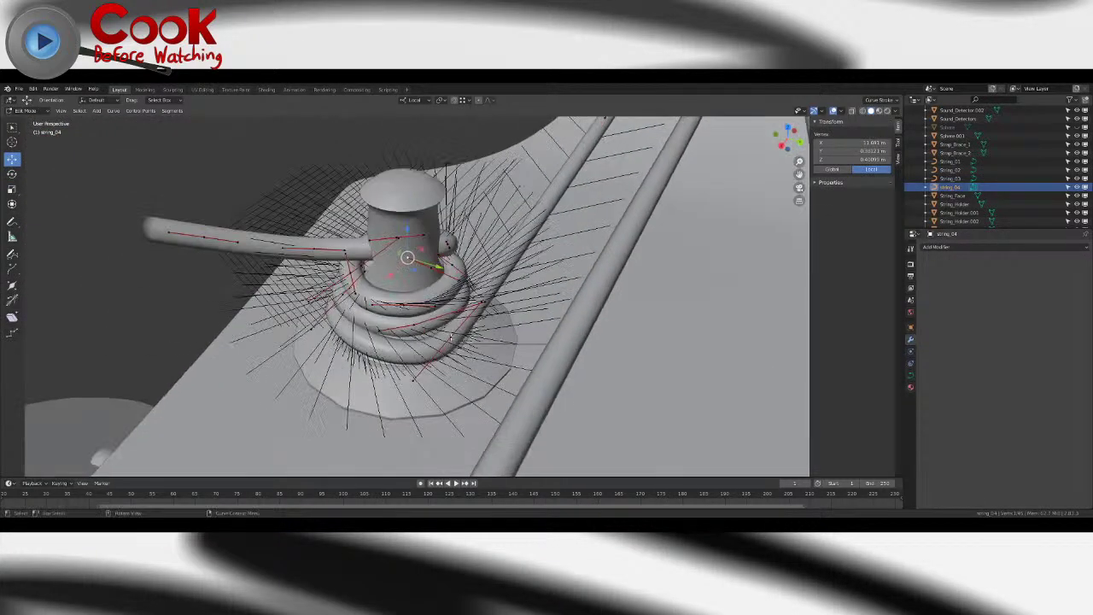
{"action": "left_click", "coordinate": [452, 340]}
{"action": "middle_click_drag", "start_coordinate": [452, 340], "coordinate": [451, 353]}
{"action": "left_click", "coordinate": [427, 402]}
{"action": "key", "text": "g"}
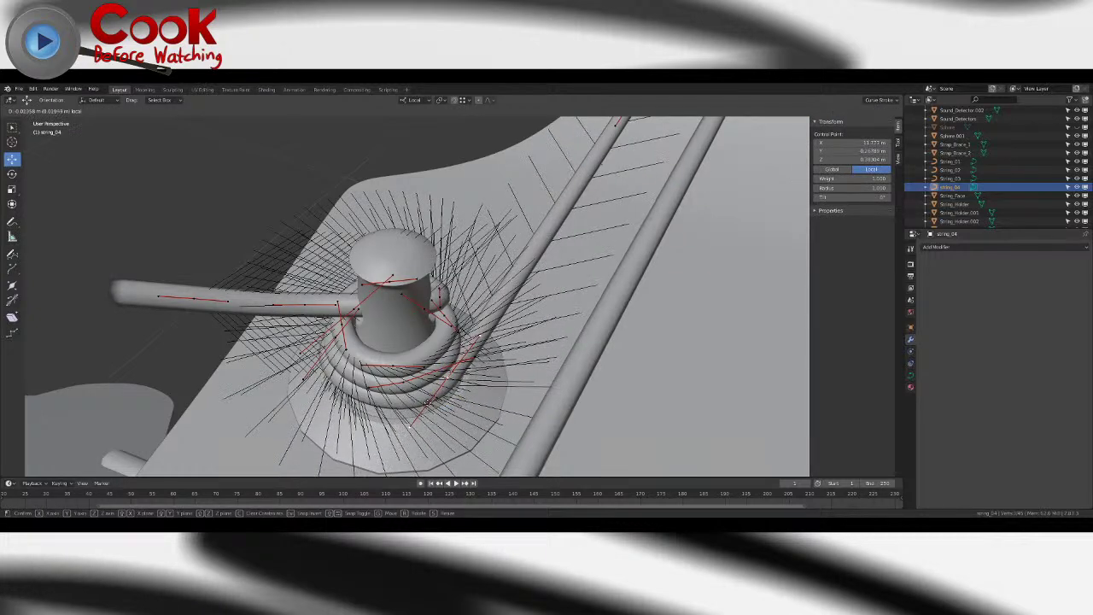
{"action": "key", "text": "Tab"}
- Save the bass guitar file with string_04's corrected lowest turn
{"action": "middle_click_drag", "start_coordinate": [262, 327], "coordinate": [368, 339]}
{"action": "scroll", "coordinate": [367, 339], "scroll_direction": "down", "scroll_amount": 6}
{"action": "middle_click_drag", "start_coordinate": [488, 336], "coordinate": [406, 372]}
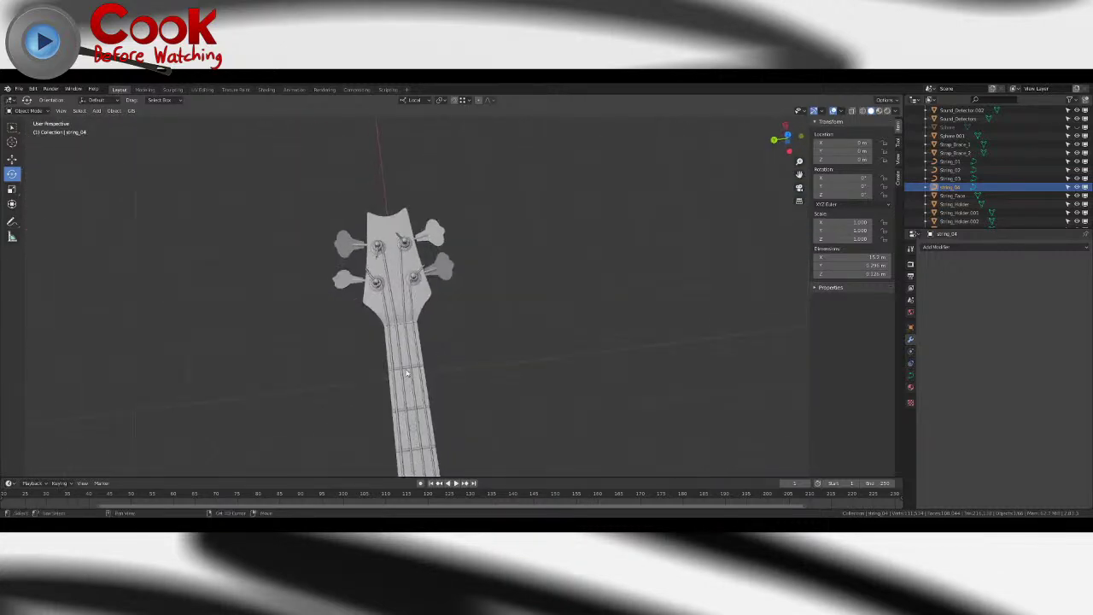
{"action": "scroll", "coordinate": [431, 346], "scroll_direction": "up", "scroll_amount": 4}
{"action": "middle_click_drag", "start_coordinate": [357, 274], "coordinate": [488, 324]}
{"action": "left_click", "coordinate": [18, 89]}
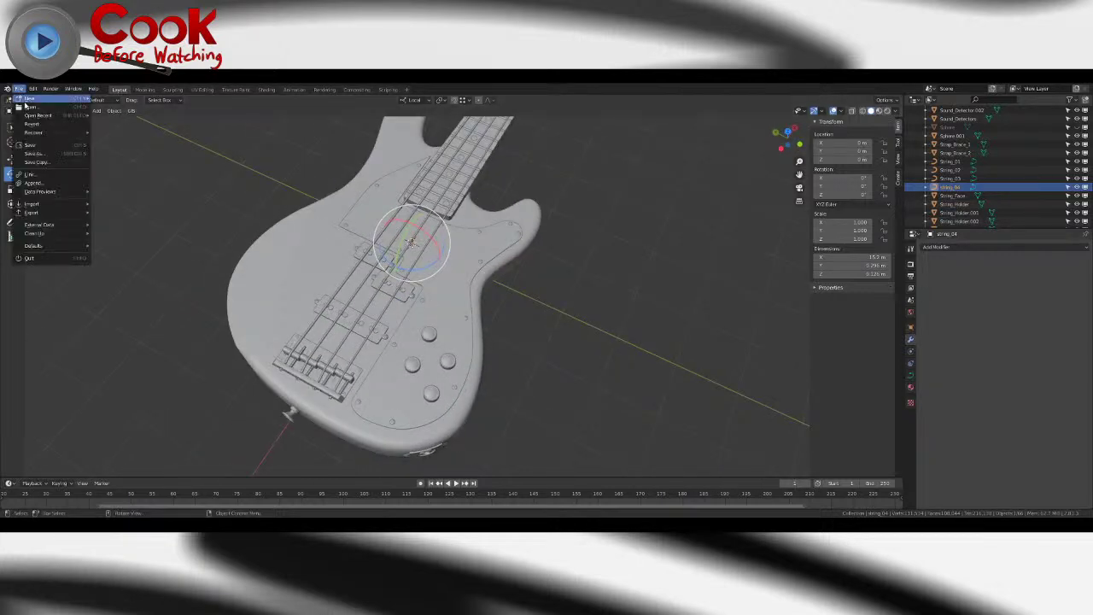
{"action": "left_click", "coordinate": [40, 145]}
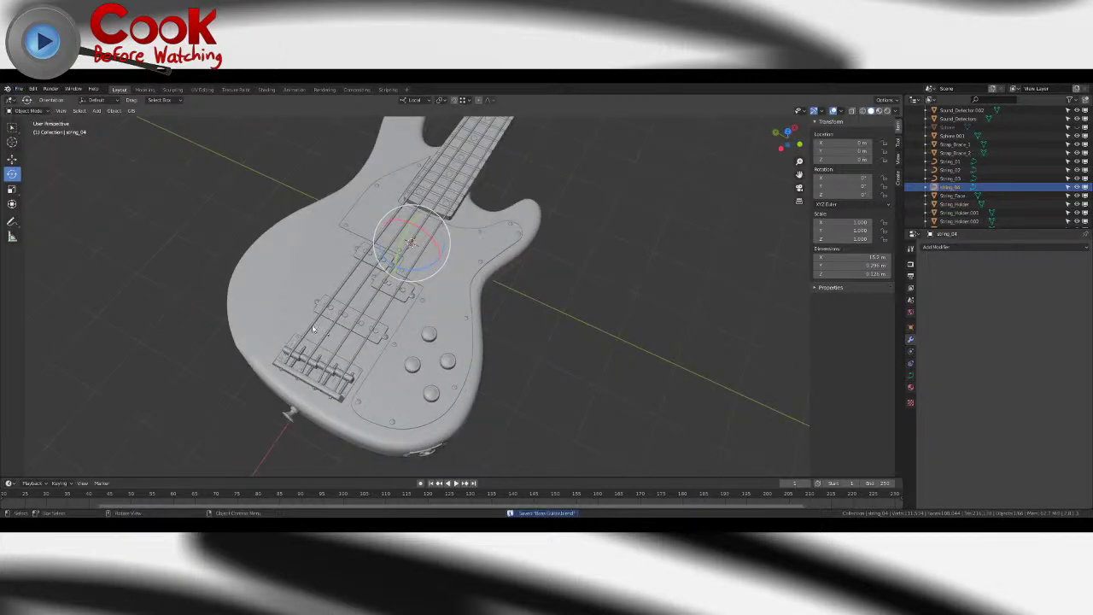
- Examine String_Pluck_E's mesh in Edit Mode above the pickups, and select String_Pluck_A for comparison
{"action": "middle_click_drag", "start_coordinate": [316, 330], "coordinate": [531, 313]}
{"action": "key", "text": "Tab"}
{"action": "scroll", "coordinate": [470, 311], "scroll_direction": "up", "scroll_amount": 7}
{"action": "key", "text": "Tab"}
{"action": "scroll", "coordinate": [632, 320], "scroll_direction": "down", "scroll_amount": 5}
{"action": "middle_click_drag", "start_coordinate": [631, 320], "coordinate": [485, 307], "text": "shift"}
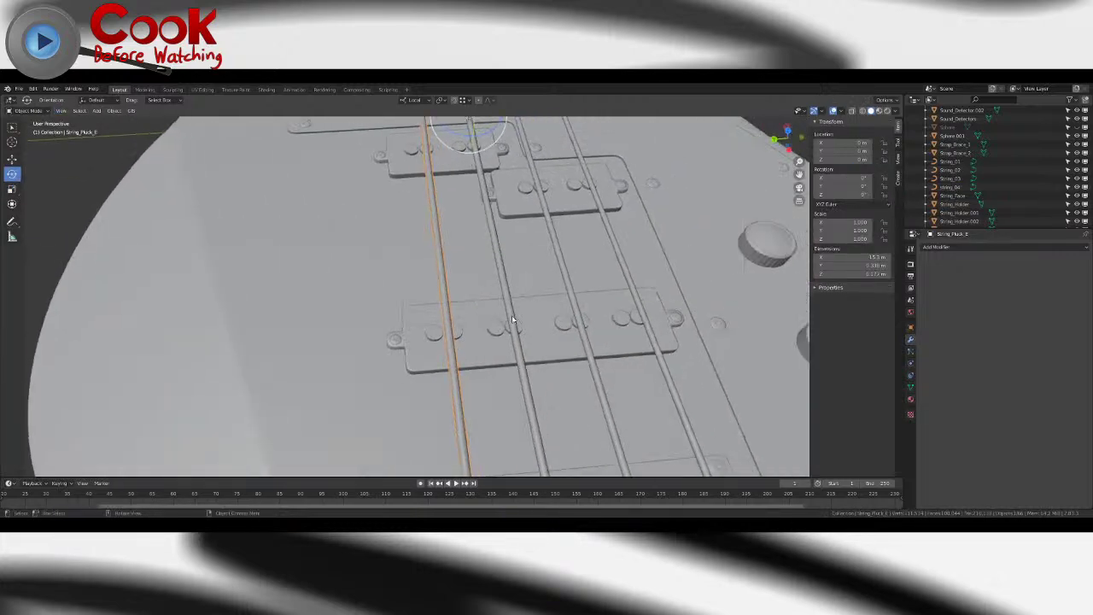
{"action": "key", "text": "Tab"}
{"action": "scroll", "coordinate": [485, 294], "scroll_direction": "up", "scroll_amount": 6}
{"action": "key", "text": "Tab"}
{"action": "scroll", "coordinate": [518, 322], "scroll_direction": "down", "scroll_amount": 6}
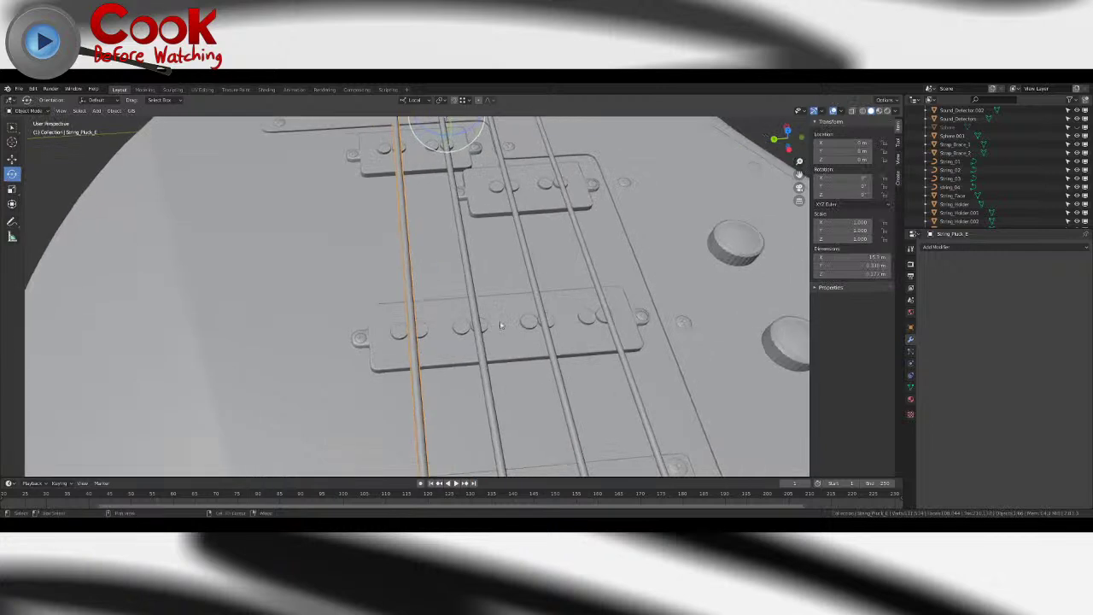
{"action": "left_click", "coordinate": [478, 318]}
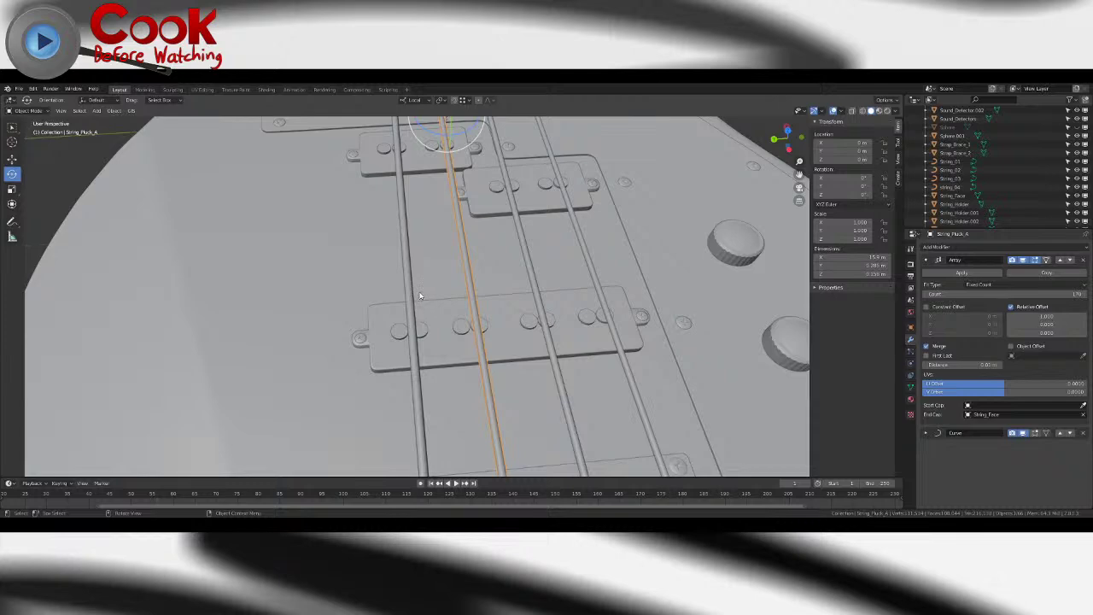
- Review the string windings on the headstock and save the bass guitar file
{"action": "scroll", "coordinate": [481, 303], "scroll_direction": "down", "scroll_amount": 5}
{"action": "middle_click_drag", "start_coordinate": [481, 302], "coordinate": [700, 299]}
{"action": "middle_click_drag", "start_coordinate": [303, 337], "coordinate": [434, 315], "text": "shift"}
{"action": "scroll", "coordinate": [435, 315], "scroll_direction": "up", "scroll_amount": 3}
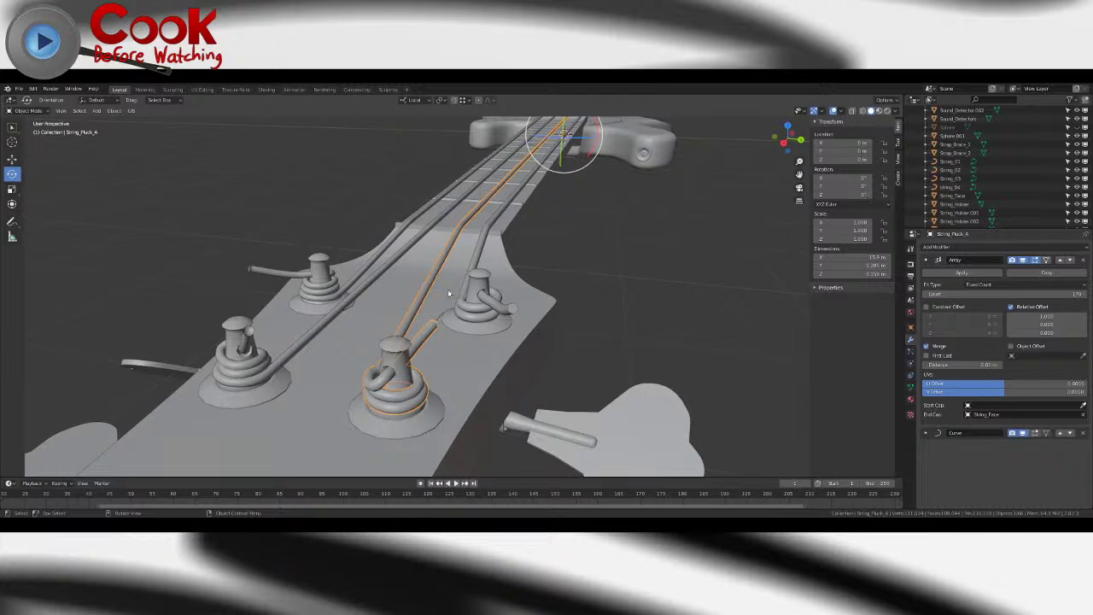
{"action": "scroll", "coordinate": [446, 293], "scroll_direction": "down", "scroll_amount": 3}
{"action": "middle_click_drag", "start_coordinate": [536, 304], "coordinate": [524, 342]}
{"action": "middle_click_drag", "start_coordinate": [531, 345], "coordinate": [450, 355]}
{"action": "left_click", "coordinate": [498, 313]}
{"action": "scroll", "coordinate": [472, 284], "scroll_direction": "down", "scroll_amount": 4}
{"action": "scroll", "coordinate": [532, 300], "scroll_direction": "up", "scroll_amount": 5}
{"action": "left_click", "coordinate": [19, 89]}
{"action": "left_click", "coordinate": [36, 148]}
- Apply String_Pluck_A's Array modifier and check the resulting mesh in Edit Mode
{"action": "left_click", "coordinate": [460, 341]}
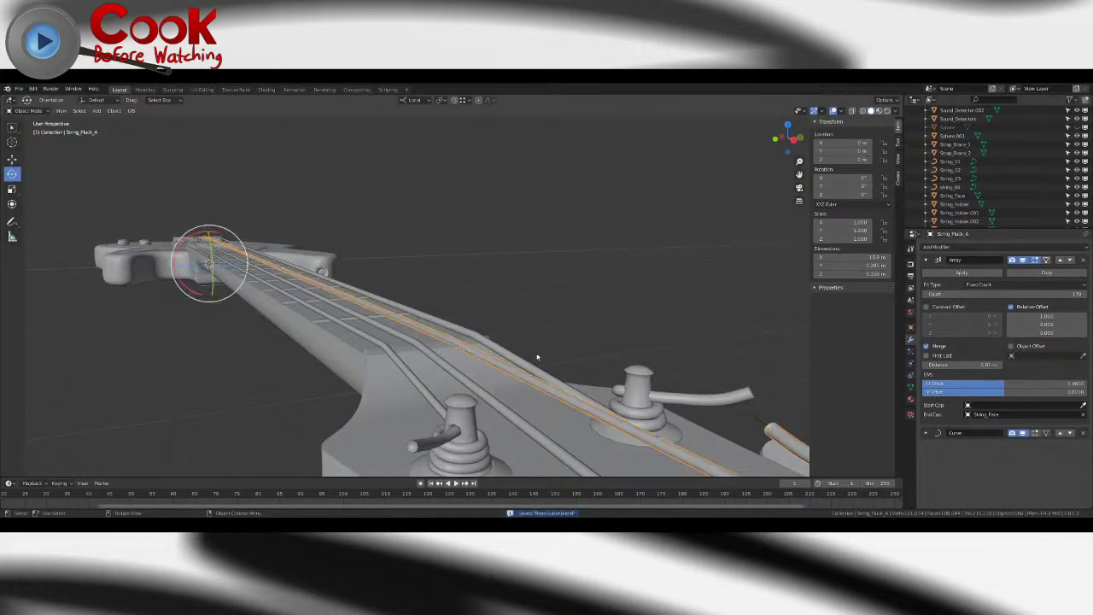
{"action": "left_click", "coordinate": [929, 432]}
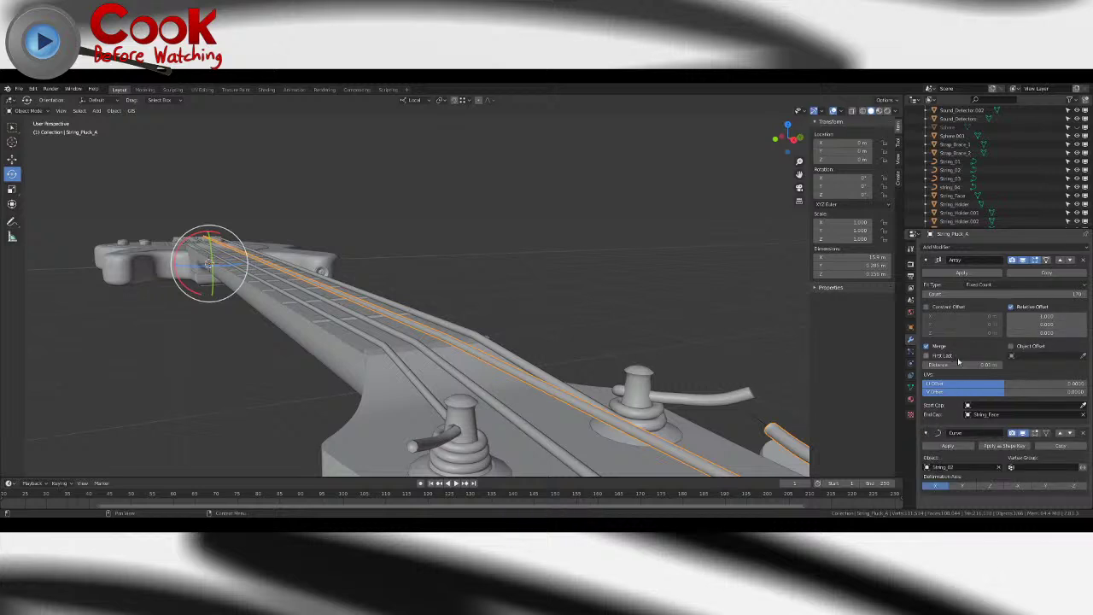
{"action": "left_click", "coordinate": [940, 275]}
{"action": "key", "text": "Tab"}
{"action": "middle_click_drag", "start_coordinate": [529, 351], "coordinate": [598, 337]}
{"action": "key", "text": "Tab"}
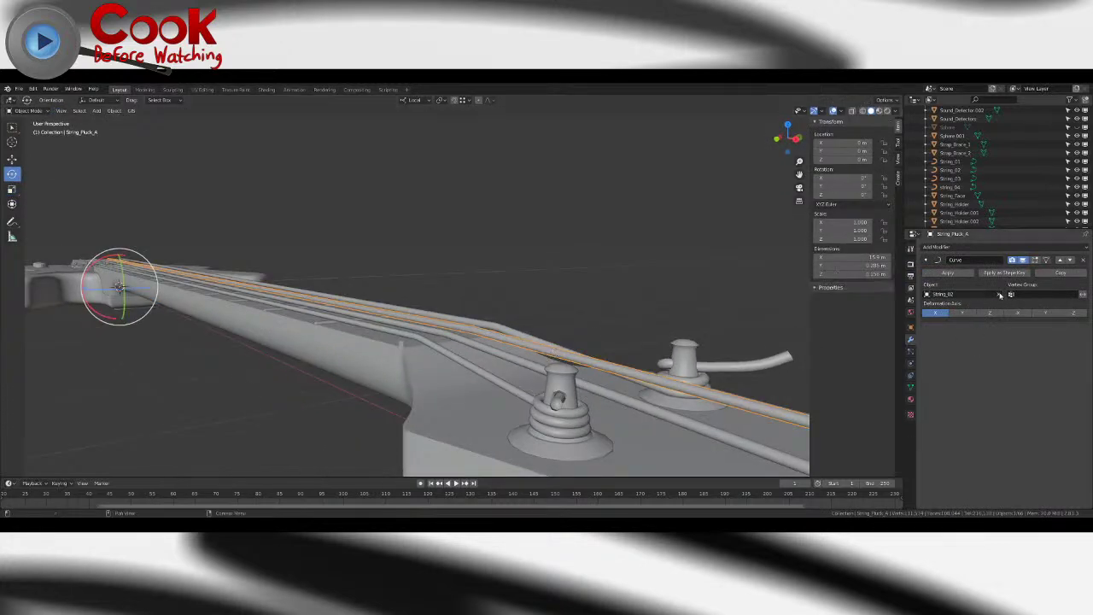
- Apply String_Pluck_A's Curve modifier and delete the String_02 curve that guided it
{"action": "left_click", "coordinate": [949, 275]}
{"action": "key", "text": "Tab"}
{"action": "middle_click_drag", "start_coordinate": [672, 315], "coordinate": [628, 357]}
{"action": "key", "text": "Tab"}
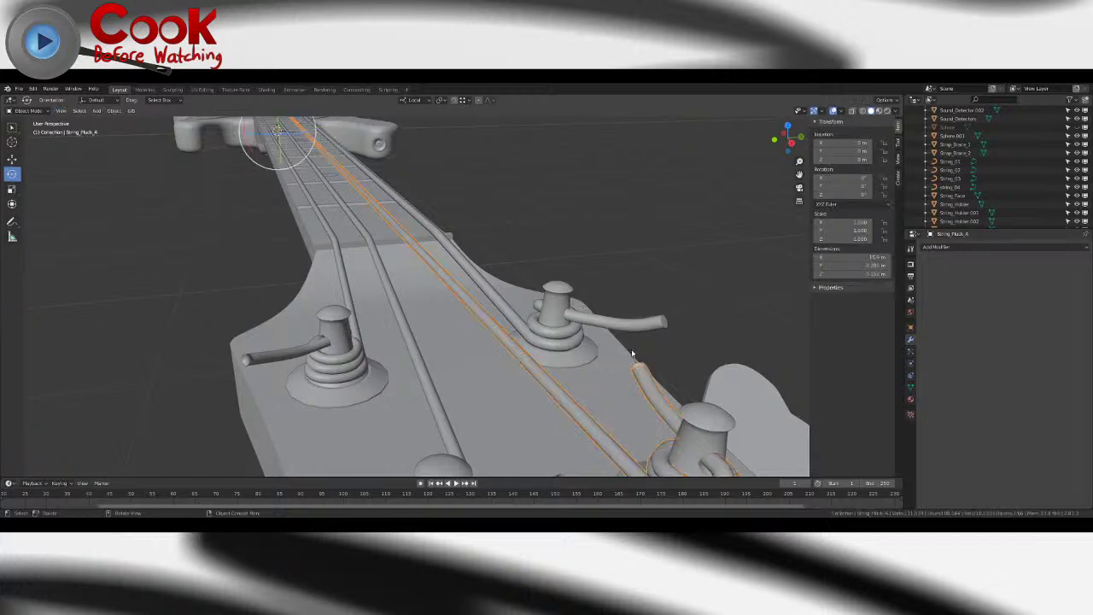
{"action": "left_click", "coordinate": [632, 353]}
{"action": "key", "text": "Delete"}
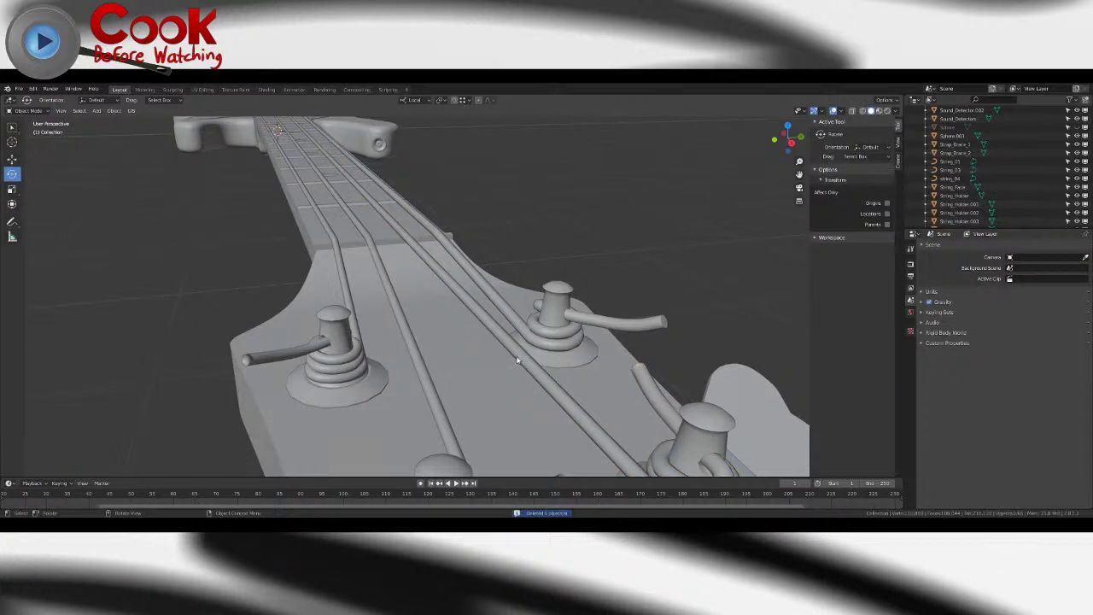
- Check the mesh of the String_Pluck_A string in Edit Mode and deselect it
{"action": "left_click", "coordinate": [517, 360]}
{"action": "key", "text": "Tab"}
{"action": "middle_click_drag", "start_coordinate": [554, 257], "coordinate": [440, 221]}
{"action": "key", "text": "alt+a"}
{"action": "key", "text": "Tab"}
{"action": "key", "text": "alt+a"}
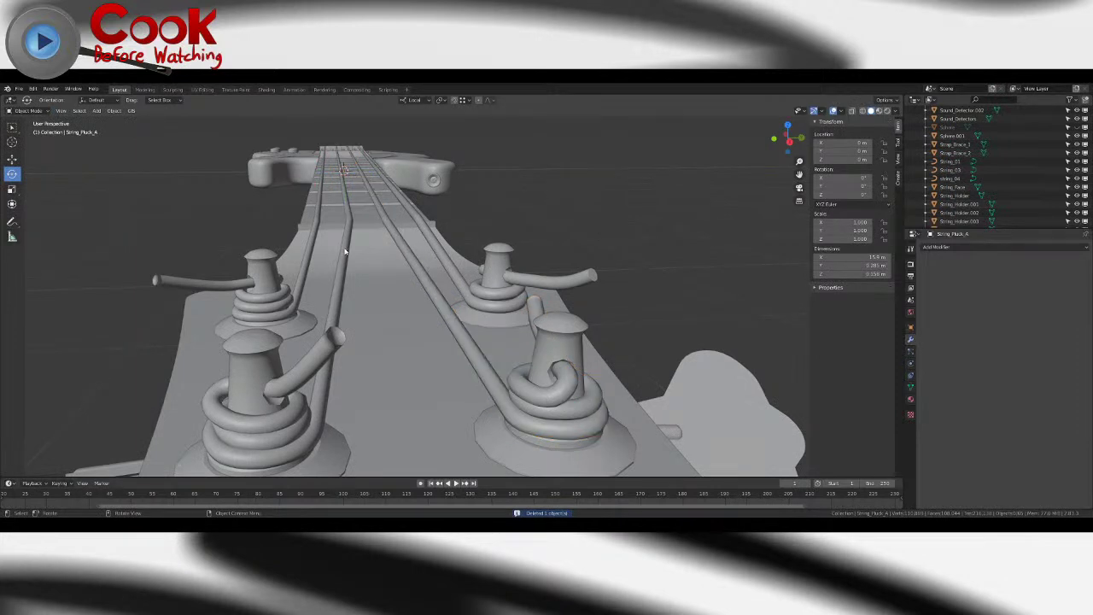
- Apply the Array and Curve modifiers on the String_Pluck_D string
{"action": "left_click", "coordinate": [345, 252]}
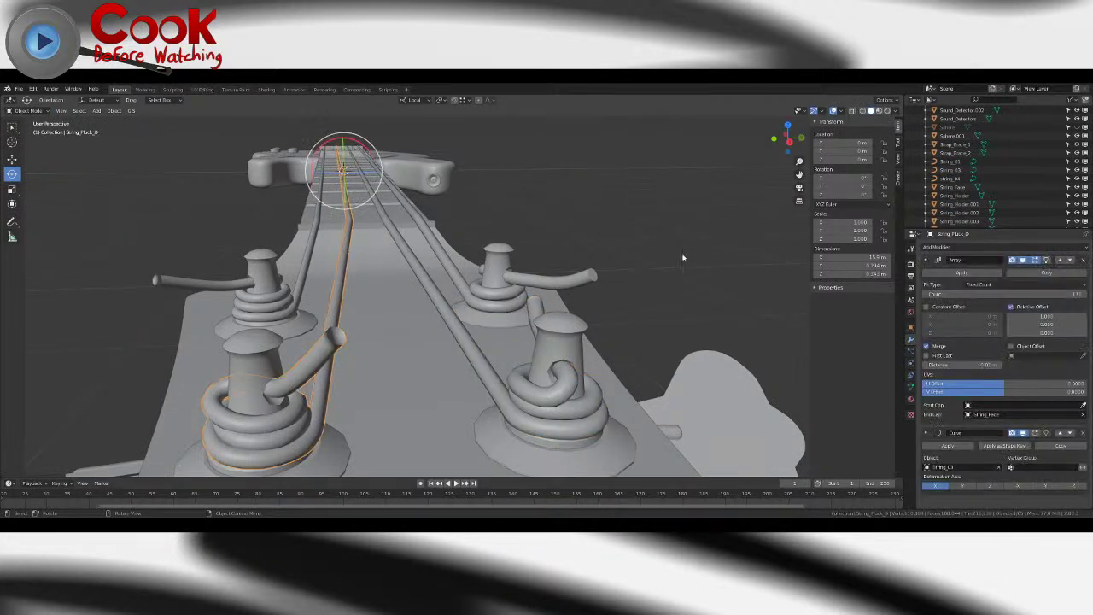
{"action": "left_click", "coordinate": [962, 272]}
{"action": "left_click", "coordinate": [962, 272]}
- Apply the Array and Curve modifiers on the String_Pluck_G string and check its mesh in Edit Mode
{"action": "middle_click_drag", "start_coordinate": [460, 248], "coordinate": [331, 260]}
{"action": "left_click", "coordinate": [332, 259]}
{"action": "left_click", "coordinate": [941, 273]}
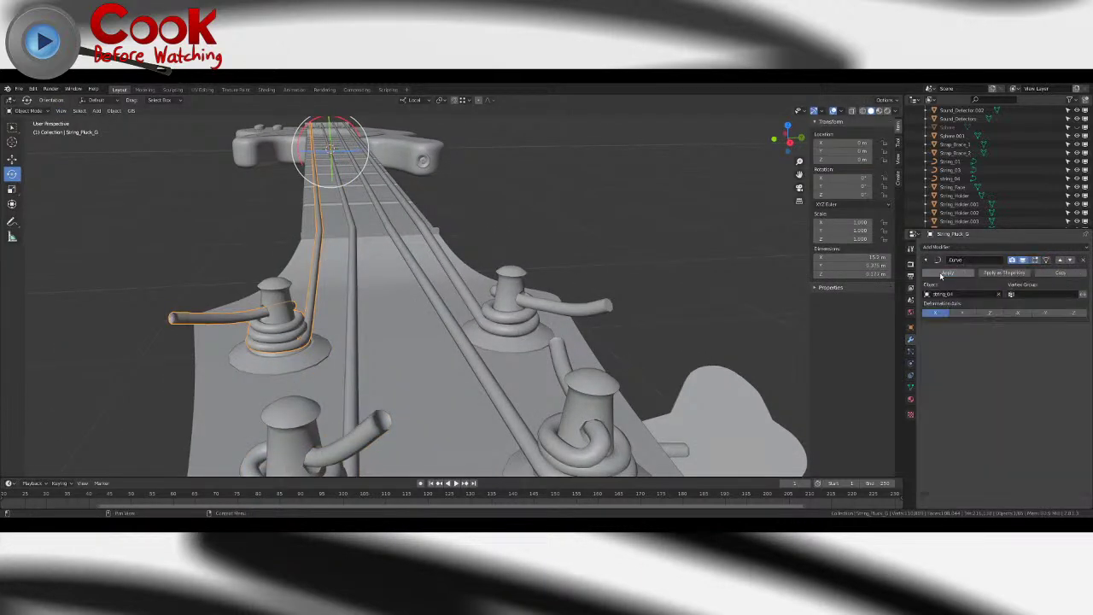
{"action": "left_click", "coordinate": [945, 273]}
{"action": "key", "text": "Tab"}
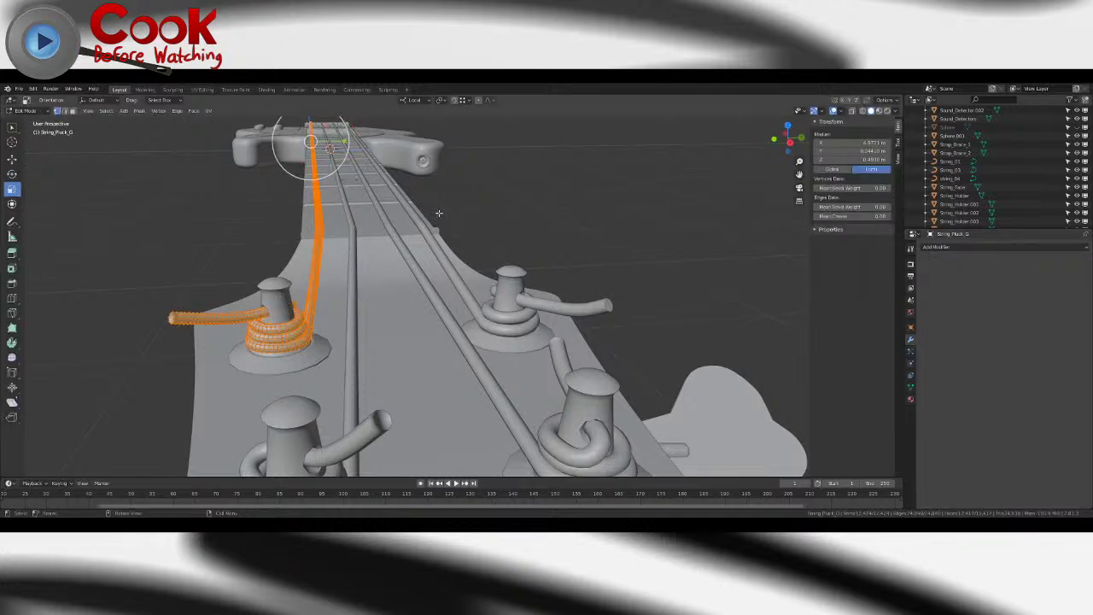
{"action": "key", "text": "Tab"}
{"action": "left_click", "coordinate": [452, 194]}
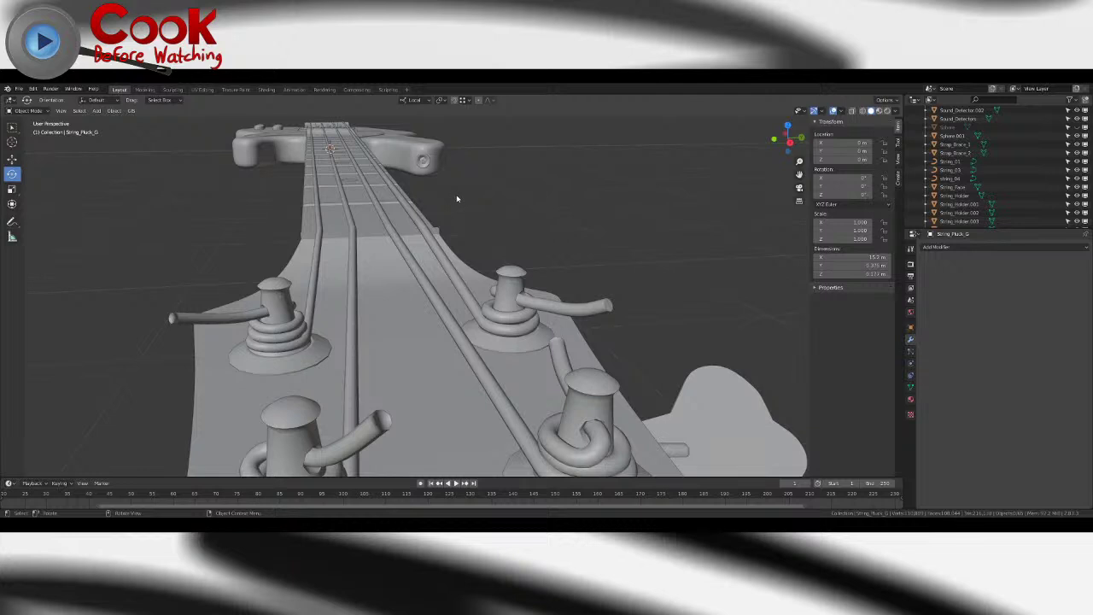
- Shade the end-cap face of the String_Pluck_A string flat at its tuning post
{"action": "left_click", "coordinate": [563, 351]}
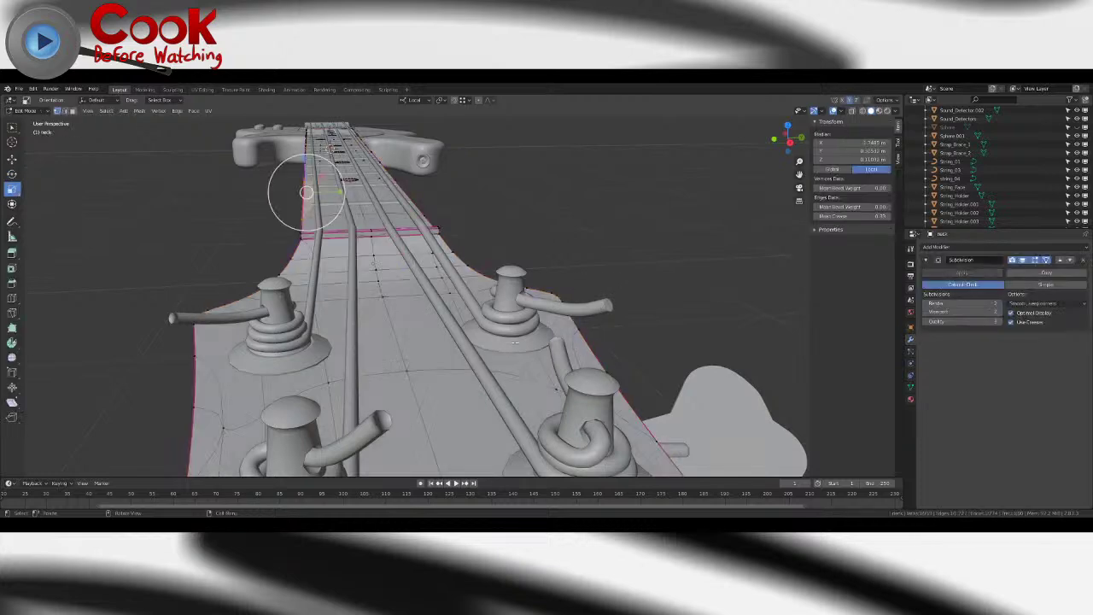
{"action": "left_click", "coordinate": [366, 257]}
{"action": "key", "text": "Tab"}
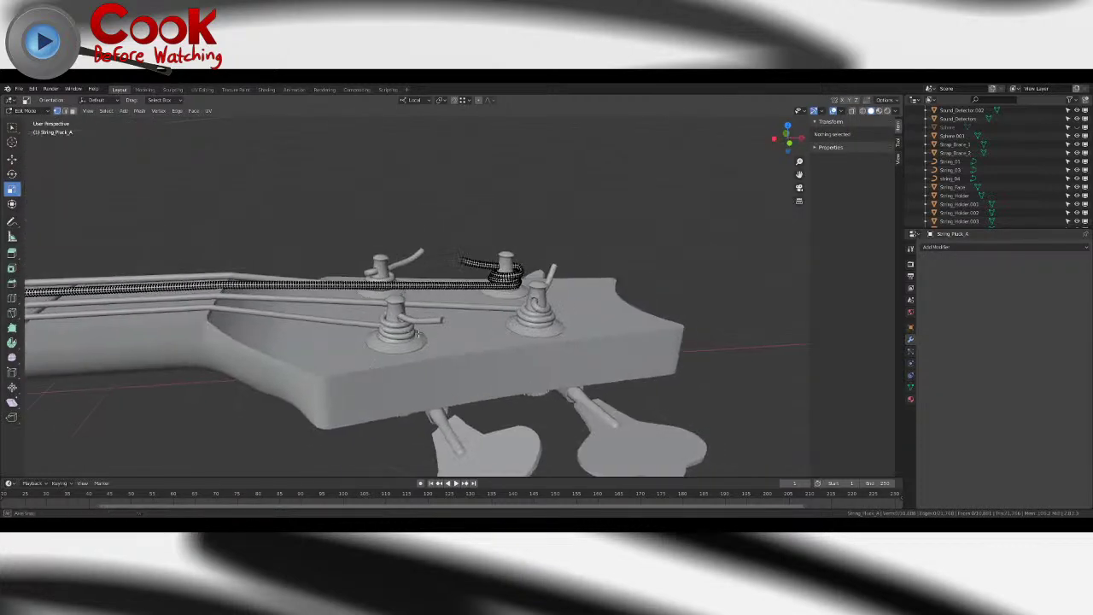
{"action": "middle_click_drag", "start_coordinate": [609, 310], "coordinate": [427, 309]}
{"action": "scroll", "coordinate": [591, 315], "scroll_direction": "up", "scroll_amount": 4}
{"action": "left_click", "coordinate": [467, 304]}
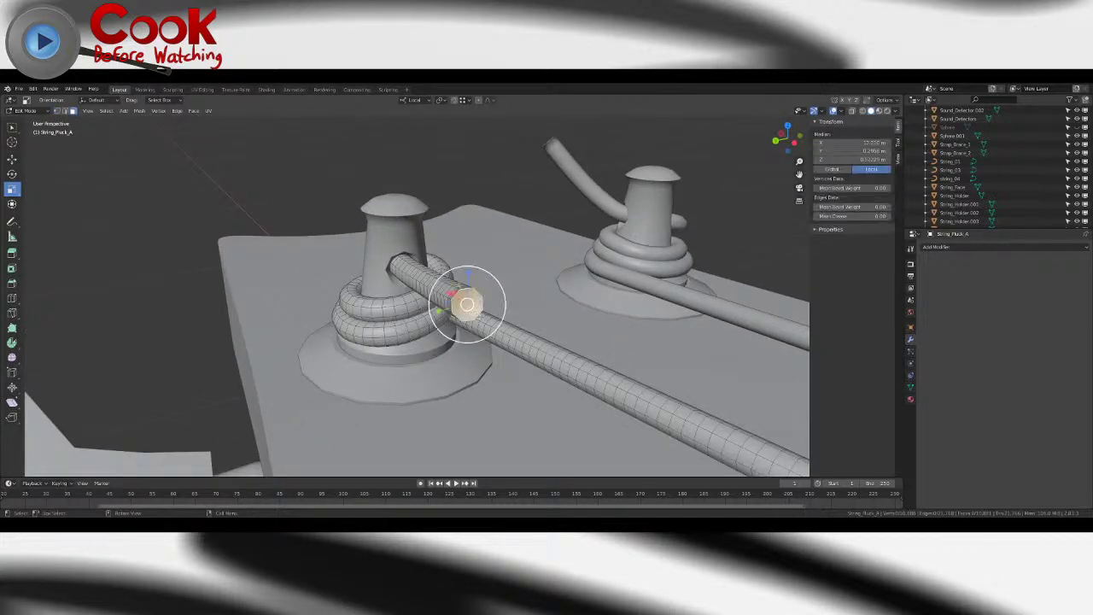
{"action": "left_click", "coordinate": [194, 111]}
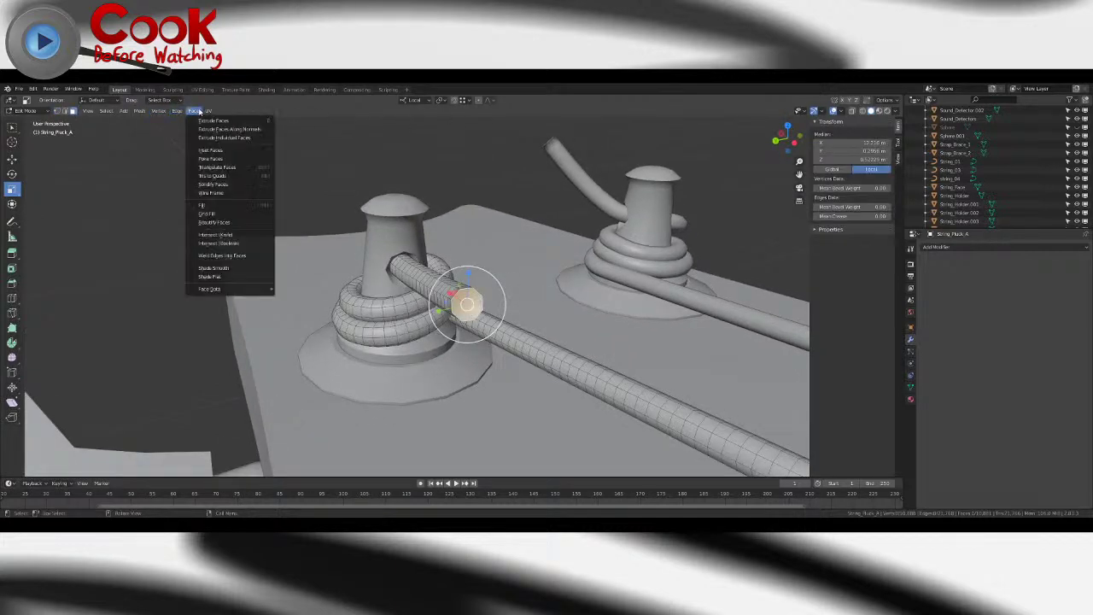
{"action": "left_click", "coordinate": [225, 278]}
{"action": "key", "text": "Tab"}
{"action": "middle_click_drag", "start_coordinate": [457, 225], "coordinate": [414, 247]}
{"action": "key", "text": "Tab"}
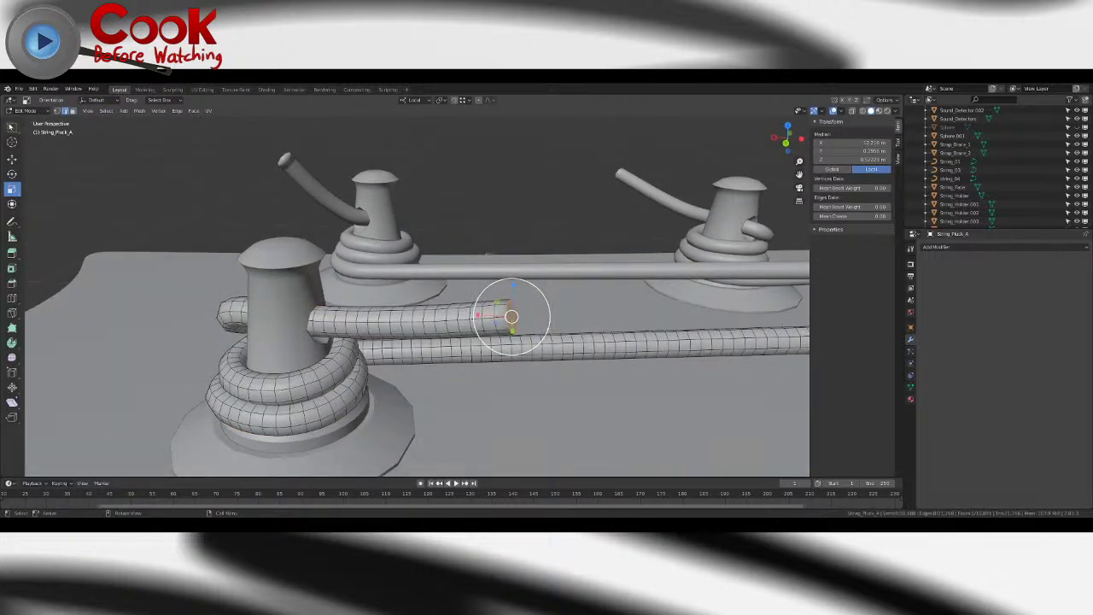
- Mark the edge loop around the String_Pluck_A string's end cap as sharp
{"action": "key", "text": "w"}
{"action": "key", "text": "alt+a"}
{"action": "left_click", "coordinate": [508, 313], "text": "alt"}
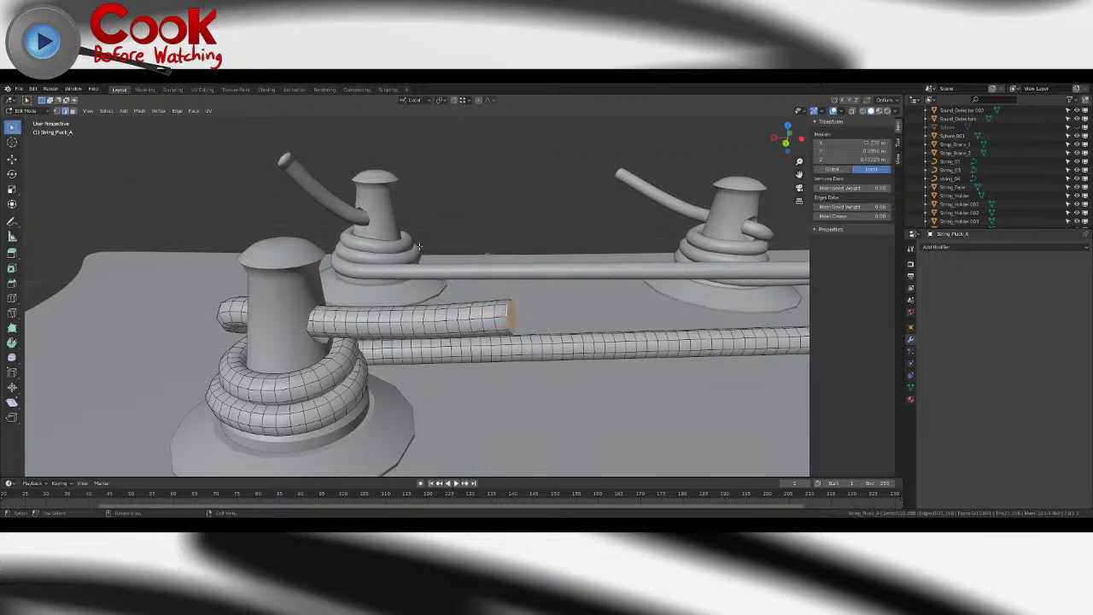
{"action": "left_click", "coordinate": [195, 112]}
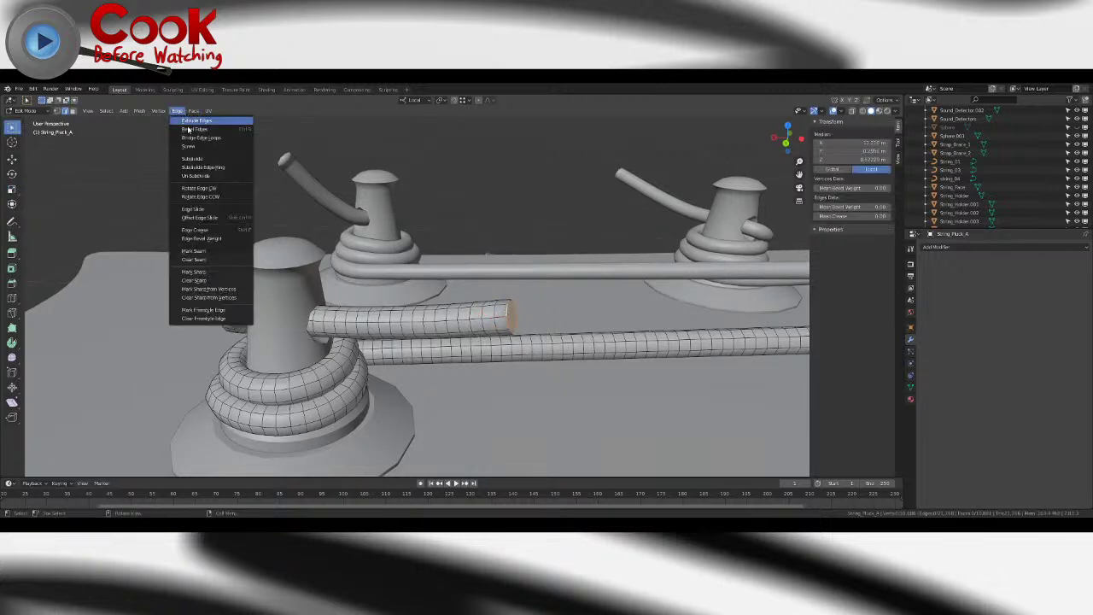
{"action": "left_click", "coordinate": [210, 275]}
{"action": "key", "text": "Tab"}
{"action": "middle_click_drag", "start_coordinate": [516, 325], "coordinate": [510, 323]}
{"action": "key", "text": "Tab"}
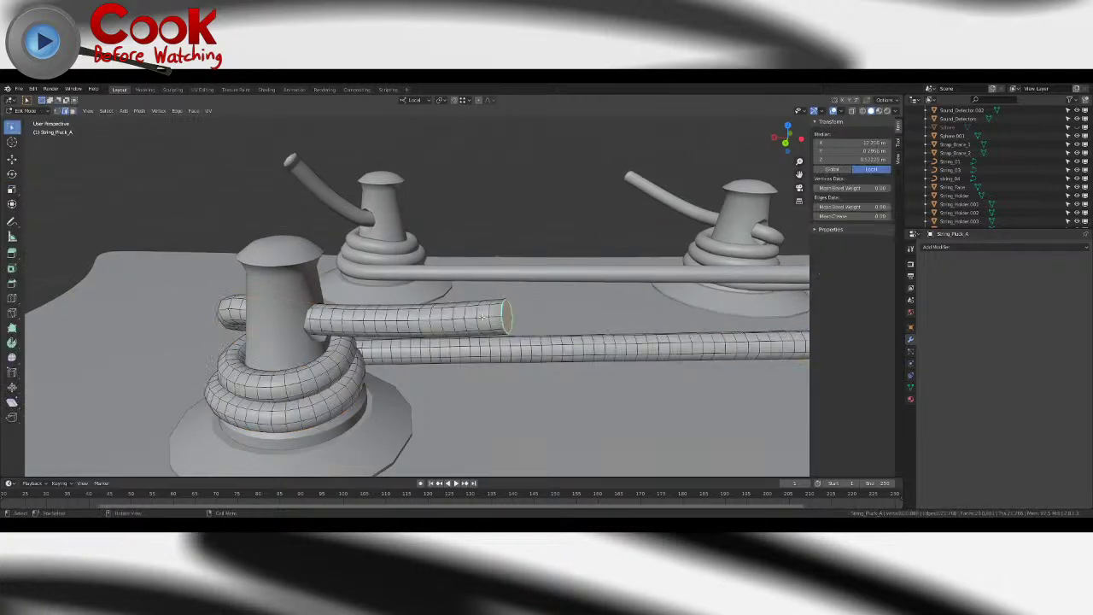
- Enable Auto Smooth for the String_Pluck_A mesh and set its angle
{"action": "left_click", "coordinate": [910, 386]}
{"action": "left_click", "coordinate": [936, 404]}
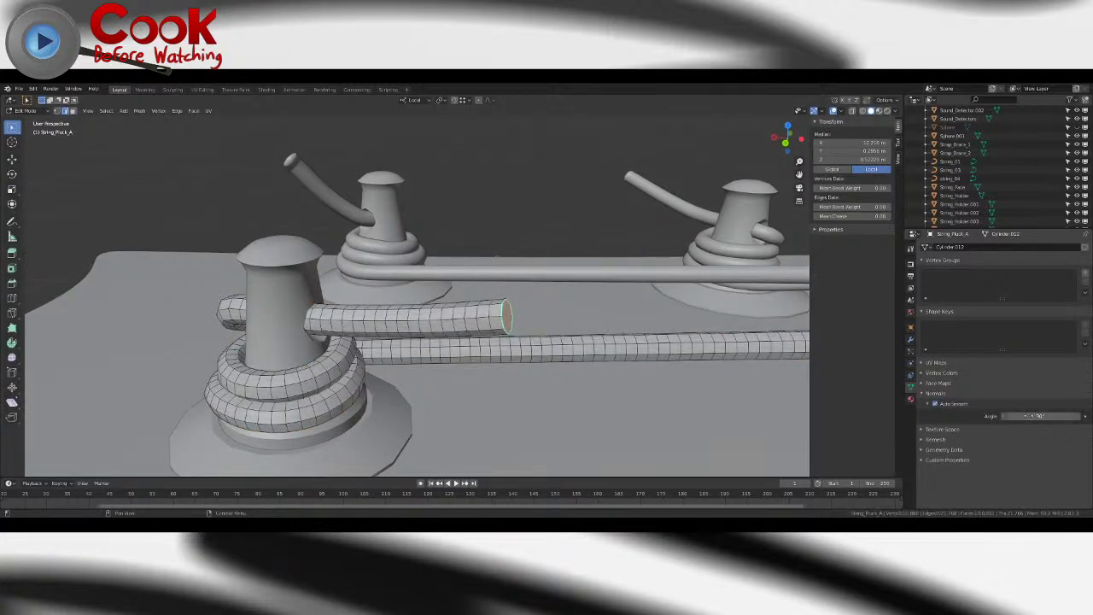
{"action": "key", "text": "Return"}
{"action": "key", "text": "Tab"}
- Enable Auto Smooth for the String_Pluck_D string and raise its angle until the string body looks smooth
{"action": "mouse_move", "coordinate": [556, 276]}
{"action": "middle_mouse_down"}
{"action": "mouse_move", "coordinate": [509, 277]}
{"action": "mouse_move", "coordinate": [649, 290]}
{"action": "middle_mouse_up"}
{"action": "left_click", "coordinate": [507, 280]}
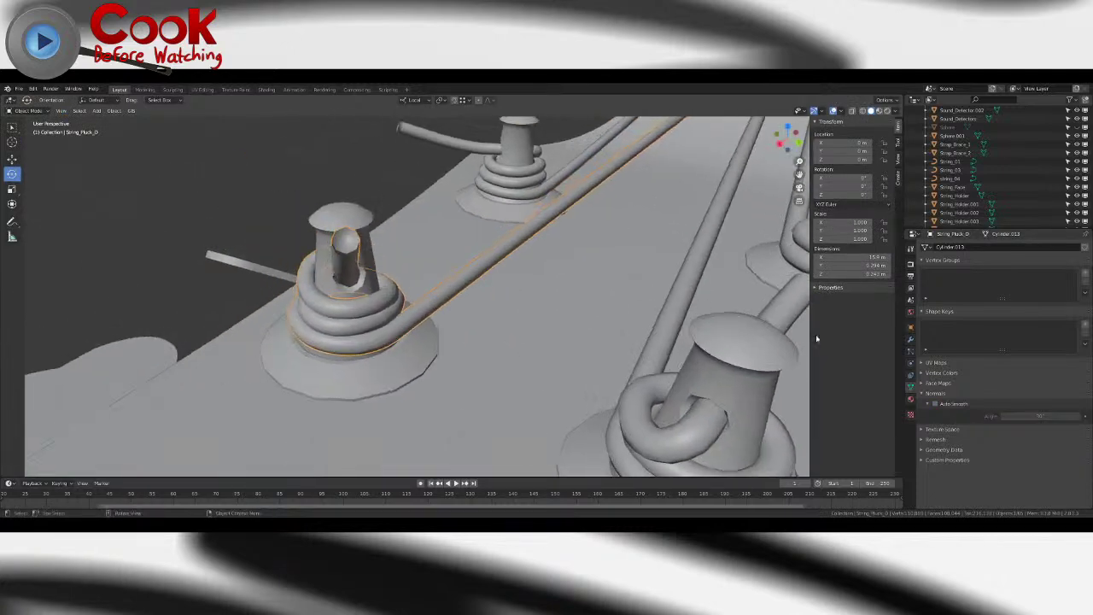
{"action": "left_click", "coordinate": [937, 404]}
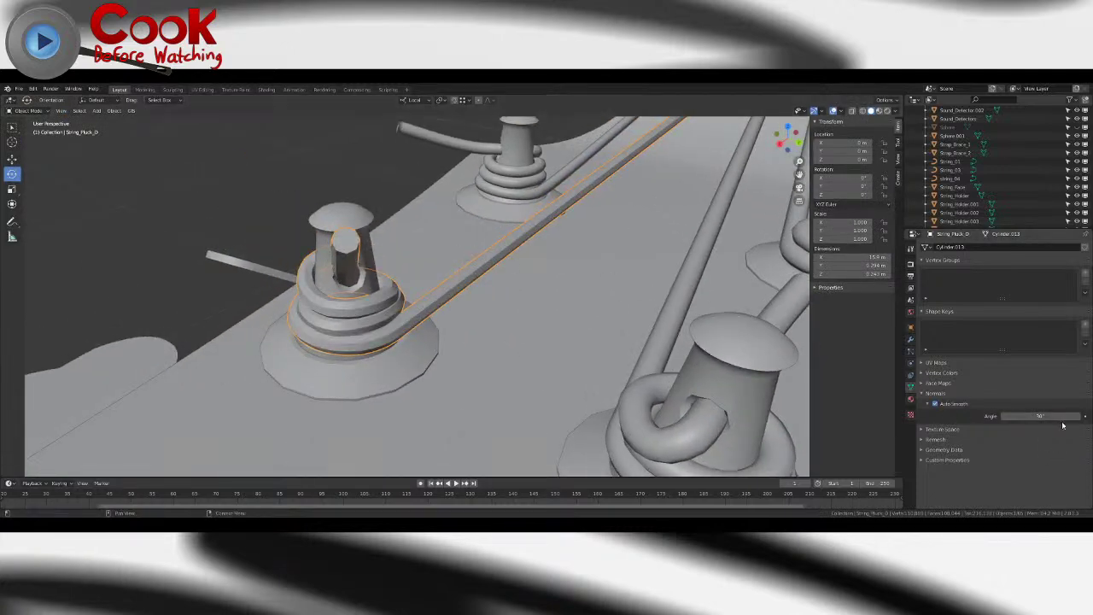
{"action": "left_click_drag", "start_coordinate": [1038, 415], "coordinate": [1059, 416]}
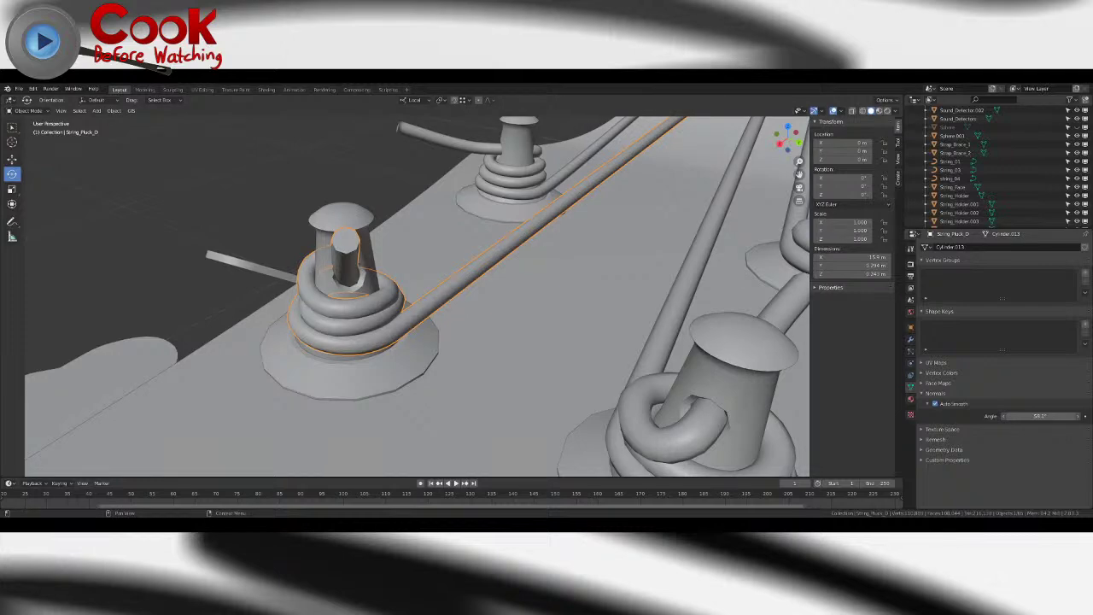
- Shade the String_Pluck_G string smooth with Auto Smooth enabled and a raised smoothing angle
{"action": "middle_click_drag", "start_coordinate": [478, 273], "coordinate": [256, 205]}
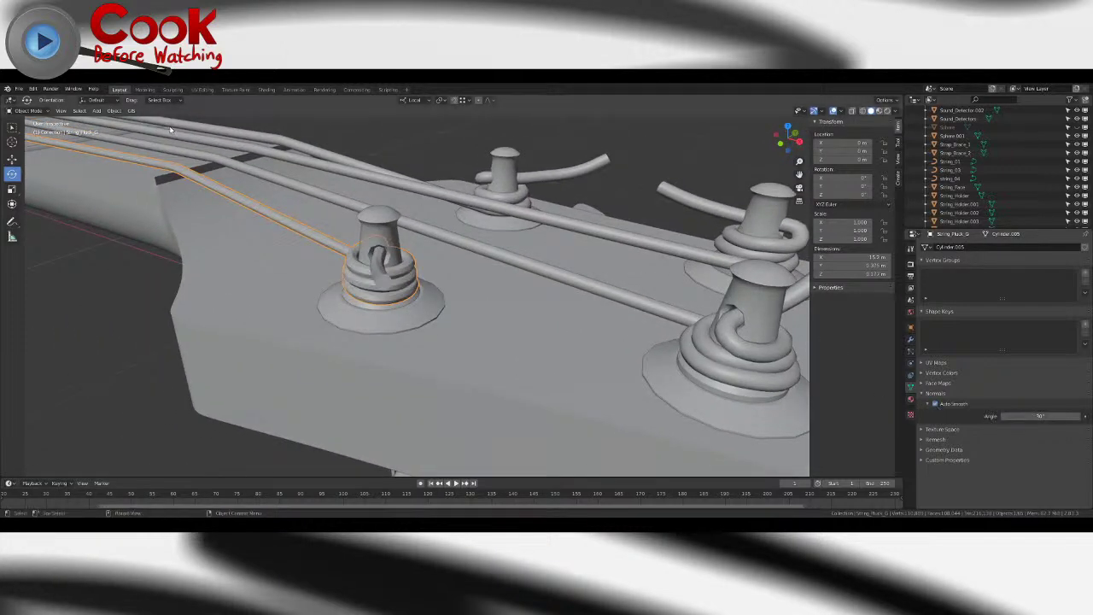
{"action": "left_click", "coordinate": [115, 111]}
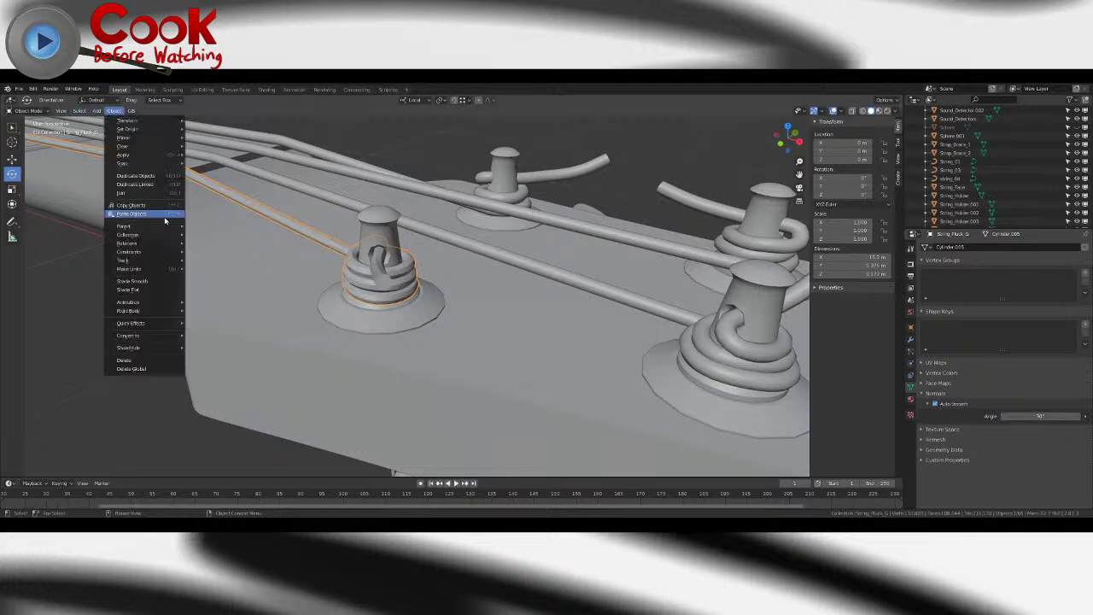
{"action": "left_click", "coordinate": [132, 282]}
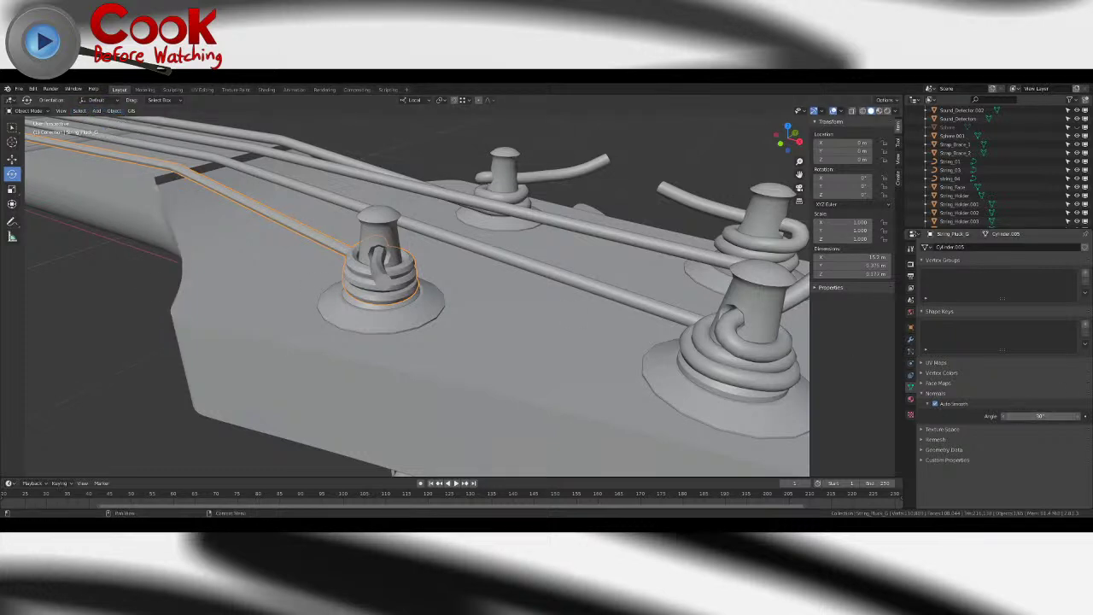
{"action": "middle_click_drag", "start_coordinate": [547, 324], "coordinate": [452, 225]}
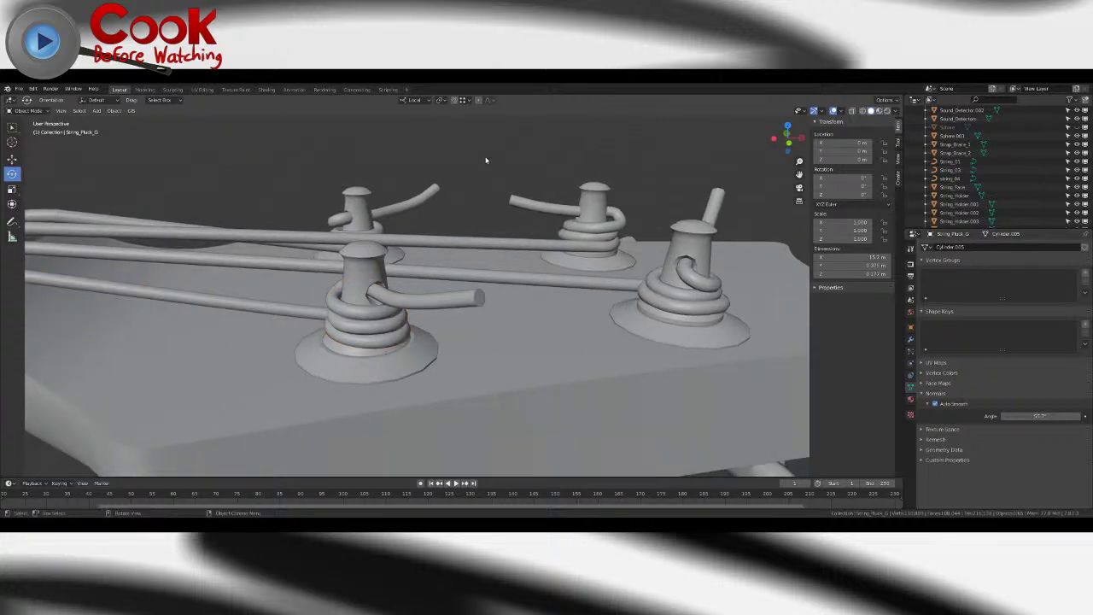
- Review the strings at the headstock and across the whole bass, and save the file
{"action": "scroll", "coordinate": [492, 168], "scroll_direction": "down", "scroll_amount": 4}
{"action": "middle_click_drag", "start_coordinate": [492, 168], "coordinate": [525, 271]}
{"action": "scroll", "coordinate": [461, 243], "scroll_direction": "down", "scroll_amount": 5}
{"action": "scroll", "coordinate": [480, 328], "scroll_direction": "up", "scroll_amount": 3}
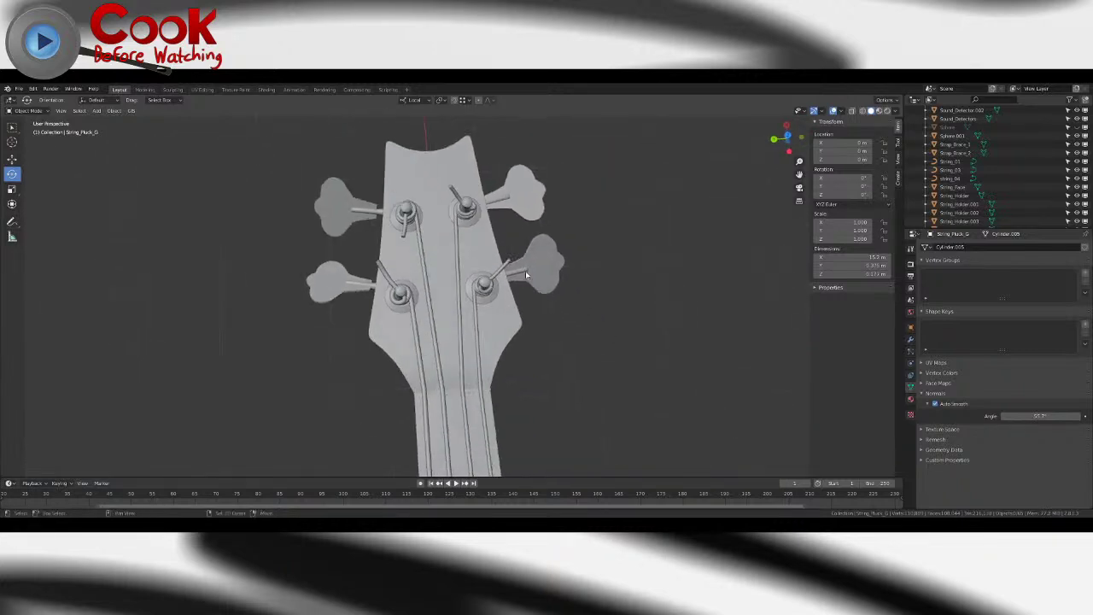
{"action": "scroll", "coordinate": [539, 335], "scroll_direction": "down", "scroll_amount": 5}
{"action": "middle_click_drag", "start_coordinate": [539, 335], "coordinate": [425, 261]}
{"action": "scroll", "coordinate": [438, 320], "scroll_direction": "up", "scroll_amount": 4}
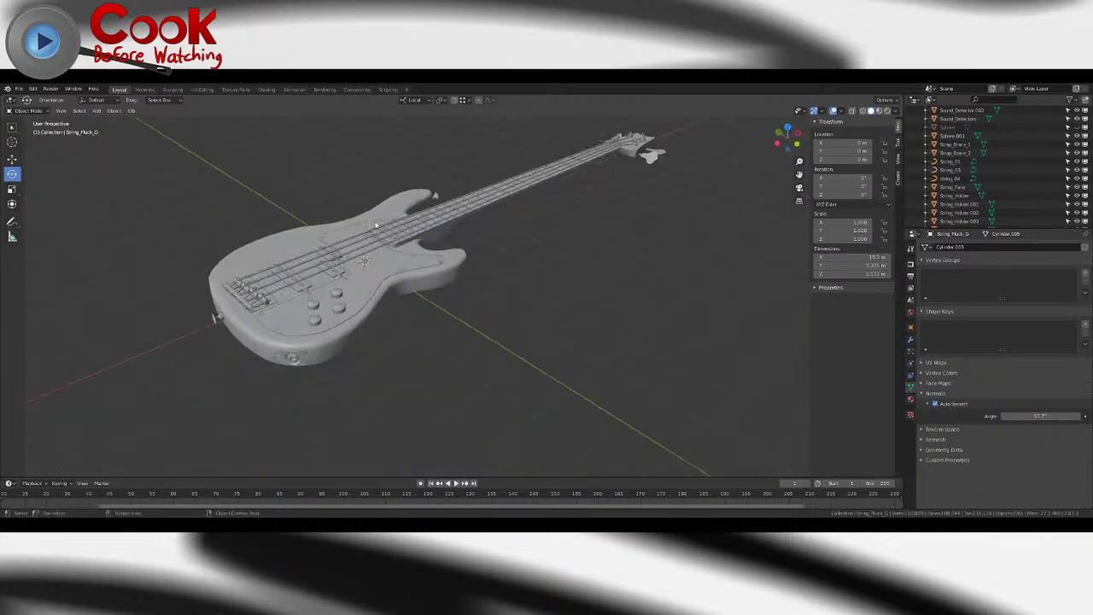
{"action": "left_click", "coordinate": [18, 89]}
{"action": "left_click", "coordinate": [35, 145]}
- Examine how the strings run over the frets and fretboard near the bass body
{"action": "middle_click_drag", "start_coordinate": [404, 182], "coordinate": [504, 278], "text": "shift"}
{"action": "scroll", "coordinate": [411, 230], "scroll_direction": "up", "scroll_amount": 5}
{"action": "scroll", "coordinate": [426, 288], "scroll_direction": "up", "scroll_amount": 2}
{"action": "scroll", "coordinate": [475, 226], "scroll_direction": "down", "scroll_amount": 2}
{"action": "middle_click_drag", "start_coordinate": [498, 333], "coordinate": [492, 298]}
{"action": "middle_click_drag", "start_coordinate": [312, 271], "coordinate": [388, 275]}
{"action": "scroll", "coordinate": [389, 275], "scroll_direction": "down", "scroll_amount": 6}
{"action": "middle_click_drag", "start_coordinate": [612, 286], "coordinate": [484, 332]}
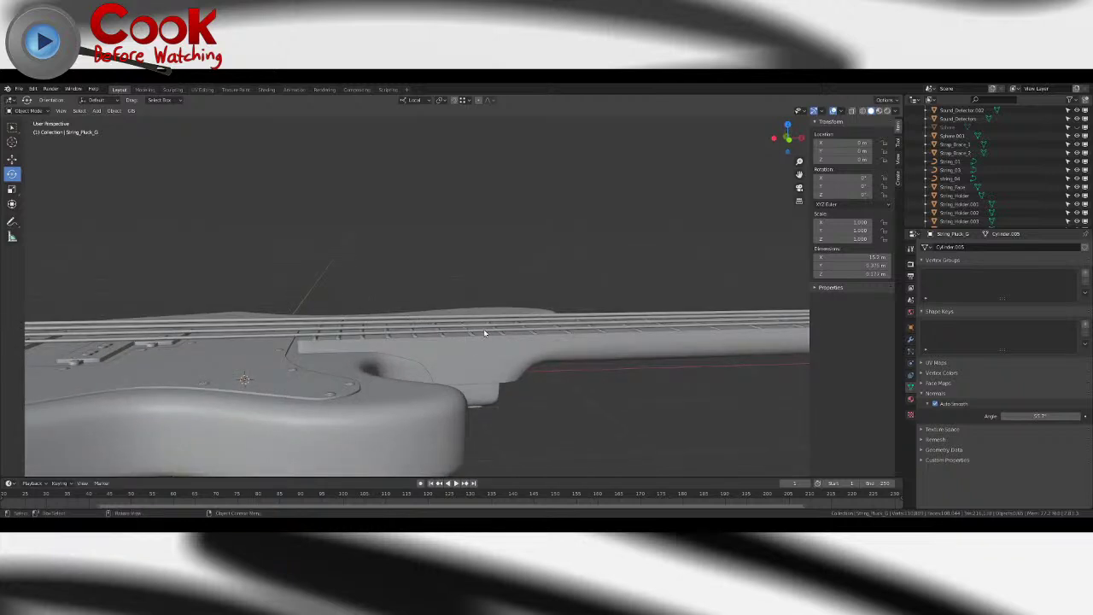
{"action": "middle_click_drag", "start_coordinate": [484, 329], "coordinate": [425, 348]}
{"action": "scroll", "coordinate": [444, 341], "scroll_direction": "up", "scroll_amount": 6}
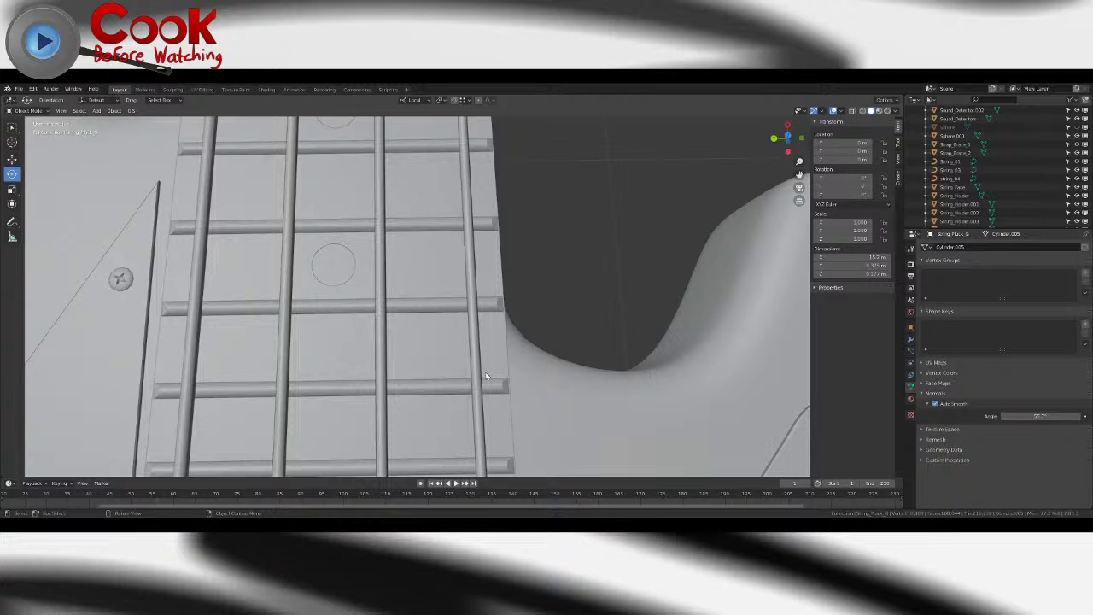
{"action": "middle_click_drag", "start_coordinate": [388, 354], "coordinate": [431, 310]}
{"action": "middle_click_drag", "start_coordinate": [428, 404], "coordinate": [323, 399]}
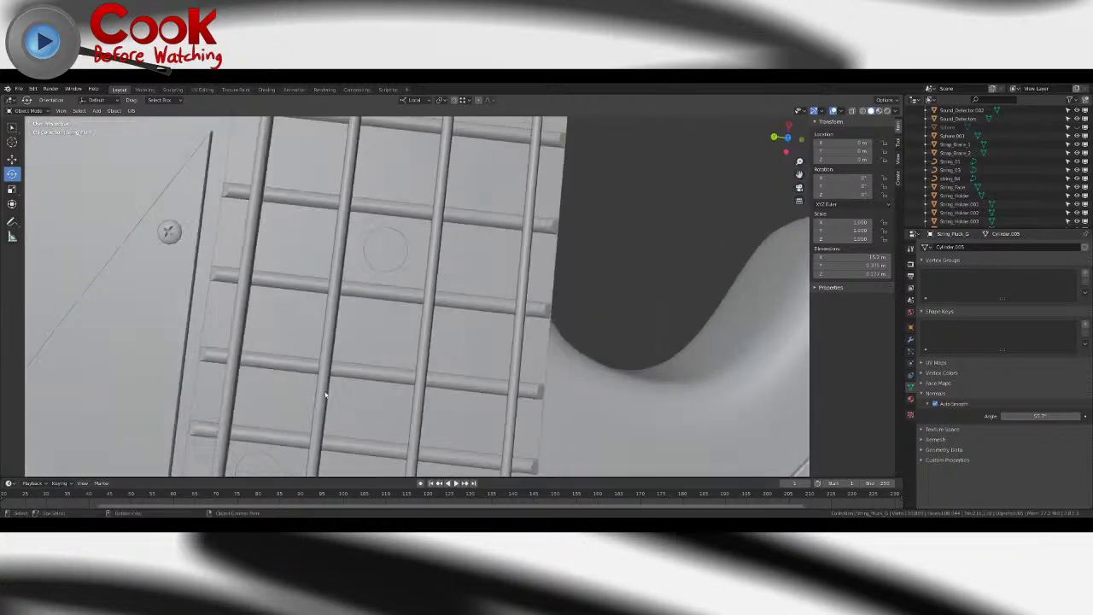
{"action": "middle_click_drag", "start_coordinate": [395, 384], "coordinate": [467, 303], "text": "shift"}
{"action": "scroll", "coordinate": [415, 353], "scroll_direction": "down", "scroll_amount": 10}
{"action": "scroll", "coordinate": [466, 303], "scroll_direction": "up", "scroll_amount": 6}
{"action": "middle_click_drag", "start_coordinate": [431, 337], "coordinate": [420, 316]}
{"action": "scroll", "coordinate": [419, 276], "scroll_direction": "down", "scroll_amount": 9}
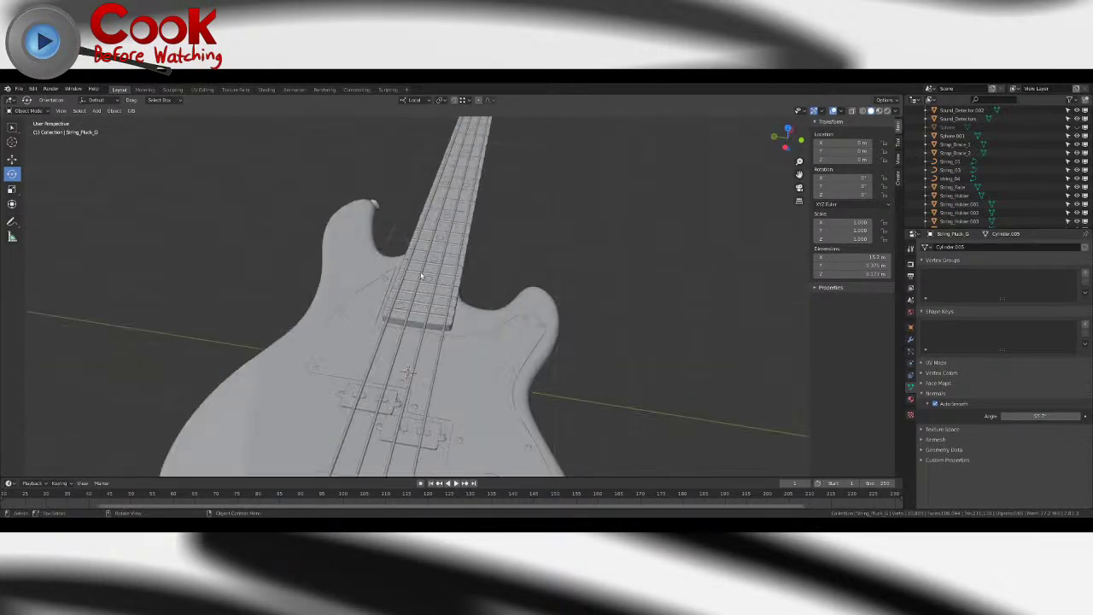
- Examine the string windings on the tuning posts from the side of the headstock
{"action": "middle_click_drag", "start_coordinate": [491, 279], "coordinate": [298, 335]}
{"action": "middle_click_drag", "start_coordinate": [495, 319], "coordinate": [622, 293]}
{"action": "scroll", "coordinate": [452, 340], "scroll_direction": "up", "scroll_amount": 6}
{"action": "scroll", "coordinate": [462, 341], "scroll_direction": "down", "scroll_amount": 5}
{"action": "scroll", "coordinate": [623, 293], "scroll_direction": "up", "scroll_amount": 4}
{"action": "middle_click_drag", "start_coordinate": [391, 398], "coordinate": [490, 332]}
{"action": "middle_click_drag", "start_coordinate": [490, 332], "coordinate": [415, 379], "text": "shift"}
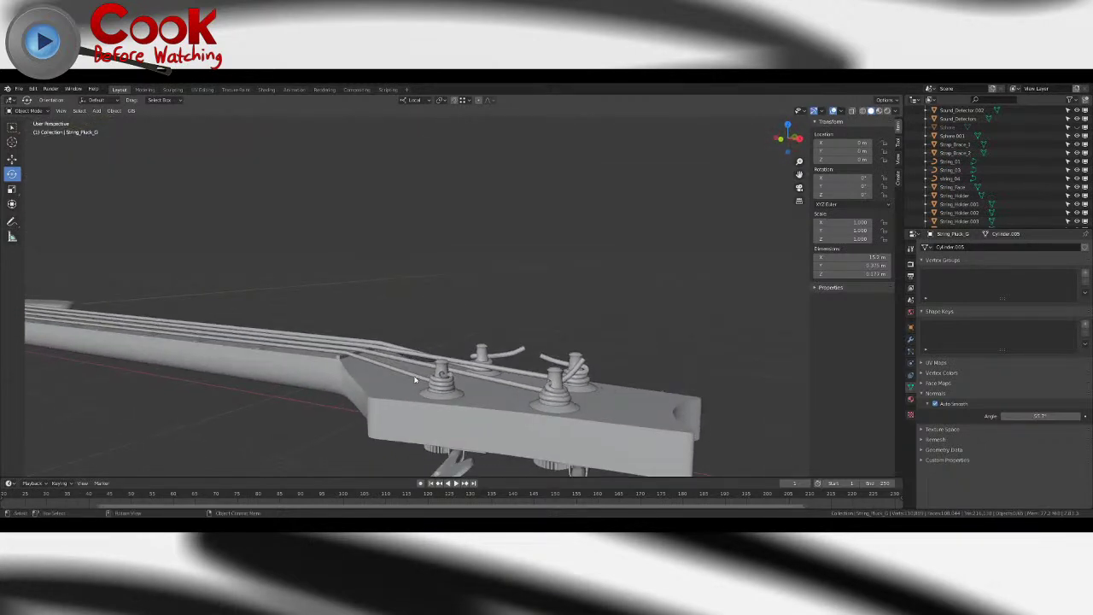
- Save the bass guitar file again
{"action": "middle_click_drag", "start_coordinate": [426, 371], "coordinate": [384, 404]}
{"action": "scroll", "coordinate": [383, 404], "scroll_direction": "down", "scroll_amount": 5}
{"action": "middle_click_drag", "start_coordinate": [322, 353], "coordinate": [341, 367]}
{"action": "middle_click_drag", "start_coordinate": [342, 367], "coordinate": [444, 375], "text": "shift"}
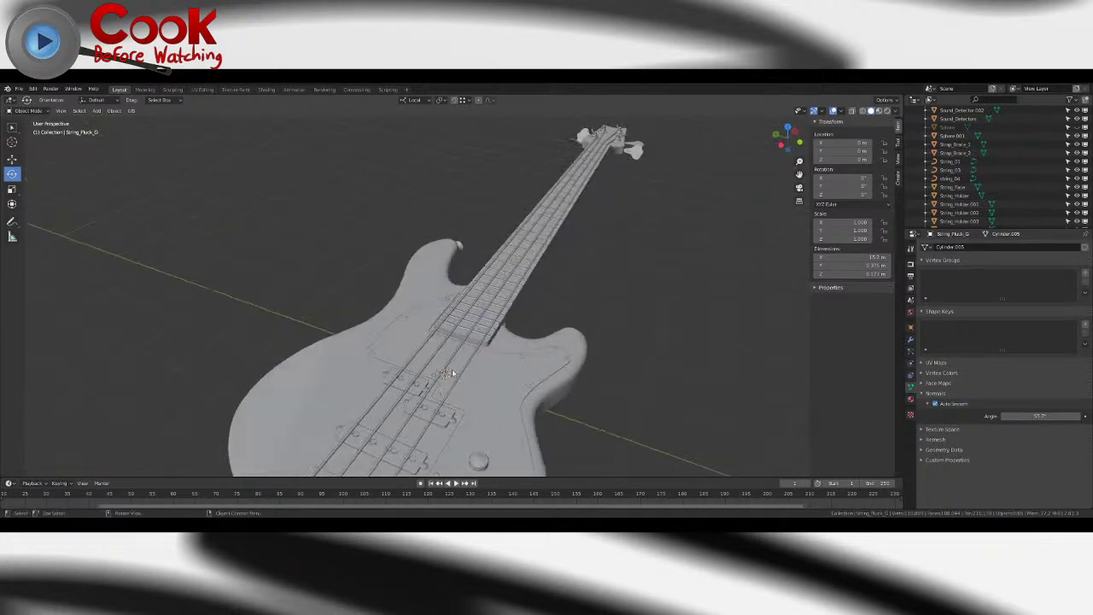
{"action": "left_click", "coordinate": [18, 89]}
{"action": "left_click", "coordinate": [31, 145]}
- Check how the body, bridge and pickup parts are divided into separate objects
{"action": "middle_click_drag", "start_coordinate": [423, 290], "coordinate": [479, 278]}
{"action": "left_click", "coordinate": [478, 282]}
{"action": "middle_click_drag", "start_coordinate": [312, 303], "coordinate": [354, 307]}
{"action": "left_click", "coordinate": [354, 307]}
{"action": "middle_click_drag", "start_coordinate": [299, 346], "coordinate": [321, 359]}
{"action": "left_click", "coordinate": [563, 380]}
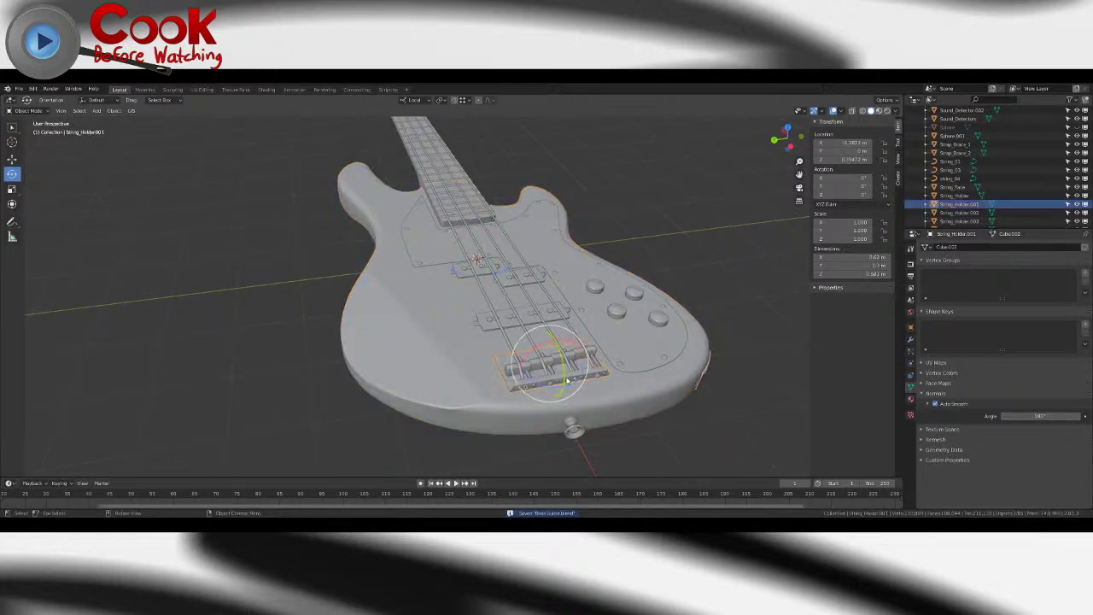
{"action": "left_click", "coordinate": [488, 326]}
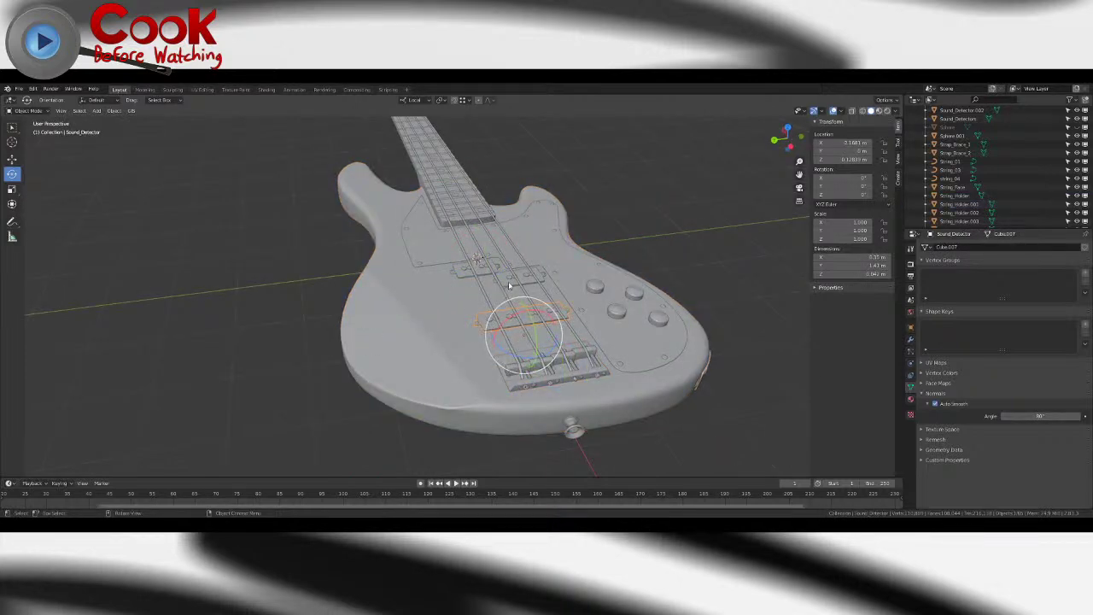
{"action": "left_click", "coordinate": [475, 273]}
{"action": "left_click", "coordinate": [476, 266]}
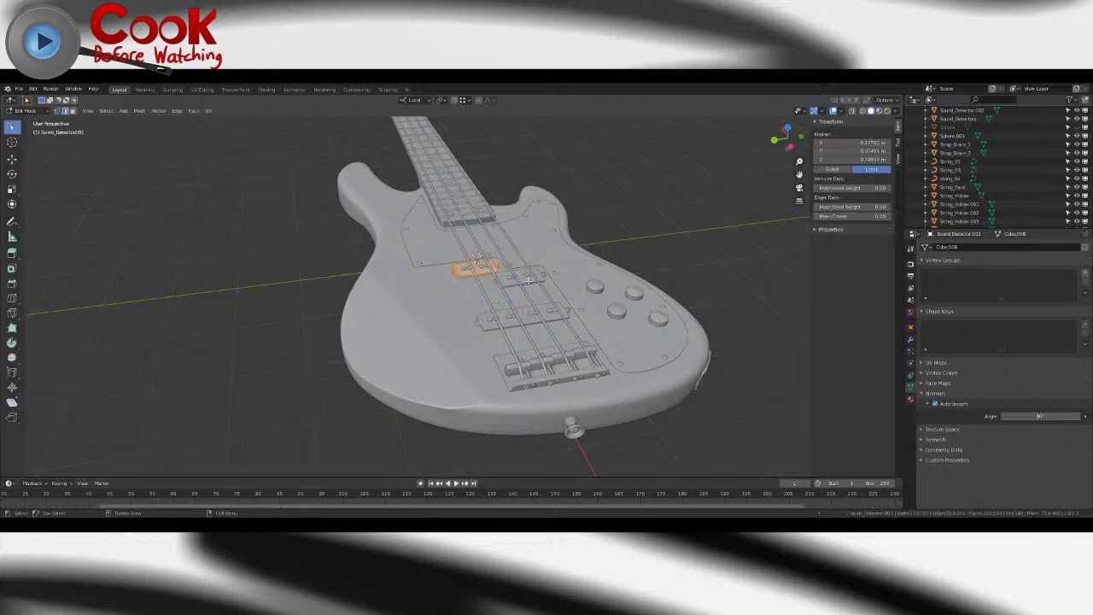
{"action": "left_click", "coordinate": [12, 127]}
{"action": "scroll", "coordinate": [191, 202], "scroll_direction": "up", "scroll_amount": 8}
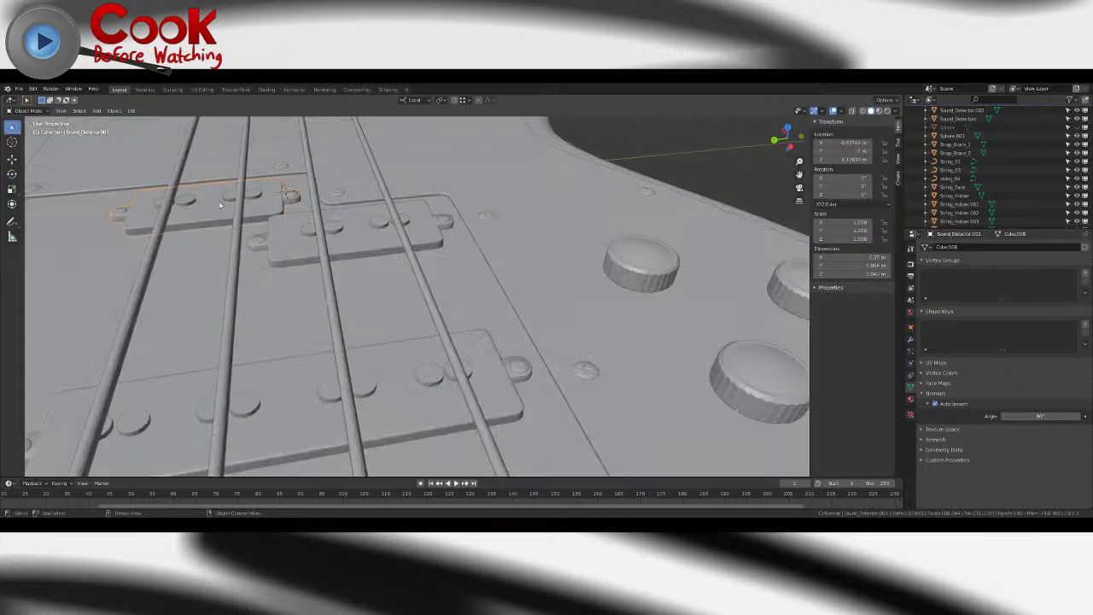
- Check which pickup pole pieces, control knobs and pickguard parts are separate objects and how their meshes are built
{"action": "left_click", "coordinate": [191, 201]}
{"action": "key", "text": "Tab"}
{"action": "key", "text": "Tab"}
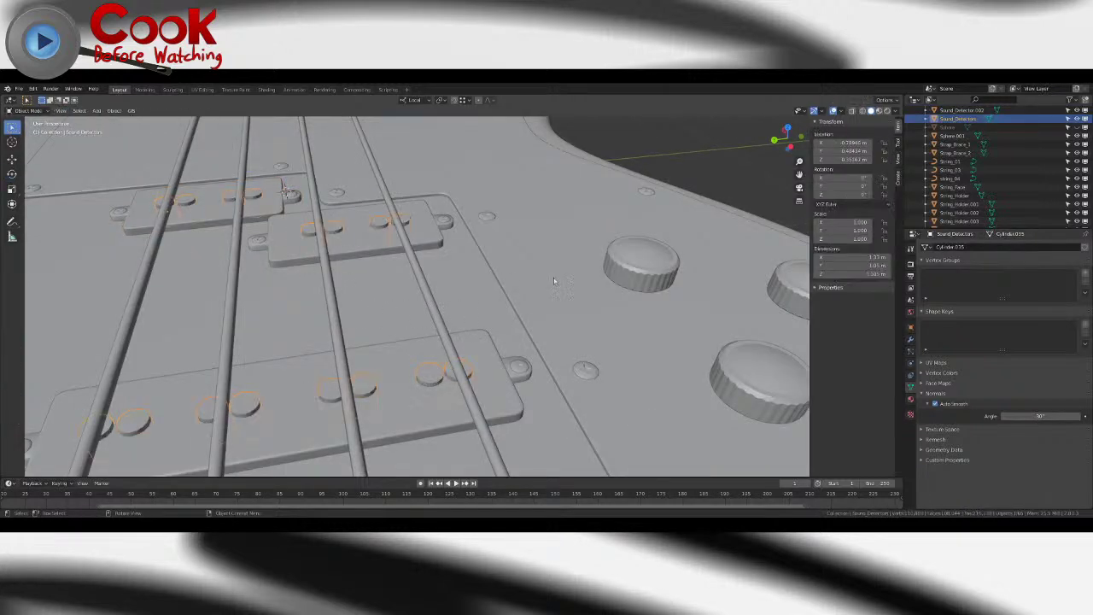
{"action": "left_click", "coordinate": [631, 268]}
{"action": "key", "text": "Tab"}
{"action": "scroll", "coordinate": [627, 265], "scroll_direction": "down", "scroll_amount": 6}
{"action": "key", "text": "Tab"}
{"action": "left_click", "coordinate": [456, 250]}
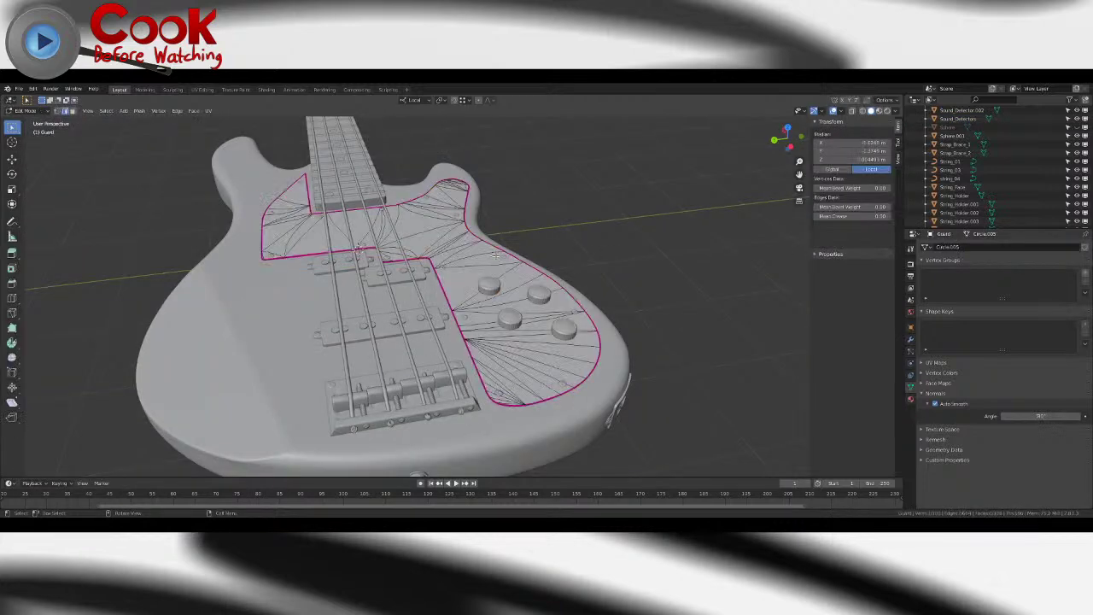
- Examine the body's mesh and view the complete bass guitar from a distance
{"action": "left_click", "coordinate": [253, 311]}
{"action": "key", "text": "Tab"}
{"action": "key", "text": "Tab"}
{"action": "middle_click_drag", "start_coordinate": [255, 263], "coordinate": [666, 324]}
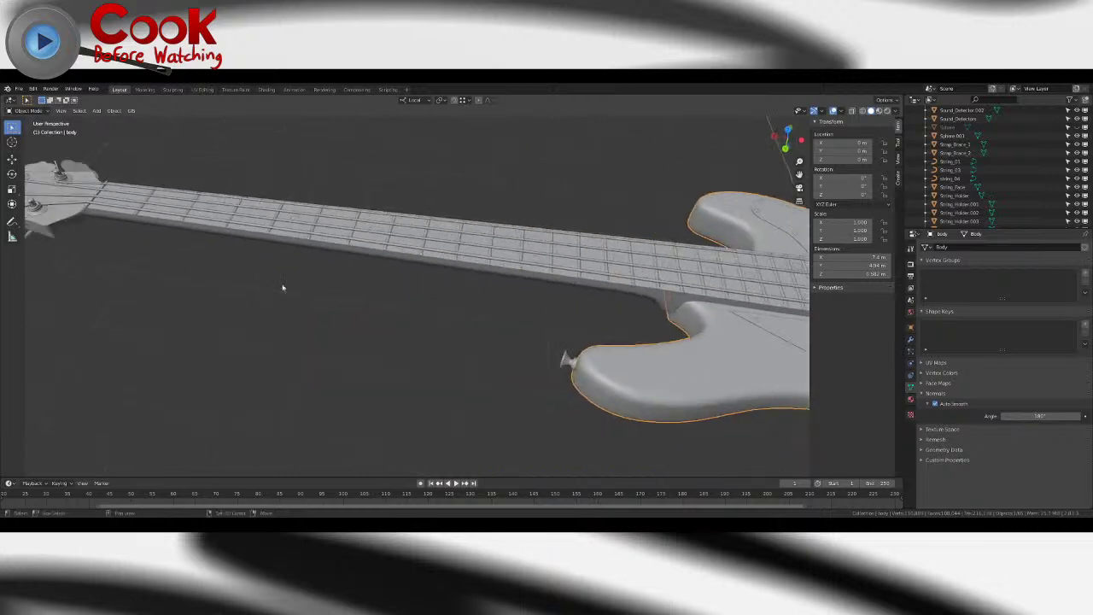
{"action": "middle_click_drag", "start_coordinate": [339, 293], "coordinate": [587, 318], "text": "shift"}
{"action": "left_click", "coordinate": [366, 316]}
{"action": "middle_click_drag", "start_coordinate": [366, 316], "coordinate": [383, 324]}
{"action": "scroll", "coordinate": [386, 324], "scroll_direction": "down", "scroll_amount": 6}
{"action": "middle_click_drag", "start_coordinate": [518, 343], "coordinate": [447, 343]}
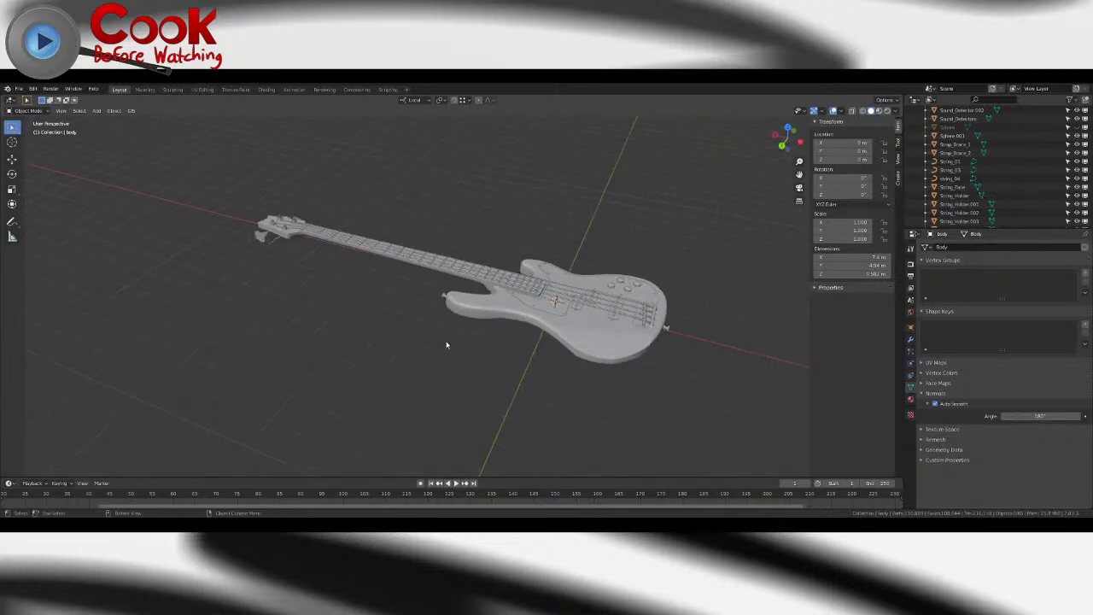
- Save the bass guitar file before starting on the materials
{"action": "left_click", "coordinate": [19, 89]}
{"action": "left_click", "coordinate": [34, 145]}
- Set up a Shader Editor beside the 3D viewport and show the guitar in Material Preview shading
{"action": "left_click_drag", "start_coordinate": [4, 471], "coordinate": [462, 435]}
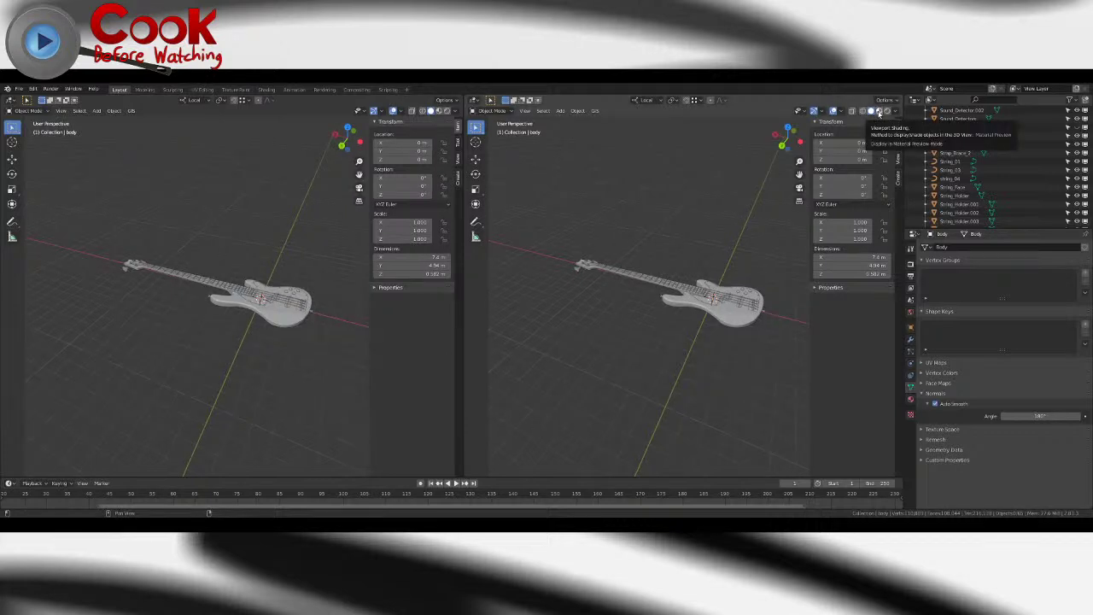
{"action": "middle_click_drag", "start_coordinate": [688, 271], "coordinate": [689, 302]}
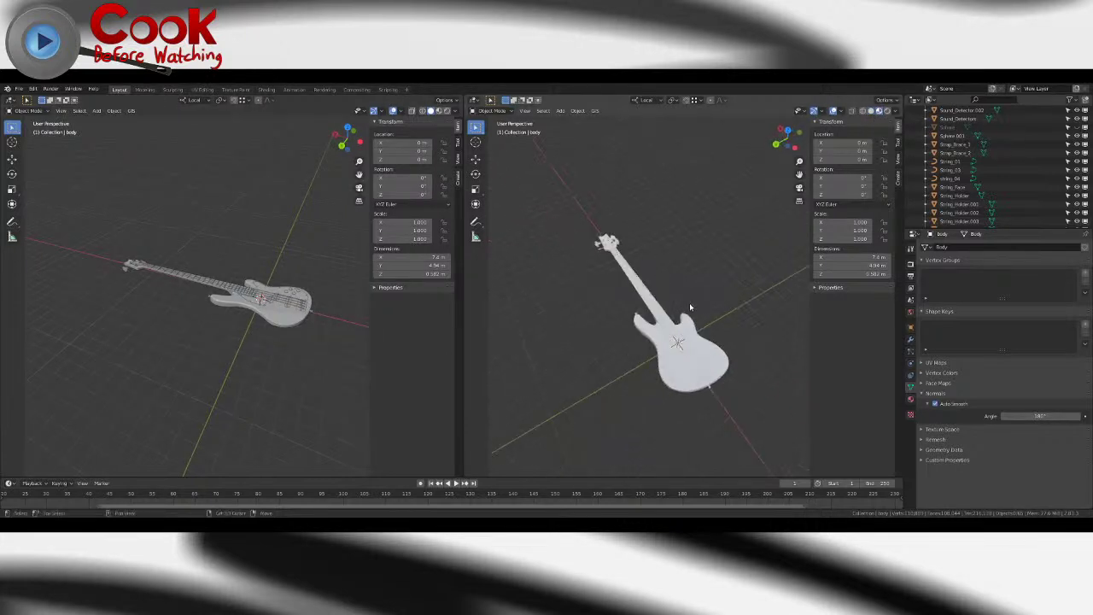
{"action": "scroll", "coordinate": [653, 305], "scroll_direction": "up", "scroll_amount": 5}
{"action": "scroll", "coordinate": [653, 305], "scroll_direction": "up", "scroll_amount": 3}
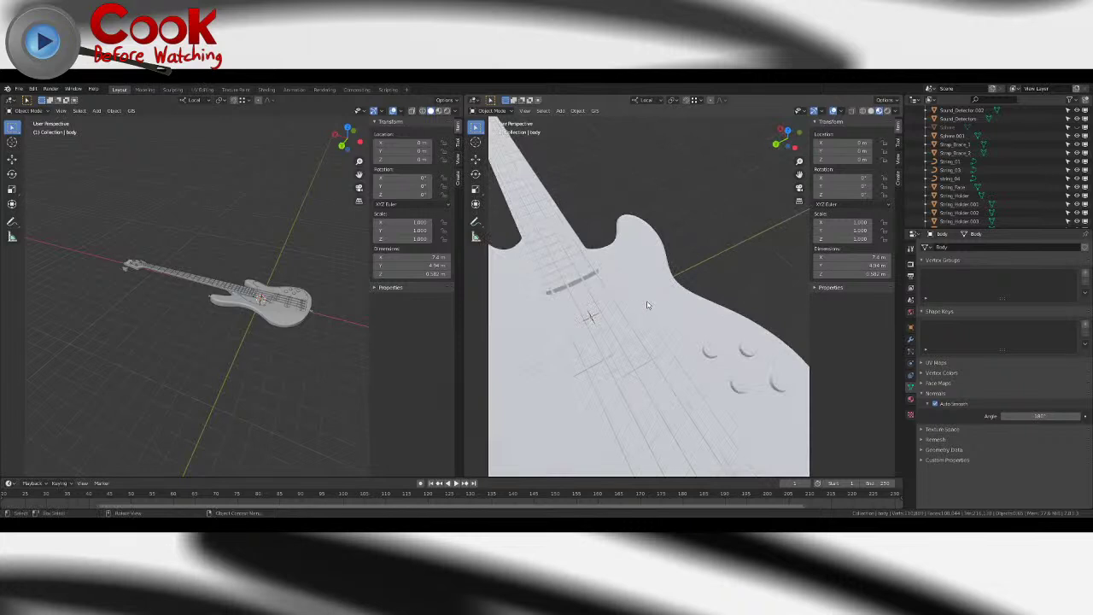
{"action": "left_click", "coordinate": [11, 101]}
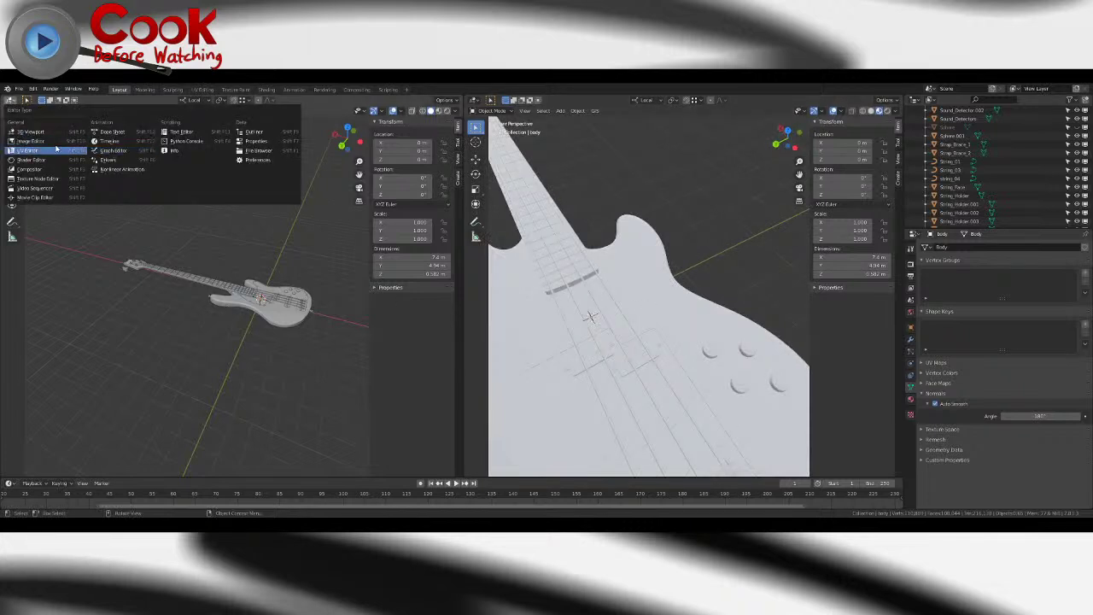
{"action": "left_click", "coordinate": [34, 160]}
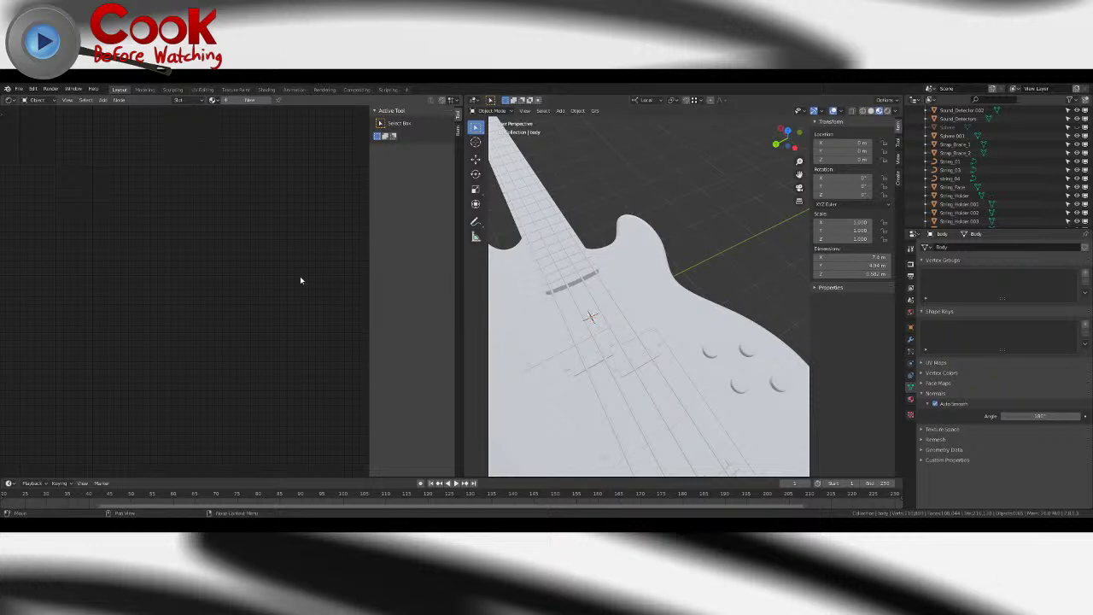
- Examine the guitar body and its mesh in Material Preview from several angles
{"action": "scroll", "coordinate": [571, 302], "scroll_direction": "down", "scroll_amount": 6}
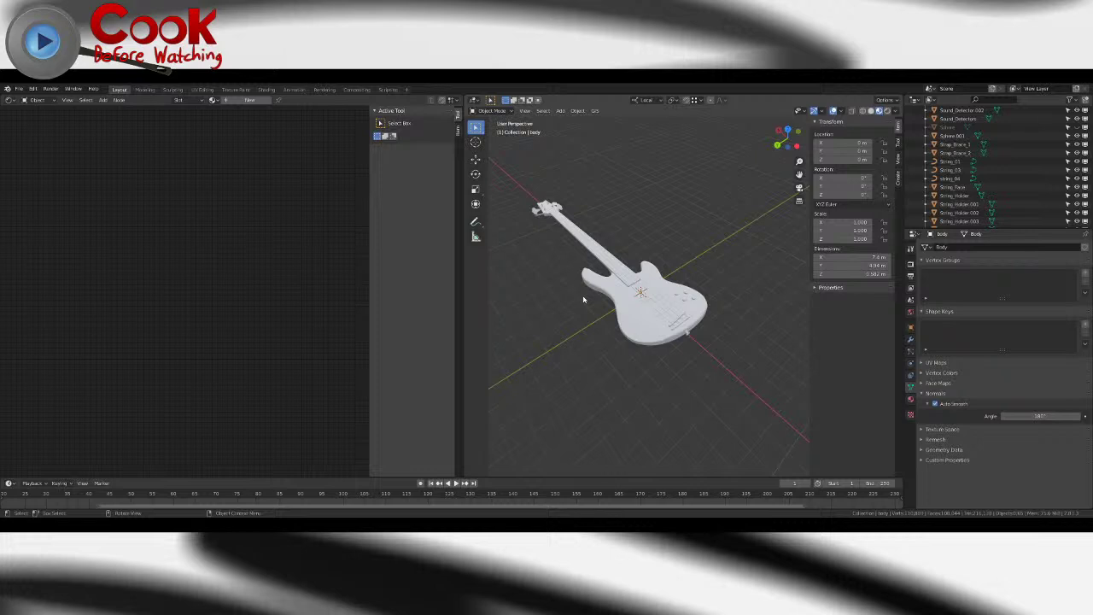
{"action": "left_click", "coordinate": [638, 322]}
{"action": "key", "text": "Tab"}
{"action": "scroll", "coordinate": [762, 403], "scroll_direction": "up", "scroll_amount": 4}
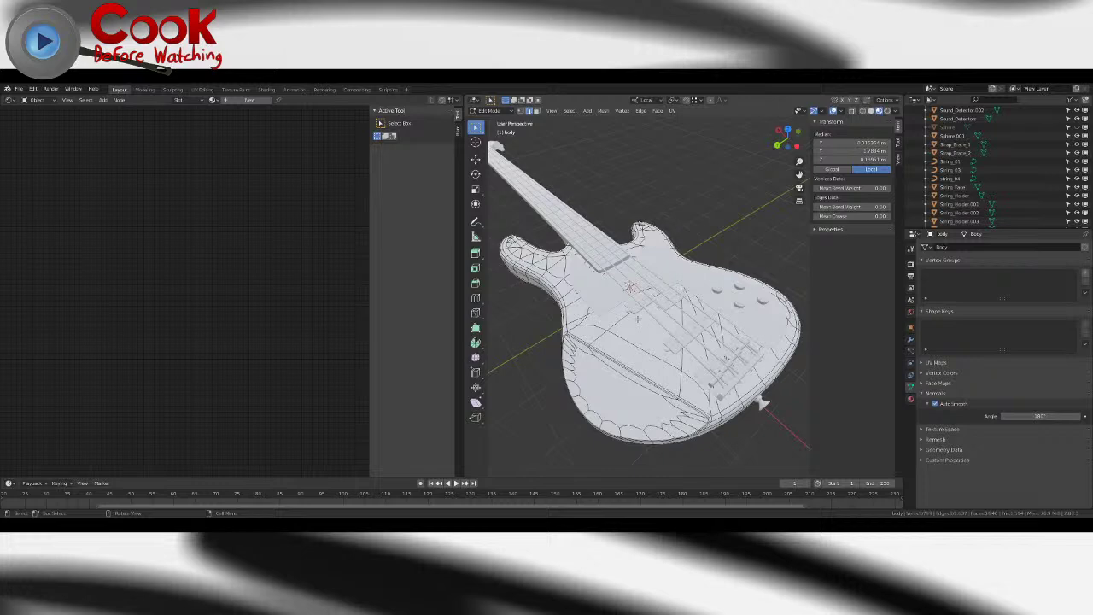
{"action": "middle_click_drag", "start_coordinate": [644, 315], "coordinate": [593, 361]}
{"action": "key", "text": "Tab"}
{"action": "mouse_move", "coordinate": [590, 306]}
{"action": "middle_mouse_down", "text": "shift"}
{"action": "mouse_move", "coordinate": [636, 314]}
{"action": "mouse_move", "coordinate": [607, 304]}
{"action": "middle_mouse_up", "text": "shift"}
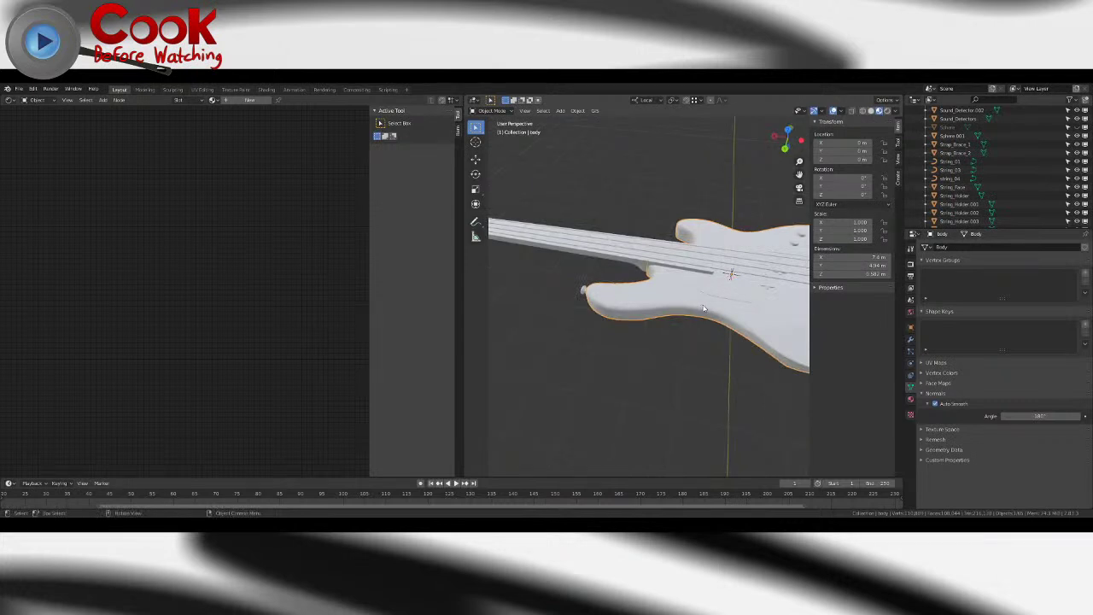
{"action": "mouse_move", "coordinate": [683, 286]}
{"action": "middle_mouse_down"}
{"action": "mouse_move", "coordinate": [605, 298]}
{"action": "mouse_move", "coordinate": [715, 349]}
{"action": "mouse_move", "coordinate": [590, 322]}
{"action": "mouse_move", "coordinate": [661, 332]}
{"action": "mouse_move", "coordinate": [659, 307]}
{"action": "mouse_move", "coordinate": [597, 329]}
{"action": "mouse_move", "coordinate": [803, 201]}
{"action": "mouse_move", "coordinate": [620, 231]}
{"action": "mouse_move", "coordinate": [727, 244]}
{"action": "middle_mouse_up"}
{"action": "scroll", "coordinate": [661, 330], "scroll_direction": "down", "scroll_amount": 3}
{"action": "scroll", "coordinate": [657, 329], "scroll_direction": "up", "scroll_amount": 3}
{"action": "scroll", "coordinate": [671, 307], "scroll_direction": "down", "scroll_amount": 3}
{"action": "scroll", "coordinate": [659, 307], "scroll_direction": "up", "scroll_amount": 4}
- Return the viewport to Solid shading and open the body's mesh for editing, checking its horns and edges
{"action": "left_click", "coordinate": [870, 111]}
{"action": "scroll", "coordinate": [740, 285], "scroll_direction": "down", "scroll_amount": 2}
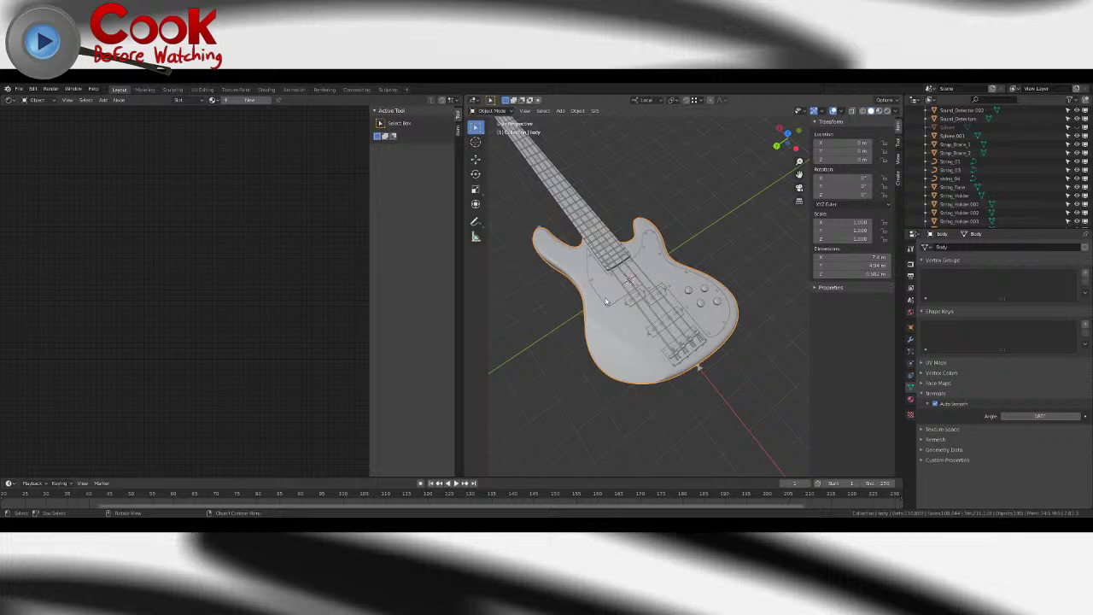
{"action": "middle_click_drag", "start_coordinate": [617, 342], "coordinate": [674, 339]}
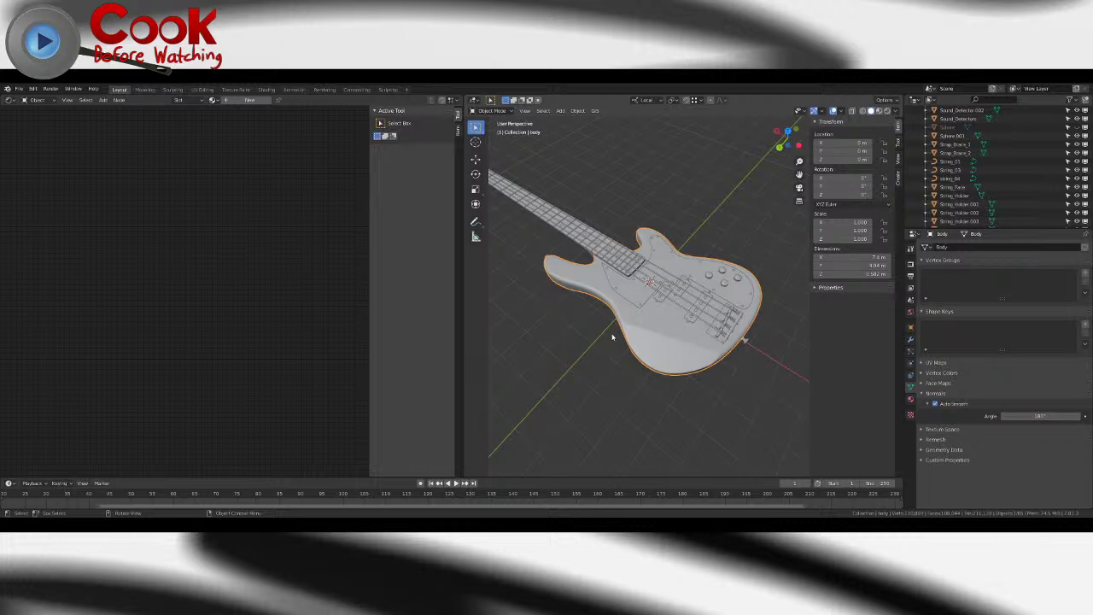
{"action": "key", "text": "Tab"}
{"action": "middle_click_drag", "start_coordinate": [623, 332], "coordinate": [658, 263]}
{"action": "scroll", "coordinate": [605, 327], "scroll_direction": "up", "scroll_amount": 4}
{"action": "scroll", "coordinate": [661, 313], "scroll_direction": "down", "scroll_amount": 5}
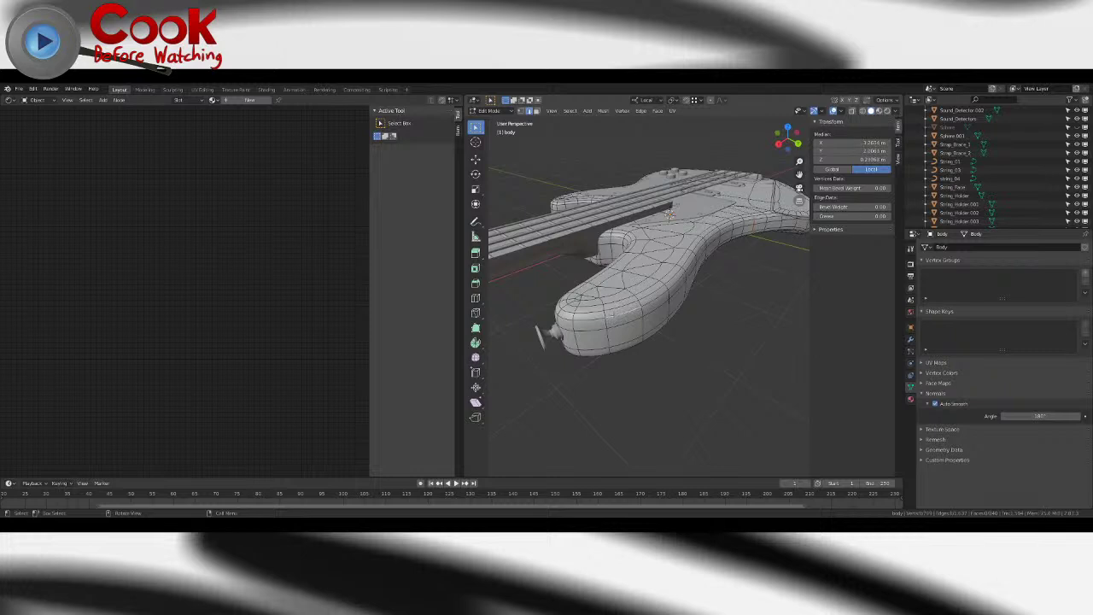
{"action": "mouse_move", "coordinate": [613, 317]}
{"action": "middle_mouse_down"}
{"action": "mouse_move", "coordinate": [708, 303]}
{"action": "mouse_move", "coordinate": [614, 309]}
{"action": "mouse_move", "coordinate": [664, 313]}
{"action": "mouse_move", "coordinate": [632, 312]}
{"action": "middle_mouse_up"}
- Split the Shader Editor area horizontally and turn its upper half into a UV Editor
{"action": "left_click_drag", "start_coordinate": [4, 473], "coordinate": [8, 314]}
{"action": "left_click", "coordinate": [10, 100]}
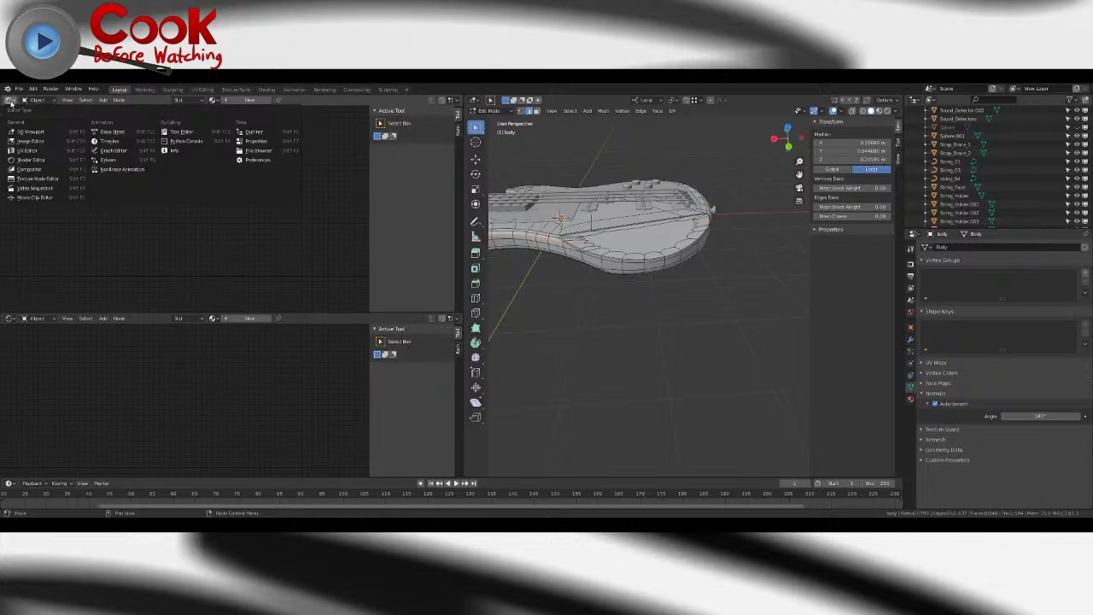
{"action": "left_click", "coordinate": [35, 153]}
- Select the edge loop that runs along the upper rim of the guitar body
{"action": "middle_click_drag", "start_coordinate": [602, 277], "coordinate": [649, 283]}
{"action": "scroll", "coordinate": [640, 276], "scroll_direction": "up", "scroll_amount": 1}
{"action": "scroll", "coordinate": [649, 282], "scroll_direction": "up", "scroll_amount": 5}
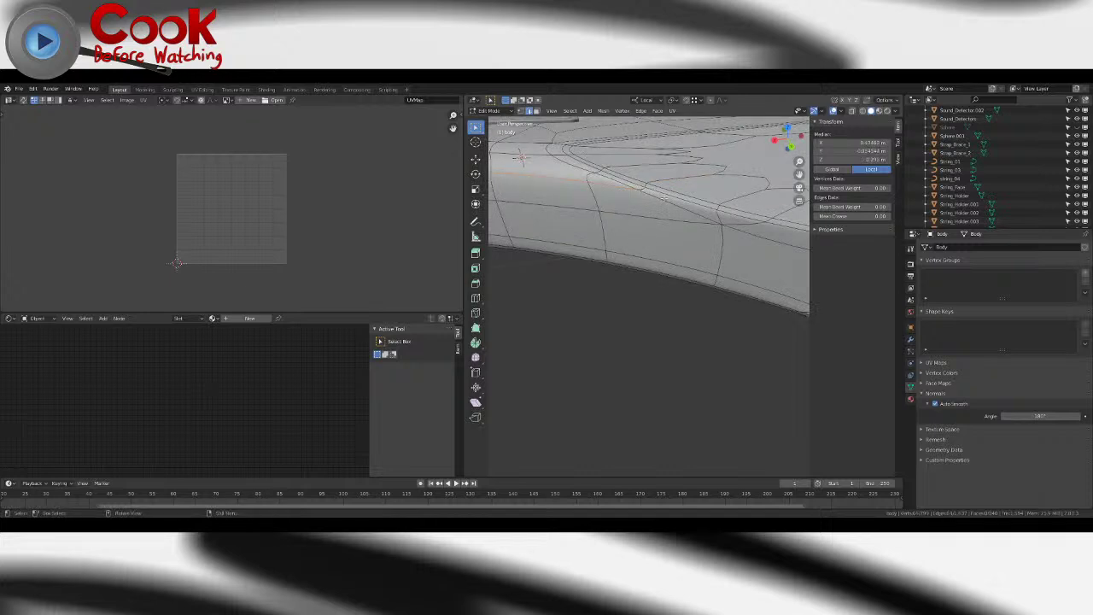
{"action": "left_click", "coordinate": [664, 193], "text": "alt"}
{"action": "scroll", "coordinate": [705, 232], "scroll_direction": "down", "scroll_amount": 5}
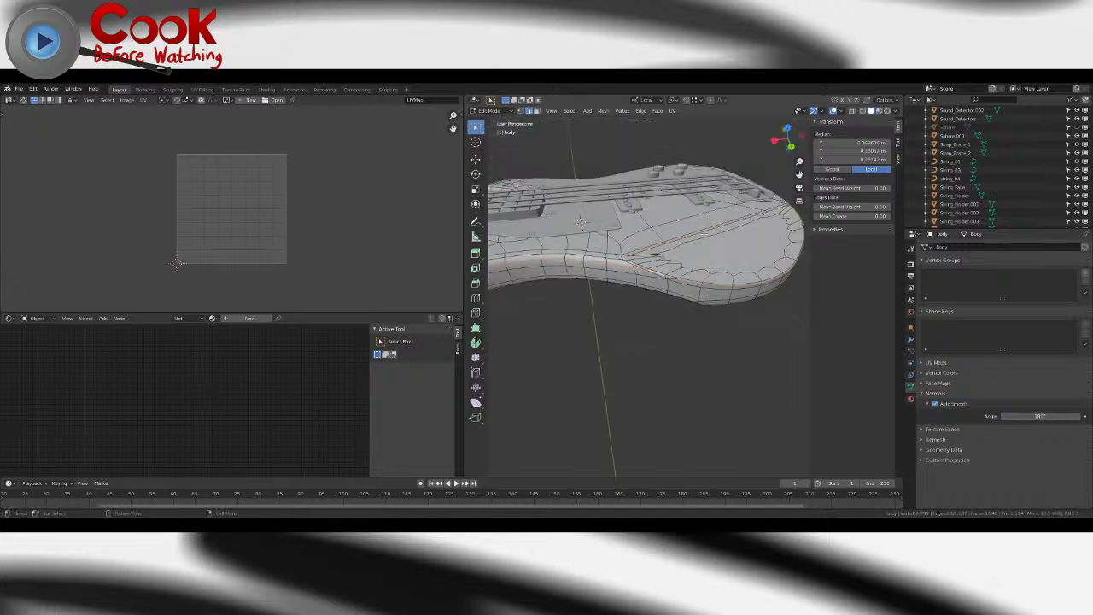
{"action": "scroll", "coordinate": [674, 259], "scroll_direction": "up", "scroll_amount": 5}
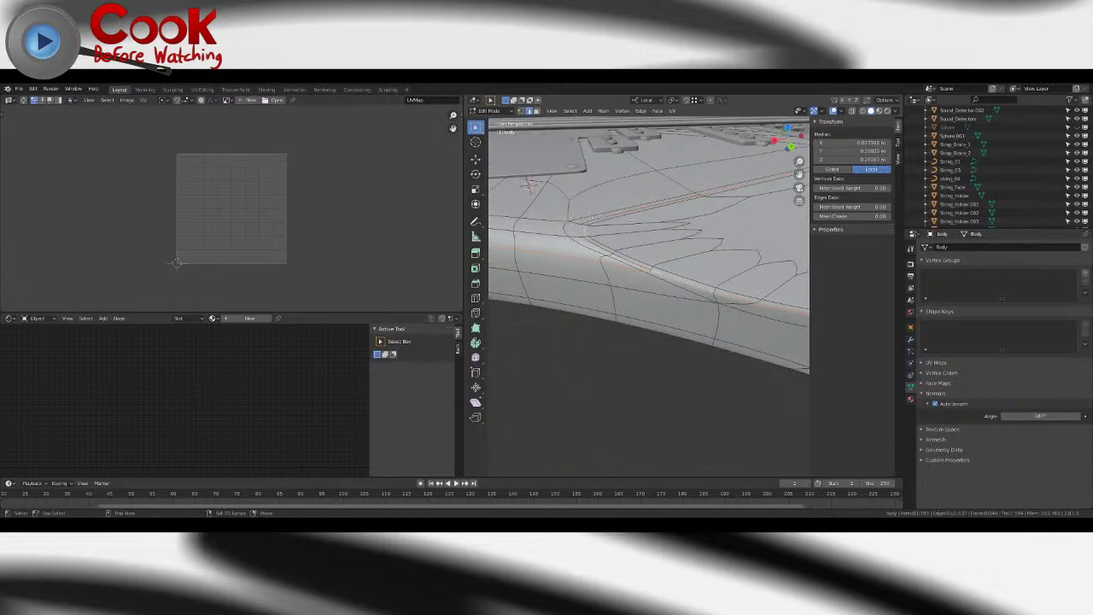
- Correct the rim selection near the body's contour crease and extend it around the whole upper edge
{"action": "middle_click_drag", "start_coordinate": [593, 218], "coordinate": [620, 305]}
{"action": "key", "text": "ctrl+z"}
{"action": "key", "text": "ctrl+shift+z"}
{"action": "key", "text": "ctrl+z"}
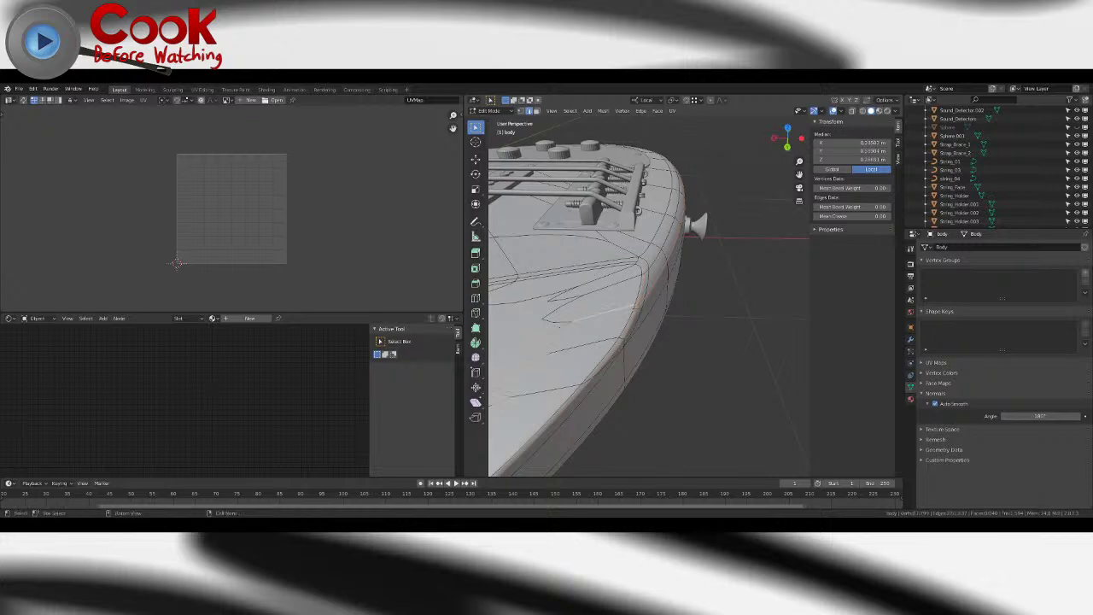
{"action": "left_click", "coordinate": [617, 311], "text": "ctrl"}
{"action": "left_click", "coordinate": [644, 267], "text": "shift"}
{"action": "scroll", "coordinate": [644, 266], "scroll_direction": "down", "scroll_amount": 7}
{"action": "middle_click_drag", "start_coordinate": [701, 316], "coordinate": [624, 307]}
{"action": "scroll", "coordinate": [625, 307], "scroll_direction": "up", "scroll_amount": 5}
{"action": "middle_click_drag", "start_coordinate": [752, 359], "coordinate": [674, 197]}
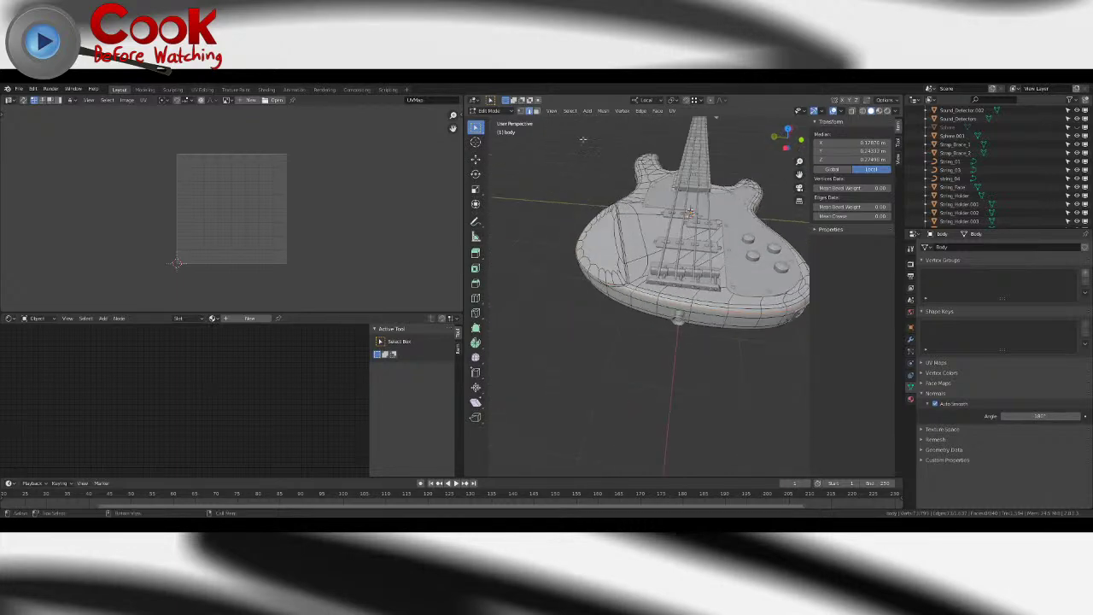
- Mark the selected edges around the body's upper rim as a seam and inspect them
{"action": "left_click", "coordinate": [642, 113]}
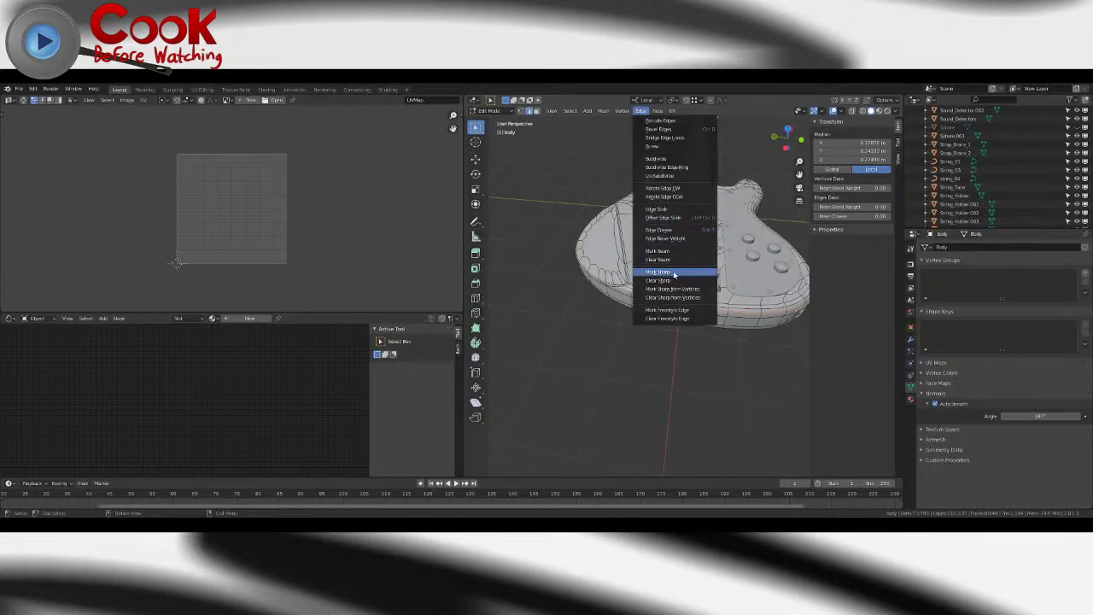
{"action": "left_click", "coordinate": [658, 250]}
{"action": "middle_click_drag", "start_coordinate": [661, 256], "coordinate": [745, 287]}
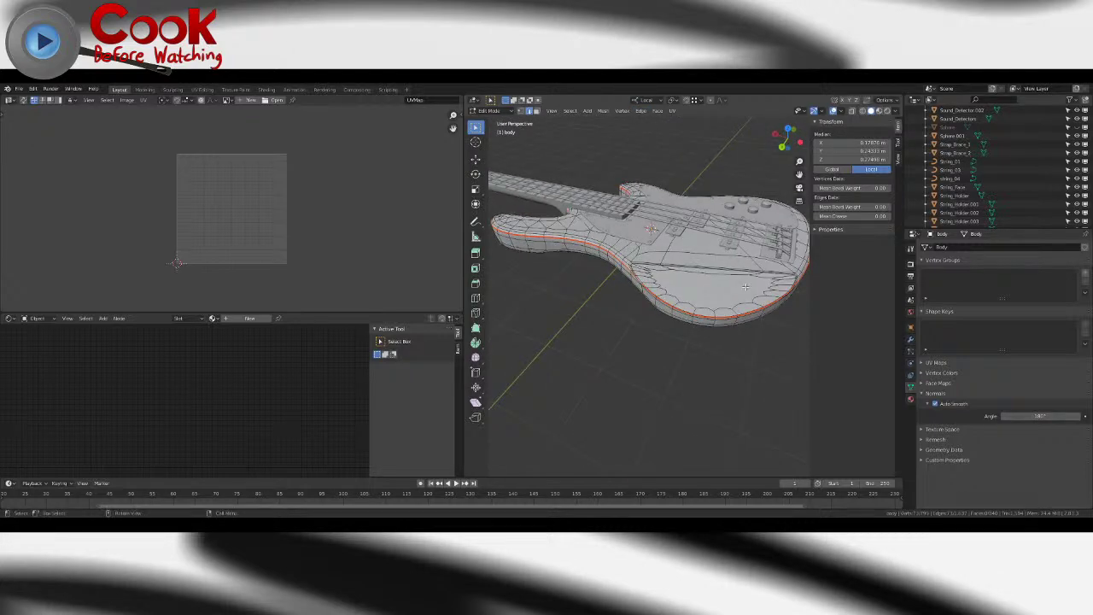
{"action": "middle_click_drag", "start_coordinate": [638, 277], "coordinate": [654, 316], "text": "shift"}
{"action": "scroll", "coordinate": [623, 288], "scroll_direction": "up", "scroll_amount": 5}
{"action": "scroll", "coordinate": [622, 288], "scroll_direction": "down", "scroll_amount": 4}
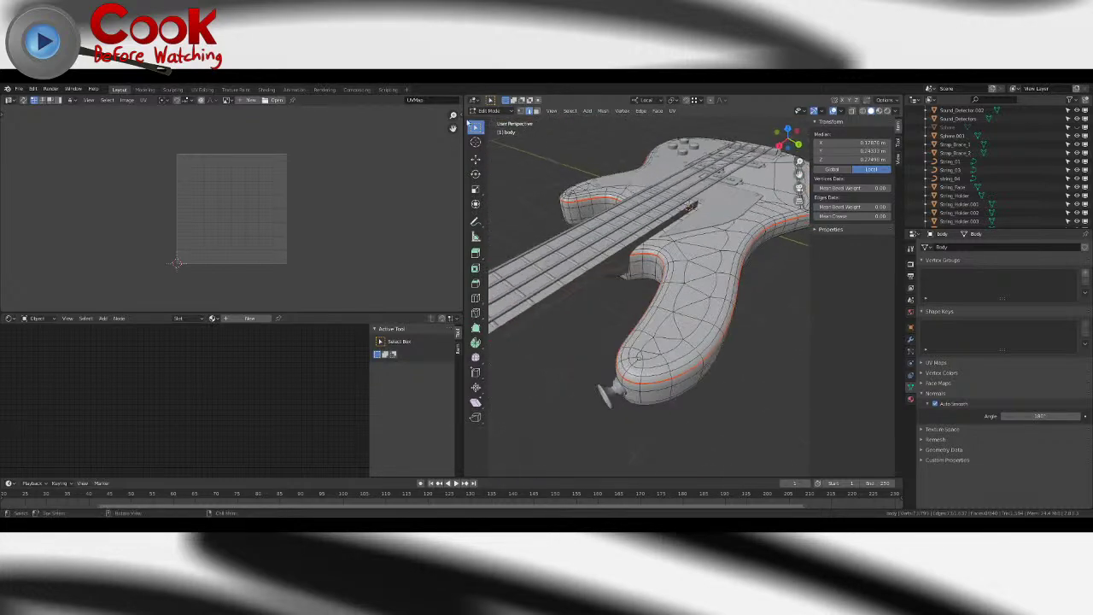
- Select the face loop just inside the rim seam, then grow it inward over the neighbouring top faces
{"action": "key", "text": "alt+a"}
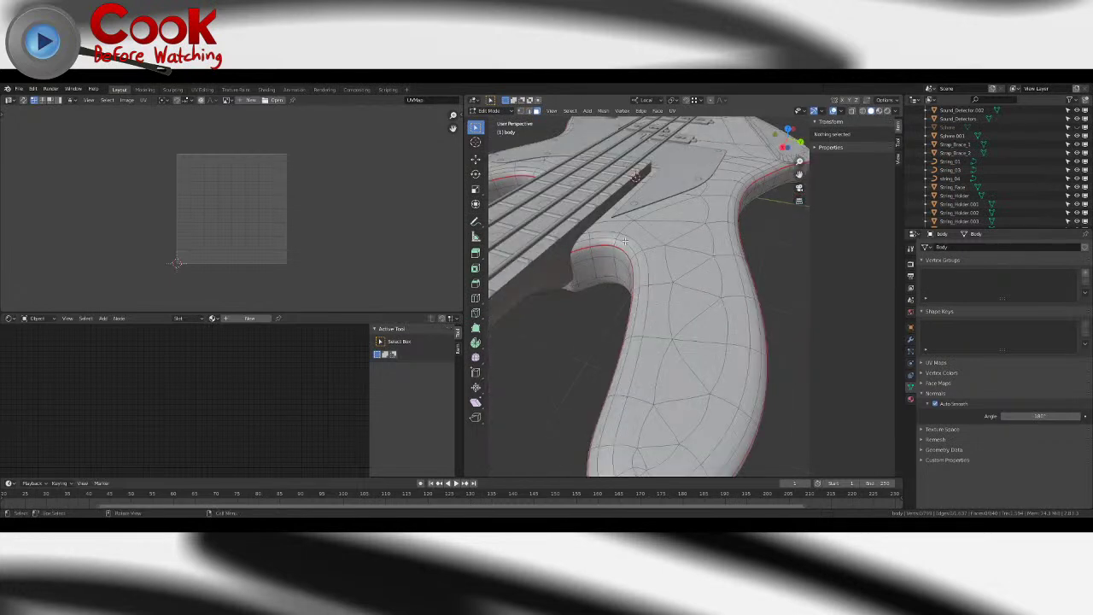
{"action": "left_click", "coordinate": [622, 239], "text": "alt"}
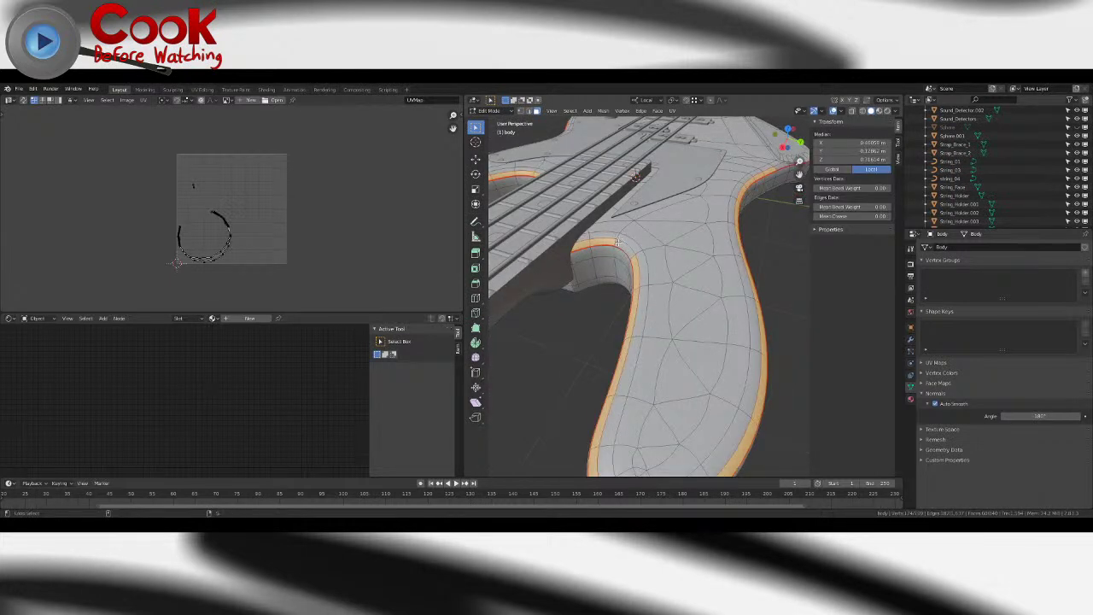
{"action": "key", "text": "ctrl+KP_Add"}
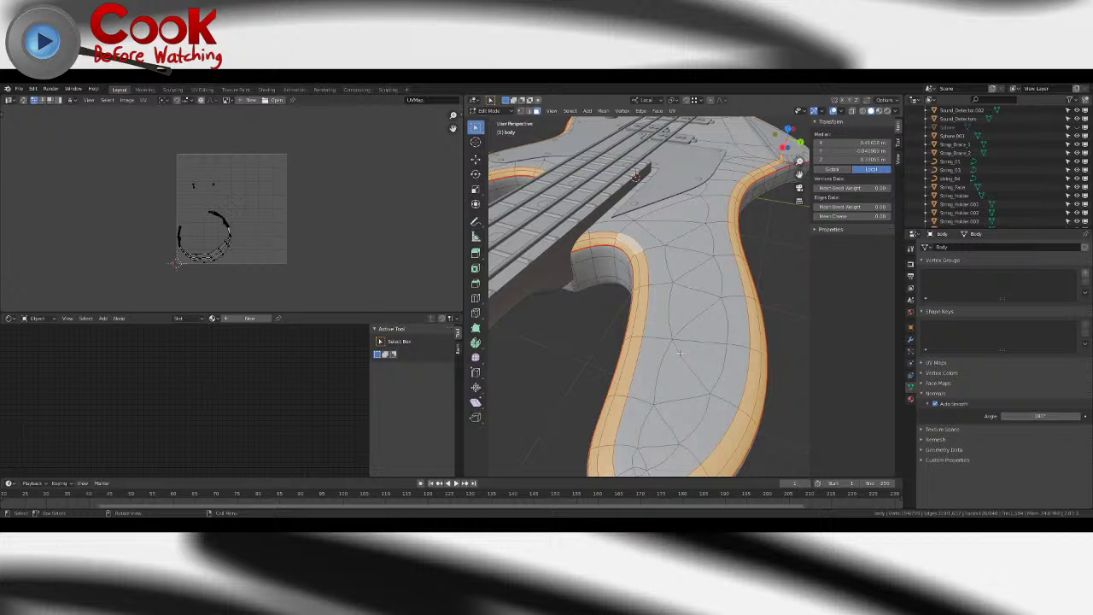
{"action": "middle_click_drag", "start_coordinate": [656, 437], "coordinate": [653, 403]}
{"action": "left_click", "coordinate": [632, 325], "text": "shift"}
{"action": "left_click", "coordinate": [631, 365], "text": "shift"}
{"action": "left_click", "coordinate": [629, 383], "text": "shift"}
{"action": "left_click", "coordinate": [630, 384], "text": "alt+shift"}
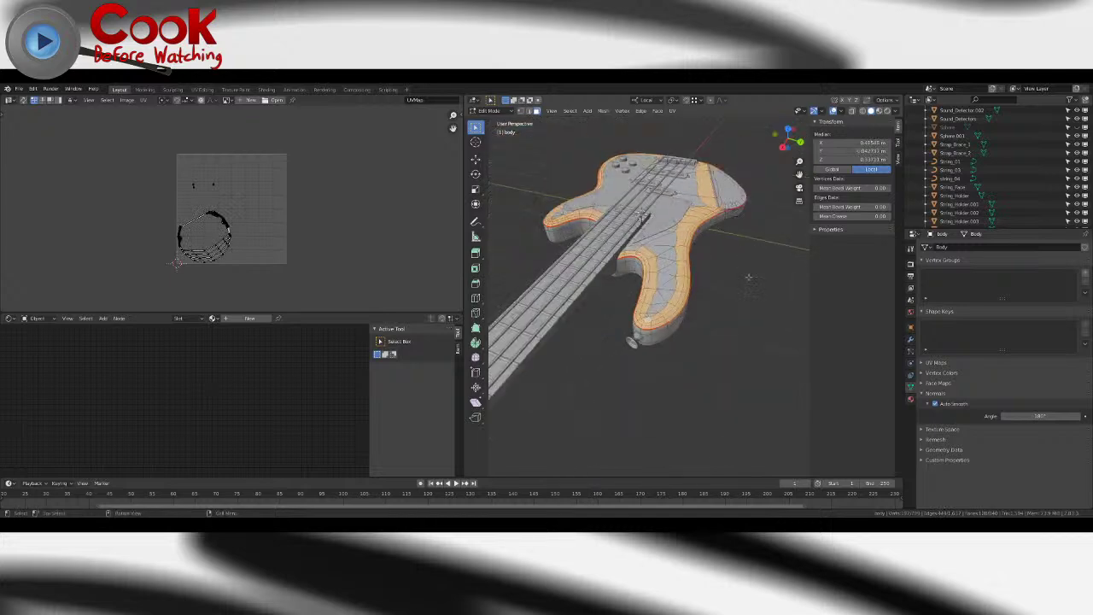
- Add the small top faces where the body's contour crease meets the rim seam to the selection
{"action": "middle_click_drag", "start_coordinate": [748, 278], "coordinate": [597, 304]}
{"action": "scroll", "coordinate": [632, 316], "scroll_direction": "up", "scroll_amount": 4}
{"action": "scroll", "coordinate": [598, 303], "scroll_direction": "up", "scroll_amount": 5}
{"action": "scroll", "coordinate": [615, 299], "scroll_direction": "down", "scroll_amount": 6}
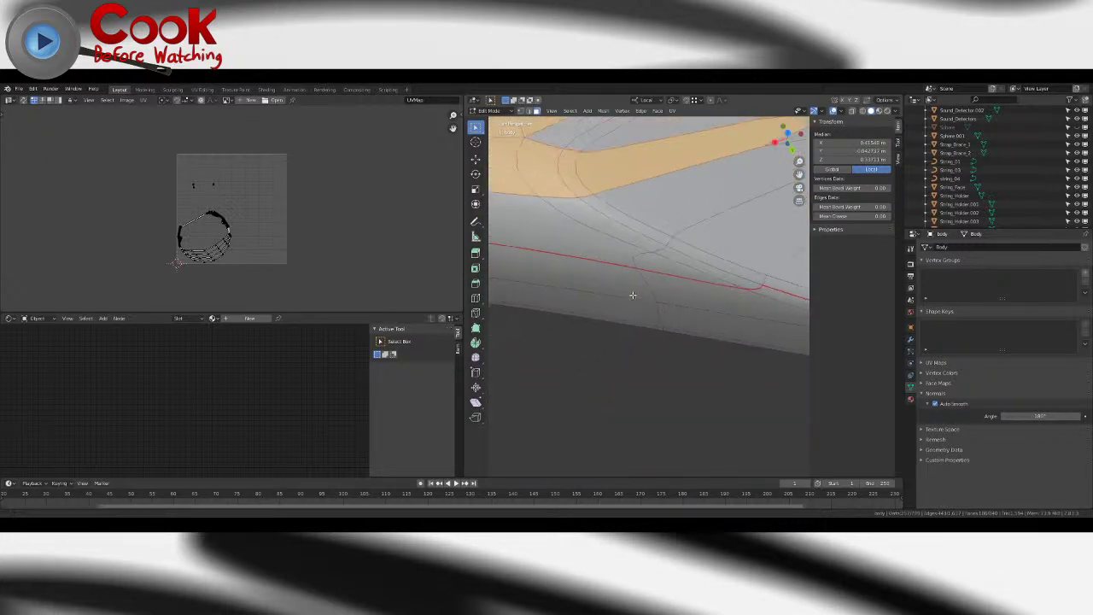
{"action": "left_click", "coordinate": [624, 254], "text": "shift"}
{"action": "left_click", "coordinate": [645, 265], "text": "shift"}
{"action": "left_click", "coordinate": [635, 247], "text": "shift"}
{"action": "left_click", "coordinate": [691, 256], "text": "shift"}
{"action": "left_click", "coordinate": [641, 229], "text": "shift"}
{"action": "scroll", "coordinate": [671, 233], "scroll_direction": "down", "scroll_amount": 8}
{"action": "middle_click_drag", "start_coordinate": [670, 234], "coordinate": [627, 266]}
{"action": "left_click", "coordinate": [622, 271], "text": "shift"}
{"action": "left_click", "coordinate": [634, 266], "text": "shift"}
{"action": "left_click", "coordinate": [659, 255], "text": "shift"}
{"action": "left_click", "coordinate": [678, 235], "text": "shift"}
{"action": "left_click", "coordinate": [671, 237], "text": "shift"}
{"action": "left_click_drag", "start_coordinate": [679, 235], "coordinate": [636, 282]}
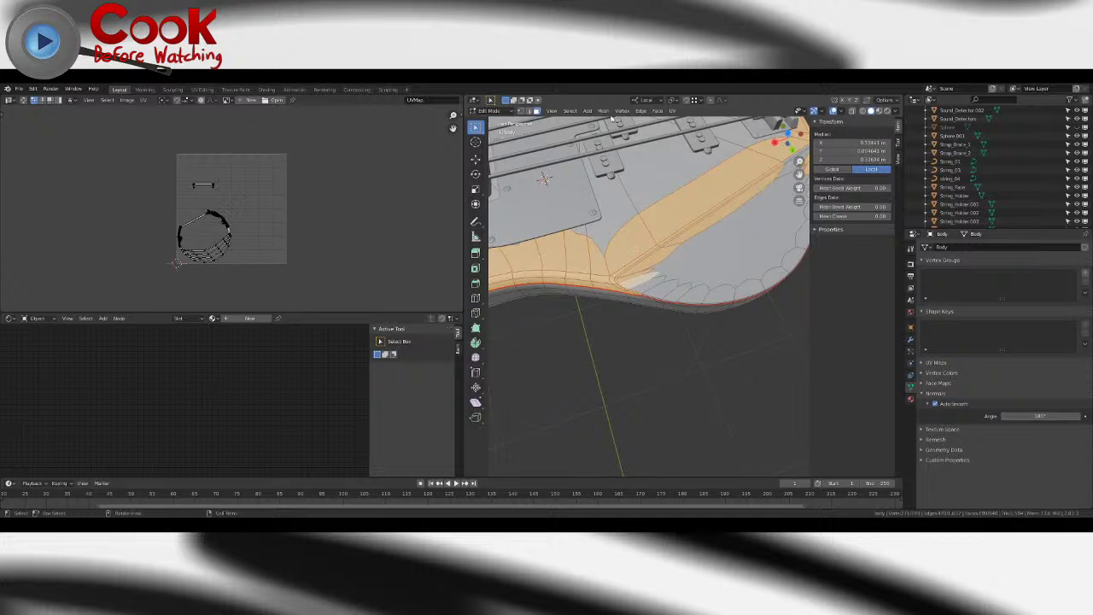
{"action": "left_click", "coordinate": [570, 111]}
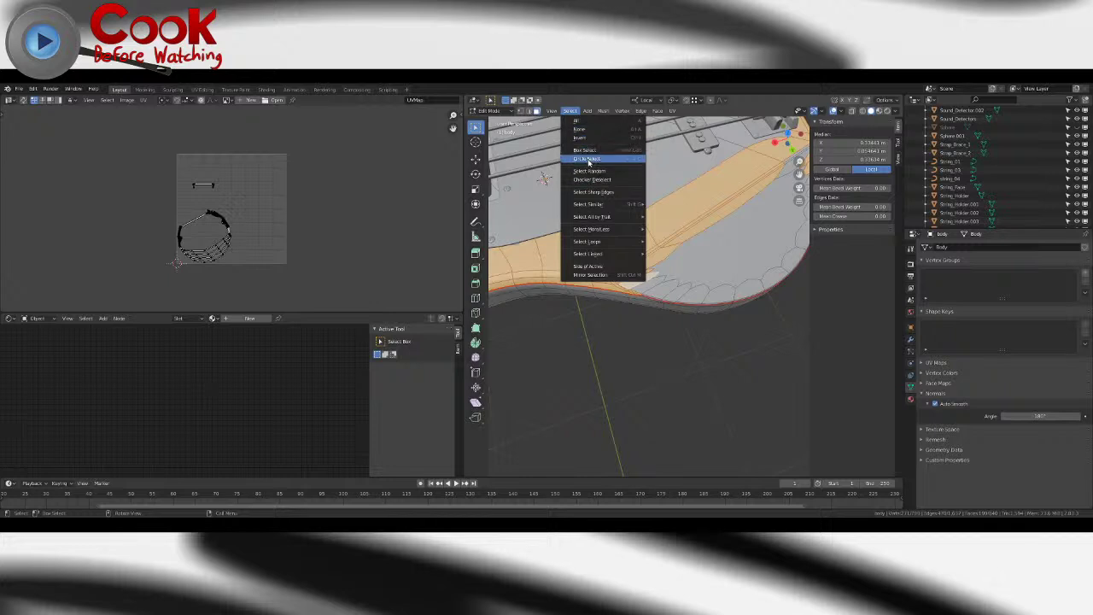
{"action": "mouse_move", "coordinate": [588, 257]}
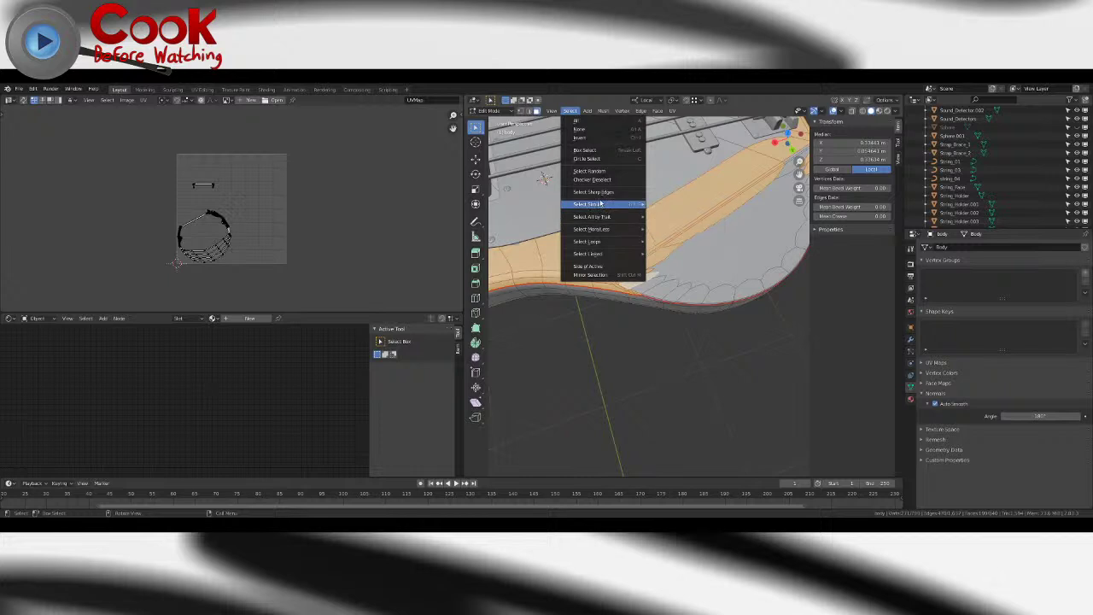
{"action": "mouse_move", "coordinate": [601, 203]}
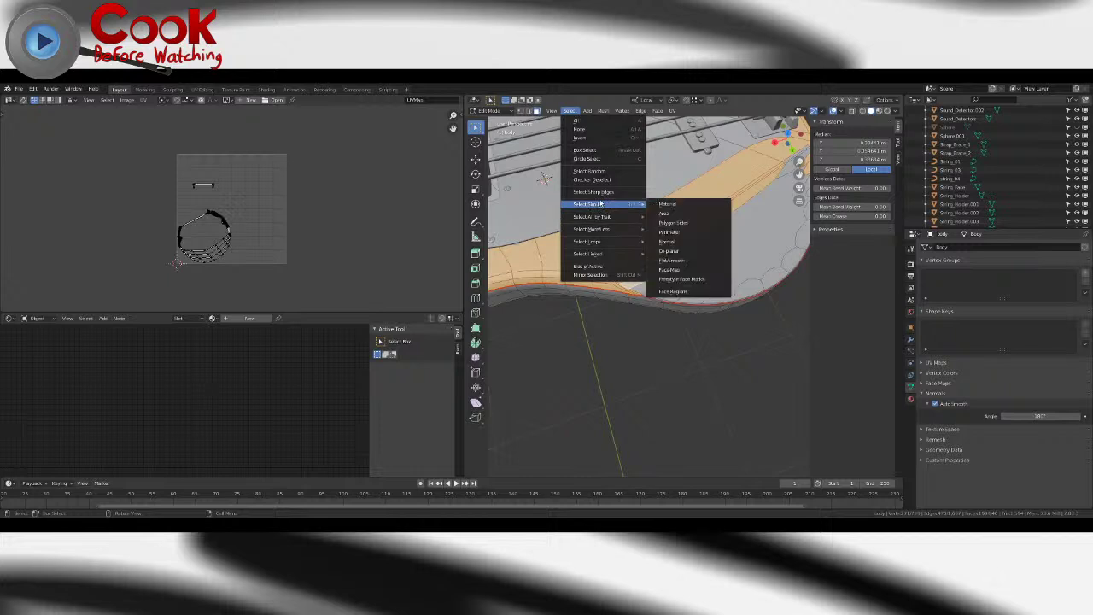
{"action": "left_click", "coordinate": [701, 262]}
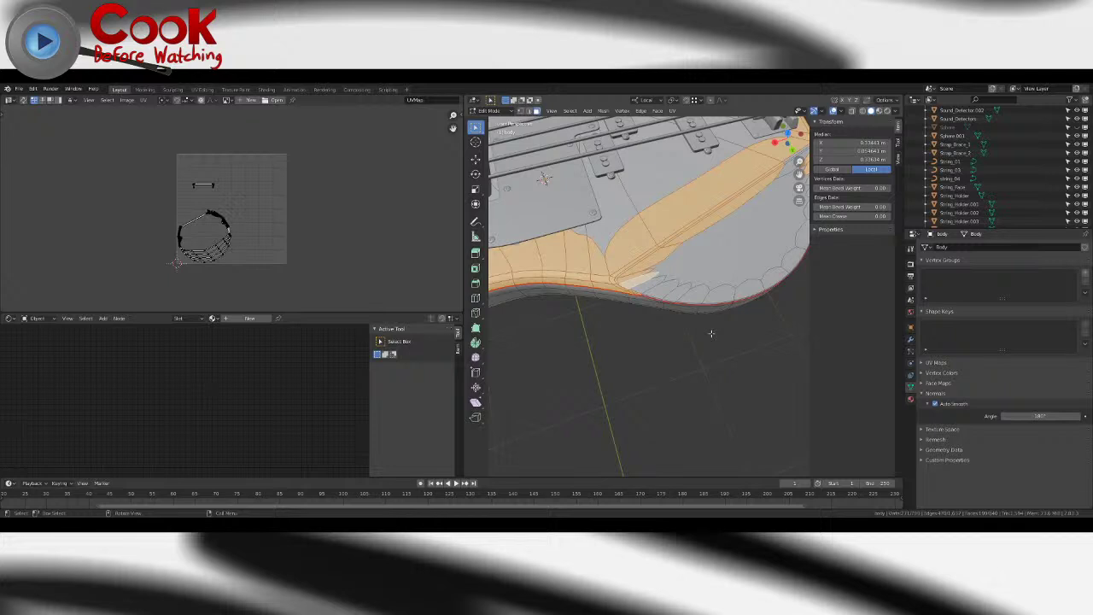
- Add the scalloped top faces running from the contour crease's end along the rim seam to the selection
{"action": "left_click", "coordinate": [652, 285], "text": "shift"}
{"action": "left_click", "coordinate": [662, 287], "text": "shift"}
{"action": "left_click", "coordinate": [679, 290], "text": "shift"}
{"action": "left_click", "coordinate": [694, 293], "text": "shift"}
{"action": "left_click", "coordinate": [718, 293], "text": "shift"}
{"action": "middle_click_drag", "start_coordinate": [718, 293], "coordinate": [584, 253]}
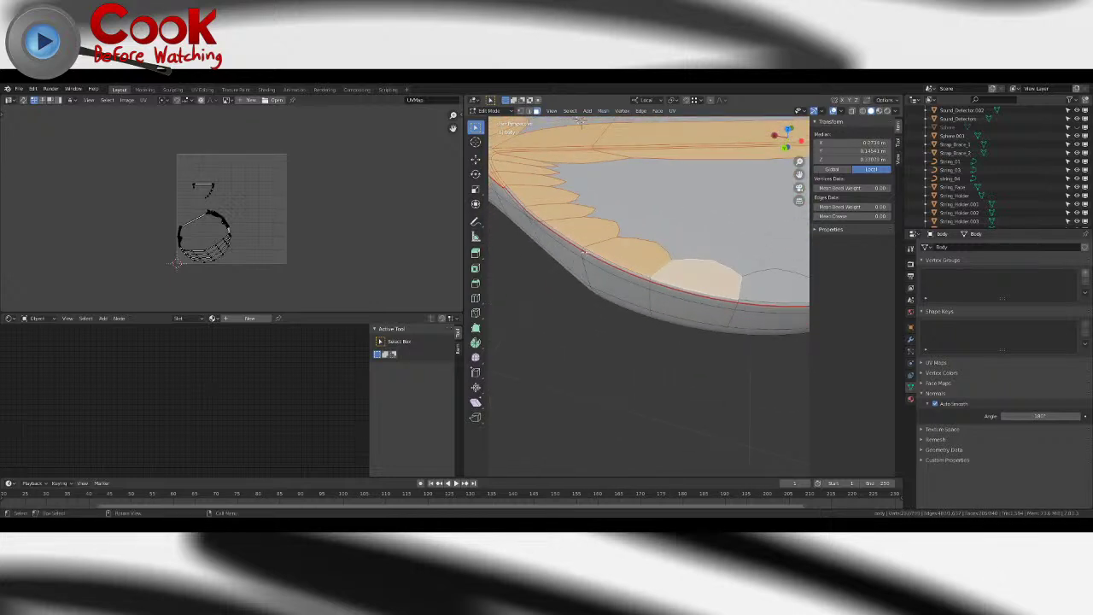
{"action": "left_click", "coordinate": [584, 253], "text": "alt+shift"}
- Extend the selection over the larger scalloped faces around the body's lower bout, following the rim seam
{"action": "middle_click_drag", "start_coordinate": [767, 286], "coordinate": [589, 296], "text": "shift"}
{"action": "left_click", "coordinate": [589, 297], "text": "shift"}
{"action": "left_click", "coordinate": [673, 289], "text": "shift"}
{"action": "left_click", "coordinate": [675, 288], "text": "shift"}
{"action": "left_click", "coordinate": [790, 229], "text": "shift"}
{"action": "left_click", "coordinate": [750, 263], "text": "shift"}
{"action": "left_click", "coordinate": [679, 287], "text": "shift"}
- Add the remaining scalloped faces near the bridge end, the thin crease face and the large contour face to the selection
{"action": "middle_click_drag", "start_coordinate": [806, 234], "coordinate": [677, 320], "text": "shift"}
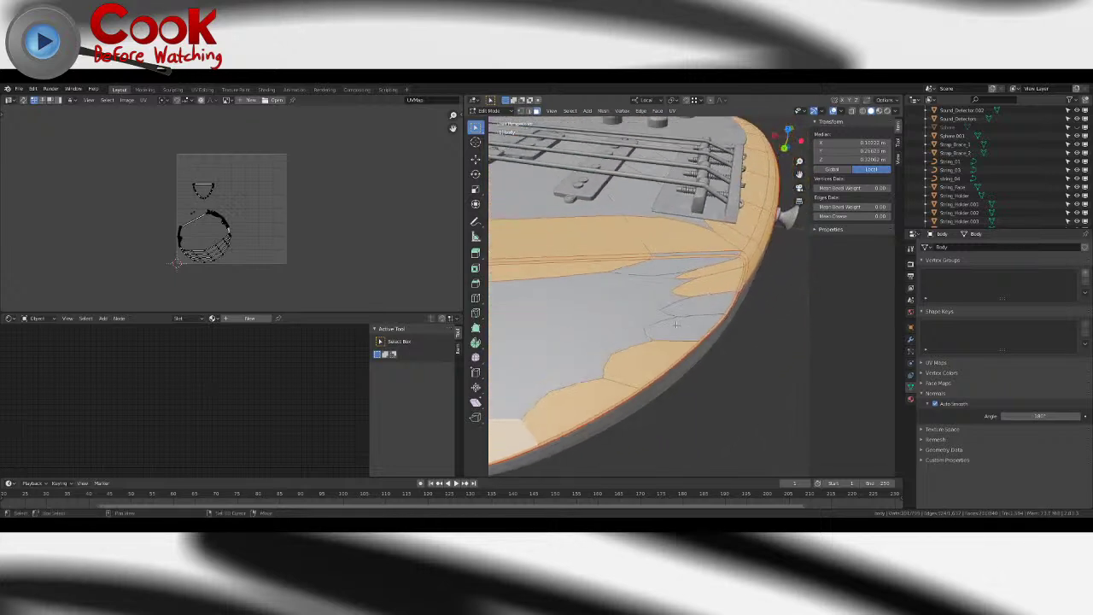
{"action": "left_click", "coordinate": [690, 307], "text": "shift"}
{"action": "left_click", "coordinate": [682, 327], "text": "shift"}
{"action": "left_click", "coordinate": [687, 268], "text": "shift"}
{"action": "left_click", "coordinate": [698, 256], "text": "shift"}
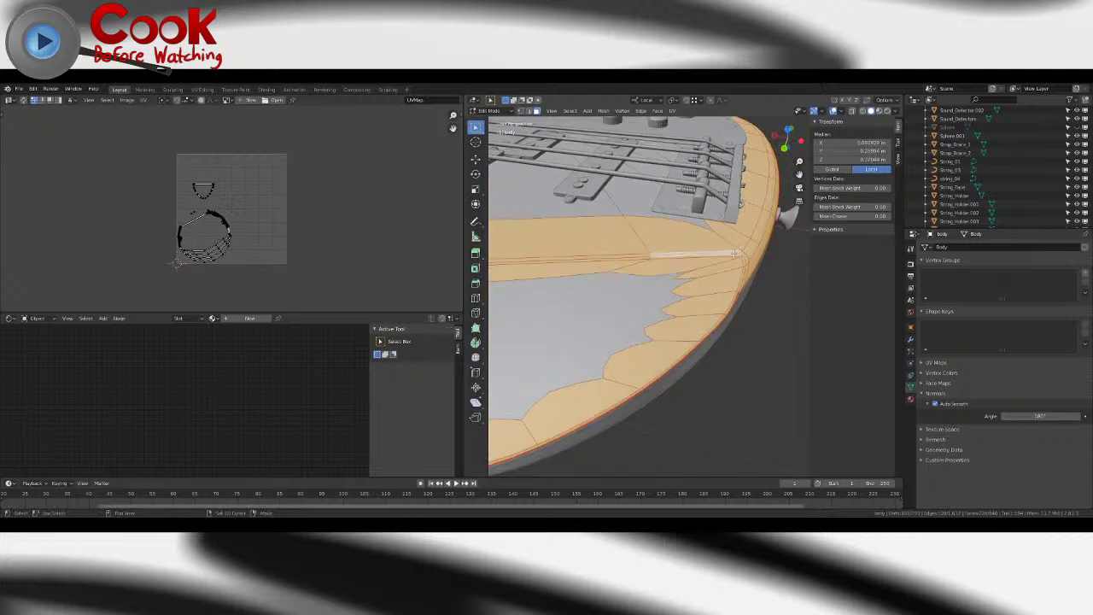
{"action": "left_click", "coordinate": [608, 320], "text": "shift"}
{"action": "scroll", "coordinate": [608, 320], "scroll_direction": "down", "scroll_amount": 4}
{"action": "middle_click_drag", "start_coordinate": [608, 320], "coordinate": [615, 270]}
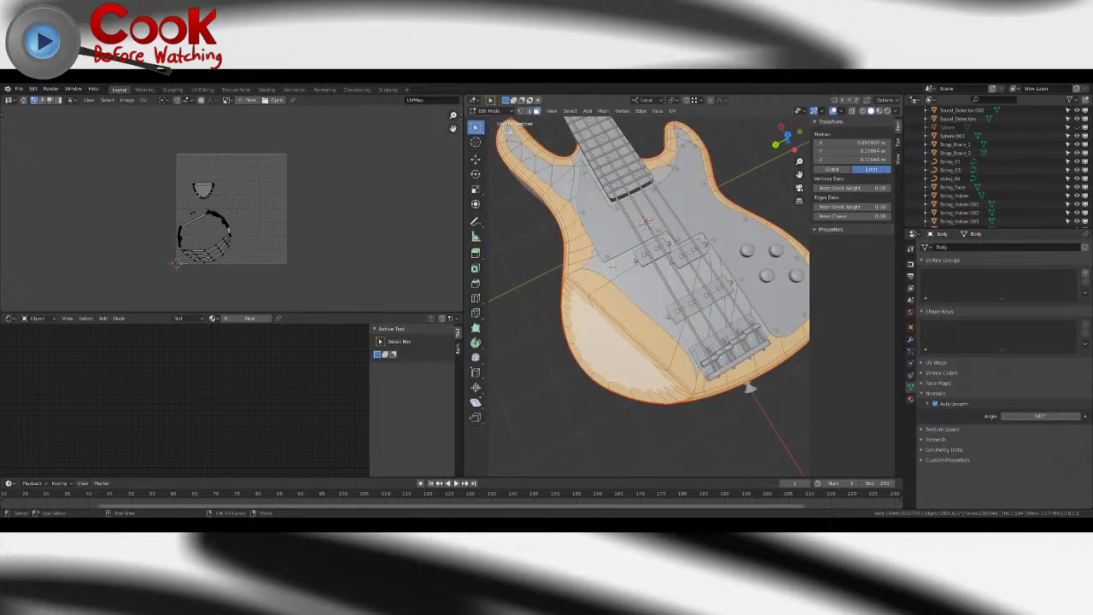
- Add the central top faces between the contour crease, pickguard, pickups and bridge to the selection
{"action": "left_click", "coordinate": [615, 269], "text": "shift"}
{"action": "left_click", "coordinate": [646, 285], "text": "shift"}
{"action": "left_click", "coordinate": [682, 337], "text": "shift"}
{"action": "left_click", "coordinate": [710, 318], "text": "shift"}
{"action": "left_click", "coordinate": [730, 305], "text": "shift"}
{"action": "left_click", "coordinate": [743, 304], "text": "shift"}
{"action": "left_click", "coordinate": [757, 306], "text": "shift"}
- Add the inner top face of the shorter horn, then grow the selection to cover the remaining top faces
{"action": "middle_click_drag", "start_coordinate": [759, 306], "coordinate": [683, 333]}
{"action": "middle_click_drag", "start_coordinate": [744, 267], "coordinate": [628, 343], "text": "shift"}
{"action": "scroll", "coordinate": [627, 343], "scroll_direction": "up", "scroll_amount": 4}
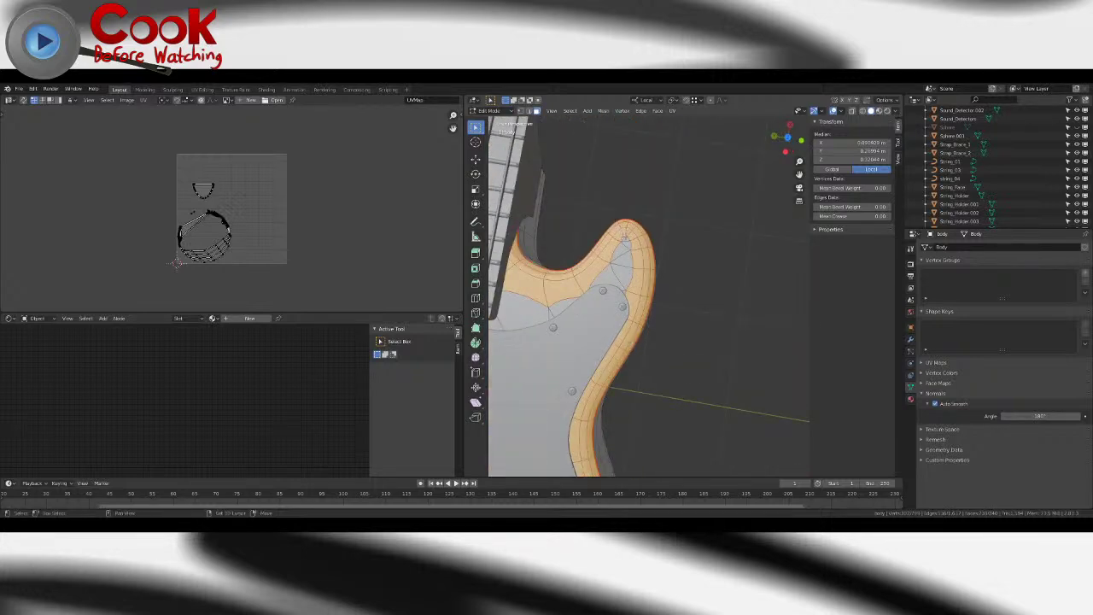
{"action": "left_click", "coordinate": [622, 252], "text": "shift"}
{"action": "key", "text": "ctrl+KP_Add"}
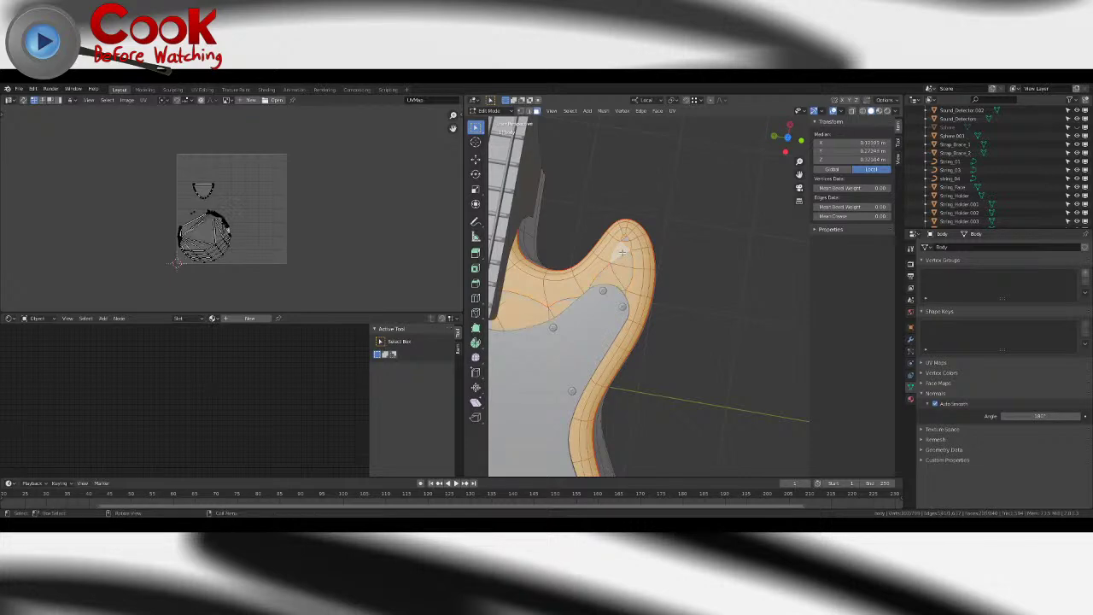
- Unwrap the selected top faces of the body and check the resulting island in the UV editor
{"action": "scroll", "coordinate": [615, 270], "scroll_direction": "down", "scroll_amount": 3}
{"action": "middle_click_drag", "start_coordinate": [555, 375], "coordinate": [712, 427]}
{"action": "key", "text": "u"}
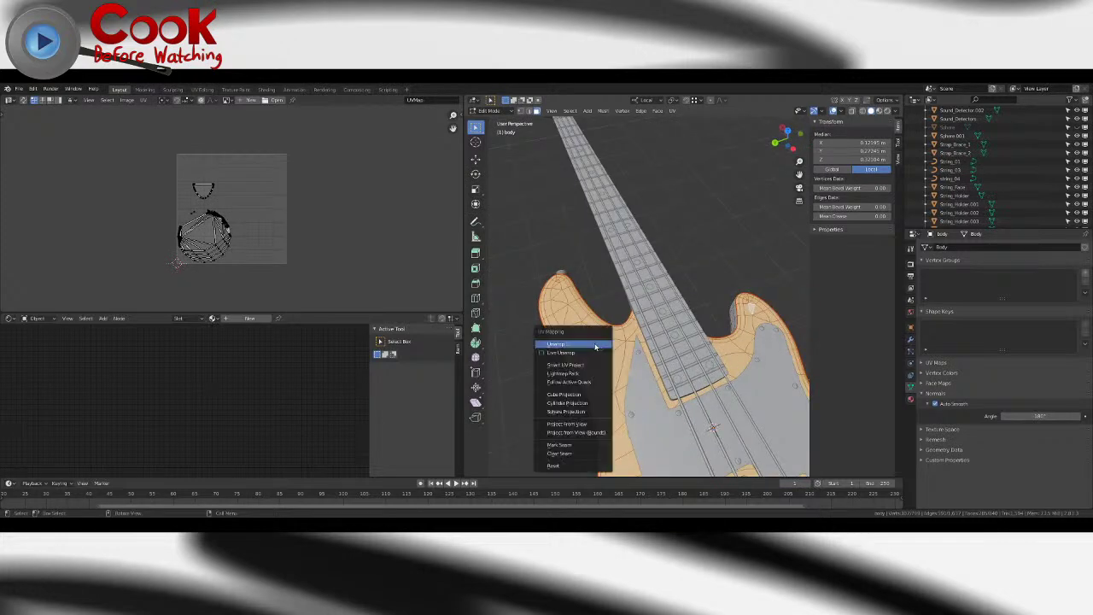
{"action": "key", "text": "Return"}
{"action": "scroll", "coordinate": [270, 221], "scroll_direction": "up", "scroll_amount": 4}
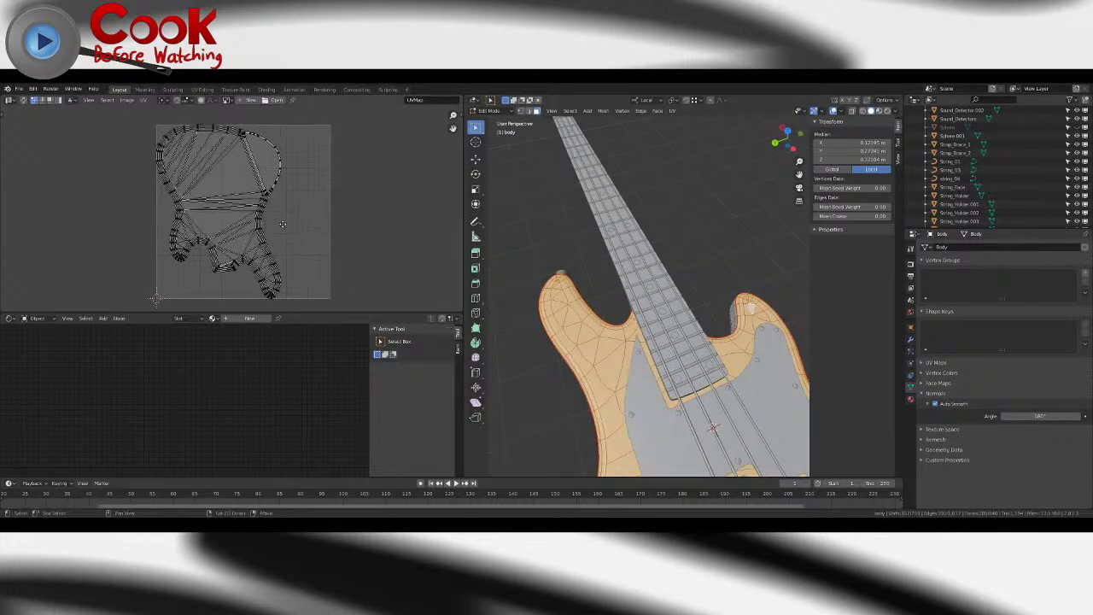
{"action": "scroll", "coordinate": [271, 221], "scroll_direction": "down", "scroll_amount": 3}
{"action": "scroll", "coordinate": [237, 219], "scroll_direction": "up", "scroll_amount": 3}
{"action": "scroll", "coordinate": [237, 219], "scroll_direction": "down", "scroll_amount": 2}
{"action": "scroll", "coordinate": [236, 219], "scroll_direction": "up", "scroll_amount": 6}
{"action": "scroll", "coordinate": [237, 221], "scroll_direction": "down", "scroll_amount": 10}
{"action": "scroll", "coordinate": [237, 221], "scroll_direction": "up", "scroll_amount": 1}
- Toggle out of and back into Edit Mode on the body, then save the file
{"action": "key", "text": "Tab"}
{"action": "key", "text": "Tab"}
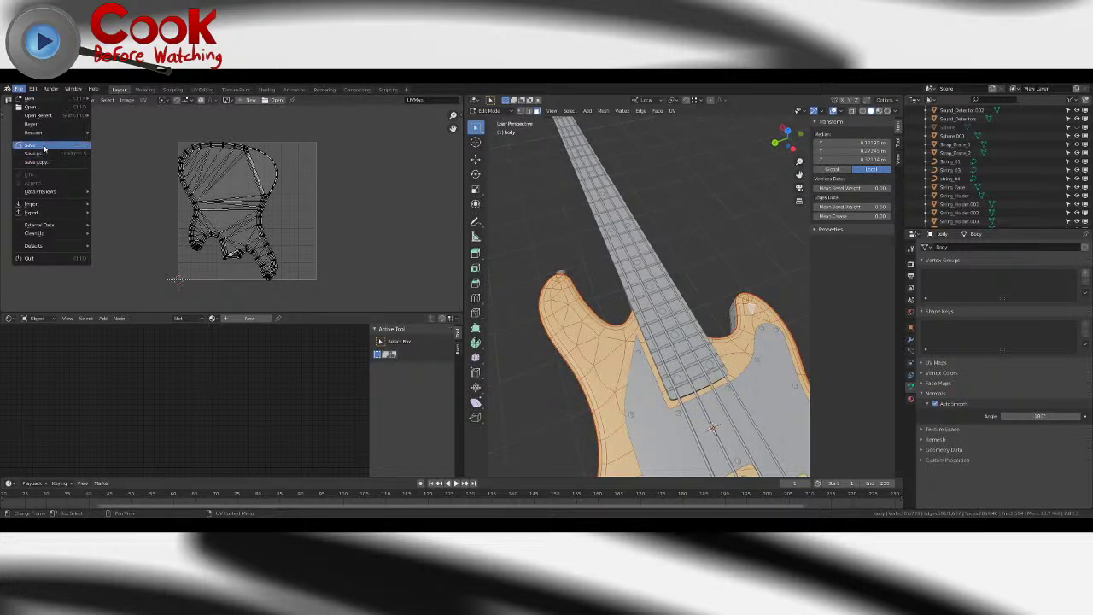
{"action": "left_click", "coordinate": [44, 147]}
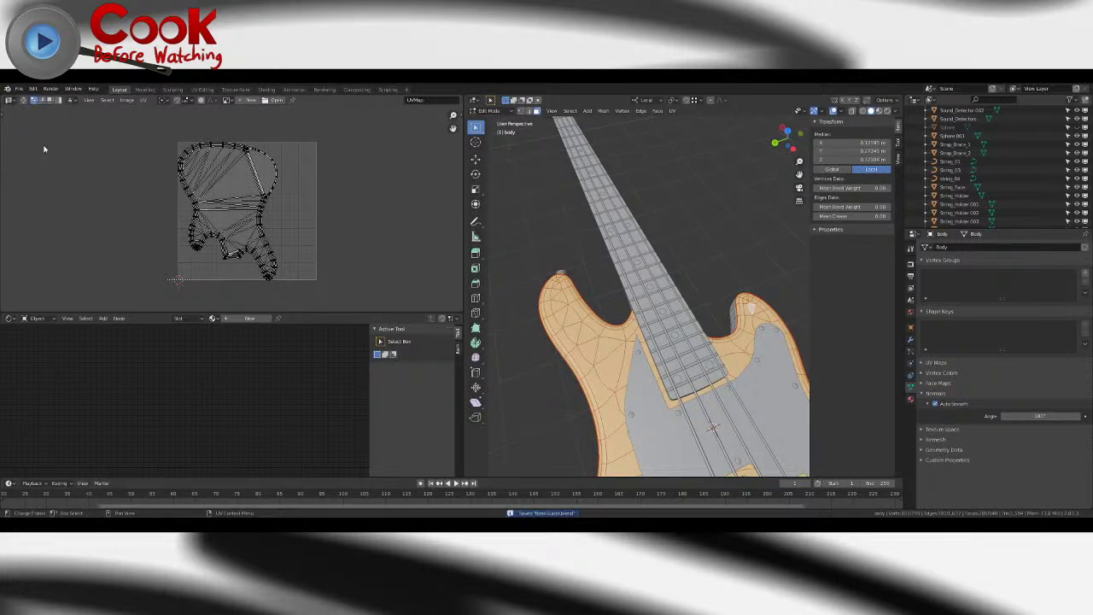
- Select all linked faces on the body's side and back below the rim seam, then unwrap them
{"action": "scroll", "coordinate": [758, 393], "scroll_direction": "down", "scroll_amount": 6}
{"action": "middle_click_drag", "start_coordinate": [555, 329], "coordinate": [615, 360]}
{"action": "scroll", "coordinate": [671, 291], "scroll_direction": "up", "scroll_amount": 5}
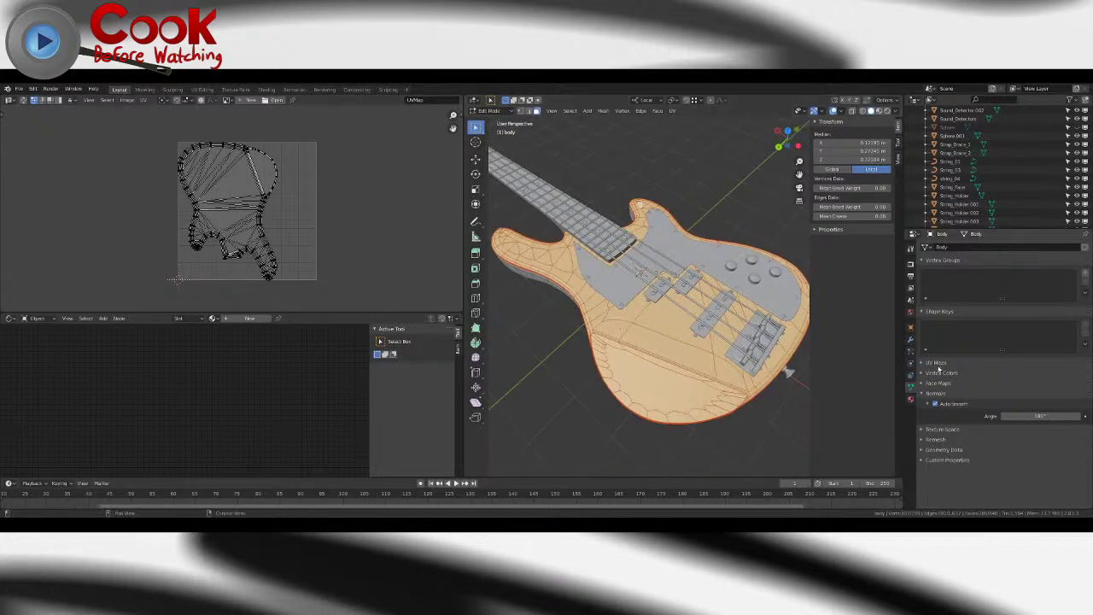
{"action": "middle_click_drag", "start_coordinate": [598, 342], "coordinate": [607, 283]}
{"action": "left_click", "coordinate": [608, 282]}
{"action": "key", "text": "ctrl+l"}
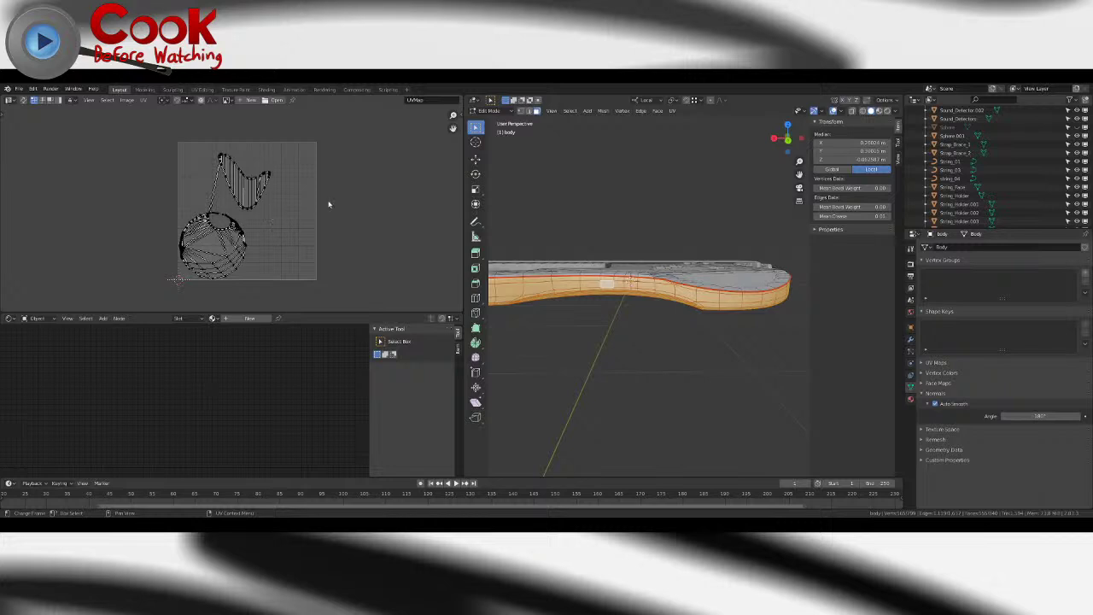
{"action": "key", "text": "u"}
{"action": "left_click", "coordinate": [282, 211]}
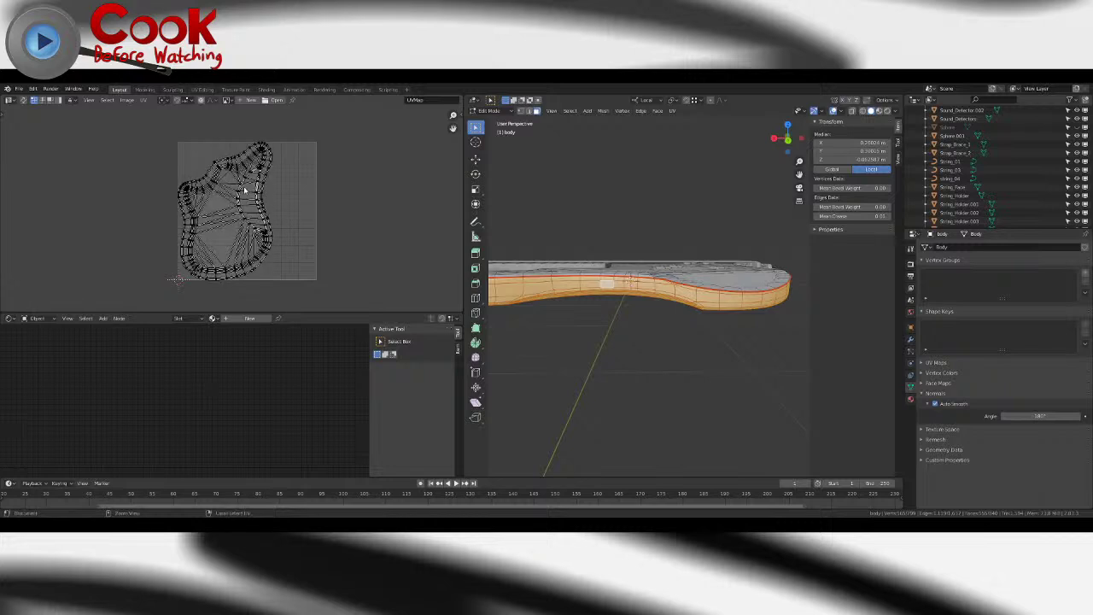
- Scale the whole side-and-back UV island down to a tiny patch and keep it selected
{"action": "key", "text": "a"}
{"action": "key", "text": "s"}
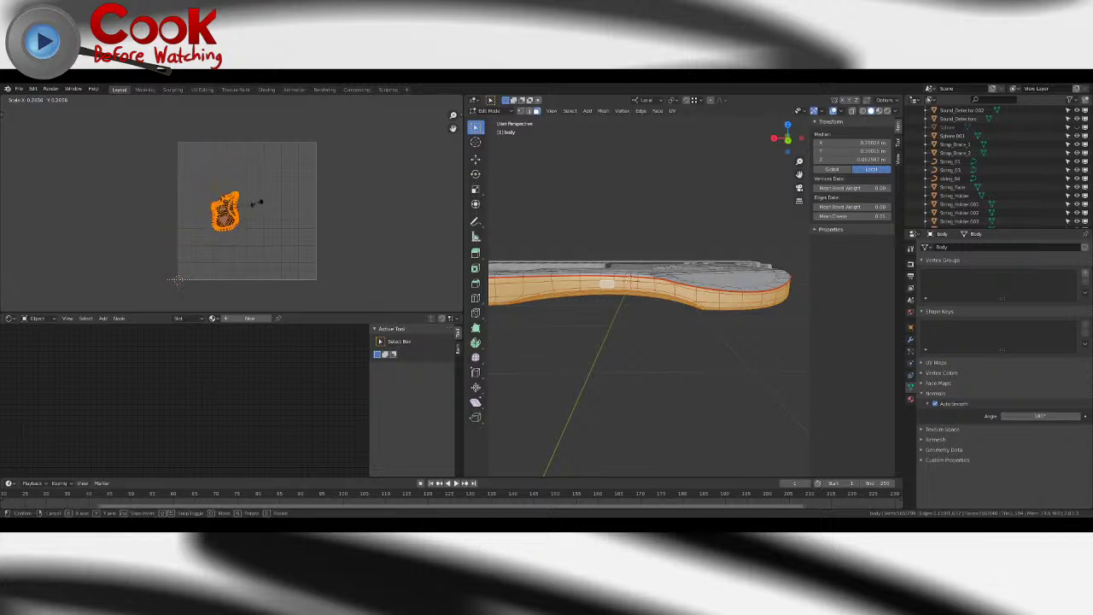
{"action": "left_click", "coordinate": [243, 212]}
{"action": "key", "text": "g"}
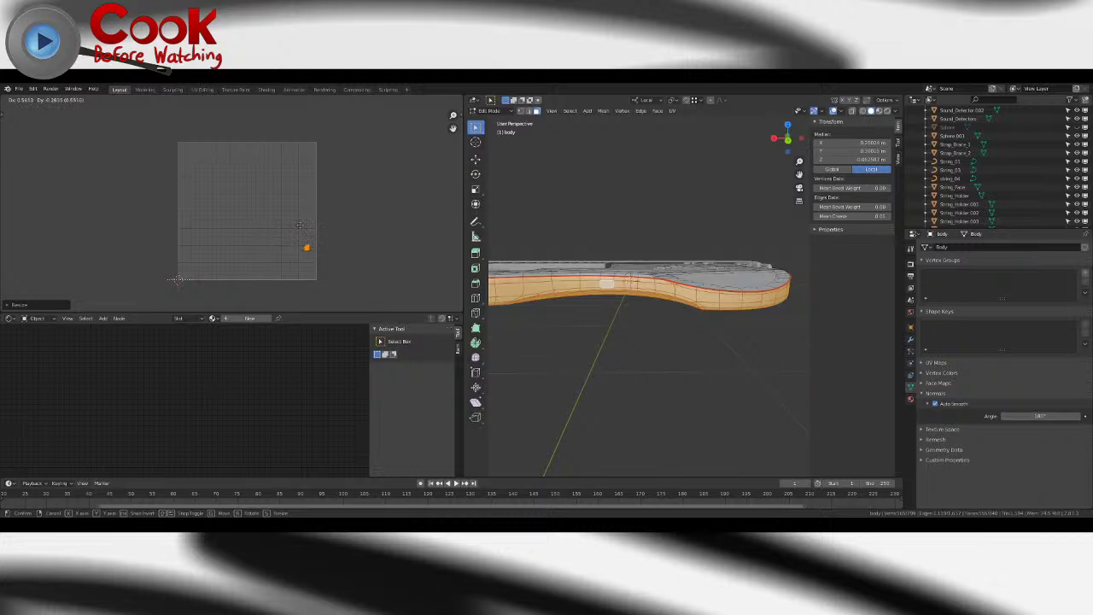
{"action": "right_click", "coordinate": [287, 219]}
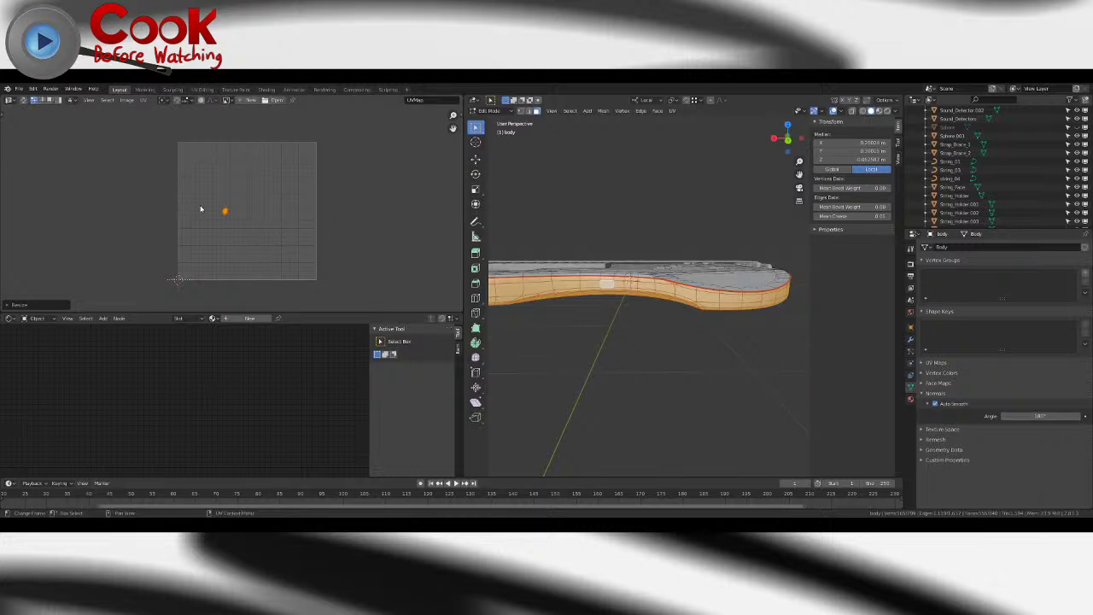
{"action": "left_click_drag", "start_coordinate": [217, 191], "coordinate": [237, 229]}
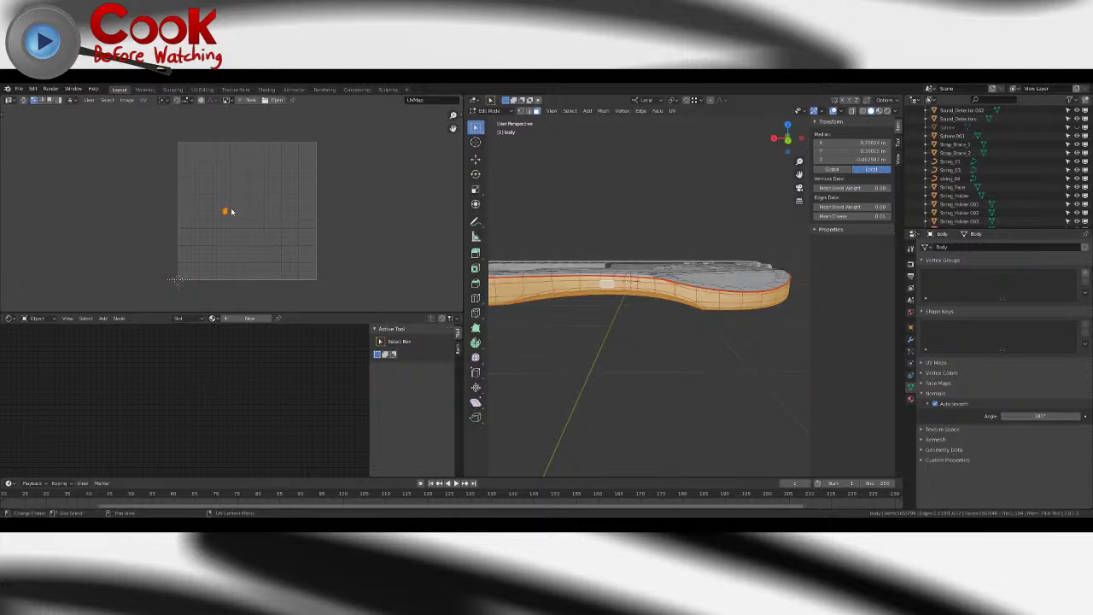
- Inspect the body's side, then move the tiny side-and-back UV island to the UV space's origin corner
{"action": "middle_click_drag", "start_coordinate": [640, 275], "coordinate": [641, 312]}
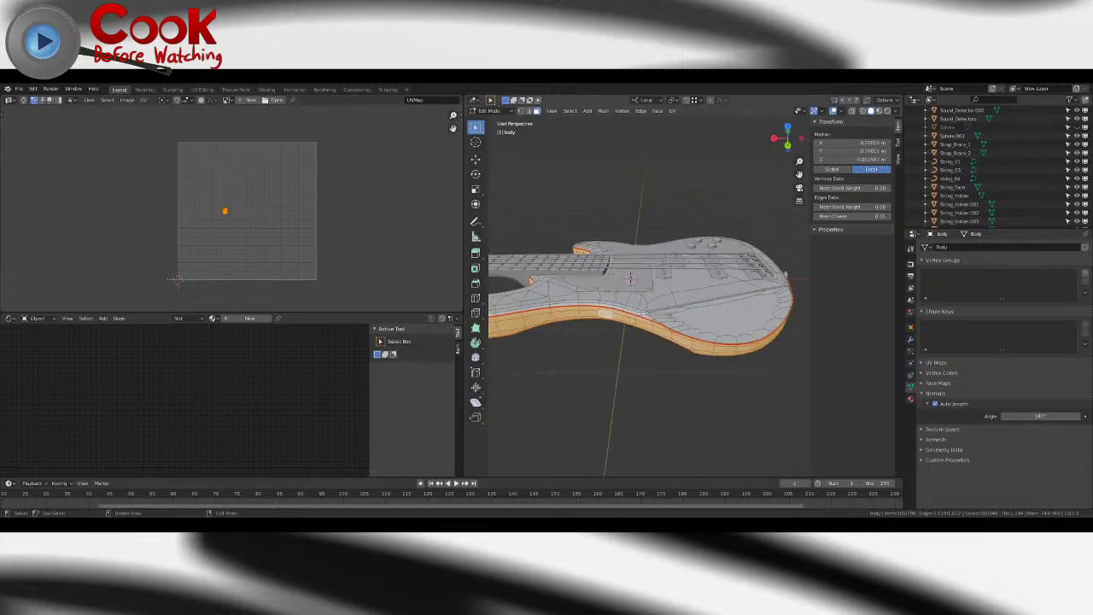
{"action": "middle_click_drag", "start_coordinate": [695, 270], "coordinate": [649, 304]}
{"action": "key", "text": "Tab"}
{"action": "scroll", "coordinate": [629, 324], "scroll_direction": "up", "scroll_amount": 3}
{"action": "key", "text": "Tab"}
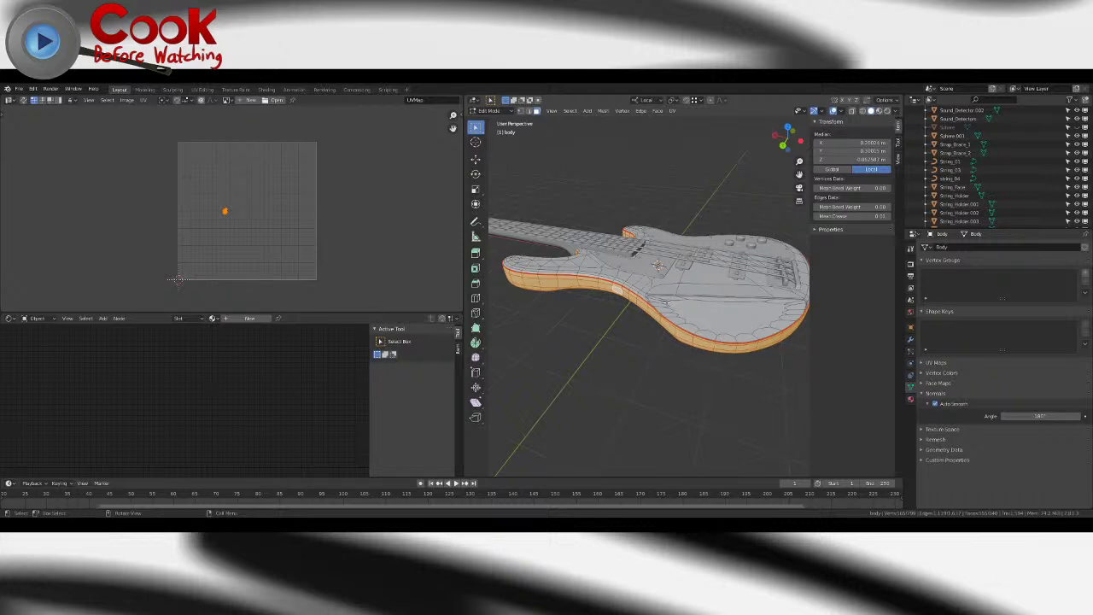
{"action": "mouse_move", "coordinate": [702, 322]}
{"action": "middle_mouse_down"}
{"action": "mouse_move", "coordinate": [690, 312]}
{"action": "mouse_move", "coordinate": [699, 317]}
{"action": "middle_mouse_up"}
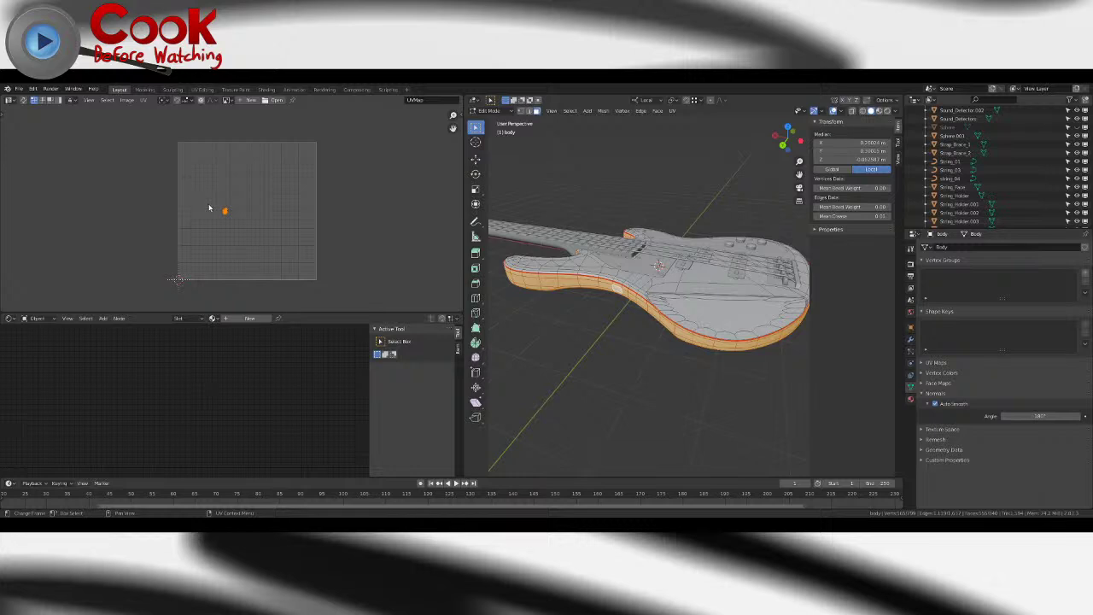
{"action": "key", "text": "g"}
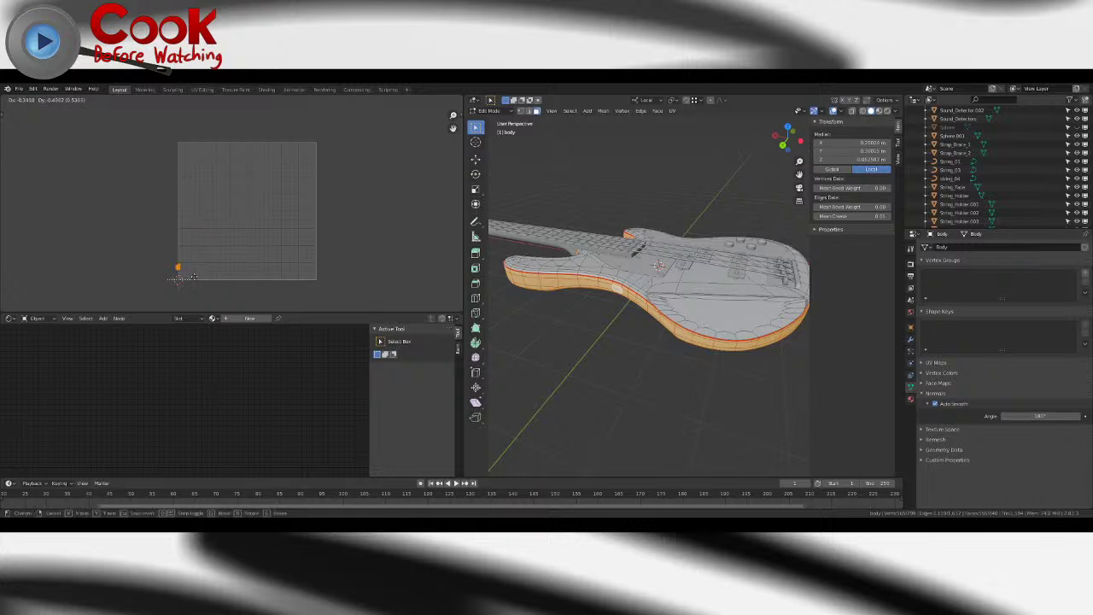
{"action": "left_click", "coordinate": [181, 279]}
- Select the linked top faces to check their UV island, then deselect everything and save the file
{"action": "left_click", "coordinate": [666, 299]}
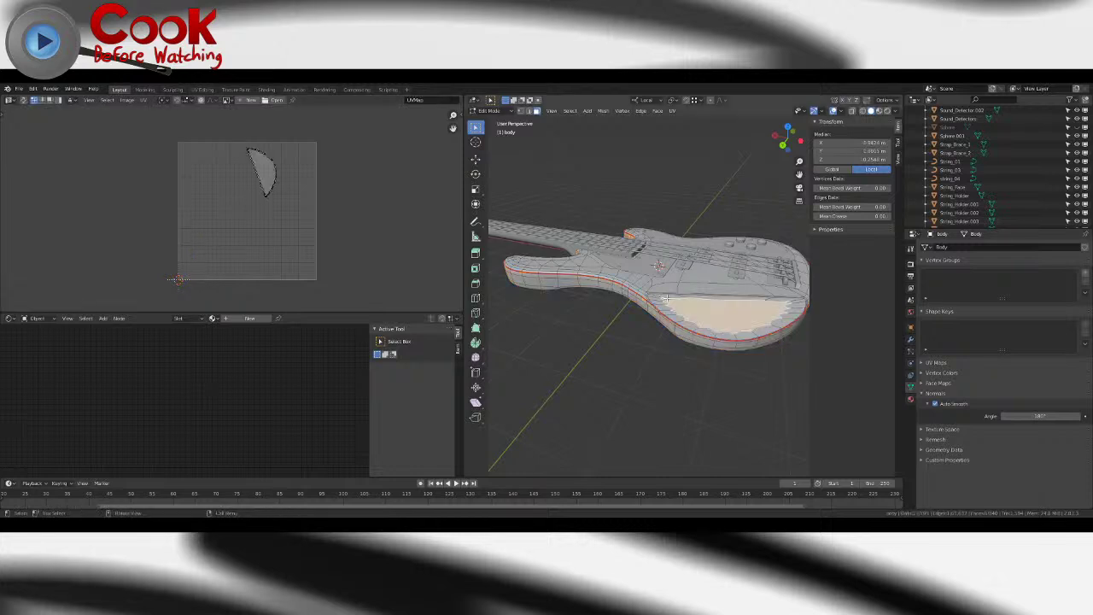
{"action": "key", "text": "ctrl+l"}
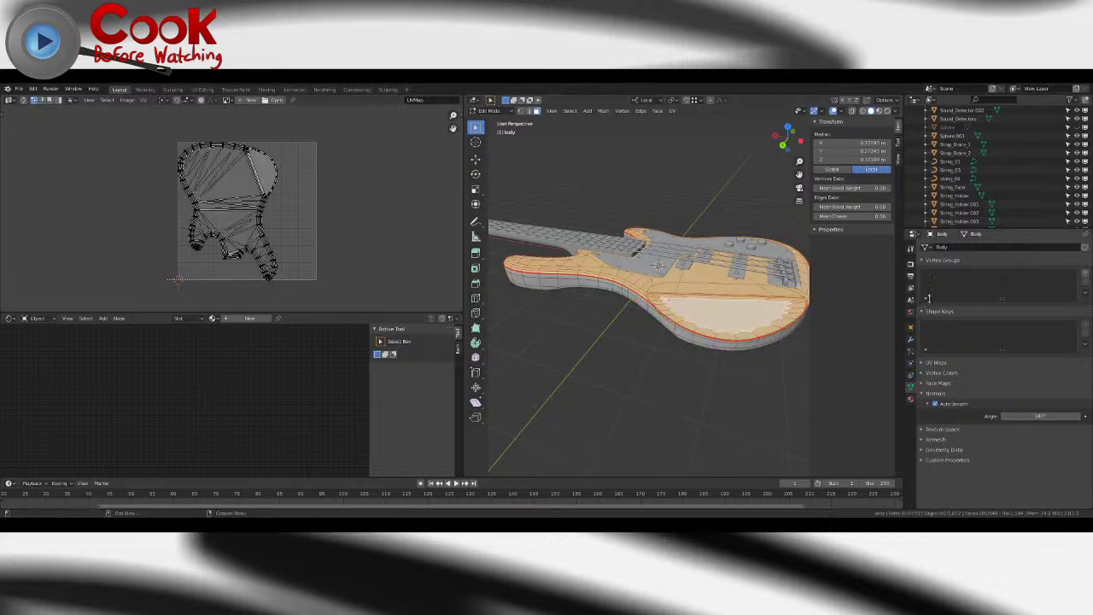
{"action": "key", "text": "alt+a"}
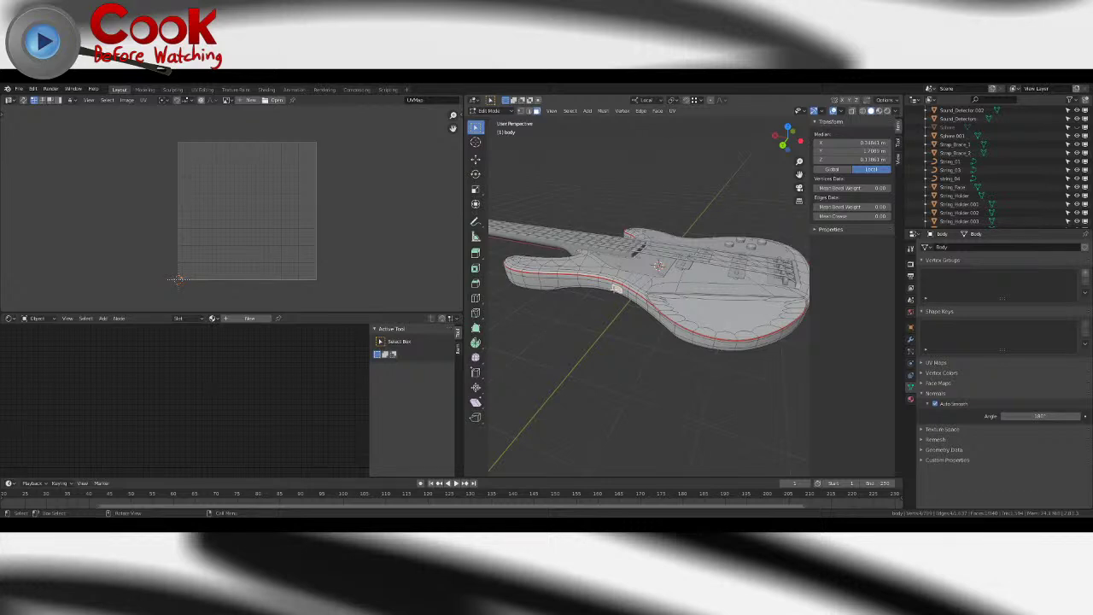
{"action": "left_click", "coordinate": [19, 88]}
{"action": "left_click", "coordinate": [31, 147]}
- Check the UV placement of a central top face, then return the body to Object Mode
{"action": "middle_click_drag", "start_coordinate": [726, 309], "coordinate": [656, 346]}
{"action": "left_click", "coordinate": [656, 345]}
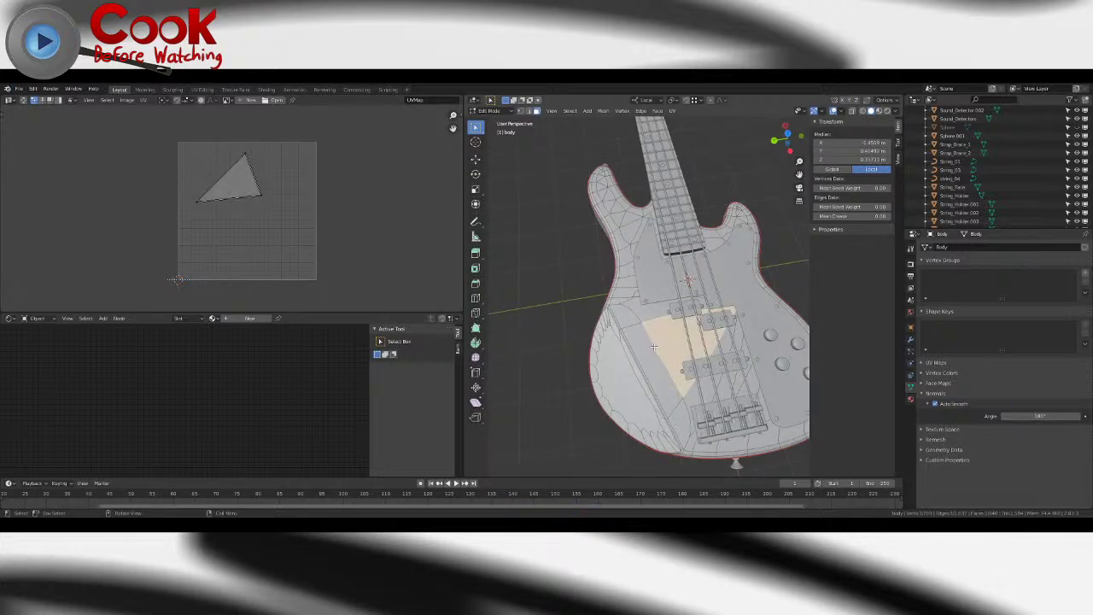
{"action": "middle_click_drag", "start_coordinate": [656, 346], "coordinate": [725, 340]}
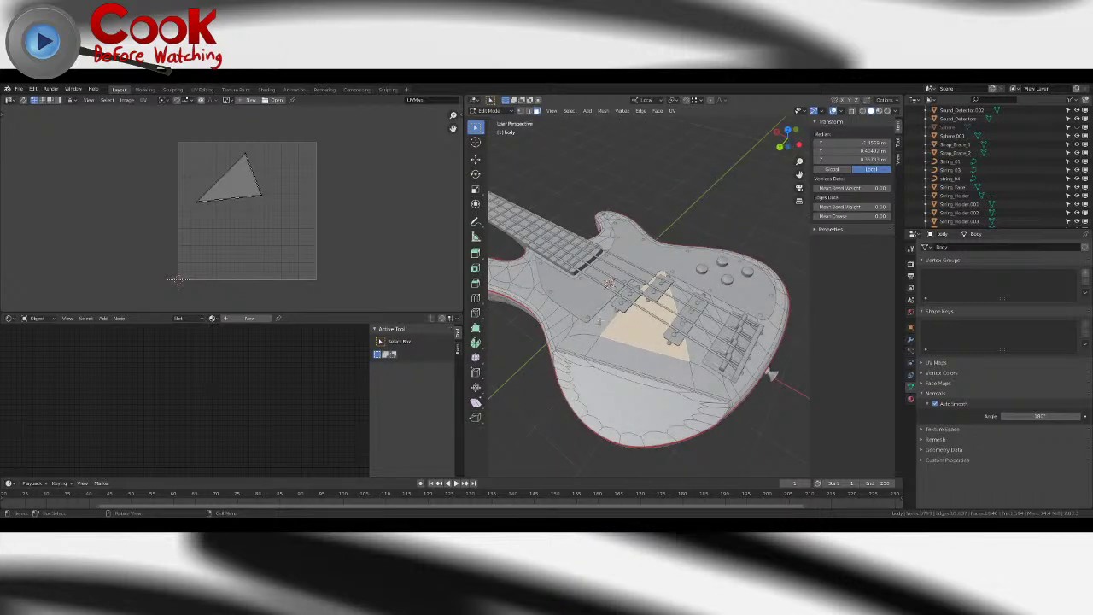
{"action": "middle_click_drag", "start_coordinate": [615, 328], "coordinate": [567, 297]}
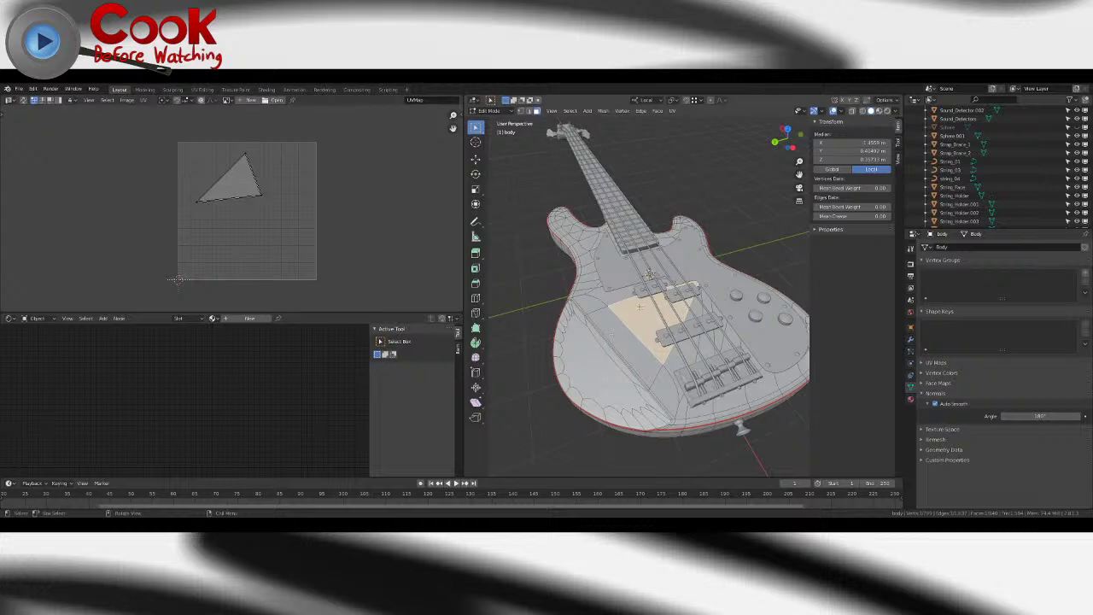
{"action": "left_click", "coordinate": [616, 326]}
{"action": "key", "text": "Tab"}
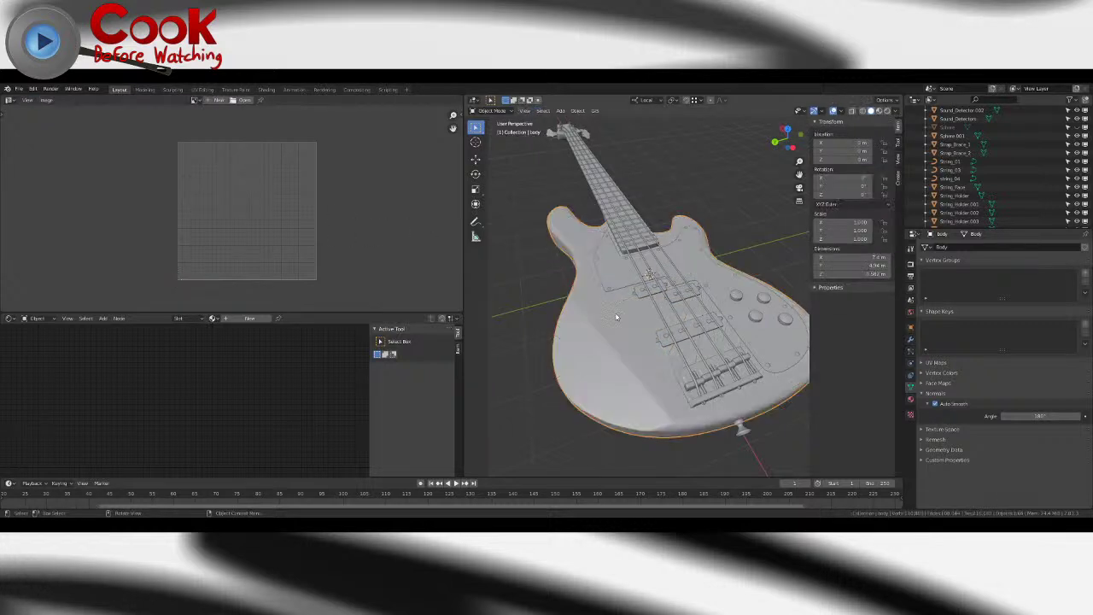
{"action": "middle_click_drag", "start_coordinate": [617, 313], "coordinate": [649, 309]}
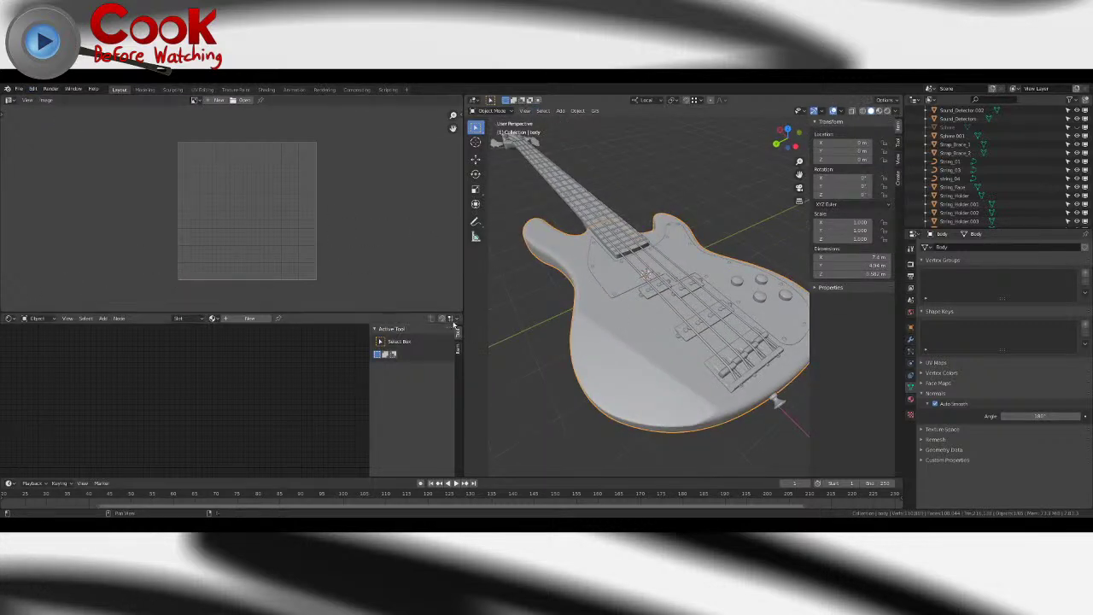
- Expand the shader editor over the UV editor's area and start appending data from another file
{"action": "left_click_drag", "start_coordinate": [6, 316], "coordinate": [9, 188]}
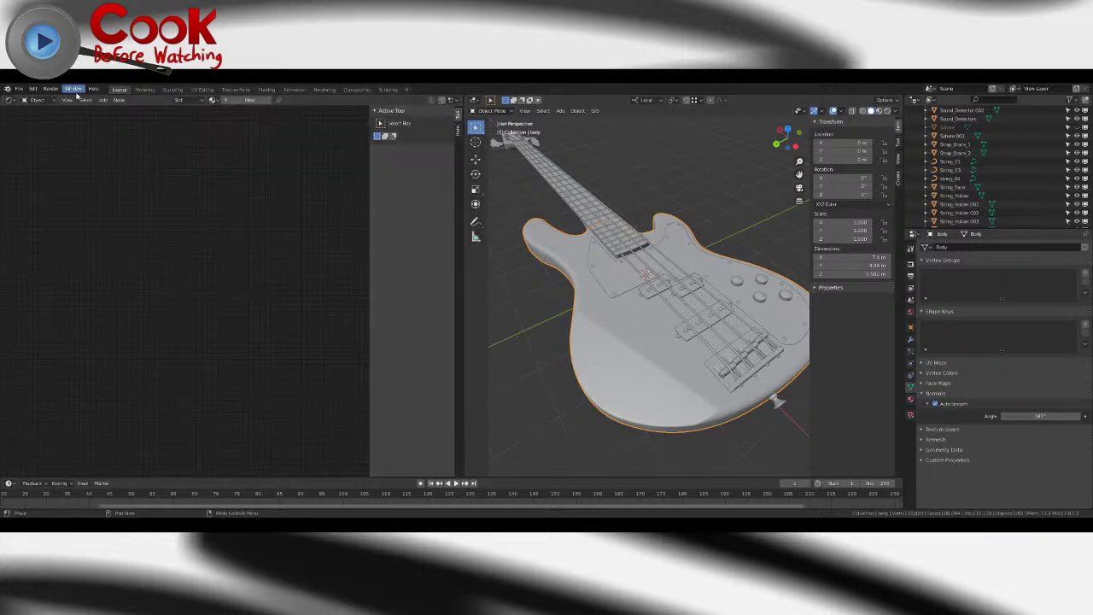
{"action": "left_click", "coordinate": [19, 89]}
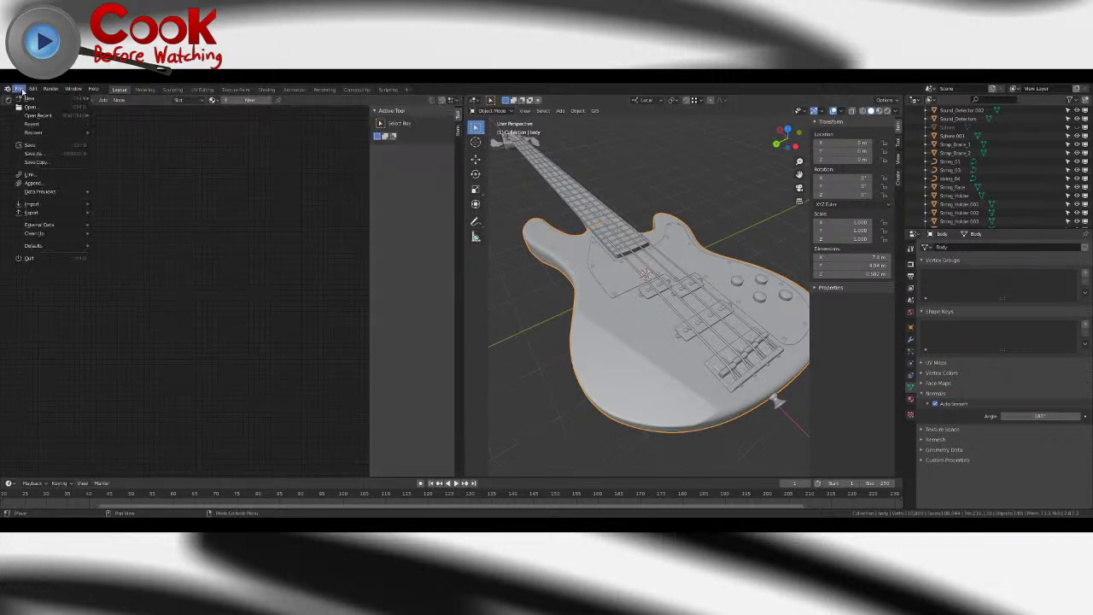
{"action": "left_click", "coordinate": [37, 183]}
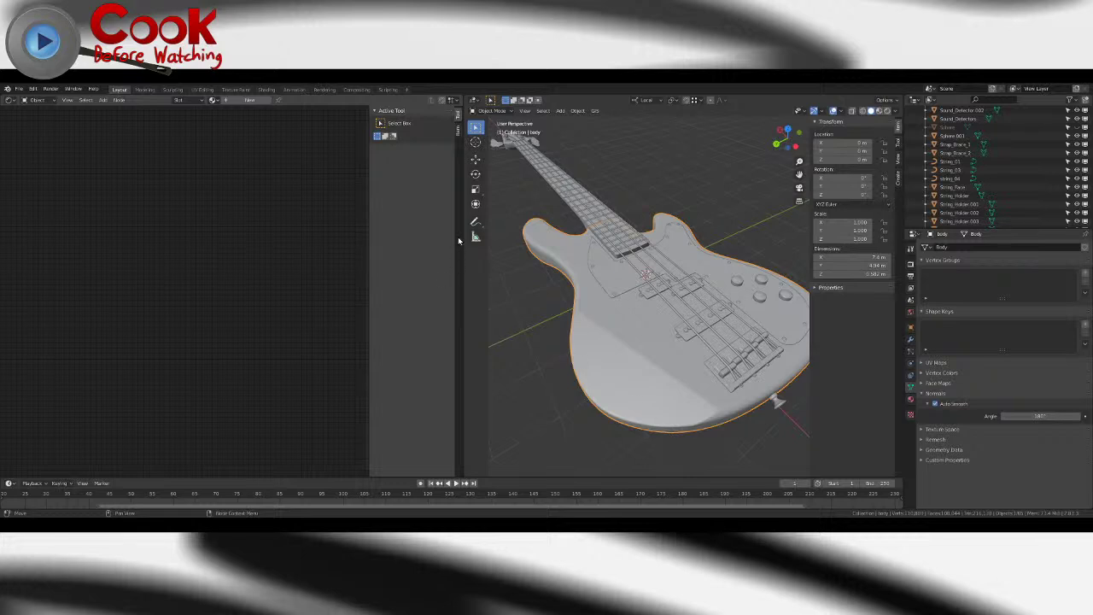
{"action": "left_click", "coordinate": [666, 437]}
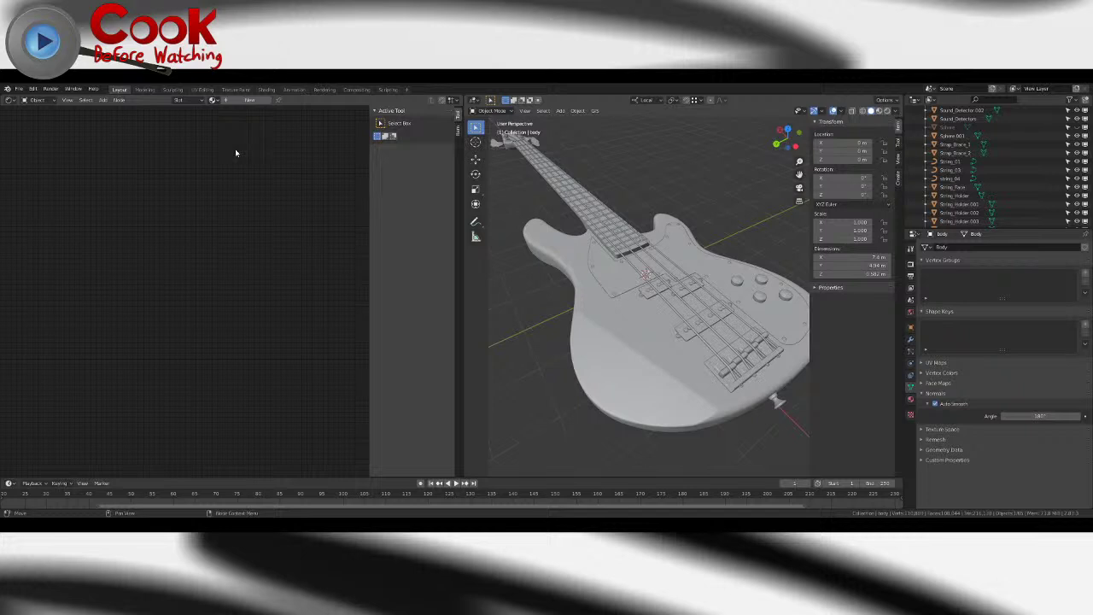
{"action": "left_click", "coordinate": [104, 102]}
{"action": "mouse_move", "coordinate": [111, 124]}
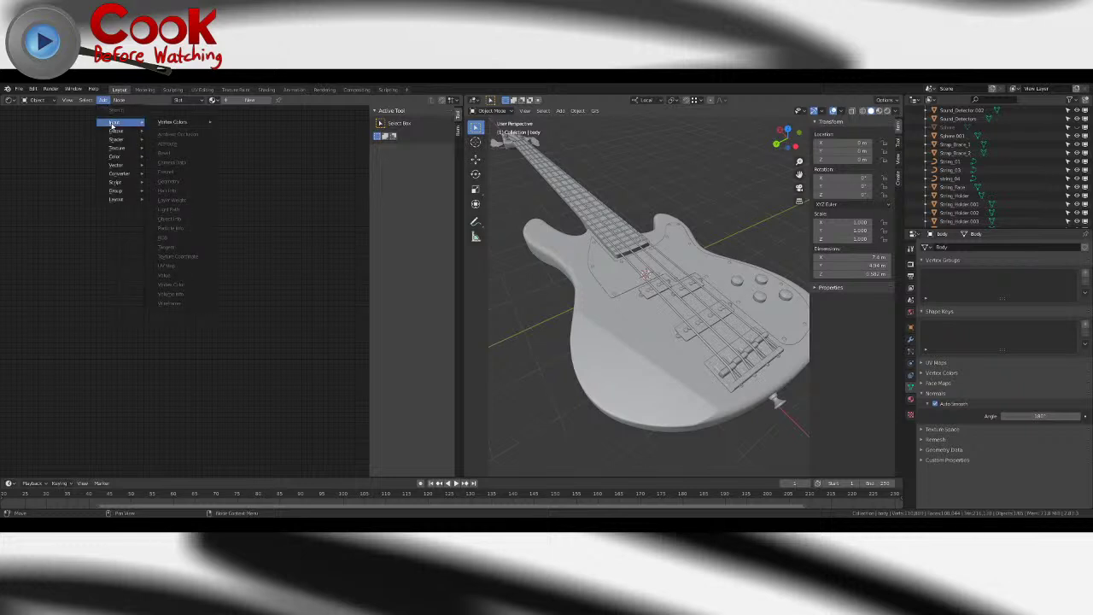
{"action": "mouse_move", "coordinate": [117, 166]}
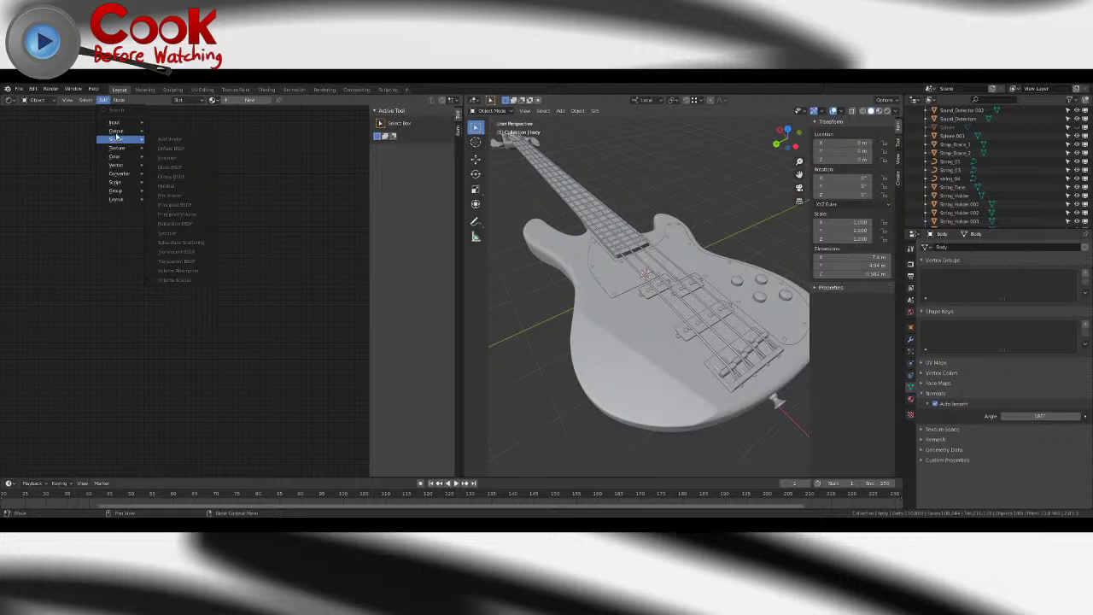
- Select the guitar body, create a new material for it and rename the material Body
{"action": "left_click", "coordinate": [592, 302]}
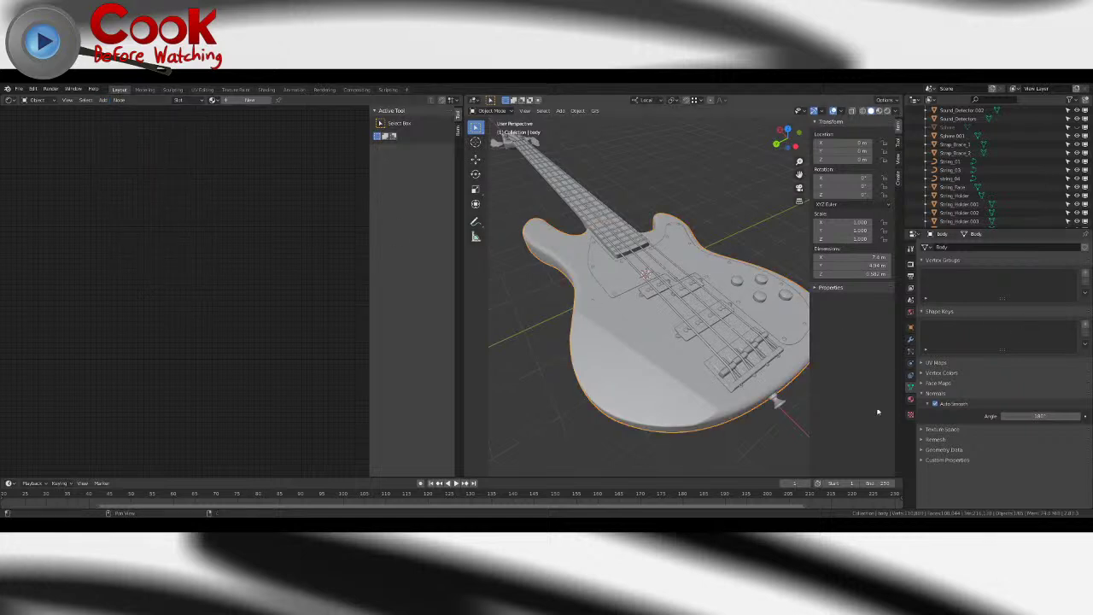
{"action": "left_click", "coordinate": [911, 399]}
{"action": "left_click", "coordinate": [982, 286]}
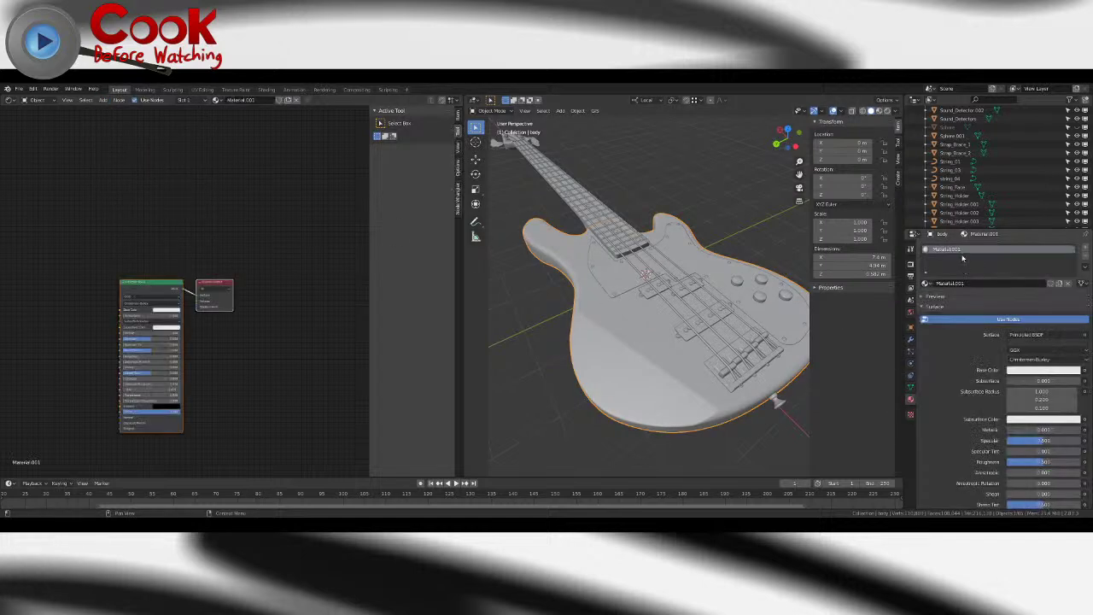
{"action": "double_click", "coordinate": [948, 249]}
{"action": "type", "text": "Body"}
{"action": "key", "text": "Return"}
- Add the Rustic wood node group, connect its Color output to the Principled BSDF's Base Color, and preview the material in the viewport
{"action": "left_click", "coordinate": [102, 100]}
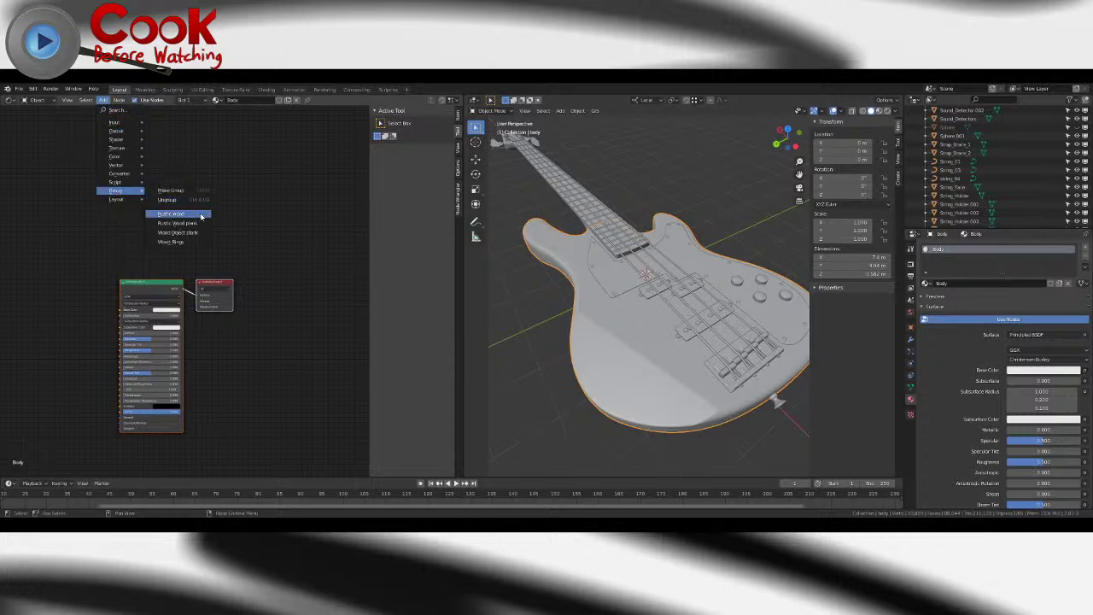
{"action": "left_click", "coordinate": [175, 213]}
{"action": "left_click", "coordinate": [42, 282]}
{"action": "key", "text": "Home"}
{"action": "left_click_drag", "start_coordinate": [156, 260], "coordinate": [204, 282]}
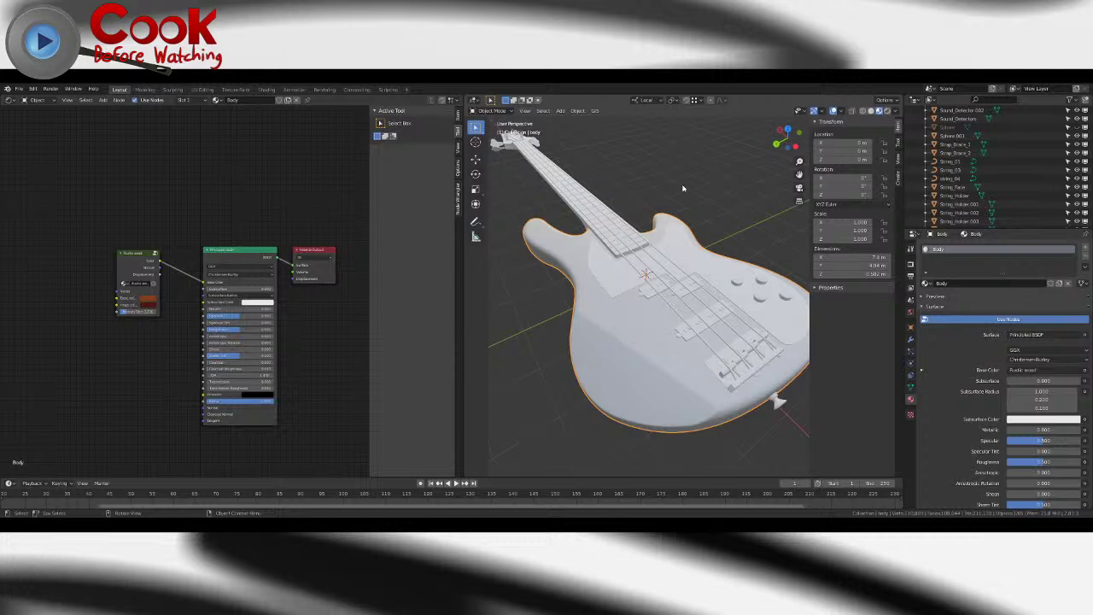
{"action": "key", "text": "z"}
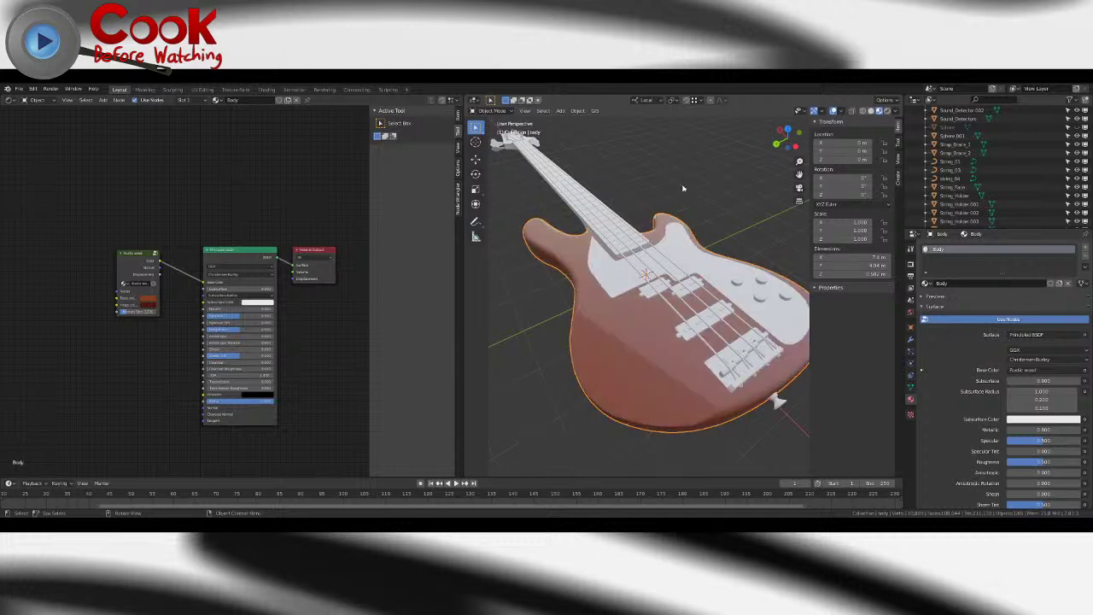
- Add a Texture Coordinate node, connect its Generated output to the Rustic wood group's Vector input, and view the grain on the body
{"action": "middle_click_drag", "start_coordinate": [165, 186], "coordinate": [239, 189]}
{"action": "left_click", "coordinate": [102, 100]}
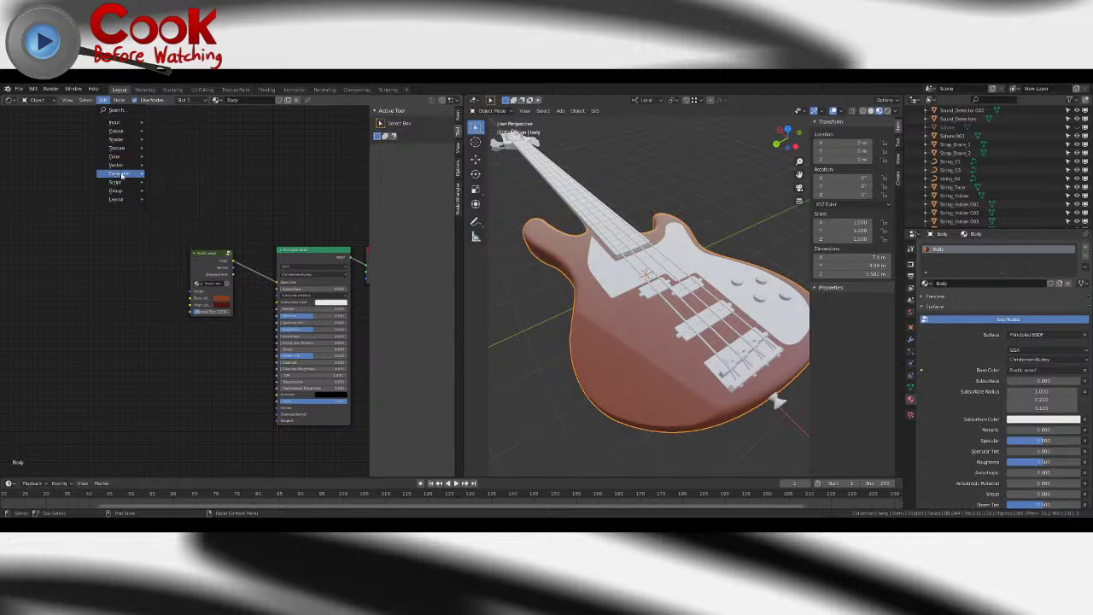
{"action": "mouse_move", "coordinate": [115, 122]}
{"action": "left_click", "coordinate": [189, 260]}
{"action": "left_click", "coordinate": [128, 291]}
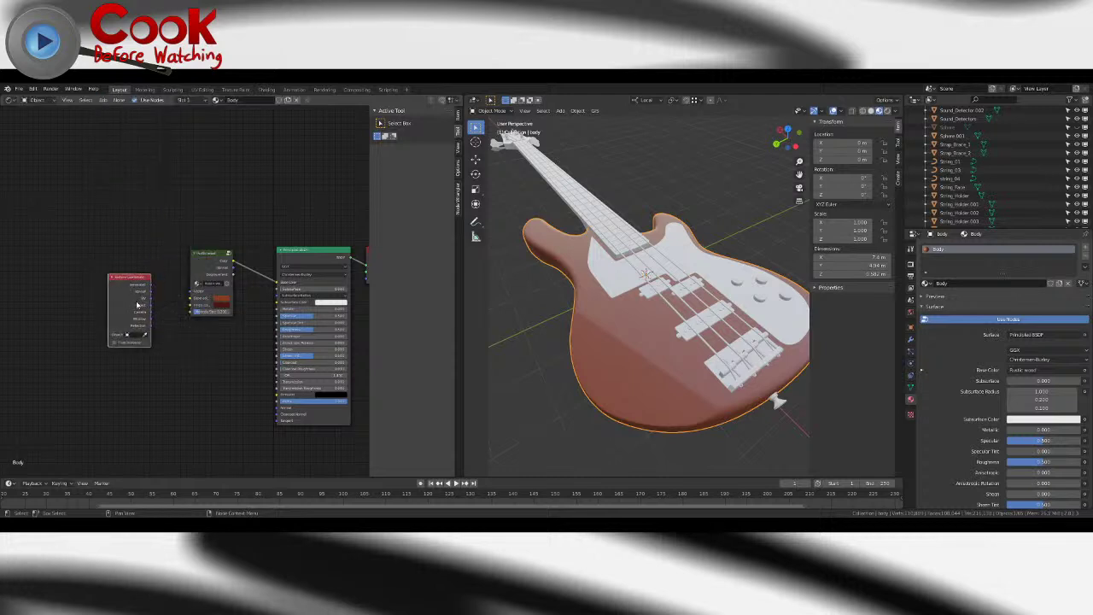
{"action": "scroll", "coordinate": [129, 298], "scroll_direction": "up", "scroll_amount": 4}
{"action": "left_click_drag", "start_coordinate": [139, 302], "coordinate": [191, 300]}
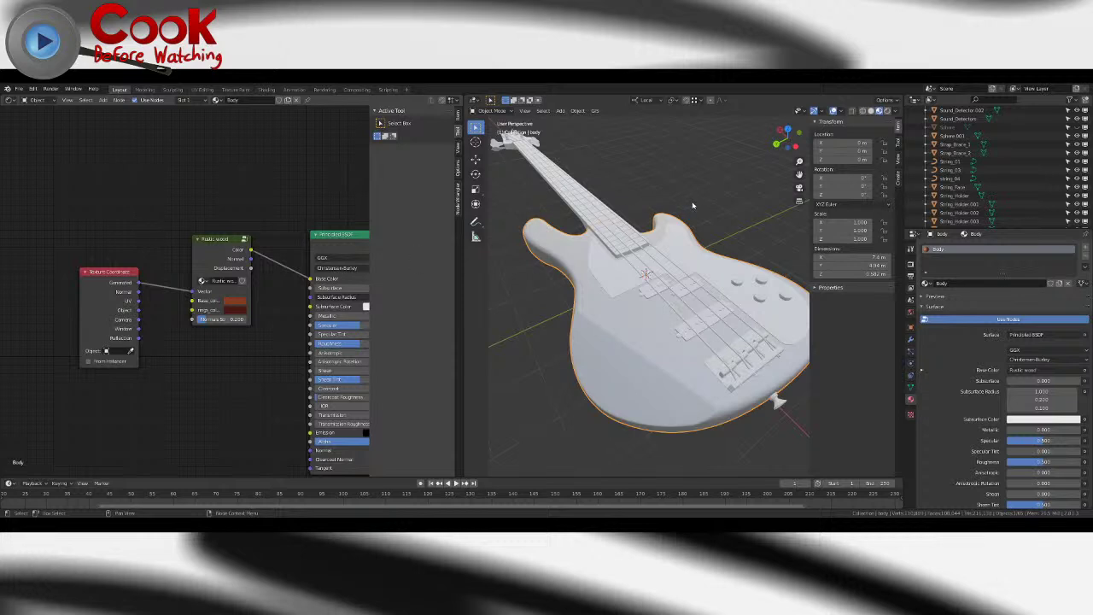
{"action": "middle_click_drag", "start_coordinate": [701, 215], "coordinate": [677, 318]}
{"action": "scroll", "coordinate": [731, 280], "scroll_direction": "up", "scroll_amount": 2}
{"action": "scroll", "coordinate": [731, 282], "scroll_direction": "down", "scroll_amount": 3}
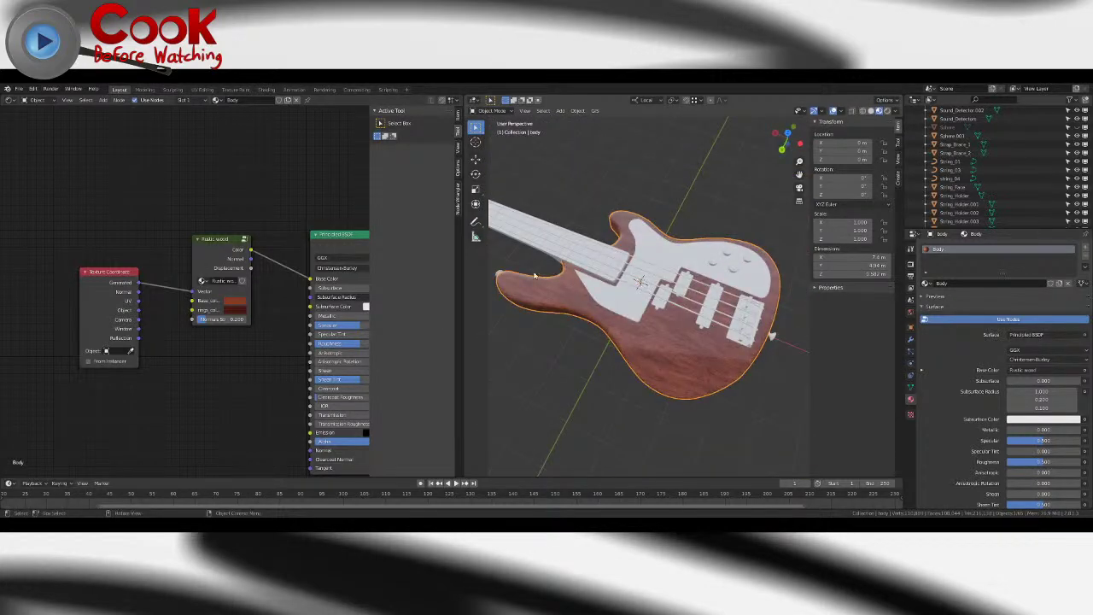
- Change the Rustic wood group's base colour to a light, nearly neutral grey
{"action": "left_click", "coordinate": [234, 305]}
{"action": "left_click_drag", "start_coordinate": [259, 234], "coordinate": [295, 195]}
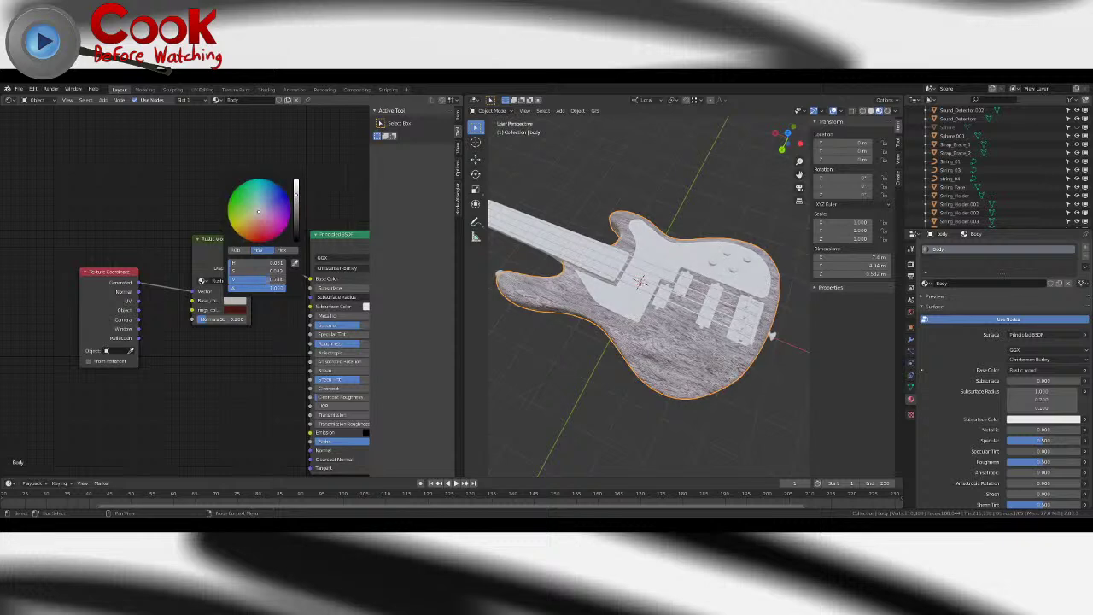
{"action": "left_click_drag", "start_coordinate": [256, 278], "coordinate": [262, 278]}
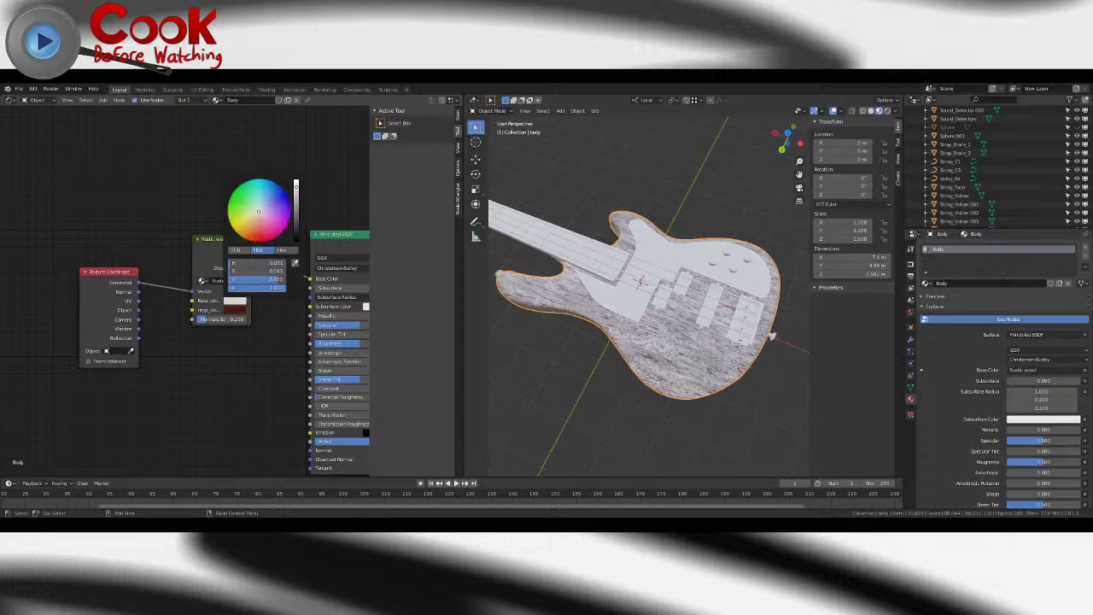
{"action": "left_click", "coordinate": [238, 310]}
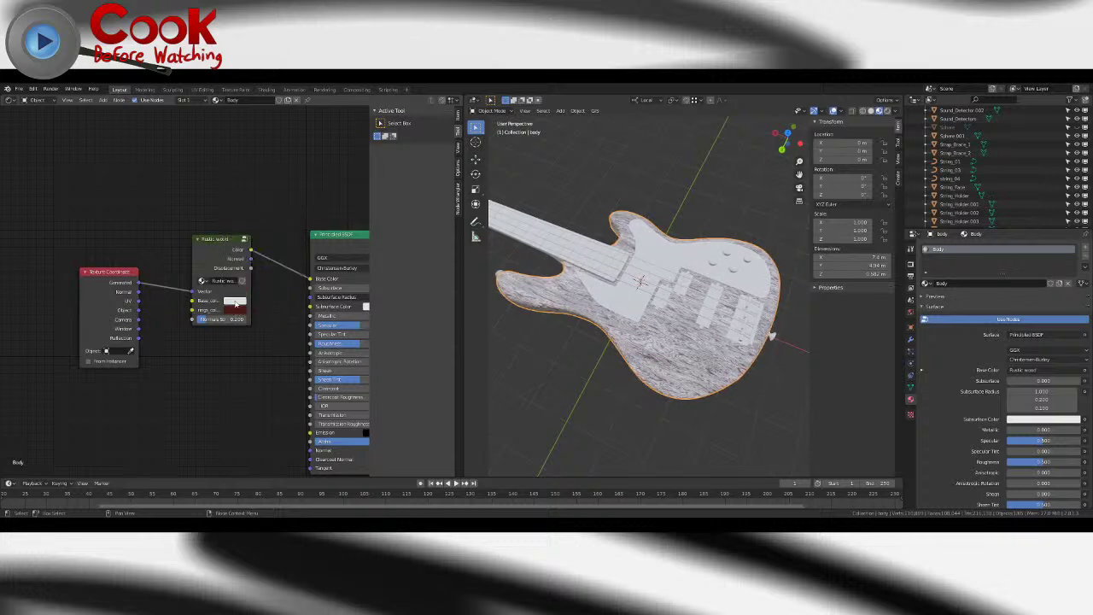
- Copy the base colour's hex value into the Rustic wood group's rings colour
{"action": "left_click", "coordinate": [237, 301]}
{"action": "left_click", "coordinate": [282, 250]}
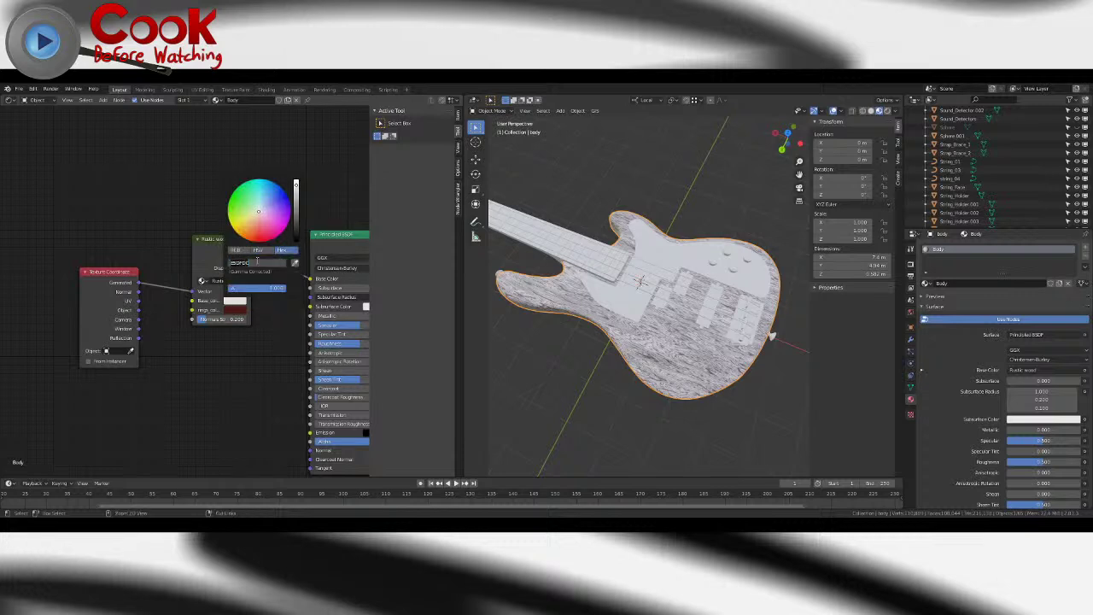
{"action": "left_click", "coordinate": [236, 311]}
{"action": "left_click", "coordinate": [261, 271]}
{"action": "type", "text": "E7E7E7"}
{"action": "key", "text": "Return"}
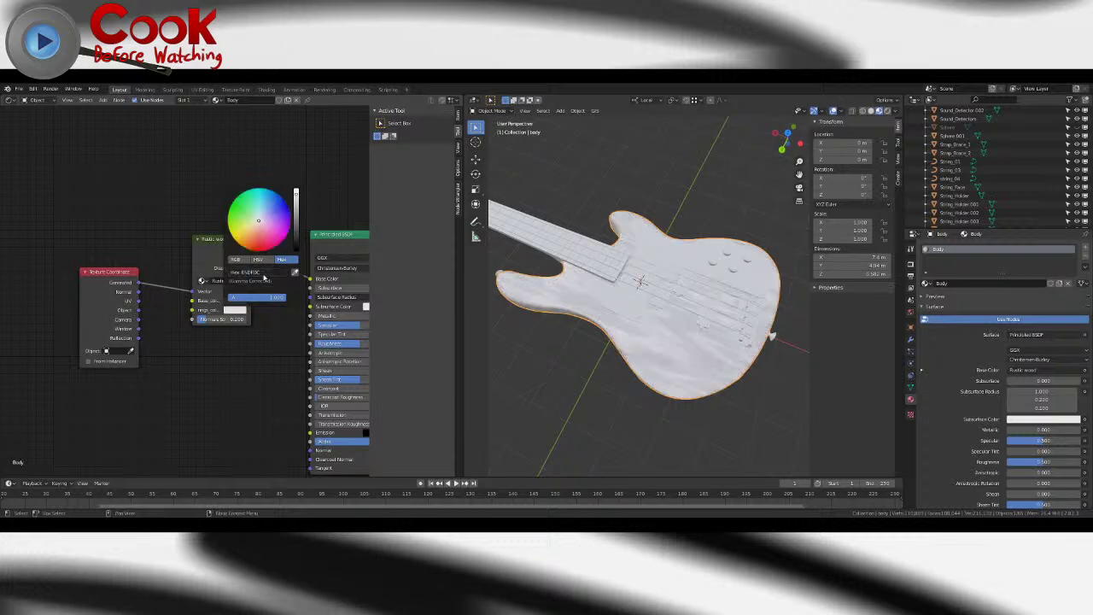
- Darken the Rustic wood group's rings colour to a medium grey and check the grain on the front of the body
{"action": "scroll", "coordinate": [801, 314], "scroll_direction": "up", "scroll_amount": 2}
{"action": "left_click", "coordinate": [236, 310]}
{"action": "left_click", "coordinate": [236, 311]}
{"action": "mouse_move", "coordinate": [298, 195]}
{"action": "left_mouse_down"}
{"action": "mouse_move", "coordinate": [296, 228]}
{"action": "mouse_move", "coordinate": [296, 209]}
{"action": "left_mouse_up"}
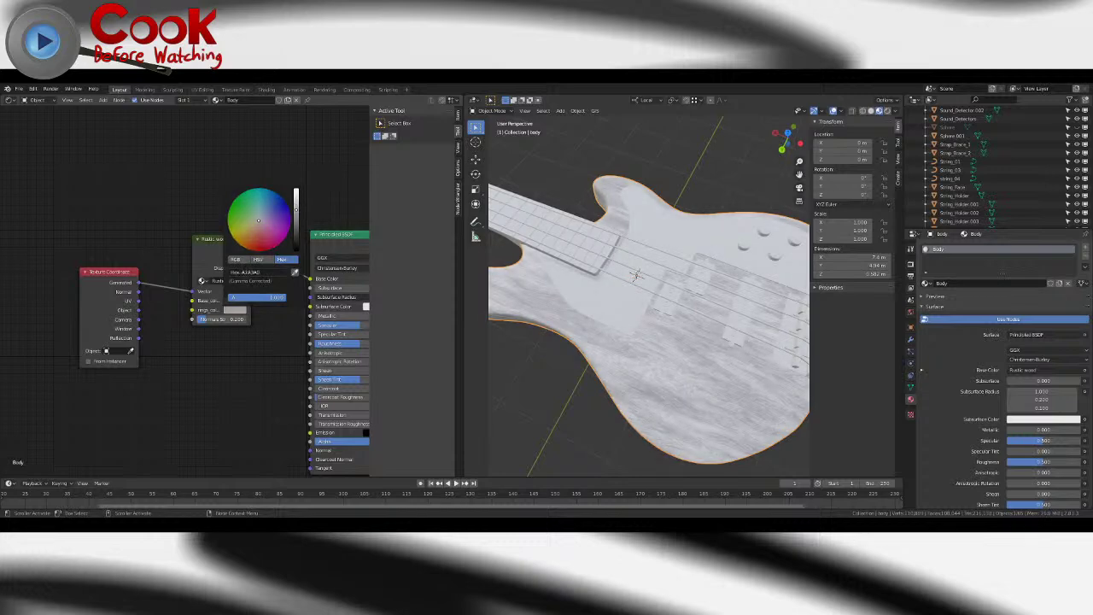
{"action": "middle_click_drag", "start_coordinate": [615, 341], "coordinate": [607, 382]}
{"action": "scroll", "coordinate": [633, 354], "scroll_direction": "up", "scroll_amount": 5}
{"action": "scroll", "coordinate": [632, 353], "scroll_direction": "down", "scroll_amount": 5}
{"action": "scroll", "coordinate": [634, 333], "scroll_direction": "down", "scroll_amount": 1}
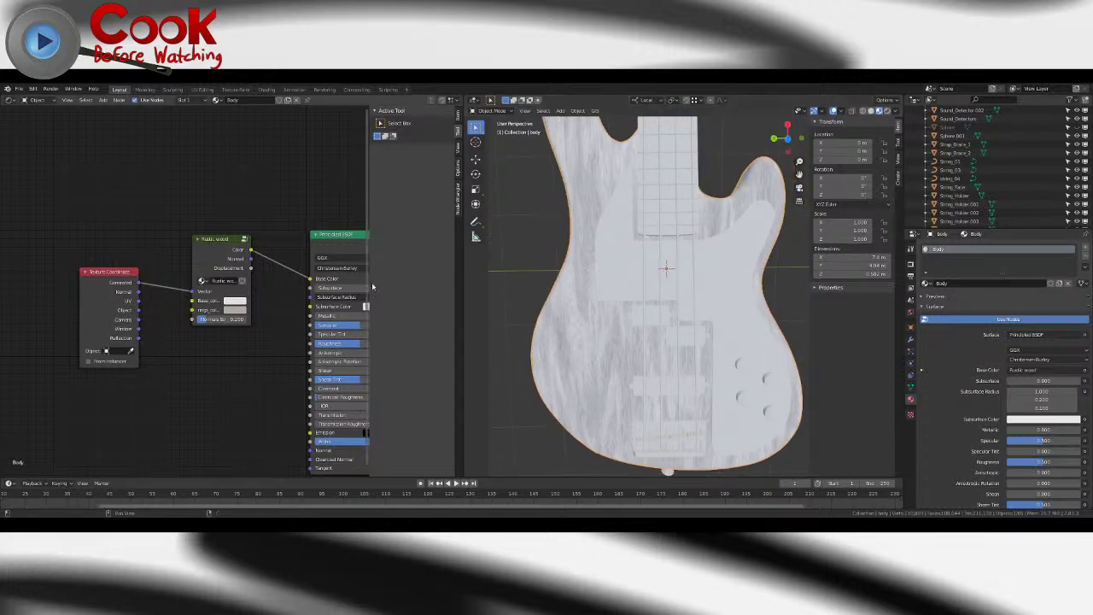
- Open the Rustic wood group for editing and try the brightness of the black stop on its lower ColorRamp
{"action": "key", "text": "Tab"}
{"action": "scroll", "coordinate": [295, 332], "scroll_direction": "up", "scroll_amount": 4}
{"action": "scroll", "coordinate": [289, 330], "scroll_direction": "up", "scroll_amount": 4}
{"action": "middle_click_drag", "start_coordinate": [286, 327], "coordinate": [435, 423]}
{"action": "middle_click_drag", "start_coordinate": [208, 364], "coordinate": [159, 203]}
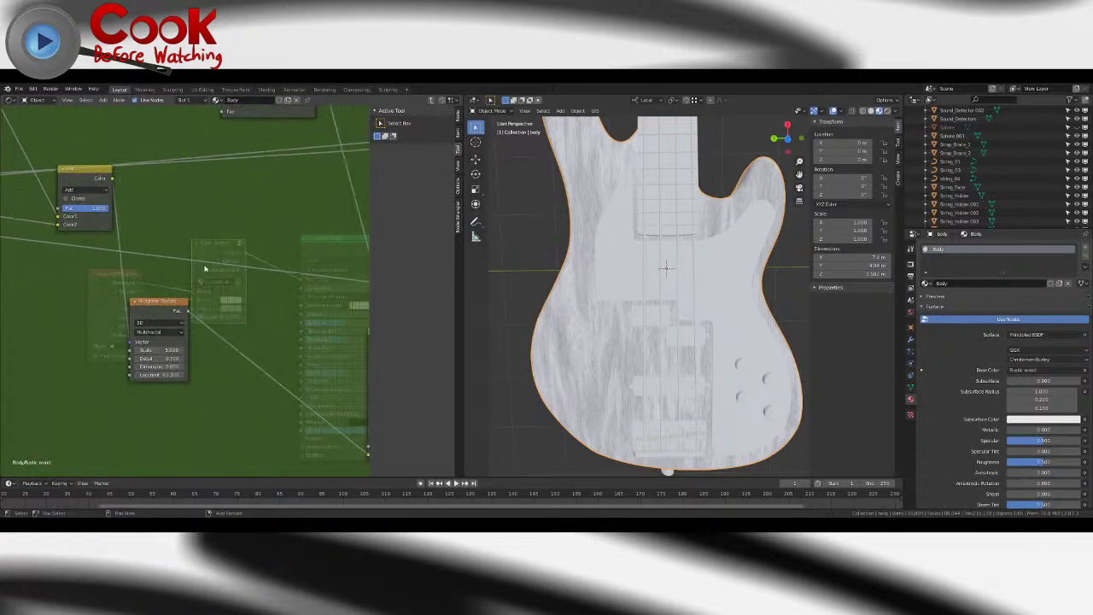
{"action": "middle_click_drag", "start_coordinate": [333, 333], "coordinate": [196, 321]}
{"action": "scroll", "coordinate": [642, 300], "scroll_direction": "up", "scroll_amount": 5}
{"action": "middle_click_drag", "start_coordinate": [603, 333], "coordinate": [624, 307]}
{"action": "middle_click_drag", "start_coordinate": [289, 306], "coordinate": [260, 363]}
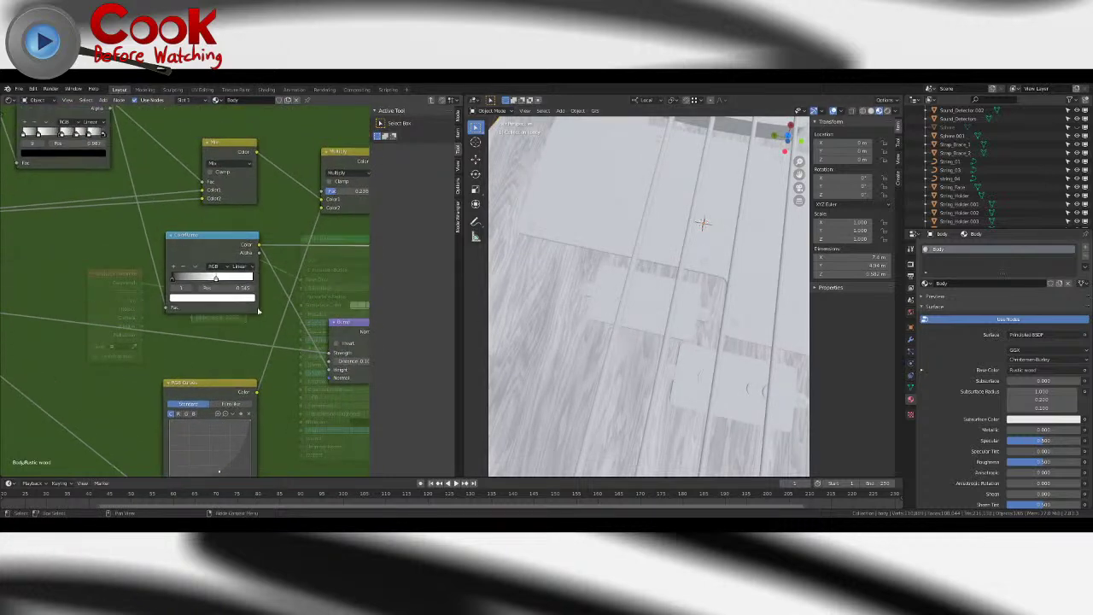
{"action": "left_click", "coordinate": [172, 282]}
{"action": "left_click", "coordinate": [205, 299]}
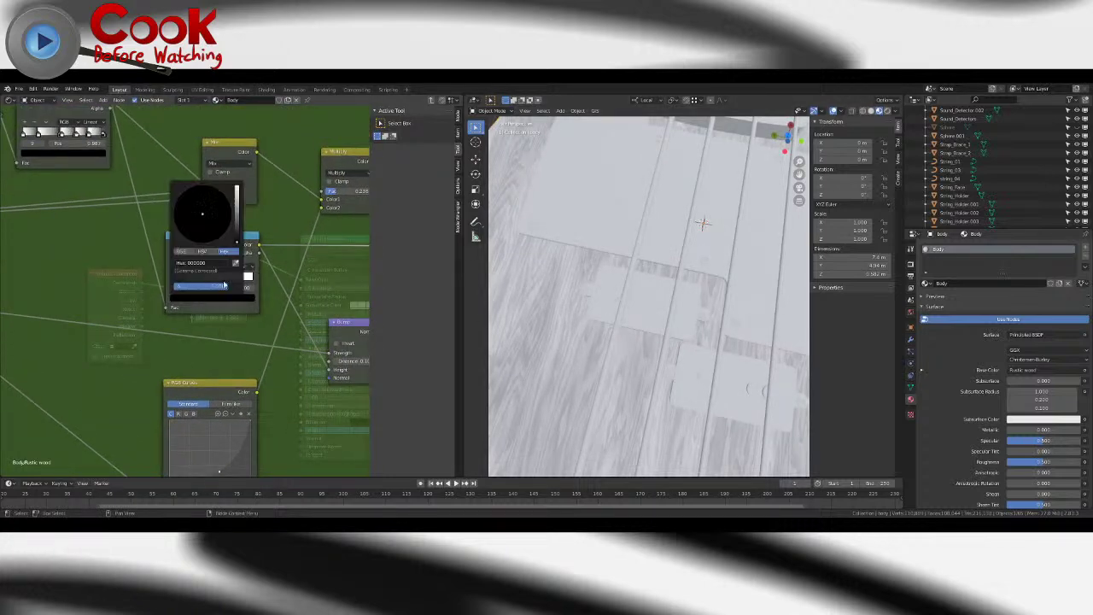
{"action": "mouse_move", "coordinate": [238, 242]}
{"action": "left_mouse_down"}
{"action": "mouse_move", "coordinate": [237, 209]}
{"action": "mouse_move", "coordinate": [237, 243]}
{"action": "left_mouse_up"}
- Examine the Mapping, Noise Texture, Musgrave Texture, mix and curve nodes inside the Rustic wood group
{"action": "scroll", "coordinate": [305, 242], "scroll_direction": "down", "scroll_amount": 2}
{"action": "middle_click_drag", "start_coordinate": [266, 307], "coordinate": [425, 300], "text": "shift"}
{"action": "scroll", "coordinate": [152, 303], "scroll_direction": "up", "scroll_amount": 3}
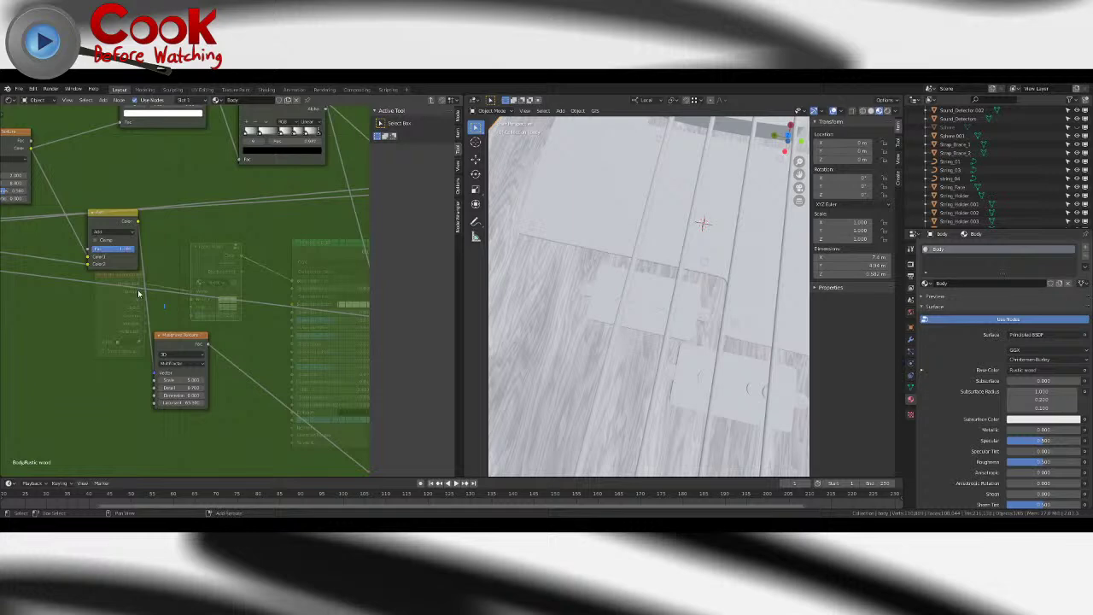
{"action": "middle_click_drag", "start_coordinate": [63, 179], "coordinate": [227, 254], "text": "shift"}
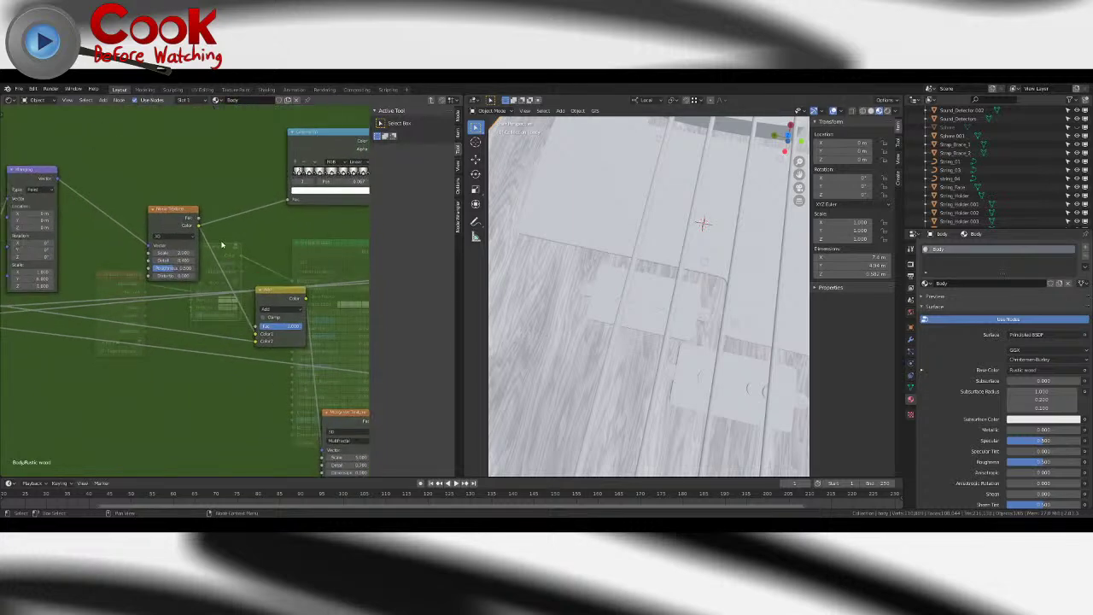
{"action": "scroll", "coordinate": [256, 265], "scroll_direction": "down", "scroll_amount": 2}
{"action": "scroll", "coordinate": [338, 312], "scroll_direction": "up", "scroll_amount": 4}
{"action": "middle_click_drag", "start_coordinate": [316, 331], "coordinate": [251, 351]}
{"action": "scroll", "coordinate": [253, 375], "scroll_direction": "down", "scroll_amount": 2}
{"action": "middle_click_drag", "start_coordinate": [254, 418], "coordinate": [147, 307]}
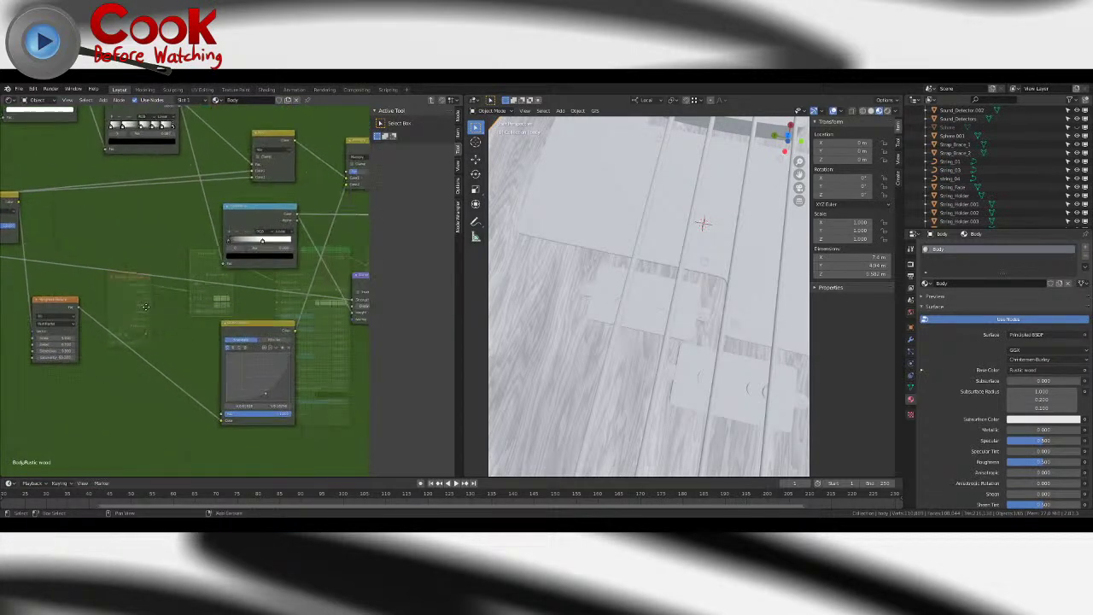
{"action": "scroll", "coordinate": [265, 247], "scroll_direction": "right", "scroll_amount": 5, "text": "ctrl"}
{"action": "scroll", "coordinate": [265, 248], "scroll_direction": "up", "scroll_amount": 3, "text": "shift"}
- Adjust the Multiply node's factor while checking the grain on the body, and leave the Rustic wood group
{"action": "left_click_drag", "start_coordinate": [263, 240], "coordinate": [273, 241]}
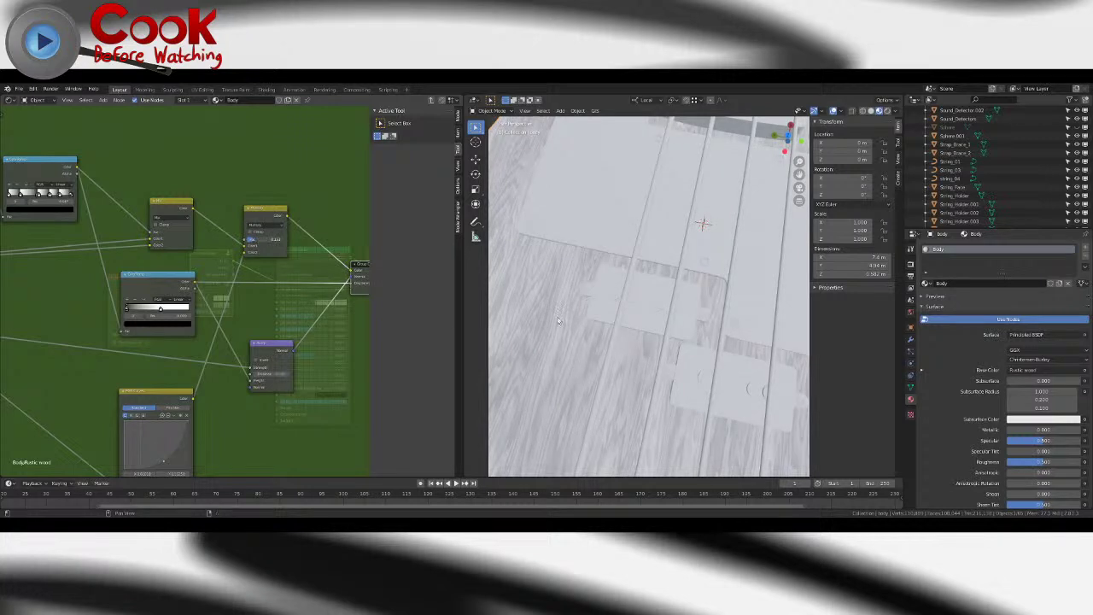
{"action": "scroll", "coordinate": [622, 362], "scroll_direction": "down", "scroll_amount": 7}
{"action": "middle_click_drag", "start_coordinate": [686, 362], "coordinate": [635, 363]}
{"action": "left_click_drag", "start_coordinate": [275, 241], "coordinate": [272, 241]}
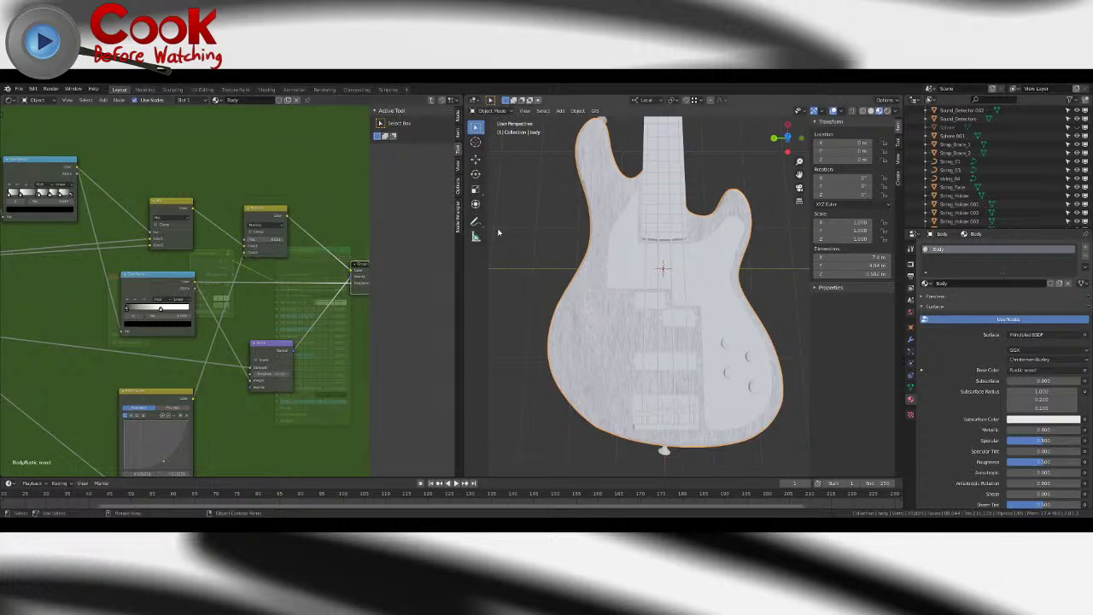
{"action": "left_click", "coordinate": [292, 183]}
{"action": "scroll", "coordinate": [276, 234], "scroll_direction": "down", "scroll_amount": 4}
{"action": "middle_click_drag", "start_coordinate": [315, 281], "coordinate": [299, 276], "text": "shift"}
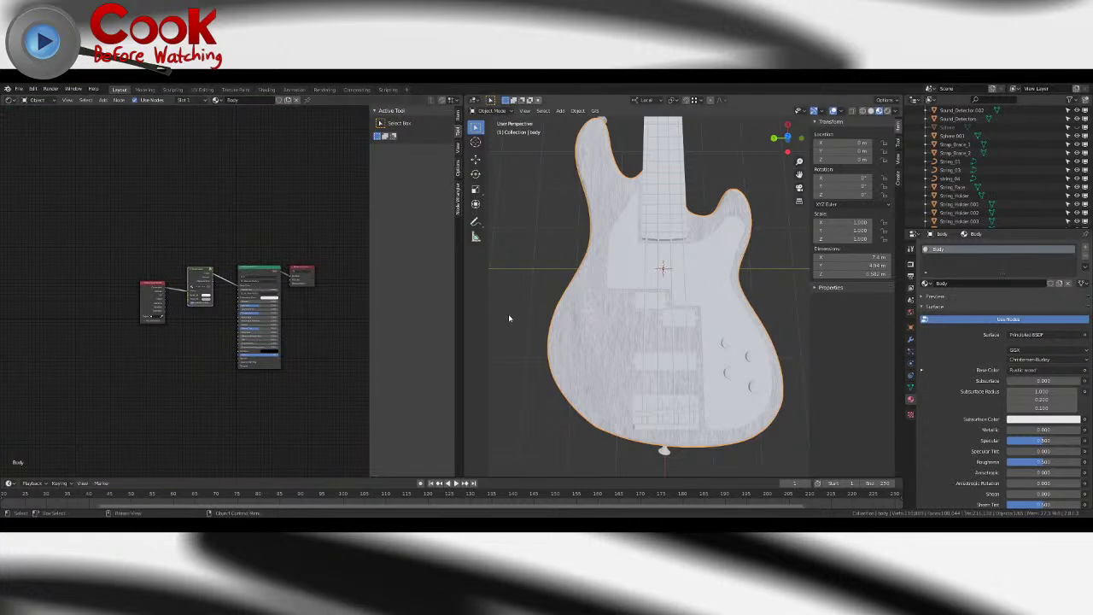
- Inspect the grain on the body's side, then spread the Texture Coordinate and Rustic wood nodes apart to make room between them
{"action": "middle_click_drag", "start_coordinate": [509, 314], "coordinate": [572, 246]}
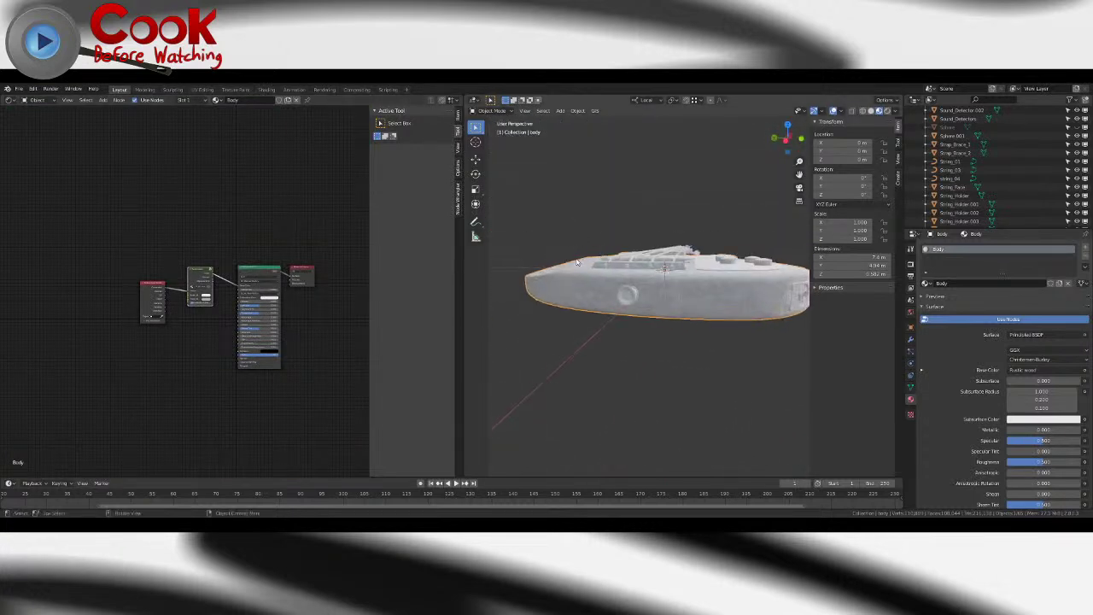
{"action": "scroll", "coordinate": [672, 290], "scroll_direction": "up", "scroll_amount": 5}
{"action": "middle_click_drag", "start_coordinate": [138, 244], "coordinate": [249, 251]}
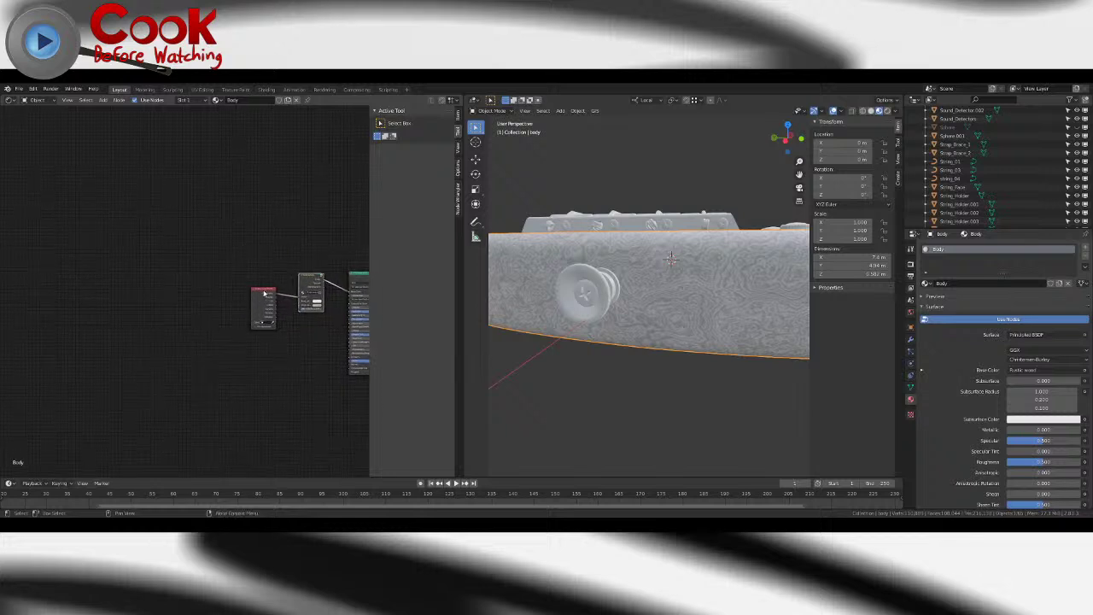
{"action": "left_click_drag", "start_coordinate": [262, 295], "coordinate": [186, 293]}
{"action": "left_click_drag", "start_coordinate": [309, 274], "coordinate": [297, 279]}
- Insert a Mapping node on the link between the Texture Coordinate and Rustic wood nodes
{"action": "left_click", "coordinate": [103, 100]}
{"action": "mouse_move", "coordinate": [117, 123]}
{"action": "middle_click_drag", "start_coordinate": [688, 308], "coordinate": [658, 291]}
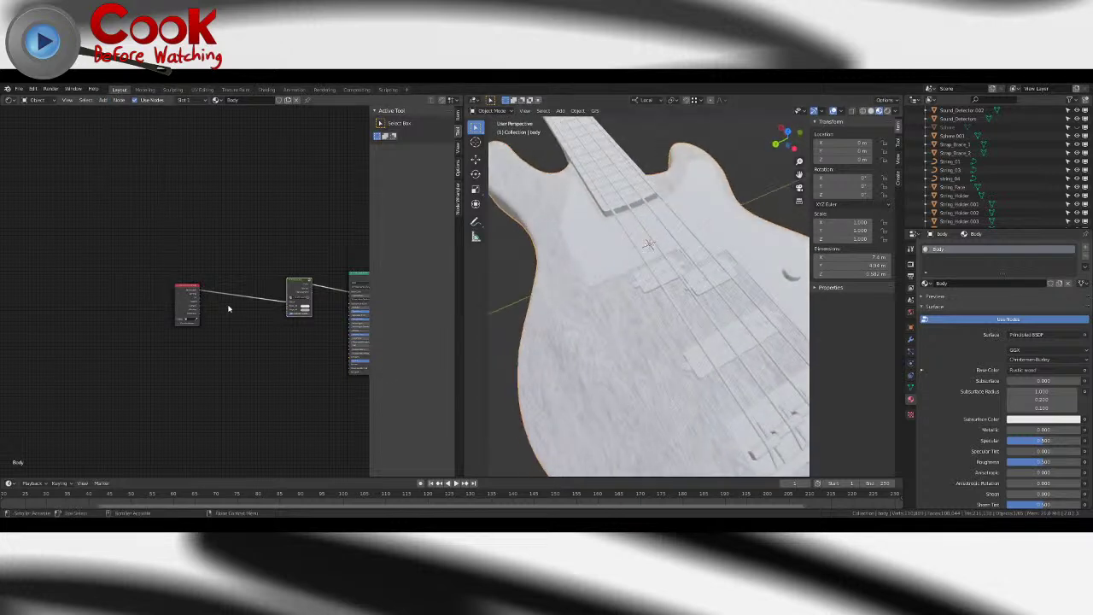
{"action": "left_click", "coordinate": [103, 100]}
{"action": "mouse_move", "coordinate": [119, 165]}
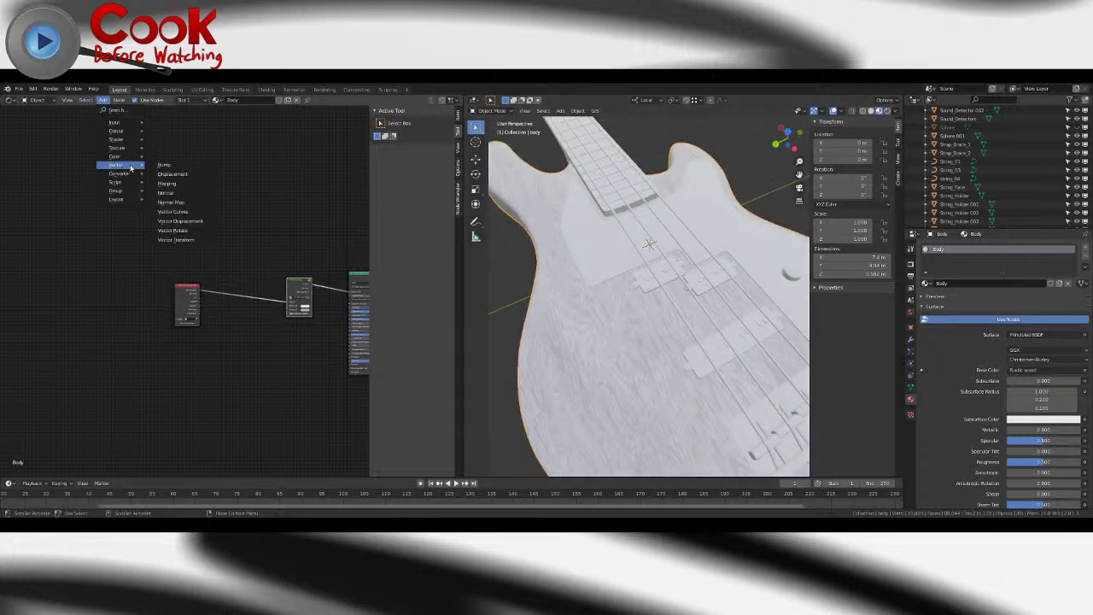
{"action": "left_click", "coordinate": [169, 192]}
{"action": "left_click", "coordinate": [253, 306]}
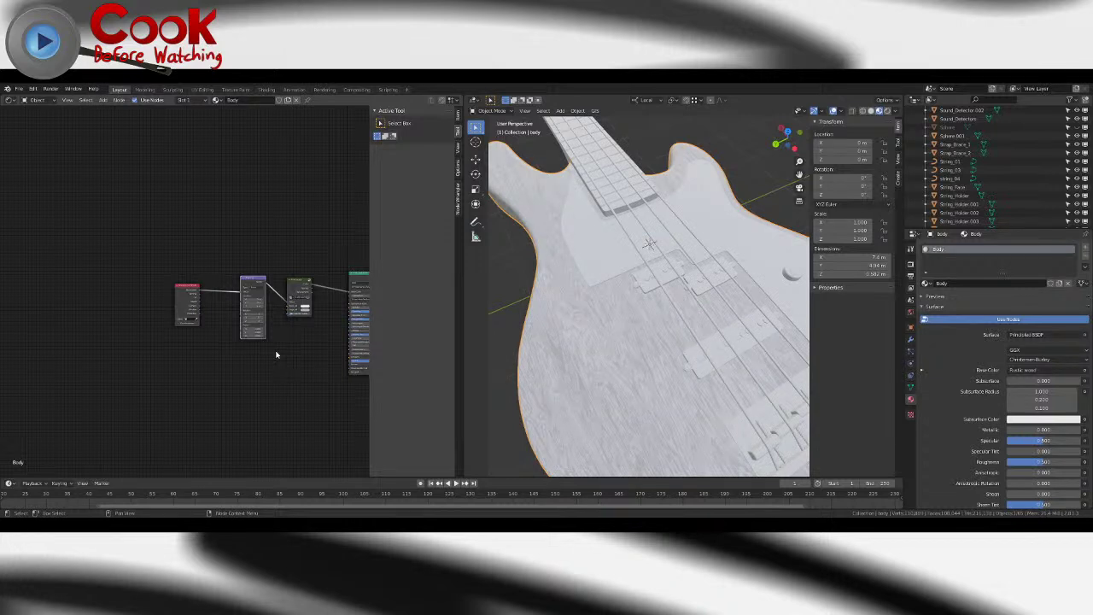
- Try a uniform Mapping scale of 0.5 and one of 0.3 on the X, Y and Z axes
{"action": "scroll", "coordinate": [273, 342], "scroll_direction": "up", "scroll_amount": 5}
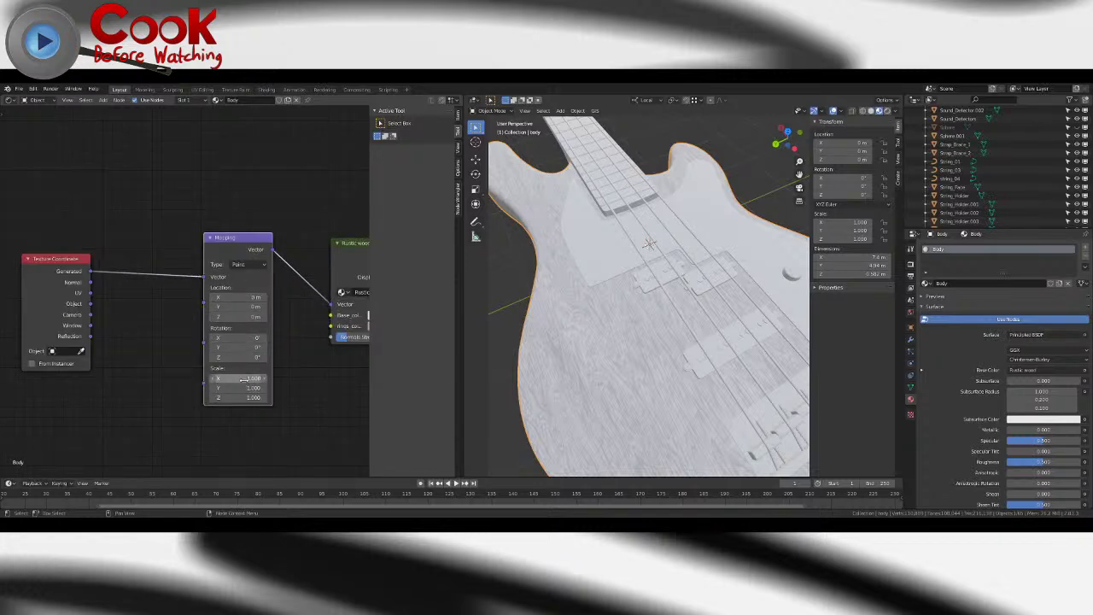
{"action": "left_click_drag", "start_coordinate": [245, 378], "coordinate": [245, 380]}
{"action": "type", "text": "0"}
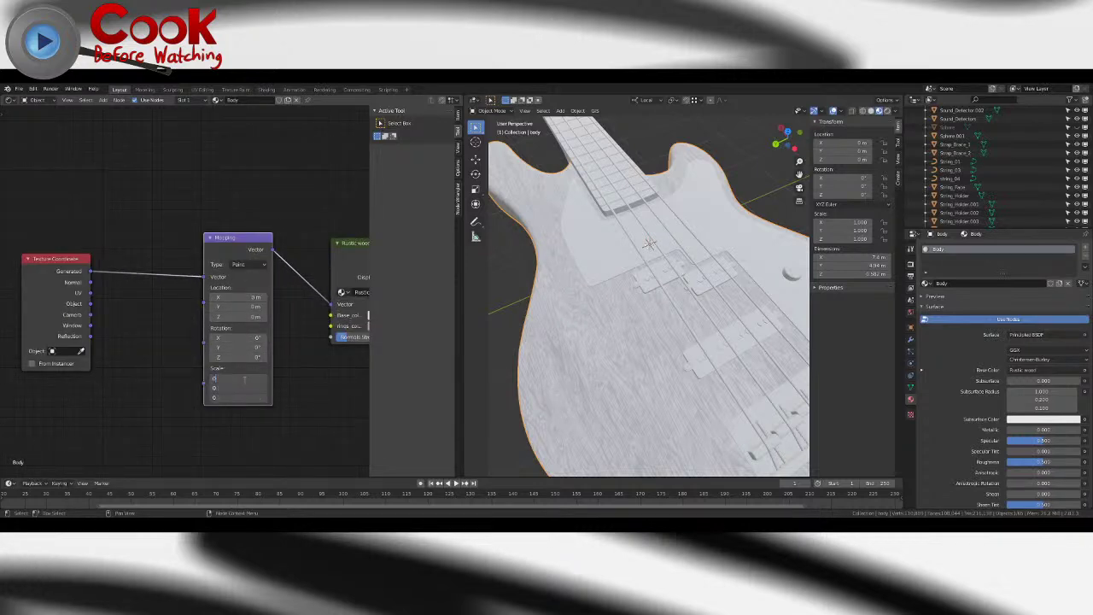
{"action": "type", "text": ".5"}
{"action": "key", "text": "Return"}
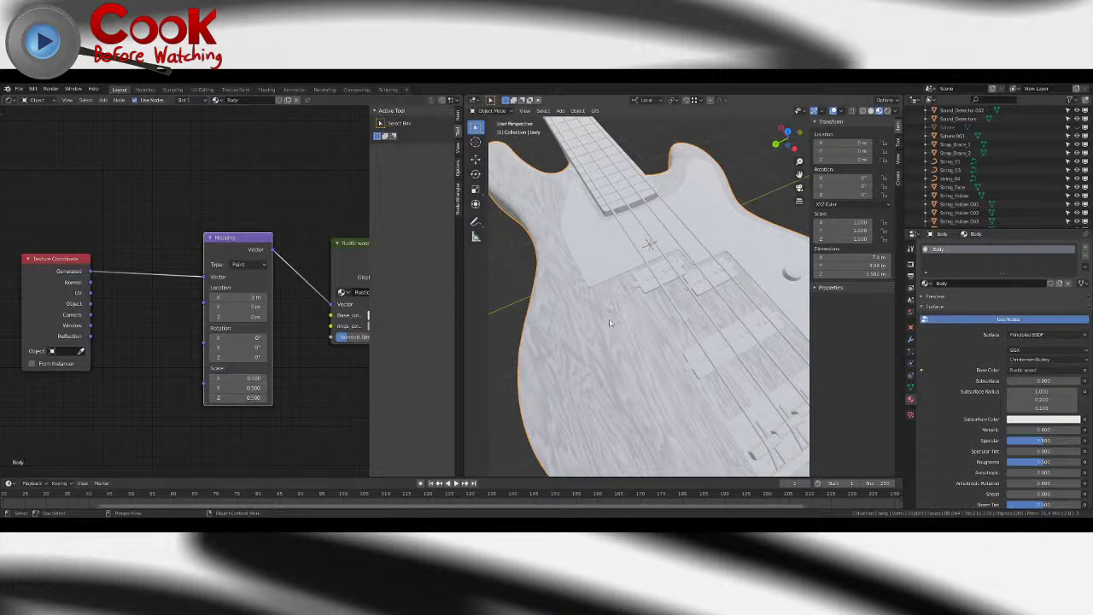
{"action": "left_click_drag", "start_coordinate": [253, 387], "coordinate": [253, 378]}
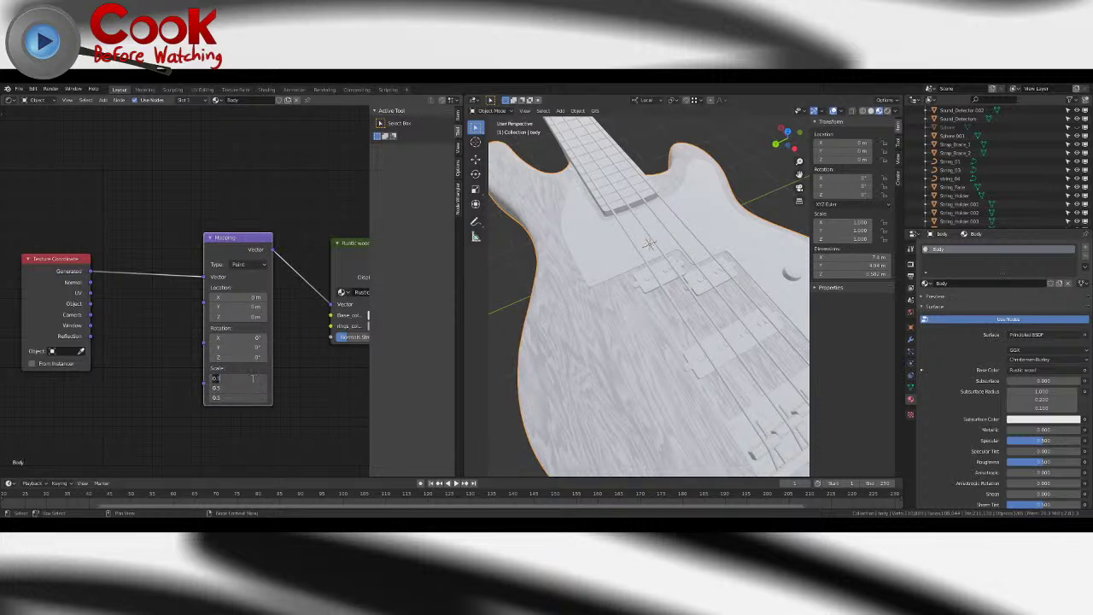
{"action": "type", "text": "3"}
{"action": "key", "text": "Return"}
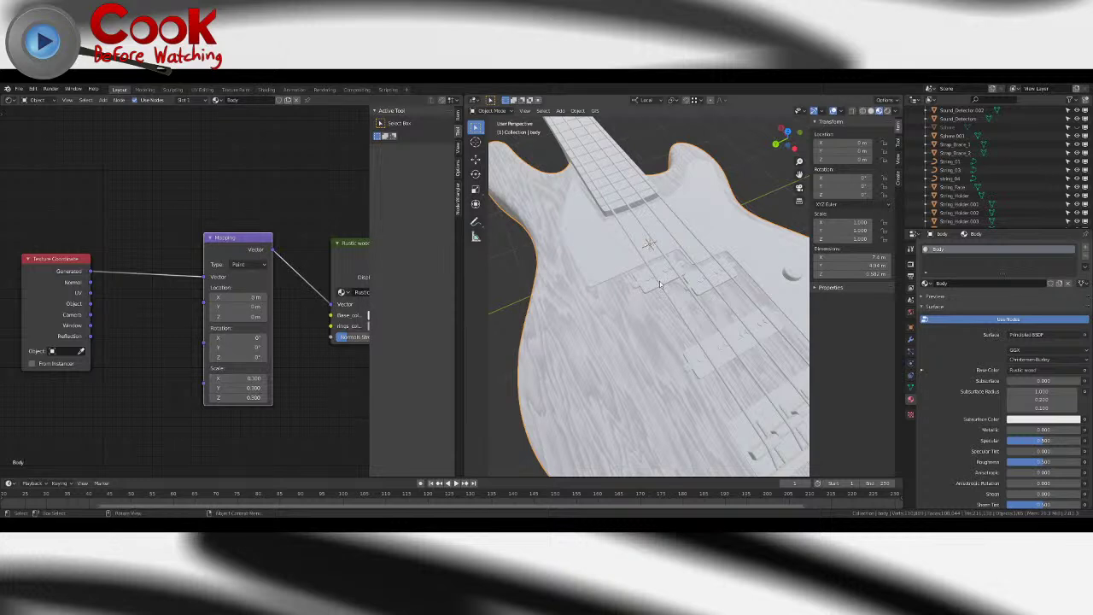
- Set the Mapping node's scale to -0.4 on all axes and adjust its rotation while checking the grain on the body
{"action": "mouse_move", "coordinate": [249, 378]}
{"action": "left_mouse_down"}
{"action": "mouse_move", "coordinate": [249, 397]}
{"action": "mouse_move", "coordinate": [239, 397]}
{"action": "left_mouse_up"}
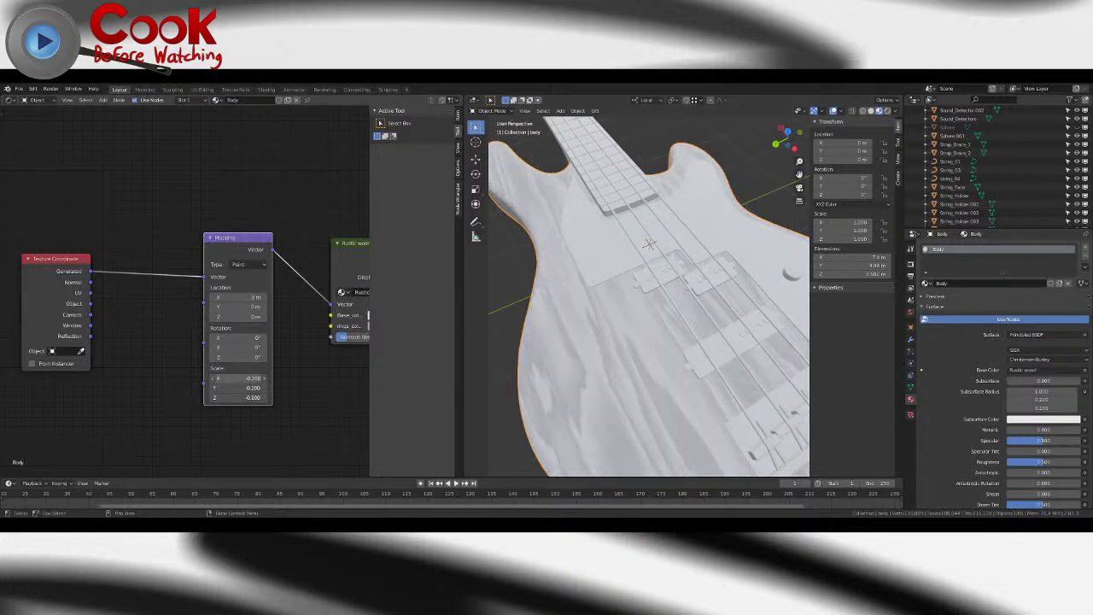
{"action": "scroll", "coordinate": [716, 234], "scroll_direction": "down", "scroll_amount": 2}
{"action": "middle_click_drag", "start_coordinate": [715, 234], "coordinate": [685, 263]}
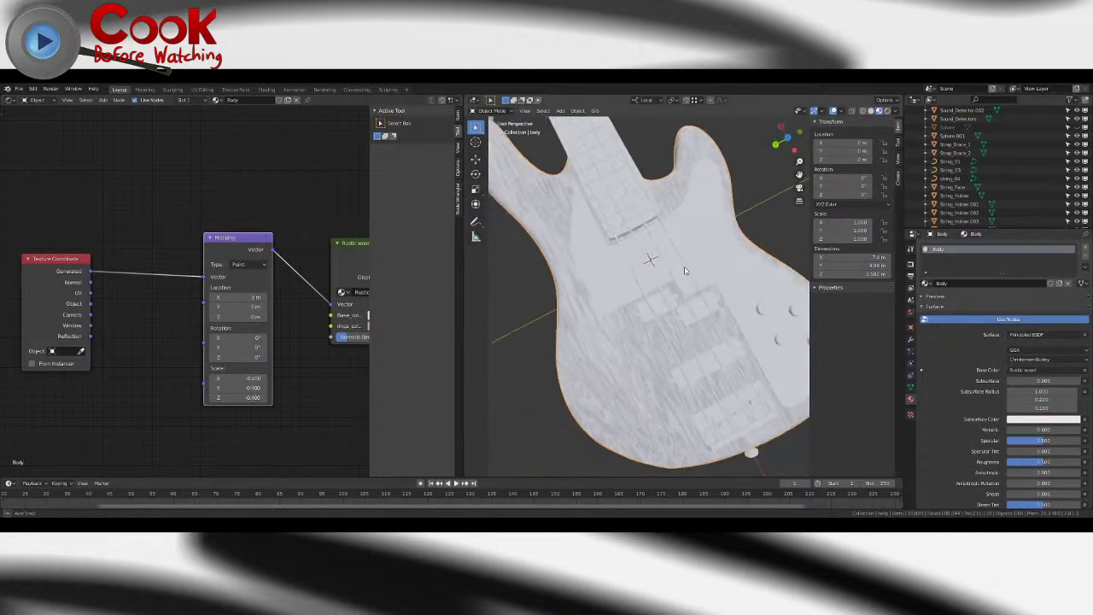
{"action": "mouse_move", "coordinate": [232, 338]}
{"action": "left_mouse_down"}
{"action": "mouse_move", "coordinate": [286, 338]}
{"action": "mouse_move", "coordinate": [245, 346]}
{"action": "left_mouse_up"}
{"action": "mouse_move", "coordinate": [250, 353]}
{"action": "left_mouse_down"}
{"action": "mouse_move", "coordinate": [275, 354]}
{"action": "mouse_move", "coordinate": [254, 334]}
{"action": "left_mouse_up"}
{"action": "scroll", "coordinate": [608, 288], "scroll_direction": "down", "scroll_amount": 3}
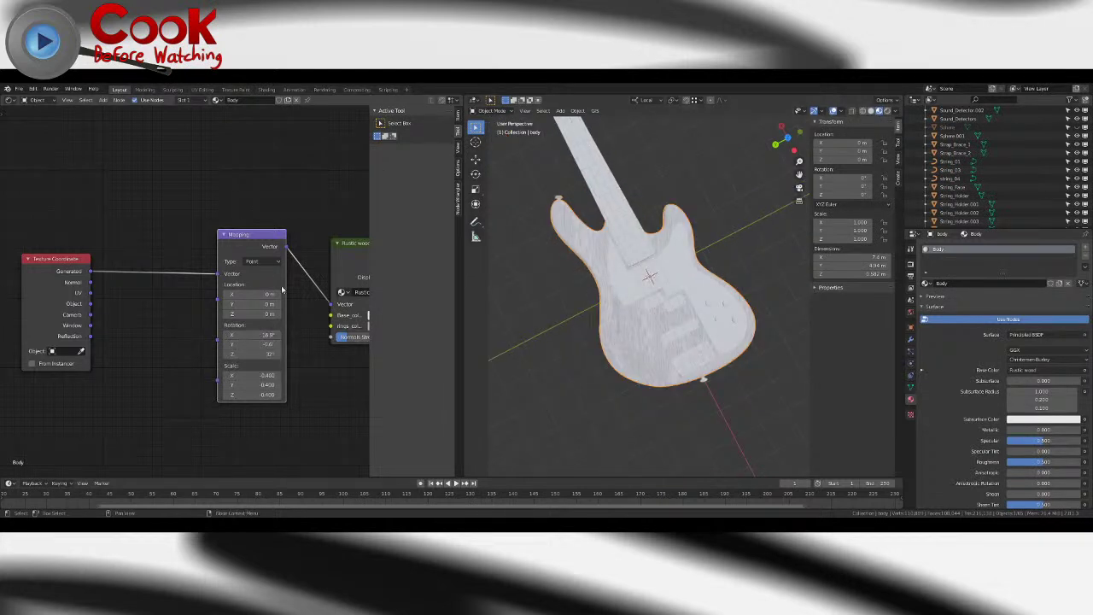
{"action": "scroll", "coordinate": [708, 302], "scroll_direction": "up", "scroll_amount": 5}
{"action": "scroll", "coordinate": [708, 303], "scroll_direction": "down", "scroll_amount": 4}
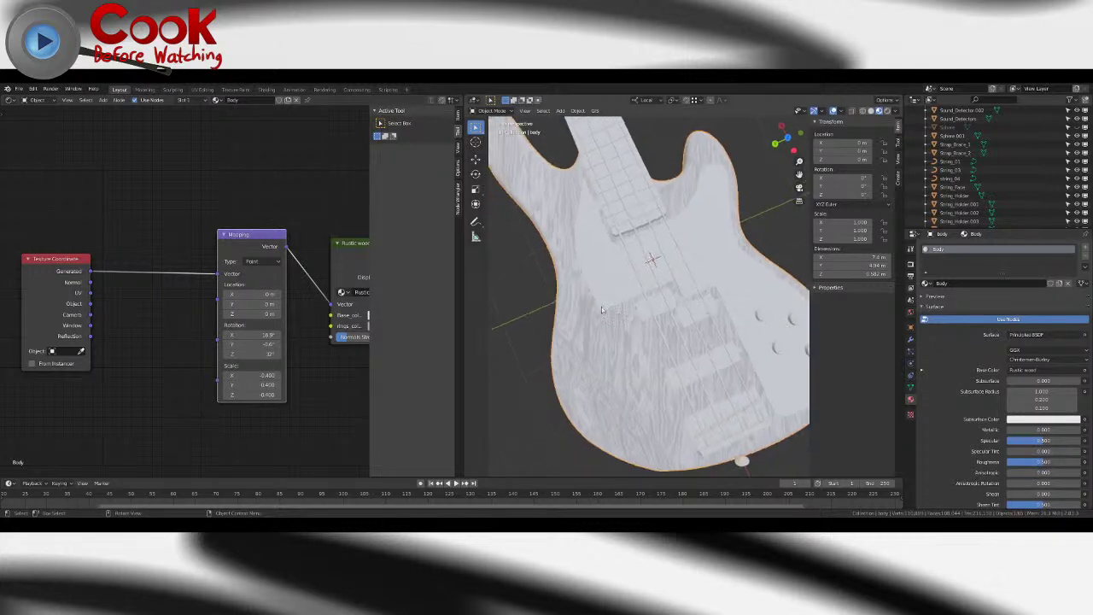
- Add the Wood_Rings node group and place it directly above the Rustic wood node
{"action": "scroll", "coordinate": [107, 226], "scroll_direction": "down", "scroll_amount": 2}
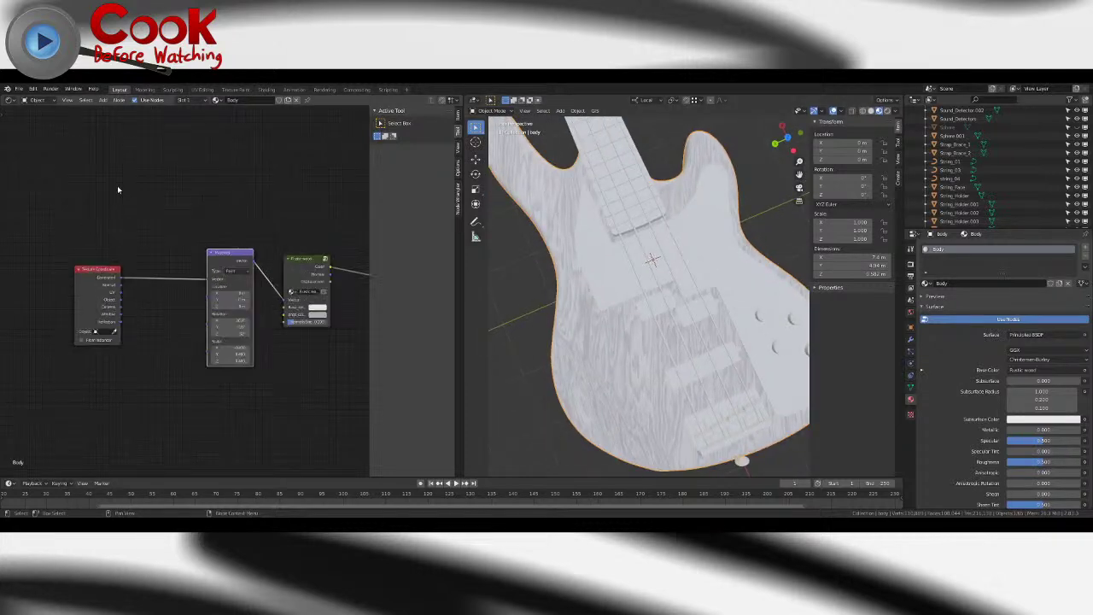
{"action": "left_click", "coordinate": [102, 100]}
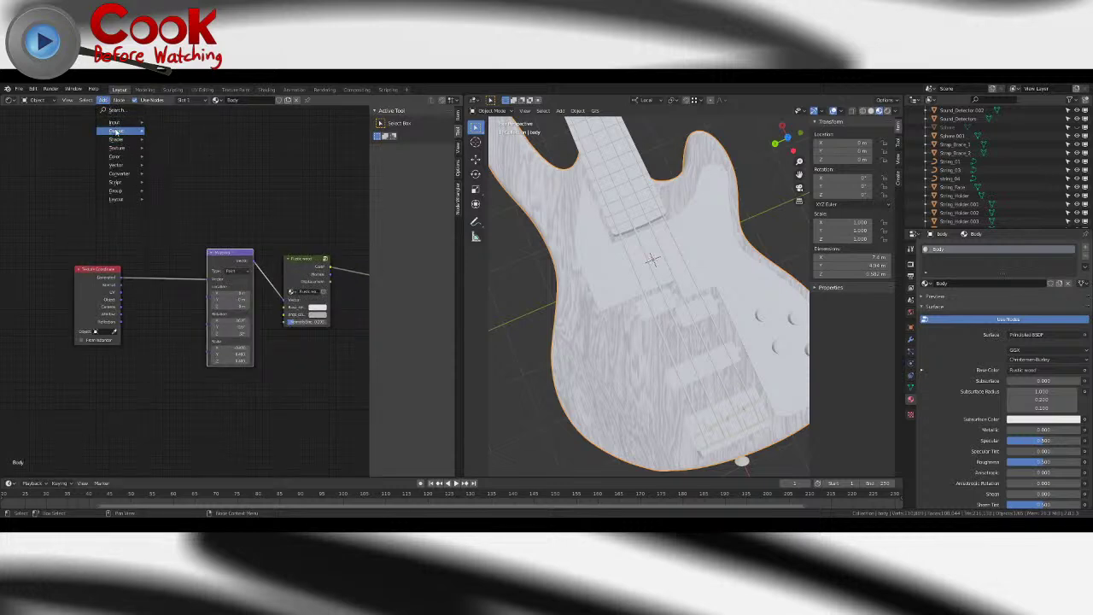
{"action": "mouse_move", "coordinate": [146, 188]}
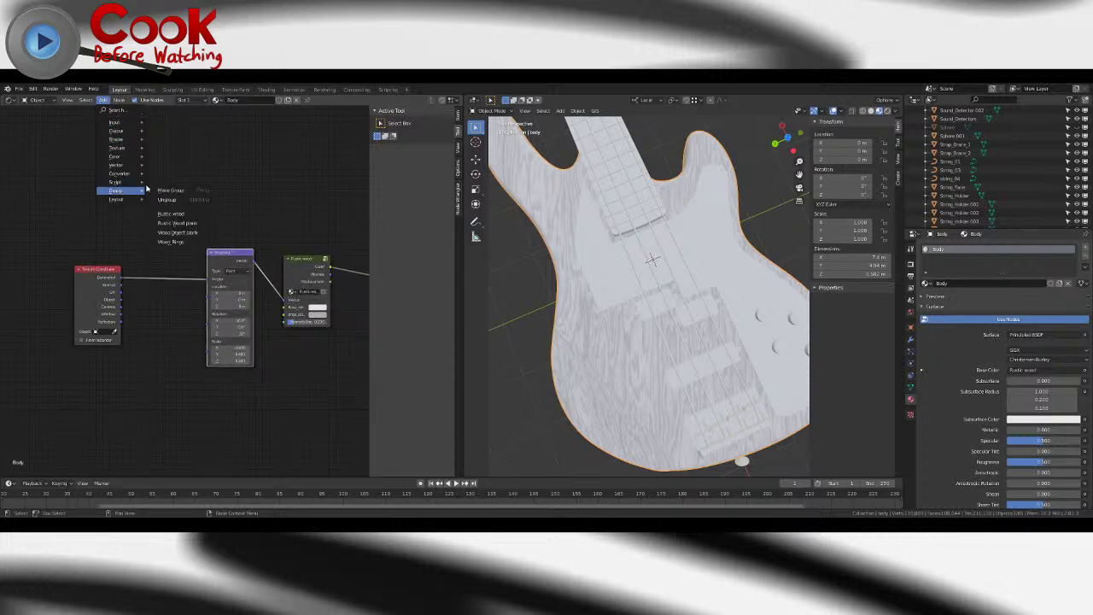
{"action": "left_click", "coordinate": [177, 243]}
{"action": "left_click", "coordinate": [307, 196]}
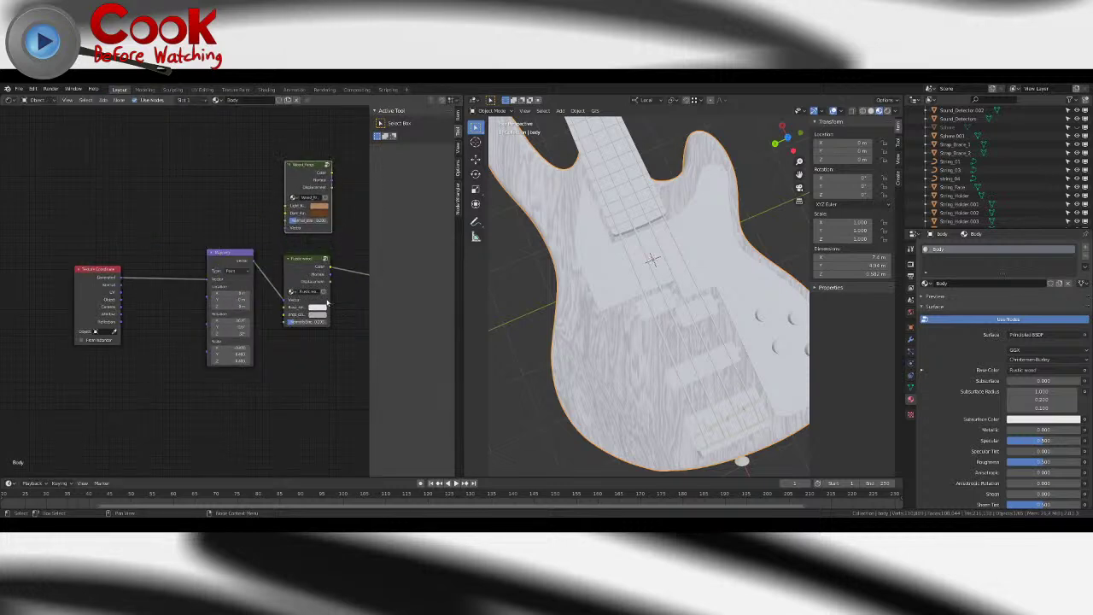
- Copy the Rustic wood node's base and rings colours into the light and dark colours of the Wood_Rings node
{"action": "left_click", "coordinate": [317, 309]}
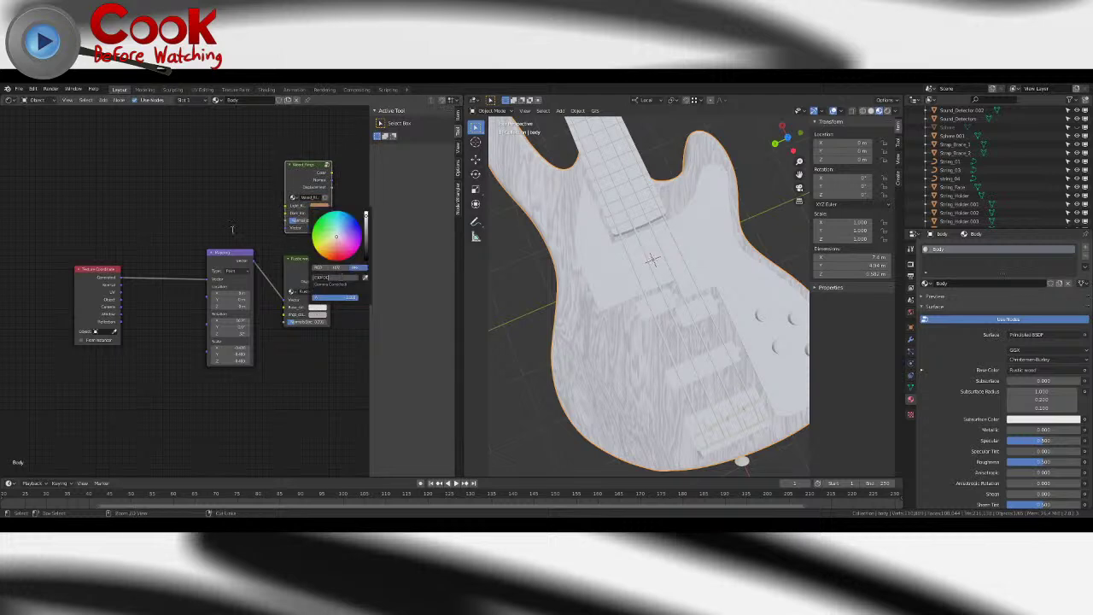
{"action": "left_click", "coordinate": [320, 208]}
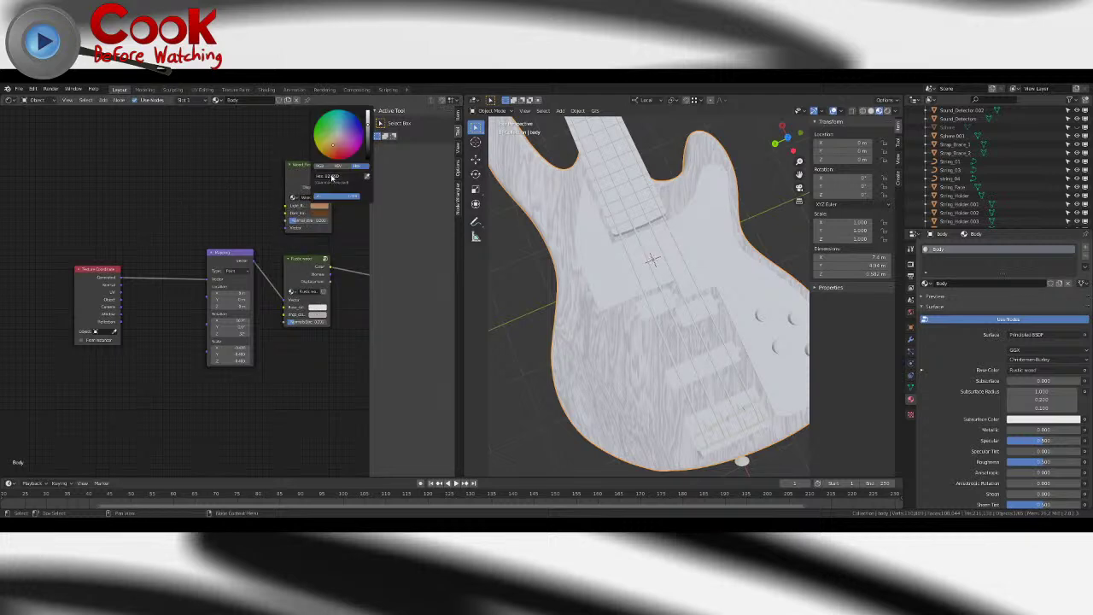
{"action": "left_click", "coordinate": [323, 308]}
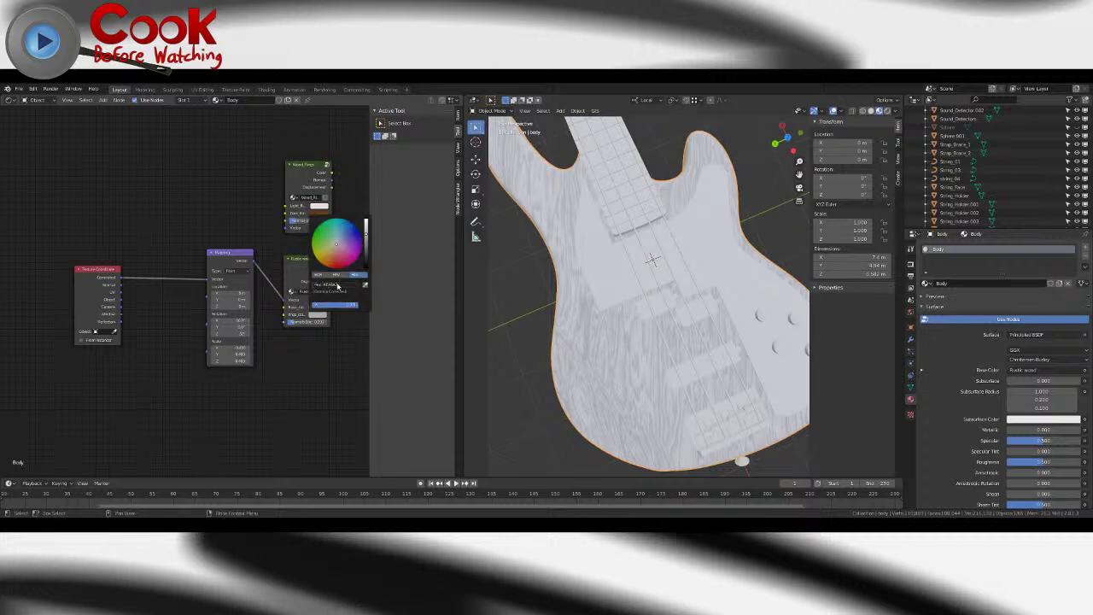
{"action": "left_click", "coordinate": [314, 214]}
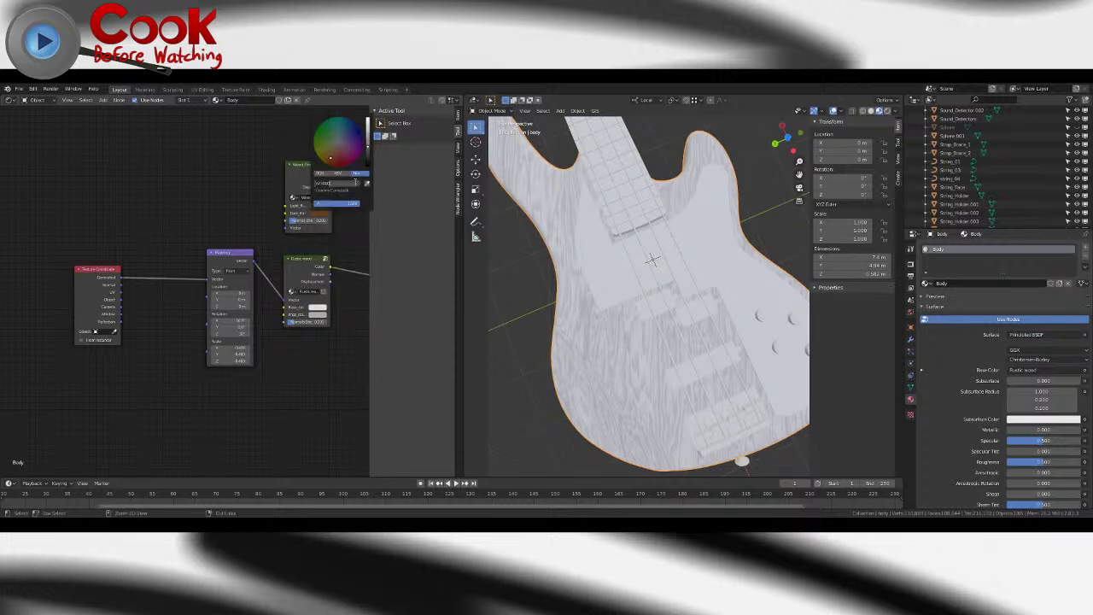
- Feed the Mapping vector into the Wood_Rings node and connect its Color output to the Principled BSDF's Base Color
{"action": "left_click_drag", "start_coordinate": [254, 260], "coordinate": [286, 227]}
{"action": "middle_click_drag", "start_coordinate": [344, 187], "coordinate": [233, 186]}
{"action": "left_click_drag", "start_coordinate": [220, 175], "coordinate": [289, 301]}
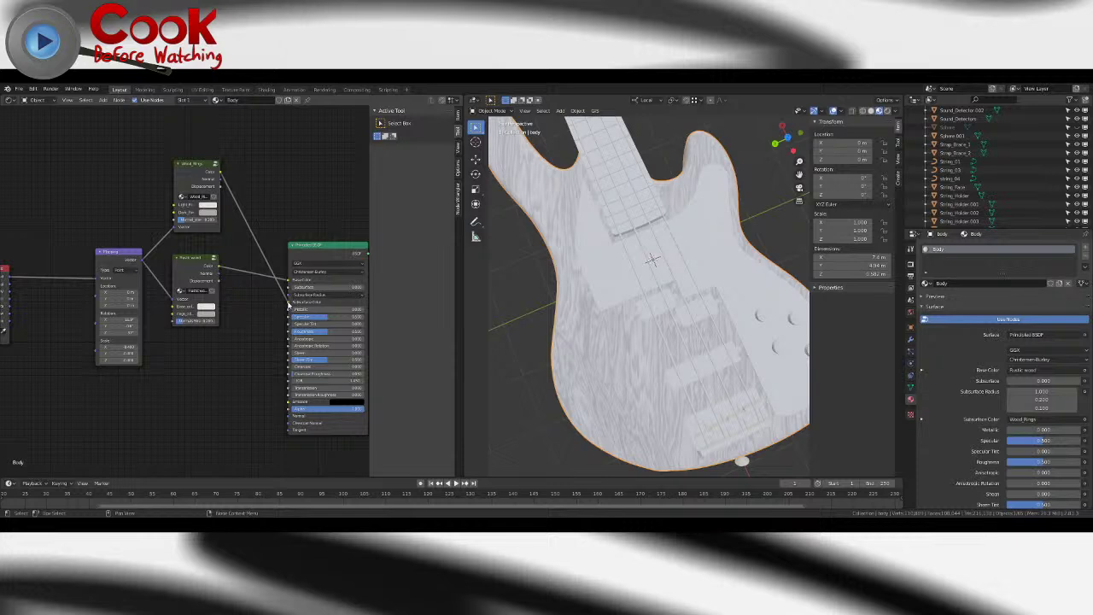
{"action": "left_click_drag", "start_coordinate": [289, 302], "coordinate": [289, 281]}
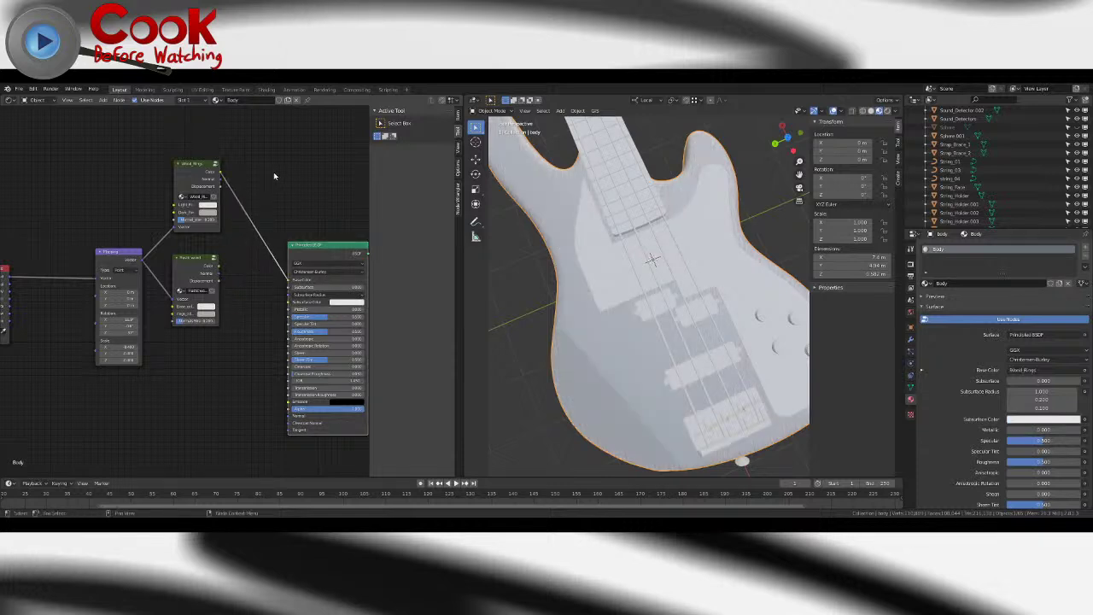
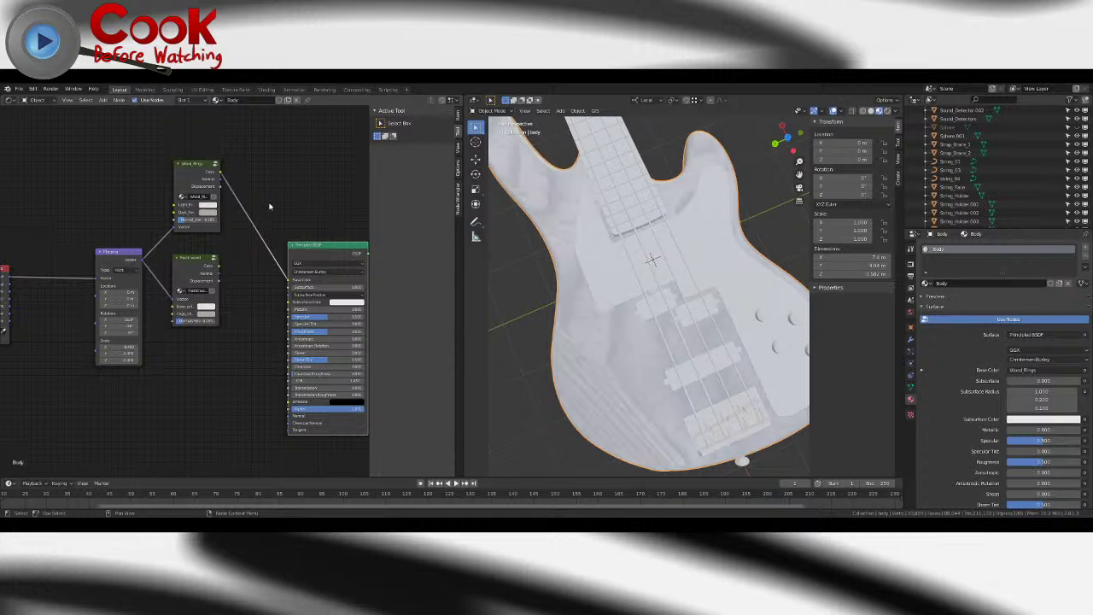
- Set the Mapping node's scale to 1 on all axes and inspect the wood rings on the body's surface
{"action": "mouse_move", "coordinate": [612, 236]}
{"action": "middle_mouse_down"}
{"action": "mouse_move", "coordinate": [632, 223]}
{"action": "mouse_move", "coordinate": [600, 161]}
{"action": "mouse_move", "coordinate": [580, 162]}
{"action": "mouse_move", "coordinate": [603, 224]}
{"action": "middle_mouse_up"}
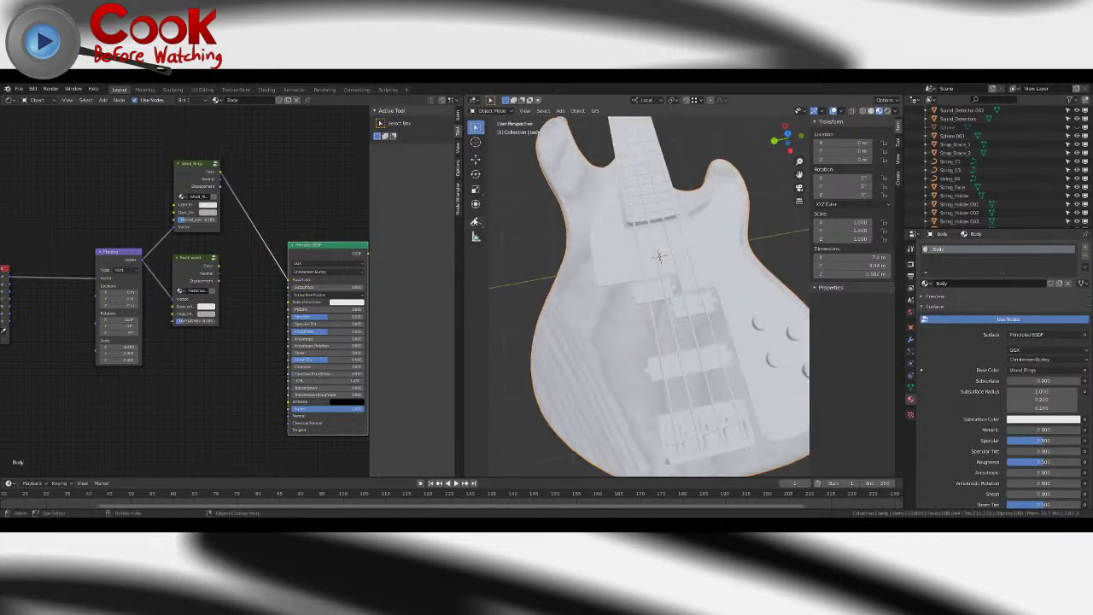
{"action": "left_click_drag", "start_coordinate": [119, 347], "coordinate": [119, 359]}
{"action": "type", "text": "1"}
{"action": "key", "text": "Return"}
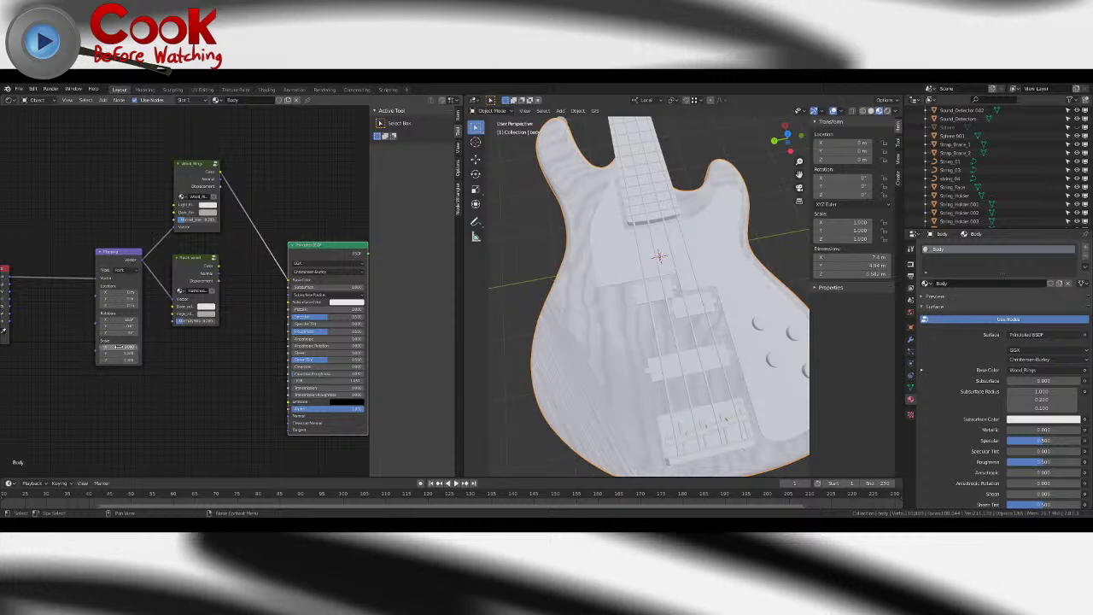
{"action": "scroll", "coordinate": [749, 251], "scroll_direction": "down", "scroll_amount": 1}
{"action": "middle_click_drag", "start_coordinate": [749, 251], "coordinate": [681, 314]}
{"action": "scroll", "coordinate": [681, 313], "scroll_direction": "up", "scroll_amount": 4}
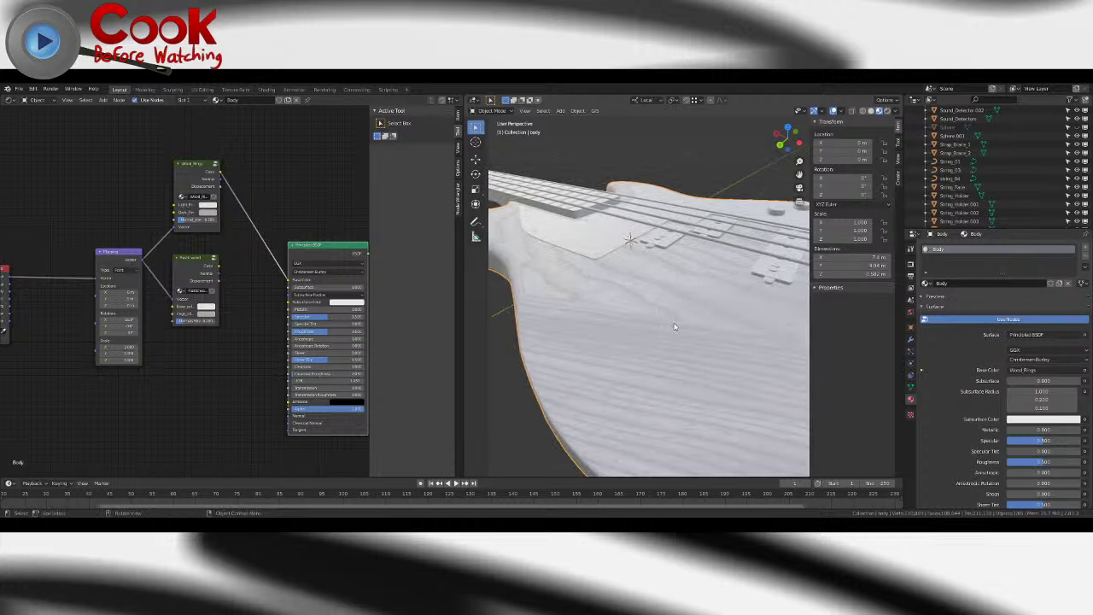
{"action": "scroll", "coordinate": [661, 366], "scroll_direction": "down", "scroll_amount": 4}
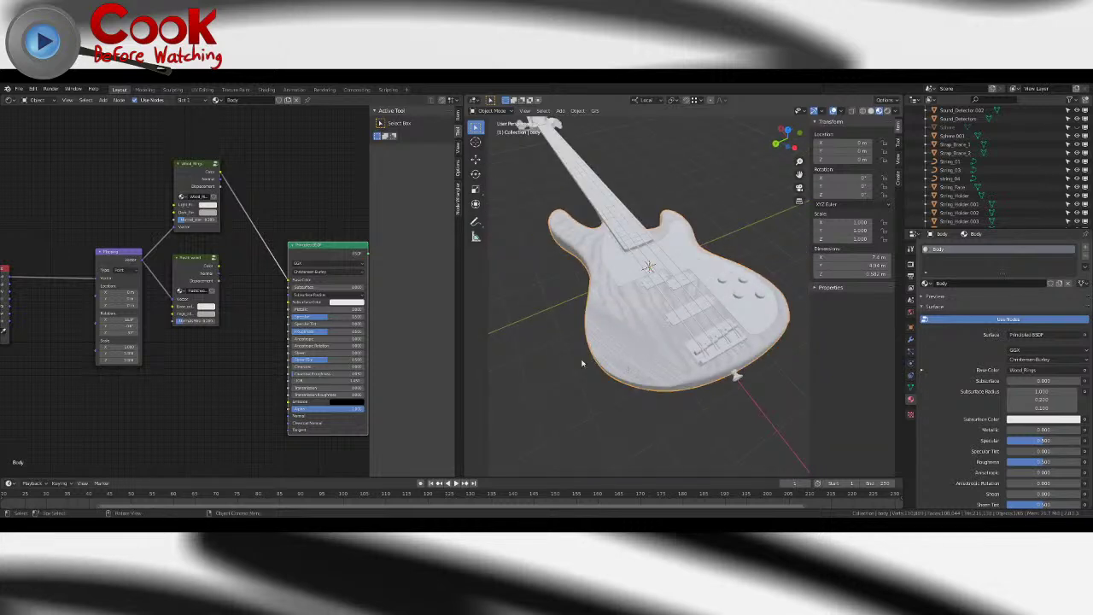
- Adjust the Mapping node's rotation and scale so that broad wood rings run lengthwise along the body
{"action": "left_click_drag", "start_coordinate": [128, 352], "coordinate": [134, 352]}
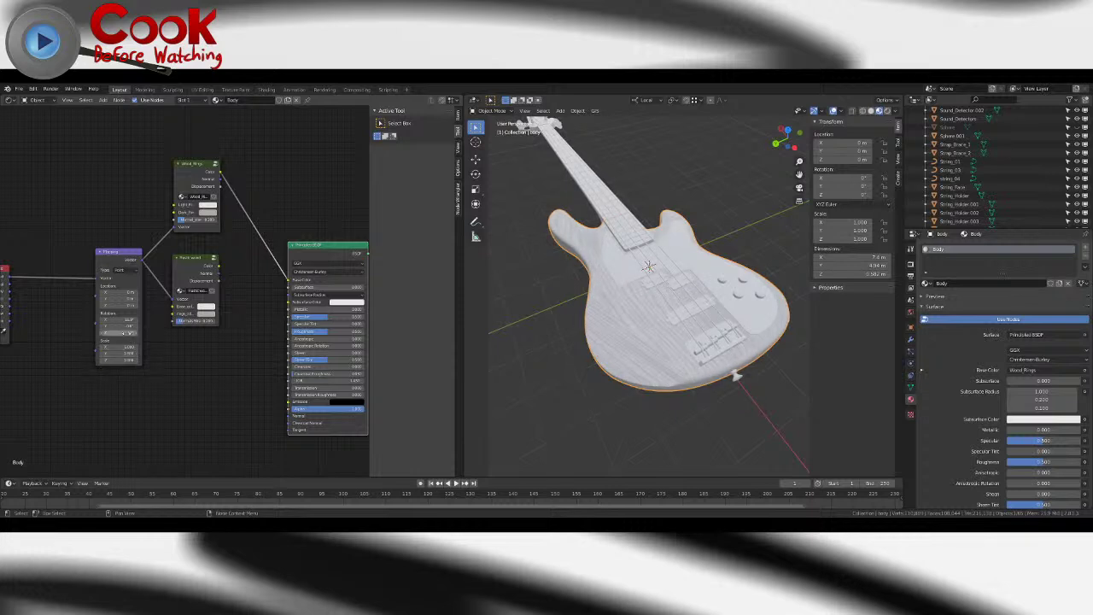
{"action": "left_click_drag", "start_coordinate": [128, 332], "coordinate": [154, 332]}
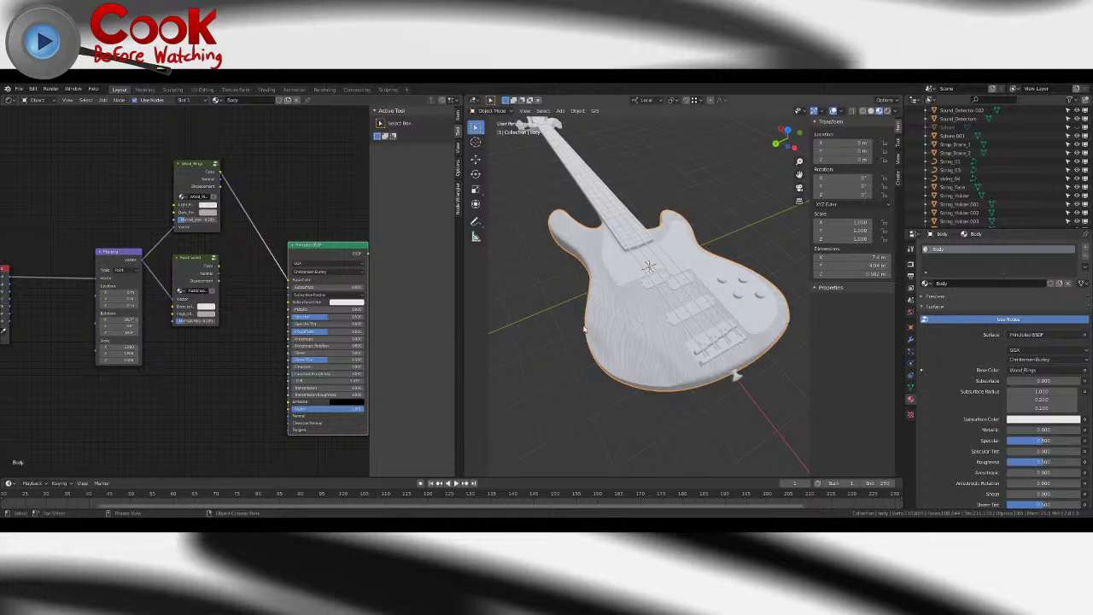
{"action": "middle_click_drag", "start_coordinate": [732, 373], "coordinate": [674, 289]}
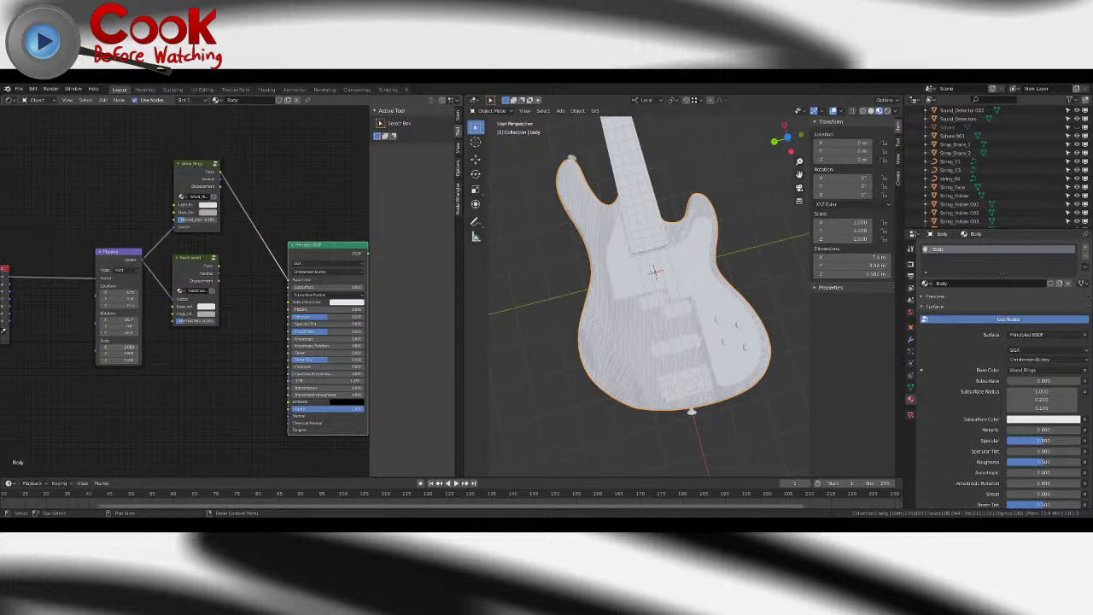
{"action": "left_click_drag", "start_coordinate": [121, 346], "coordinate": [89, 359]}
{"action": "left_click_drag", "start_coordinate": [126, 319], "coordinate": [120, 319]}
- Deselect the body, inspect its wood grain from several angles, and save the project
{"action": "left_click", "coordinate": [520, 315]}
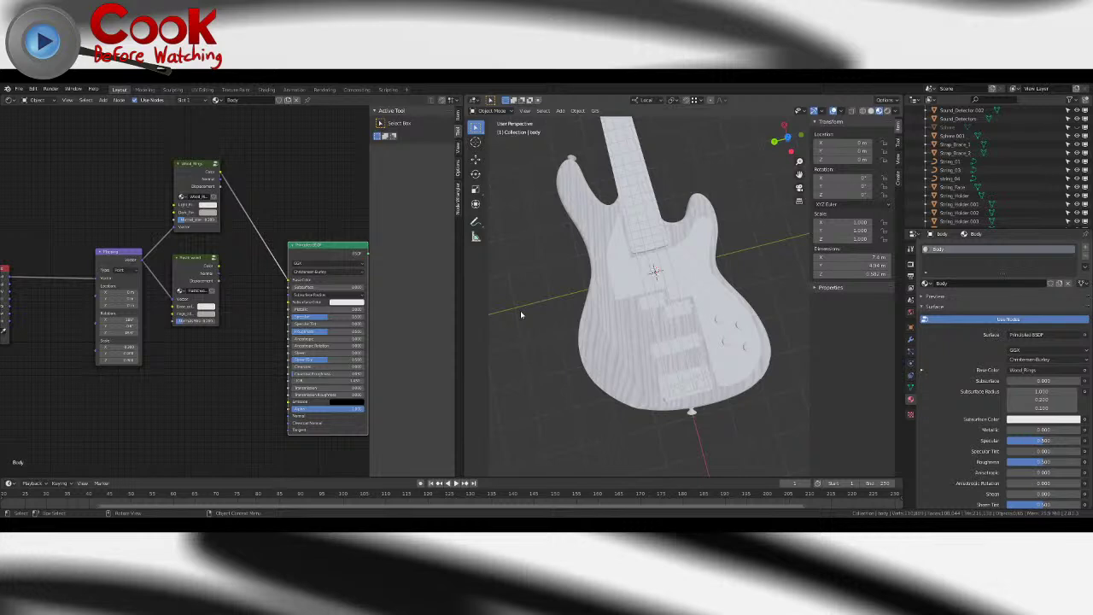
{"action": "middle_click_drag", "start_coordinate": [520, 316], "coordinate": [800, 224]}
{"action": "scroll", "coordinate": [640, 288], "scroll_direction": "up", "scroll_amount": 4}
{"action": "scroll", "coordinate": [763, 227], "scroll_direction": "down", "scroll_amount": 3}
{"action": "left_click", "coordinate": [19, 89]}
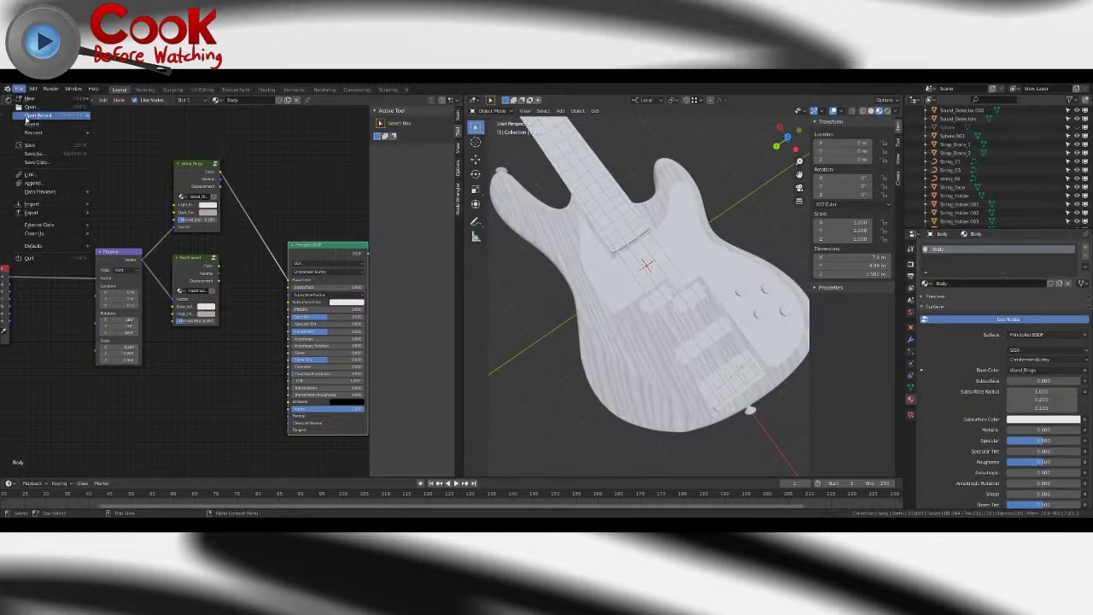
{"action": "left_click", "coordinate": [30, 145]}
{"action": "middle_click_drag", "start_coordinate": [572, 282], "coordinate": [643, 335]}
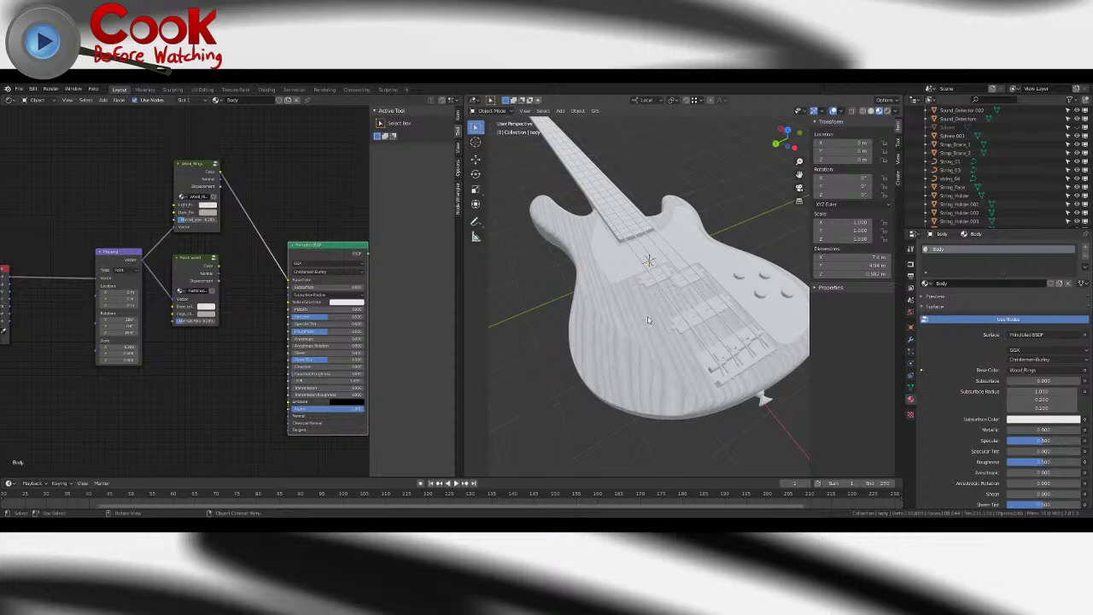
- Select the body again, split the node editor horizontally, and turn the lower area into an Image Editor
{"action": "left_click", "coordinate": [647, 318]}
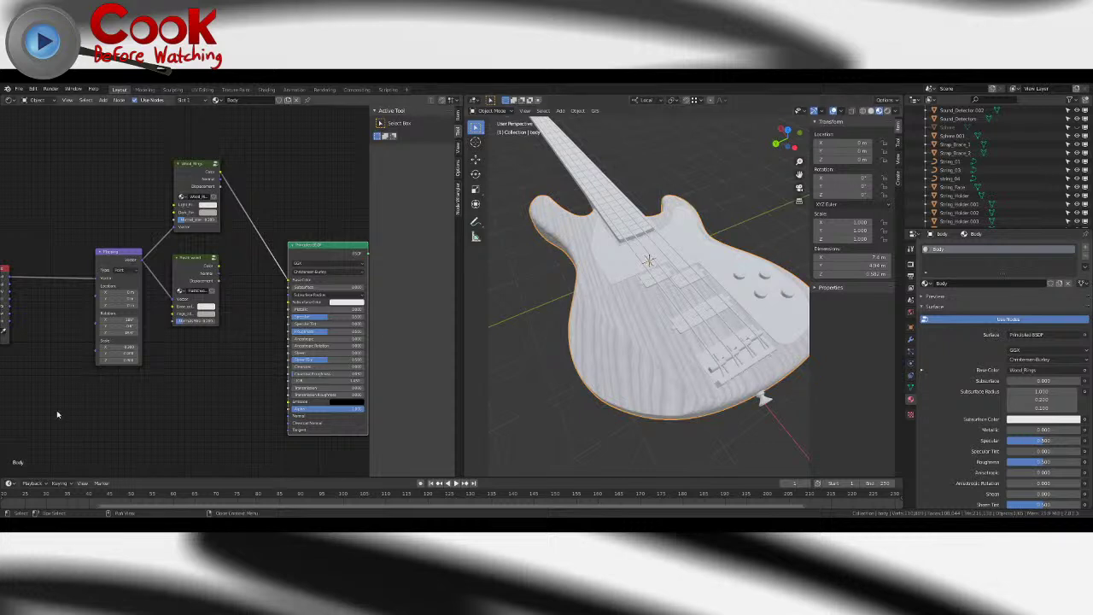
{"action": "left_click_drag", "start_coordinate": [5, 470], "coordinate": [21, 236]}
{"action": "left_click", "coordinate": [23, 238]}
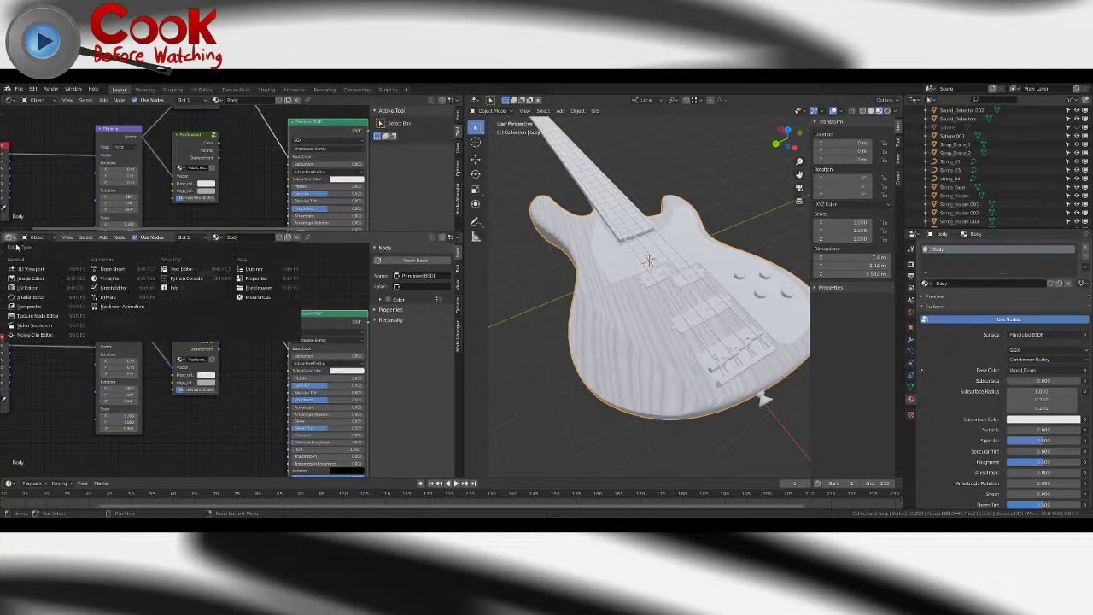
{"action": "left_click", "coordinate": [35, 283]}
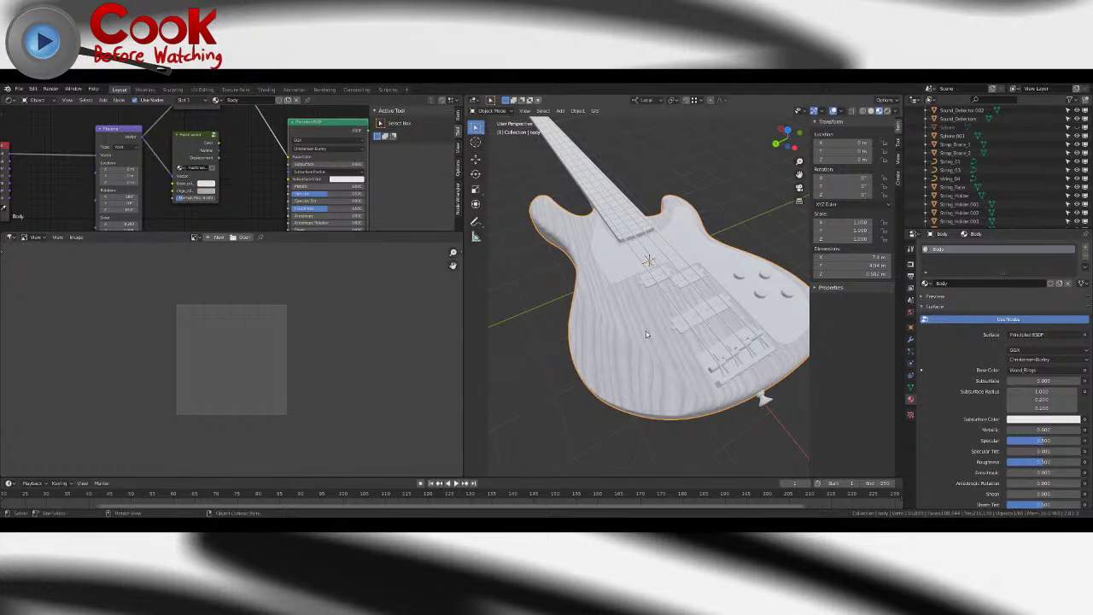
{"action": "left_click", "coordinate": [196, 237]}
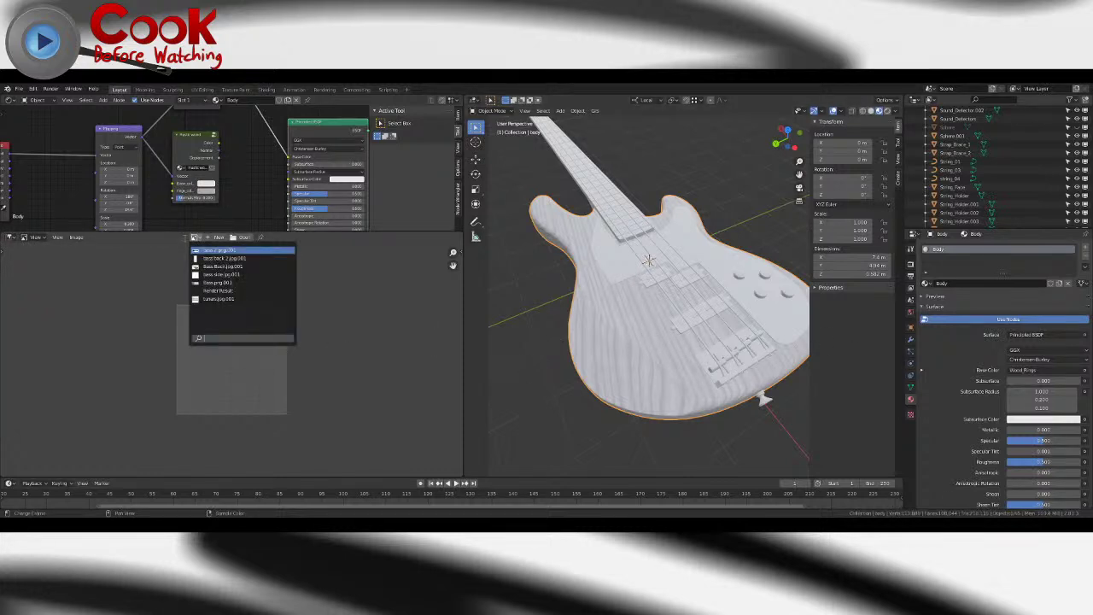
{"action": "left_click", "coordinate": [143, 264]}
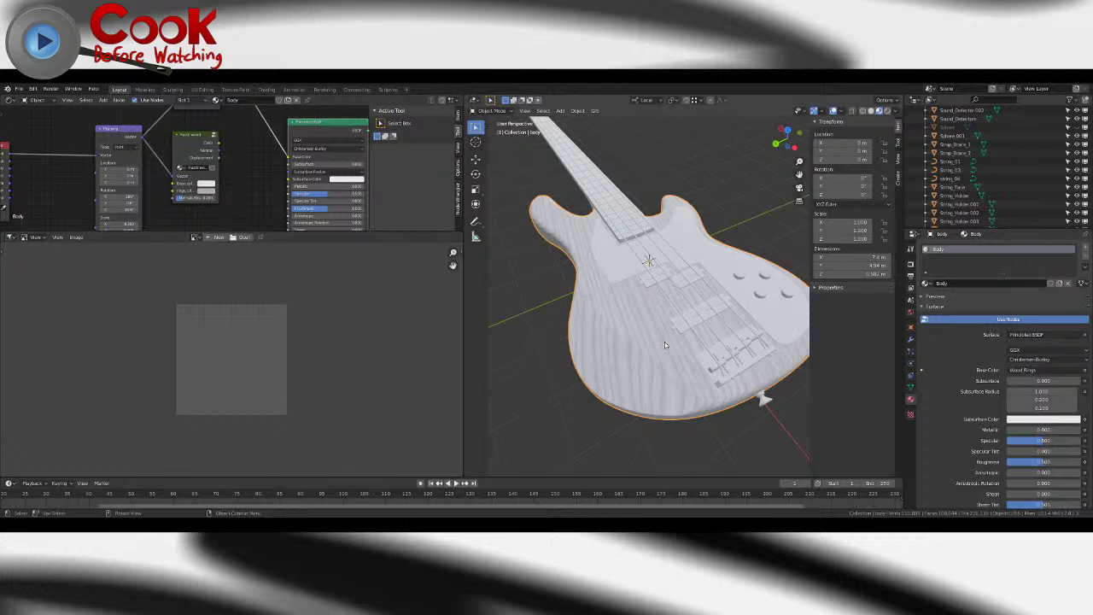
- Examine the body's mesh data settings, including its UV maps, texture space with the texture mesh choices, and remesh options
{"action": "left_click", "coordinate": [485, 111]}
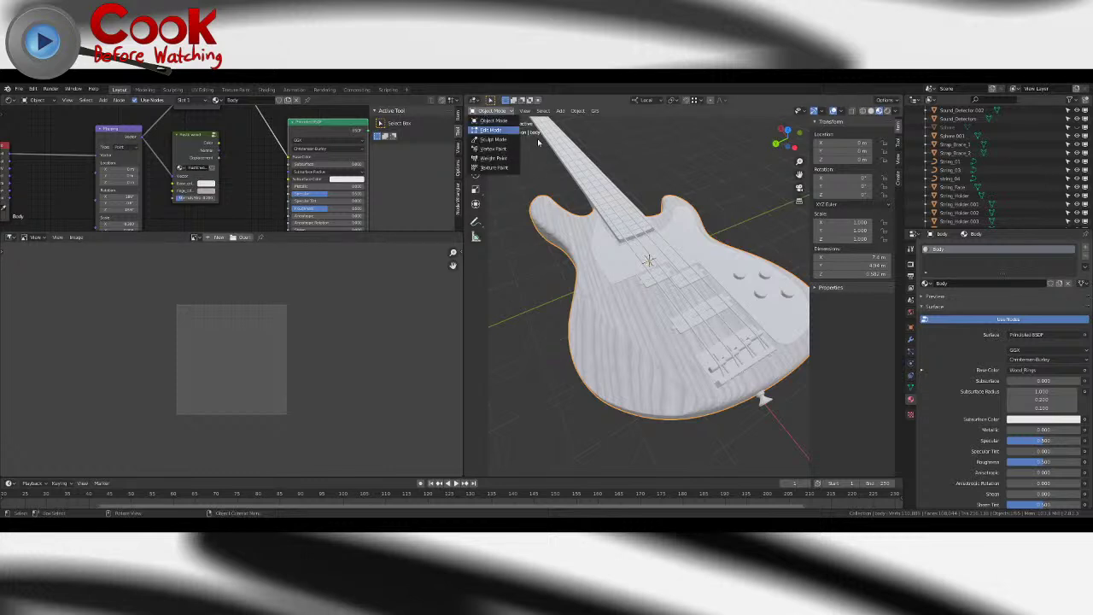
{"action": "left_click", "coordinate": [912, 386]}
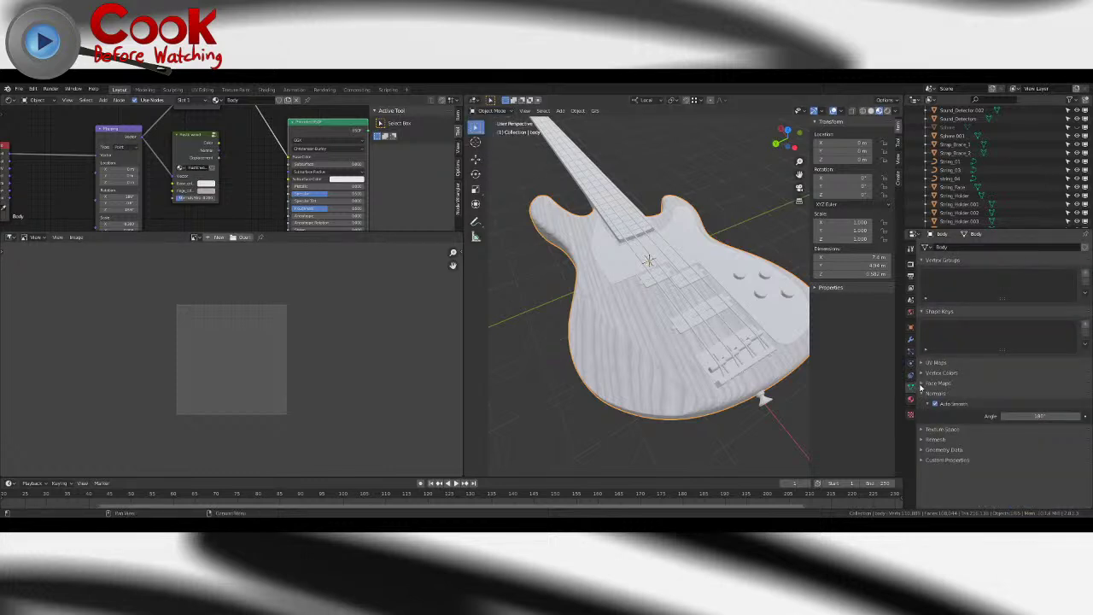
{"action": "left_click", "coordinate": [921, 366]}
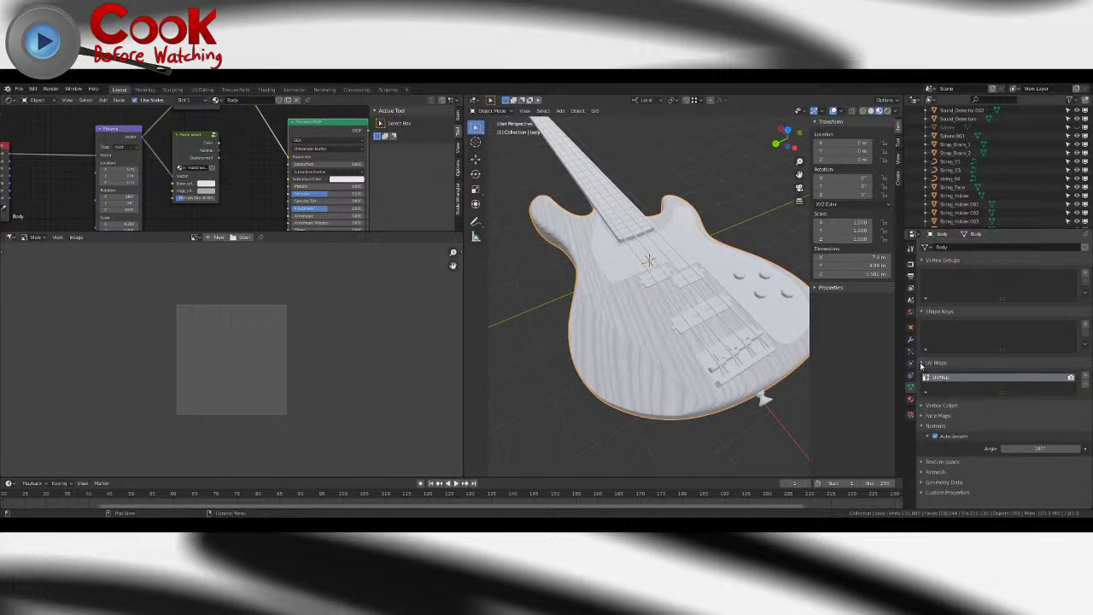
{"action": "left_click", "coordinate": [920, 364]}
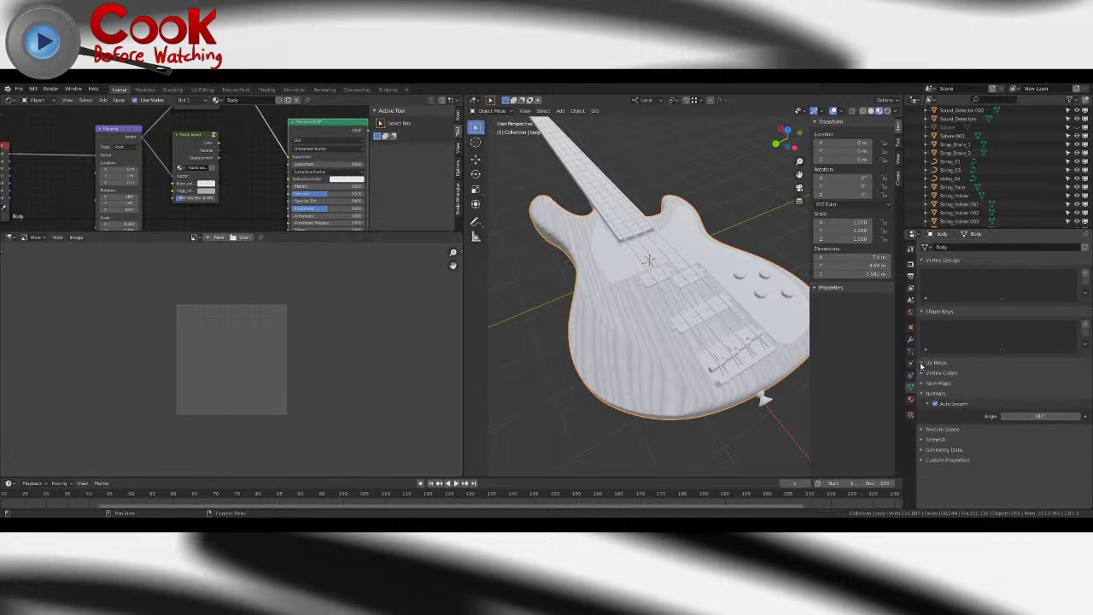
{"action": "left_click", "coordinate": [923, 429]}
{"action": "scroll", "coordinate": [931, 444], "scroll_direction": "down", "scroll_amount": 2}
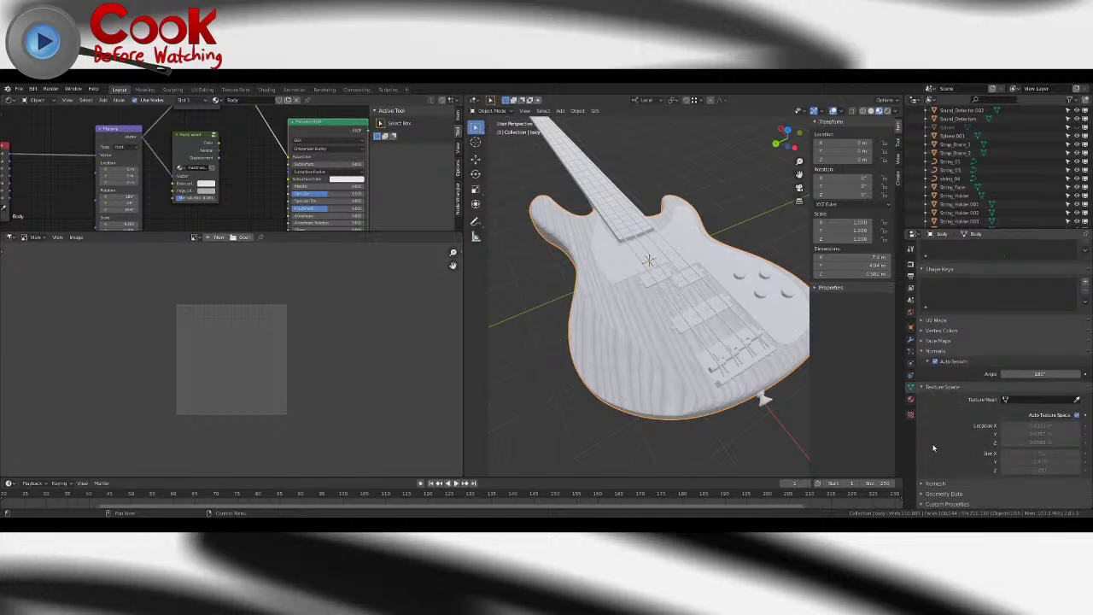
{"action": "left_click", "coordinate": [1020, 400]}
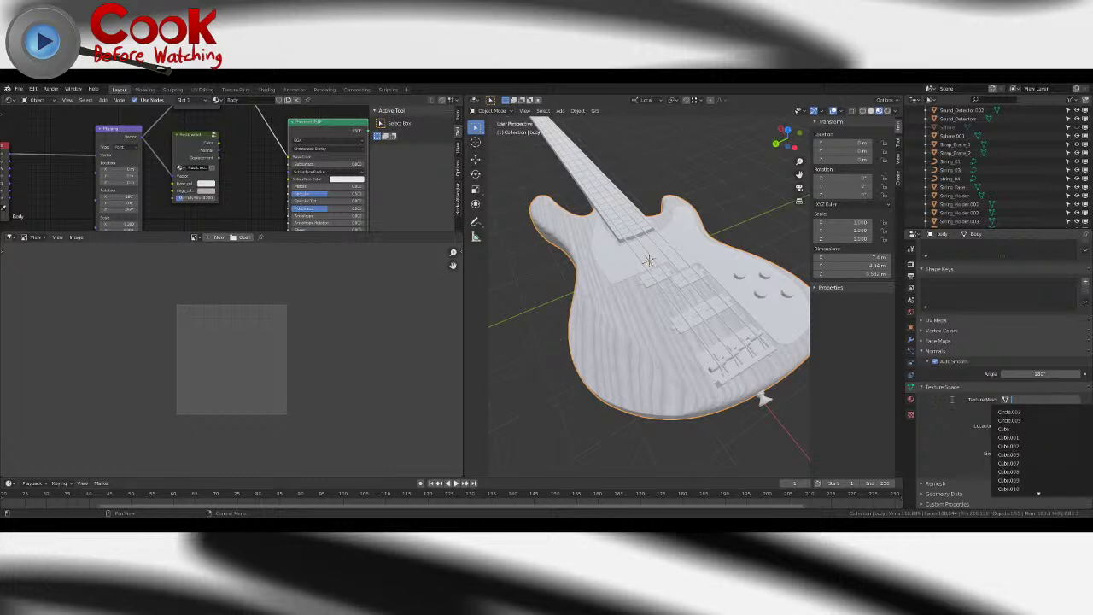
{"action": "left_click", "coordinate": [930, 389]}
{"action": "left_click", "coordinate": [923, 439]}
{"action": "left_click", "coordinate": [923, 440]}
{"action": "left_click", "coordinate": [927, 440]}
{"action": "scroll", "coordinate": [927, 441], "scroll_direction": "down", "scroll_amount": 2}
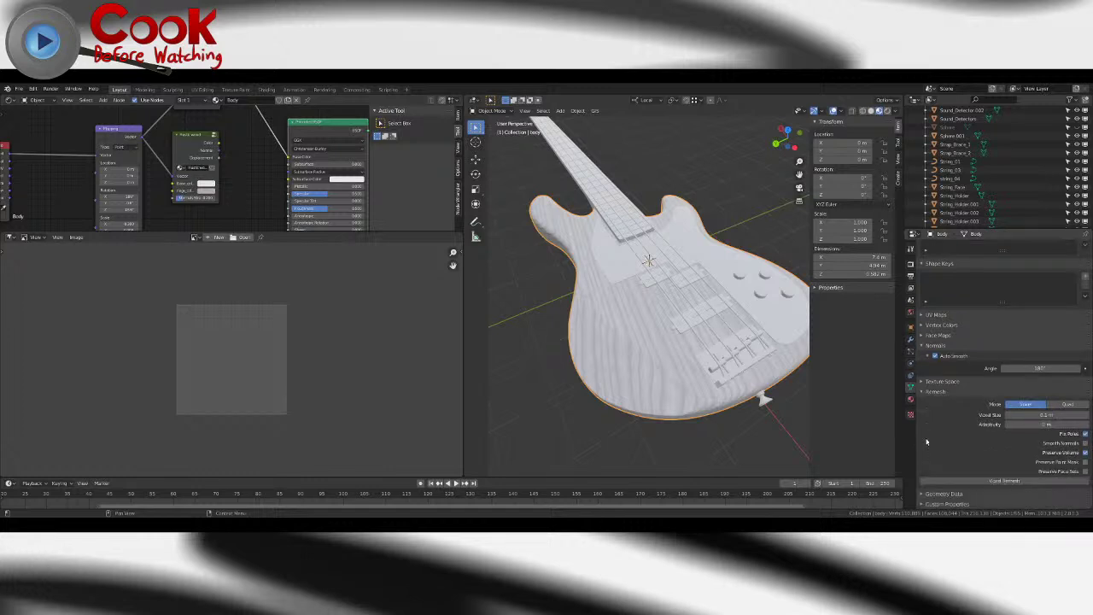
{"action": "left_click", "coordinate": [930, 395]}
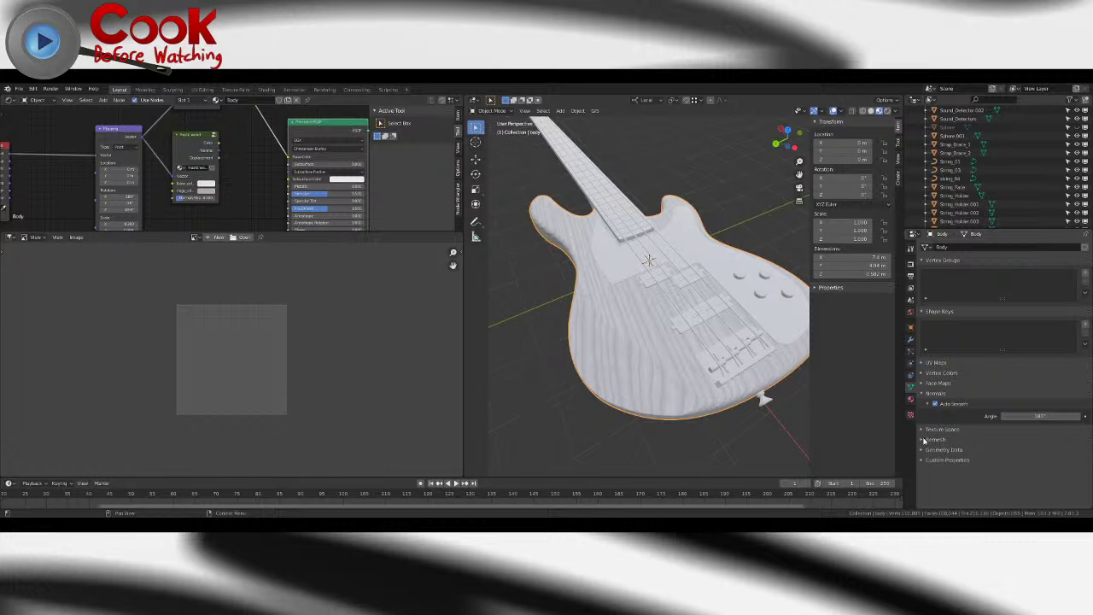
- Inspect the wood grain on the front of the body from several angles and distances
{"action": "middle_click_drag", "start_coordinate": [666, 266], "coordinate": [617, 318]}
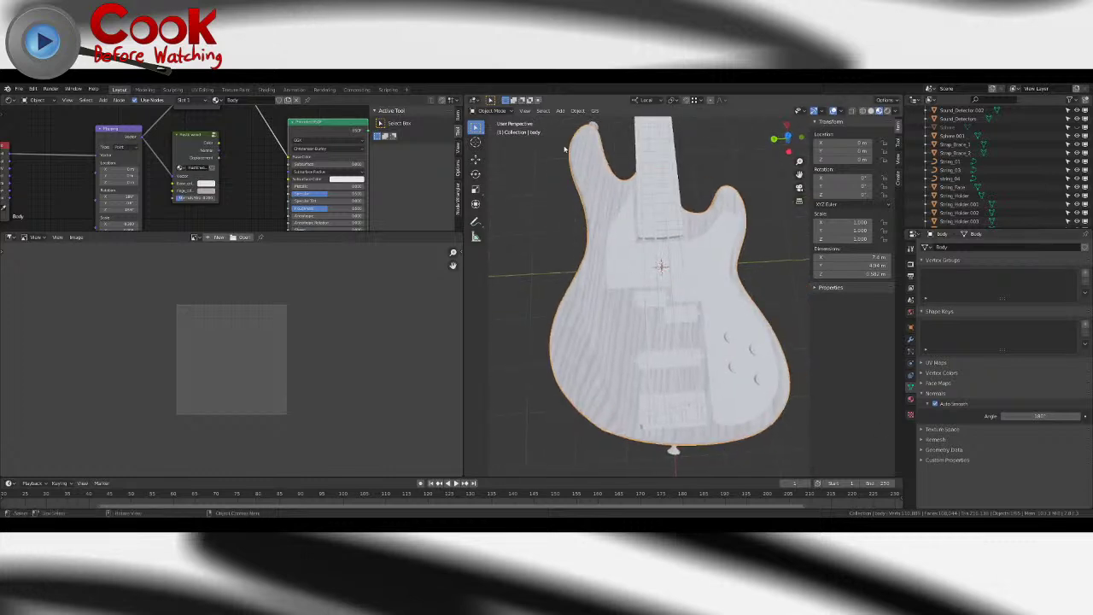
{"action": "scroll", "coordinate": [627, 231], "scroll_direction": "down", "scroll_amount": 2}
{"action": "middle_click_drag", "start_coordinate": [584, 174], "coordinate": [683, 317]}
{"action": "scroll", "coordinate": [581, 299], "scroll_direction": "up", "scroll_amount": 5}
{"action": "scroll", "coordinate": [599, 310], "scroll_direction": "down", "scroll_amount": 5}
{"action": "scroll", "coordinate": [678, 326], "scroll_direction": "up", "scroll_amount": 5}
{"action": "scroll", "coordinate": [647, 368], "scroll_direction": "up", "scroll_amount": 1}
{"action": "middle_click_drag", "start_coordinate": [650, 368], "coordinate": [615, 361]}
{"action": "scroll", "coordinate": [598, 352], "scroll_direction": "up", "scroll_amount": 5}
{"action": "scroll", "coordinate": [645, 346], "scroll_direction": "down", "scroll_amount": 5}
{"action": "scroll", "coordinate": [657, 337], "scroll_direction": "down", "scroll_amount": 4}
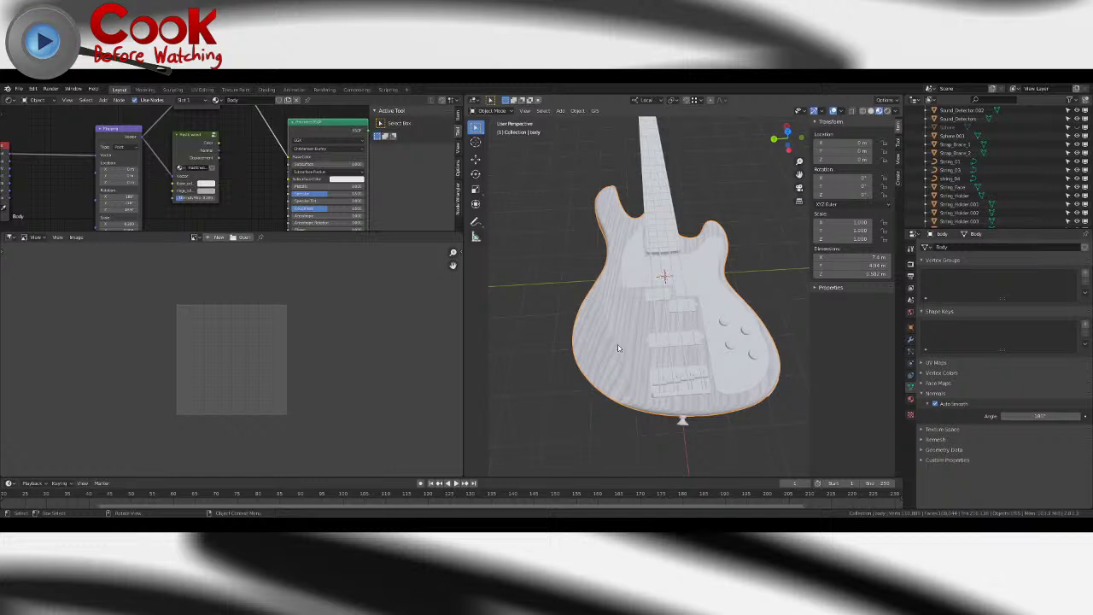
- Check the body's face map and vertex color data, and expand its list of UV maps
{"action": "left_click", "coordinate": [921, 385]}
{"action": "left_click", "coordinate": [921, 384]}
{"action": "left_click", "coordinate": [923, 372]}
{"action": "left_click", "coordinate": [921, 372]}
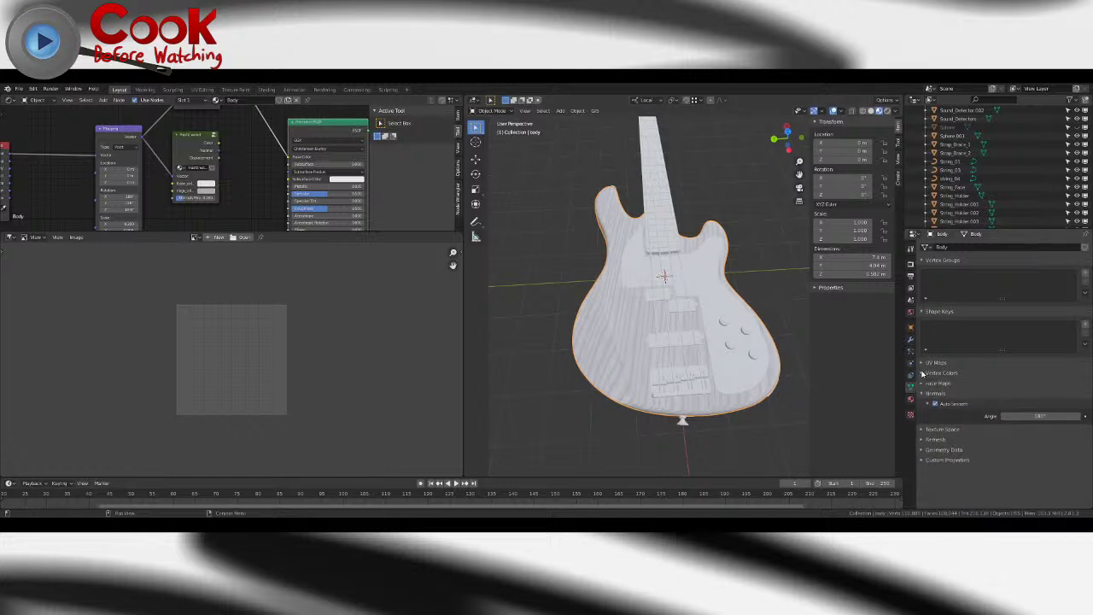
{"action": "left_click", "coordinate": [922, 373]}
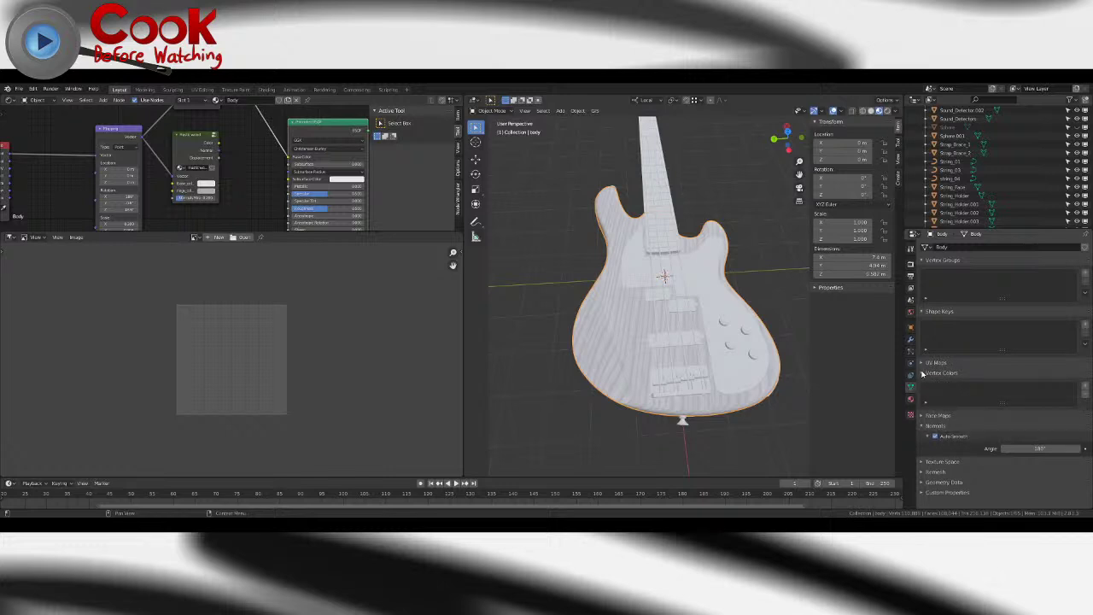
{"action": "left_click", "coordinate": [924, 374]}
{"action": "left_click", "coordinate": [920, 364]}
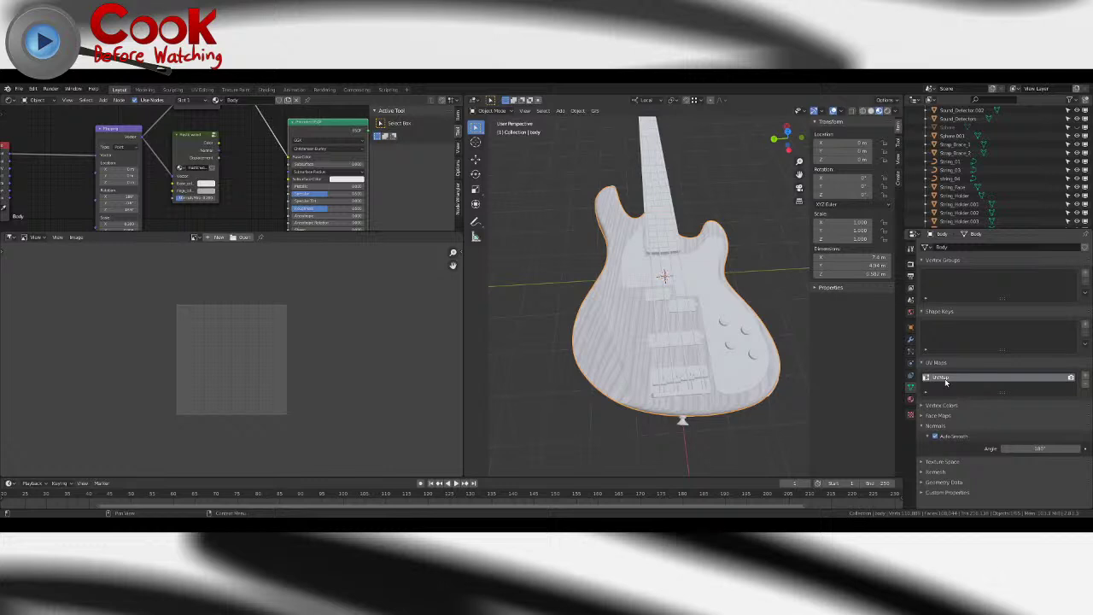
- Create a new blank black 1024 × 1024 px image named Gradient in the image editor
{"action": "left_click", "coordinate": [220, 240]}
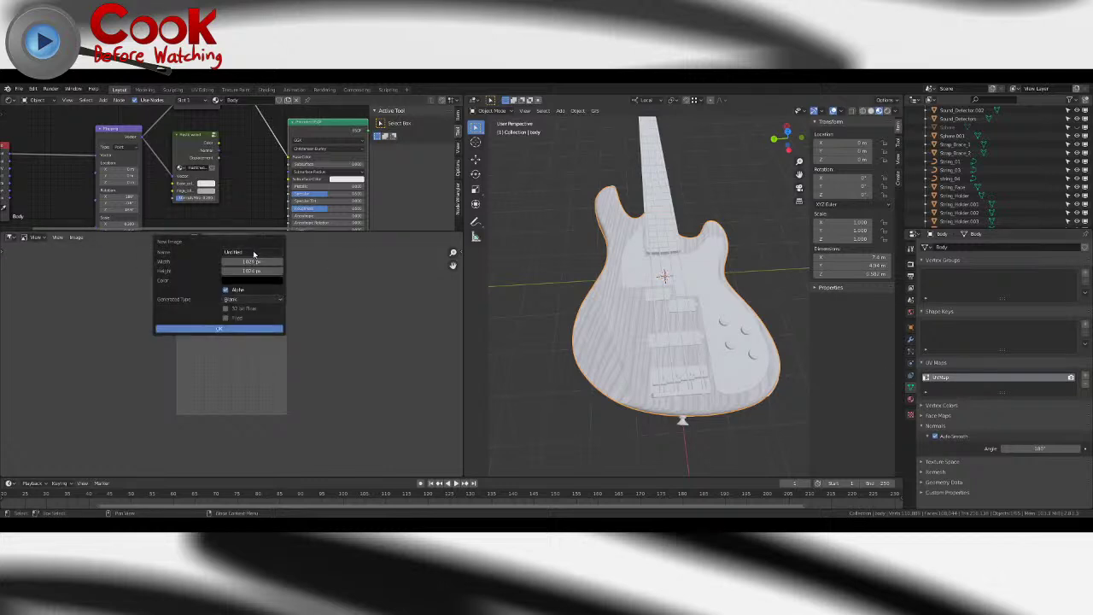
{"action": "left_click", "coordinate": [253, 252]}
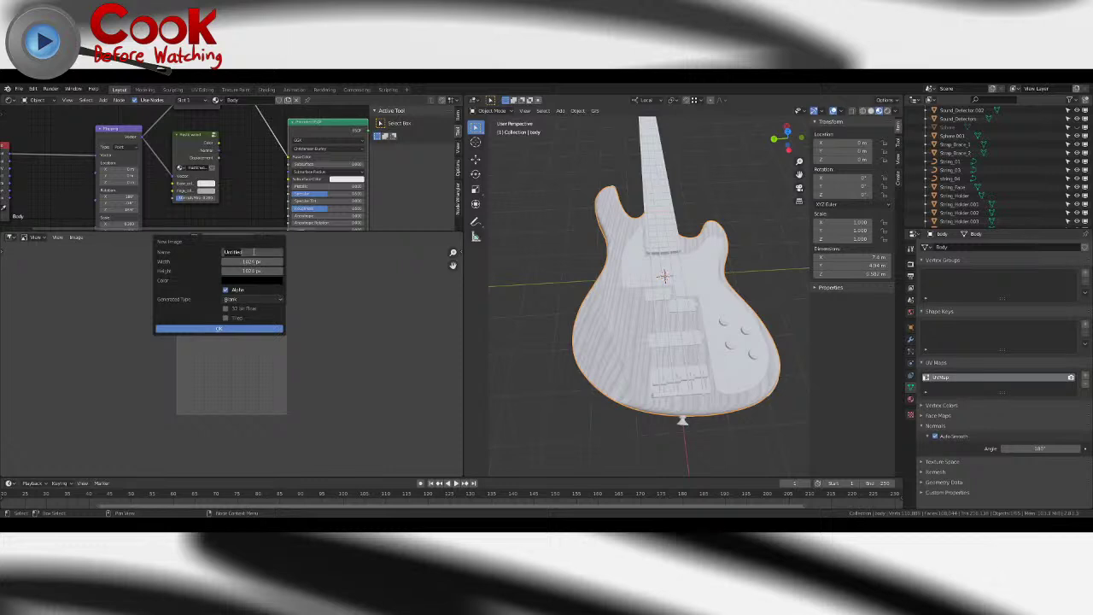
{"action": "type", "text": "Gui"}
{"action": "left_click", "coordinate": [220, 328]}
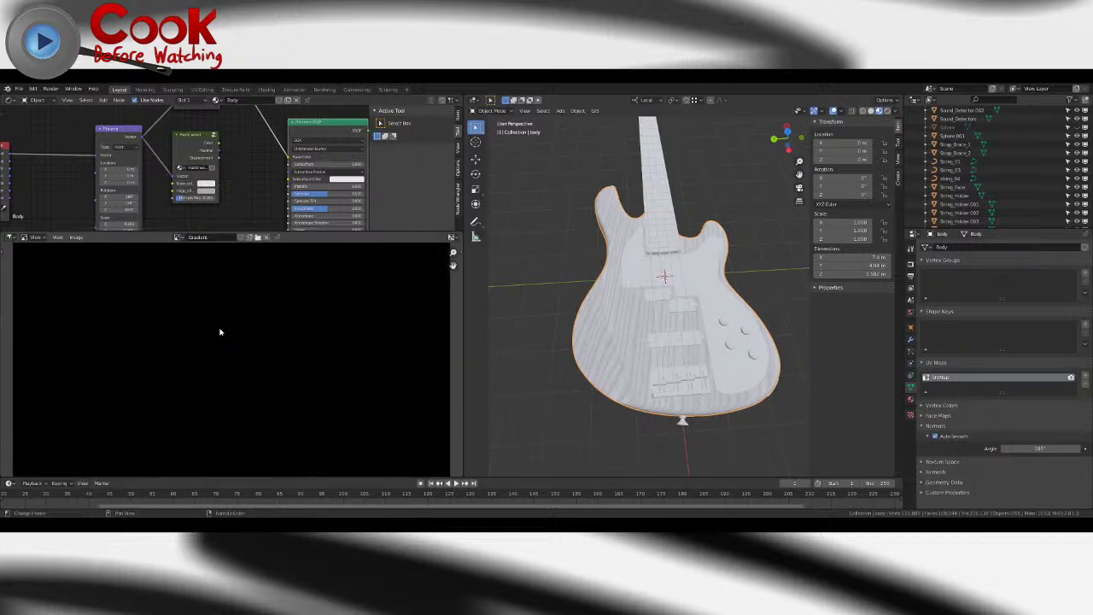
{"action": "scroll", "coordinate": [219, 332], "scroll_direction": "down", "scroll_amount": 5}
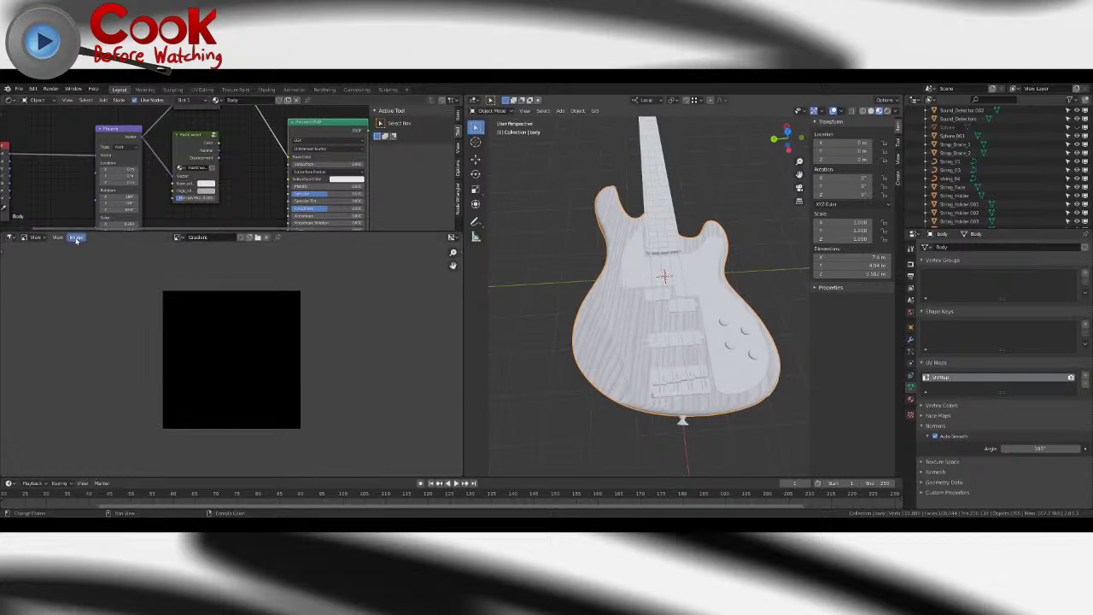
- Delete the unused wood group node and move the texture coordinate, Mapping and Wood_Rings nodes away from the Principled BSDF
{"action": "scroll", "coordinate": [242, 204], "scroll_direction": "down", "scroll_amount": 4}
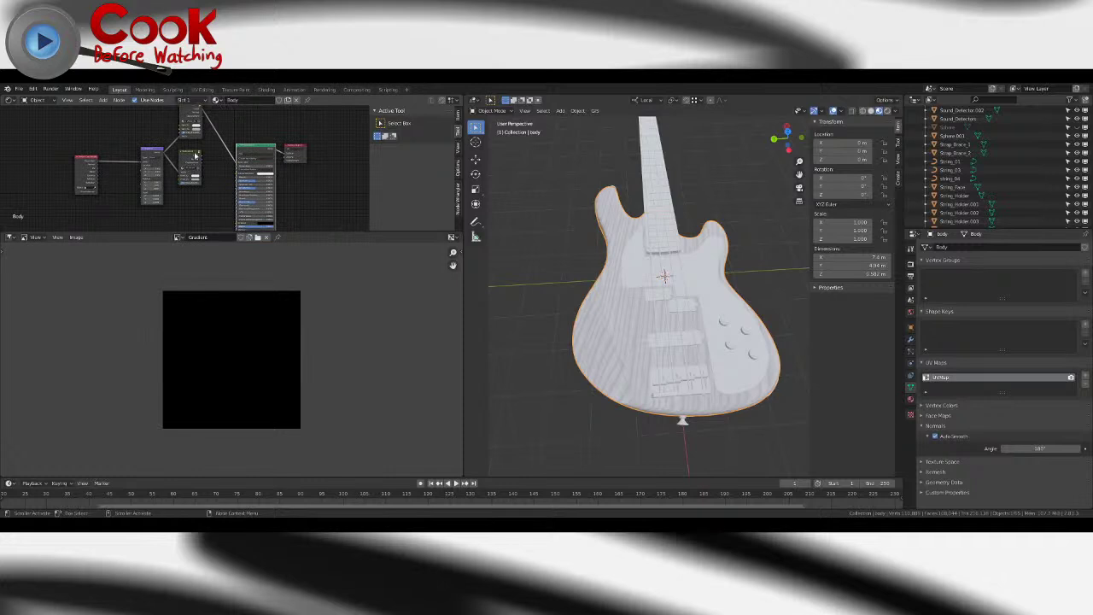
{"action": "key", "text": "x"}
{"action": "scroll", "coordinate": [177, 159], "scroll_direction": "down", "scroll_amount": 4}
{"action": "middle_click_drag", "start_coordinate": [116, 160], "coordinate": [212, 179]}
{"action": "left_click_drag", "start_coordinate": [207, 182], "coordinate": [88, 166]}
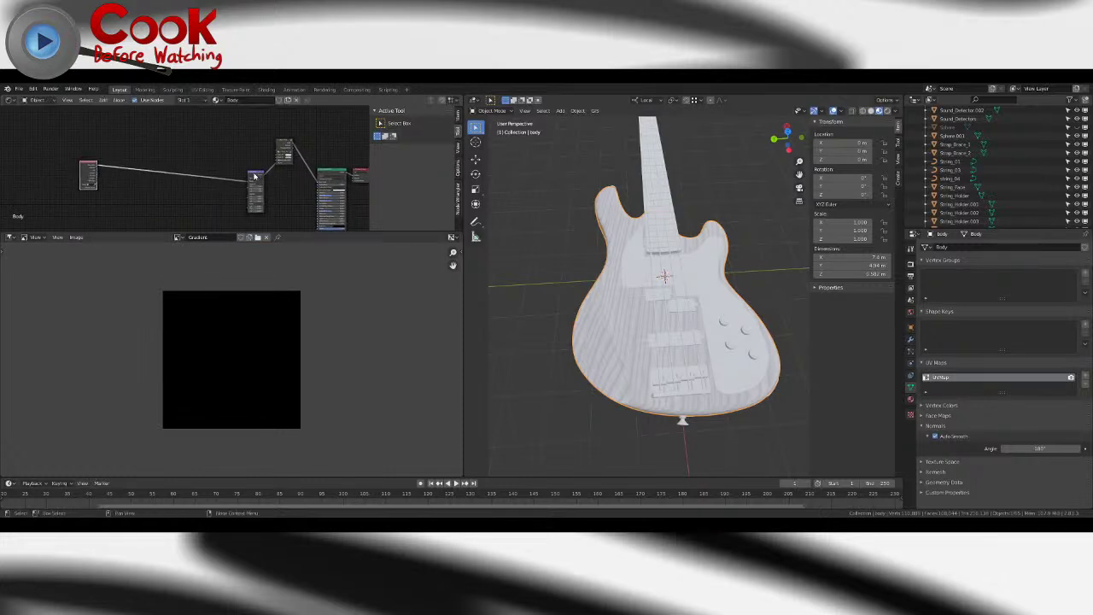
{"action": "left_click_drag", "start_coordinate": [259, 176], "coordinate": [137, 154]}
{"action": "left_click_drag", "start_coordinate": [279, 150], "coordinate": [158, 167]}
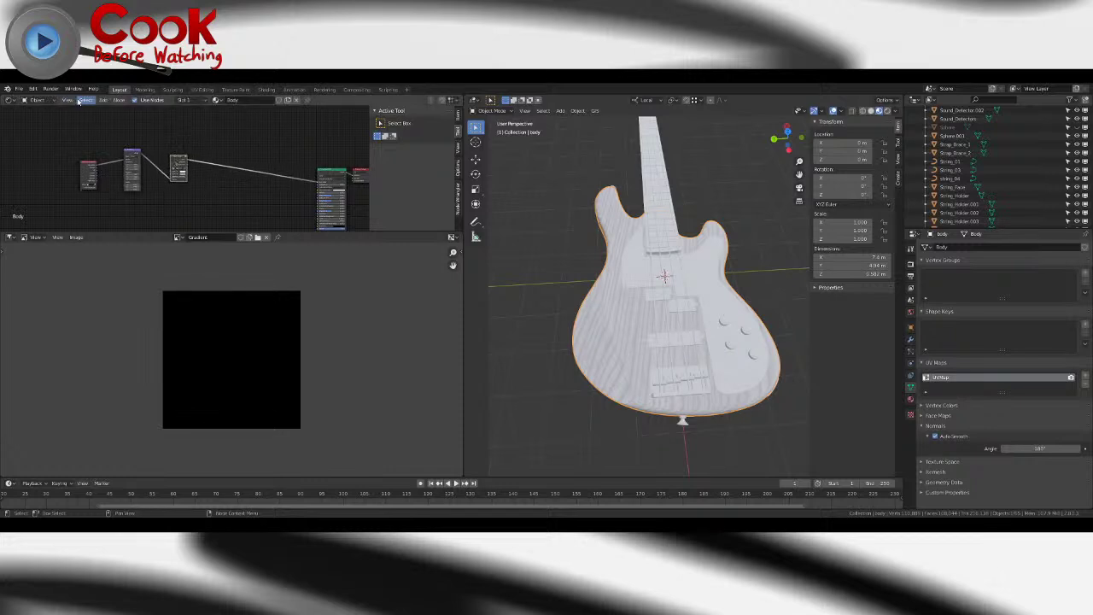
- Add a MixRGB node between the wood rings group and the Principled BSDF, and link the wood color to Color1
{"action": "left_click", "coordinate": [102, 100]}
{"action": "mouse_move", "coordinate": [120, 149]}
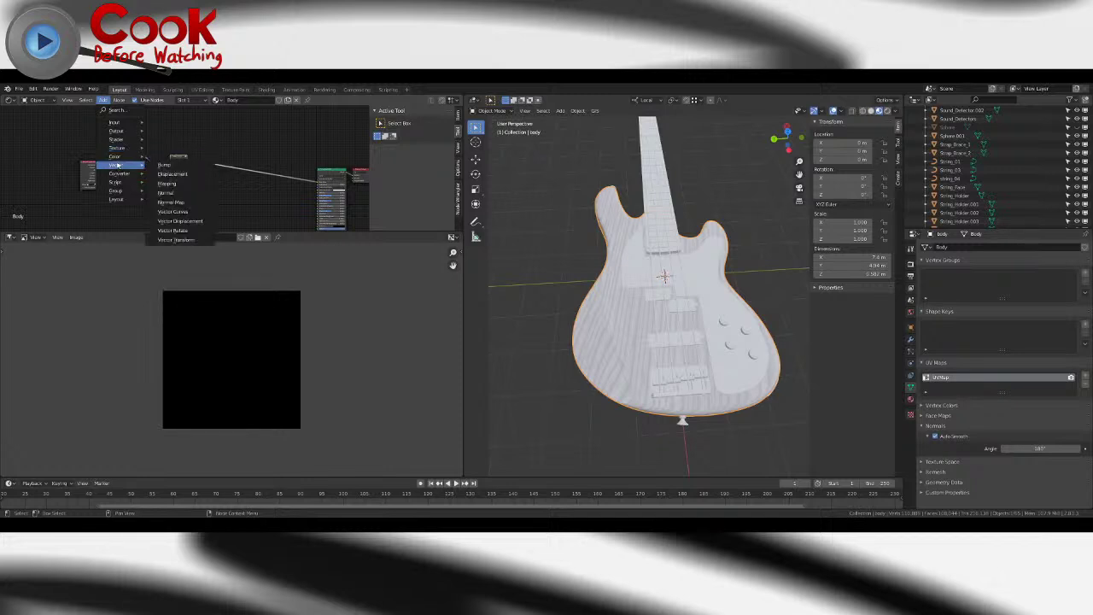
{"action": "left_click", "coordinate": [182, 205]}
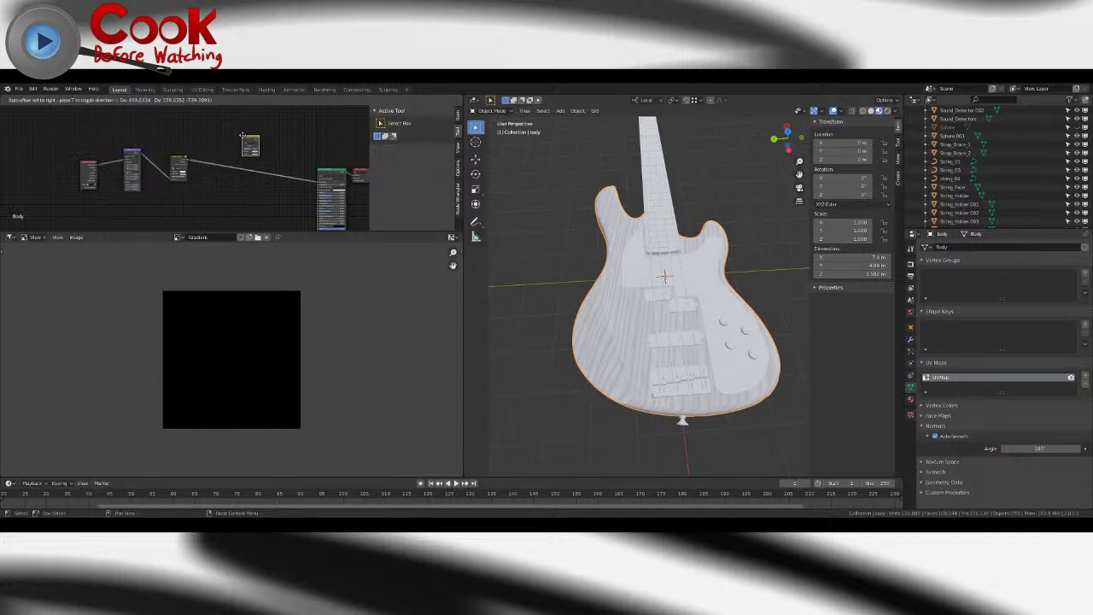
{"action": "left_click", "coordinate": [242, 138]}
{"action": "scroll", "coordinate": [205, 164], "scroll_direction": "up", "scroll_amount": 4}
{"action": "middle_click_drag", "start_coordinate": [207, 164], "coordinate": [97, 181]}
{"action": "scroll", "coordinate": [154, 197], "scroll_direction": "up", "scroll_amount": 1}
{"action": "scroll", "coordinate": [137, 142], "scroll_direction": "up", "scroll_amount": 1}
{"action": "left_click_drag", "start_coordinate": [98, 174], "coordinate": [203, 160]}
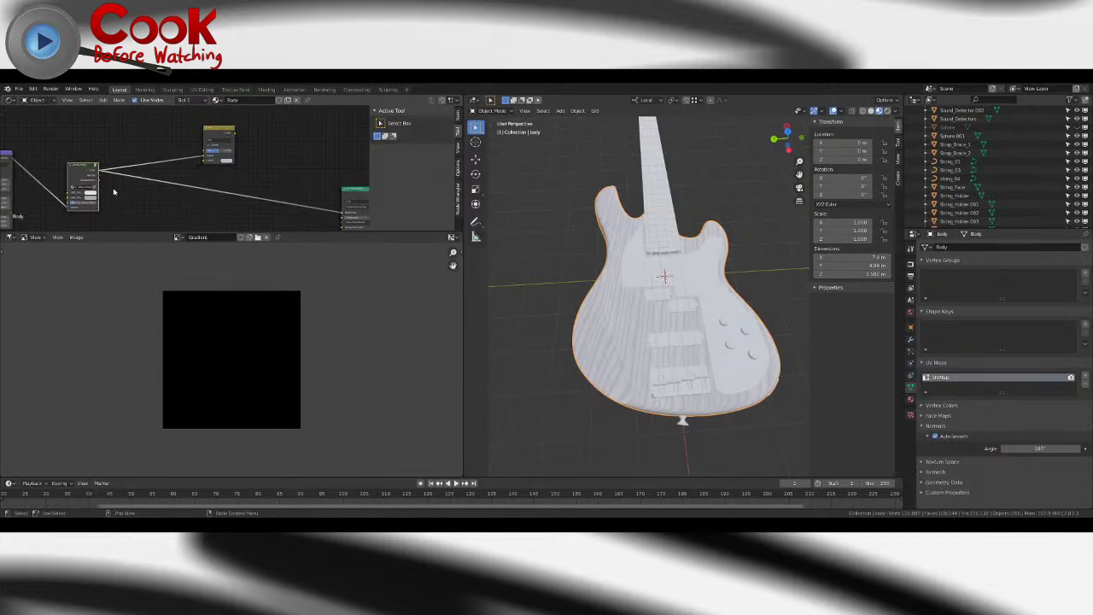
- Set the Mix node's Color2 to black and its factor to 1, and connect its output to the Base Color
{"action": "left_click", "coordinate": [229, 161]}
{"action": "left_click_drag", "start_coordinate": [260, 120], "coordinate": [259, 129]}
{"action": "middle_click_drag", "start_coordinate": [245, 144], "coordinate": [216, 138]}
{"action": "left_click_drag", "start_coordinate": [205, 130], "coordinate": [316, 210]}
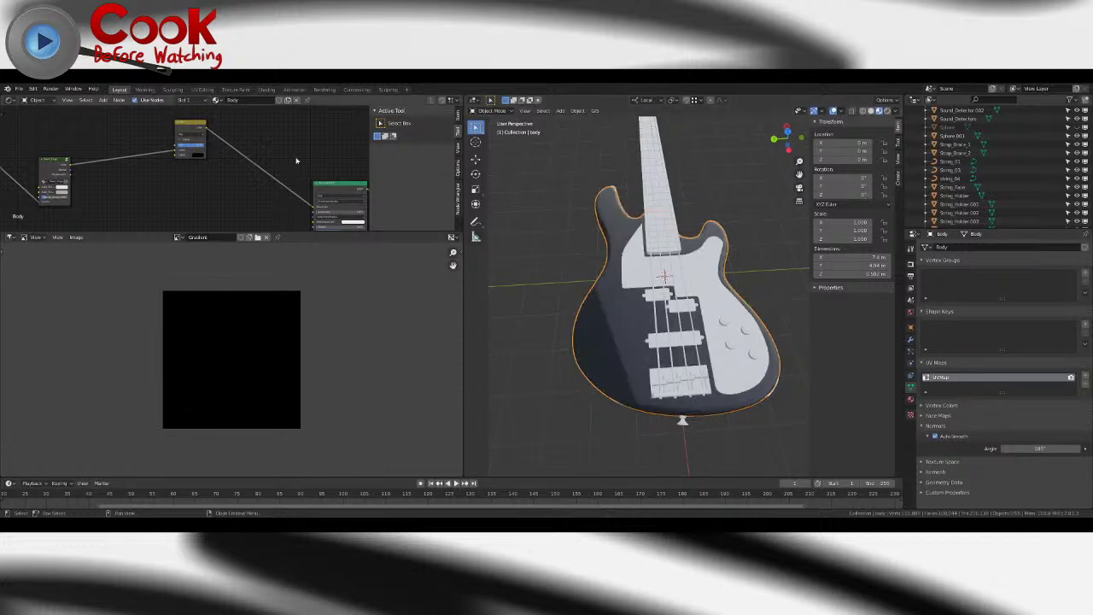
{"action": "middle_click_drag", "start_coordinate": [568, 287], "coordinate": [618, 277]}
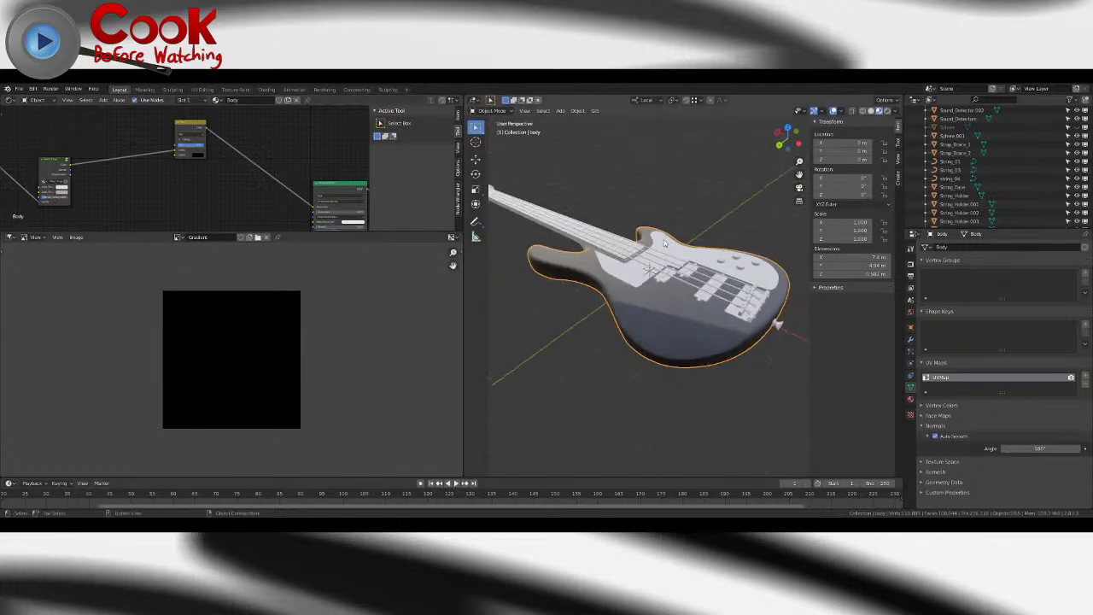
- Lighten the Mix node's Color2 to a dark grey and check the color on the body
{"action": "scroll", "coordinate": [247, 163], "scroll_direction": "up", "scroll_amount": 3}
{"action": "middle_click_drag", "start_coordinate": [197, 166], "coordinate": [215, 205]}
{"action": "scroll", "coordinate": [215, 206], "scroll_direction": "up", "scroll_amount": 2}
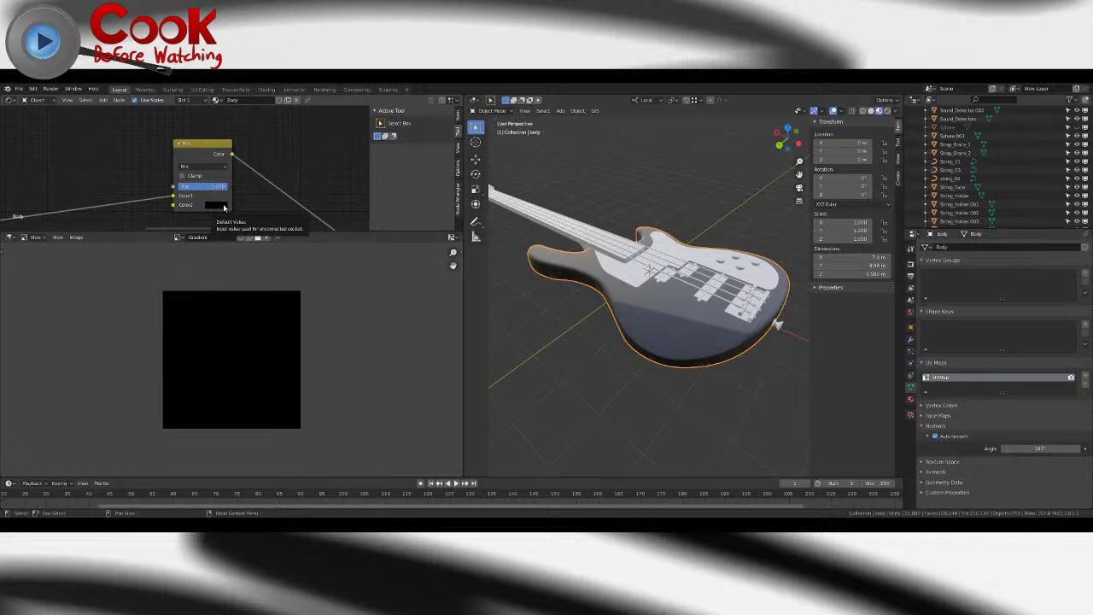
{"action": "left_click", "coordinate": [224, 207]}
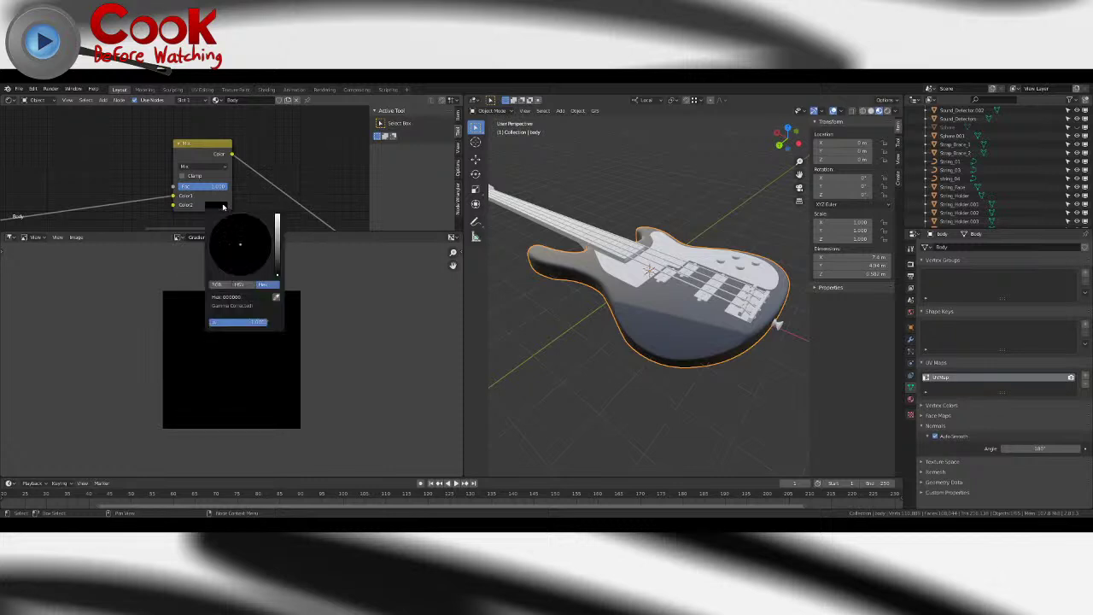
{"action": "left_click_drag", "start_coordinate": [278, 274], "coordinate": [278, 265]}
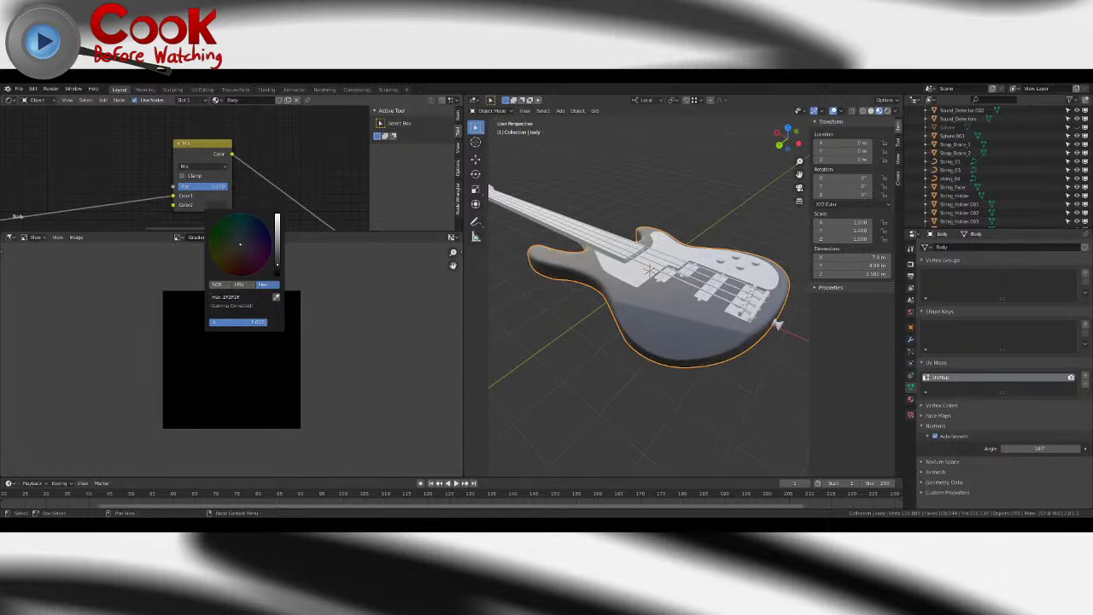
{"action": "left_click", "coordinate": [223, 208]}
{"action": "middle_click_drag", "start_coordinate": [707, 335], "coordinate": [625, 343]}
{"action": "scroll", "coordinate": [583, 275], "scroll_direction": "down", "scroll_amount": 3}
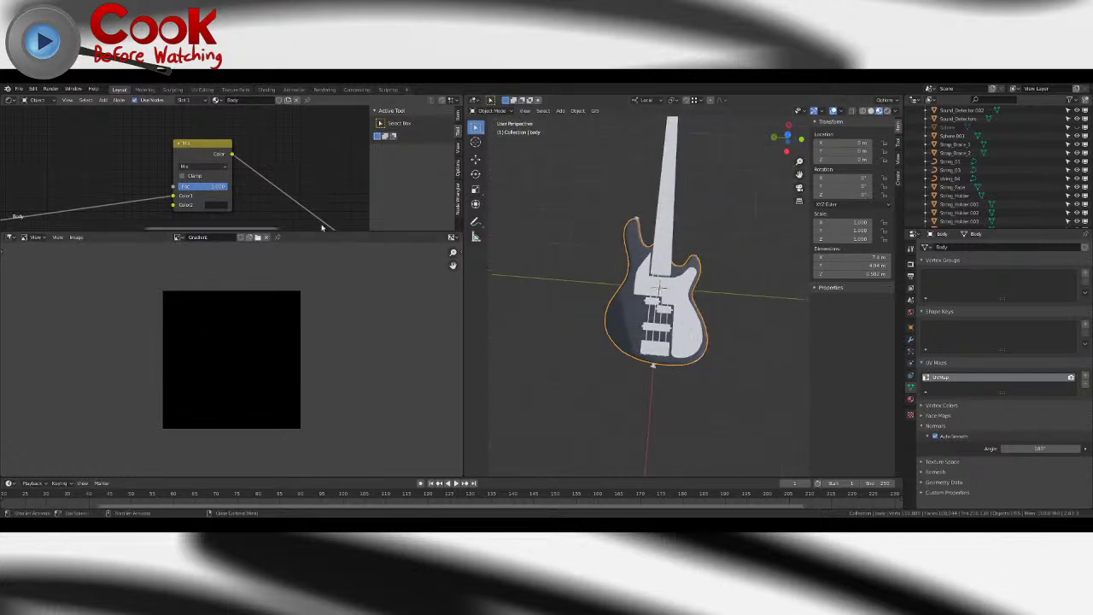
- Add an Image Texture node below the Mix node in the body material
{"action": "scroll", "coordinate": [312, 190], "scroll_direction": "down", "scroll_amount": 3}
{"action": "scroll", "coordinate": [311, 188], "scroll_direction": "down", "scroll_amount": 2}
{"action": "middle_click_drag", "start_coordinate": [183, 210], "coordinate": [248, 179]}
{"action": "left_click", "coordinate": [102, 100]}
{"action": "mouse_move", "coordinate": [124, 155]}
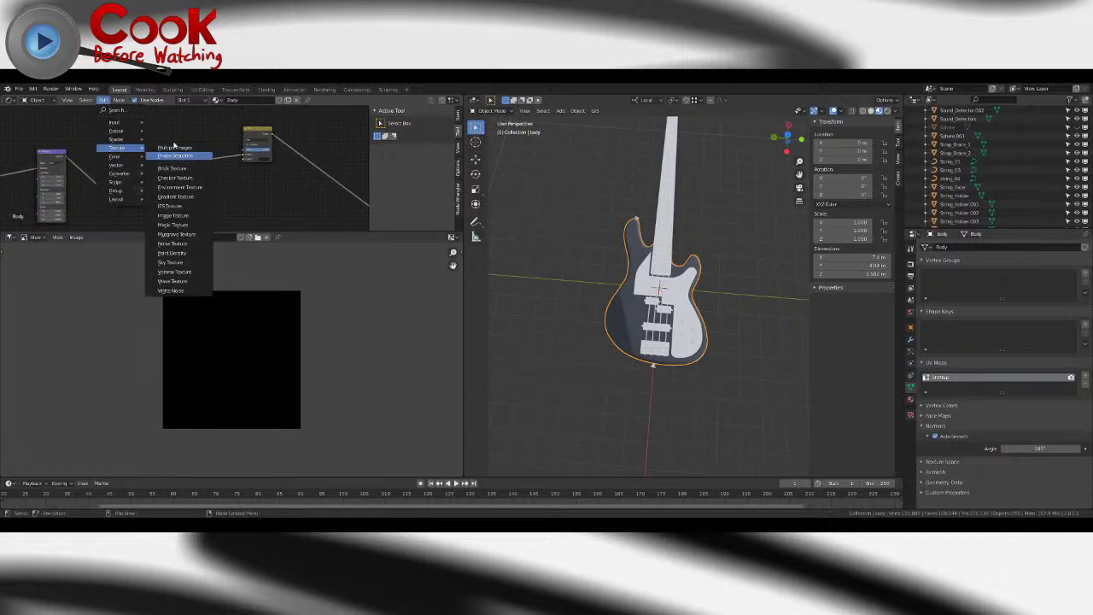
{"action": "left_click", "coordinate": [179, 165]}
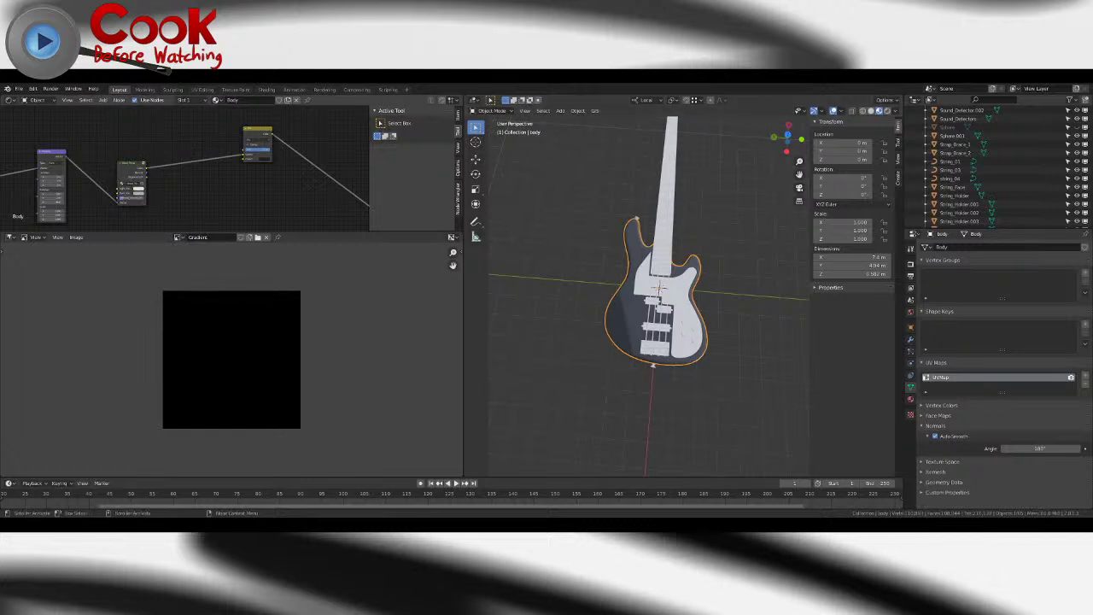
{"action": "left_click", "coordinate": [103, 100]}
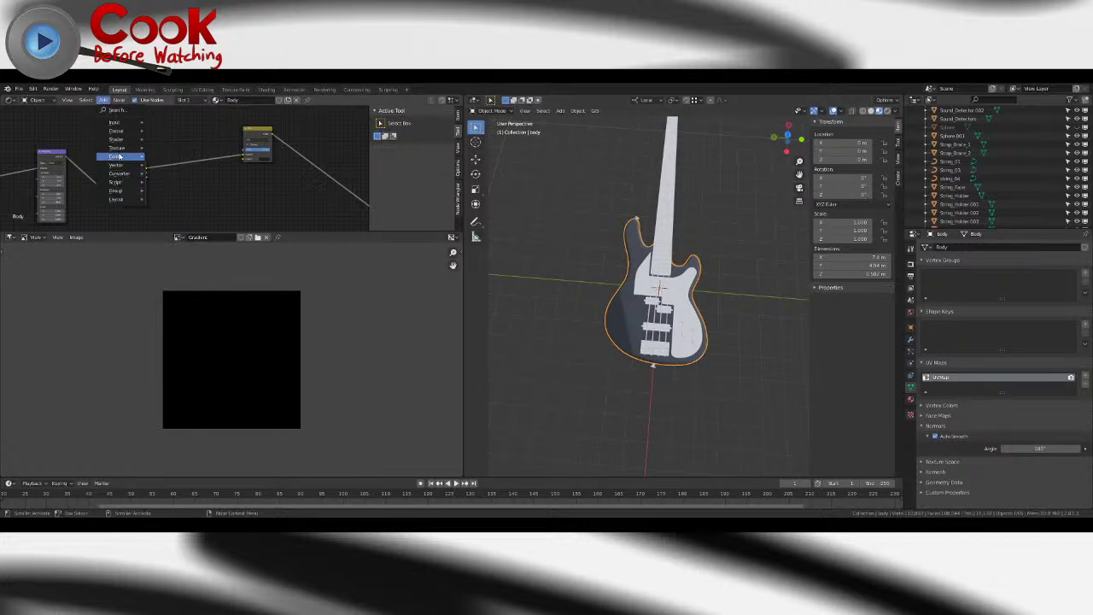
{"action": "mouse_move", "coordinate": [120, 148]}
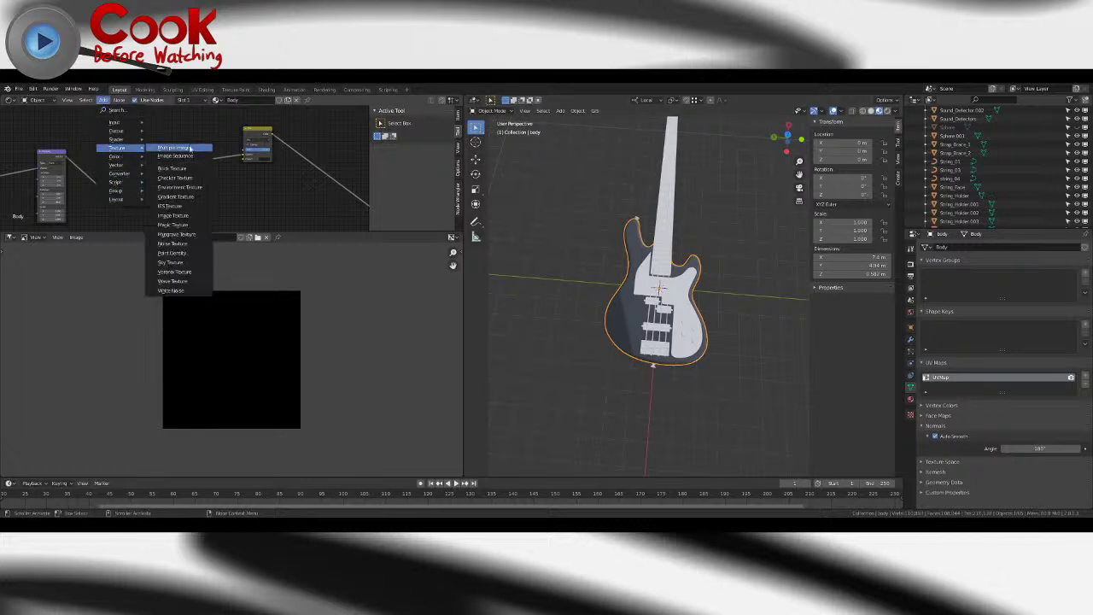
{"action": "left_click", "coordinate": [175, 197]}
{"action": "left_click", "coordinate": [243, 205]}
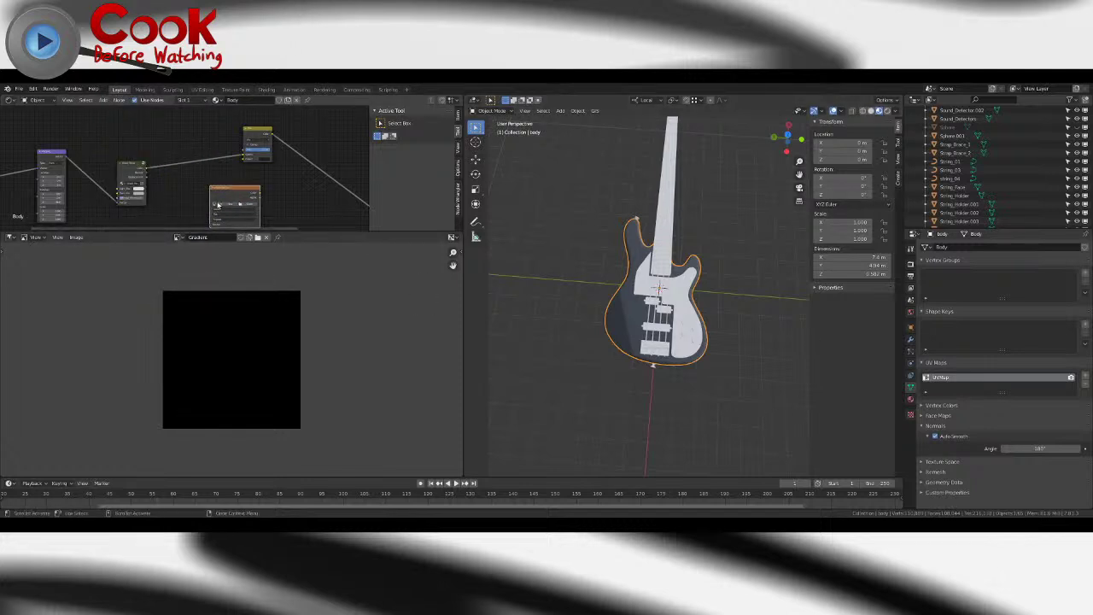
- Assign the Gradient image to the new texture node and link its color to the Mix factor and the Principled BSDF's Base Color
{"action": "left_click", "coordinate": [217, 205]}
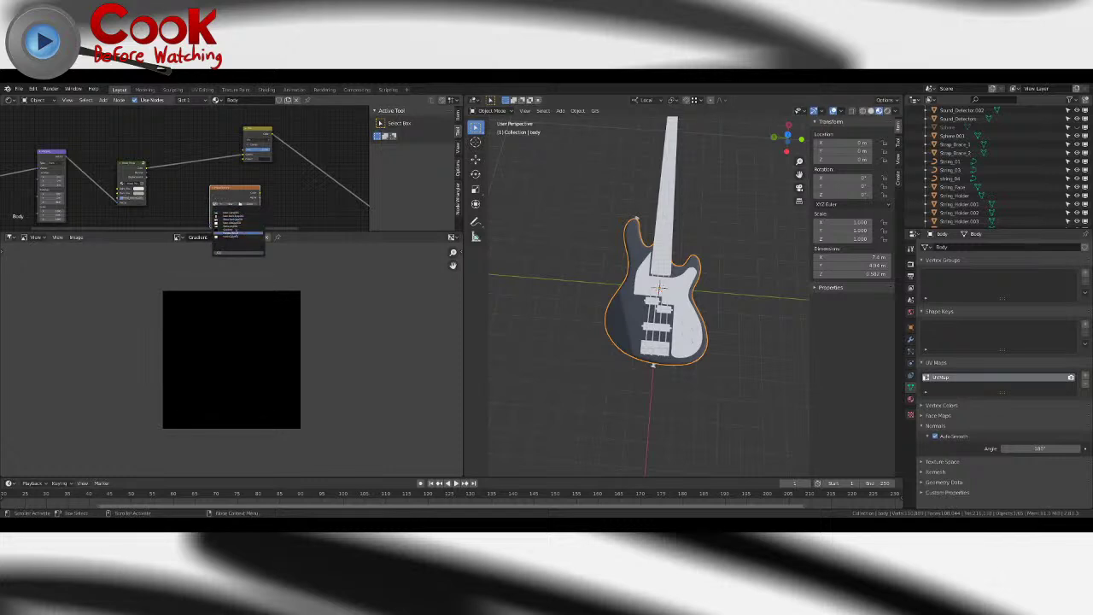
{"action": "left_click", "coordinate": [228, 229]}
{"action": "left_click_drag", "start_coordinate": [245, 194], "coordinate": [243, 153]}
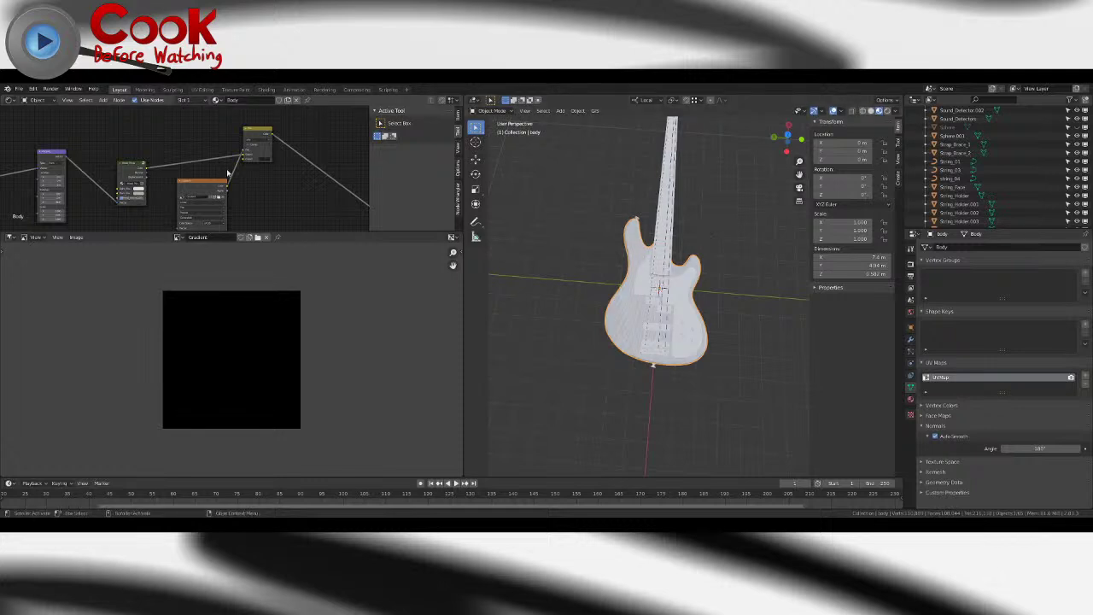
{"action": "middle_click_drag", "start_coordinate": [257, 194], "coordinate": [183, 173]}
{"action": "left_click_drag", "start_coordinate": [155, 170], "coordinate": [299, 190]}
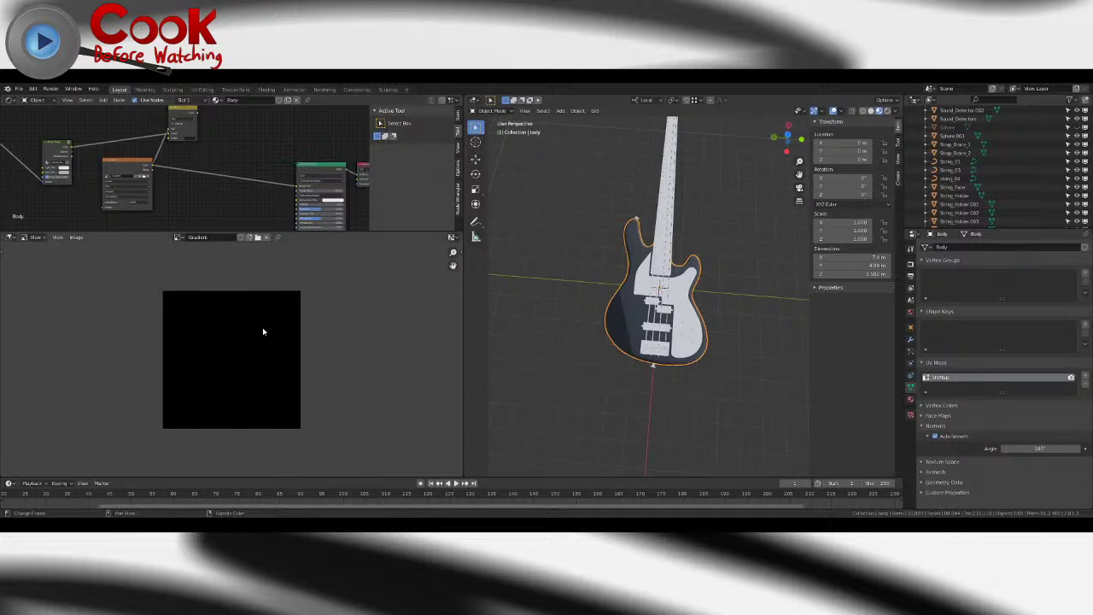
- Select all of the body's faces in Edit Mode and switch the body to Texture Paint mode
{"action": "left_click", "coordinate": [57, 238]}
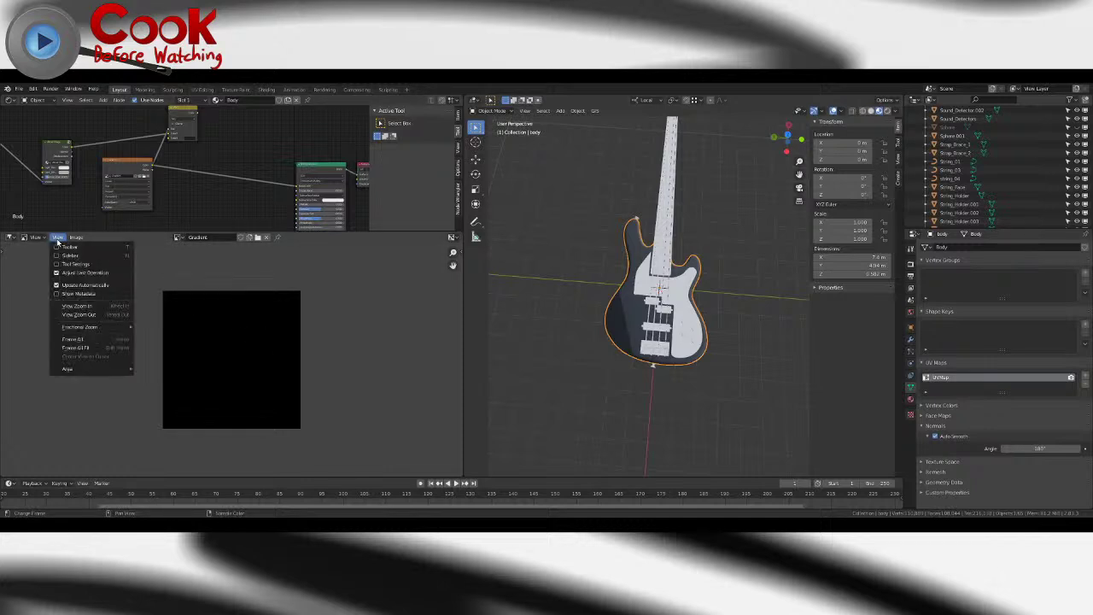
{"action": "key", "text": "Tab"}
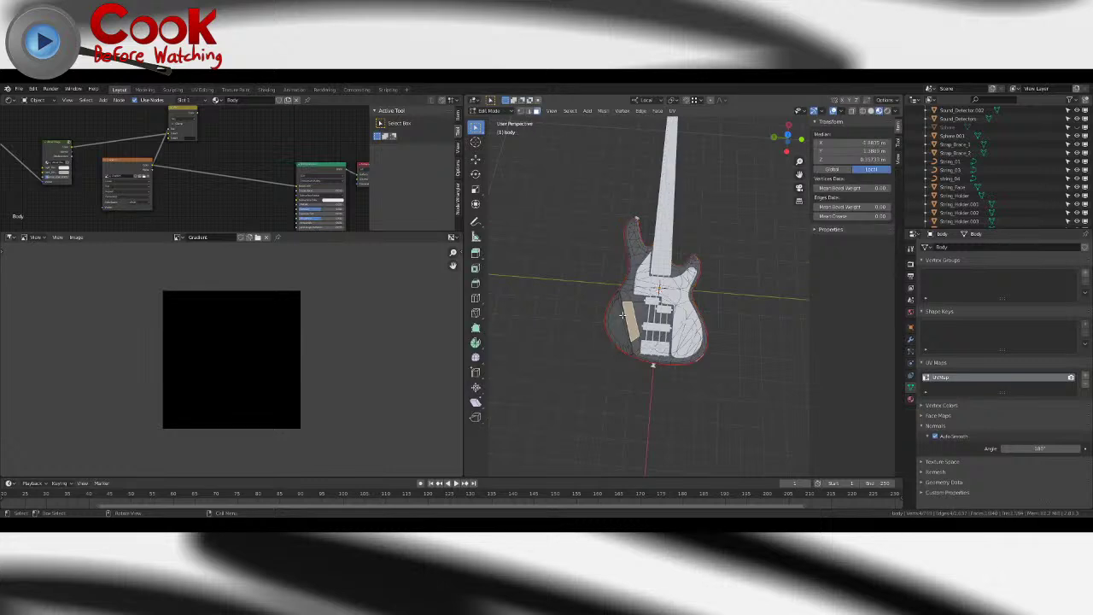
{"action": "key", "text": "a"}
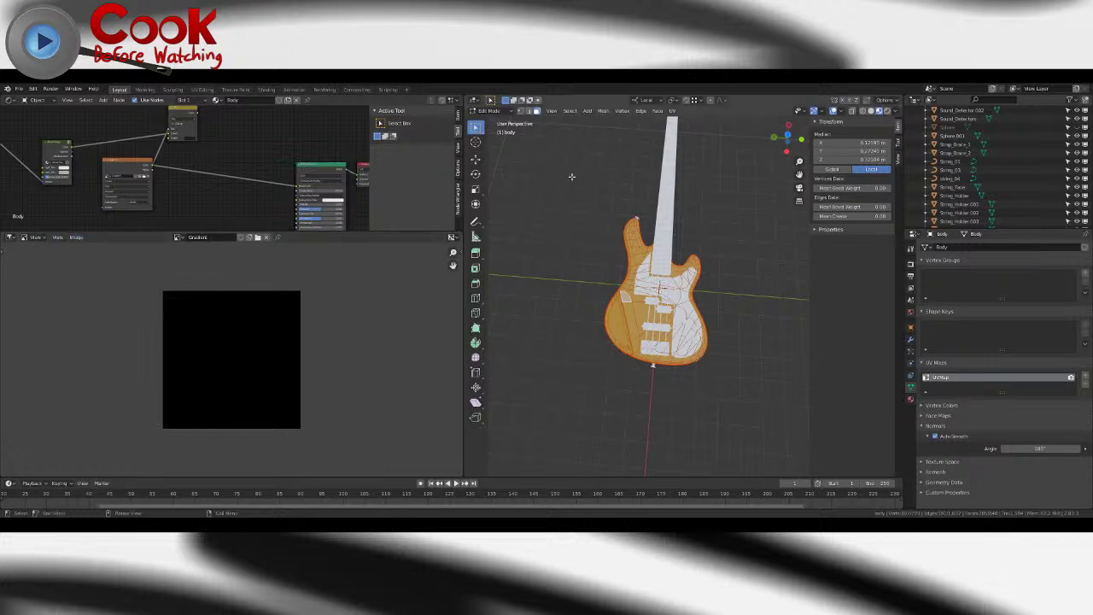
{"action": "left_click", "coordinate": [488, 111]}
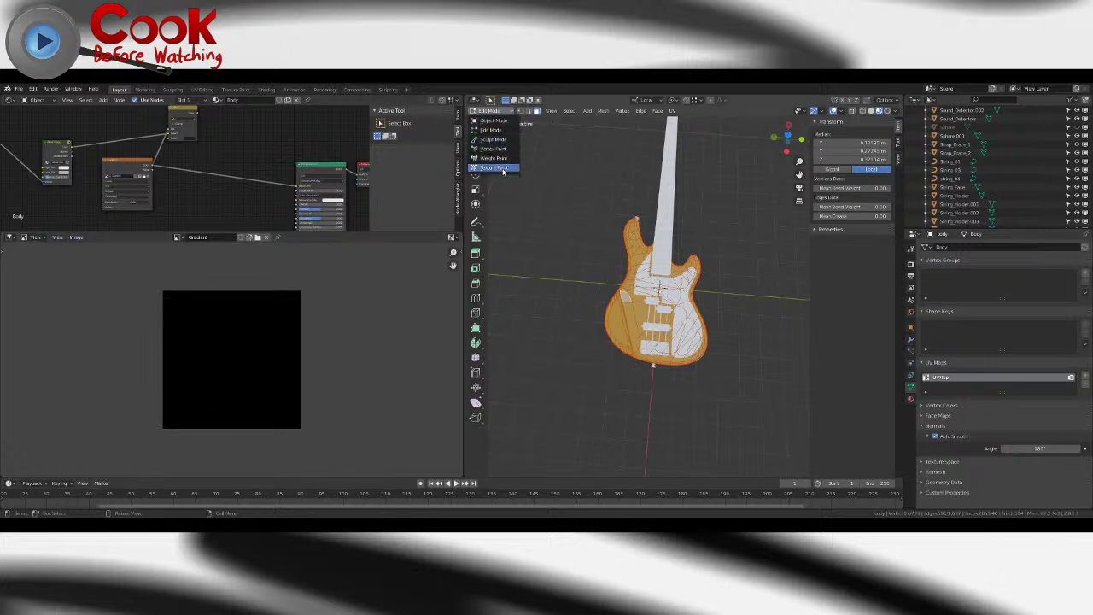
{"action": "left_click", "coordinate": [497, 167]}
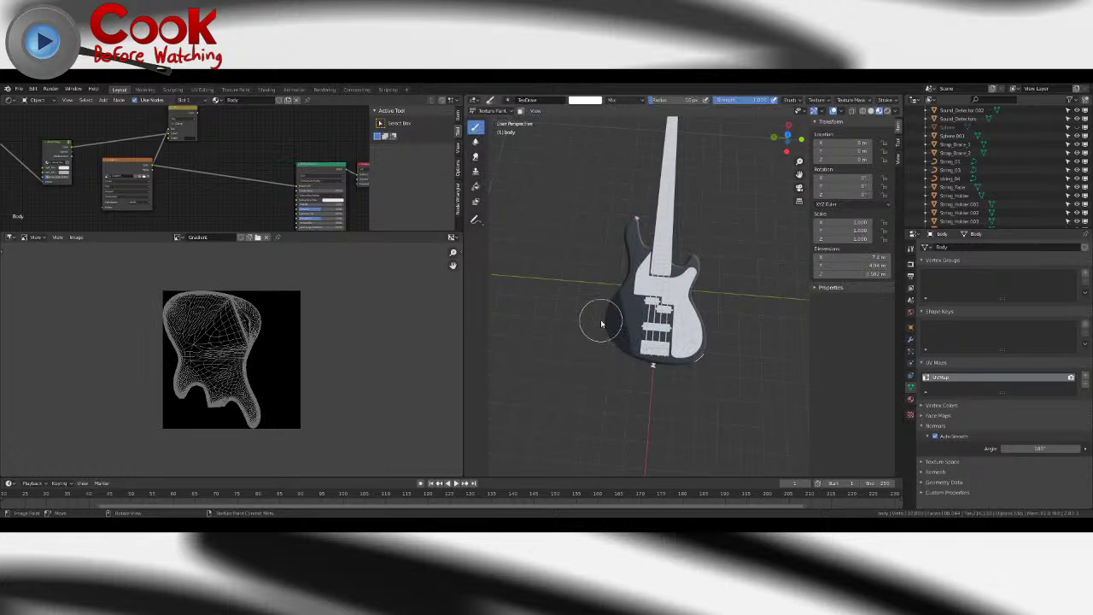
- Try a white brush stroke on the front of the body in the 3D view and undo it
{"action": "middle_click_drag", "start_coordinate": [606, 313], "coordinate": [649, 323]}
{"action": "scroll", "coordinate": [651, 325], "scroll_direction": "up", "scroll_amount": 5}
{"action": "mouse_move", "coordinate": [650, 324]}
{"action": "left_mouse_down"}
{"action": "mouse_move", "coordinate": [633, 307]}
{"action": "mouse_move", "coordinate": [649, 318]}
{"action": "left_mouse_up"}
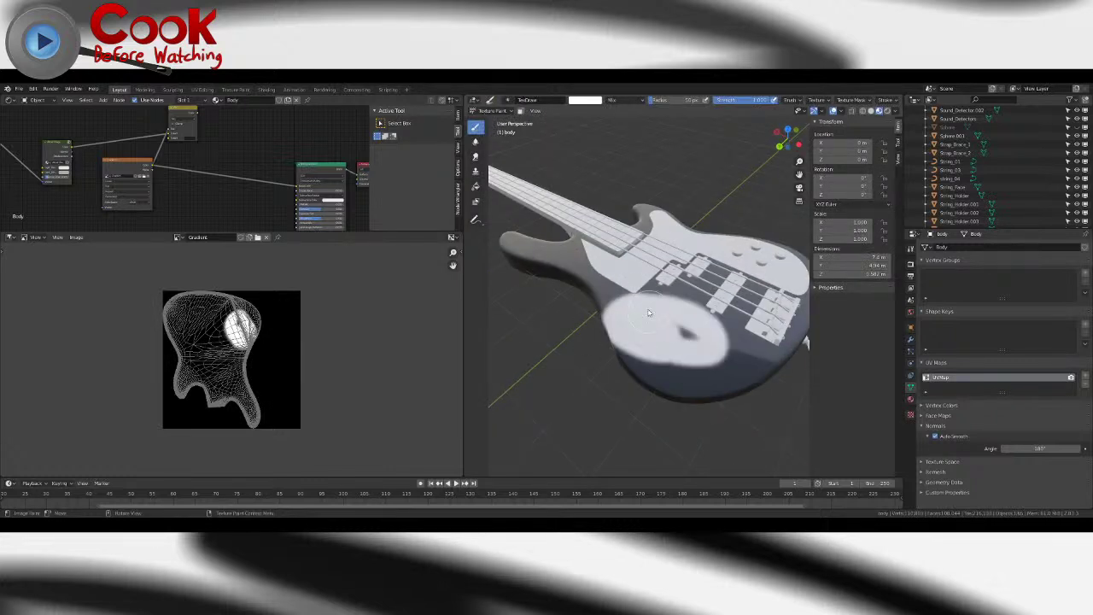
{"action": "key", "text": "ctrl+z"}
{"action": "mouse_move", "coordinate": [602, 283]}
{"action": "middle_mouse_down"}
{"action": "mouse_move", "coordinate": [652, 339]}
{"action": "mouse_move", "coordinate": [594, 269]}
{"action": "mouse_move", "coordinate": [657, 308]}
{"action": "mouse_move", "coordinate": [692, 298]}
{"action": "mouse_move", "coordinate": [666, 301]}
{"action": "middle_mouse_up"}
{"action": "scroll", "coordinate": [688, 293], "scroll_direction": "down", "scroll_amount": 3}
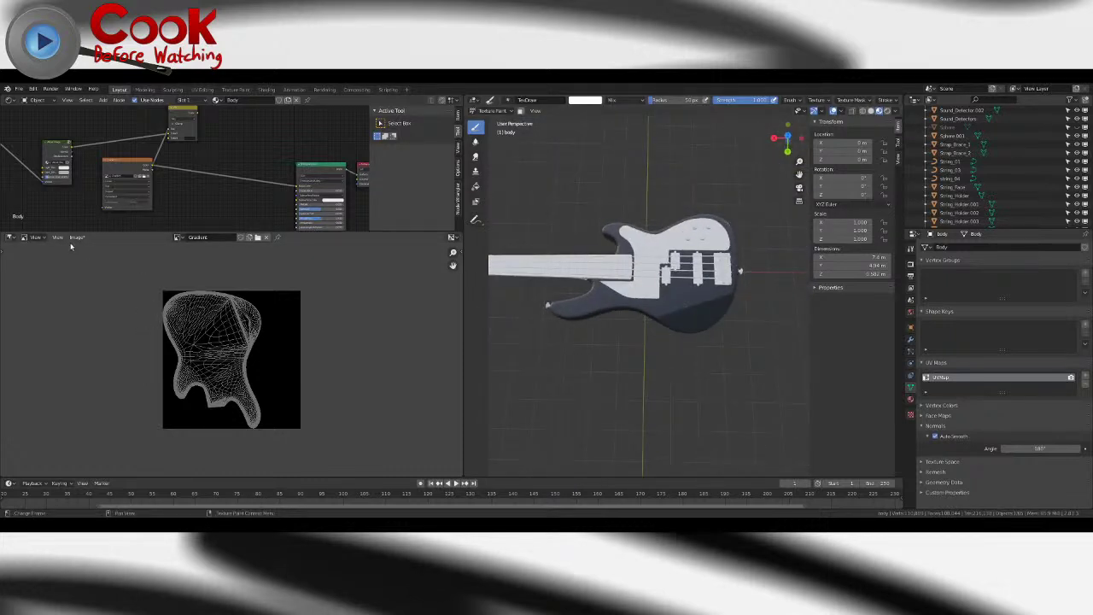
- Set the image editor to Paint mode, and try painting the body's UV area white with an enlarged brush before undoing it
{"action": "left_click", "coordinate": [45, 241]}
{"action": "left_click", "coordinate": [38, 256]}
{"action": "mouse_move", "coordinate": [203, 328]}
{"action": "left_mouse_down"}
{"action": "mouse_move", "coordinate": [211, 320]}
{"action": "mouse_move", "coordinate": [181, 340]}
{"action": "mouse_move", "coordinate": [216, 331]}
{"action": "mouse_move", "coordinate": [184, 368]}
{"action": "mouse_move", "coordinate": [189, 399]}
{"action": "mouse_move", "coordinate": [247, 422]}
{"action": "mouse_move", "coordinate": [263, 408]}
{"action": "mouse_move", "coordinate": [248, 320]}
{"action": "mouse_move", "coordinate": [223, 299]}
{"action": "mouse_move", "coordinate": [162, 305]}
{"action": "mouse_move", "coordinate": [183, 287]}
{"action": "mouse_move", "coordinate": [167, 328]}
{"action": "mouse_move", "coordinate": [175, 346]}
{"action": "mouse_move", "coordinate": [220, 324]}
{"action": "mouse_move", "coordinate": [233, 338]}
{"action": "mouse_move", "coordinate": [212, 376]}
{"action": "mouse_move", "coordinate": [224, 389]}
{"action": "mouse_move", "coordinate": [198, 365]}
{"action": "mouse_move", "coordinate": [215, 337]}
{"action": "left_mouse_up"}
{"action": "key", "text": "f"}
{"action": "left_click", "coordinate": [240, 332]}
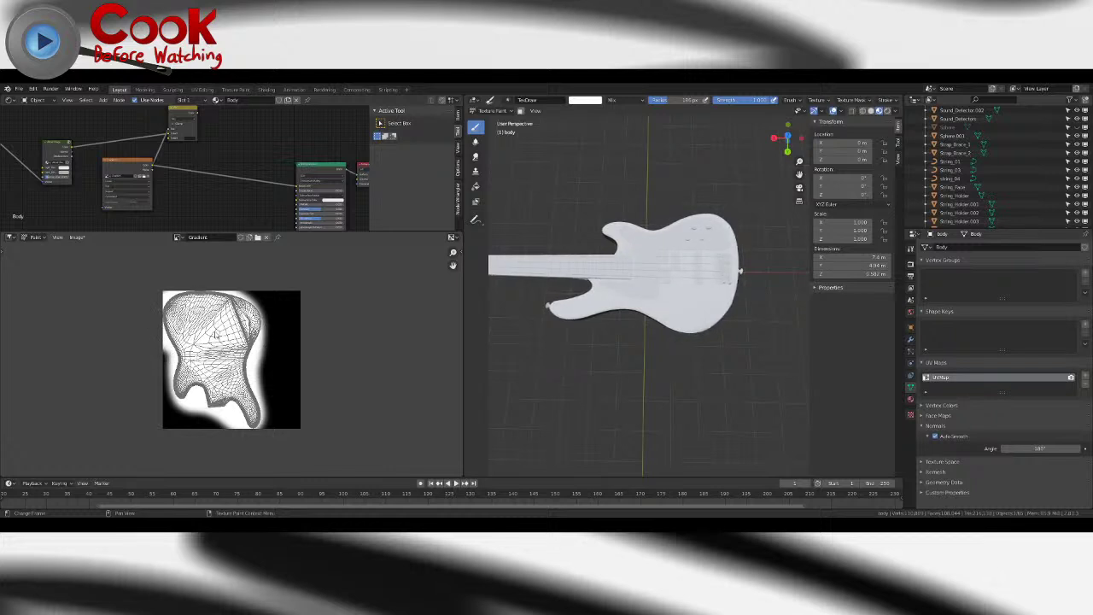
{"action": "key", "text": "ctrl+z"}
{"action": "key", "text": "ctrl+z"}
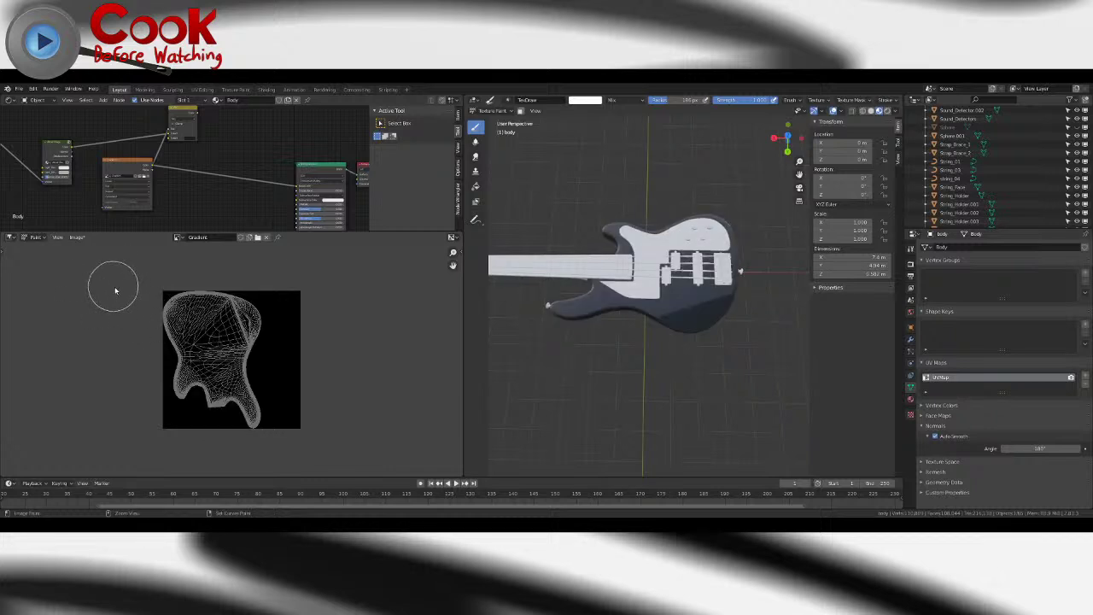
{"action": "left_click", "coordinate": [77, 237]}
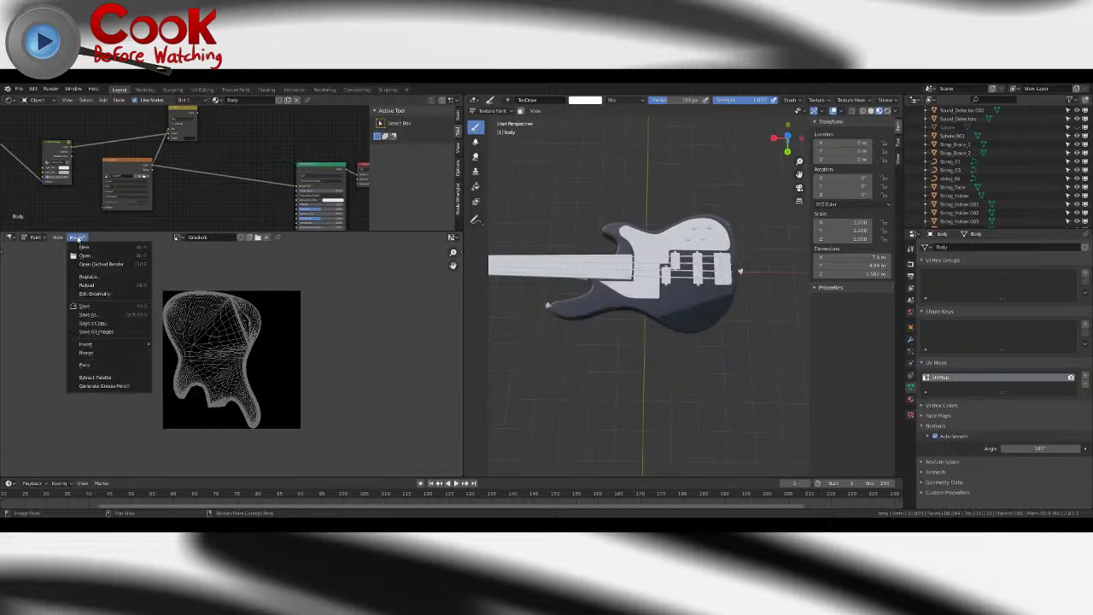
{"action": "left_click", "coordinate": [99, 286]}
{"action": "left_click", "coordinate": [10, 237]}
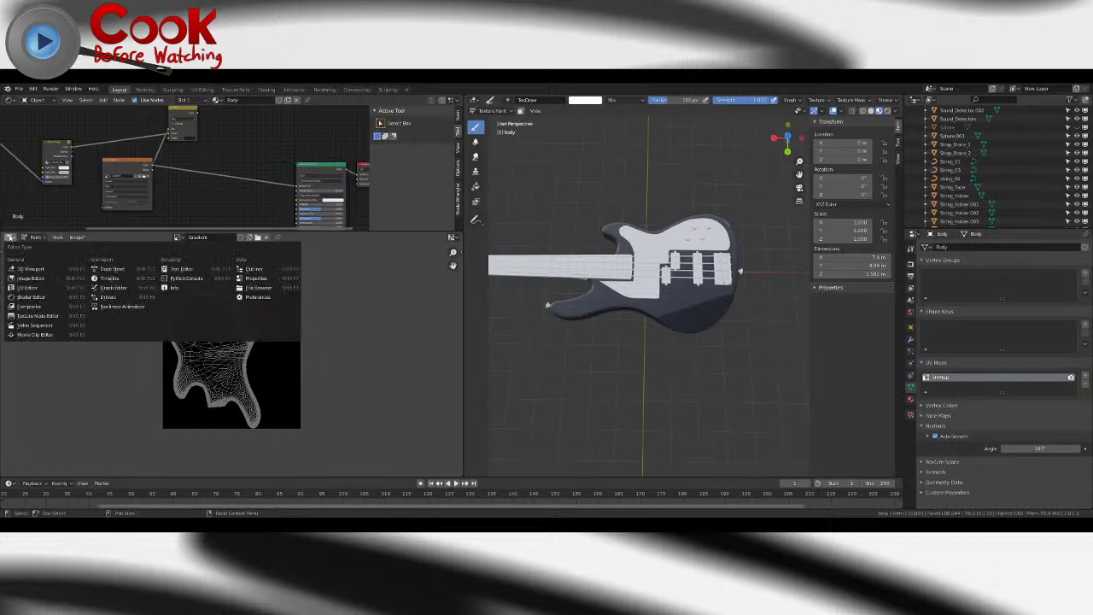
{"action": "left_click", "coordinate": [31, 286]}
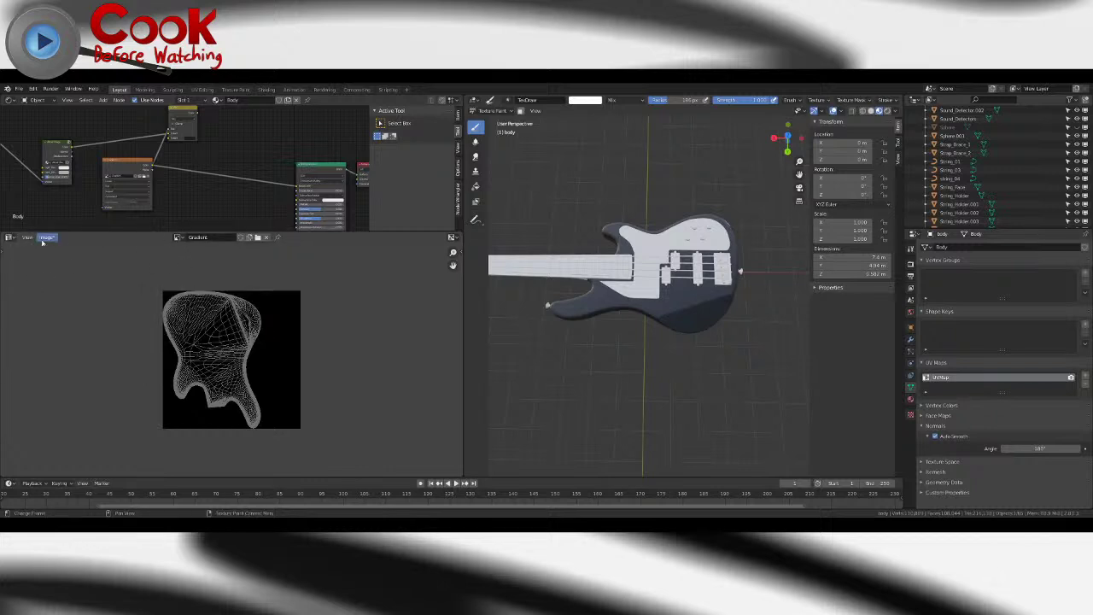
{"action": "left_click", "coordinate": [14, 240]}
{"action": "left_click", "coordinate": [39, 290]}
{"action": "left_click", "coordinate": [27, 238]}
{"action": "mouse_move", "coordinate": [16, 240]}
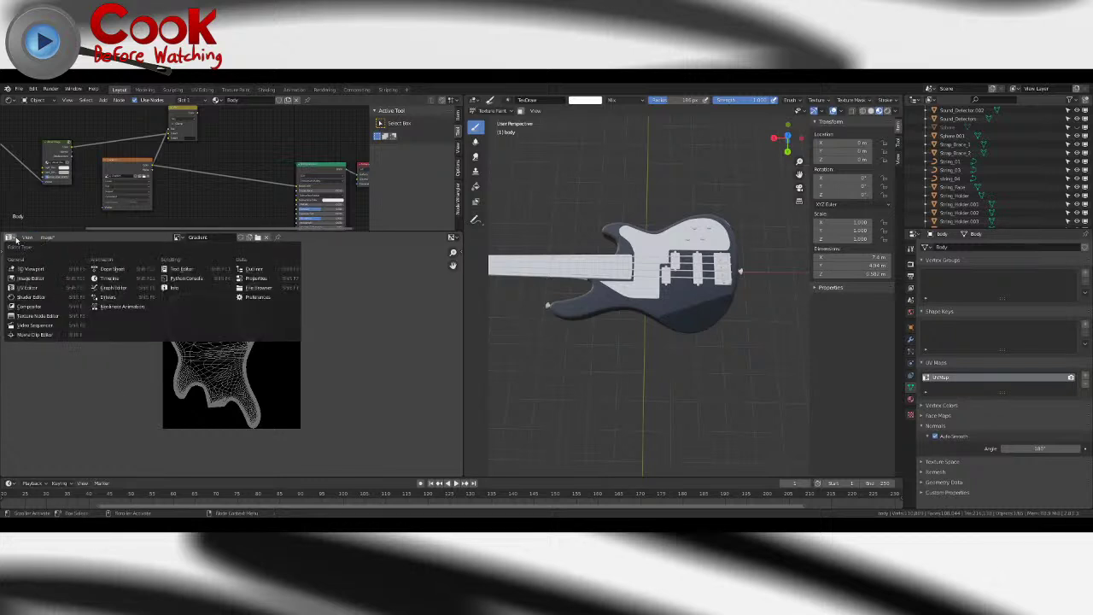
{"action": "left_click", "coordinate": [32, 278]}
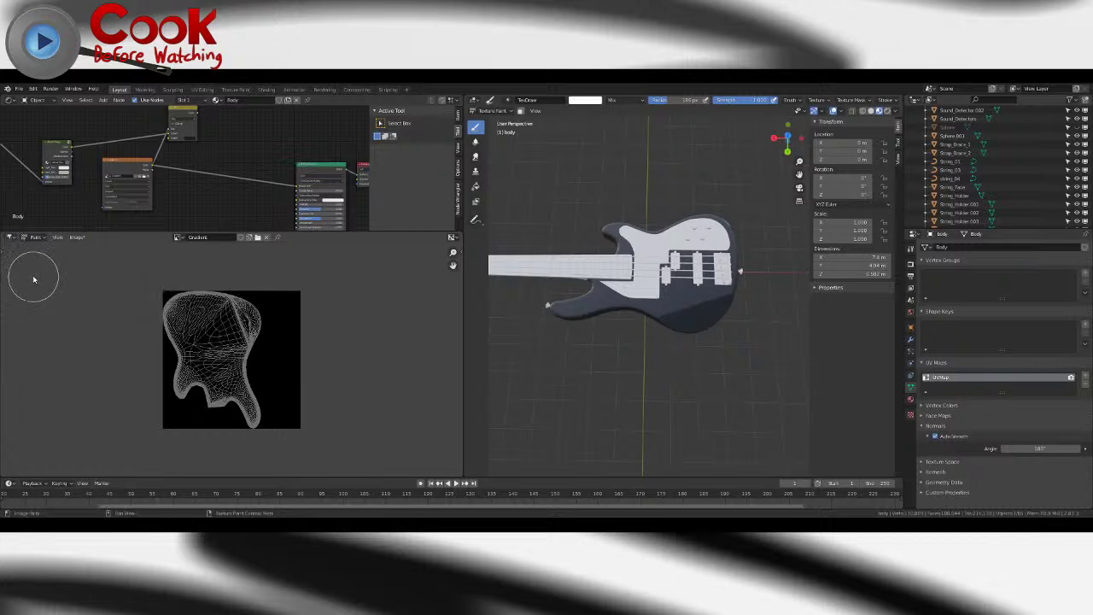
{"action": "left_click", "coordinate": [57, 237]}
- Try a white brush stroke on the enlarged Gradient image near the body's horns and undo it
{"action": "mouse_move", "coordinate": [80, 240]}
{"action": "middle_click_drag", "start_coordinate": [228, 331], "coordinate": [200, 334]}
{"action": "scroll", "coordinate": [303, 334], "scroll_direction": "up", "scroll_amount": 8}
{"action": "scroll", "coordinate": [305, 353], "scroll_direction": "down", "scroll_amount": 4}
{"action": "scroll", "coordinate": [305, 353], "scroll_direction": "down", "scroll_amount": 2}
{"action": "left_click_drag", "start_coordinate": [251, 368], "coordinate": [249, 395]}
{"action": "key", "text": "ctrl+z"}
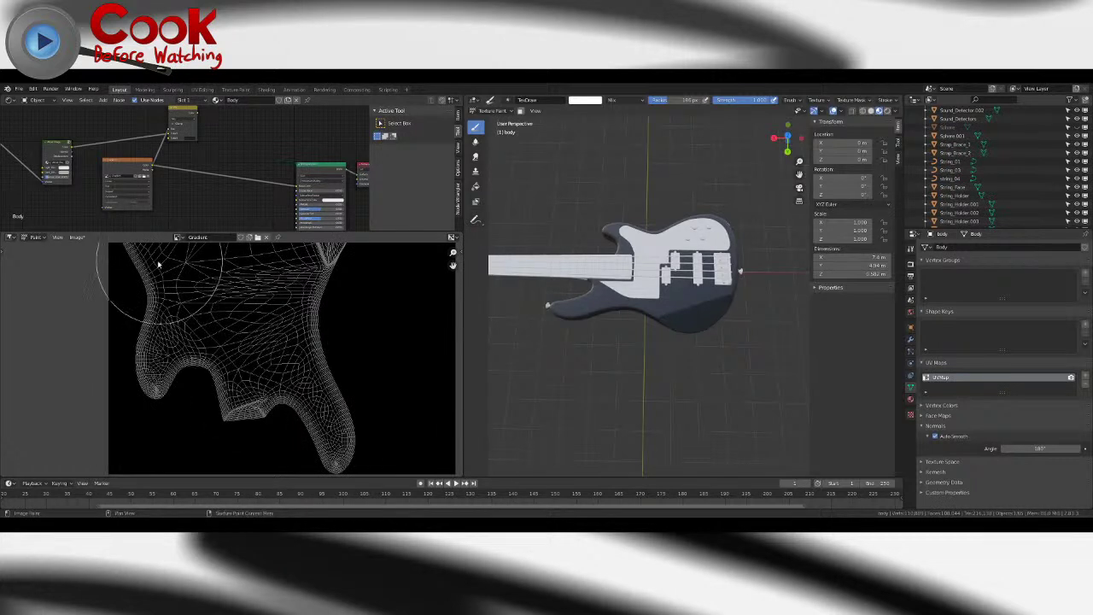
{"action": "left_click", "coordinate": [77, 236]}
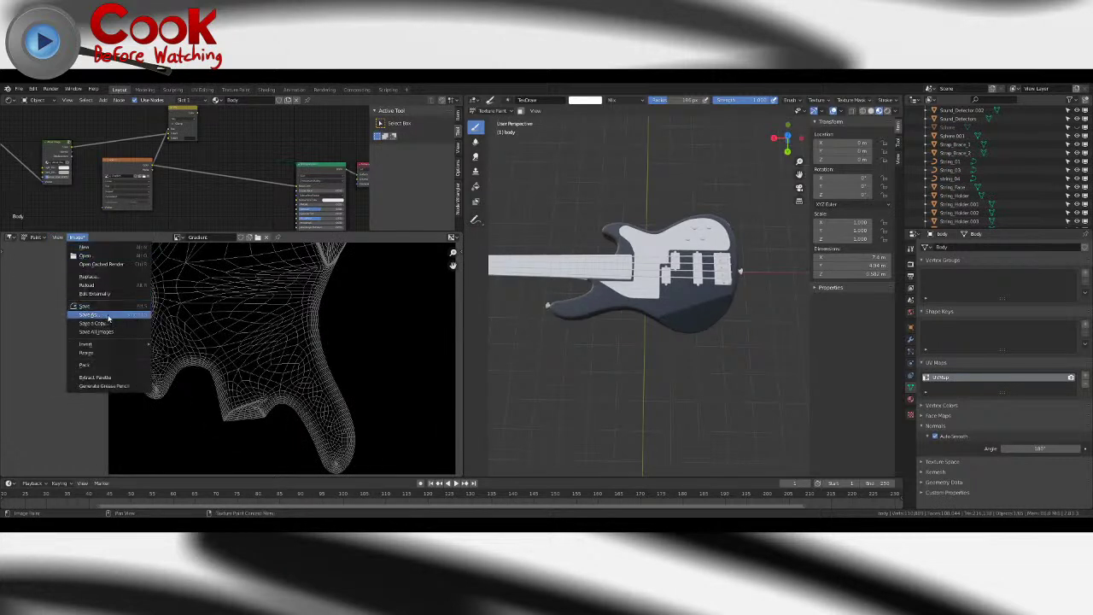
- Paint white over the middle of the body's UV layout in the Gradient image, leaving the edges black
{"action": "middle_click_drag", "start_coordinate": [647, 273], "coordinate": [654, 244]}
{"action": "middle_click_drag", "start_coordinate": [596, 305], "coordinate": [636, 282]}
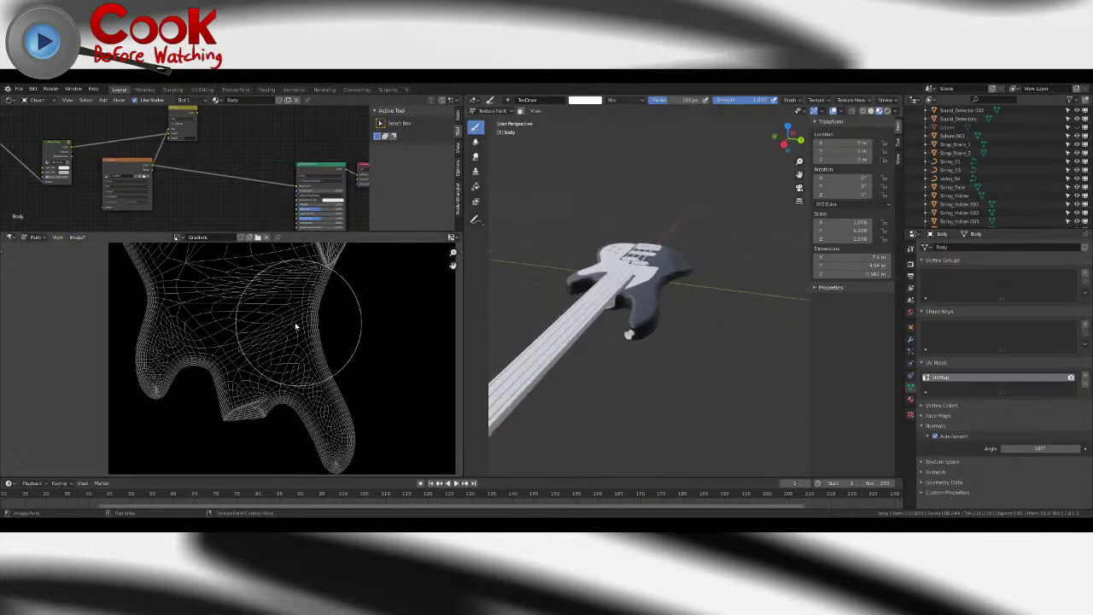
{"action": "left_click_drag", "start_coordinate": [237, 313], "coordinate": [215, 293]}
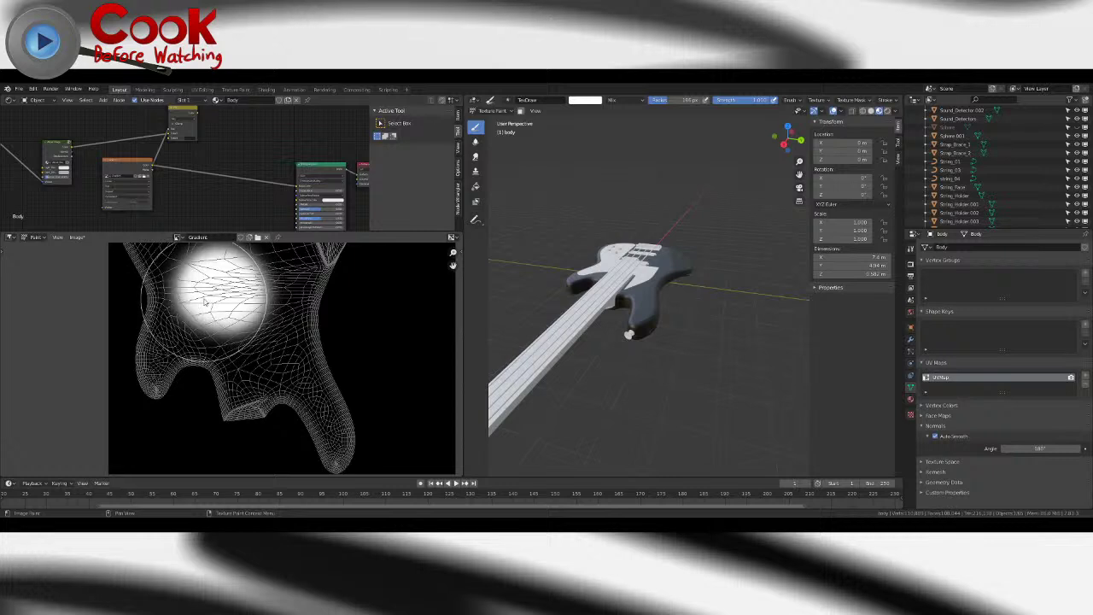
{"action": "mouse_move", "coordinate": [581, 299]}
{"action": "middle_mouse_down"}
{"action": "mouse_move", "coordinate": [613, 310]}
{"action": "mouse_move", "coordinate": [645, 289]}
{"action": "middle_mouse_up"}
{"action": "mouse_move", "coordinate": [239, 298]}
{"action": "left_mouse_down"}
{"action": "mouse_move", "coordinate": [258, 342]}
{"action": "mouse_move", "coordinate": [217, 367]}
{"action": "mouse_move", "coordinate": [250, 313]}
{"action": "left_mouse_up"}
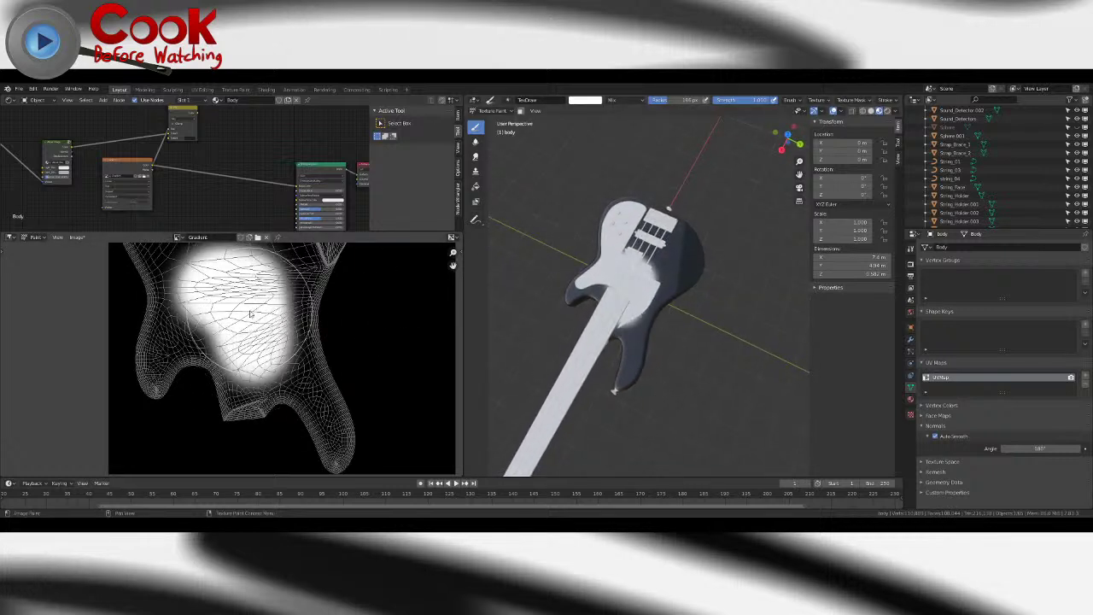
- Shrink the brush and paint a narrow white stroke along the longer horn in the UV layout
{"action": "key", "text": "bracketleft"}
{"action": "key", "text": "bracketleft"}
{"action": "key", "text": "bracketleft"}
{"action": "key", "text": "bracketleft"}
{"action": "key", "text": "bracketleft"}
{"action": "key", "text": "bracketleft"}
{"action": "key", "text": "bracketleft"}
{"action": "key", "text": "bracketleft"}
{"action": "key", "text": "bracketleft"}
{"action": "key", "text": "bracketleft"}
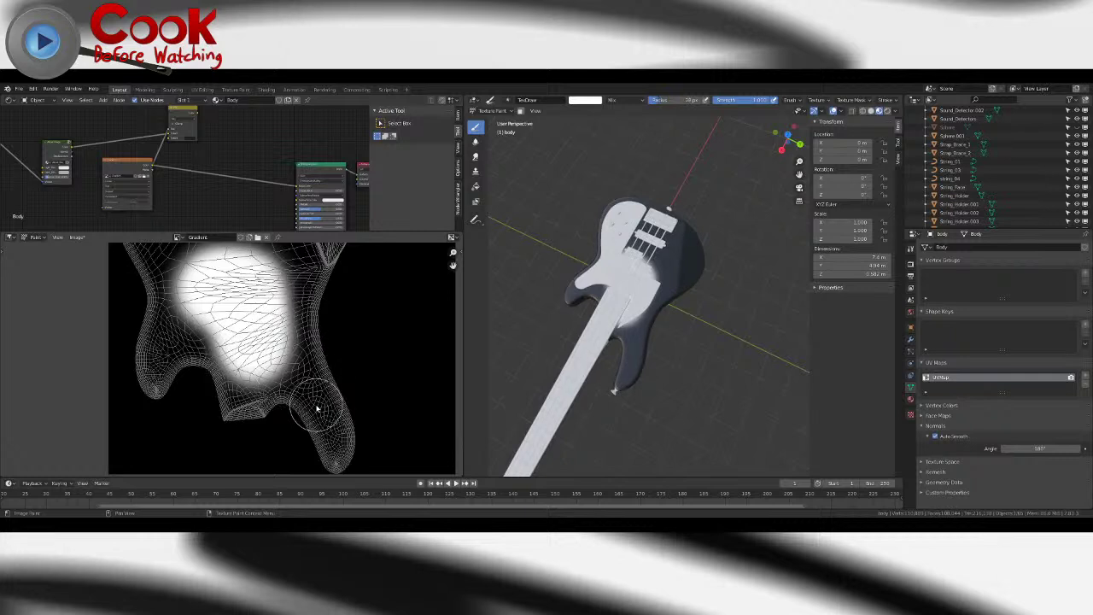
{"action": "left_click_drag", "start_coordinate": [330, 427], "coordinate": [290, 376]}
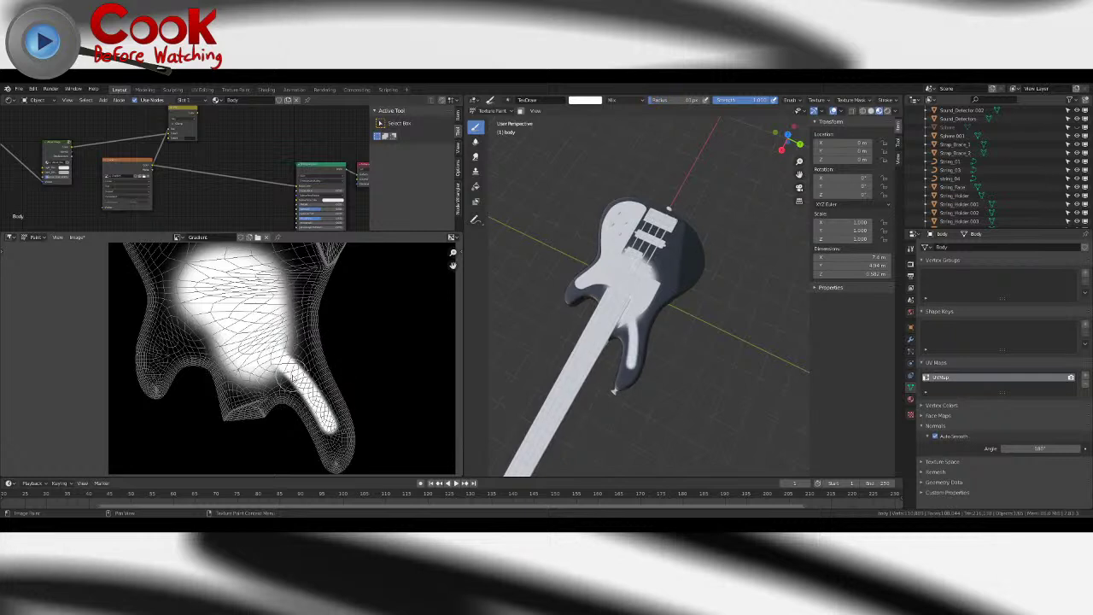
- Undo the white strokes painted on the Gradient image
{"action": "key", "text": "ctrl+z"}
{"action": "key", "text": "ctrl+z"}
{"action": "key", "text": "ctrl+z"}
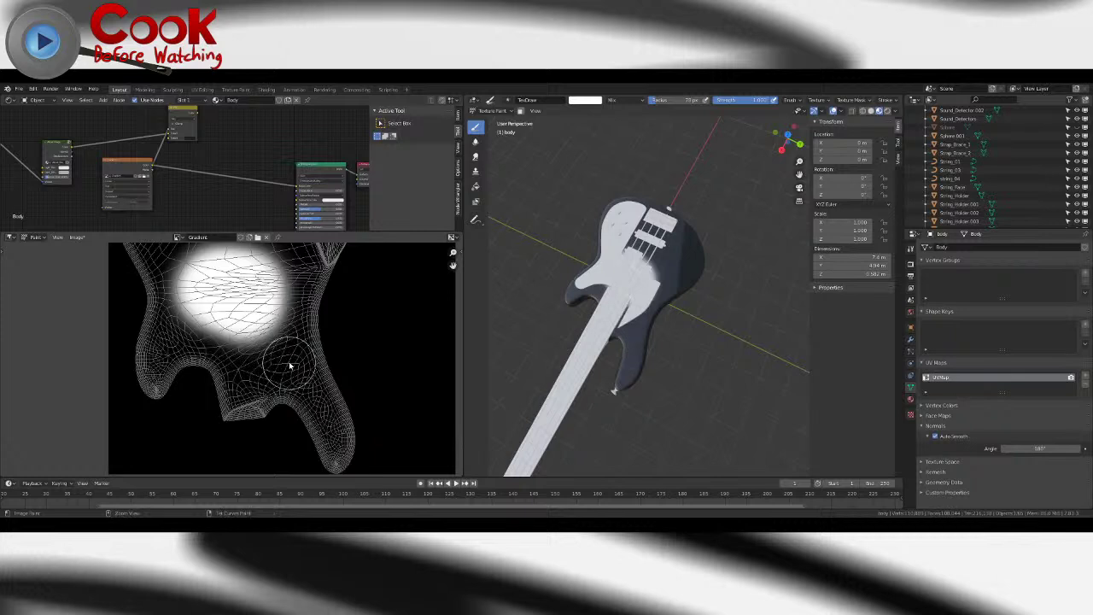
{"action": "key", "text": "ctrl+z"}
{"action": "scroll", "coordinate": [274, 308], "scroll_direction": "down", "scroll_amount": 4}
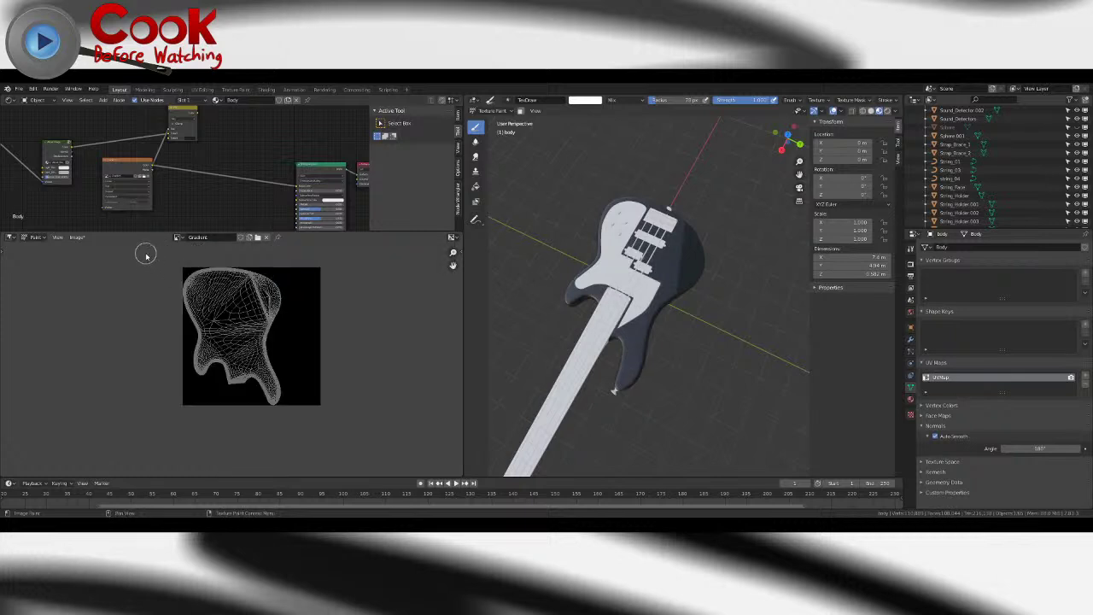
- Try the Mask brush on the middle of the body's UV layout and undo the stroke
{"action": "left_click", "coordinate": [39, 237]}
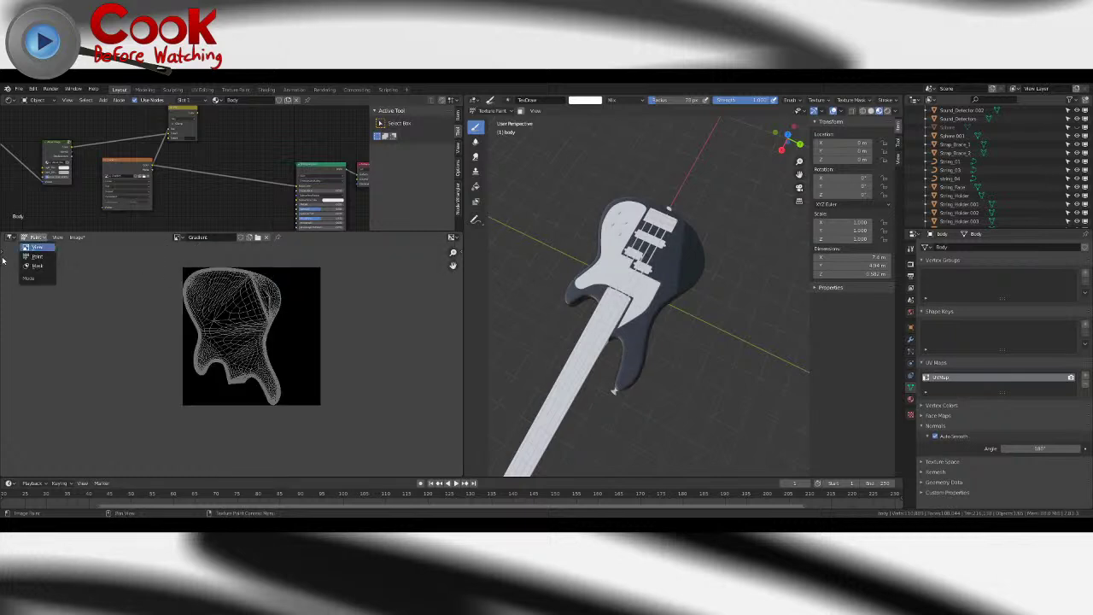
{"action": "left_click", "coordinate": [37, 256]}
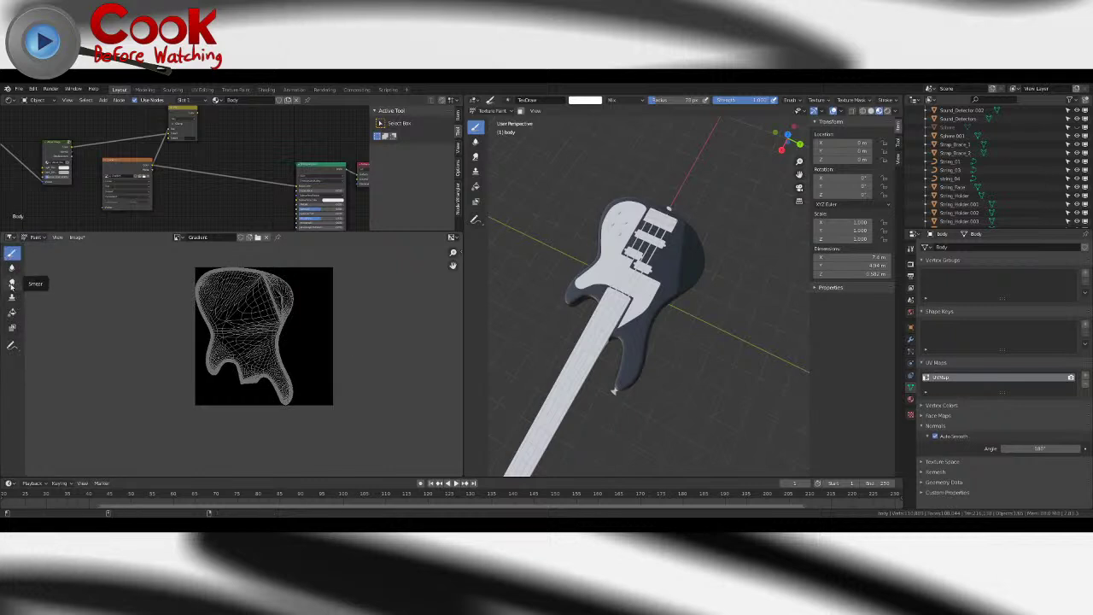
{"action": "left_click", "coordinate": [12, 329]}
{"action": "mouse_move", "coordinate": [230, 317]}
{"action": "left_mouse_down"}
{"action": "mouse_move", "coordinate": [263, 323]}
{"action": "mouse_move", "coordinate": [248, 334]}
{"action": "left_mouse_up"}
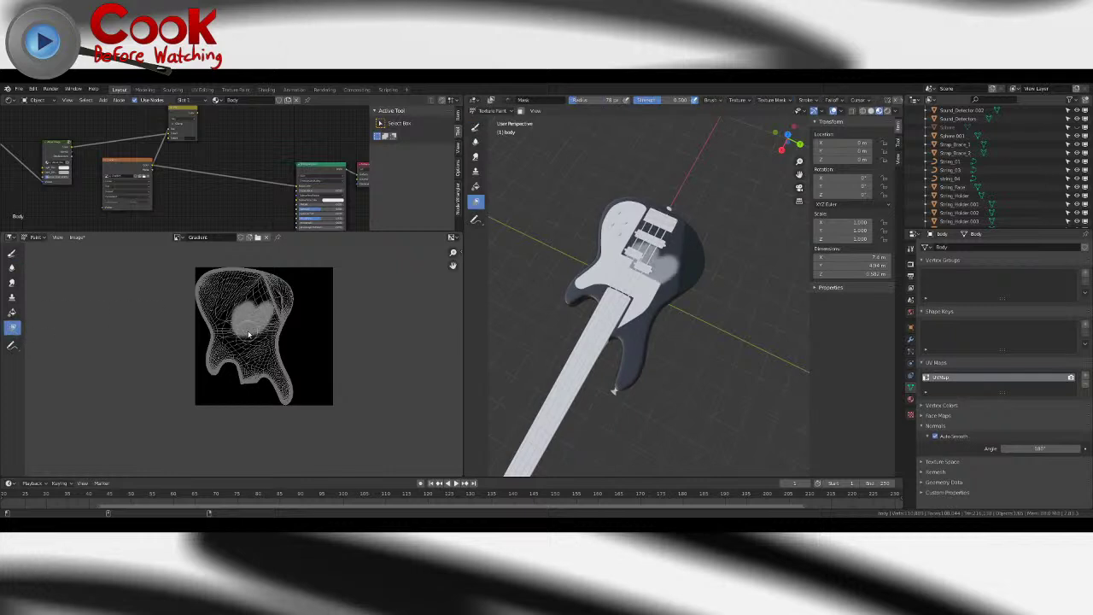
{"action": "key", "text": "ctrl+z"}
- Try the Fill tool with white on the Gradient image and undo the fill
{"action": "left_click", "coordinate": [12, 312]}
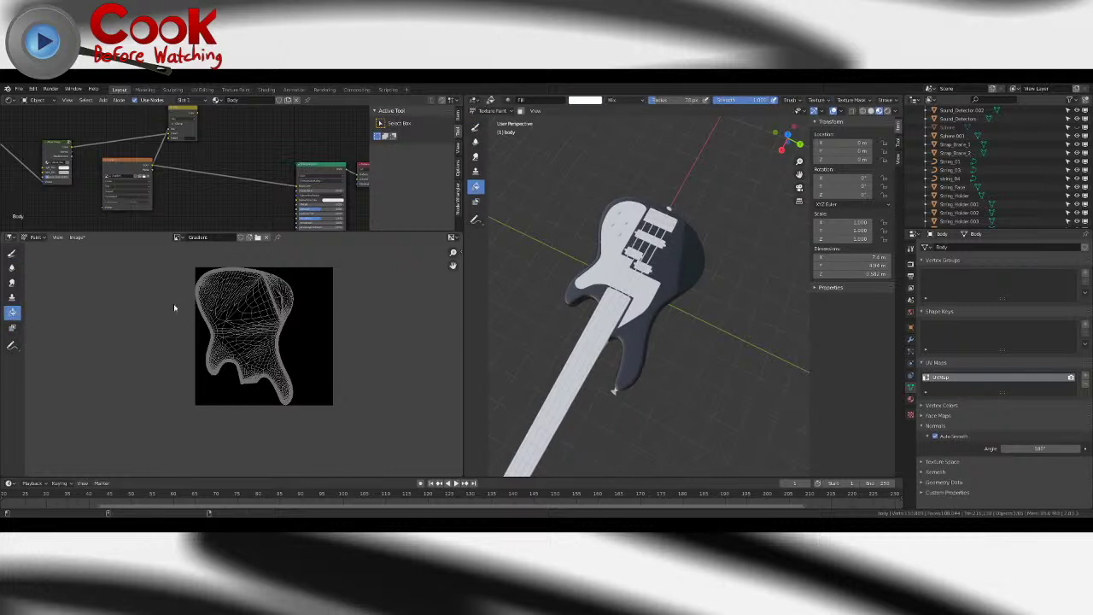
{"action": "left_click", "coordinate": [246, 312]}
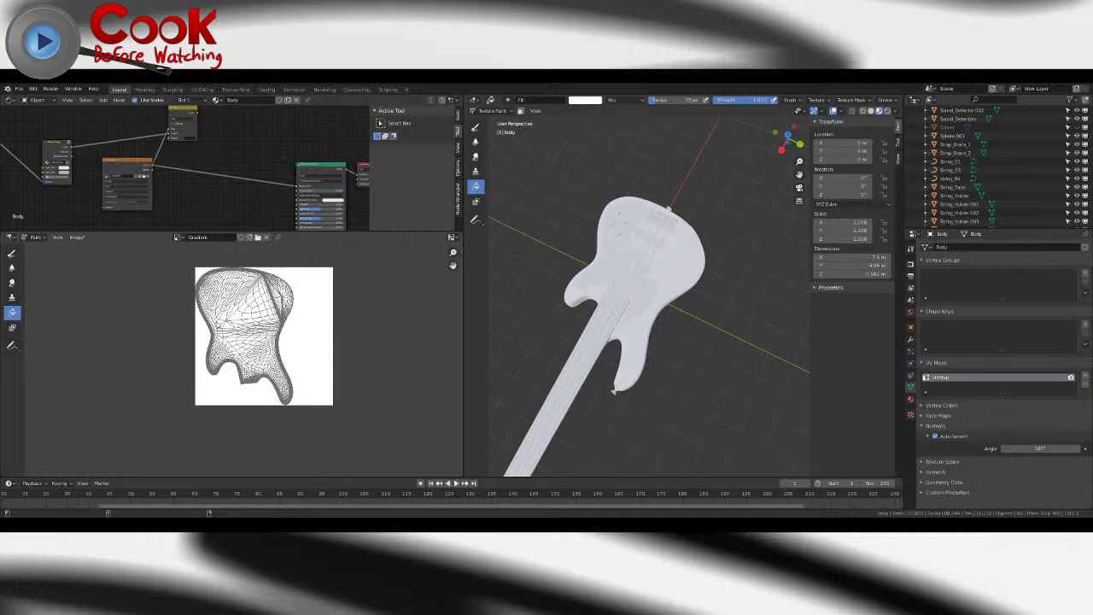
{"action": "key", "text": "ctrl+z"}
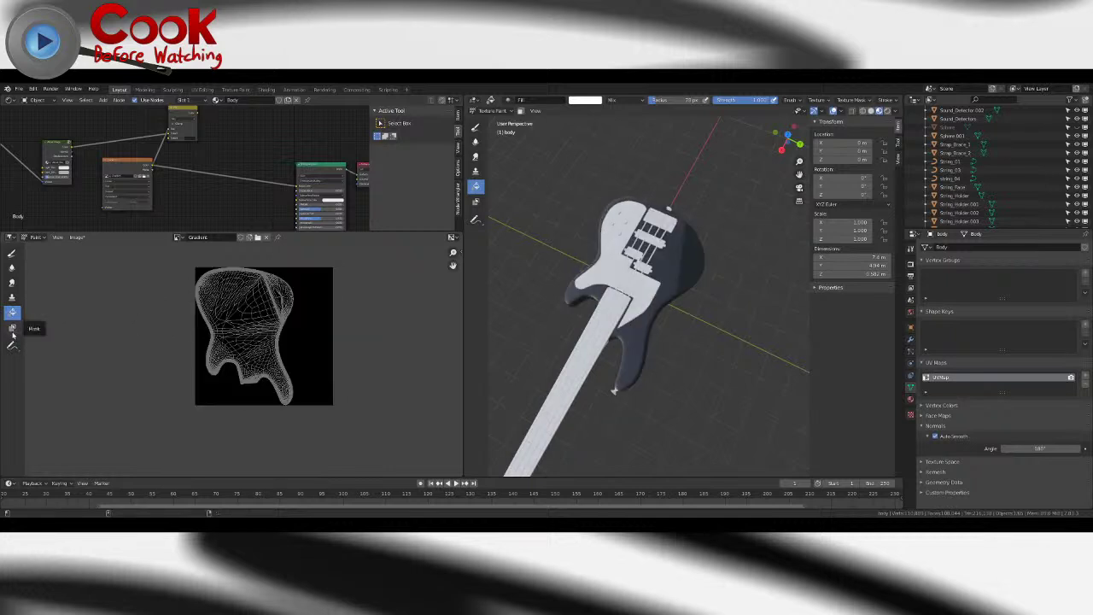
- Try annotating a curve around the longer horn's tip in the UV layout and undo it
{"action": "left_click", "coordinate": [13, 346]}
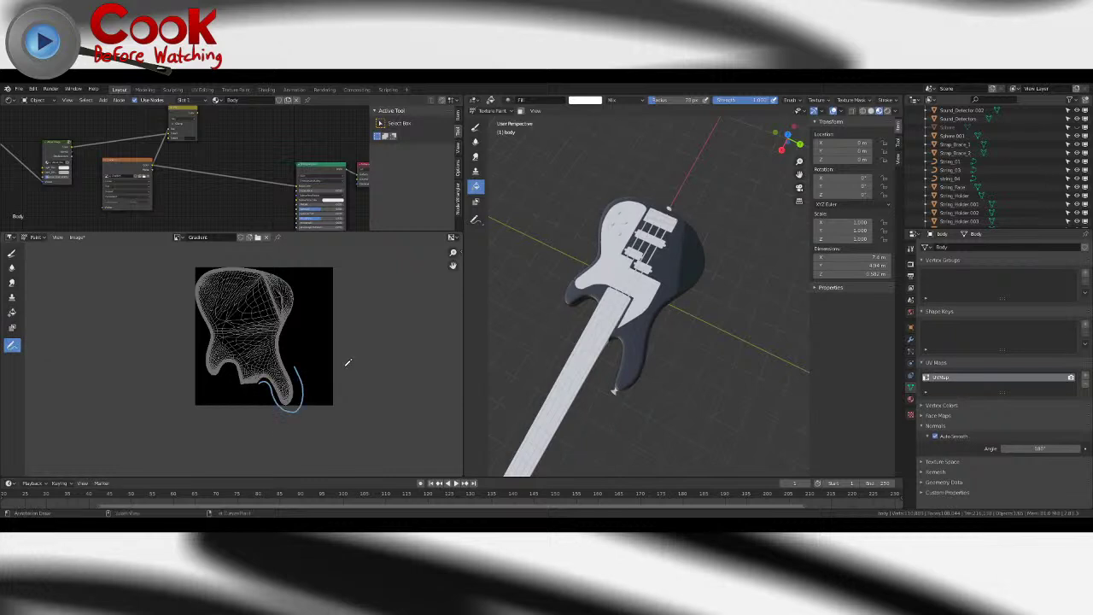
{"action": "key", "text": "ctrl+z"}
{"action": "right_click", "coordinate": [266, 383]}
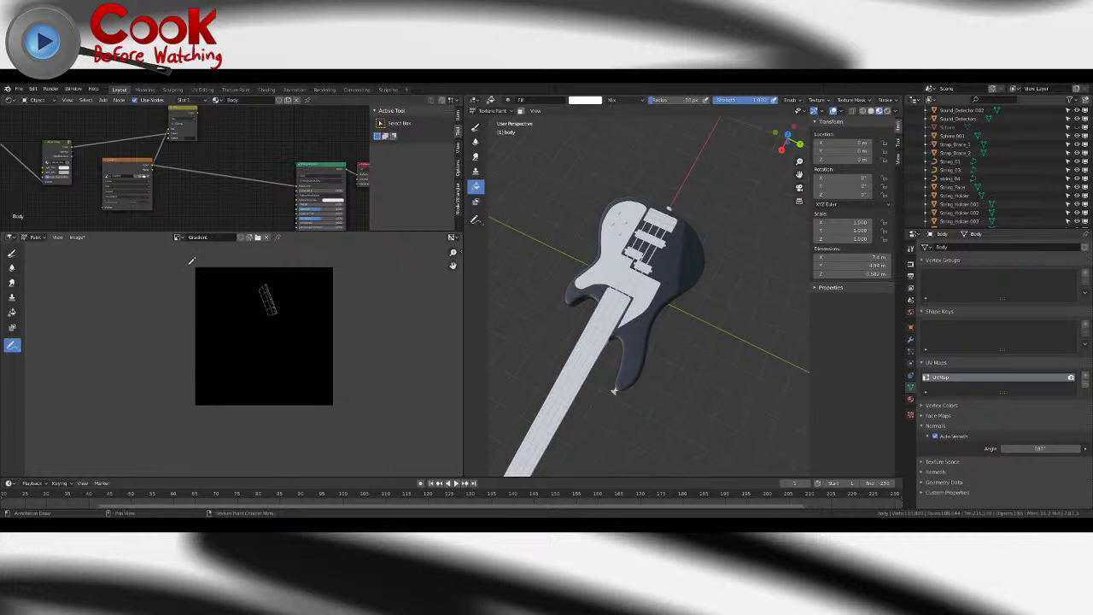
{"action": "left_click", "coordinate": [32, 89]}
{"action": "left_click", "coordinate": [41, 100]}
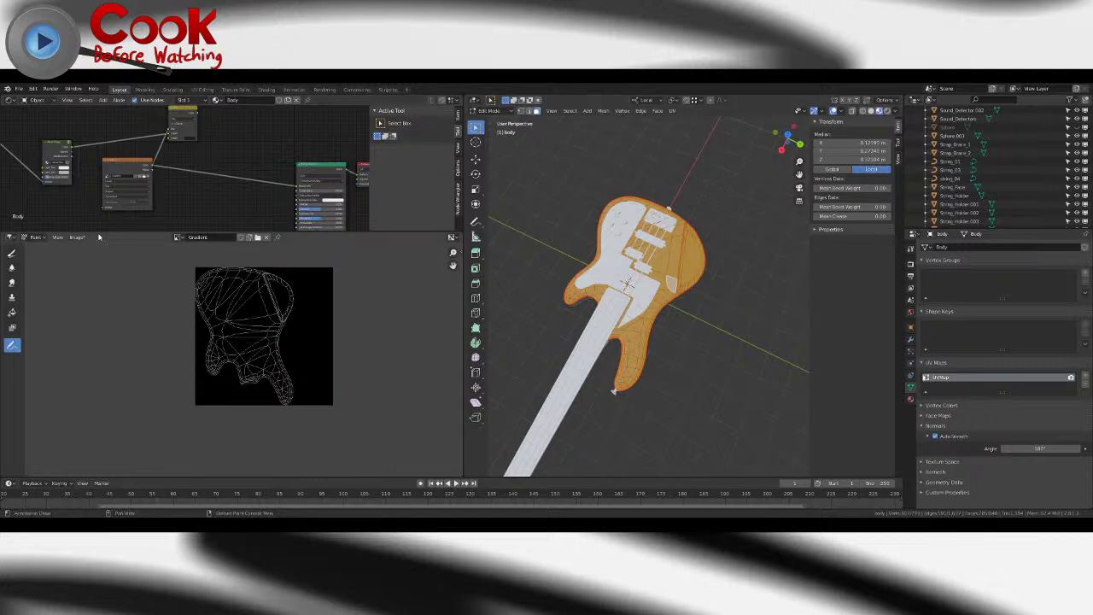
- Try a brush stroke and a white fill on the body's front-face UV layout, and undo them
{"action": "left_click", "coordinate": [12, 254]}
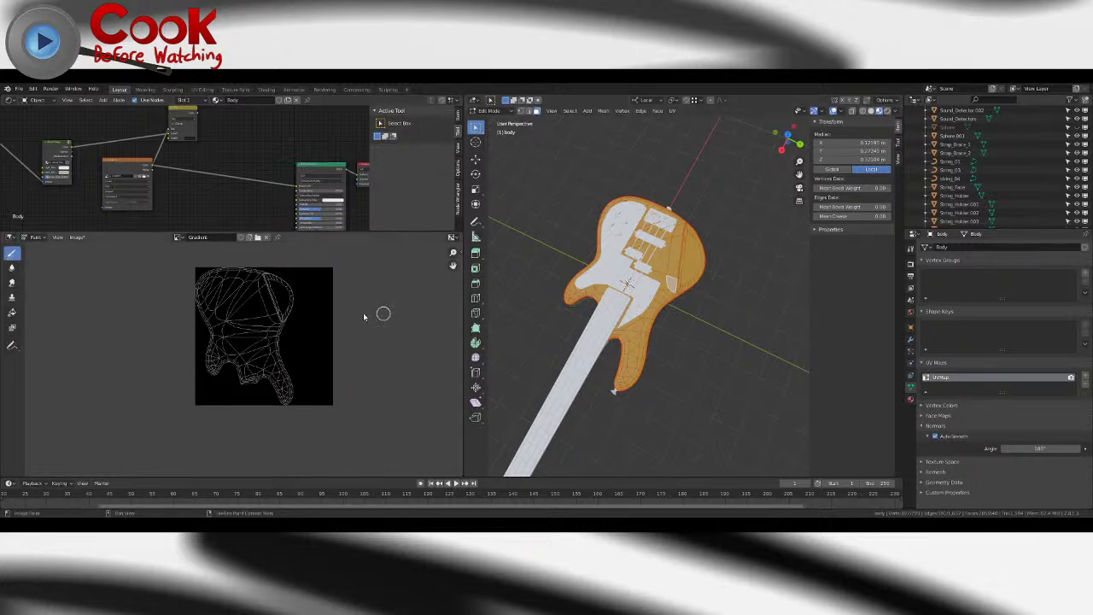
{"action": "left_click_drag", "start_coordinate": [260, 319], "coordinate": [258, 336]}
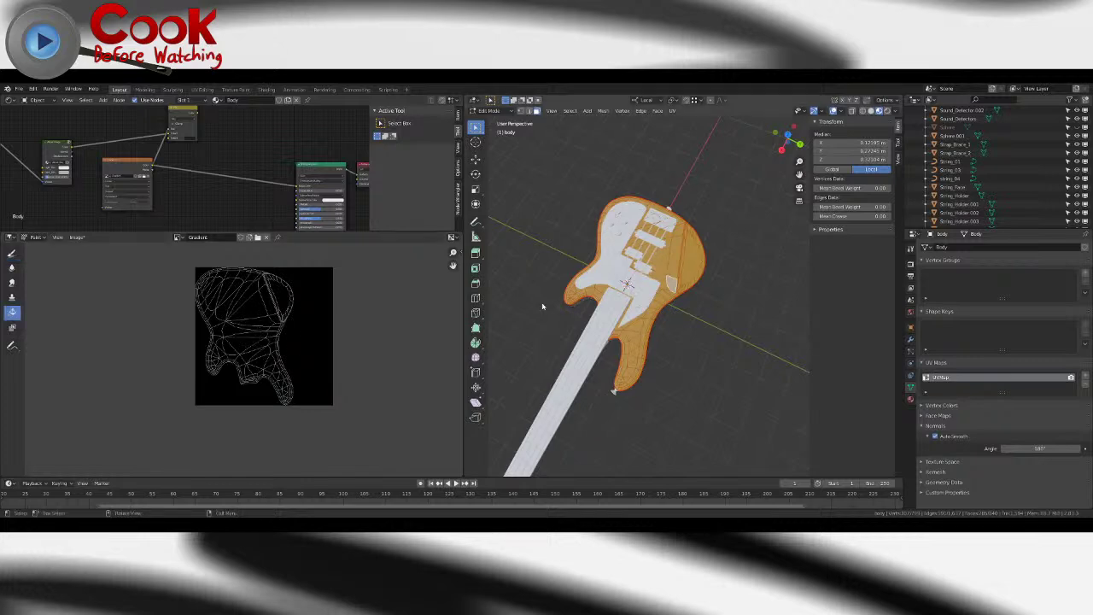
{"action": "middle_click_drag", "start_coordinate": [700, 359], "coordinate": [664, 313]}
{"action": "scroll", "coordinate": [631, 333], "scroll_direction": "up", "scroll_amount": 6}
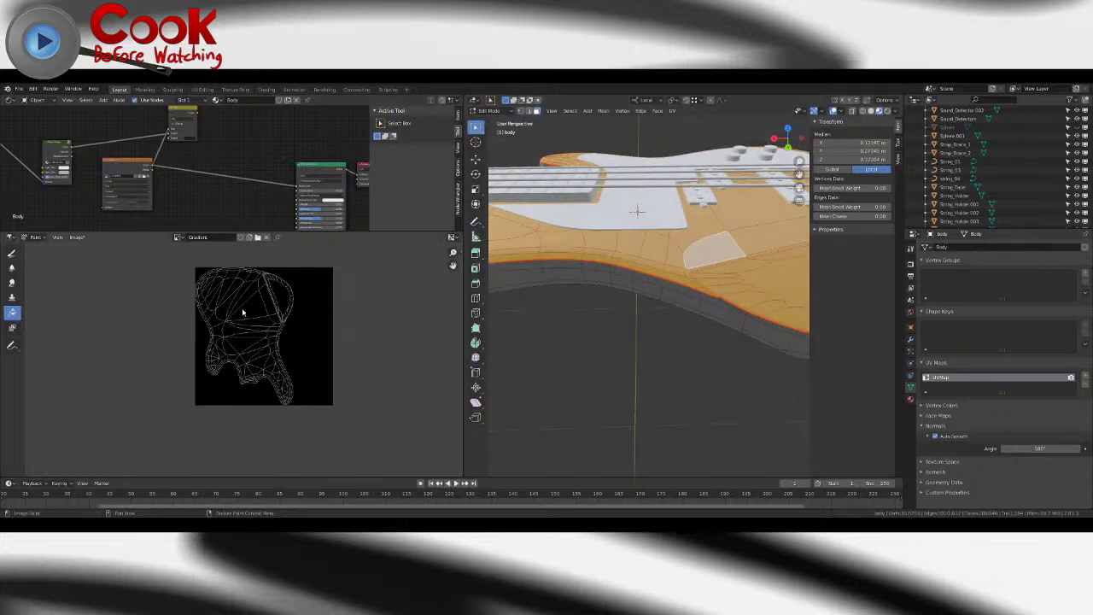
{"action": "left_click", "coordinate": [248, 316]}
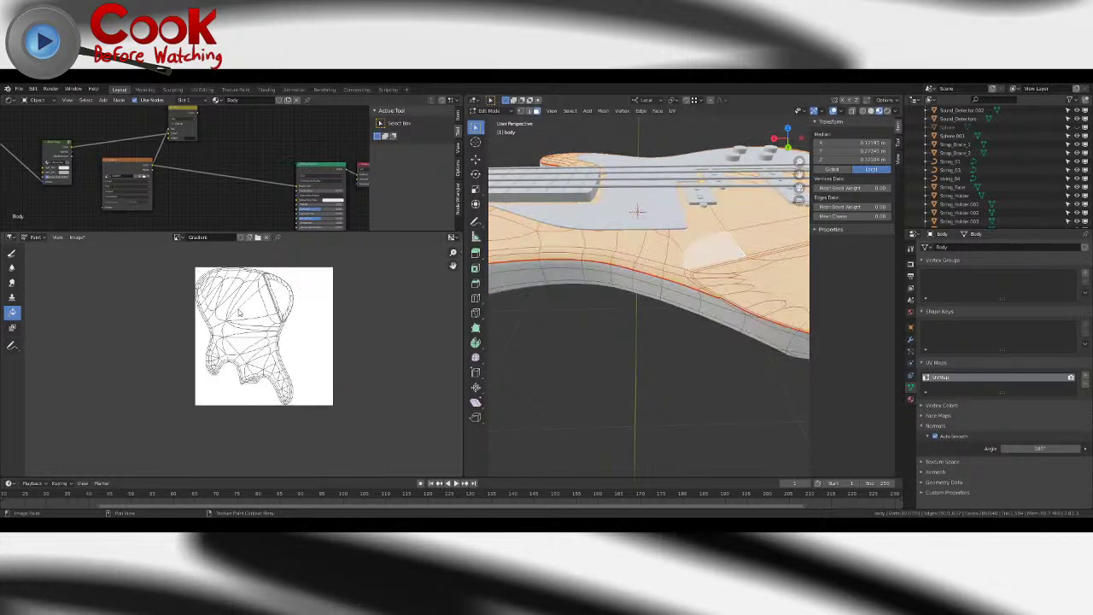
{"action": "key", "text": "ctrl+z"}
- Paint a white stroke along the left inner edge of the body's UV layout in the Gradient image, leaving the rim black
{"action": "left_click", "coordinate": [11, 253]}
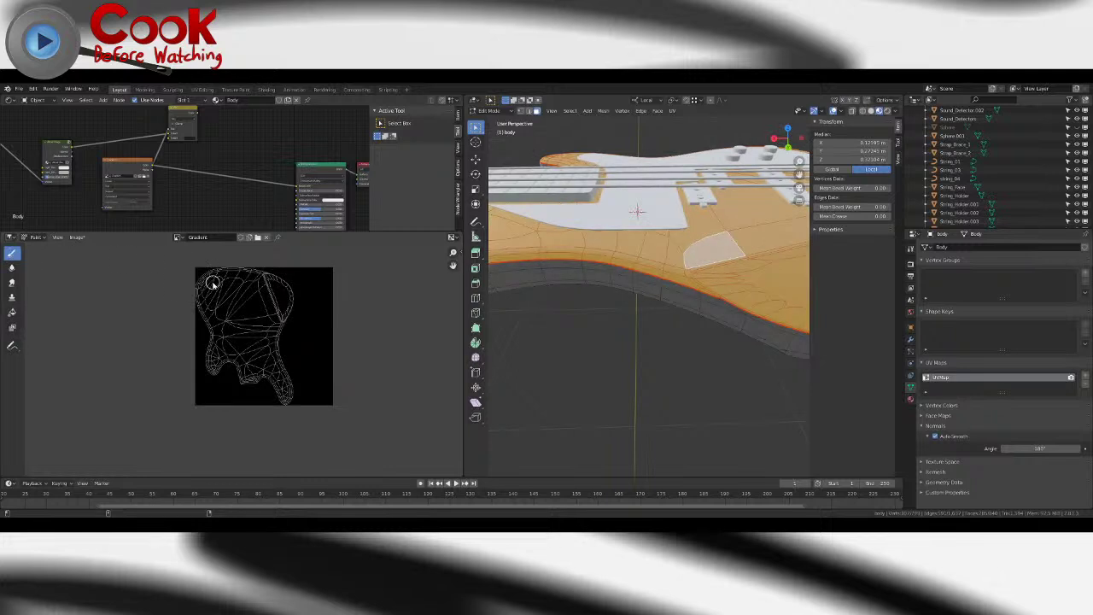
{"action": "mouse_move", "coordinate": [217, 282]}
{"action": "left_mouse_down"}
{"action": "mouse_move", "coordinate": [207, 299]}
{"action": "mouse_move", "coordinate": [222, 319]}
{"action": "left_mouse_up"}
{"action": "scroll", "coordinate": [222, 321], "scroll_direction": "up", "scroll_amount": 5}
{"action": "scroll", "coordinate": [222, 323], "scroll_direction": "down", "scroll_amount": 5}
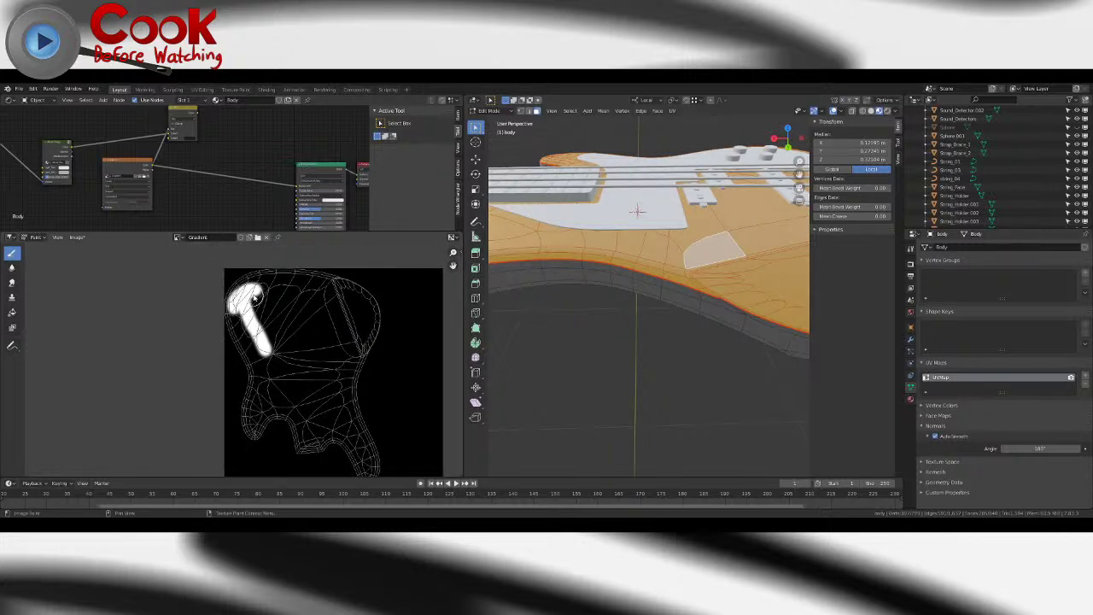
{"action": "left_click", "coordinate": [12, 313]}
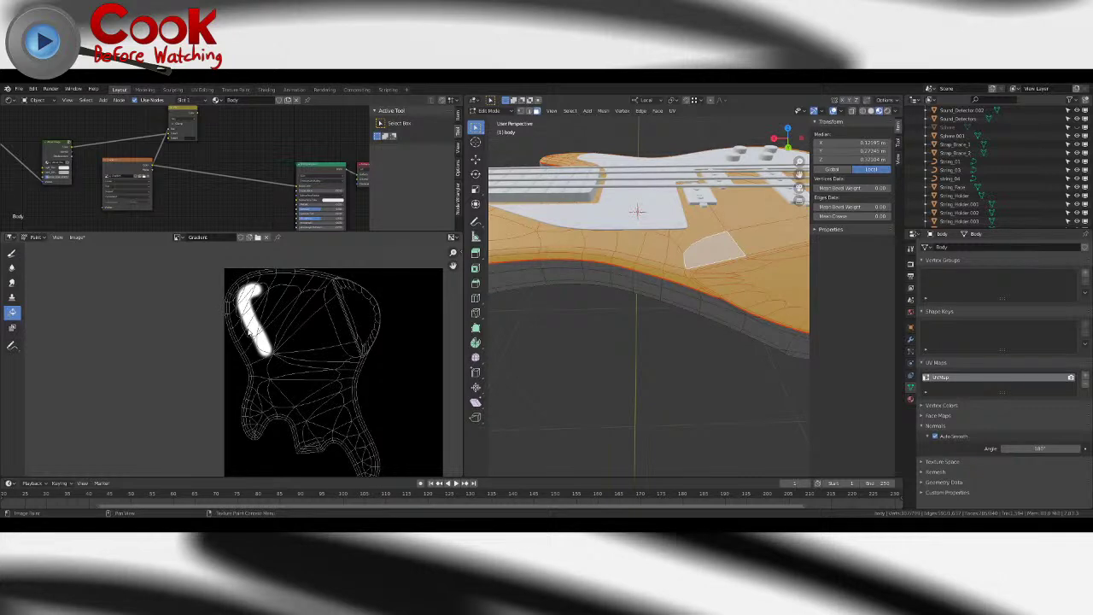
{"action": "left_click", "coordinate": [12, 253]}
{"action": "left_click_drag", "start_coordinate": [237, 293], "coordinate": [264, 402]}
{"action": "scroll", "coordinate": [264, 401], "scroll_direction": "up", "scroll_amount": 3}
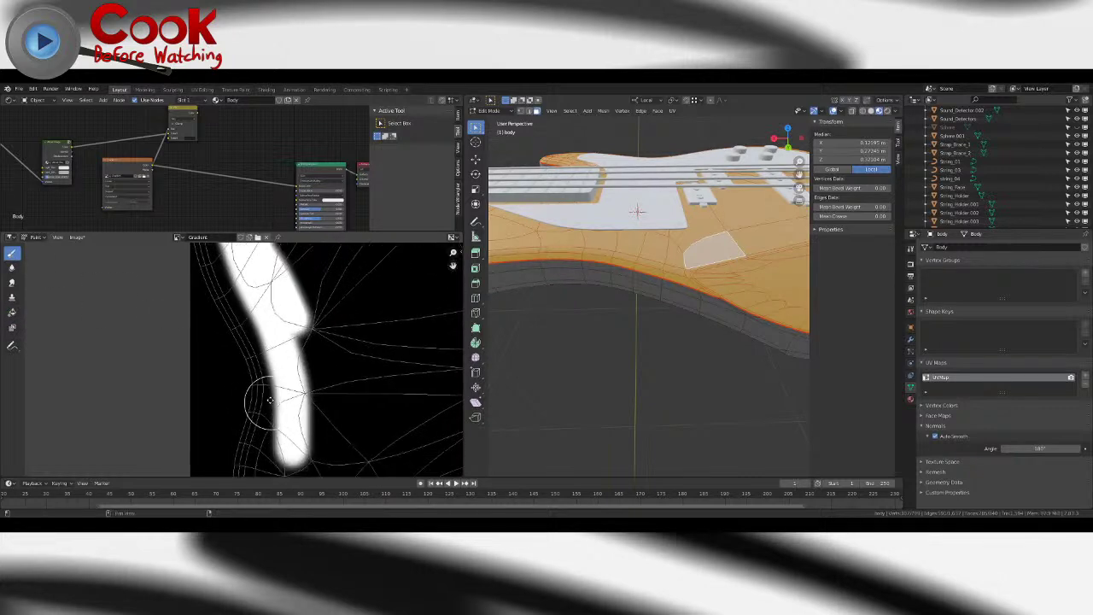
- Continue the white border inside the neck end of the UV layout and into the tips of both horns
{"action": "mouse_move", "coordinate": [283, 332]}
{"action": "left_mouse_down"}
{"action": "mouse_move", "coordinate": [276, 366]}
{"action": "mouse_move", "coordinate": [286, 312]}
{"action": "mouse_move", "coordinate": [357, 348]}
{"action": "left_mouse_up"}
{"action": "middle_click_drag", "start_coordinate": [358, 349], "coordinate": [260, 332]}
{"action": "mouse_move", "coordinate": [256, 327]}
{"action": "left_mouse_down"}
{"action": "mouse_move", "coordinate": [321, 371]}
{"action": "mouse_move", "coordinate": [287, 335]}
{"action": "mouse_move", "coordinate": [299, 375]}
{"action": "mouse_move", "coordinate": [354, 361]}
{"action": "mouse_move", "coordinate": [391, 368]}
{"action": "mouse_move", "coordinate": [389, 381]}
{"action": "left_mouse_up"}
{"action": "middle_click_drag", "start_coordinate": [390, 381], "coordinate": [227, 293]}
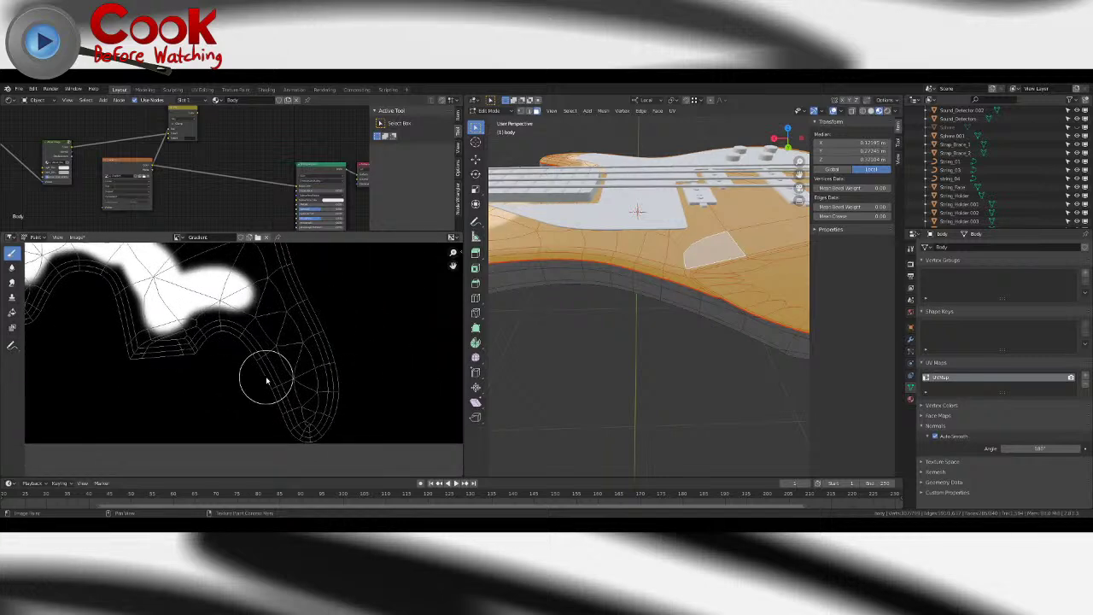
{"action": "mouse_move", "coordinate": [302, 390]}
{"action": "left_mouse_down"}
{"action": "mouse_move", "coordinate": [307, 398]}
{"action": "mouse_move", "coordinate": [232, 317]}
{"action": "mouse_move", "coordinate": [315, 404]}
{"action": "mouse_move", "coordinate": [251, 285]}
{"action": "left_mouse_up"}
{"action": "scroll", "coordinate": [285, 339], "scroll_direction": "down", "scroll_amount": 5}
{"action": "scroll", "coordinate": [285, 339], "scroll_direction": "down", "scroll_amount": 3}
- Enlarge the brush and paint the remaining interior of the body's UV layout white, keeping a black rim along the outline
{"action": "scroll", "coordinate": [214, 287], "scroll_direction": "up", "scroll_amount": 6}
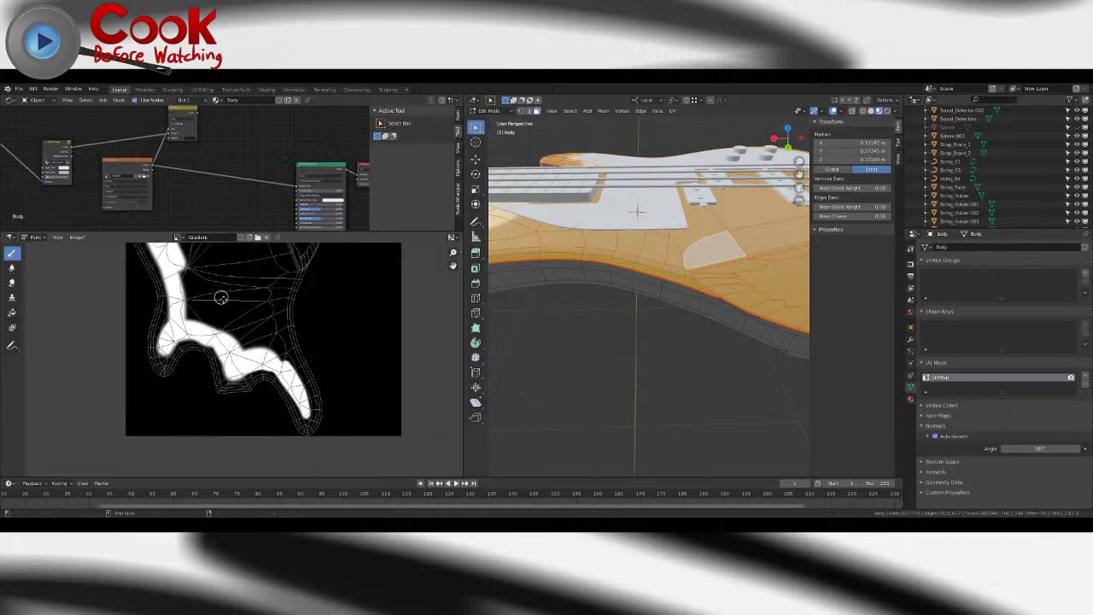
{"action": "scroll", "coordinate": [236, 268], "scroll_direction": "down", "scroll_amount": 4}
{"action": "key", "text": "bracketright"}
{"action": "key", "text": "bracketright"}
{"action": "key", "text": "bracketright"}
{"action": "key", "text": "bracketright"}
{"action": "key", "text": "bracketright"}
{"action": "key", "text": "bracketright"}
{"action": "key", "text": "bracketright"}
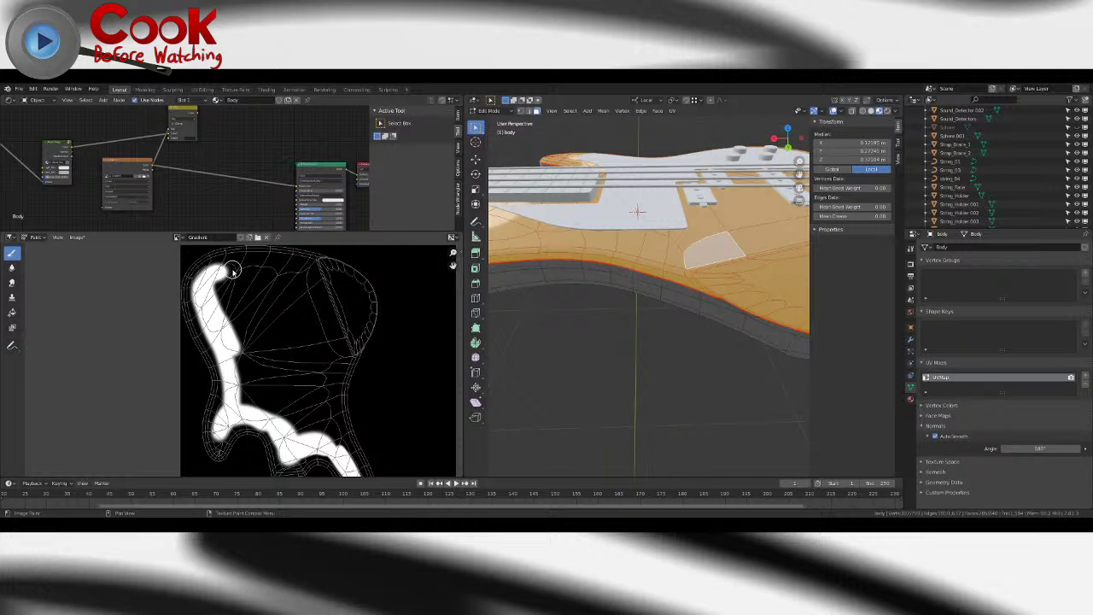
{"action": "mouse_move", "coordinate": [224, 281]}
{"action": "left_mouse_down"}
{"action": "mouse_move", "coordinate": [216, 267]}
{"action": "mouse_move", "coordinate": [227, 260]}
{"action": "mouse_move", "coordinate": [356, 288]}
{"action": "mouse_move", "coordinate": [351, 342]}
{"action": "mouse_move", "coordinate": [326, 301]}
{"action": "mouse_move", "coordinate": [333, 270]}
{"action": "mouse_move", "coordinate": [362, 328]}
{"action": "mouse_move", "coordinate": [348, 292]}
{"action": "mouse_move", "coordinate": [243, 291]}
{"action": "mouse_move", "coordinate": [224, 311]}
{"action": "mouse_move", "coordinate": [297, 301]}
{"action": "left_mouse_up"}
{"action": "middle_click_drag", "start_coordinate": [301, 345], "coordinate": [294, 322]}
{"action": "mouse_move", "coordinate": [300, 289]}
{"action": "left_mouse_down"}
{"action": "mouse_move", "coordinate": [300, 277]}
{"action": "mouse_move", "coordinate": [294, 311]}
{"action": "mouse_move", "coordinate": [322, 318]}
{"action": "mouse_move", "coordinate": [315, 366]}
{"action": "mouse_move", "coordinate": [333, 424]}
{"action": "mouse_move", "coordinate": [318, 323]}
{"action": "mouse_move", "coordinate": [338, 422]}
{"action": "mouse_move", "coordinate": [322, 436]}
{"action": "mouse_move", "coordinate": [288, 400]}
{"action": "mouse_move", "coordinate": [244, 380]}
{"action": "mouse_move", "coordinate": [263, 394]}
{"action": "mouse_move", "coordinate": [303, 350]}
{"action": "mouse_move", "coordinate": [293, 385]}
{"action": "mouse_move", "coordinate": [275, 304]}
{"action": "mouse_move", "coordinate": [290, 389]}
{"action": "mouse_move", "coordinate": [275, 303]}
{"action": "mouse_move", "coordinate": [236, 286]}
{"action": "mouse_move", "coordinate": [229, 311]}
{"action": "mouse_move", "coordinate": [248, 359]}
{"action": "mouse_move", "coordinate": [276, 384]}
{"action": "mouse_move", "coordinate": [268, 338]}
{"action": "mouse_move", "coordinate": [239, 297]}
{"action": "mouse_move", "coordinate": [256, 334]}
{"action": "mouse_move", "coordinate": [243, 333]}
{"action": "mouse_move", "coordinate": [261, 313]}
{"action": "left_mouse_up"}
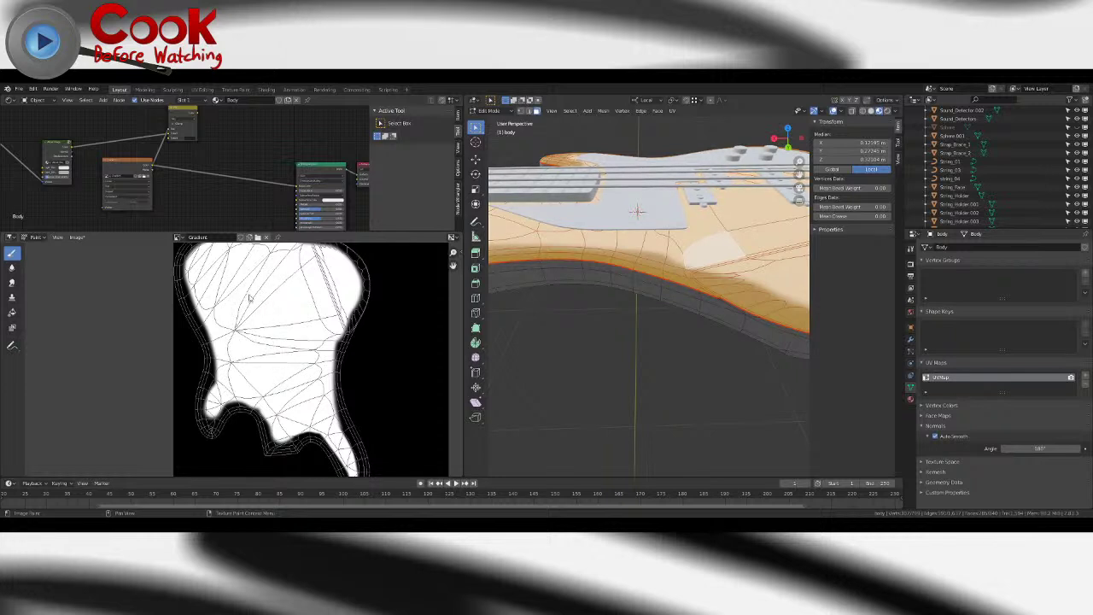
- Switch to the Soften brush and enlarge its radius for blending the border between white and black
{"action": "scroll", "coordinate": [280, 317], "scroll_direction": "down", "scroll_amount": 4}
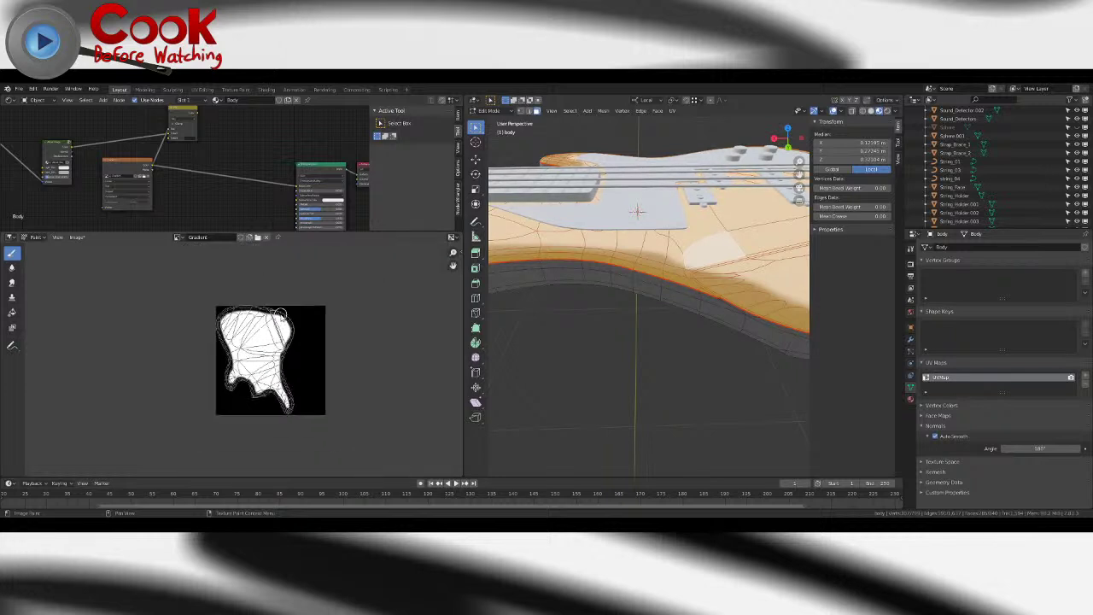
{"action": "left_click", "coordinate": [12, 268]}
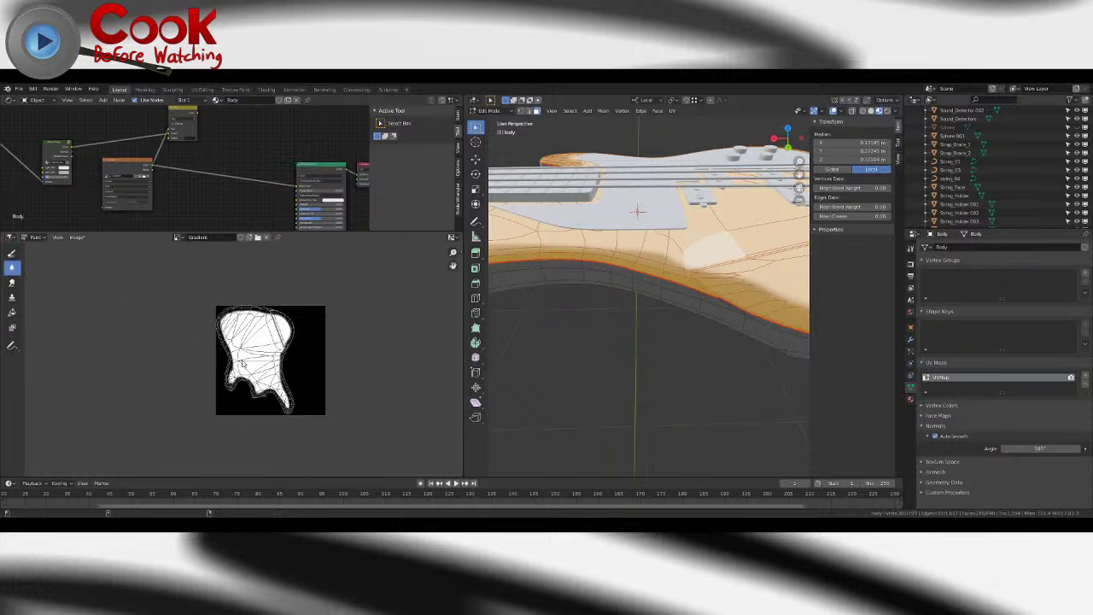
{"action": "key", "text": "f"}
{"action": "scroll", "coordinate": [293, 416], "scroll_direction": "up", "scroll_amount": 6}
{"action": "scroll", "coordinate": [292, 416], "scroll_direction": "down", "scroll_amount": 5}
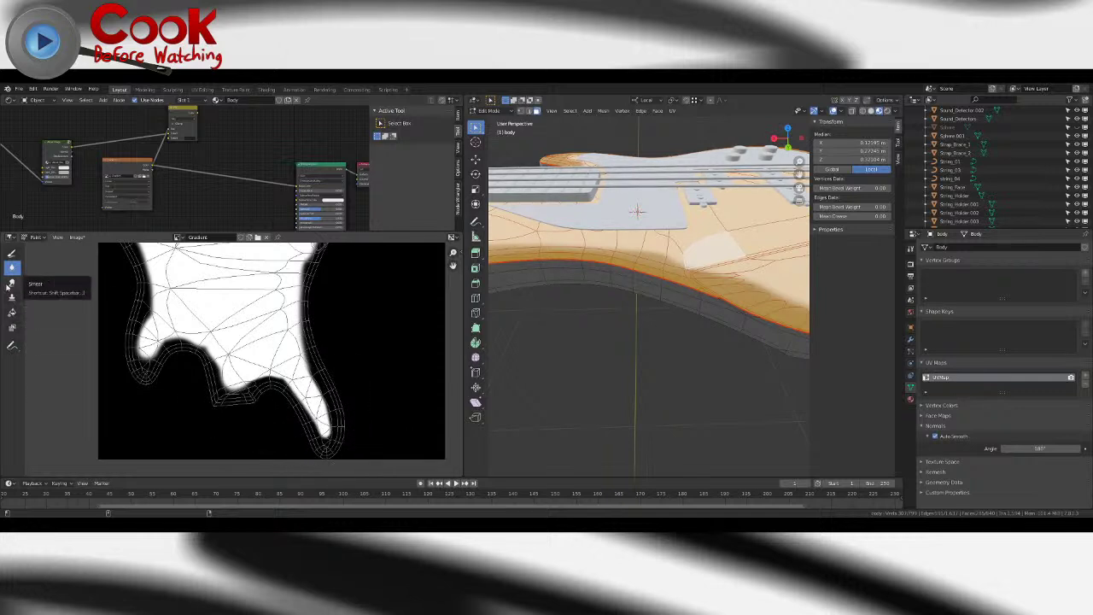
{"action": "scroll", "coordinate": [293, 415], "scroll_direction": "down", "scroll_amount": 4}
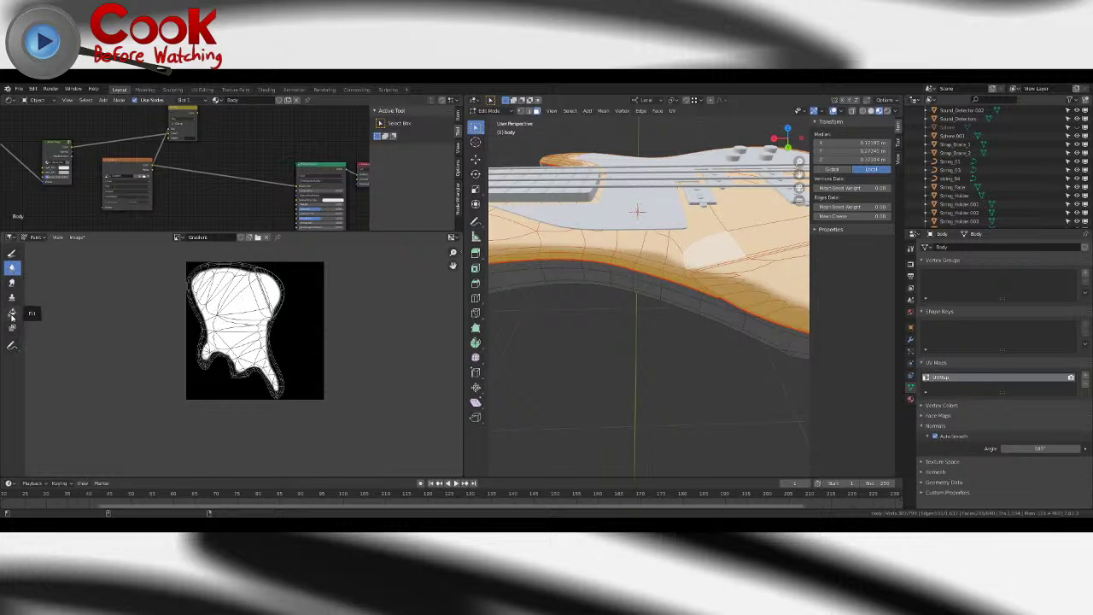
- Try the Smear brush on the white area's edge near the shorter horn and neck end, and undo the strokes
{"action": "left_click", "coordinate": [11, 282]}
{"action": "scroll", "coordinate": [218, 383], "scroll_direction": "up", "scroll_amount": 4}
{"action": "left_click_drag", "start_coordinate": [220, 389], "coordinate": [224, 378]}
{"action": "key", "text": "ctrl+z"}
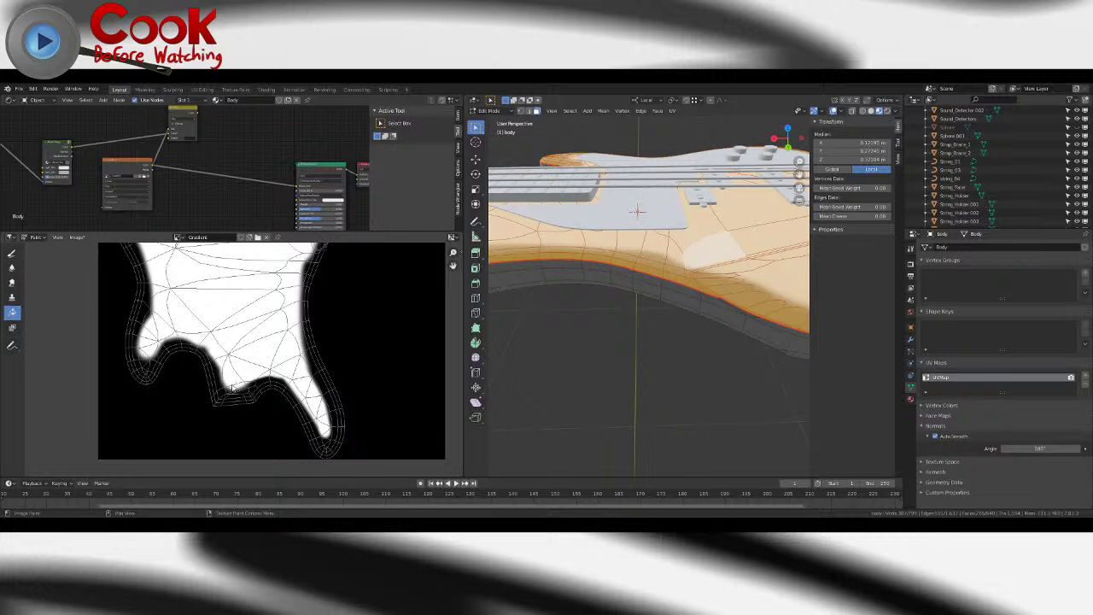
{"action": "left_click", "coordinate": [12, 282]}
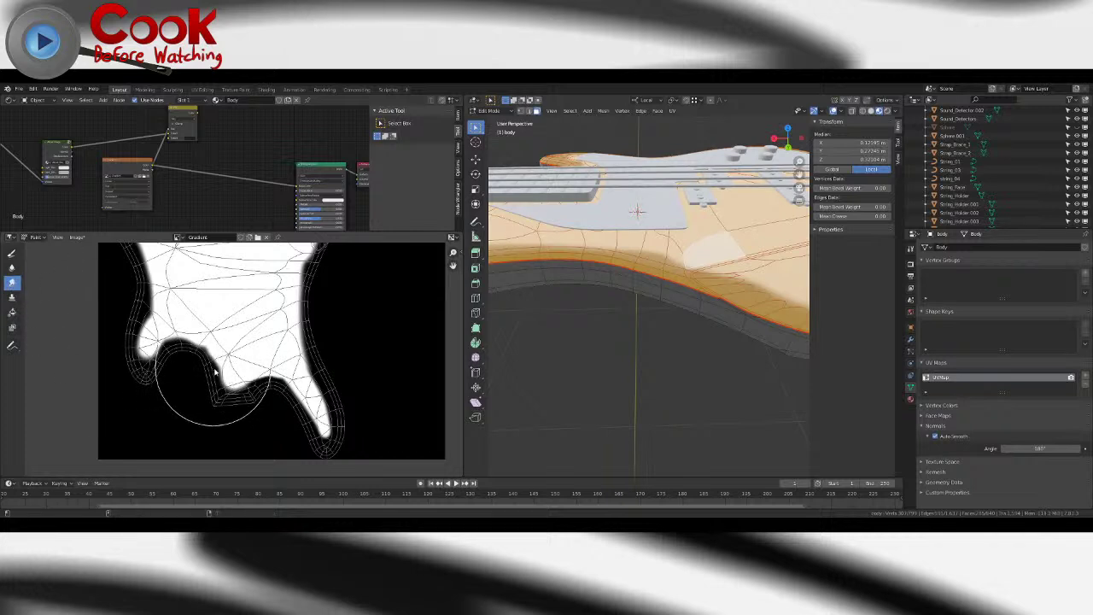
{"action": "mouse_move", "coordinate": [216, 370]}
{"action": "left_mouse_down"}
{"action": "mouse_move", "coordinate": [224, 364]}
{"action": "mouse_move", "coordinate": [150, 363]}
{"action": "mouse_move", "coordinate": [176, 349]}
{"action": "mouse_move", "coordinate": [170, 341]}
{"action": "left_mouse_up"}
{"action": "key", "text": "ctrl+z"}
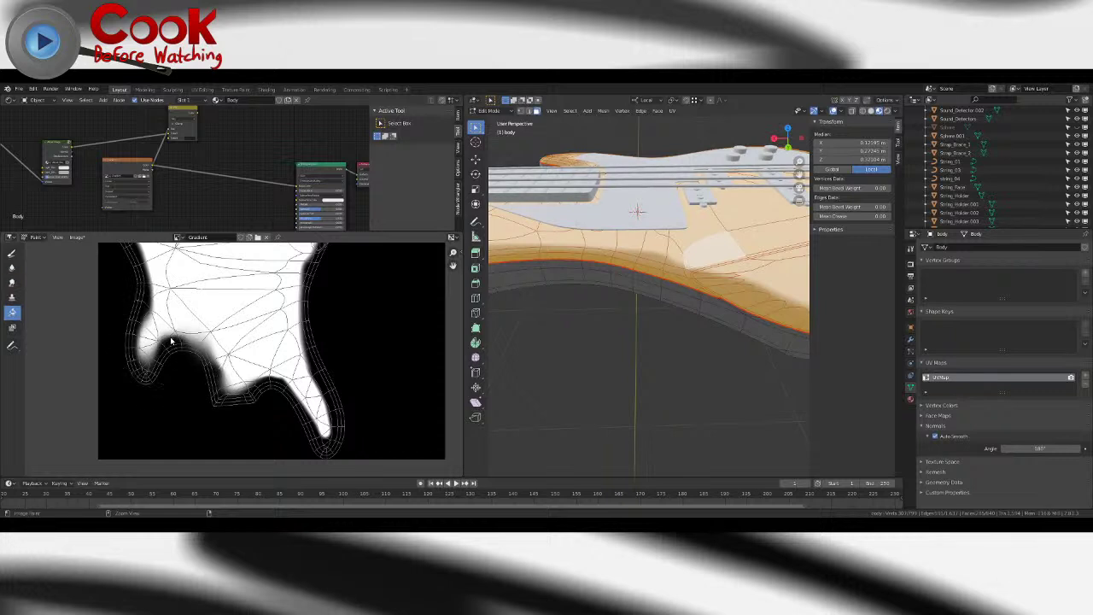
{"action": "left_click", "coordinate": [171, 342]}
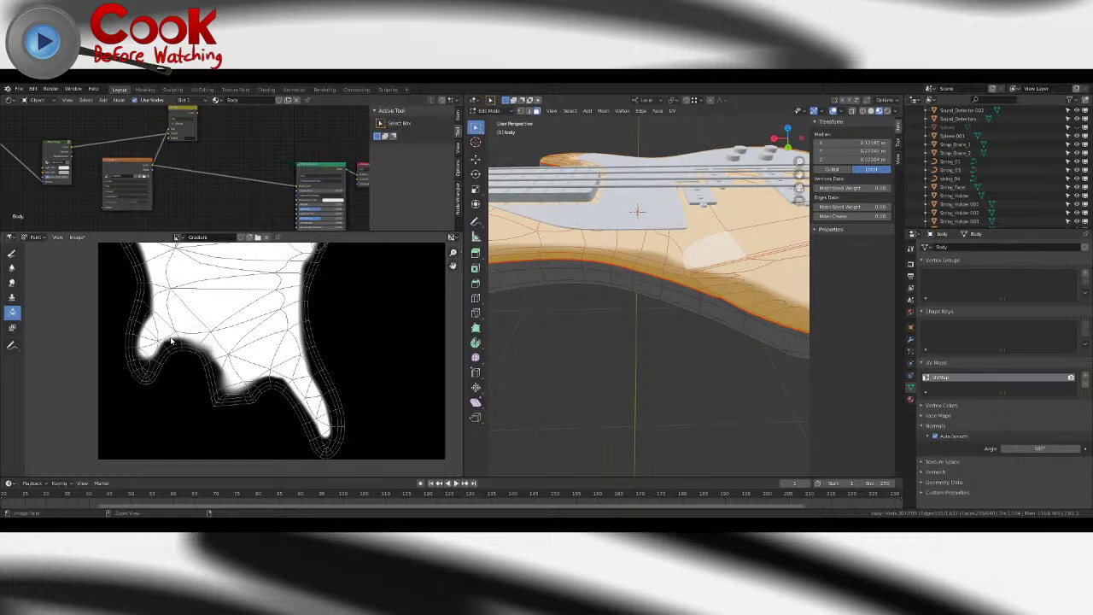
{"action": "left_click_drag", "start_coordinate": [181, 346], "coordinate": [220, 360]}
{"action": "key", "text": "ctrl+z"}
- Set up the Soften brush with Gaussian blur mode and a kernel radius of 22
{"action": "left_click", "coordinate": [11, 268]}
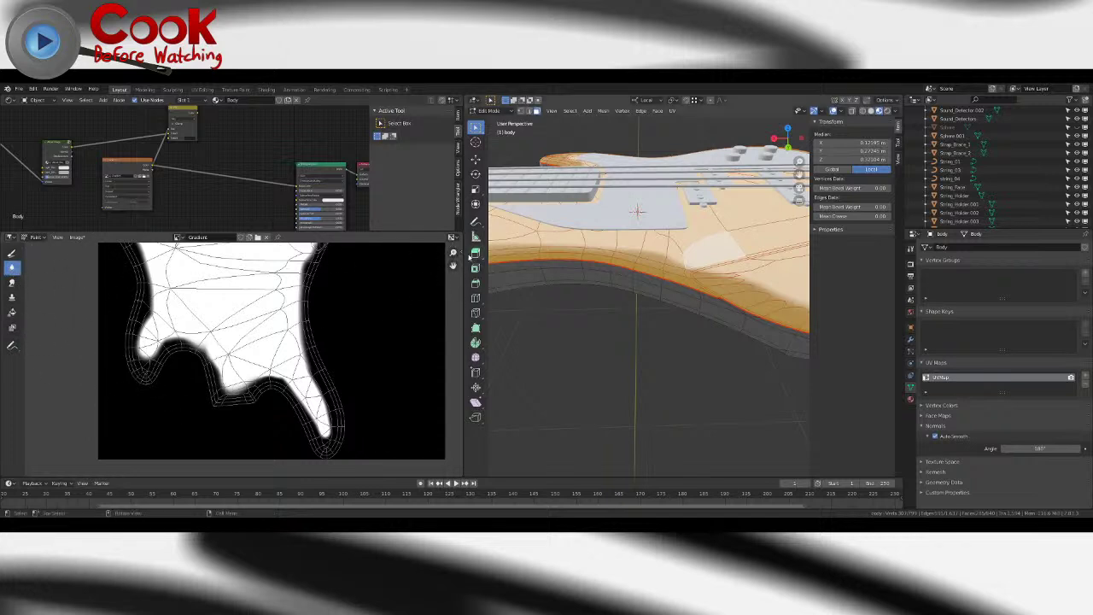
{"action": "key", "text": "n"}
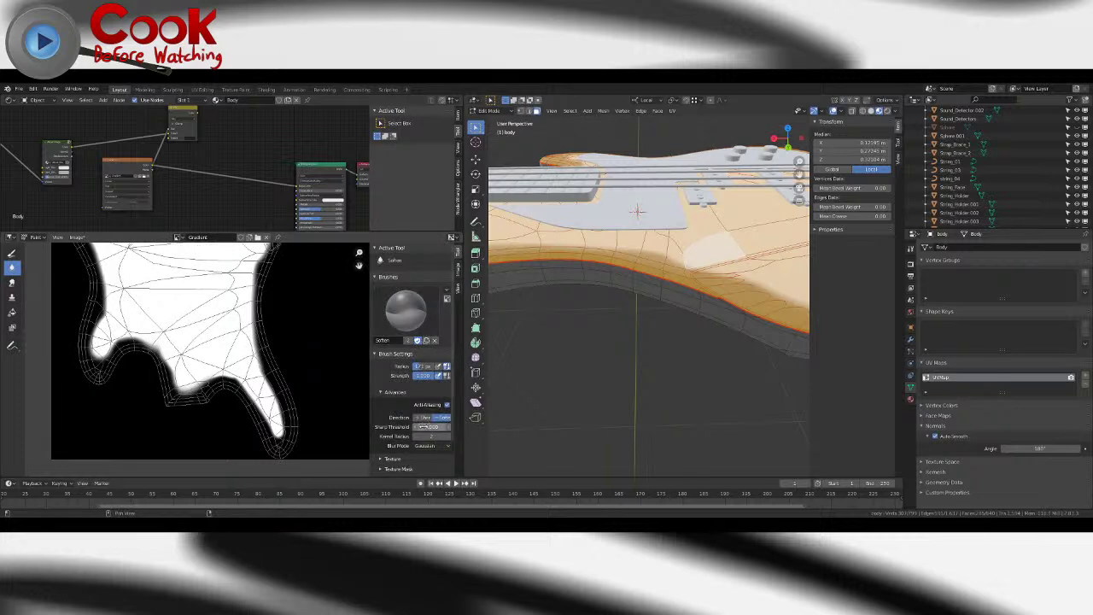
{"action": "scroll", "coordinate": [401, 424], "scroll_direction": "down", "scroll_amount": 2}
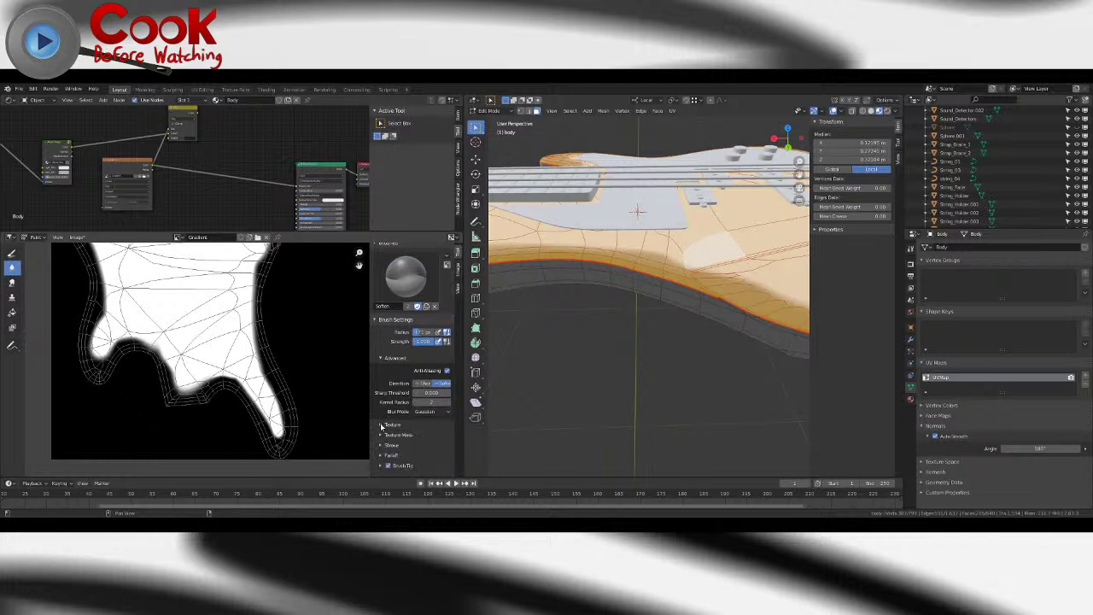
{"action": "scroll", "coordinate": [381, 427], "scroll_direction": "down", "scroll_amount": 1}
{"action": "left_click", "coordinate": [381, 431]}
{"action": "left_click", "coordinate": [380, 432]}
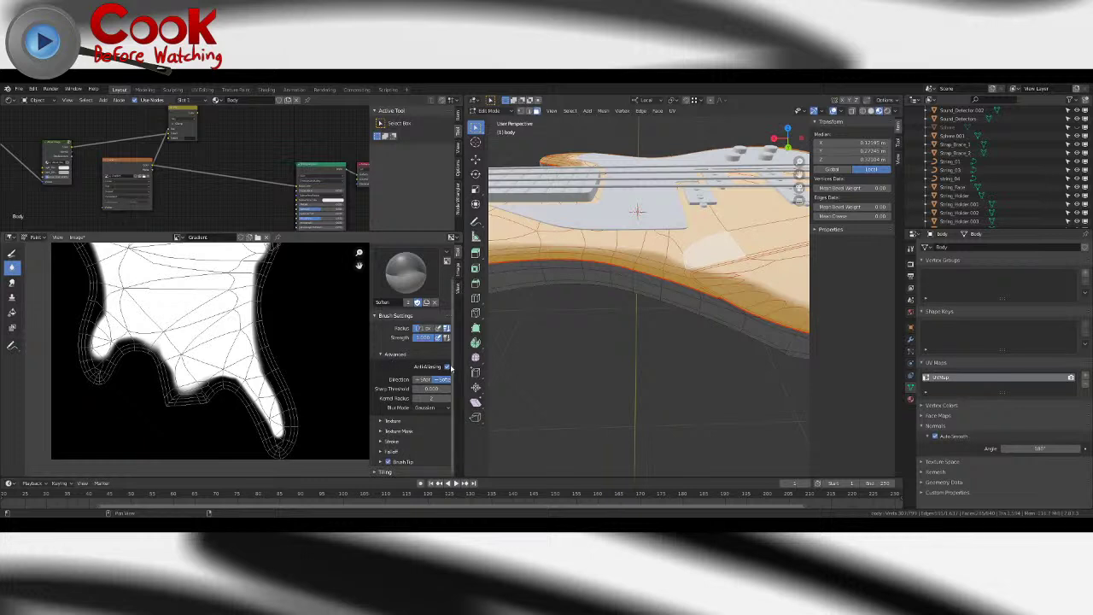
{"action": "left_click", "coordinate": [426, 408]}
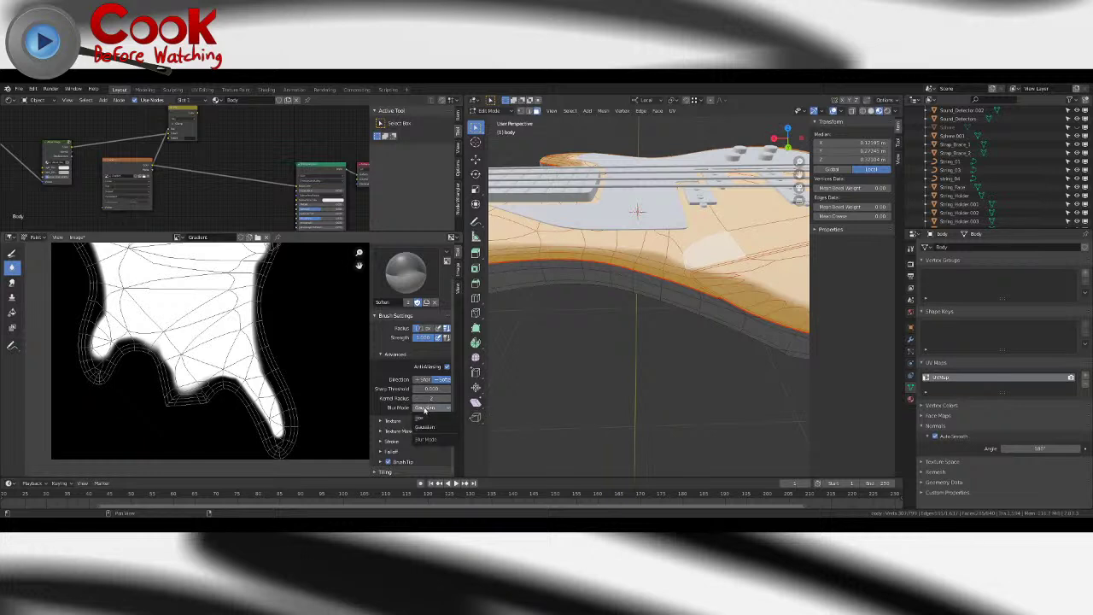
{"action": "left_click", "coordinate": [425, 426]}
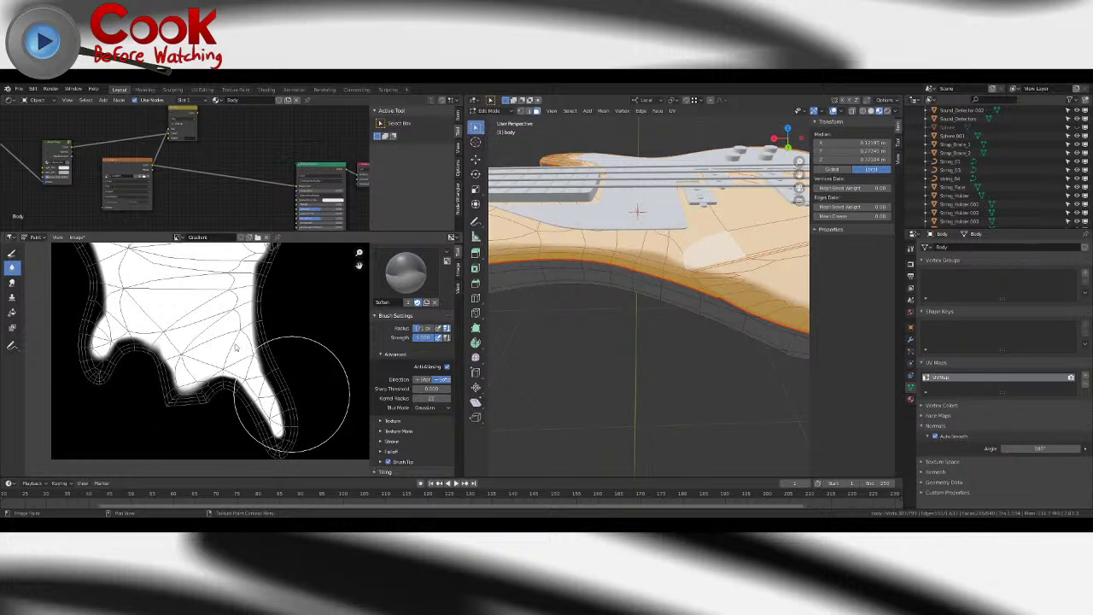
- Soften the white-to-black border around the horns and neck end, reducing the kernel radius to 4 and lowering the brush strength
{"action": "left_click_drag", "start_coordinate": [276, 376], "coordinate": [244, 380]}
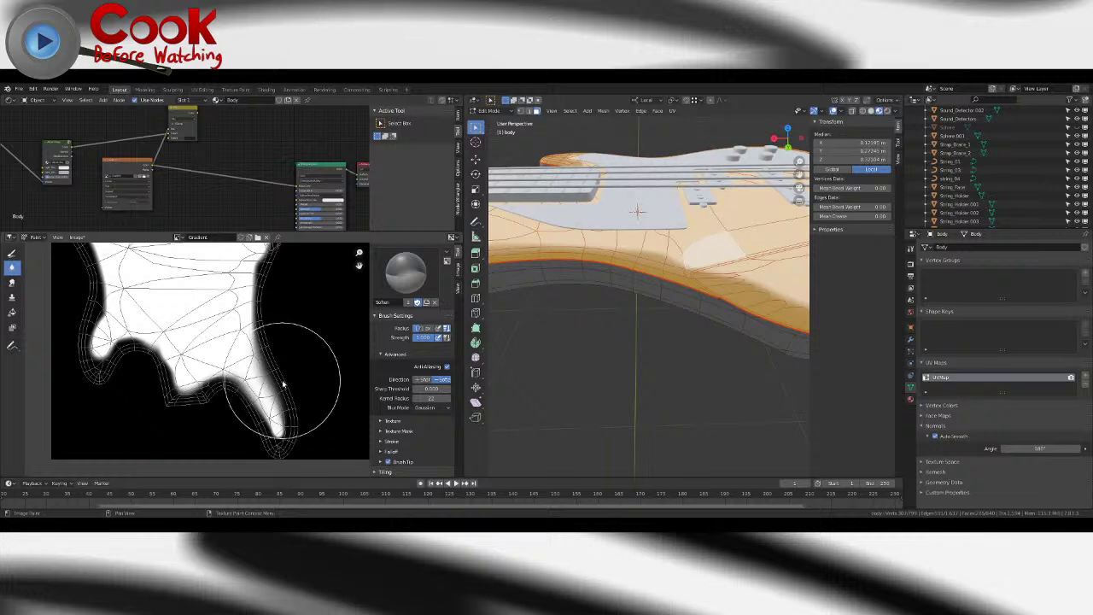
{"action": "left_click_drag", "start_coordinate": [433, 399], "coordinate": [423, 399]}
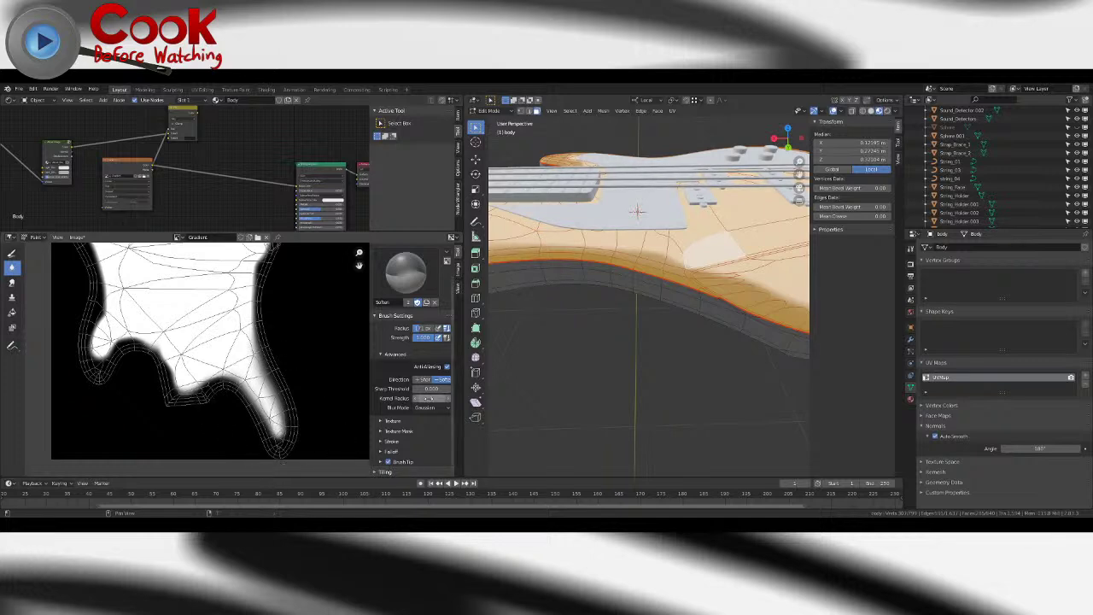
{"action": "middle_click_drag", "start_coordinate": [124, 339], "coordinate": [178, 348]}
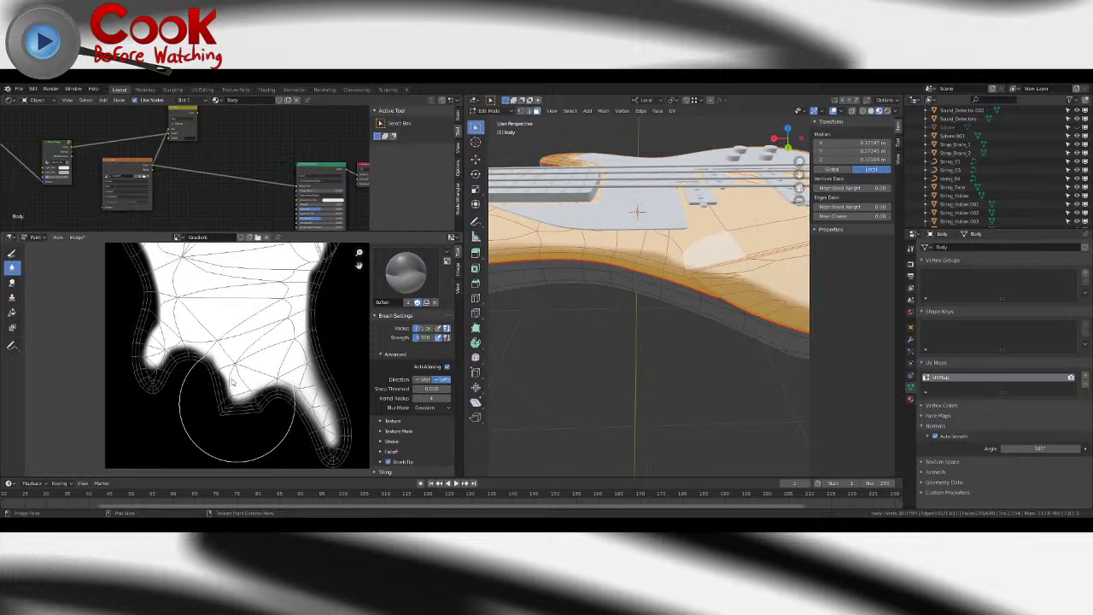
{"action": "left_click_drag", "start_coordinate": [420, 340], "coordinate": [405, 340]}
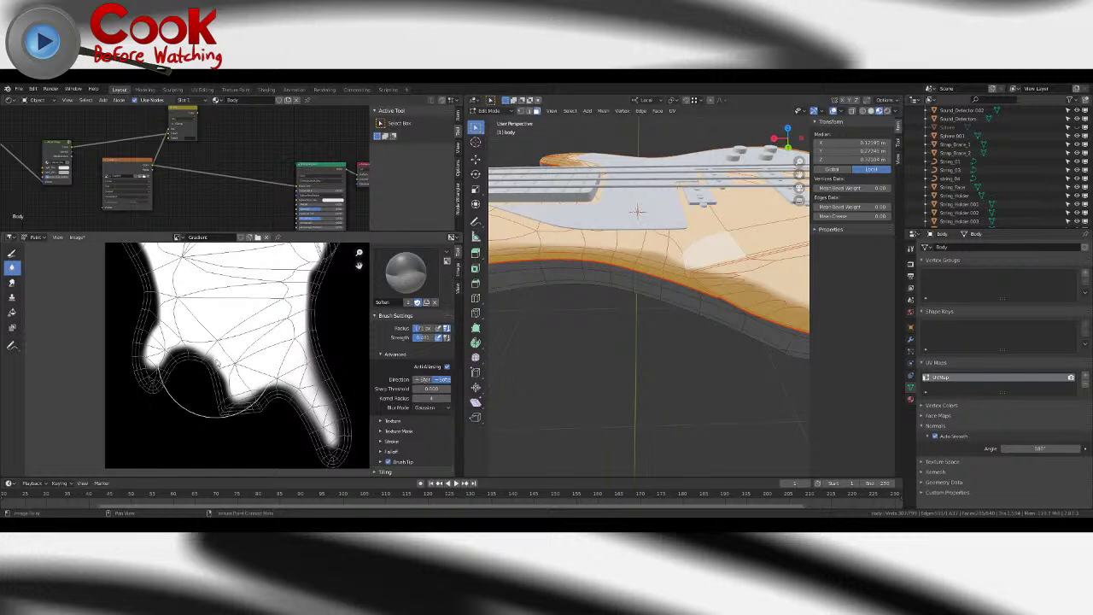
- Blend the white-to-black border around the rest of the body's UV layout in the Gradient image with the Soften brush
{"action": "scroll", "coordinate": [317, 331], "scroll_direction": "up", "scroll_amount": 2}
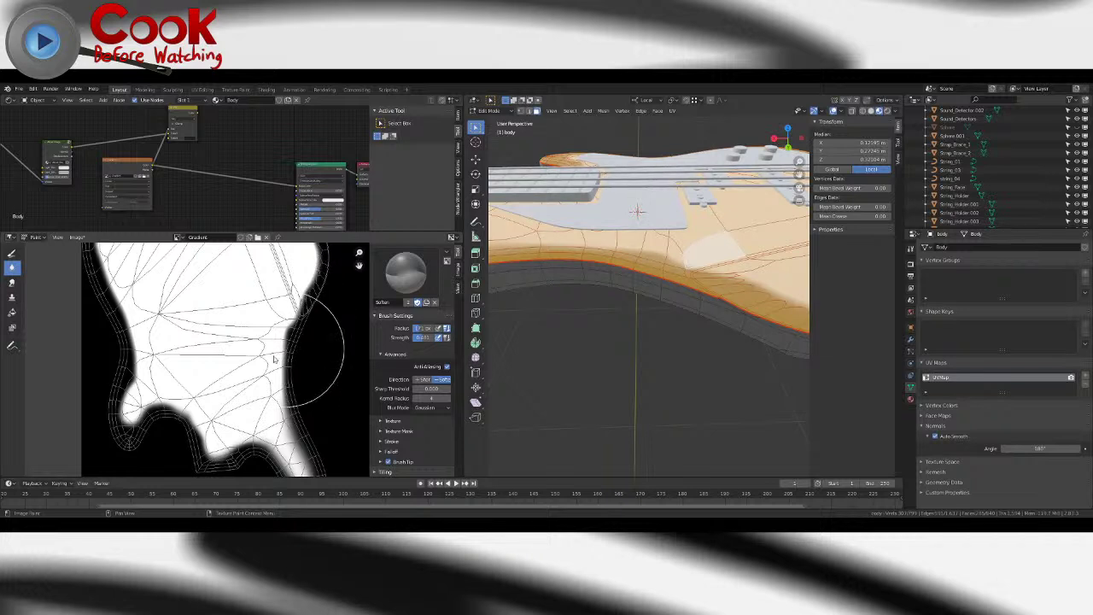
{"action": "scroll", "coordinate": [291, 308], "scroll_direction": "down", "scroll_amount": 3}
{"action": "scroll", "coordinate": [290, 305], "scroll_direction": "up", "scroll_amount": 1}
{"action": "scroll", "coordinate": [213, 359], "scroll_direction": "down", "scroll_amount": 1}
{"action": "scroll", "coordinate": [213, 360], "scroll_direction": "up", "scroll_amount": 1}
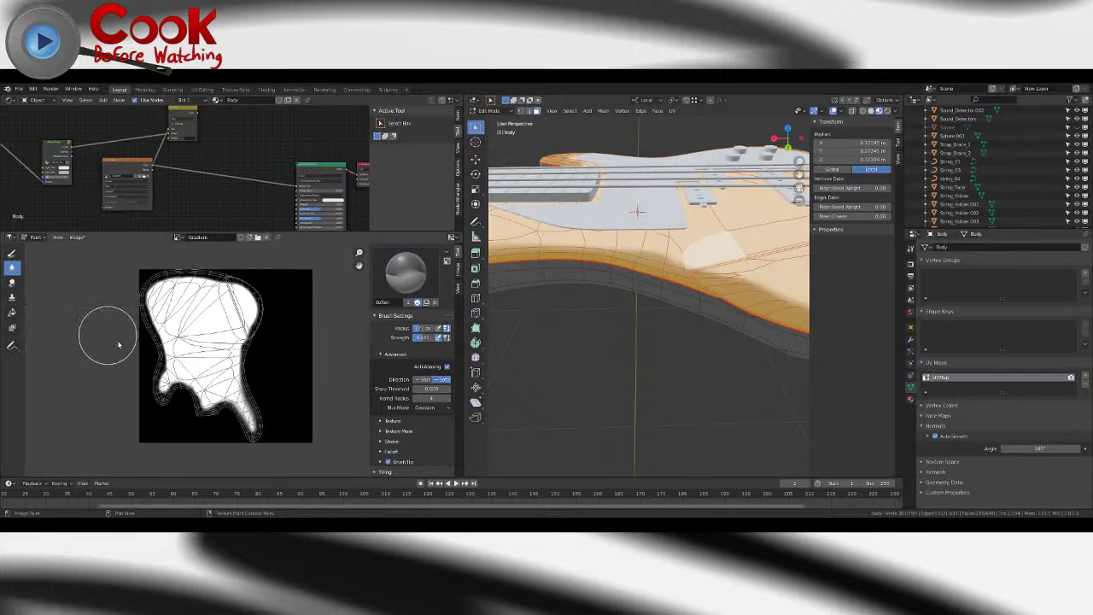
{"action": "scroll", "coordinate": [223, 398], "scroll_direction": "up", "scroll_amount": 5}
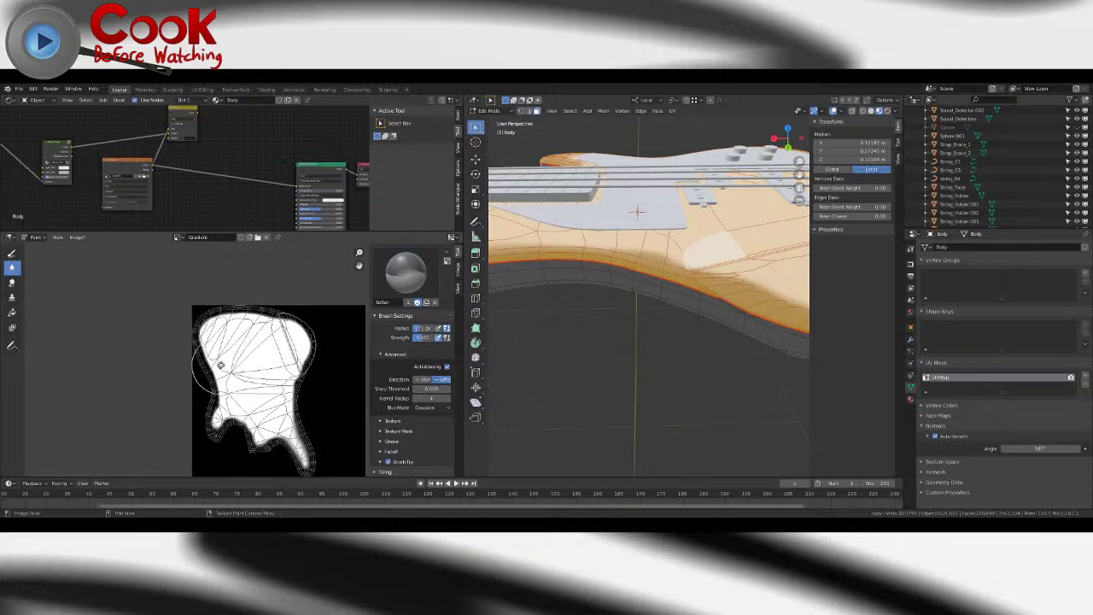
{"action": "scroll", "coordinate": [261, 340], "scroll_direction": "up", "scroll_amount": 2}
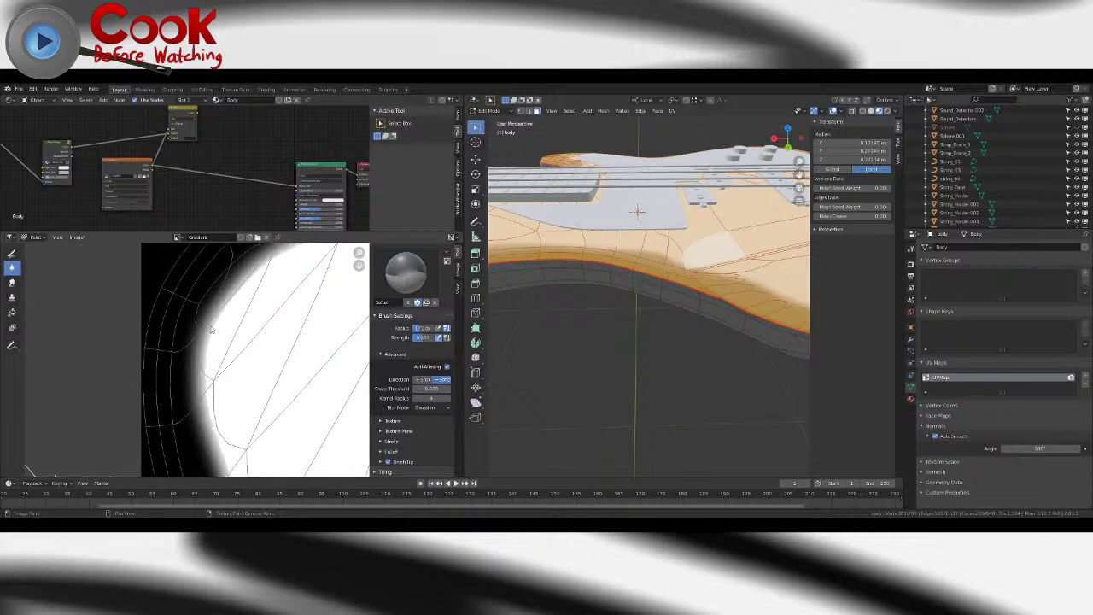
{"action": "scroll", "coordinate": [218, 337], "scroll_direction": "down", "scroll_amount": 2}
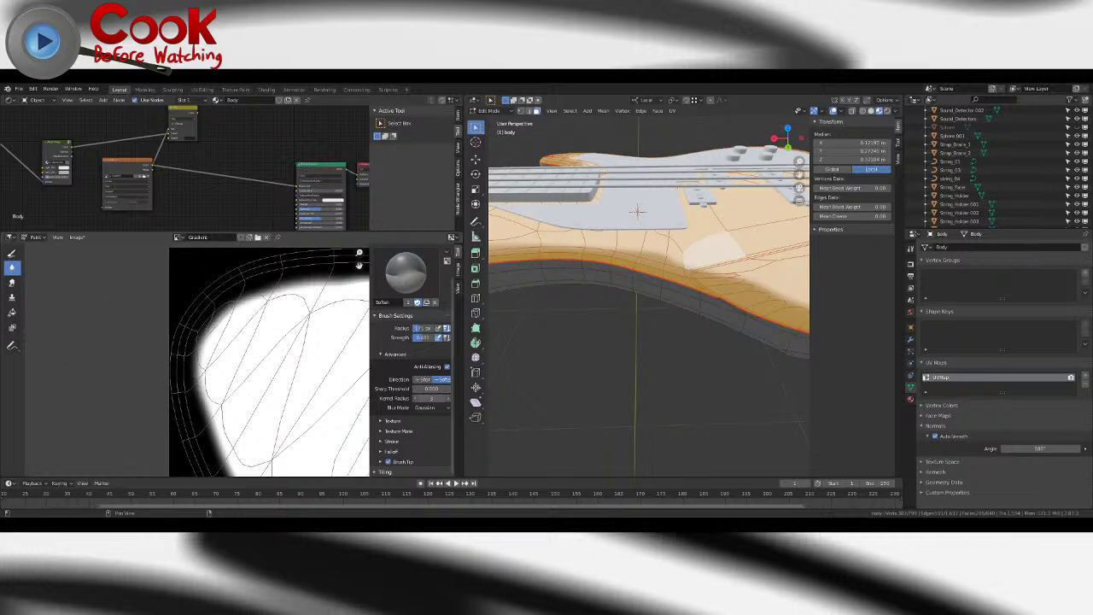
{"action": "scroll", "coordinate": [207, 362], "scroll_direction": "up", "scroll_amount": 3}
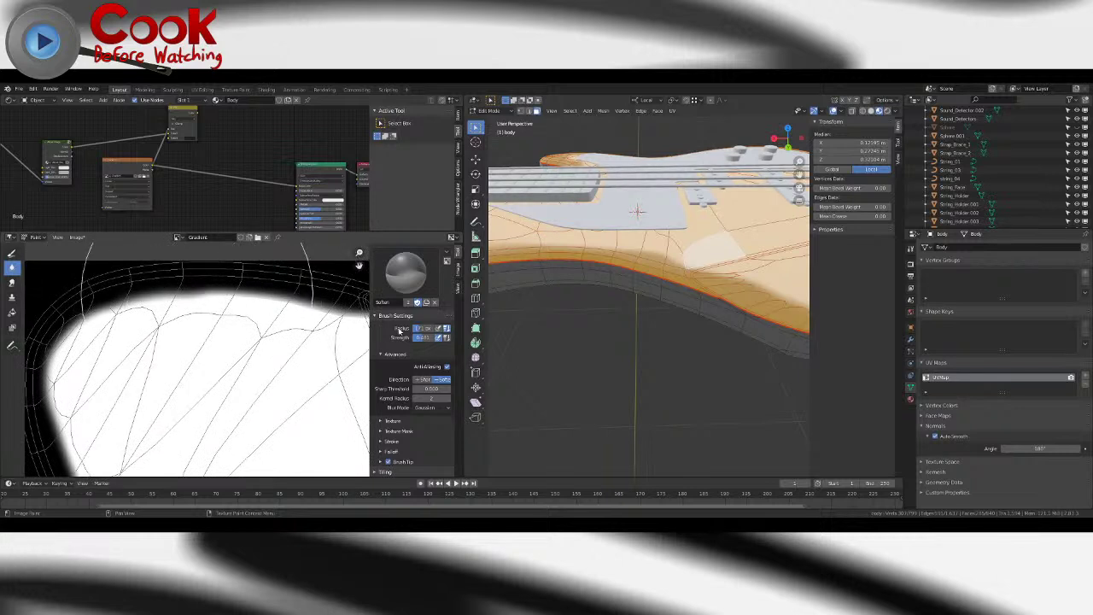
{"action": "scroll", "coordinate": [273, 312], "scroll_direction": "up", "scroll_amount": 2}
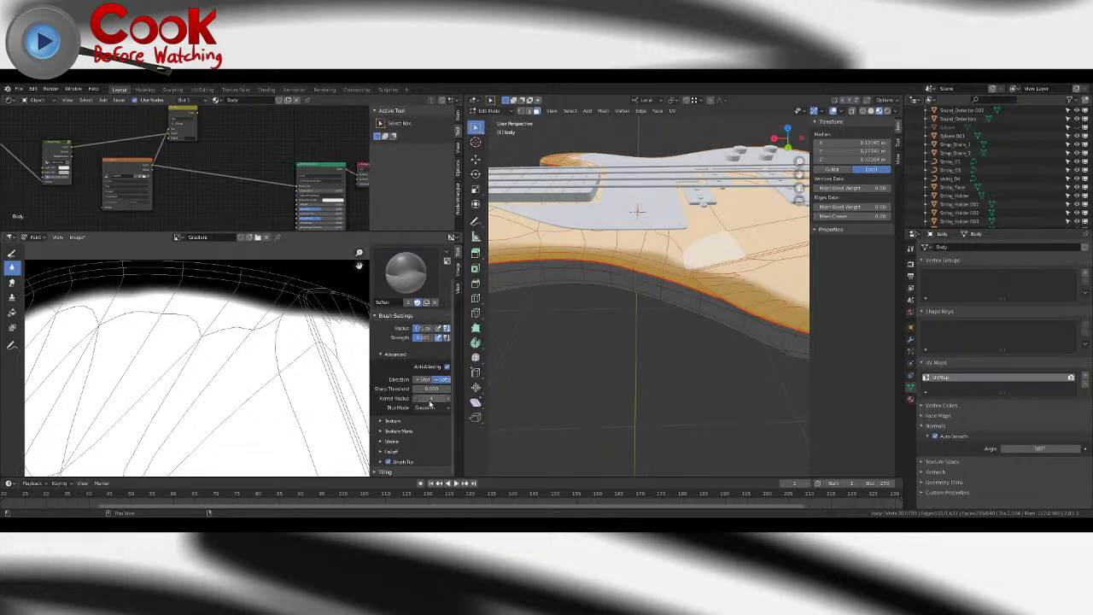
{"action": "mouse_move", "coordinate": [325, 326]}
{"action": "middle_mouse_down"}
{"action": "mouse_move", "coordinate": [178, 319]}
{"action": "mouse_move", "coordinate": [161, 299]}
{"action": "middle_mouse_up"}
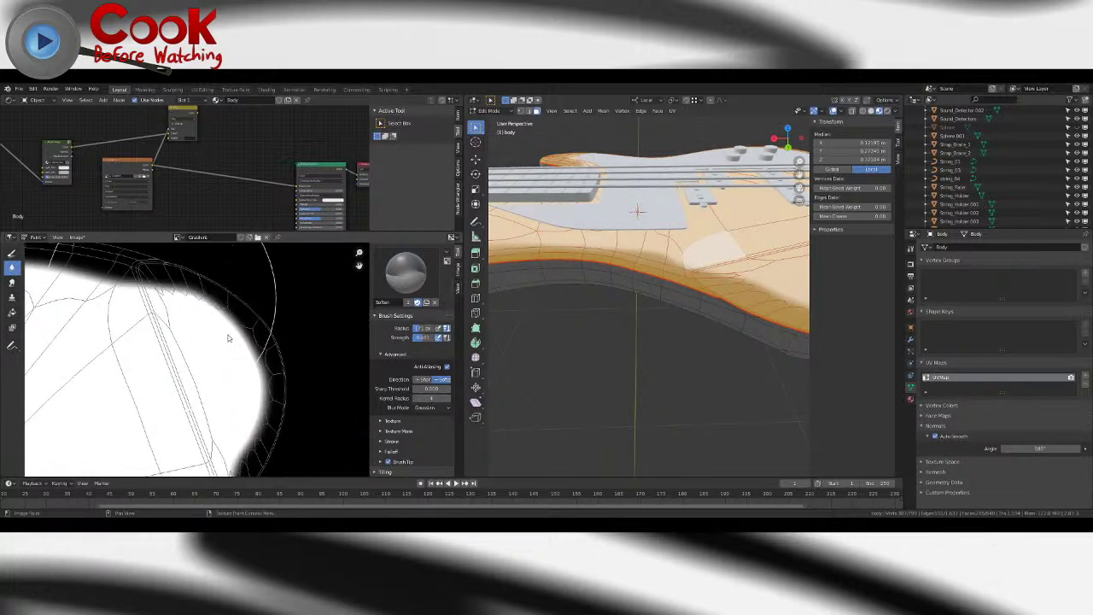
{"action": "key", "text": "f"}
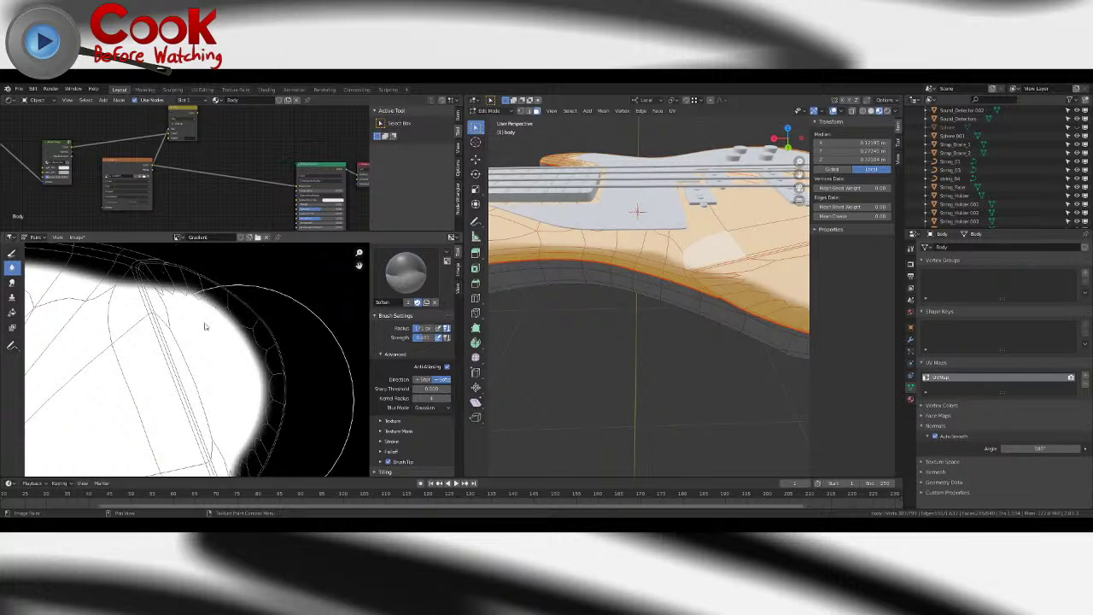
{"action": "left_click", "coordinate": [150, 299]}
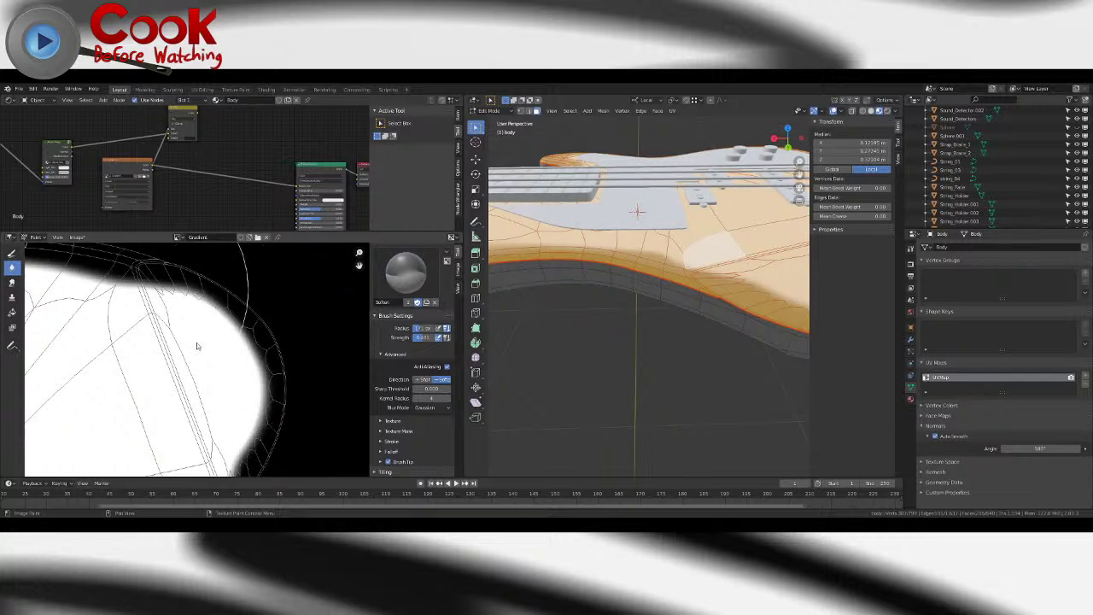
- Return to Object Mode and connect the Mix node's Color output to the Principled BSDF's Base Color
{"action": "scroll", "coordinate": [197, 346], "scroll_direction": "down", "scroll_amount": 4}
{"action": "scroll", "coordinate": [196, 346], "scroll_direction": "down", "scroll_amount": 4}
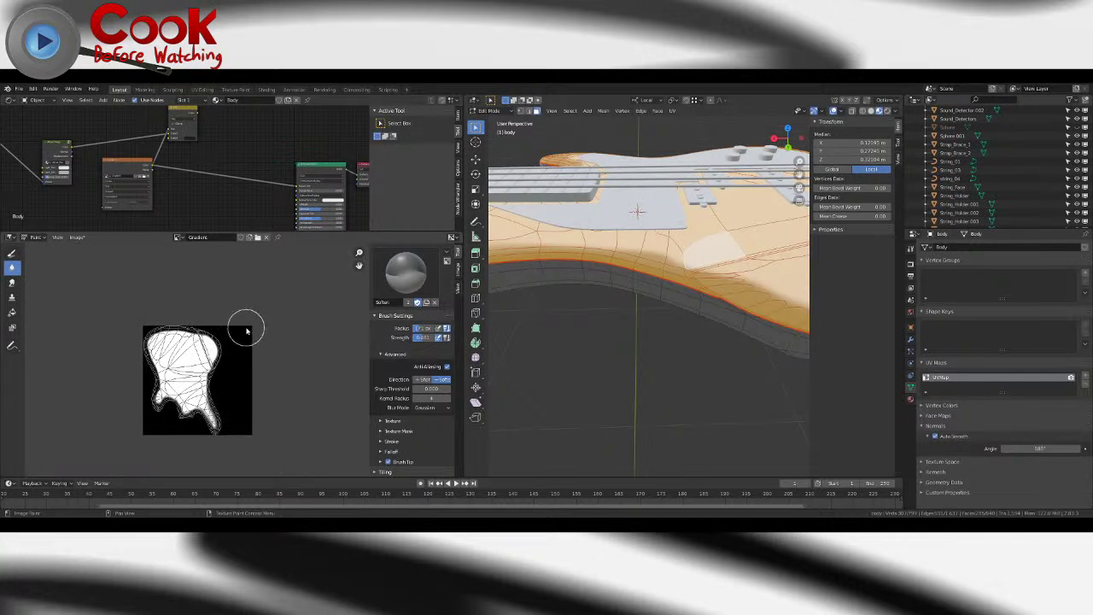
{"action": "scroll", "coordinate": [571, 324], "scroll_direction": "down", "scroll_amount": 3}
{"action": "key", "text": "Tab"}
{"action": "middle_click_drag", "start_coordinate": [617, 329], "coordinate": [536, 381]}
{"action": "middle_click_drag", "start_coordinate": [215, 147], "coordinate": [146, 162]}
{"action": "scroll", "coordinate": [168, 162], "scroll_direction": "up", "scroll_amount": 1}
{"action": "scroll", "coordinate": [146, 161], "scroll_direction": "down", "scroll_amount": 1}
{"action": "left_click_drag", "start_coordinate": [115, 135], "coordinate": [215, 210]}
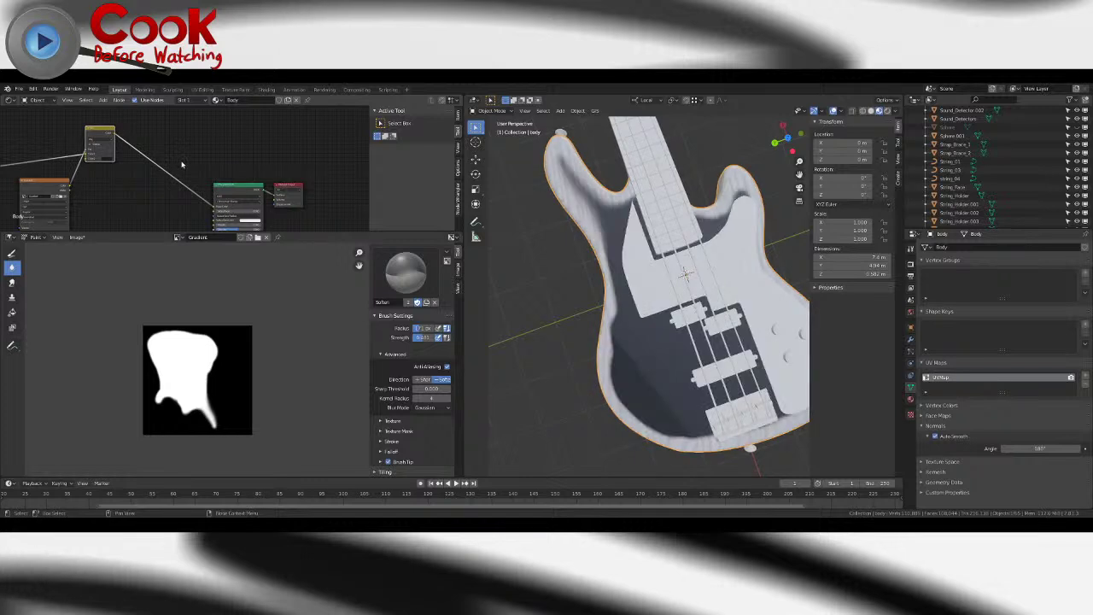
- Connect the Texture Coordinate node's UV output to the Vector input of the Gradient image texture node
{"action": "middle_click_drag", "start_coordinate": [109, 190], "coordinate": [231, 171]}
{"action": "left_click_drag", "start_coordinate": [170, 162], "coordinate": [151, 162]}
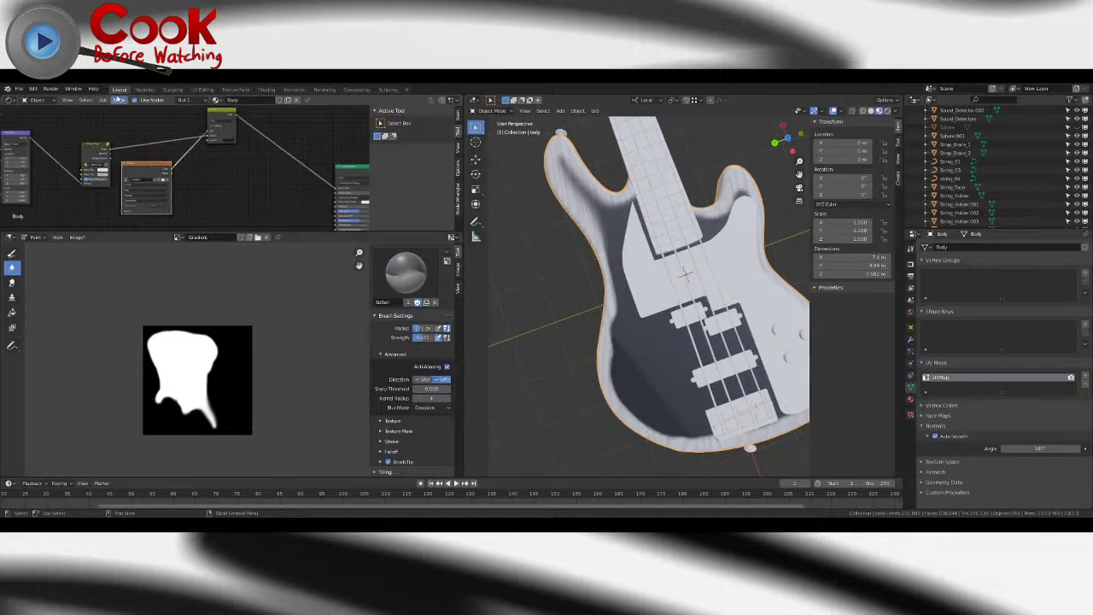
{"action": "middle_click_drag", "start_coordinate": [77, 206], "coordinate": [157, 186]}
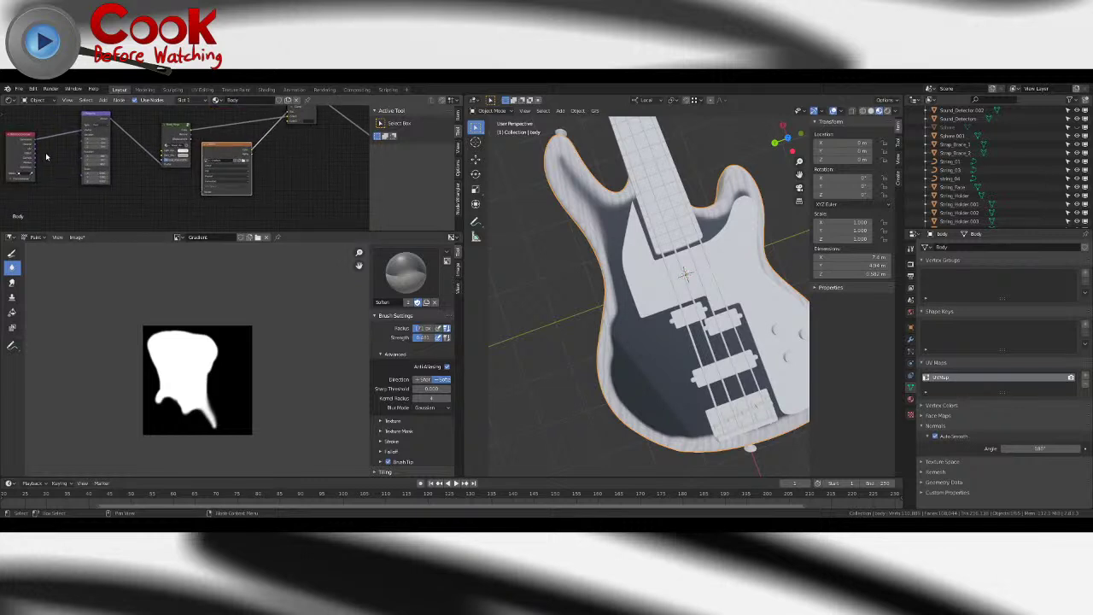
{"action": "mouse_move", "coordinate": [37, 152]}
{"action": "left_mouse_down"}
{"action": "mouse_move", "coordinate": [188, 203]}
{"action": "mouse_move", "coordinate": [203, 195]}
{"action": "left_mouse_up"}
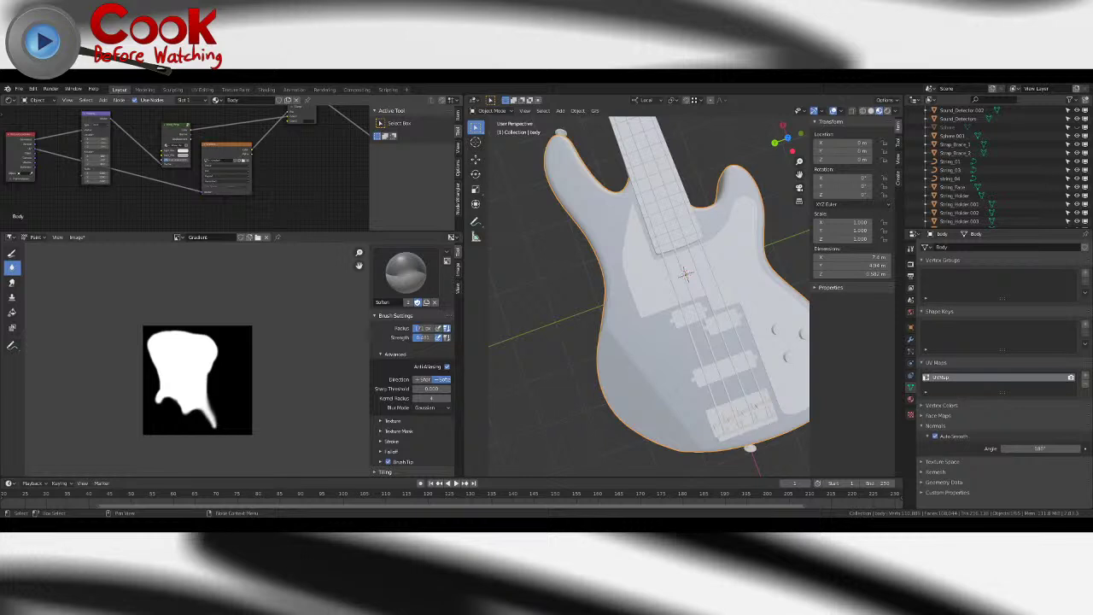
- Add an Invert node between the Gradient image texture and the Mix node's factor
{"action": "left_click", "coordinate": [103, 100]}
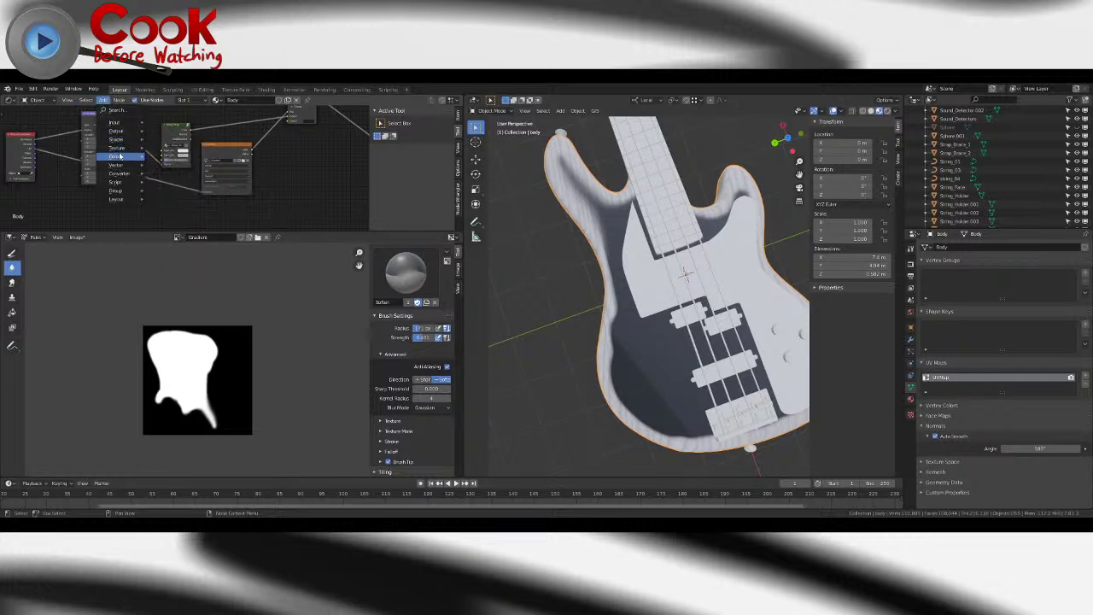
{"action": "mouse_move", "coordinate": [124, 173]}
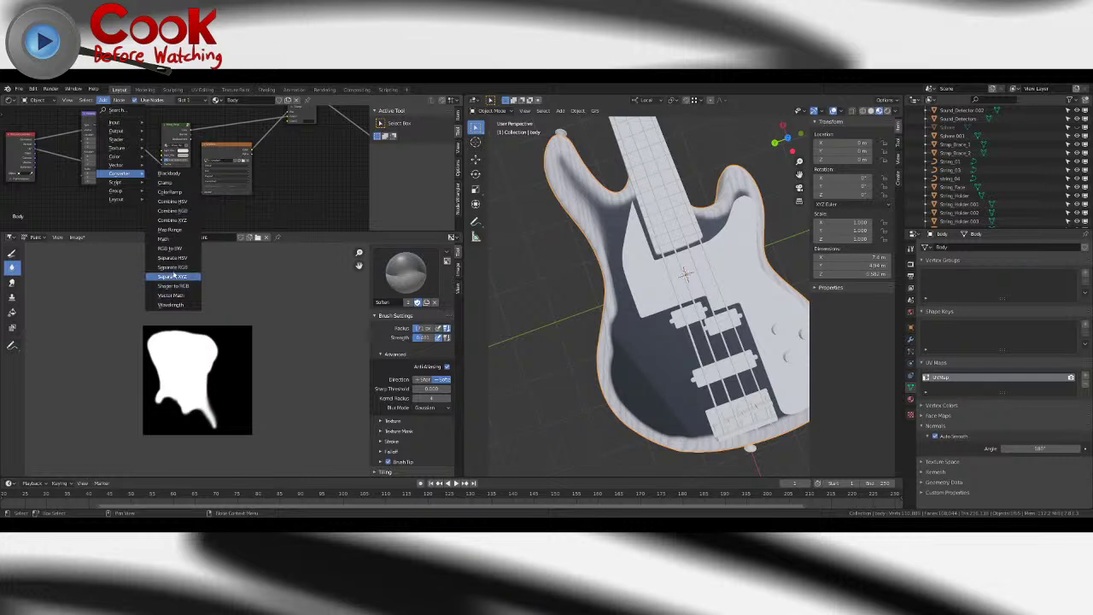
{"action": "left_click", "coordinate": [168, 184]}
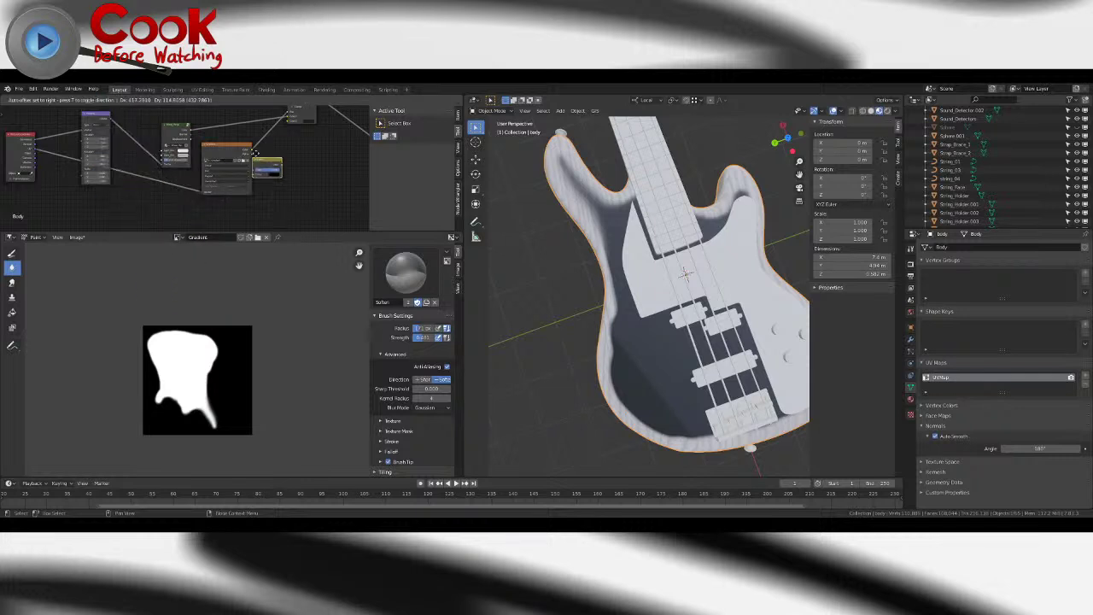
{"action": "left_click", "coordinate": [262, 135]}
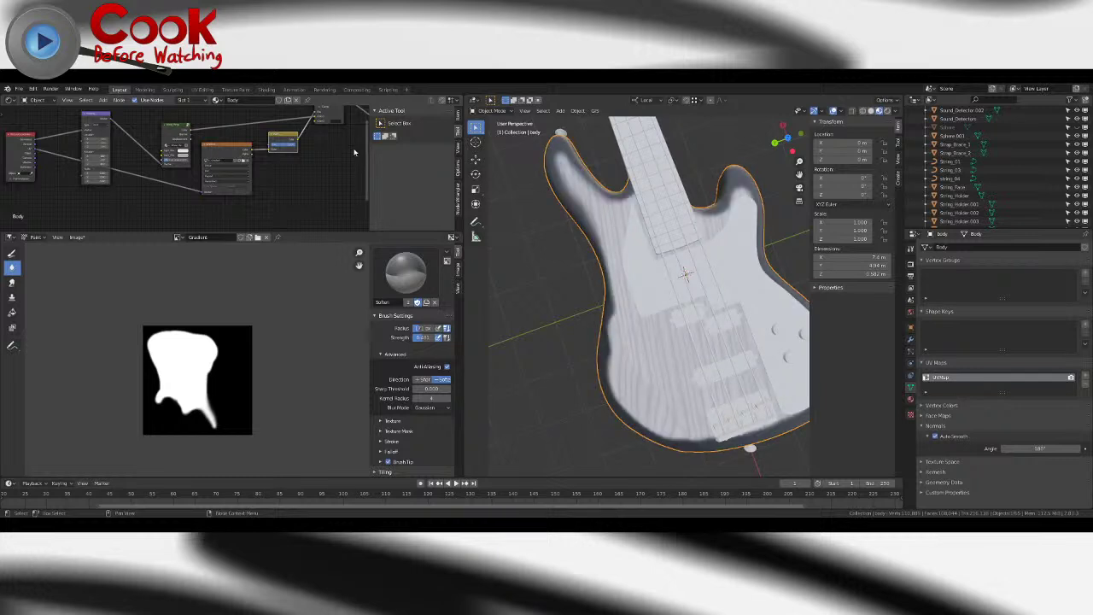
- Soften the white area's edge at the body's waist in the Gradient image
{"action": "middle_click_drag", "start_coordinate": [512, 197], "coordinate": [811, 371]}
{"action": "scroll", "coordinate": [623, 369], "scroll_direction": "down", "scroll_amount": 4}
{"action": "middle_click_drag", "start_coordinate": [617, 372], "coordinate": [757, 354]}
{"action": "scroll", "coordinate": [642, 326], "scroll_direction": "up", "scroll_amount": 5}
{"action": "middle_click_drag", "start_coordinate": [642, 326], "coordinate": [598, 343]}
{"action": "scroll", "coordinate": [689, 342], "scroll_direction": "down", "scroll_amount": 5}
{"action": "middle_click_drag", "start_coordinate": [791, 354], "coordinate": [636, 338], "text": "shift"}
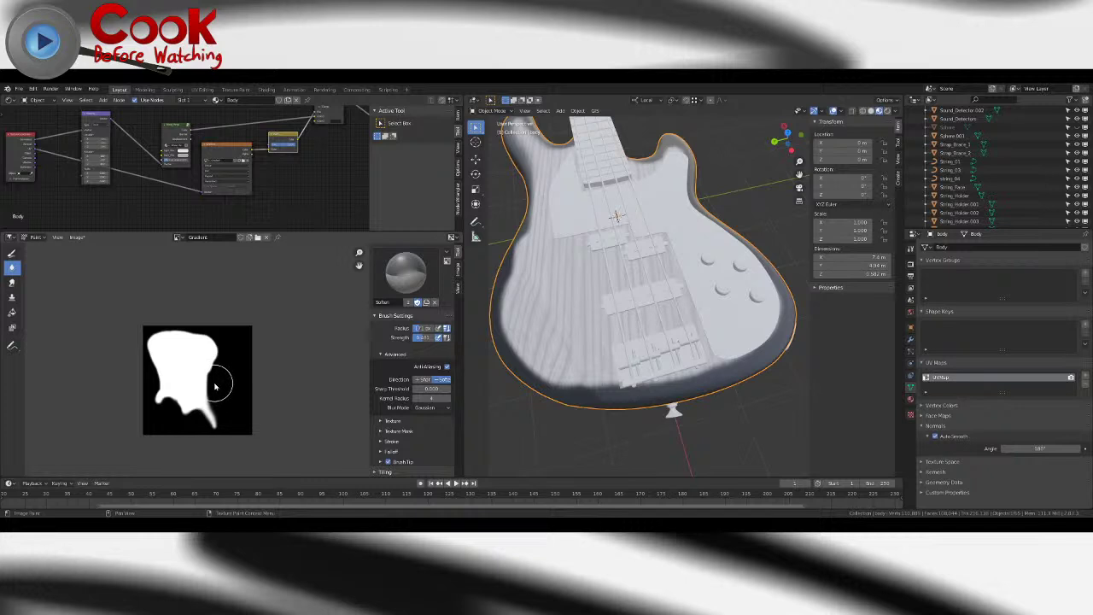
{"action": "left_click_drag", "start_coordinate": [211, 362], "coordinate": [205, 397]}
{"action": "middle_click_drag", "start_coordinate": [219, 370], "coordinate": [249, 367]}
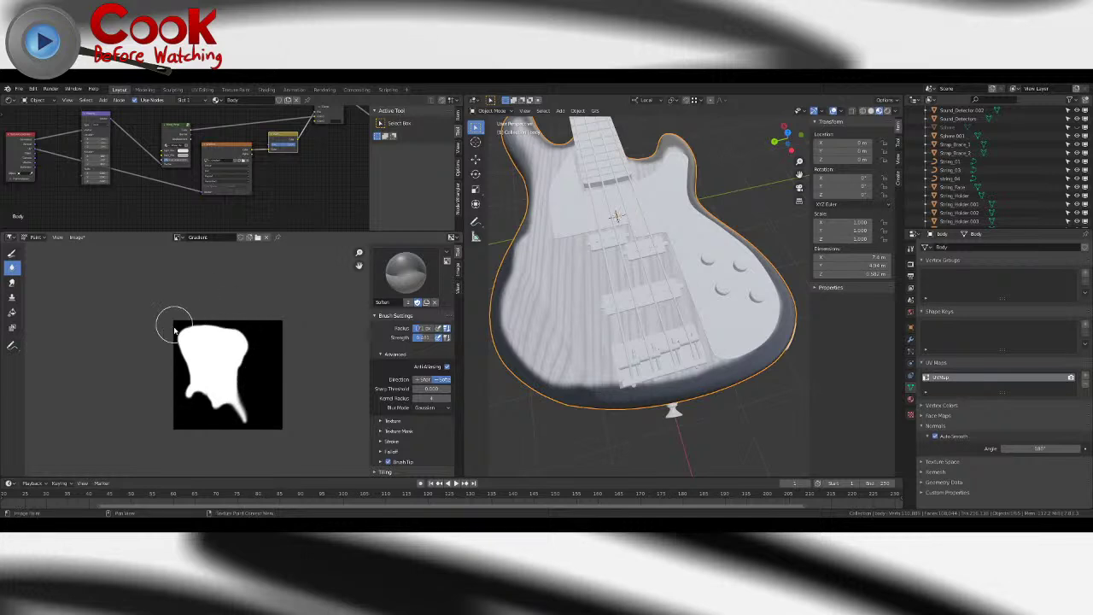
- Examine the transition between the dark rim and the pale wood along the body's waist on the model and in the Gradient image
{"action": "mouse_move", "coordinate": [574, 360]}
{"action": "middle_mouse_down"}
{"action": "mouse_move", "coordinate": [646, 316]}
{"action": "mouse_move", "coordinate": [726, 307]}
{"action": "mouse_move", "coordinate": [708, 341]}
{"action": "mouse_move", "coordinate": [592, 358]}
{"action": "middle_mouse_up"}
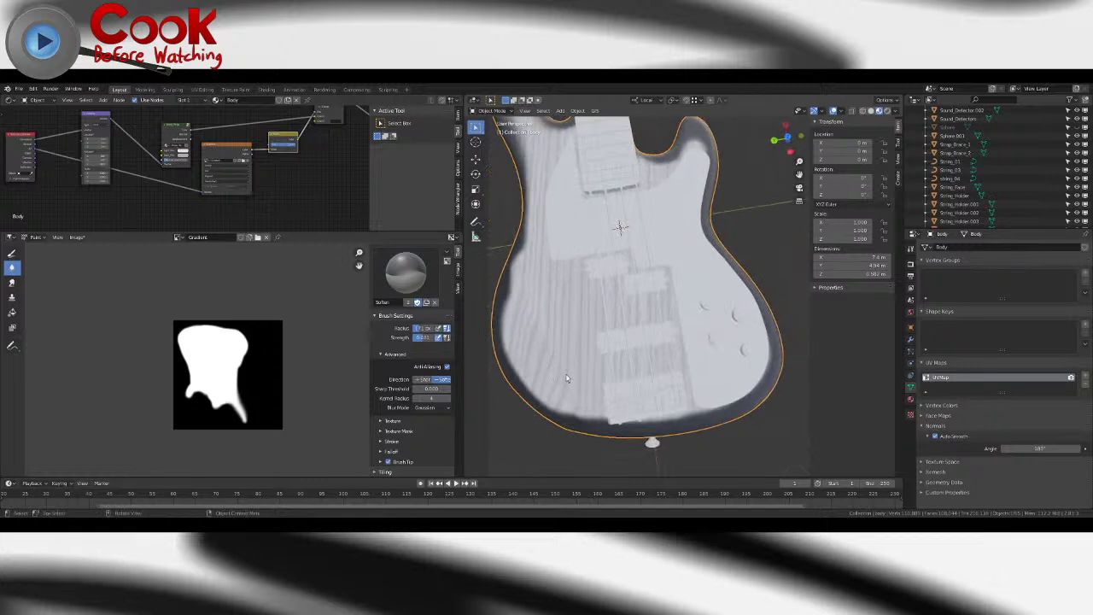
{"action": "scroll", "coordinate": [592, 358], "scroll_direction": "down", "scroll_amount": 4}
{"action": "scroll", "coordinate": [598, 351], "scroll_direction": "up", "scroll_amount": 6}
{"action": "middle_click_drag", "start_coordinate": [493, 296], "coordinate": [537, 340], "text": "shift"}
{"action": "scroll", "coordinate": [579, 325], "scroll_direction": "up", "scroll_amount": 5}
{"action": "middle_click_drag", "start_coordinate": [576, 242], "coordinate": [644, 237], "text": "shift"}
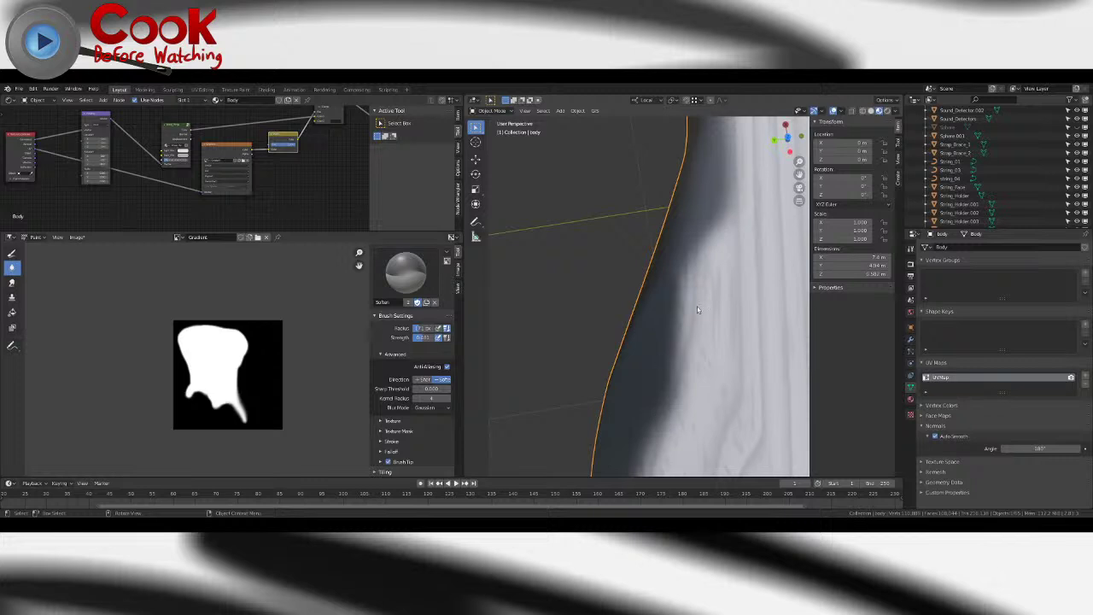
{"action": "scroll", "coordinate": [244, 378], "scroll_direction": "up", "scroll_amount": 4}
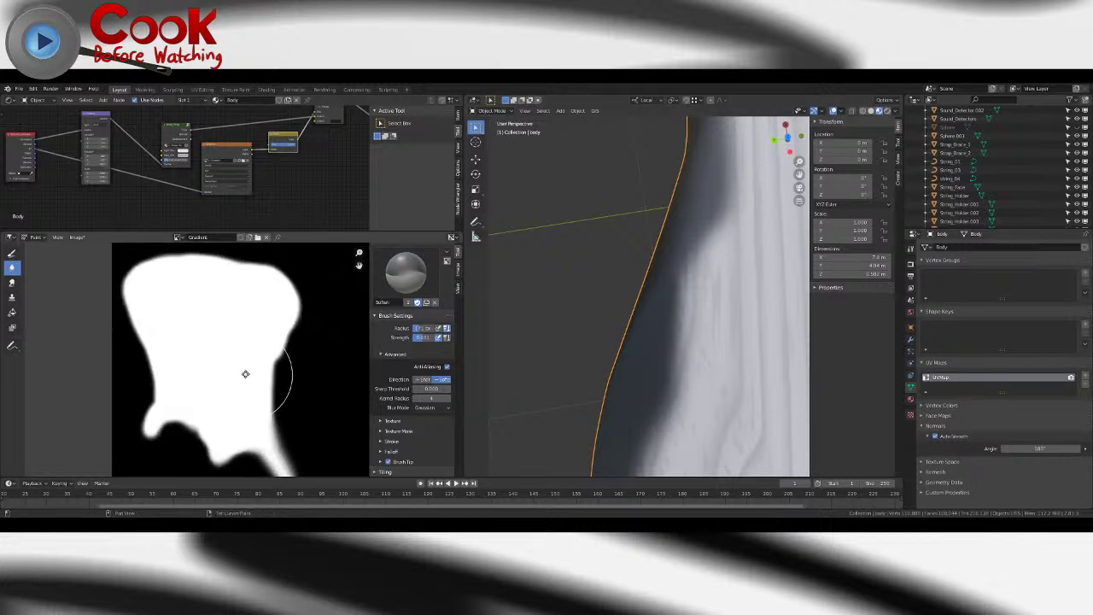
{"action": "scroll", "coordinate": [256, 373], "scroll_direction": "down", "scroll_amount": 4}
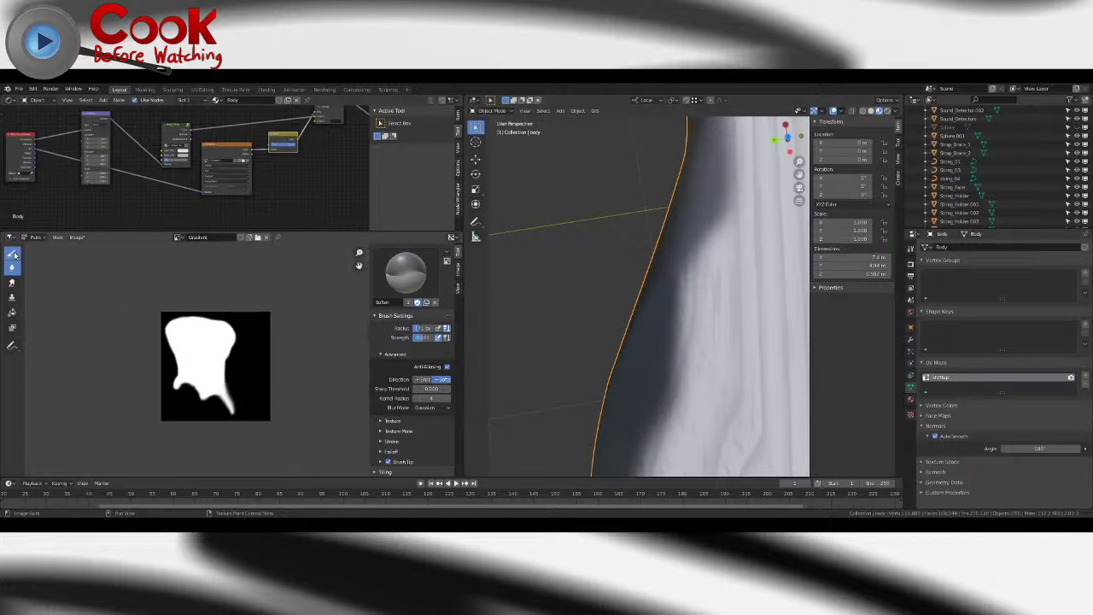
- Switch to the Draw brush, show the body's UV layout in Edit Mode, and set the brush color to black
{"action": "left_click", "coordinate": [12, 254]}
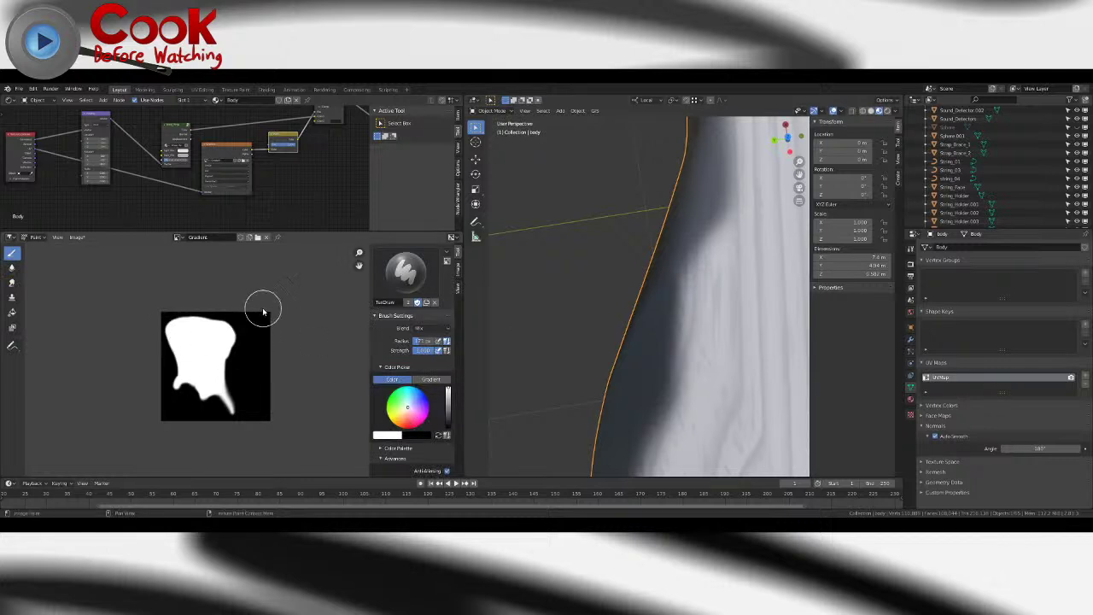
{"action": "key", "text": "Tab"}
{"action": "middle_click_drag", "start_coordinate": [193, 347], "coordinate": [256, 342]}
{"action": "scroll", "coordinate": [191, 331], "scroll_direction": "up", "scroll_amount": 2}
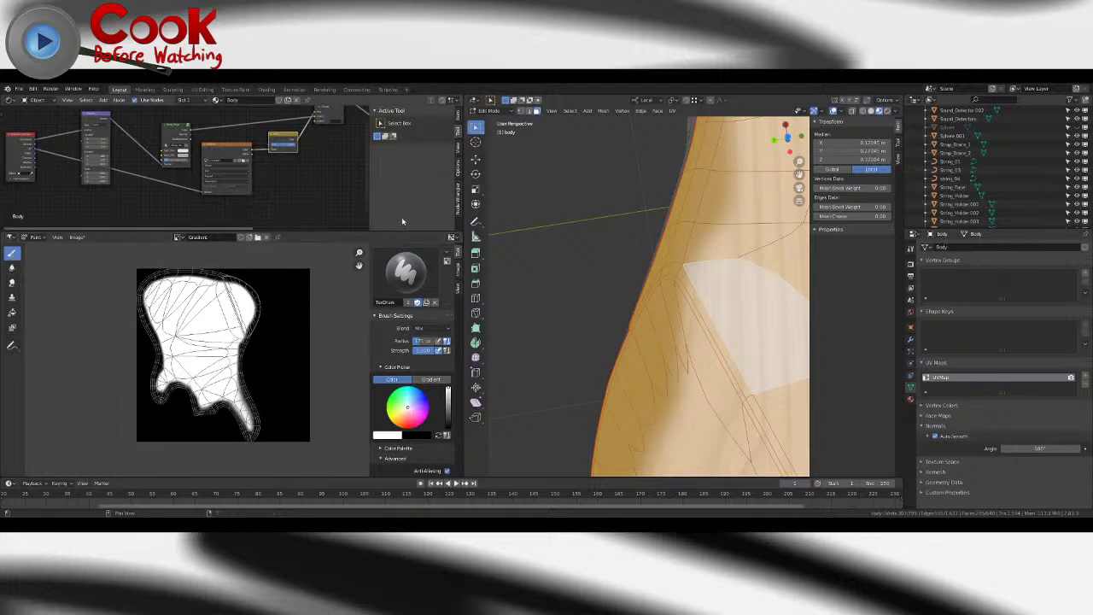
{"action": "scroll", "coordinate": [69, 277], "scroll_direction": "down", "scroll_amount": 2}
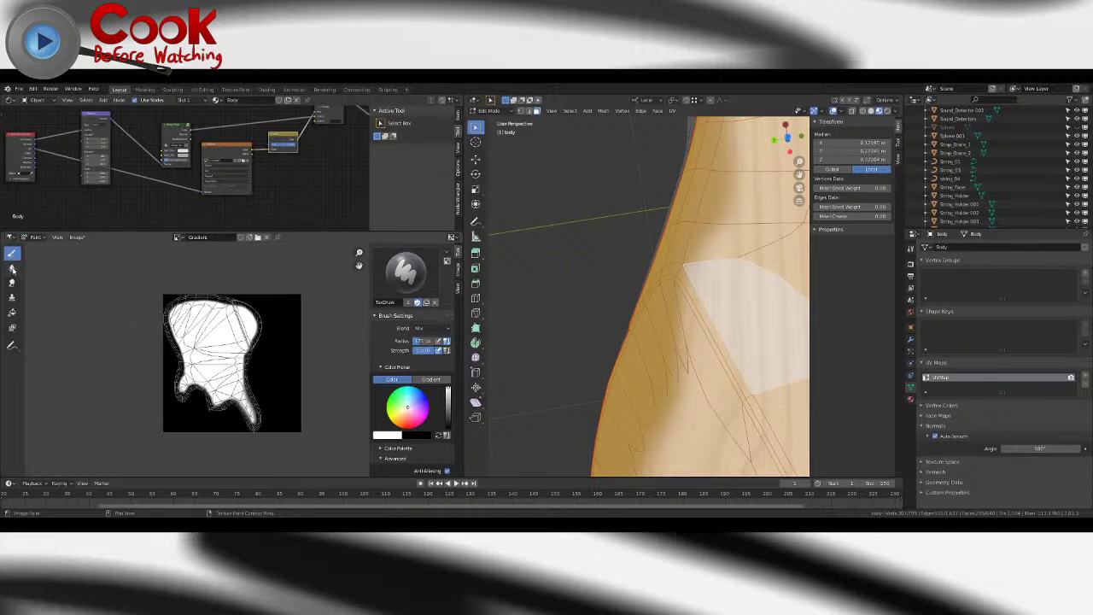
{"action": "left_click_drag", "start_coordinate": [448, 401], "coordinate": [448, 430]}
- Paint black over the wide rear end of the body in the Gradient image and return to Object Mode
{"action": "scroll", "coordinate": [195, 305], "scroll_direction": "down", "scroll_amount": 2}
{"action": "left_click", "coordinate": [206, 324]}
{"action": "mouse_move", "coordinate": [206, 323]}
{"action": "left_mouse_down"}
{"action": "mouse_move", "coordinate": [185, 341]}
{"action": "mouse_move", "coordinate": [185, 322]}
{"action": "mouse_move", "coordinate": [202, 310]}
{"action": "mouse_move", "coordinate": [242, 334]}
{"action": "left_mouse_up"}
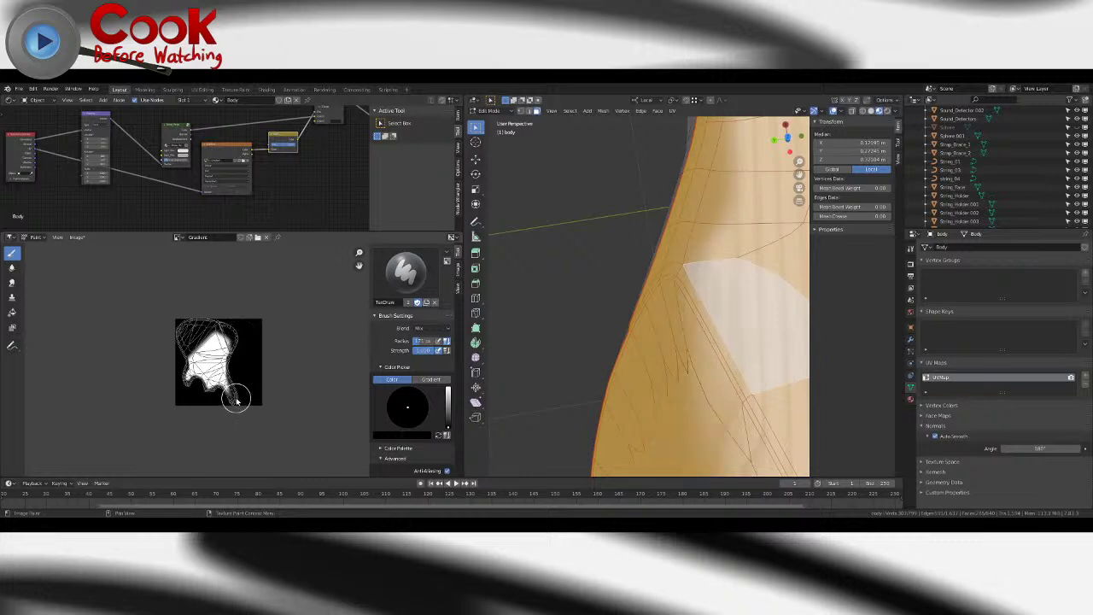
{"action": "scroll", "coordinate": [640, 276], "scroll_direction": "down", "scroll_amount": 6}
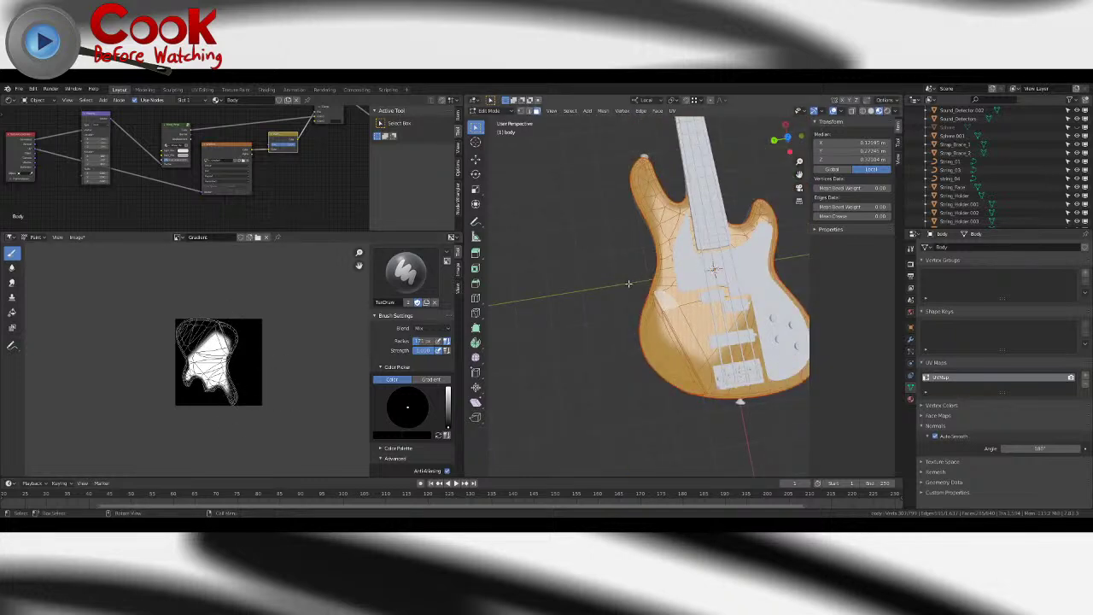
{"action": "key", "text": "Tab"}
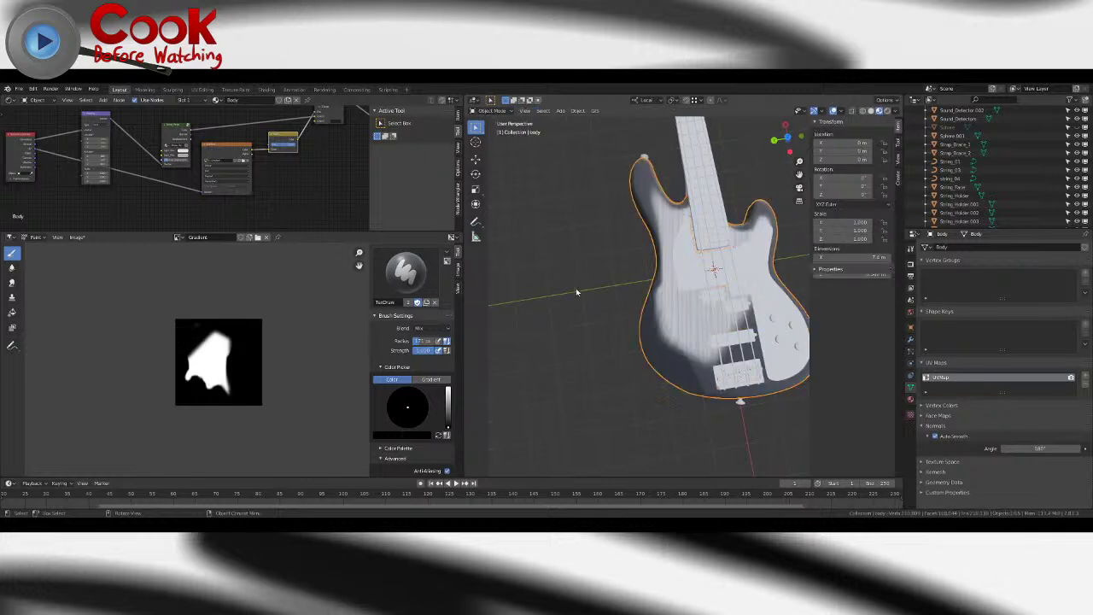
- Route the Mix color through a new Diffuse BSDF node to the Material Output and paint more black in the Gradient image
{"action": "middle_click_drag", "start_coordinate": [292, 186], "coordinate": [261, 230]}
{"action": "middle_click_drag", "start_coordinate": [340, 207], "coordinate": [206, 183]}
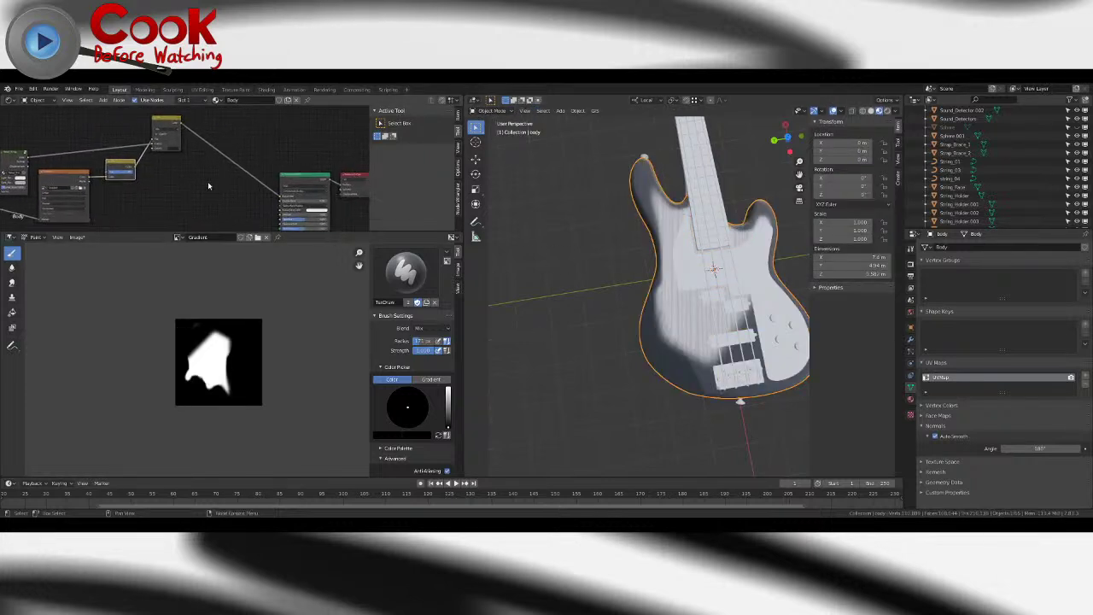
{"action": "left_click", "coordinate": [103, 100]}
{"action": "mouse_move", "coordinate": [121, 139]}
{"action": "left_click", "coordinate": [189, 150]}
{"action": "left_click", "coordinate": [264, 121]}
{"action": "mouse_move", "coordinate": [181, 123]}
{"action": "left_mouse_down"}
{"action": "mouse_move", "coordinate": [265, 132]}
{"action": "mouse_move", "coordinate": [342, 186]}
{"action": "mouse_move", "coordinate": [313, 178]}
{"action": "left_mouse_up"}
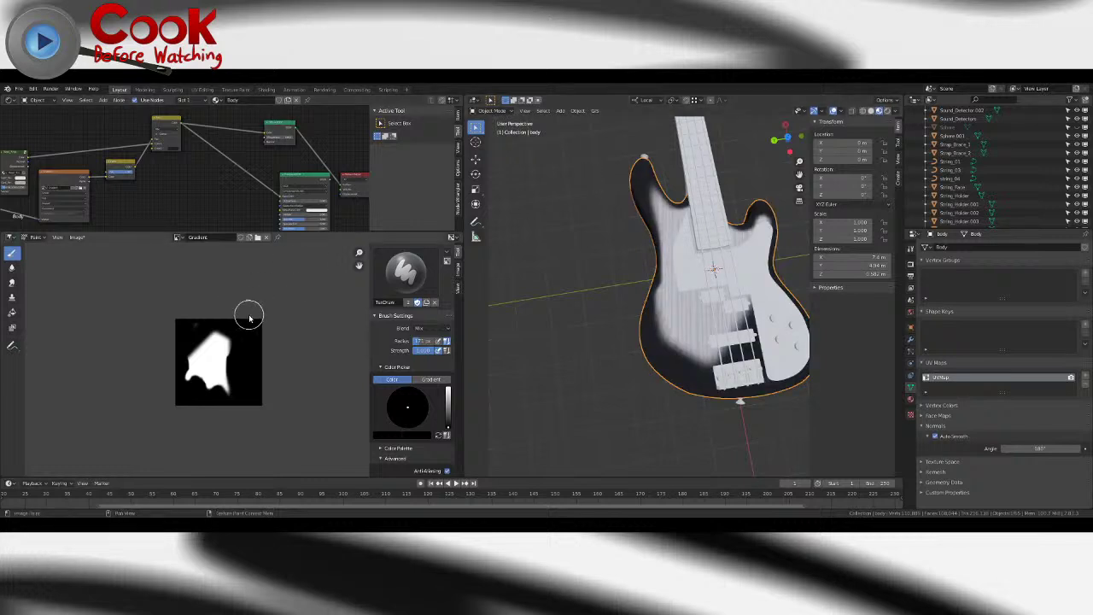
{"action": "left_click_drag", "start_coordinate": [197, 328], "coordinate": [224, 341]}
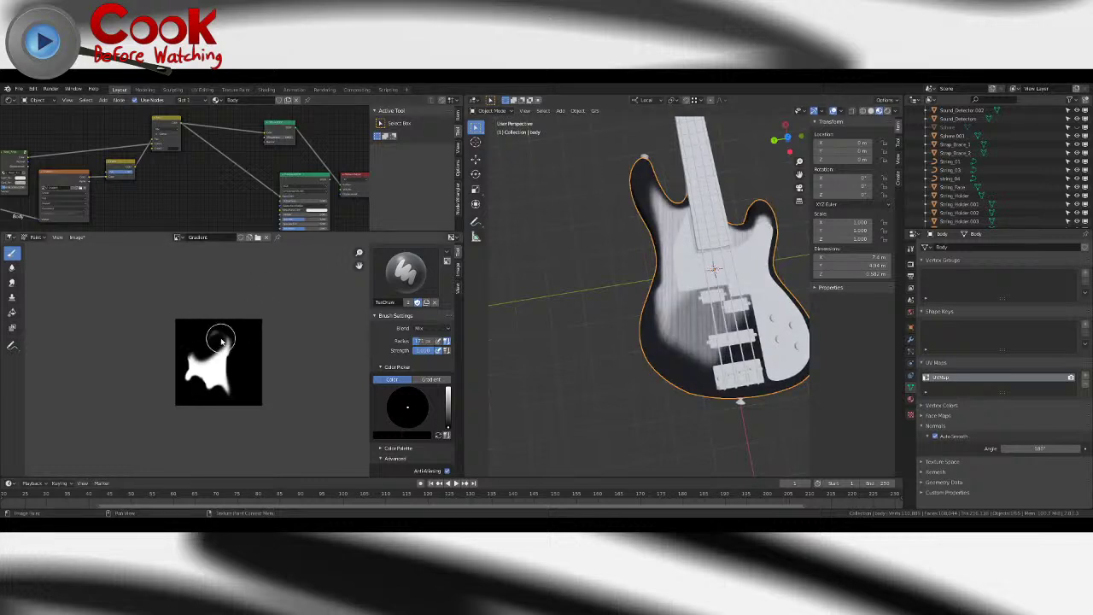
- Add an Emission node beside the Material Output, move the Diffuse BSDF node aside, and feed the Mix color into the Emission
{"action": "left_click", "coordinate": [115, 100]}
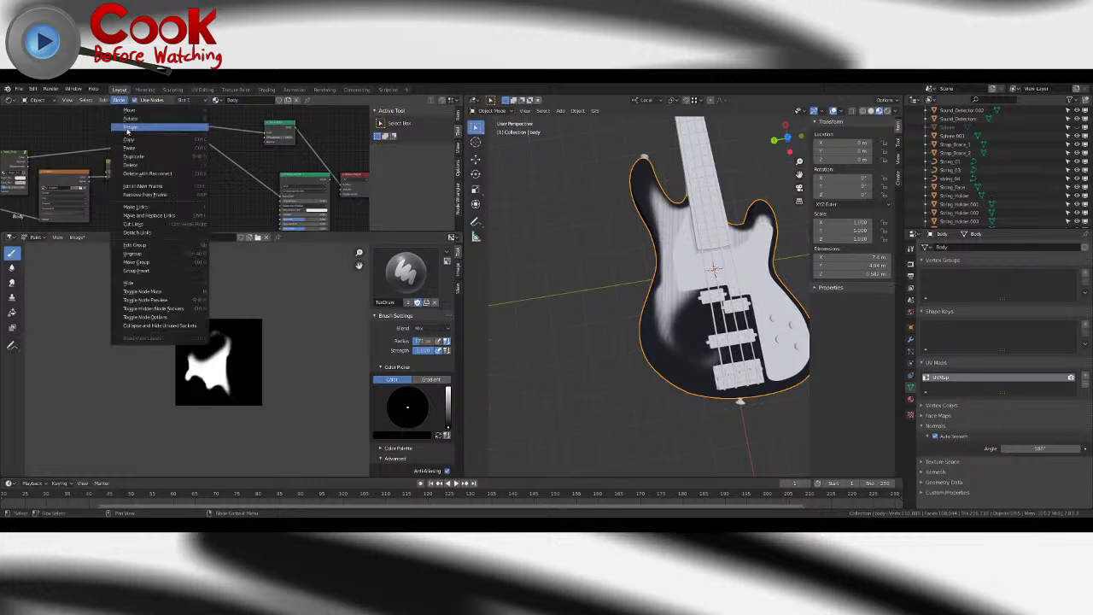
{"action": "mouse_move", "coordinate": [102, 101]}
{"action": "mouse_move", "coordinate": [119, 139]}
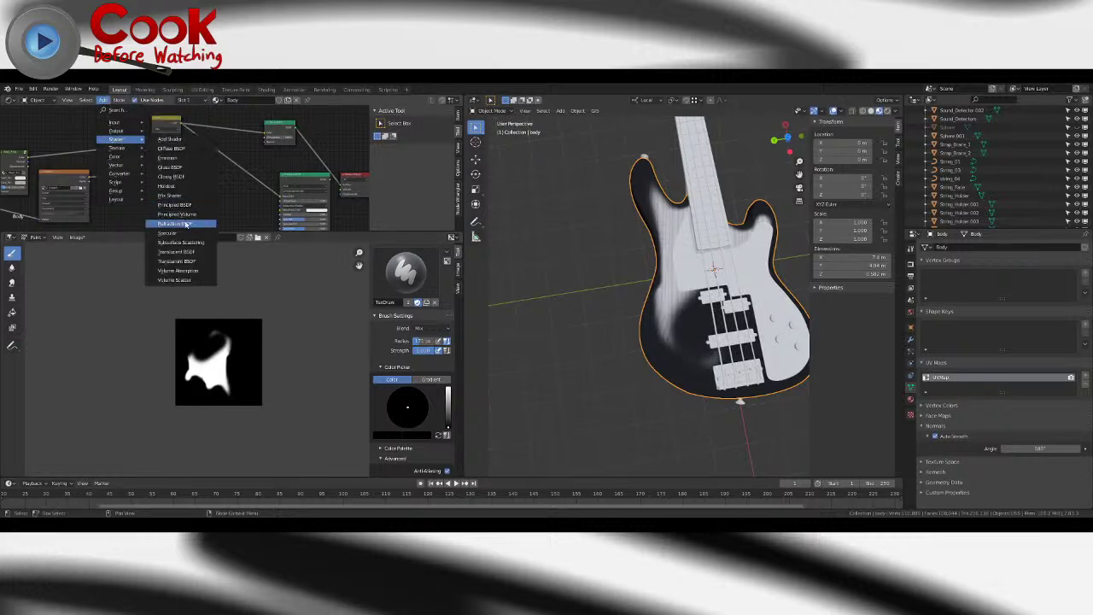
{"action": "left_click", "coordinate": [175, 158]}
{"action": "left_click", "coordinate": [322, 114]}
{"action": "middle_click_drag", "start_coordinate": [322, 115], "coordinate": [255, 162]}
{"action": "scroll", "coordinate": [255, 162], "scroll_direction": "up", "scroll_amount": 2}
{"action": "left_click_drag", "start_coordinate": [186, 181], "coordinate": [217, 116]}
{"action": "left_click", "coordinate": [199, 170]}
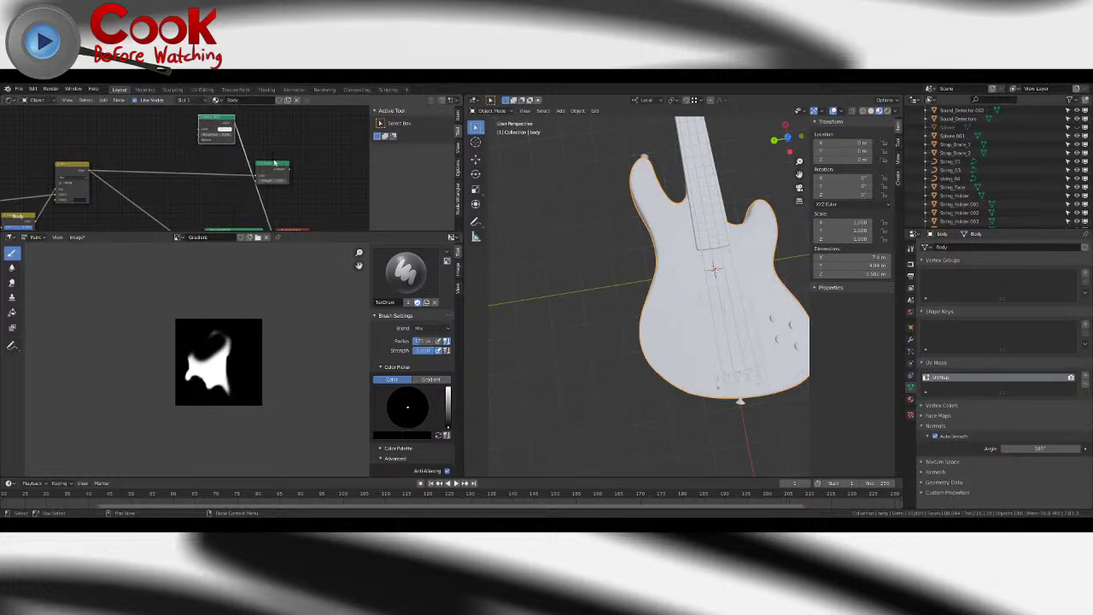
- Rearrange the shader nodes and connect the Emission node to the Material Output's Surface
{"action": "left_click_drag", "start_coordinate": [273, 164], "coordinate": [219, 180]}
{"action": "middle_click_drag", "start_coordinate": [227, 192], "coordinate": [172, 156]}
{"action": "left_click_drag", "start_coordinate": [183, 198], "coordinate": [154, 202]}
{"action": "mouse_move", "coordinate": [180, 150]}
{"action": "left_mouse_down"}
{"action": "mouse_move", "coordinate": [222, 215]}
{"action": "mouse_move", "coordinate": [225, 199]}
{"action": "left_mouse_up"}
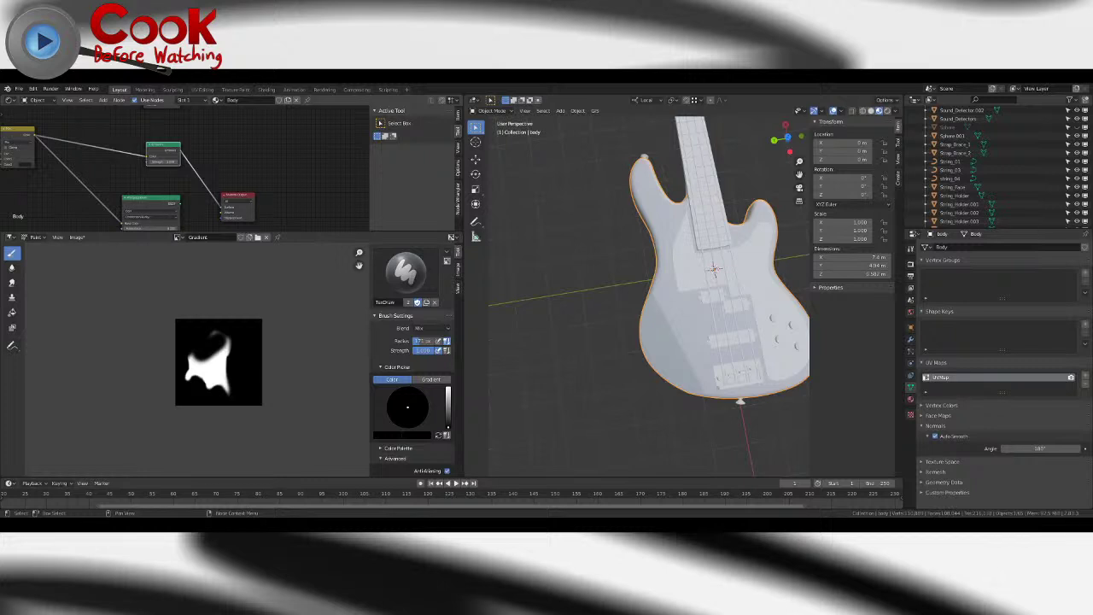
- Connect the Invert node's color directly to the Emission color to preview the painted gradient on the body
{"action": "middle_click_drag", "start_coordinate": [60, 210], "coordinate": [155, 174]}
{"action": "scroll", "coordinate": [147, 183], "scroll_direction": "down", "scroll_amount": 2}
{"action": "left_click_drag", "start_coordinate": [105, 147], "coordinate": [247, 122]}
- Cover the whole Gradient image in black and show the body's UV layout in Edit Mode
{"action": "mouse_move", "coordinate": [198, 348]}
{"action": "left_mouse_down"}
{"action": "mouse_move", "coordinate": [198, 371]}
{"action": "mouse_move", "coordinate": [186, 367]}
{"action": "mouse_move", "coordinate": [220, 359]}
{"action": "mouse_move", "coordinate": [223, 388]}
{"action": "mouse_move", "coordinate": [227, 335]}
{"action": "left_mouse_up"}
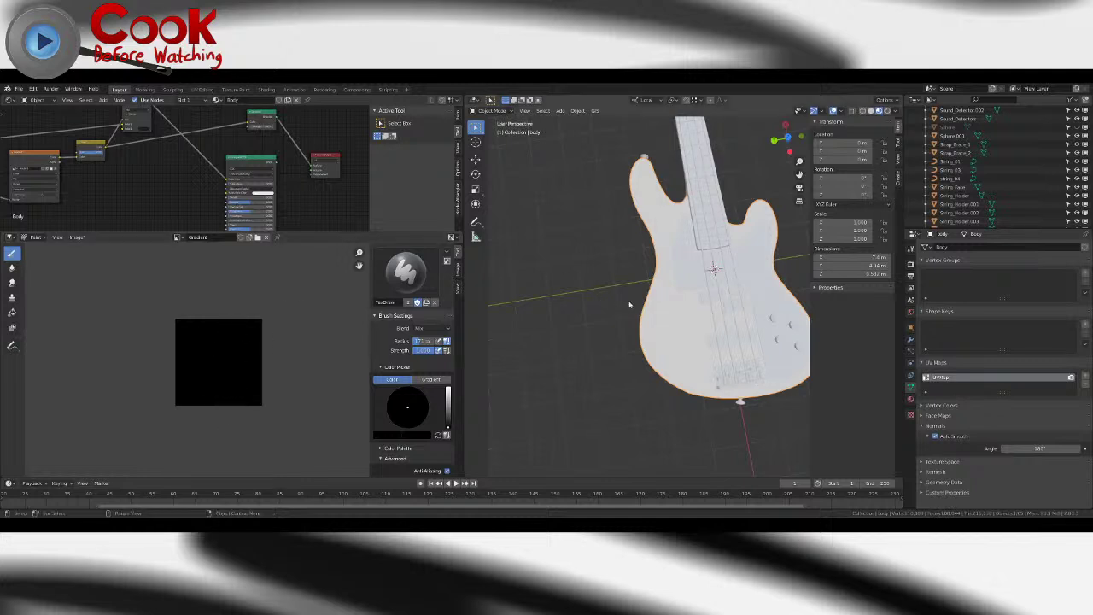
{"action": "key", "text": "Tab"}
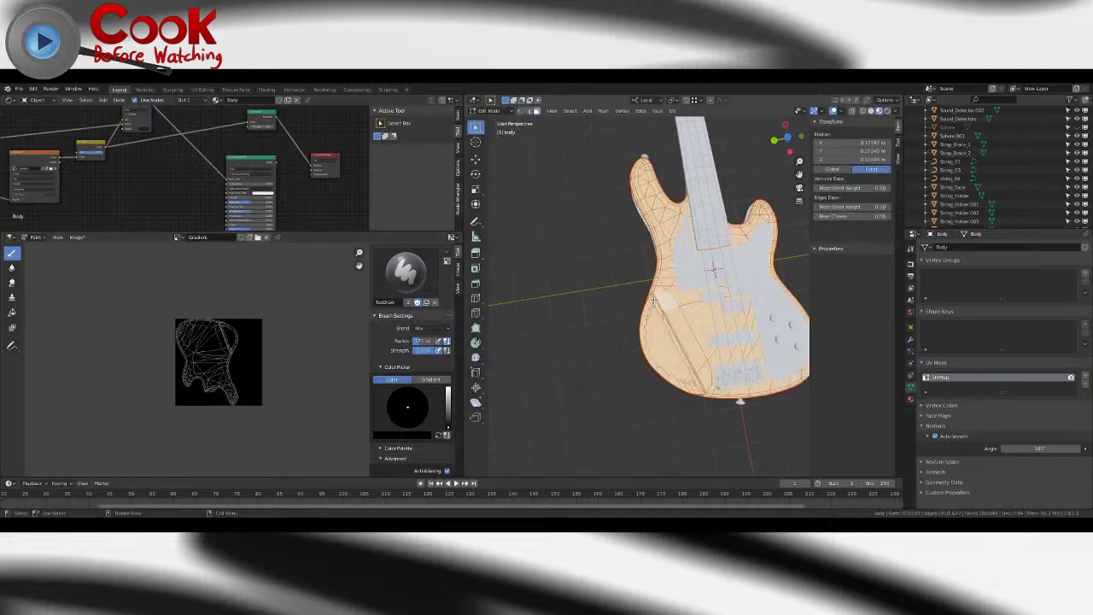
{"action": "scroll", "coordinate": [244, 342], "scroll_direction": "up", "scroll_amount": 3}
{"action": "middle_click_drag", "start_coordinate": [215, 358], "coordinate": [184, 344]}
{"action": "scroll", "coordinate": [184, 344], "scroll_direction": "up", "scroll_amount": 5}
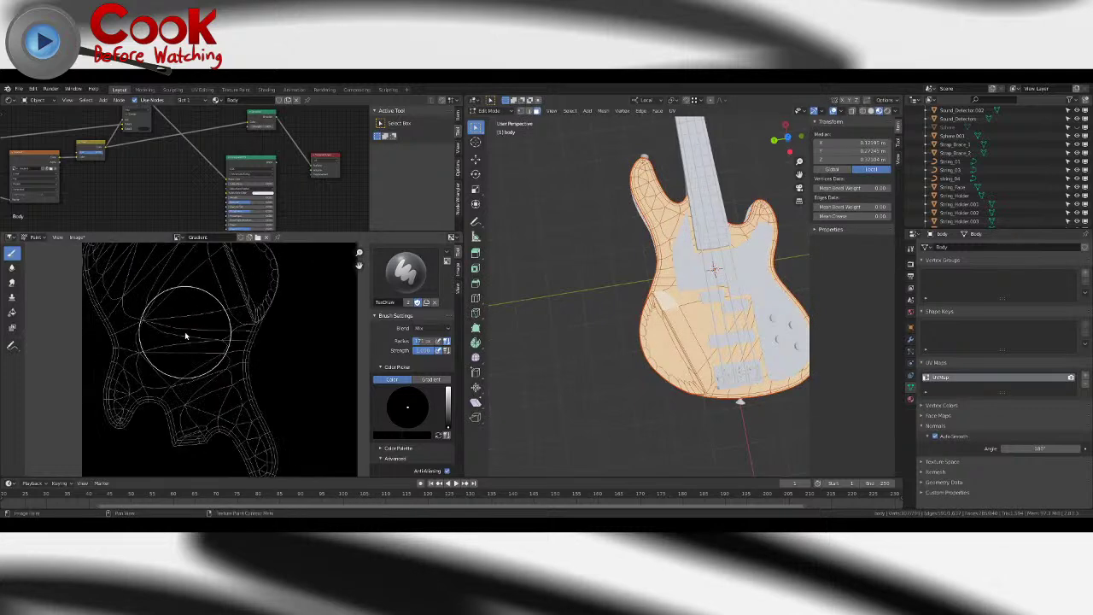
- Compare the brush falloff presets and set the Draw brush's falloff to the Sharp curve
{"action": "scroll", "coordinate": [253, 387], "scroll_direction": "down", "scroll_amount": 3}
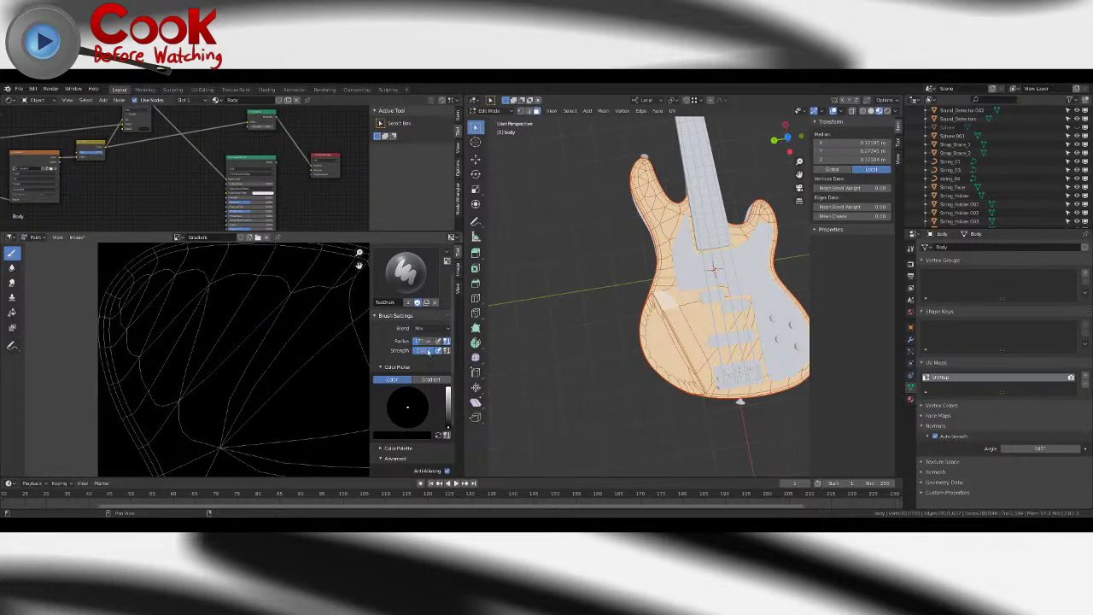
{"action": "scroll", "coordinate": [385, 388], "scroll_direction": "down", "scroll_amount": 3}
{"action": "left_click", "coordinate": [384, 387]}
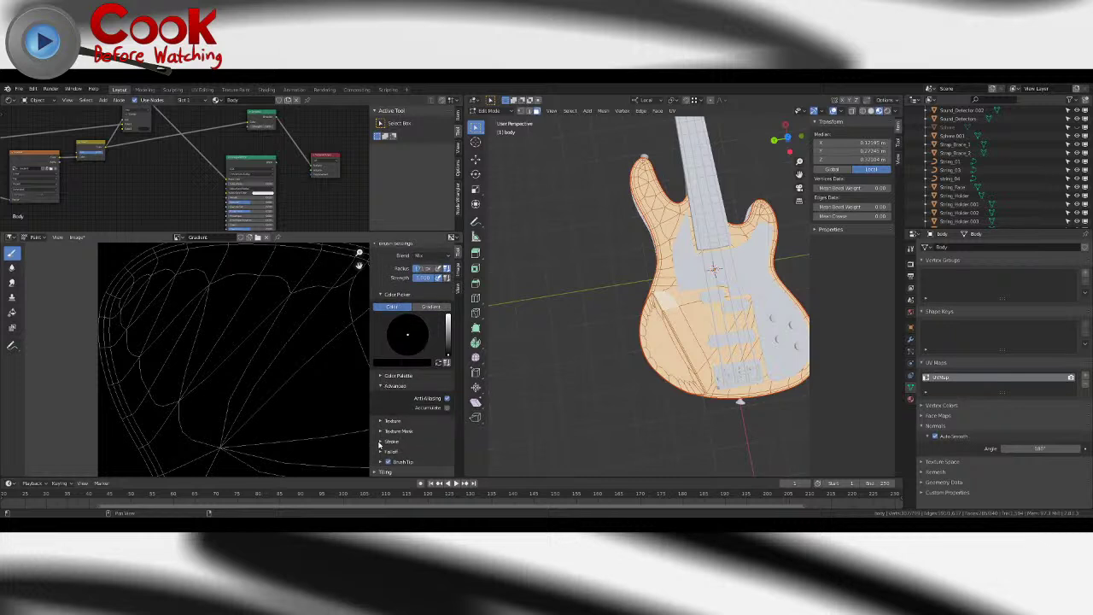
{"action": "left_click", "coordinate": [379, 451]}
{"action": "scroll", "coordinate": [377, 446], "scroll_direction": "down", "scroll_amount": 4}
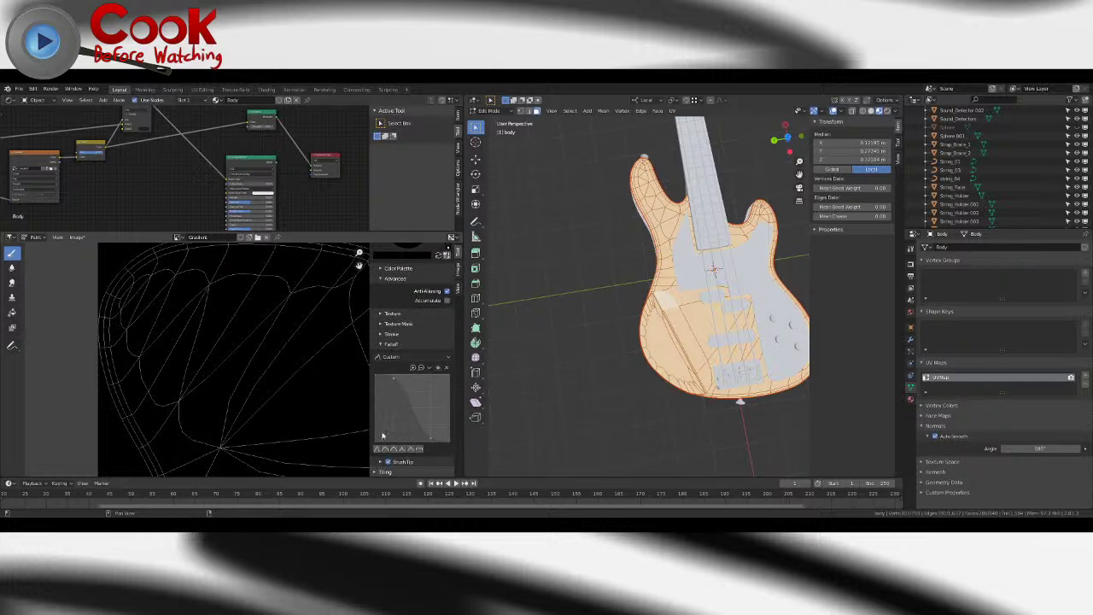
{"action": "left_click", "coordinate": [384, 450]}
{"action": "left_click", "coordinate": [394, 450]}
{"action": "left_click", "coordinate": [403, 450]}
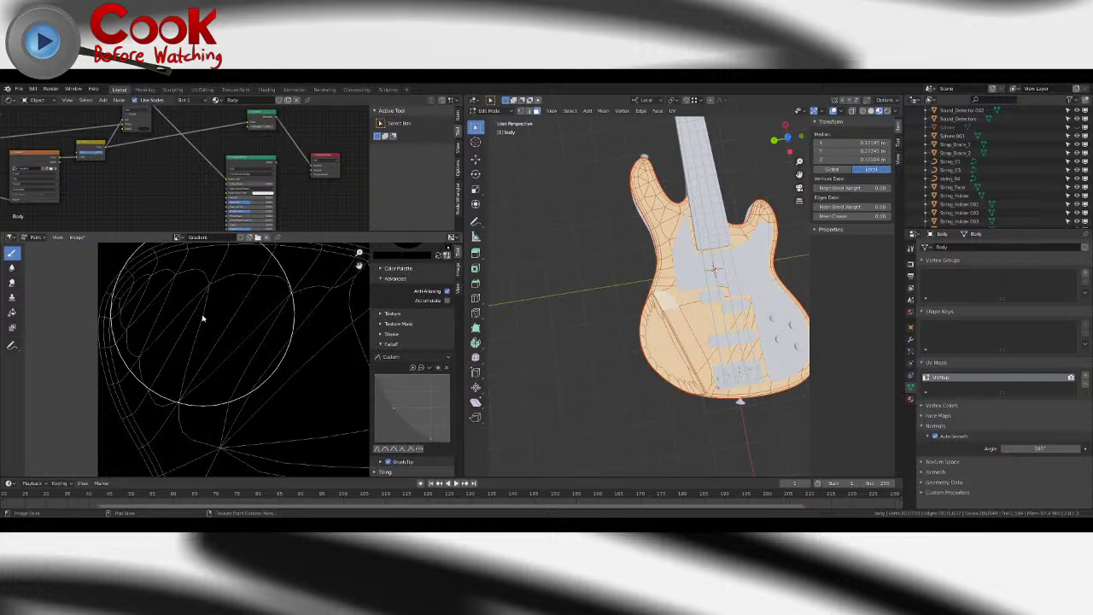
- Set the brush color to white and paint inside the body outline in the Gradient image, from the wide end through the waist
{"action": "scroll", "coordinate": [453, 335], "scroll_direction": "up", "scroll_amount": 6}
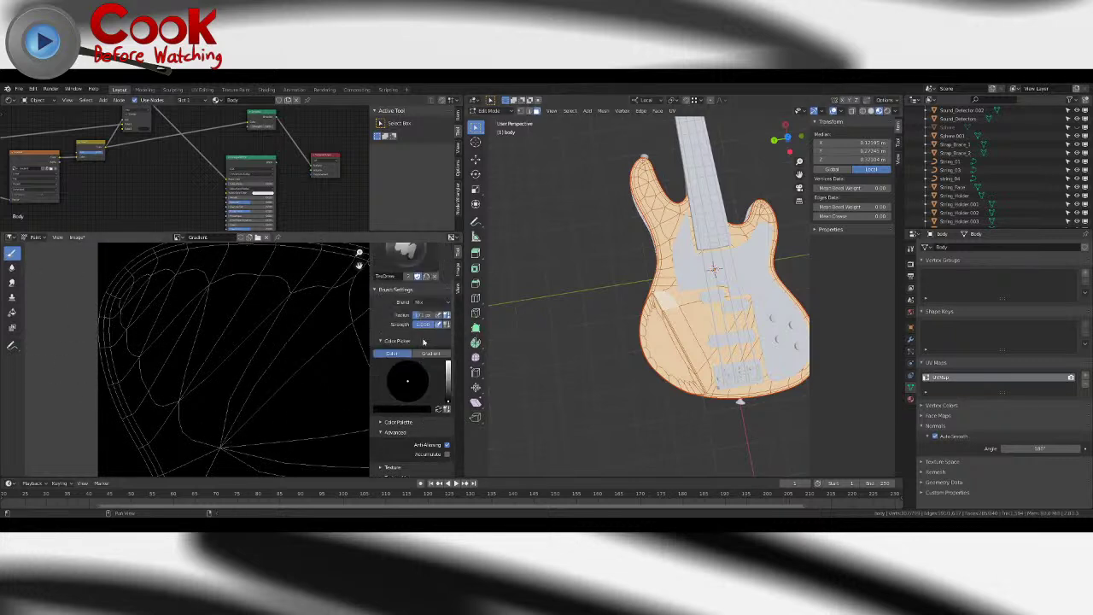
{"action": "mouse_move", "coordinate": [241, 333]}
{"action": "left_mouse_down"}
{"action": "mouse_move", "coordinate": [197, 326]}
{"action": "mouse_move", "coordinate": [192, 389]}
{"action": "mouse_move", "coordinate": [213, 395]}
{"action": "mouse_move", "coordinate": [271, 339]}
{"action": "left_mouse_up"}
{"action": "middle_click_drag", "start_coordinate": [258, 342], "coordinate": [180, 343]}
{"action": "scroll", "coordinate": [180, 343], "scroll_direction": "down", "scroll_amount": 2}
{"action": "mouse_move", "coordinate": [154, 341]}
{"action": "left_mouse_down"}
{"action": "mouse_move", "coordinate": [159, 316]}
{"action": "mouse_move", "coordinate": [176, 342]}
{"action": "mouse_move", "coordinate": [280, 365]}
{"action": "mouse_move", "coordinate": [231, 341]}
{"action": "mouse_move", "coordinate": [208, 308]}
{"action": "mouse_move", "coordinate": [210, 334]}
{"action": "left_mouse_up"}
{"action": "mouse_move", "coordinate": [267, 367]}
{"action": "left_mouse_down"}
{"action": "mouse_move", "coordinate": [238, 425]}
{"action": "mouse_move", "coordinate": [205, 370]}
{"action": "left_mouse_up"}
{"action": "middle_click_drag", "start_coordinate": [204, 385], "coordinate": [232, 290]}
{"action": "mouse_move", "coordinate": [231, 289]}
{"action": "left_mouse_down"}
{"action": "mouse_move", "coordinate": [219, 304]}
{"action": "mouse_move", "coordinate": [200, 289]}
{"action": "mouse_move", "coordinate": [215, 345]}
{"action": "mouse_move", "coordinate": [190, 287]}
{"action": "mouse_move", "coordinate": [199, 330]}
{"action": "left_mouse_up"}
{"action": "middle_click_drag", "start_coordinate": [200, 331], "coordinate": [231, 310]}
{"action": "left_click_drag", "start_coordinate": [226, 399], "coordinate": [244, 342]}
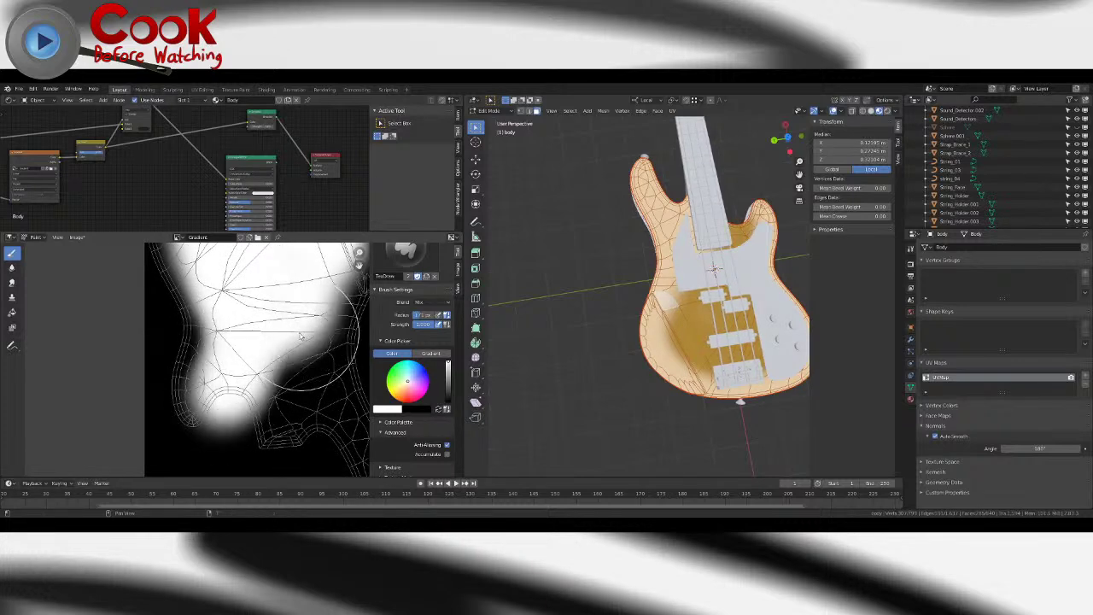
- Extend the white paint over the rest of the body's interior and along the long horn in the Gradient image
{"action": "scroll", "coordinate": [207, 317], "scroll_direction": "down", "scroll_amount": 2}
{"action": "mouse_move", "coordinate": [217, 297]}
{"action": "left_mouse_down"}
{"action": "mouse_move", "coordinate": [232, 424]}
{"action": "mouse_move", "coordinate": [204, 371]}
{"action": "left_mouse_up"}
{"action": "middle_click_drag", "start_coordinate": [198, 310], "coordinate": [218, 356]}
{"action": "mouse_move", "coordinate": [185, 292]}
{"action": "left_mouse_down"}
{"action": "mouse_move", "coordinate": [218, 290]}
{"action": "mouse_move", "coordinate": [267, 318]}
{"action": "mouse_move", "coordinate": [240, 309]}
{"action": "mouse_move", "coordinate": [269, 301]}
{"action": "mouse_move", "coordinate": [258, 326]}
{"action": "mouse_move", "coordinate": [266, 363]}
{"action": "mouse_move", "coordinate": [238, 352]}
{"action": "left_mouse_up"}
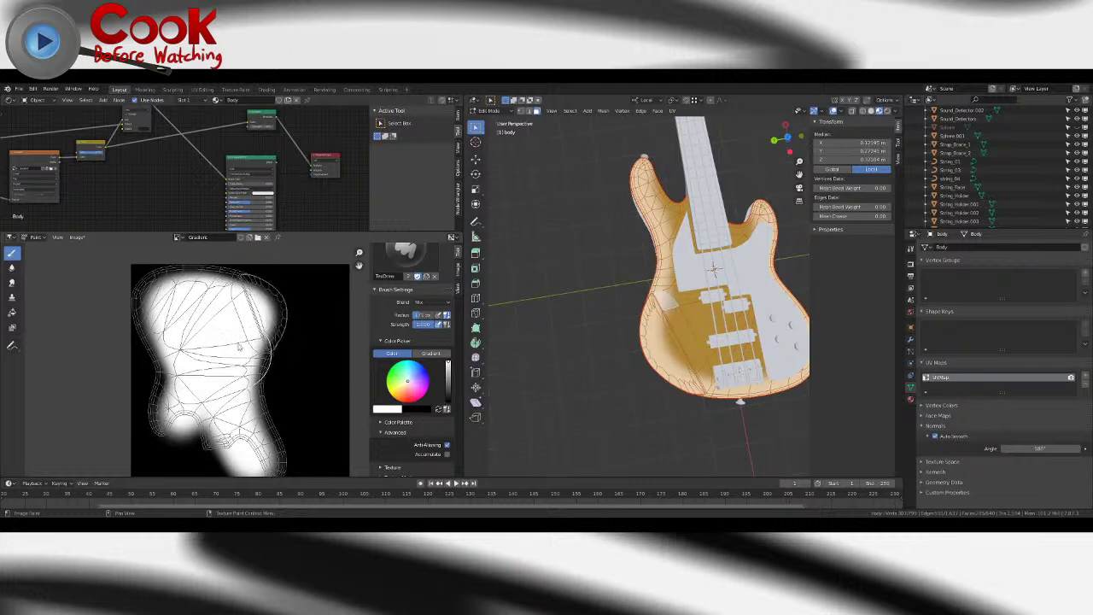
- Set the brush color to black and paint back the rim around both horns and the neck pocket in the Gradient image
{"action": "mouse_move", "coordinate": [210, 346]}
{"action": "middle_mouse_down"}
{"action": "mouse_move", "coordinate": [249, 322]}
{"action": "mouse_move", "coordinate": [240, 306]}
{"action": "middle_mouse_up"}
{"action": "left_click_drag", "start_coordinate": [448, 360], "coordinate": [449, 401]}
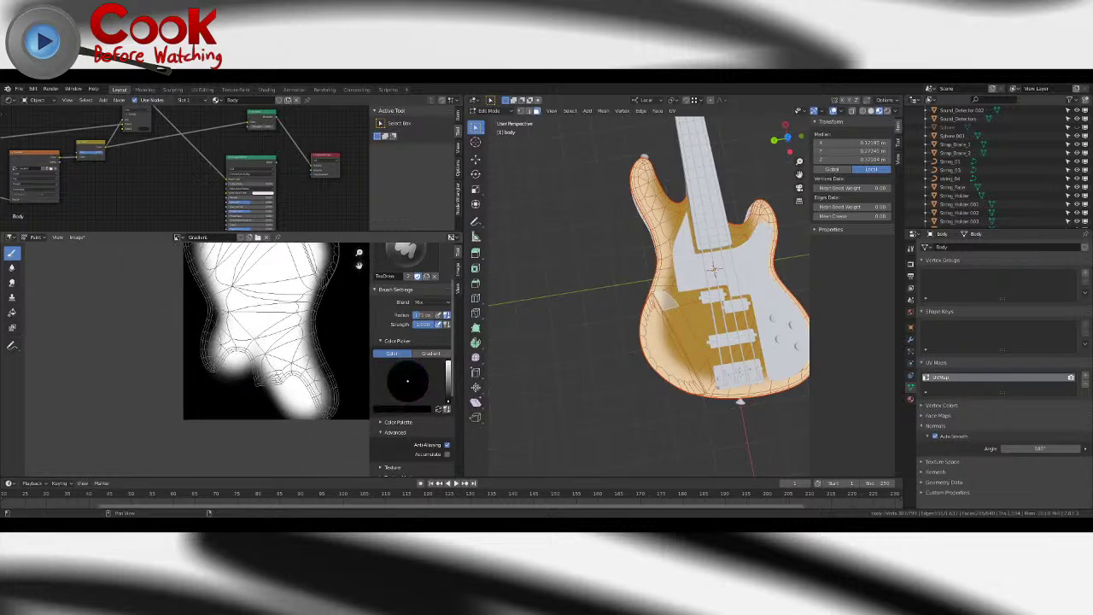
{"action": "mouse_move", "coordinate": [229, 376]}
{"action": "left_mouse_down"}
{"action": "mouse_move", "coordinate": [237, 383]}
{"action": "mouse_move", "coordinate": [237, 362]}
{"action": "mouse_move", "coordinate": [234, 383]}
{"action": "mouse_move", "coordinate": [266, 413]}
{"action": "mouse_move", "coordinate": [293, 391]}
{"action": "mouse_move", "coordinate": [302, 433]}
{"action": "mouse_move", "coordinate": [292, 395]}
{"action": "left_mouse_up"}
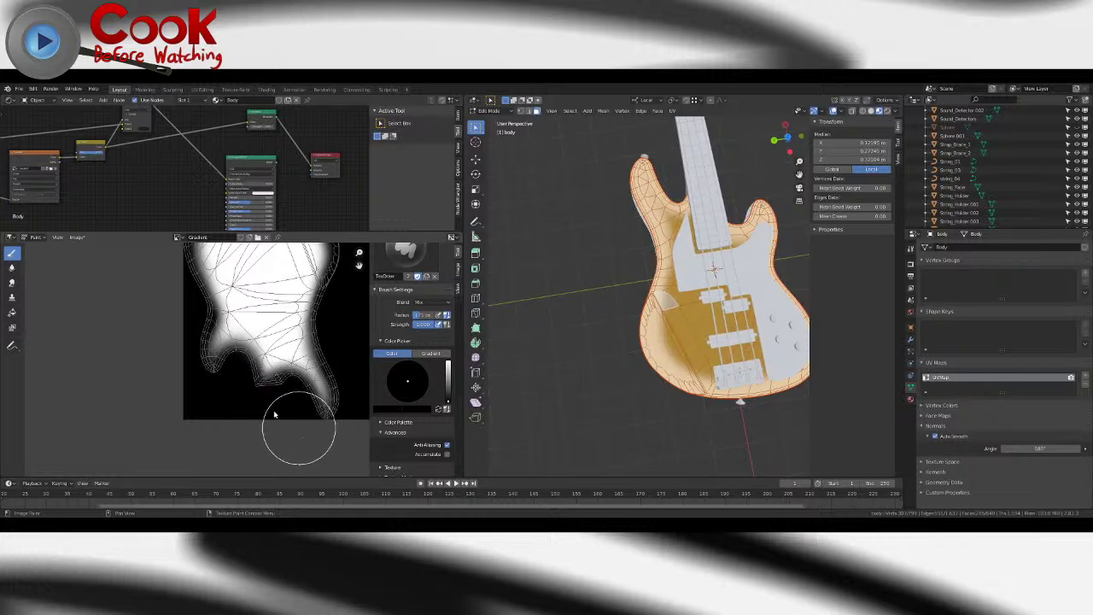
{"action": "middle_click_drag", "start_coordinate": [245, 288], "coordinate": [203, 381]}
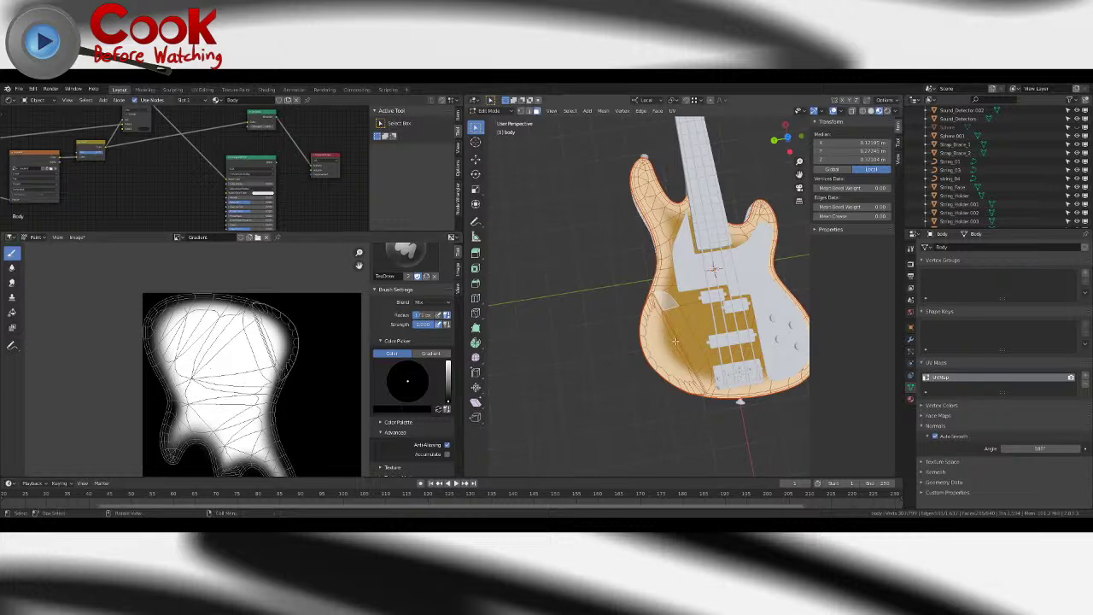
- Shrink the Draw brush to fit the long horn and set its color to white
{"action": "scroll", "coordinate": [239, 401], "scroll_direction": "up", "scroll_amount": 6}
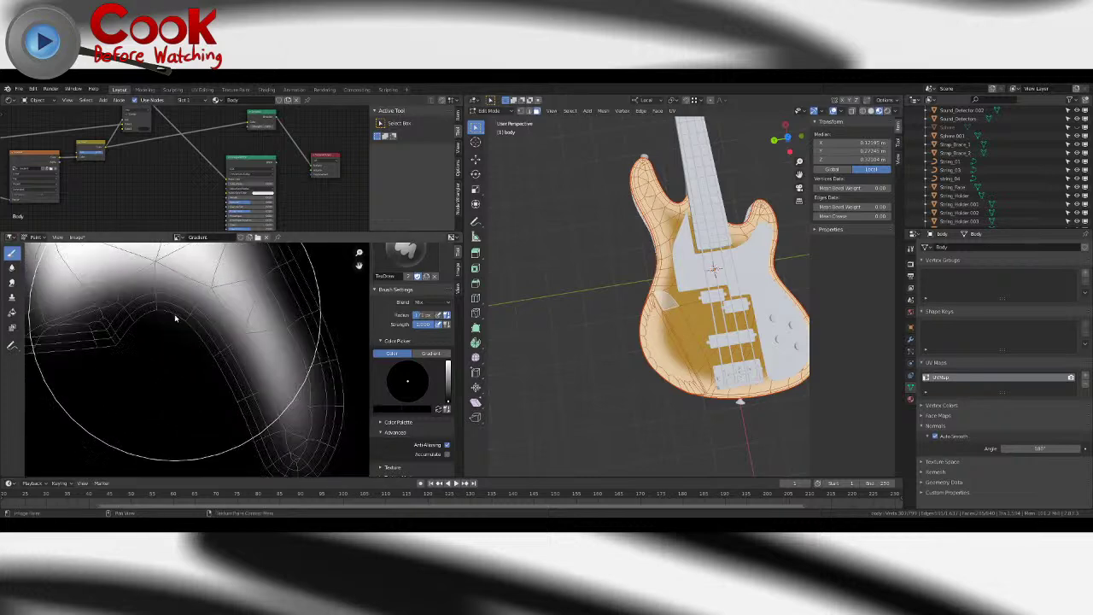
{"action": "key", "text": "bracketleft"}
{"action": "key", "text": "bracketleft"}
{"action": "key", "text": "bracketleft"}
{"action": "key", "text": "bracketleft"}
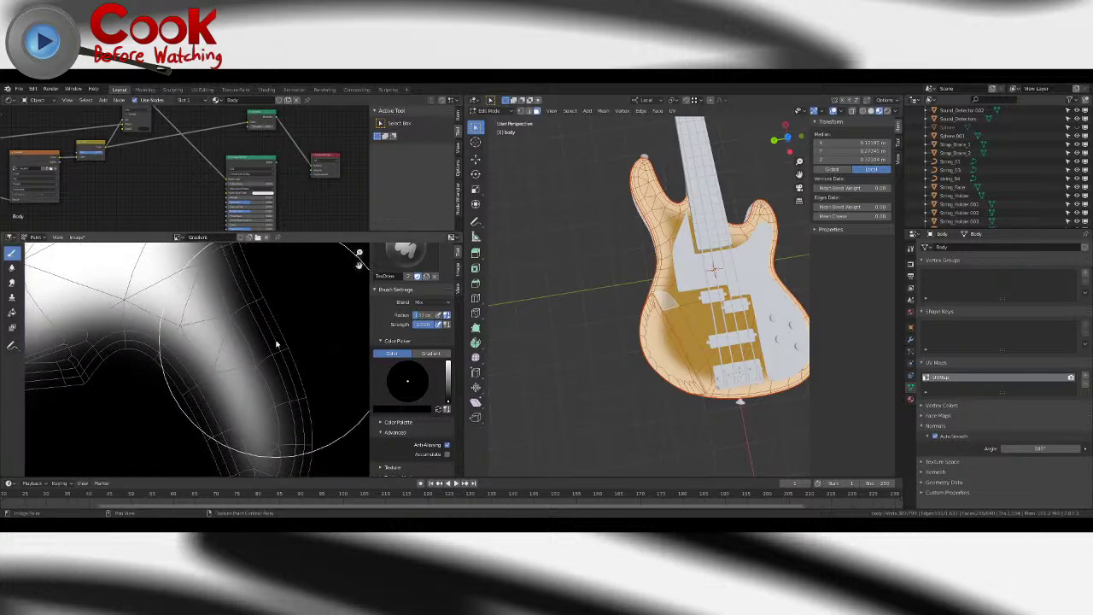
{"action": "left_click", "coordinate": [448, 363]}
{"action": "key", "text": "bracketleft"}
{"action": "key", "text": "bracketleft"}
{"action": "key", "text": "bracketleft"}
{"action": "key", "text": "bracketleft"}
{"action": "key", "text": "bracketleft"}
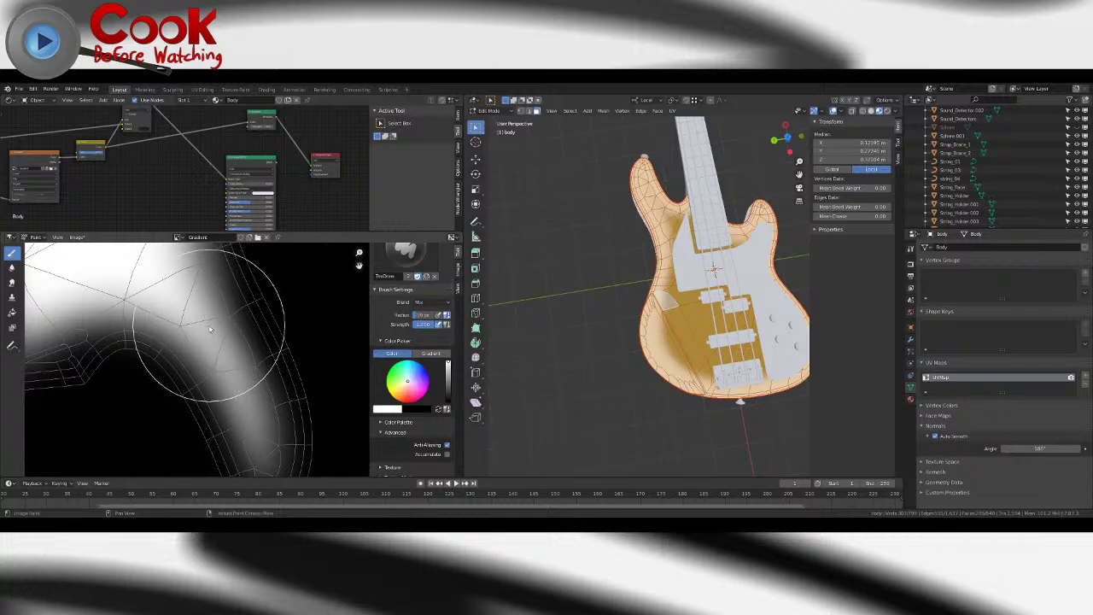
- Try painting white along the long horn in the Gradient image, and undo the stroke
{"action": "left_click_drag", "start_coordinate": [139, 262], "coordinate": [199, 315]}
{"action": "scroll", "coordinate": [249, 413], "scroll_direction": "down", "scroll_amount": 2}
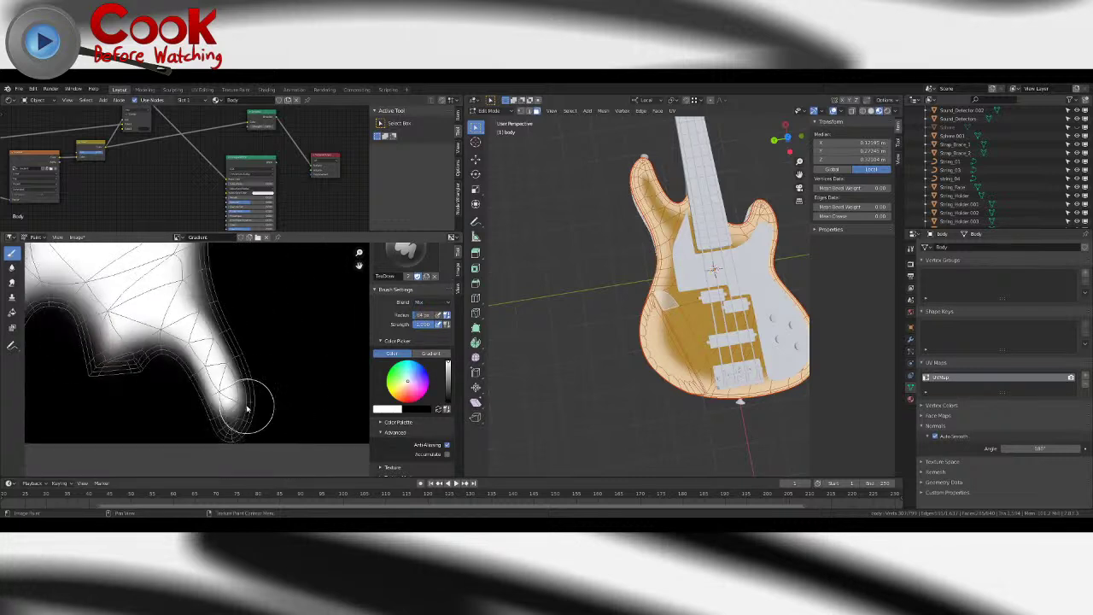
{"action": "key", "text": "ctrl+z"}
- Try a white Fill inside the body shape in the Gradient image, and undo it
{"action": "left_click", "coordinate": [218, 375]}
{"action": "scroll", "coordinate": [227, 379], "scroll_direction": "up", "scroll_amount": 3}
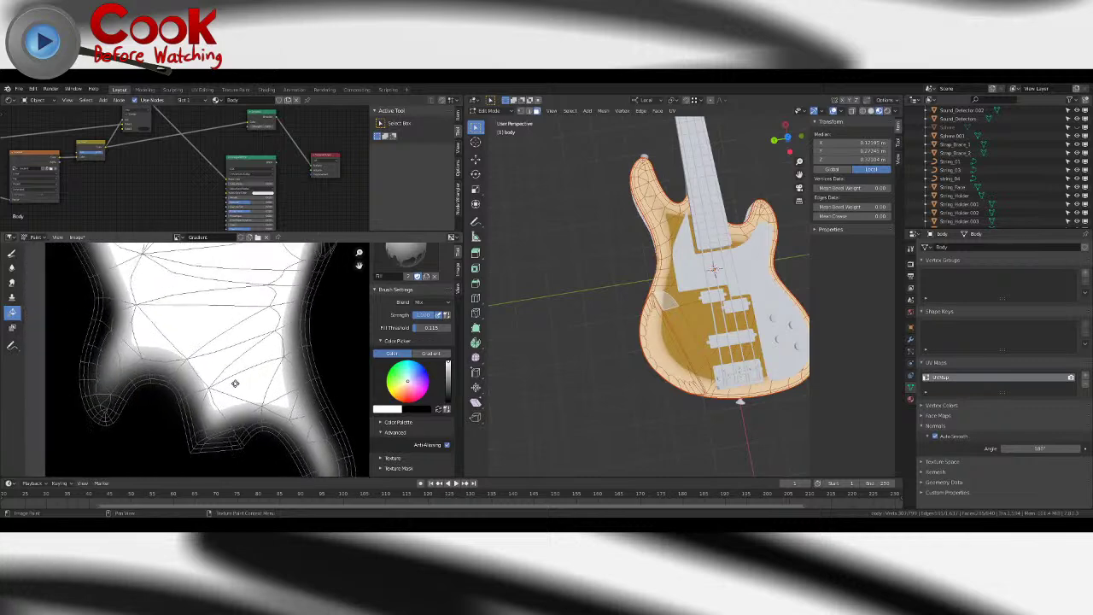
{"action": "left_click", "coordinate": [33, 89]}
{"action": "left_click", "coordinate": [39, 99]}
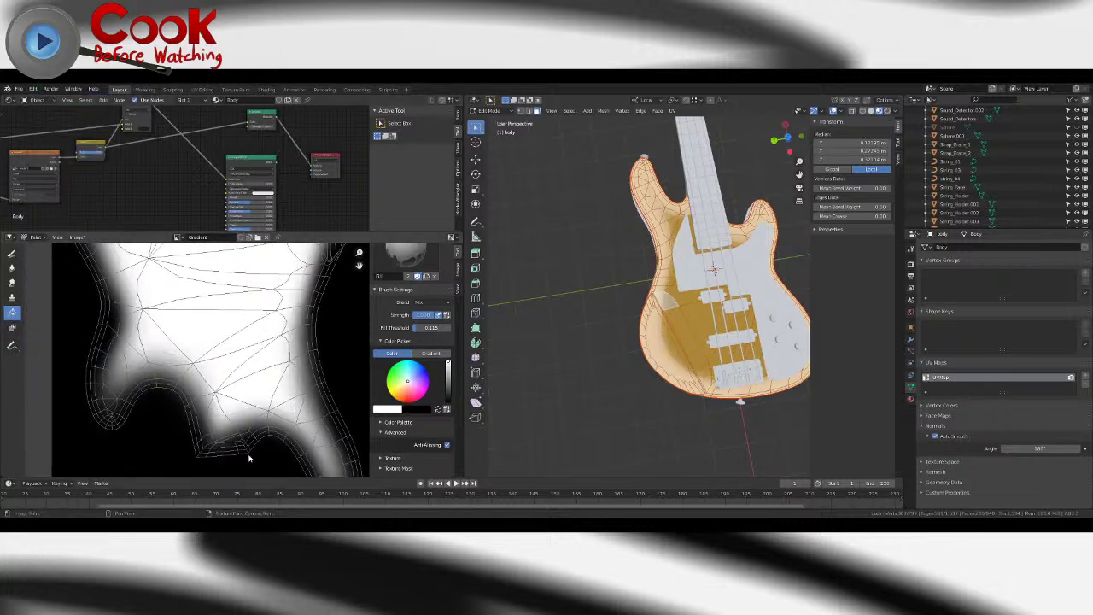
- Try further white Draw strokes and another white Fill around the long horn, undoing each attempt
{"action": "middle_click_drag", "start_coordinate": [271, 415], "coordinate": [185, 365]}
{"action": "left_click", "coordinate": [12, 254]}
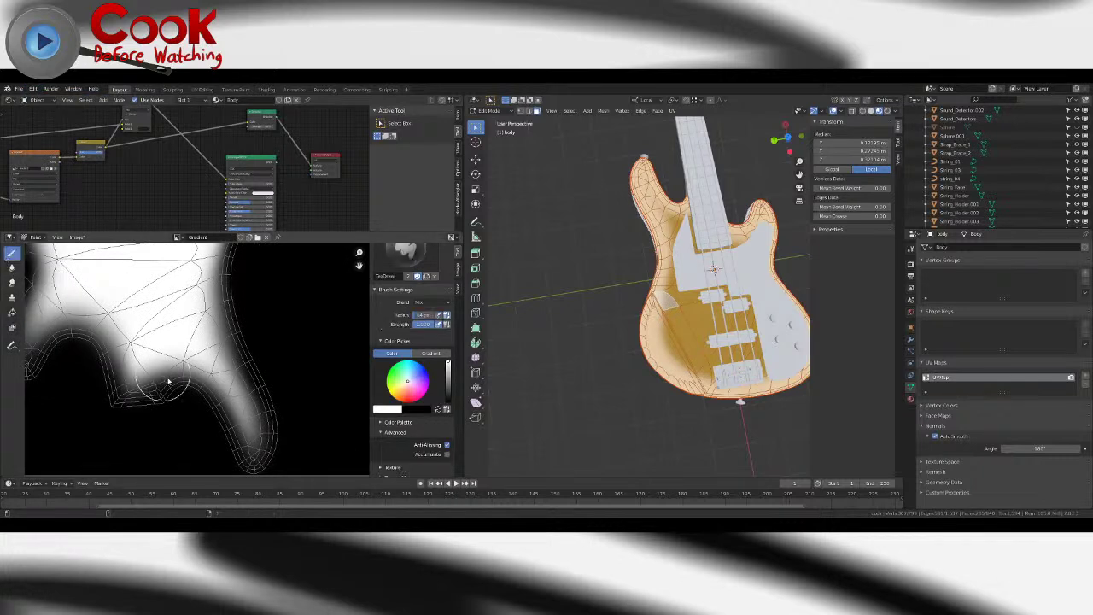
{"action": "left_click_drag", "start_coordinate": [253, 433], "coordinate": [167, 318]}
{"action": "key", "text": "ctrl+z"}
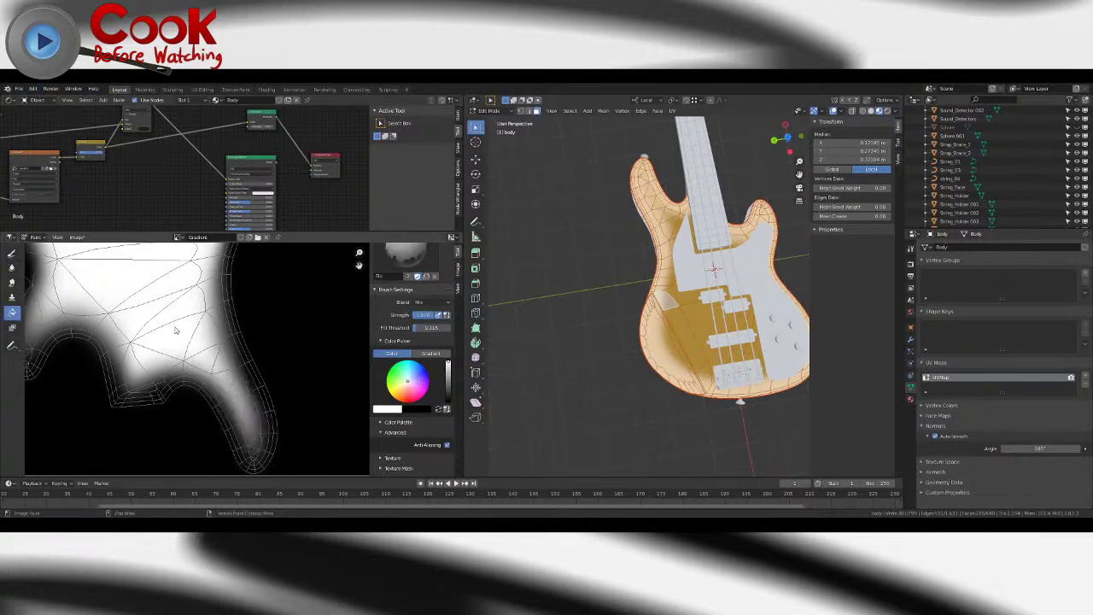
{"action": "left_click", "coordinate": [123, 346]}
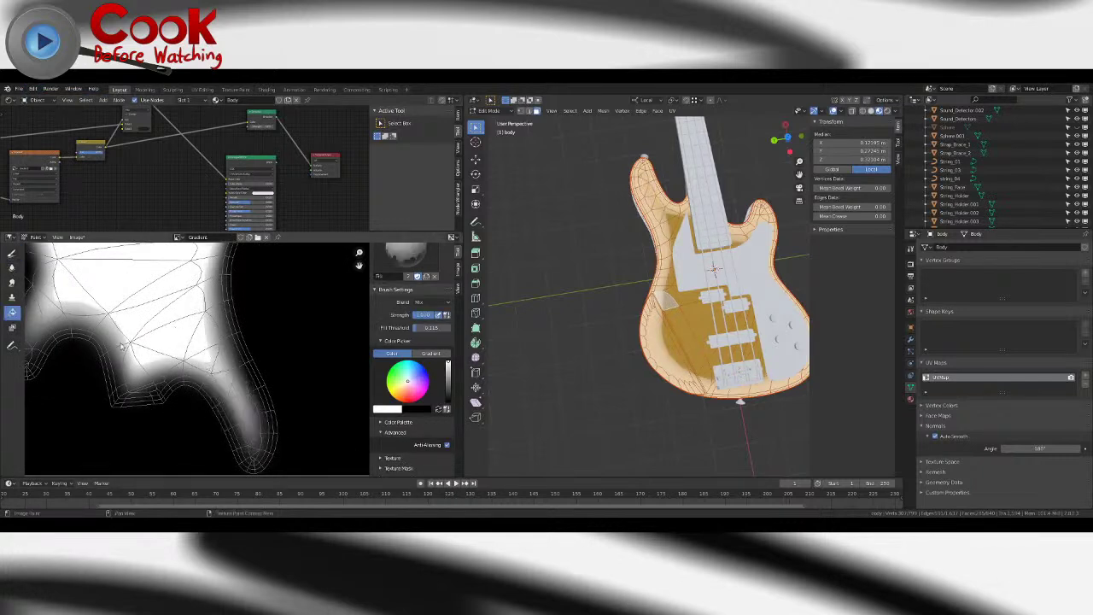
{"action": "left_click", "coordinate": [12, 253]}
{"action": "mouse_move", "coordinate": [226, 381]}
{"action": "left_mouse_down"}
{"action": "mouse_move", "coordinate": [254, 454]}
{"action": "mouse_move", "coordinate": [240, 421]}
{"action": "left_mouse_up"}
{"action": "key", "text": "ctrl+z"}
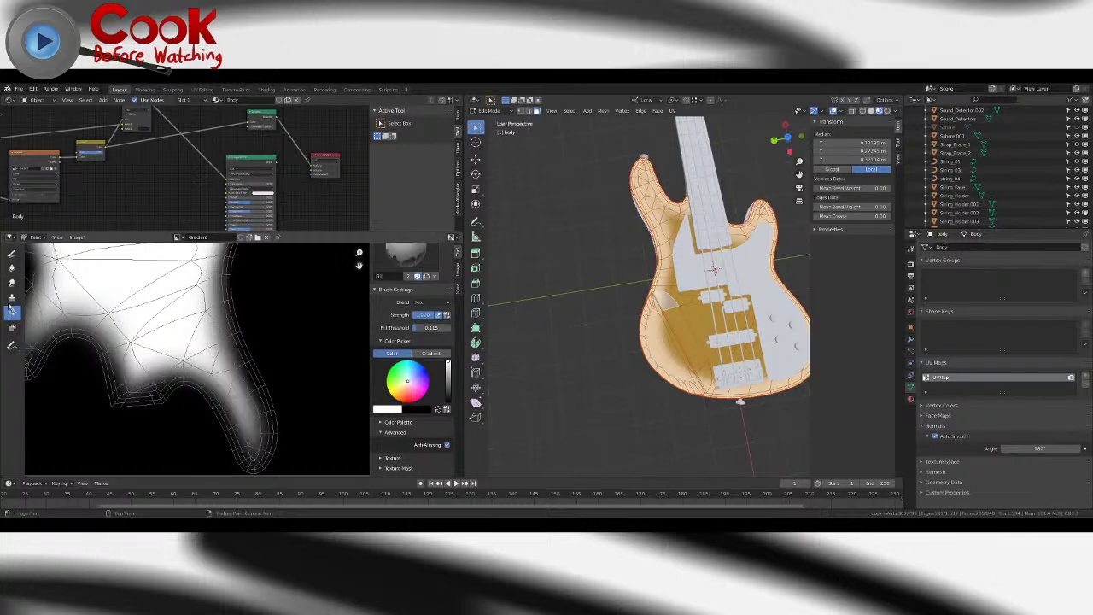
{"action": "left_click", "coordinate": [11, 253]}
{"action": "mouse_move", "coordinate": [182, 333]}
{"action": "left_mouse_down"}
{"action": "mouse_move", "coordinate": [214, 355]}
{"action": "mouse_move", "coordinate": [176, 268]}
{"action": "mouse_move", "coordinate": [211, 314]}
{"action": "left_mouse_up"}
{"action": "key", "text": "ctrl+z"}
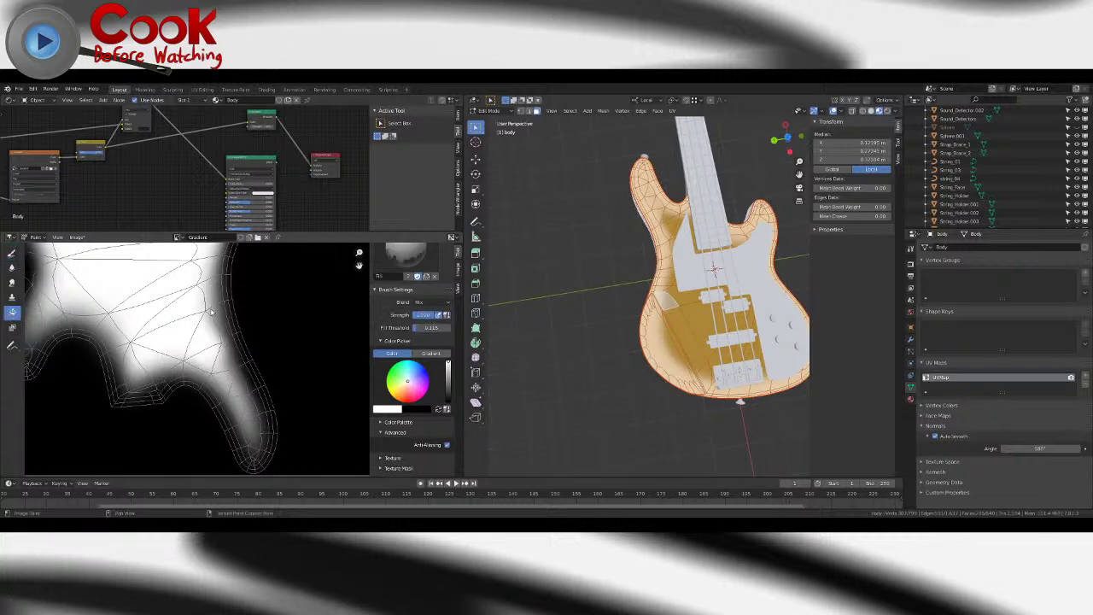
- Return to Object Mode and examine the gradient's transition along the body's waist, horns and neck pocket
{"action": "scroll", "coordinate": [264, 341], "scroll_direction": "down", "scroll_amount": 5}
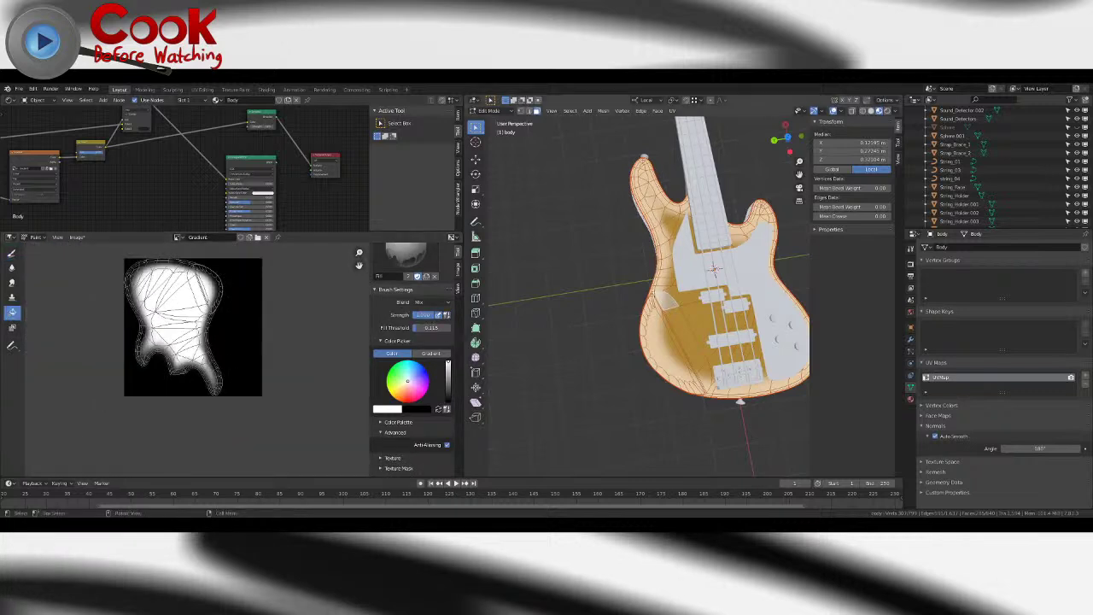
{"action": "key", "text": "Tab"}
{"action": "middle_click_drag", "start_coordinate": [665, 306], "coordinate": [677, 387], "text": "shift"}
{"action": "scroll", "coordinate": [553, 345], "scroll_direction": "up", "scroll_amount": 6}
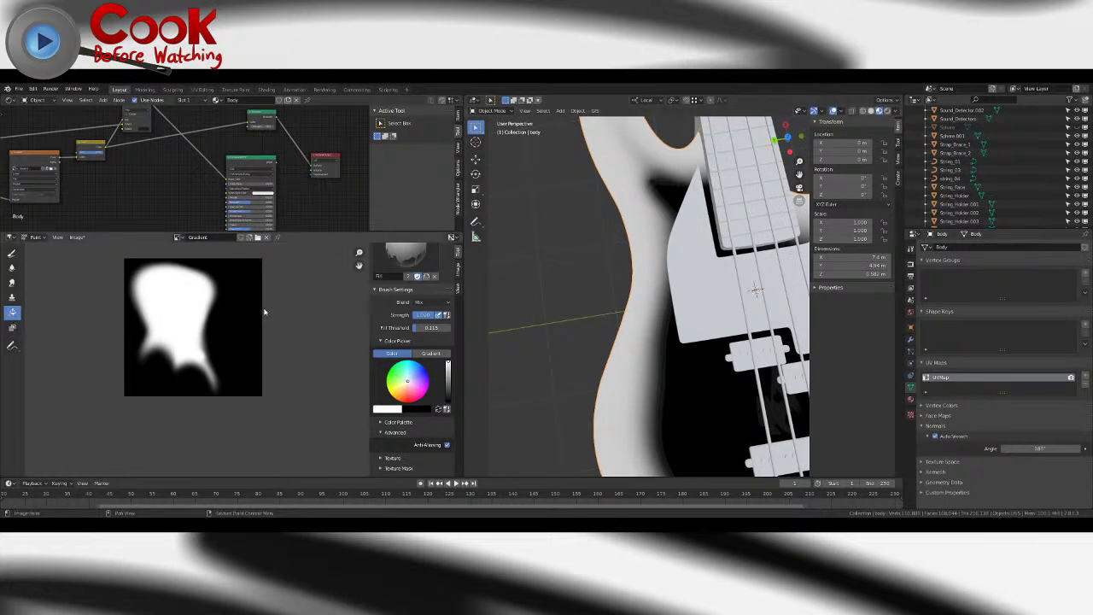
{"action": "scroll", "coordinate": [694, 239], "scroll_direction": "down", "scroll_amount": 6}
{"action": "middle_click_drag", "start_coordinate": [695, 214], "coordinate": [673, 263], "text": "shift"}
{"action": "scroll", "coordinate": [673, 263], "scroll_direction": "up", "scroll_amount": 6}
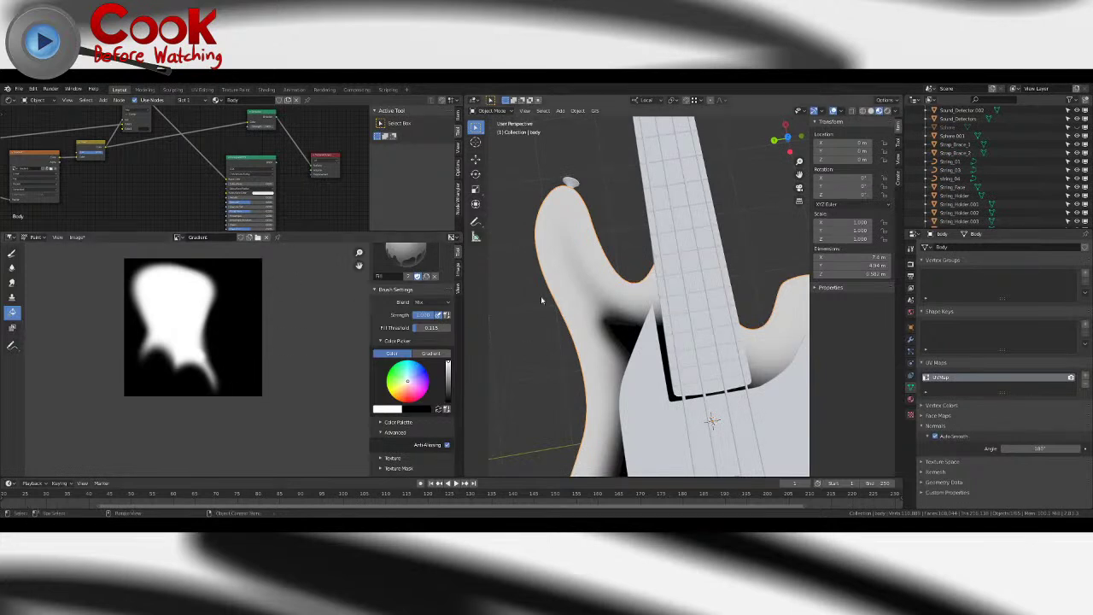
{"action": "scroll", "coordinate": [335, 312], "scroll_direction": "down", "scroll_amount": 2}
{"action": "scroll", "coordinate": [336, 312], "scroll_direction": "up", "scroll_amount": 2}
- Reconnect the Principled BSDF to the Material Output's surface in the Body material, replacing the link used to preview the gradient
{"action": "key", "text": "Tab"}
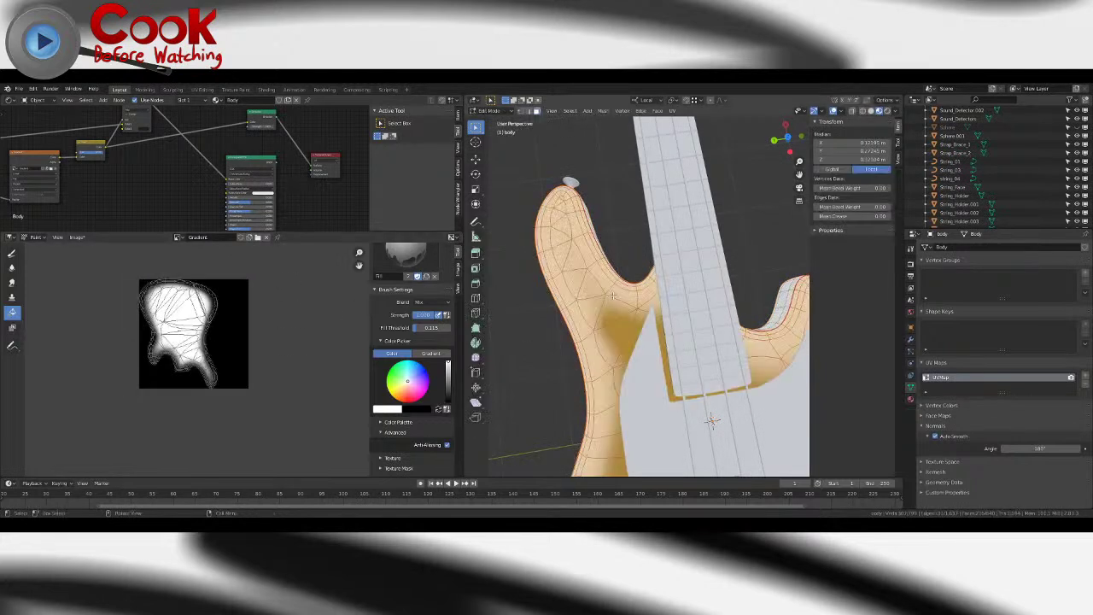
{"action": "key", "text": "Tab"}
{"action": "middle_click_drag", "start_coordinate": [166, 142], "coordinate": [185, 192]}
{"action": "scroll", "coordinate": [186, 191], "scroll_direction": "up", "scroll_amount": 2}
{"action": "middle_click_drag", "start_coordinate": [250, 176], "coordinate": [151, 149]}
{"action": "left_click_drag", "start_coordinate": [102, 123], "coordinate": [174, 196]}
{"action": "mouse_move", "coordinate": [129, 129]}
{"action": "left_mouse_down"}
{"action": "mouse_move", "coordinate": [255, 193]}
{"action": "mouse_move", "coordinate": [291, 196]}
{"action": "left_mouse_up"}
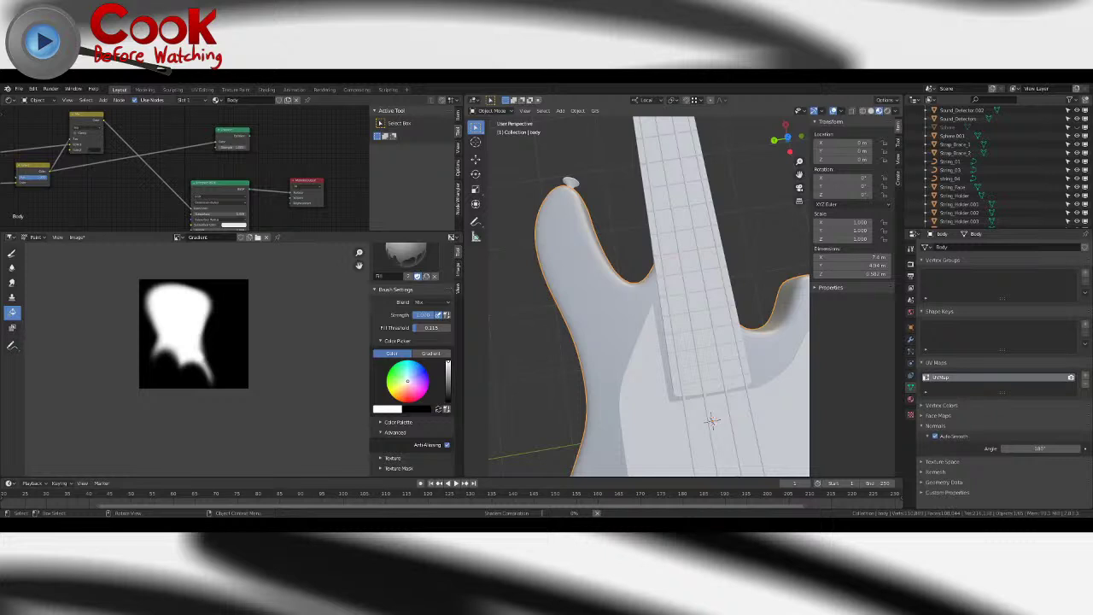
- Examine how the pale wood blends into the dark rim around the pickguard, waist and lower end of the body
{"action": "mouse_move", "coordinate": [625, 328]}
{"action": "middle_mouse_down"}
{"action": "mouse_move", "coordinate": [591, 340]}
{"action": "mouse_move", "coordinate": [632, 353]}
{"action": "mouse_move", "coordinate": [618, 338]}
{"action": "mouse_move", "coordinate": [690, 313]}
{"action": "mouse_move", "coordinate": [713, 261]}
{"action": "mouse_move", "coordinate": [746, 341]}
{"action": "mouse_move", "coordinate": [658, 415]}
{"action": "mouse_move", "coordinate": [579, 358]}
{"action": "mouse_move", "coordinate": [503, 230]}
{"action": "mouse_move", "coordinate": [561, 282]}
{"action": "mouse_move", "coordinate": [589, 353]}
{"action": "mouse_move", "coordinate": [522, 311]}
{"action": "middle_mouse_up"}
{"action": "scroll", "coordinate": [617, 326], "scroll_direction": "down", "scroll_amount": 6}
{"action": "scroll", "coordinate": [591, 353], "scroll_direction": "up", "scroll_amount": 5}
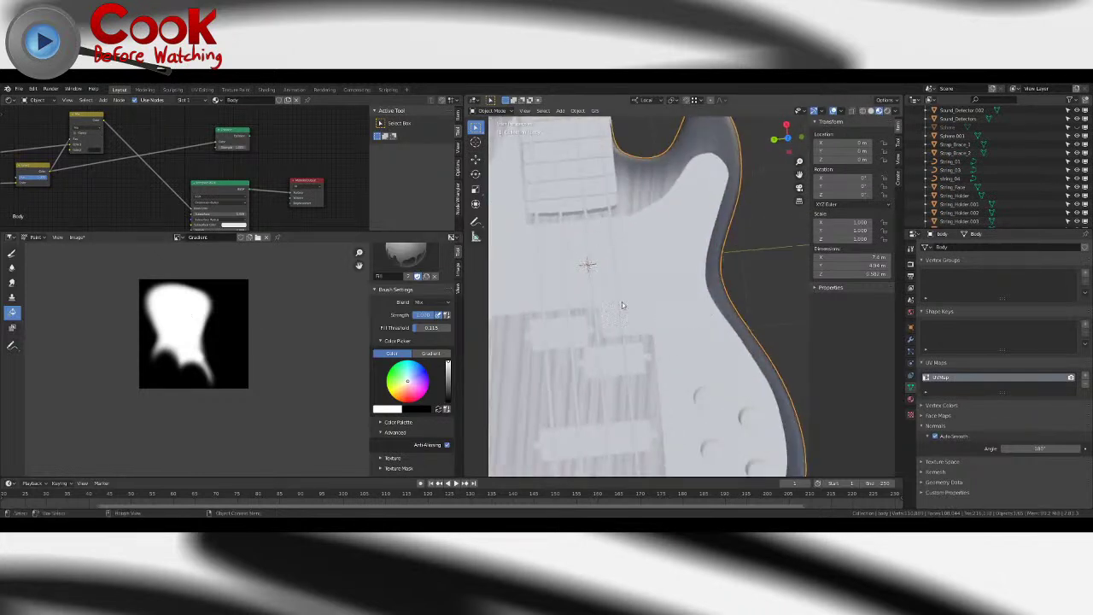
{"action": "middle_click_drag", "start_coordinate": [716, 285], "coordinate": [684, 261]}
{"action": "scroll", "coordinate": [679, 268], "scroll_direction": "down", "scroll_amount": 5}
{"action": "middle_click_drag", "start_coordinate": [323, 263], "coordinate": [392, 282]}
{"action": "middle_click_drag", "start_coordinate": [48, 283], "coordinate": [17, 270]}
{"action": "middle_click_drag", "start_coordinate": [531, 258], "coordinate": [627, 258]}
- With the UV outline shown, paint white closer to the body outline at the Gradient image's upper-left lobe using a larger Draw brush
{"action": "key", "text": "Tab"}
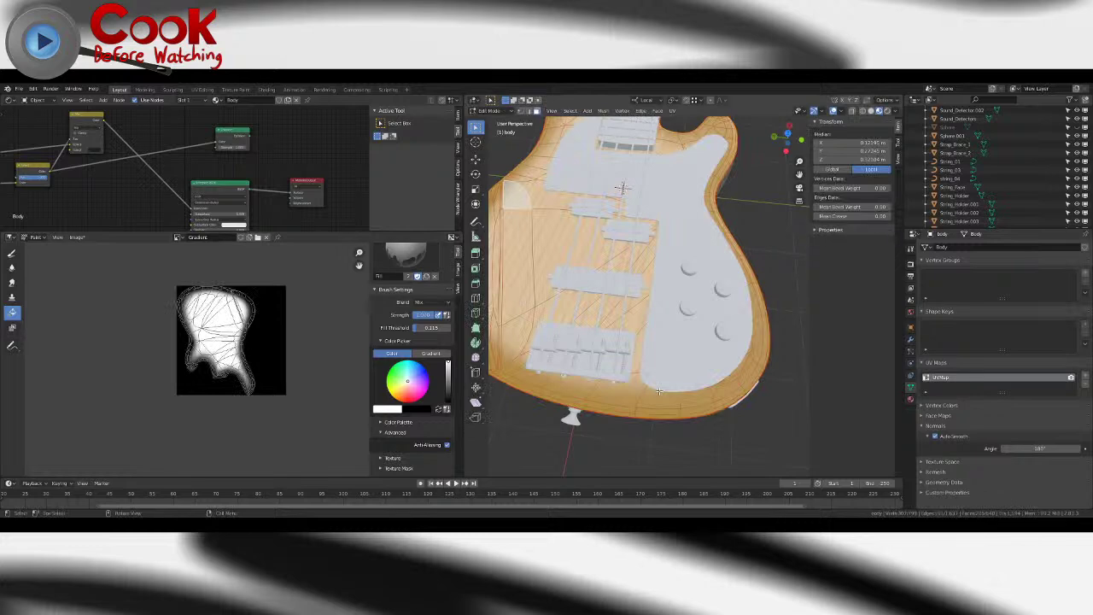
{"action": "scroll", "coordinate": [253, 317], "scroll_direction": "up", "scroll_amount": 2}
{"action": "scroll", "coordinate": [265, 350], "scroll_direction": "up", "scroll_amount": 2}
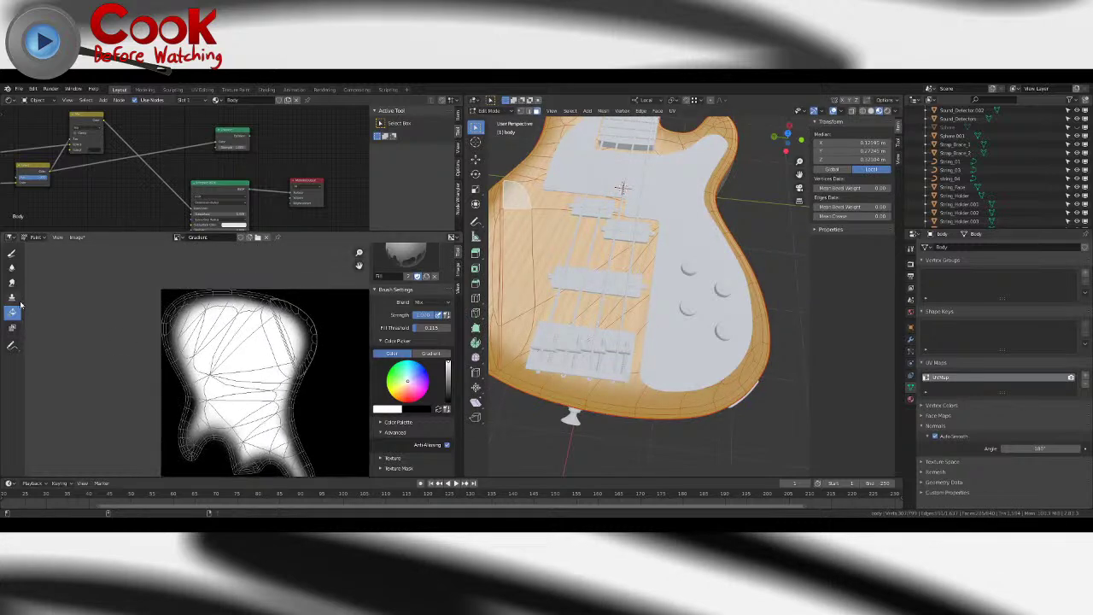
{"action": "left_click", "coordinate": [12, 254]}
{"action": "scroll", "coordinate": [242, 350], "scroll_direction": "up", "scroll_amount": 3}
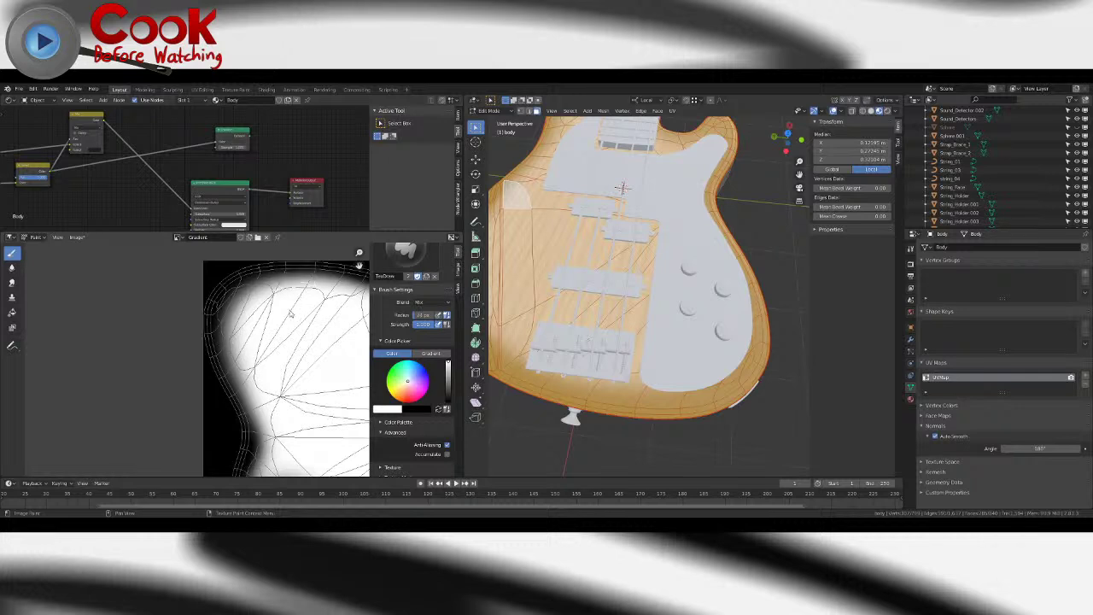
{"action": "mouse_move", "coordinate": [286, 319]}
{"action": "left_mouse_down"}
{"action": "mouse_move", "coordinate": [256, 318]}
{"action": "mouse_move", "coordinate": [245, 349]}
{"action": "mouse_move", "coordinate": [263, 366]}
{"action": "mouse_move", "coordinate": [250, 334]}
{"action": "mouse_move", "coordinate": [268, 314]}
{"action": "mouse_move", "coordinate": [235, 320]}
{"action": "mouse_move", "coordinate": [226, 358]}
{"action": "mouse_move", "coordinate": [252, 444]}
{"action": "left_mouse_up"}
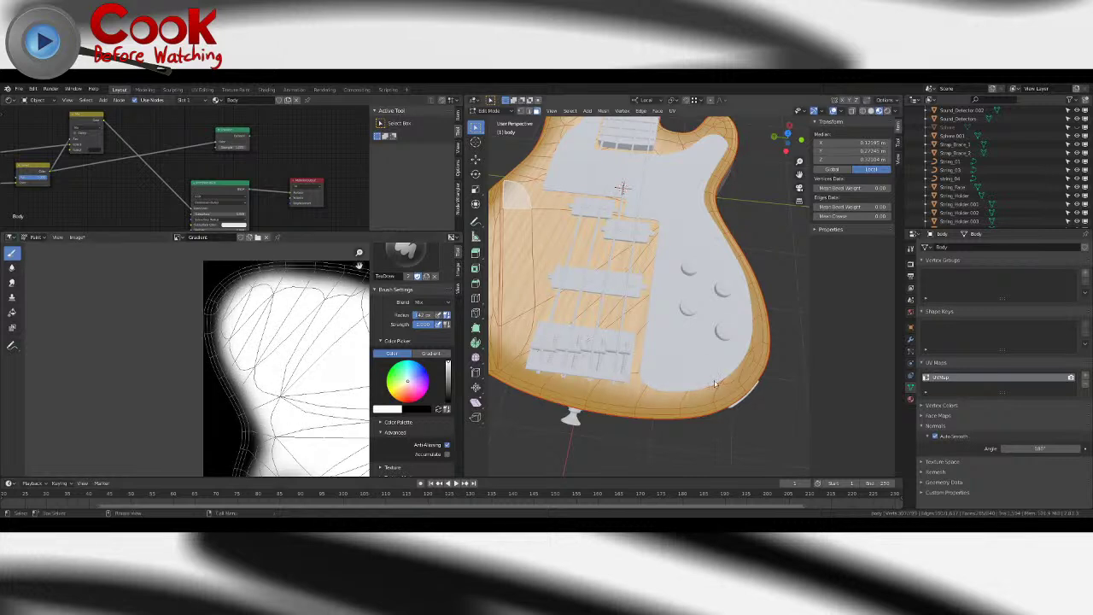
{"action": "key", "text": "Tab"}
{"action": "middle_click_drag", "start_coordinate": [719, 383], "coordinate": [671, 402]}
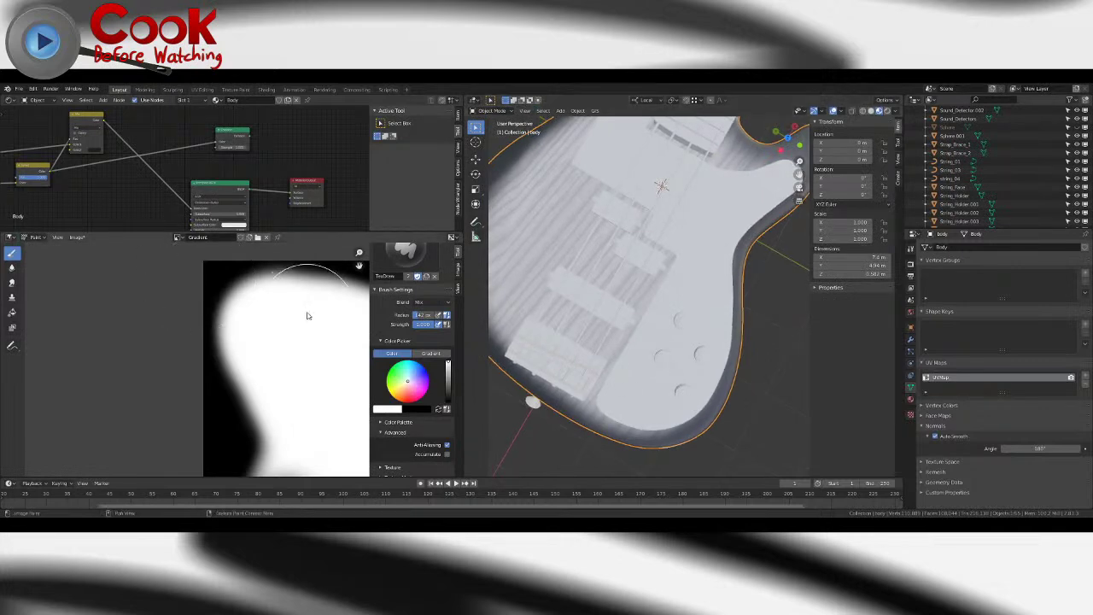
- Extend the white Draw strokes along the upper edge and upper-right lobe of the body shape in the Gradient image, ending in Object Mode
{"action": "key", "text": "Tab"}
{"action": "middle_click_drag", "start_coordinate": [307, 316], "coordinate": [236, 317]}
{"action": "left_click_drag", "start_coordinate": [224, 308], "coordinate": [289, 316]}
{"action": "middle_click_drag", "start_coordinate": [258, 306], "coordinate": [205, 291]}
{"action": "mouse_move", "coordinate": [288, 329]}
{"action": "left_mouse_down"}
{"action": "mouse_move", "coordinate": [308, 325]}
{"action": "mouse_move", "coordinate": [273, 281]}
{"action": "mouse_move", "coordinate": [272, 363]}
{"action": "left_mouse_up"}
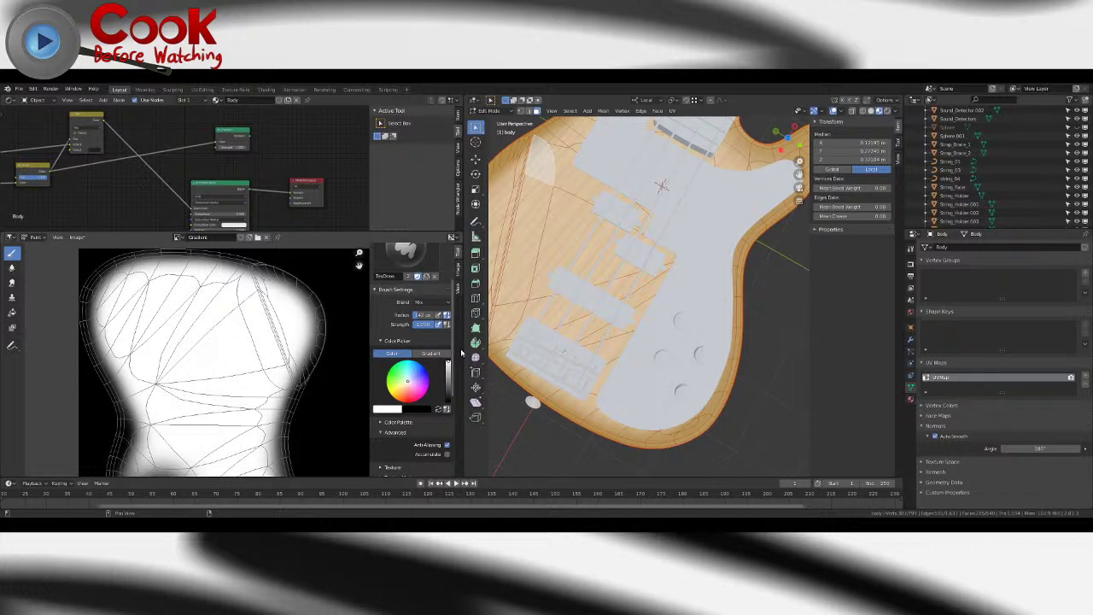
{"action": "middle_click_drag", "start_coordinate": [573, 282], "coordinate": [517, 254], "text": "shift"}
{"action": "key", "text": "Tab"}
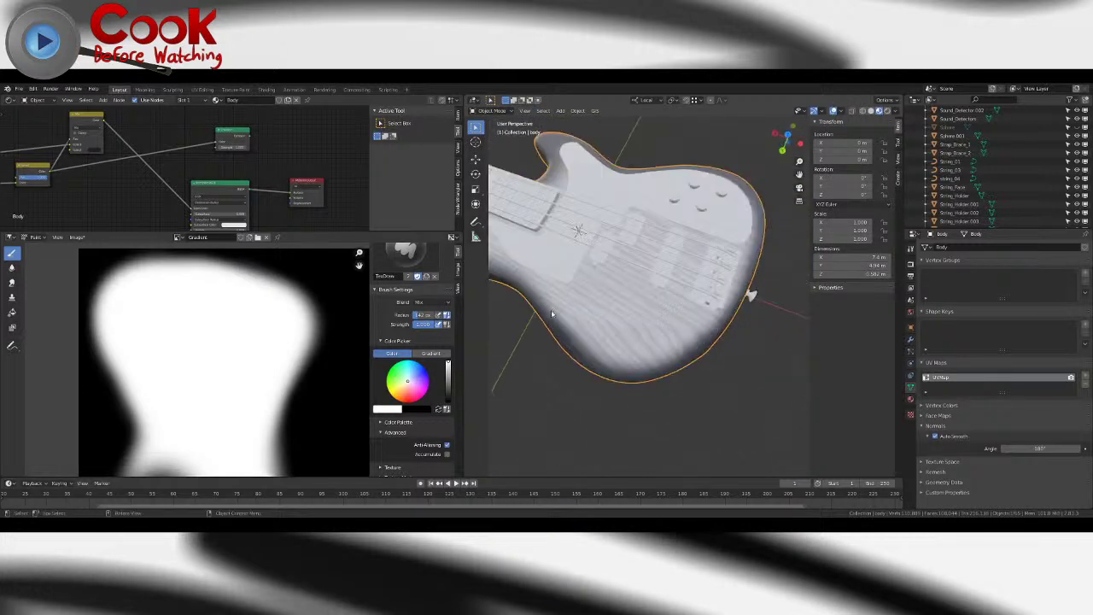
- Enter Edit Mode on the guitar body to overlay its UVs, and try a white stroke on the Gradient mask's waist area
{"action": "middle_click_drag", "start_coordinate": [620, 338], "coordinate": [637, 322]}
{"action": "key", "text": "Tab"}
{"action": "middle_click_drag", "start_coordinate": [259, 365], "coordinate": [230, 309]}
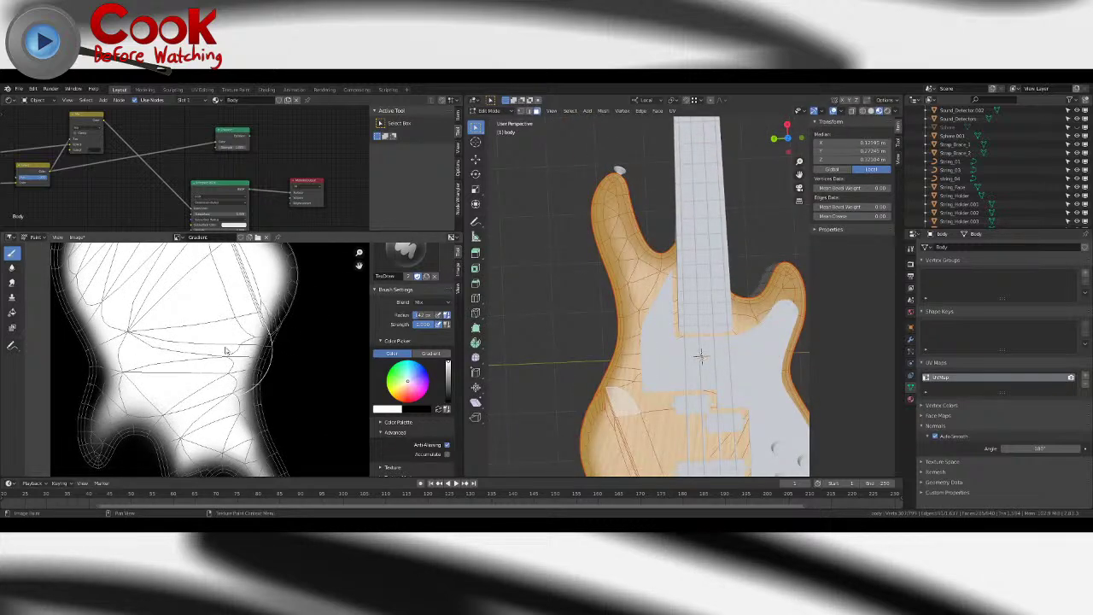
{"action": "mouse_move", "coordinate": [213, 390]}
{"action": "middle_mouse_down", "text": "shift"}
{"action": "mouse_move", "coordinate": [198, 359]}
{"action": "mouse_move", "coordinate": [208, 328]}
{"action": "middle_mouse_up", "text": "shift"}
{"action": "left_click_drag", "start_coordinate": [222, 362], "coordinate": [183, 283]}
{"action": "key", "text": "ctrl+z"}
{"action": "middle_click_drag", "start_coordinate": [205, 296], "coordinate": [235, 317]}
{"action": "left_click", "coordinate": [247, 296]}
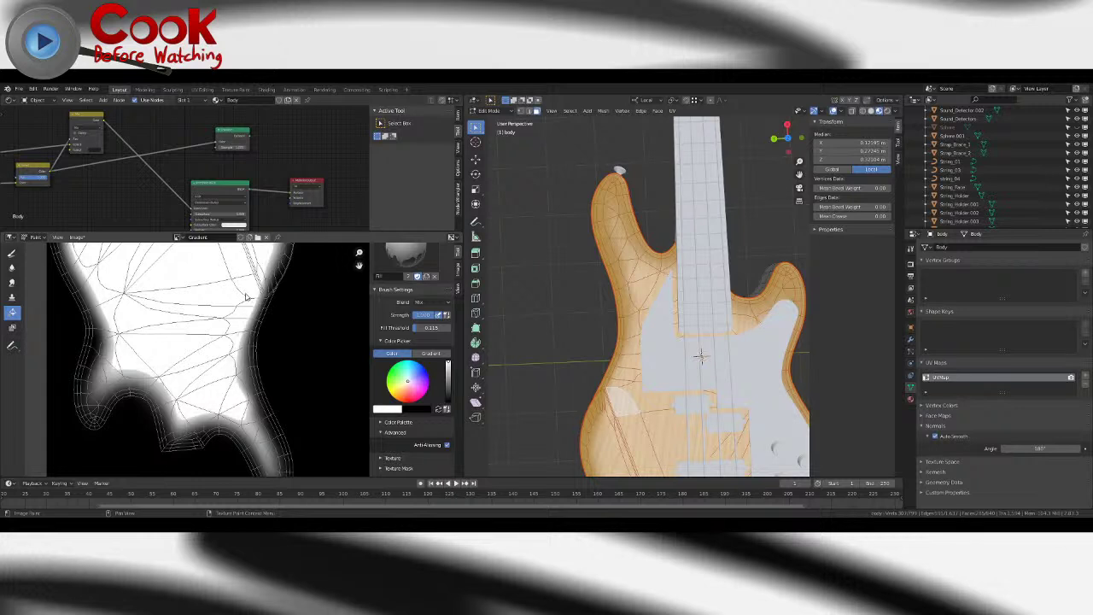
- Try a white stroke with a smaller Draw brush along the waist edge on the long-horn side of the Gradient mask
{"action": "left_click", "coordinate": [11, 254]}
{"action": "key", "text": "bracketleft"}
{"action": "key", "text": "bracketleft"}
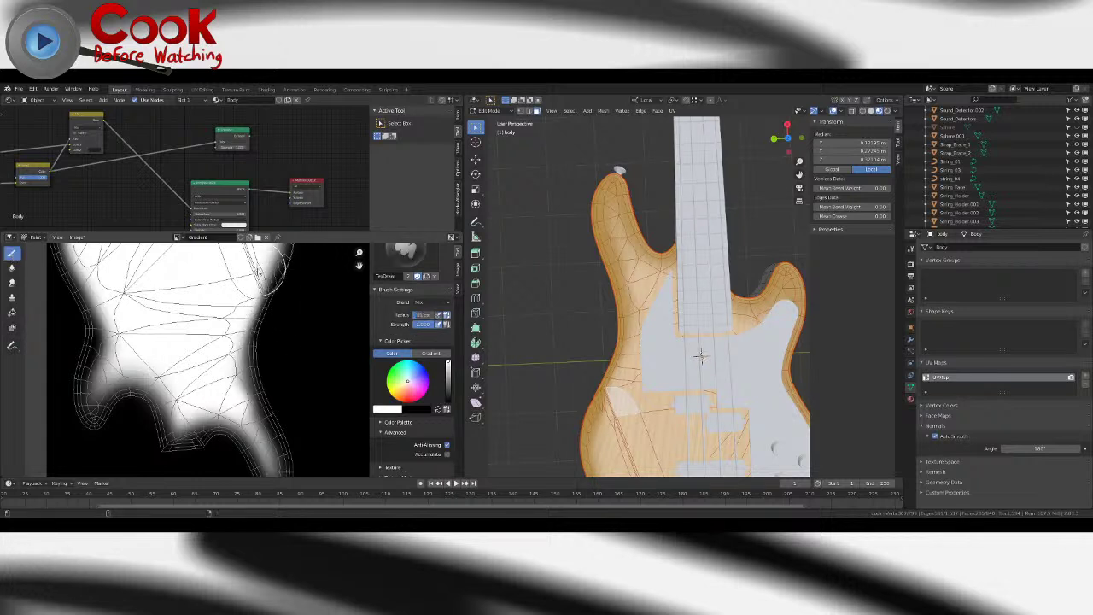
{"action": "mouse_move", "coordinate": [258, 270]}
{"action": "left_mouse_down"}
{"action": "mouse_move", "coordinate": [253, 302]}
{"action": "mouse_move", "coordinate": [243, 306]}
{"action": "mouse_move", "coordinate": [254, 414]}
{"action": "mouse_move", "coordinate": [238, 300]}
{"action": "left_mouse_up"}
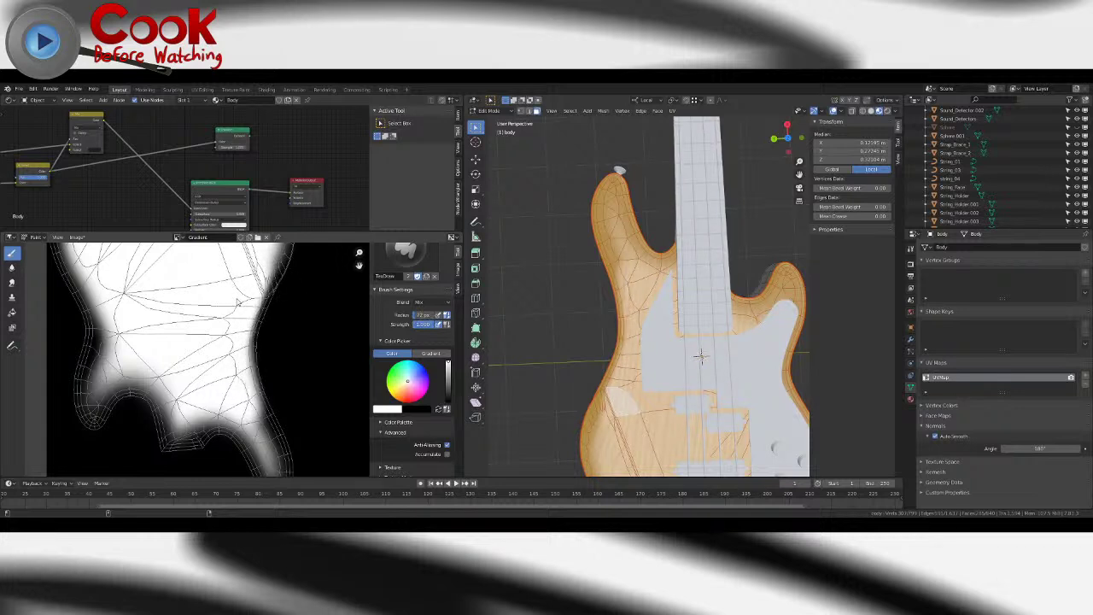
{"action": "key", "text": "Tab"}
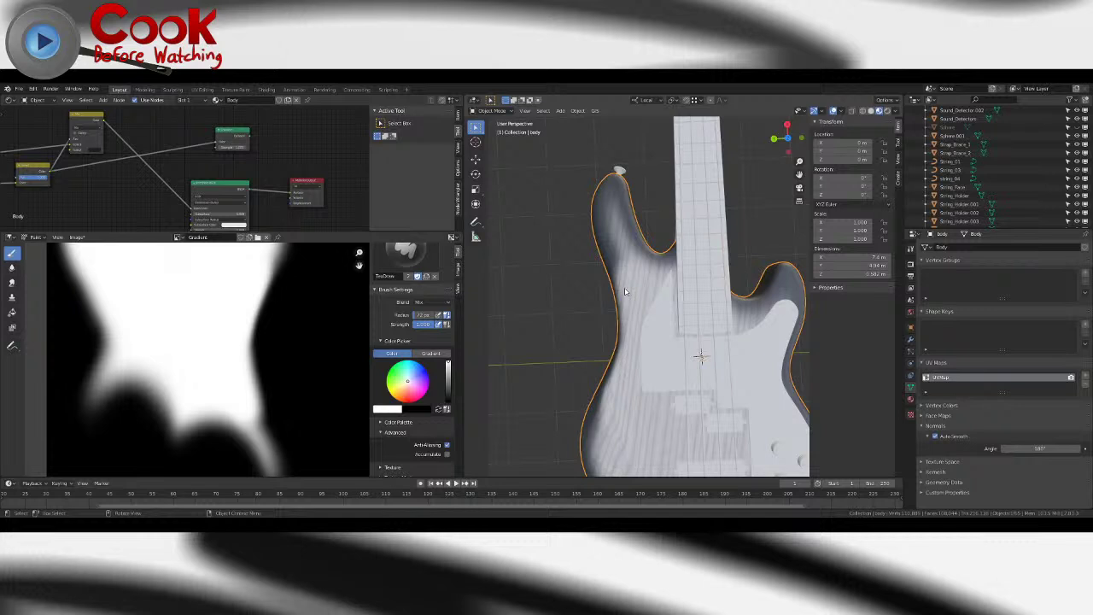
{"action": "key", "text": "Tab"}
{"action": "key", "text": "Tab"}
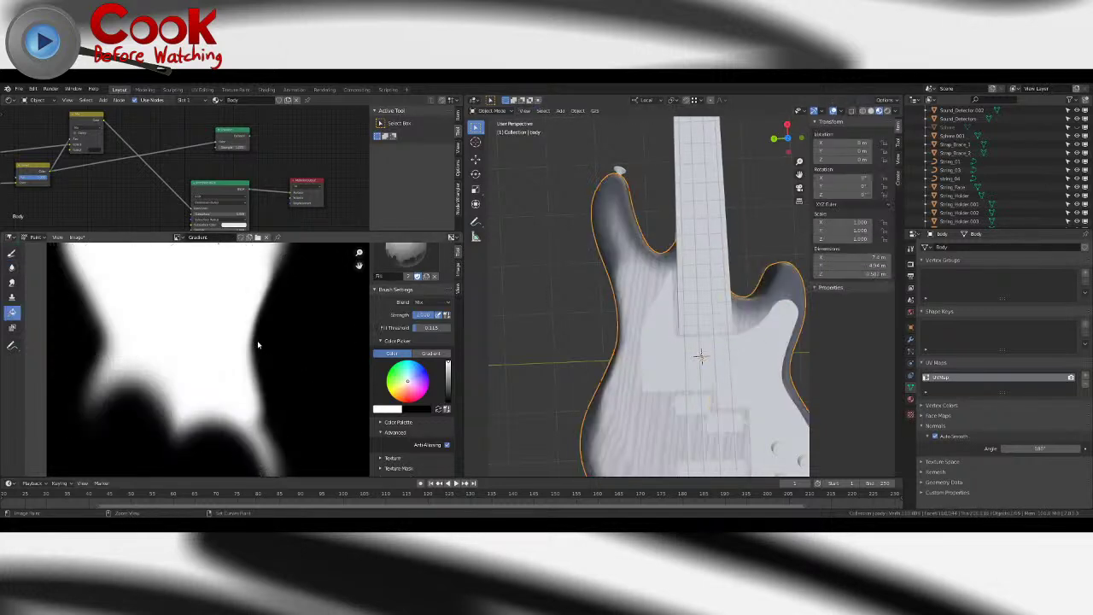
{"action": "left_click_drag", "start_coordinate": [215, 332], "coordinate": [243, 323]}
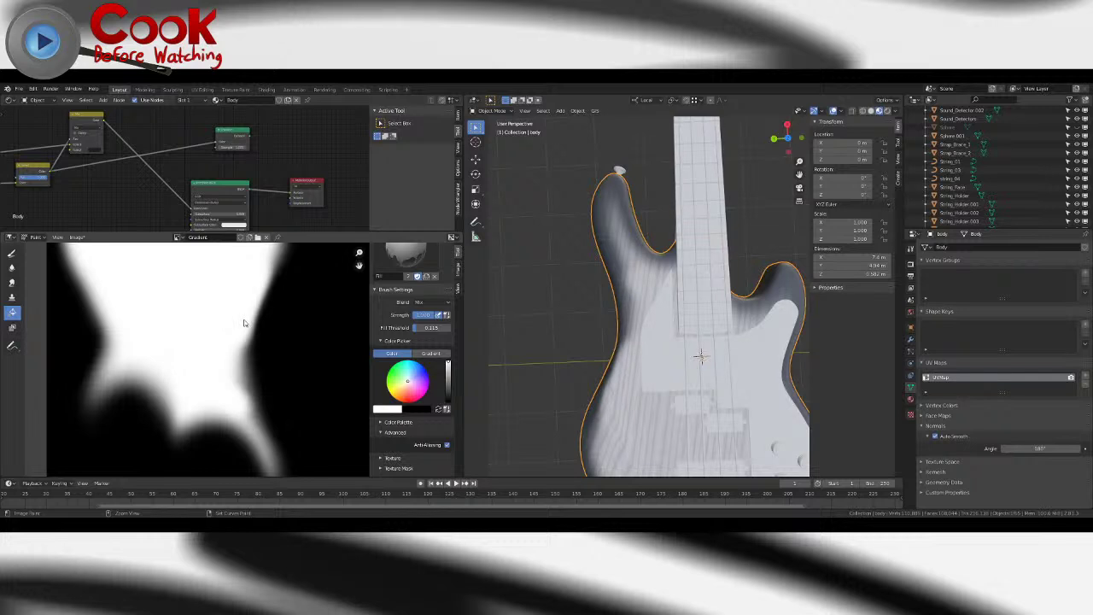
- Overlay the body's UVs and paint white along the waist edge and into the long horn on the Gradient mask with the Draw brush
{"action": "key", "text": "Tab"}
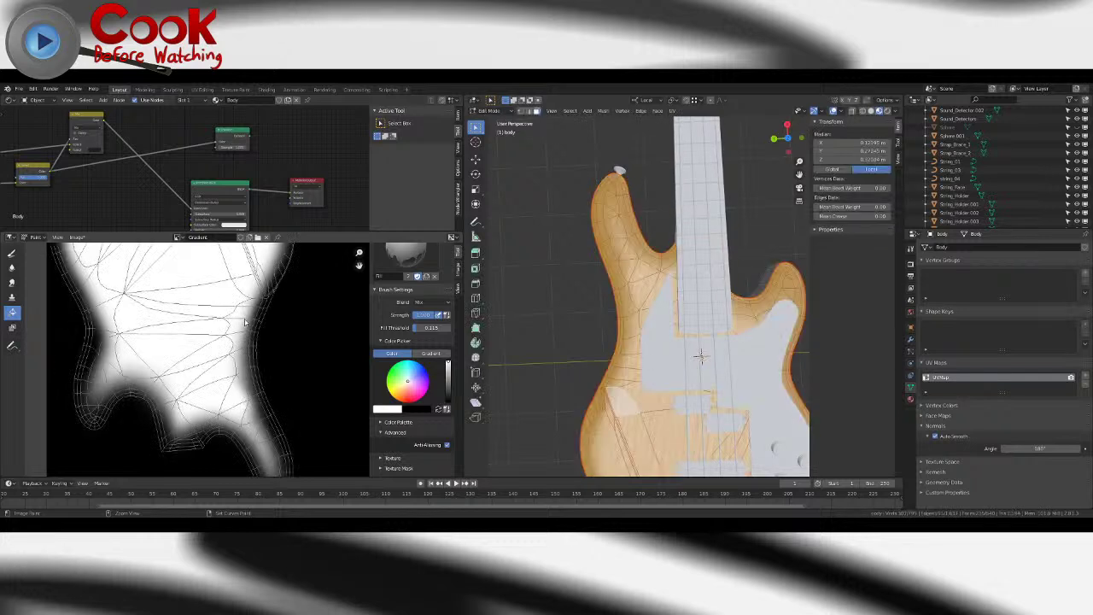
{"action": "left_click", "coordinate": [12, 255]}
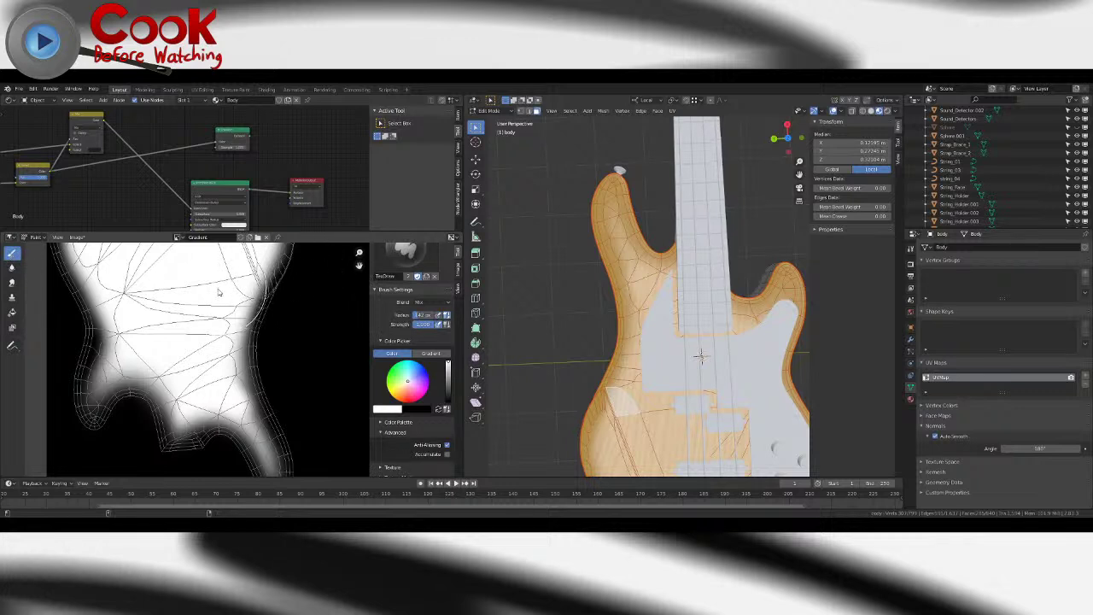
{"action": "mouse_move", "coordinate": [221, 307]}
{"action": "left_mouse_down"}
{"action": "mouse_move", "coordinate": [219, 325]}
{"action": "mouse_move", "coordinate": [236, 288]}
{"action": "mouse_move", "coordinate": [235, 327]}
{"action": "mouse_move", "coordinate": [269, 447]}
{"action": "left_mouse_up"}
{"action": "middle_click_drag", "start_coordinate": [266, 396], "coordinate": [246, 324]}
{"action": "left_click_drag", "start_coordinate": [246, 324], "coordinate": [257, 399]}
{"action": "middle_click_drag", "start_coordinate": [261, 343], "coordinate": [262, 317]}
{"action": "scroll", "coordinate": [262, 317], "scroll_direction": "up", "scroll_amount": 3}
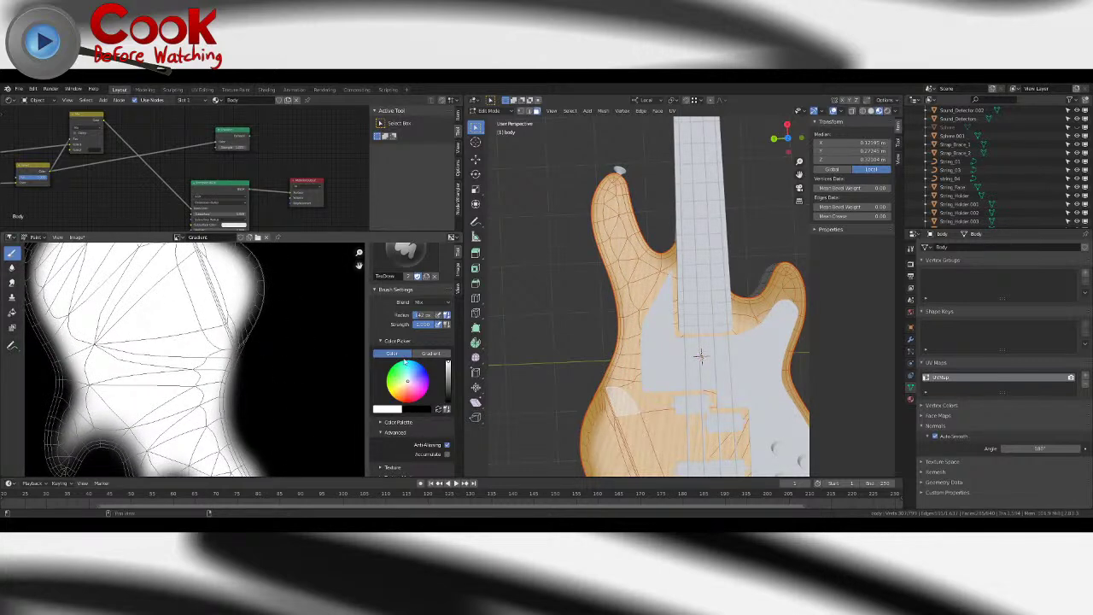
- Set the brush colour to black and try a stroke over the long-horn side's waist edge on the Gradient mask
{"action": "left_click_drag", "start_coordinate": [448, 373], "coordinate": [448, 400]}
{"action": "middle_click_drag", "start_coordinate": [291, 388], "coordinate": [220, 347]}
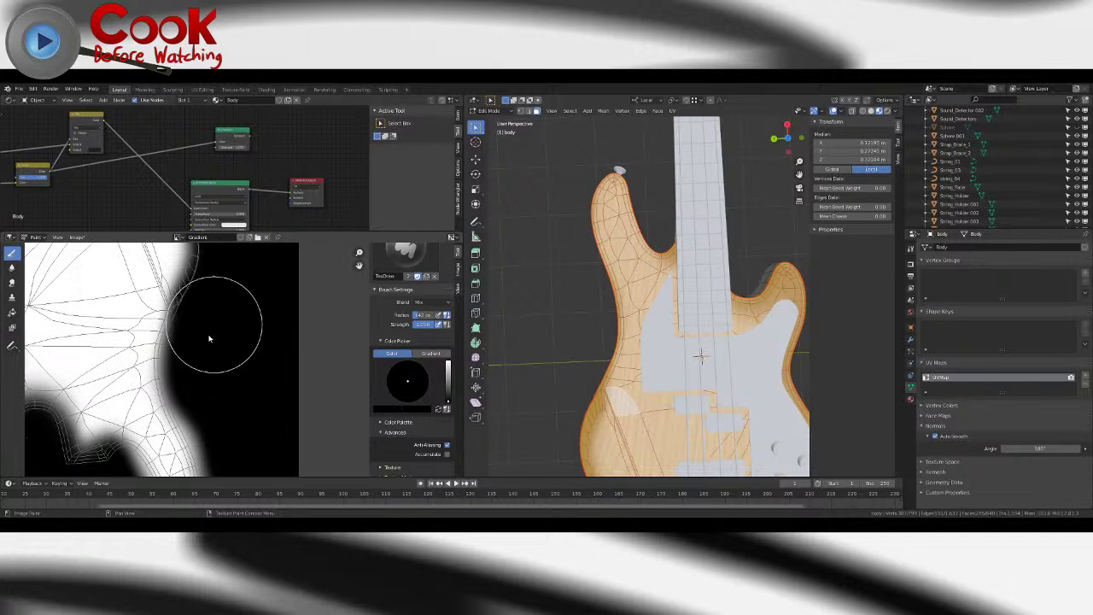
{"action": "mouse_move", "coordinate": [206, 331]}
{"action": "left_mouse_down"}
{"action": "mouse_move", "coordinate": [188, 361]}
{"action": "mouse_move", "coordinate": [168, 344]}
{"action": "mouse_move", "coordinate": [183, 331]}
{"action": "left_mouse_up"}
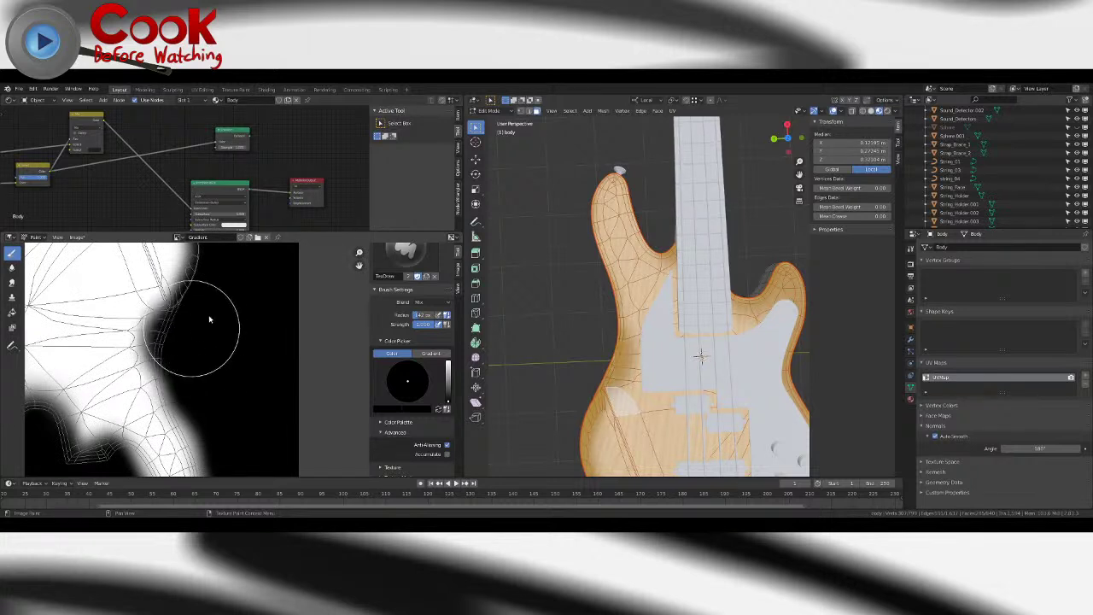
{"action": "key", "text": "ctrl+z"}
{"action": "left_click", "coordinate": [210, 322]}
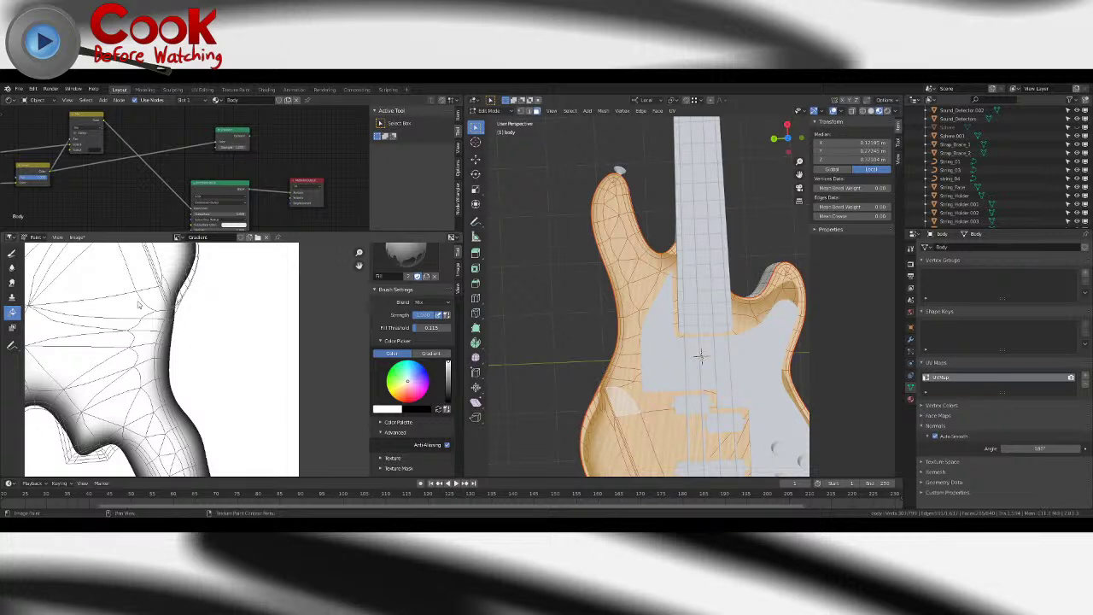
{"action": "key", "text": "ctrl+z"}
- Paint black around the long horn's outer edge and the neck notch on the Gradient mask, and return the body to Object Mode
{"action": "left_click", "coordinate": [12, 253]}
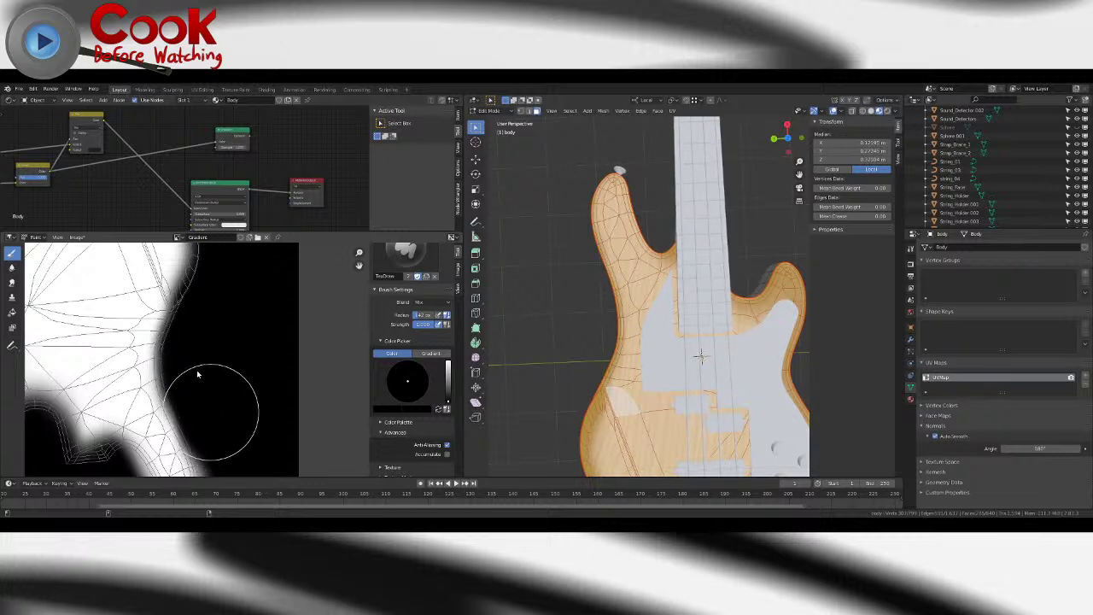
{"action": "middle_click_drag", "start_coordinate": [216, 441], "coordinate": [218, 308]}
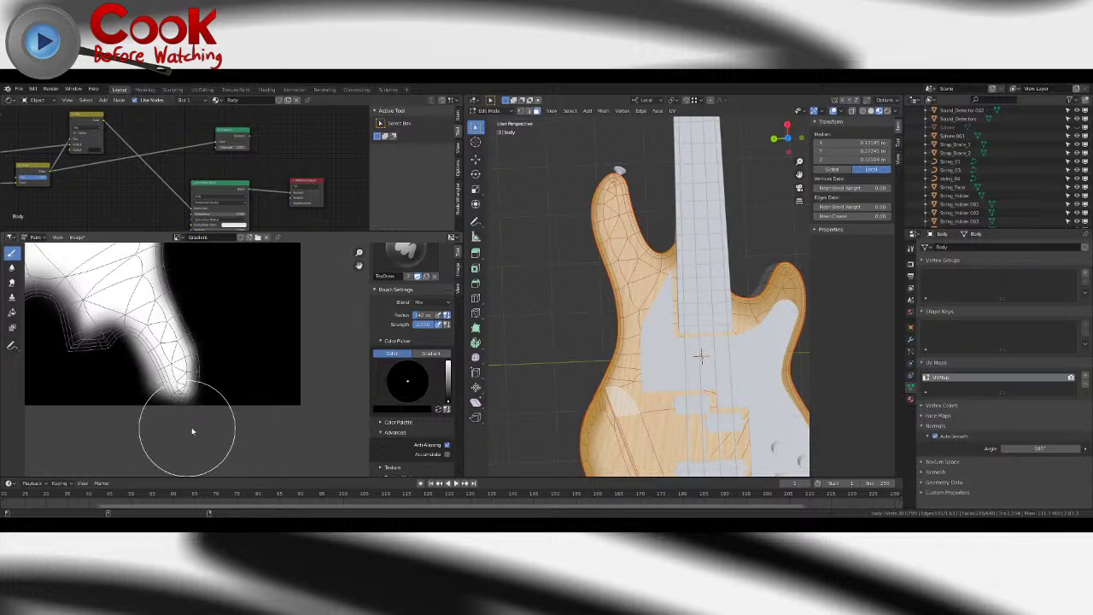
{"action": "mouse_move", "coordinate": [108, 379]}
{"action": "left_mouse_down"}
{"action": "mouse_move", "coordinate": [138, 391]}
{"action": "mouse_move", "coordinate": [147, 412]}
{"action": "mouse_move", "coordinate": [116, 377]}
{"action": "mouse_move", "coordinate": [121, 359]}
{"action": "left_mouse_up"}
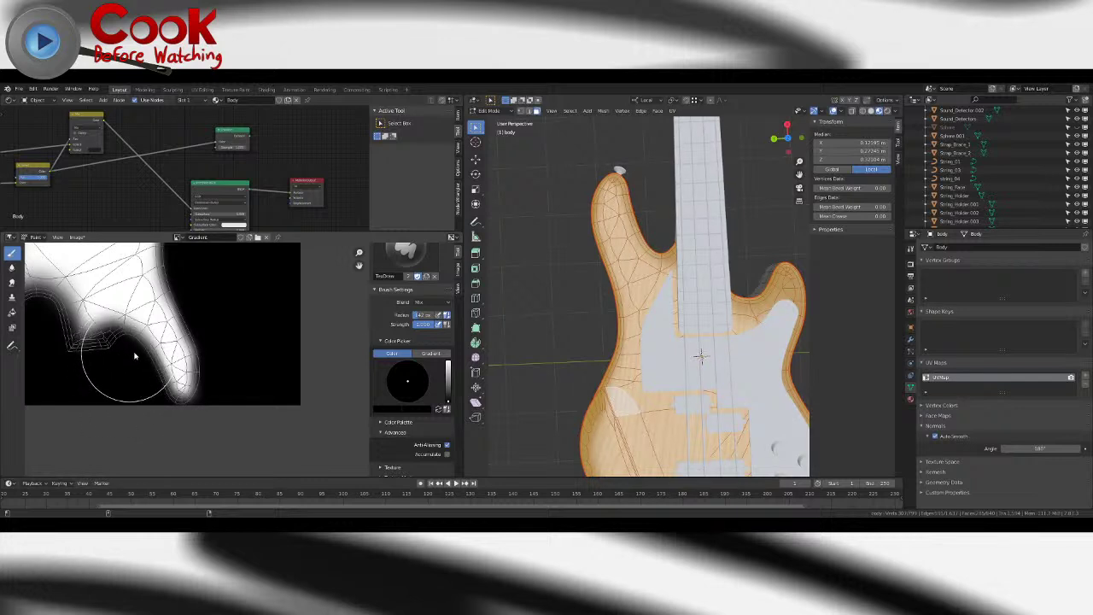
{"action": "key", "text": "Tab"}
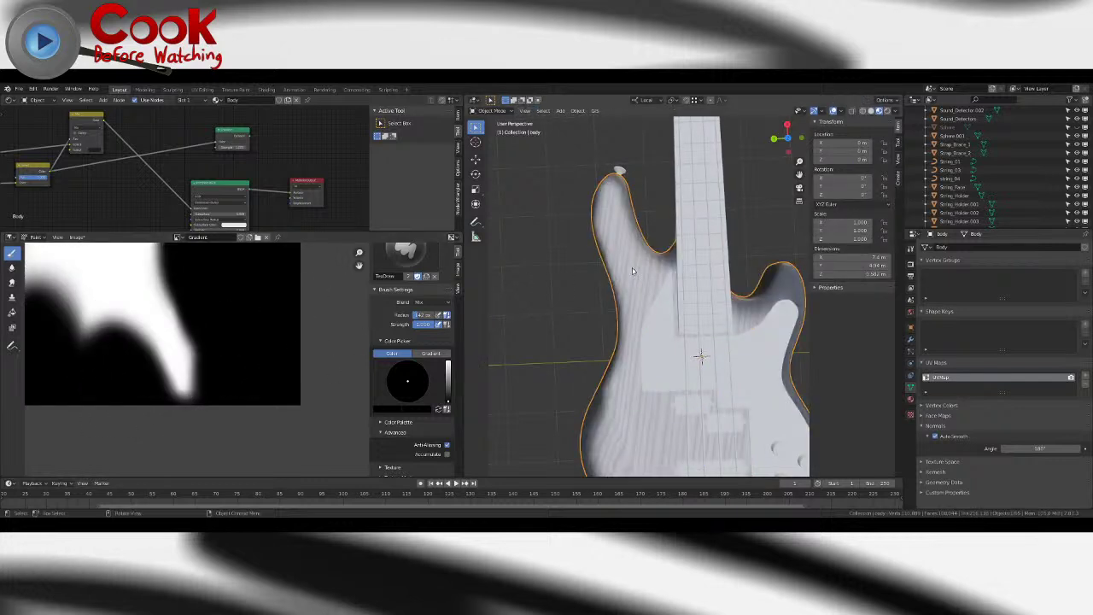
{"action": "scroll", "coordinate": [633, 271], "scroll_direction": "down", "scroll_amount": 3}
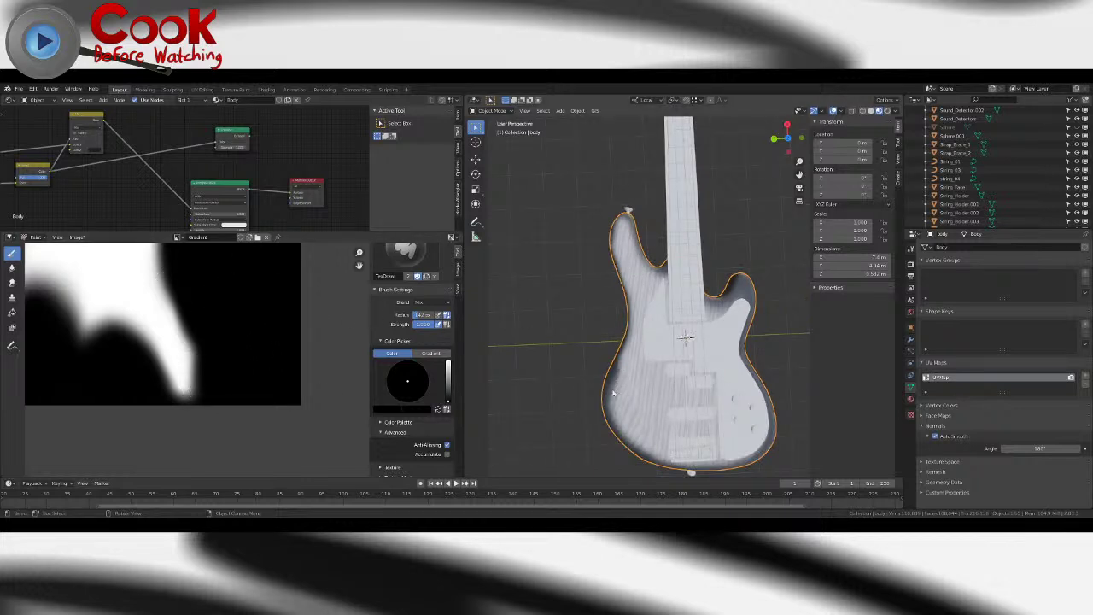
- Set the brush colour to white and try strokes on the body edge just above the waist of the Gradient mask
{"action": "key", "text": "Tab"}
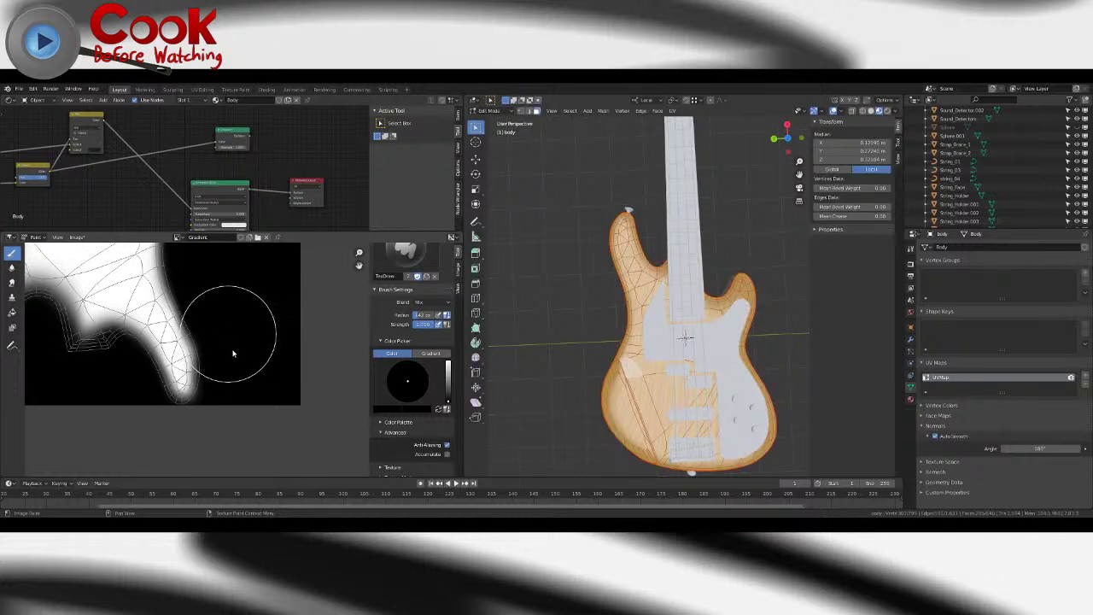
{"action": "scroll", "coordinate": [244, 366], "scroll_direction": "up", "scroll_amount": 4}
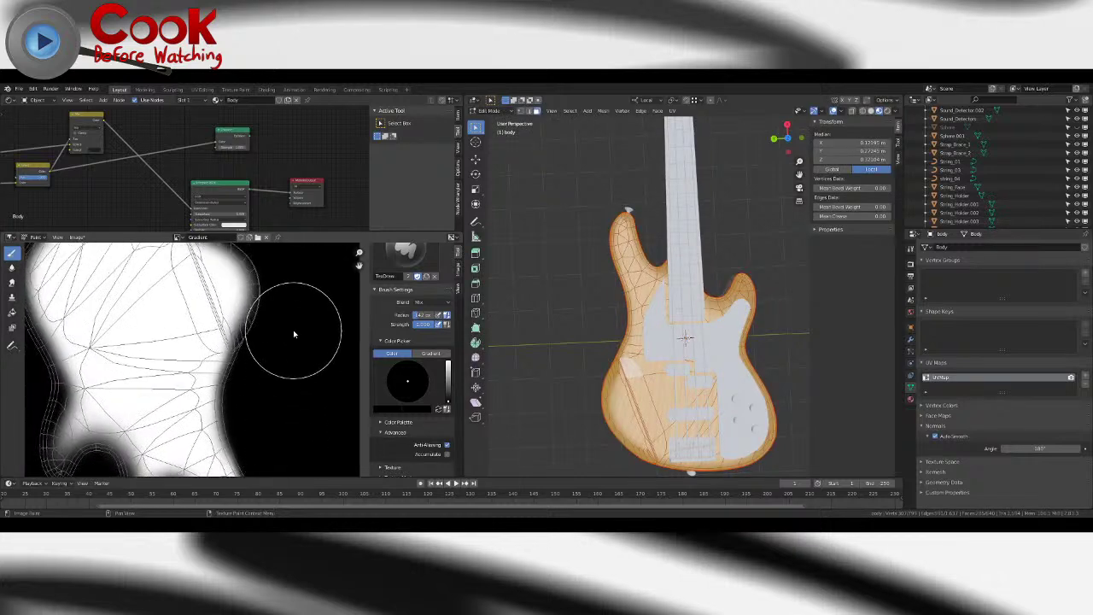
{"action": "key", "text": "Tab"}
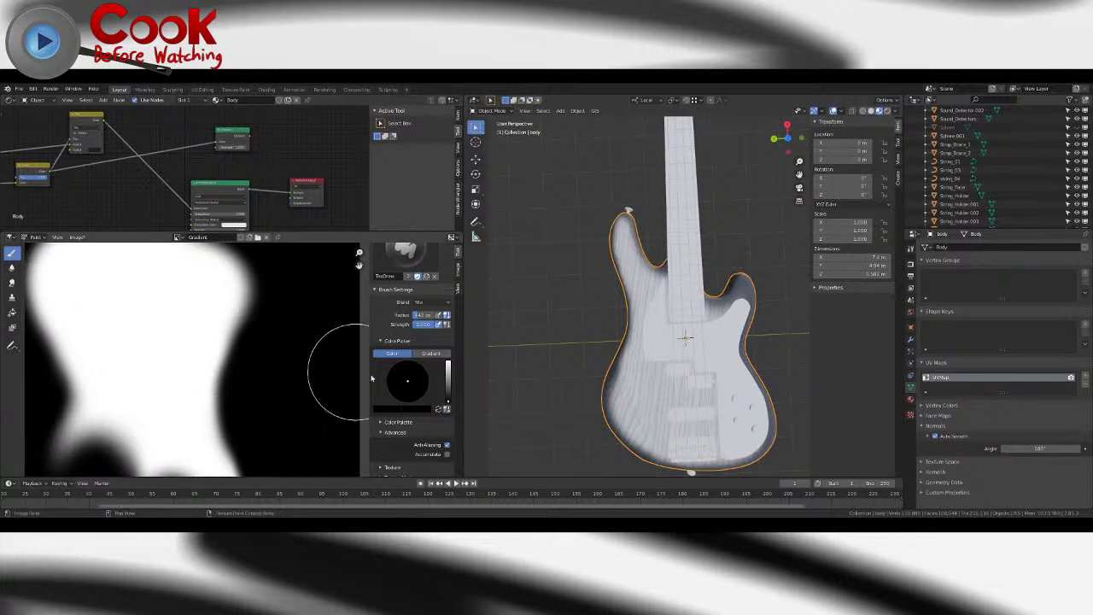
{"action": "left_click_drag", "start_coordinate": [451, 395], "coordinate": [448, 362]}
{"action": "left_click_drag", "start_coordinate": [197, 321], "coordinate": [203, 330]}
{"action": "left_click_drag", "start_coordinate": [210, 323], "coordinate": [214, 316]}
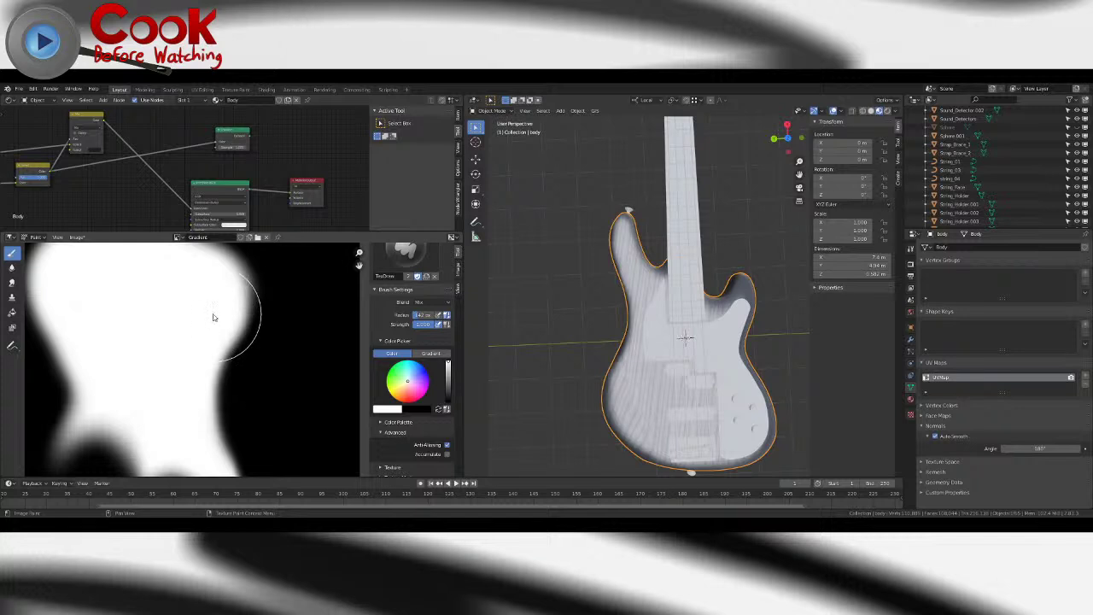
{"action": "key", "text": "ctrl+z"}
- Retry a white stroke on the same stretch of body edge and undo it, keeping the Draw brush active
{"action": "left_click", "coordinate": [214, 331]}
{"action": "key", "text": "ctrl+z"}
{"action": "left_click", "coordinate": [12, 256]}
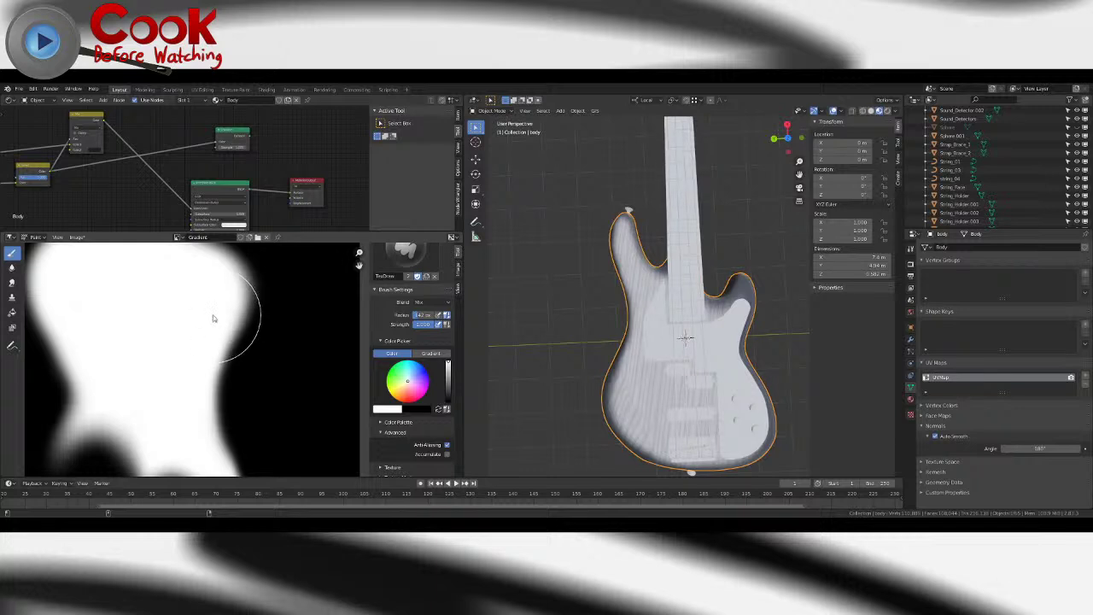
{"action": "left_click_drag", "start_coordinate": [220, 313], "coordinate": [203, 339]}
{"action": "key", "text": "ctrl+z"}
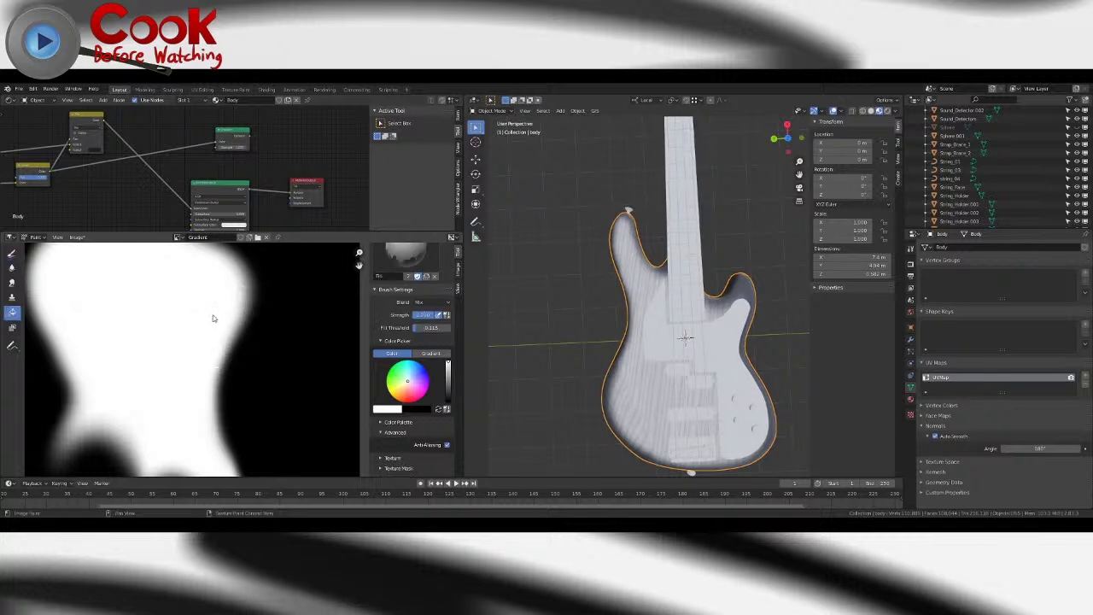
{"action": "left_click", "coordinate": [9, 256]}
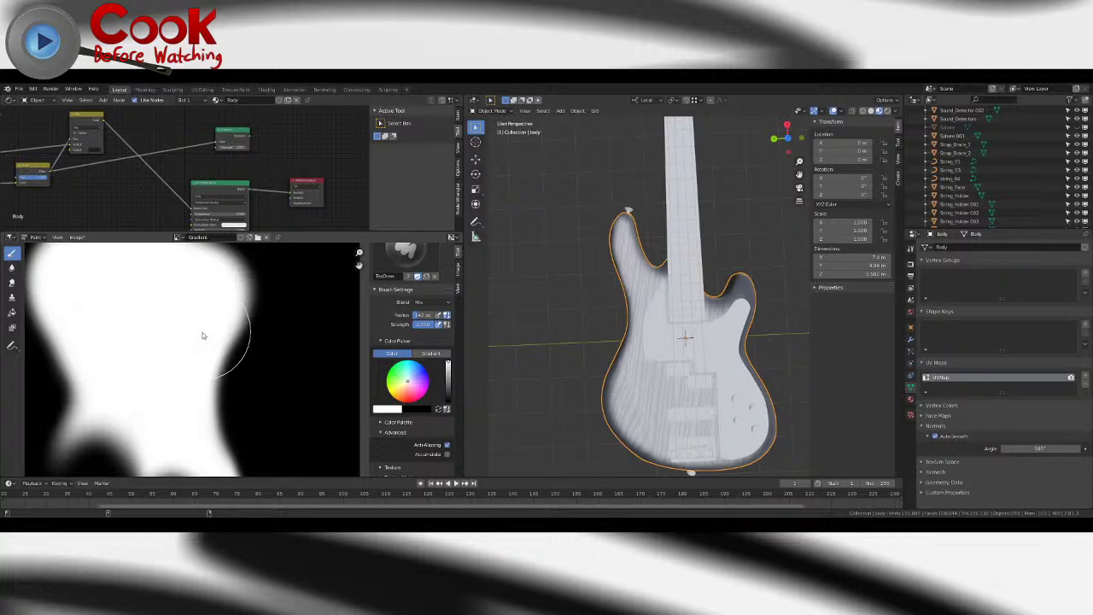
- Paint white over the shorter horn on the Gradient mask
{"action": "middle_click_drag", "start_coordinate": [564, 357], "coordinate": [774, 402]}
{"action": "scroll", "coordinate": [663, 290], "scroll_direction": "up", "scroll_amount": 4}
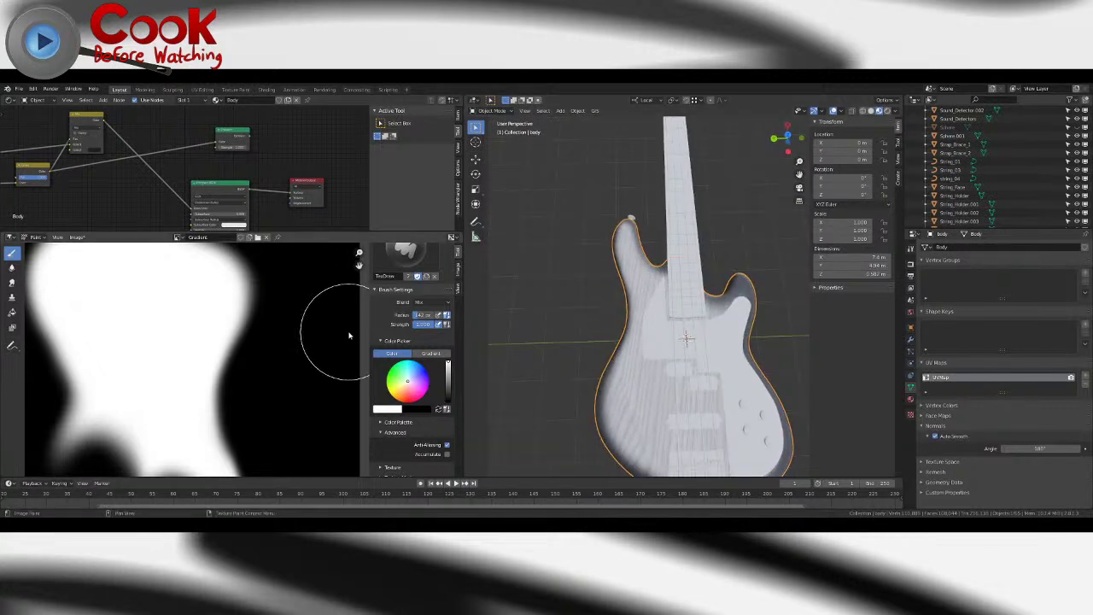
{"action": "middle_click_drag", "start_coordinate": [90, 413], "coordinate": [213, 363]}
{"action": "left_click_drag", "start_coordinate": [210, 361], "coordinate": [196, 407]}
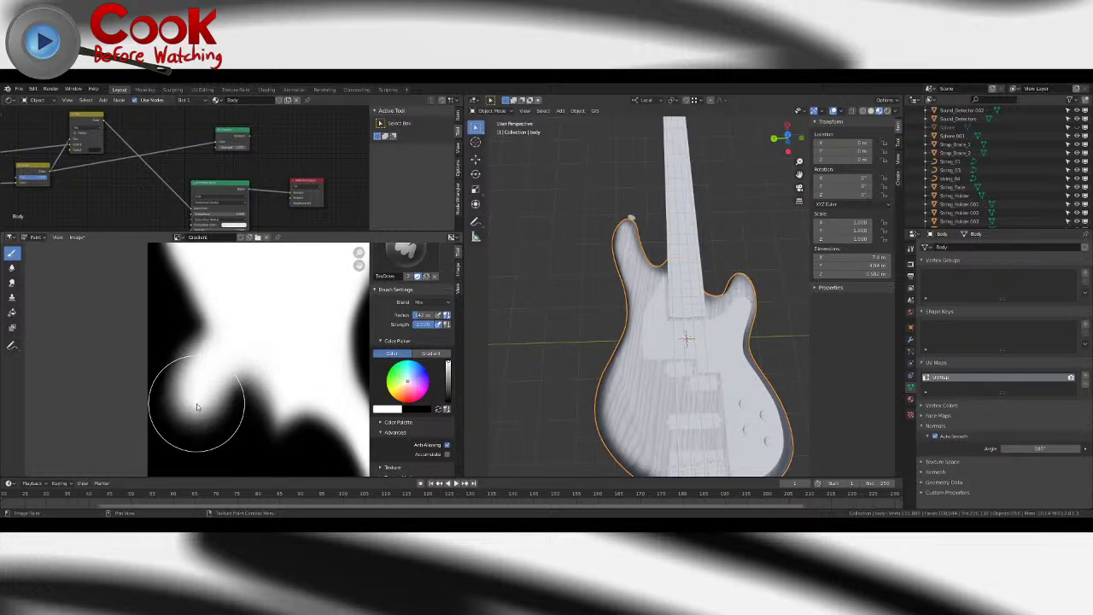
- Paint white along the waist edge beside the shorter horn on the Gradient mask with the Draw brush
{"action": "middle_click_drag", "start_coordinate": [230, 327], "coordinate": [268, 391]}
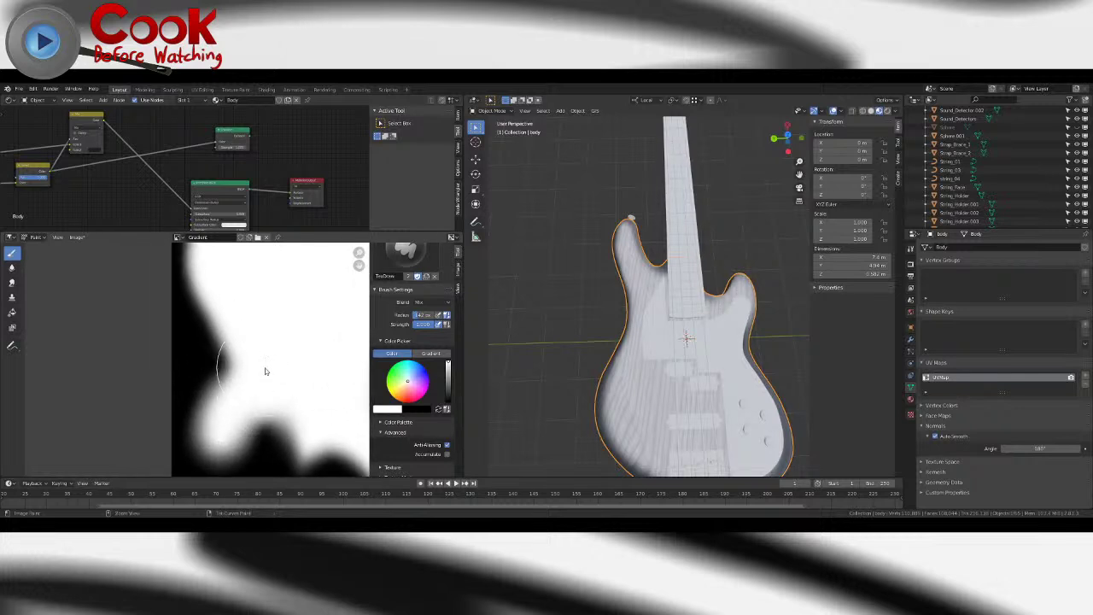
{"action": "key", "text": "ctrl+z"}
{"action": "left_click", "coordinate": [15, 255]}
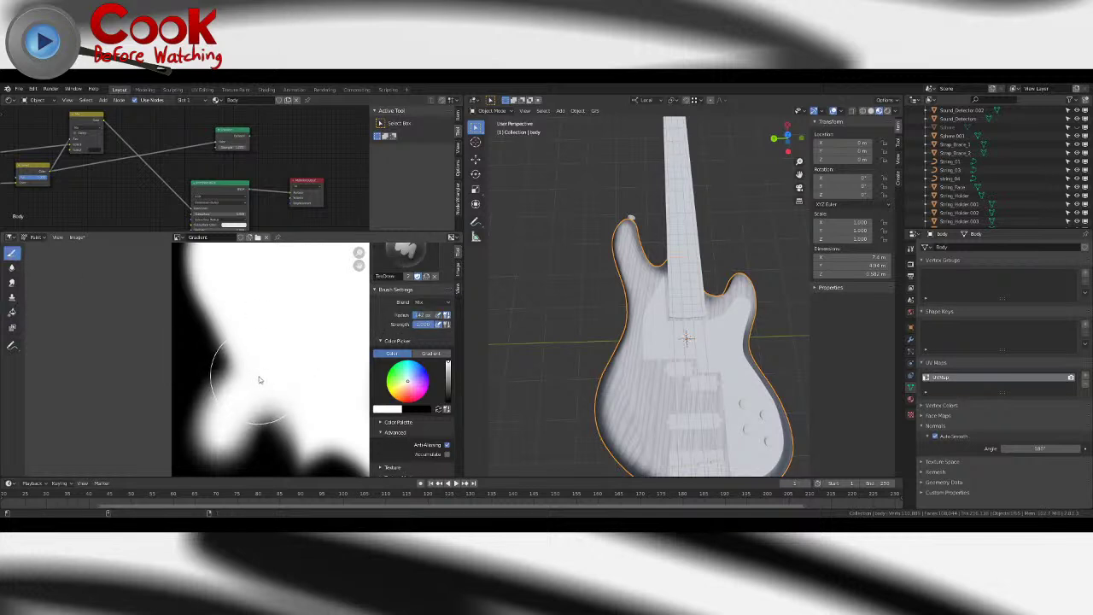
{"action": "left_click_drag", "start_coordinate": [255, 371], "coordinate": [220, 283]}
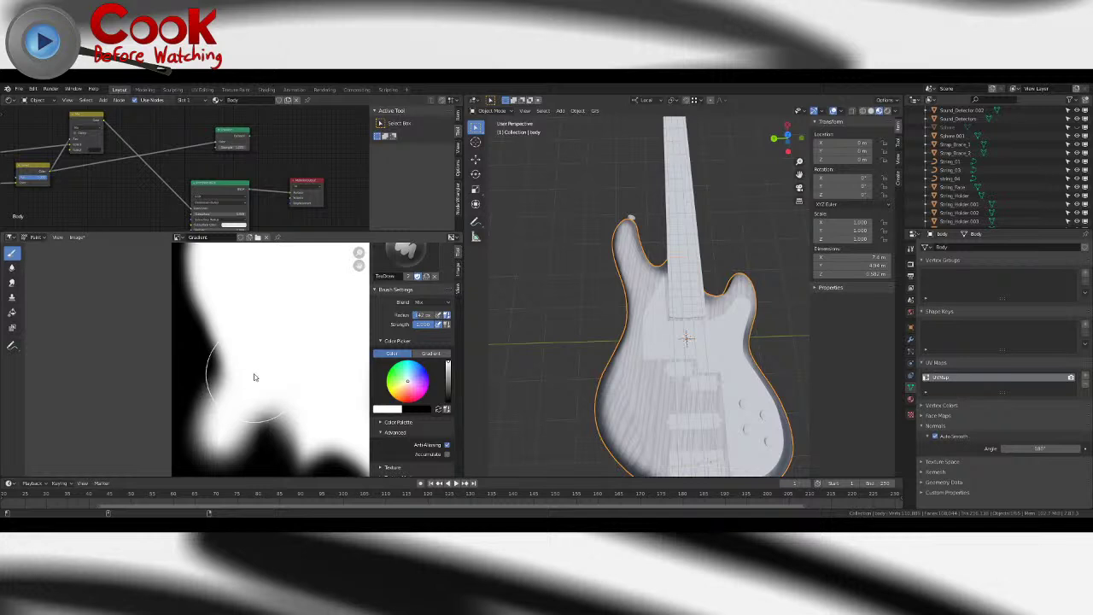
{"action": "middle_click_drag", "start_coordinate": [248, 346], "coordinate": [257, 383]}
{"action": "mouse_move", "coordinate": [257, 396]}
{"action": "left_mouse_down"}
{"action": "mouse_move", "coordinate": [254, 424]}
{"action": "mouse_move", "coordinate": [259, 391]}
{"action": "left_mouse_up"}
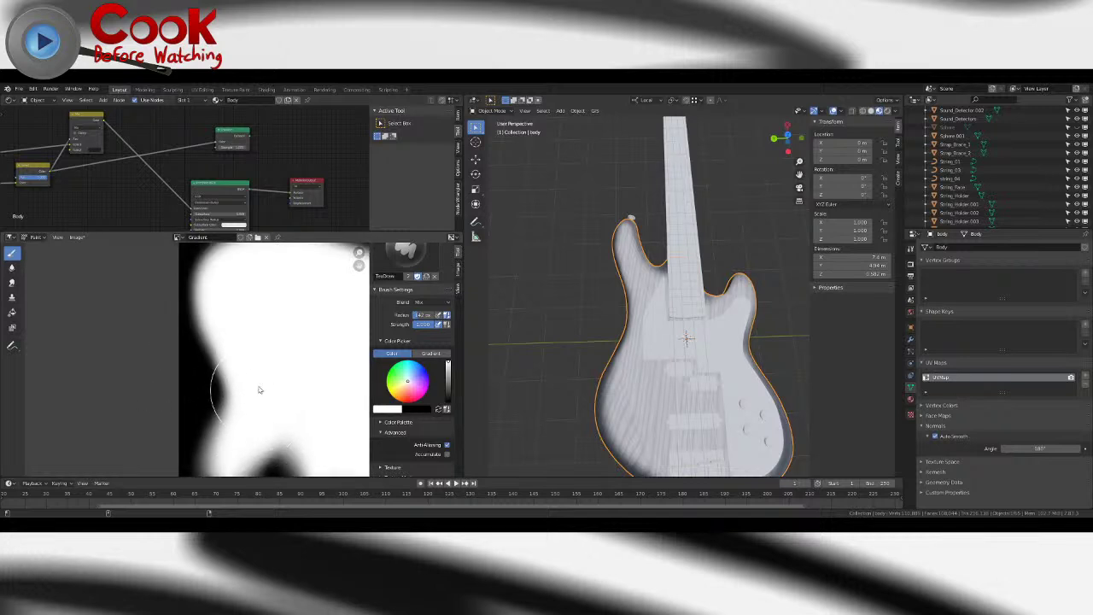
- Inspect the body's edge shading, overlay its UVs, and paint white at the wide end's rounded corner on the short-horn side of the mask
{"action": "middle_click_drag", "start_coordinate": [250, 350], "coordinate": [260, 403]}
{"action": "middle_click_drag", "start_coordinate": [701, 371], "coordinate": [609, 351]}
{"action": "scroll", "coordinate": [590, 334], "scroll_direction": "up", "scroll_amount": 3}
{"action": "middle_click_drag", "start_coordinate": [646, 420], "coordinate": [632, 393]}
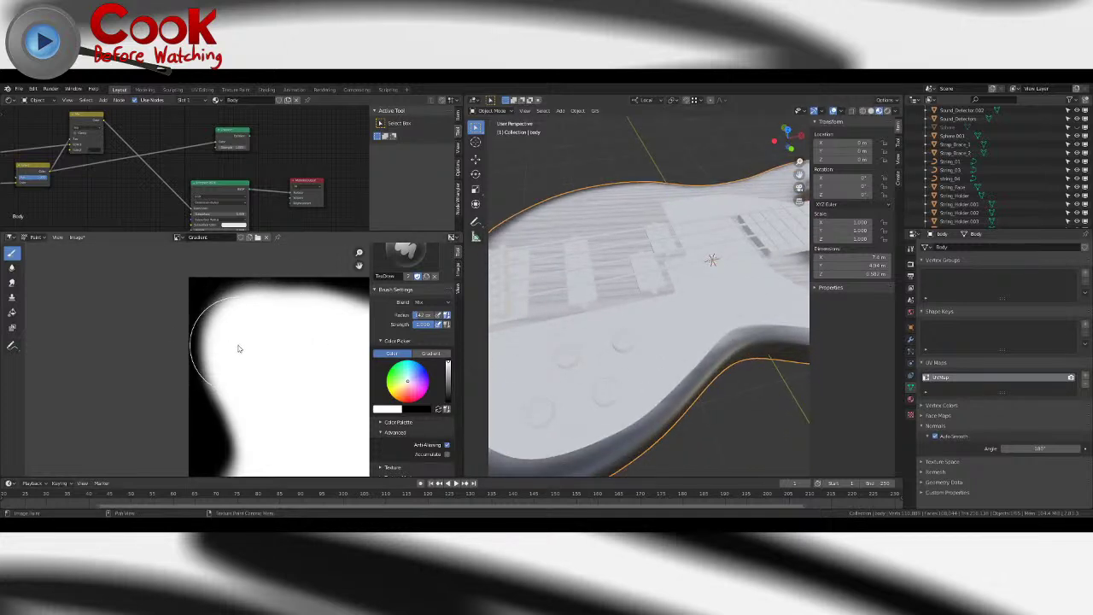
{"action": "key", "text": "Tab"}
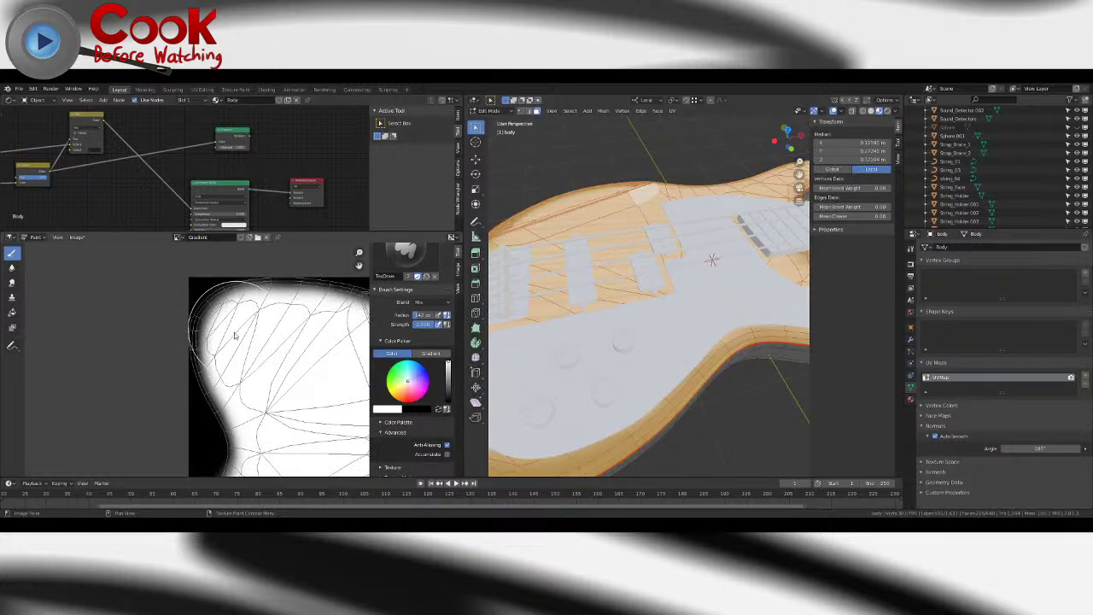
{"action": "mouse_move", "coordinate": [224, 333]}
{"action": "left_mouse_down"}
{"action": "mouse_move", "coordinate": [218, 359]}
{"action": "mouse_move", "coordinate": [260, 414]}
{"action": "mouse_move", "coordinate": [231, 344]}
{"action": "mouse_move", "coordinate": [236, 327]}
{"action": "left_mouse_up"}
{"action": "mouse_move", "coordinate": [190, 328]}
{"action": "middle_mouse_down"}
{"action": "mouse_move", "coordinate": [309, 346]}
{"action": "mouse_move", "coordinate": [161, 338]}
{"action": "middle_mouse_up"}
- Paint white just inside the edge of the body's wide end on the Gradient mask with the Draw brush
{"action": "middle_click_drag", "start_coordinate": [319, 340], "coordinate": [242, 342]}
{"action": "left_click_drag", "start_coordinate": [295, 346], "coordinate": [256, 331]}
{"action": "key", "text": "ctrl+z"}
{"action": "left_click", "coordinate": [12, 252]}
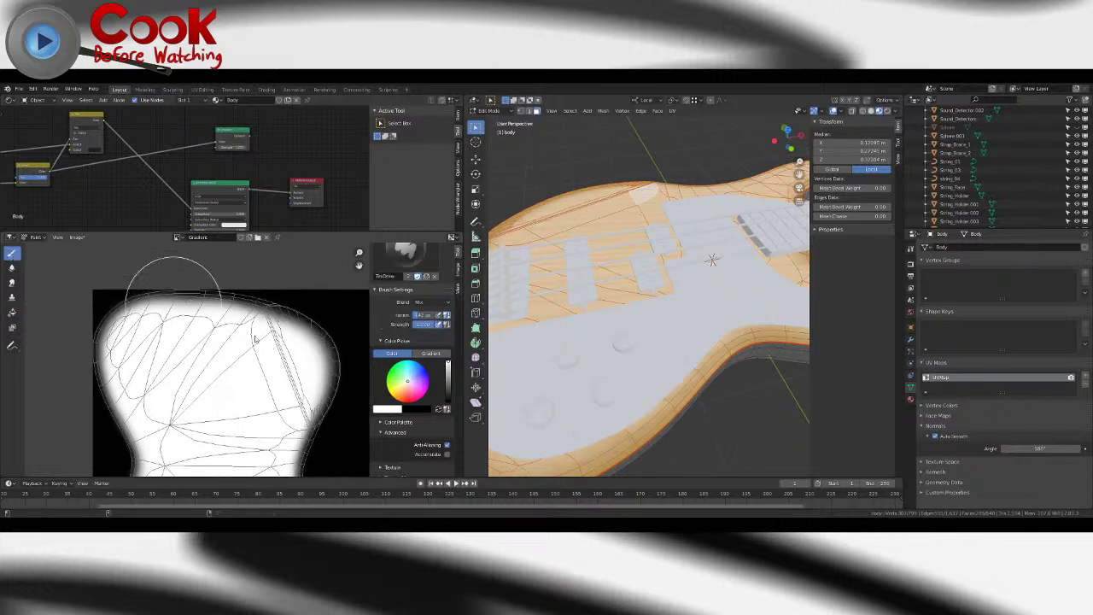
{"action": "mouse_move", "coordinate": [225, 339]}
{"action": "left_mouse_down"}
{"action": "mouse_move", "coordinate": [257, 345]}
{"action": "mouse_move", "coordinate": [167, 326]}
{"action": "left_mouse_up"}
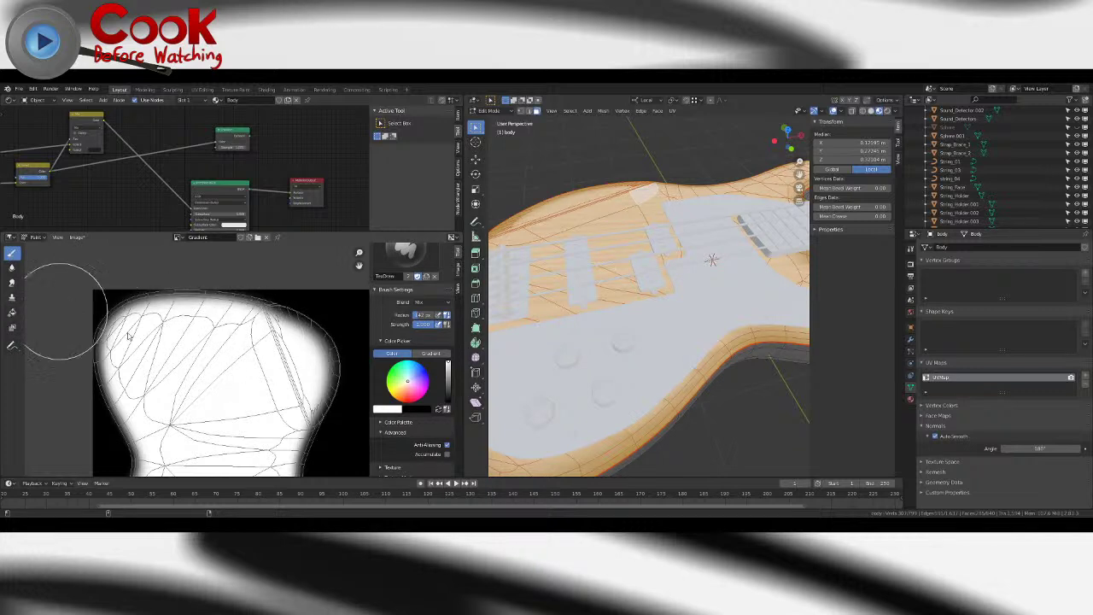
- Paint black into the notch beside the shorter horn on the Gradient mask with a smaller Draw brush
{"action": "key", "text": "x"}
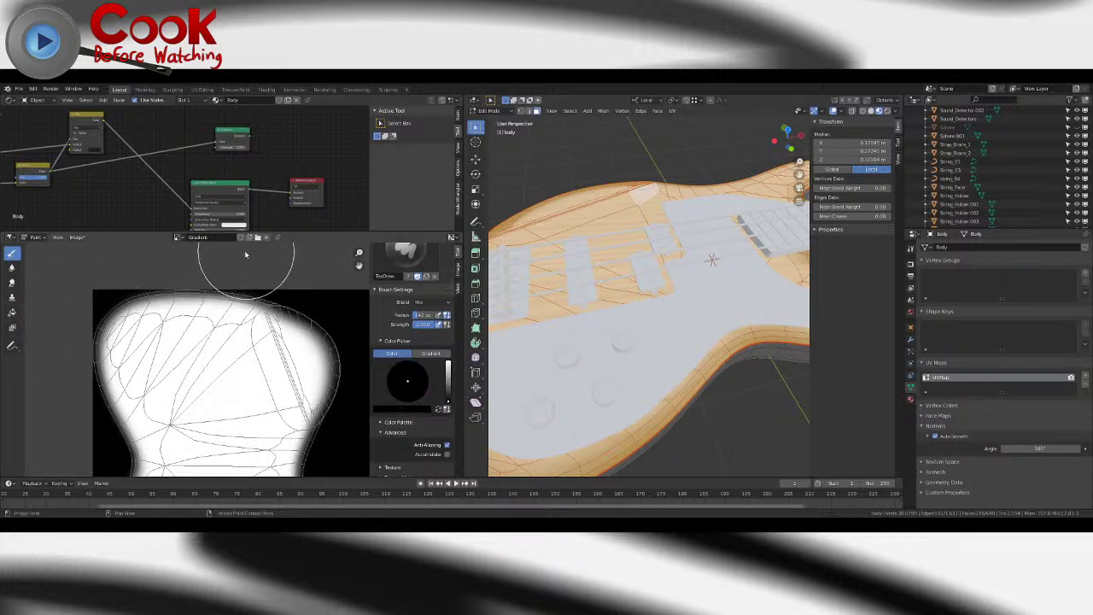
{"action": "middle_click_drag", "start_coordinate": [109, 330], "coordinate": [161, 229]}
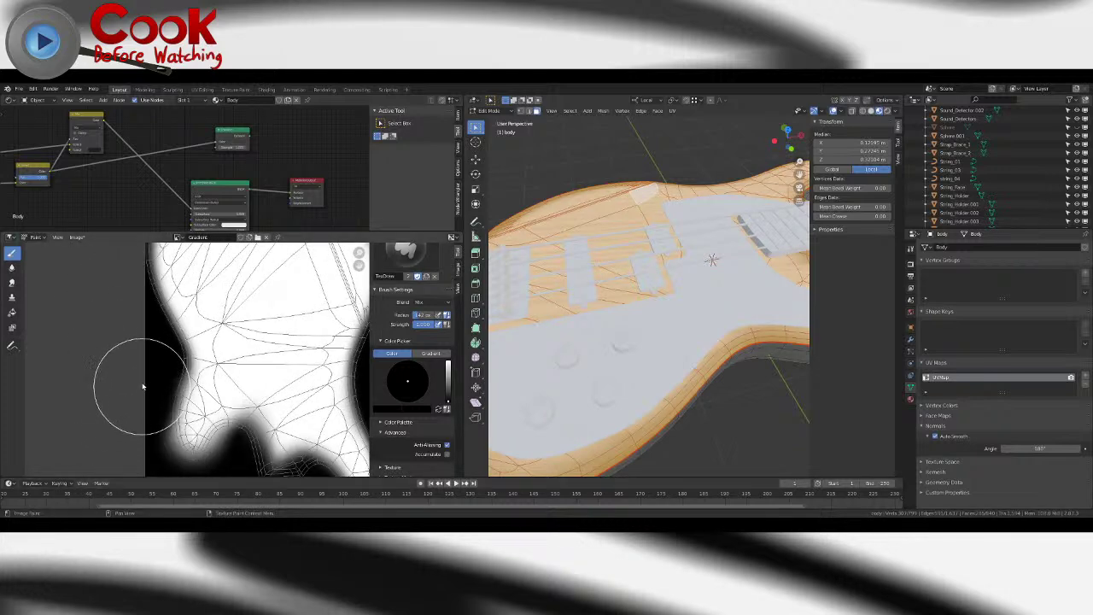
{"action": "scroll", "coordinate": [141, 373], "scroll_direction": "down", "scroll_amount": 2}
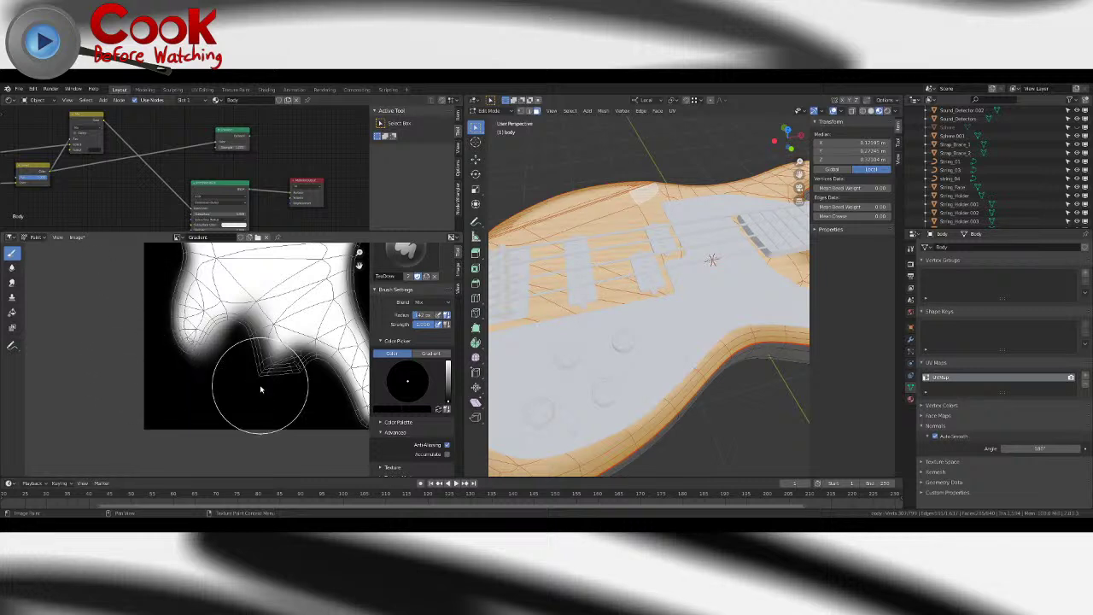
{"action": "key", "text": "bracketleft"}
{"action": "key", "text": "bracketleft"}
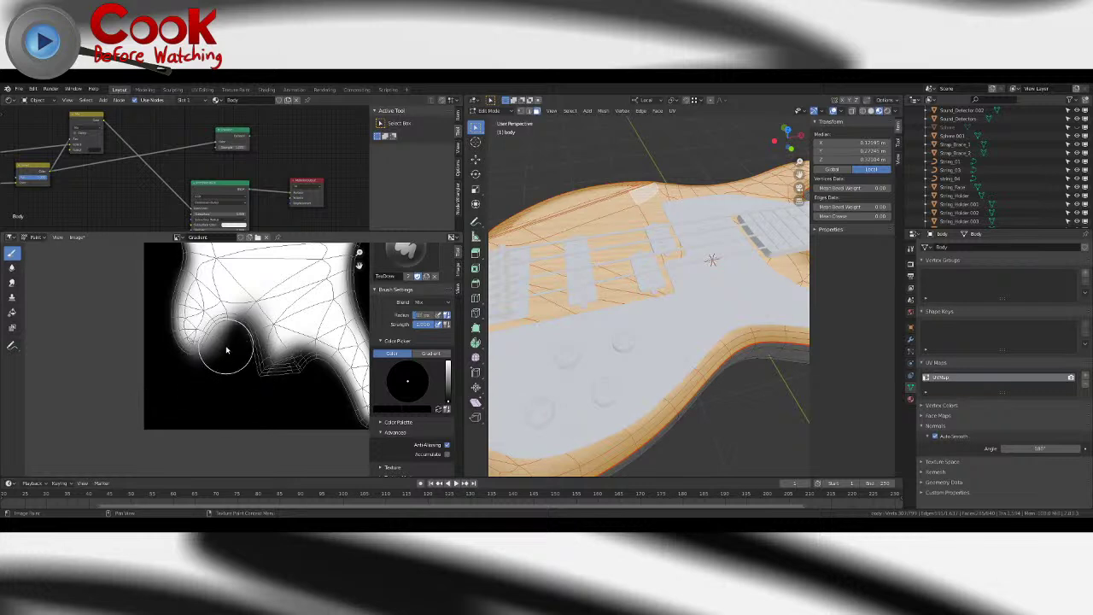
{"action": "mouse_move", "coordinate": [229, 338]}
{"action": "left_mouse_down"}
{"action": "mouse_move", "coordinate": [198, 373]}
{"action": "mouse_move", "coordinate": [230, 340]}
{"action": "left_mouse_up"}
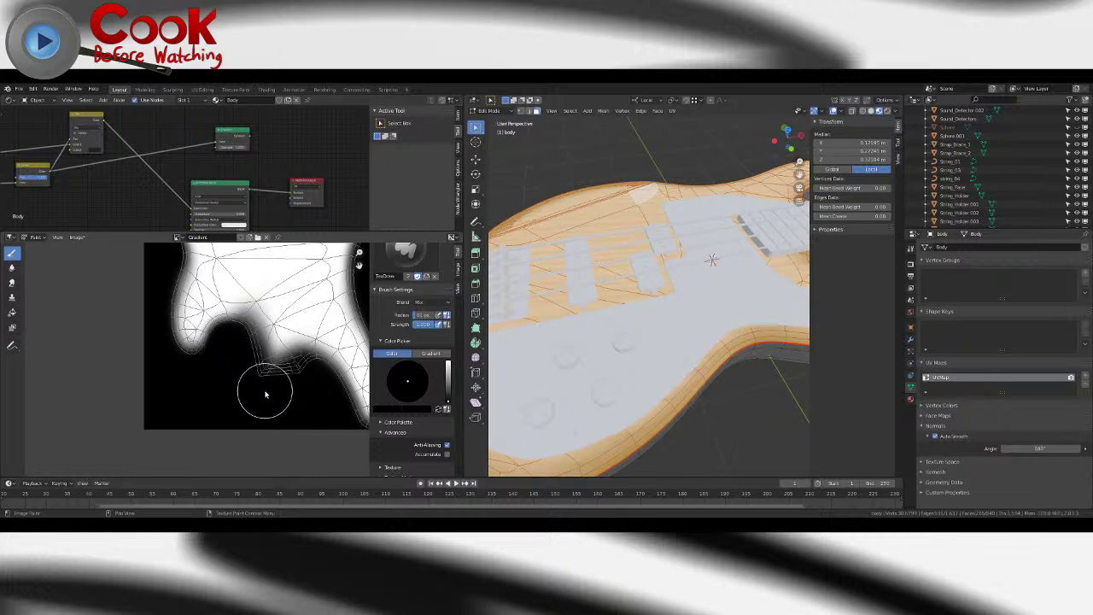
- Leave the body's Edit Mode, select the pickguard, and open it in Edit Mode
{"action": "key", "text": "Tab"}
{"action": "scroll", "coordinate": [610, 286], "scroll_direction": "down", "scroll_amount": 4}
{"action": "middle_click_drag", "start_coordinate": [610, 286], "coordinate": [754, 339]}
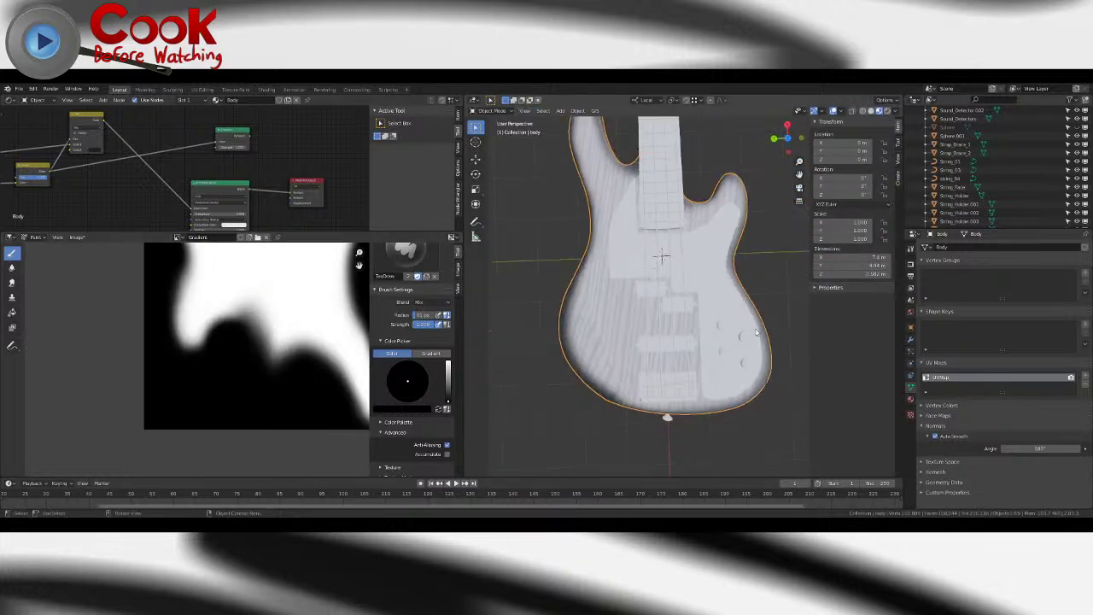
{"action": "left_click", "coordinate": [755, 340]}
{"action": "scroll", "coordinate": [748, 335], "scroll_direction": "down", "scroll_amount": 6}
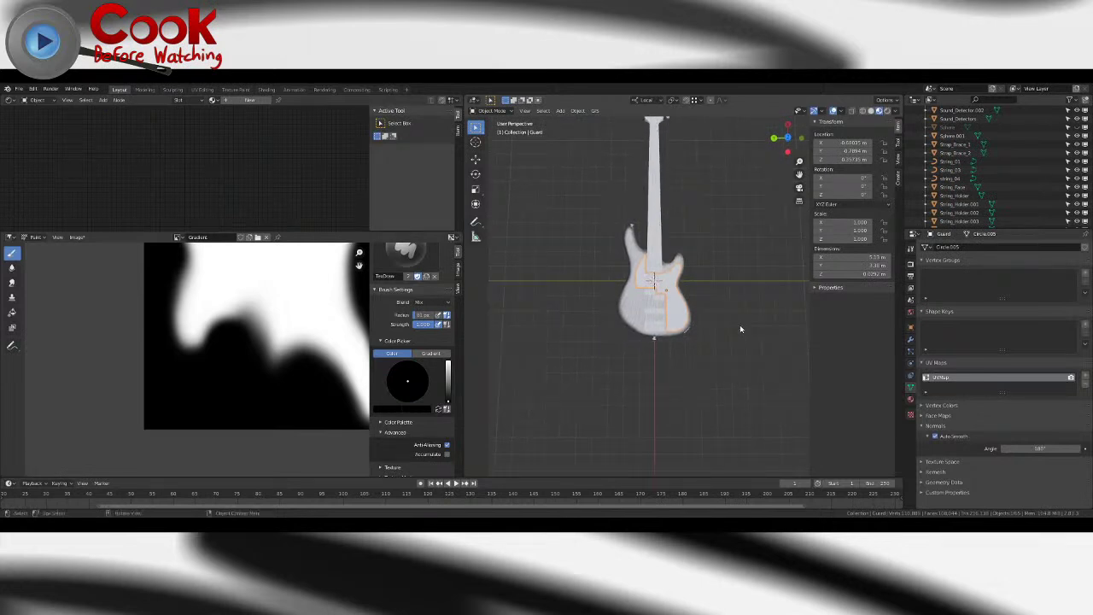
{"action": "scroll", "coordinate": [740, 329], "scroll_direction": "up", "scroll_amount": 3}
{"action": "middle_click_drag", "start_coordinate": [686, 308], "coordinate": [735, 289]}
{"action": "key", "text": "Tab"}
- Paint black along the longer horn's inner edge on the Gradient mask, undoing uneven strokes
{"action": "middle_click_drag", "start_coordinate": [305, 376], "coordinate": [218, 349]}
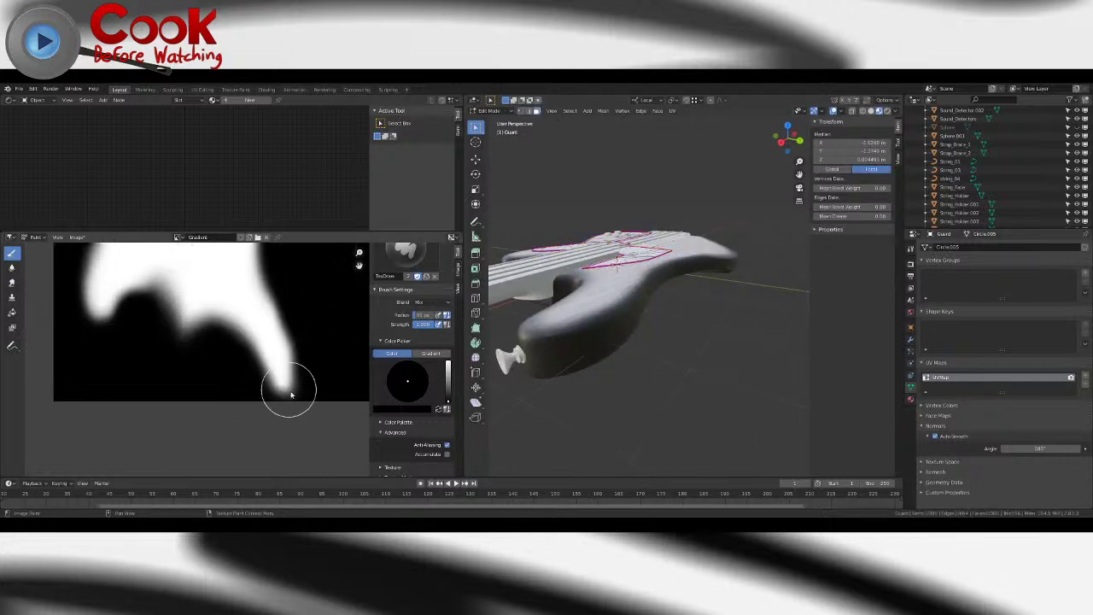
{"action": "middle_click_drag", "start_coordinate": [564, 316], "coordinate": [568, 371]}
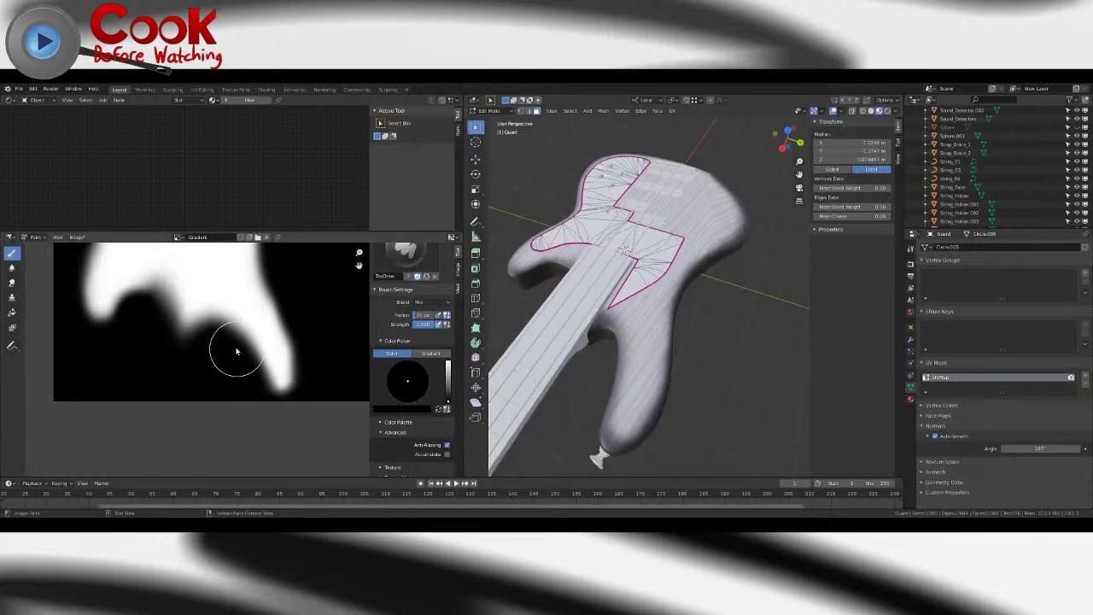
{"action": "key", "text": "ctrl+z"}
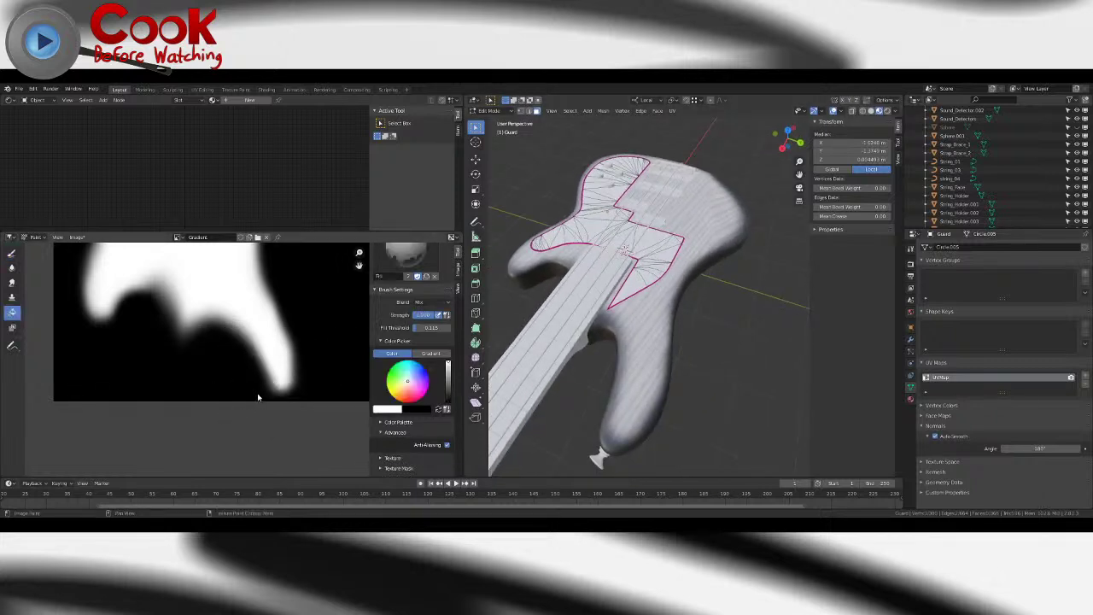
{"action": "left_click", "coordinate": [12, 256]}
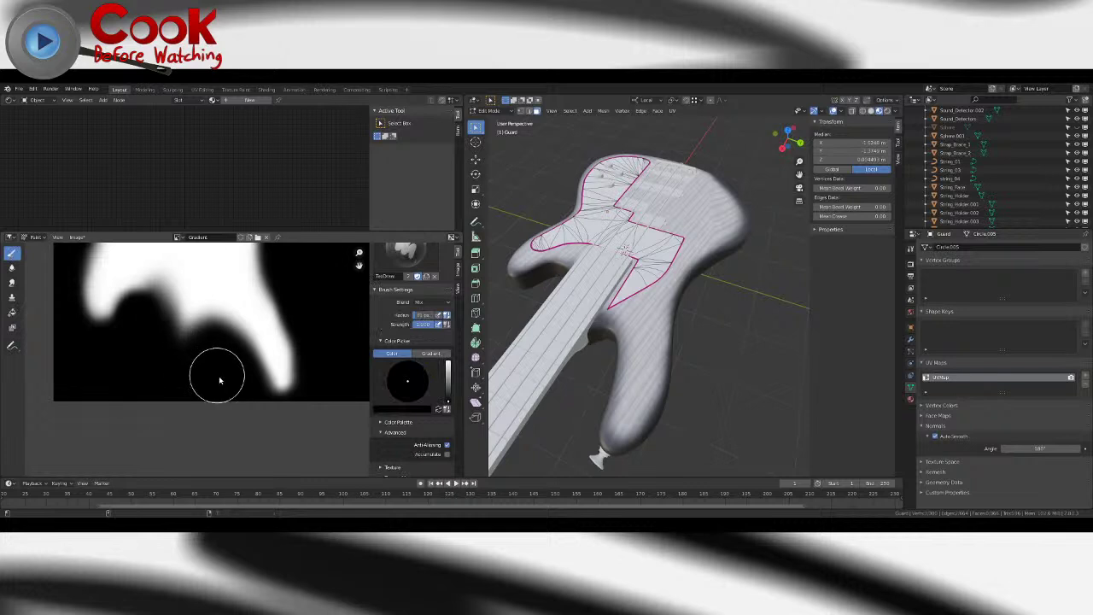
{"action": "key", "text": "ctrl+z"}
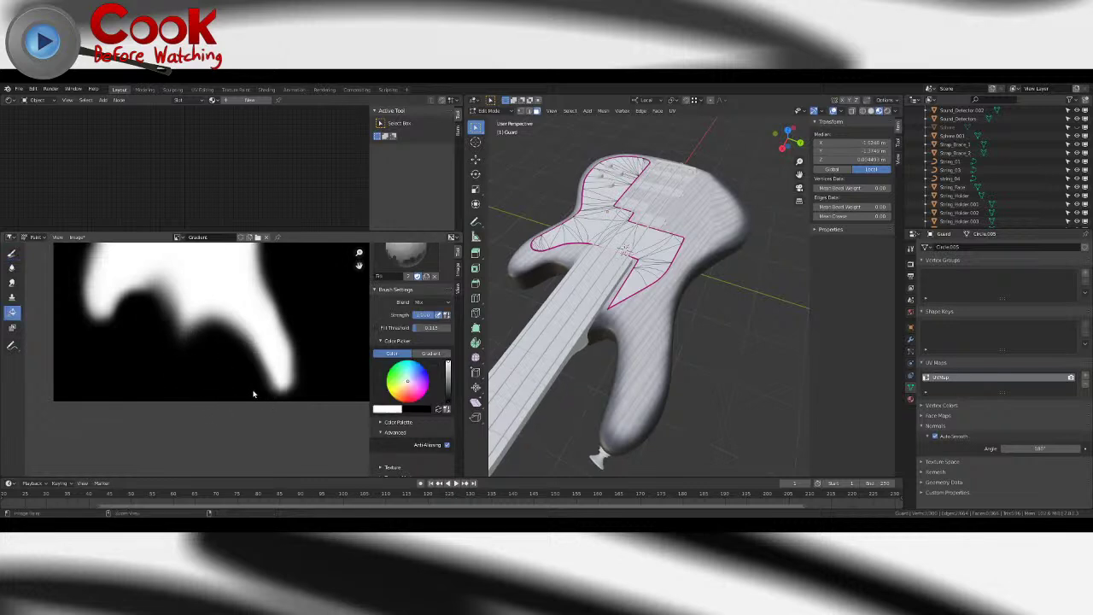
{"action": "key", "text": "ctrl+shift+z"}
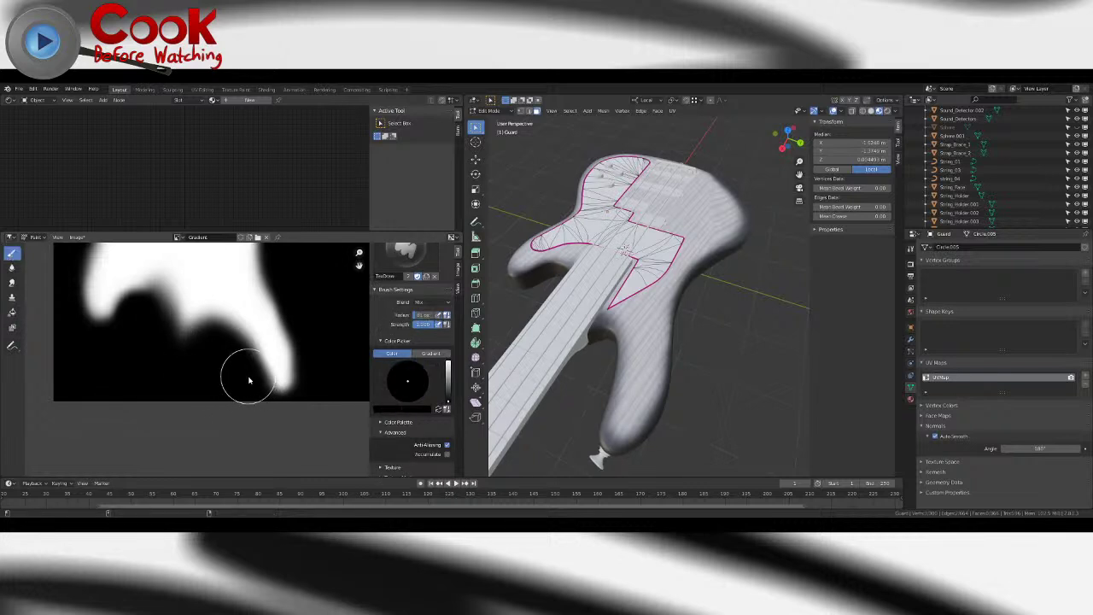
{"action": "middle_click_drag", "start_coordinate": [271, 341], "coordinate": [254, 350]}
{"action": "mouse_move", "coordinate": [284, 407]}
{"action": "left_mouse_down"}
{"action": "mouse_move", "coordinate": [273, 327]}
{"action": "mouse_move", "coordinate": [249, 279]}
{"action": "left_mouse_up"}
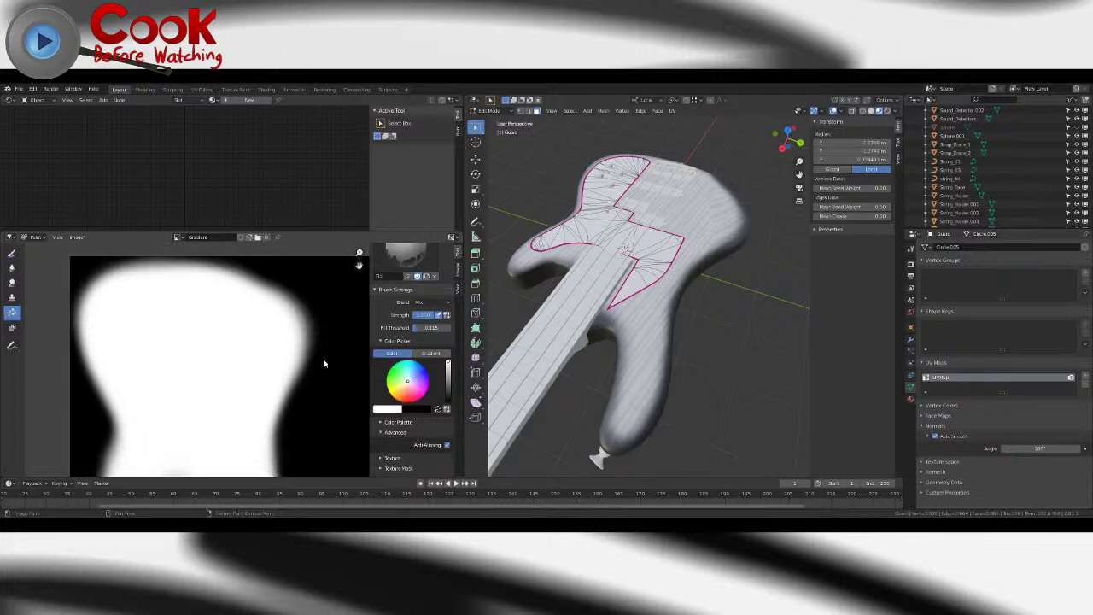
- Return to the Draw brush, enlarge it, and paint black along the edge of the body's wide end on the mask
{"action": "middle_click_drag", "start_coordinate": [265, 286], "coordinate": [310, 330]}
{"action": "middle_click_drag", "start_coordinate": [769, 350], "coordinate": [611, 350]}
{"action": "middle_click_drag", "start_coordinate": [279, 301], "coordinate": [286, 312]}
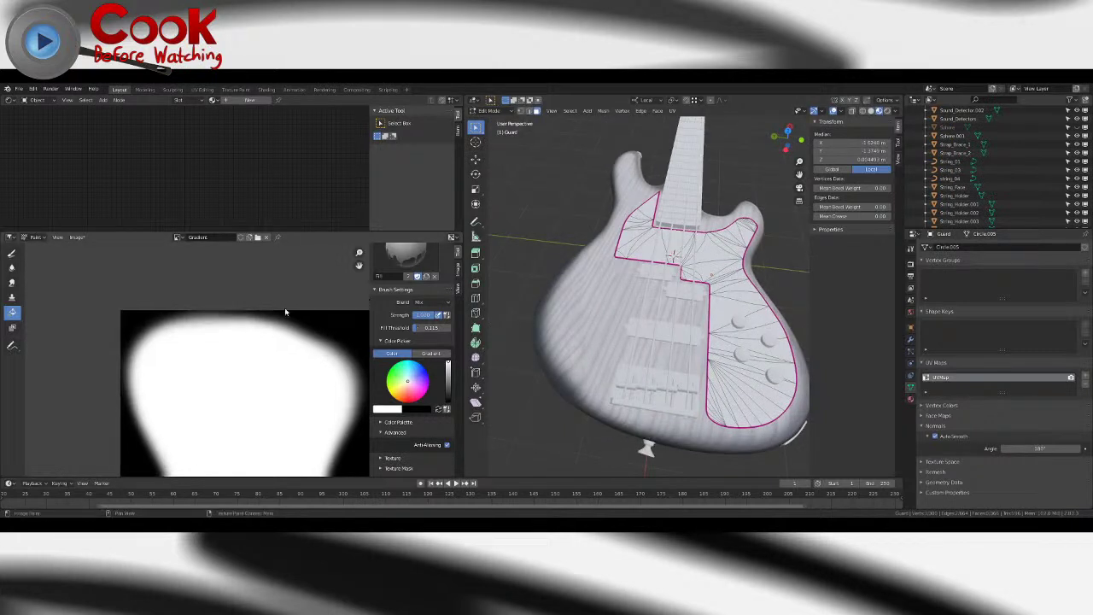
{"action": "left_click", "coordinate": [12, 255]}
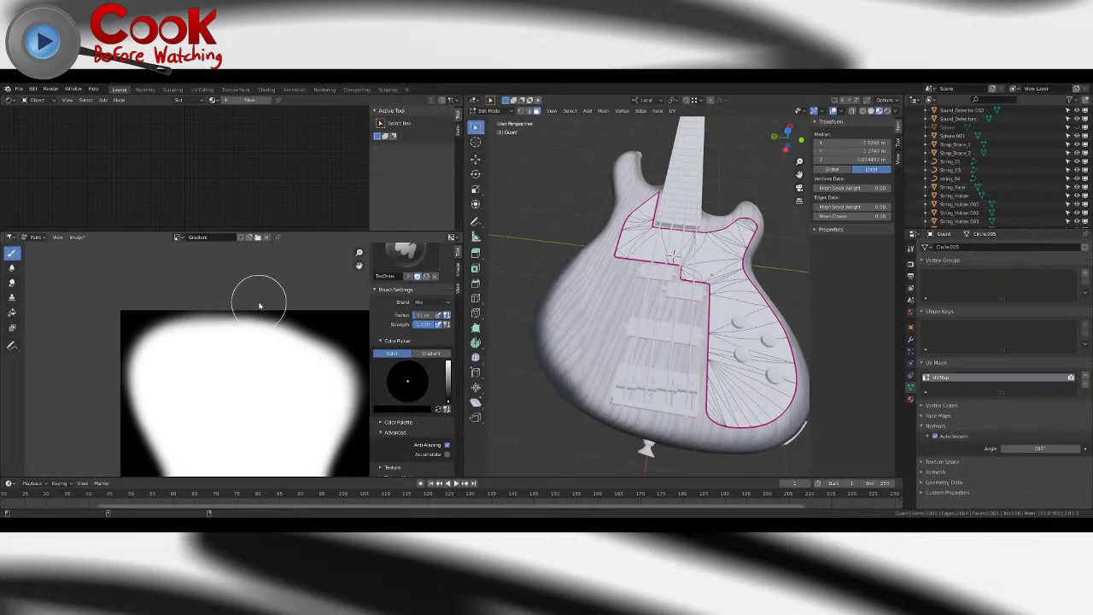
{"action": "key", "text": "bracketright"}
{"action": "key", "text": "bracketright"}
{"action": "key", "text": "bracketright"}
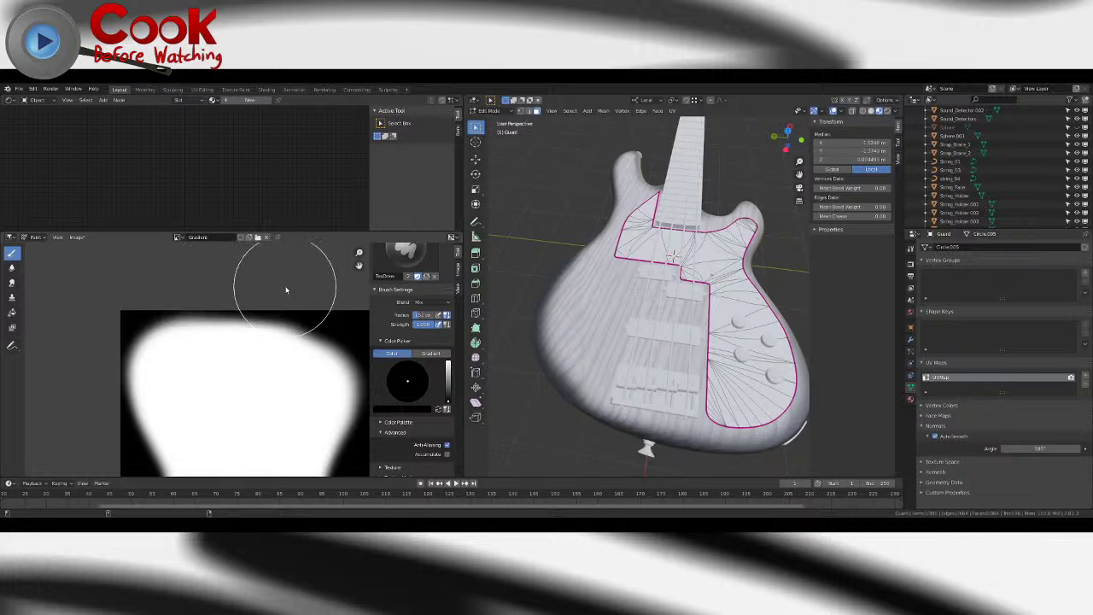
- Try painting black over the wide end's edge on the short-horn side of the Gradient mask
{"action": "middle_click_drag", "start_coordinate": [199, 273], "coordinate": [174, 280]}
{"action": "middle_click_drag", "start_coordinate": [757, 322], "coordinate": [684, 375]}
{"action": "scroll", "coordinate": [678, 380], "scroll_direction": "down", "scroll_amount": 3}
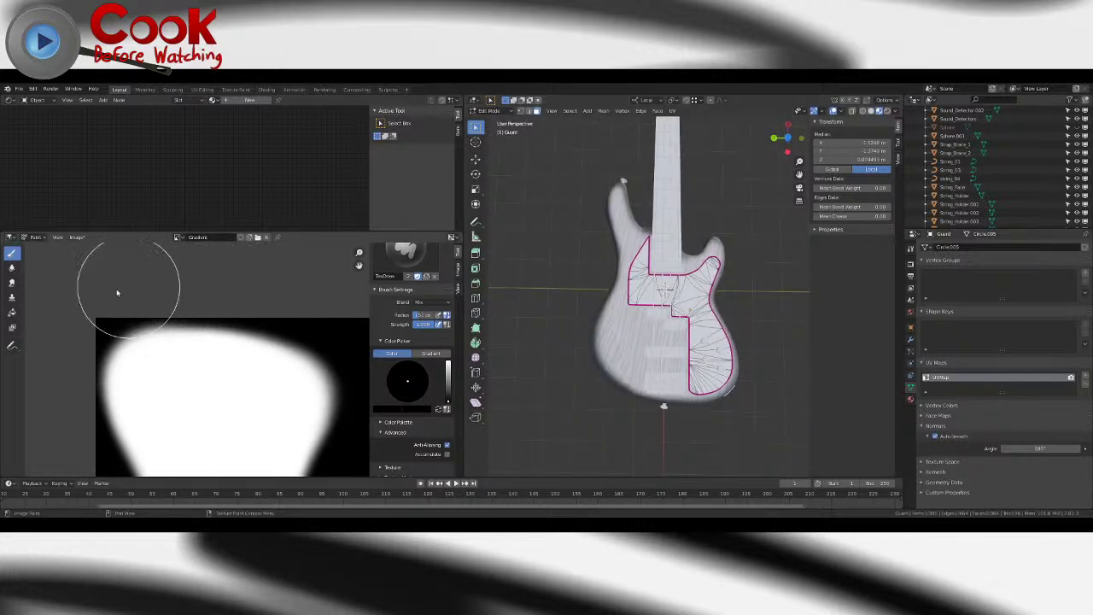
{"action": "middle_click_drag", "start_coordinate": [194, 285], "coordinate": [224, 258]}
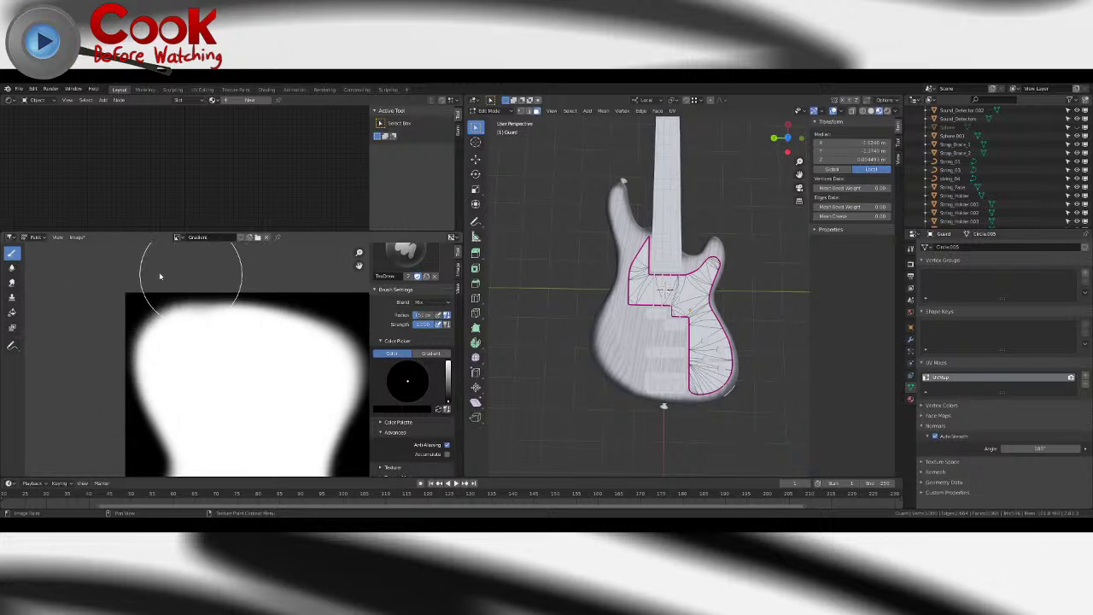
{"action": "key", "text": "ctrl+z"}
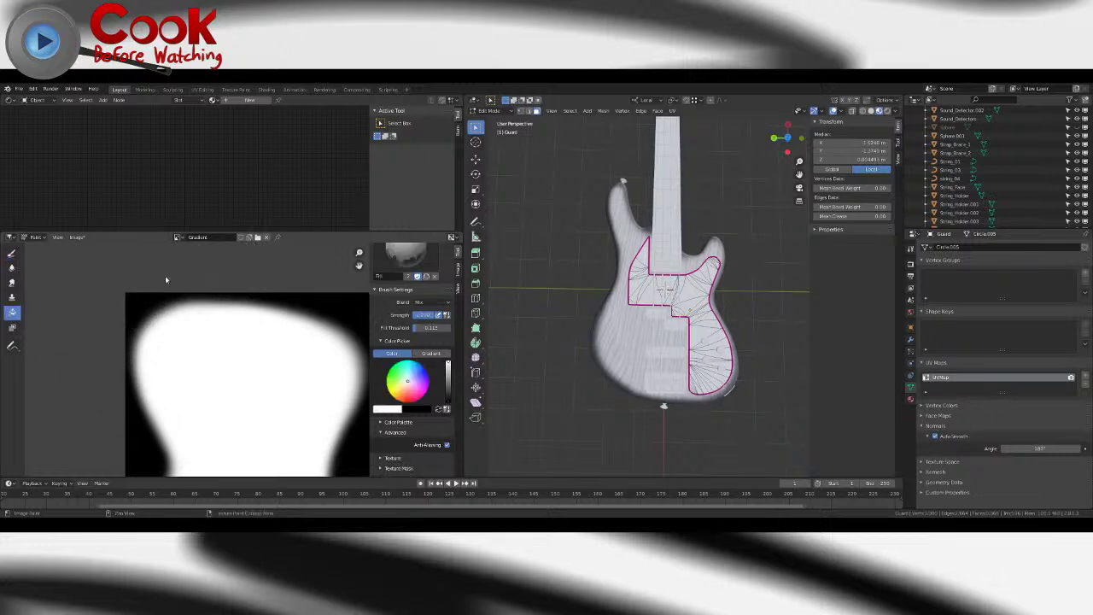
{"action": "left_click", "coordinate": [11, 254]}
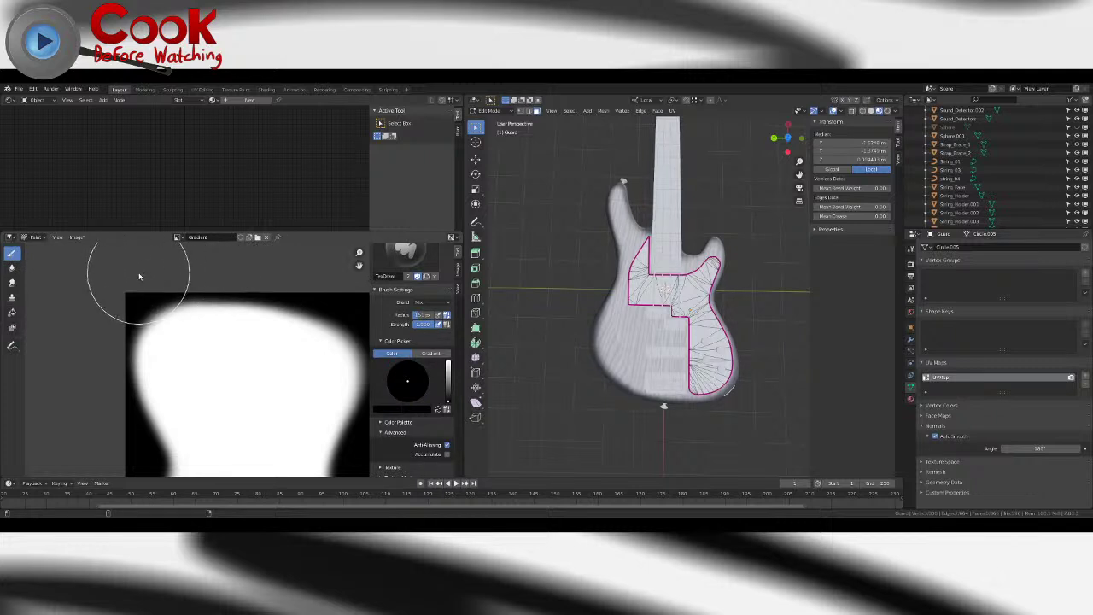
- Paint black along the waist edge on the short-horn side and into the notch between the horns on the Gradient mask
{"action": "middle_click_drag", "start_coordinate": [734, 246], "coordinate": [622, 252]}
{"action": "mouse_move", "coordinate": [116, 418]}
{"action": "middle_mouse_down"}
{"action": "mouse_move", "coordinate": [105, 365]}
{"action": "mouse_move", "coordinate": [130, 345]}
{"action": "middle_mouse_up"}
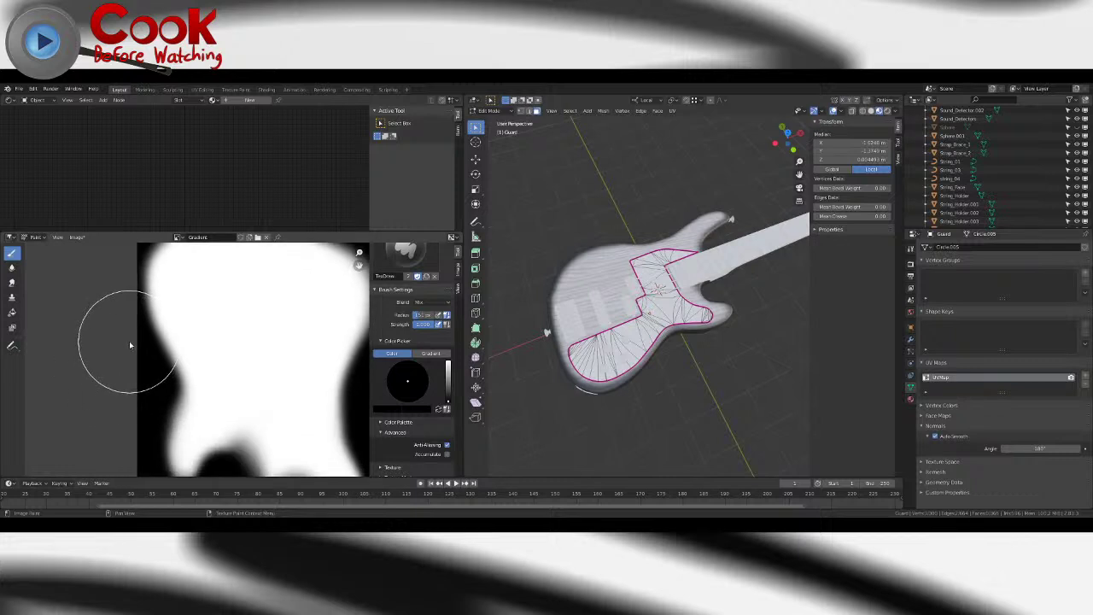
{"action": "scroll", "coordinate": [130, 341], "scroll_direction": "down", "scroll_amount": 1}
{"action": "middle_click_drag", "start_coordinate": [170, 379], "coordinate": [167, 345]}
{"action": "middle_click_drag", "start_coordinate": [702, 363], "coordinate": [687, 366]}
{"action": "left_click_drag", "start_coordinate": [214, 427], "coordinate": [213, 431]}
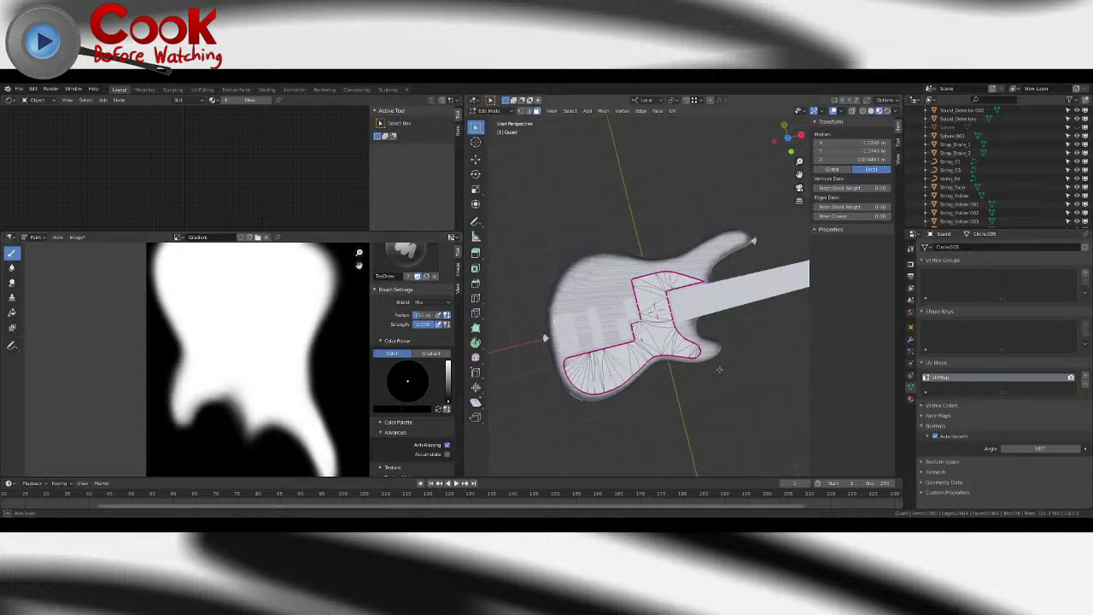
{"action": "left_click", "coordinate": [12, 312]}
{"action": "left_click", "coordinate": [11, 253]}
{"action": "left_click_drag", "start_coordinate": [208, 435], "coordinate": [205, 437]}
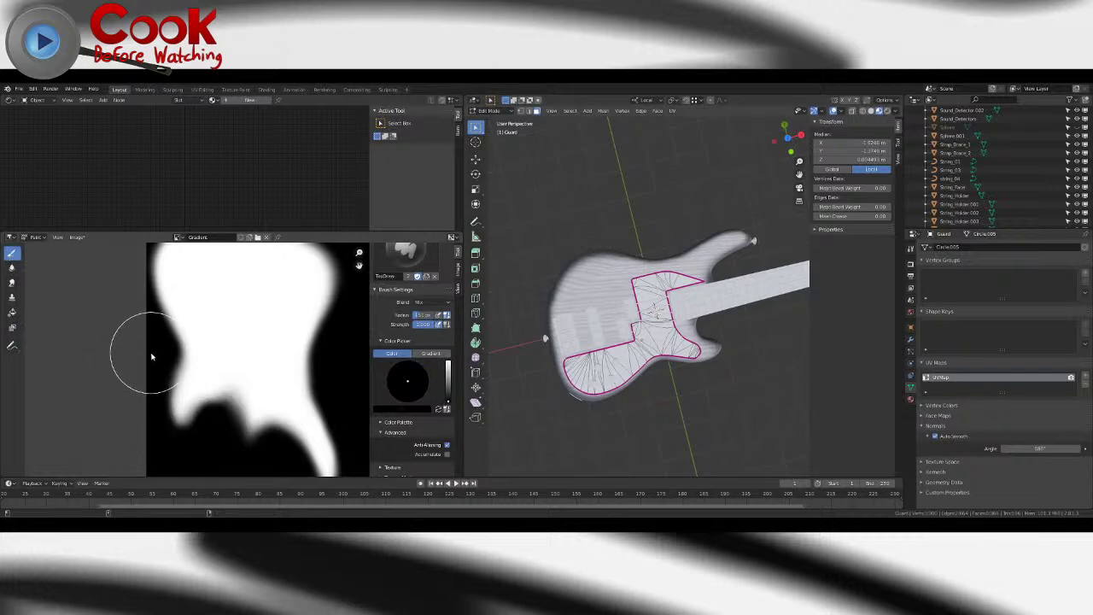
- Check the body's edge shading and touch up the mask with black around the waist and the longer horn's tip
{"action": "mouse_move", "coordinate": [597, 342]}
{"action": "middle_mouse_down"}
{"action": "mouse_move", "coordinate": [632, 350]}
{"action": "mouse_move", "coordinate": [620, 320]}
{"action": "mouse_move", "coordinate": [752, 354]}
{"action": "middle_mouse_up"}
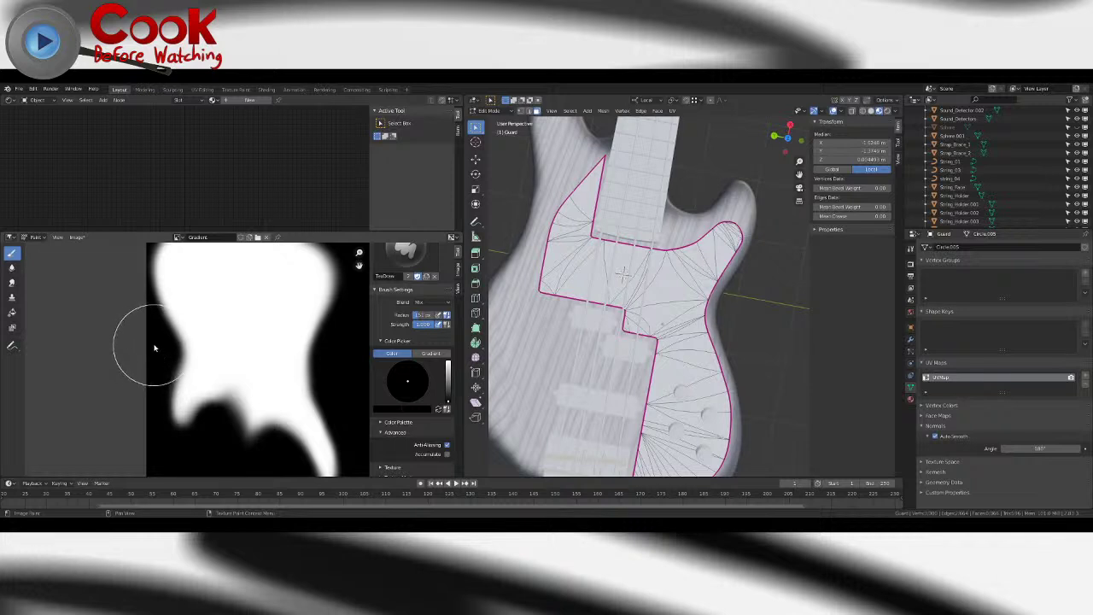
{"action": "scroll", "coordinate": [137, 334], "scroll_direction": "down", "scroll_amount": 1}
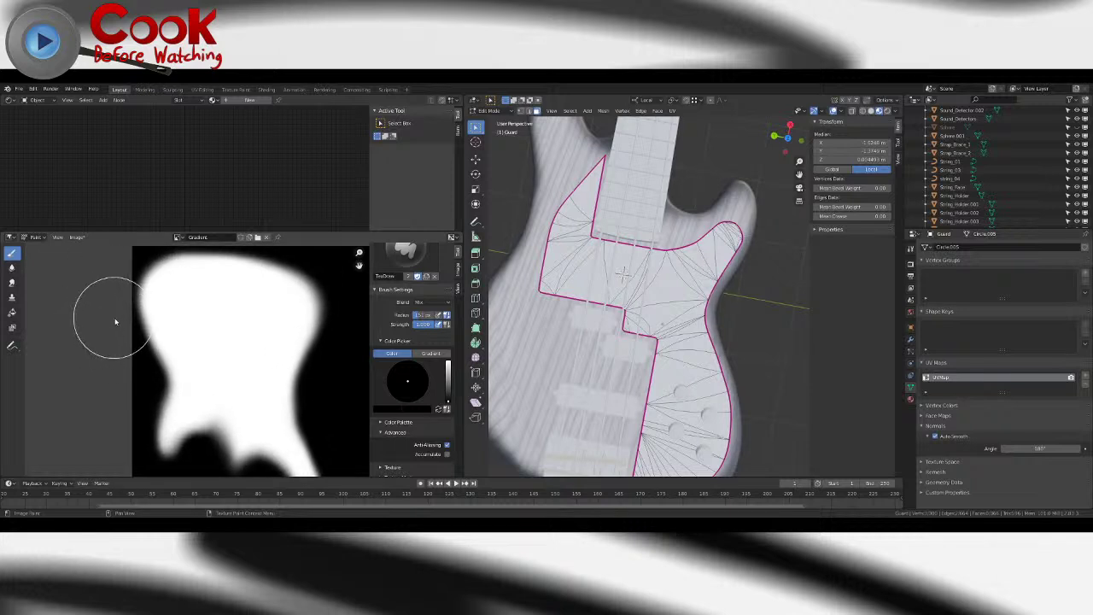
{"action": "middle_click_drag", "start_coordinate": [734, 350], "coordinate": [632, 335]}
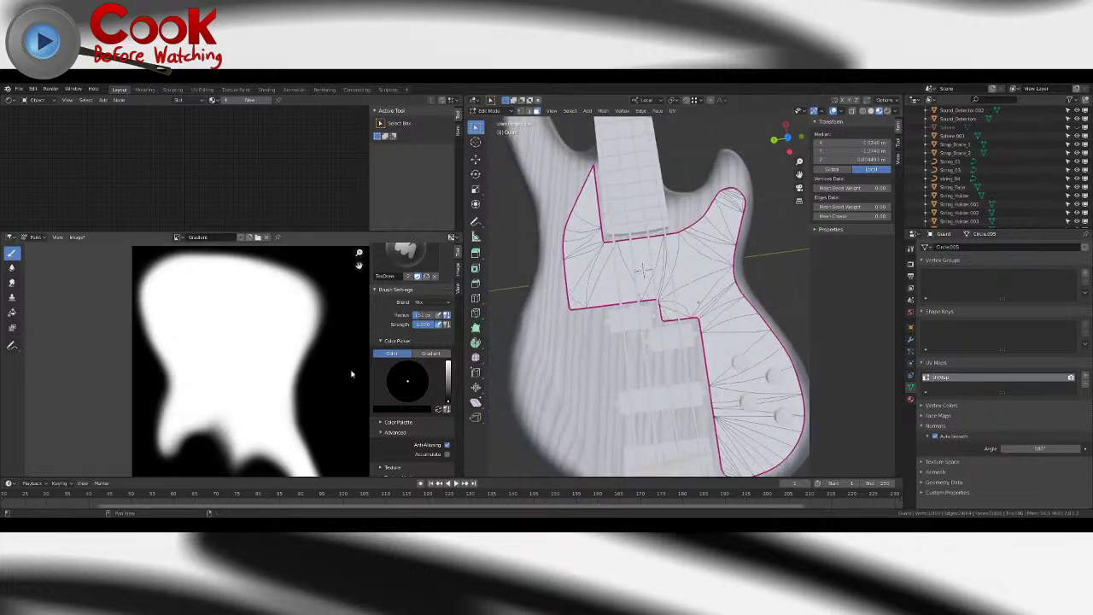
{"action": "mouse_move", "coordinate": [286, 389]}
{"action": "middle_mouse_down"}
{"action": "mouse_move", "coordinate": [260, 325]}
{"action": "mouse_move", "coordinate": [266, 341]}
{"action": "middle_mouse_up"}
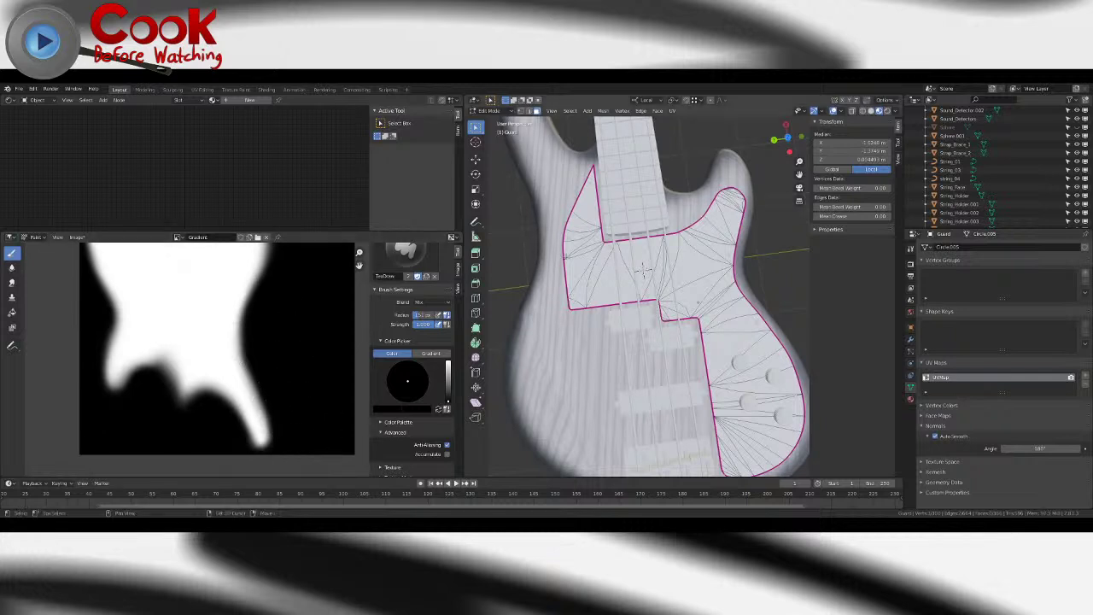
{"action": "scroll", "coordinate": [542, 320], "scroll_direction": "down", "scroll_amount": 5}
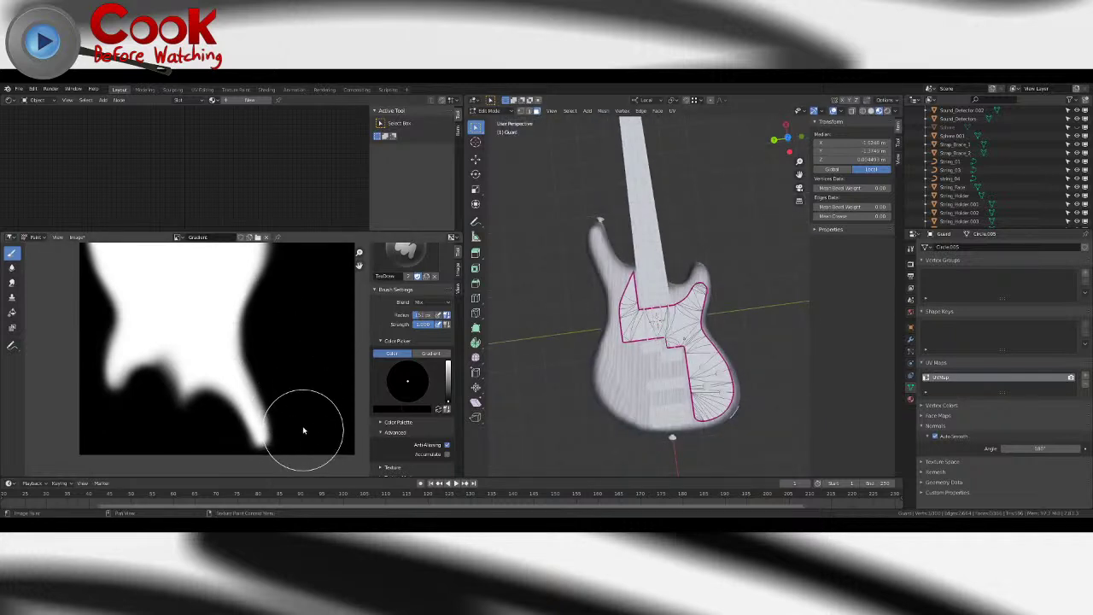
{"action": "middle_click_drag", "start_coordinate": [673, 229], "coordinate": [684, 228]}
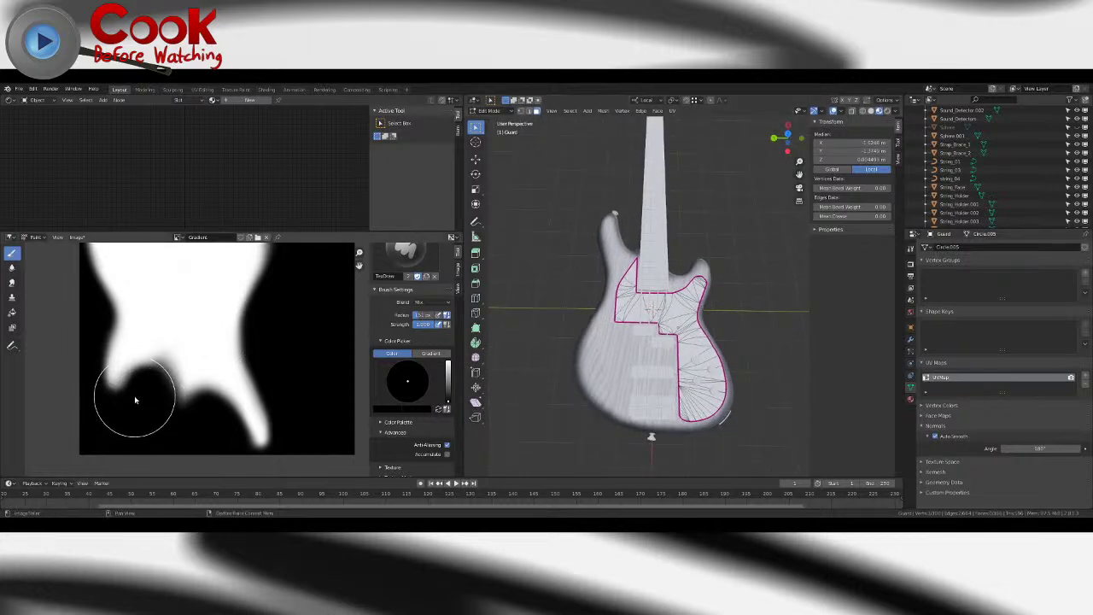
- Inspect the longer horn up close and paint black along its edges on the Gradient mask
{"action": "scroll", "coordinate": [693, 319], "scroll_direction": "up", "scroll_amount": 3}
{"action": "scroll", "coordinate": [693, 318], "scroll_direction": "up", "scroll_amount": 2}
{"action": "middle_click_drag", "start_coordinate": [693, 318], "coordinate": [662, 250]}
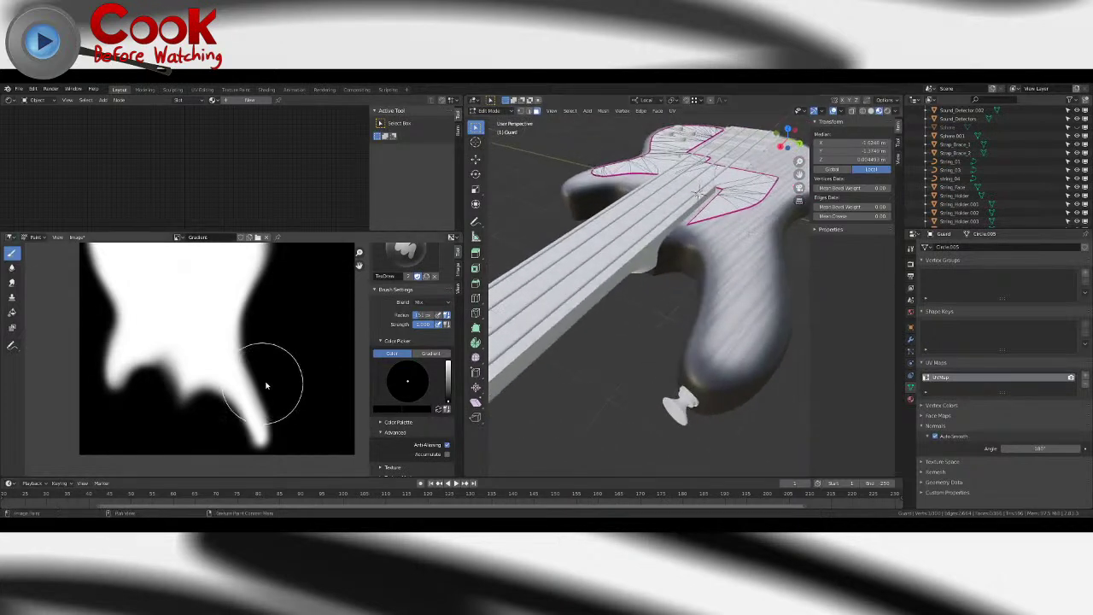
{"action": "left_click_drag", "start_coordinate": [212, 430], "coordinate": [227, 452]}
- Switch to the Fill tool and examine the edge shading on the body, horns and neck joint from several angles
{"action": "mouse_move", "coordinate": [734, 309]}
{"action": "middle_mouse_down"}
{"action": "mouse_move", "coordinate": [555, 378]}
{"action": "mouse_move", "coordinate": [585, 346]}
{"action": "mouse_move", "coordinate": [562, 342]}
{"action": "middle_mouse_up"}
{"action": "scroll", "coordinate": [555, 378], "scroll_direction": "down", "scroll_amount": 6}
{"action": "left_click", "coordinate": [12, 313]}
{"action": "middle_click_drag", "start_coordinate": [649, 358], "coordinate": [536, 343]}
{"action": "scroll", "coordinate": [676, 349], "scroll_direction": "up", "scroll_amount": 6}
{"action": "scroll", "coordinate": [722, 330], "scroll_direction": "down", "scroll_amount": 4}
{"action": "middle_click_drag", "start_coordinate": [538, 293], "coordinate": [754, 305]}
{"action": "scroll", "coordinate": [678, 298], "scroll_direction": "down", "scroll_amount": 7}
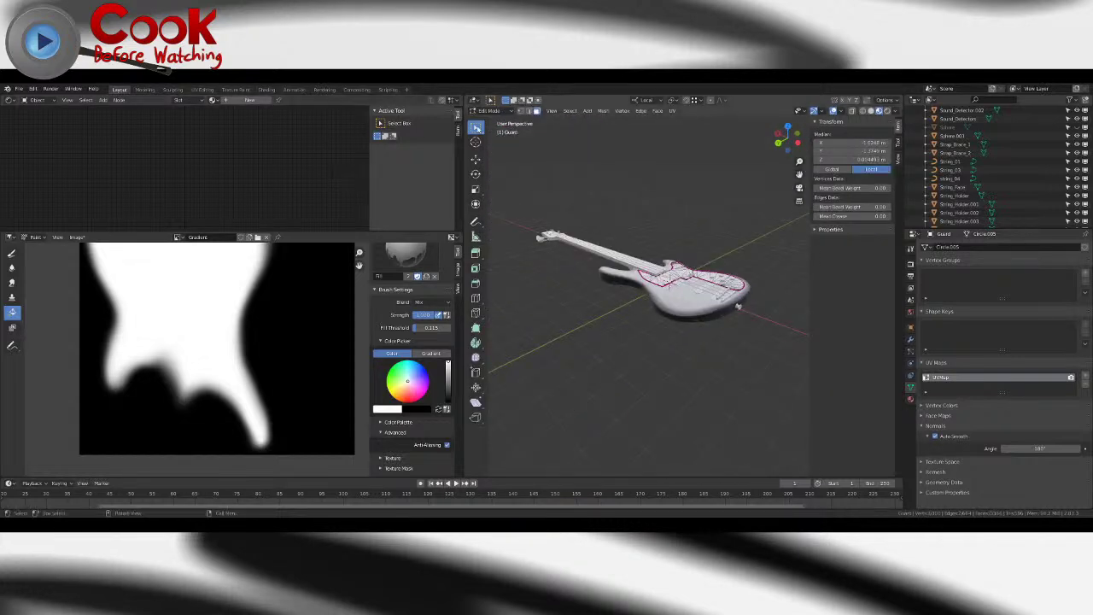
{"action": "middle_click_drag", "start_coordinate": [683, 299], "coordinate": [501, 358]}
{"action": "scroll", "coordinate": [627, 342], "scroll_direction": "up", "scroll_amount": 6}
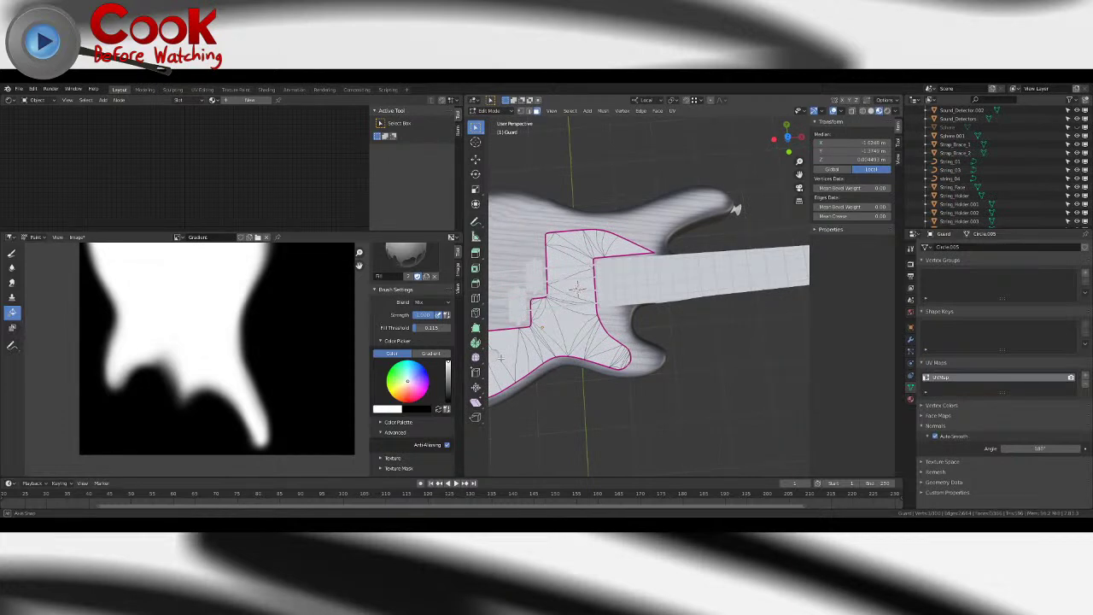
{"action": "middle_click_drag", "start_coordinate": [734, 207], "coordinate": [568, 195]}
{"action": "scroll", "coordinate": [570, 344], "scroll_direction": "up", "scroll_amount": 5}
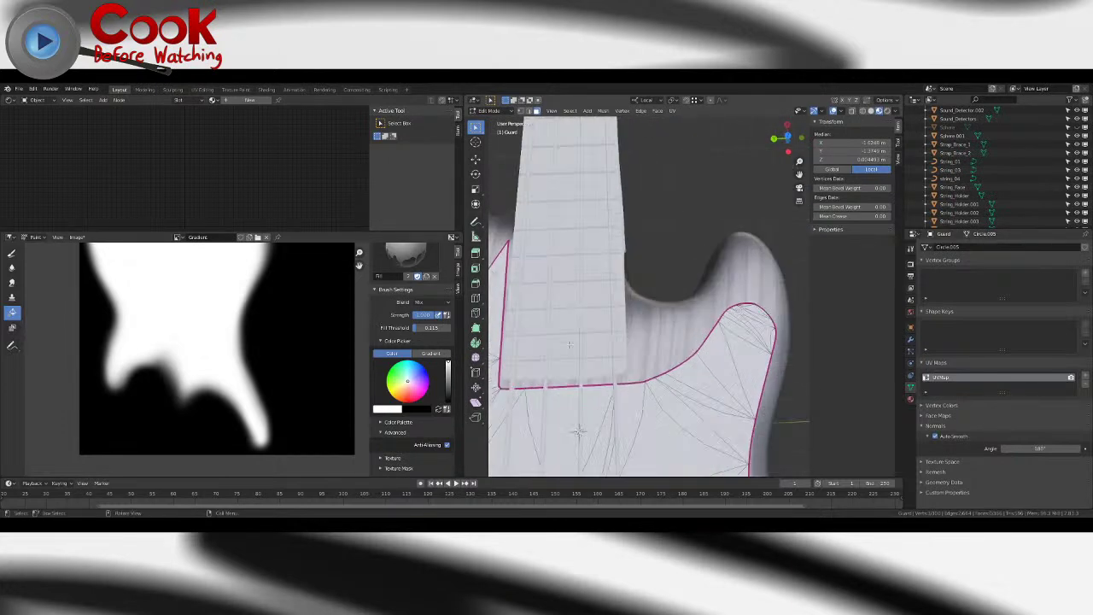
{"action": "middle_click_drag", "start_coordinate": [543, 311], "coordinate": [578, 325], "text": "shift"}
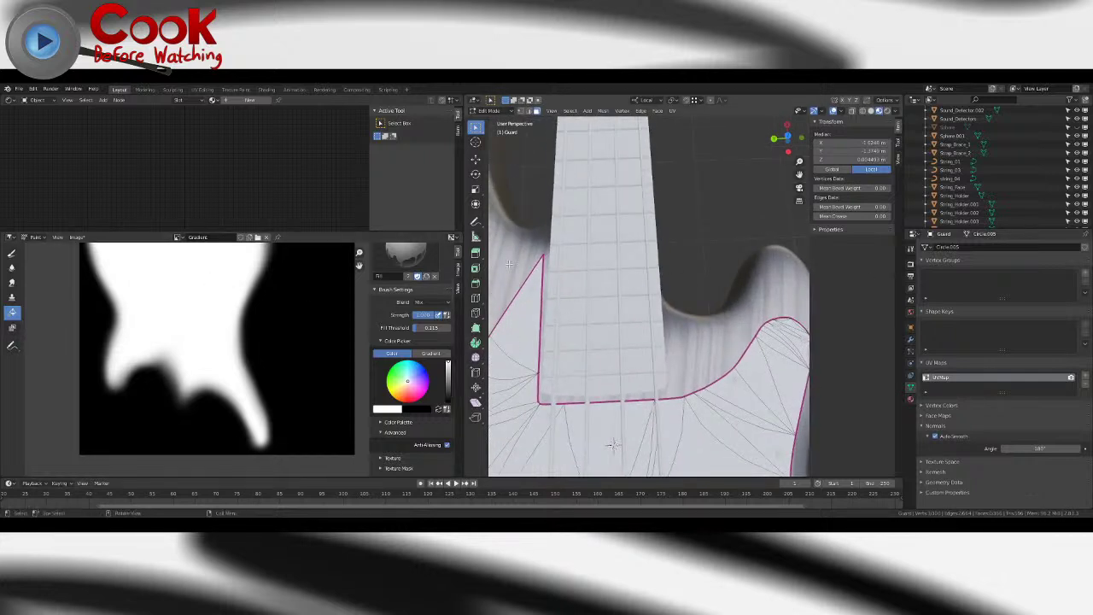
- Switch to the Draw tool and try a black stroke beside the longer horn's tip on the Gradient mask
{"action": "middle_click_drag", "start_coordinate": [613, 444], "coordinate": [529, 359]}
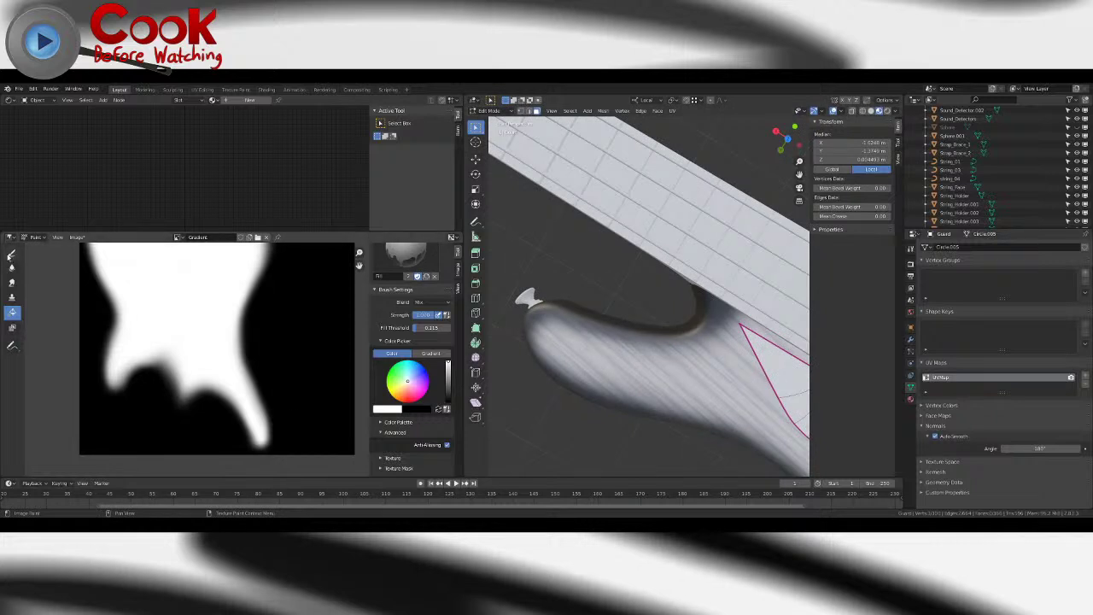
{"action": "left_click", "coordinate": [12, 254]}
{"action": "mouse_move", "coordinate": [341, 432]}
{"action": "left_mouse_down"}
{"action": "mouse_move", "coordinate": [307, 439]}
{"action": "mouse_move", "coordinate": [301, 421]}
{"action": "mouse_move", "coordinate": [297, 442]}
{"action": "left_mouse_up"}
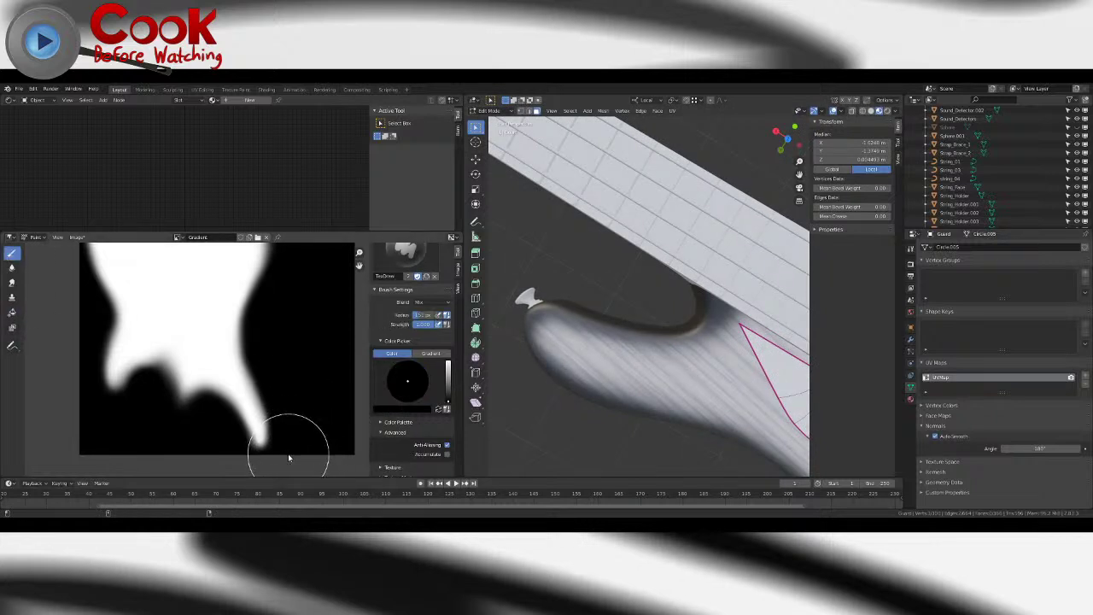
{"action": "key", "text": "ctrl+z"}
{"action": "left_click", "coordinate": [12, 254]}
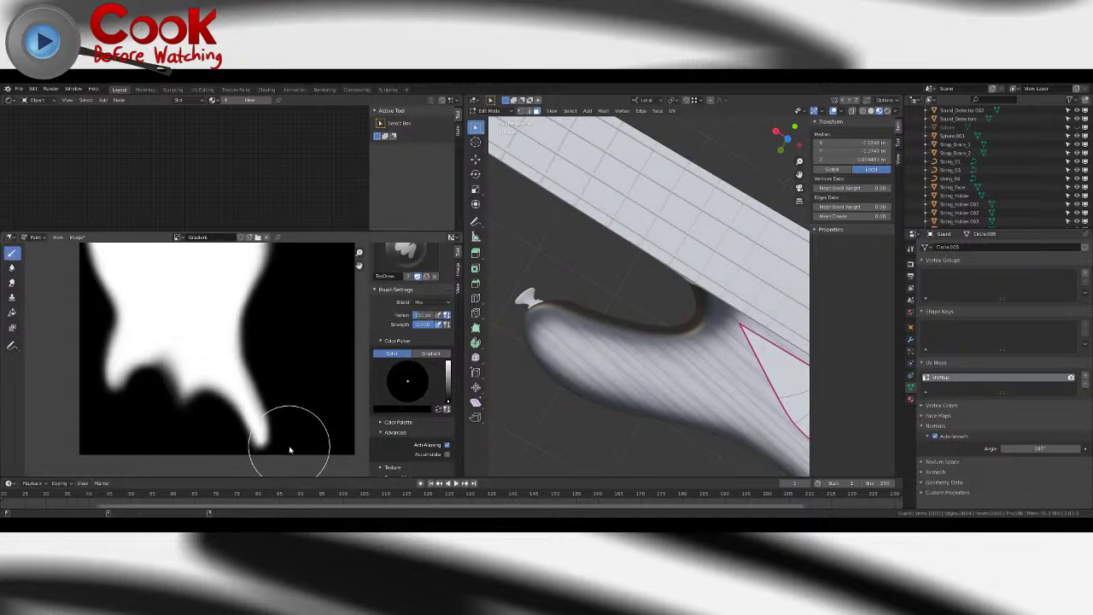
- Look over the whole instrument, leave Edit Mode on the guard, and save the project file
{"action": "scroll", "coordinate": [666, 336], "scroll_direction": "down", "scroll_amount": 5}
{"action": "middle_click_drag", "start_coordinate": [666, 336], "coordinate": [739, 348]}
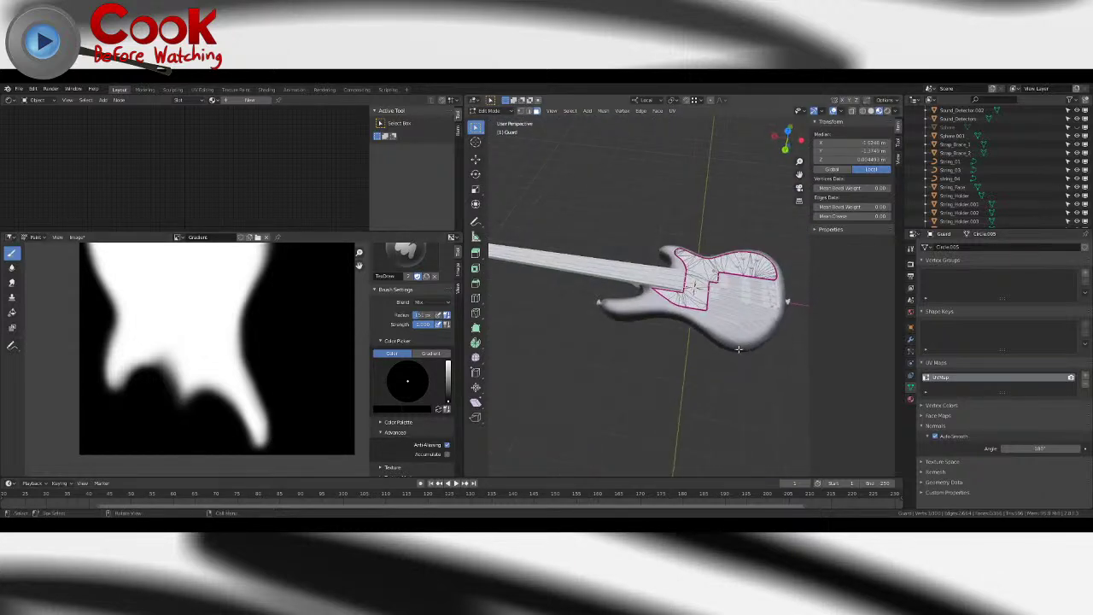
{"action": "middle_click_drag", "start_coordinate": [654, 253], "coordinate": [586, 370]}
{"action": "scroll", "coordinate": [586, 410], "scroll_direction": "down", "scroll_amount": 1}
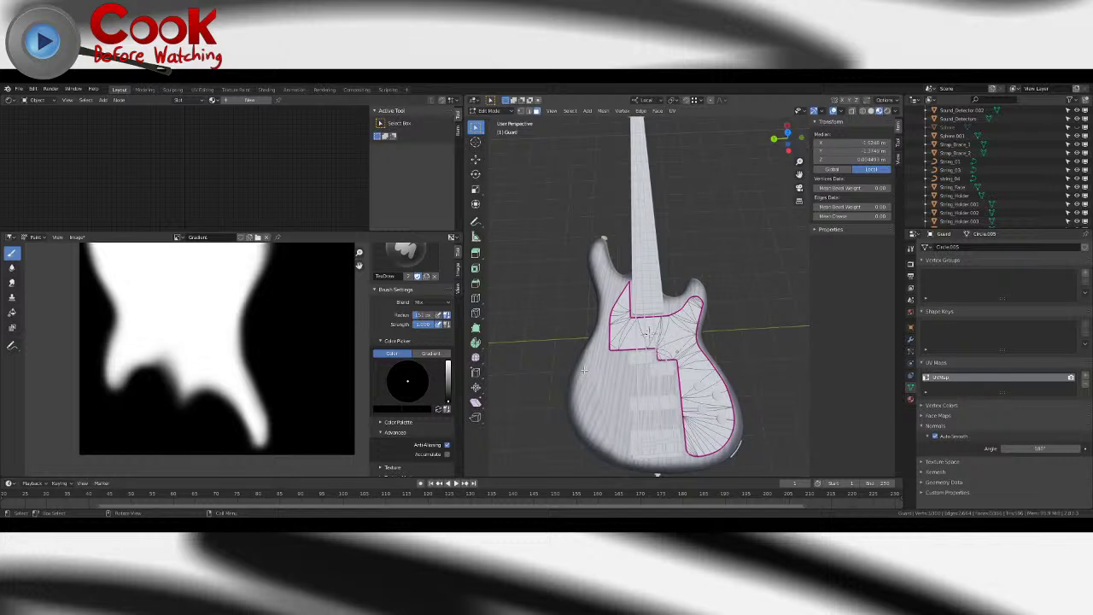
{"action": "middle_click_drag", "start_coordinate": [574, 359], "coordinate": [581, 321]}
{"action": "key", "text": "Tab"}
{"action": "left_click", "coordinate": [577, 373]}
{"action": "left_click", "coordinate": [534, 330]}
{"action": "left_click", "coordinate": [18, 89]}
{"action": "left_click", "coordinate": [34, 146]}
- Select the guitar body and save the painted Gradient image
{"action": "middle_click_drag", "start_coordinate": [547, 325], "coordinate": [670, 351]}
{"action": "scroll", "coordinate": [651, 283], "scroll_direction": "up", "scroll_amount": 4}
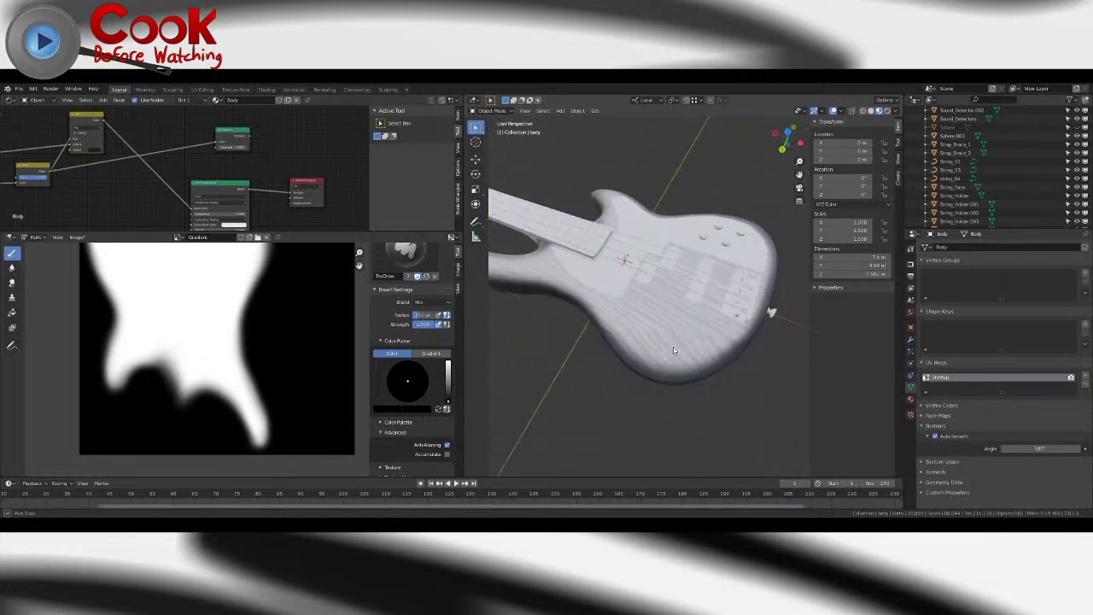
{"action": "left_click", "coordinate": [683, 348]}
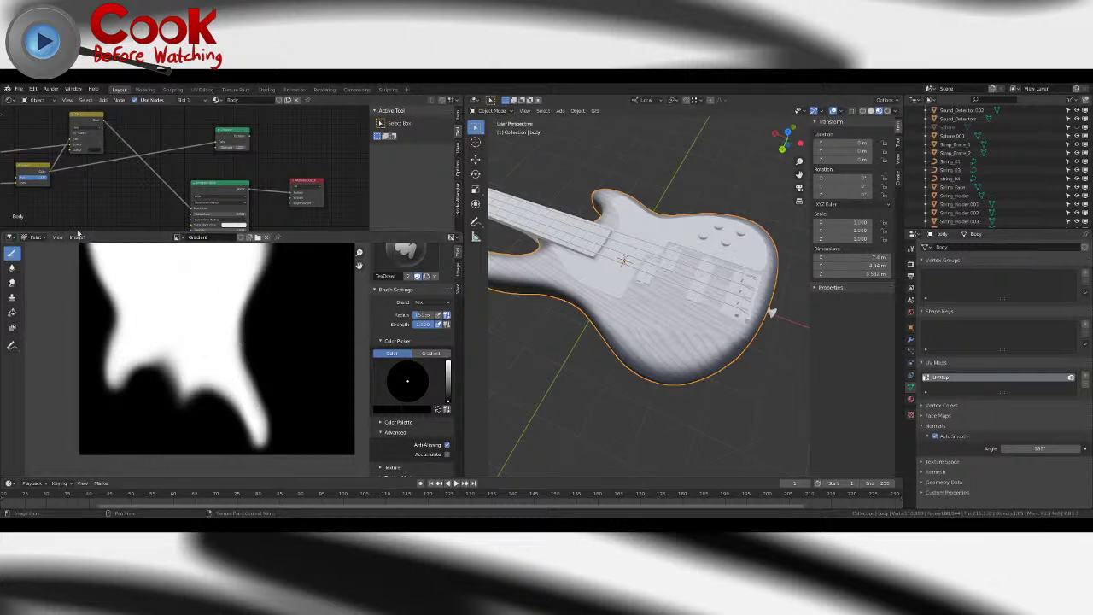
{"action": "left_click", "coordinate": [79, 237]}
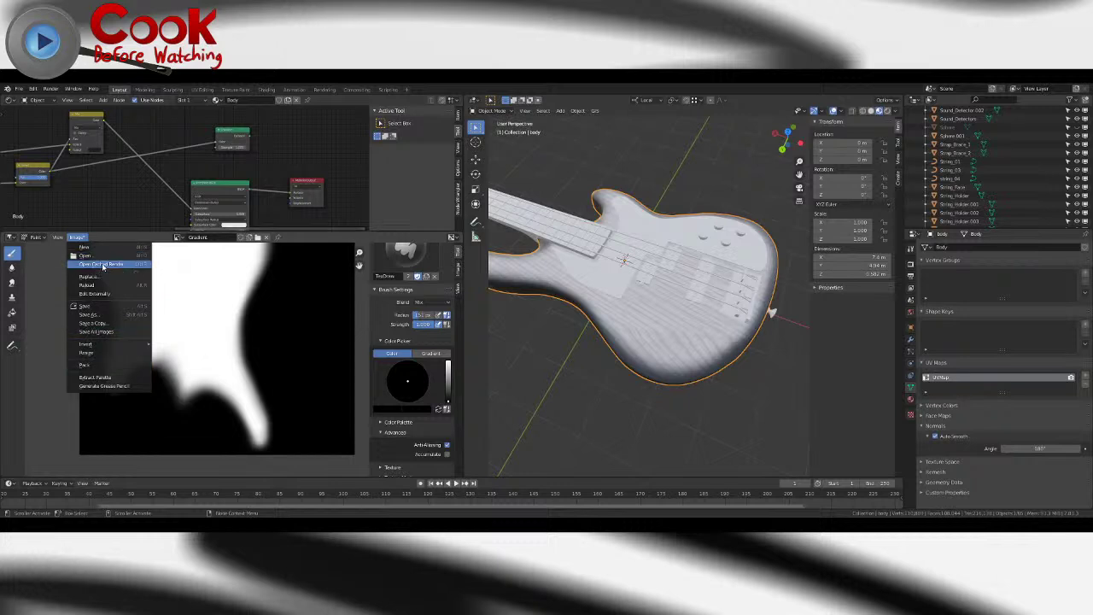
{"action": "left_click", "coordinate": [75, 237]}
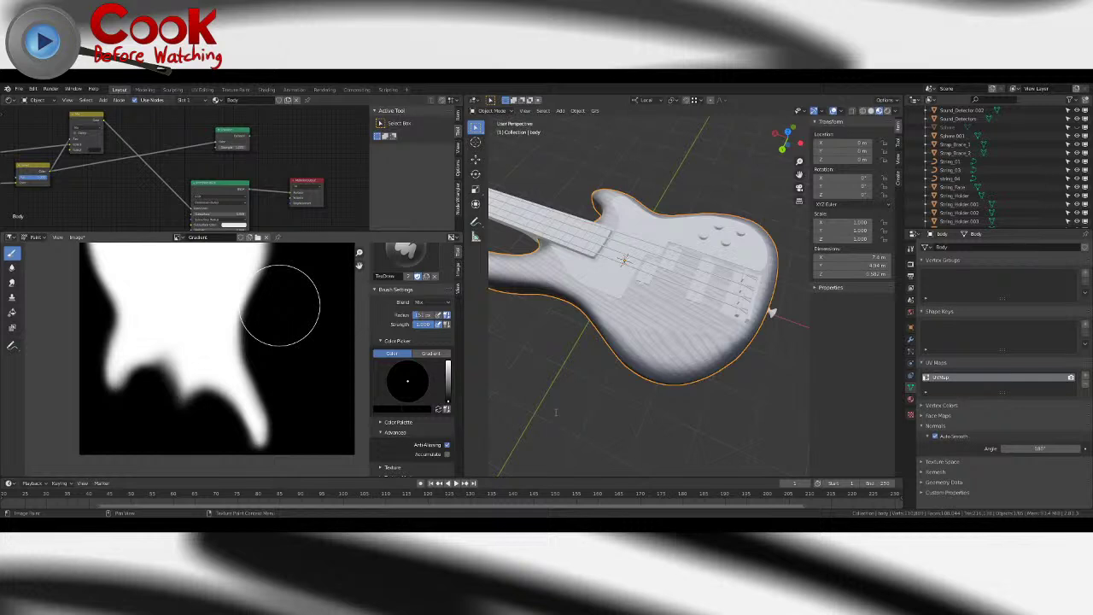
{"action": "key", "text": "ctrl+Tab"}
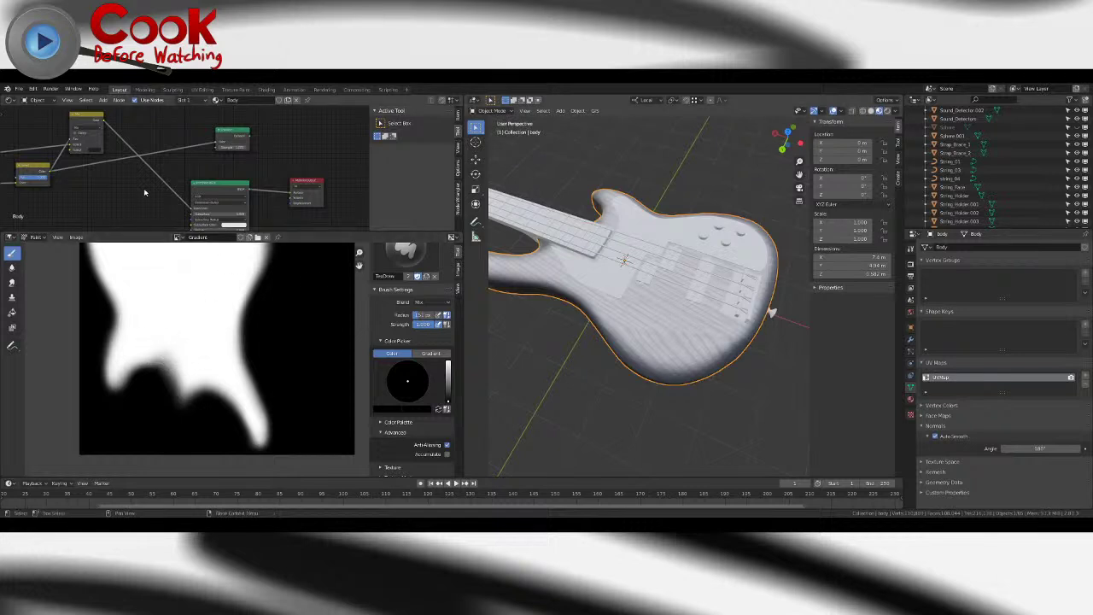
- Connect the wood rings node's Normal output to the Normal input of the Principled BSDF in the Body material
{"action": "scroll", "coordinate": [134, 213], "scroll_direction": "down", "scroll_amount": 4}
{"action": "middle_click_drag", "start_coordinate": [134, 214], "coordinate": [134, 165]}
{"action": "scroll", "coordinate": [153, 175], "scroll_direction": "up", "scroll_amount": 1}
{"action": "scroll", "coordinate": [166, 178], "scroll_direction": "up", "scroll_amount": 3}
{"action": "scroll", "coordinate": [133, 163], "scroll_direction": "down", "scroll_amount": 3}
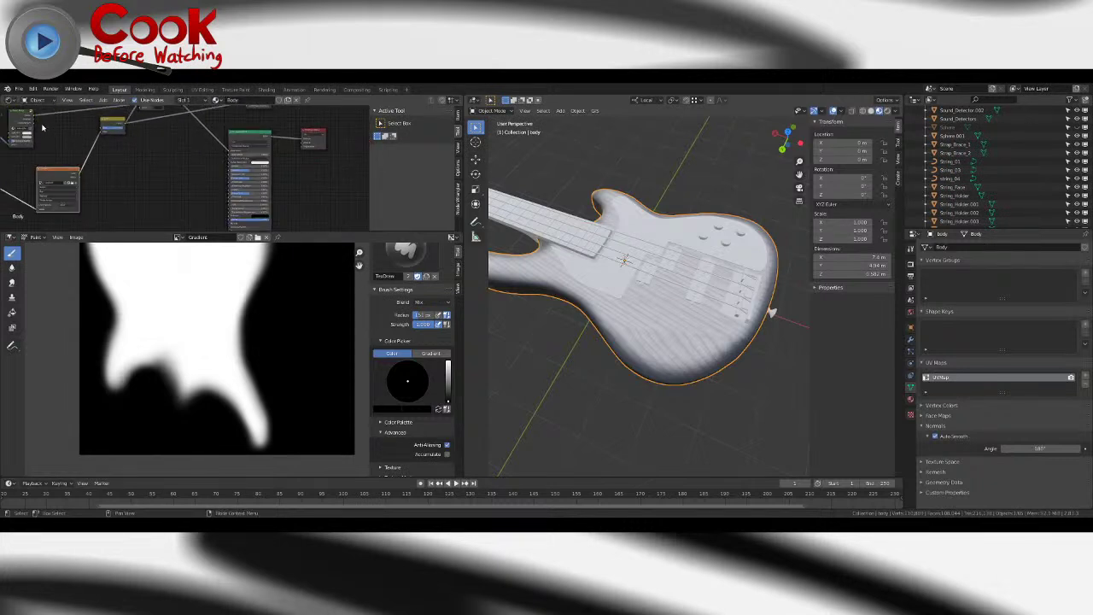
{"action": "left_click_drag", "start_coordinate": [33, 121], "coordinate": [229, 224]}
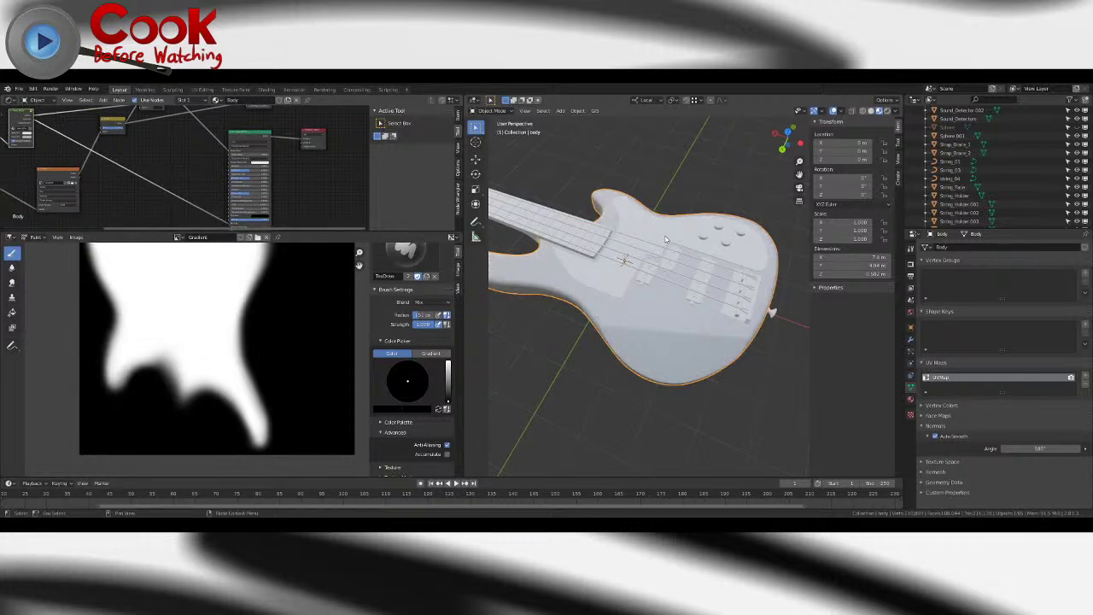
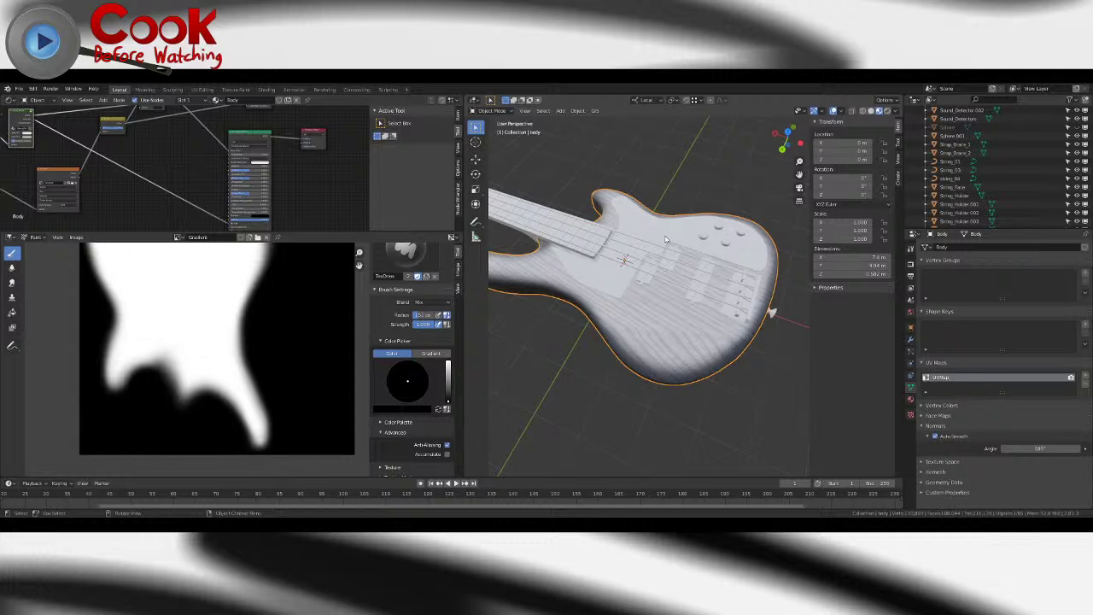
- Set the wood rings node's Normal strength to about 0.058 while checking the grain relief on the horn
{"action": "middle_click_drag", "start_coordinate": [631, 185], "coordinate": [665, 248]}
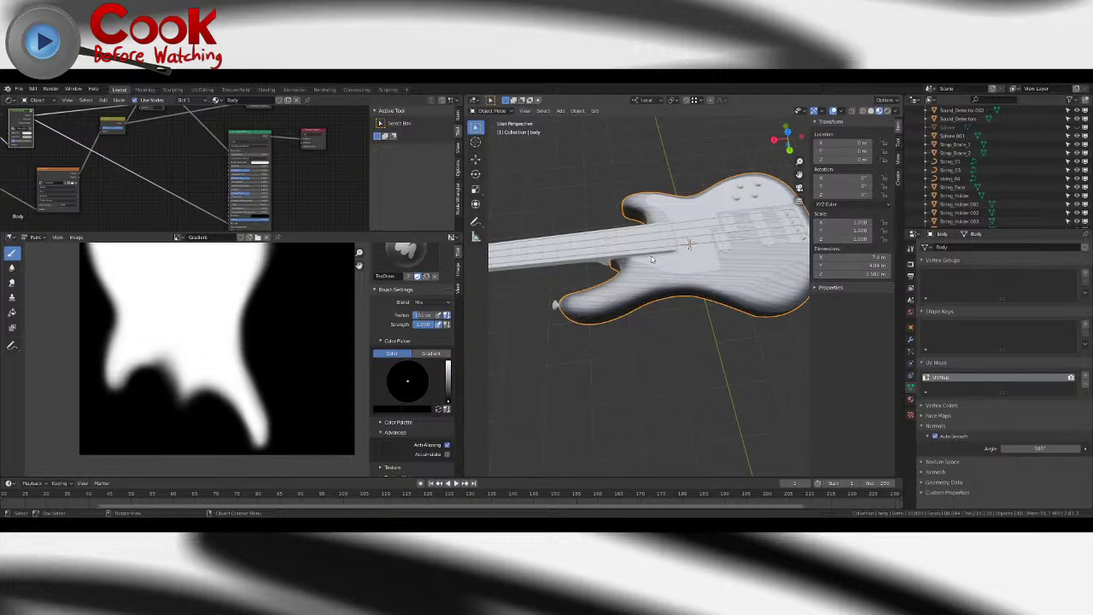
{"action": "mouse_move", "coordinate": [708, 263]}
{"action": "middle_mouse_down"}
{"action": "mouse_move", "coordinate": [580, 290]}
{"action": "mouse_move", "coordinate": [643, 275]}
{"action": "mouse_move", "coordinate": [540, 246]}
{"action": "mouse_move", "coordinate": [556, 227]}
{"action": "mouse_move", "coordinate": [611, 296]}
{"action": "mouse_move", "coordinate": [695, 263]}
{"action": "middle_mouse_up"}
{"action": "scroll", "coordinate": [581, 290], "scroll_direction": "up", "scroll_amount": 6}
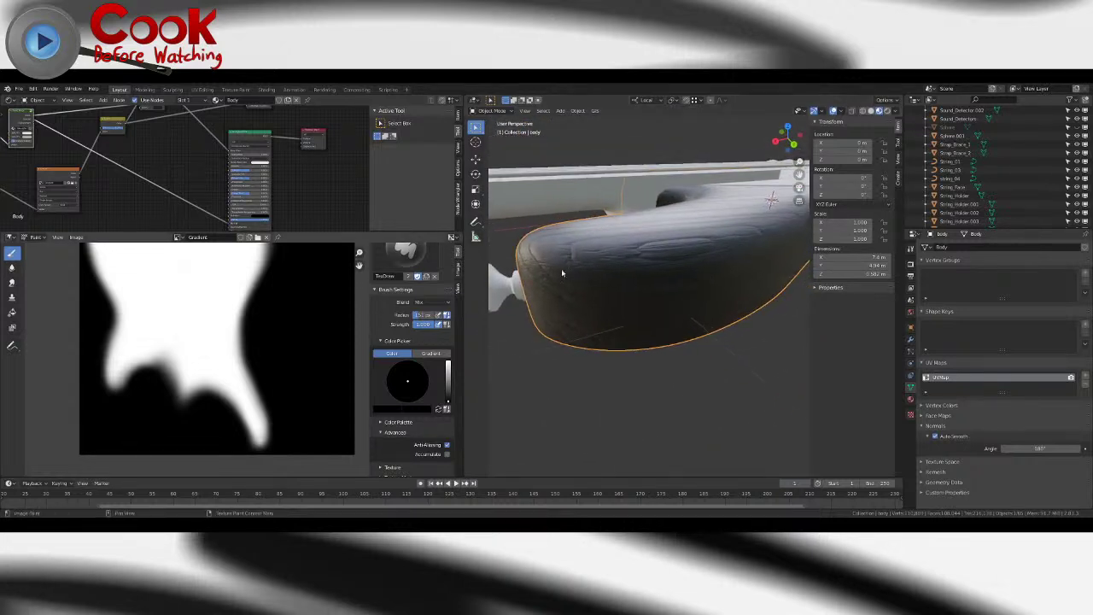
{"action": "middle_click_drag", "start_coordinate": [139, 171], "coordinate": [225, 227]}
{"action": "scroll", "coordinate": [188, 174], "scroll_direction": "up", "scroll_amount": 10}
{"action": "middle_click_drag", "start_coordinate": [114, 192], "coordinate": [224, 166]}
{"action": "scroll", "coordinate": [213, 163], "scroll_direction": "up", "scroll_amount": 4}
{"action": "left_click_drag", "start_coordinate": [207, 160], "coordinate": [204, 159]}
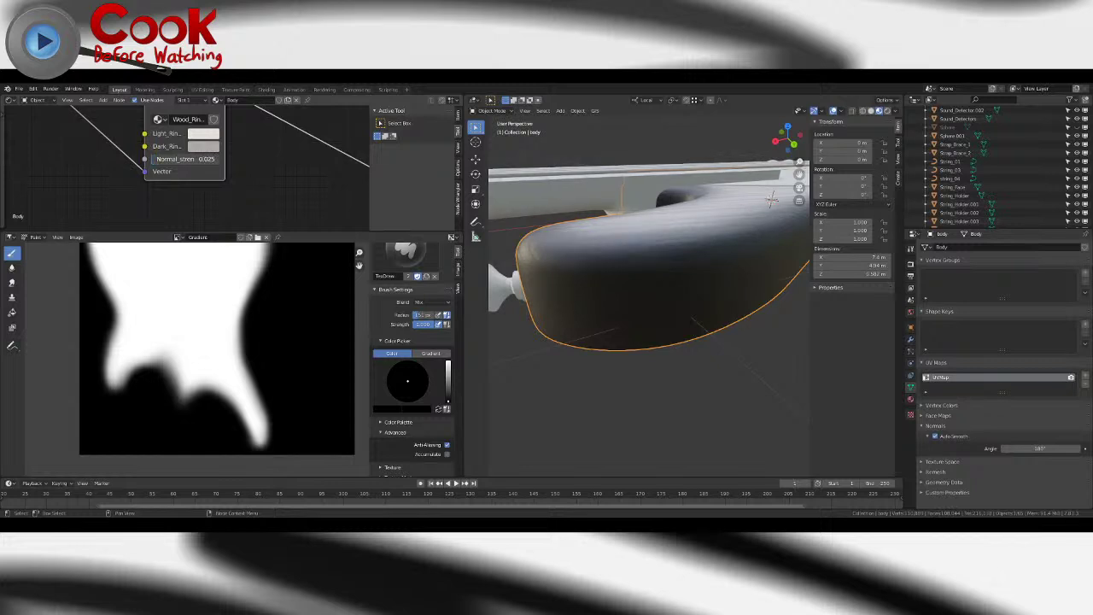
{"action": "left_click_drag", "start_coordinate": [155, 159], "coordinate": [157, 159]}
{"action": "middle_click_drag", "start_coordinate": [674, 223], "coordinate": [728, 269]}
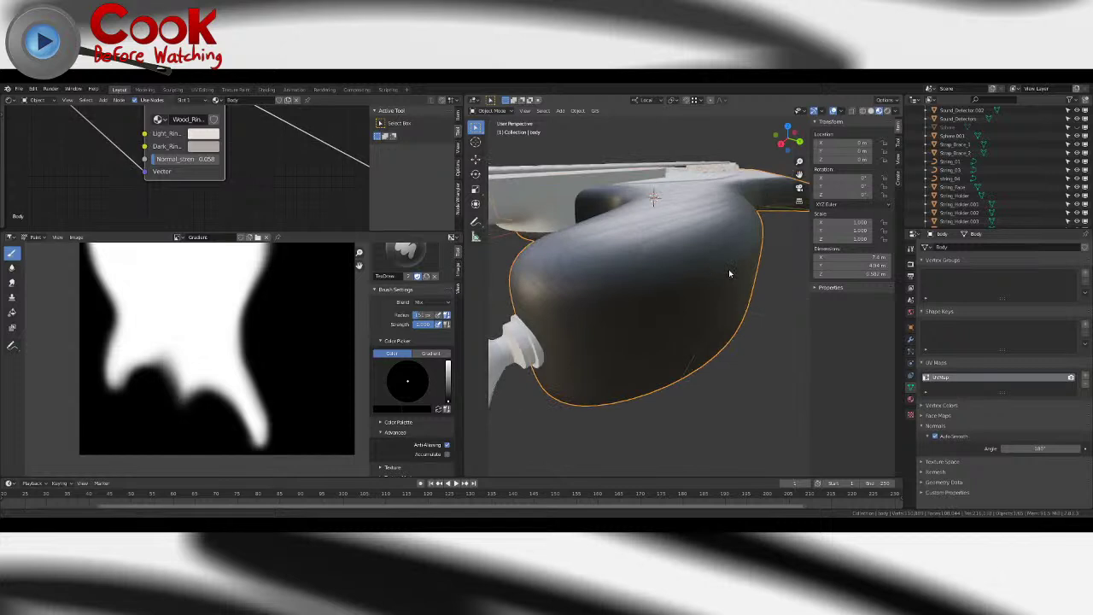
- Delete the unused small shader node near the Principled BSDF in the Body material
{"action": "scroll", "coordinate": [265, 182], "scroll_direction": "down", "scroll_amount": 1}
{"action": "scroll", "coordinate": [266, 178], "scroll_direction": "down", "scroll_amount": 5}
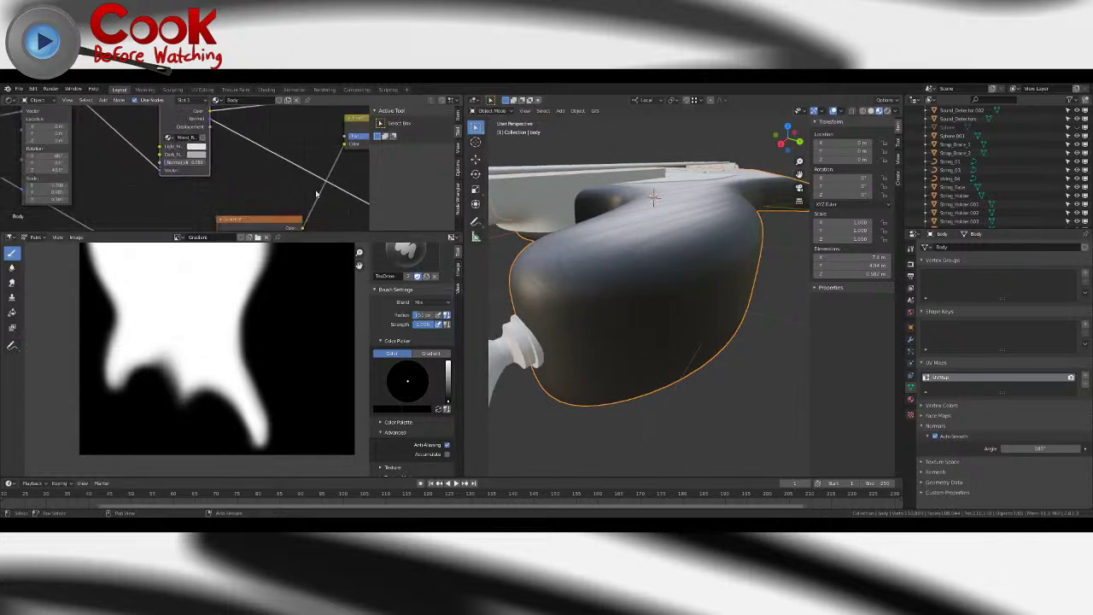
{"action": "middle_click_drag", "start_coordinate": [351, 185], "coordinate": [248, 180]}
{"action": "scroll", "coordinate": [249, 181], "scroll_direction": "up", "scroll_amount": 4}
{"action": "middle_click_drag", "start_coordinate": [244, 133], "coordinate": [289, 228]}
{"action": "left_click_drag", "start_coordinate": [247, 148], "coordinate": [256, 198]}
{"action": "key", "text": "x"}
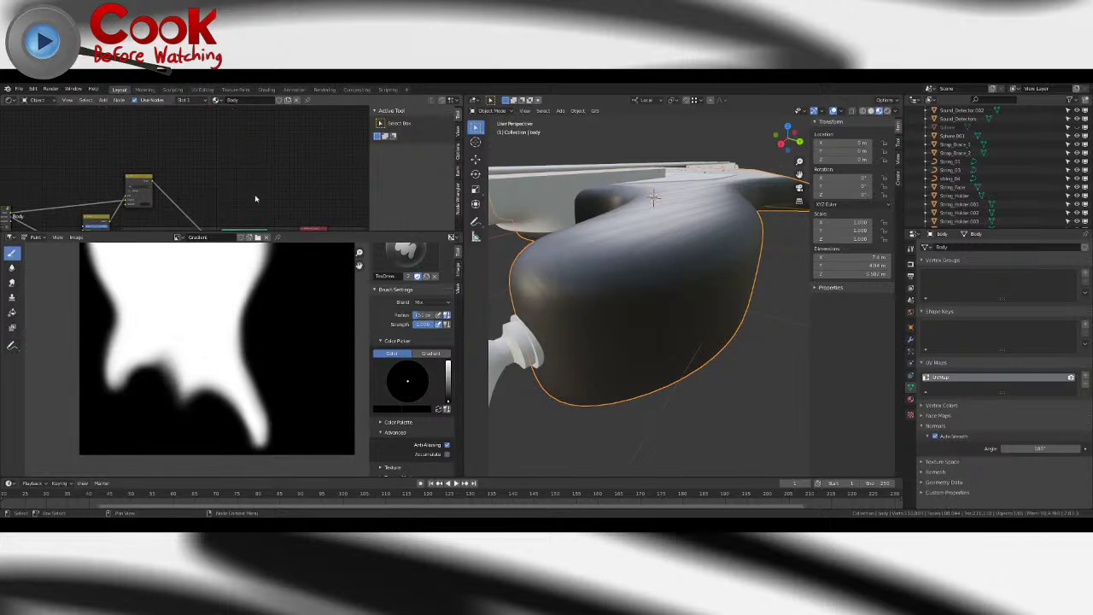
{"action": "mouse_move", "coordinate": [634, 283]}
{"action": "middle_mouse_down"}
{"action": "mouse_move", "coordinate": [639, 302]}
{"action": "mouse_move", "coordinate": [690, 289]}
{"action": "mouse_move", "coordinate": [669, 346]}
{"action": "mouse_move", "coordinate": [630, 339]}
{"action": "mouse_move", "coordinate": [635, 287]}
{"action": "middle_mouse_up"}
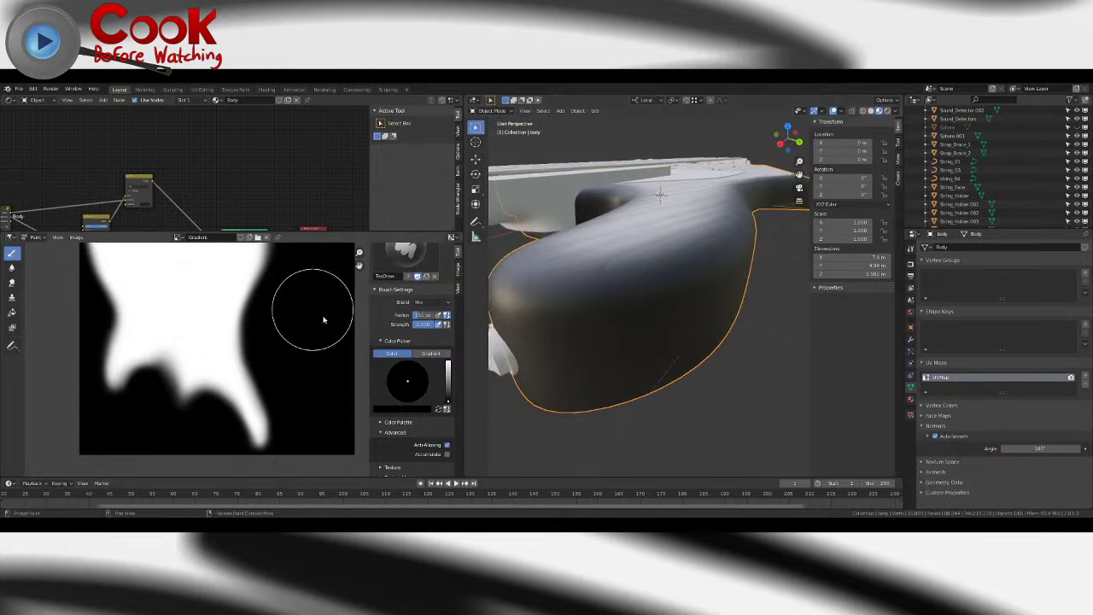
- Raise the Principled BSDF's Clearcoat to try a full gloss and settle on about 0.432
{"action": "middle_click_drag", "start_coordinate": [303, 200], "coordinate": [257, 183]}
{"action": "scroll", "coordinate": [302, 168], "scroll_direction": "up", "scroll_amount": 3}
{"action": "scroll", "coordinate": [282, 202], "scroll_direction": "up", "scroll_amount": 6}
{"action": "left_click_drag", "start_coordinate": [155, 187], "coordinate": [236, 187]}
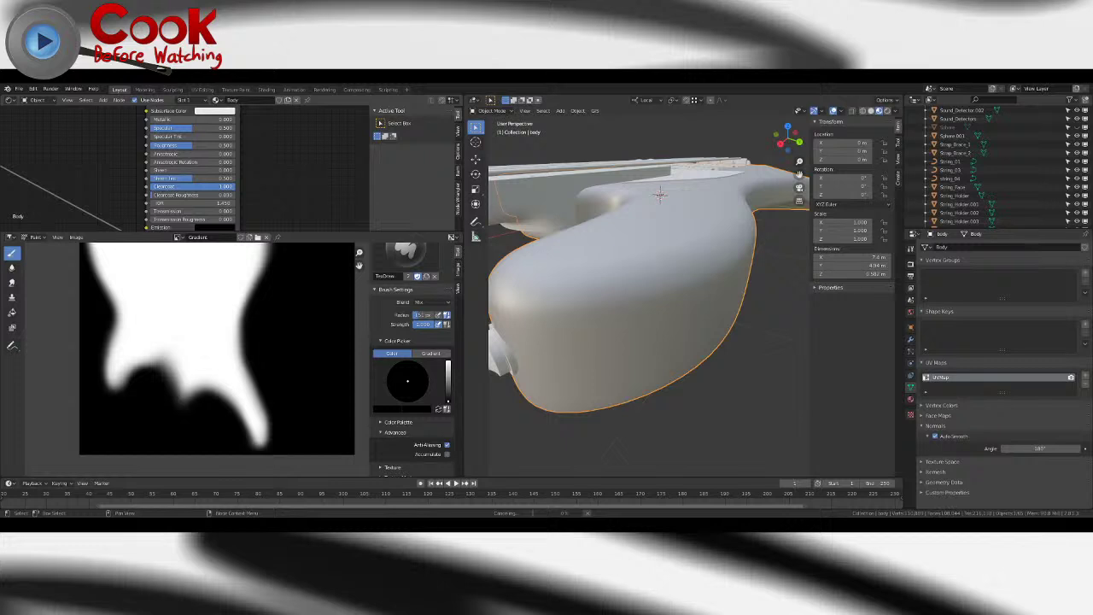
{"action": "left_click_drag", "start_coordinate": [224, 186], "coordinate": [187, 189]}
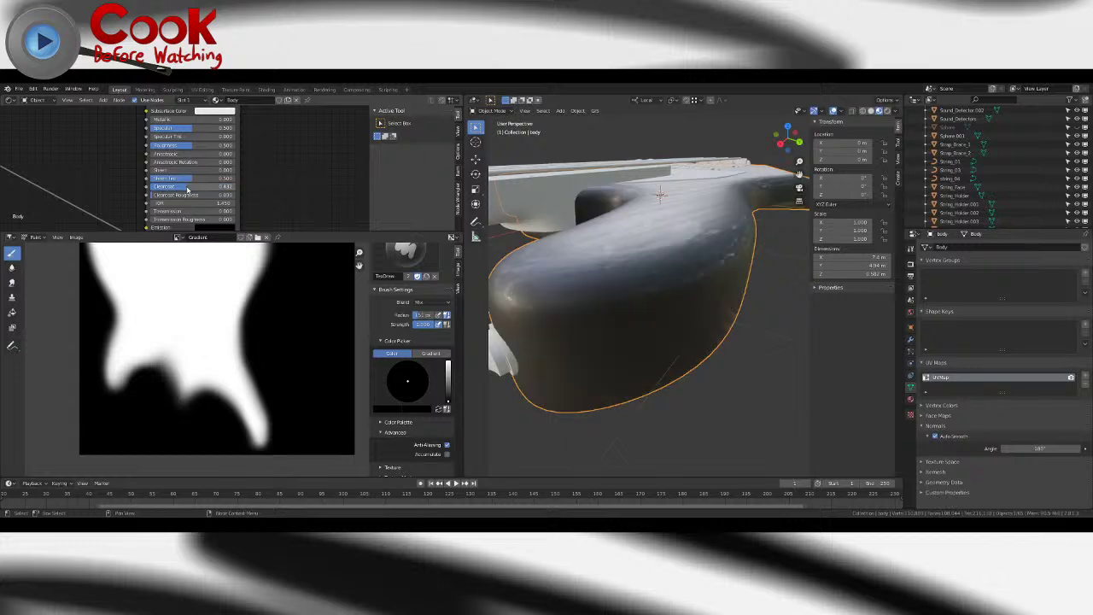
- Set the Clearcoat Roughness to 0.100 and check the reflections on the body up close
{"action": "middle_click_drag", "start_coordinate": [543, 184], "coordinate": [642, 303]}
{"action": "scroll", "coordinate": [670, 243], "scroll_direction": "up", "scroll_amount": 4}
{"action": "left_click", "coordinate": [177, 195]}
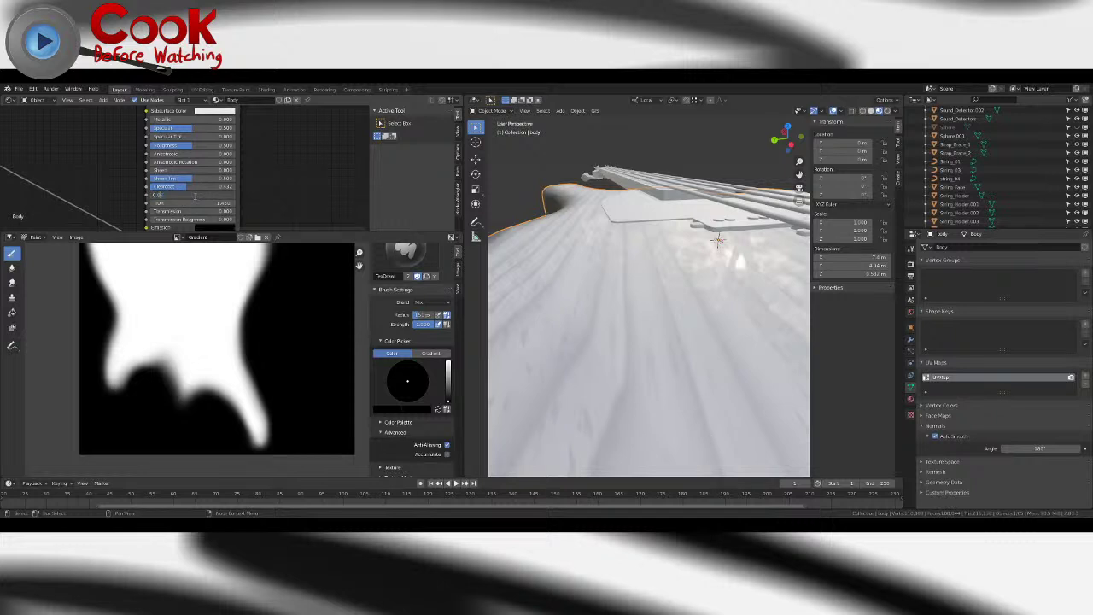
{"action": "key", "text": "Return"}
{"action": "middle_click_drag", "start_coordinate": [590, 251], "coordinate": [637, 256]}
{"action": "middle_click_drag", "start_coordinate": [668, 257], "coordinate": [646, 306]}
{"action": "key", "text": "KP_Decimal"}
{"action": "scroll", "coordinate": [645, 306], "scroll_direction": "up", "scroll_amount": 6}
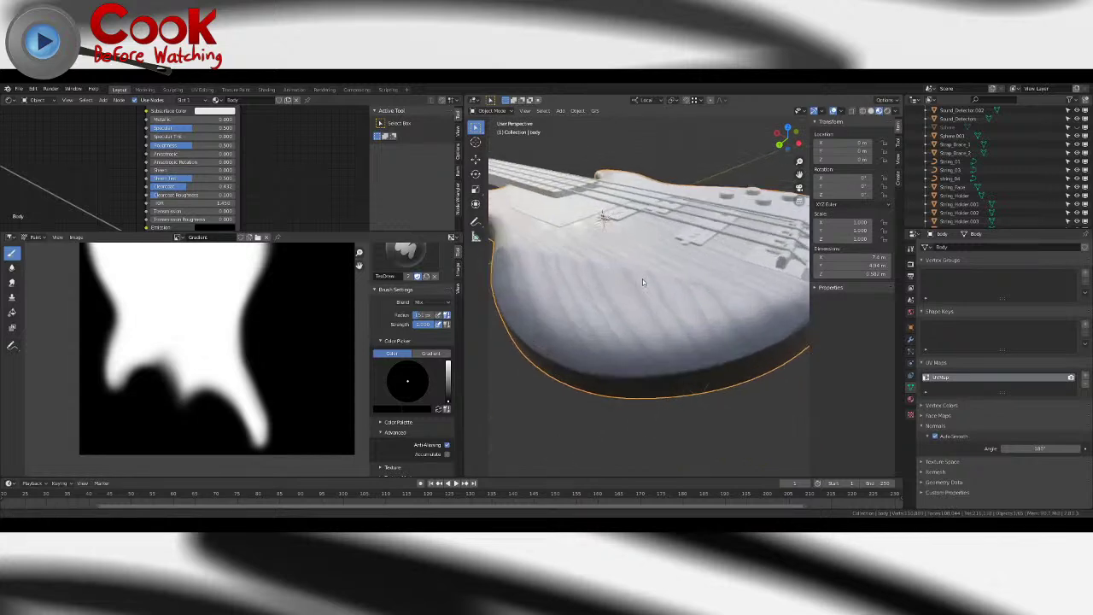
{"action": "key", "text": "KP_Decimal"}
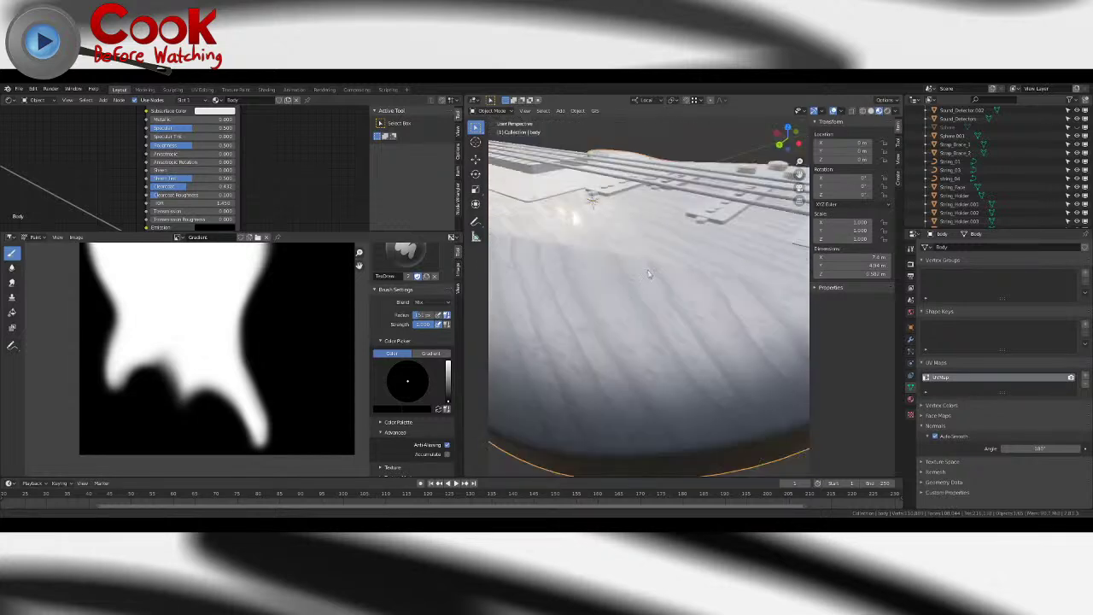
- Save the project and view the finished body from above
{"action": "left_click", "coordinate": [18, 88]}
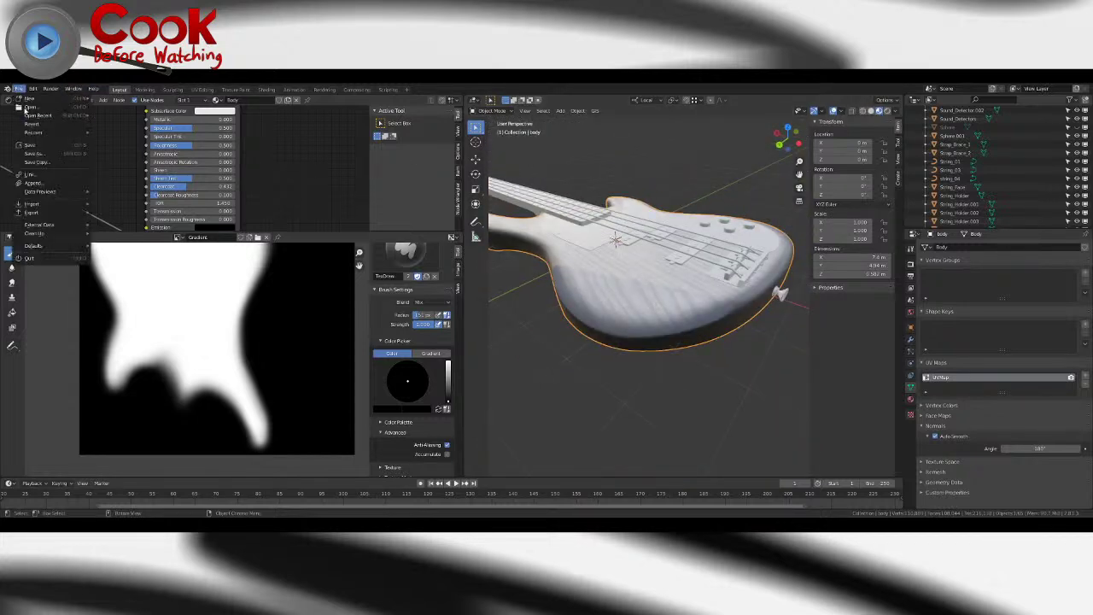
{"action": "left_click", "coordinate": [35, 149]}
{"action": "middle_click_drag", "start_coordinate": [762, 295], "coordinate": [764, 379]}
{"action": "middle_click_drag", "start_coordinate": [608, 332], "coordinate": [596, 330]}
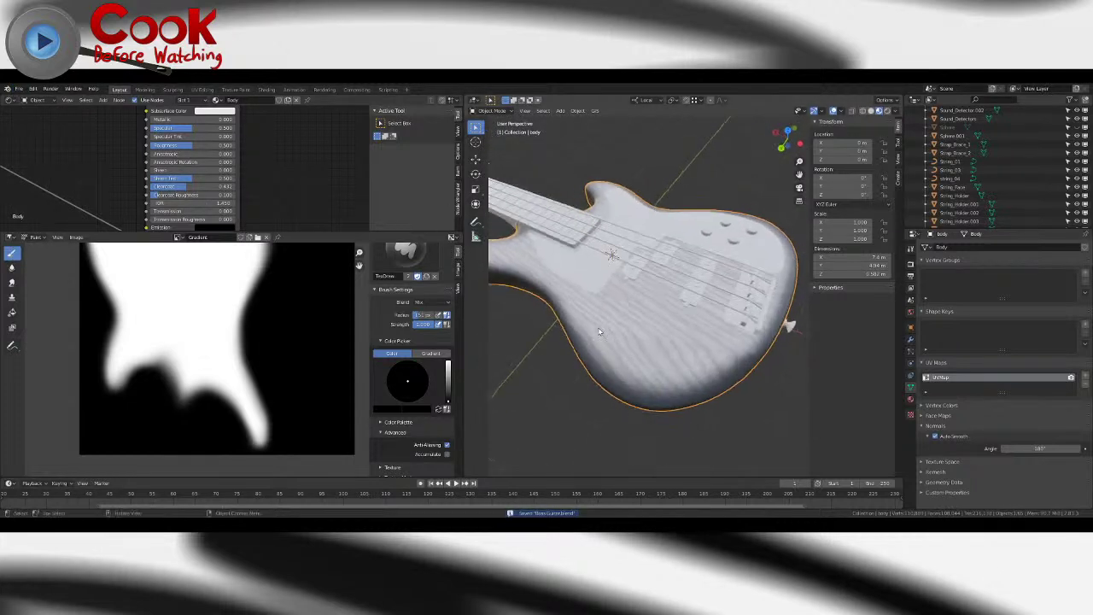
- Join the node editor area into the image editor so the Gradient mask is shown in full
{"action": "left_click_drag", "start_coordinate": [3, 229], "coordinate": [3, 267]}
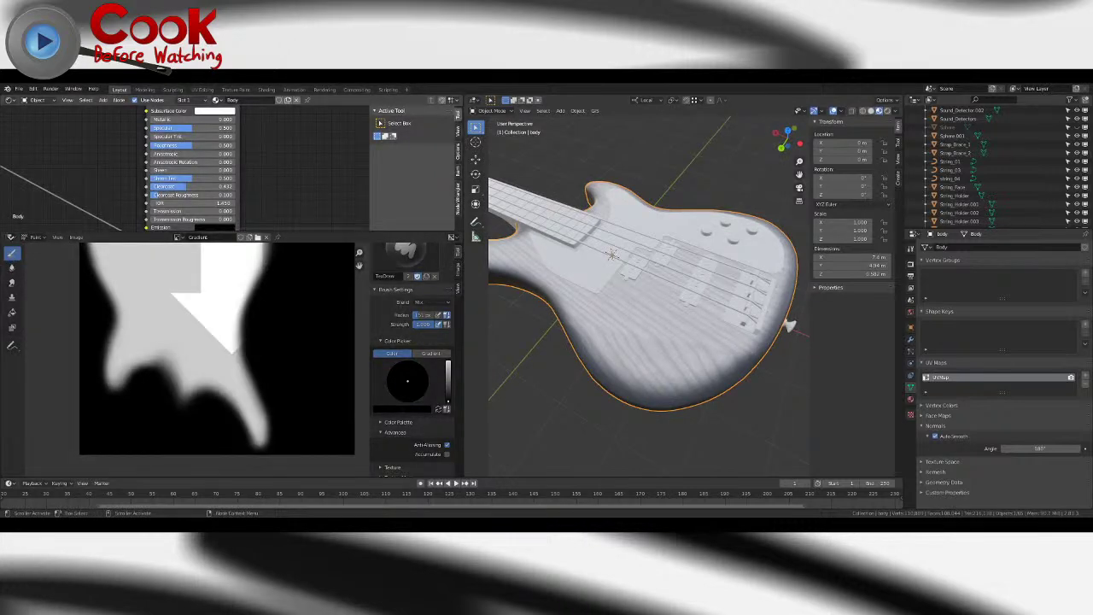
{"action": "key", "text": "ctrl+shift+z"}
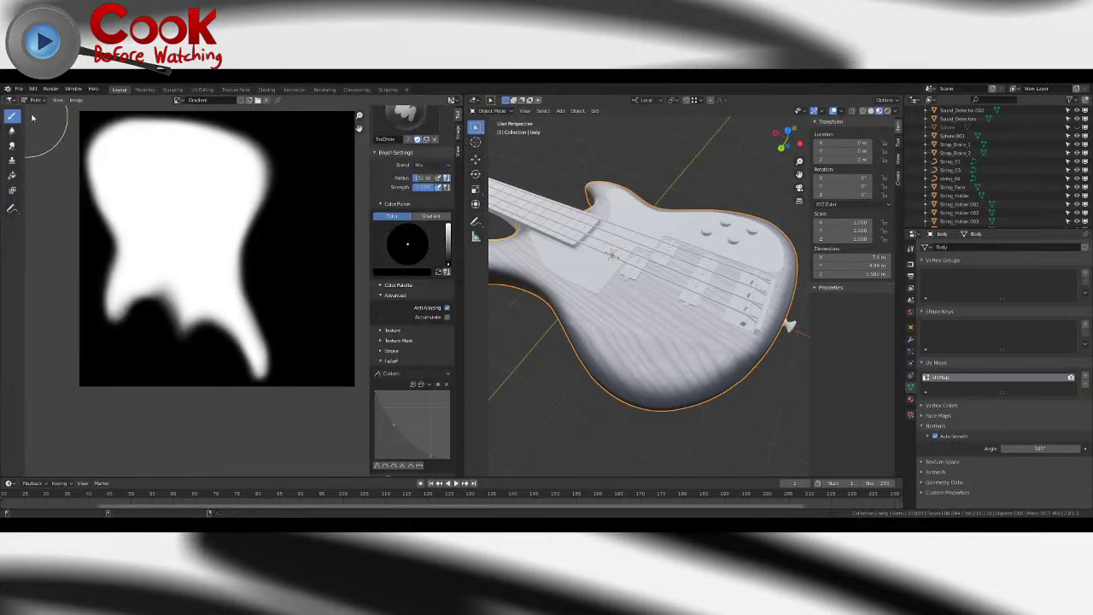
{"action": "left_click", "coordinate": [77, 100]}
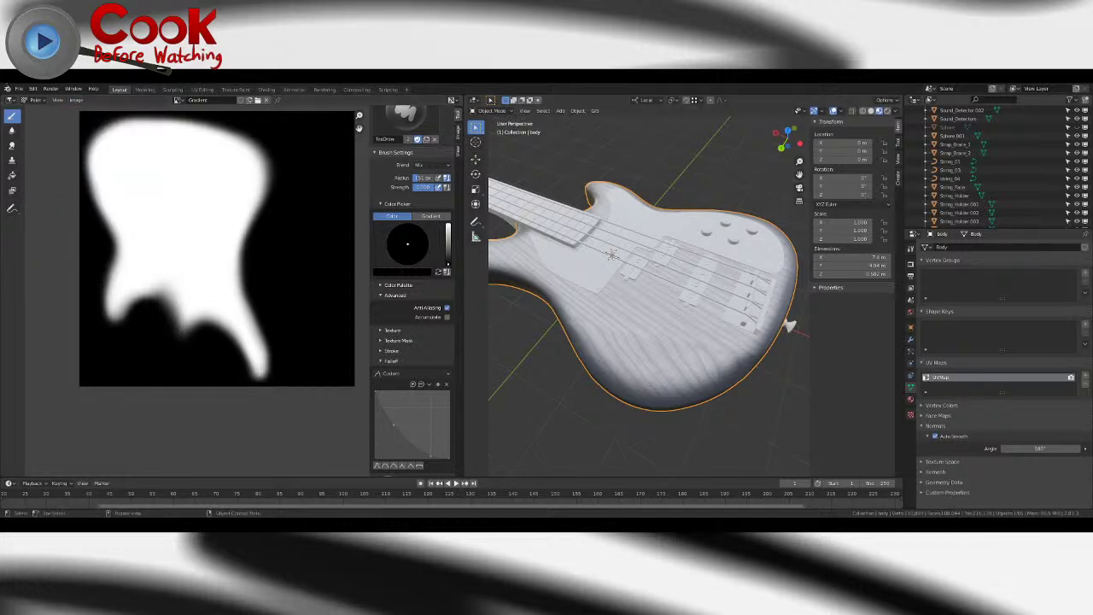
- Start a new General file and reopen Bass Guitar.blend from the recent files to check the saved mask
{"action": "left_click", "coordinate": [18, 89]}
{"action": "mouse_move", "coordinate": [34, 98]}
{"action": "left_click", "coordinate": [108, 99]}
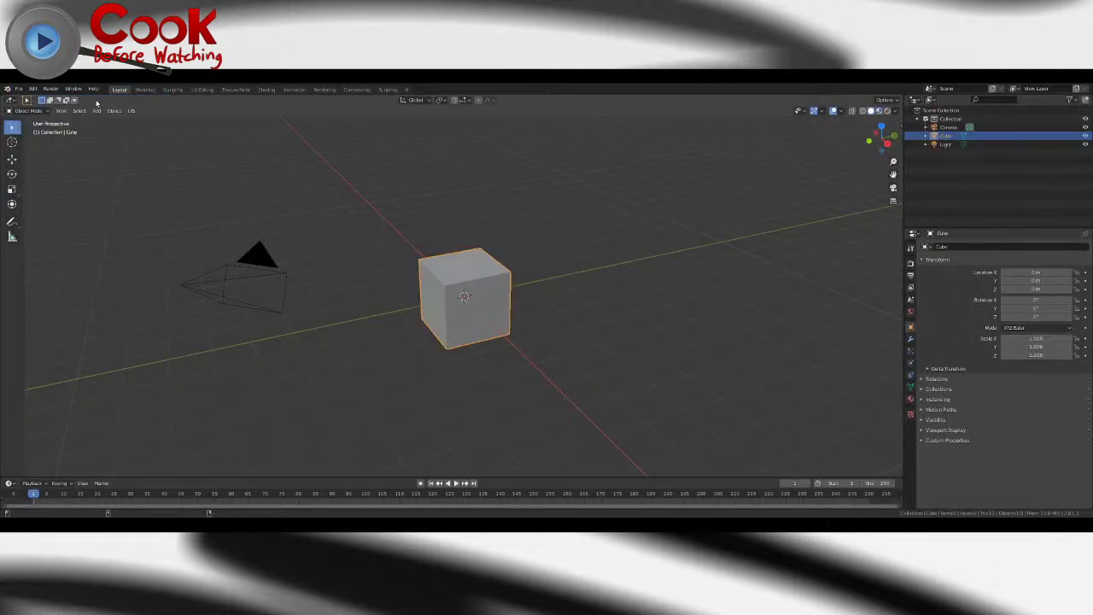
{"action": "left_click", "coordinate": [34, 111]}
{"action": "left_click", "coordinate": [18, 89]}
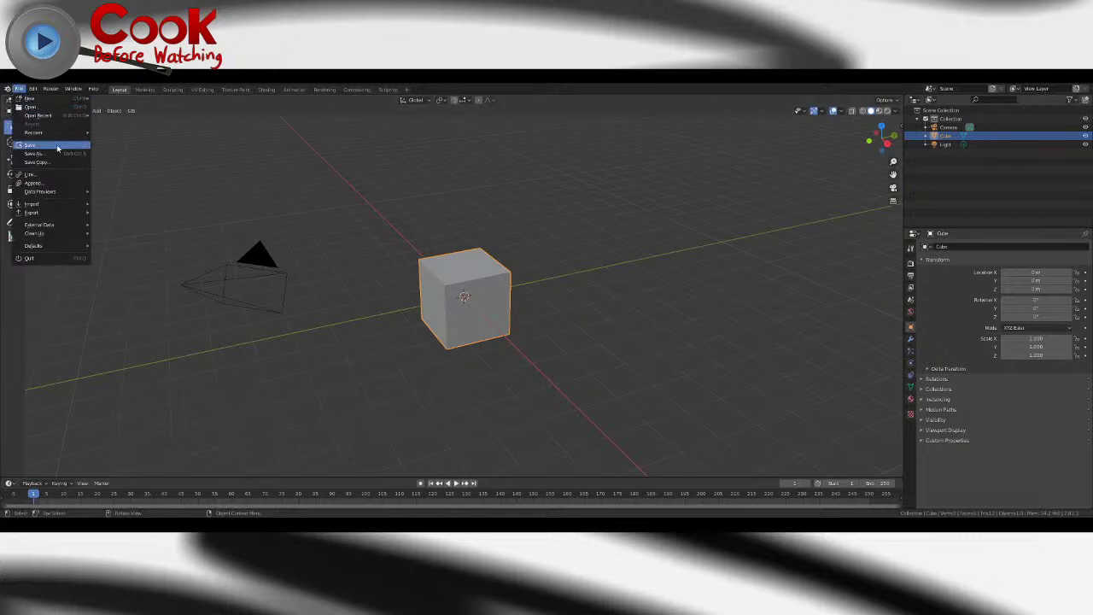
{"action": "mouse_move", "coordinate": [54, 118]}
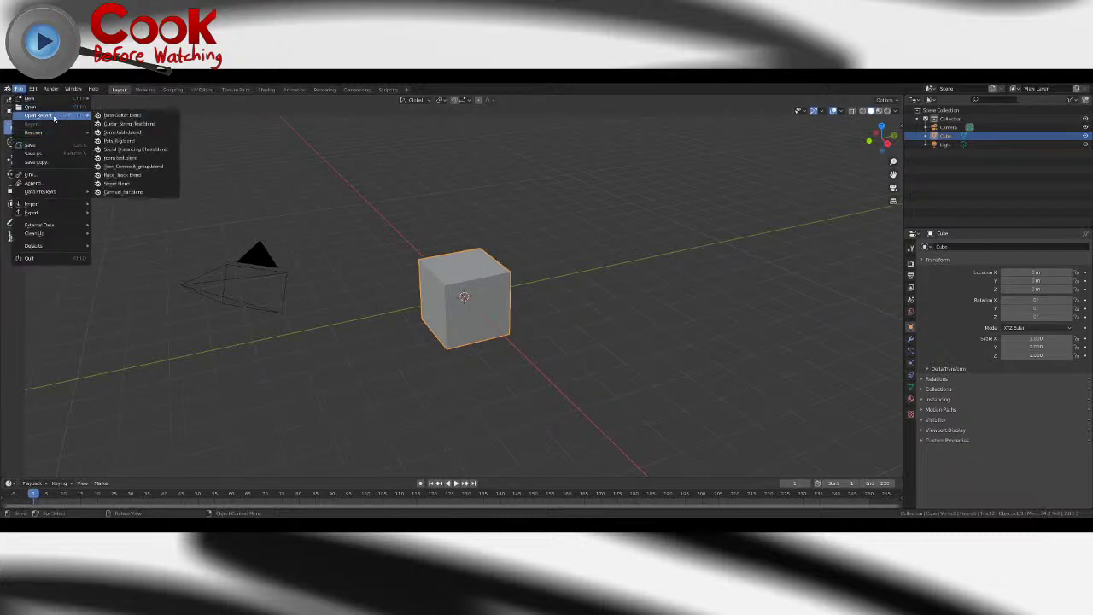
{"action": "left_click", "coordinate": [131, 115]}
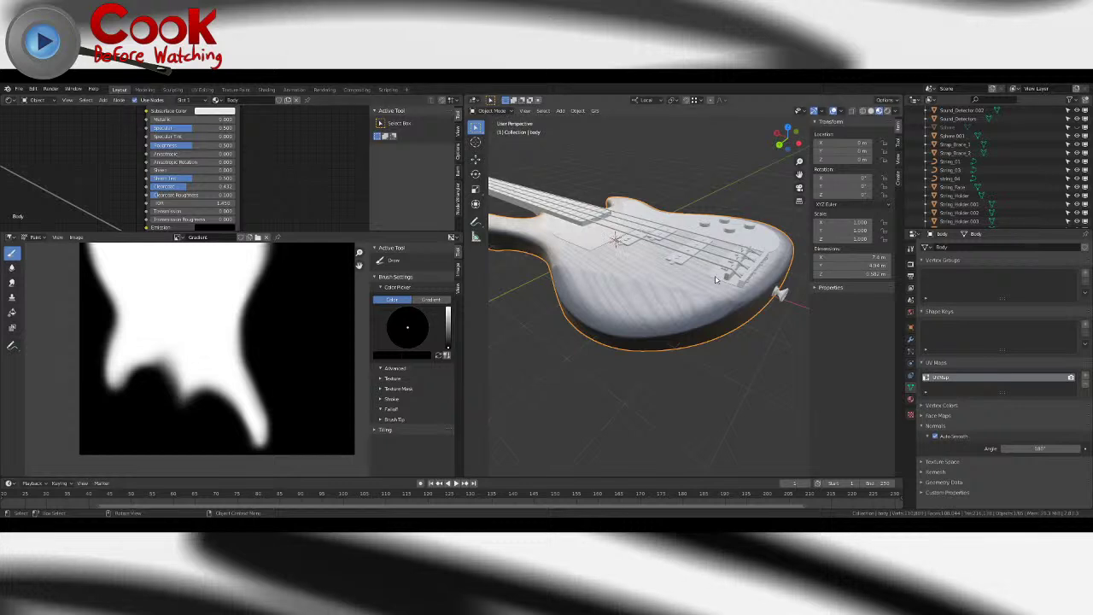
{"action": "left_click", "coordinate": [19, 89]}
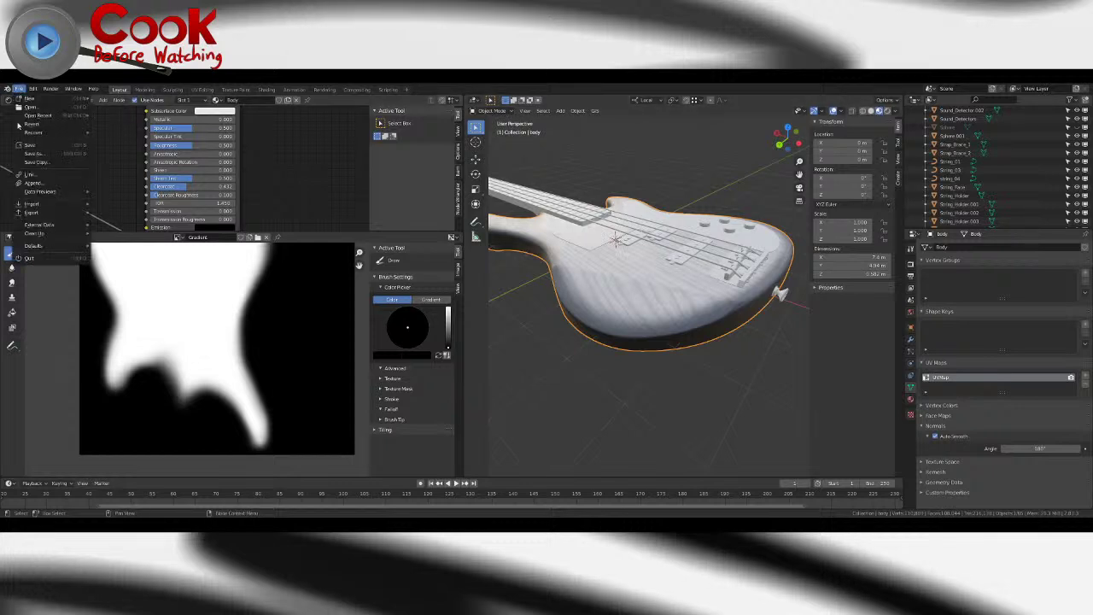
- Save the project and join the image editor area into the node editor so the body's material nodes are shown in full
{"action": "left_click", "coordinate": [30, 149]}
{"action": "left_click", "coordinate": [76, 237]}
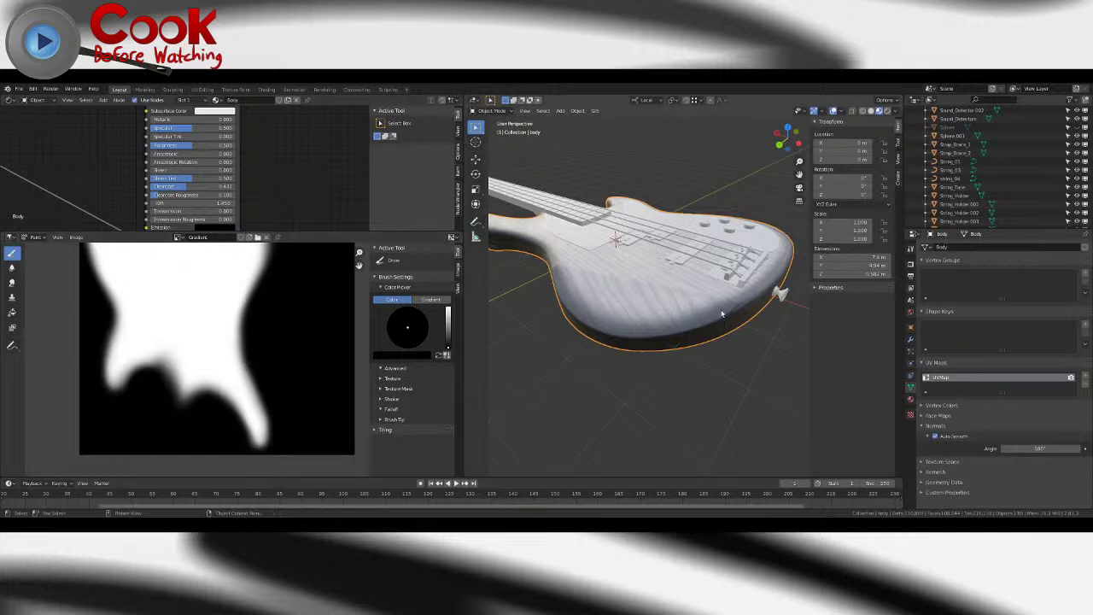
{"action": "middle_click_drag", "start_coordinate": [752, 302], "coordinate": [649, 303]}
{"action": "scroll", "coordinate": [689, 286], "scroll_direction": "down", "scroll_amount": 5}
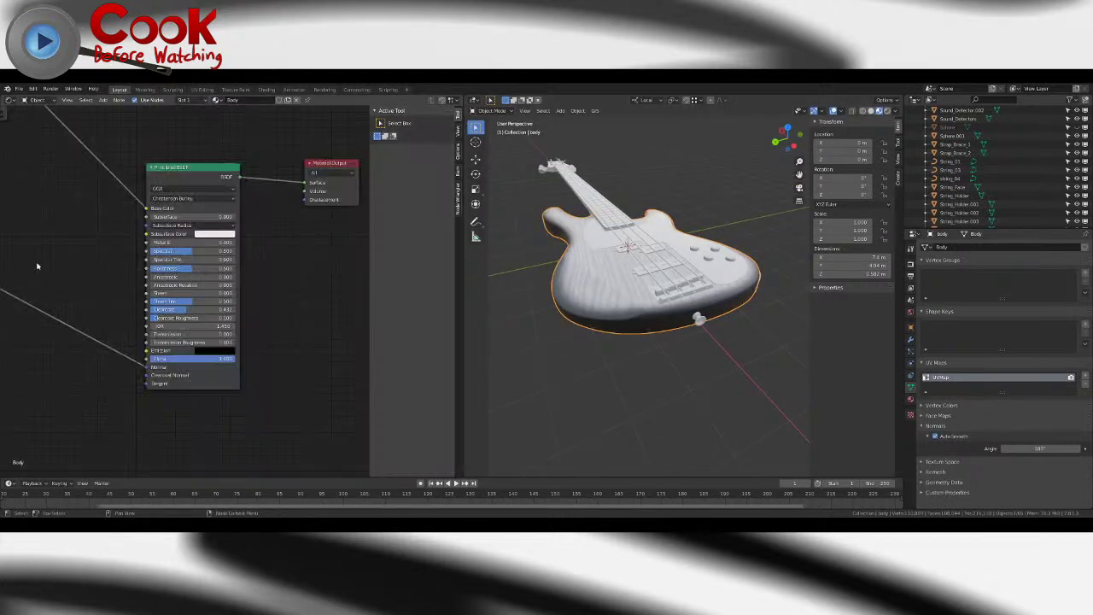
- Inspect the body's wood grain and dark edge burst from above, along the upper horn and around the neck joint
{"action": "middle_click_drag", "start_coordinate": [624, 273], "coordinate": [595, 302]}
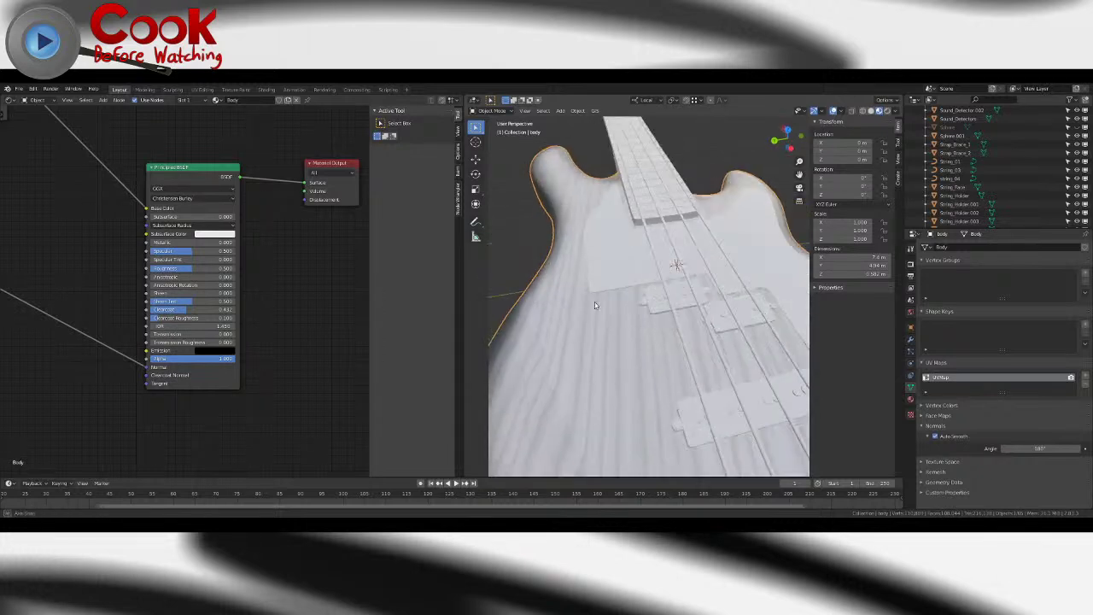
{"action": "scroll", "coordinate": [595, 303], "scroll_direction": "down", "scroll_amount": 6}
{"action": "scroll", "coordinate": [595, 304], "scroll_direction": "up", "scroll_amount": 5}
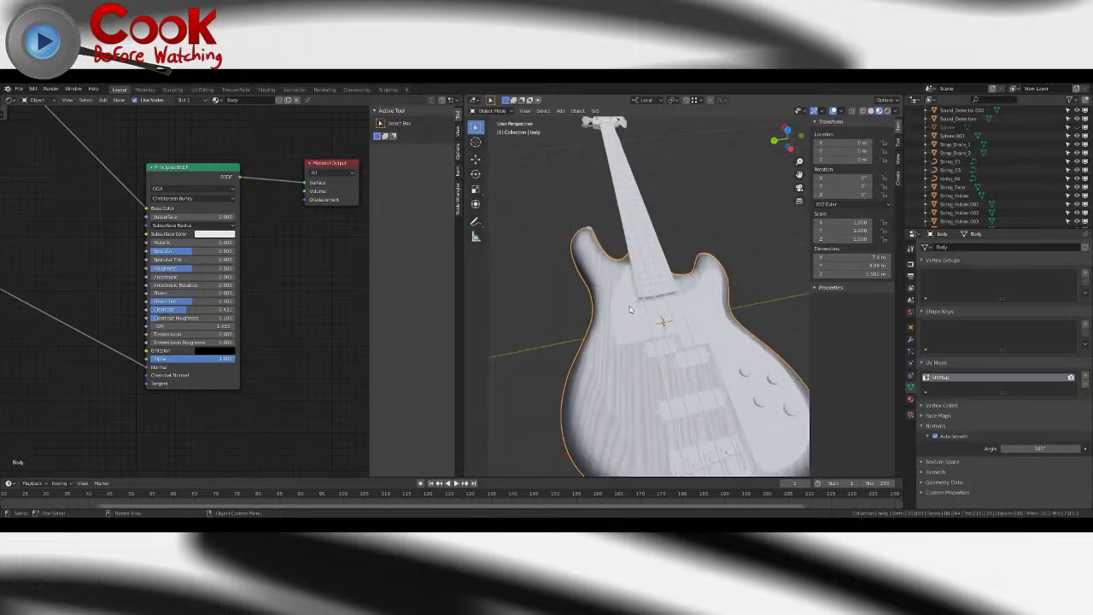
{"action": "middle_click_drag", "start_coordinate": [705, 315], "coordinate": [670, 322]}
{"action": "scroll", "coordinate": [632, 311], "scroll_direction": "up", "scroll_amount": 5}
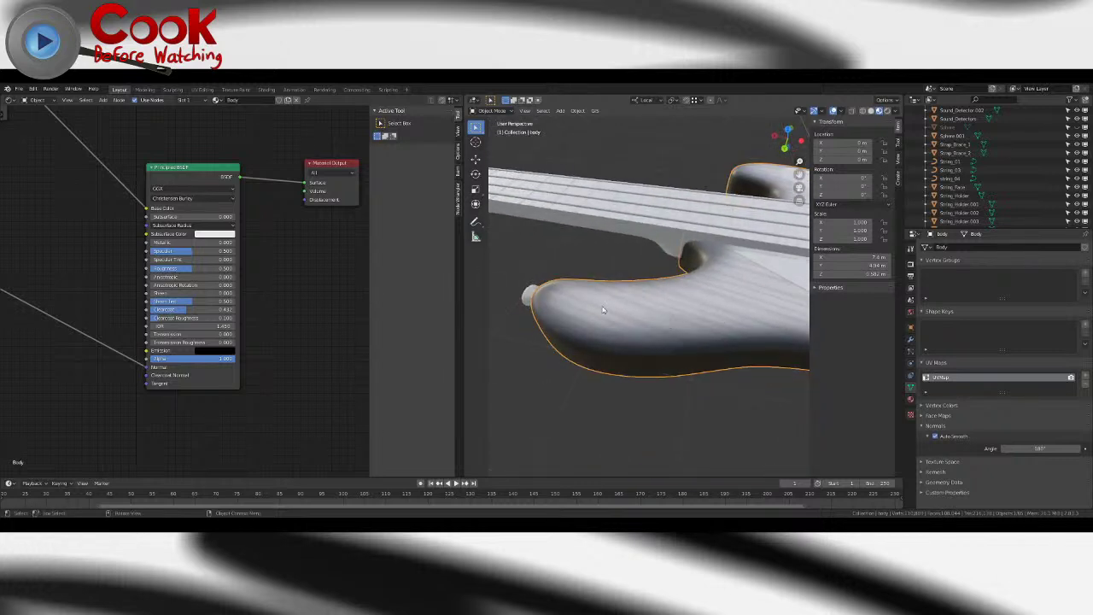
{"action": "middle_click_drag", "start_coordinate": [584, 331], "coordinate": [648, 324]}
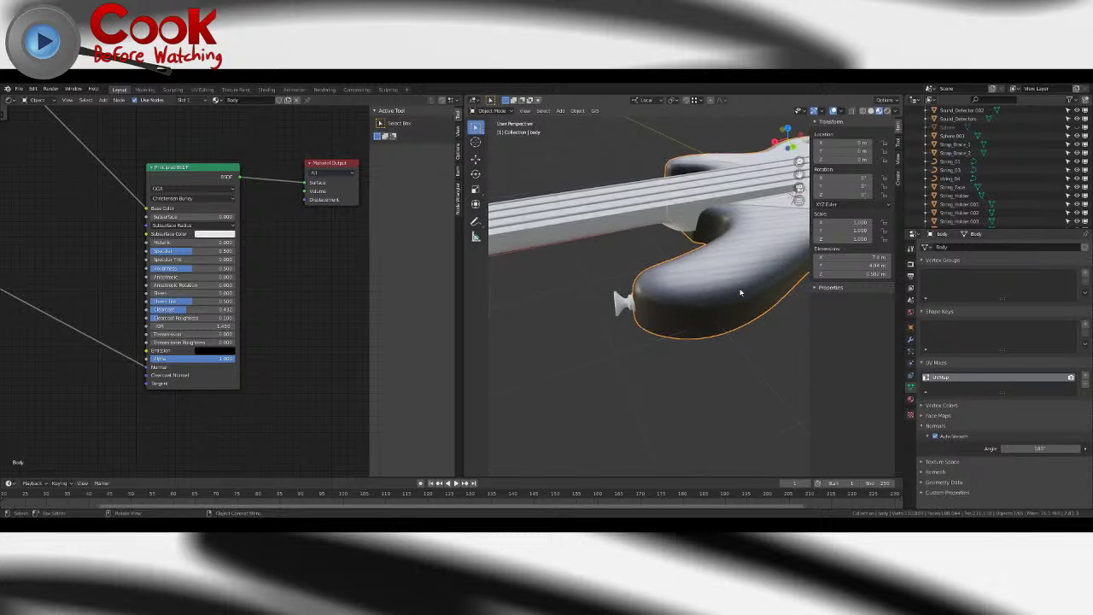
- Open the neck for mesh editing in edge selection mode and hide its Subdivision modifier in the viewport
{"action": "left_click", "coordinate": [697, 232]}
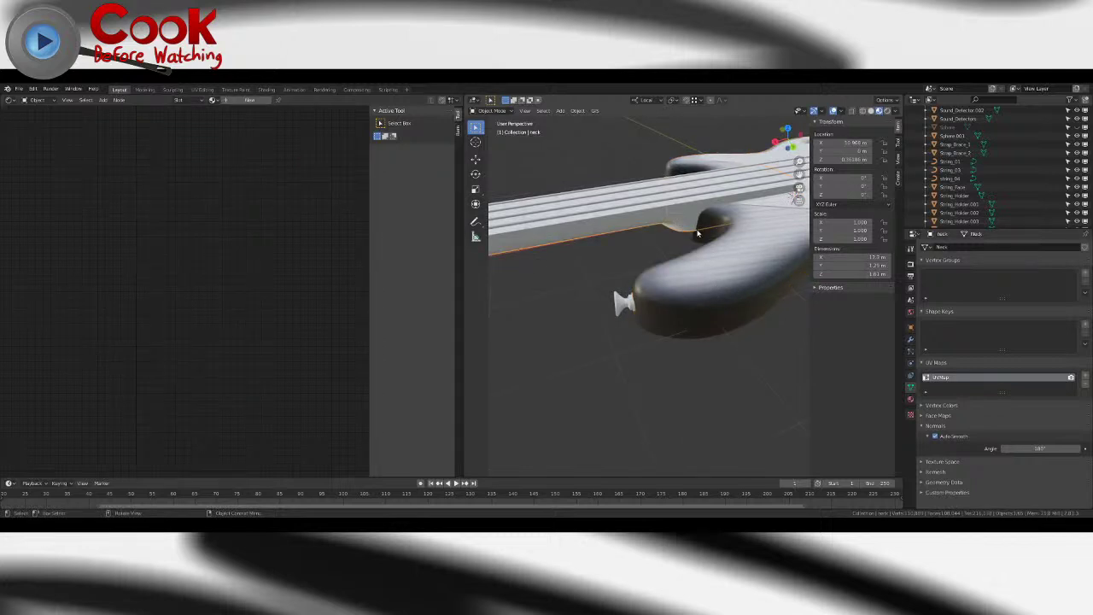
{"action": "middle_click_drag", "start_coordinate": [698, 233], "coordinate": [600, 323]}
{"action": "key", "text": "Tab"}
{"action": "scroll", "coordinate": [663, 347], "scroll_direction": "up", "scroll_amount": 5}
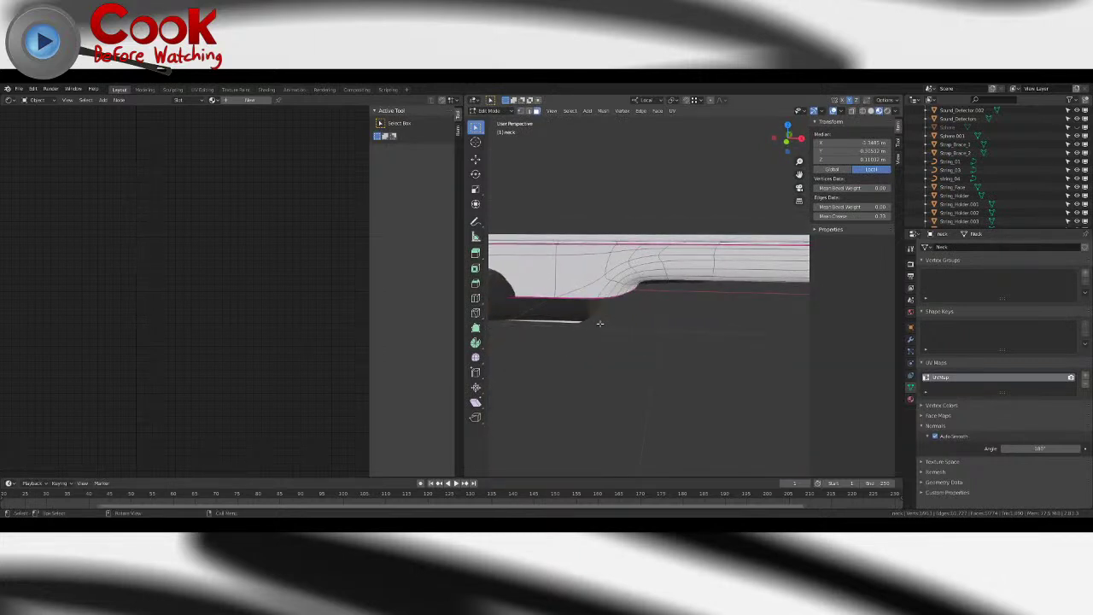
{"action": "left_click", "coordinate": [536, 111]}
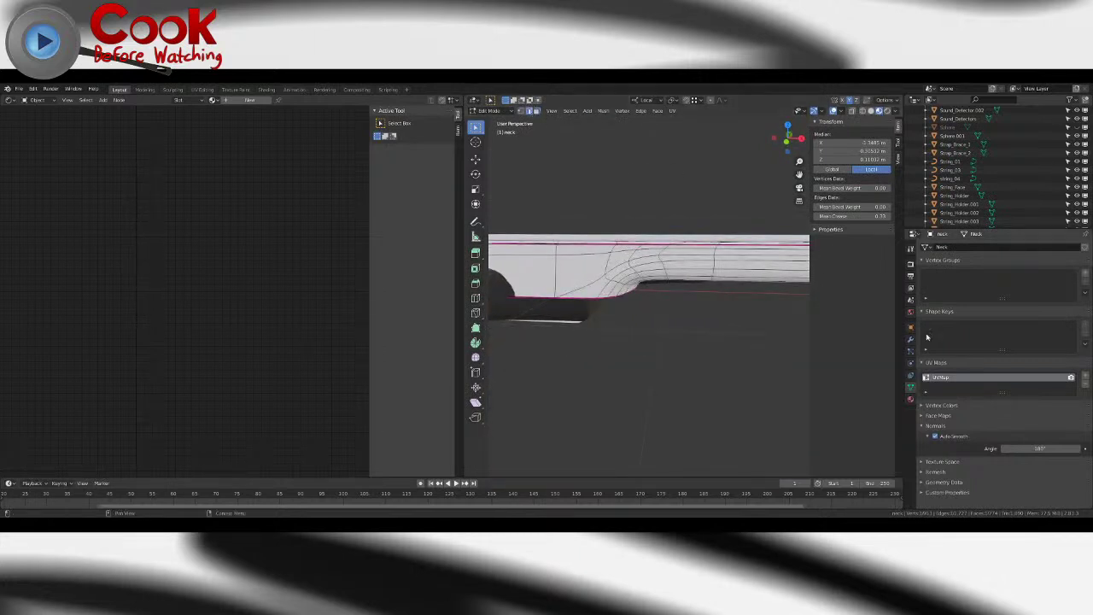
{"action": "left_click", "coordinate": [910, 341]}
{"action": "left_click", "coordinate": [1023, 260]}
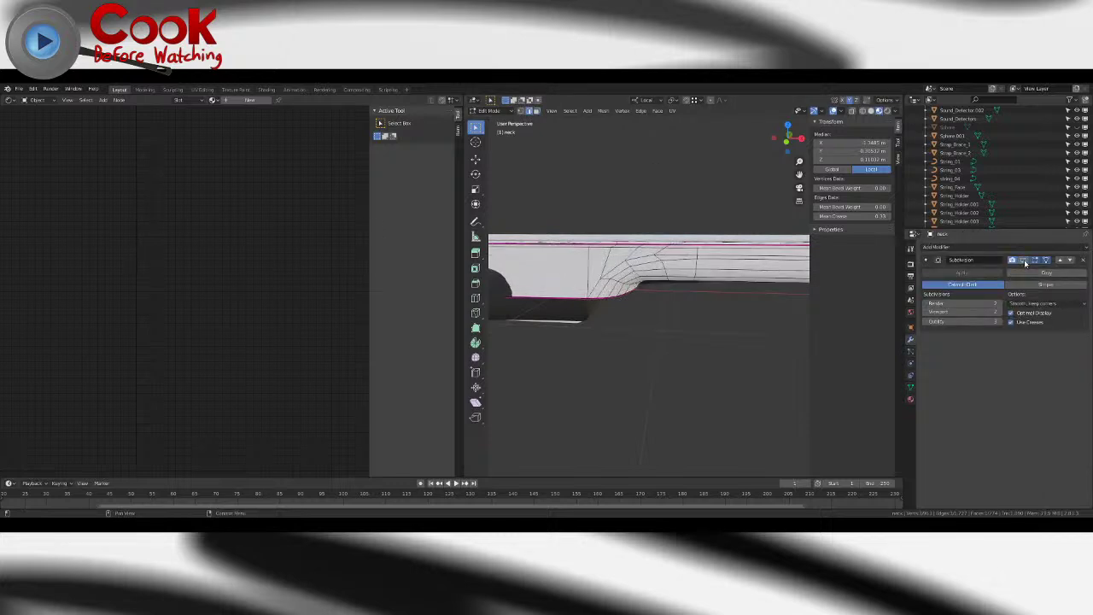
- Select the edge loop just below the neck's upper rim, show the subdivision again and set the loop's Mean Crease to 1
{"action": "left_click", "coordinate": [599, 249]}
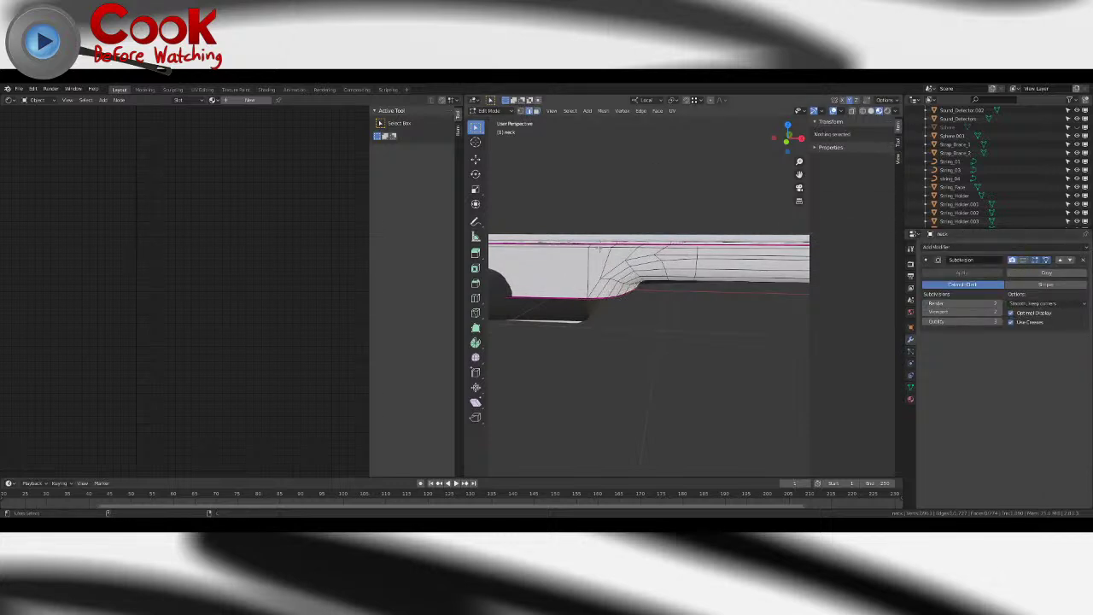
{"action": "left_click", "coordinate": [1023, 261]}
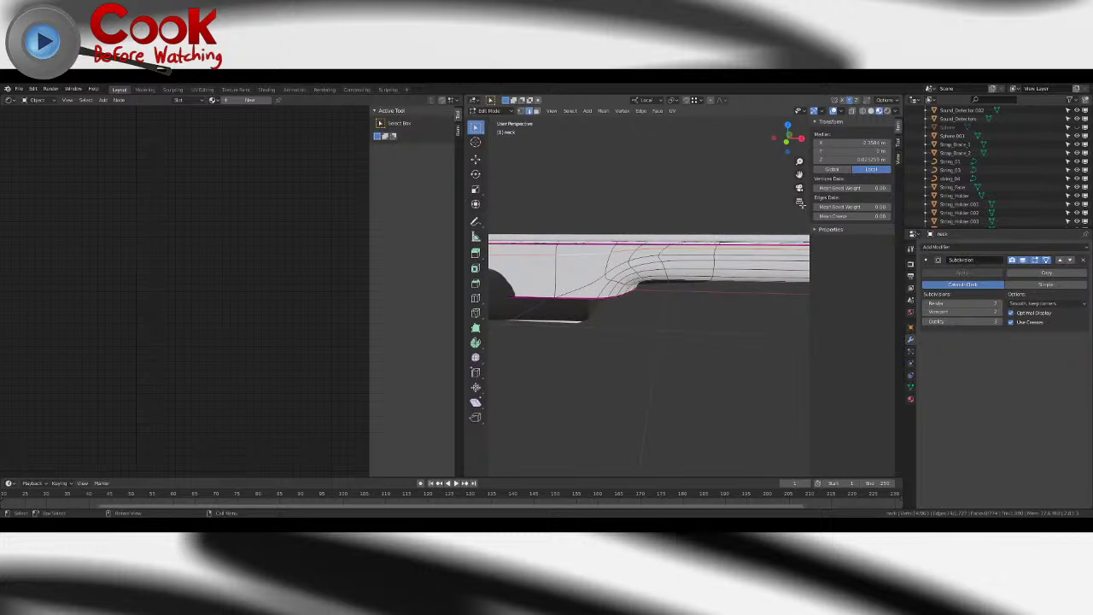
{"action": "key", "text": "Return"}
{"action": "middle_click_drag", "start_coordinate": [559, 269], "coordinate": [800, 160]}
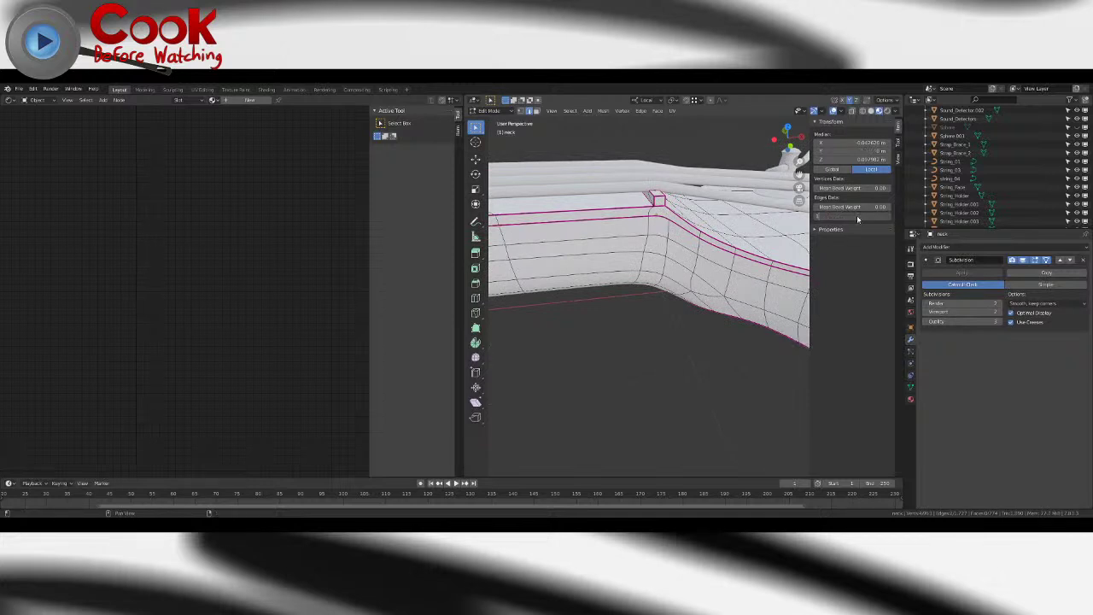
- Check the creased neck edge in Object Mode near the nut and at the body joint, and return to Edit Mode
{"action": "key", "text": "Tab"}
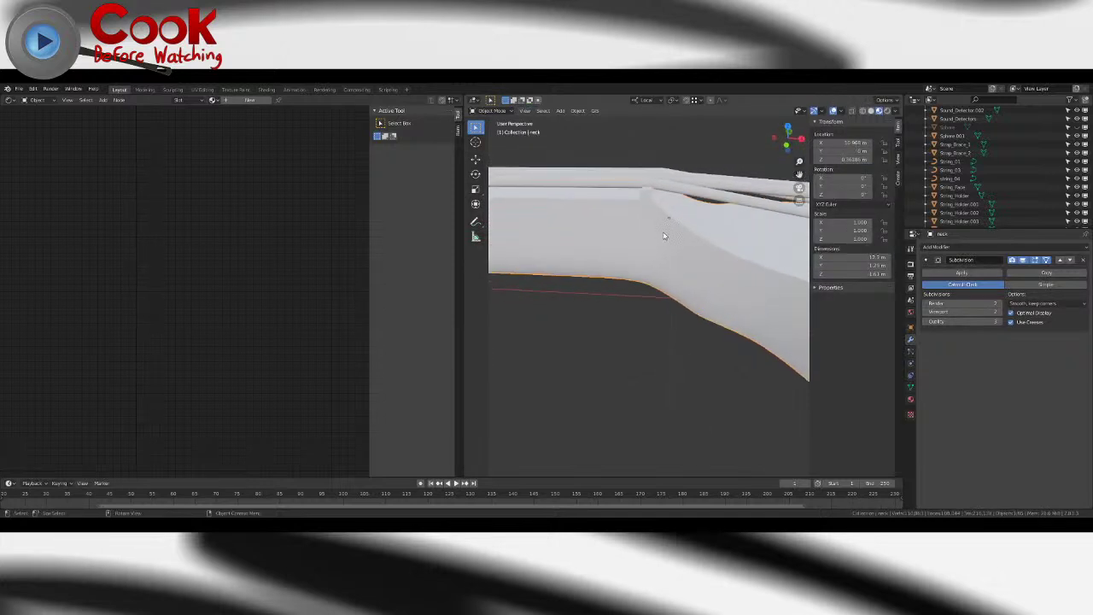
{"action": "key", "text": "Tab"}
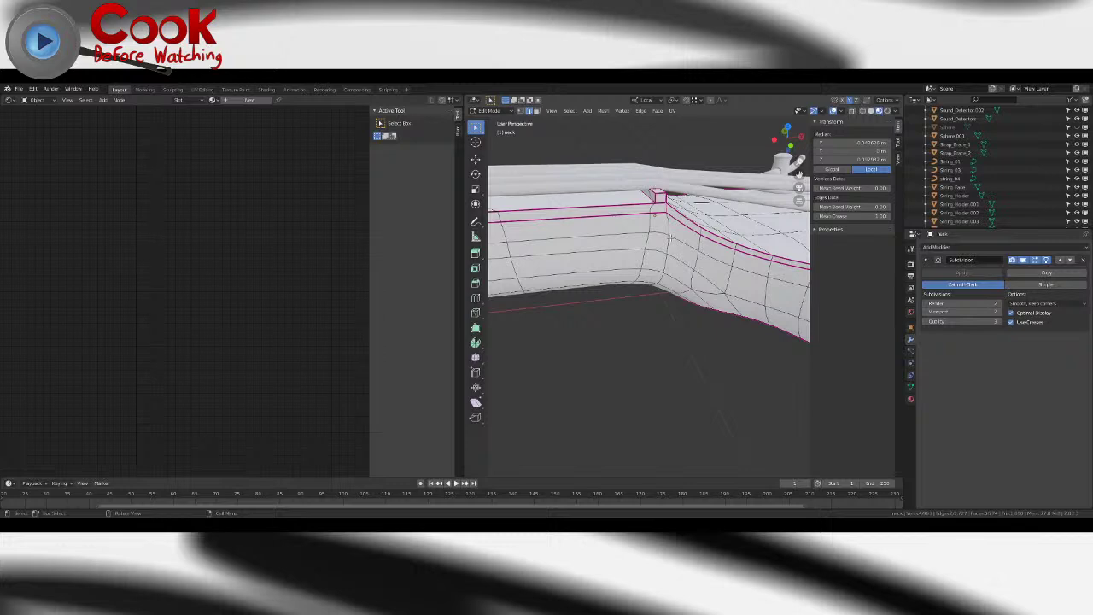
{"action": "scroll", "coordinate": [597, 246], "scroll_direction": "down", "scroll_amount": 8}
{"action": "middle_click_drag", "start_coordinate": [709, 199], "coordinate": [760, 256]}
{"action": "key", "text": "Tab"}
{"action": "middle_click_drag", "start_coordinate": [572, 254], "coordinate": [661, 275]}
{"action": "scroll", "coordinate": [662, 304], "scroll_direction": "down", "scroll_amount": 5}
{"action": "middle_click_drag", "start_coordinate": [552, 303], "coordinate": [675, 306]}
{"action": "scroll", "coordinate": [624, 312], "scroll_direction": "up", "scroll_amount": 5}
{"action": "key", "text": "Tab"}
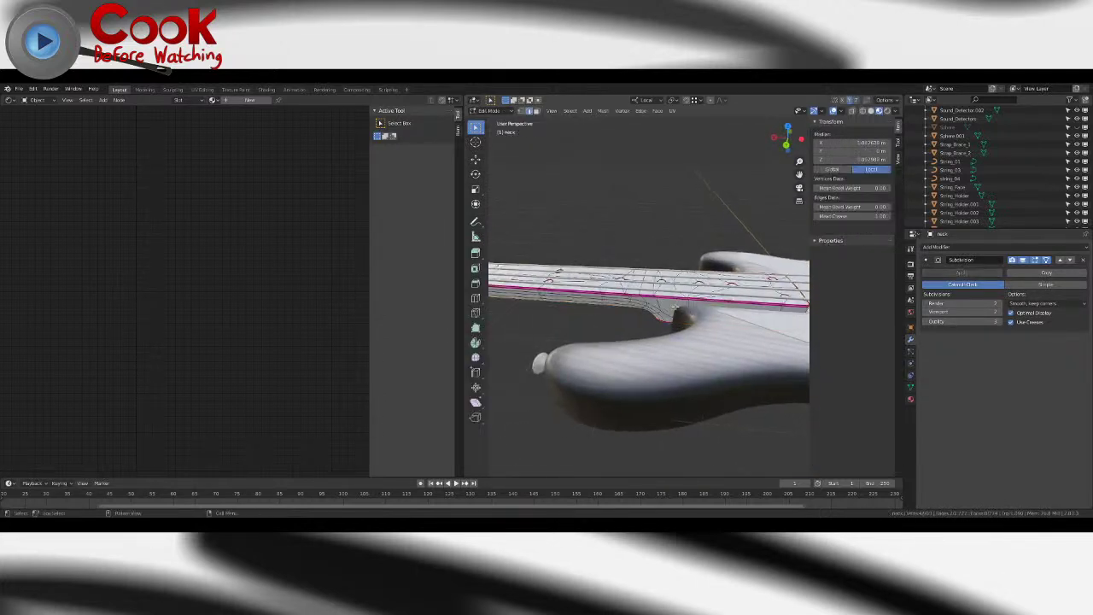
- Select the narrow face loop running along the fretboard's side and around the headstock in face selection mode
{"action": "scroll", "coordinate": [675, 306], "scroll_direction": "up", "scroll_amount": 3}
{"action": "left_click", "coordinate": [536, 111]}
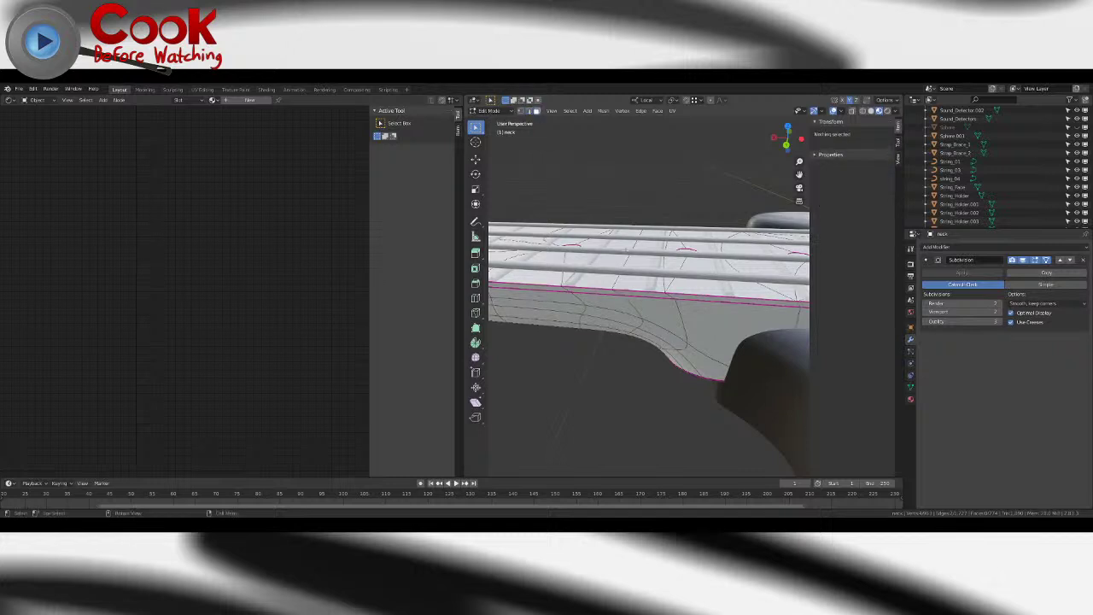
{"action": "left_click", "coordinate": [671, 297]}
{"action": "key", "text": "alt+a"}
{"action": "left_click", "coordinate": [669, 296], "text": "alt"}
{"action": "scroll", "coordinate": [670, 295], "scroll_direction": "down", "scroll_amount": 7}
{"action": "middle_click_drag", "start_coordinate": [670, 295], "coordinate": [551, 286]}
{"action": "scroll", "coordinate": [713, 262], "scroll_direction": "up", "scroll_amount": 2}
{"action": "middle_click_drag", "start_coordinate": [713, 262], "coordinate": [620, 291]}
{"action": "scroll", "coordinate": [685, 299], "scroll_direction": "up", "scroll_amount": 5}
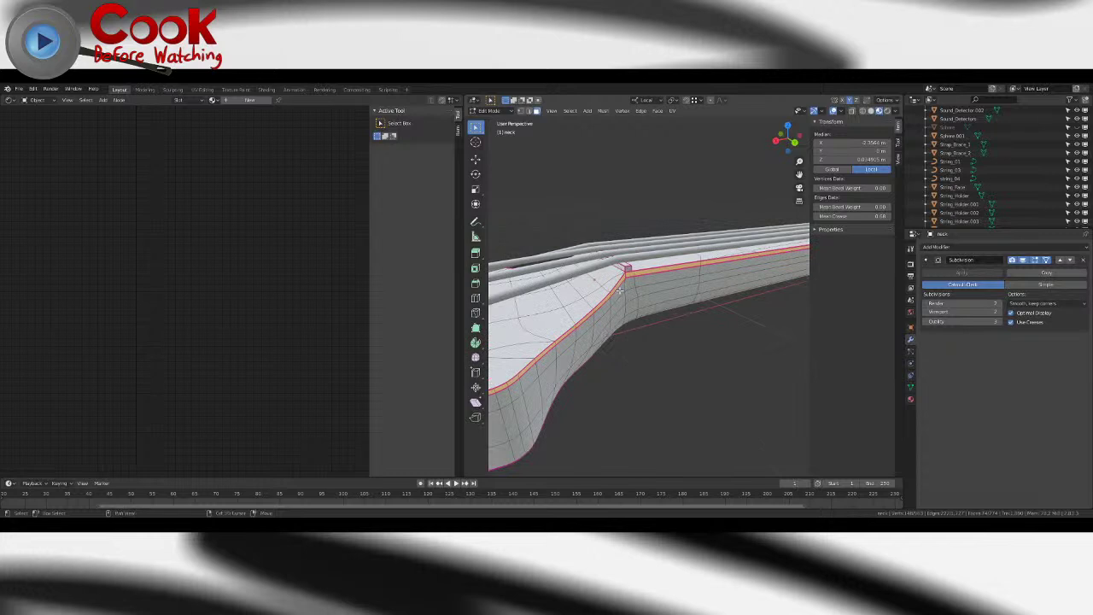
- Deselect the narrow strip faces along the first long side of the headstock
{"action": "middle_click_drag", "start_coordinate": [582, 322], "coordinate": [671, 209]}
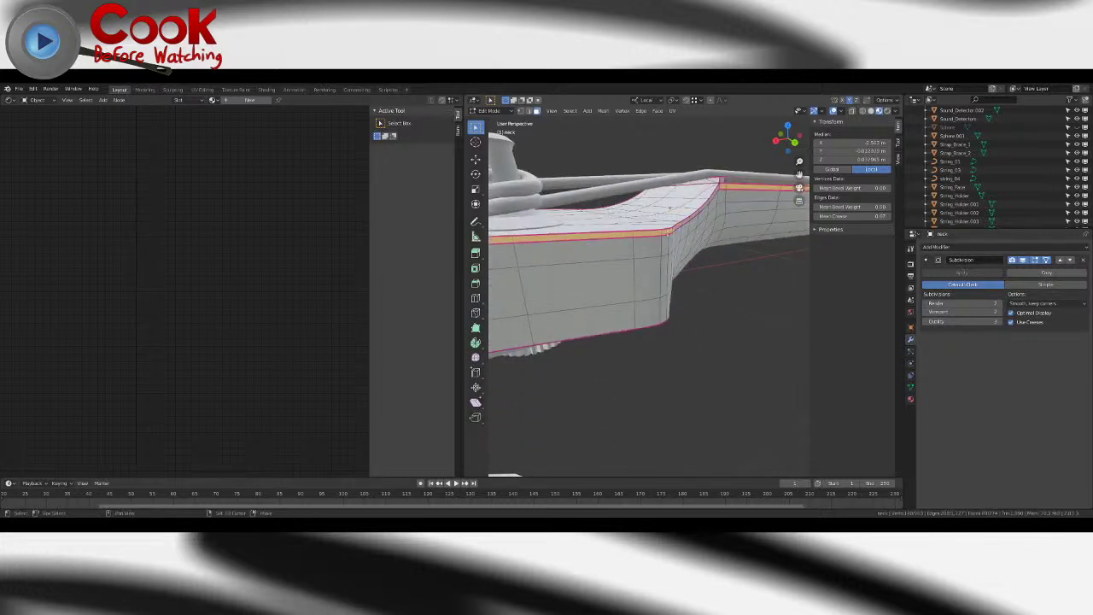
{"action": "left_click", "coordinate": [649, 233], "text": "shift"}
{"action": "left_click", "coordinate": [573, 238], "text": "shift"}
{"action": "middle_click_drag", "start_coordinate": [574, 238], "coordinate": [638, 237], "text": "shift"}
{"action": "left_click", "coordinate": [673, 237], "text": "shift"}
{"action": "scroll", "coordinate": [673, 237], "scroll_direction": "down", "scroll_amount": 5}
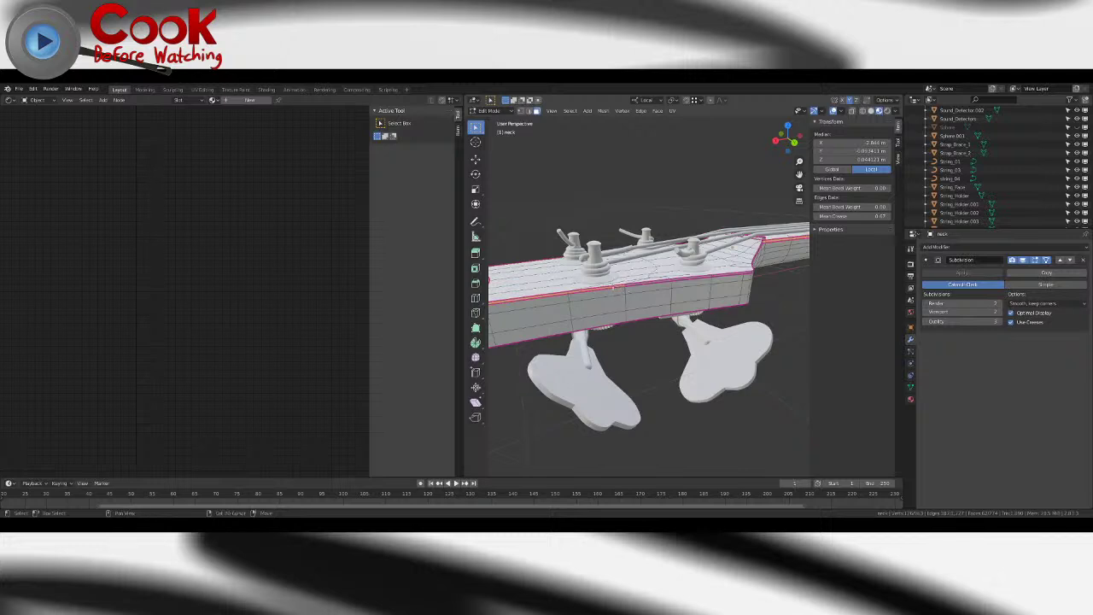
{"action": "middle_click_drag", "start_coordinate": [614, 290], "coordinate": [665, 278], "text": "shift"}
{"action": "scroll", "coordinate": [791, 278], "scroll_direction": "up", "scroll_amount": 3}
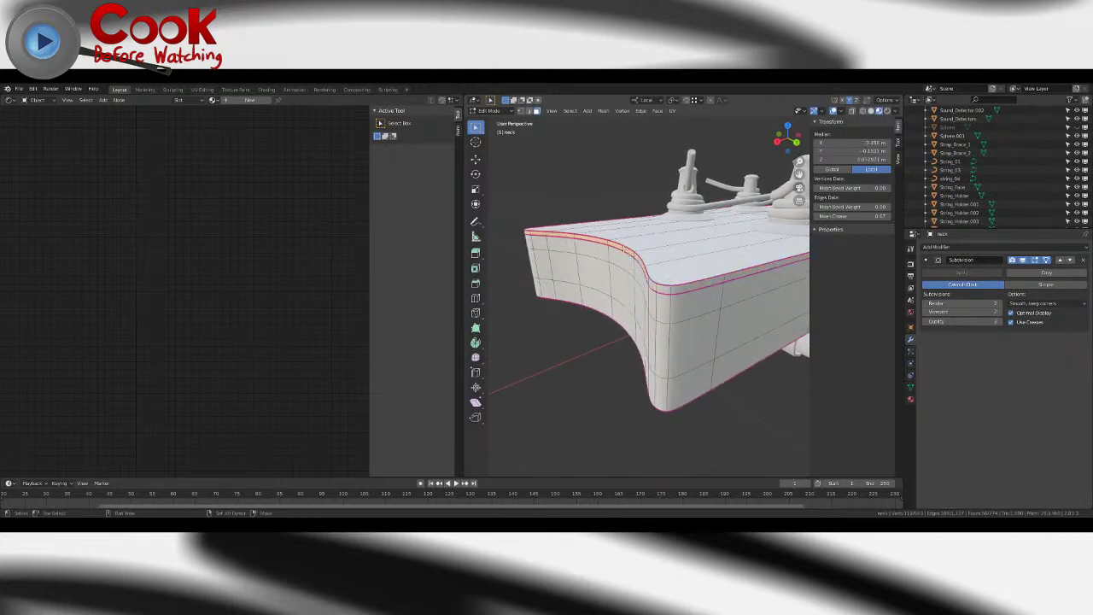
- Deselect the narrow strip faces around the headstock's curved end
{"action": "left_click", "coordinate": [528, 232], "text": "shift"}
{"action": "scroll", "coordinate": [566, 249], "scroll_direction": "down", "scroll_amount": 5}
{"action": "middle_click_drag", "start_coordinate": [567, 248], "coordinate": [688, 323]}
{"action": "scroll", "coordinate": [700, 320], "scroll_direction": "up", "scroll_amount": 4}
{"action": "middle_click_drag", "start_coordinate": [688, 323], "coordinate": [656, 266], "text": "shift"}
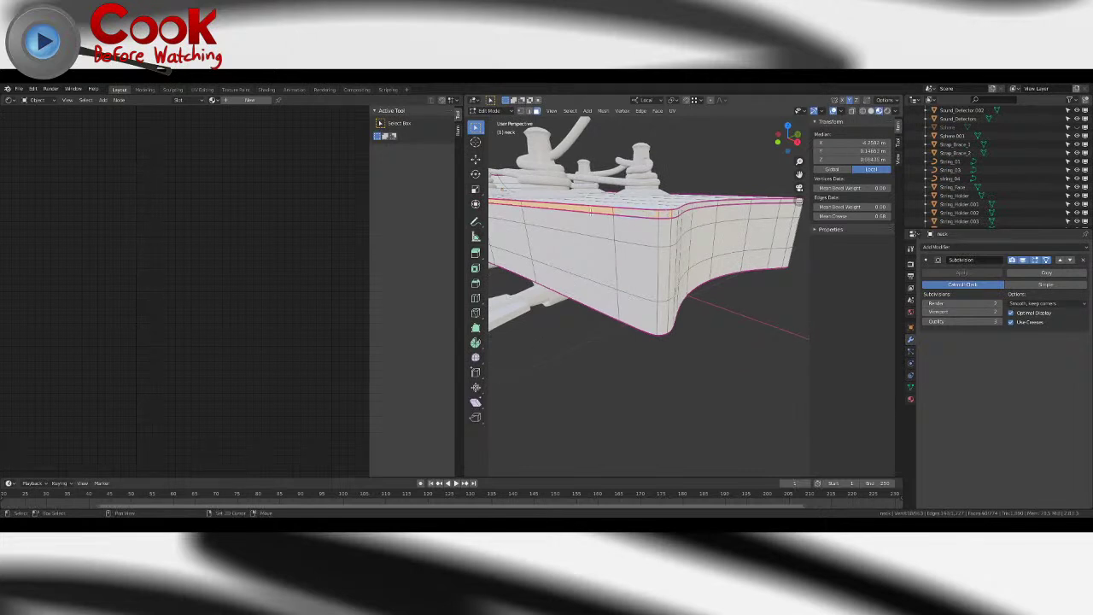
{"action": "middle_click_drag", "start_coordinate": [575, 220], "coordinate": [726, 248]}
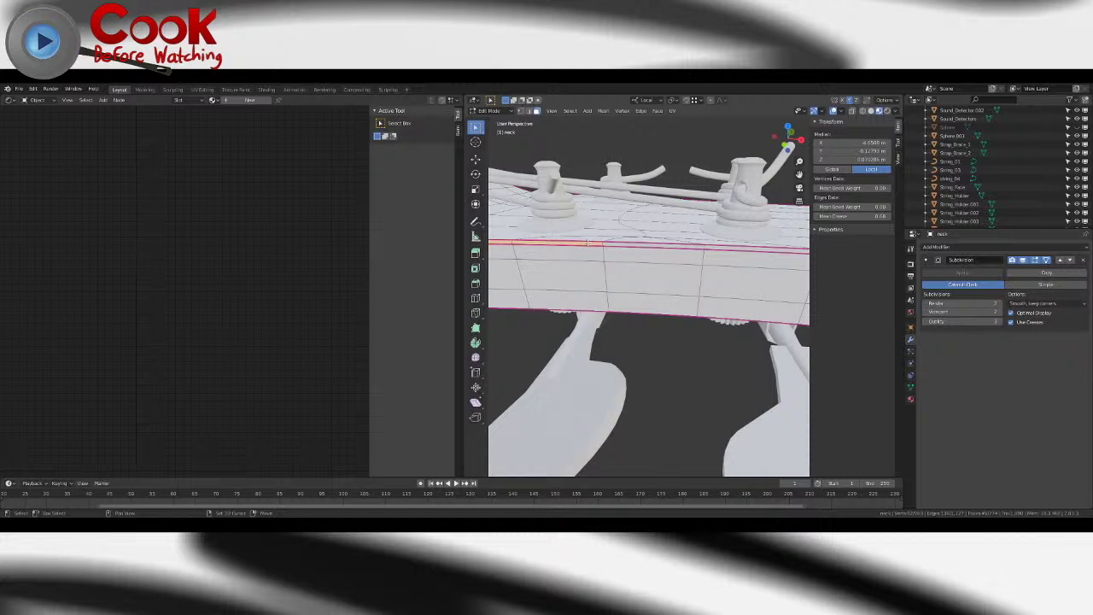
- Deselect the narrow strip faces along the headstock's opposite side and its flare up to the nut
{"action": "middle_click_drag", "start_coordinate": [569, 260], "coordinate": [649, 254]}
{"action": "middle_click_drag", "start_coordinate": [588, 210], "coordinate": [539, 180]}
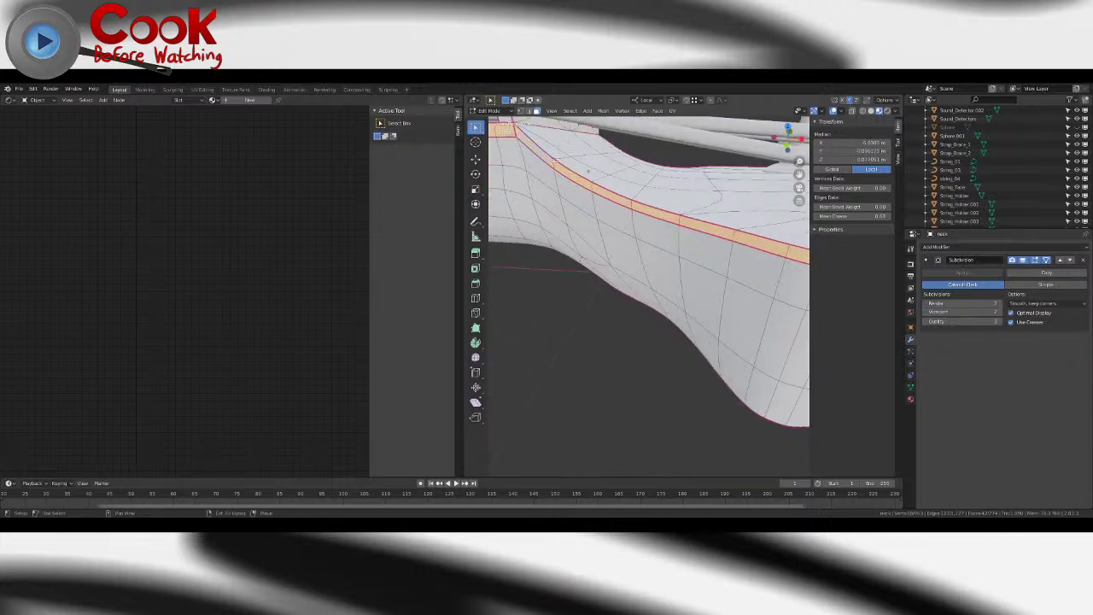
{"action": "middle_click_drag", "start_coordinate": [657, 216], "coordinate": [530, 170]}
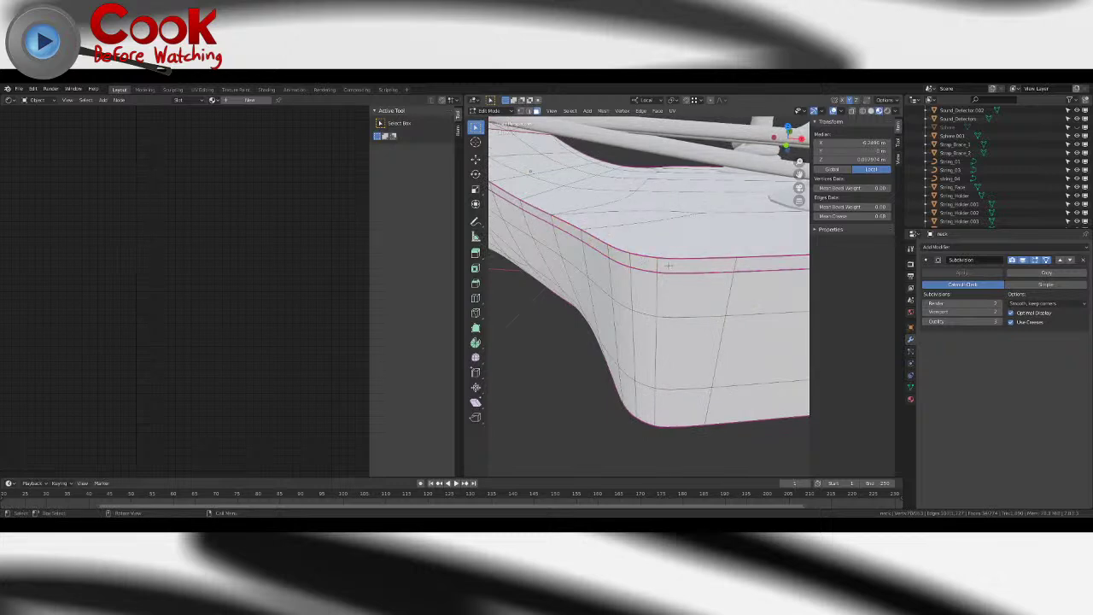
{"action": "middle_click_drag", "start_coordinate": [727, 261], "coordinate": [640, 268]}
{"action": "left_click", "coordinate": [640, 270], "text": "shift"}
{"action": "left_click", "coordinate": [665, 277], "text": "shift"}
- Add the fretboard's top faces from the nut towards the middle of the neck to the selection, leaving out the inlay dots
{"action": "middle_click_drag", "start_coordinate": [602, 241], "coordinate": [709, 267]}
{"action": "left_click", "coordinate": [684, 308], "text": "shift"}
{"action": "left_click", "coordinate": [613, 281], "text": "shift"}
{"action": "left_click", "coordinate": [621, 223], "text": "shift"}
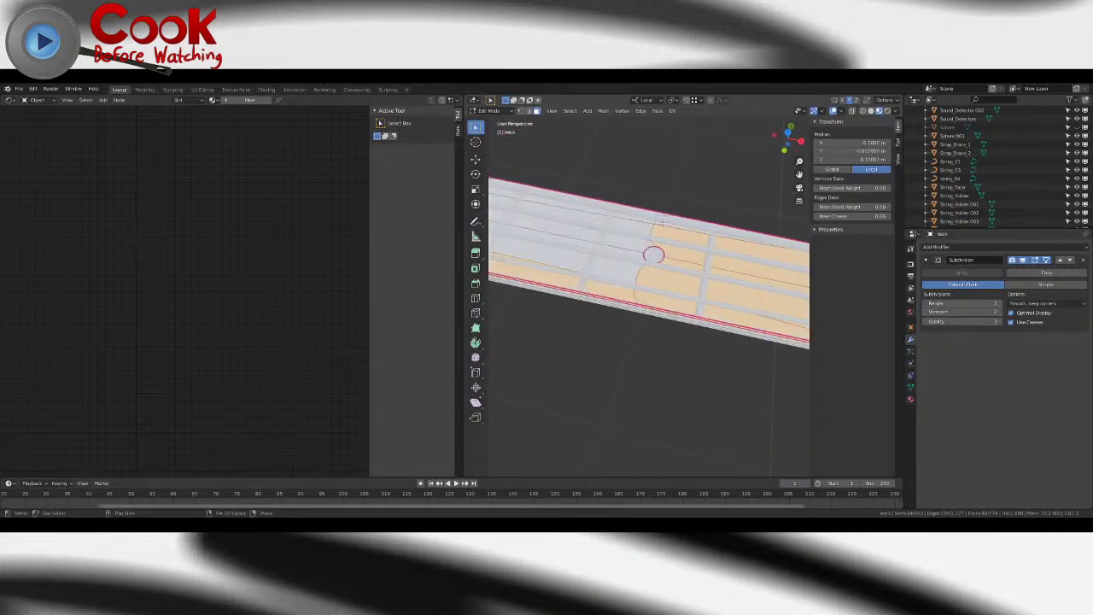
{"action": "middle_click_drag", "start_coordinate": [650, 223], "coordinate": [635, 327]}
{"action": "left_click", "coordinate": [637, 327], "text": "shift"}
{"action": "left_click", "coordinate": [656, 332], "text": "shift"}
{"action": "left_click", "coordinate": [707, 340], "text": "shift"}
{"action": "left_click", "coordinate": [683, 339], "text": "shift"}
{"action": "middle_click_drag", "start_coordinate": [685, 353], "coordinate": [671, 187]}
{"action": "left_click", "coordinate": [600, 275], "text": "shift"}
{"action": "left_click", "coordinate": [622, 278], "text": "shift"}
{"action": "left_click", "coordinate": [662, 285], "text": "shift"}
{"action": "left_click", "coordinate": [673, 288], "text": "shift"}
{"action": "left_click", "coordinate": [663, 372], "text": "shift"}
{"action": "left_click", "coordinate": [640, 376], "text": "shift"}
{"action": "left_click", "coordinate": [620, 377], "text": "shift"}
{"action": "left_click", "coordinate": [579, 376], "text": "shift"}
- Add the top faces along the middle of the fretboard to the selection, going around the inlay dots
{"action": "scroll", "coordinate": [611, 386], "scroll_direction": "down", "scroll_amount": 4}
{"action": "middle_click_drag", "start_coordinate": [611, 385], "coordinate": [647, 277], "text": "shift"}
{"action": "left_click", "coordinate": [648, 277], "text": "shift"}
{"action": "left_click", "coordinate": [661, 274], "text": "shift"}
{"action": "left_click", "coordinate": [675, 272], "text": "shift"}
{"action": "left_click", "coordinate": [650, 263], "text": "shift"}
{"action": "left_click", "coordinate": [617, 329], "text": "shift"}
{"action": "left_click", "coordinate": [667, 333], "text": "shift"}
{"action": "left_click", "coordinate": [663, 358], "text": "shift"}
{"action": "left_click", "coordinate": [626, 357], "text": "shift"}
{"action": "left_click", "coordinate": [646, 346], "text": "shift"}
{"action": "left_click", "coordinate": [638, 339], "text": "shift"}
{"action": "left_click", "coordinate": [650, 340], "text": "shift"}
{"action": "middle_click_drag", "start_coordinate": [650, 340], "coordinate": [636, 278], "text": "shift"}
{"action": "scroll", "coordinate": [642, 334], "scroll_direction": "up", "scroll_amount": 2}
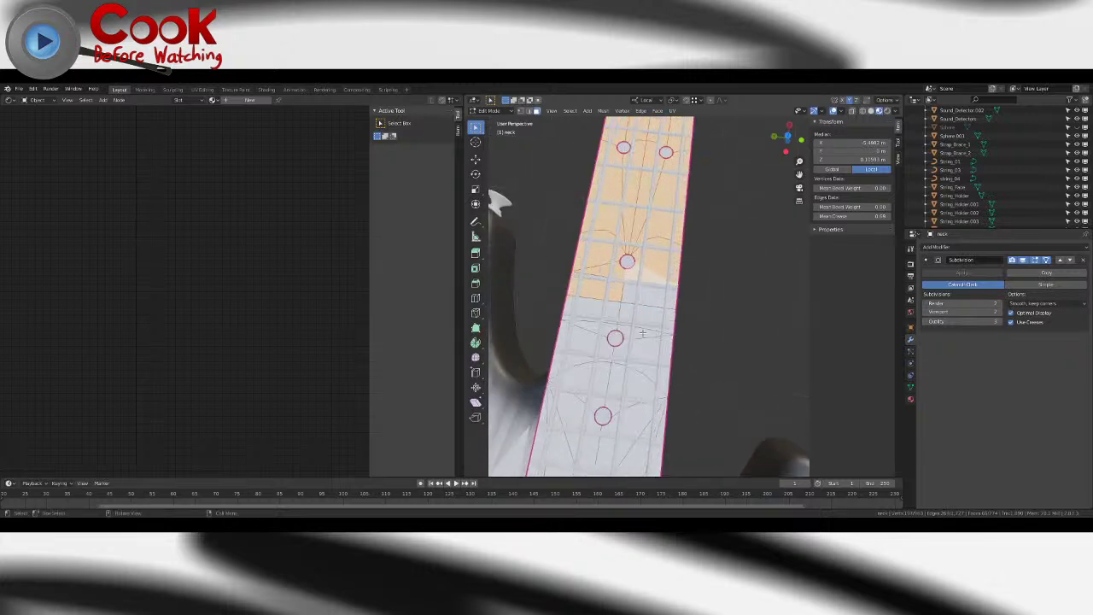
- Add the fretboard's top faces over the body joint to the selection, down to the last pair of inlay dots
{"action": "left_click", "coordinate": [638, 318], "text": "shift"}
{"action": "left_click", "coordinate": [590, 307], "text": "shift"}
{"action": "left_click", "coordinate": [616, 308], "text": "shift"}
{"action": "left_click", "coordinate": [648, 298], "text": "shift"}
{"action": "left_click", "coordinate": [638, 347], "text": "shift"}
{"action": "left_click", "coordinate": [664, 360], "text": "shift"}
{"action": "left_click", "coordinate": [644, 332], "text": "shift"}
{"action": "middle_click_drag", "start_coordinate": [604, 323], "coordinate": [616, 302]}
{"action": "left_click", "coordinate": [603, 275], "text": "shift"}
{"action": "left_click", "coordinate": [652, 279], "text": "shift"}
{"action": "left_click", "coordinate": [659, 322], "text": "shift"}
{"action": "left_click", "coordinate": [652, 376], "text": "shift"}
{"action": "left_click", "coordinate": [601, 378], "text": "shift"}
{"action": "left_click", "coordinate": [557, 385], "text": "shift"}
{"action": "left_click", "coordinate": [682, 414], "text": "shift"}
{"action": "middle_click_drag", "start_coordinate": [666, 415], "coordinate": [701, 211], "text": "shift"}
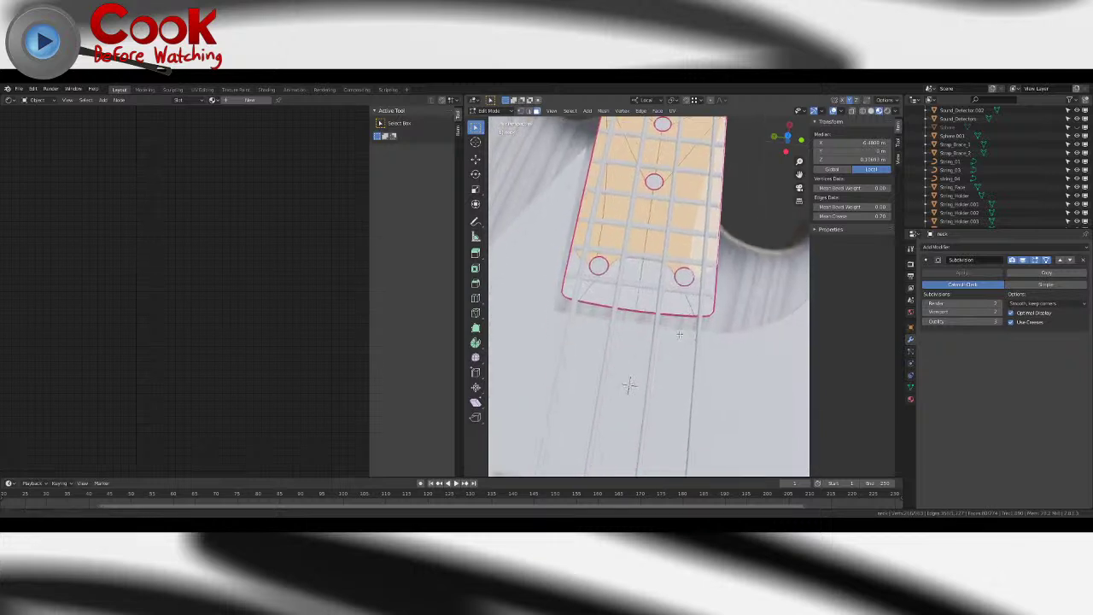
- Add the last top faces at the fretboard's body end and check the complete selection up to the nut
{"action": "left_click", "coordinate": [572, 280], "text": "shift"}
{"action": "left_click", "coordinate": [605, 297], "text": "shift"}
{"action": "left_click", "coordinate": [670, 300], "text": "shift"}
{"action": "left_click", "coordinate": [702, 296], "text": "shift"}
{"action": "scroll", "coordinate": [702, 295], "scroll_direction": "down", "scroll_amount": 4}
{"action": "middle_click_drag", "start_coordinate": [702, 295], "coordinate": [495, 272]}
{"action": "scroll", "coordinate": [645, 239], "scroll_direction": "up", "scroll_amount": 2}
{"action": "middle_click_drag", "start_coordinate": [645, 239], "coordinate": [683, 244]}
{"action": "scroll", "coordinate": [683, 243], "scroll_direction": "up", "scroll_amount": 1}
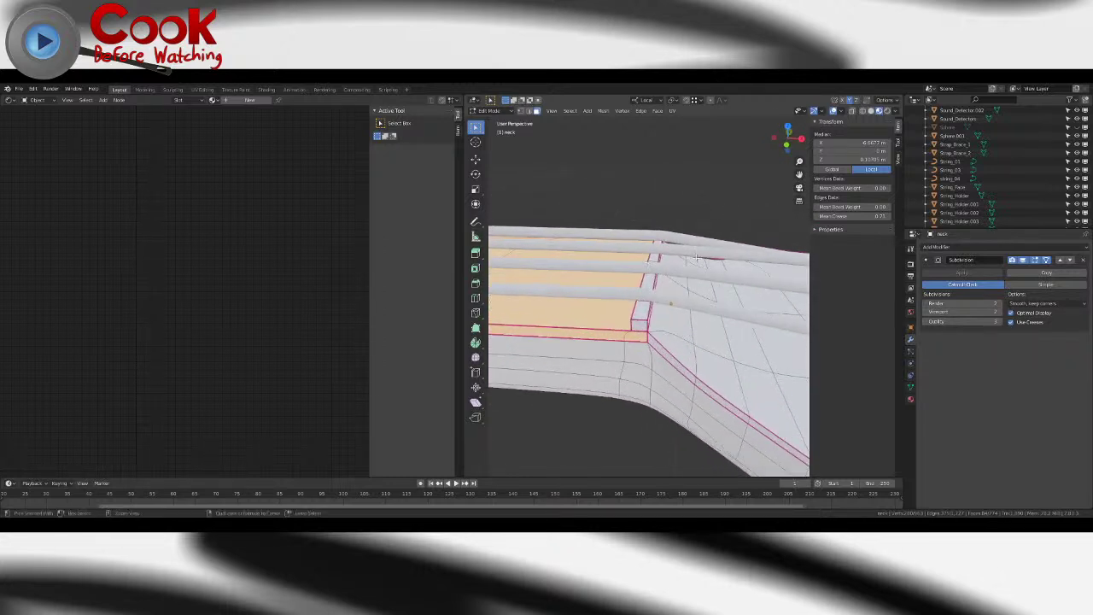
{"action": "scroll", "coordinate": [672, 304], "scroll_direction": "down", "scroll_amount": 6}
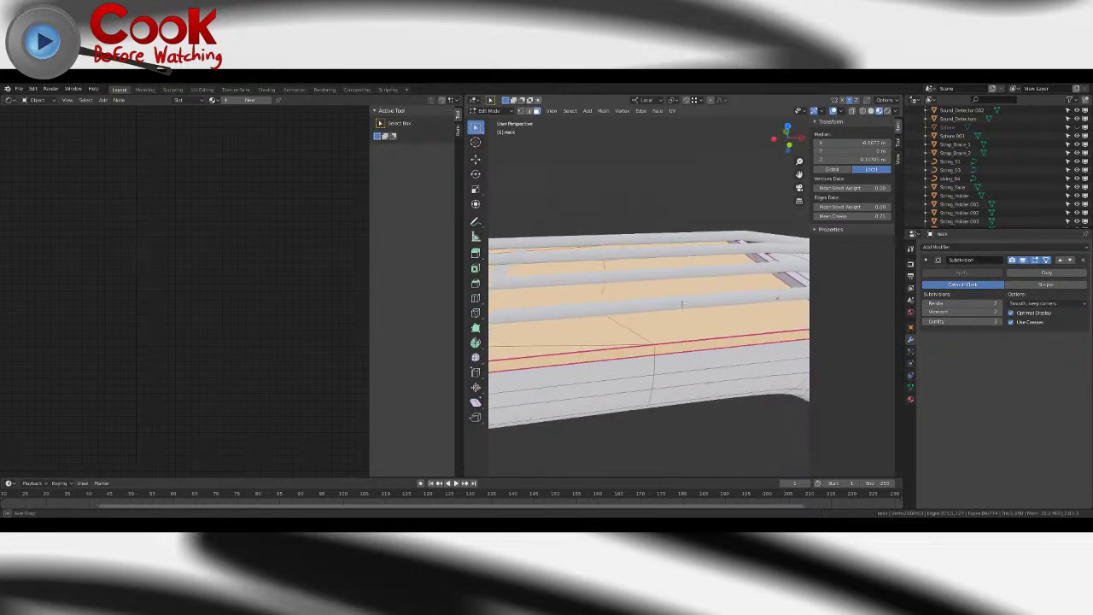
{"action": "middle_click_drag", "start_coordinate": [681, 310], "coordinate": [645, 274]}
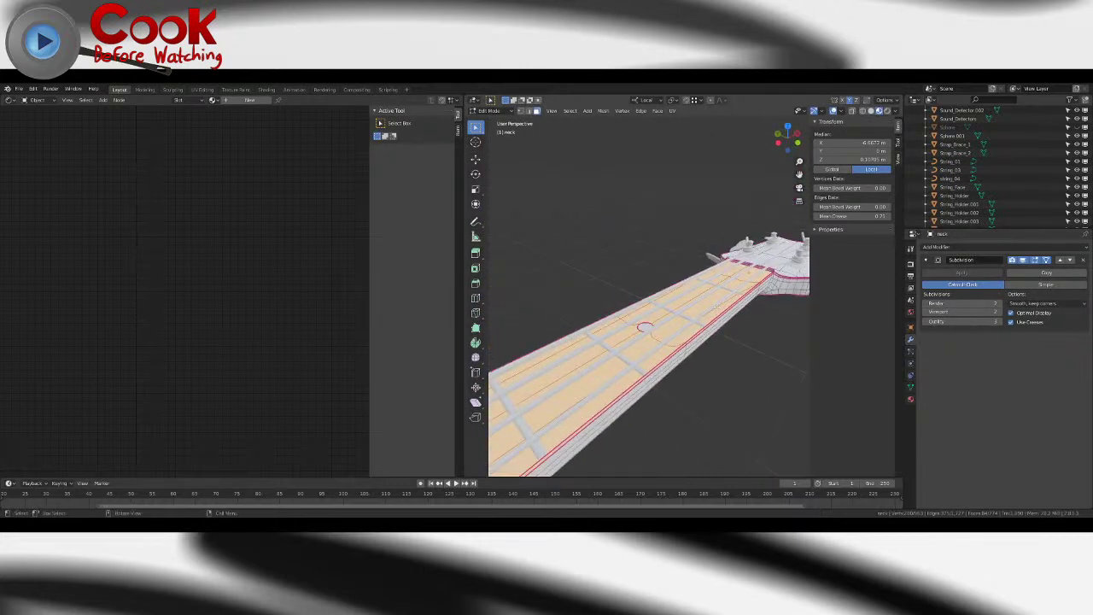
- Add a material slot to the neck, clear the face selection and create a new material in the slot
{"action": "left_click", "coordinate": [911, 398]}
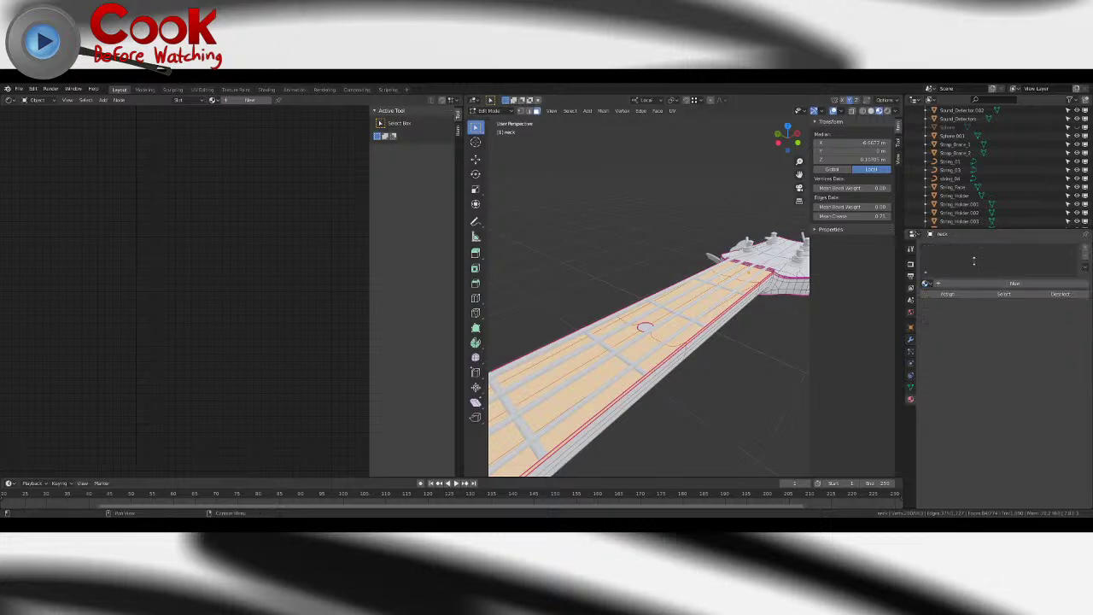
{"action": "left_click", "coordinate": [1085, 251]}
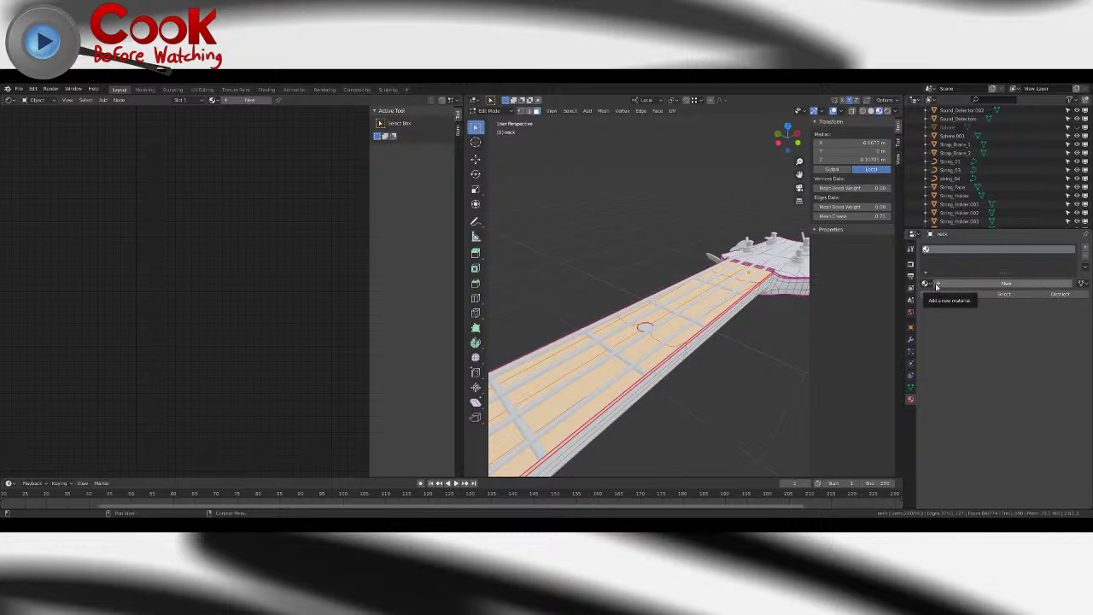
{"action": "key", "text": "alt+a"}
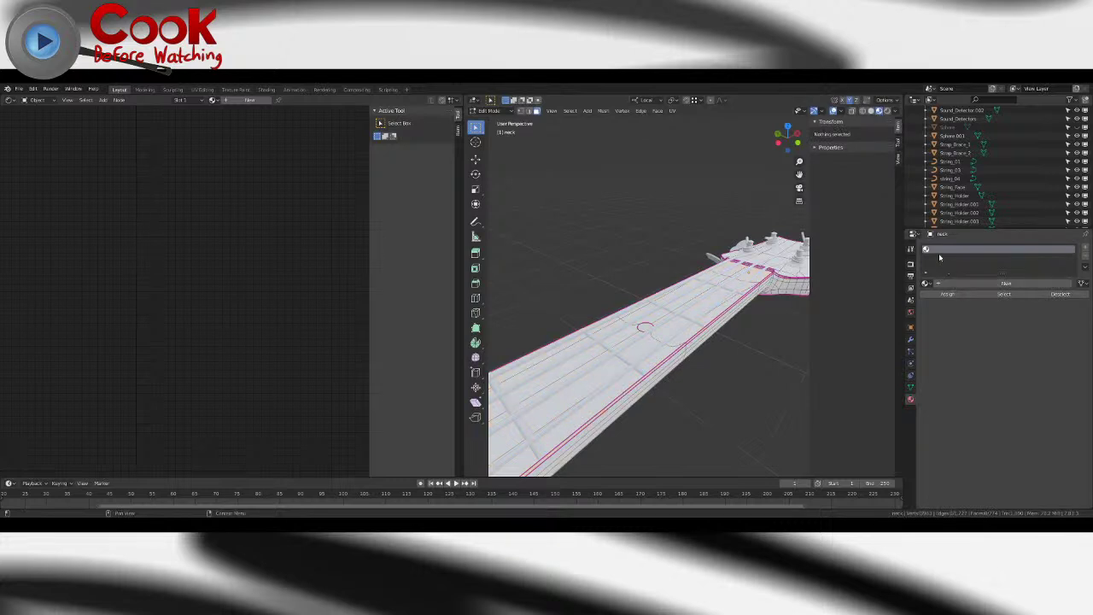
{"action": "left_click", "coordinate": [956, 284]}
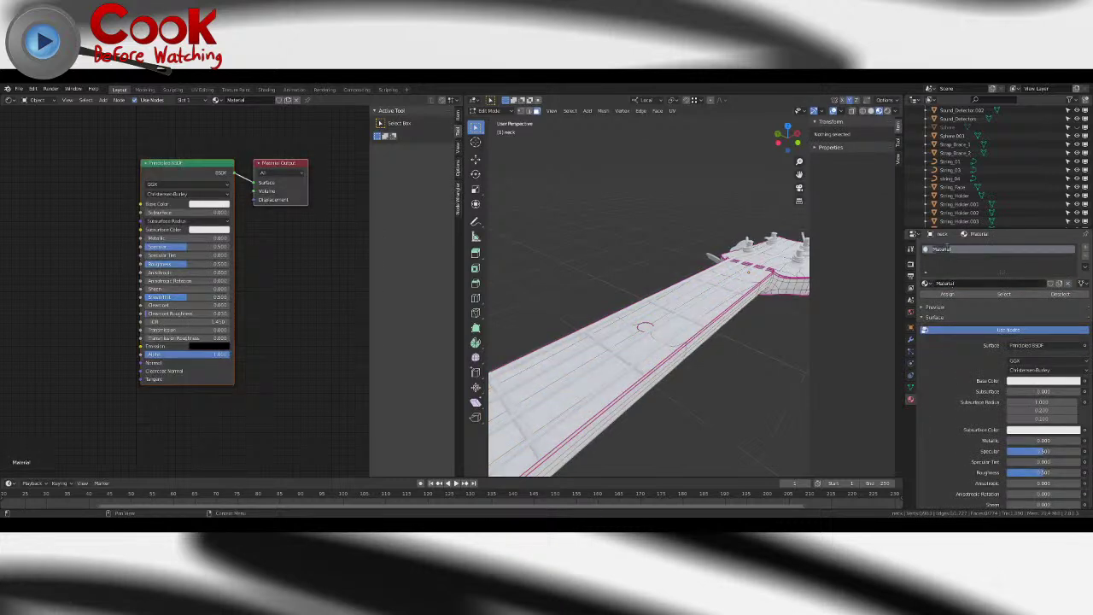
- Rename the neck's new material to Neck_face
{"action": "double_click", "coordinate": [948, 249]}
{"action": "type", "text": "Neck_facew"}
{"action": "key", "text": "Return"}
- Leave Edit Mode on the neck and append the Rustic wood node group to the file
{"action": "left_click", "coordinate": [103, 100]}
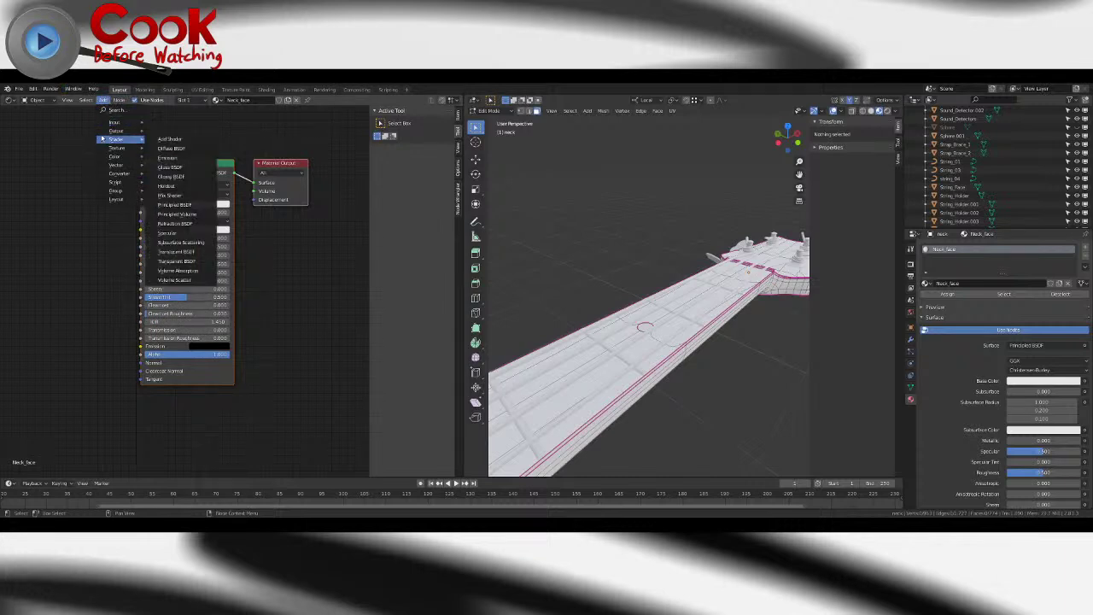
{"action": "mouse_move", "coordinate": [121, 193]}
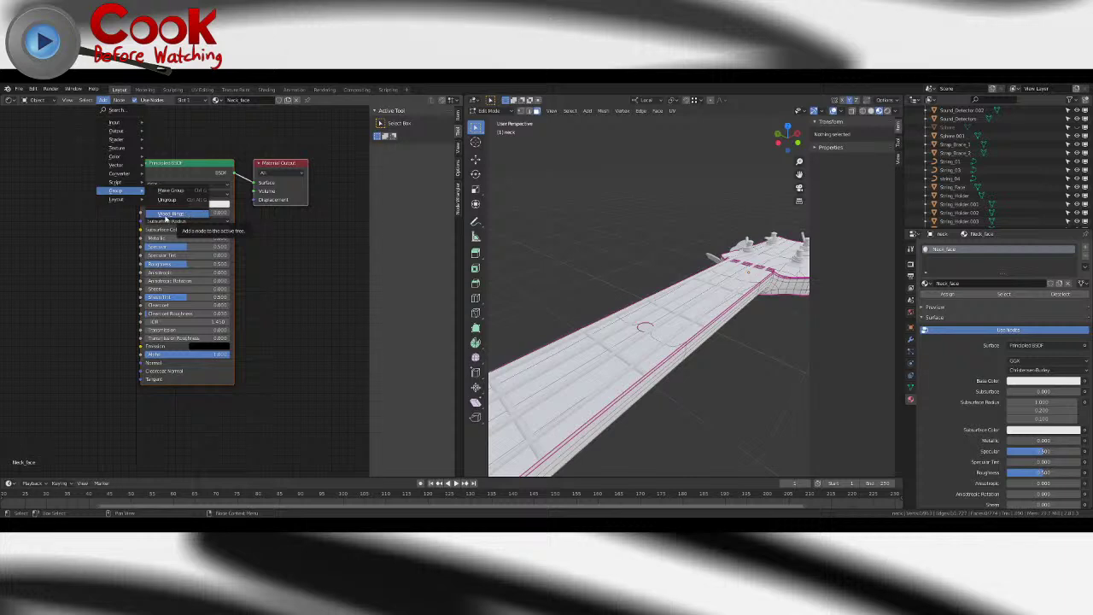
{"action": "left_click", "coordinate": [19, 89]}
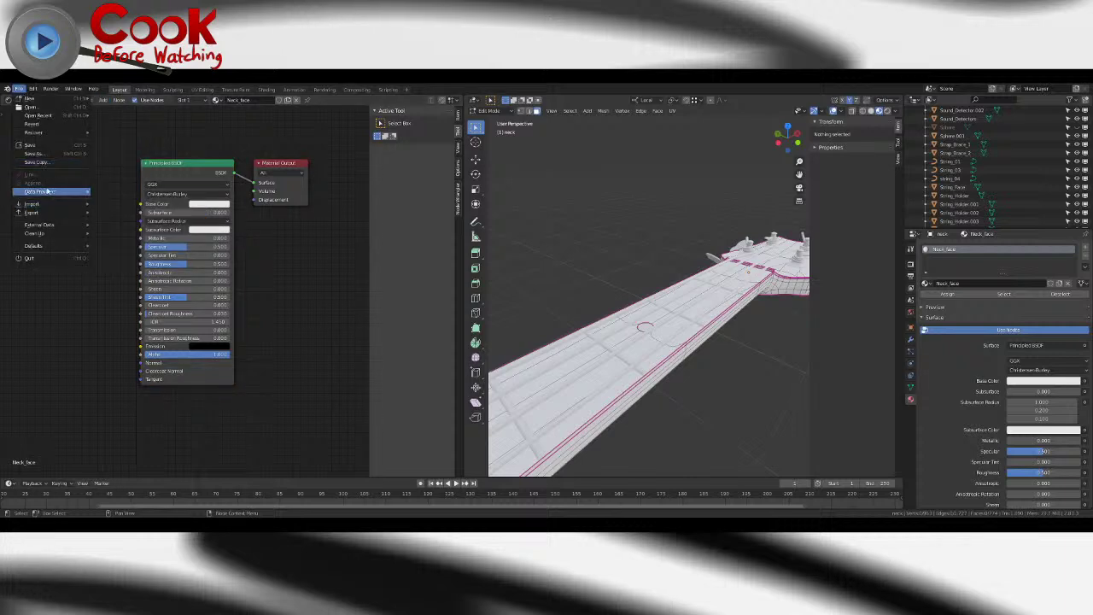
{"action": "mouse_move", "coordinate": [50, 192]}
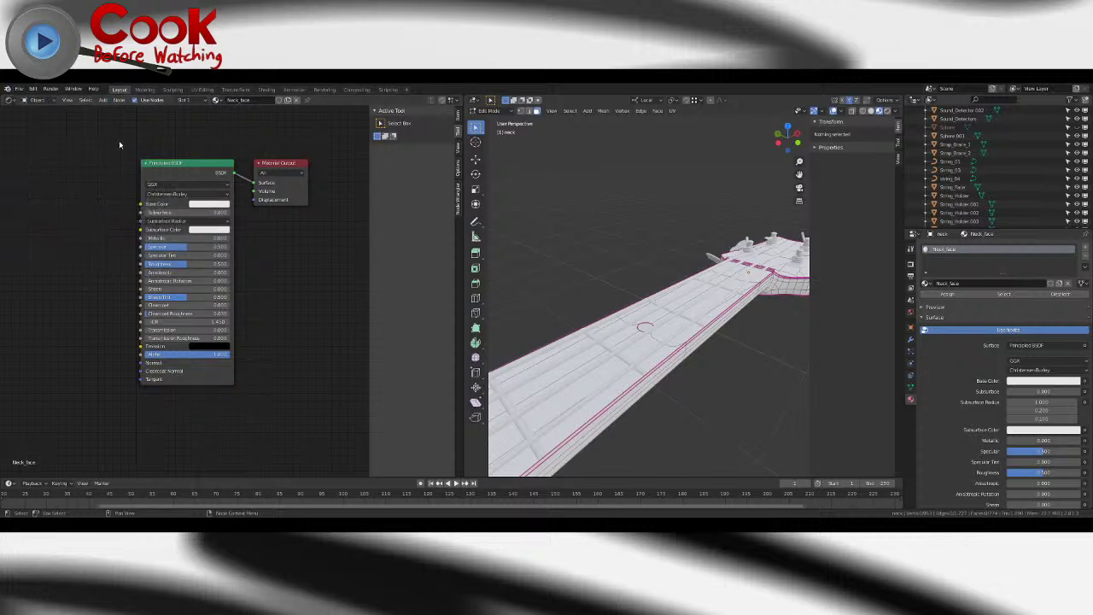
{"action": "key", "text": "Tab"}
{"action": "left_click", "coordinate": [19, 89]}
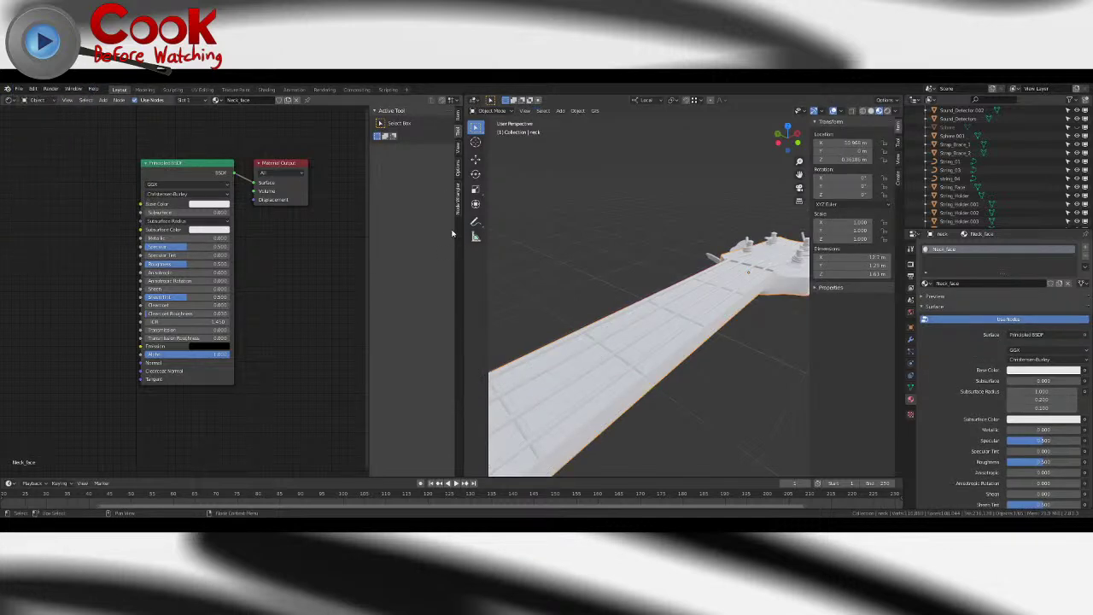
- Add the Rustic wood group to the Neck_face nodes and connect its Color output to the Principled BSDF's Base Color
{"action": "left_click", "coordinate": [103, 100]}
{"action": "mouse_move", "coordinate": [116, 191]}
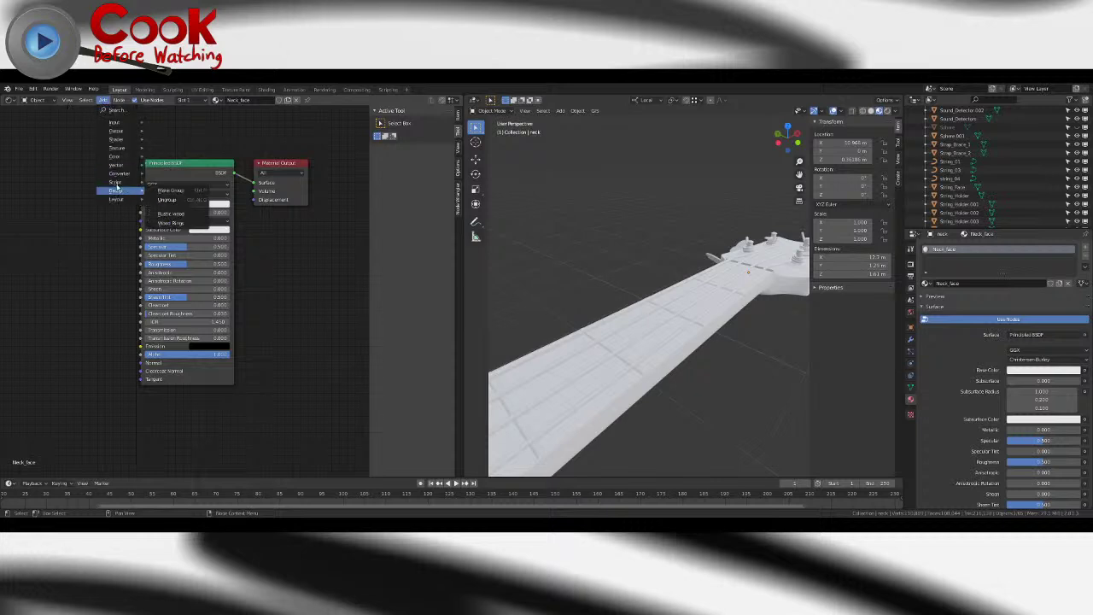
{"action": "left_click", "coordinate": [171, 214]}
{"action": "left_click", "coordinate": [110, 227]}
{"action": "left_click_drag", "start_coordinate": [106, 224], "coordinate": [136, 208]}
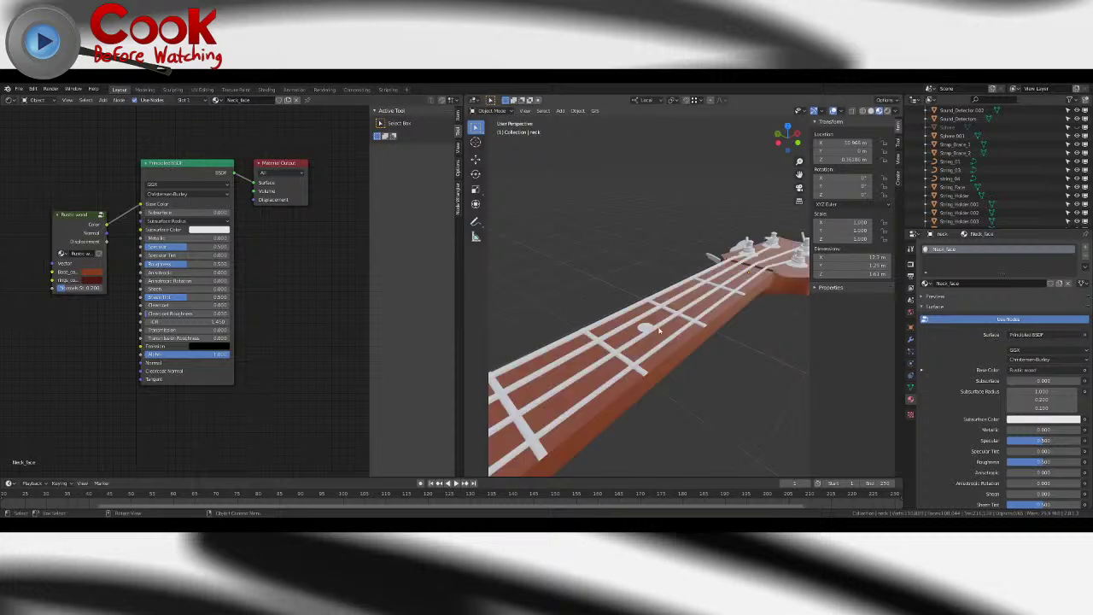
- Add a Texture Coordinate node and connect its Generated output to the Rustic wood group's Vector input
{"action": "left_click", "coordinate": [103, 100]}
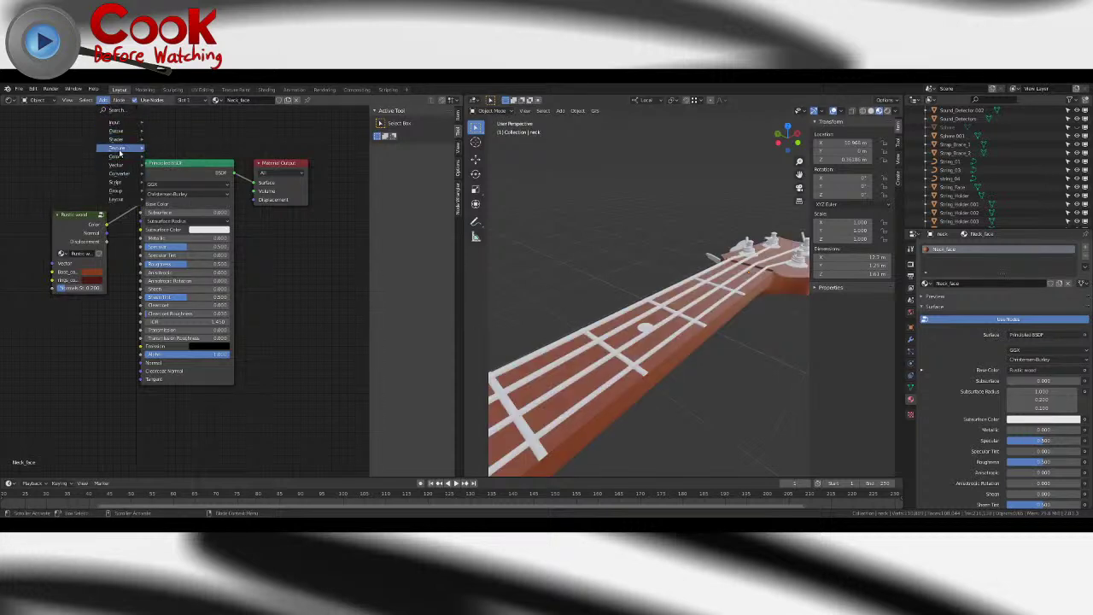
{"action": "mouse_move", "coordinate": [120, 151]}
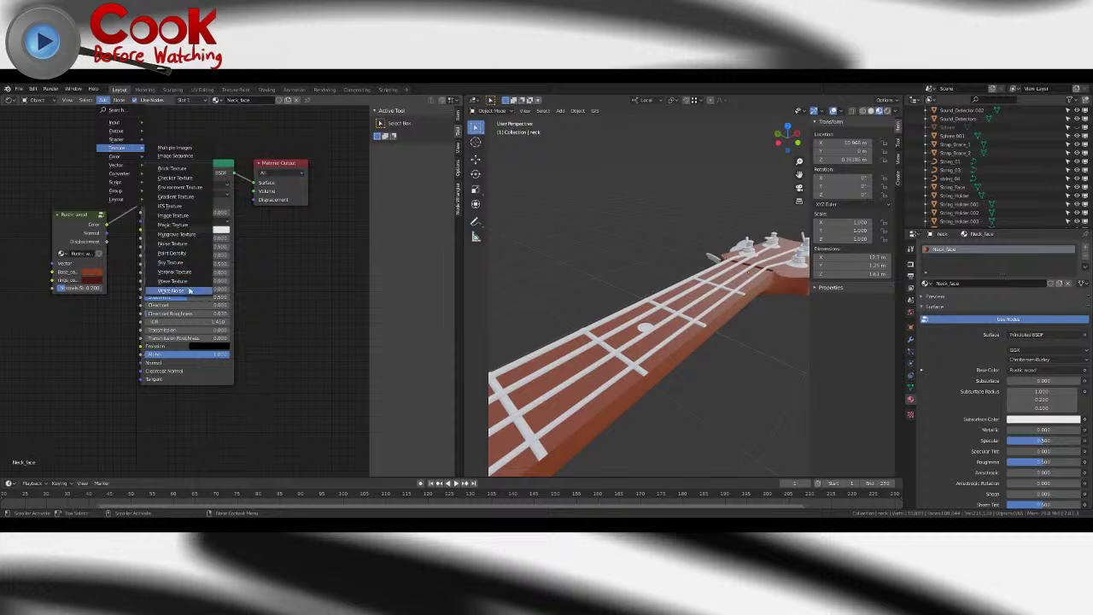
{"action": "mouse_move", "coordinate": [115, 123]}
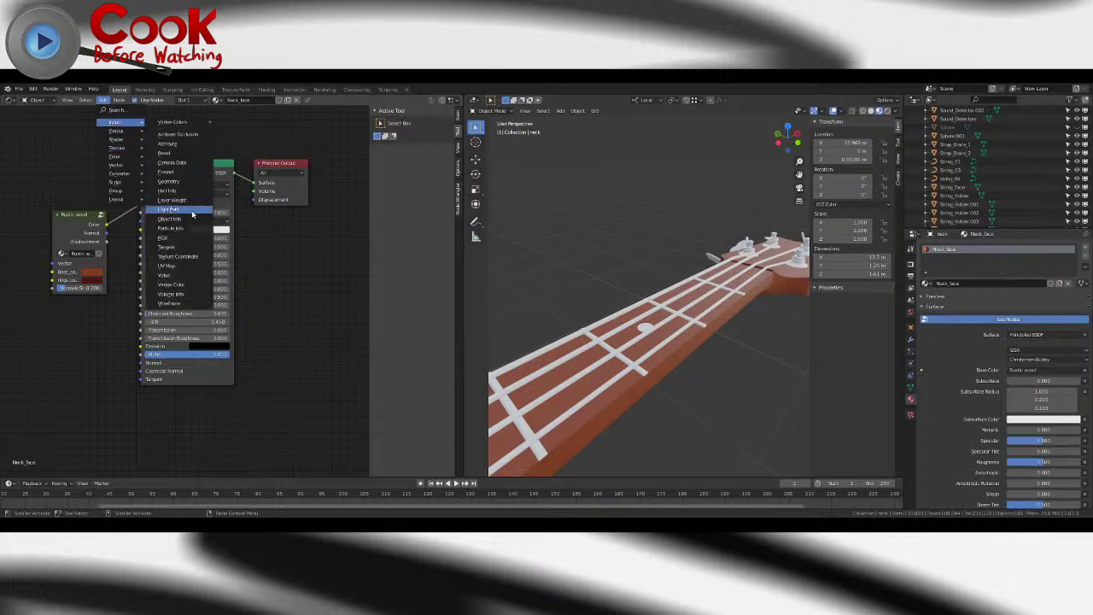
{"action": "left_click", "coordinate": [177, 257]}
{"action": "left_click", "coordinate": [39, 218]}
{"action": "left_click_drag", "start_coordinate": [40, 216], "coordinate": [52, 263]}
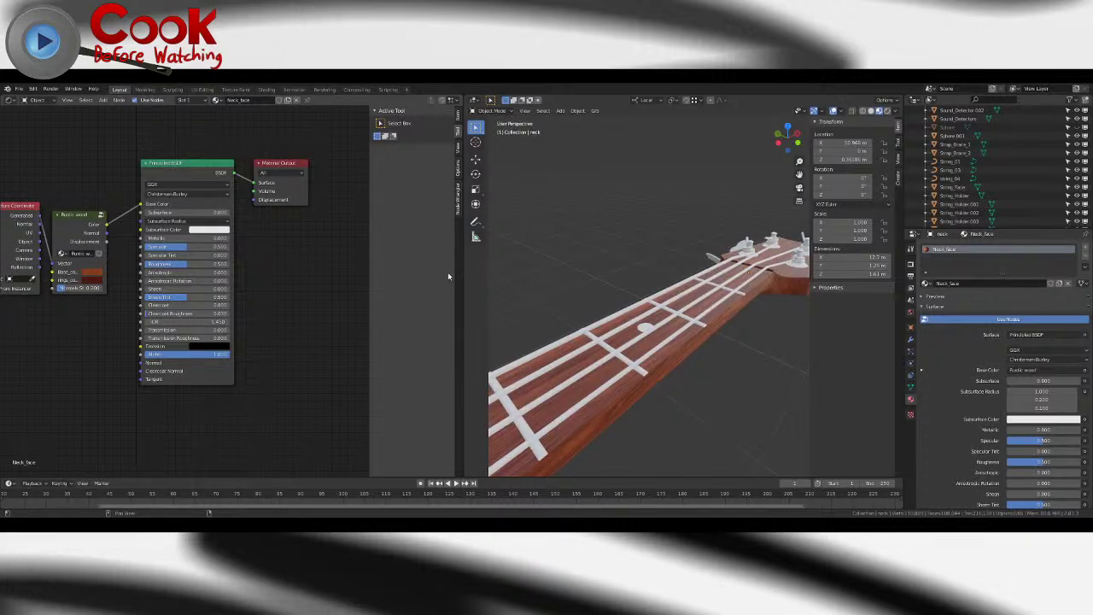
- Inspect the wood grain along the fretboard and change the Rustic wood base color to a darker, less saturated reddish brown
{"action": "middle_click_drag", "start_coordinate": [717, 321], "coordinate": [648, 355]}
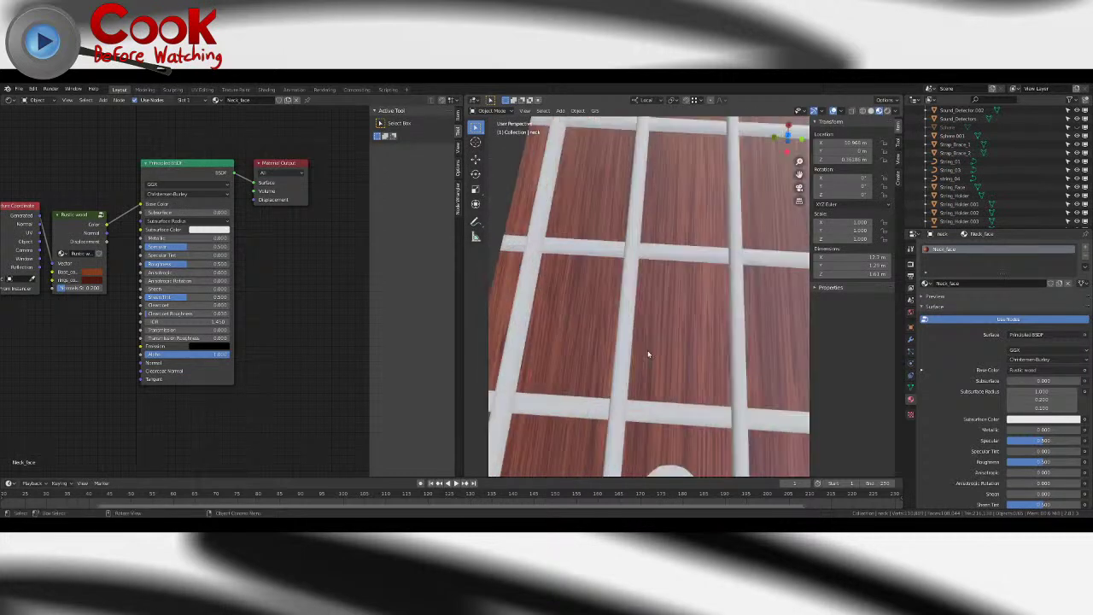
{"action": "scroll", "coordinate": [649, 355], "scroll_direction": "down", "scroll_amount": 5}
{"action": "scroll", "coordinate": [648, 355], "scroll_direction": "up", "scroll_amount": 3}
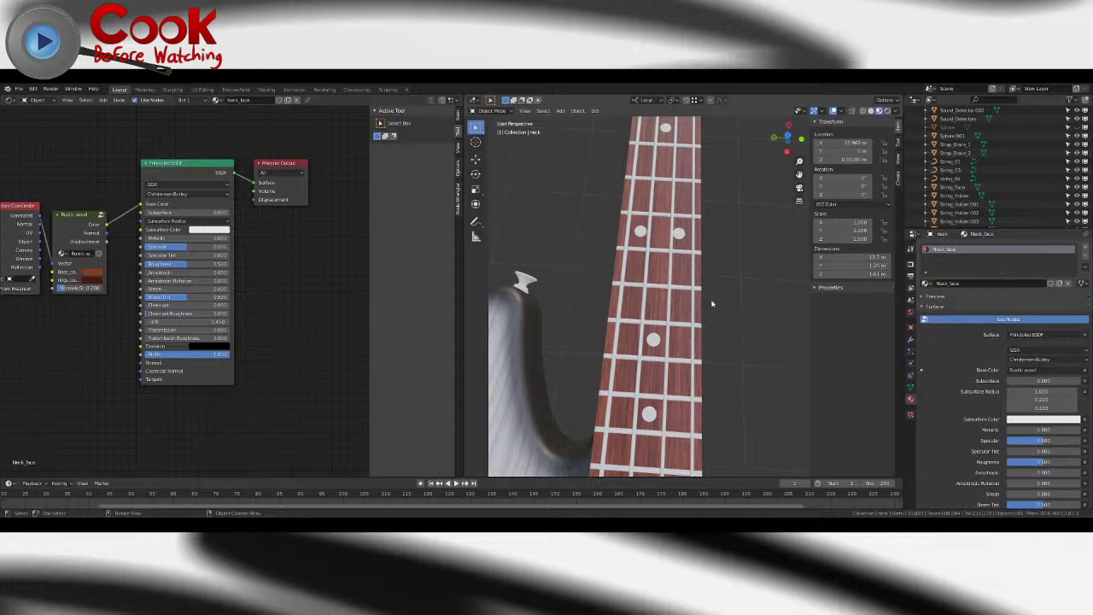
{"action": "middle_click_drag", "start_coordinate": [711, 302], "coordinate": [598, 300]}
{"action": "scroll", "coordinate": [612, 300], "scroll_direction": "up", "scroll_amount": 6}
{"action": "middle_click_drag", "start_coordinate": [683, 214], "coordinate": [602, 295], "text": "shift"}
{"action": "scroll", "coordinate": [680, 291], "scroll_direction": "down", "scroll_amount": 4}
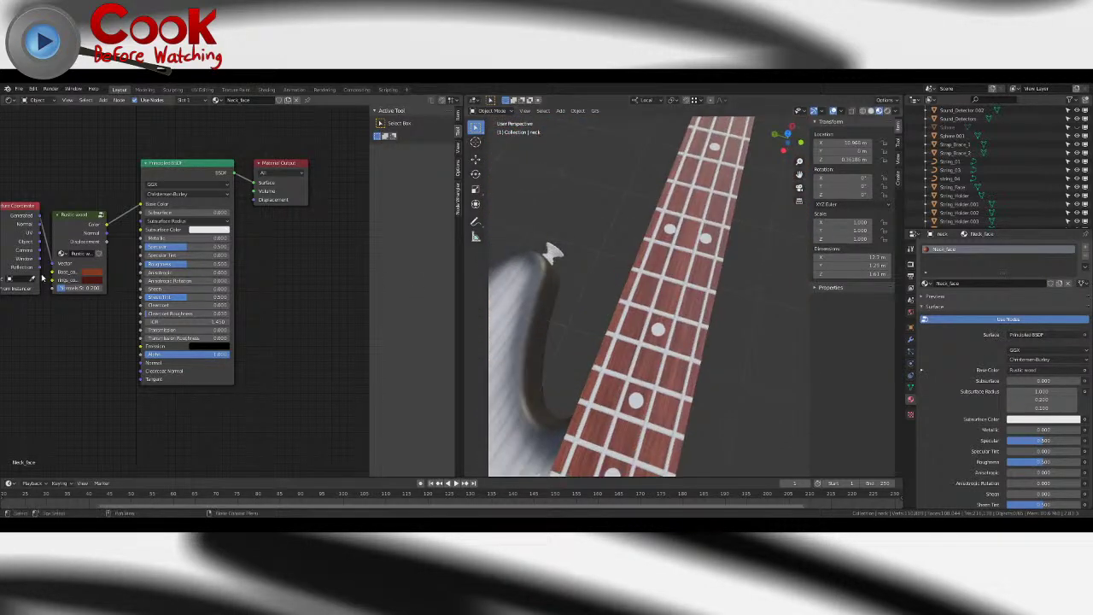
{"action": "left_click", "coordinate": [97, 276]}
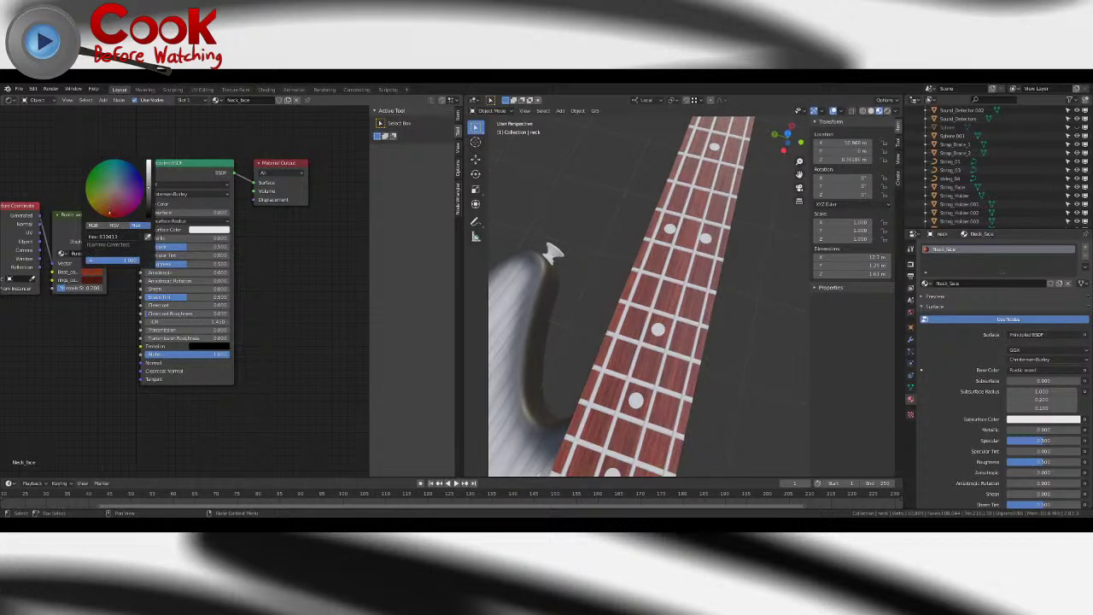
{"action": "left_click", "coordinate": [97, 225]}
{"action": "left_click", "coordinate": [120, 225]}
{"action": "left_click_drag", "start_coordinate": [132, 244], "coordinate": [107, 252]}
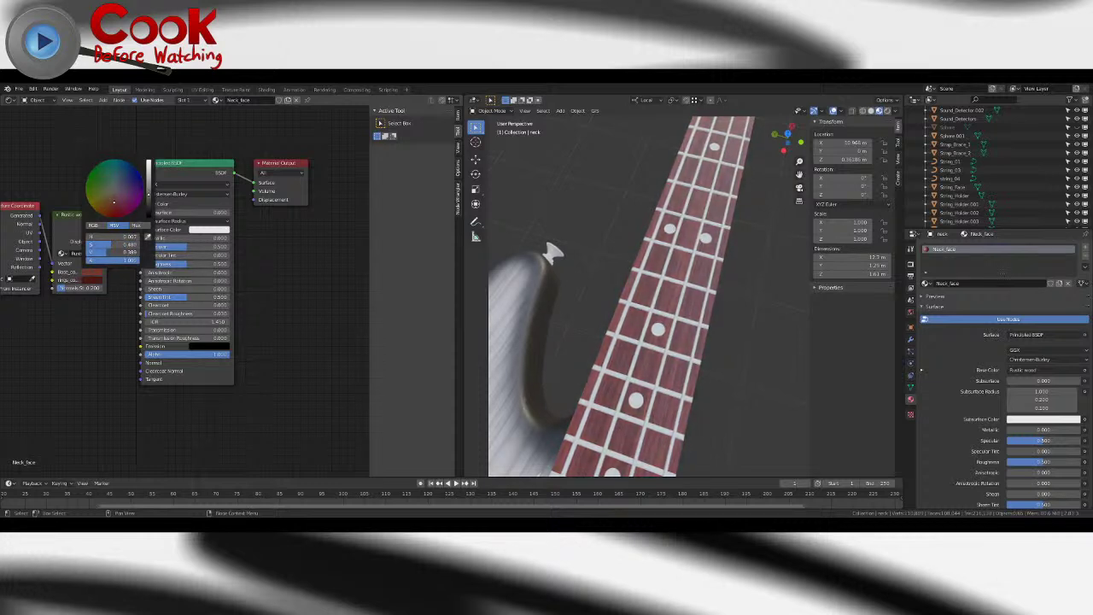
- Connect the Rustic wood group's Normal output to the Principled BSDF's Normal input and check the fretboard grain up close
{"action": "middle_click_drag", "start_coordinate": [665, 315], "coordinate": [552, 316]}
{"action": "scroll", "coordinate": [632, 309], "scroll_direction": "up", "scroll_amount": 2}
{"action": "middle_click_drag", "start_coordinate": [673, 304], "coordinate": [657, 286]}
{"action": "left_click_drag", "start_coordinate": [107, 233], "coordinate": [141, 363]}
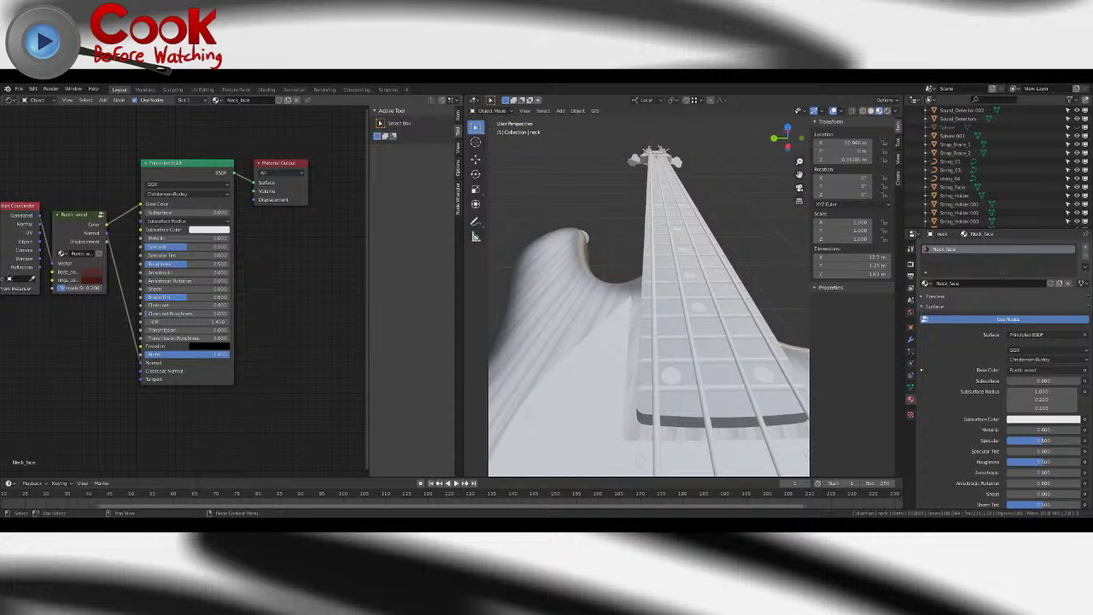
{"action": "mouse_move", "coordinate": [718, 259]}
{"action": "middle_mouse_down"}
{"action": "mouse_move", "coordinate": [725, 266]}
{"action": "mouse_move", "coordinate": [672, 290]}
{"action": "mouse_move", "coordinate": [711, 260]}
{"action": "middle_mouse_up"}
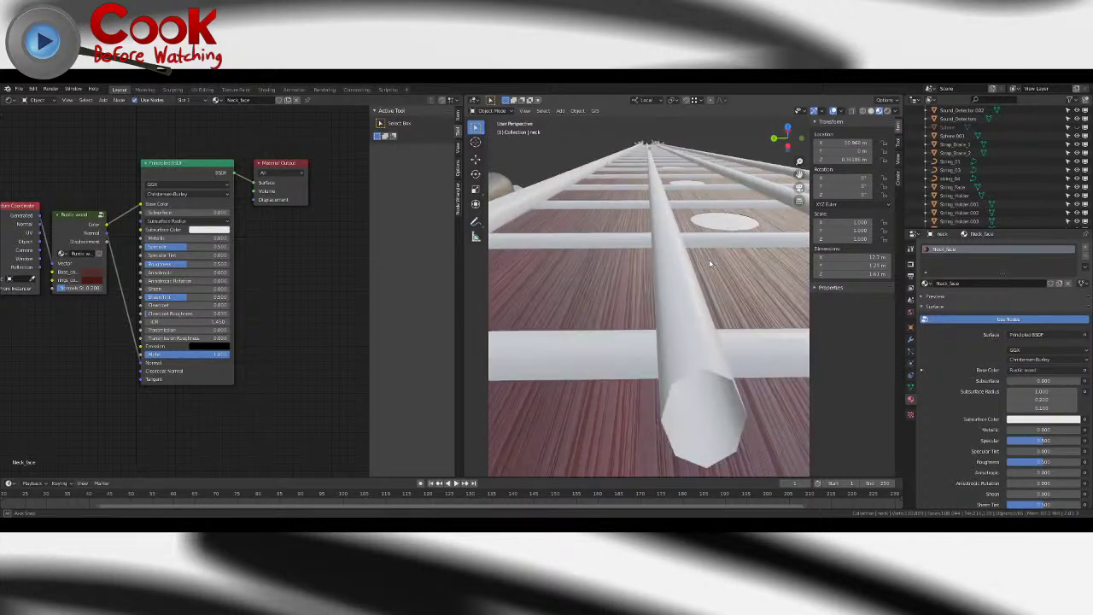
- Shift the Rustic wood node slightly away from the Principled BSDF and save the bass guitar file
{"action": "left_click_drag", "start_coordinate": [81, 216], "coordinate": [8, 234]}
{"action": "scroll", "coordinate": [54, 205], "scroll_direction": "down", "scroll_amount": 1}
{"action": "middle_click_drag", "start_coordinate": [697, 203], "coordinate": [630, 224]}
{"action": "scroll", "coordinate": [700, 202], "scroll_direction": "down", "scroll_amount": 6}
{"action": "middle_click_drag", "start_coordinate": [742, 221], "coordinate": [593, 333], "text": "shift"}
{"action": "left_click", "coordinate": [18, 89]}
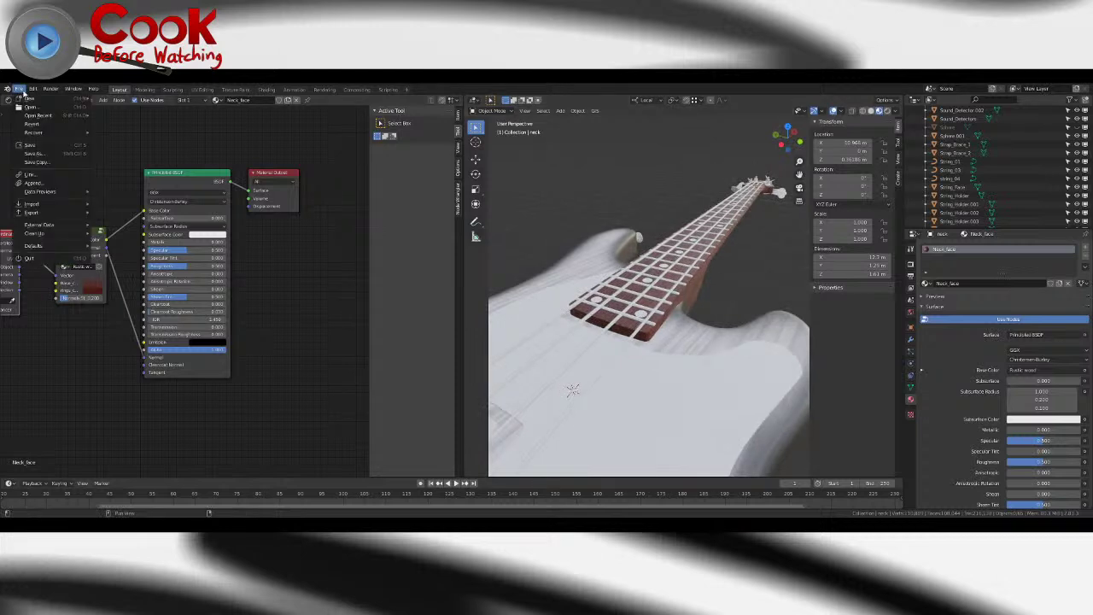
{"action": "left_click", "coordinate": [36, 147]}
- Check the wood grain on the side of the neck at the body joint and enter Edit Mode on the neck
{"action": "middle_click_drag", "start_coordinate": [656, 268], "coordinate": [656, 271]}
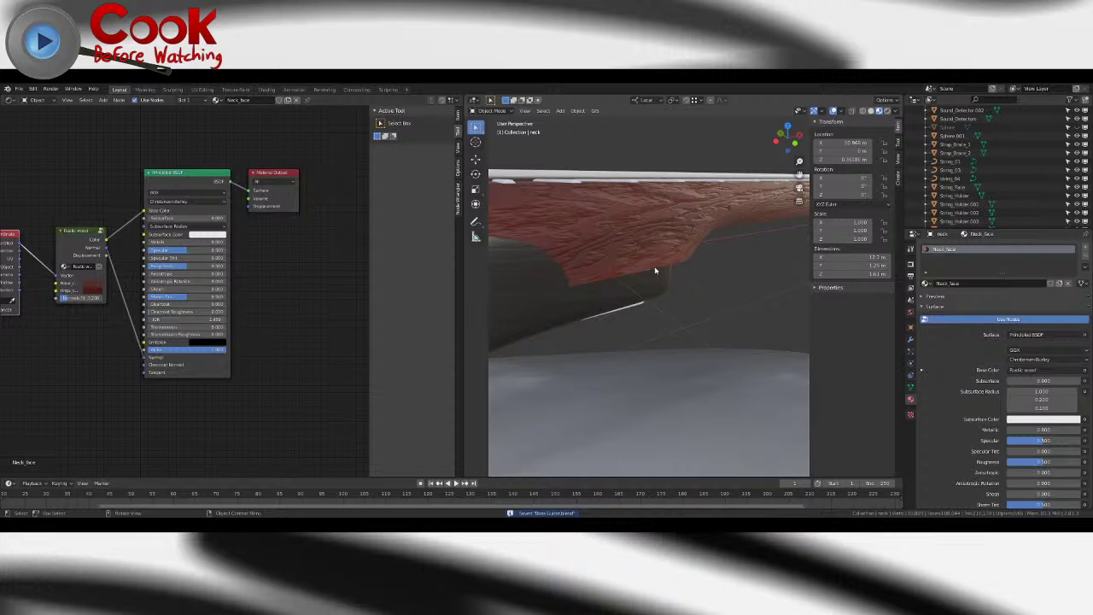
{"action": "mouse_move", "coordinate": [656, 270]}
{"action": "middle_mouse_down"}
{"action": "mouse_move", "coordinate": [663, 251]}
{"action": "mouse_move", "coordinate": [696, 305]}
{"action": "mouse_move", "coordinate": [652, 283]}
{"action": "mouse_move", "coordinate": [656, 255]}
{"action": "middle_mouse_up"}
{"action": "key", "text": "Tab"}
{"action": "left_click", "coordinate": [662, 265]}
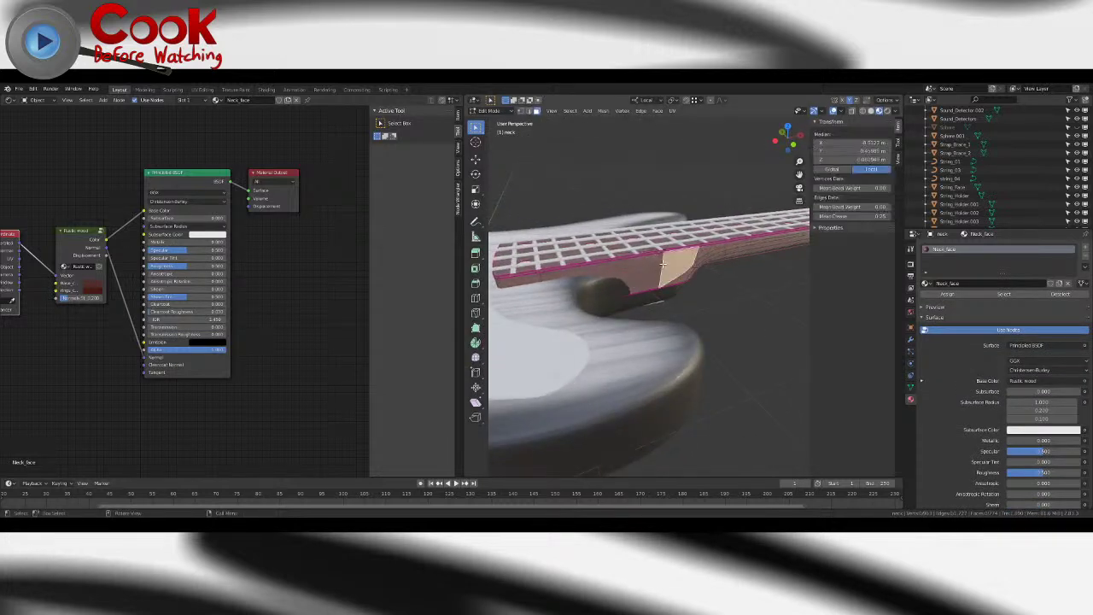
{"action": "key", "text": "alt+a"}
{"action": "left_click", "coordinate": [663, 264], "text": "alt"}
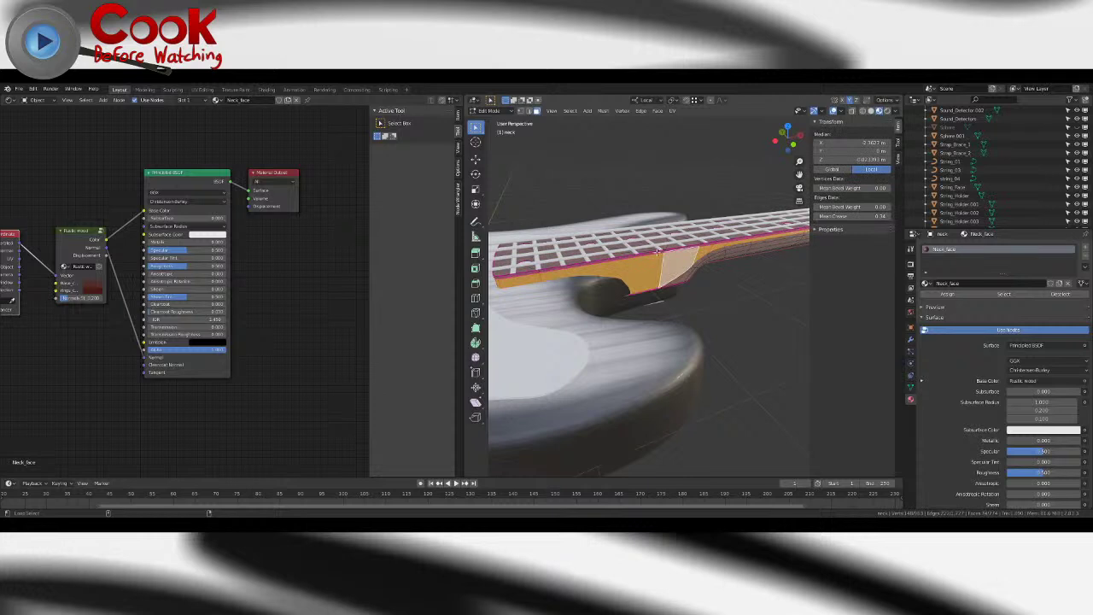
- In edge select mode, select the edge loop along the neck's side below the fretboard and hide the Subdivision modifier in the viewport
{"action": "left_click", "coordinate": [528, 111]}
{"action": "left_click", "coordinate": [628, 258], "text": "alt"}
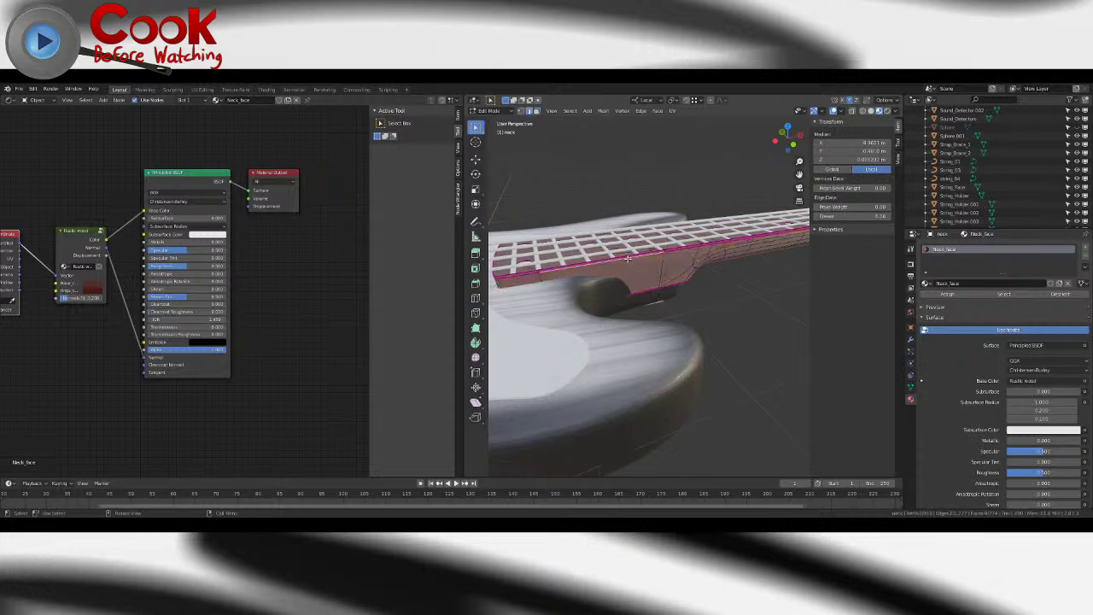
{"action": "middle_click_drag", "start_coordinate": [627, 258], "coordinate": [535, 304]}
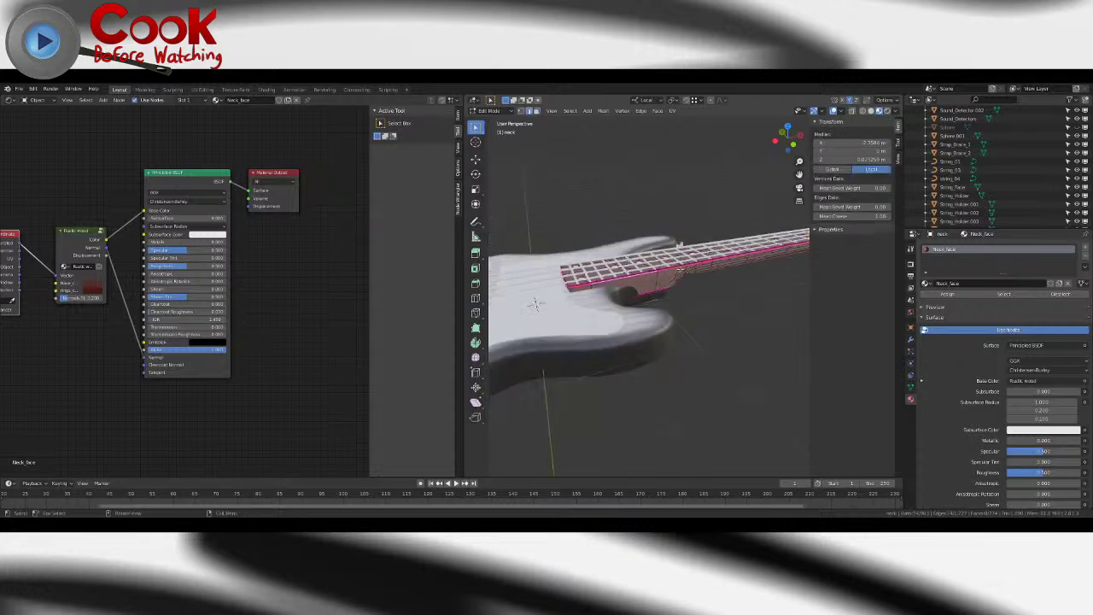
{"action": "left_click", "coordinate": [910, 340]}
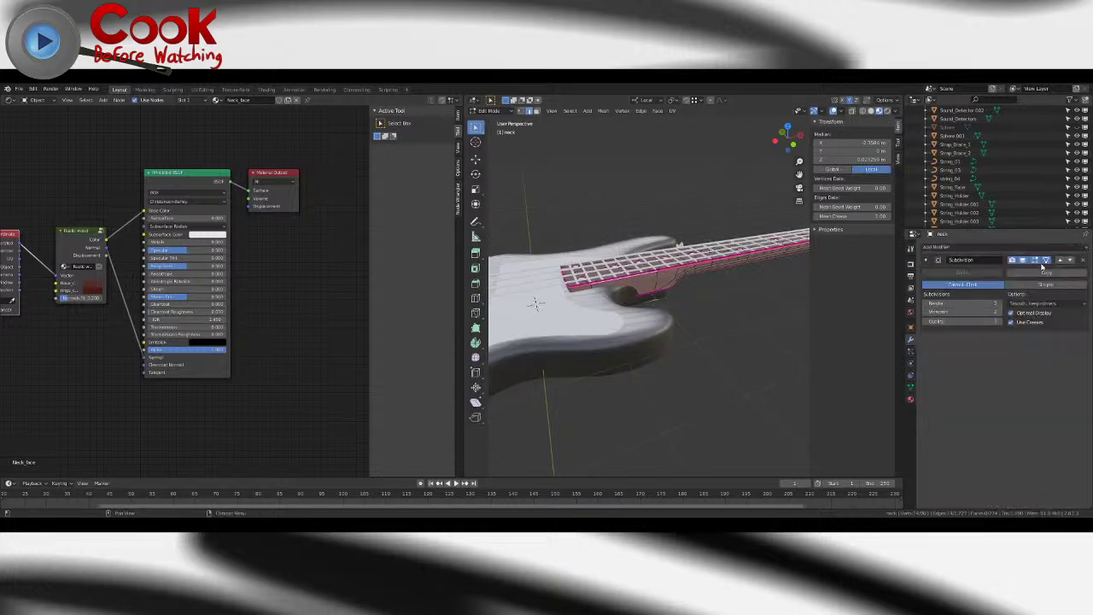
{"action": "left_click", "coordinate": [1024, 261]}
- Extend the edge selection past the nut and along the headstock's side, just below its top face
{"action": "middle_click_drag", "start_coordinate": [718, 266], "coordinate": [600, 309]}
{"action": "scroll", "coordinate": [604, 316], "scroll_direction": "up", "scroll_amount": 3}
{"action": "middle_click_drag", "start_coordinate": [649, 303], "coordinate": [754, 338]}
{"action": "left_click", "coordinate": [583, 201], "text": "shift"}
{"action": "left_click", "coordinate": [743, 328], "text": "alt+shift"}
{"action": "middle_click_drag", "start_coordinate": [662, 317], "coordinate": [644, 280]}
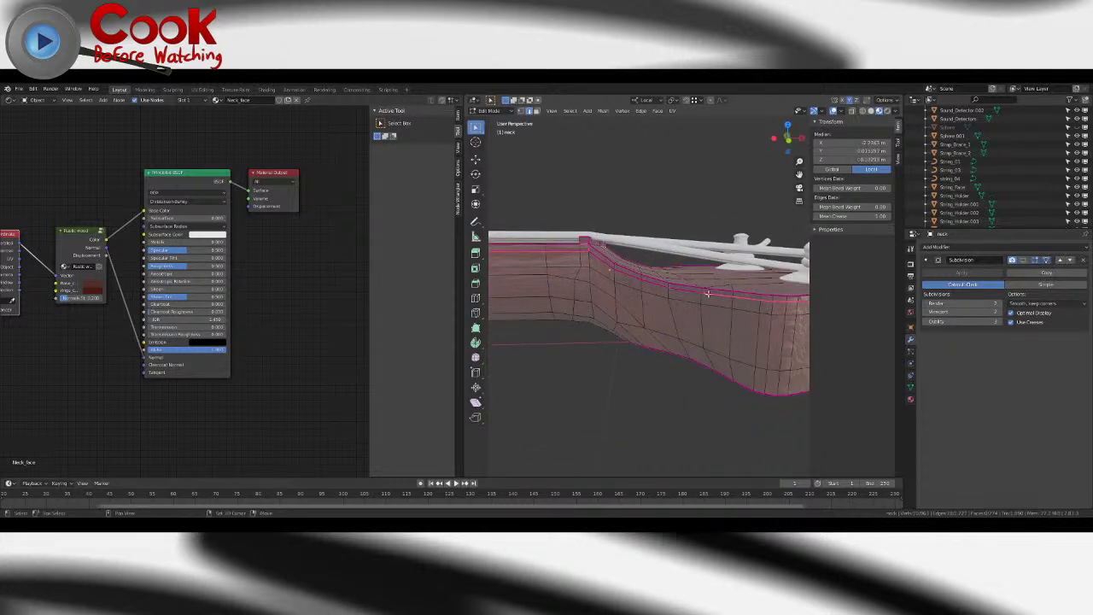
{"action": "middle_click_drag", "start_coordinate": [782, 302], "coordinate": [527, 290]}
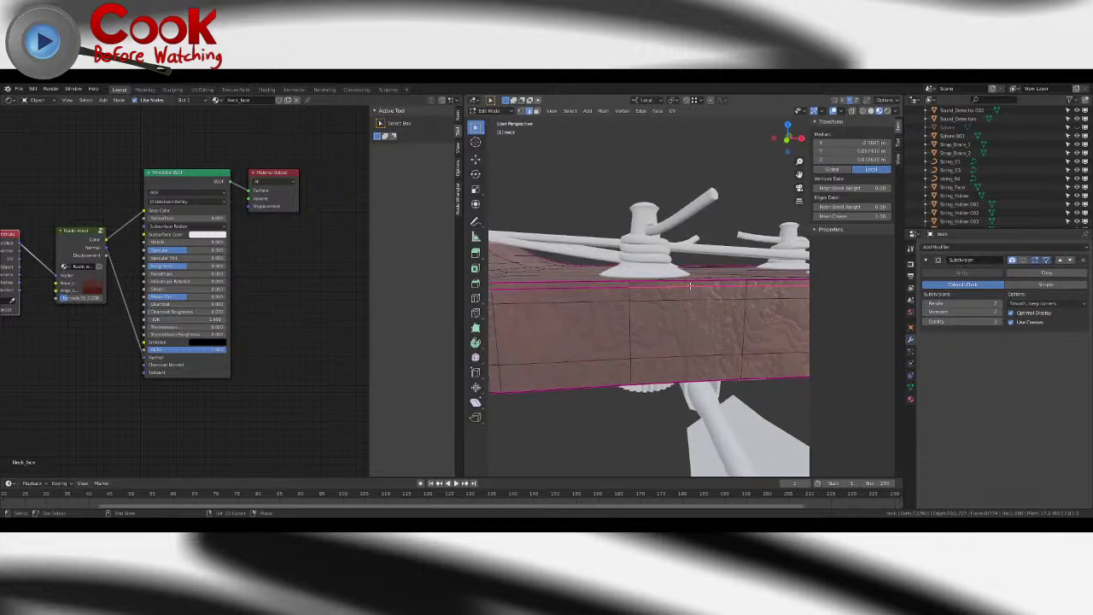
- Add the remaining edges below the top face toward the headstock's end to the selection
{"action": "middle_click_drag", "start_coordinate": [770, 290], "coordinate": [604, 325]}
{"action": "left_click", "coordinate": [615, 325], "text": "shift"}
{"action": "left_click", "coordinate": [630, 324], "text": "shift"}
{"action": "left_click", "coordinate": [646, 321], "text": "shift"}
{"action": "left_click", "coordinate": [748, 307], "text": "shift"}
{"action": "left_click", "coordinate": [730, 305], "text": "shift"}
- Continue the edge selection around the headstock's corner and along its other side back toward the nut
{"action": "middle_click_drag", "start_coordinate": [788, 320], "coordinate": [568, 304]}
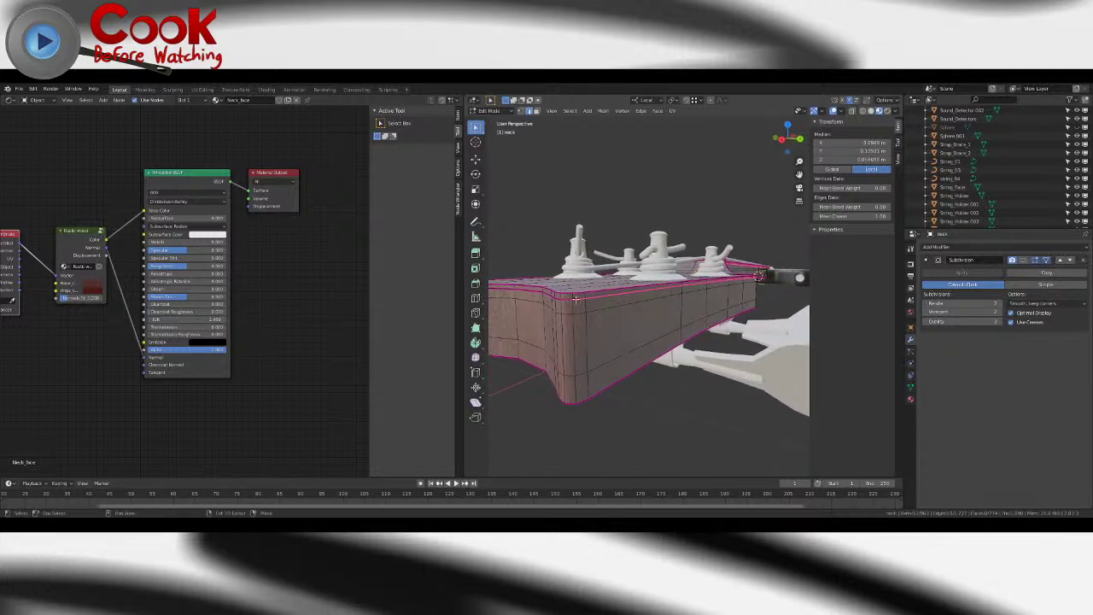
{"action": "middle_click_drag", "start_coordinate": [726, 284], "coordinate": [592, 307]}
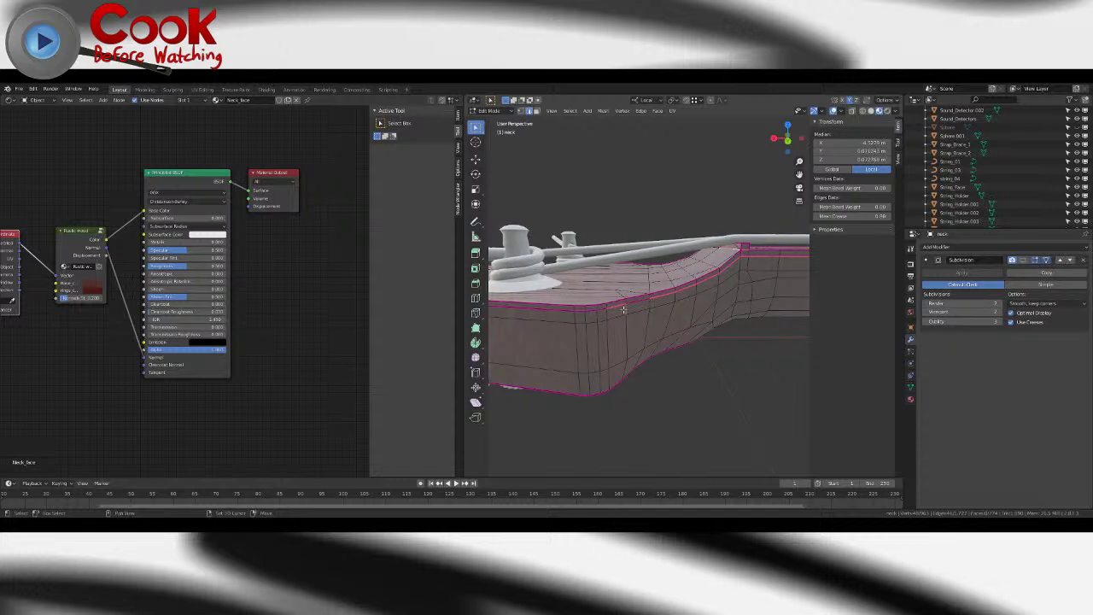
{"action": "left_click", "coordinate": [728, 265], "text": "shift"}
- Check the selected edges around the nut and mark them as a seam
{"action": "middle_click_drag", "start_coordinate": [741, 252], "coordinate": [646, 261]}
{"action": "scroll", "coordinate": [555, 351], "scroll_direction": "up", "scroll_amount": 3}
{"action": "middle_click_drag", "start_coordinate": [619, 297], "coordinate": [613, 274]}
{"action": "scroll", "coordinate": [549, 295], "scroll_direction": "up", "scroll_amount": 4}
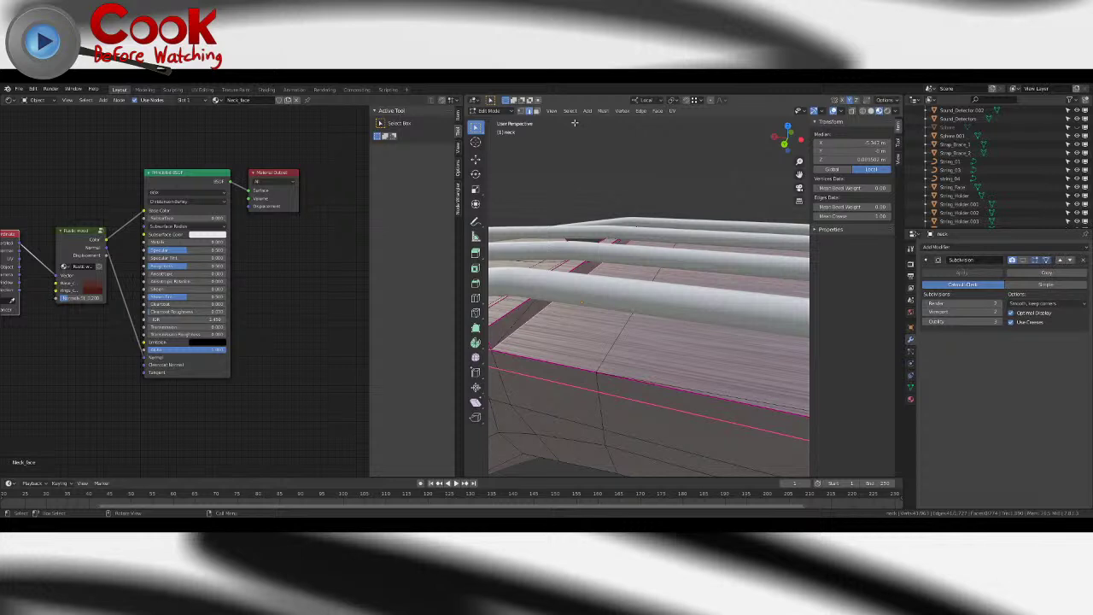
{"action": "middle_click_drag", "start_coordinate": [733, 209], "coordinate": [608, 247]}
{"action": "left_click", "coordinate": [640, 111]}
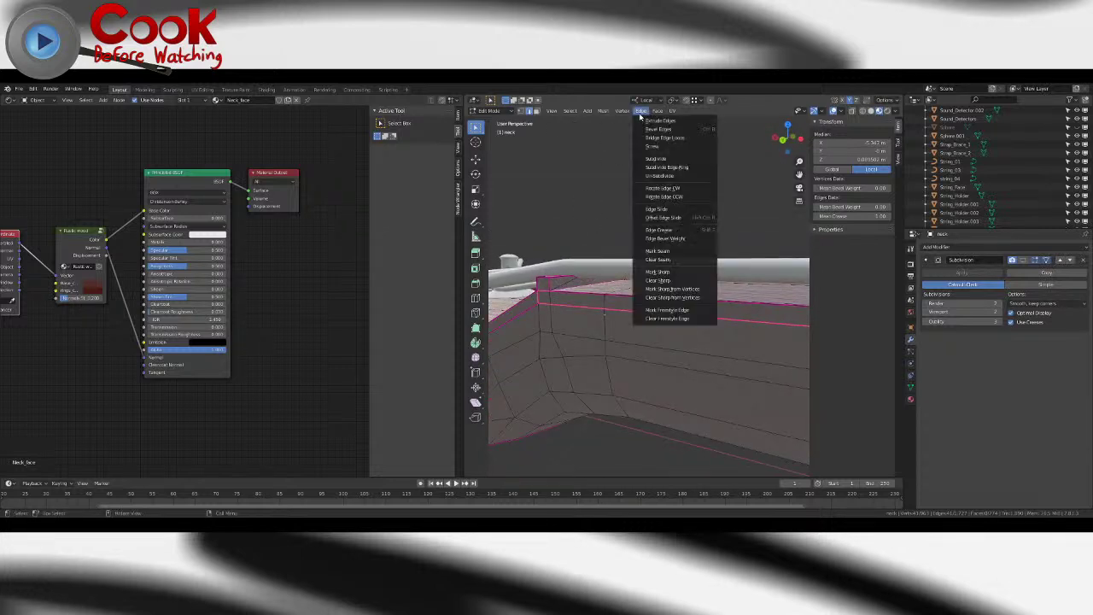
{"action": "left_click", "coordinate": [657, 250]}
- Clear the selection, select the edges across the neck at the nut's headstock side and mark them as a seam
{"action": "key", "text": "alt+a"}
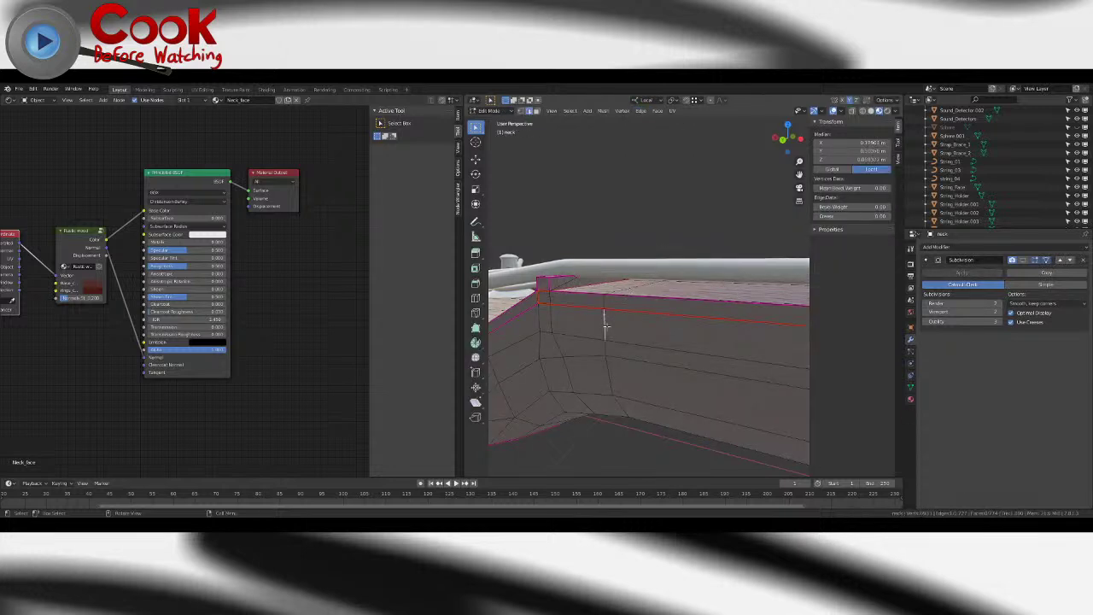
{"action": "key", "text": "a"}
{"action": "middle_click_drag", "start_coordinate": [606, 325], "coordinate": [658, 327]}
{"action": "left_click", "coordinate": [719, 318]}
{"action": "middle_click_drag", "start_coordinate": [743, 313], "coordinate": [629, 307]}
{"action": "scroll", "coordinate": [678, 313], "scroll_direction": "up", "scroll_amount": 2}
{"action": "scroll", "coordinate": [681, 312], "scroll_direction": "up", "scroll_amount": 4}
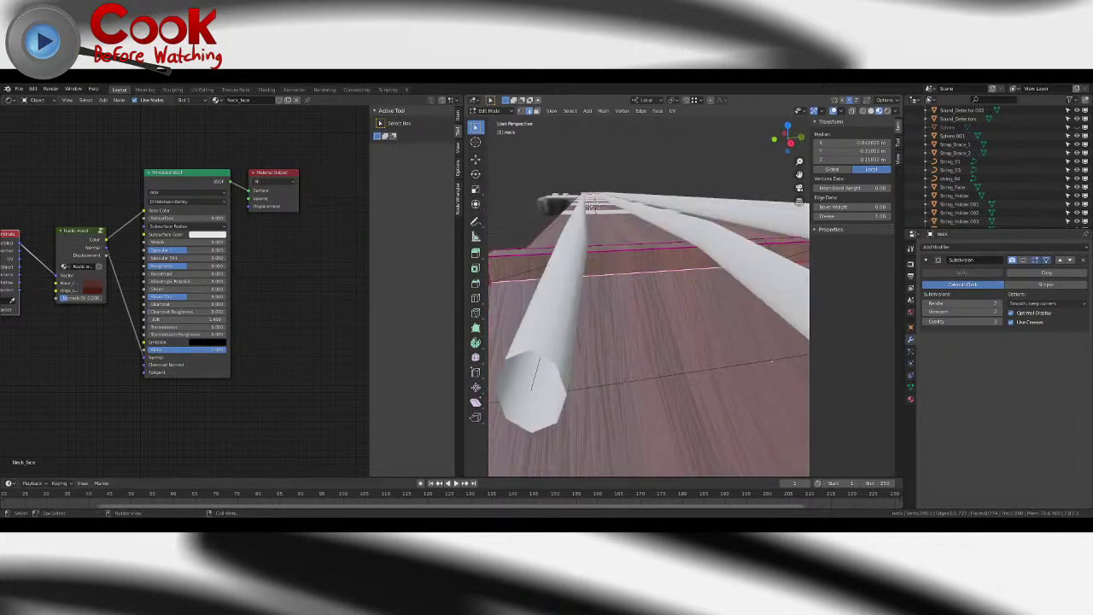
{"action": "left_click", "coordinate": [640, 111]}
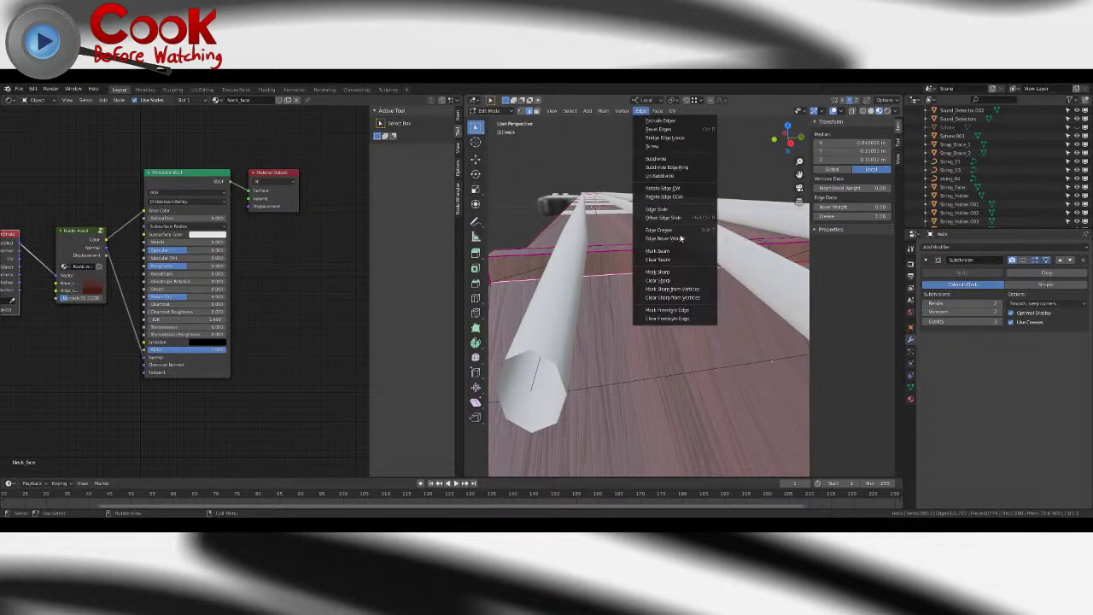
{"action": "left_click", "coordinate": [672, 255]}
{"action": "middle_click_drag", "start_coordinate": [672, 254], "coordinate": [606, 357]}
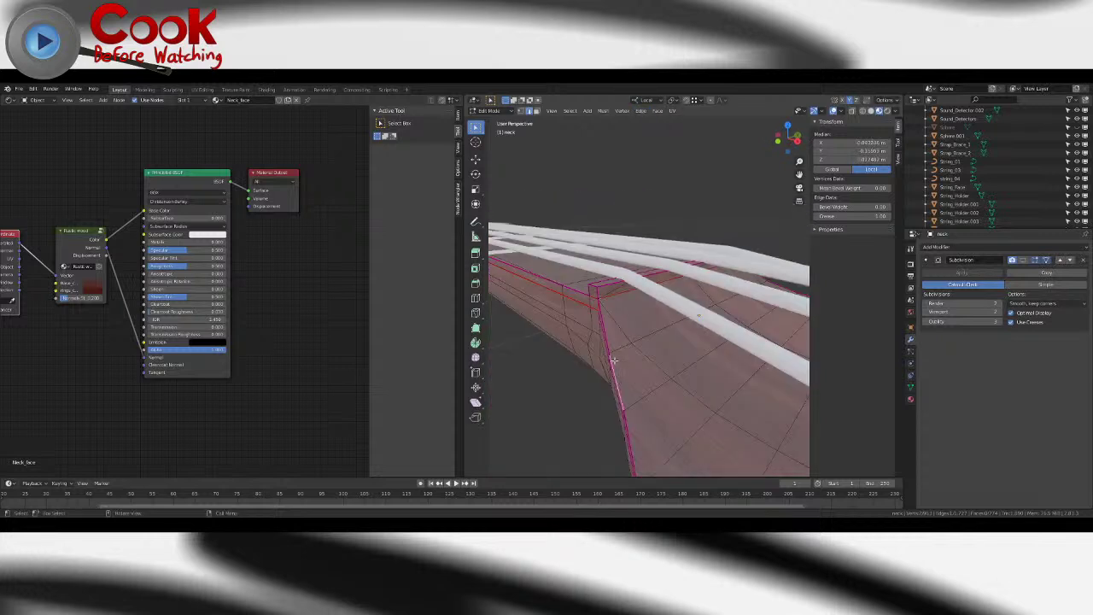
- Inspect the corner vertices on both sides of the nut by selecting them and test-moving them
{"action": "key", "text": "a"}
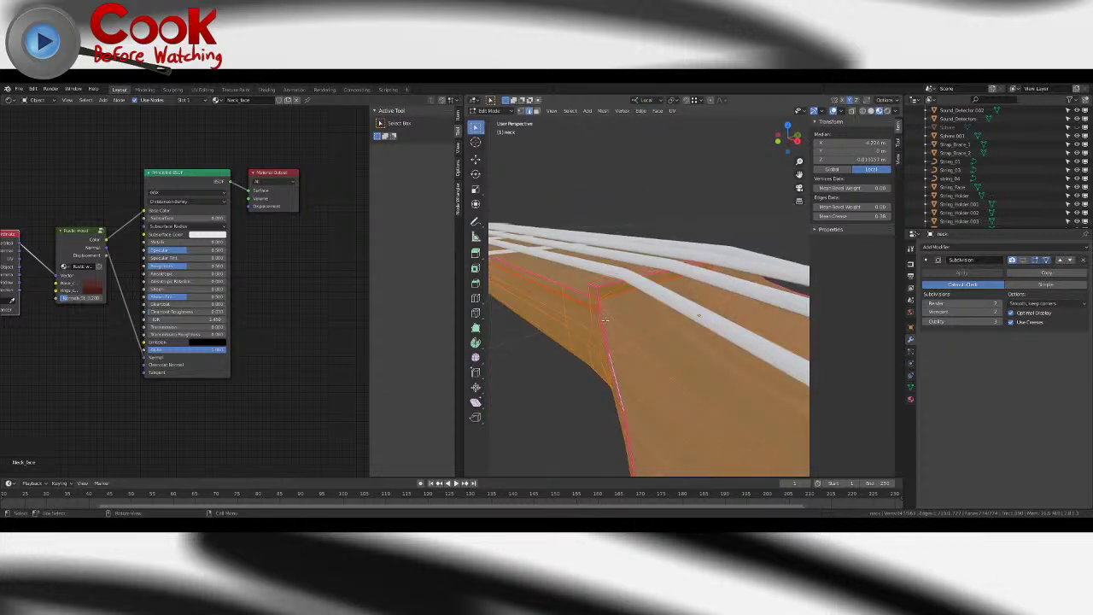
{"action": "middle_click_drag", "start_coordinate": [606, 327], "coordinate": [572, 226]}
{"action": "left_click", "coordinate": [595, 283]}
{"action": "left_click", "coordinate": [523, 111]}
{"action": "left_click", "coordinate": [583, 300]}
{"action": "middle_click_drag", "start_coordinate": [583, 300], "coordinate": [658, 313]}
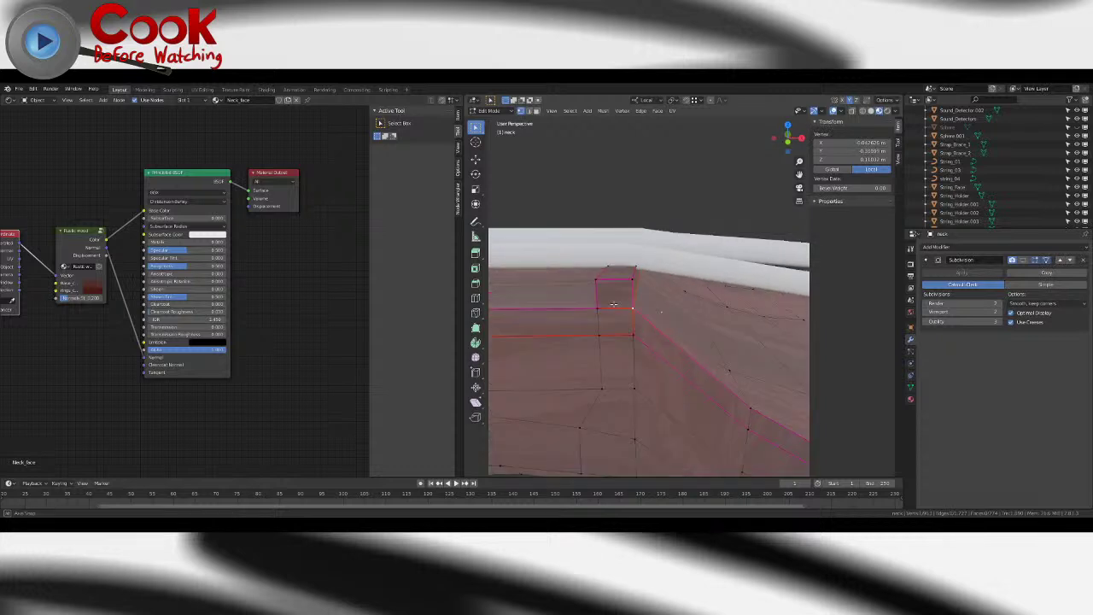
{"action": "left_click", "coordinate": [477, 160]}
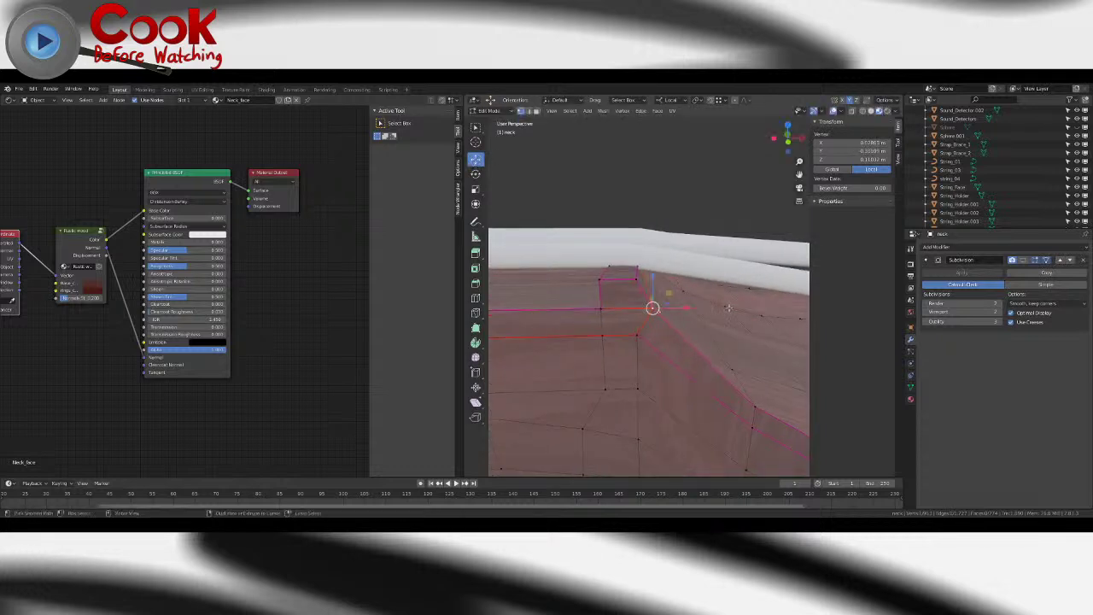
{"action": "middle_click_drag", "start_coordinate": [620, 308], "coordinate": [646, 314]}
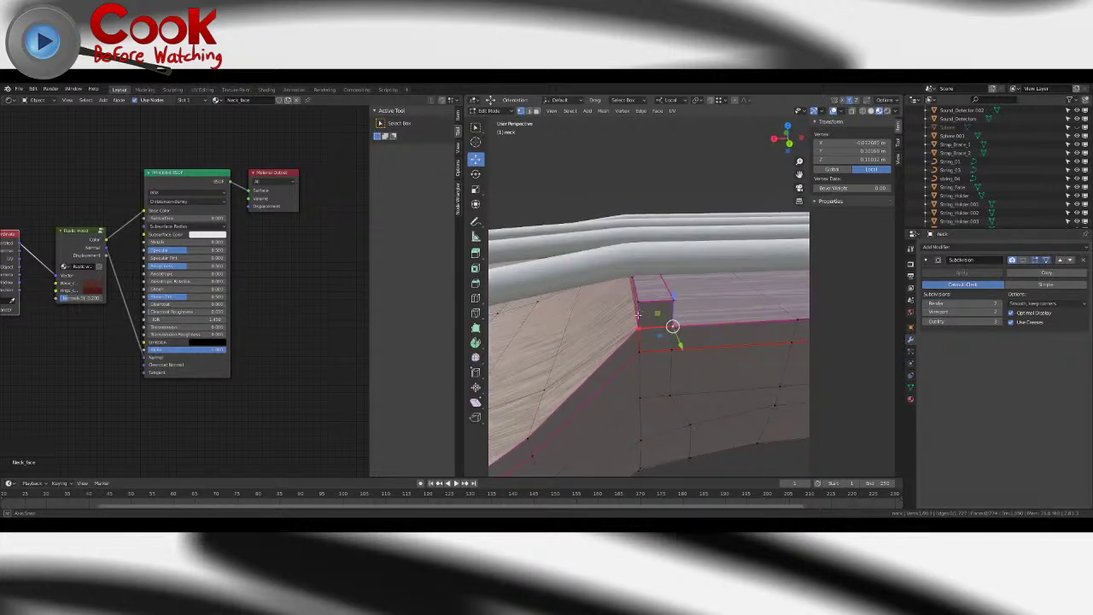
- Try to select the geometry linked to a vertex on the neck's side below the nut, and undo it
{"action": "left_click", "coordinate": [635, 398]}
{"action": "scroll", "coordinate": [637, 399], "scroll_direction": "down", "scroll_amount": 2}
{"action": "key", "text": "ctrl+l"}
{"action": "key", "text": "ctrl+z"}
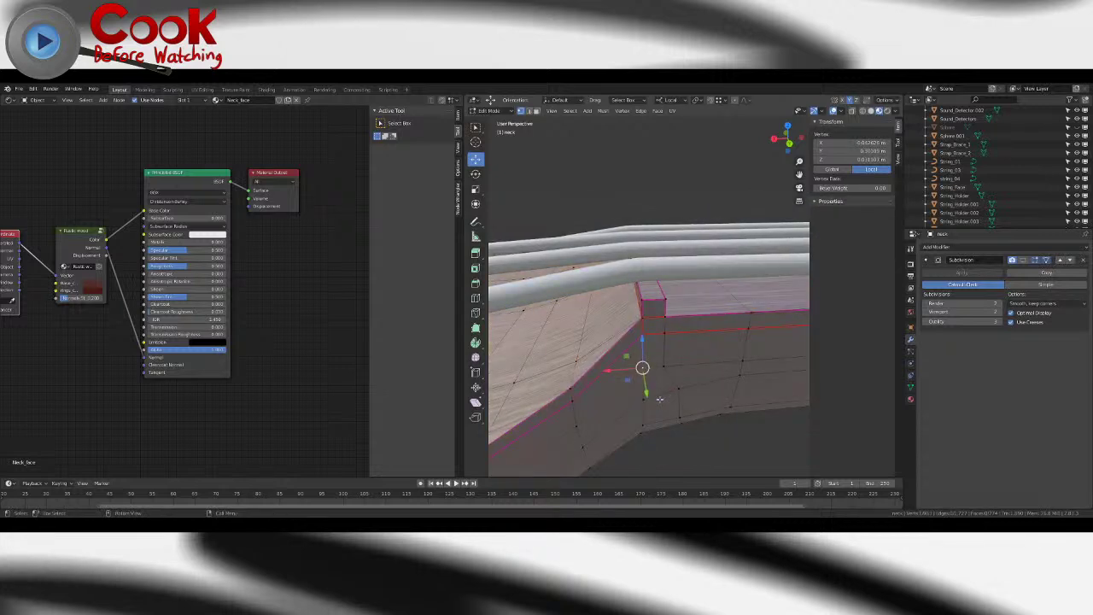
{"action": "middle_click_drag", "start_coordinate": [633, 321], "coordinate": [608, 324]}
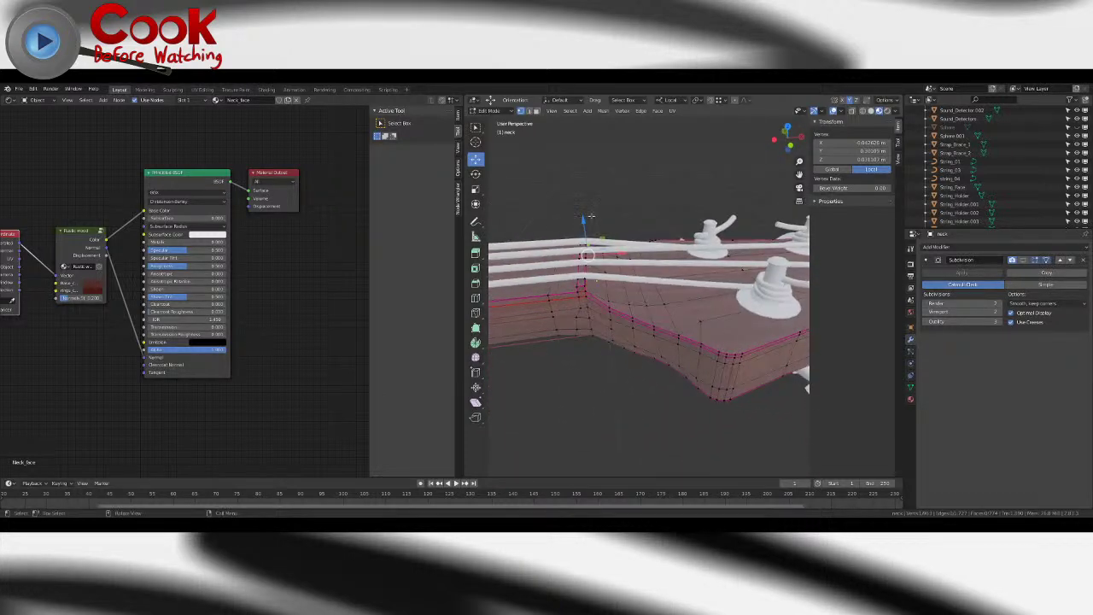
- In face selection mode, select the seam-bounded linked faces of the neck and headstock outside the fretboard
{"action": "left_click", "coordinate": [537, 111]}
{"action": "left_click", "coordinate": [647, 322]}
{"action": "key", "text": "alt+a"}
{"action": "left_click", "coordinate": [647, 323], "text": "alt"}
{"action": "middle_click_drag", "start_coordinate": [647, 323], "coordinate": [686, 348]}
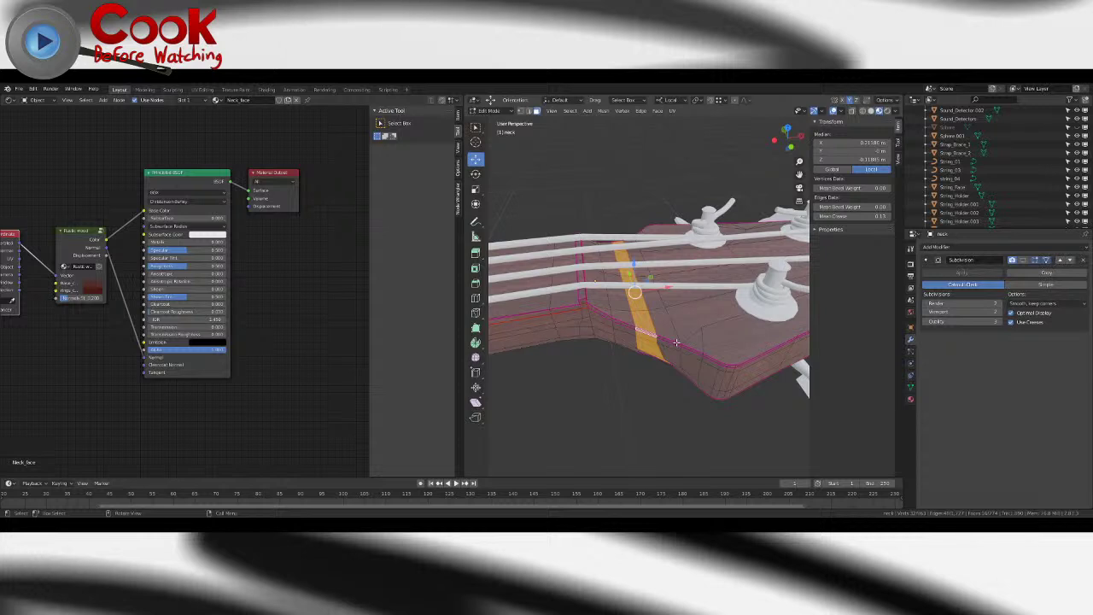
{"action": "middle_click_drag", "start_coordinate": [676, 325], "coordinate": [522, 299]}
{"action": "left_click", "coordinate": [669, 323]}
{"action": "key", "text": "l"}
- Add a second material slot to the neck, assign the selected faces to it and create a new material in it
{"action": "left_click", "coordinate": [911, 398]}
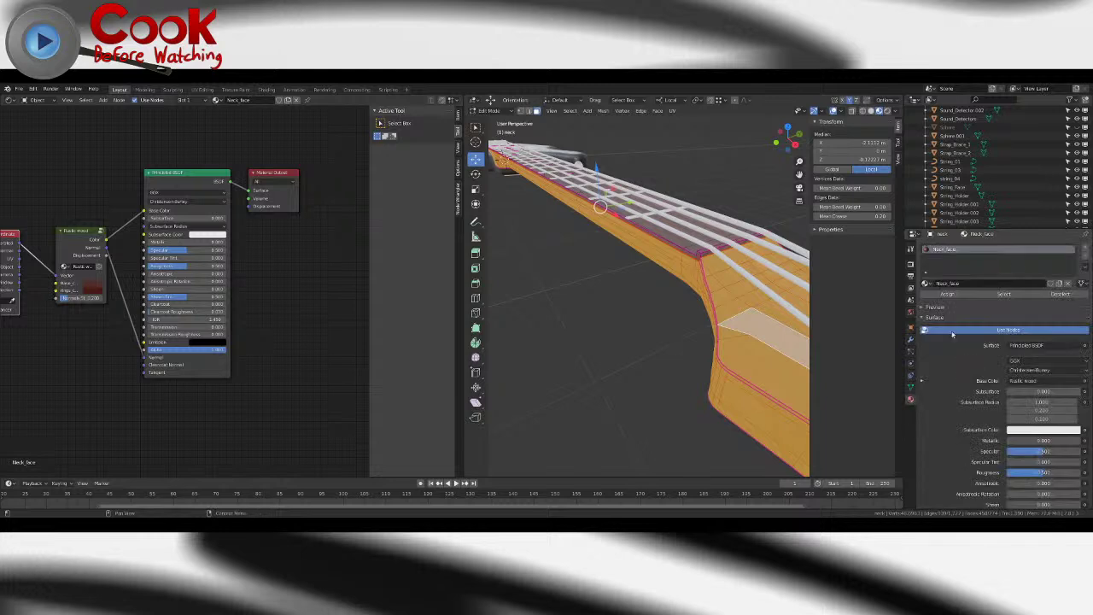
{"action": "left_click", "coordinate": [1085, 248]}
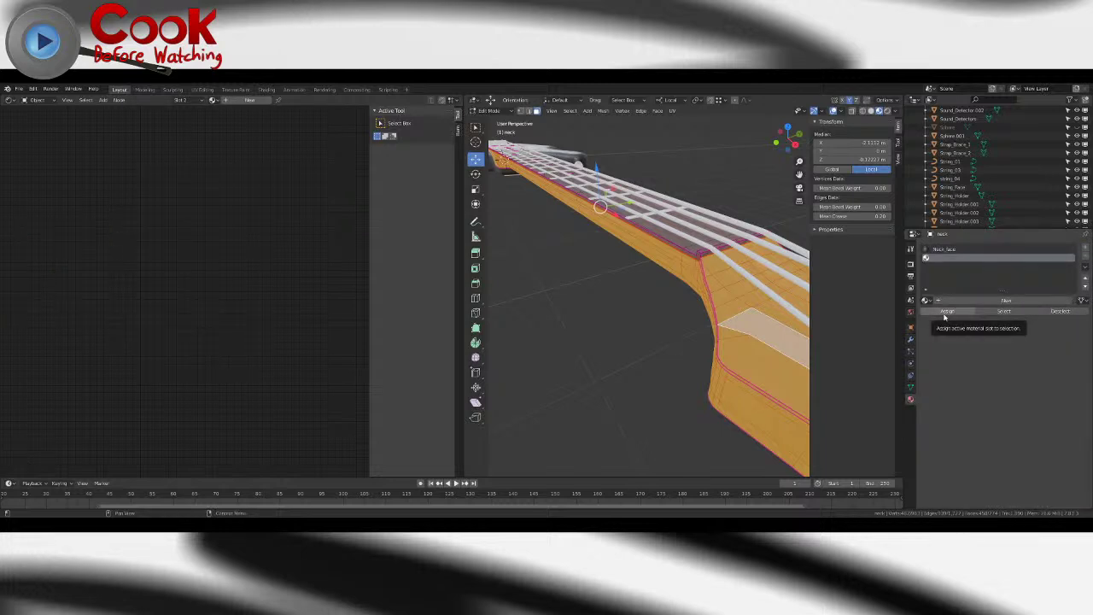
{"action": "left_click", "coordinate": [946, 312]}
{"action": "left_click", "coordinate": [969, 300]}
- Rename the new material Neck_Body
{"action": "double_click", "coordinate": [943, 257]}
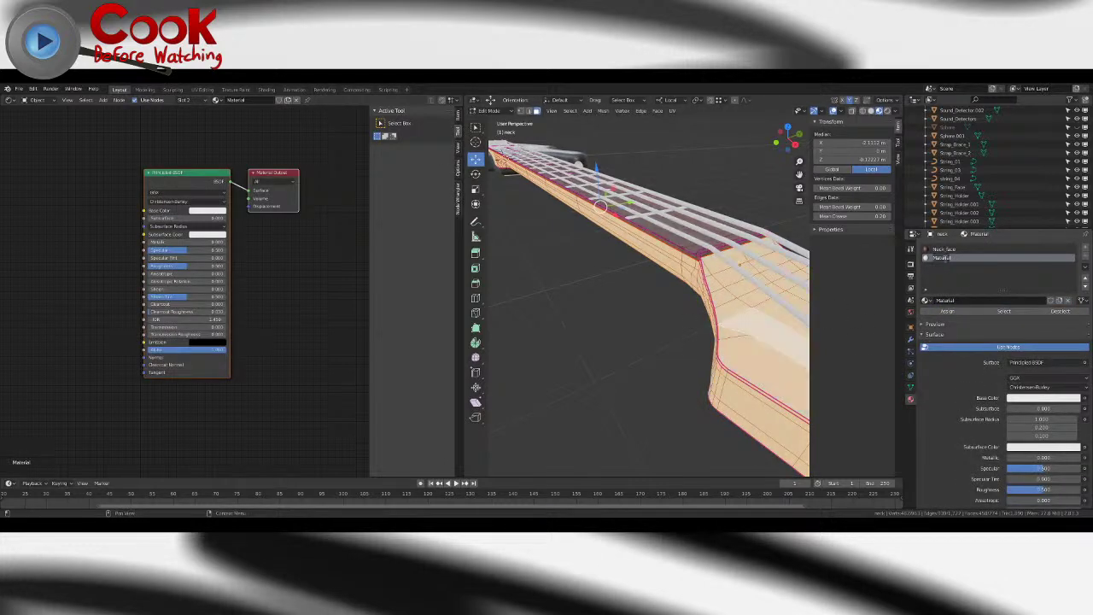
{"action": "type", "text": "Neck"}
{"action": "type", "text": "_ba"}
{"action": "type", "text": "Body"}
{"action": "key", "text": "Return"}
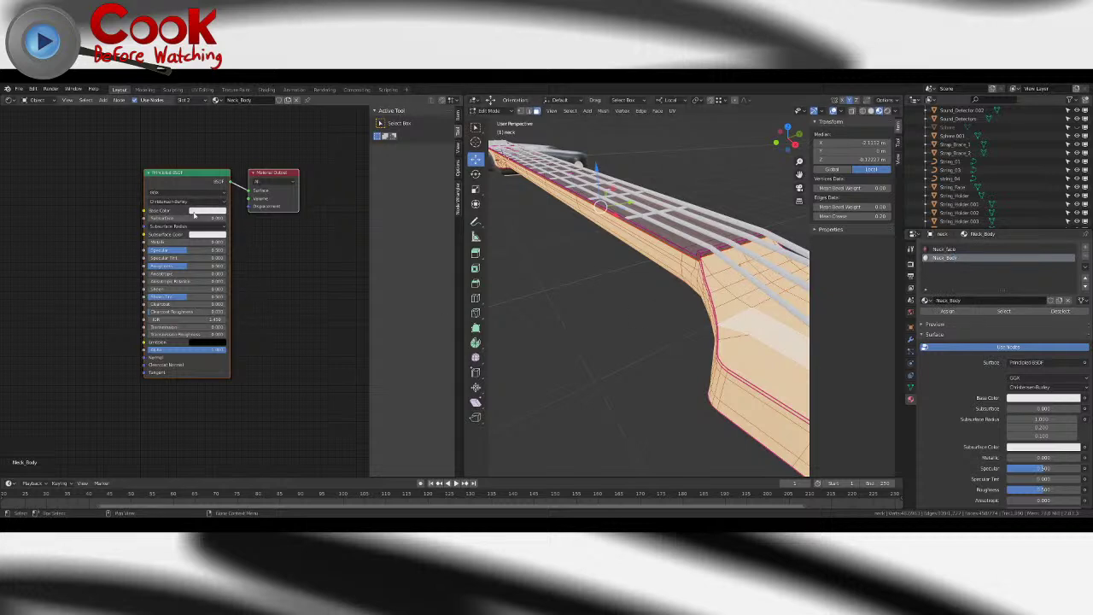
- Add a Wood_Rings group node, connect its Color to the Principled BSDF's Base Color, and return to Object Mode
{"action": "left_click", "coordinate": [104, 101]}
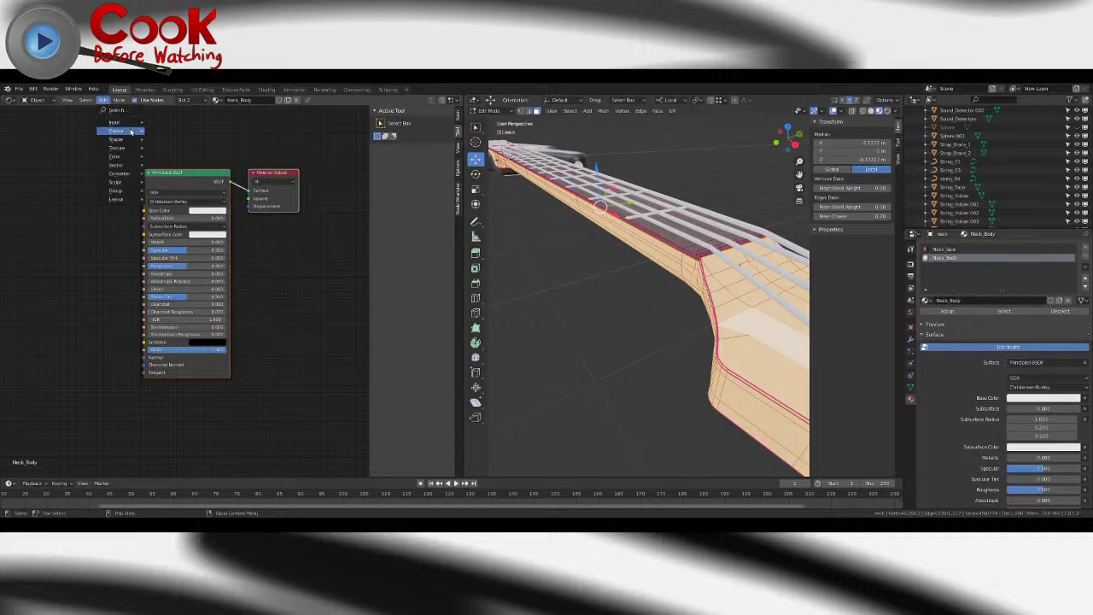
{"action": "mouse_move", "coordinate": [128, 192]}
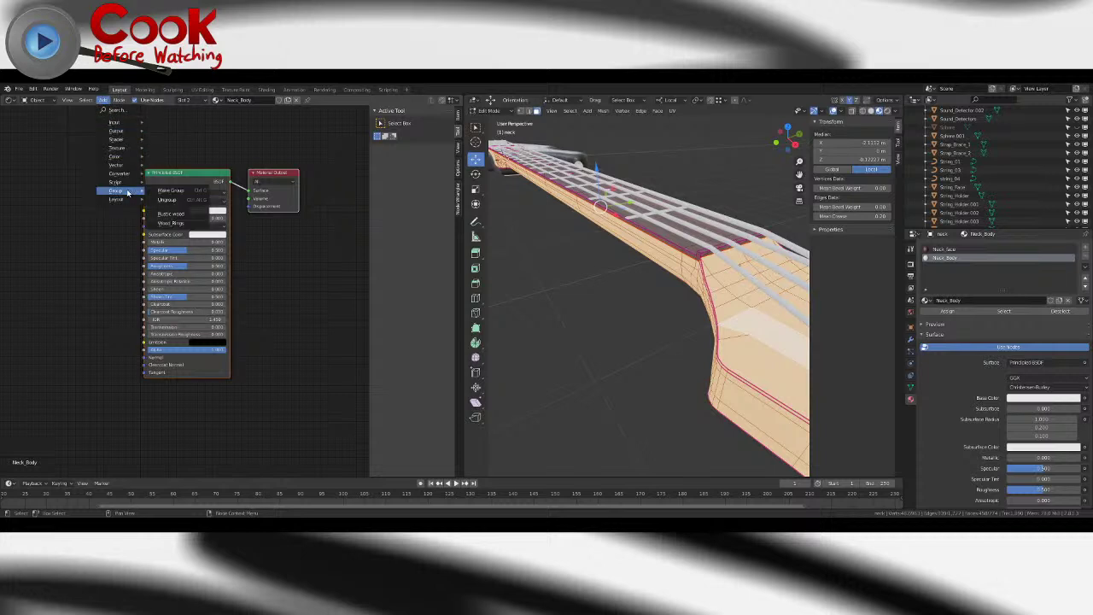
{"action": "left_click", "coordinate": [170, 223]}
{"action": "left_click", "coordinate": [51, 248]}
{"action": "left_click_drag", "start_coordinate": [75, 241], "coordinate": [143, 210]}
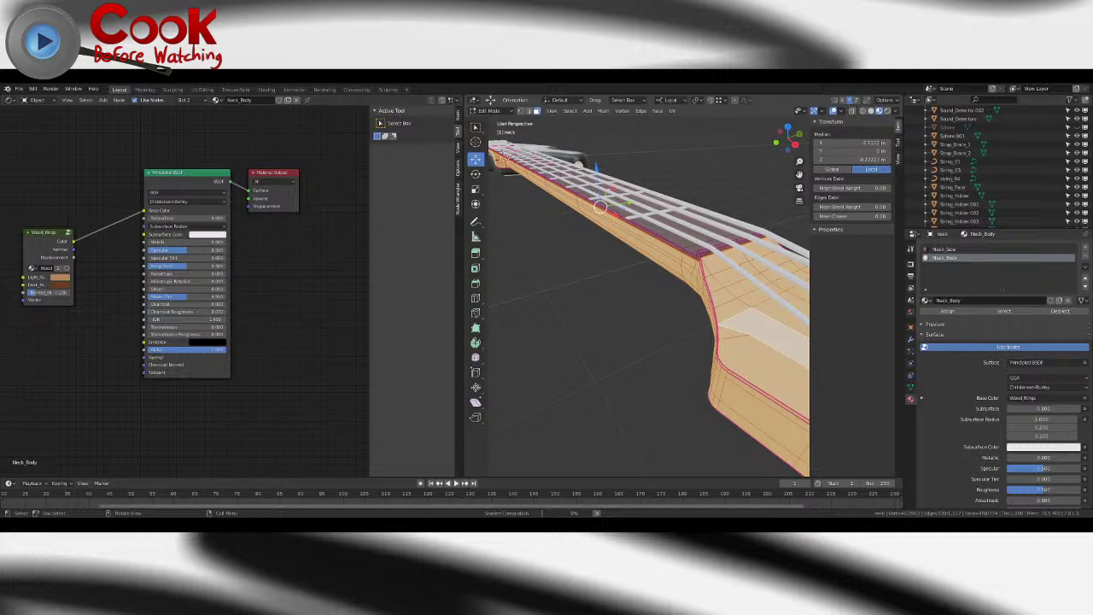
{"action": "key", "text": "Tab"}
{"action": "middle_click_drag", "start_coordinate": [557, 282], "coordinate": [581, 276]}
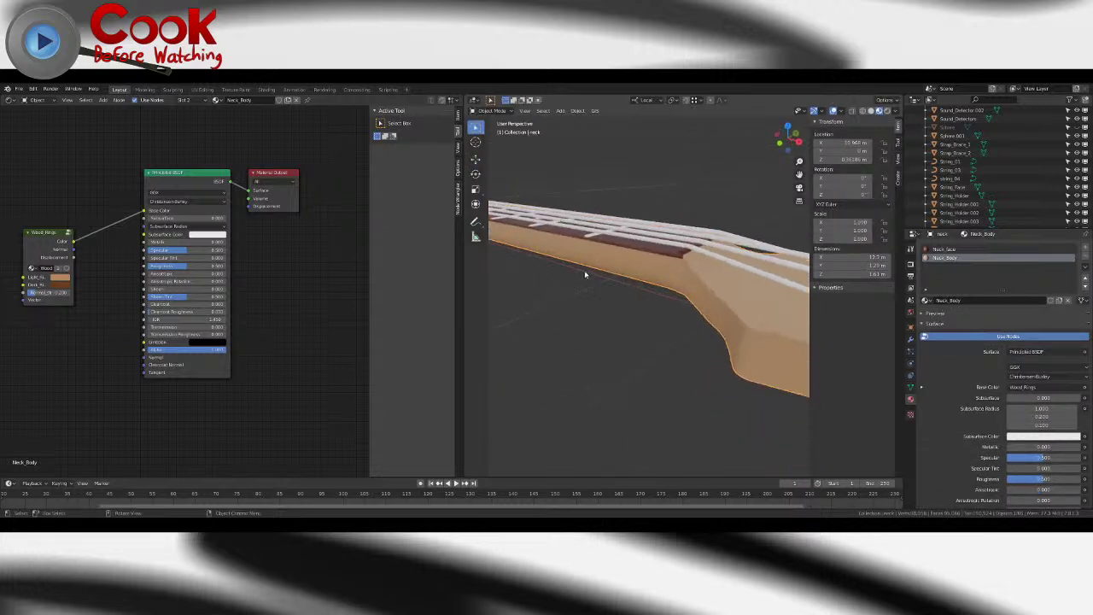
- Add a Texture Coordinate node and connect its Generated output to the Vector input of the Wood_Rings node
{"action": "left_click_drag", "start_coordinate": [47, 233], "coordinate": [63, 184]}
{"action": "middle_click_drag", "start_coordinate": [62, 183], "coordinate": [177, 209]}
{"action": "left_click", "coordinate": [102, 100]}
{"action": "mouse_move", "coordinate": [115, 125]}
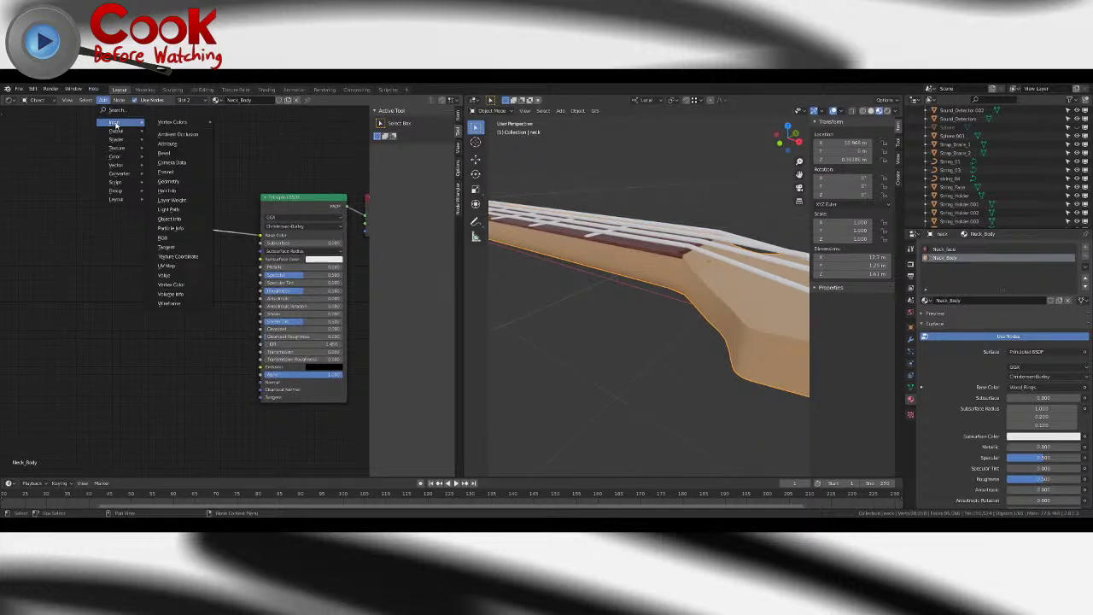
{"action": "mouse_move", "coordinate": [116, 151]}
{"action": "left_click", "coordinate": [102, 100]}
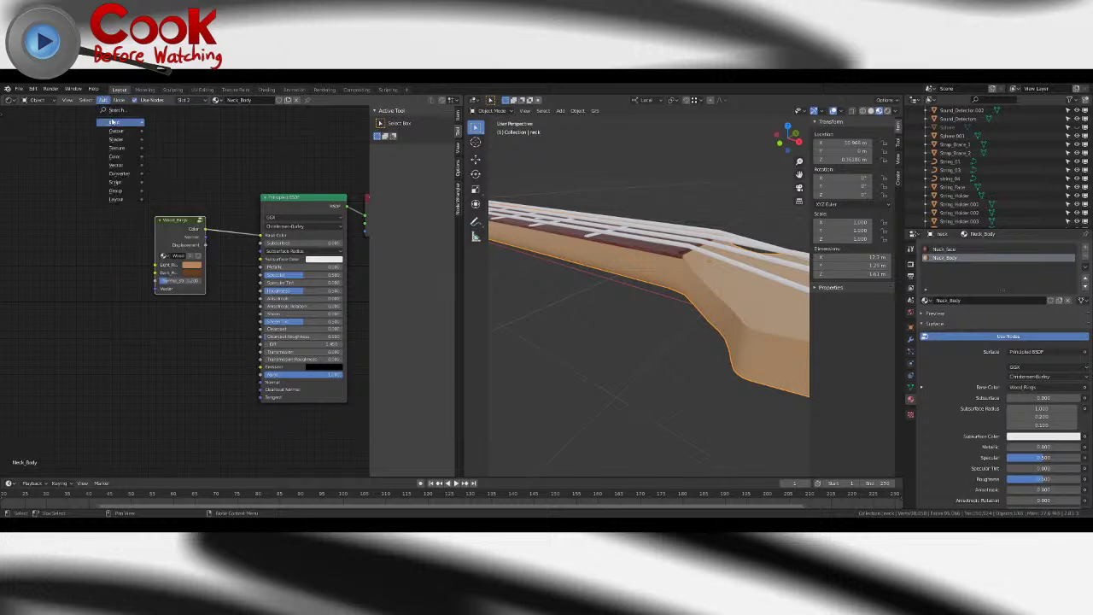
{"action": "left_click", "coordinate": [171, 254]}
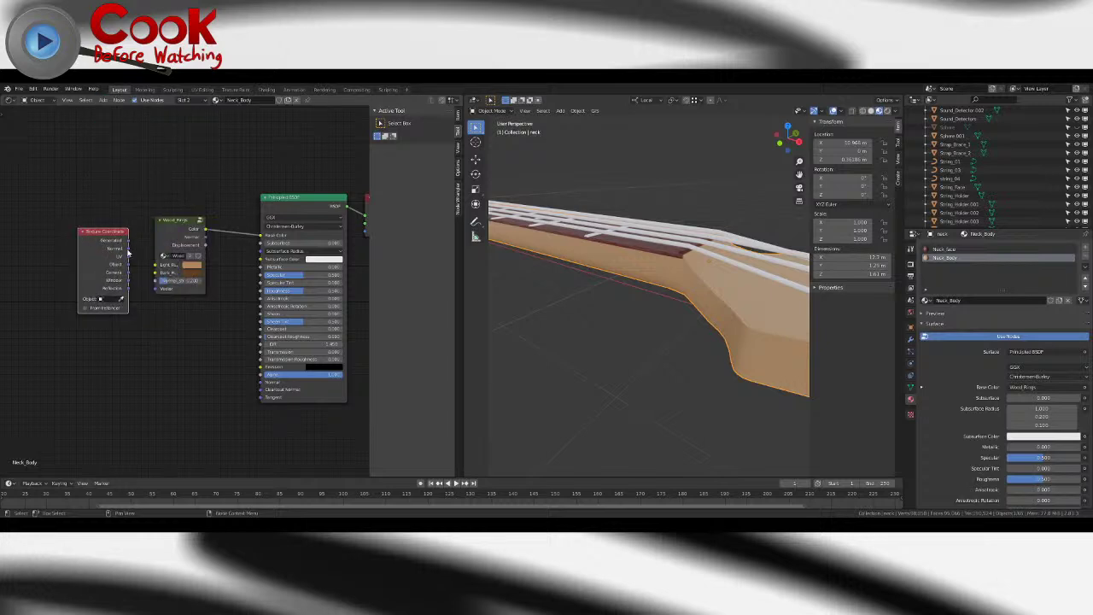
{"action": "left_click_drag", "start_coordinate": [128, 246], "coordinate": [157, 288]}
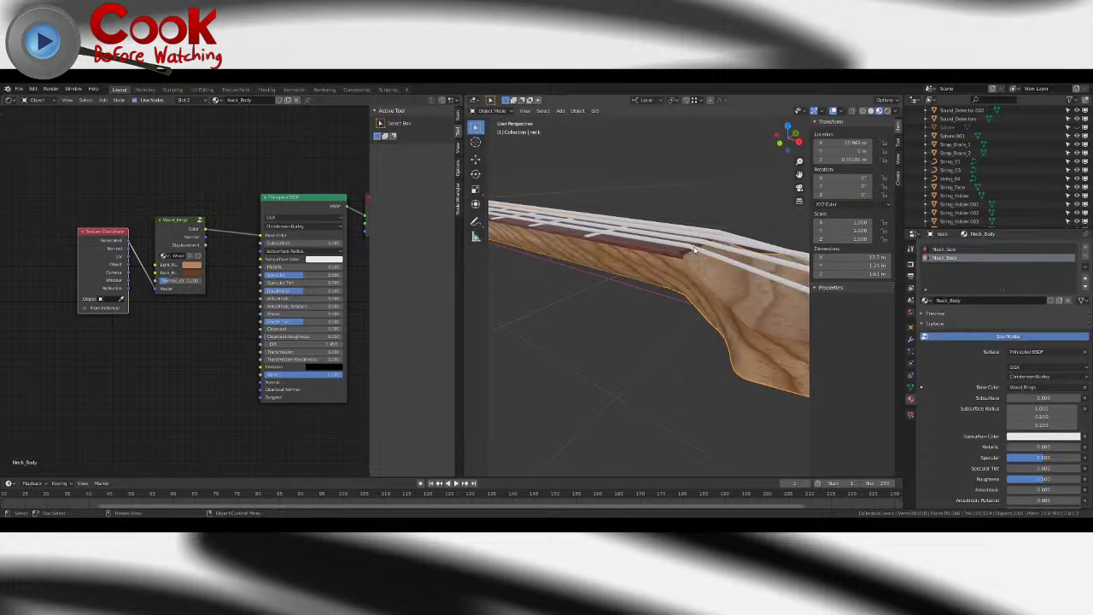
- Lighten the dark ring color of the neck's Wood_Rings node to a light orange-brown
{"action": "middle_click_drag", "start_coordinate": [695, 250], "coordinate": [654, 303]}
{"action": "scroll", "coordinate": [666, 351], "scroll_direction": "up", "scroll_amount": 3}
{"action": "scroll", "coordinate": [626, 316], "scroll_direction": "up", "scroll_amount": 2}
{"action": "left_click", "coordinate": [192, 272]}
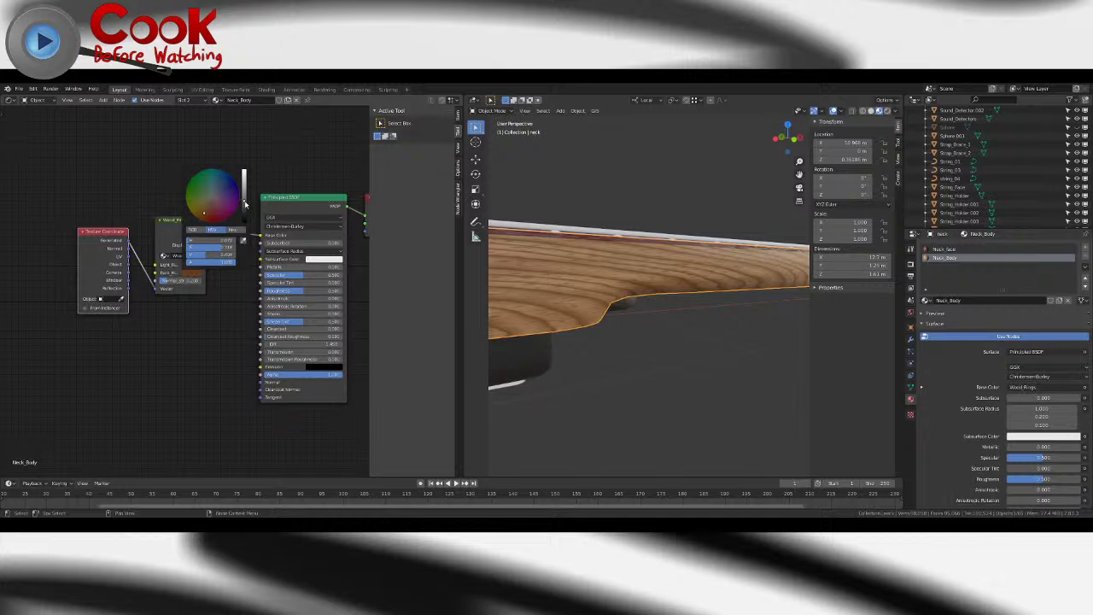
{"action": "mouse_move", "coordinate": [244, 202]}
{"action": "left_mouse_down"}
{"action": "mouse_move", "coordinate": [243, 187]}
{"action": "mouse_move", "coordinate": [206, 206]}
{"action": "left_mouse_up"}
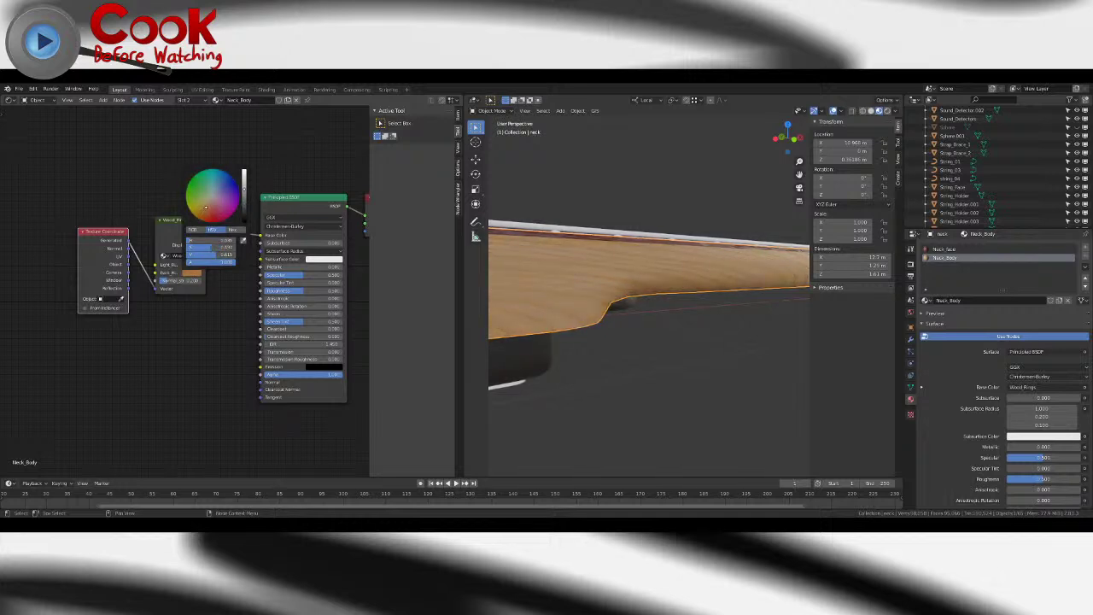
- Connect the Normal output of the Wood_Rings node to the Principled BSDF's Normal input
{"action": "middle_click_drag", "start_coordinate": [547, 342], "coordinate": [841, 382]}
{"action": "scroll", "coordinate": [675, 349], "scroll_direction": "down", "scroll_amount": 5}
{"action": "mouse_move", "coordinate": [318, 320]}
{"action": "middle_mouse_down"}
{"action": "mouse_move", "coordinate": [368, 284]}
{"action": "mouse_move", "coordinate": [311, 314]}
{"action": "middle_mouse_up"}
{"action": "middle_click_drag", "start_coordinate": [593, 326], "coordinate": [625, 358]}
{"action": "left_click_drag", "start_coordinate": [198, 229], "coordinate": [254, 374]}
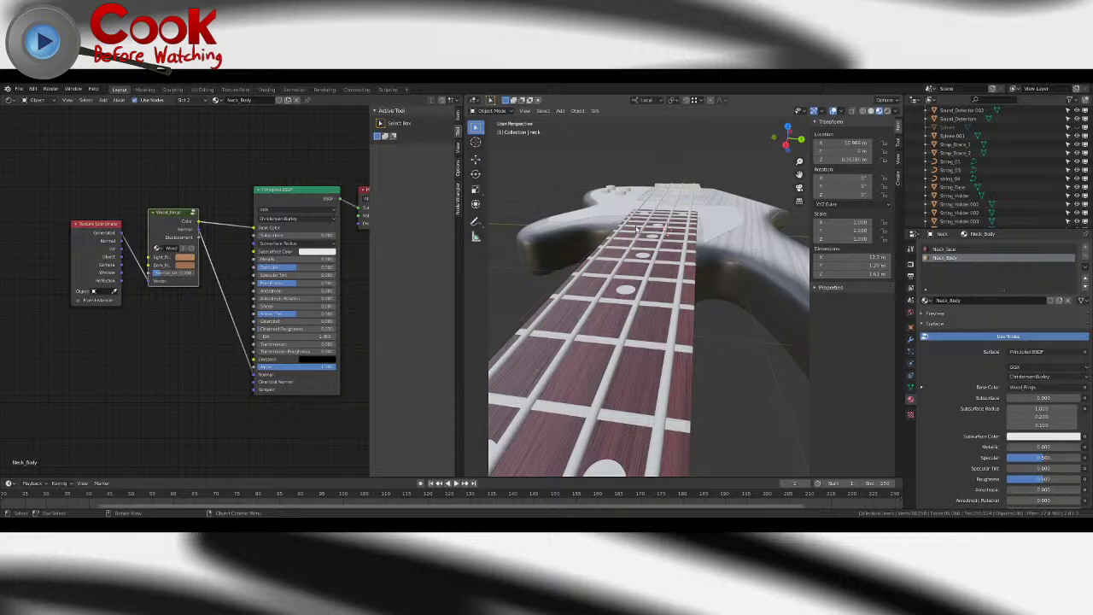
- Select the bass body and set its material's Specular to 0
{"action": "middle_click_drag", "start_coordinate": [765, 314], "coordinate": [671, 271]}
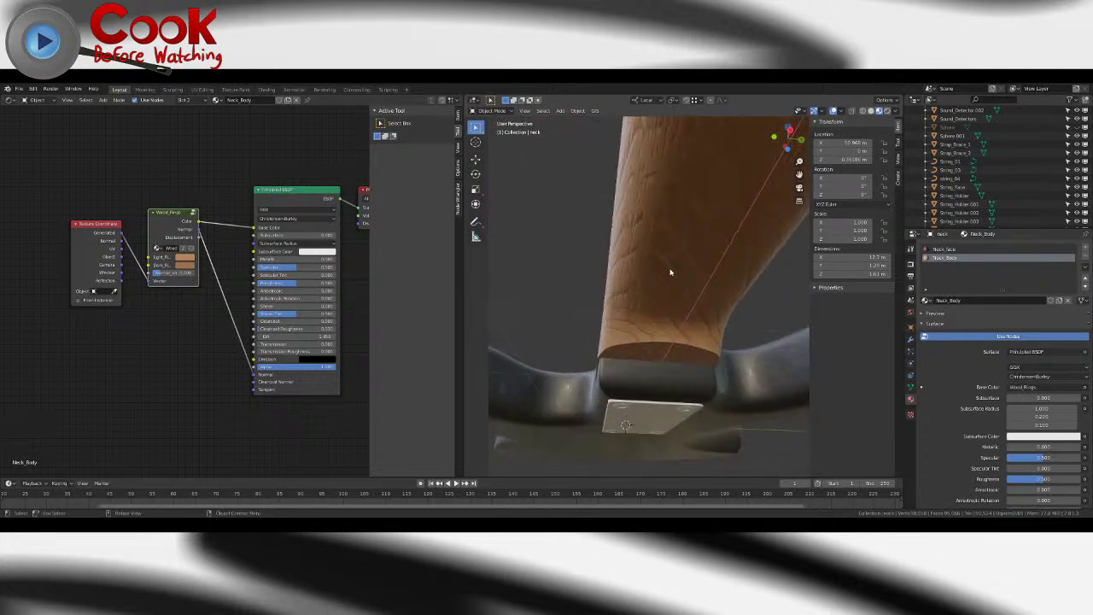
{"action": "left_click", "coordinate": [769, 396]}
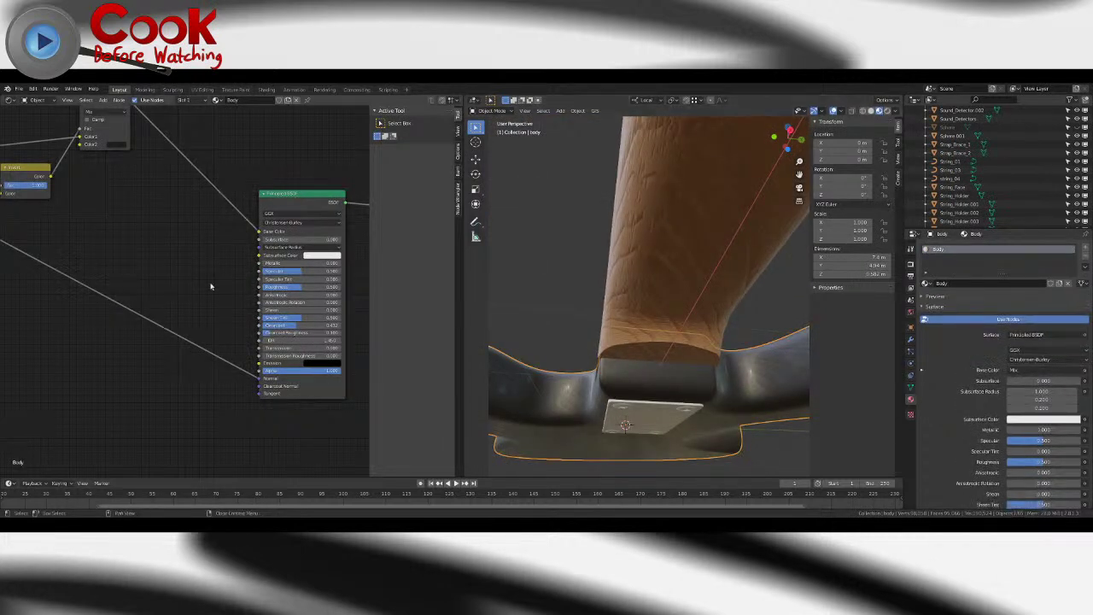
{"action": "double_click", "coordinate": [298, 287]}
{"action": "key", "text": "Return"}
{"action": "left_click", "coordinate": [325, 273]}
{"action": "type", "text": "0"}
{"action": "key", "text": "Return"}
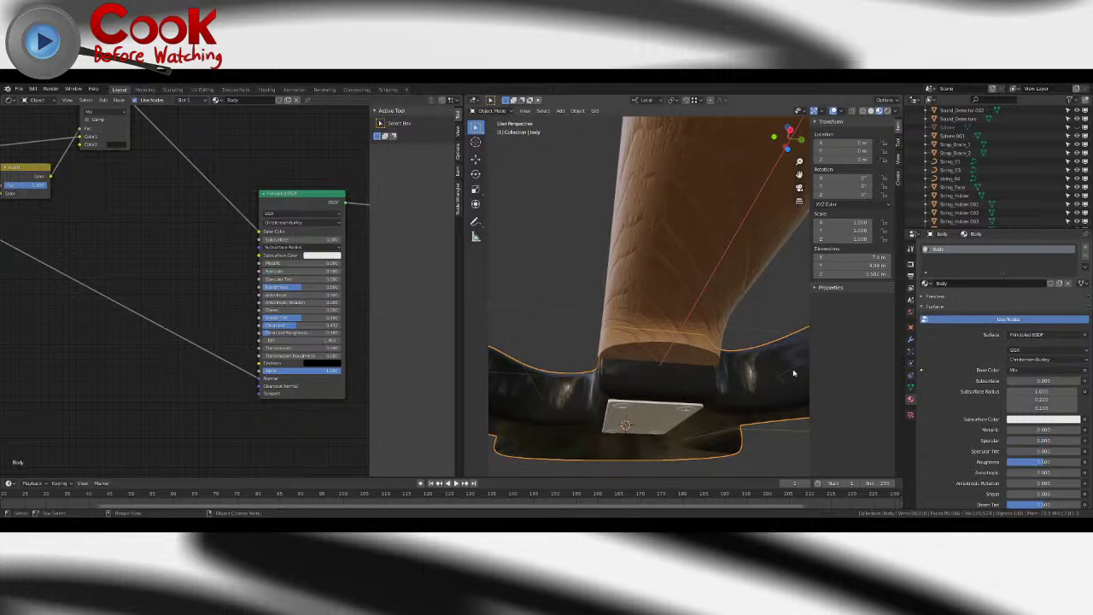
- Set the body material's Specular to 0.1
{"action": "middle_click_drag", "start_coordinate": [770, 368], "coordinate": [698, 390]}
{"action": "double_click", "coordinate": [288, 271]}
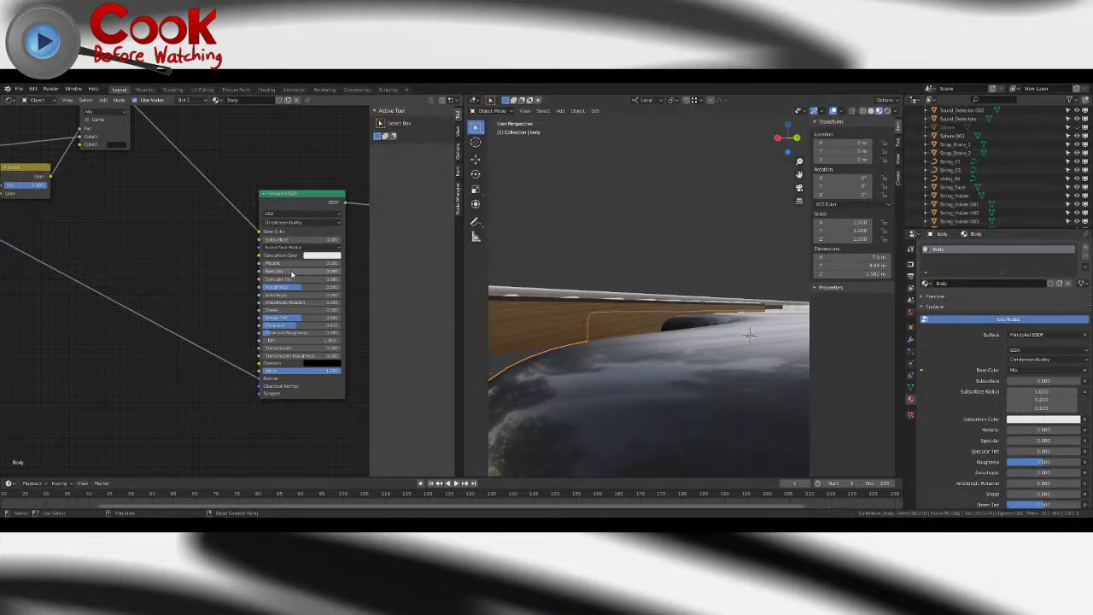
{"action": "key", "text": "Return"}
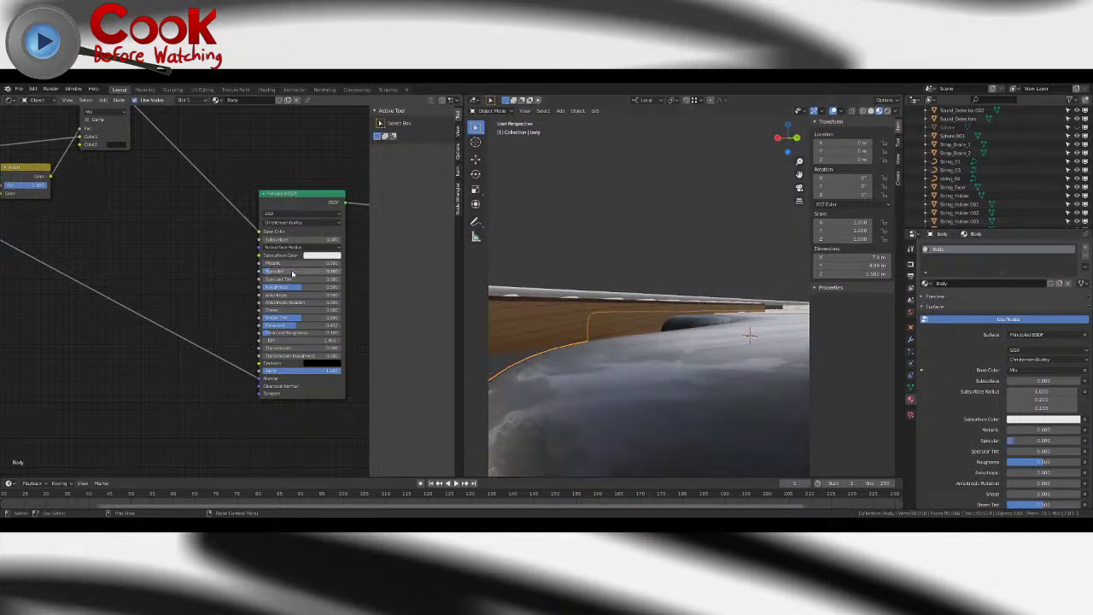
- Select the neck and reduce the normal strength of its Wood_Rings node
{"action": "middle_click_drag", "start_coordinate": [614, 337], "coordinate": [701, 292]}
{"action": "scroll", "coordinate": [640, 339], "scroll_direction": "down", "scroll_amount": 4}
{"action": "left_click", "coordinate": [701, 292]}
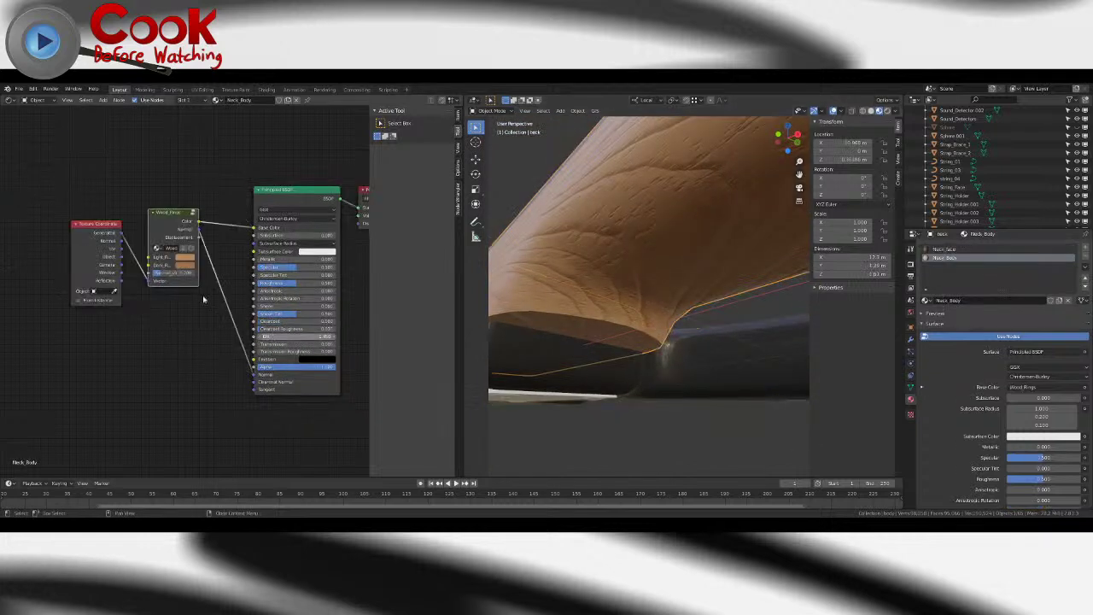
{"action": "left_click", "coordinate": [178, 275]}
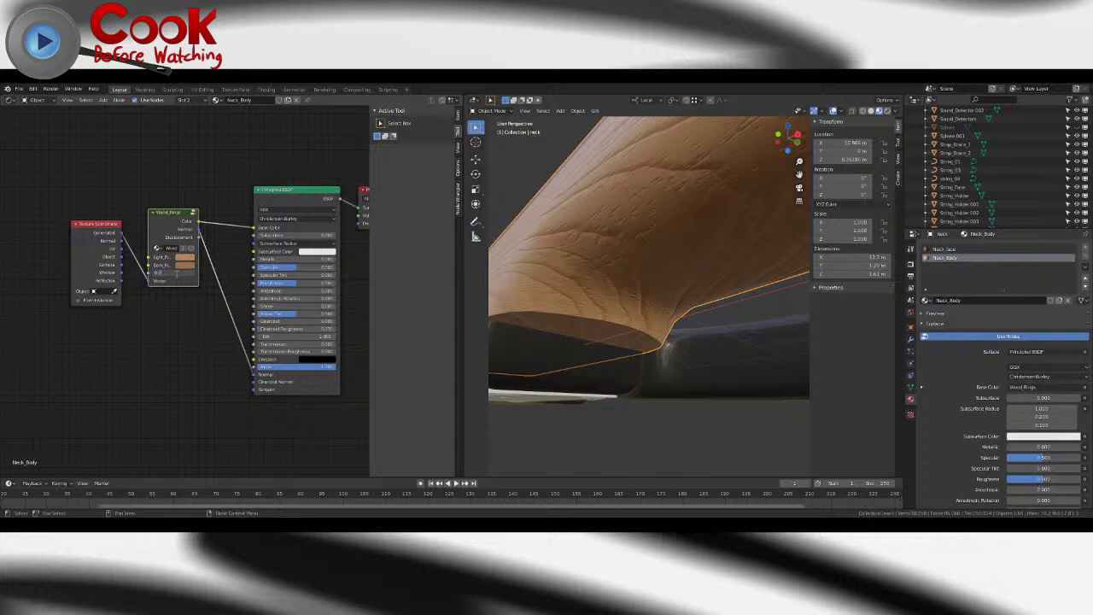
{"action": "middle_click_drag", "start_coordinate": [649, 220], "coordinate": [642, 232]}
{"action": "middle_click_drag", "start_coordinate": [754, 388], "coordinate": [737, 366]}
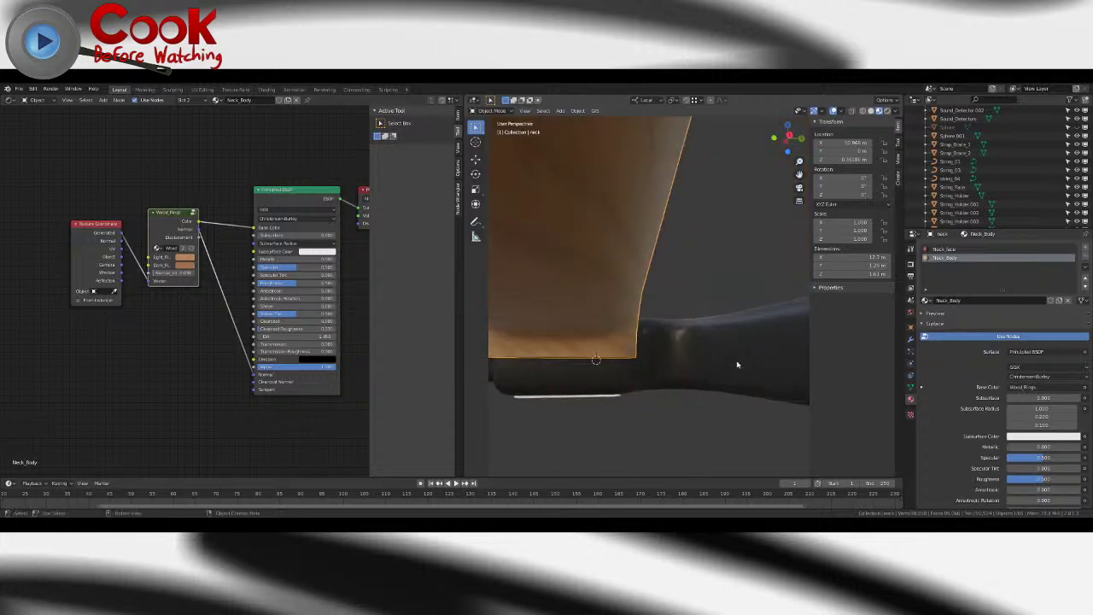
- Select the body and check the normal strength of its Wood_Rings node
{"action": "left_click", "coordinate": [737, 366]}
{"action": "middle_click_drag", "start_coordinate": [113, 276], "coordinate": [225, 325]}
{"action": "middle_click_drag", "start_coordinate": [135, 306], "coordinate": [259, 288]}
{"action": "middle_click_drag", "start_coordinate": [89, 271], "coordinate": [263, 299]}
{"action": "scroll", "coordinate": [161, 310], "scroll_direction": "up", "scroll_amount": 3}
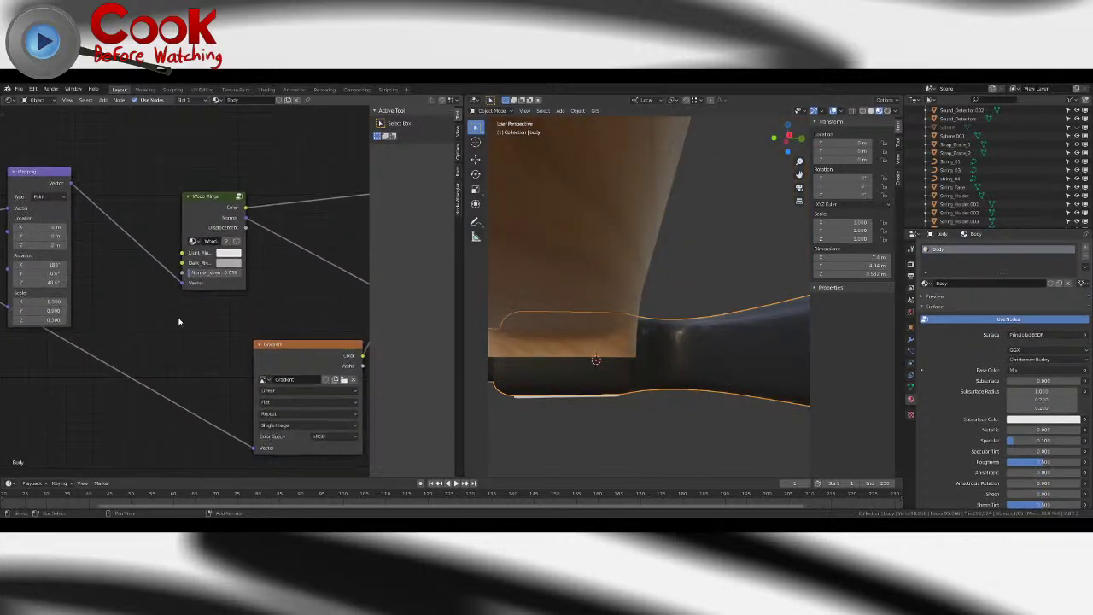
{"action": "left_click", "coordinate": [223, 272]}
{"action": "key", "text": "Return"}
{"action": "middle_click_drag", "start_coordinate": [700, 359], "coordinate": [680, 364]}
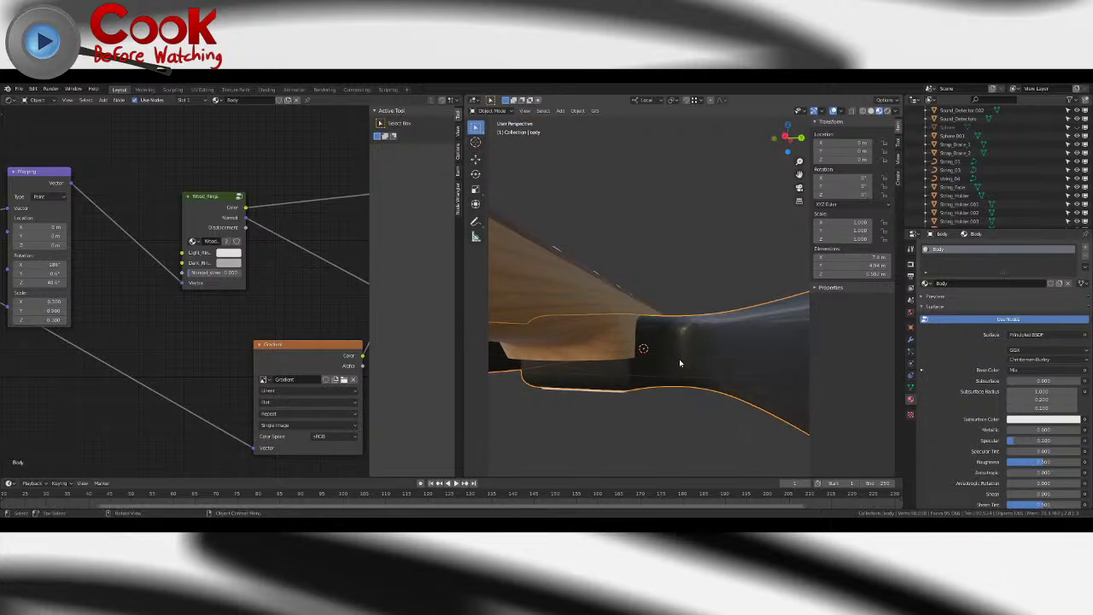
- Select the bass body and copy the hex code of its Wood_Rings node's light ring colour
{"action": "middle_click_drag", "start_coordinate": [683, 341], "coordinate": [593, 415]}
{"action": "left_click", "coordinate": [619, 231]}
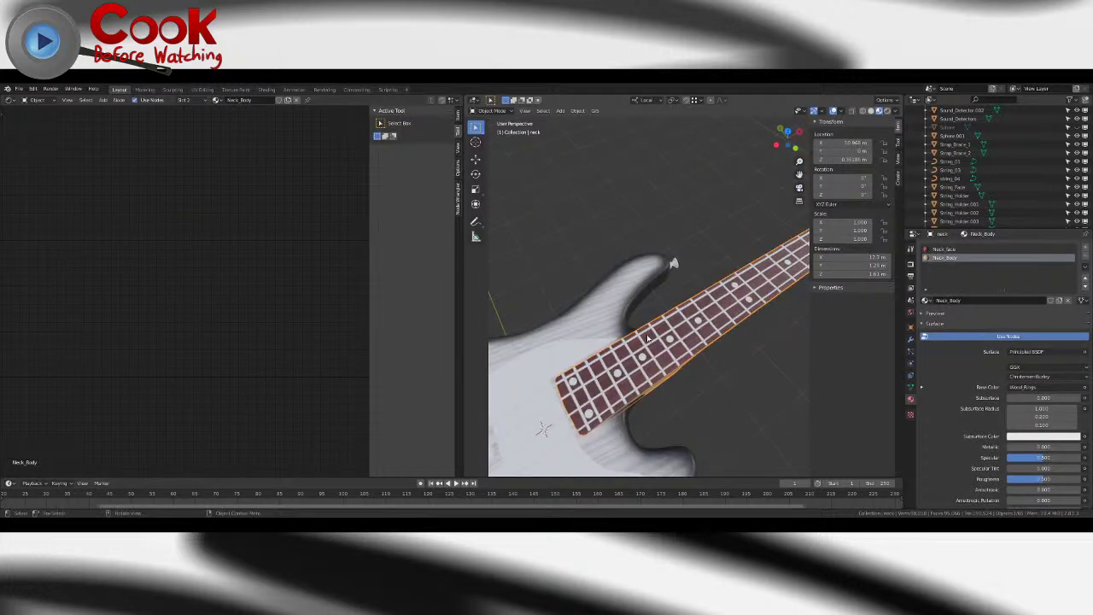
{"action": "left_click", "coordinate": [601, 325]}
{"action": "middle_click_drag", "start_coordinate": [601, 324], "coordinate": [684, 346]}
{"action": "left_click", "coordinate": [231, 252]}
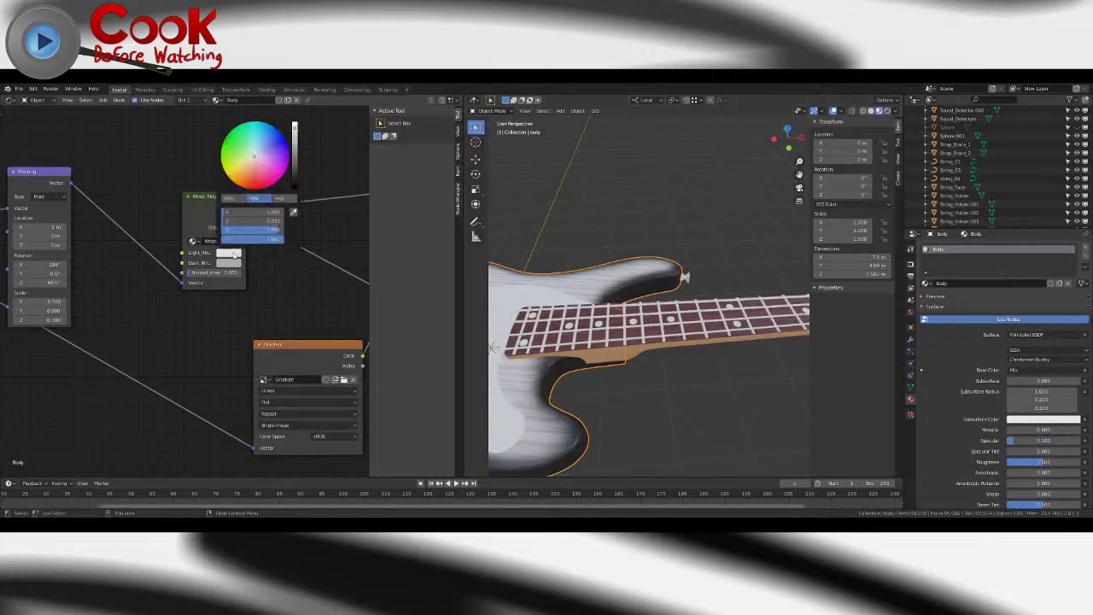
{"action": "left_click", "coordinate": [273, 198]}
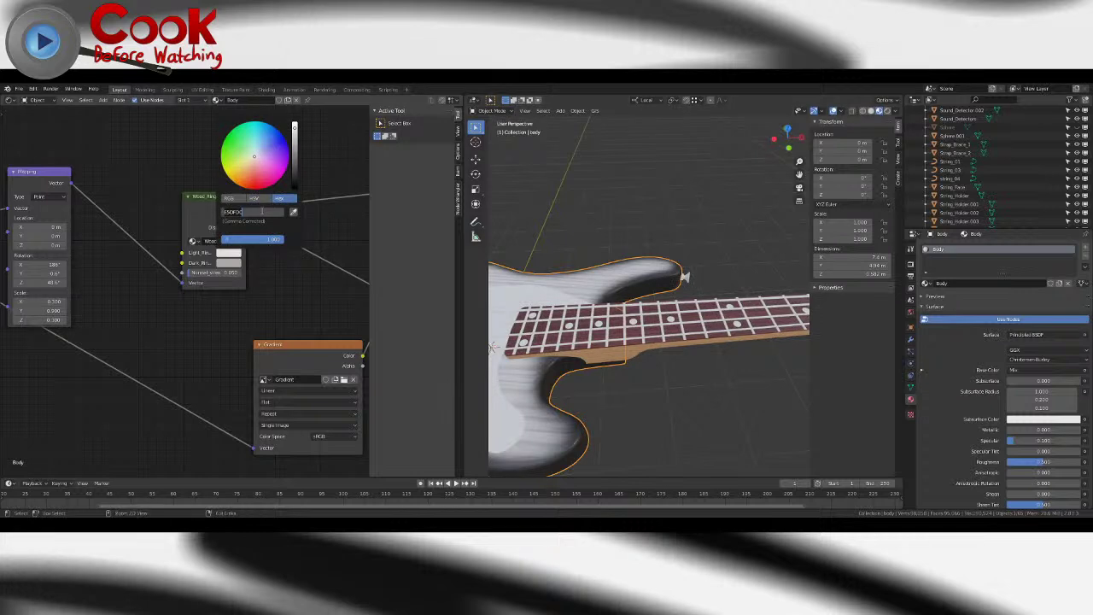
- Select the neck's Neck_Body material and set its Wood_Rings light ring colour to hex E5DFDC
{"action": "left_click", "coordinate": [632, 350]}
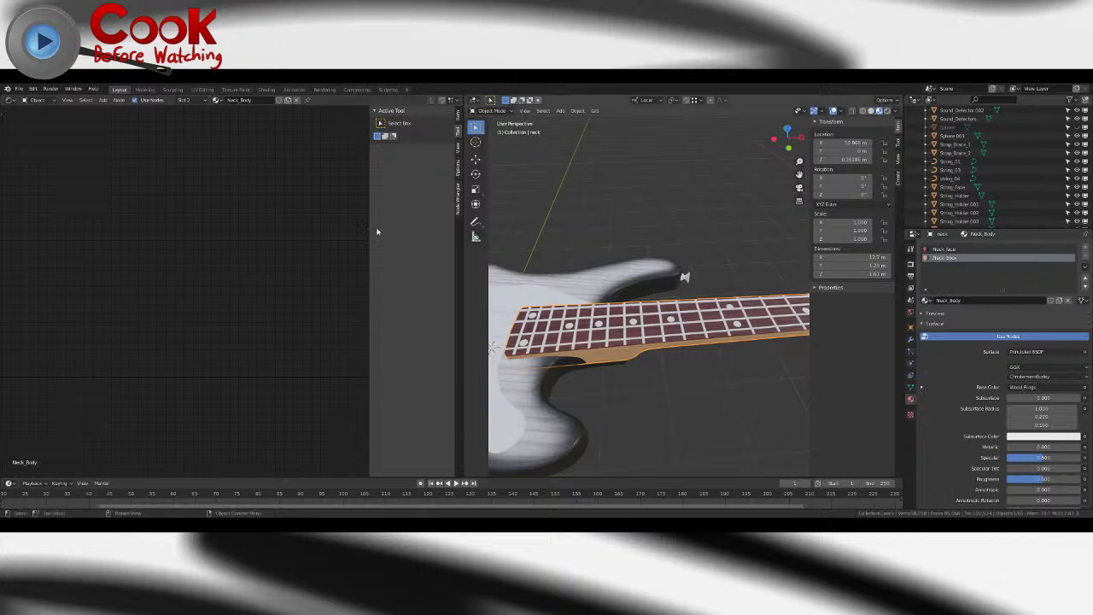
{"action": "left_click", "coordinate": [956, 249]}
{"action": "left_click", "coordinate": [944, 258]}
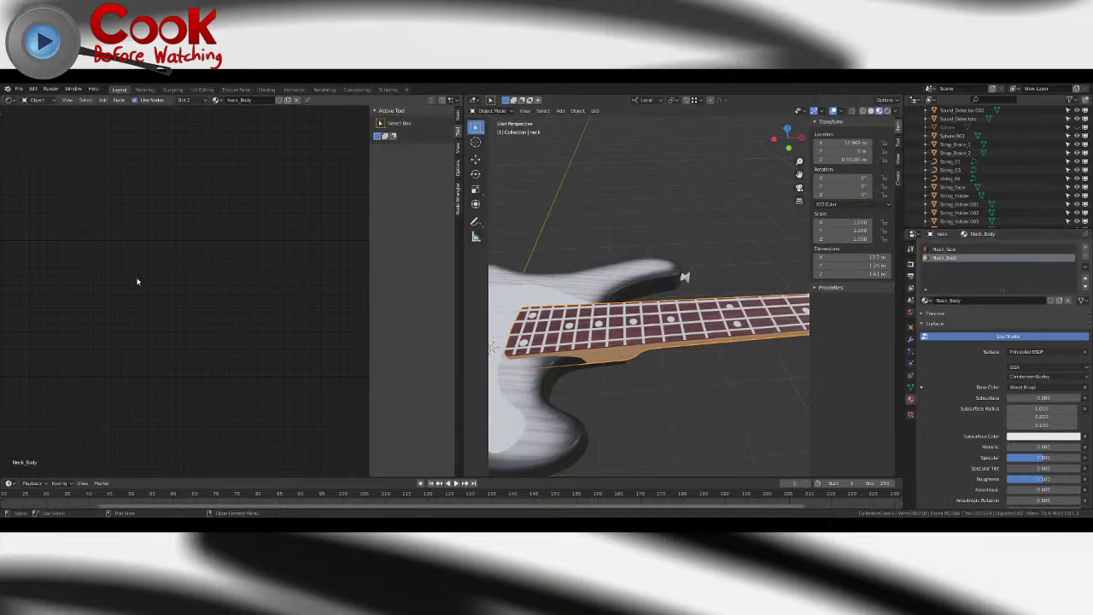
{"action": "middle_click_drag", "start_coordinate": [141, 278], "coordinate": [100, 278]}
{"action": "key", "text": "Tab"}
{"action": "key", "text": "Tab"}
{"action": "middle_click_drag", "start_coordinate": [290, 292], "coordinate": [170, 293]}
{"action": "scroll", "coordinate": [322, 315], "scroll_direction": "up", "scroll_amount": 4}
{"action": "left_click", "coordinate": [187, 278]}
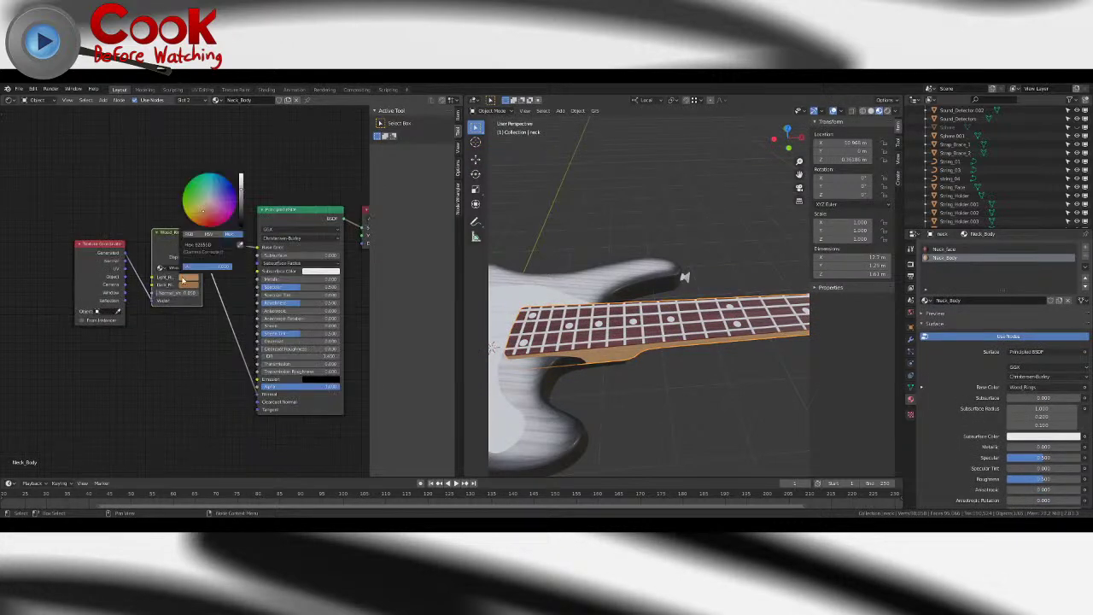
{"action": "left_click", "coordinate": [224, 246]}
{"action": "type", "text": "E5DFDC"}
{"action": "key", "text": "Return"}
- Select the bass body again and copy the hex code of its Wood_Rings dark ring colour
{"action": "middle_click_drag", "start_coordinate": [645, 375], "coordinate": [644, 293]}
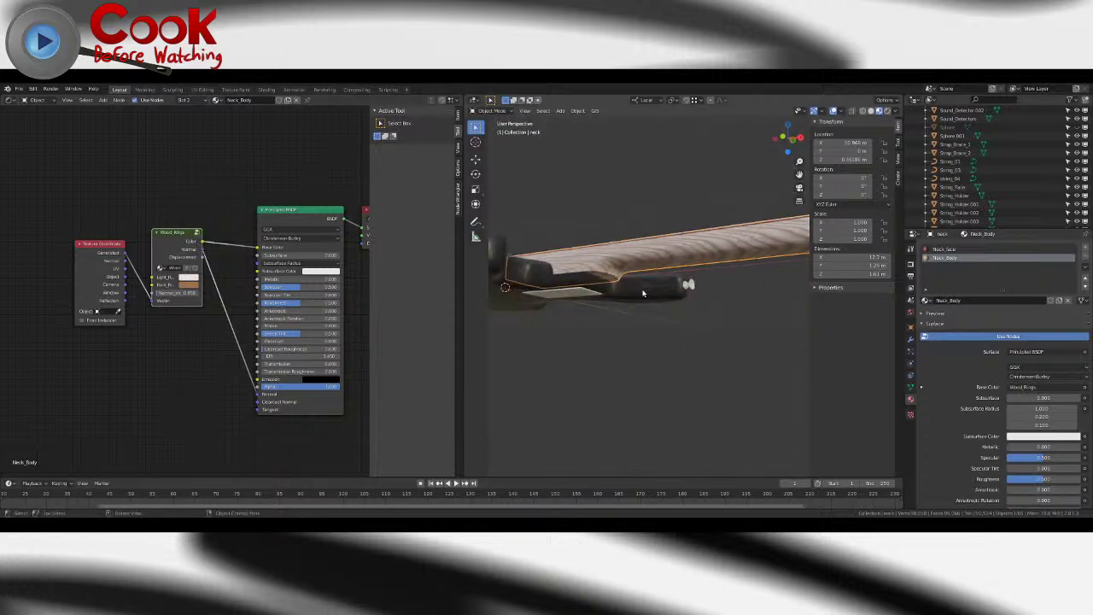
{"action": "left_click", "coordinate": [643, 293]}
{"action": "middle_click_drag", "start_coordinate": [123, 213], "coordinate": [286, 237]}
{"action": "middle_click_drag", "start_coordinate": [234, 334], "coordinate": [285, 325]}
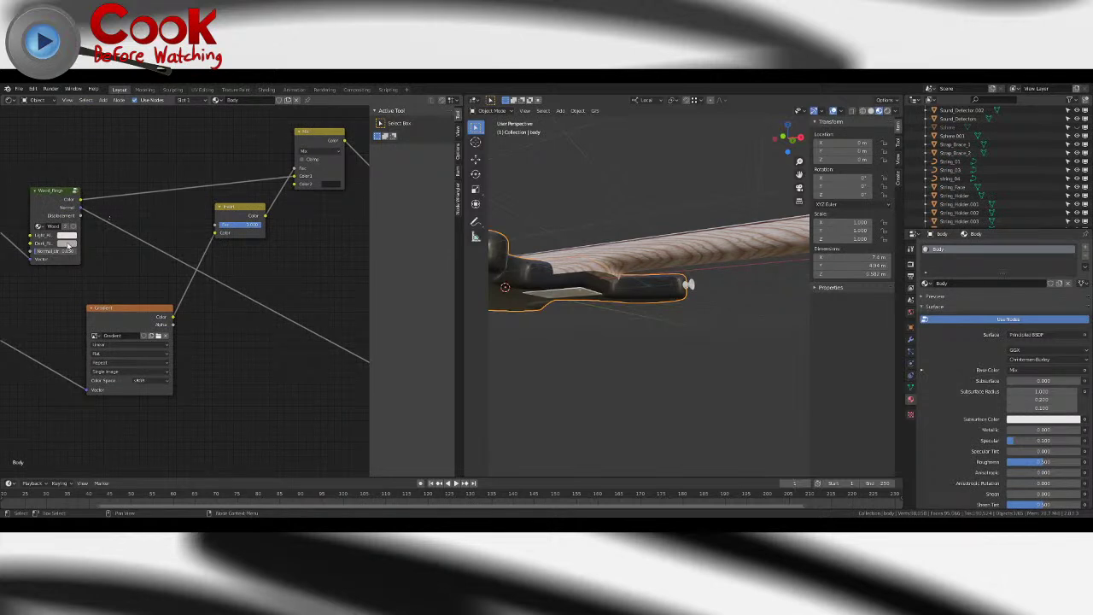
{"action": "left_click", "coordinate": [68, 244]}
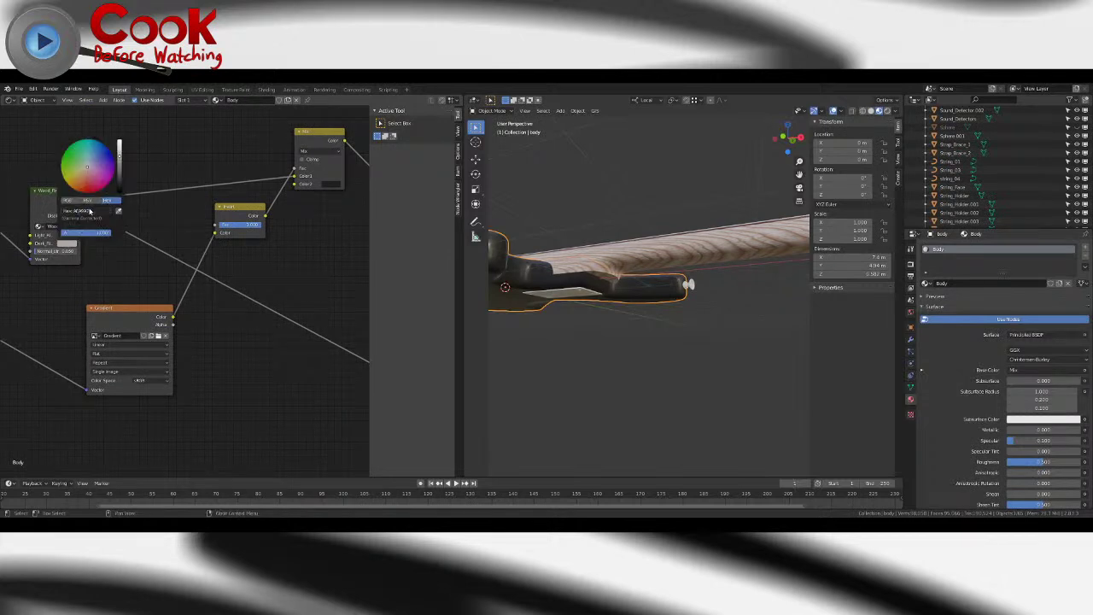
{"action": "key", "text": "Tab"}
{"action": "key", "text": "Tab"}
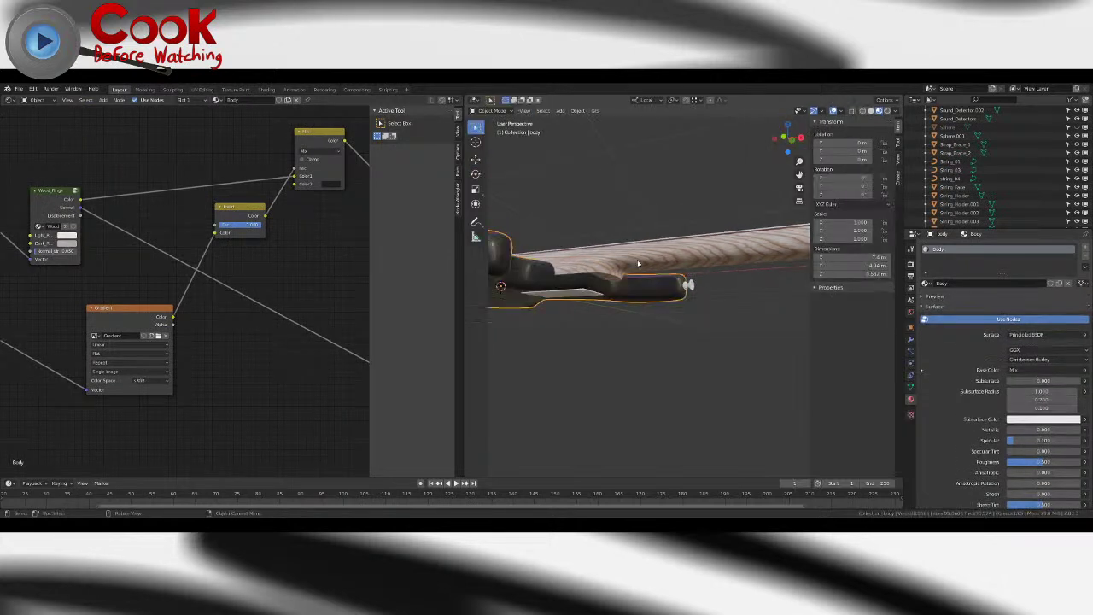
- Select the neck and apply the copied hex code to its Wood_Rings dark ring colour
{"action": "left_click", "coordinate": [638, 264]}
{"action": "middle_click_drag", "start_coordinate": [335, 284], "coordinate": [187, 285]}
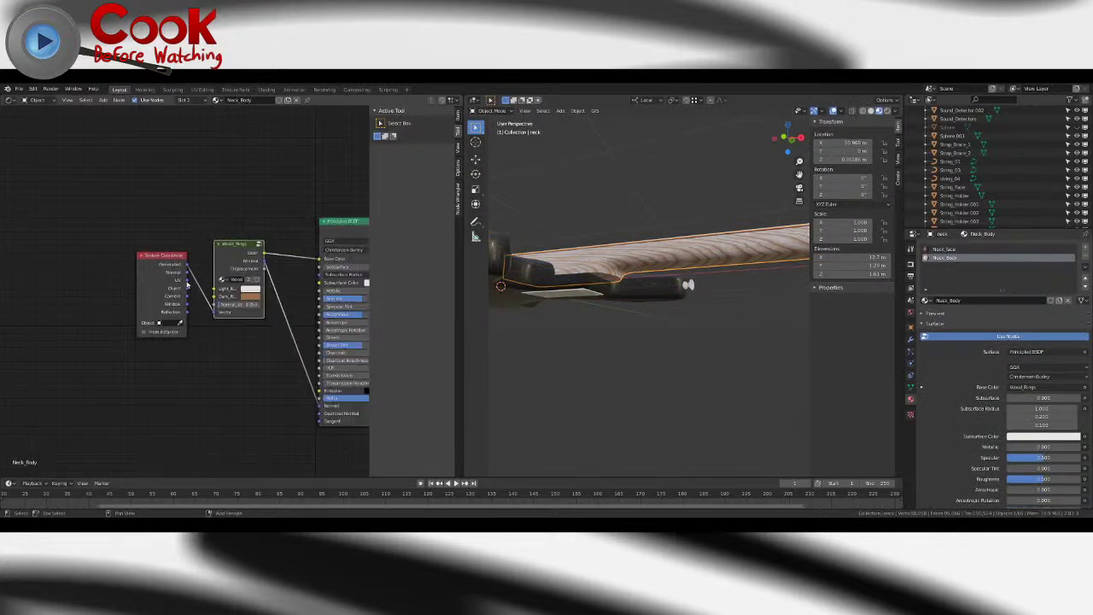
{"action": "left_click", "coordinate": [250, 288]}
{"action": "key", "text": "Return"}
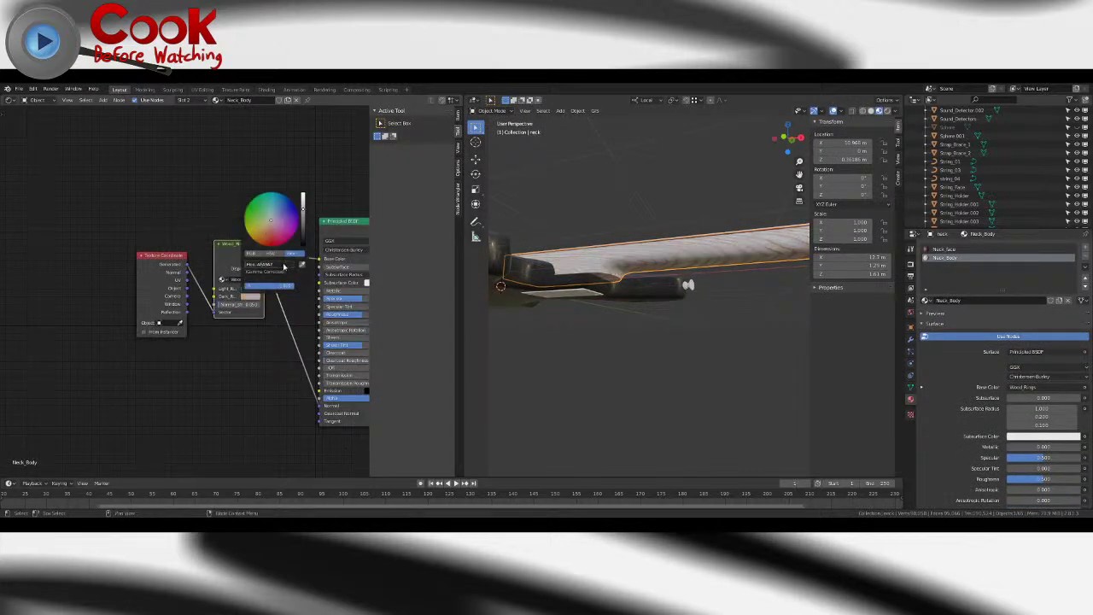
{"action": "left_click", "coordinate": [687, 325]}
- Move the neck material's Texture Coordinate node farther from Wood_Rings and insert a Mapping node on the link between them
{"action": "middle_click_drag", "start_coordinate": [687, 326], "coordinate": [620, 344]}
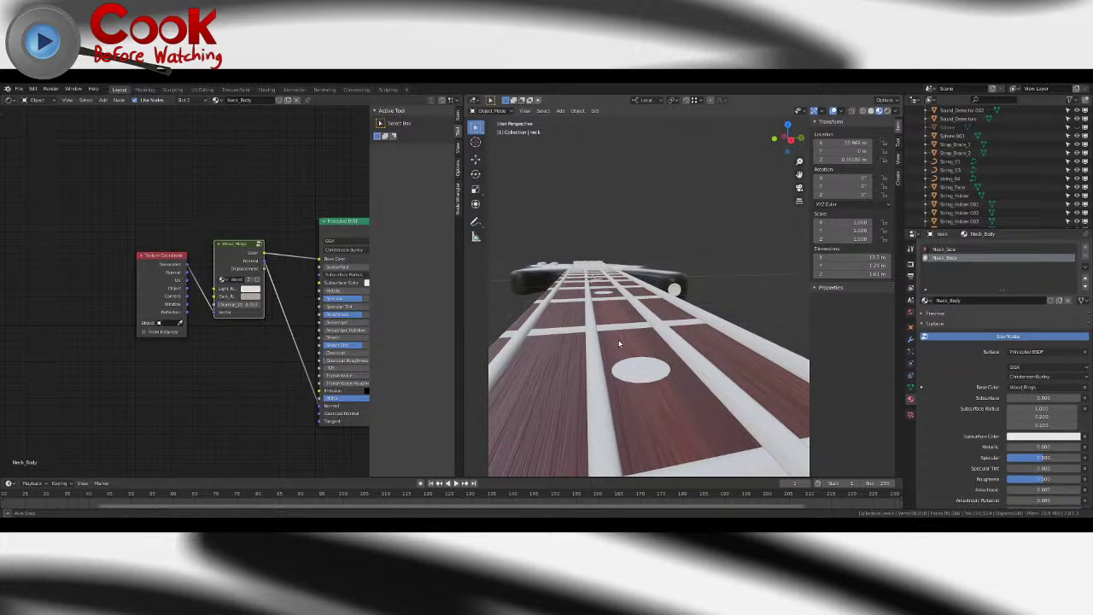
{"action": "middle_click_drag", "start_coordinate": [620, 343], "coordinate": [625, 291]}
{"action": "left_click", "coordinate": [626, 291]}
{"action": "middle_click_drag", "start_coordinate": [240, 344], "coordinate": [221, 339]}
{"action": "middle_click_drag", "start_coordinate": [117, 232], "coordinate": [172, 241]}
{"action": "left_click_drag", "start_coordinate": [190, 266], "coordinate": [19, 273]}
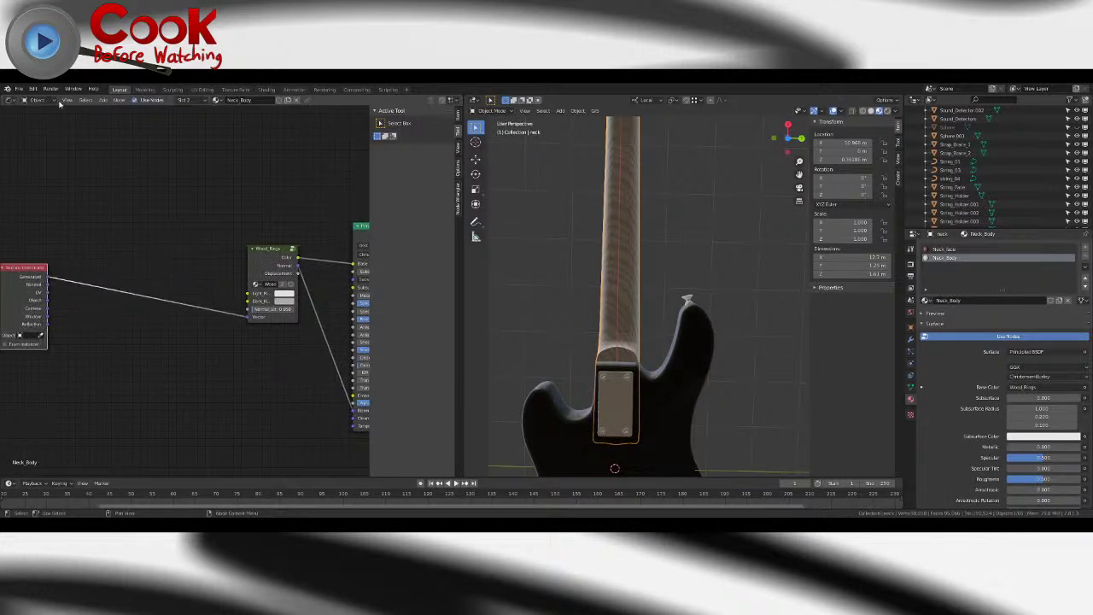
{"action": "left_click", "coordinate": [104, 100]}
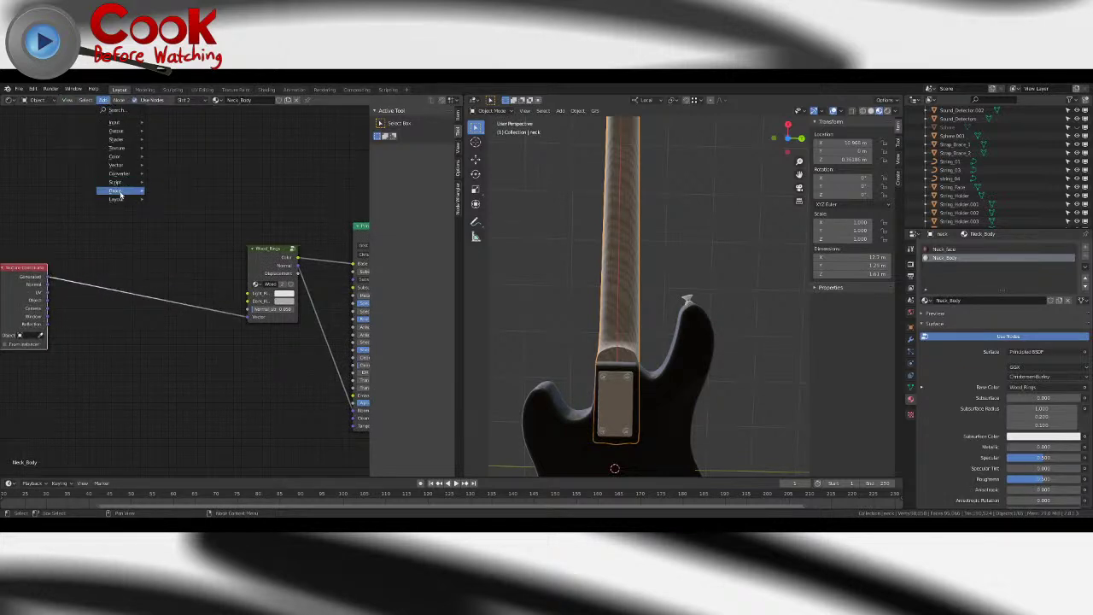
{"action": "mouse_move", "coordinate": [121, 143]}
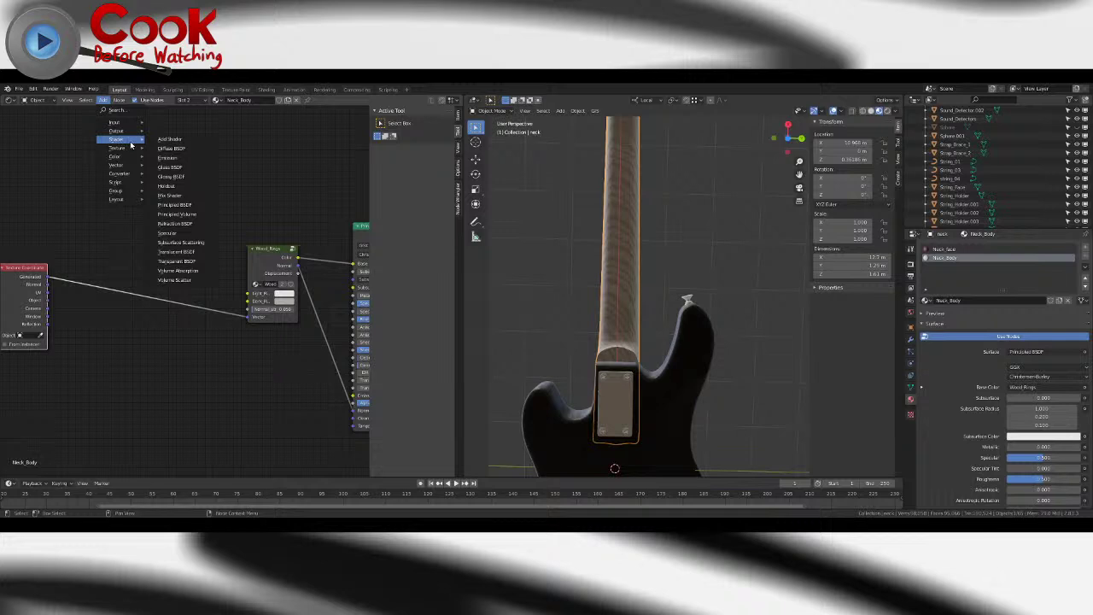
{"action": "mouse_move", "coordinate": [123, 165]}
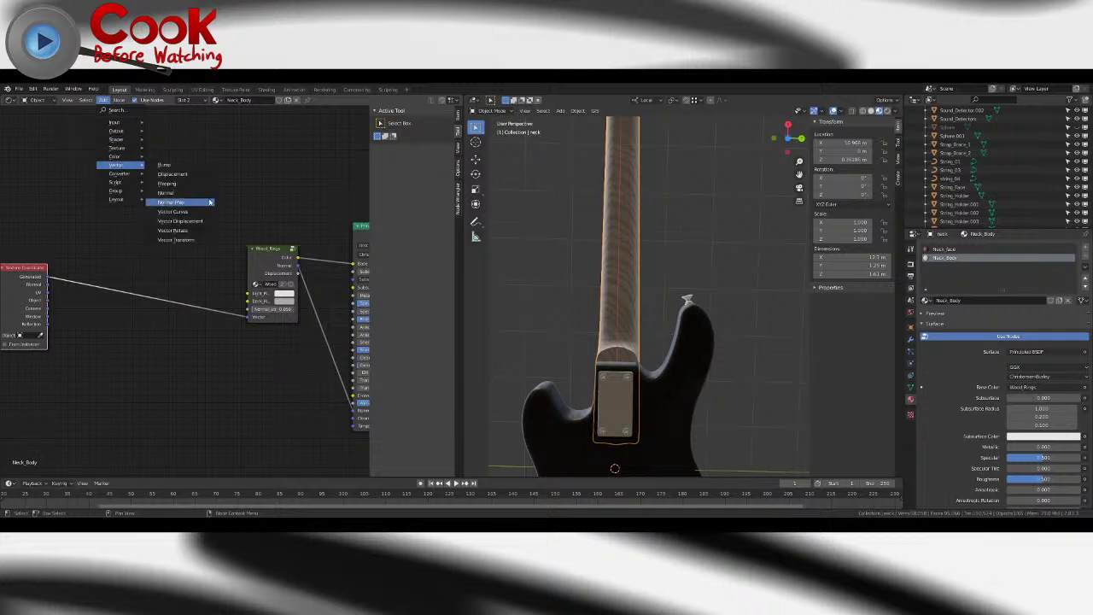
{"action": "left_click", "coordinate": [182, 185]}
{"action": "left_click", "coordinate": [158, 266]}
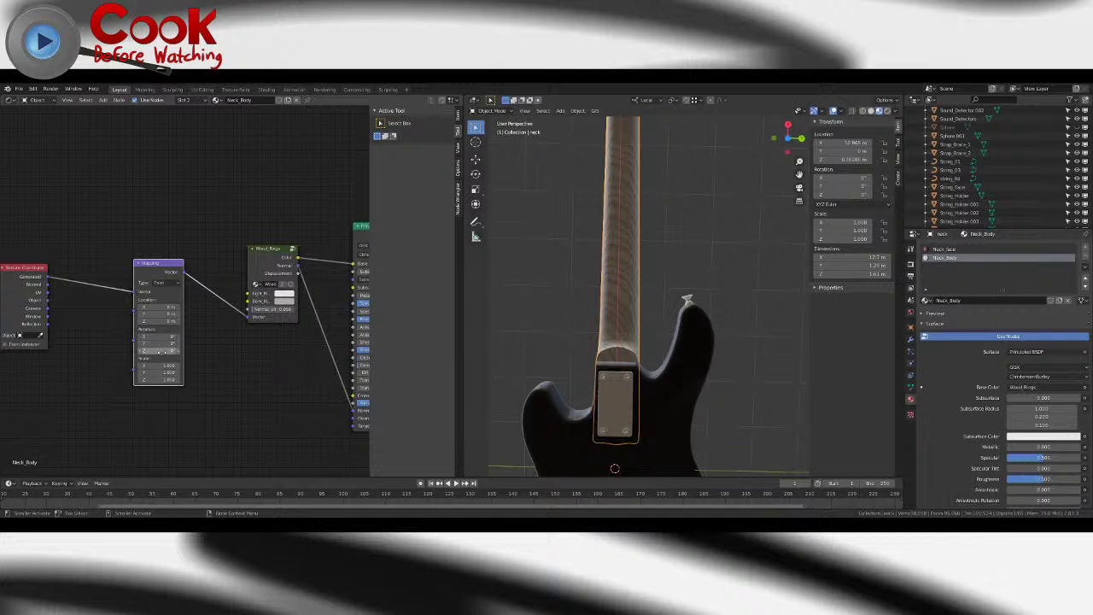
- Adjust the Mapping node's rotation to realign the neck's wood grain, and save the file
{"action": "mouse_move", "coordinate": [158, 340]}
{"action": "left_mouse_down"}
{"action": "mouse_move", "coordinate": [173, 343]}
{"action": "mouse_move", "coordinate": [147, 350]}
{"action": "left_mouse_up"}
{"action": "middle_click_drag", "start_coordinate": [598, 282], "coordinate": [698, 376]}
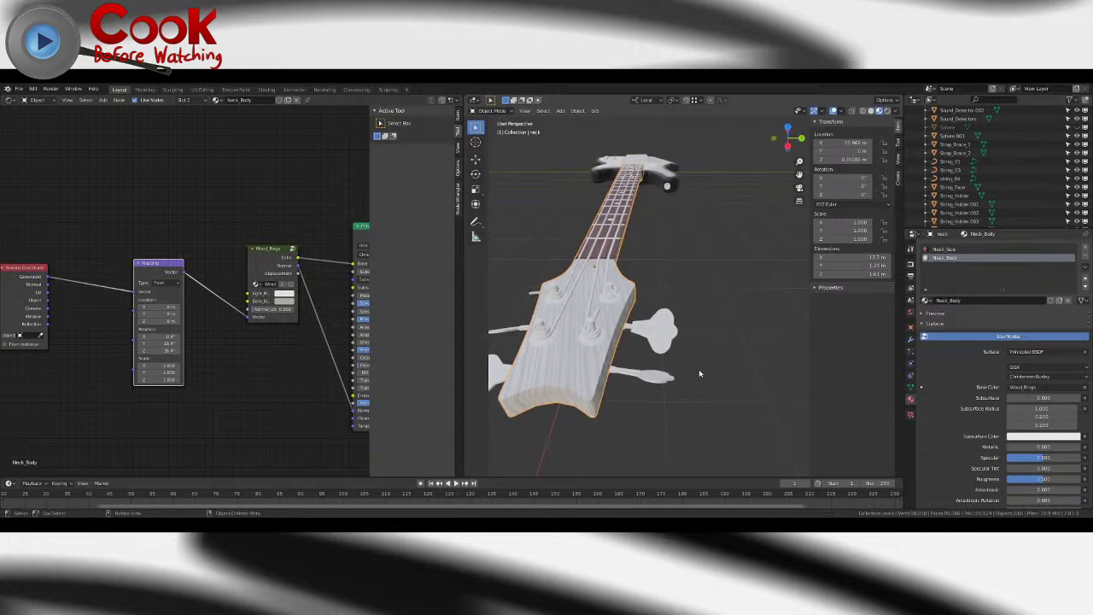
{"action": "middle_click_drag", "start_coordinate": [698, 374], "coordinate": [559, 238]}
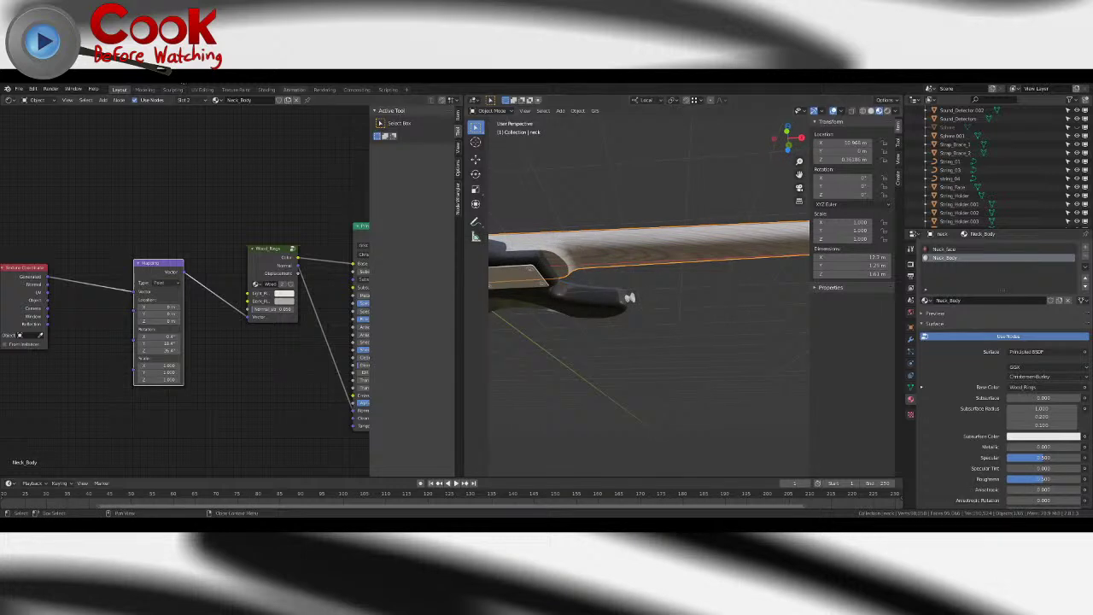
{"action": "left_click", "coordinate": [18, 89]}
{"action": "left_click", "coordinate": [34, 145]}
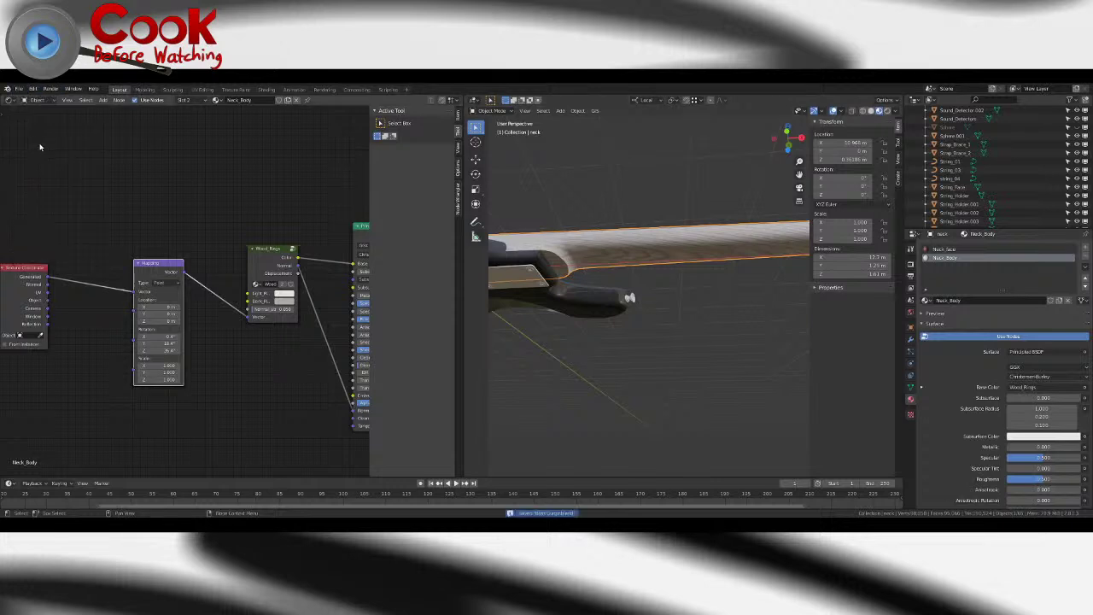
- Select the bass body and set its Principled BSDF Clearcoat Roughness to 1
{"action": "middle_click_drag", "start_coordinate": [700, 285], "coordinate": [655, 309]}
{"action": "scroll", "coordinate": [640, 328], "scroll_direction": "up", "scroll_amount": 8}
{"action": "scroll", "coordinate": [639, 327], "scroll_direction": "up", "scroll_amount": 1}
{"action": "left_click", "coordinate": [530, 384]}
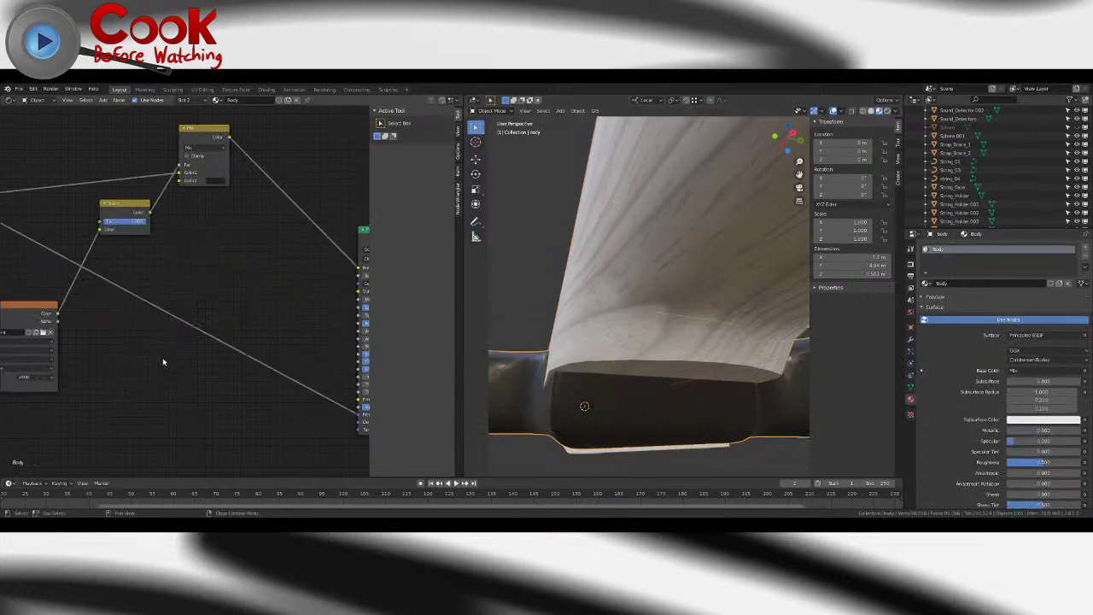
{"action": "middle_click_drag", "start_coordinate": [321, 379], "coordinate": [202, 330]}
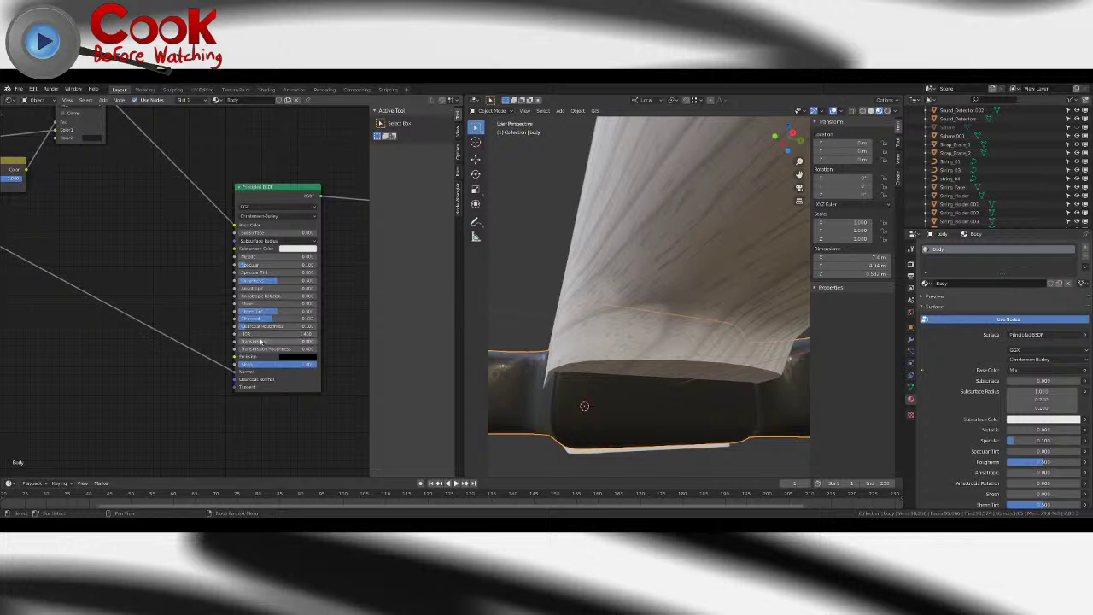
{"action": "double_click", "coordinate": [288, 326]}
{"action": "key", "text": "Return"}
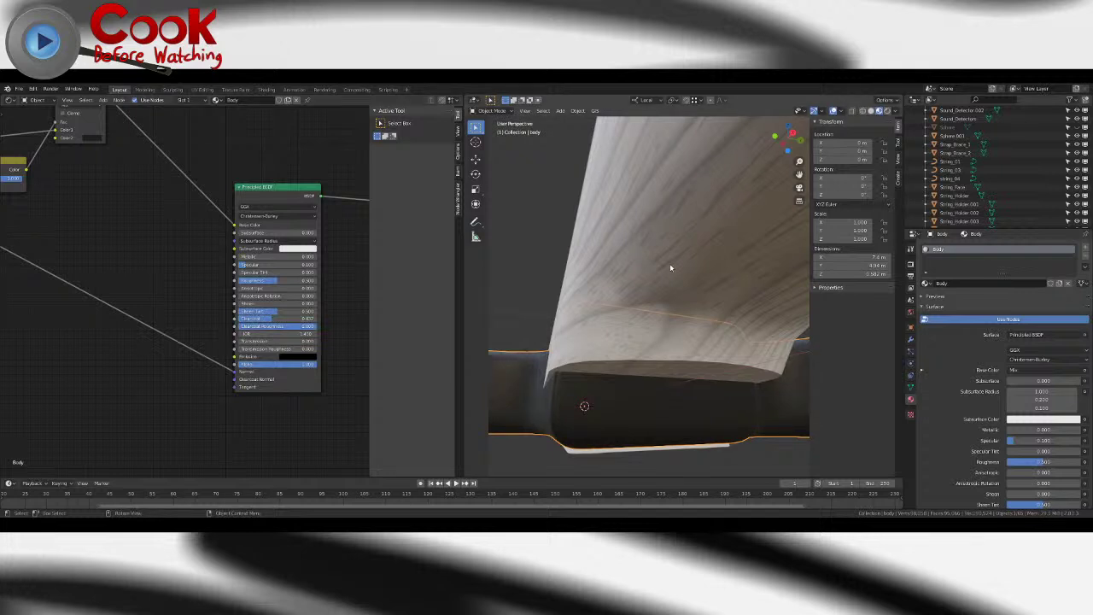
- Set the body material's Clearcoat Roughness to 0.2 and check the sheen on the body
{"action": "double_click", "coordinate": [272, 328]}
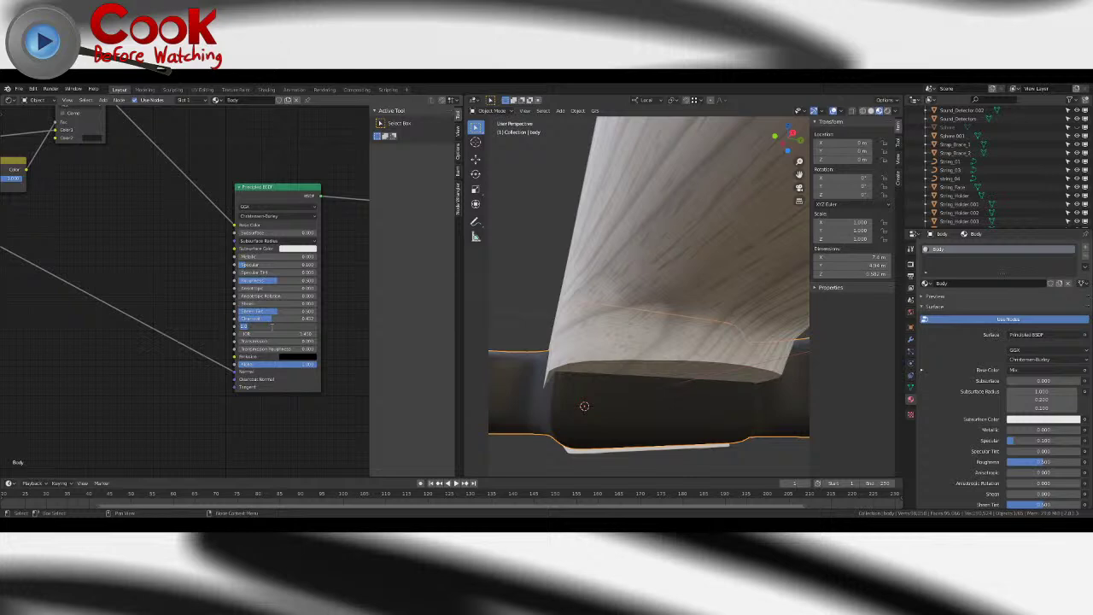
{"action": "type", "text": "0.2"}
{"action": "key", "text": "Return"}
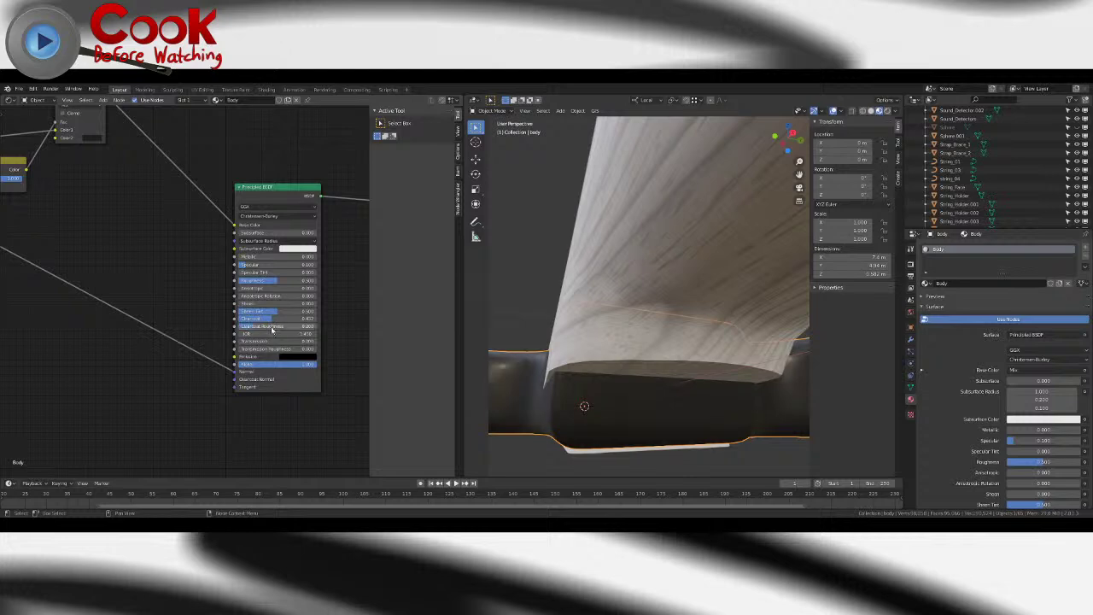
{"action": "middle_click_drag", "start_coordinate": [578, 344], "coordinate": [695, 371]}
{"action": "scroll", "coordinate": [716, 368], "scroll_direction": "down", "scroll_amount": 5}
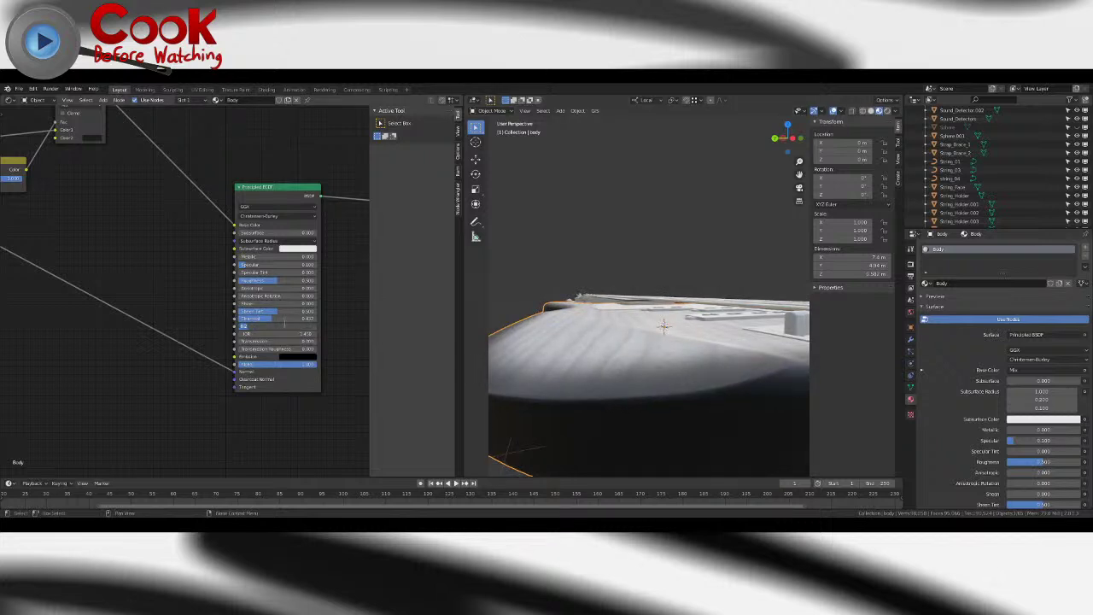
- Select the neck, set its Neck_Body material's Clearcoat to 1 and adjust its Clearcoat Roughness
{"action": "middle_click_drag", "start_coordinate": [649, 359], "coordinate": [618, 342]}
{"action": "left_click", "coordinate": [618, 342]}
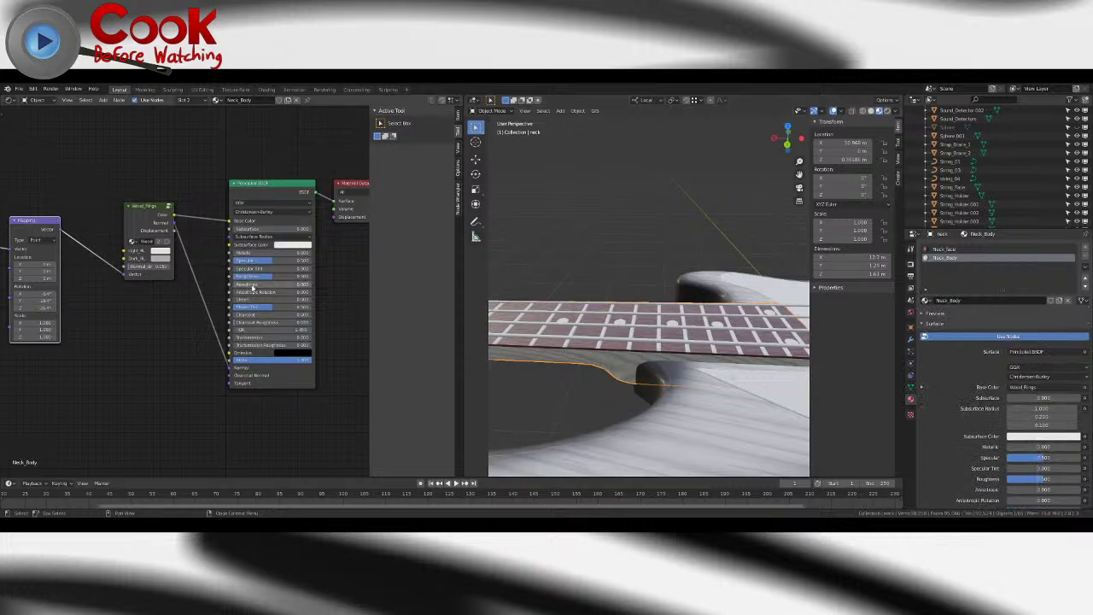
{"action": "double_click", "coordinate": [243, 315]}
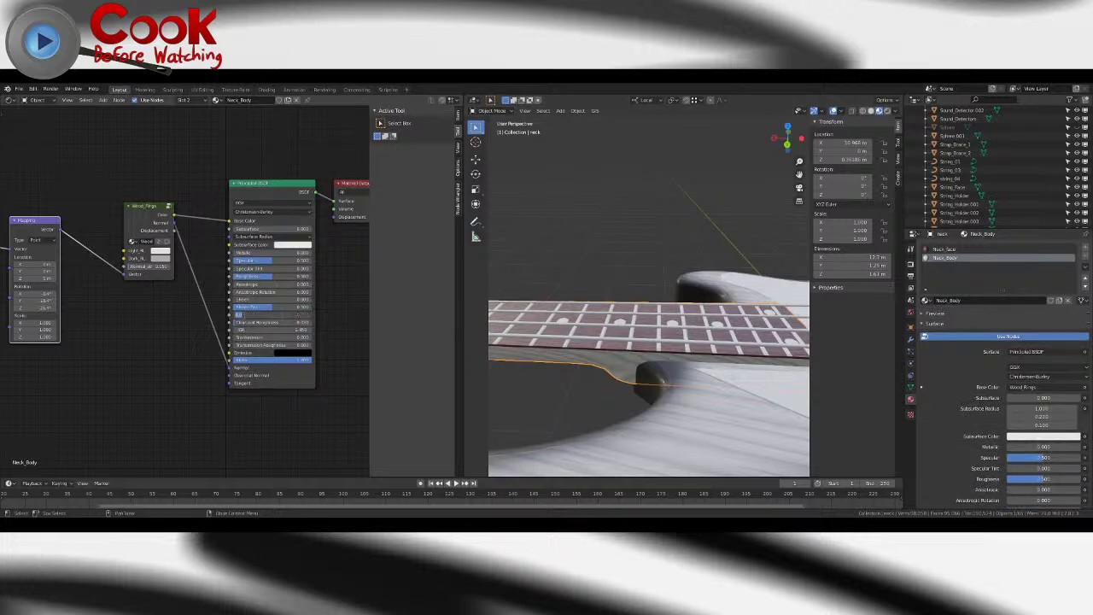
{"action": "type", "text": "1"}
{"action": "key", "text": "Return"}
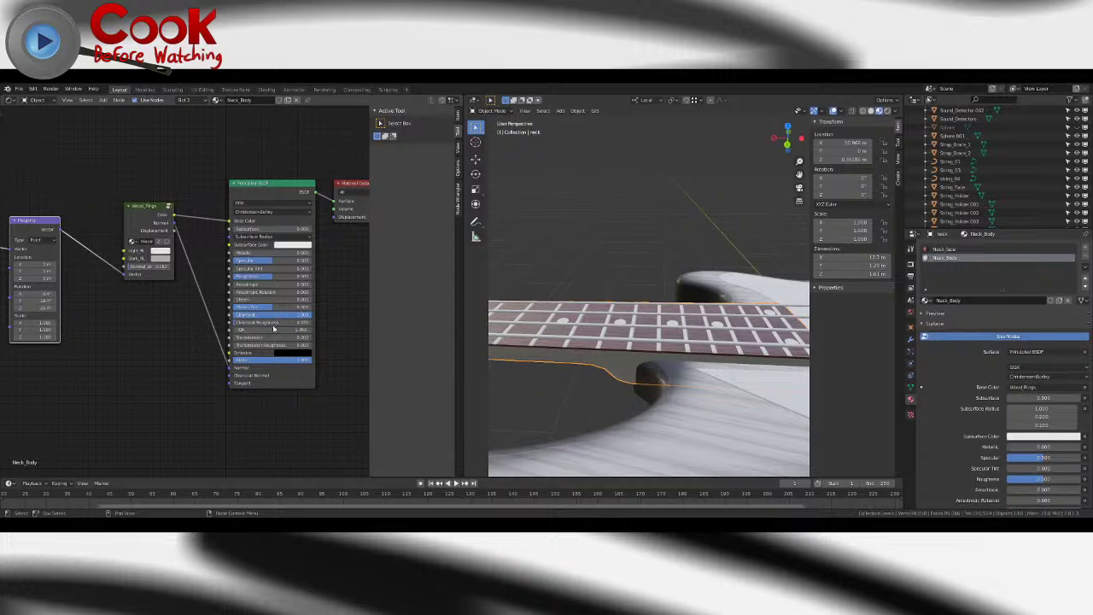
{"action": "middle_click_drag", "start_coordinate": [645, 358], "coordinate": [674, 300]}
{"action": "left_click", "coordinate": [268, 322]}
{"action": "key", "text": "Return"}
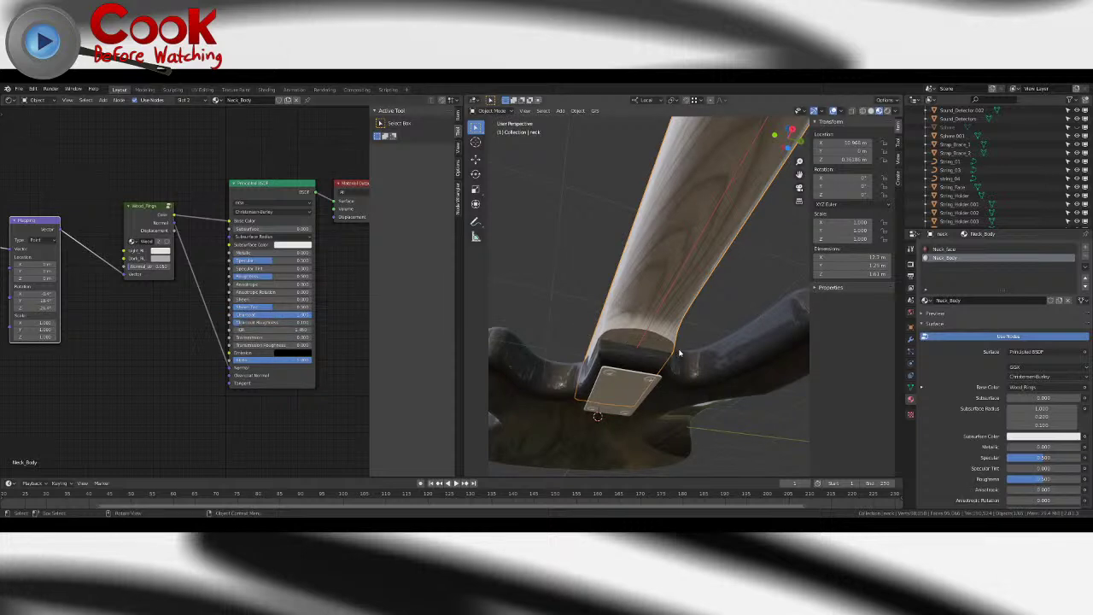
- Select the bass body and set its material's Clearcoat Roughness to 0.1
{"action": "middle_click_drag", "start_coordinate": [678, 352], "coordinate": [652, 385]}
{"action": "left_click", "coordinate": [777, 341]}
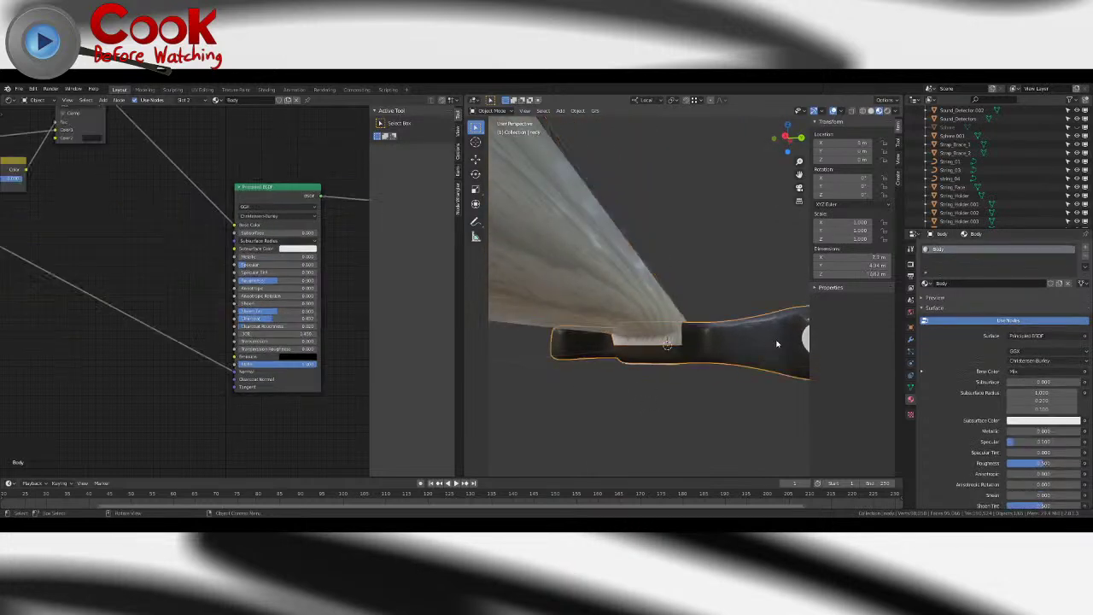
{"action": "left_click", "coordinate": [279, 326]}
{"action": "key", "text": "Return"}
- Examine the wood textures on the bass's body, neck and headstock from several angles
{"action": "middle_click_drag", "start_coordinate": [745, 330], "coordinate": [602, 401]}
{"action": "scroll", "coordinate": [567, 352], "scroll_direction": "down", "scroll_amount": 4}
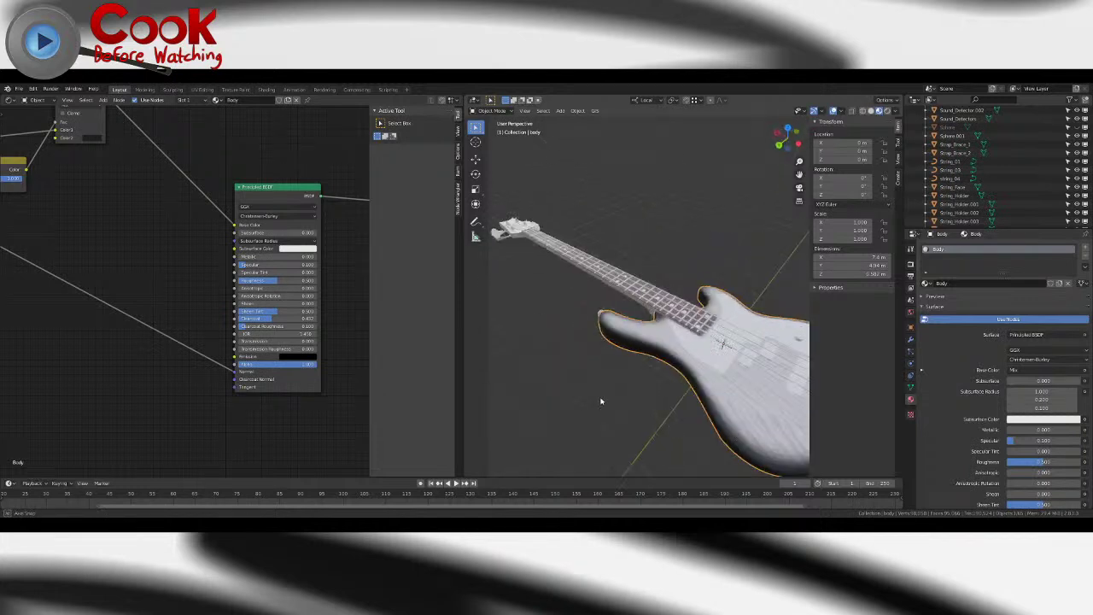
{"action": "middle_click_drag", "start_coordinate": [538, 269], "coordinate": [715, 279]}
{"action": "scroll", "coordinate": [715, 278], "scroll_direction": "up", "scroll_amount": 4}
{"action": "middle_click_drag", "start_coordinate": [620, 331], "coordinate": [662, 359]}
{"action": "scroll", "coordinate": [667, 350], "scroll_direction": "up", "scroll_amount": 3}
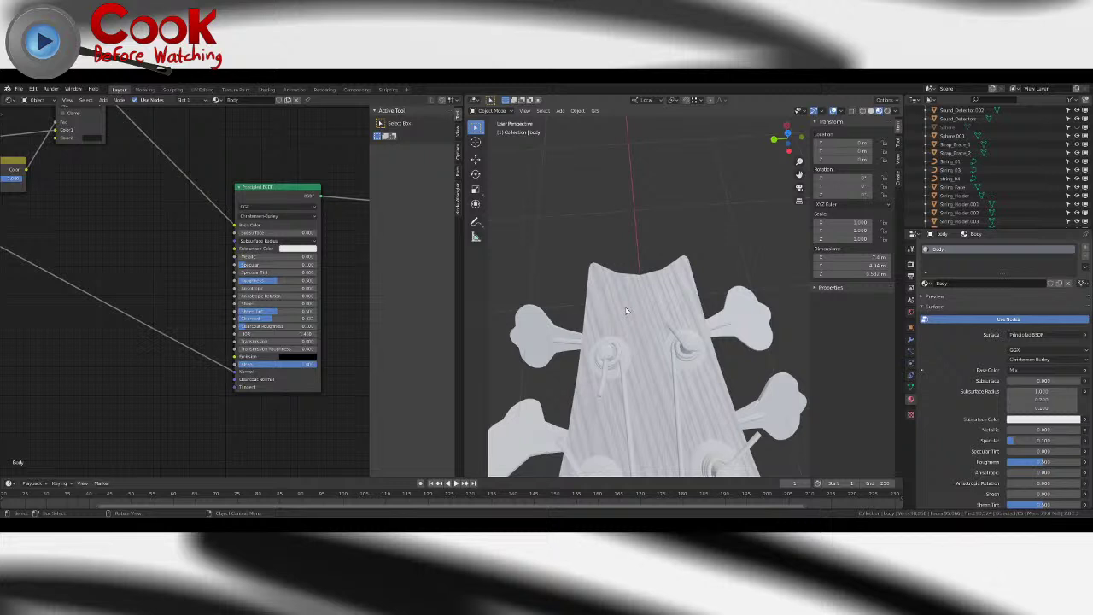
{"action": "middle_click_drag", "start_coordinate": [626, 310], "coordinate": [722, 366]}
- Save the file and select the guard on the front of the bass body
{"action": "left_click", "coordinate": [18, 88]}
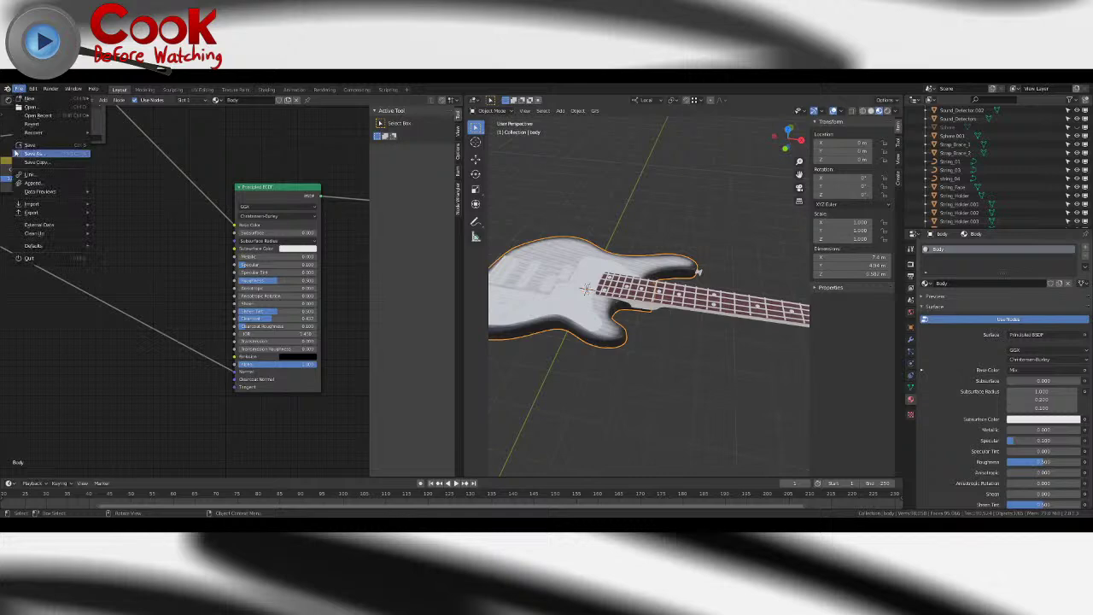
{"action": "left_click", "coordinate": [37, 146]}
{"action": "middle_click_drag", "start_coordinate": [615, 282], "coordinate": [664, 305]}
{"action": "left_click", "coordinate": [685, 310]}
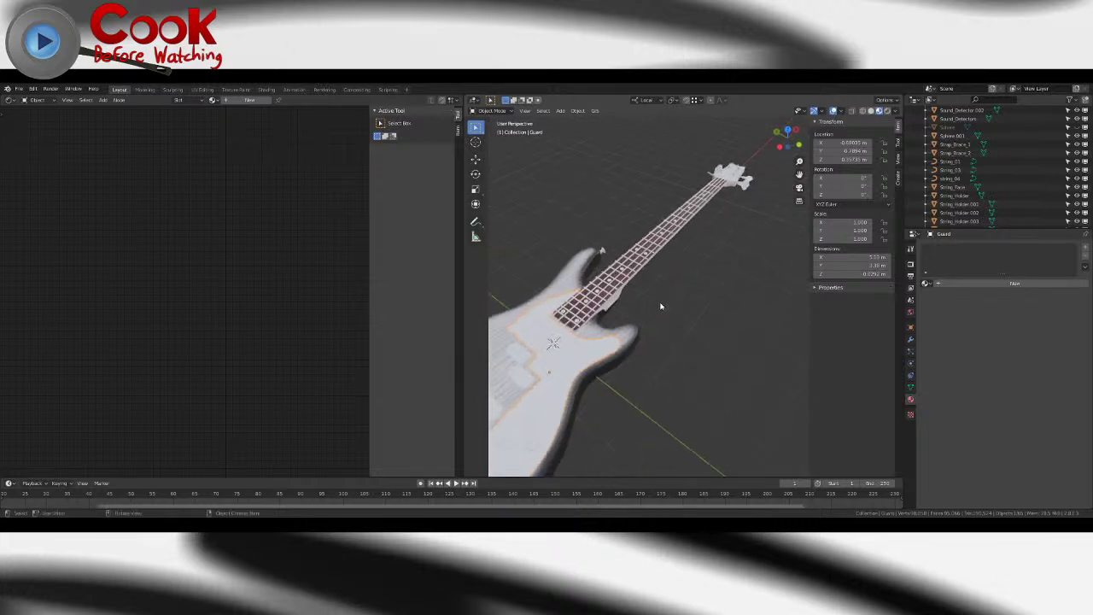
- Select the back plate on the rear of the body and give it a new material
{"action": "middle_click_drag", "start_coordinate": [605, 329], "coordinate": [633, 301]}
{"action": "middle_click_drag", "start_coordinate": [598, 318], "coordinate": [646, 212]}
{"action": "left_click", "coordinate": [646, 213]}
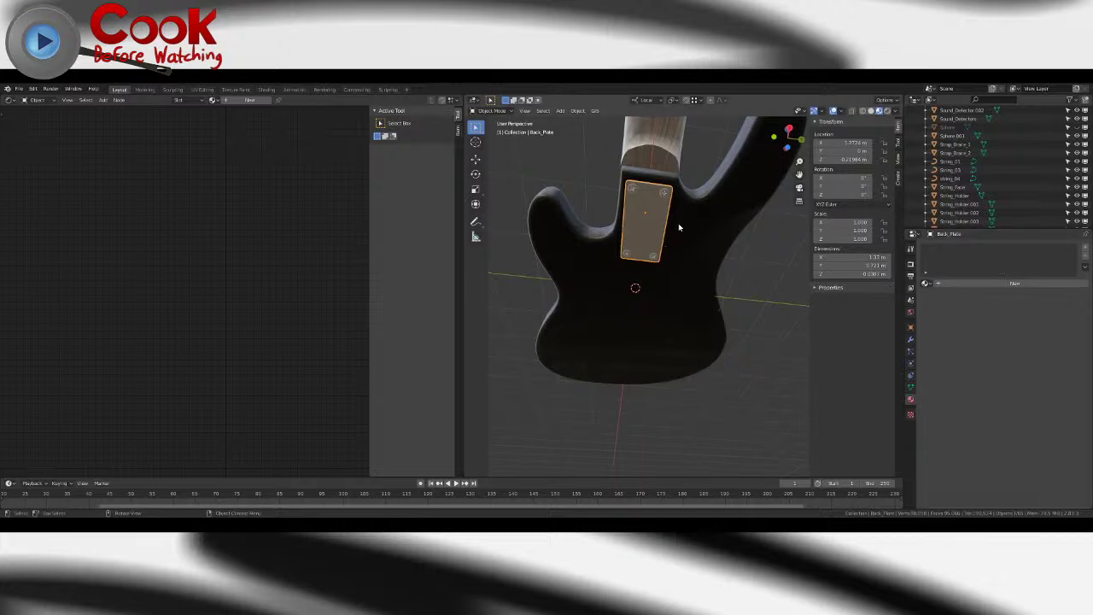
{"action": "left_click", "coordinate": [926, 284]}
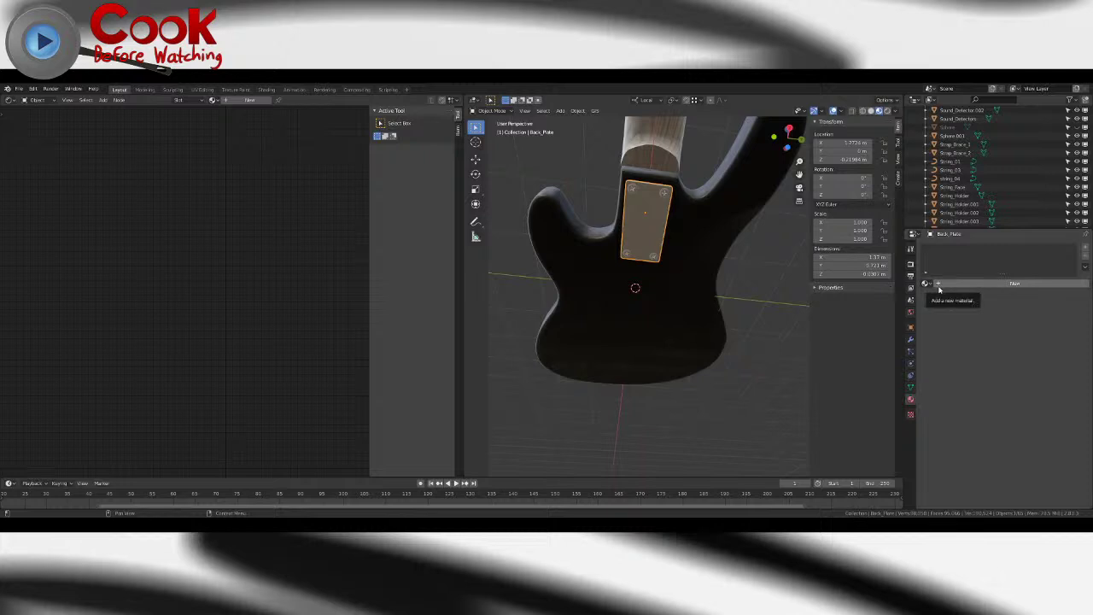
{"action": "left_click", "coordinate": [939, 287]}
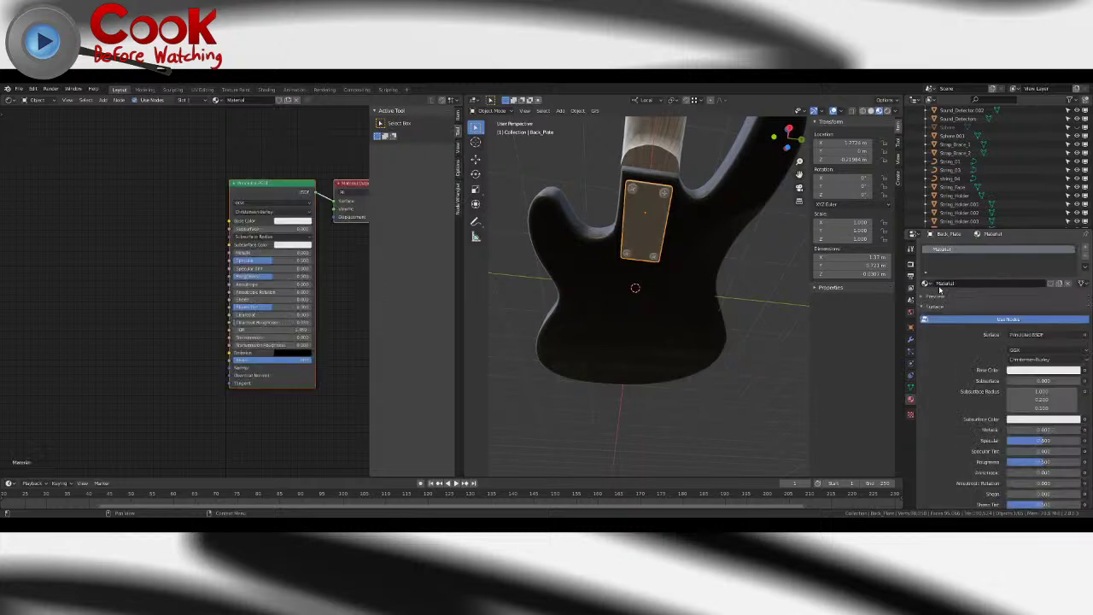
- Append the Metal_colours node group and place it beside the Principled BSDF in the back plate's material
{"action": "middle_click_drag", "start_coordinate": [284, 195], "coordinate": [249, 198]}
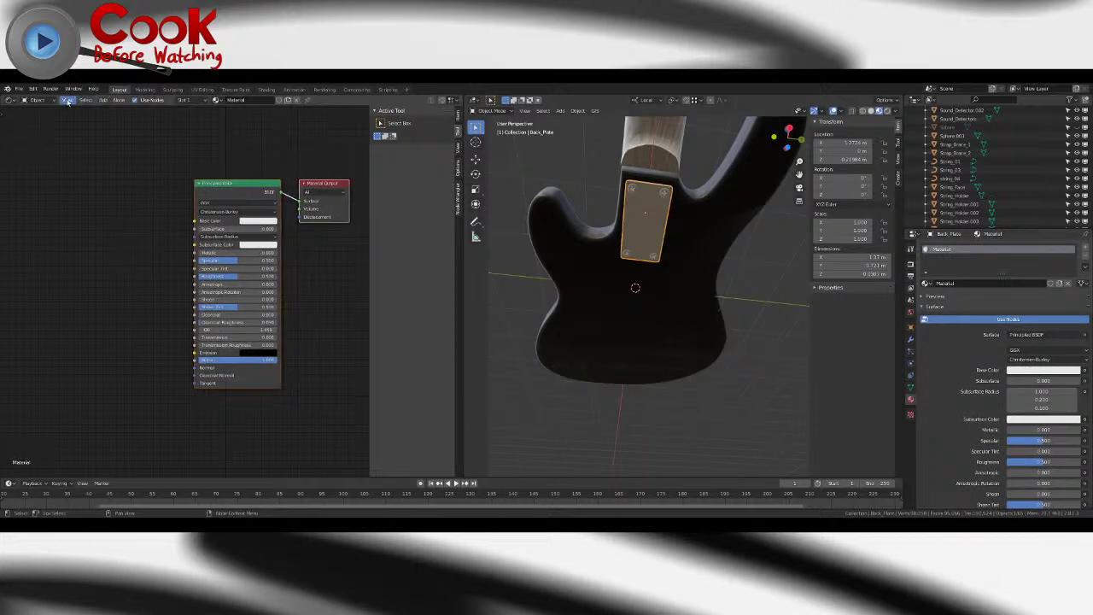
{"action": "left_click", "coordinate": [18, 89]}
{"action": "left_click", "coordinate": [674, 436]}
{"action": "left_click", "coordinate": [103, 100]}
{"action": "mouse_move", "coordinate": [119, 190]}
{"action": "left_click", "coordinate": [175, 214]}
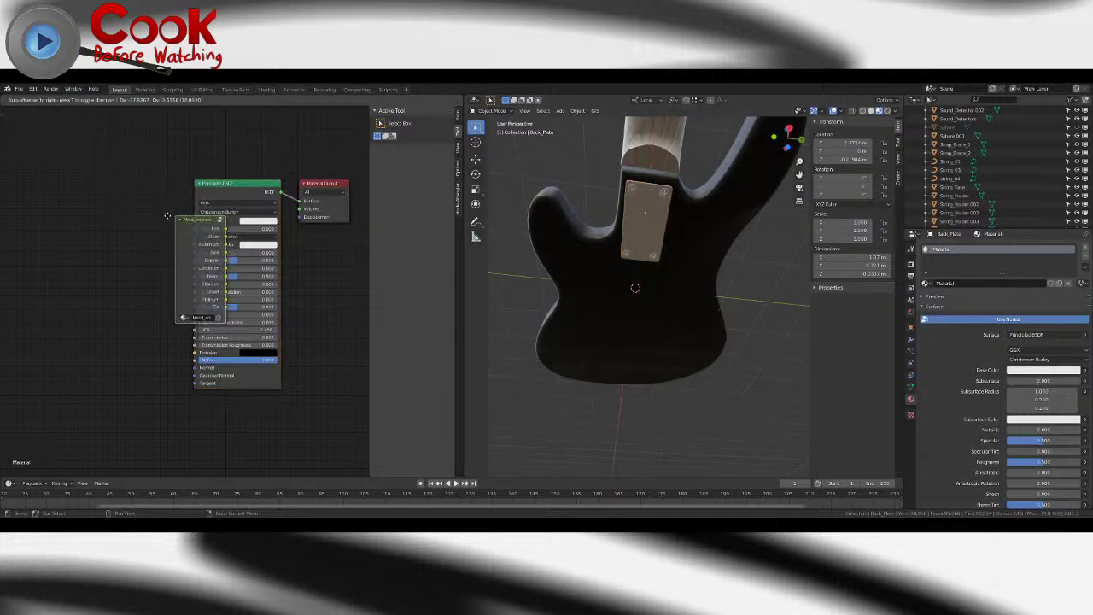
{"action": "left_click", "coordinate": [75, 208]}
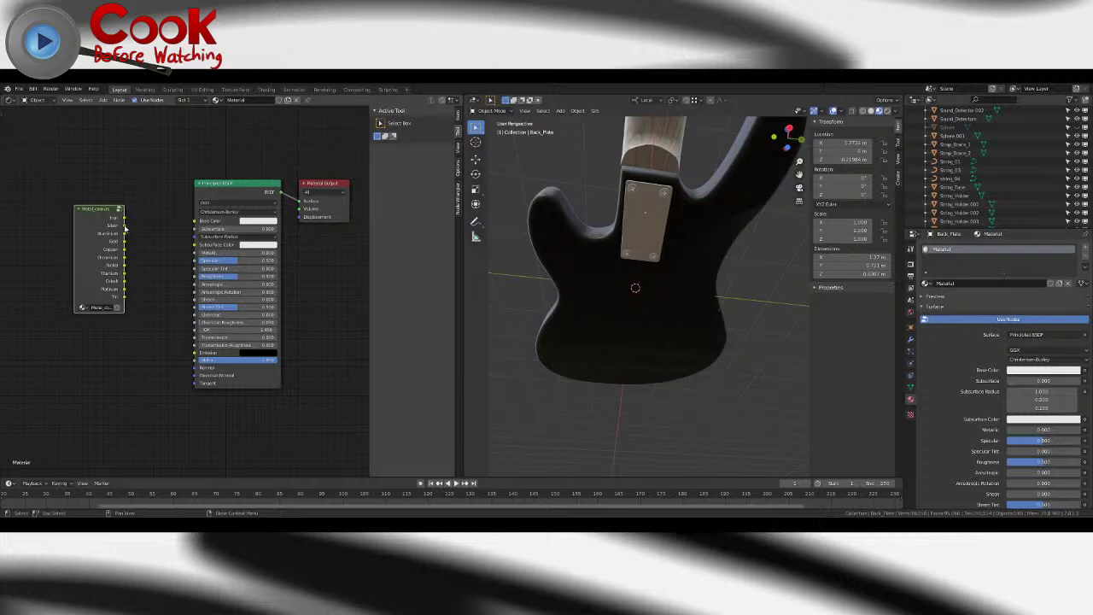
- Connect the group's Aluminum output to the Base Color and set Metallic to 1
{"action": "left_click_drag", "start_coordinate": [124, 233], "coordinate": [195, 222]}
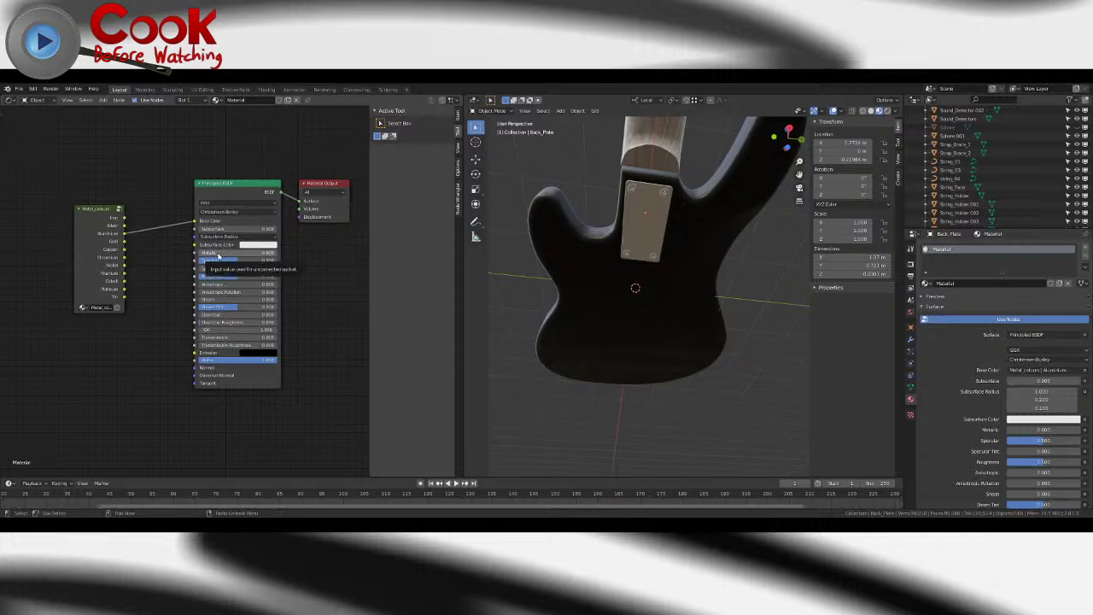
{"action": "double_click", "coordinate": [231, 253]}
{"action": "type", "text": "1"}
{"action": "key", "text": "Return"}
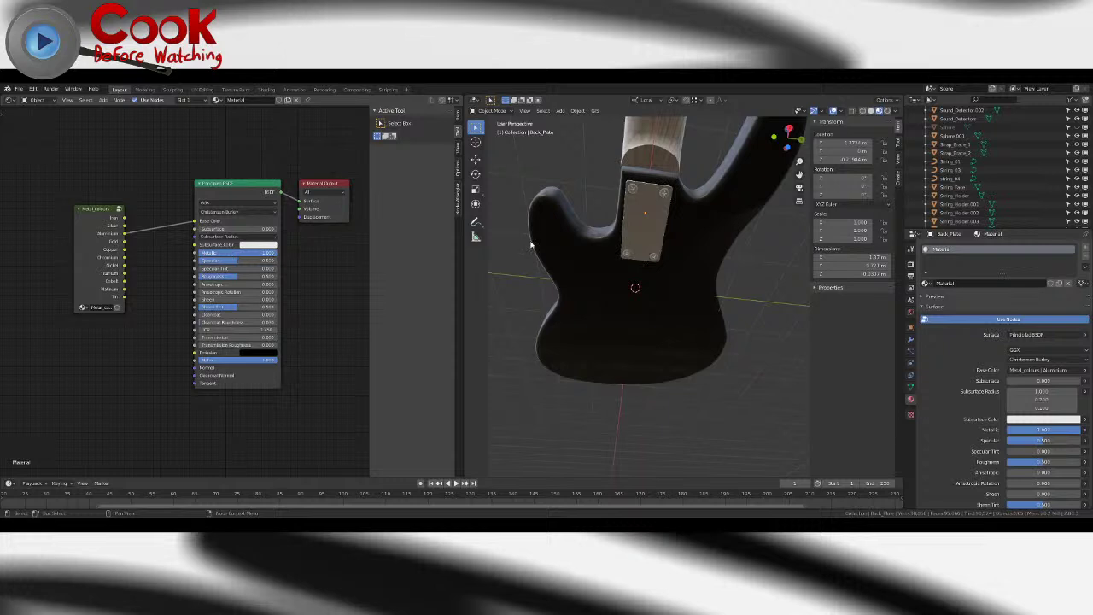
- Try a Roughness of 0 on the back plate's material and inspect the reflections up close
{"action": "mouse_move", "coordinate": [615, 282]}
{"action": "middle_mouse_down"}
{"action": "mouse_move", "coordinate": [563, 279]}
{"action": "mouse_move", "coordinate": [576, 269]}
{"action": "middle_mouse_up"}
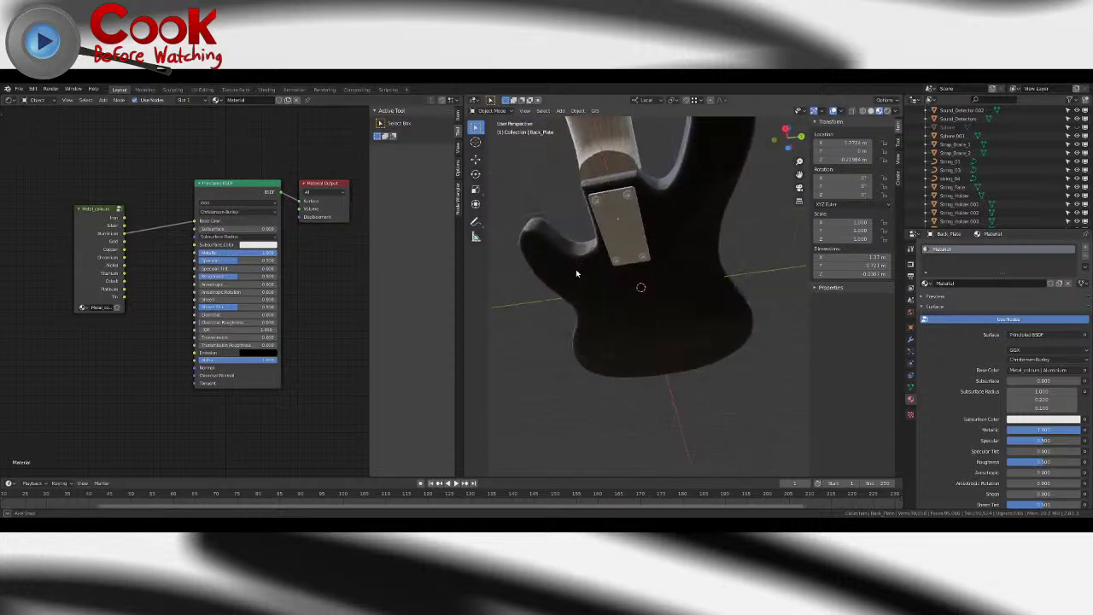
{"action": "double_click", "coordinate": [247, 277]}
{"action": "type", "text": "0"}
{"action": "key", "text": "Return"}
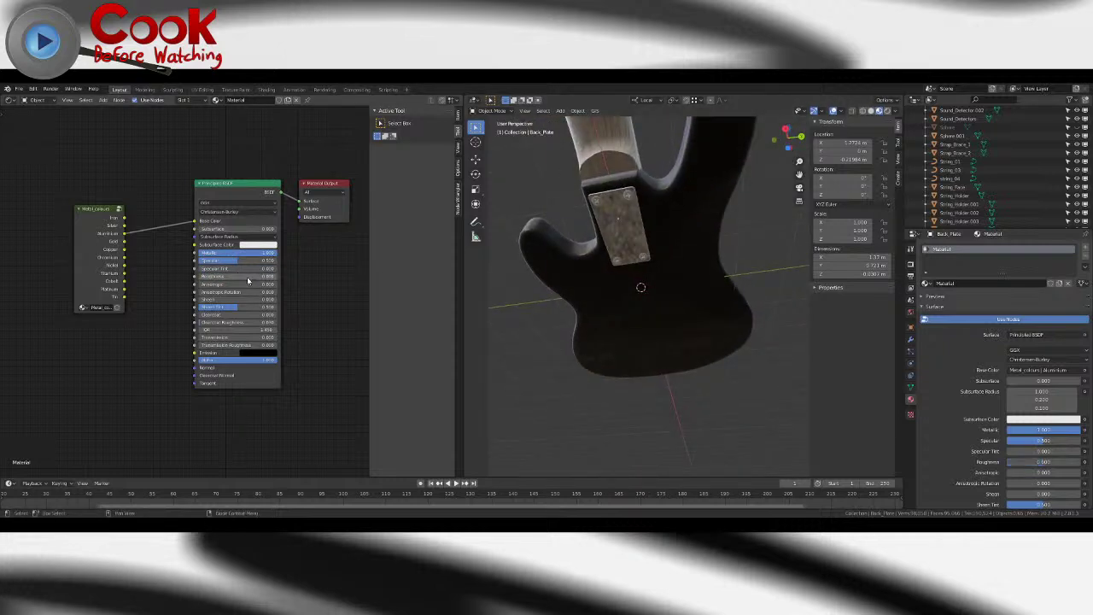
{"action": "middle_click_drag", "start_coordinate": [623, 214], "coordinate": [753, 215]}
{"action": "scroll", "coordinate": [722, 258], "scroll_direction": "up", "scroll_amount": 3}
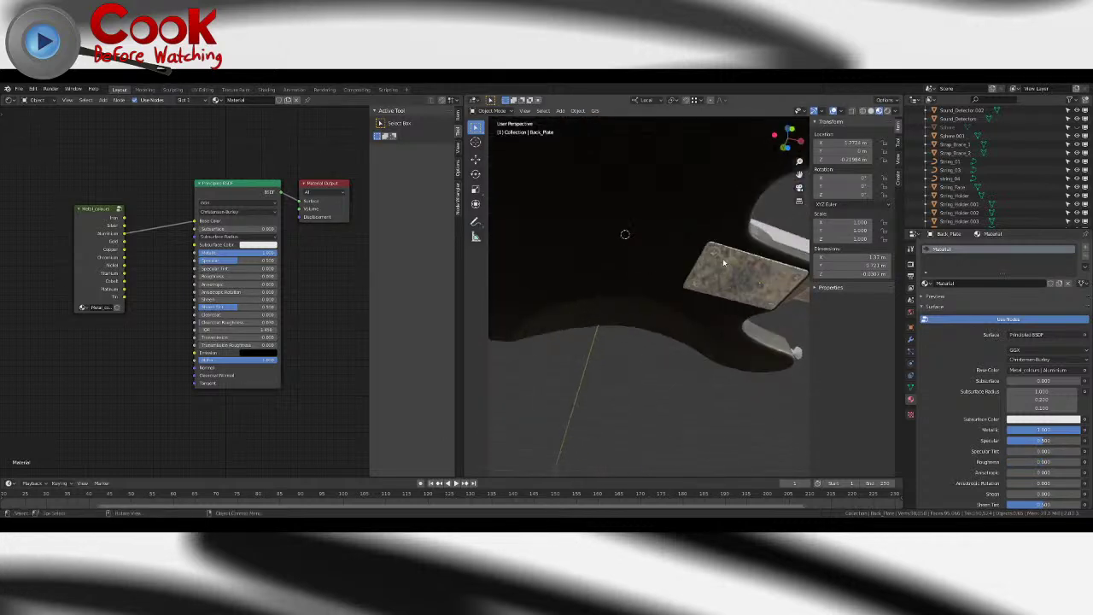
{"action": "mouse_move", "coordinate": [729, 265]}
{"action": "middle_mouse_down", "text": "shift"}
{"action": "mouse_move", "coordinate": [665, 266]}
{"action": "mouse_move", "coordinate": [717, 259]}
{"action": "mouse_move", "coordinate": [738, 279]}
{"action": "middle_mouse_up", "text": "shift"}
{"action": "scroll", "coordinate": [658, 268], "scroll_direction": "up", "scroll_amount": 3}
{"action": "left_click", "coordinate": [664, 263]}
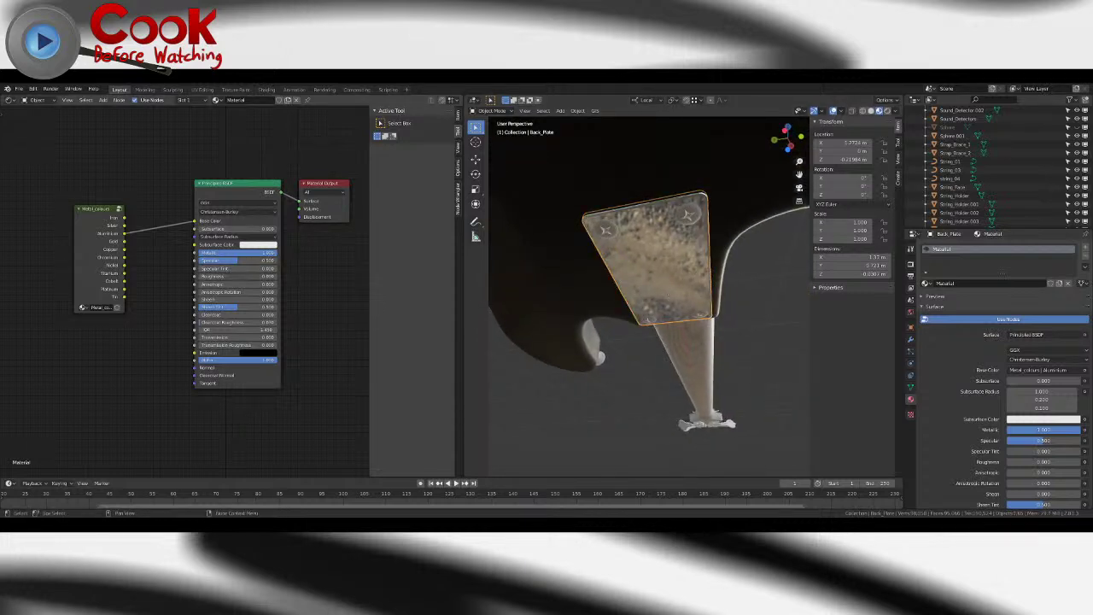
- Raise the back plate material's Roughness slightly above 0 and check the plate and its screws
{"action": "left_click_drag", "start_coordinate": [204, 275], "coordinate": [208, 275]}
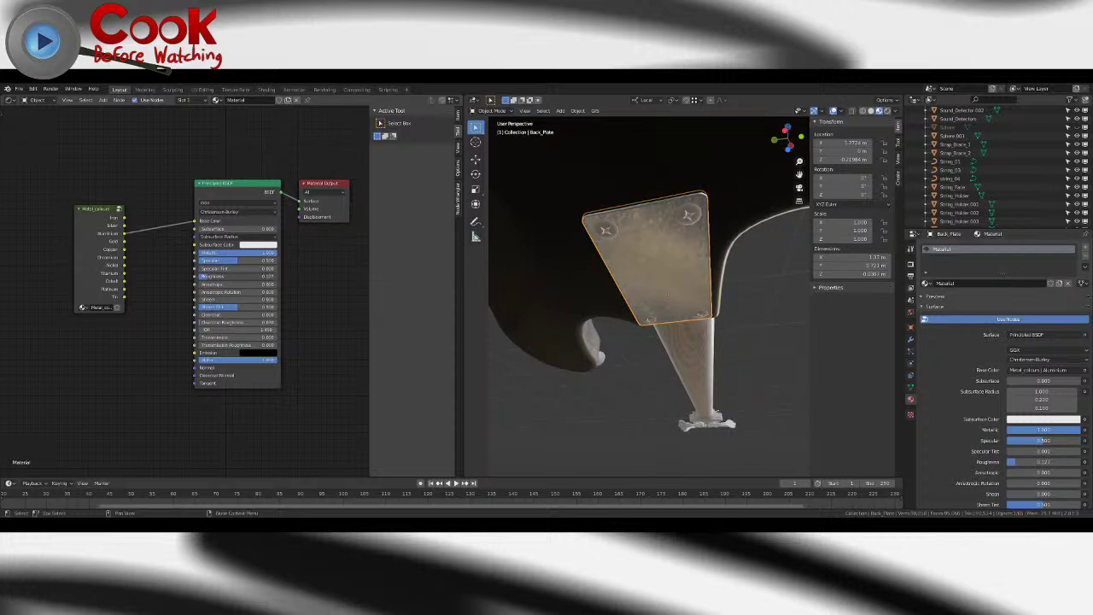
{"action": "middle_click_drag", "start_coordinate": [607, 271], "coordinate": [617, 219]}
{"action": "left_click", "coordinate": [610, 260]}
{"action": "middle_click_drag", "start_coordinate": [674, 268], "coordinate": [666, 247]}
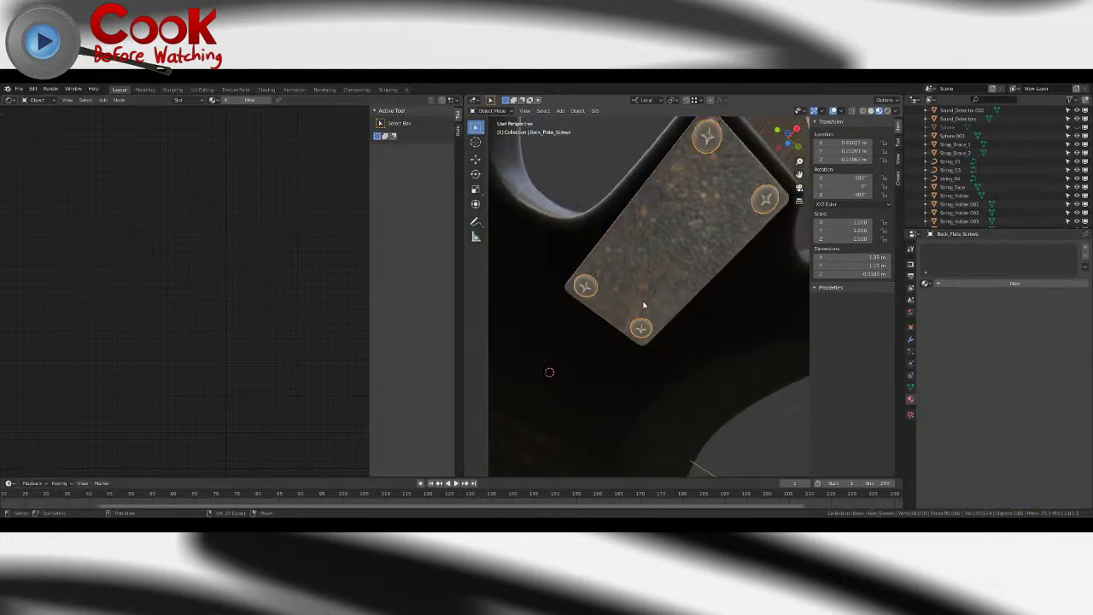
- Rename the back plate's material as Aluminum
{"action": "left_click", "coordinate": [708, 268]}
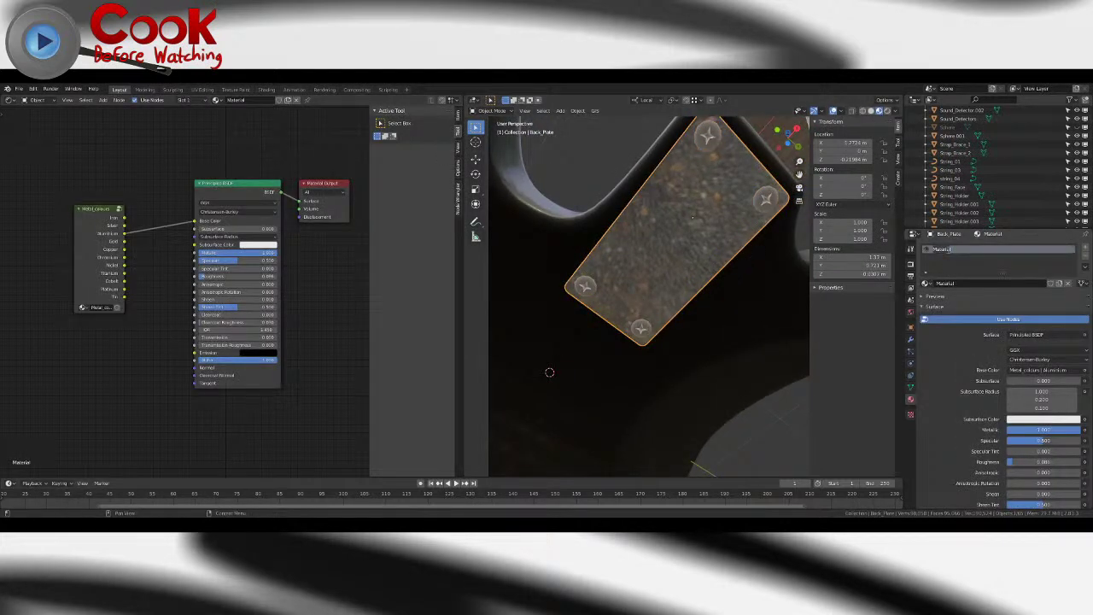
{"action": "type", "text": "S"}
{"action": "key", "text": "Return"}
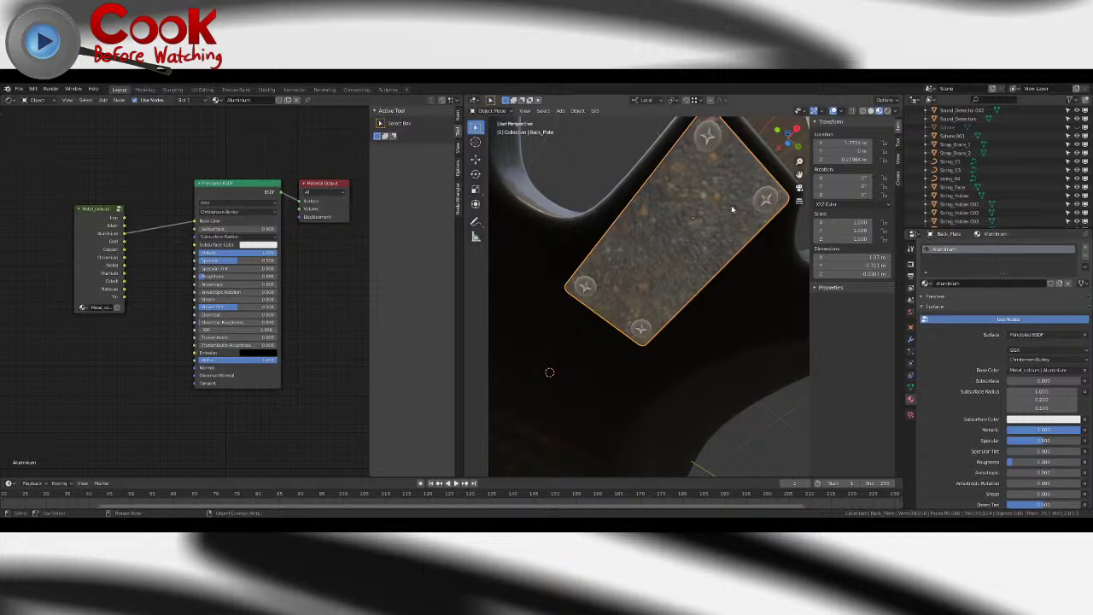
- Assign the existing Aluminum material to the back plate screws and check them
{"action": "left_click", "coordinate": [766, 199]}
{"action": "left_click", "coordinate": [927, 284]}
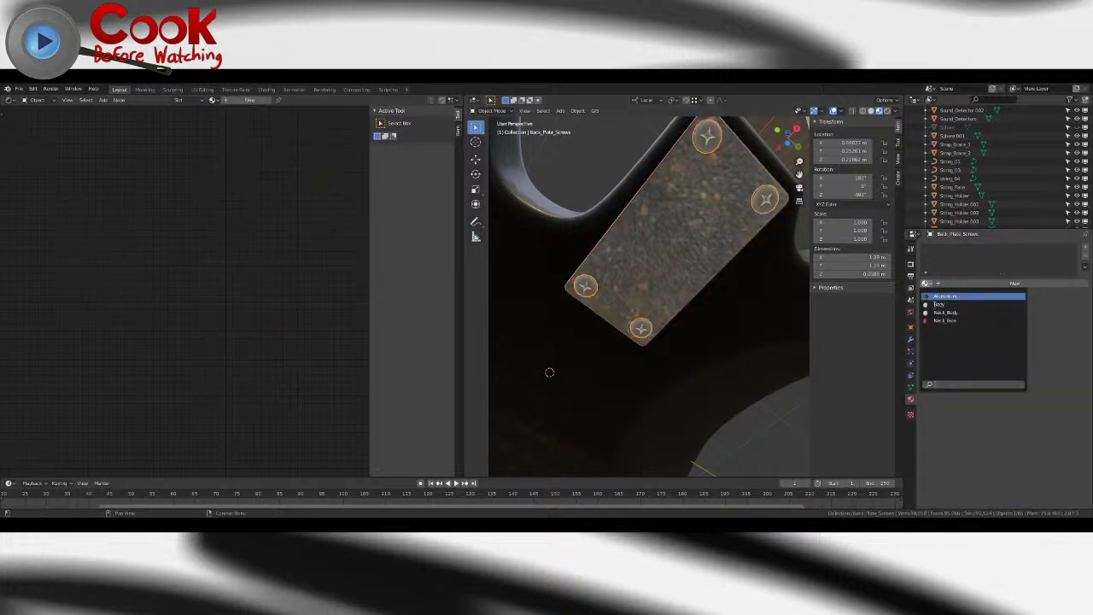
{"action": "left_click", "coordinate": [944, 296]}
{"action": "mouse_move", "coordinate": [643, 273]}
{"action": "middle_mouse_down"}
{"action": "mouse_move", "coordinate": [661, 272]}
{"action": "mouse_move", "coordinate": [708, 319]}
{"action": "mouse_move", "coordinate": [704, 347]}
{"action": "mouse_move", "coordinate": [588, 264]}
{"action": "mouse_move", "coordinate": [638, 262]}
{"action": "middle_mouse_up"}
{"action": "scroll", "coordinate": [671, 271], "scroll_direction": "up", "scroll_amount": 2}
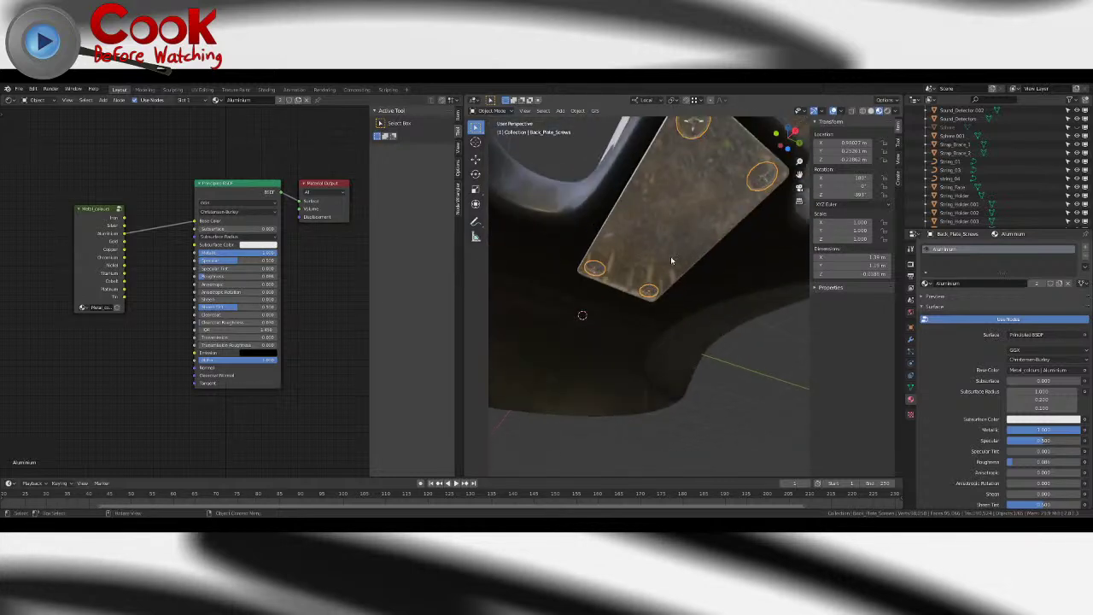
- Select the back plate, set its Aluminum material's Roughness to 0.3 and view the sheen
{"action": "left_click", "coordinate": [663, 250]}
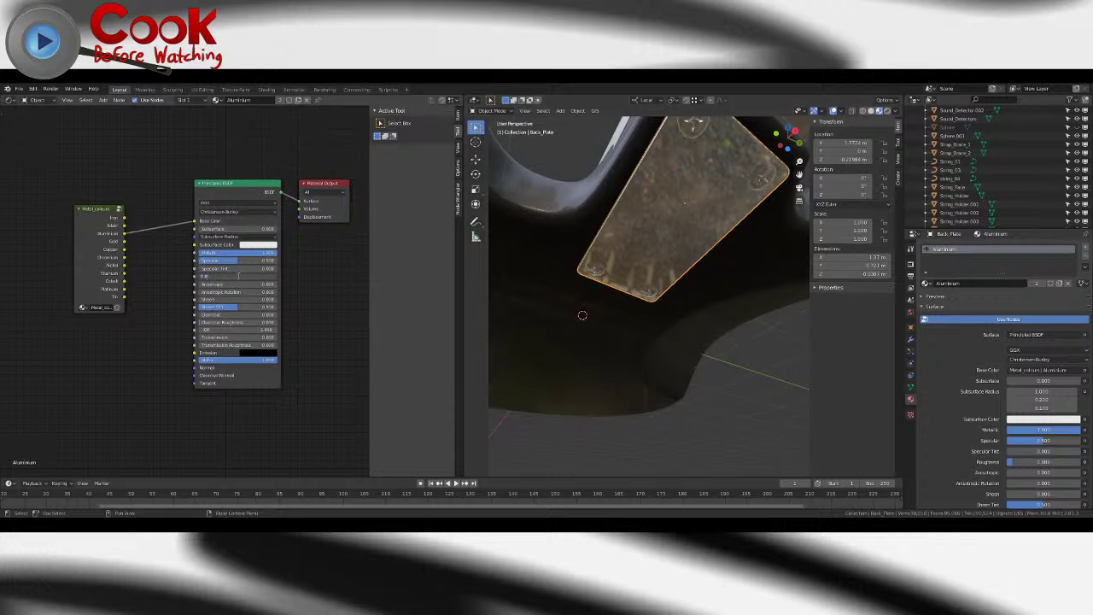
{"action": "key", "text": "Return"}
{"action": "middle_click_drag", "start_coordinate": [700, 241], "coordinate": [644, 288]}
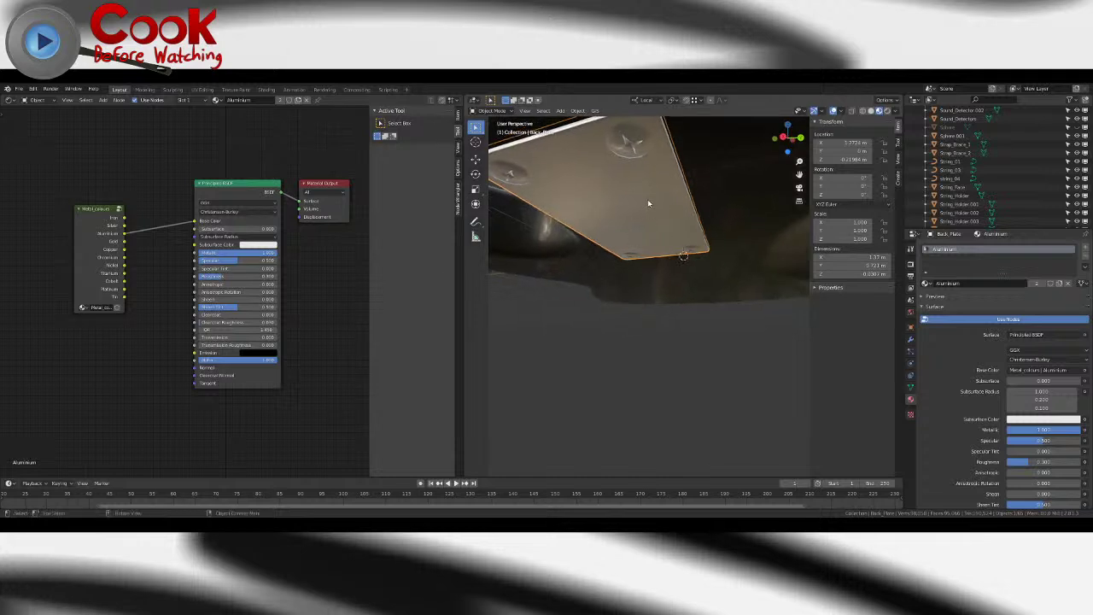
{"action": "left_click", "coordinate": [646, 288]}
{"action": "left_click", "coordinate": [651, 221]}
- Lower the Aluminum material's Roughness to 0.2 and check the plate at a shallow angle
{"action": "double_click", "coordinate": [239, 275]}
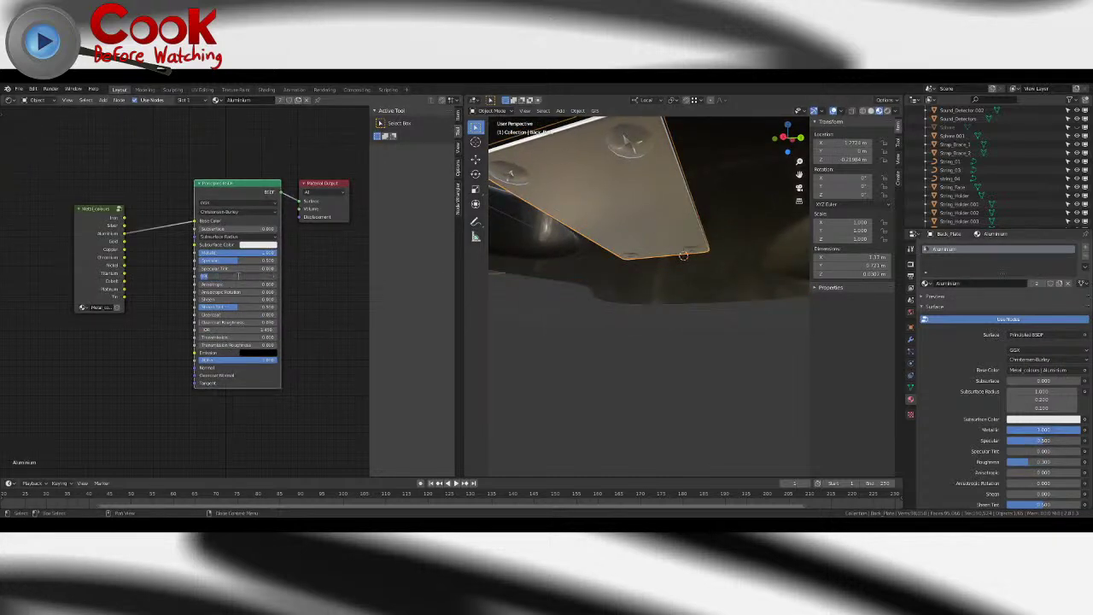
{"action": "type", "text": "0.1"}
{"action": "key", "text": "Return"}
{"action": "middle_click_drag", "start_coordinate": [603, 210], "coordinate": [642, 232]}
{"action": "left_click", "coordinate": [271, 276]}
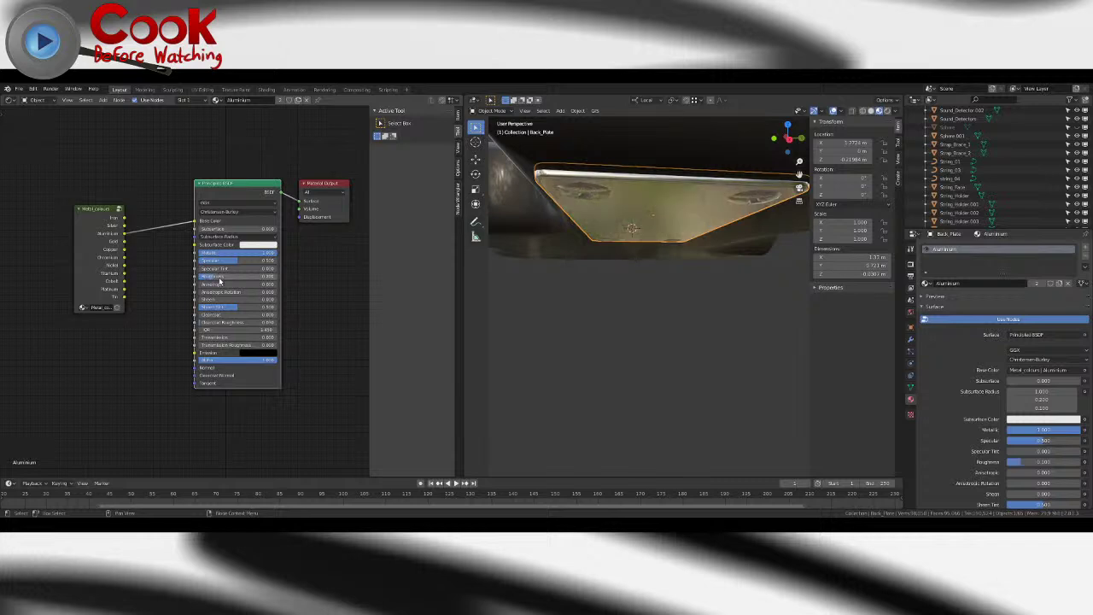
- Set the Aluminum material's Roughness to 0.15 after viewing the back plate from another angle
{"action": "middle_click_drag", "start_coordinate": [632, 200], "coordinate": [667, 221]}
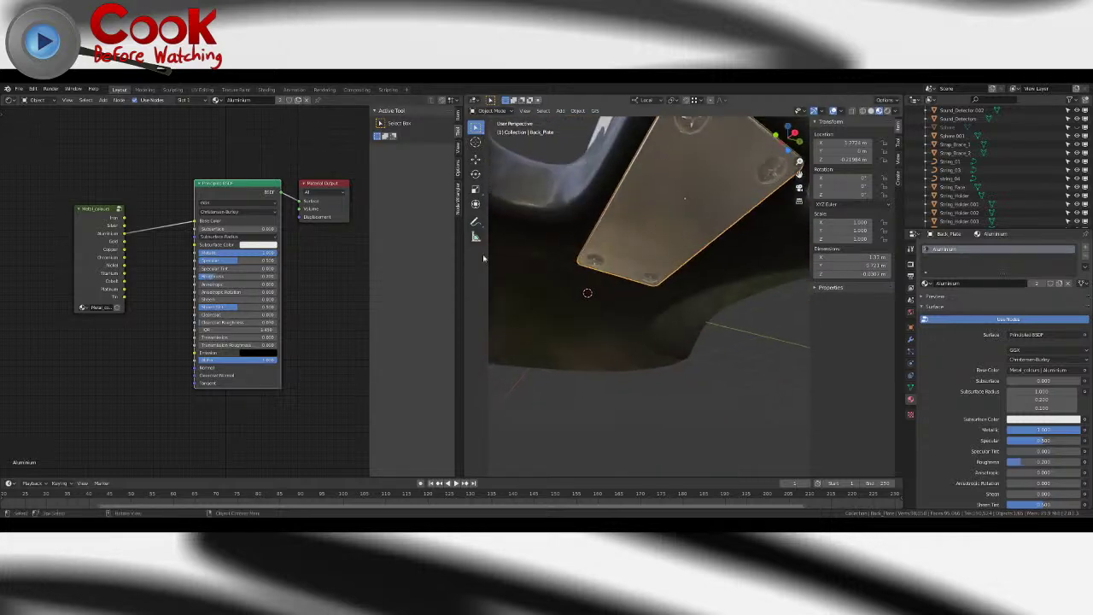
{"action": "left_click", "coordinate": [564, 244]}
{"action": "left_click", "coordinate": [667, 214]}
{"action": "left_click", "coordinate": [247, 276]}
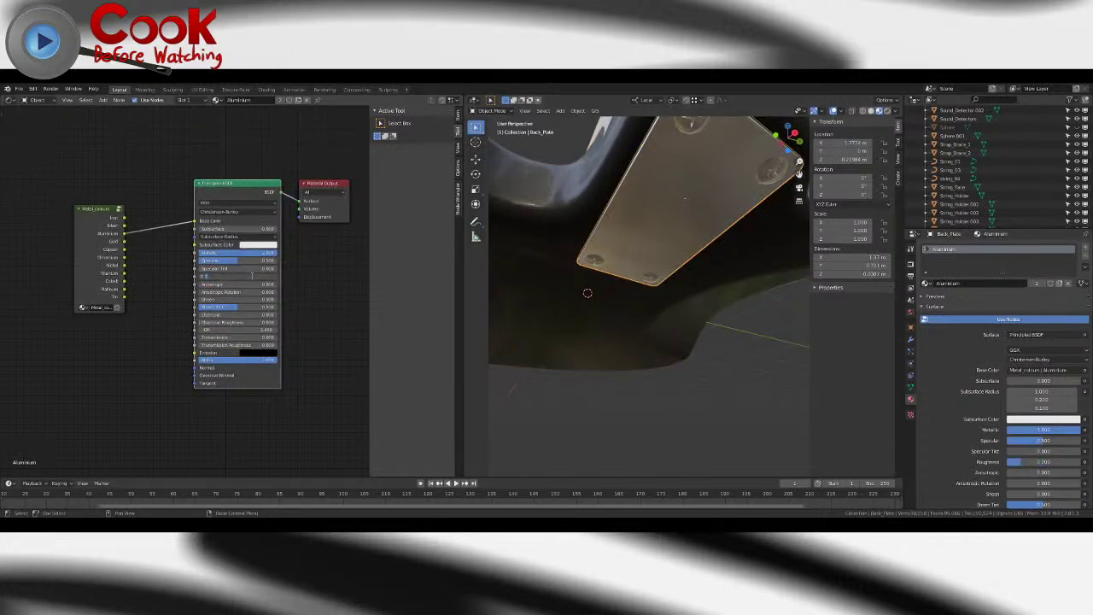
{"action": "key", "text": "Return"}
- Select the string holder plate at the bridge on the front of the body and save the file
{"action": "middle_click_drag", "start_coordinate": [675, 223], "coordinate": [635, 375]}
{"action": "scroll", "coordinate": [671, 305], "scroll_direction": "up", "scroll_amount": 5}
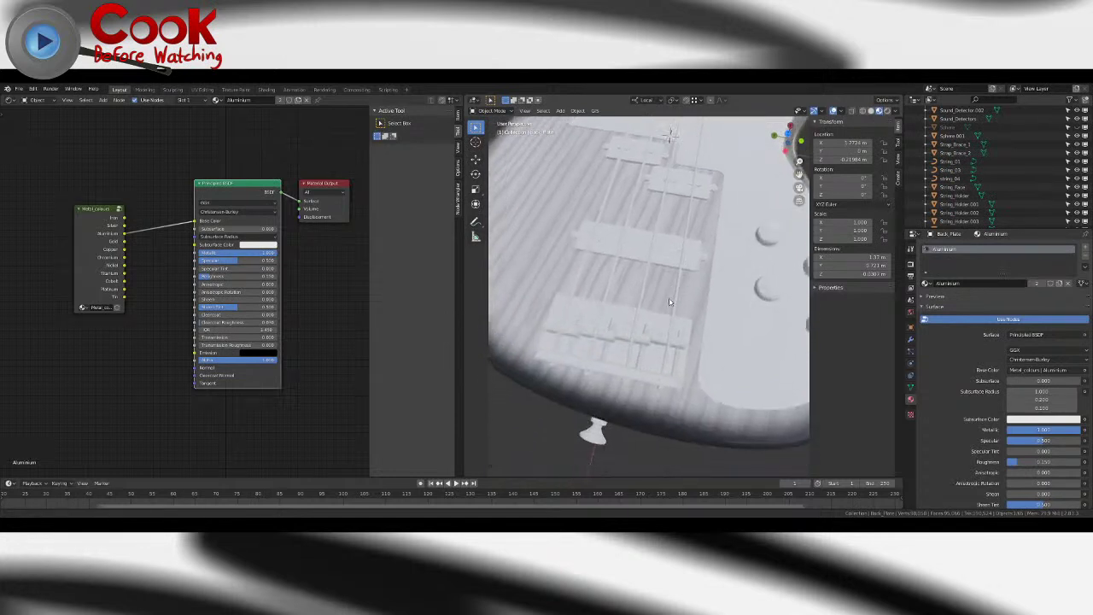
{"action": "left_click", "coordinate": [642, 375]}
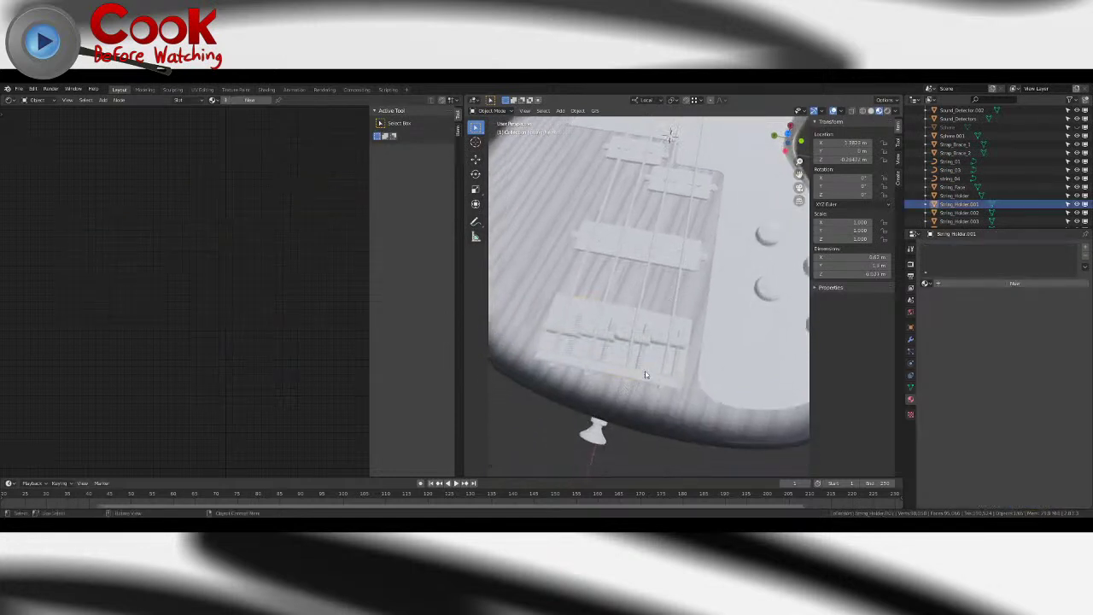
{"action": "left_click", "coordinate": [19, 89]}
{"action": "left_click", "coordinate": [32, 147]}
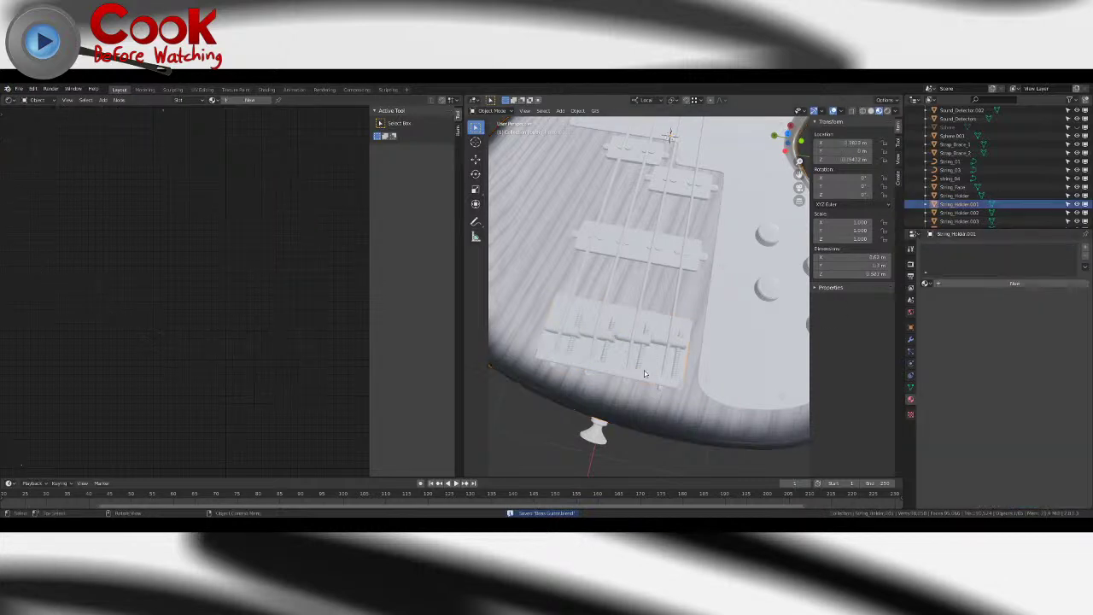
- Give the string holder plate a new material and add the Metal_colours node group to it
{"action": "left_click", "coordinate": [644, 373]}
{"action": "left_click", "coordinate": [102, 100]}
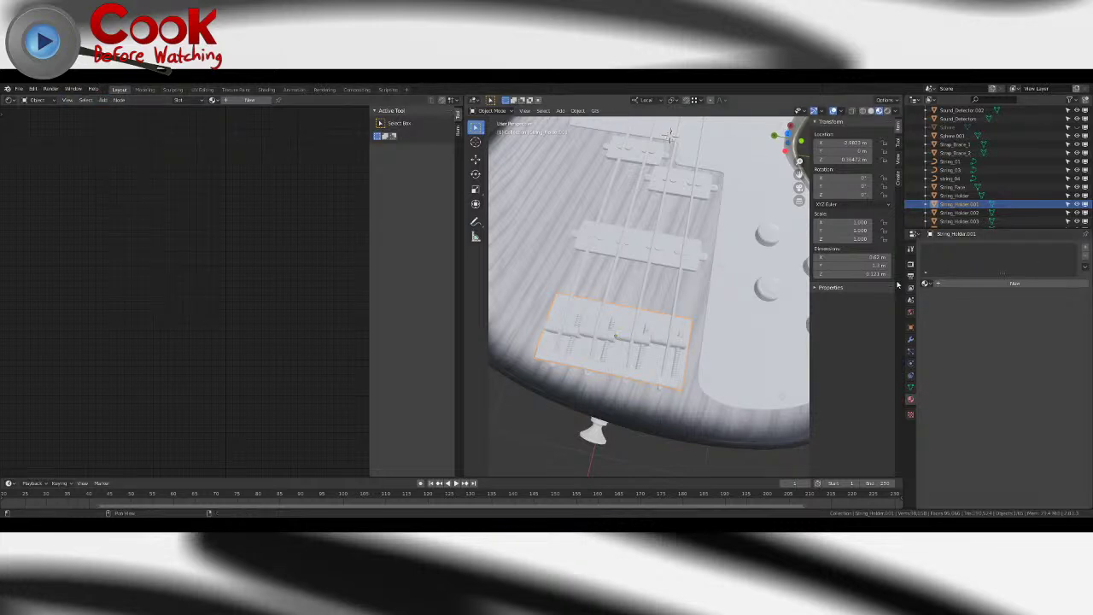
{"action": "left_click", "coordinate": [977, 286]}
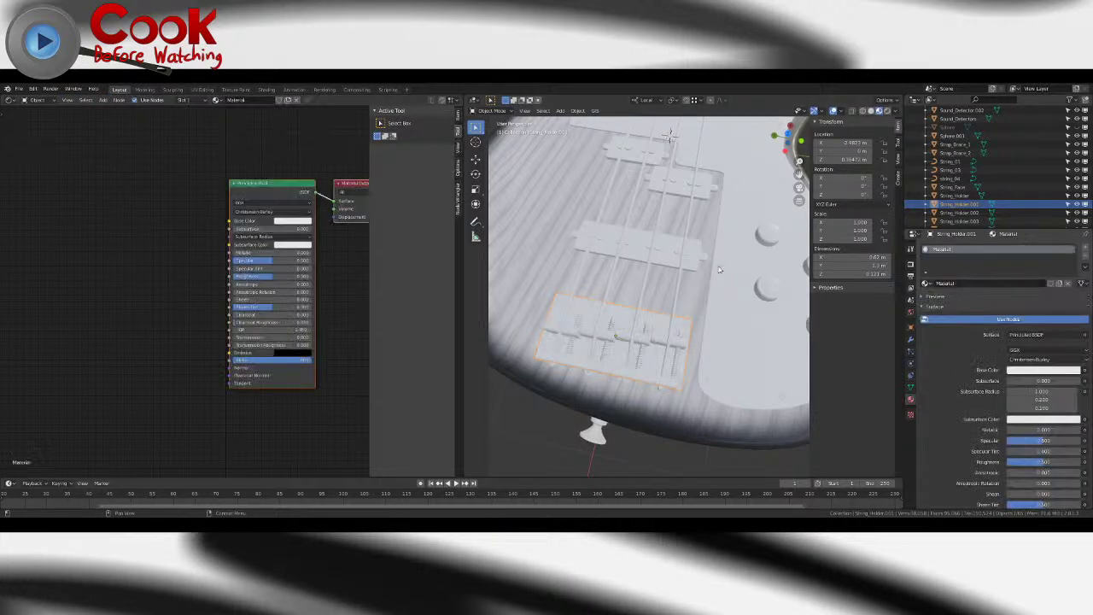
{"action": "left_click", "coordinate": [103, 100]}
{"action": "mouse_move", "coordinate": [115, 156]}
{"action": "mouse_move", "coordinate": [115, 190]}
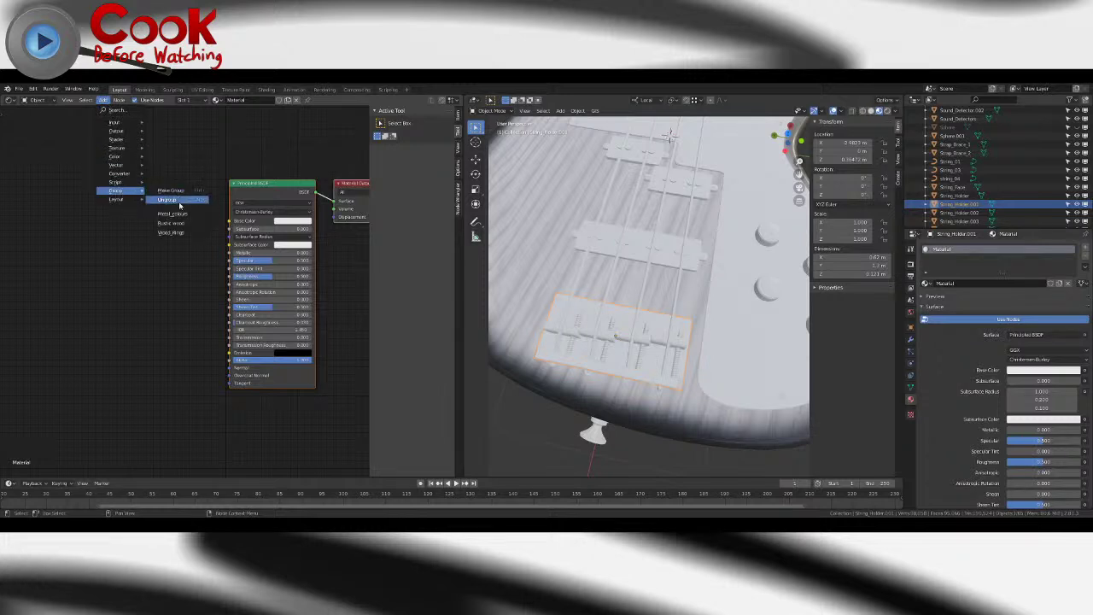
{"action": "left_click", "coordinate": [167, 213]}
{"action": "left_click", "coordinate": [127, 226]}
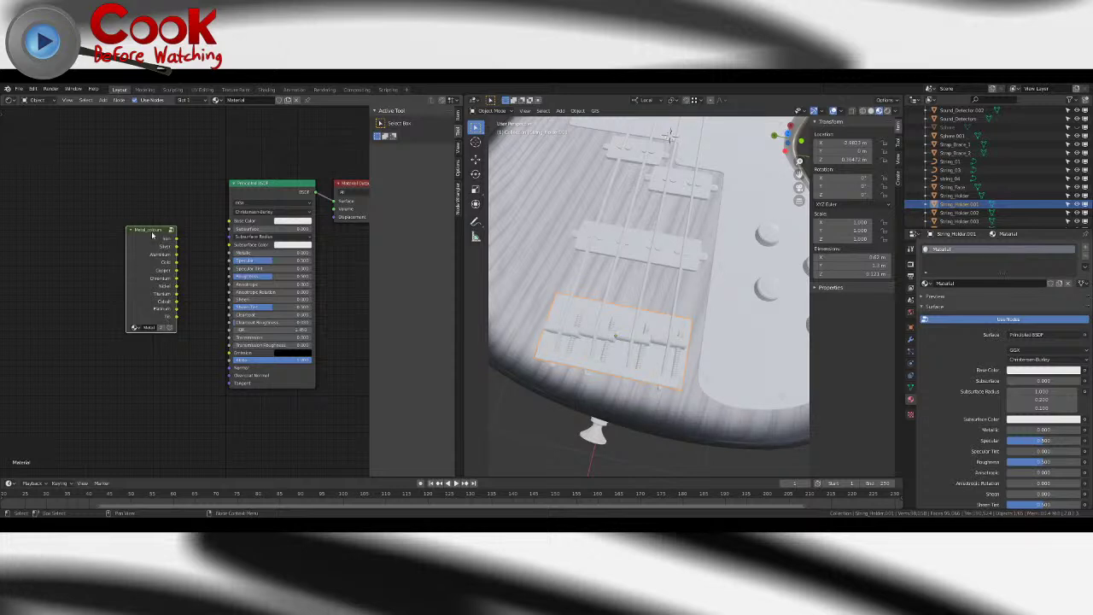
{"action": "left_click_drag", "start_coordinate": [152, 236], "coordinate": [57, 236]}
- Add a Mix node blending the group's Copper and Tin outputs, and connect its Color output to the Base Color
{"action": "left_click", "coordinate": [102, 100]}
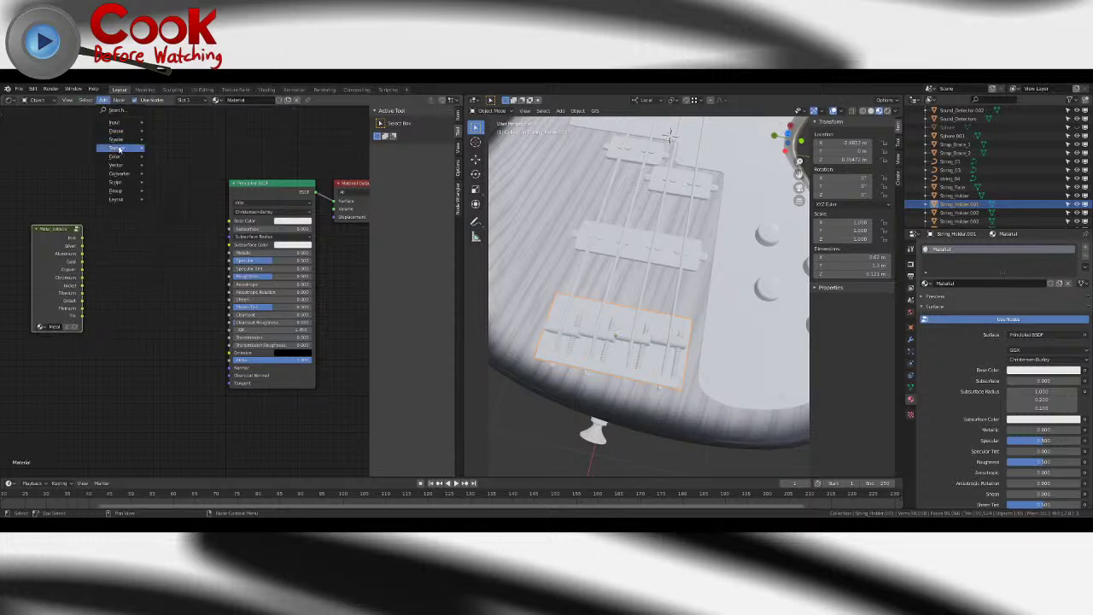
{"action": "mouse_move", "coordinate": [120, 156]}
{"action": "left_click", "coordinate": [174, 214]}
{"action": "left_click", "coordinate": [125, 264]}
{"action": "left_click_drag", "start_coordinate": [82, 270], "coordinate": [125, 318]}
{"action": "left_click_drag", "start_coordinate": [176, 277], "coordinate": [231, 222]}
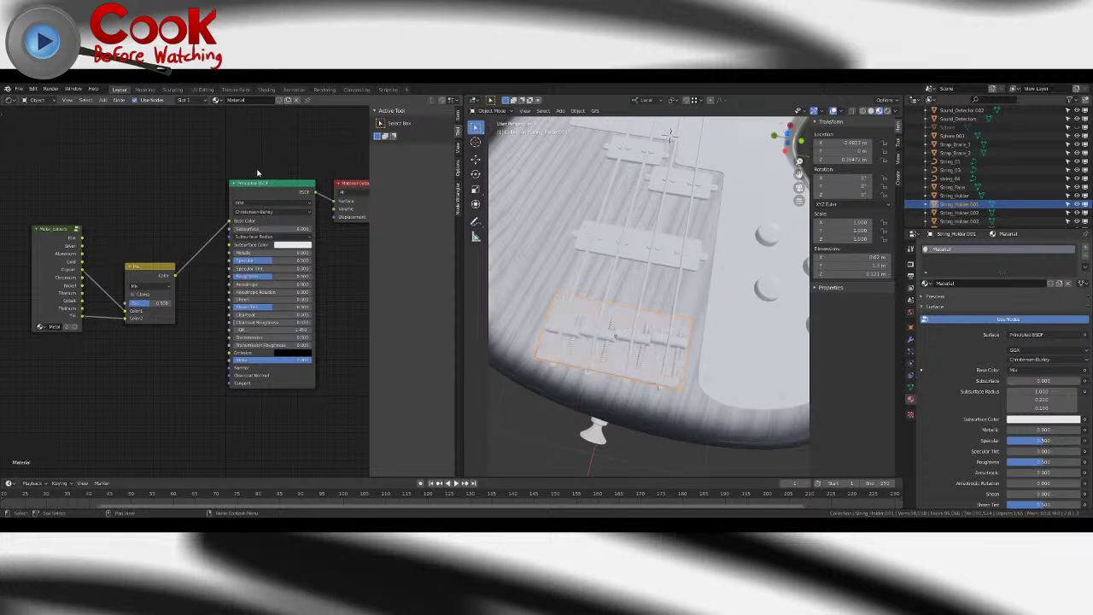
- Set the material's Metallic to 1 and lower the Mix node's factor to favor Copper over Tin
{"action": "left_click", "coordinate": [267, 252]}
{"action": "type", "text": "1"}
{"action": "key", "text": "Return"}
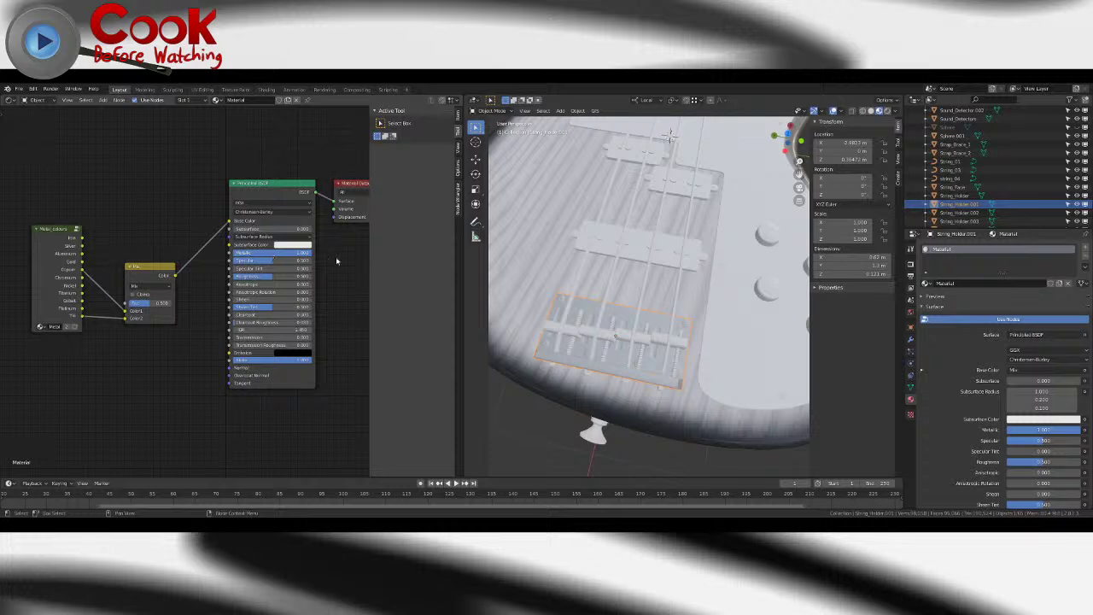
{"action": "middle_click_drag", "start_coordinate": [579, 319], "coordinate": [657, 292]}
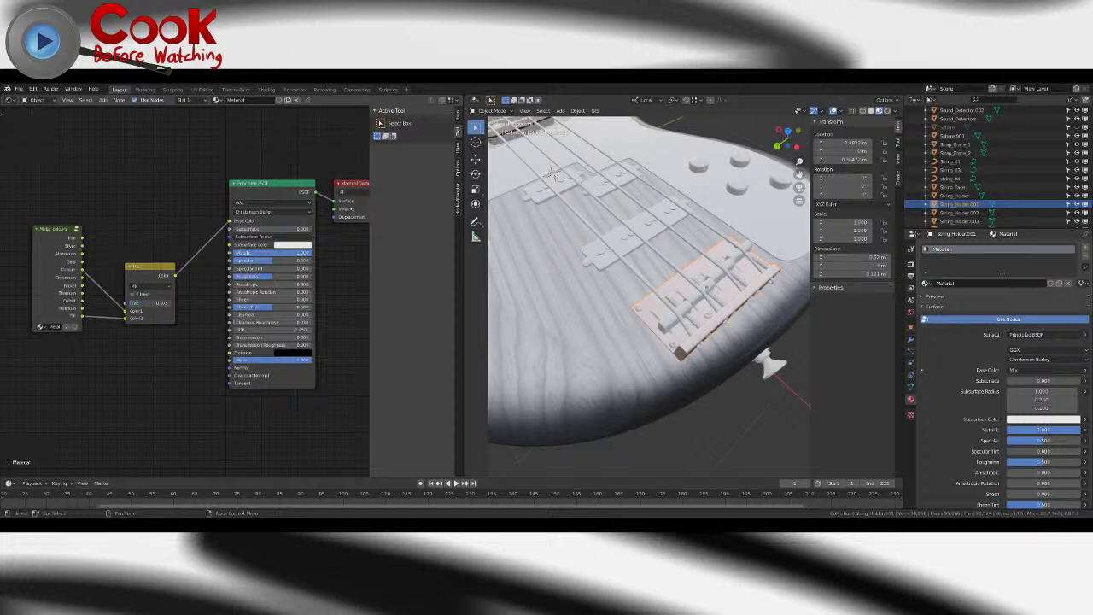
{"action": "left_click_drag", "start_coordinate": [137, 303], "coordinate": [141, 304]}
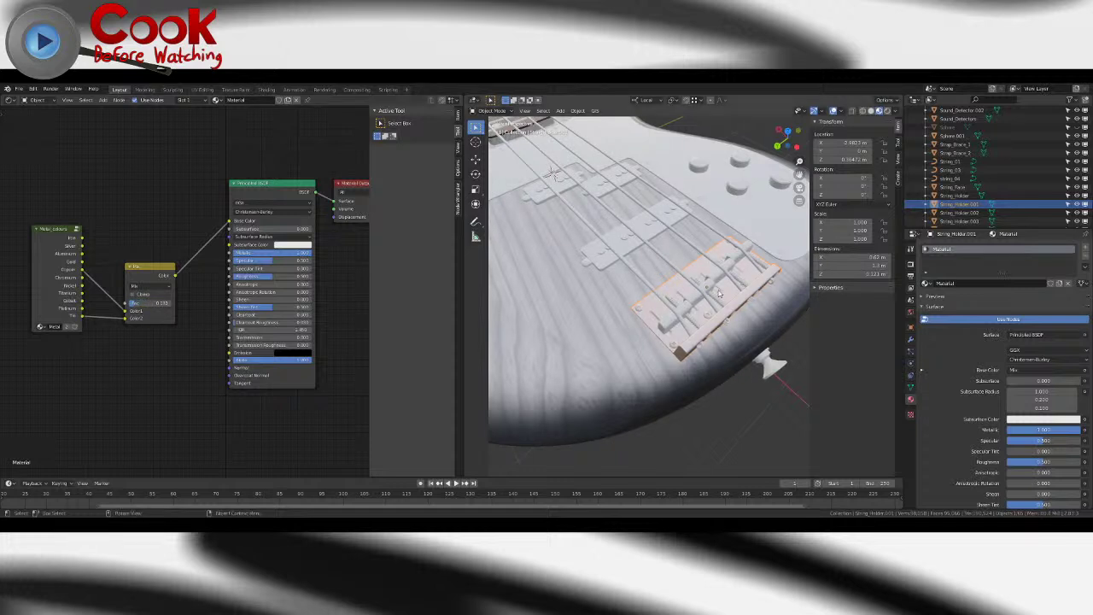
{"action": "middle_click_drag", "start_coordinate": [597, 286], "coordinate": [599, 305]}
- Set the string holder plate material's Roughness to 0.15
{"action": "left_click", "coordinate": [279, 276]}
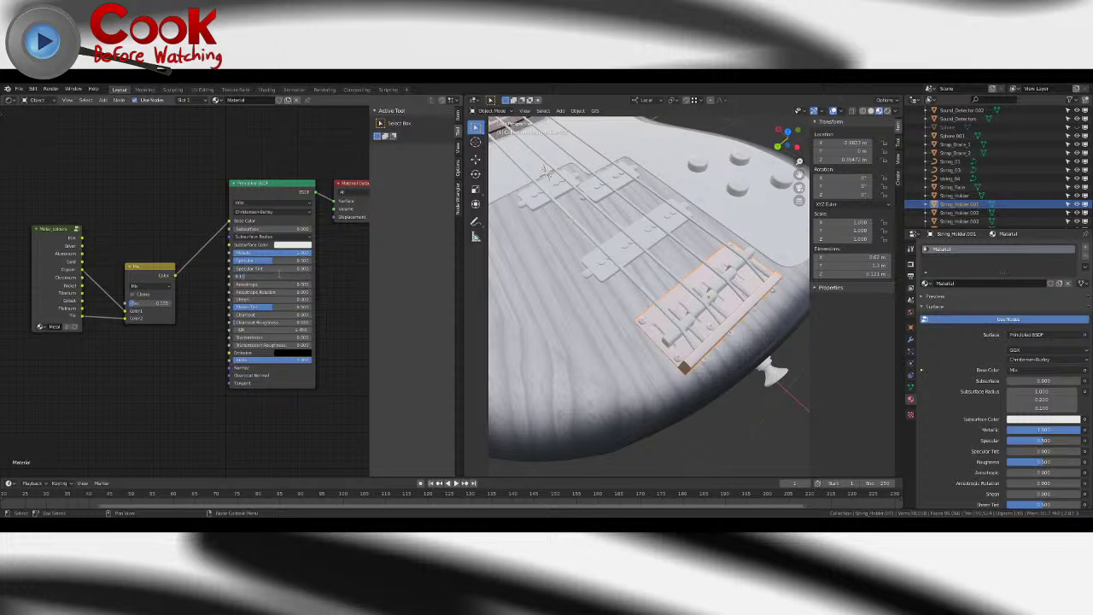
{"action": "key", "text": "Return"}
{"action": "middle_click_drag", "start_coordinate": [672, 328], "coordinate": [702, 326]}
{"action": "scroll", "coordinate": [616, 295], "scroll_direction": "up", "scroll_amount": 6}
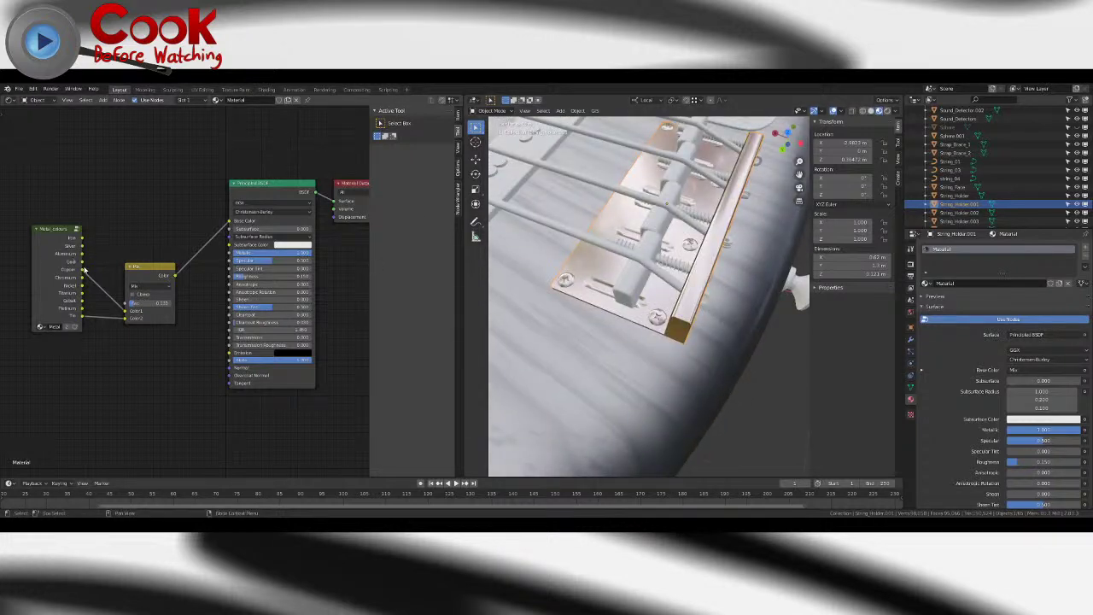
- Try the Metal_colours group's Gold output as the Base Color and restore the Mix node's connection
{"action": "left_click_drag", "start_coordinate": [82, 262], "coordinate": [229, 221]}
{"action": "middle_click_drag", "start_coordinate": [571, 225], "coordinate": [684, 254]}
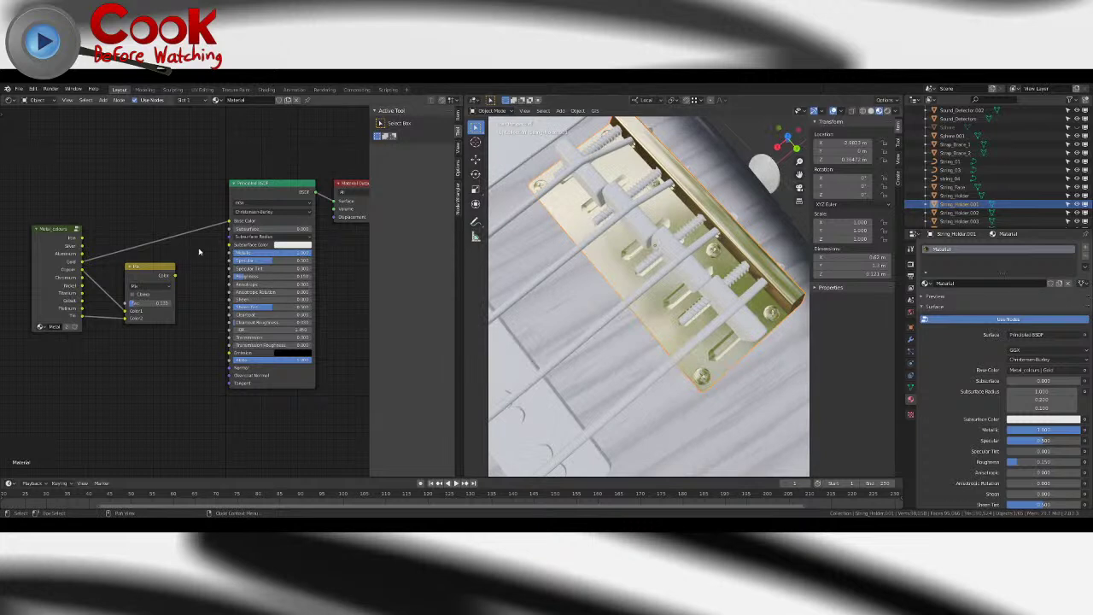
{"action": "left_click_drag", "start_coordinate": [175, 275], "coordinate": [229, 222]}
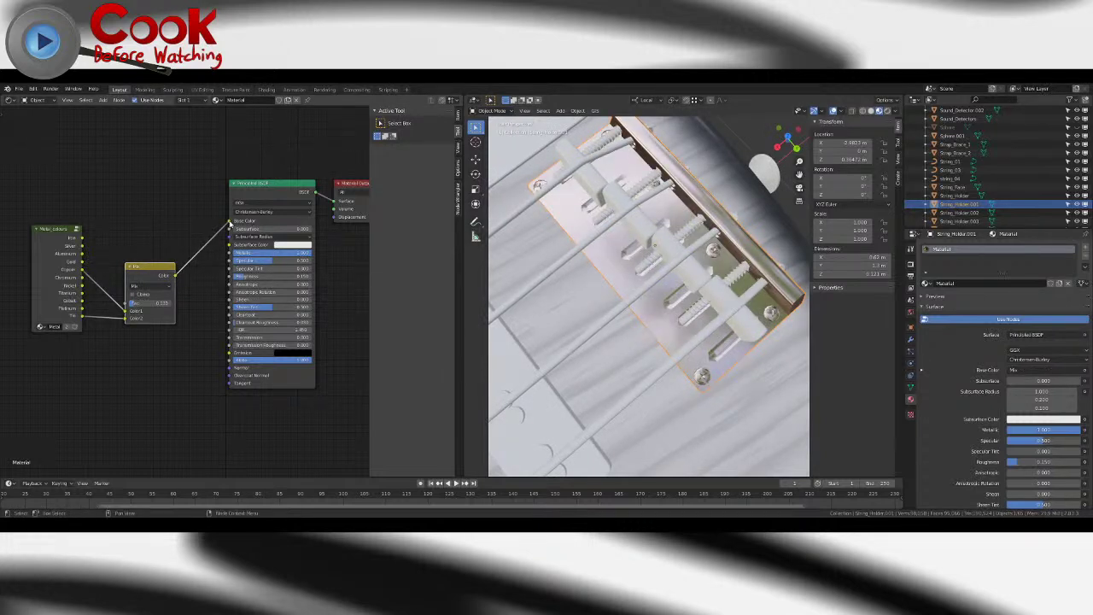
- Raise the plate material's Sheen Tint to about 0.8 while viewing the bridge from the side
{"action": "middle_click_drag", "start_coordinate": [702, 240], "coordinate": [833, 205]}
{"action": "middle_click_drag", "start_coordinate": [557, 193], "coordinate": [628, 279], "text": "shift"}
{"action": "scroll", "coordinate": [656, 235], "scroll_direction": "down", "scroll_amount": 10}
{"action": "left_click", "coordinate": [733, 262]}
{"action": "scroll", "coordinate": [728, 276], "scroll_direction": "up", "scroll_amount": 4}
{"action": "scroll", "coordinate": [627, 278], "scroll_direction": "up", "scroll_amount": 4}
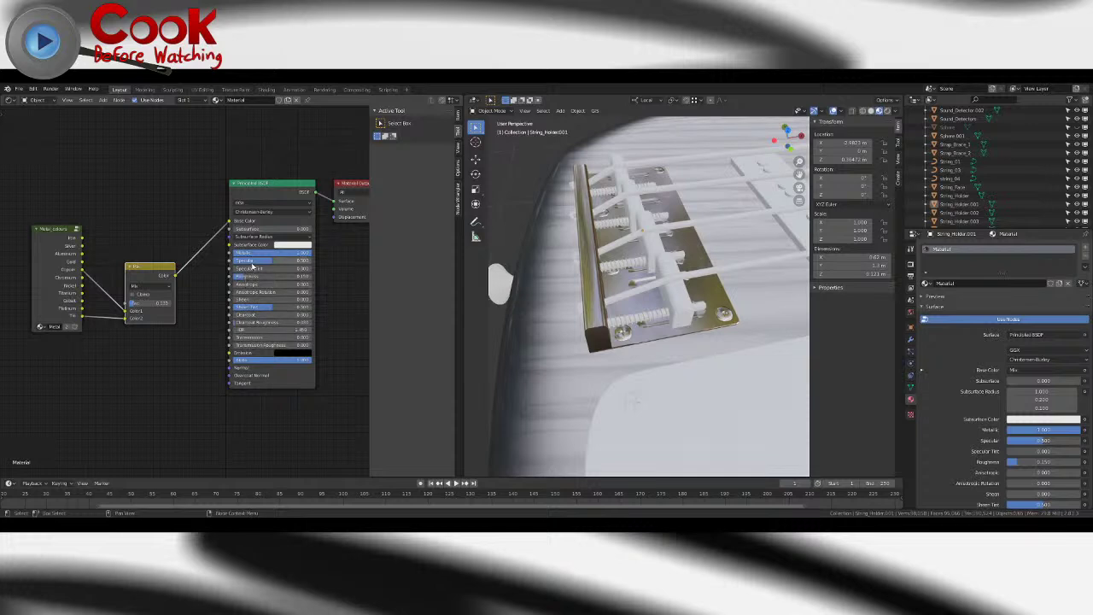
{"action": "left_click_drag", "start_coordinate": [272, 306], "coordinate": [297, 306]}
- Try the Mix node's factor at 1 and bring it back to a low, mostly Copper blend
{"action": "middle_click_drag", "start_coordinate": [628, 336], "coordinate": [722, 280]}
{"action": "scroll", "coordinate": [579, 296], "scroll_direction": "down", "scroll_amount": 5}
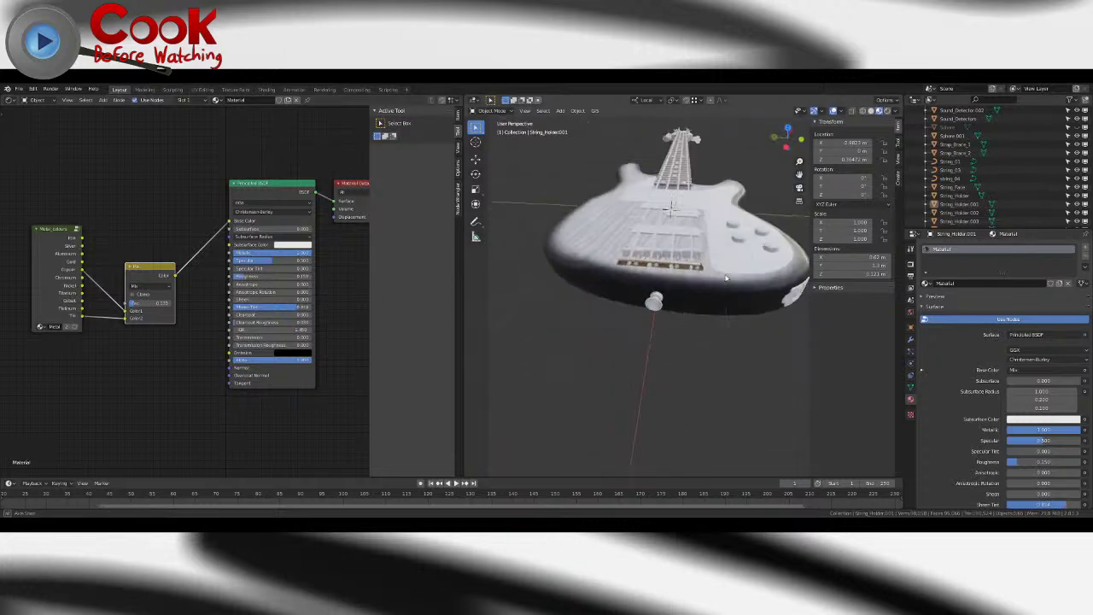
{"action": "scroll", "coordinate": [722, 280], "scroll_direction": "up", "scroll_amount": 6}
{"action": "left_click_drag", "start_coordinate": [142, 309], "coordinate": [174, 306]}
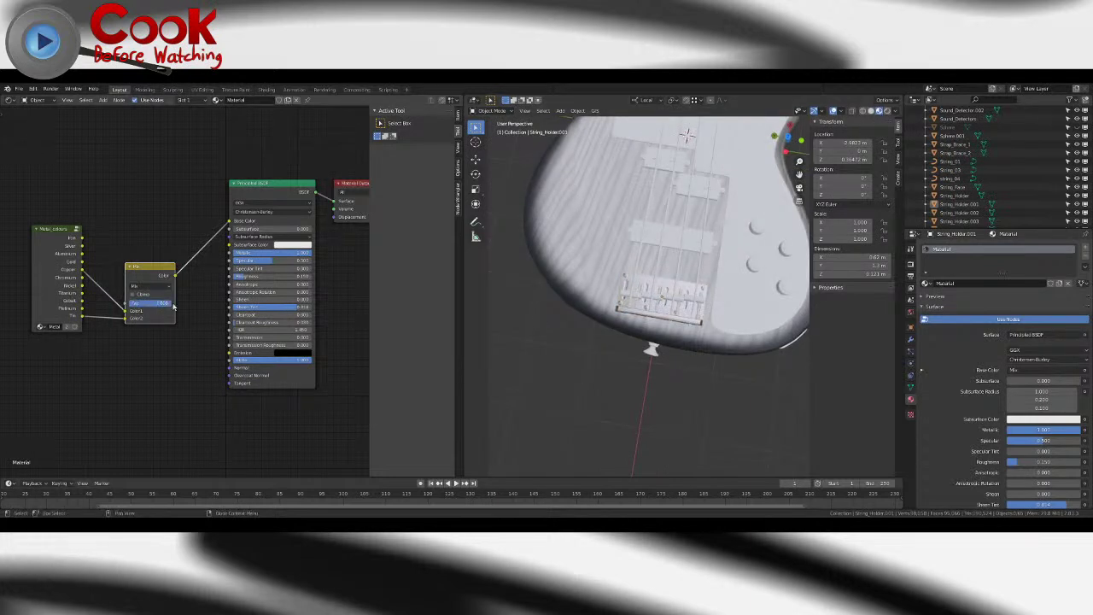
{"action": "mouse_move", "coordinate": [538, 284]}
{"action": "middle_mouse_down"}
{"action": "mouse_move", "coordinate": [563, 280]}
{"action": "mouse_move", "coordinate": [553, 269]}
{"action": "middle_mouse_up"}
{"action": "scroll", "coordinate": [552, 268], "scroll_direction": "up", "scroll_amount": 5}
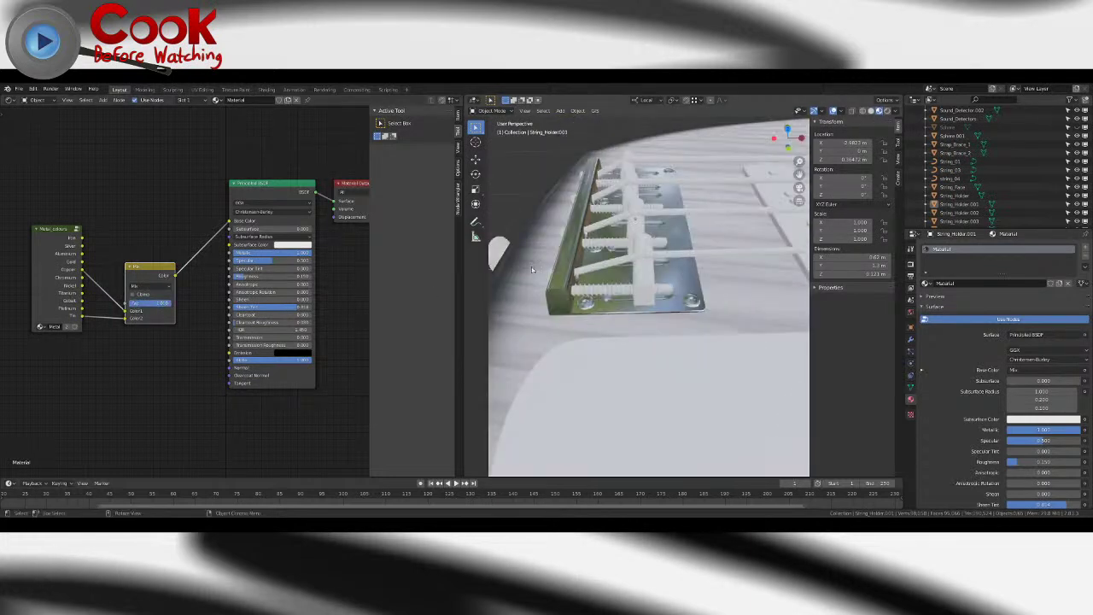
{"action": "left_click_drag", "start_coordinate": [167, 304], "coordinate": [144, 303]}
{"action": "middle_click_drag", "start_coordinate": [601, 279], "coordinate": [701, 307]}
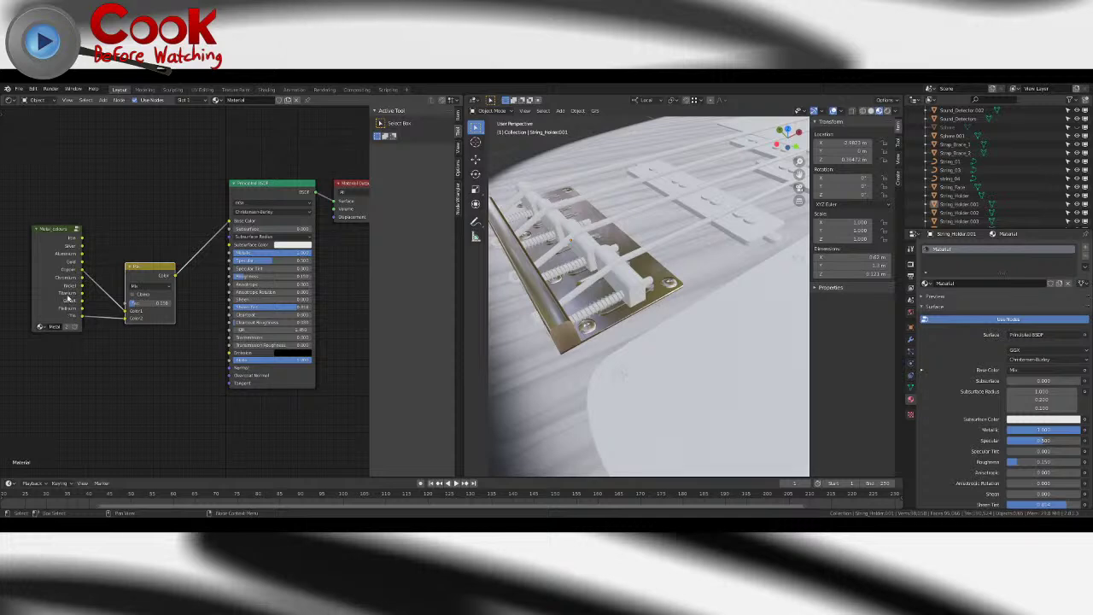
{"action": "middle_click_drag", "start_coordinate": [702, 254], "coordinate": [603, 314]}
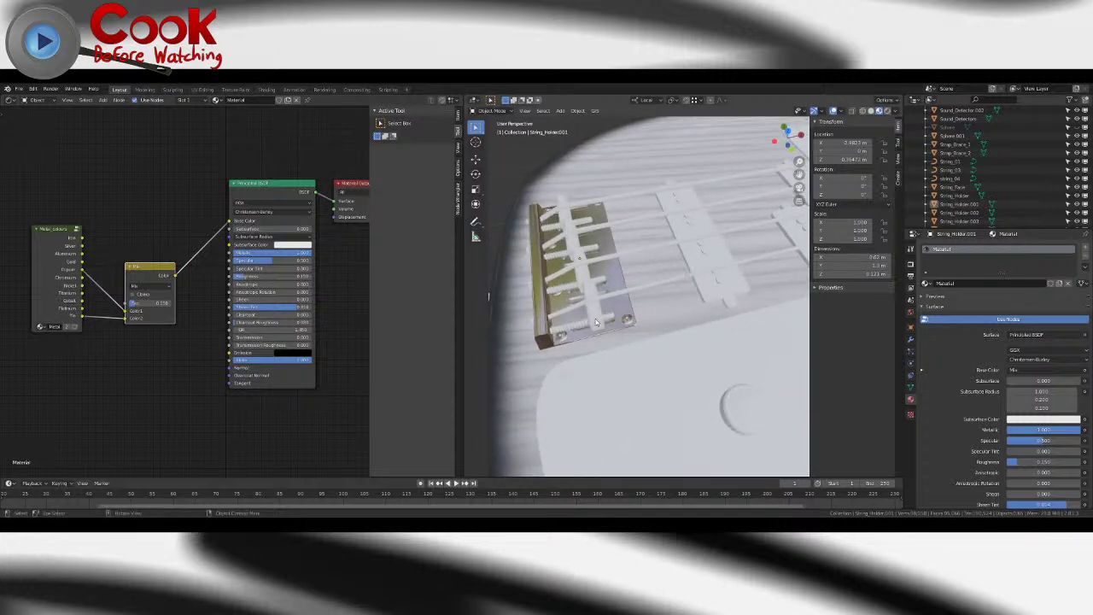
- Rename the string holder plate's material as Bronze
{"action": "left_click", "coordinate": [595, 318]}
{"action": "left_click", "coordinate": [925, 283]}
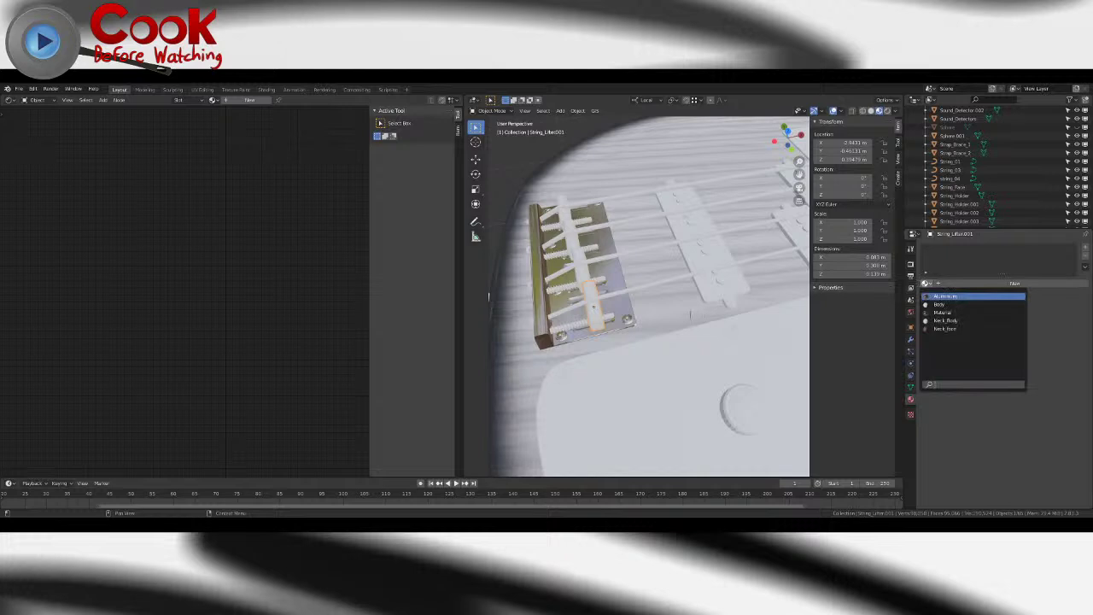
{"action": "left_click", "coordinate": [624, 318]}
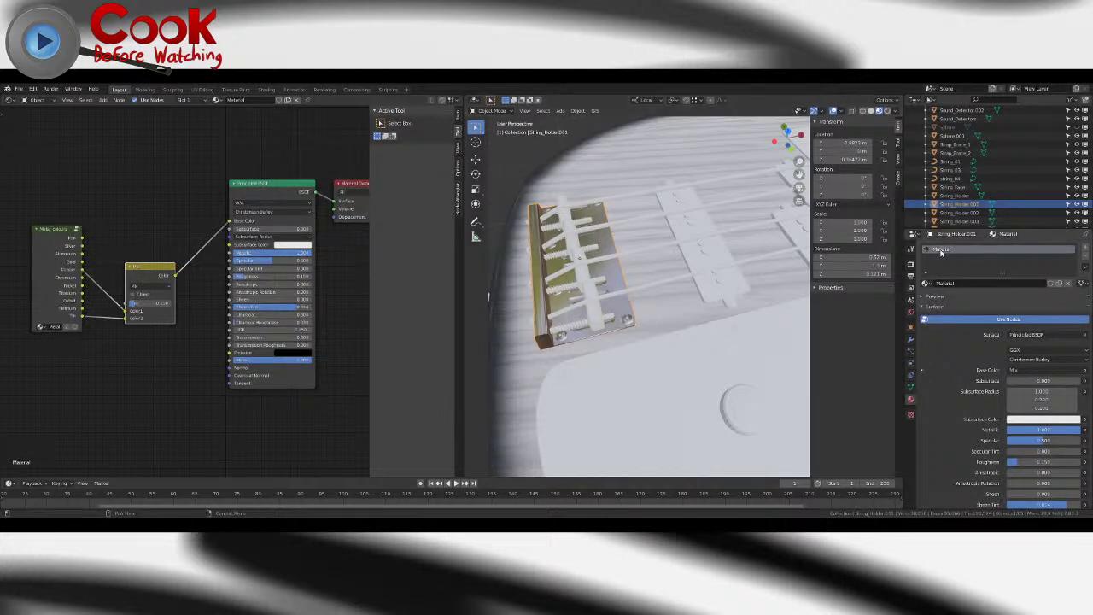
{"action": "type", "text": "Bronze"}
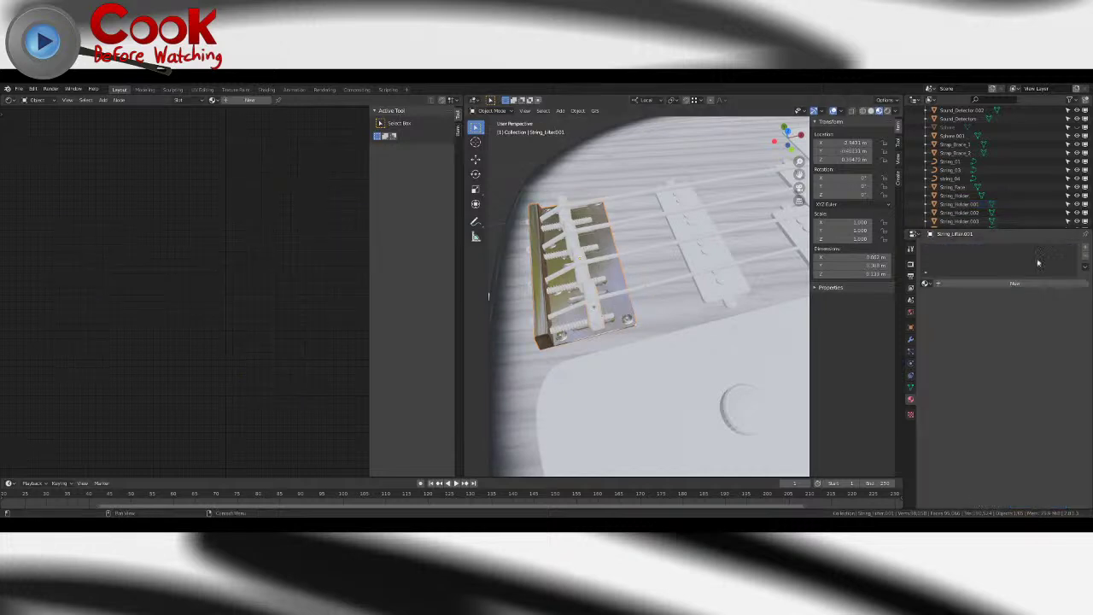
- Assign the Bronze material to the string lifters and to the adjustment screw nearest the plate's outer end
{"action": "left_click", "coordinate": [925, 282]}
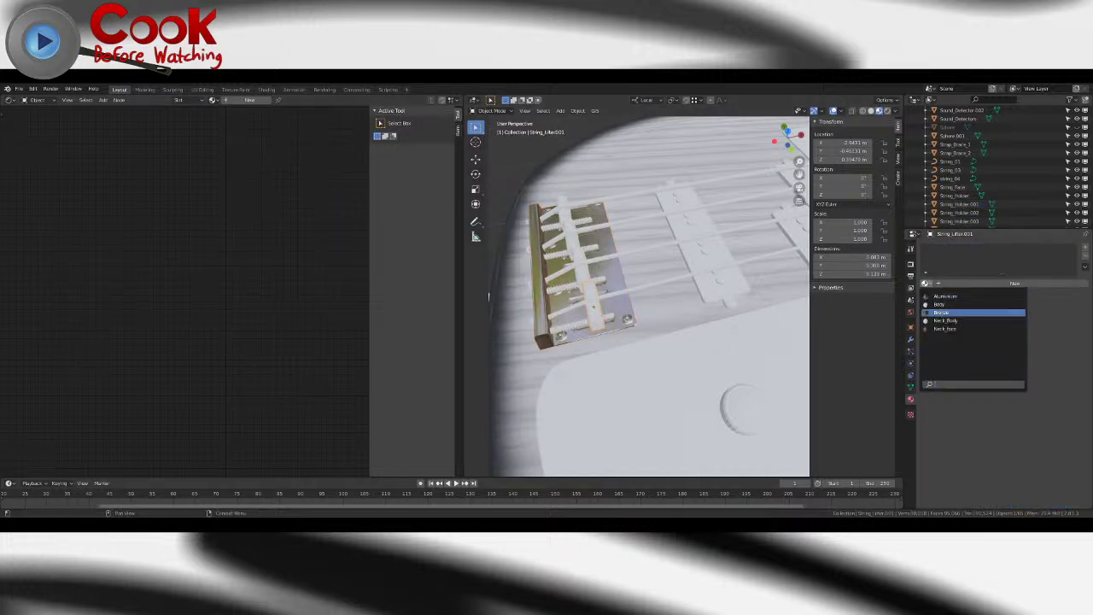
{"action": "left_click", "coordinate": [948, 313]}
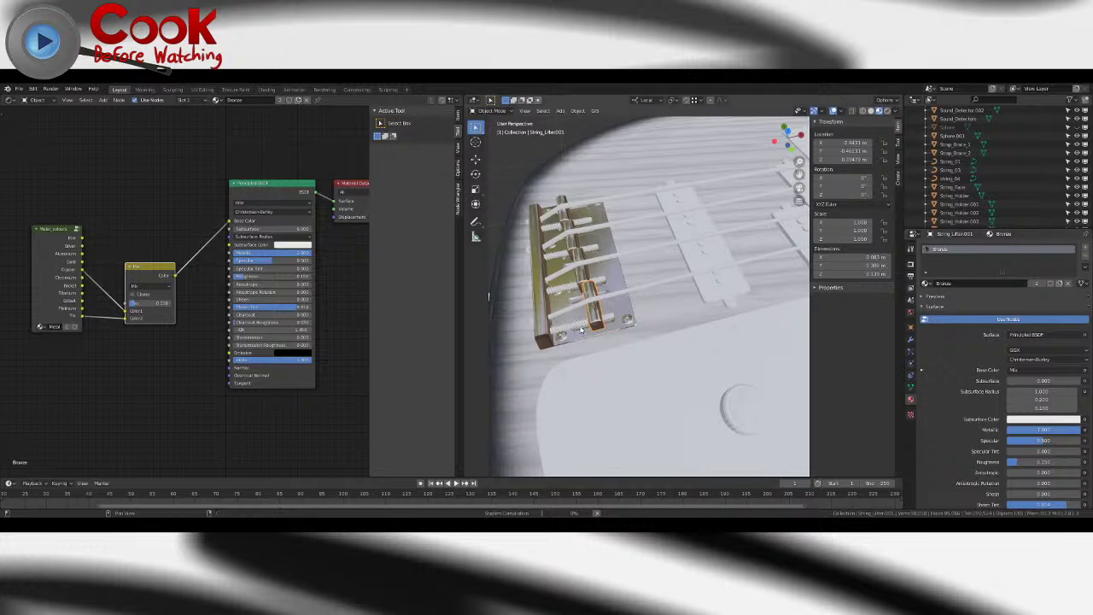
{"action": "left_click", "coordinate": [577, 329]}
{"action": "left_click", "coordinate": [925, 282]}
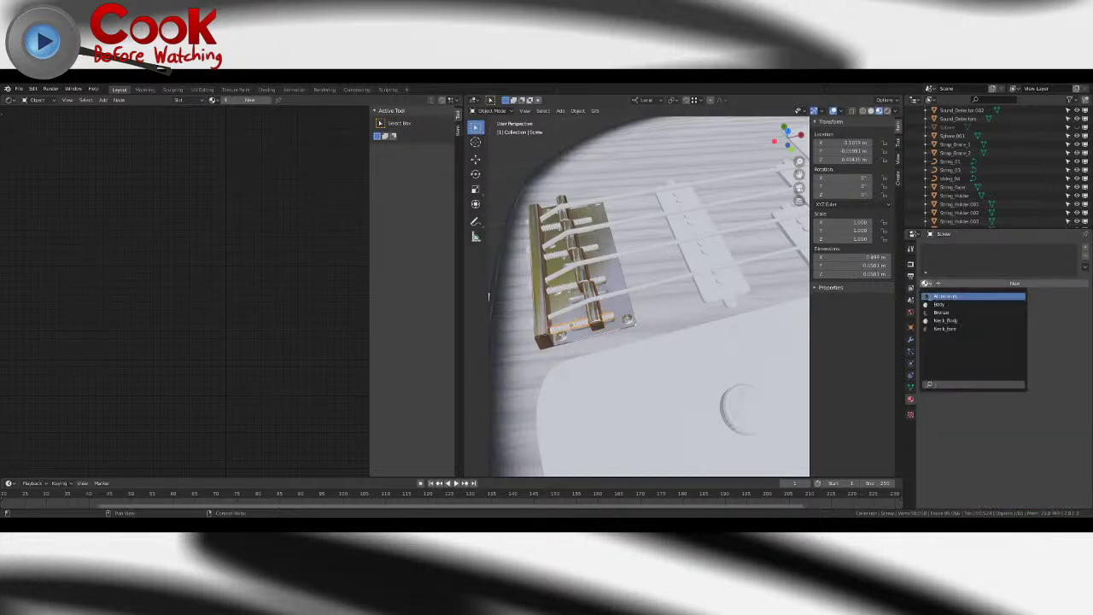
{"action": "left_click", "coordinate": [940, 311]}
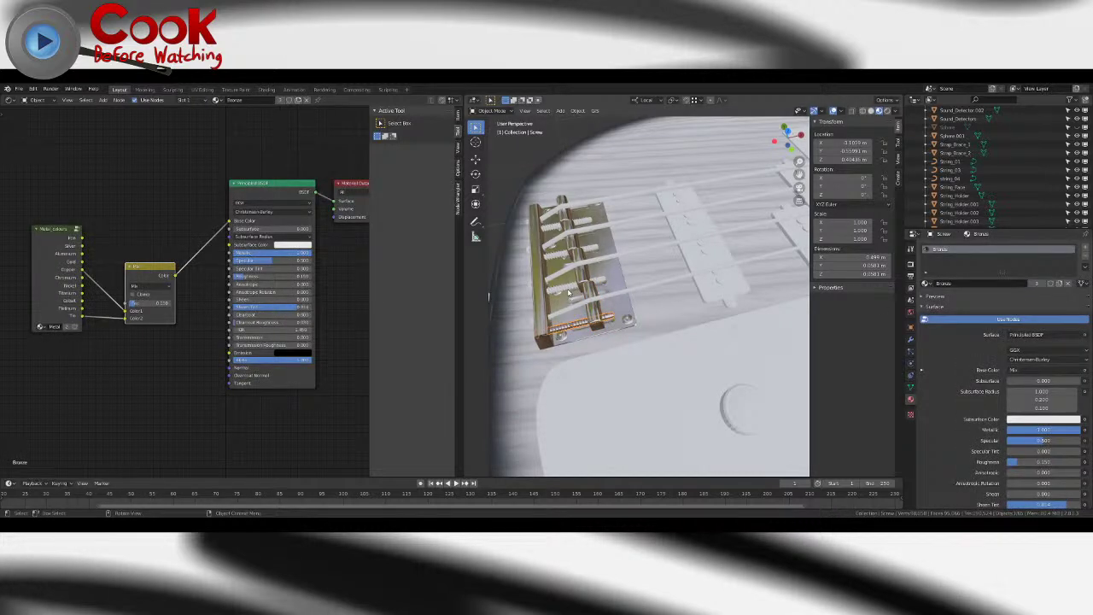
- Assign the Bronze material to the remaining three adjustment screws on the bridge
{"action": "left_click", "coordinate": [570, 289]}
{"action": "left_click", "coordinate": [925, 282]}
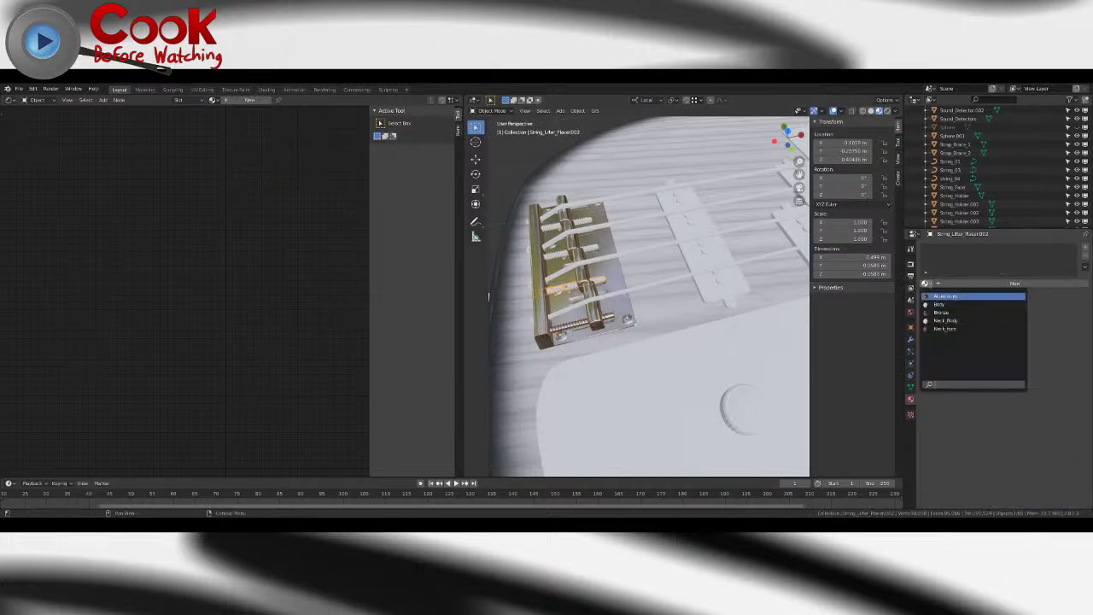
{"action": "left_click", "coordinate": [941, 313]}
{"action": "middle_click_drag", "start_coordinate": [570, 280], "coordinate": [590, 336]}
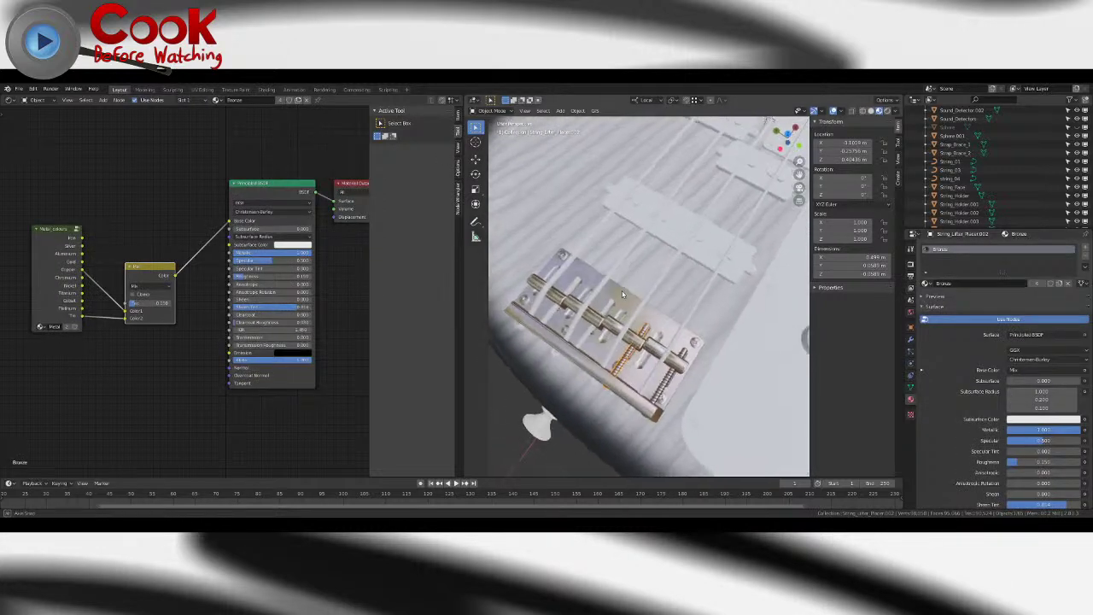
{"action": "left_click", "coordinate": [589, 336]}
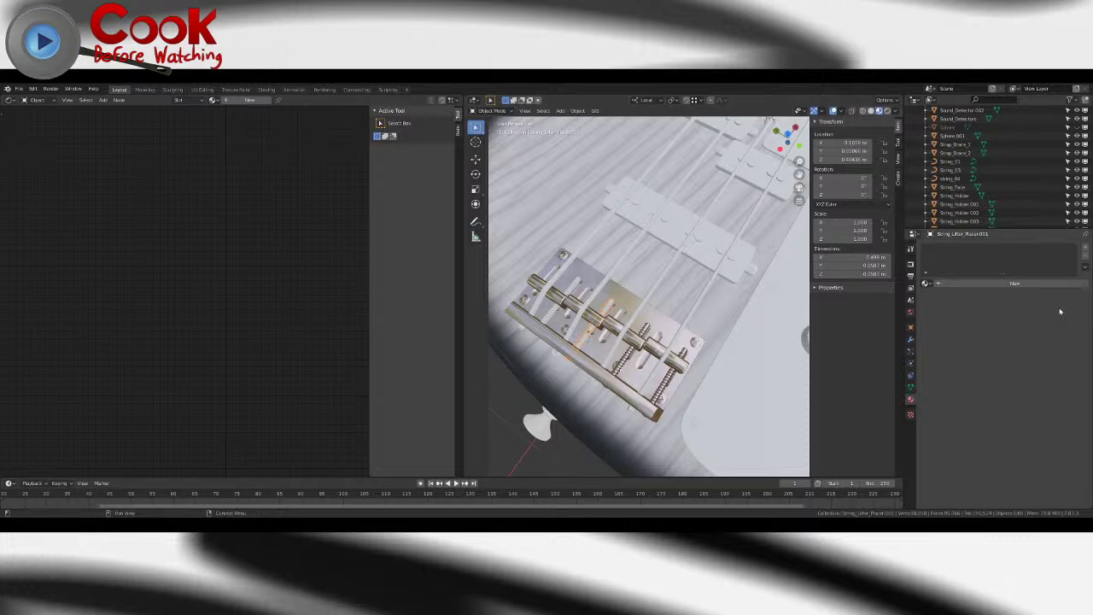
{"action": "left_click", "coordinate": [926, 283]}
{"action": "left_click", "coordinate": [942, 313]}
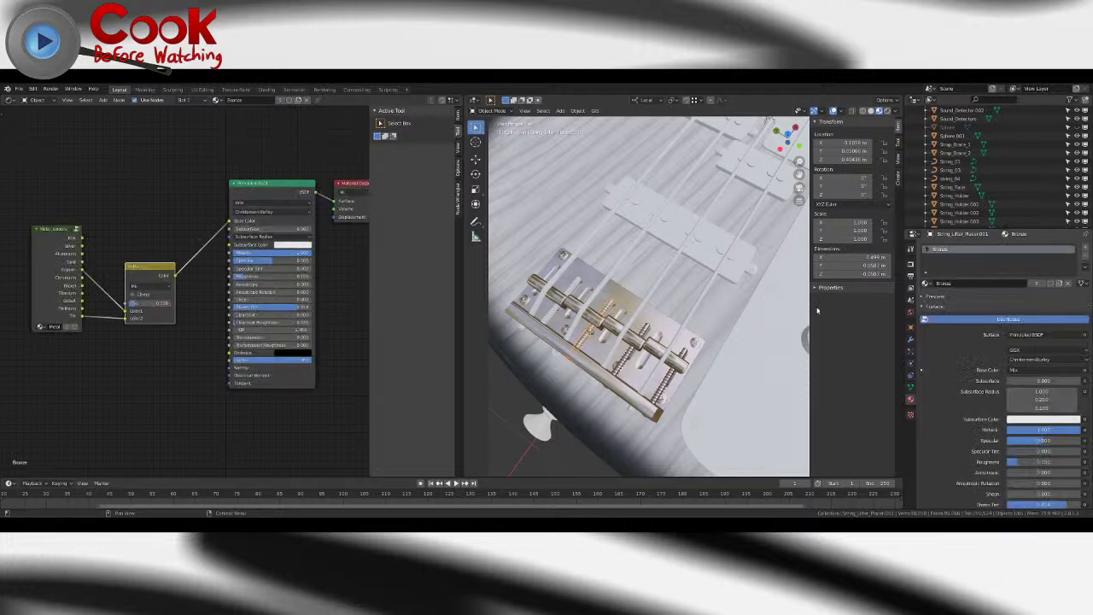
{"action": "left_click", "coordinate": [554, 314]}
{"action": "left_click", "coordinate": [926, 283]}
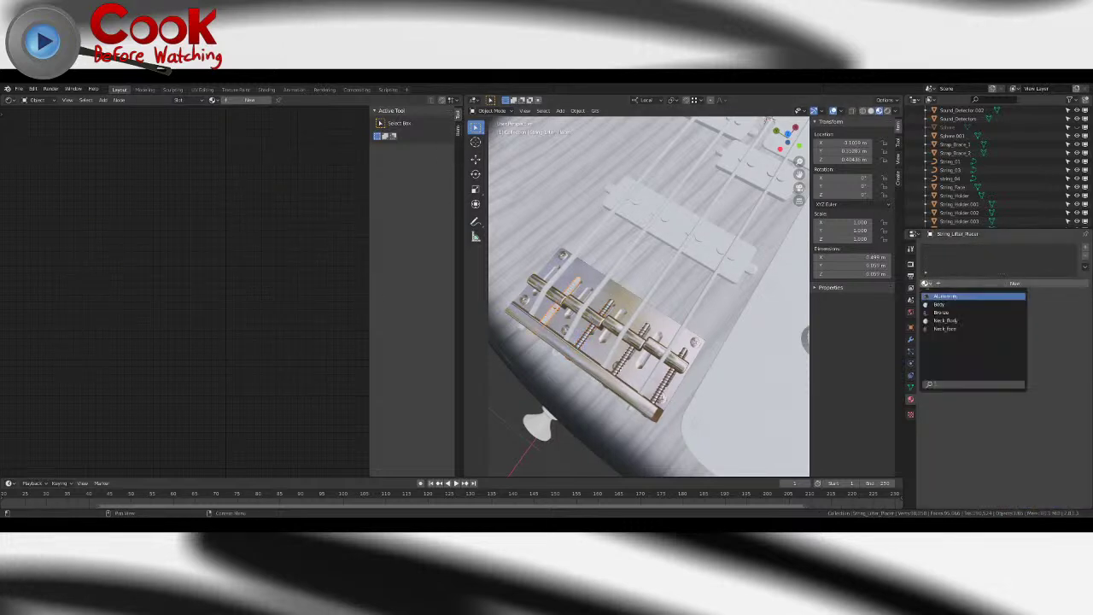
{"action": "left_click", "coordinate": [941, 313]}
{"action": "middle_click_drag", "start_coordinate": [648, 310], "coordinate": [689, 263]}
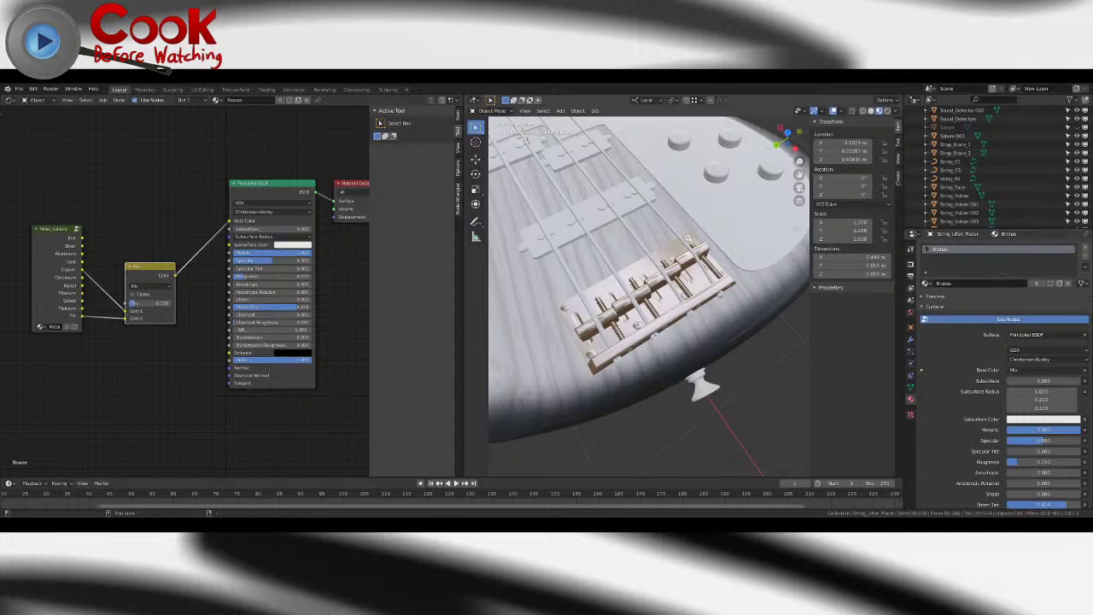
- Open the Metal_colours node group for editing and add an RGB node to it
{"action": "left_click", "coordinate": [53, 229]}
{"action": "key", "text": "Tab"}
{"action": "key", "text": "Home"}
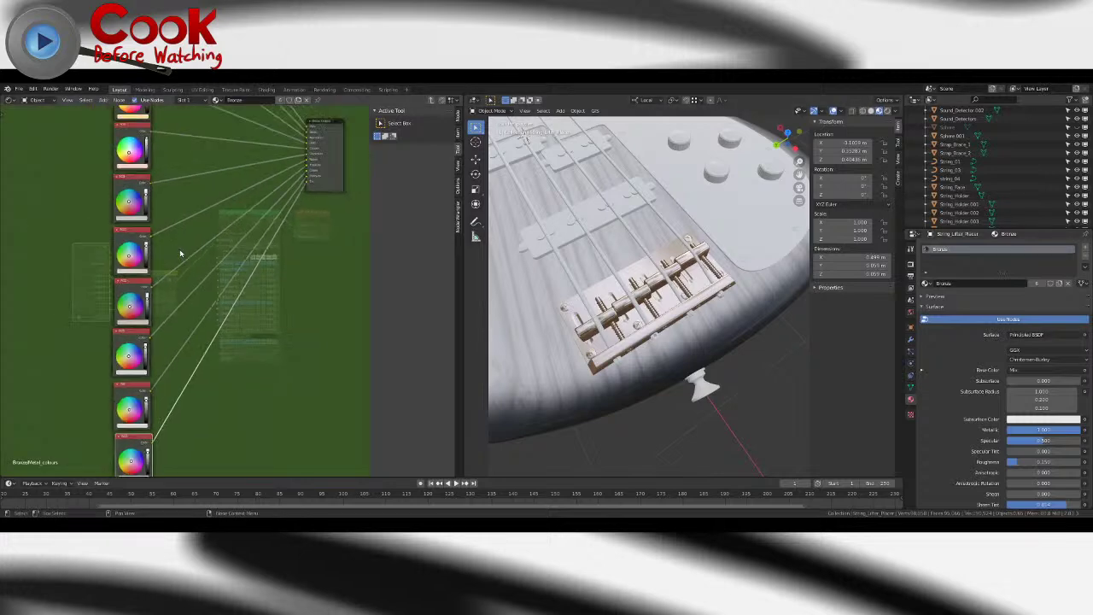
{"action": "left_click", "coordinate": [103, 100]}
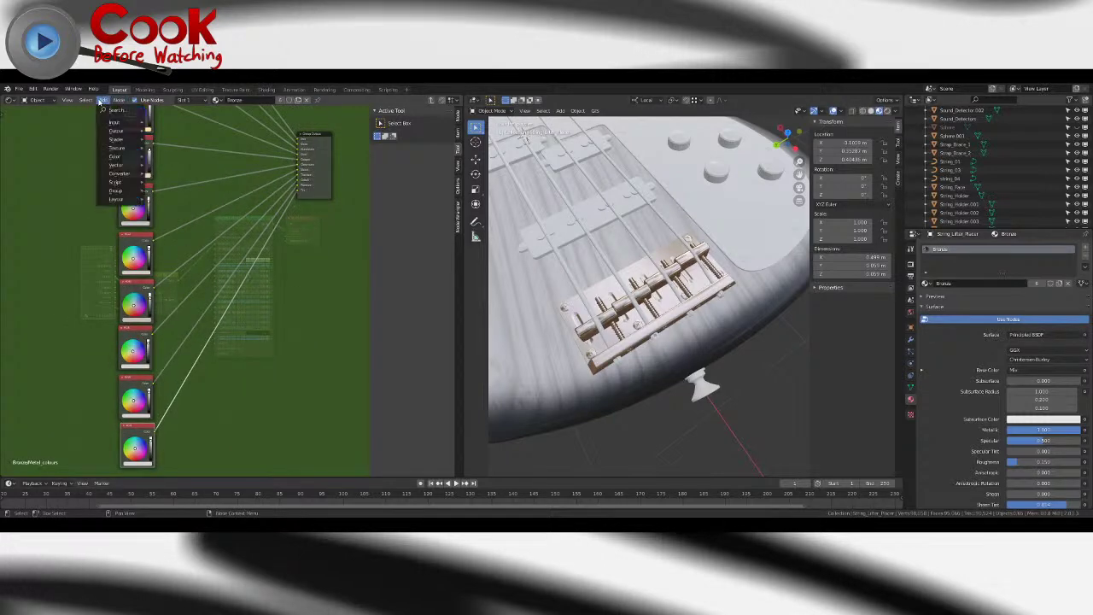
{"action": "mouse_move", "coordinate": [116, 124]}
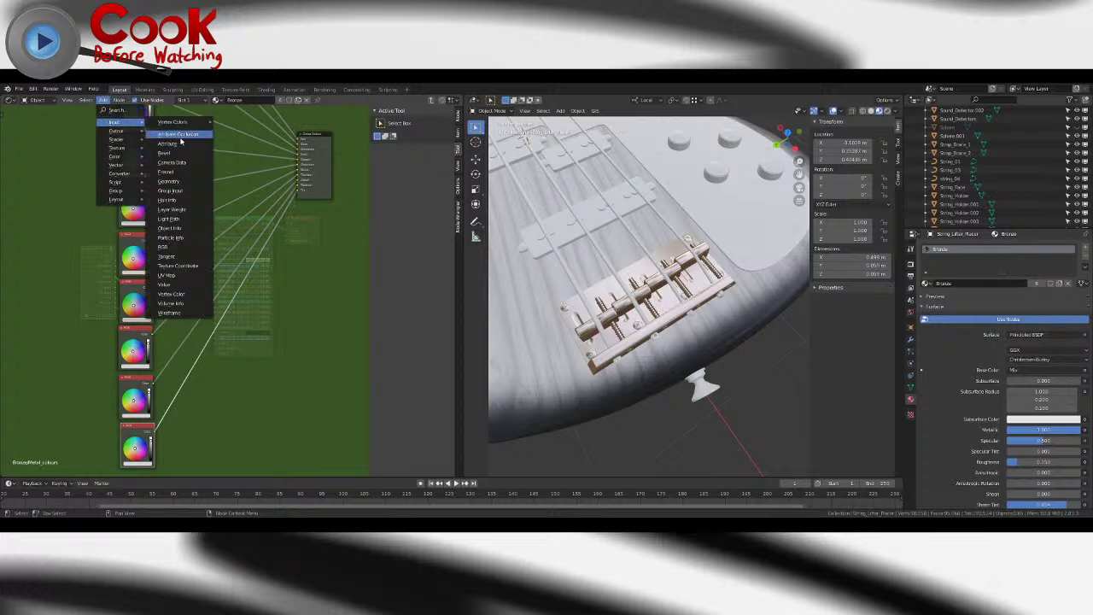
{"action": "left_click", "coordinate": [176, 247]}
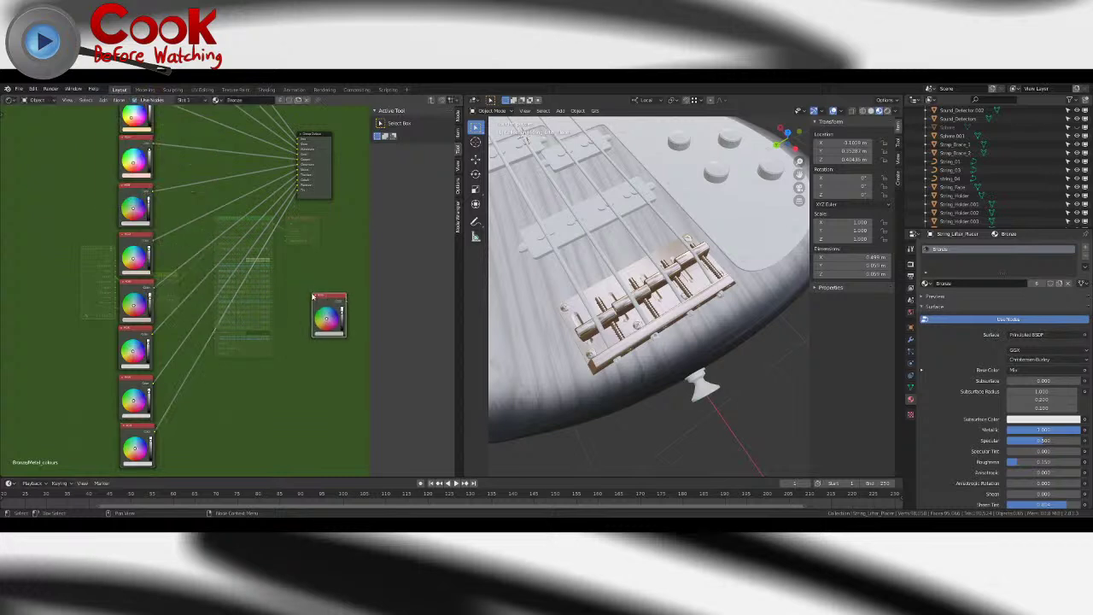
- Give the new RGB node a golden bronze color using a copied color value
{"action": "left_click", "coordinate": [334, 334]}
{"action": "left_click", "coordinate": [342, 312]}
{"action": "key", "text": "ctrl+v"}
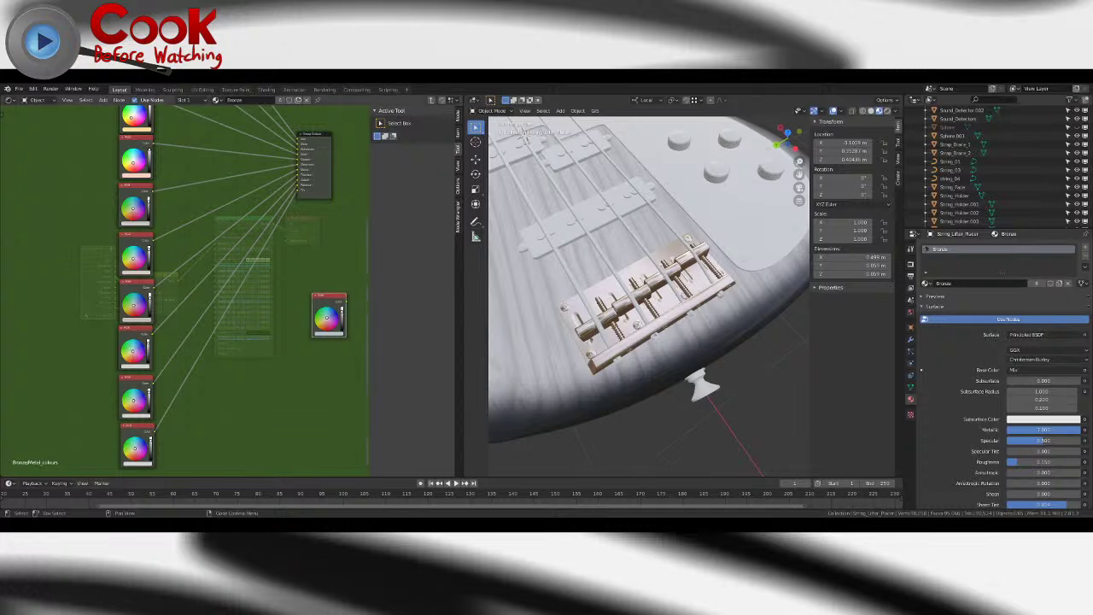
{"action": "left_click", "coordinate": [332, 333]}
{"action": "left_click", "coordinate": [343, 311]}
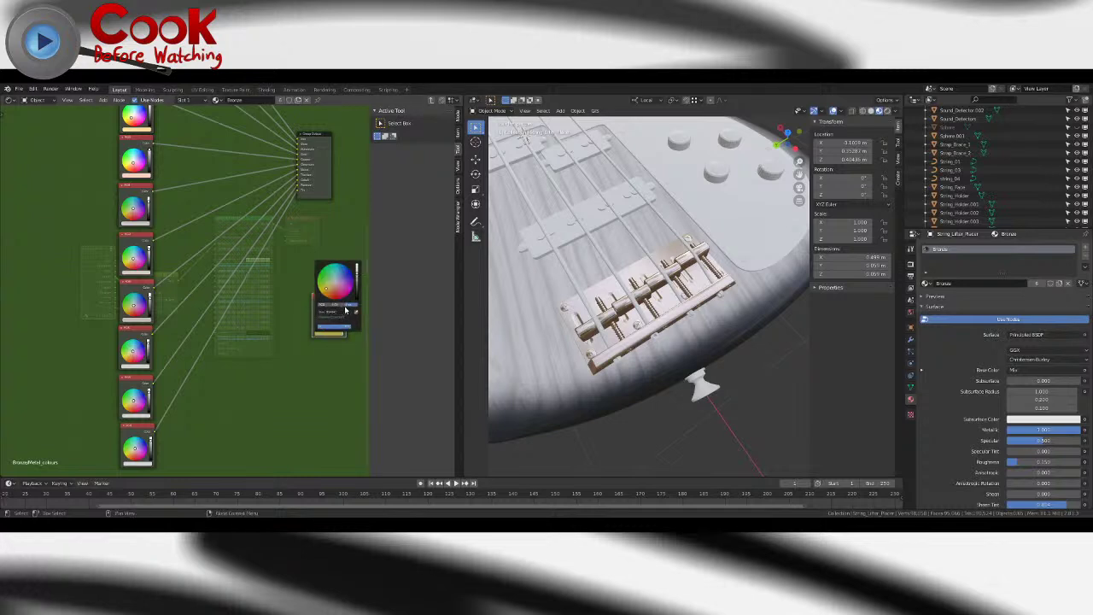
- Place the golden RGB node below the other color nodes and connect its color to a new Group Output socket
{"action": "middle_click_drag", "start_coordinate": [313, 273], "coordinate": [303, 243]}
{"action": "left_click_drag", "start_coordinate": [318, 267], "coordinate": [288, 133]}
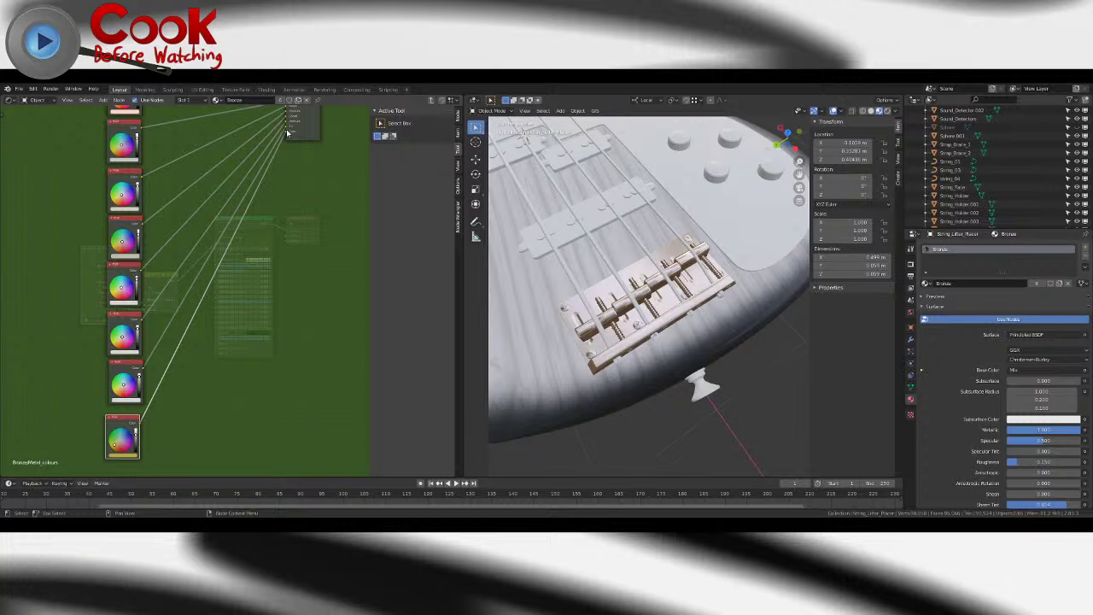
{"action": "left_click", "coordinate": [294, 136]}
- Rename the newly added output of the Metal_colours group to Brass
{"action": "left_click", "coordinate": [459, 120]}
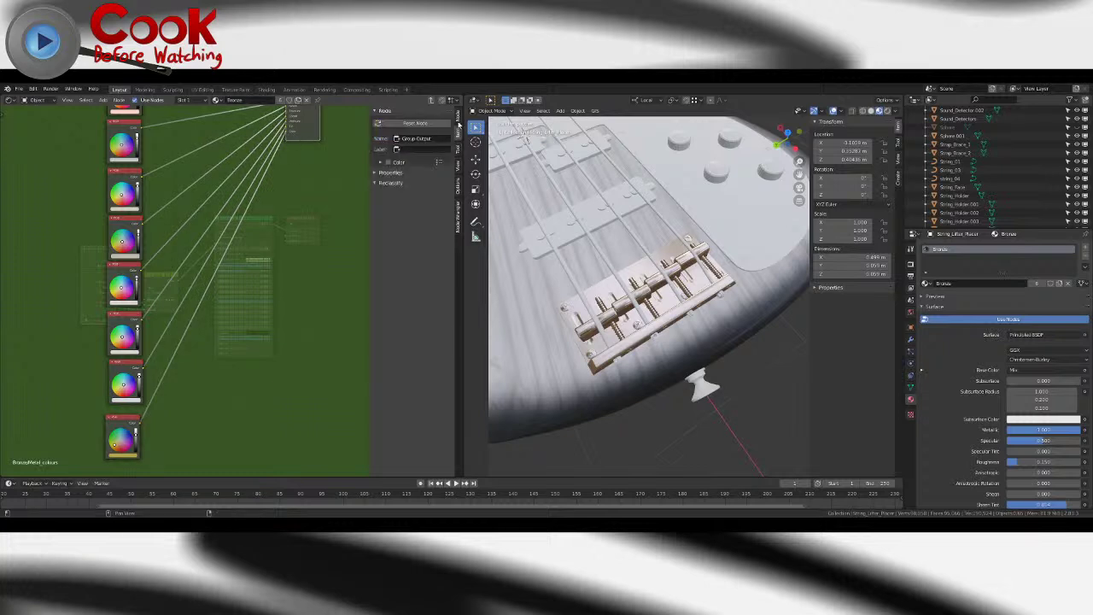
{"action": "left_click", "coordinate": [459, 126]}
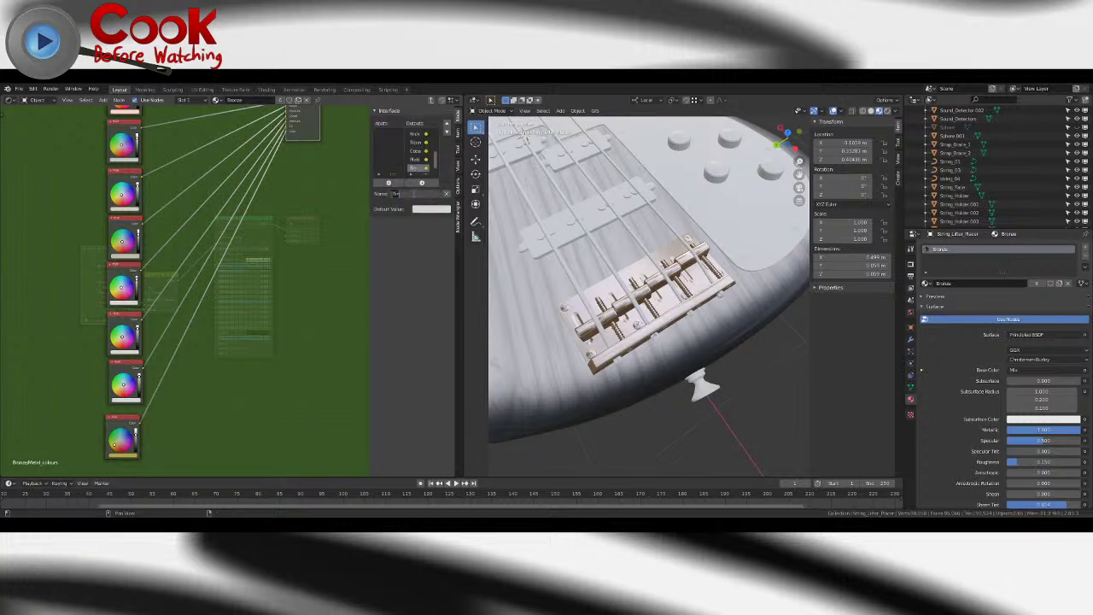
{"action": "scroll", "coordinate": [418, 167], "scroll_direction": "down", "scroll_amount": 1}
{"action": "left_click", "coordinate": [419, 170]}
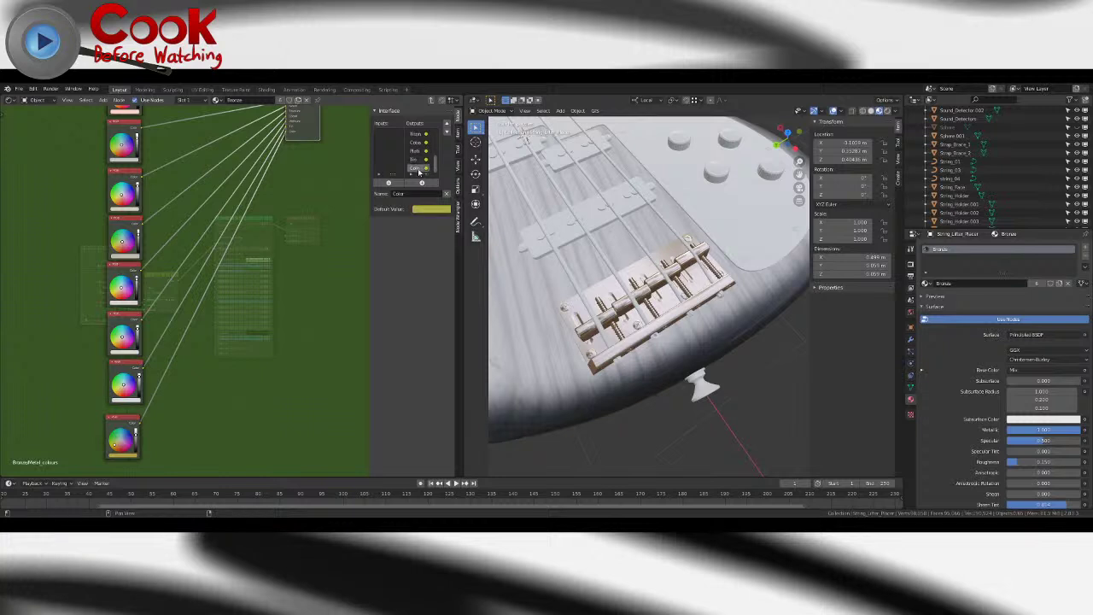
{"action": "left_click", "coordinate": [408, 193]}
{"action": "type", "text": "Brass"}
{"action": "key", "text": "Return"}
- Leave the group, connect its Brass output directly to the Principled BSDF's Base Color, and move the Mix node aside
{"action": "key", "text": "Tab"}
{"action": "left_click_drag", "start_coordinate": [116, 313], "coordinate": [218, 249]}
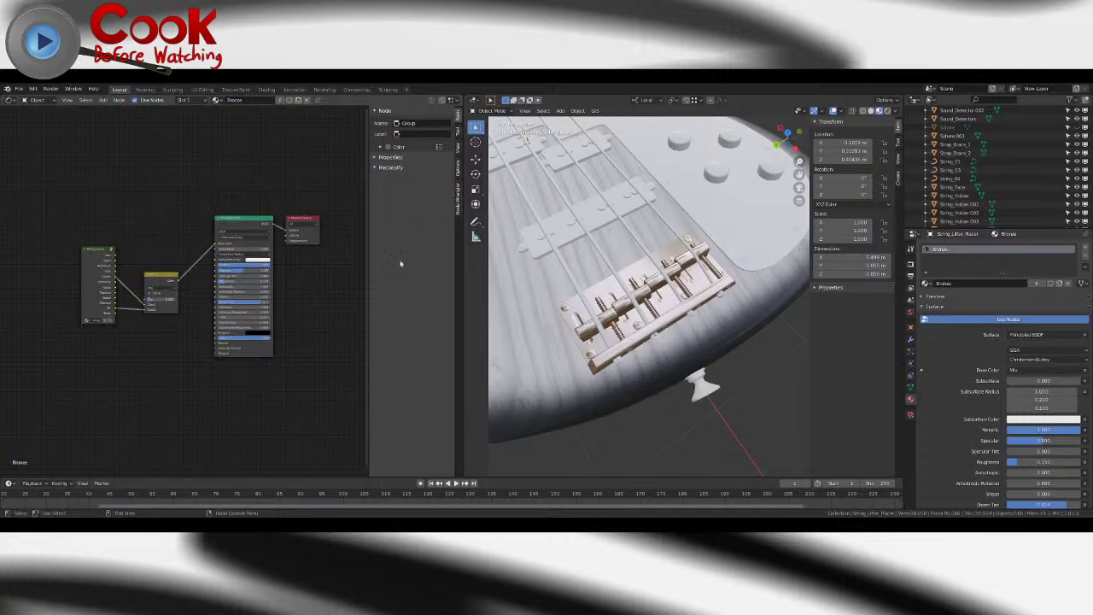
{"action": "left_click", "coordinate": [162, 280]}
{"action": "left_click_drag", "start_coordinate": [115, 313], "coordinate": [215, 244]}
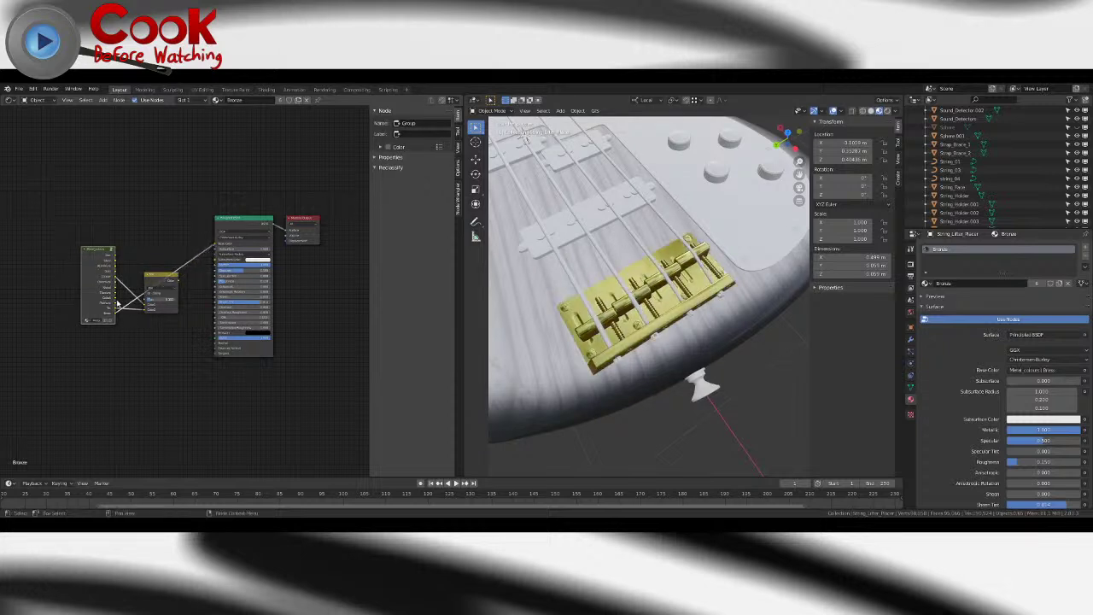
{"action": "left_click_drag", "start_coordinate": [158, 280], "coordinate": [173, 310]}
{"action": "middle_click_drag", "start_coordinate": [747, 307], "coordinate": [593, 343]}
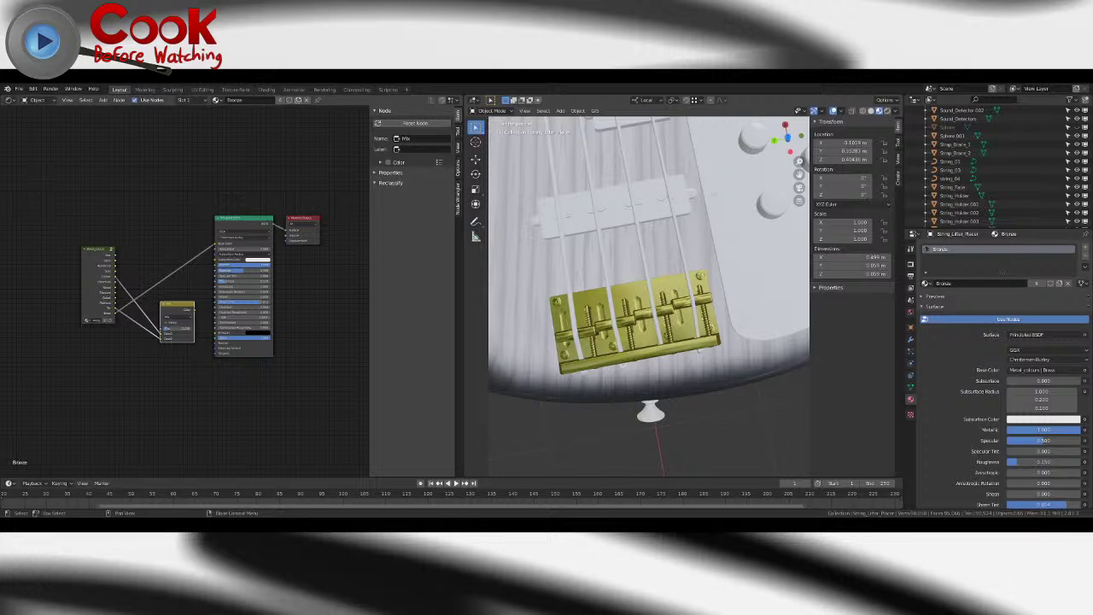
- Inside the Metal_colours group, lower the brass RGB node's HSV saturation to about 0.41
{"action": "key", "text": "Tab"}
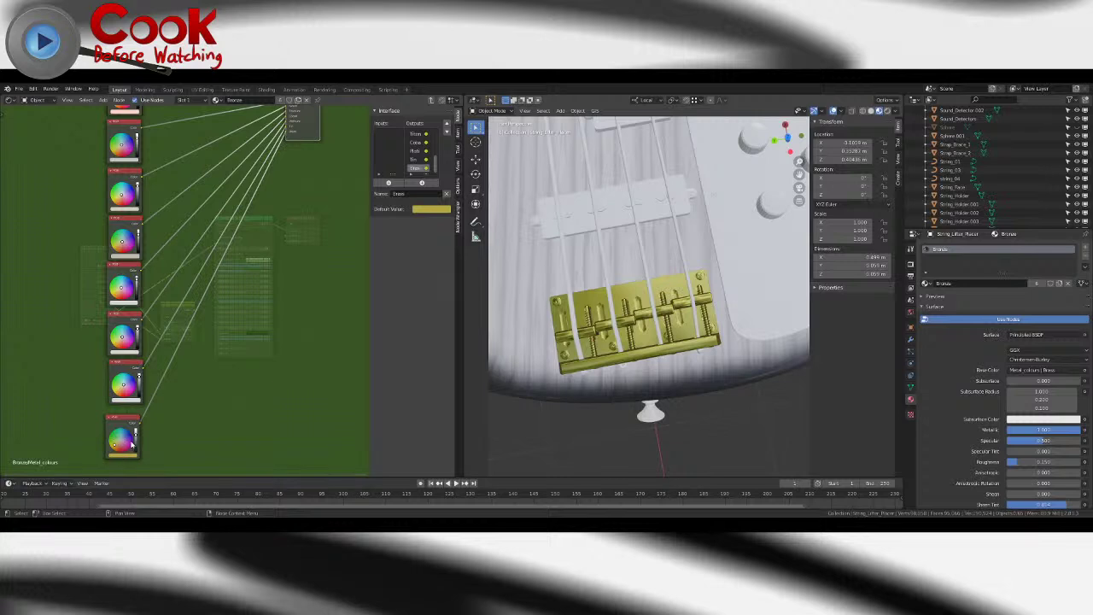
{"action": "scroll", "coordinate": [134, 435], "scroll_direction": "up", "scroll_amount": 4}
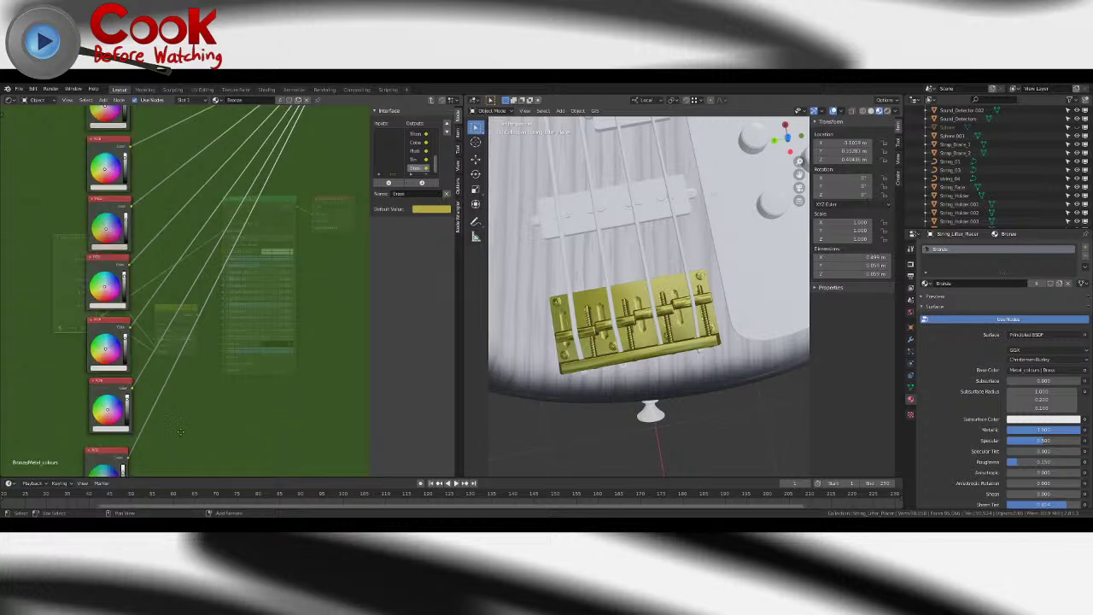
{"action": "scroll", "coordinate": [250, 340], "scroll_direction": "up", "scroll_amount": 2}
{"action": "left_click", "coordinate": [187, 370]}
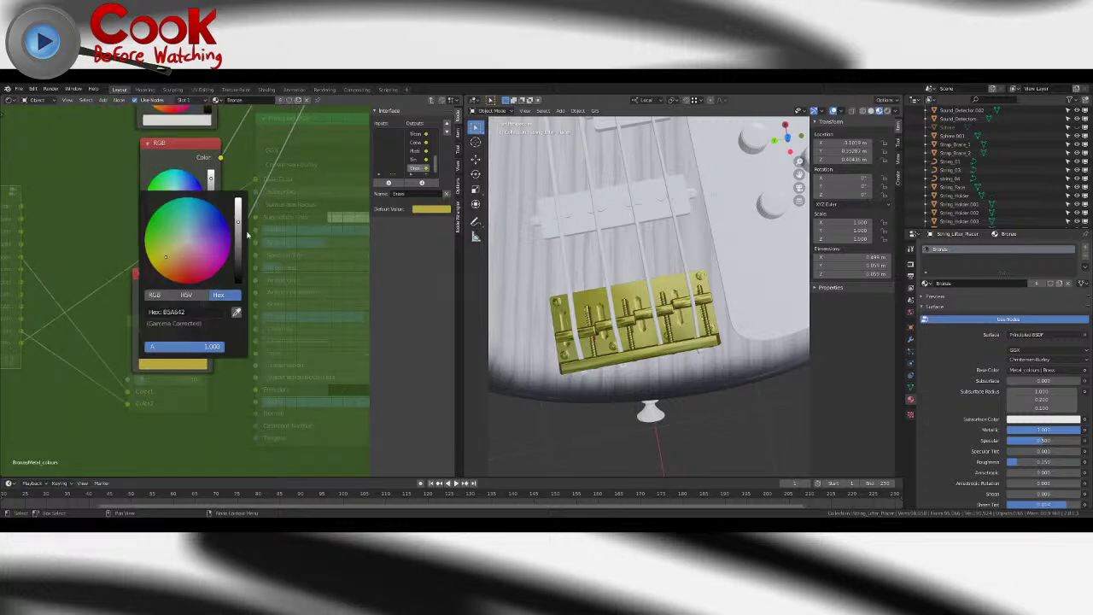
{"action": "left_click", "coordinate": [186, 295]}
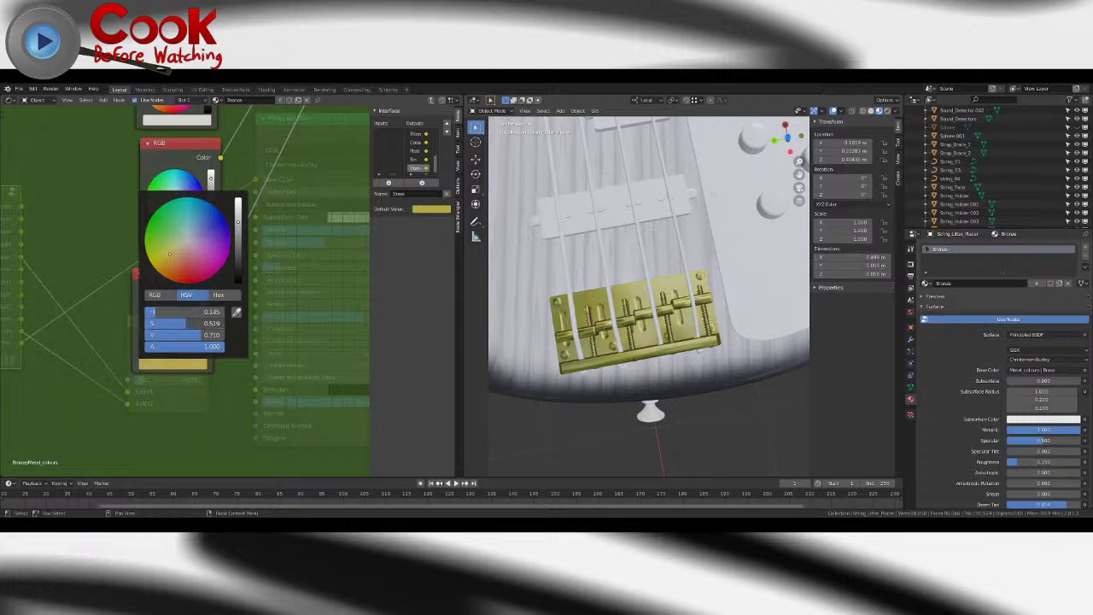
{"action": "left_click_drag", "start_coordinate": [177, 323], "coordinate": [176, 323]}
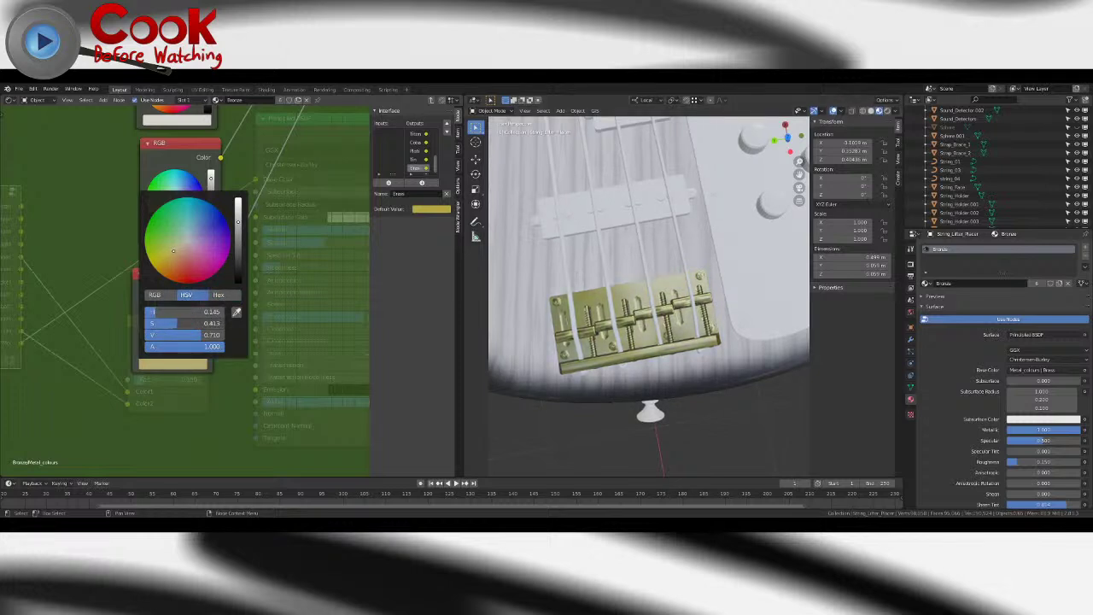
{"action": "middle_click_drag", "start_coordinate": [649, 341], "coordinate": [606, 339]}
{"action": "scroll", "coordinate": [626, 339], "scroll_direction": "down", "scroll_amount": 7}
{"action": "left_click", "coordinate": [154, 368]}
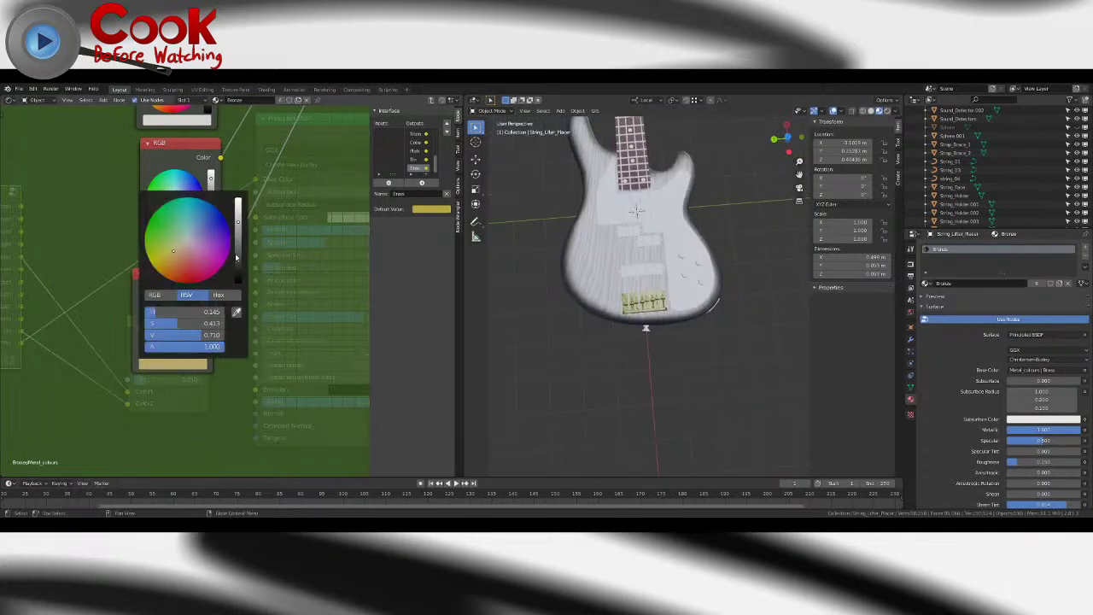
{"action": "left_click_drag", "start_coordinate": [177, 323], "coordinate": [173, 322]}
{"action": "scroll", "coordinate": [671, 320], "scroll_direction": "up", "scroll_amount": 5}
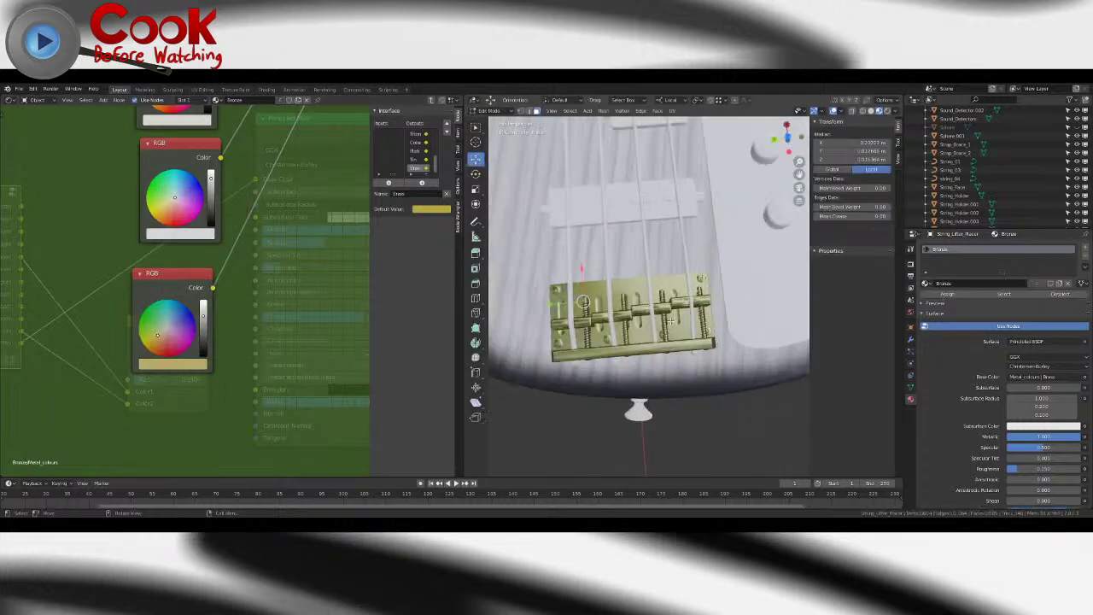
- Examine the brass finish on the bridge plate, string lifters and screws from close up and from farther away
{"action": "left_click", "coordinate": [620, 212]}
{"action": "scroll", "coordinate": [620, 212], "scroll_direction": "down", "scroll_amount": 4}
{"action": "middle_click_drag", "start_coordinate": [595, 226], "coordinate": [695, 299]}
{"action": "scroll", "coordinate": [670, 242], "scroll_direction": "up", "scroll_amount": 5}
{"action": "scroll", "coordinate": [670, 242], "scroll_direction": "up", "scroll_amount": 2}
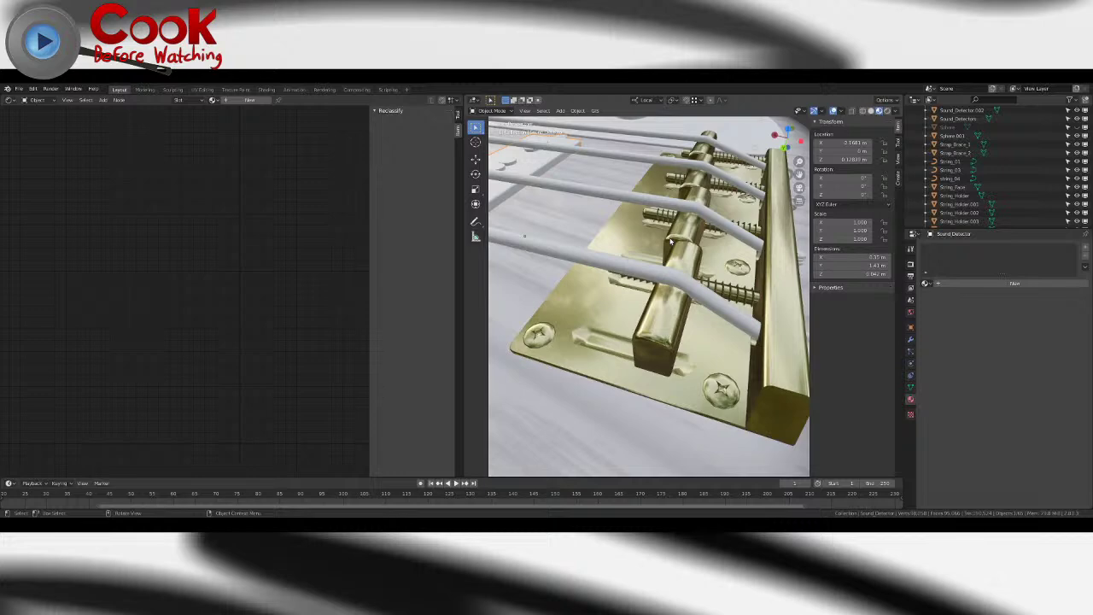
{"action": "middle_click_drag", "start_coordinate": [718, 339], "coordinate": [675, 344]}
{"action": "left_click", "coordinate": [673, 342]}
{"action": "key", "text": "Tab"}
{"action": "key", "text": "Tab"}
{"action": "left_click", "coordinate": [669, 261]}
{"action": "scroll", "coordinate": [669, 262], "scroll_direction": "down", "scroll_amount": 6}
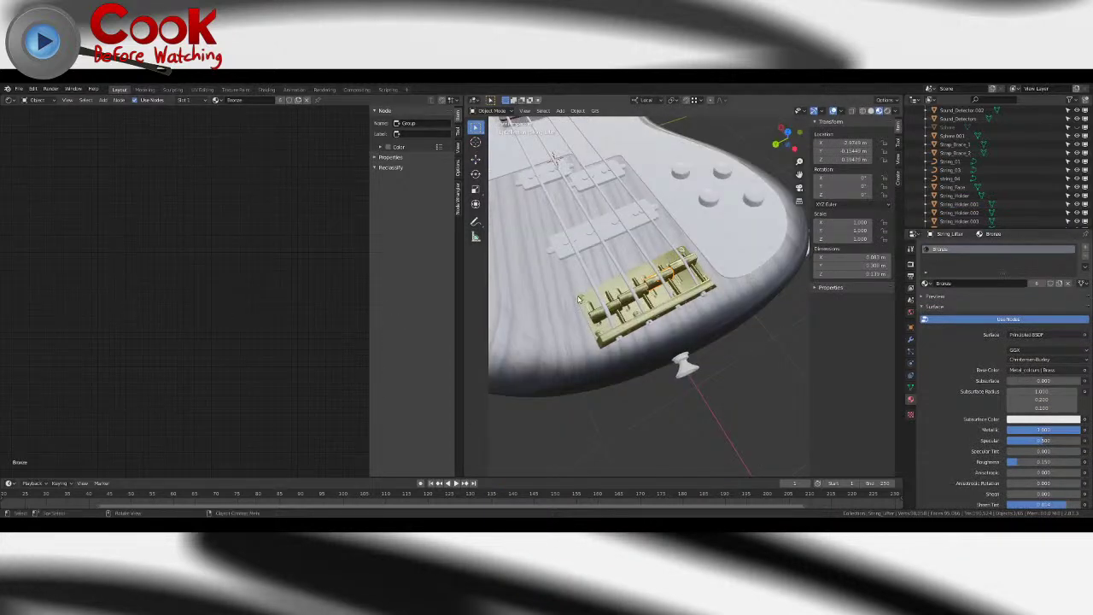
- Rename the bridge plate's Bronze material to Brass
{"action": "left_click", "coordinate": [608, 334]}
{"action": "scroll", "coordinate": [237, 277], "scroll_direction": "down", "scroll_amount": 8}
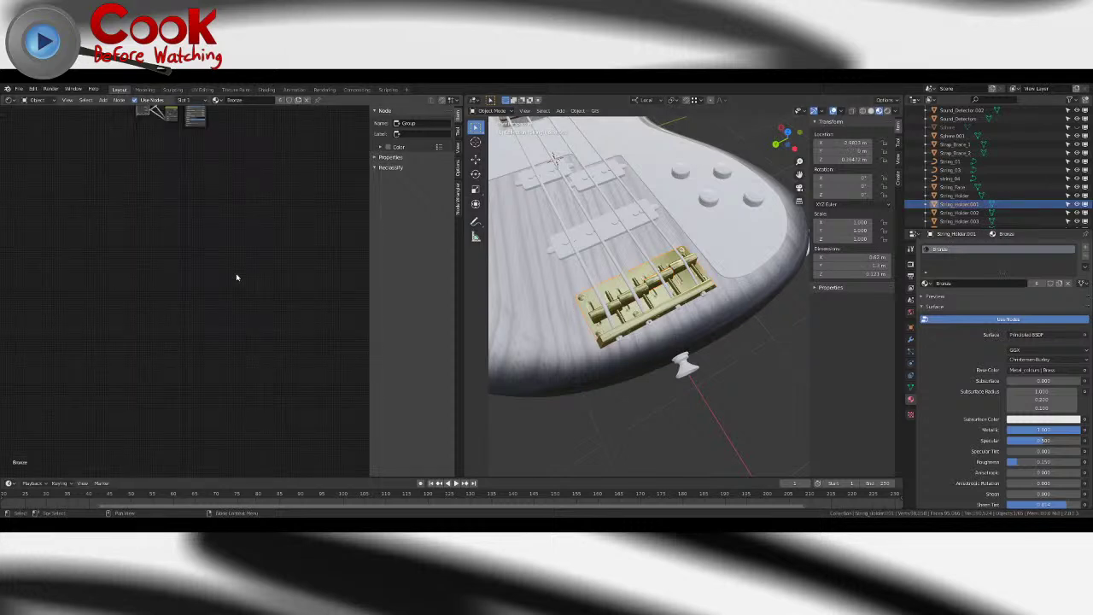
{"action": "middle_click_drag", "start_coordinate": [208, 203], "coordinate": [261, 332]}
{"action": "scroll", "coordinate": [282, 339], "scroll_direction": "up", "scroll_amount": 7}
{"action": "scroll", "coordinate": [288, 340], "scroll_direction": "up", "scroll_amount": 6}
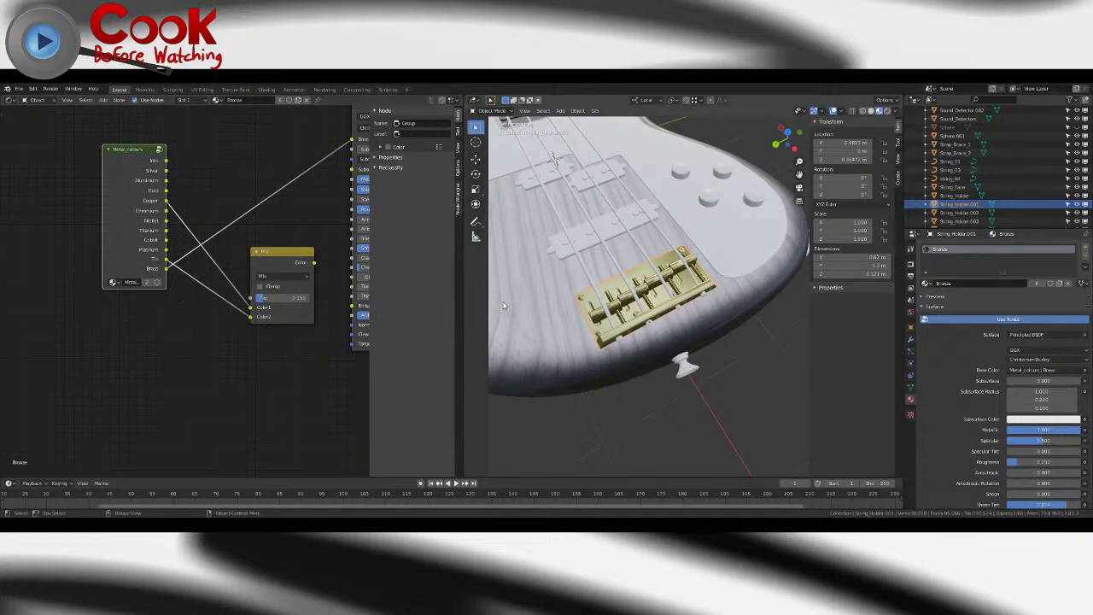
{"action": "type", "text": "Br"}
{"action": "type", "text": "rass"}
{"action": "key", "text": "Return"}
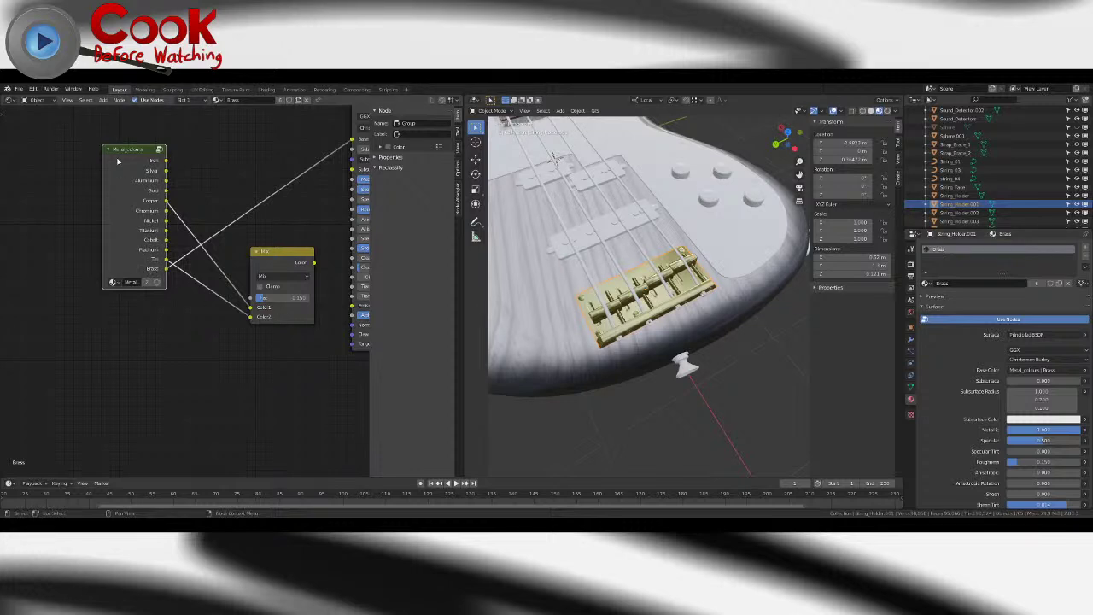
- Reopen the Metal_colours group, slightly darken the brass RGB node's color, and check the bridge from several angles
{"action": "key", "text": "Tab"}
{"action": "mouse_move", "coordinate": [200, 311]}
{"action": "left_mouse_down"}
{"action": "mouse_move", "coordinate": [202, 326]}
{"action": "mouse_move", "coordinate": [202, 314]}
{"action": "left_mouse_up"}
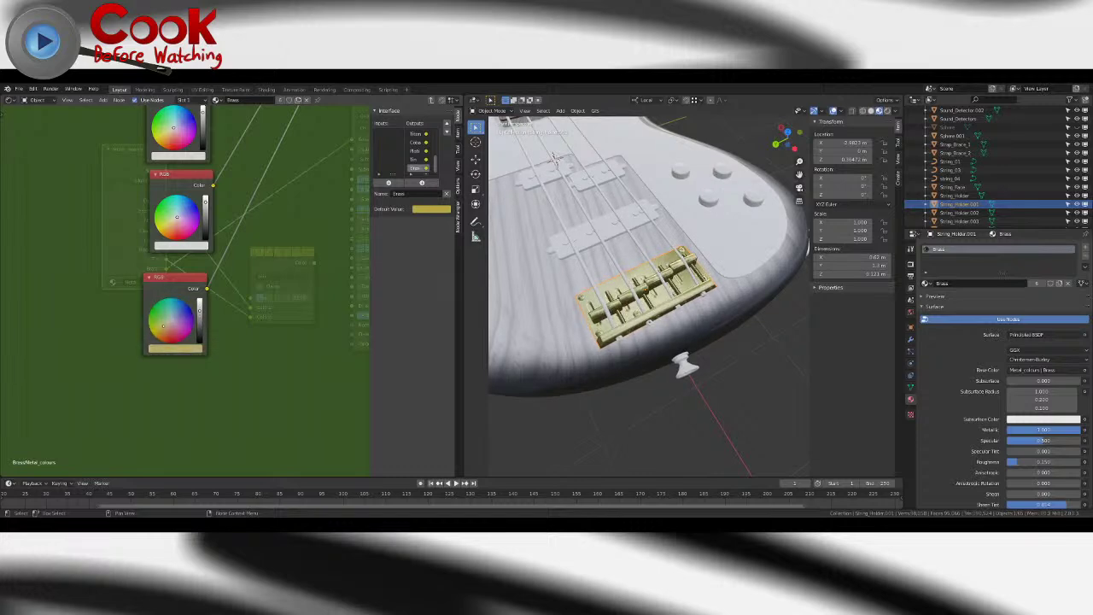
{"action": "middle_click_drag", "start_coordinate": [696, 323], "coordinate": [711, 338]}
{"action": "key", "text": "Tab"}
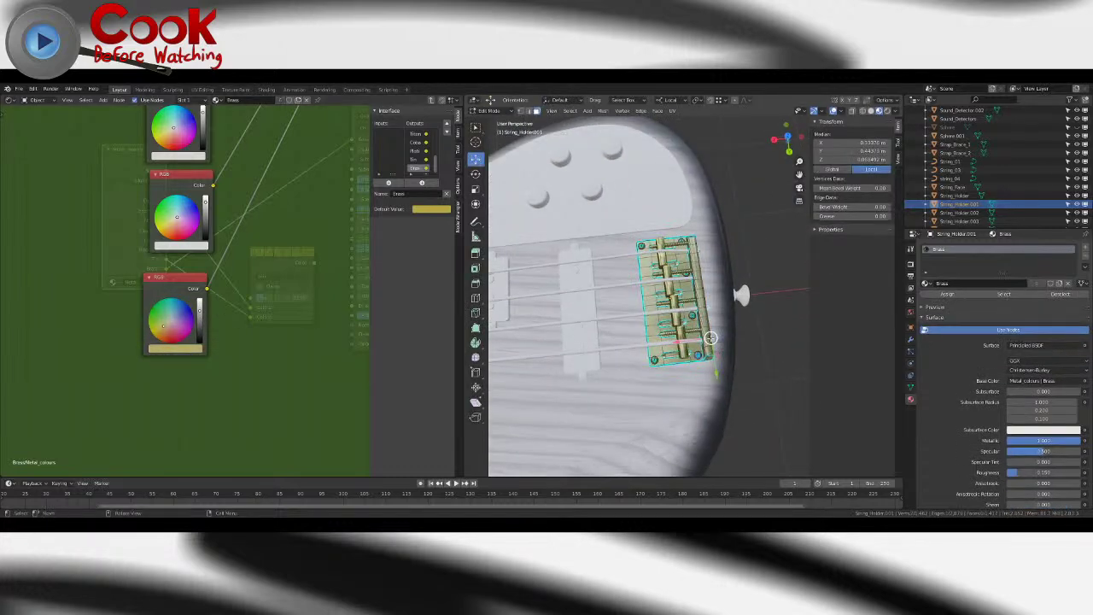
{"action": "key", "text": "Tab"}
{"action": "middle_click_drag", "start_coordinate": [771, 359], "coordinate": [604, 364]}
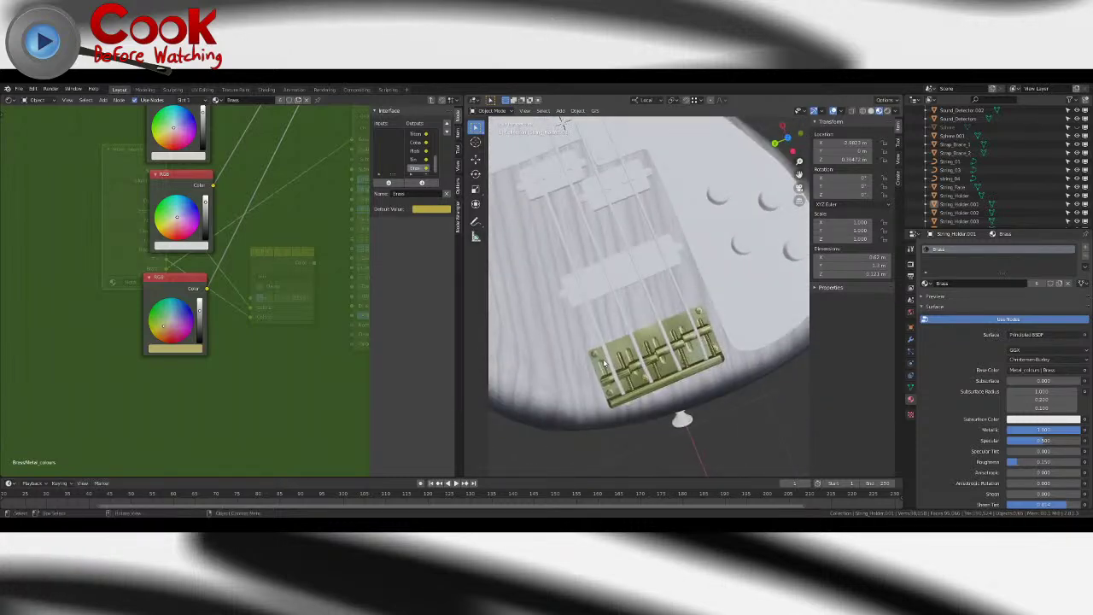
{"action": "middle_click_drag", "start_coordinate": [666, 288], "coordinate": [652, 303]}
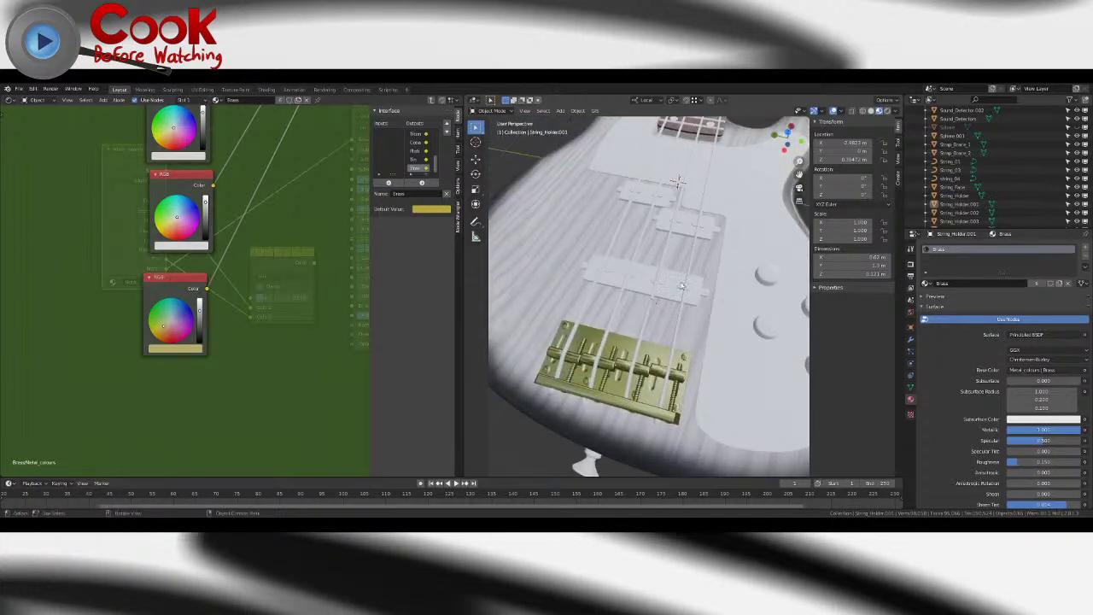
- Try the Brass material on the Sound_Detectors pole pieces of the pickups, and assign Aluminium to them instead
{"action": "left_click", "coordinate": [681, 286]}
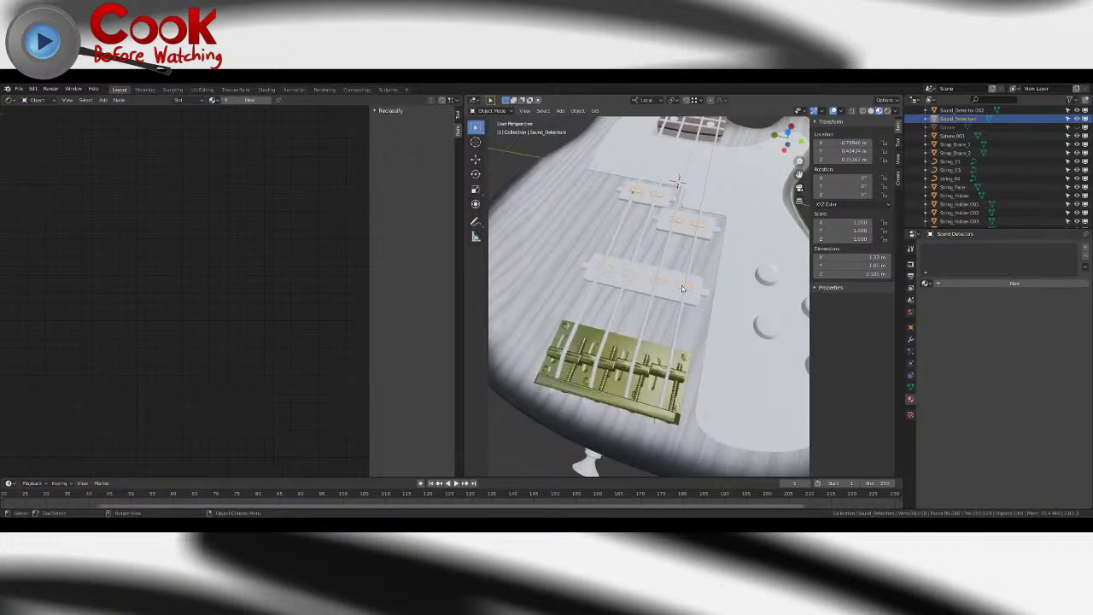
{"action": "left_click", "coordinate": [927, 283]}
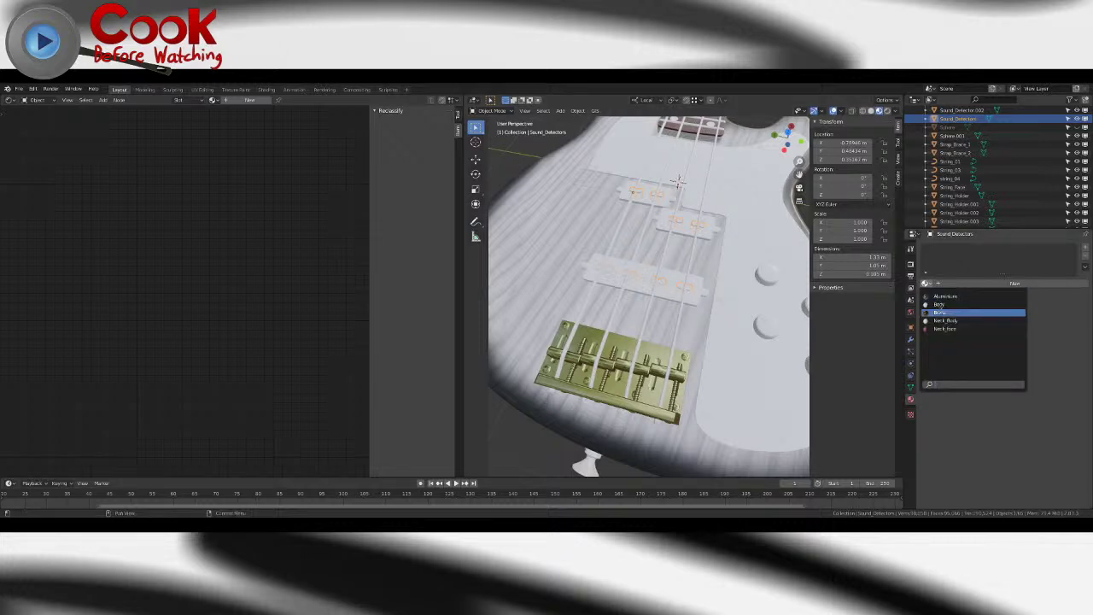
{"action": "left_click", "coordinate": [940, 313]}
{"action": "mouse_move", "coordinate": [684, 282]}
{"action": "middle_mouse_down"}
{"action": "mouse_move", "coordinate": [658, 297]}
{"action": "mouse_move", "coordinate": [685, 299]}
{"action": "middle_mouse_up"}
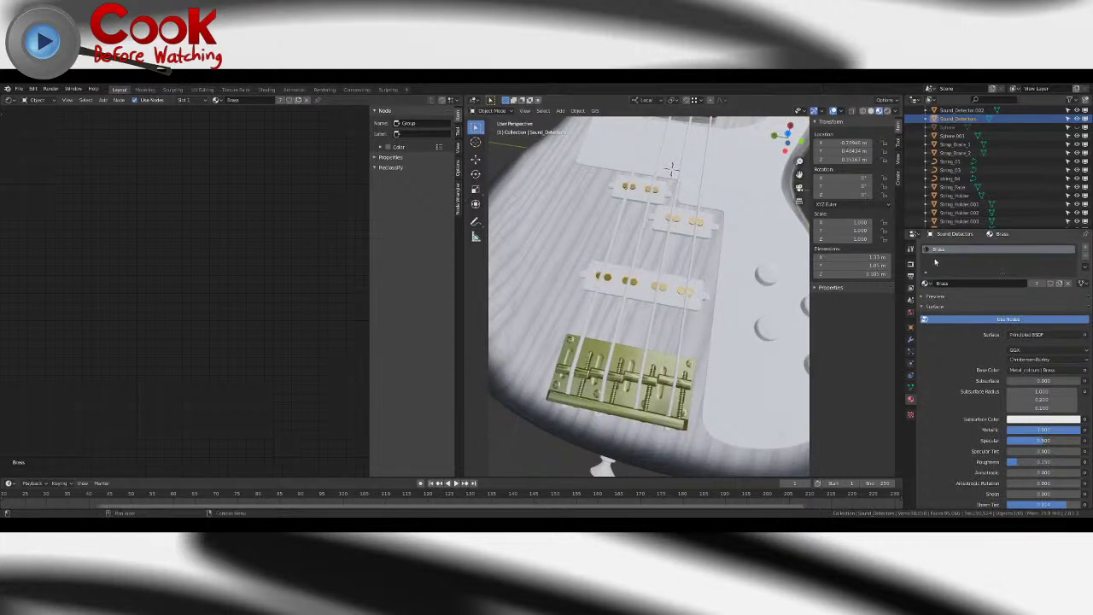
{"action": "left_click", "coordinate": [926, 284]}
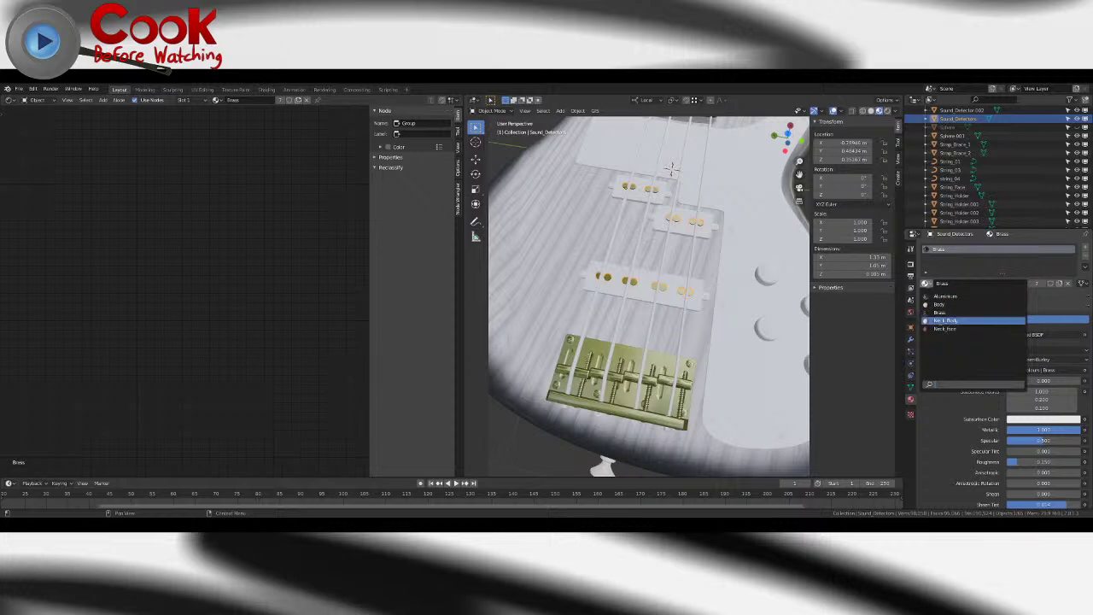
{"action": "left_click", "coordinate": [944, 296]}
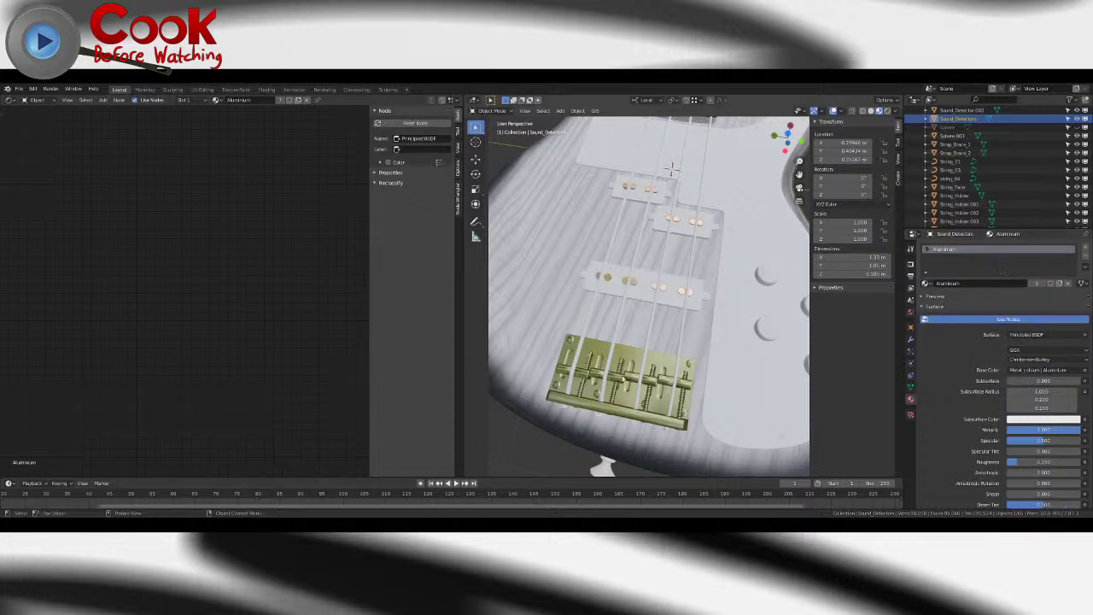
- Assign the Aluminium material to the round fret markers on the neck
{"action": "middle_click_drag", "start_coordinate": [645, 405], "coordinate": [610, 325]}
{"action": "scroll", "coordinate": [633, 314], "scroll_direction": "down", "scroll_amount": 3}
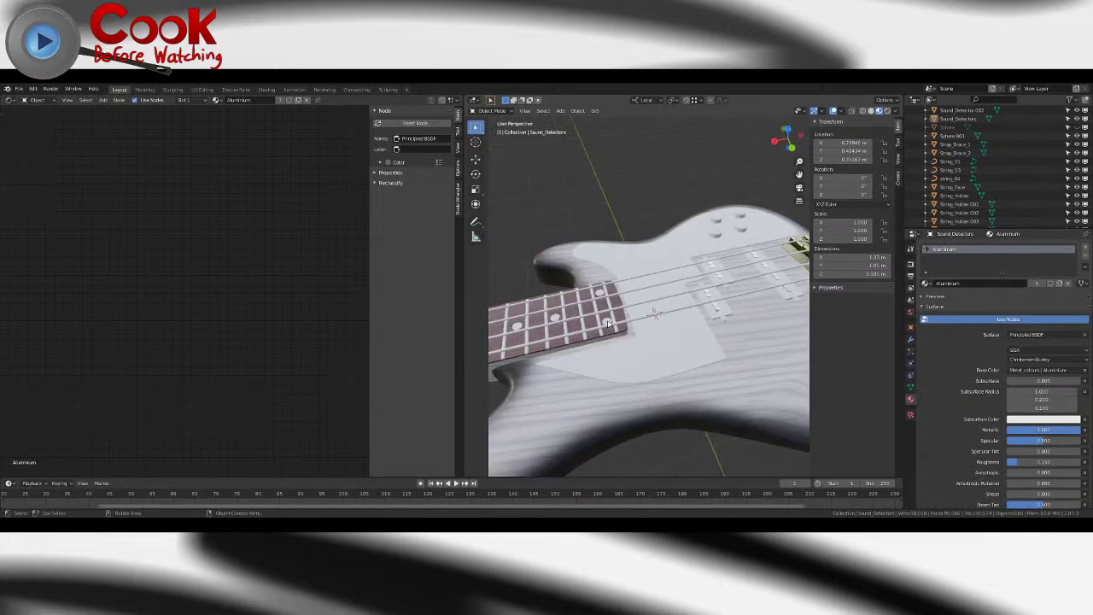
{"action": "left_click", "coordinate": [608, 322]}
{"action": "left_click", "coordinate": [926, 283]}
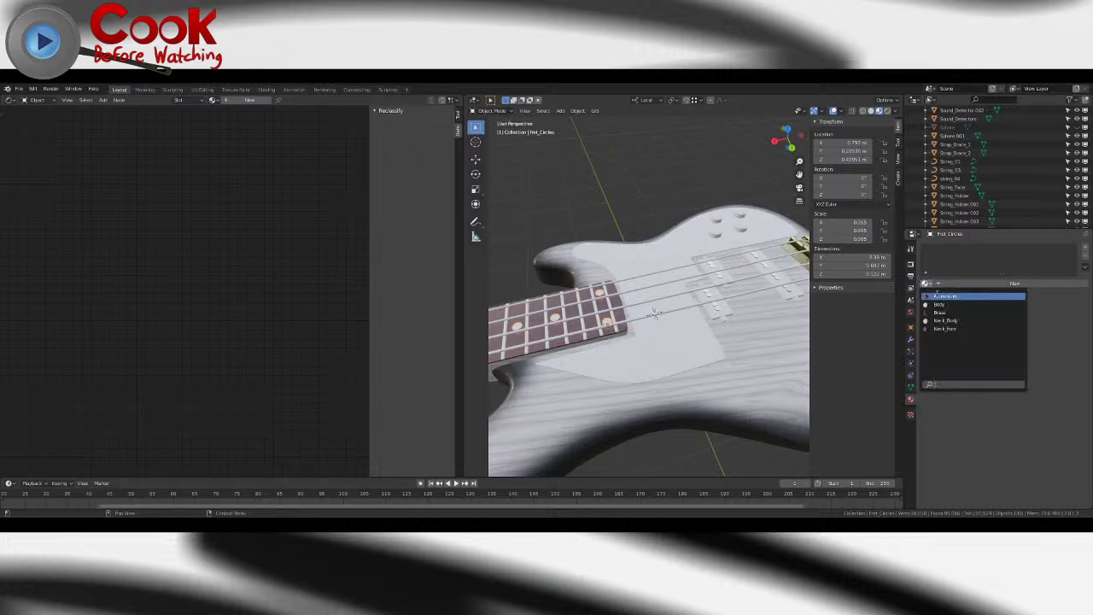
{"action": "left_click", "coordinate": [944, 297]}
- Make a separate single-user copy of the Aluminium material for the Sound_Detectors pole pieces
{"action": "middle_click_drag", "start_coordinate": [636, 305], "coordinate": [650, 336]}
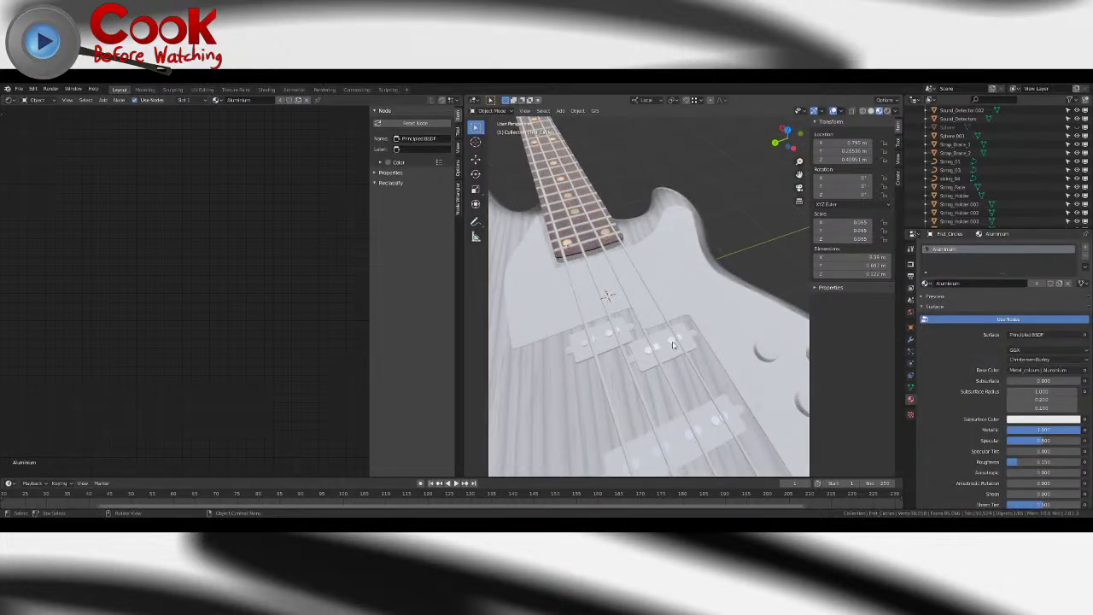
{"action": "left_click", "coordinate": [672, 345]}
{"action": "left_click", "coordinate": [1036, 284]}
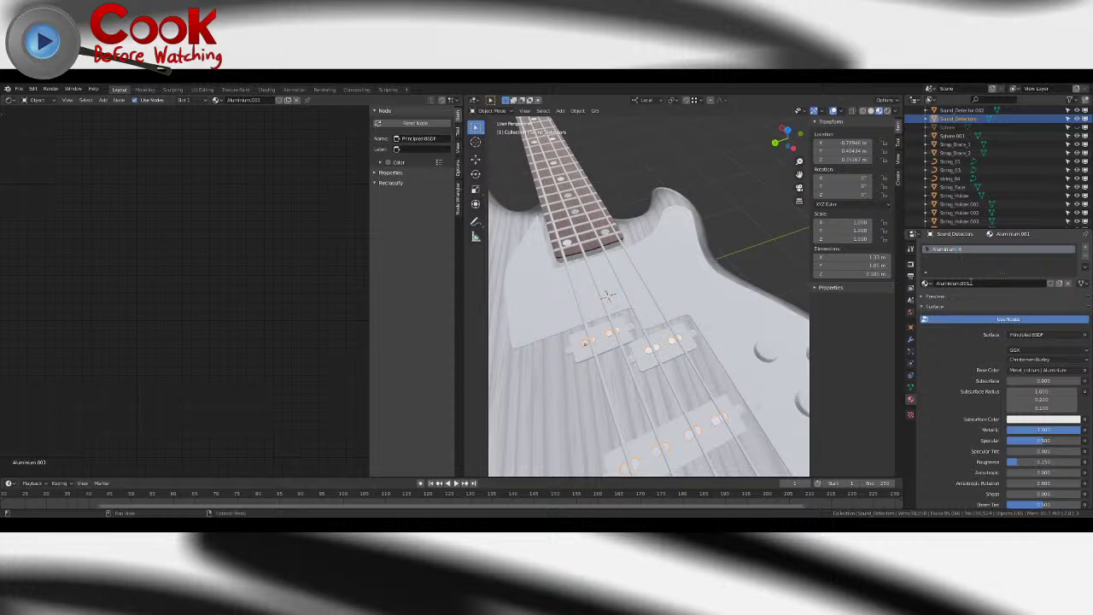
- Rename the sound detectors' duplicated aluminium material as Aluminium_Rough and keep the detectors selected
{"action": "type", "text": "h"}
{"action": "key", "text": "Return"}
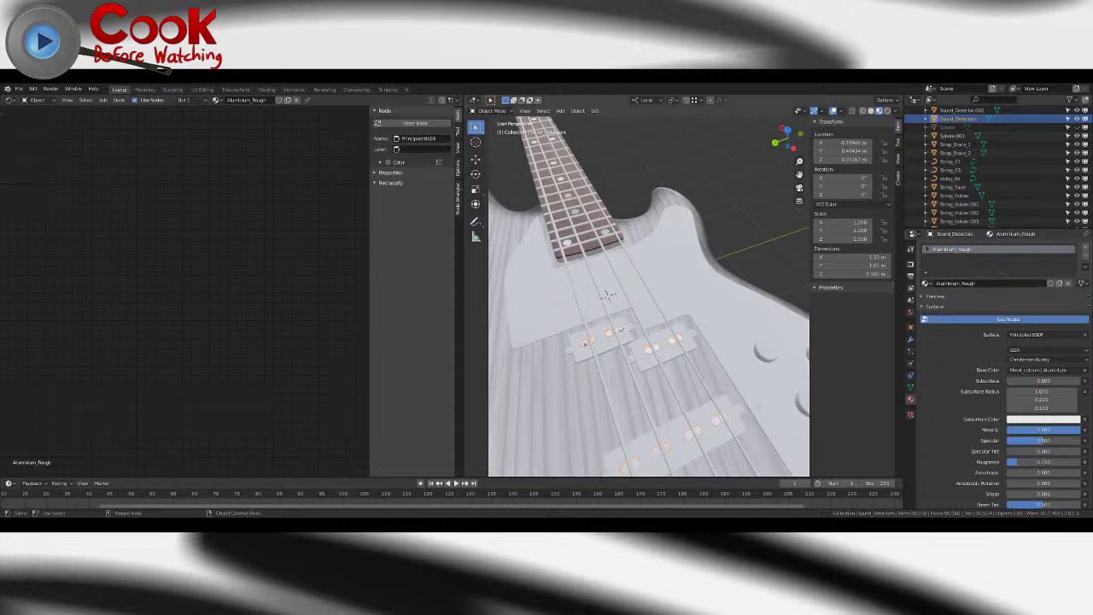
{"action": "left_click", "coordinate": [610, 335]}
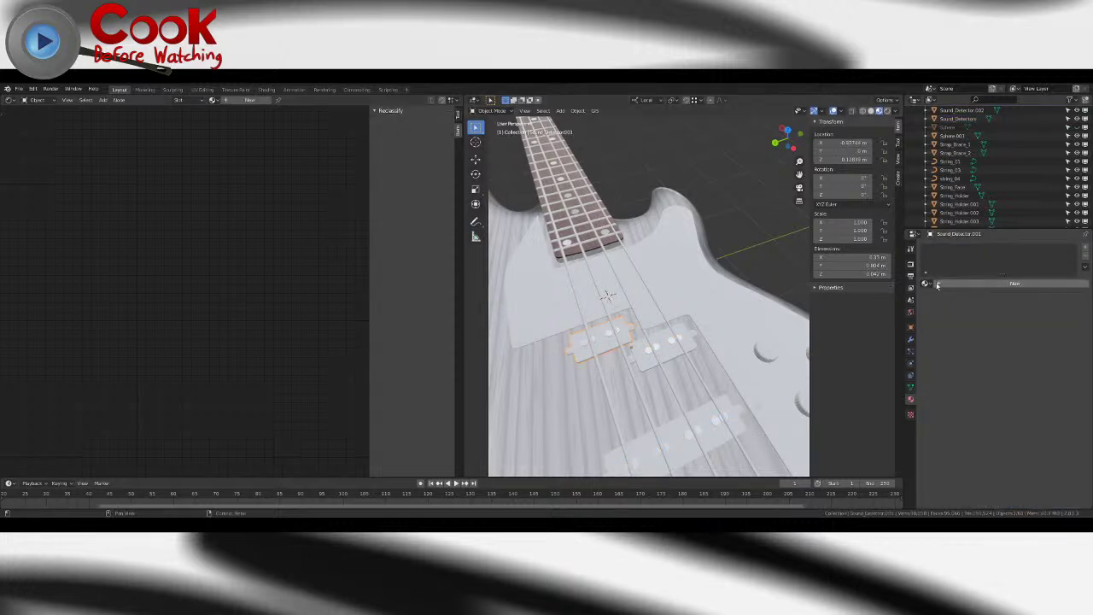
{"action": "left_click", "coordinate": [610, 335]}
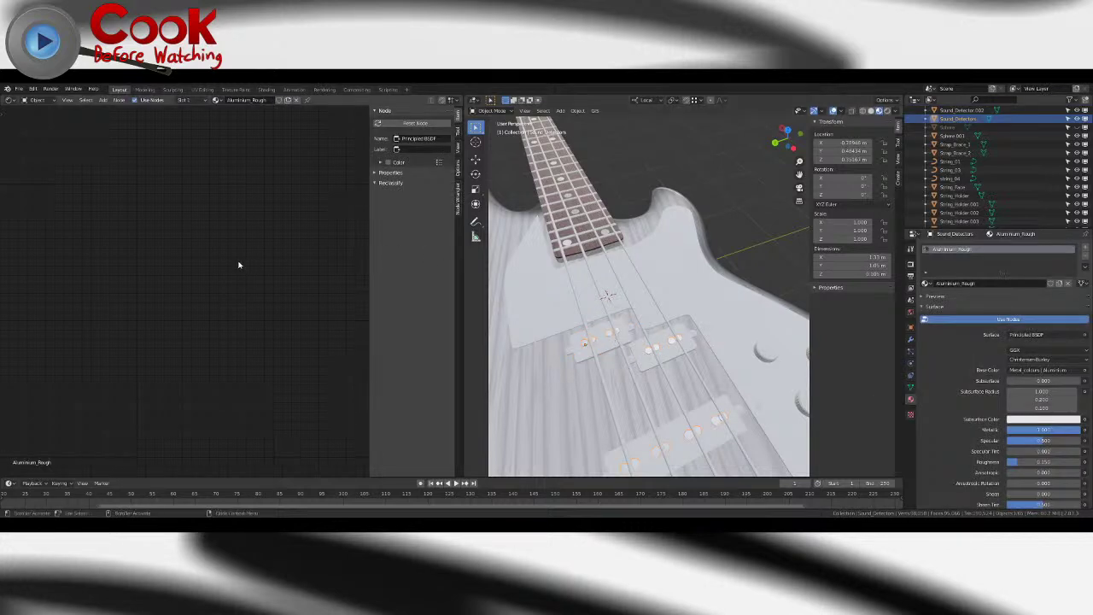
- Set the Roughness of the Aluminium_Rough material's Principled BSDF node to 0.5
{"action": "scroll", "coordinate": [240, 265], "scroll_direction": "down", "scroll_amount": 6}
{"action": "middle_click_drag", "start_coordinate": [196, 203], "coordinate": [213, 334]}
{"action": "scroll", "coordinate": [244, 349], "scroll_direction": "up", "scroll_amount": 15}
{"action": "middle_click_drag", "start_coordinate": [274, 361], "coordinate": [261, 322]}
{"action": "scroll", "coordinate": [175, 298], "scroll_direction": "up", "scroll_amount": 4}
{"action": "left_click_drag", "start_coordinate": [214, 304], "coordinate": [252, 304]}
{"action": "left_click", "coordinate": [254, 305]}
{"action": "type", "text": "0.5"}
{"action": "key", "text": "Return"}
- Assign the Aluminium_Rough material to the fret circles on the guitar's neck
{"action": "middle_click_drag", "start_coordinate": [571, 262], "coordinate": [634, 253]}
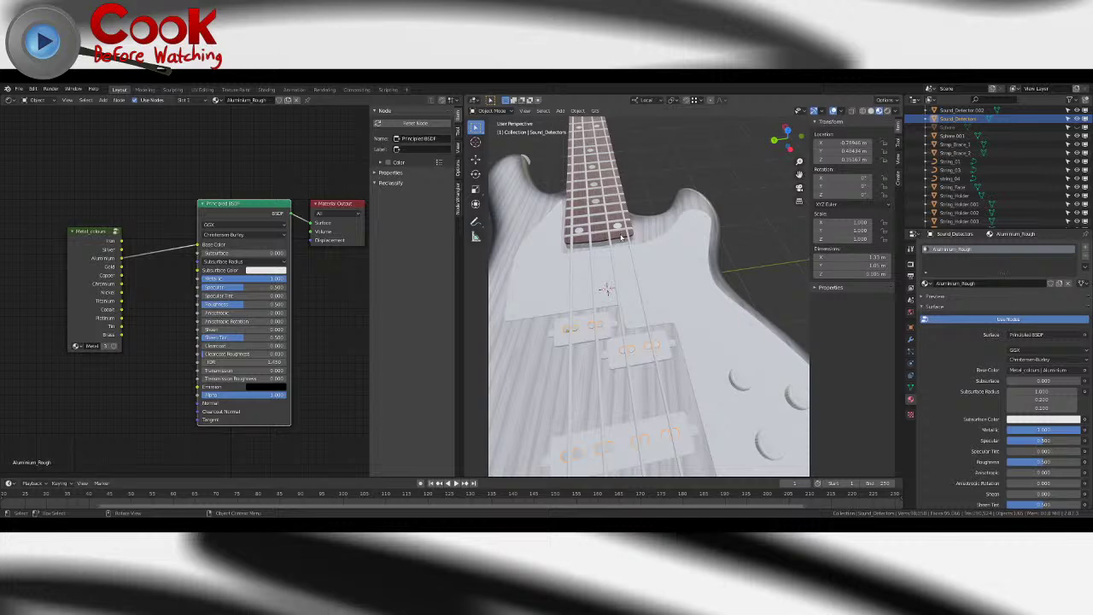
{"action": "left_click", "coordinate": [617, 229]}
{"action": "left_click", "coordinate": [618, 228]}
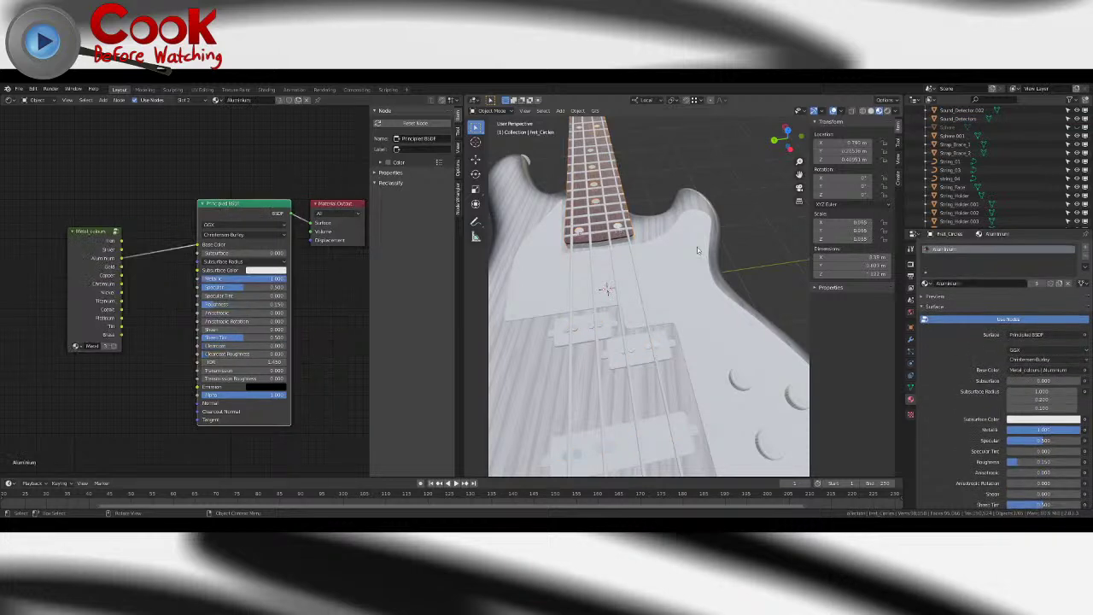
{"action": "left_click", "coordinate": [927, 284]}
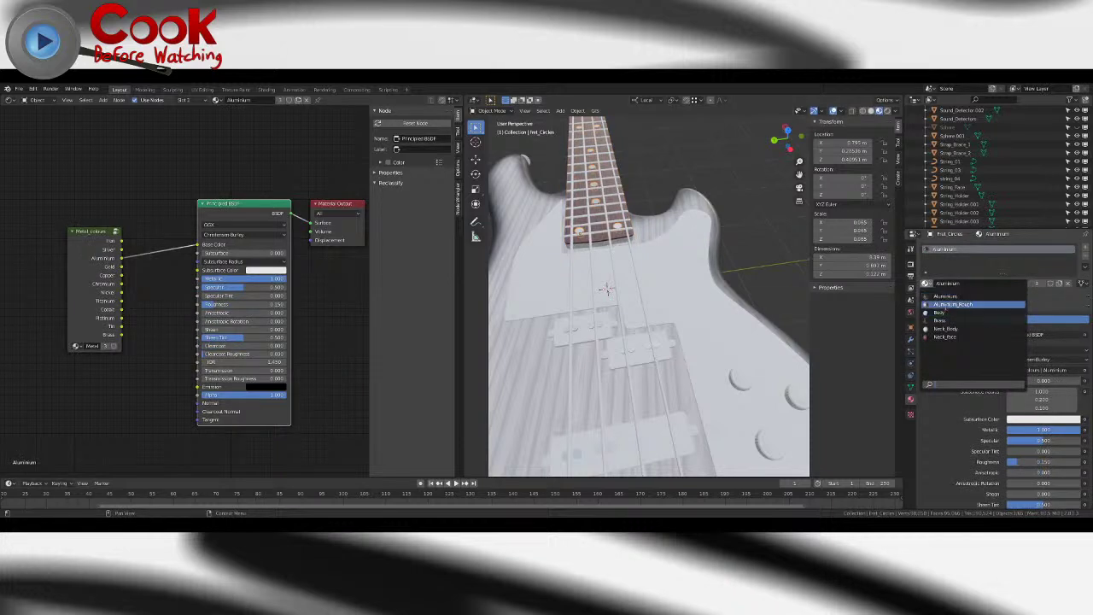
{"action": "left_click", "coordinate": [946, 305]}
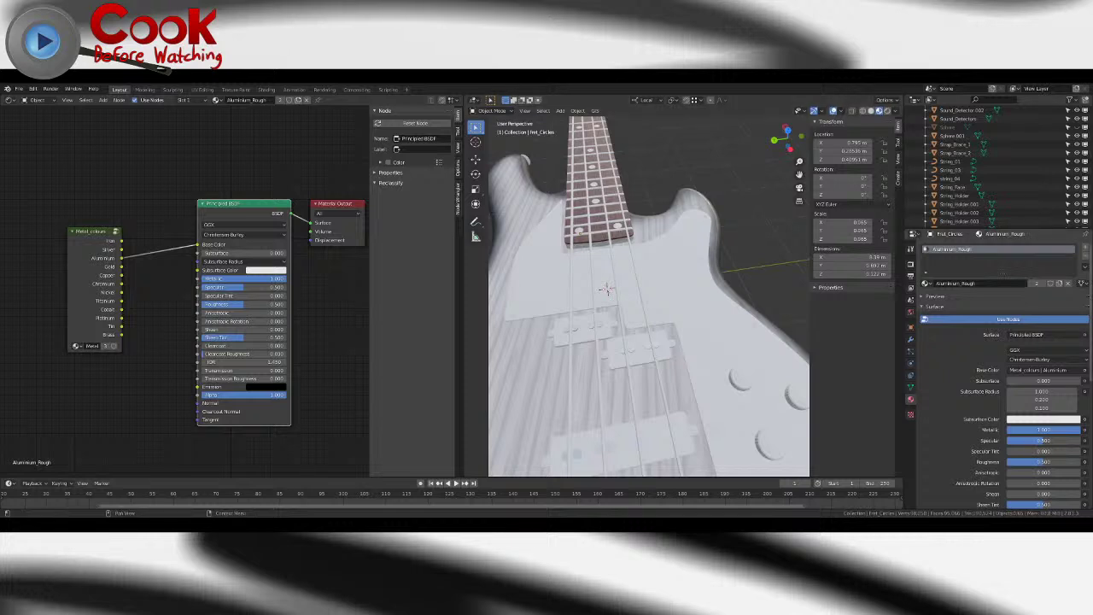
- Assign the Brass material to the tuner's flat turning key at the headstock
{"action": "middle_click_drag", "start_coordinate": [765, 226], "coordinate": [658, 303]}
{"action": "scroll", "coordinate": [724, 241], "scroll_direction": "down", "scroll_amount": 5}
{"action": "scroll", "coordinate": [670, 294], "scroll_direction": "up", "scroll_amount": 5}
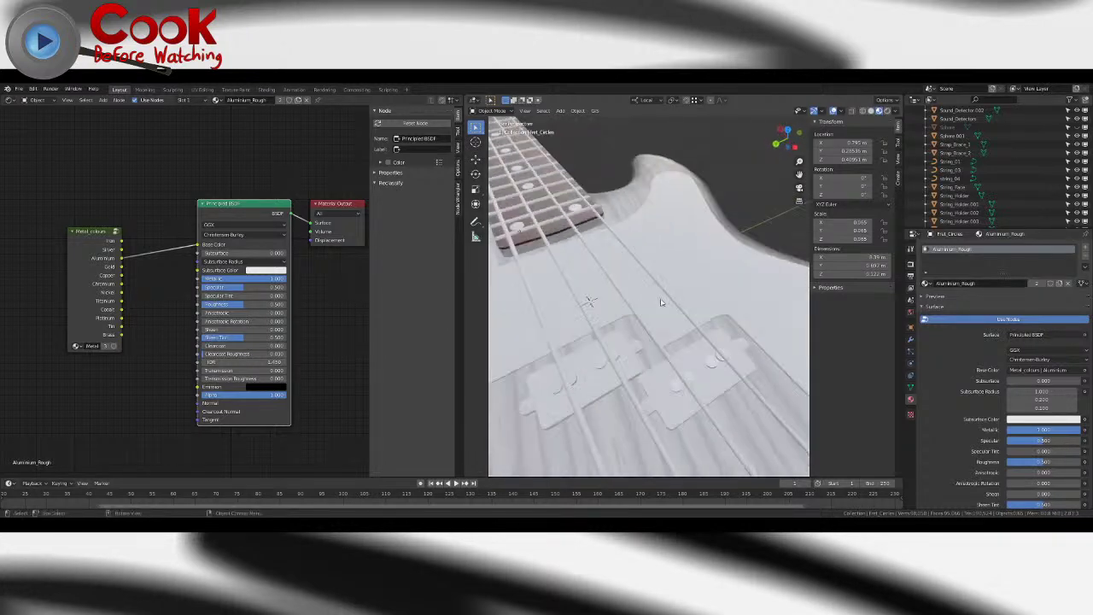
{"action": "scroll", "coordinate": [581, 277], "scroll_direction": "down", "scroll_amount": 4}
{"action": "middle_click_drag", "start_coordinate": [581, 278], "coordinate": [660, 342]}
{"action": "scroll", "coordinate": [576, 315], "scroll_direction": "down", "scroll_amount": 5}
{"action": "scroll", "coordinate": [646, 316], "scroll_direction": "up", "scroll_amount": 2}
{"action": "left_click", "coordinate": [657, 333]}
{"action": "scroll", "coordinate": [649, 343], "scroll_direction": "up", "scroll_amount": 3}
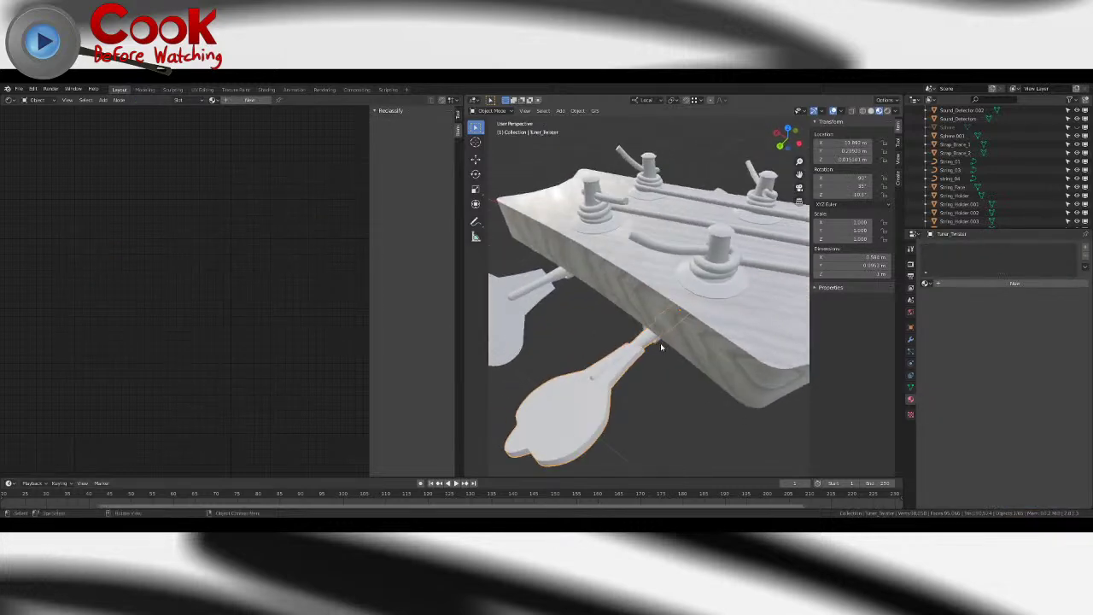
{"action": "left_click", "coordinate": [926, 282]}
{"action": "left_click", "coordinate": [948, 320]}
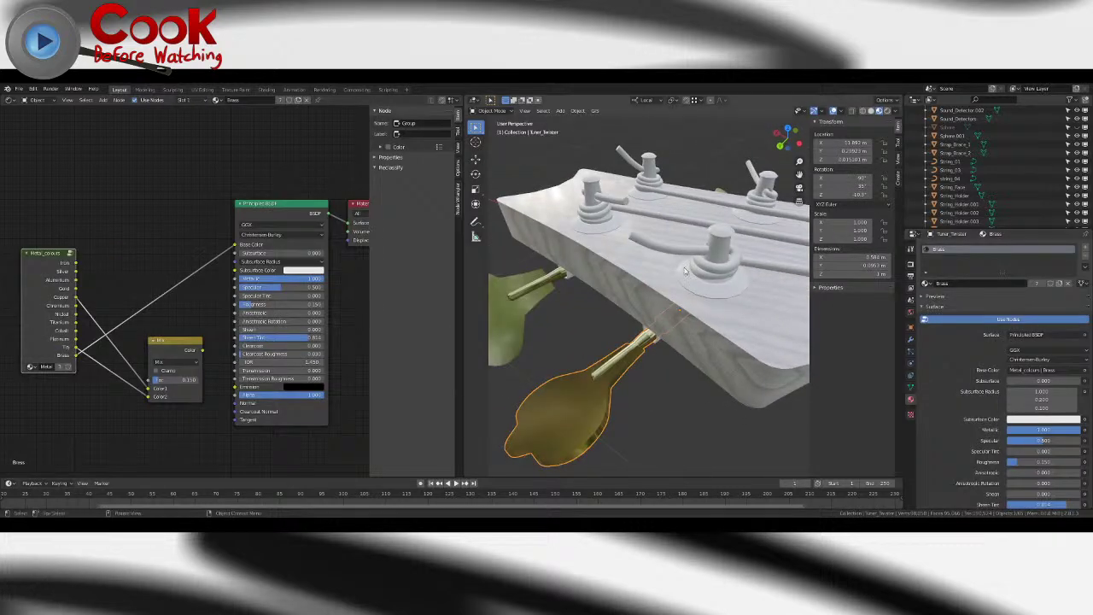
- Assign the Brass material to the round tuner holder on the headstock's face
{"action": "left_click", "coordinate": [708, 285]}
{"action": "left_click", "coordinate": [926, 283]}
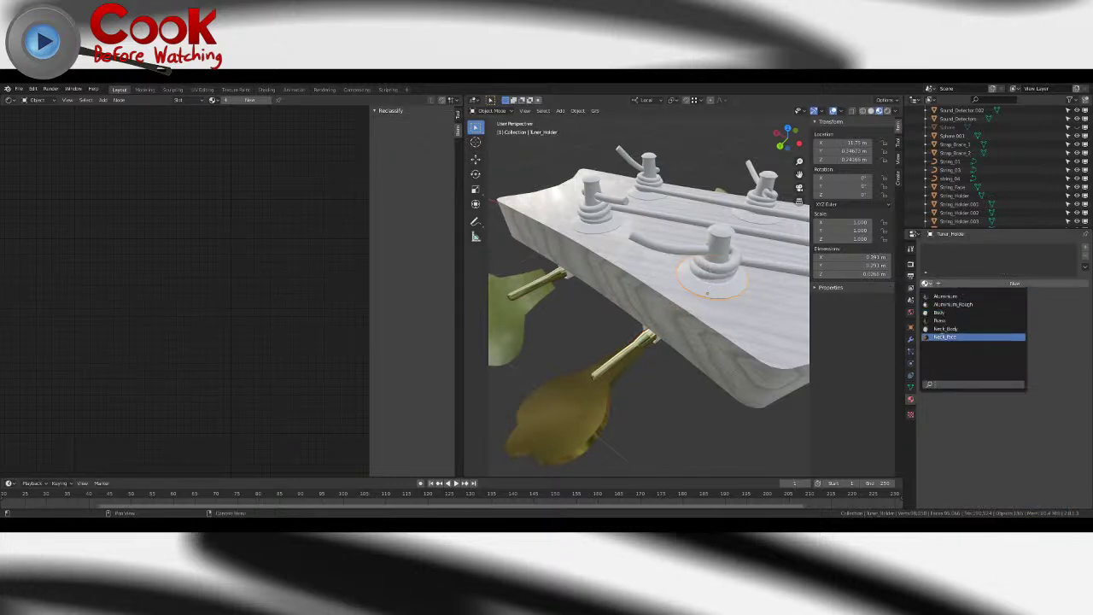
{"action": "left_click", "coordinate": [942, 322]}
- Assign the Brass material to the tuner base on the underside of the headstock
{"action": "middle_click_drag", "start_coordinate": [702, 342], "coordinate": [686, 264]}
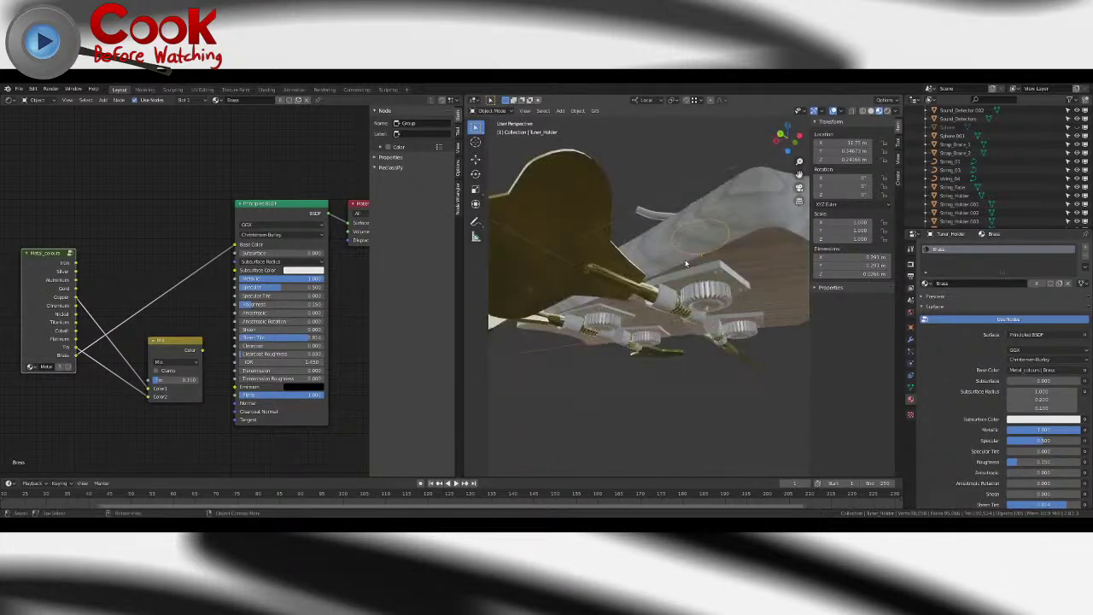
{"action": "left_click", "coordinate": [675, 301]}
{"action": "left_click", "coordinate": [926, 283]}
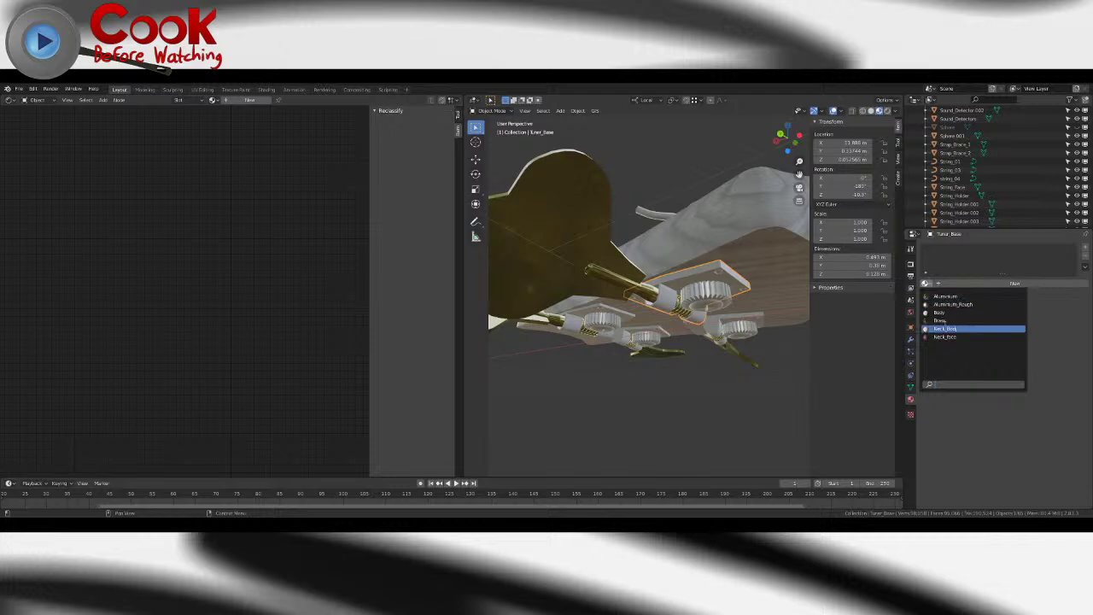
{"action": "left_click", "coordinate": [945, 321]}
- Assign the Brass material to the tuner spinner and the toothed gear around it
{"action": "left_click", "coordinate": [714, 294]}
{"action": "left_click", "coordinate": [925, 283]}
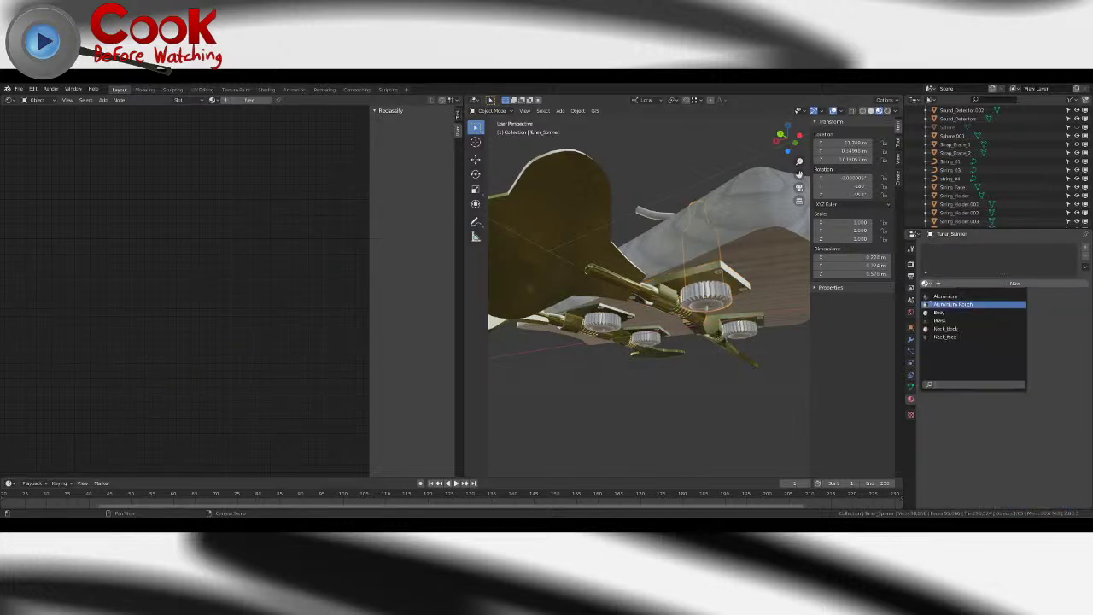
{"action": "left_click", "coordinate": [940, 321]}
{"action": "left_click", "coordinate": [722, 281]}
{"action": "left_click", "coordinate": [926, 283]}
{"action": "left_click", "coordinate": [940, 321]}
- Assign the Brass material to the tuner screw in the middle of the gear
{"action": "left_click", "coordinate": [714, 307]}
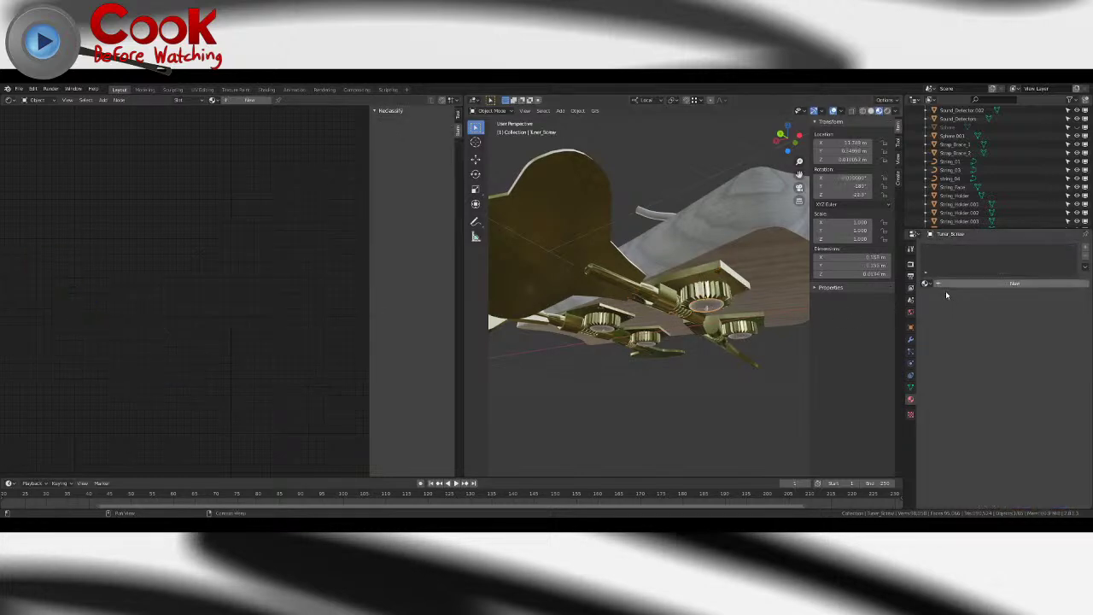
{"action": "left_click", "coordinate": [926, 283]}
{"action": "left_click", "coordinate": [939, 321]}
{"action": "middle_click_drag", "start_coordinate": [649, 333], "coordinate": [656, 267]}
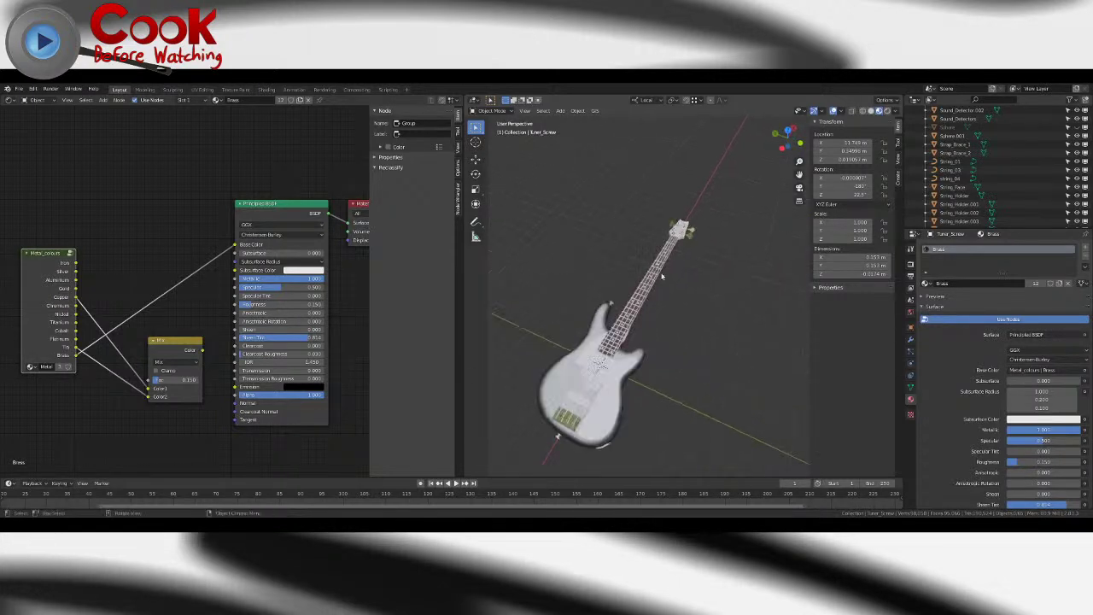
- Save the bass guitar file with the brass tuner parts
{"action": "middle_click_drag", "start_coordinate": [681, 303], "coordinate": [693, 304]}
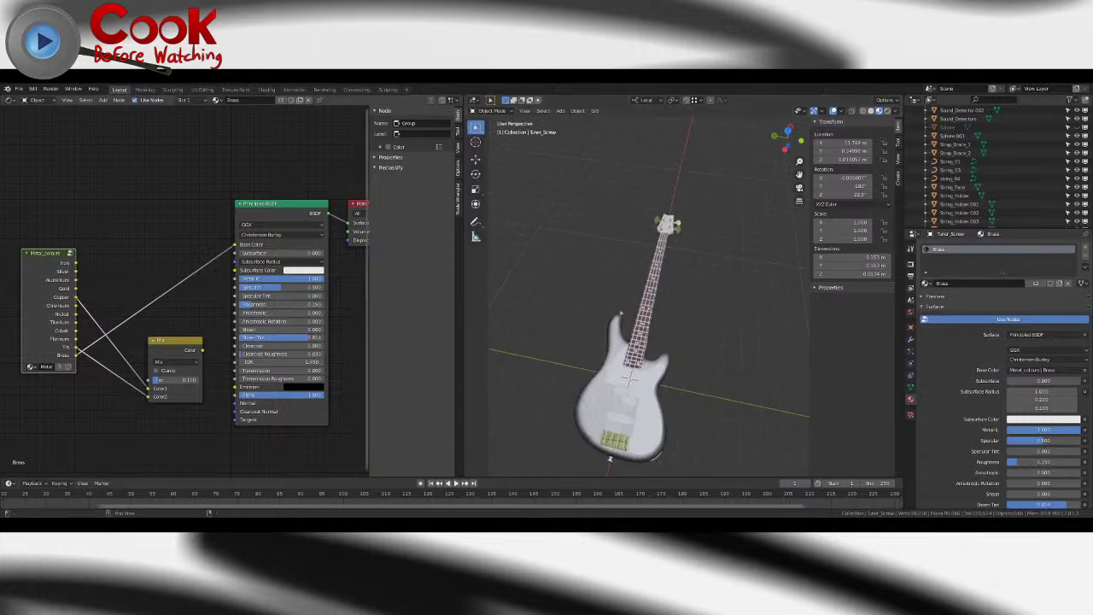
{"action": "left_click", "coordinate": [19, 89]}
{"action": "left_click", "coordinate": [35, 146]}
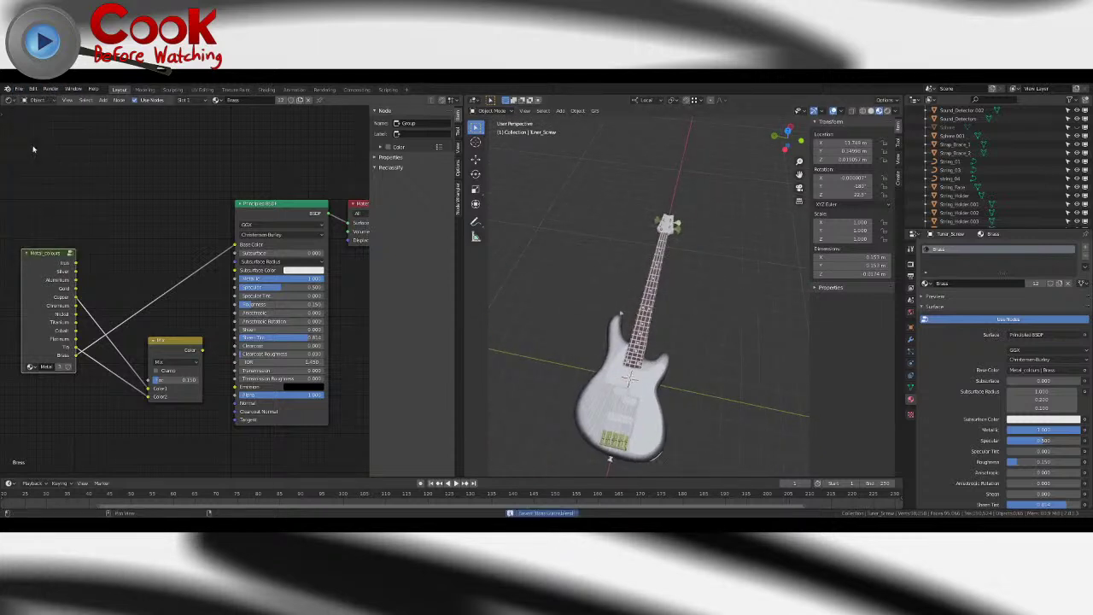
{"action": "middle_click_drag", "start_coordinate": [550, 246], "coordinate": [629, 254]}
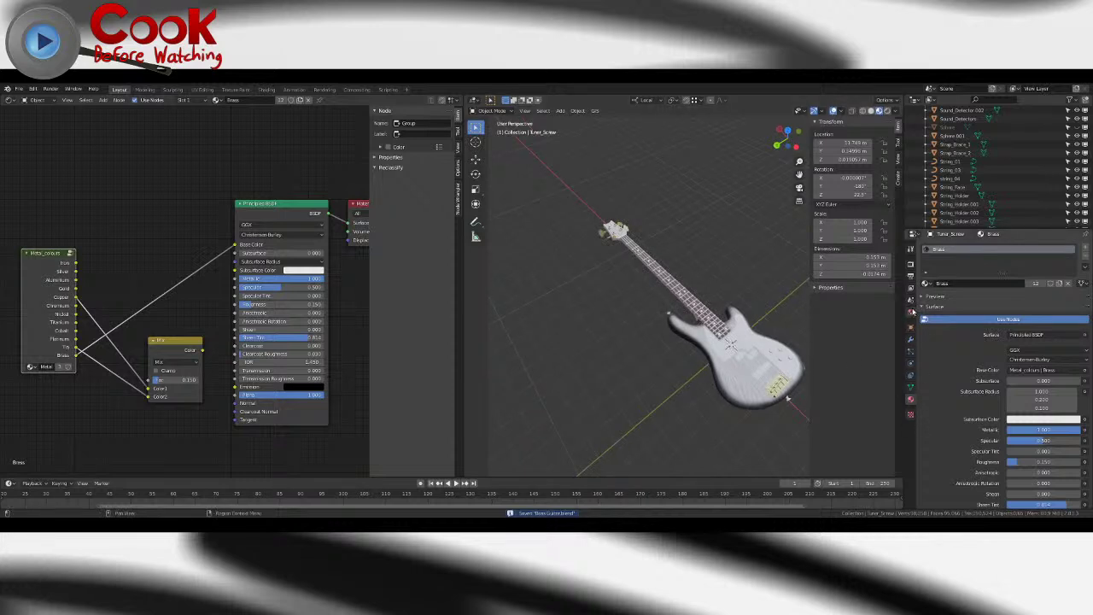
- Assign the Brass material to the strap brace at the bottom end of the guitar body
{"action": "left_click", "coordinate": [911, 314]}
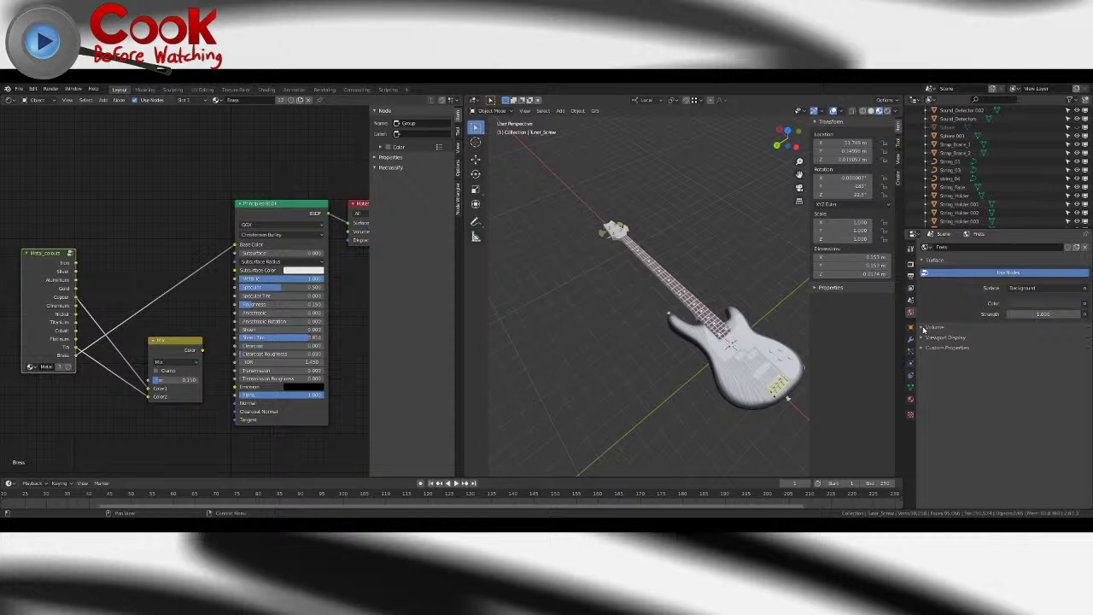
{"action": "middle_click_drag", "start_coordinate": [729, 271], "coordinate": [753, 395]}
{"action": "left_click", "coordinate": [777, 415]}
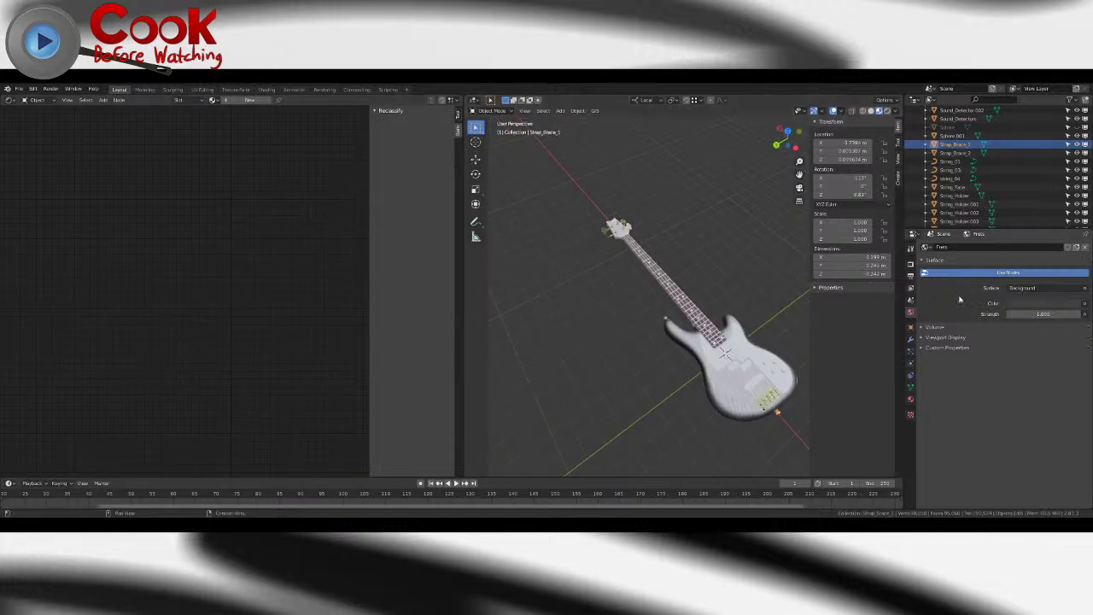
{"action": "left_click", "coordinate": [910, 398]}
{"action": "left_click", "coordinate": [926, 283]}
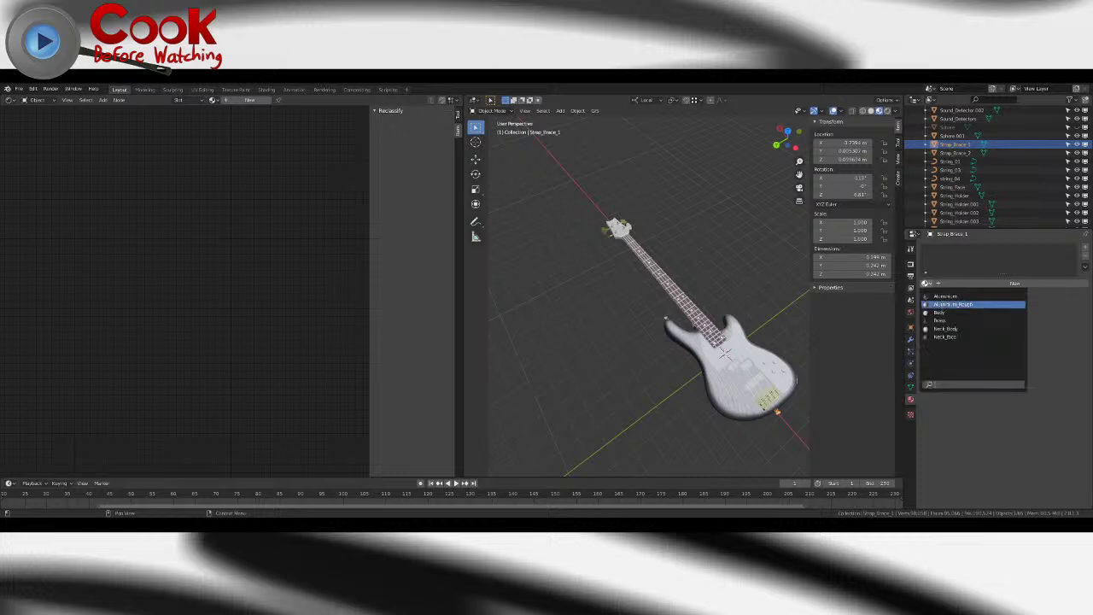
{"action": "left_click", "coordinate": [940, 321]}
- Assign the Brass material to the jack on the edge of the guitar body
{"action": "middle_click_drag", "start_coordinate": [799, 329], "coordinate": [691, 311]}
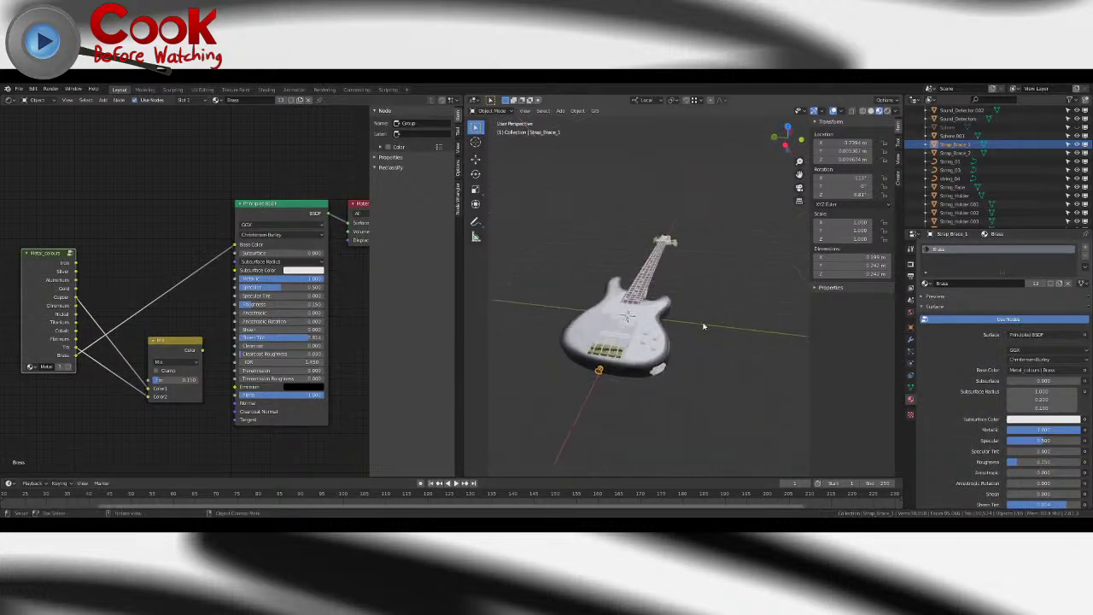
{"action": "left_click", "coordinate": [659, 370]}
{"action": "left_click", "coordinate": [926, 283]}
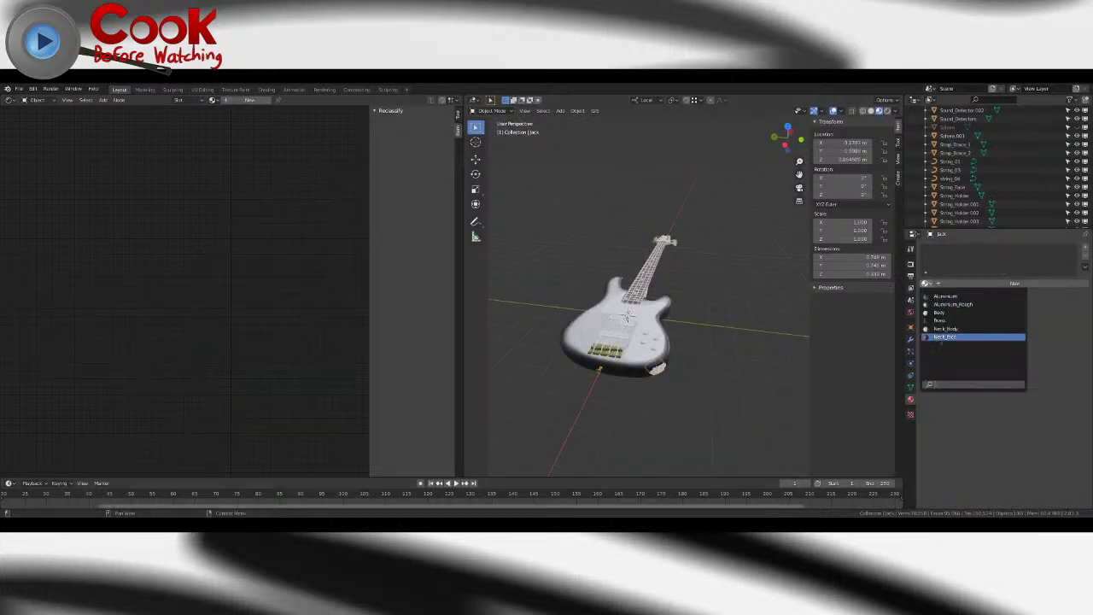
{"action": "left_click", "coordinate": [941, 321]}
- Save the bass guitar file again with the brass strap brace and jack
{"action": "middle_click_drag", "start_coordinate": [752, 342], "coordinate": [625, 334]}
{"action": "scroll", "coordinate": [639, 339], "scroll_direction": "up", "scroll_amount": 4}
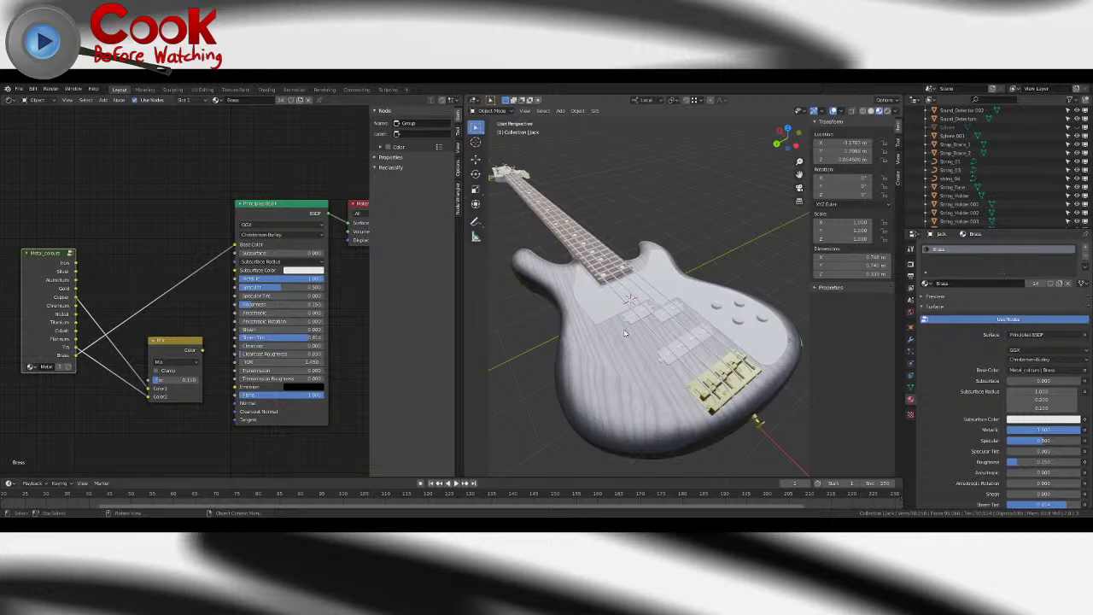
{"action": "scroll", "coordinate": [624, 333], "scroll_direction": "down", "scroll_amount": 3}
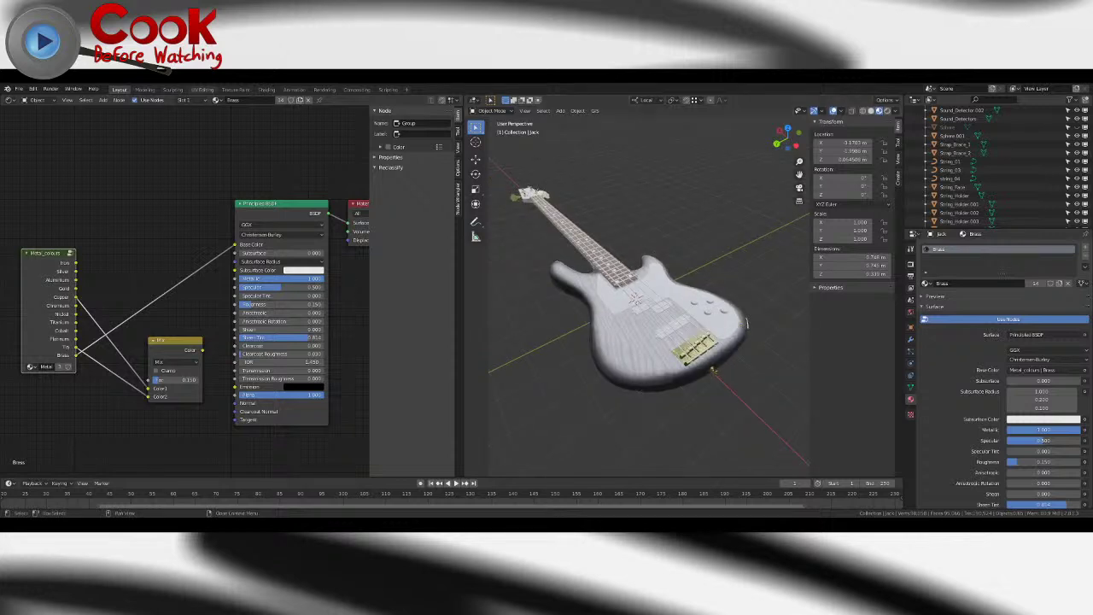
{"action": "left_click", "coordinate": [17, 89]}
{"action": "left_click", "coordinate": [42, 148]}
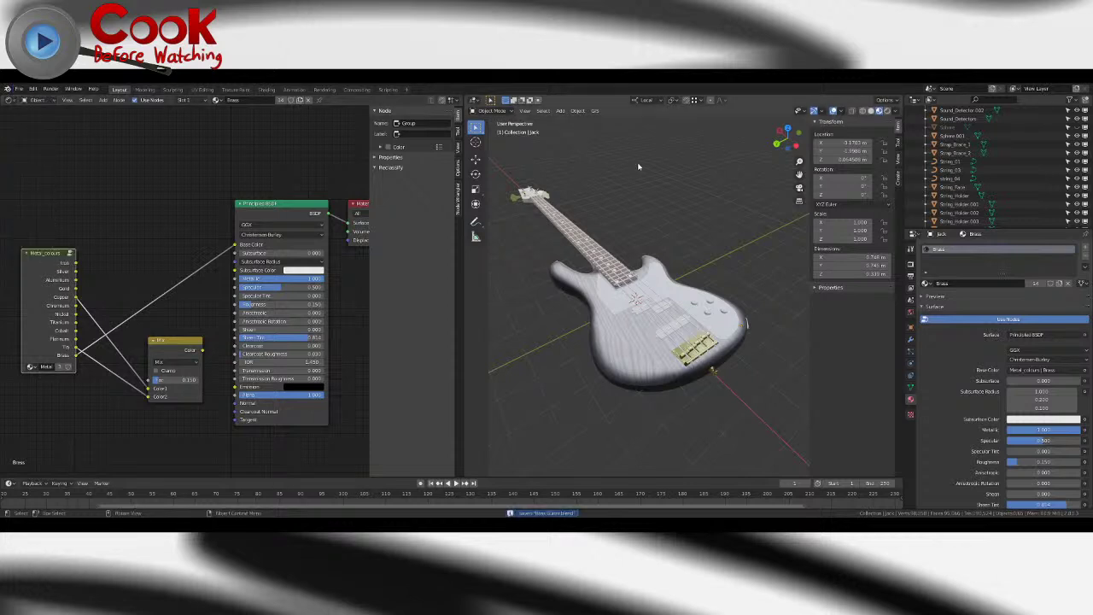
{"action": "middle_click_drag", "start_coordinate": [666, 285], "coordinate": [700, 335]}
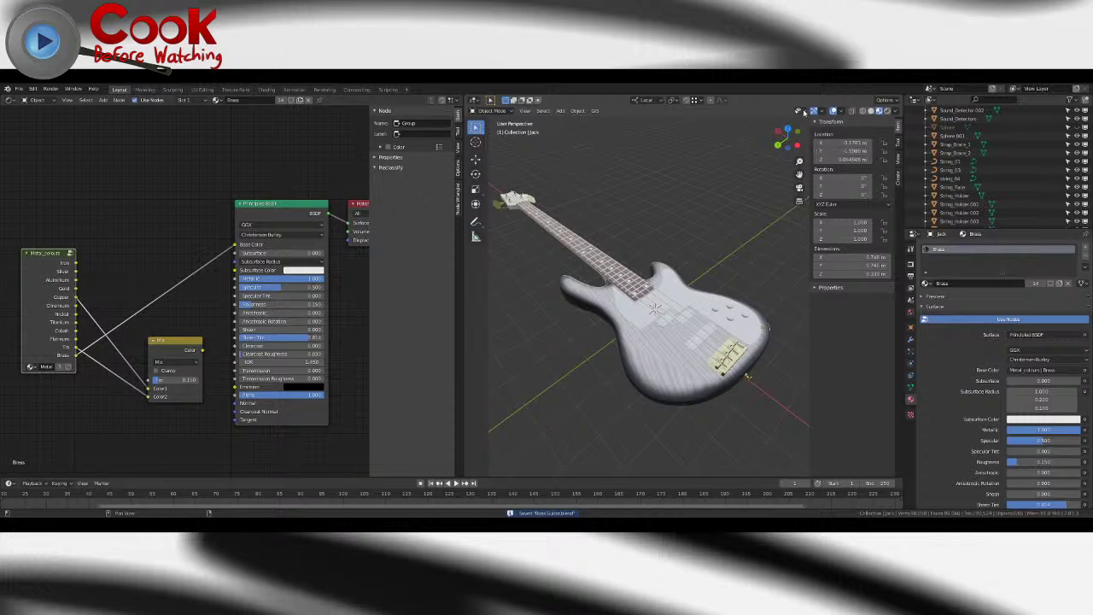
- Switch the viewport's material preview lighting to the warm indoor environment
{"action": "left_click", "coordinate": [895, 111]}
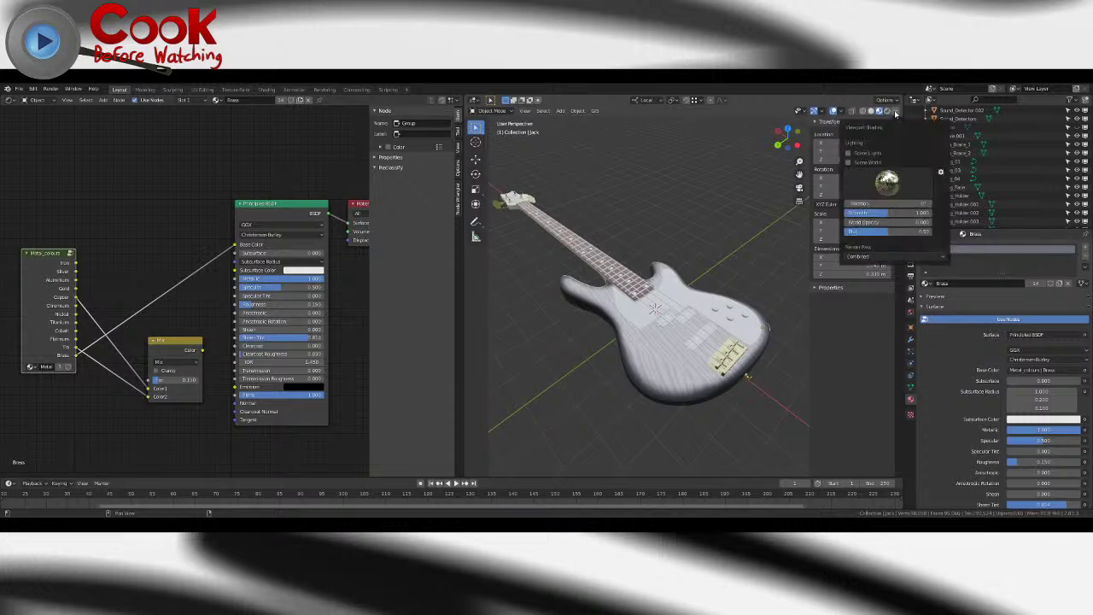
{"action": "left_click", "coordinate": [887, 181]}
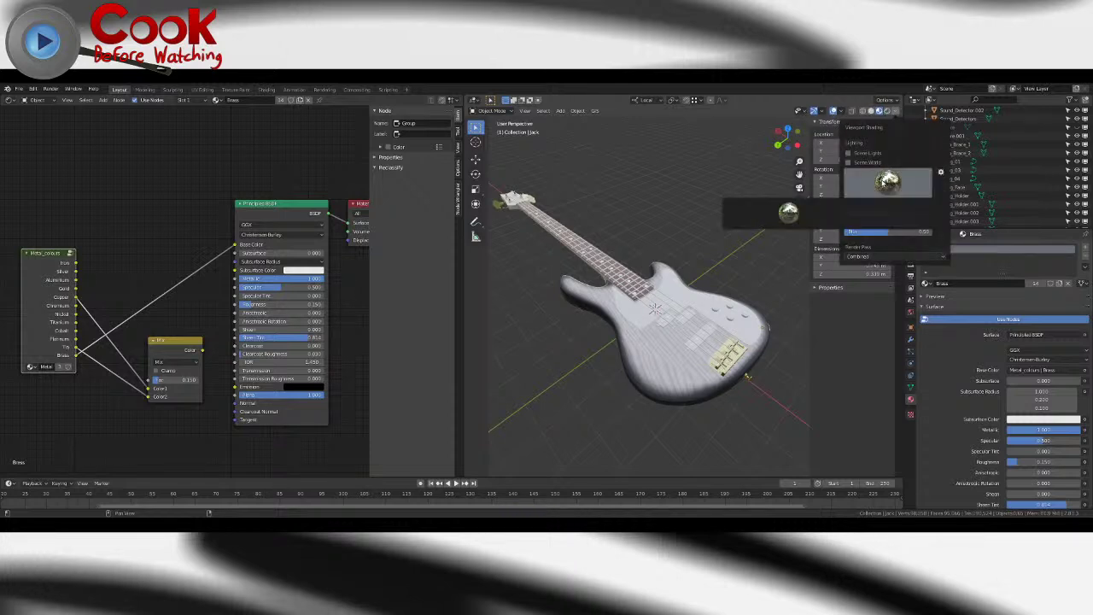
{"action": "left_click", "coordinate": [815, 213]}
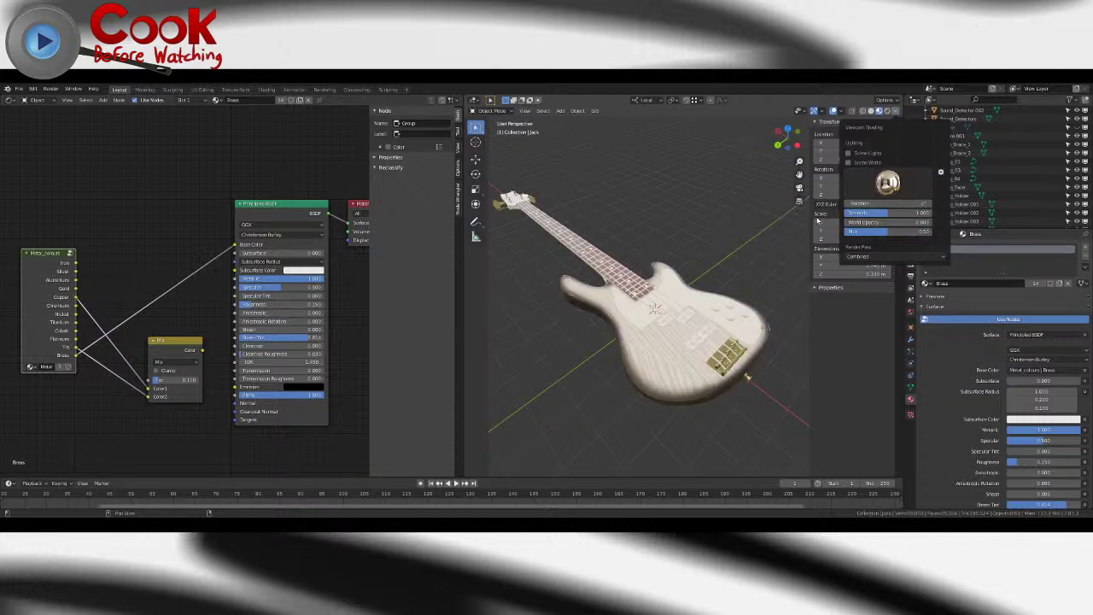
- Change the material preview lighting to the first, bright outdoor environment and check the guitar's front under it
{"action": "mouse_move", "coordinate": [756, 210]}
{"action": "middle_mouse_down"}
{"action": "mouse_move", "coordinate": [725, 214]}
{"action": "mouse_move", "coordinate": [762, 212]}
{"action": "middle_mouse_up"}
{"action": "left_click", "coordinate": [897, 111]}
{"action": "left_click", "coordinate": [887, 182]}
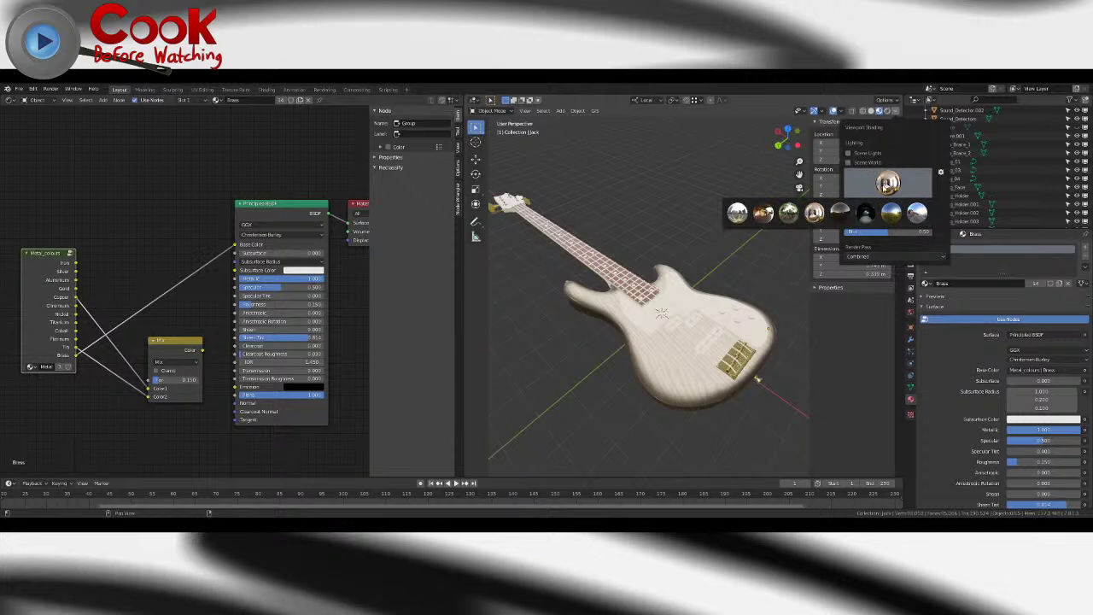
{"action": "left_click", "coordinate": [748, 213]}
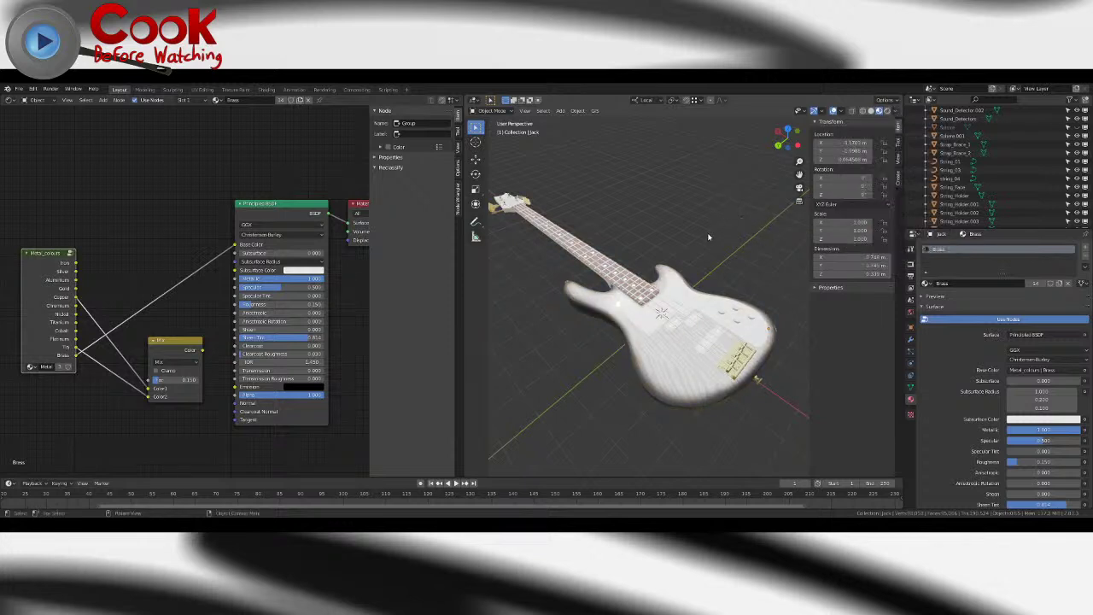
{"action": "mouse_move", "coordinate": [718, 243]}
{"action": "middle_mouse_down"}
{"action": "mouse_move", "coordinate": [692, 262]}
{"action": "mouse_move", "coordinate": [715, 259]}
{"action": "mouse_move", "coordinate": [677, 269]}
{"action": "mouse_move", "coordinate": [704, 277]}
{"action": "mouse_move", "coordinate": [675, 275]}
{"action": "middle_mouse_up"}
{"action": "scroll", "coordinate": [675, 266], "scroll_direction": "up", "scroll_amount": 6}
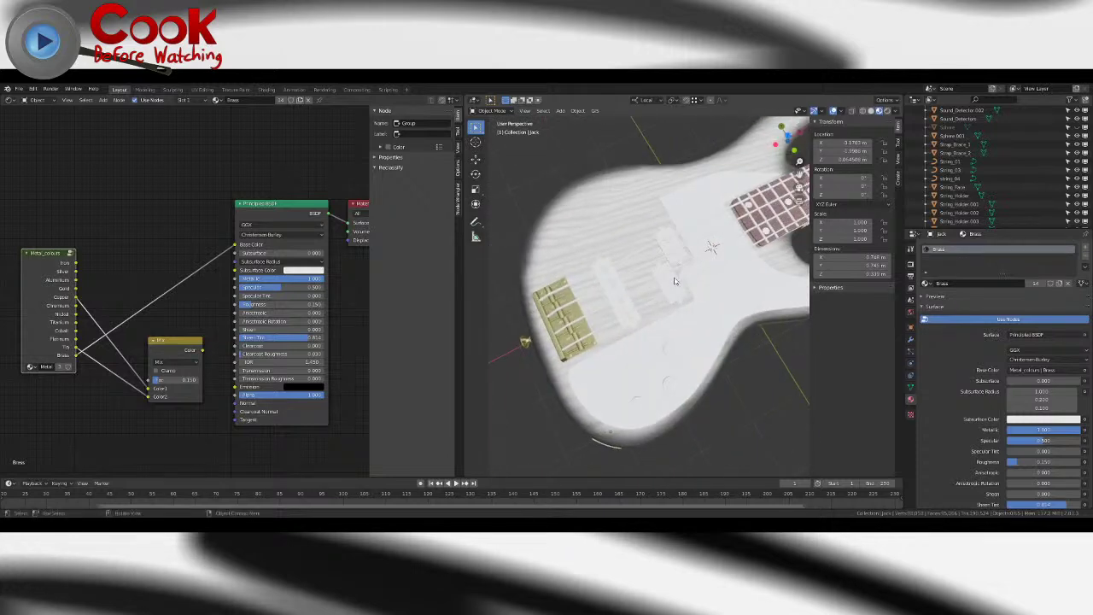
- Preview the guitar's front under the mountain, sunlit field, night and dark studio material preview environments
{"action": "left_click", "coordinate": [894, 112]}
{"action": "left_click", "coordinate": [887, 181]}
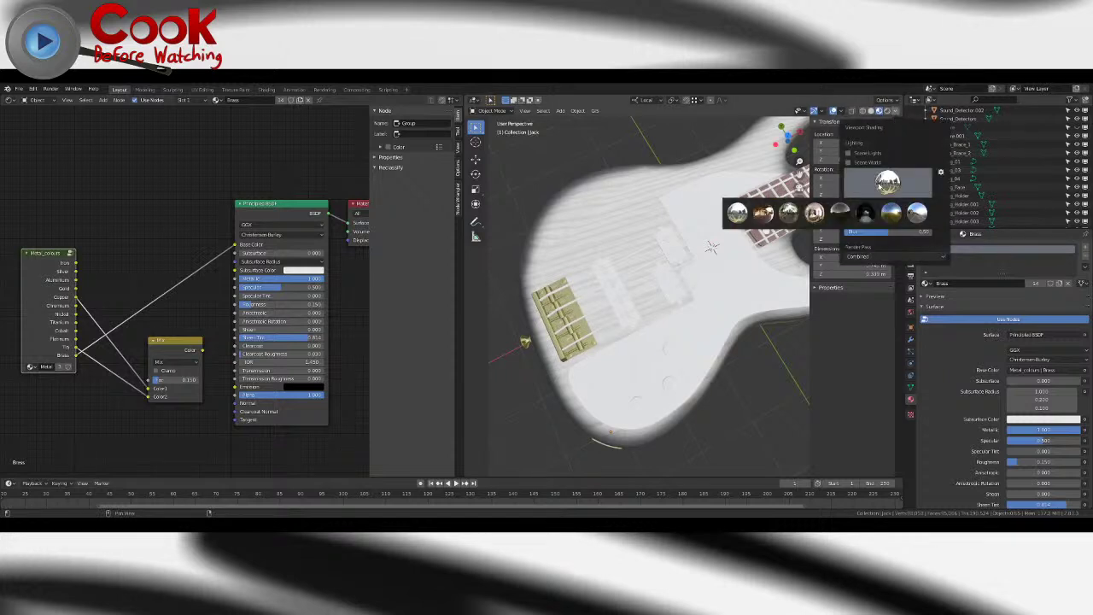
{"action": "left_click", "coordinate": [911, 217]}
{"action": "left_click", "coordinate": [887, 181]}
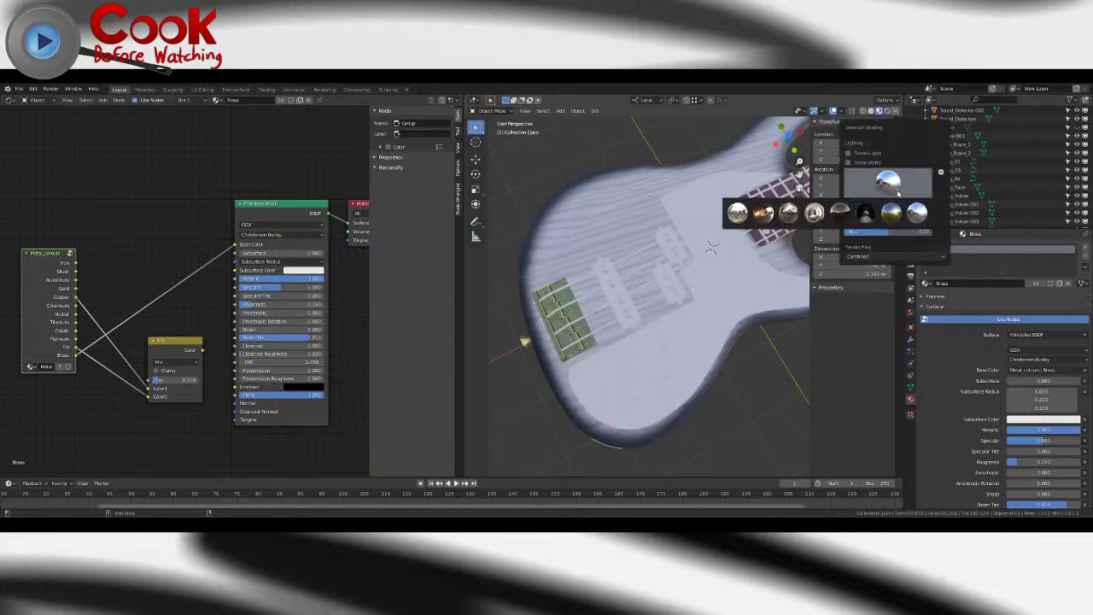
{"action": "left_click", "coordinate": [895, 215]}
{"action": "left_click", "coordinate": [887, 181]}
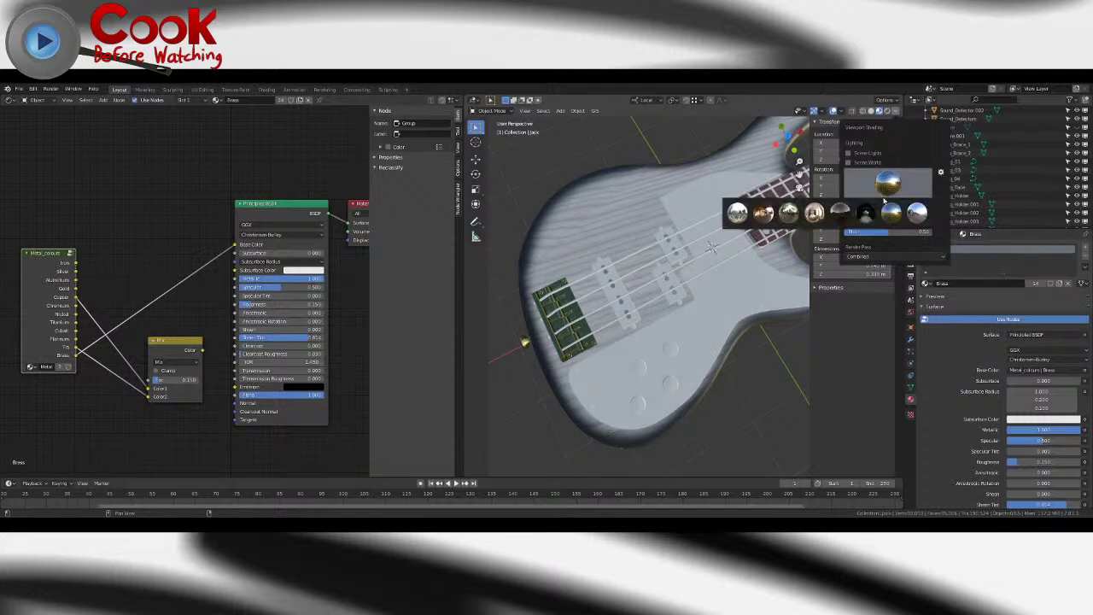
{"action": "left_click", "coordinate": [875, 218]}
{"action": "left_click", "coordinate": [887, 181]}
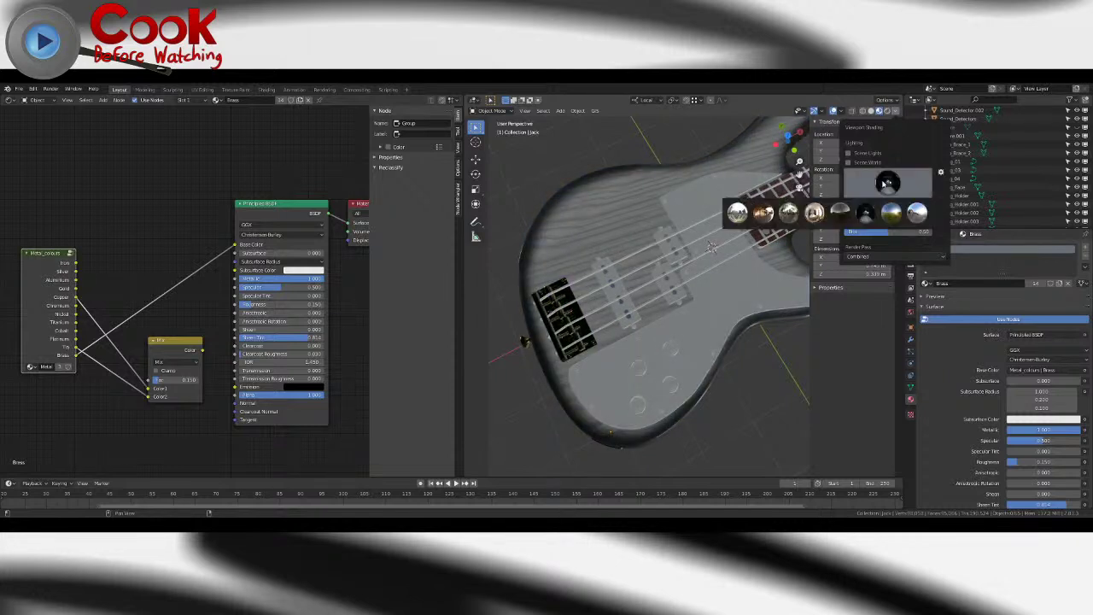
{"action": "left_click", "coordinate": [847, 213]}
{"action": "key", "text": "Escape"}
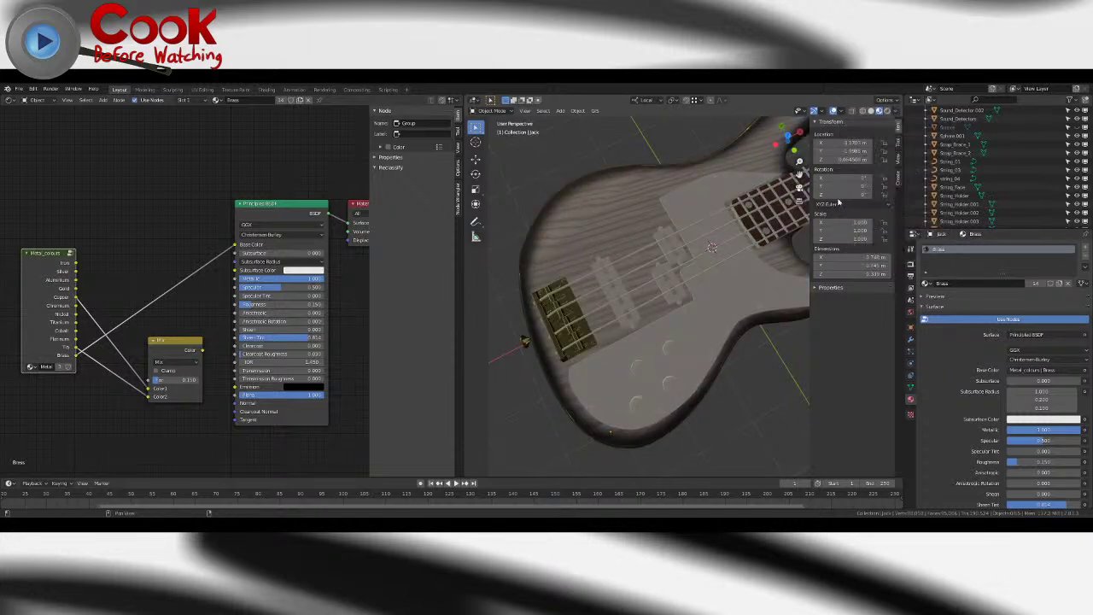
- Preview the guitar under the bright interior, park and warm indoor environments, and return to the first outdoor lighting
{"action": "left_click", "coordinate": [895, 112]}
{"action": "left_click", "coordinate": [887, 181]}
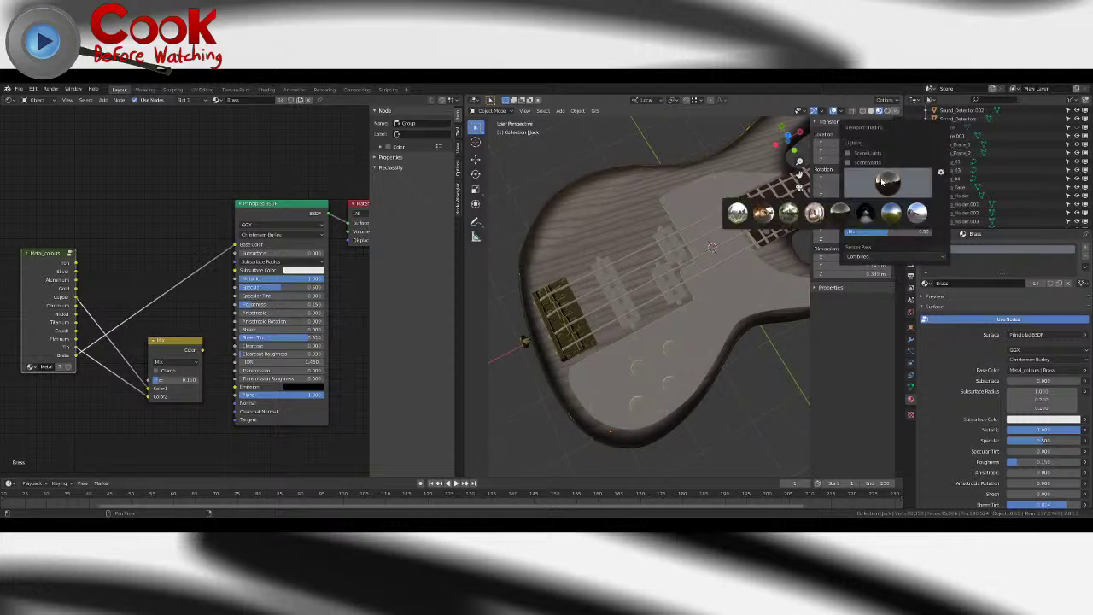
{"action": "left_click", "coordinate": [822, 212]}
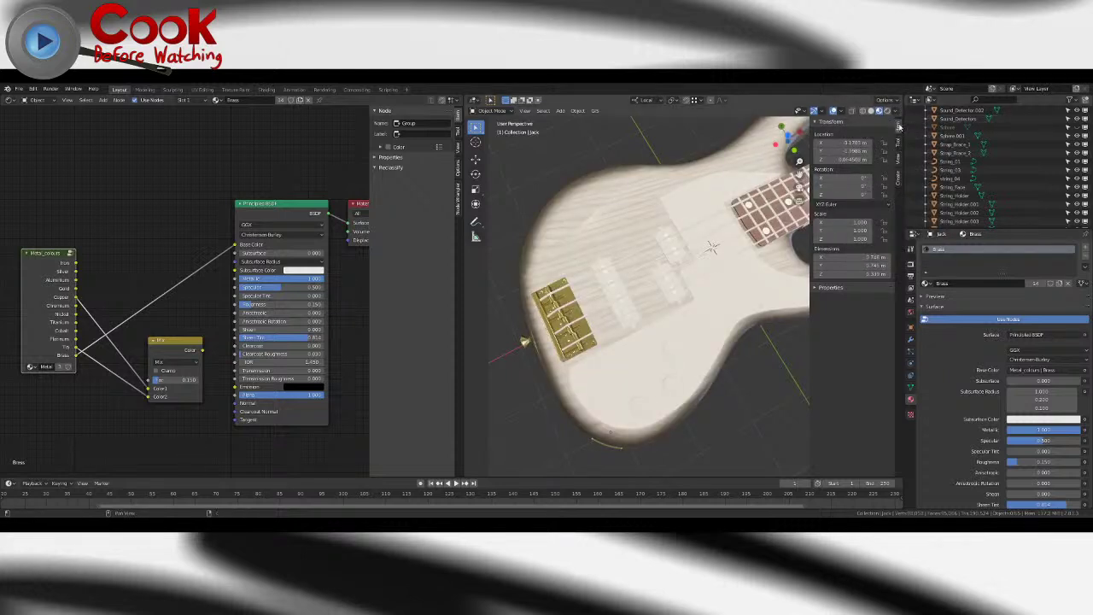
{"action": "left_click", "coordinate": [891, 112]}
{"action": "left_click", "coordinate": [887, 181]}
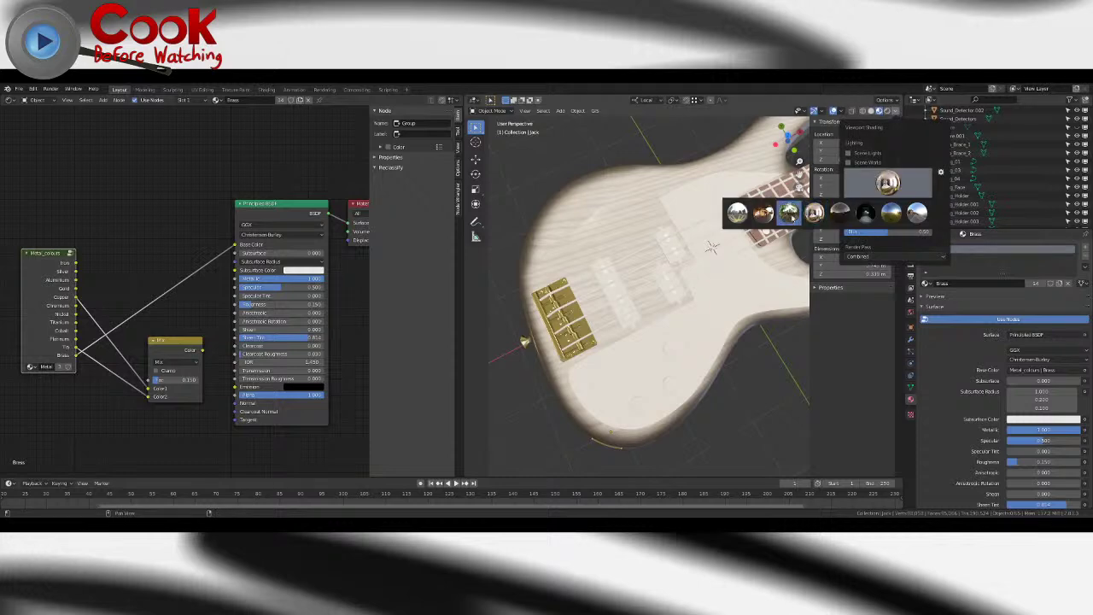
{"action": "left_click", "coordinate": [794, 215]}
{"action": "left_click", "coordinate": [887, 181]}
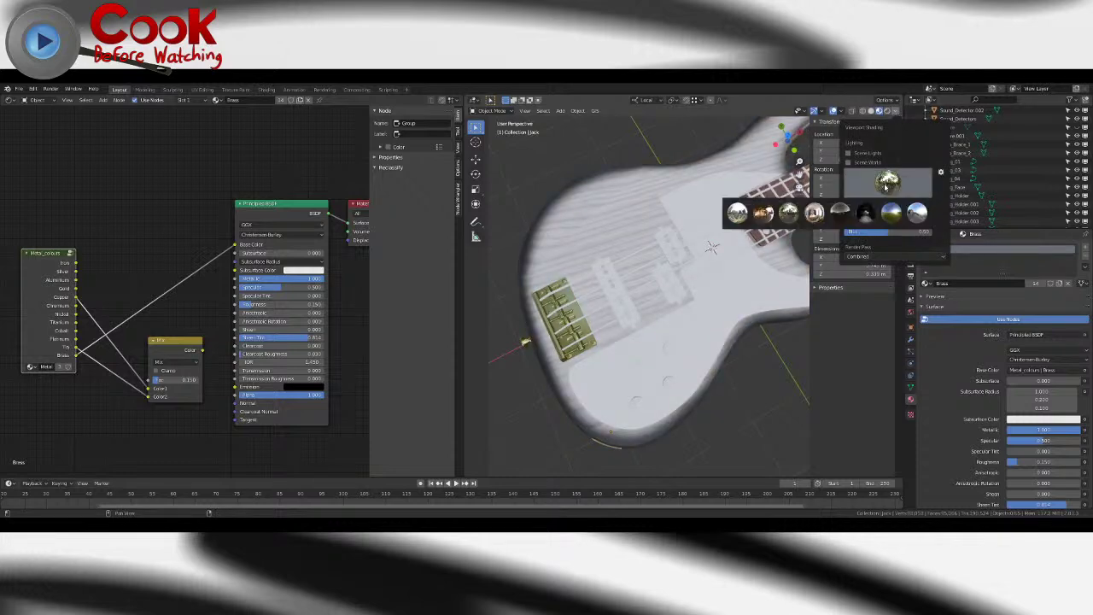
{"action": "left_click", "coordinate": [763, 214]}
{"action": "middle_click_drag", "start_coordinate": [647, 265], "coordinate": [728, 219]}
{"action": "mouse_move", "coordinate": [728, 151]}
{"action": "middle_mouse_down", "text": "shift"}
{"action": "mouse_move", "coordinate": [691, 211]}
{"action": "mouse_move", "coordinate": [687, 247]}
{"action": "mouse_move", "coordinate": [683, 204]}
{"action": "middle_mouse_up", "text": "shift"}
{"action": "left_click", "coordinate": [892, 112]}
{"action": "left_click", "coordinate": [888, 181]}
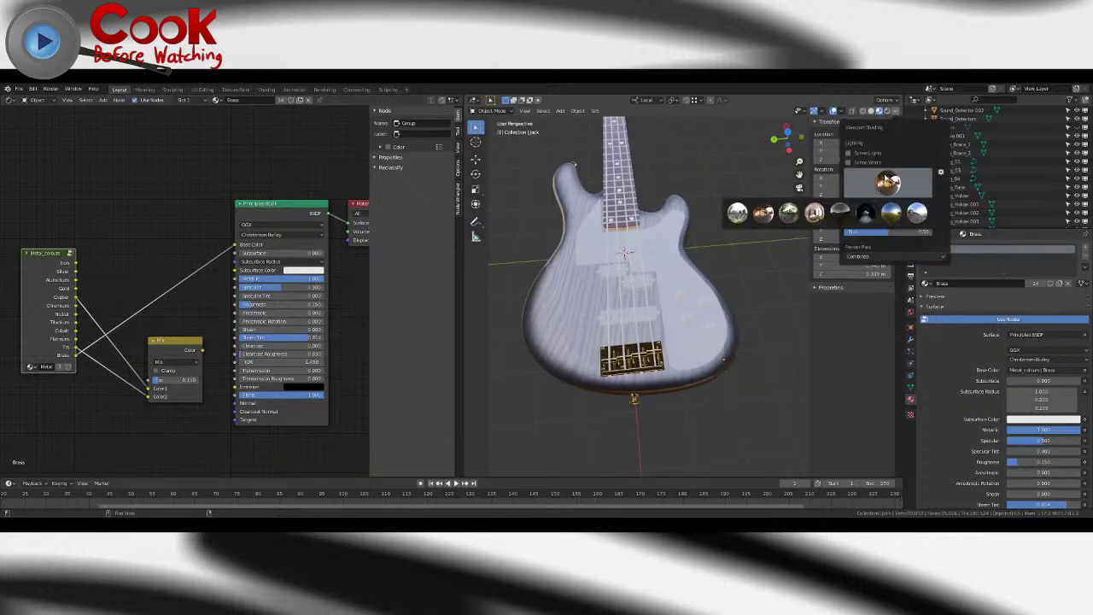
{"action": "left_click", "coordinate": [738, 214]}
- Select the nut faces between the fretboard and the headstock on the neck mesh in Edit Mode
{"action": "middle_click_drag", "start_coordinate": [697, 212], "coordinate": [758, 236]}
{"action": "scroll", "coordinate": [726, 241], "scroll_direction": "down", "scroll_amount": 6}
{"action": "scroll", "coordinate": [683, 256], "scroll_direction": "up", "scroll_amount": 6}
{"action": "middle_click_drag", "start_coordinate": [675, 267], "coordinate": [645, 256]}
{"action": "middle_click_drag", "start_coordinate": [547, 325], "coordinate": [713, 255], "text": "shift"}
{"action": "scroll", "coordinate": [668, 264], "scroll_direction": "down", "scroll_amount": 12}
{"action": "scroll", "coordinate": [655, 280], "scroll_direction": "up", "scroll_amount": 4}
{"action": "middle_click_drag", "start_coordinate": [521, 241], "coordinate": [746, 302], "text": "shift"}
{"action": "scroll", "coordinate": [636, 329], "scroll_direction": "up", "scroll_amount": 5}
{"action": "middle_click_drag", "start_coordinate": [741, 296], "coordinate": [722, 278]}
{"action": "middle_click_drag", "start_coordinate": [784, 294], "coordinate": [694, 279], "text": "shift"}
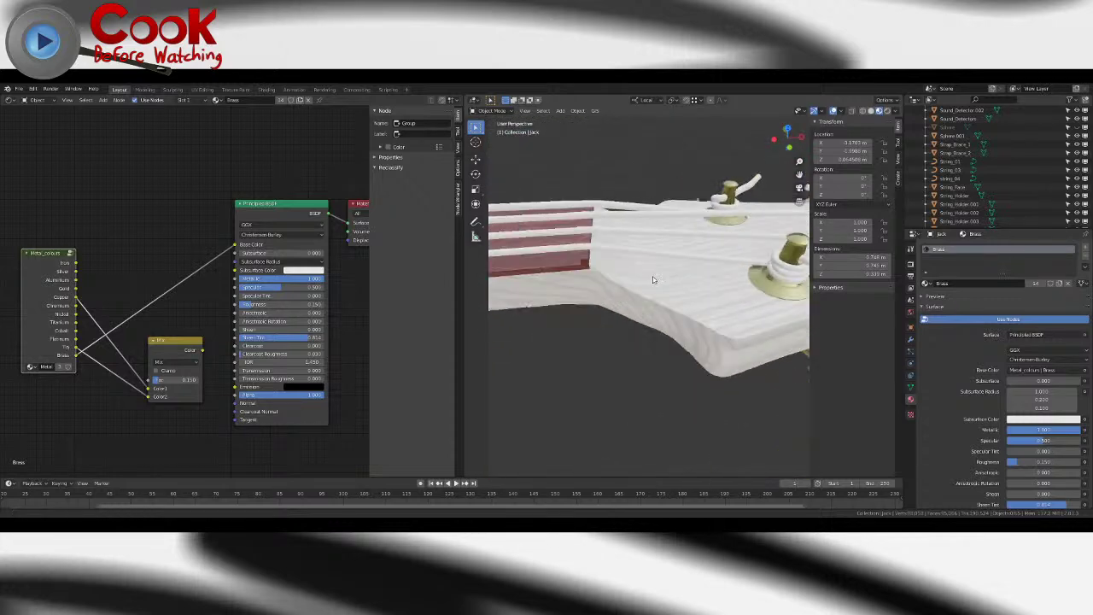
{"action": "key", "text": "Tab"}
{"action": "left_click", "coordinate": [658, 274]}
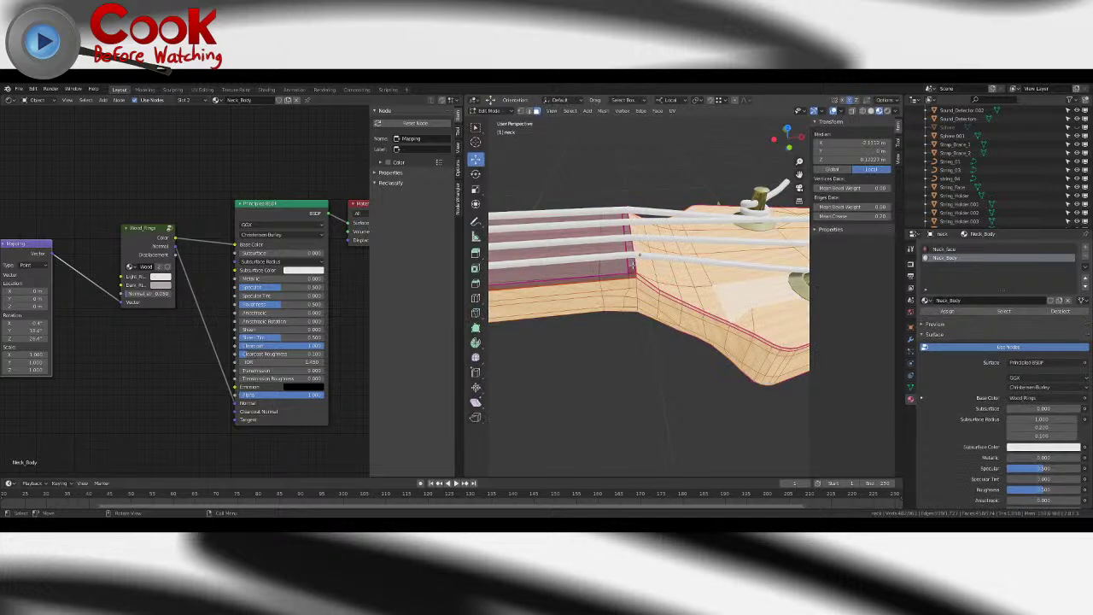
{"action": "left_click", "coordinate": [632, 264]}
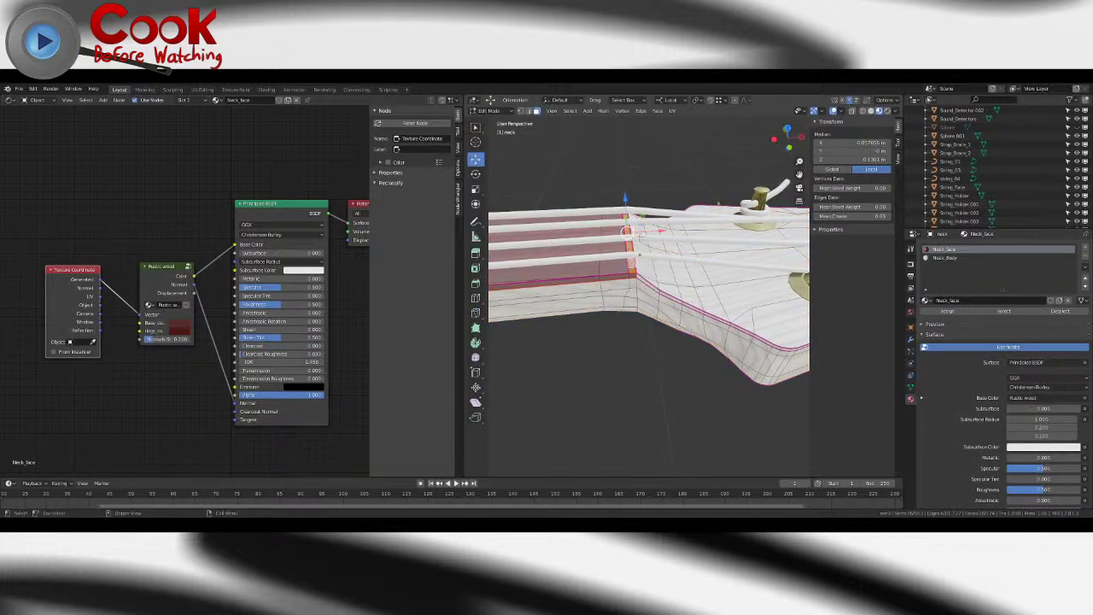
{"action": "middle_click_drag", "start_coordinate": [635, 261], "coordinate": [666, 256]}
- Add a third material slot to the neck and assign a new material named Kneck_Plastic to the nut faces
{"action": "left_click", "coordinate": [943, 257]}
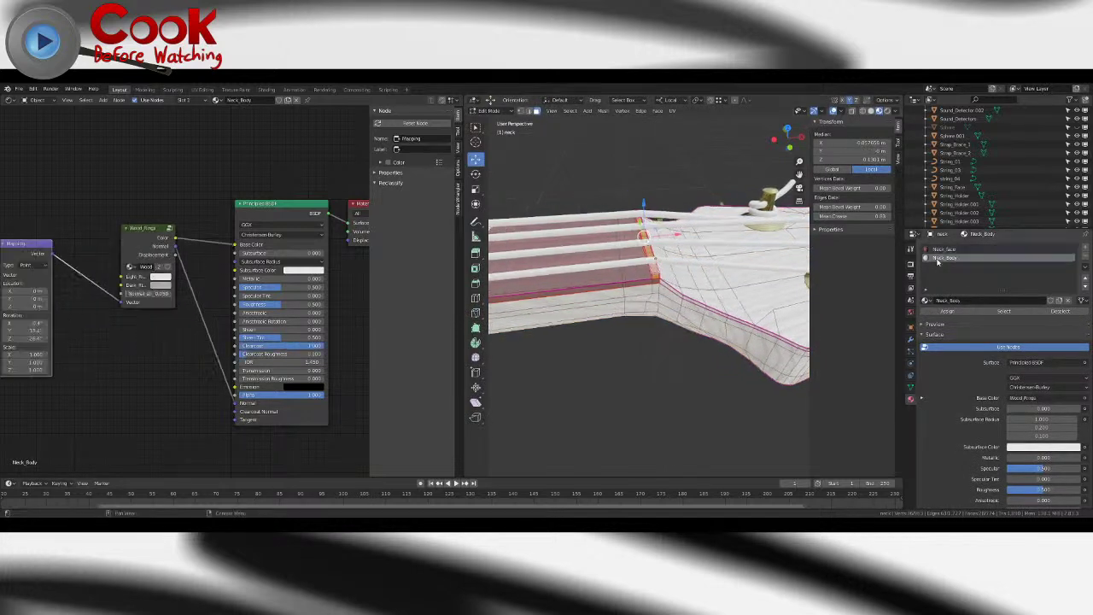
{"action": "left_click", "coordinate": [1085, 249]}
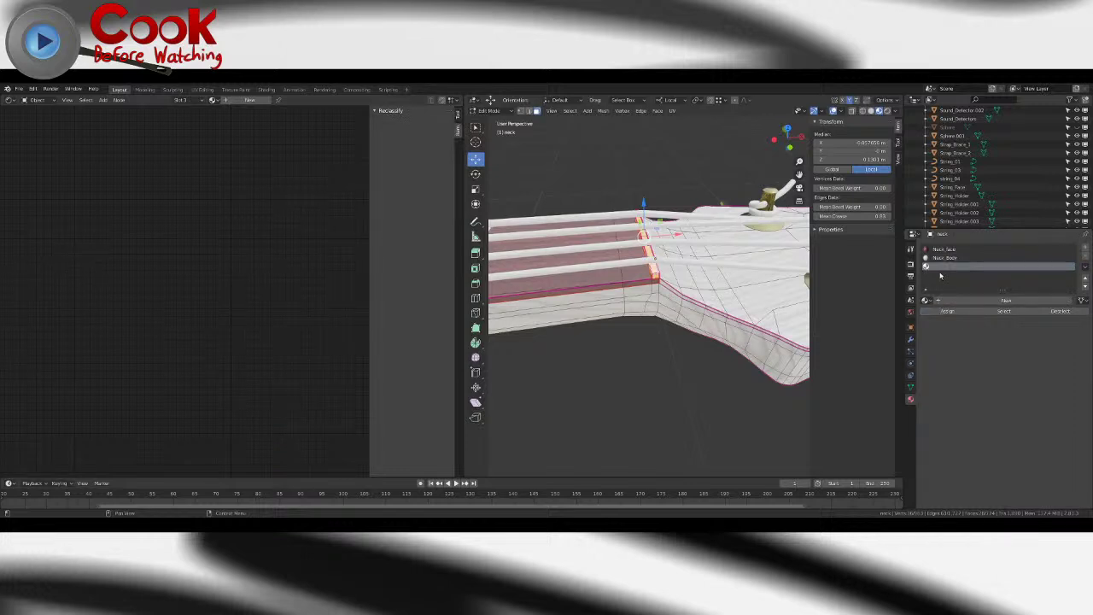
{"action": "left_click", "coordinate": [926, 300]}
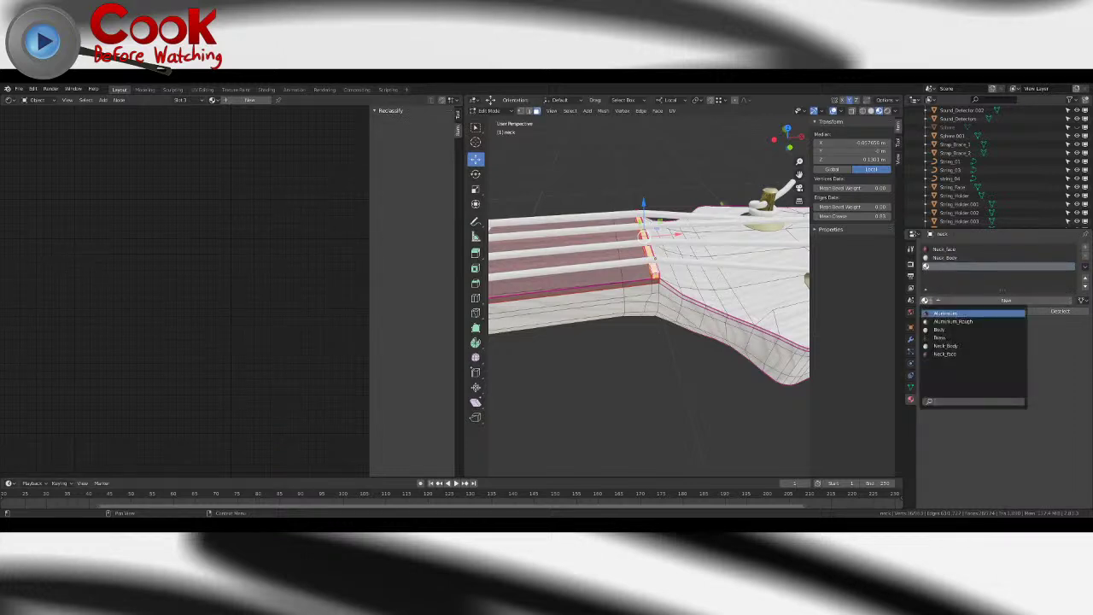
{"action": "left_click", "coordinate": [991, 300]}
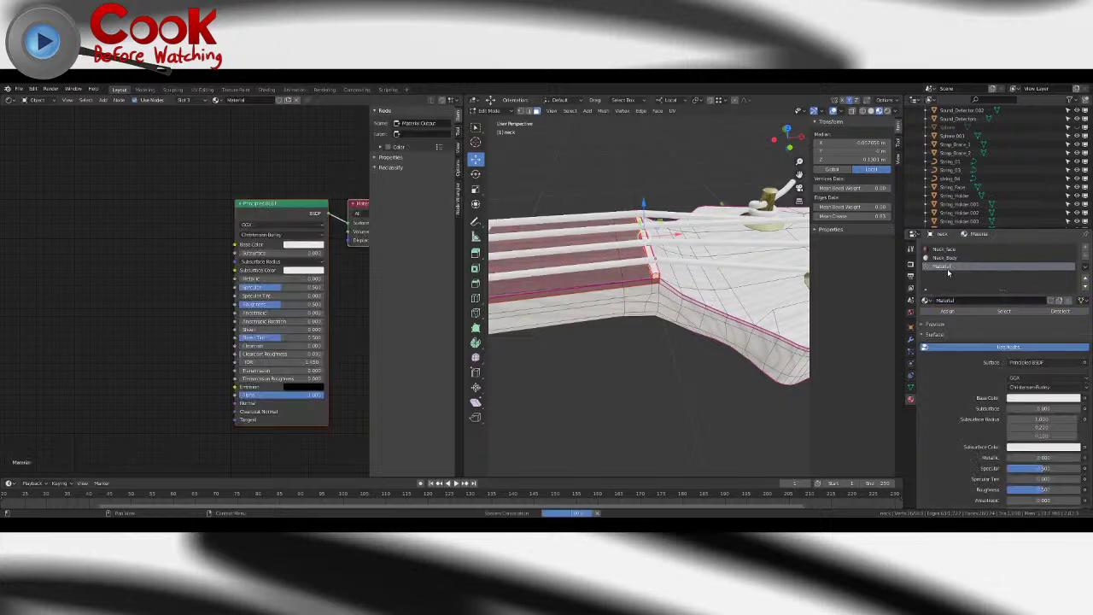
{"action": "type", "text": "Neck_Plastic"}
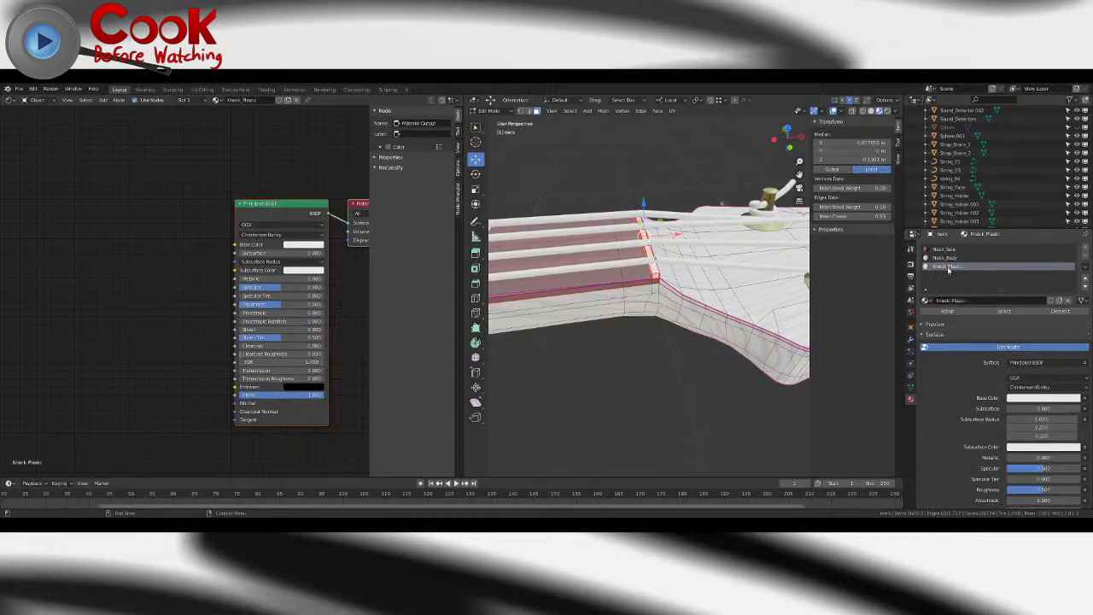
{"action": "key", "text": "Return"}
- Set the Kneck_Plastic base color to near black and its roughness to about 0.295
{"action": "left_click", "coordinate": [292, 247]}
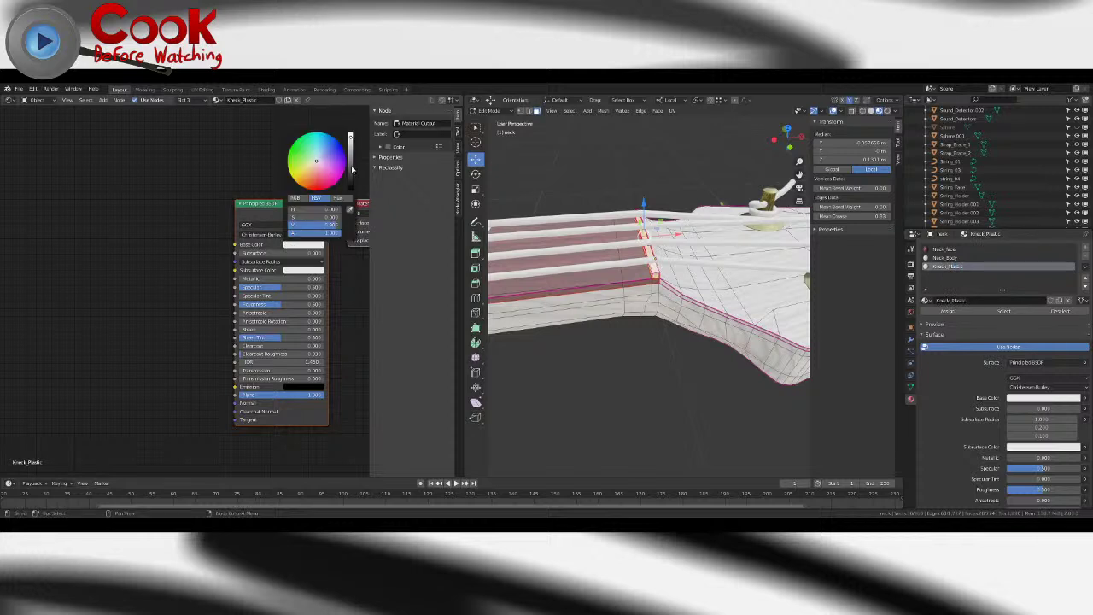
{"action": "left_click_drag", "start_coordinate": [351, 169], "coordinate": [350, 175]}
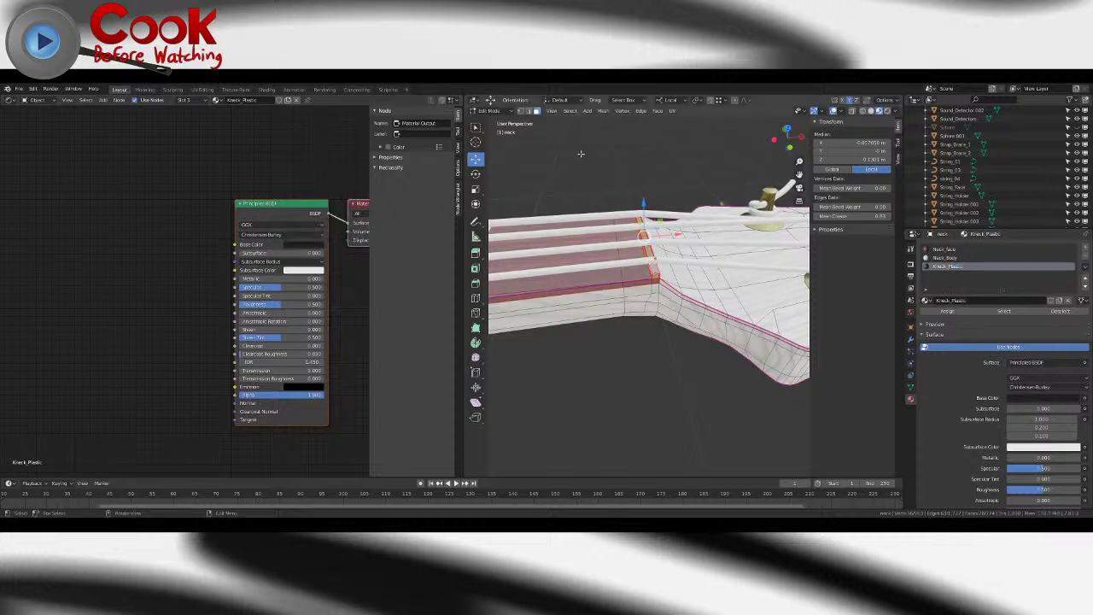
{"action": "key", "text": "Tab"}
{"action": "middle_click_drag", "start_coordinate": [584, 159], "coordinate": [609, 158]}
{"action": "key", "text": "Tab"}
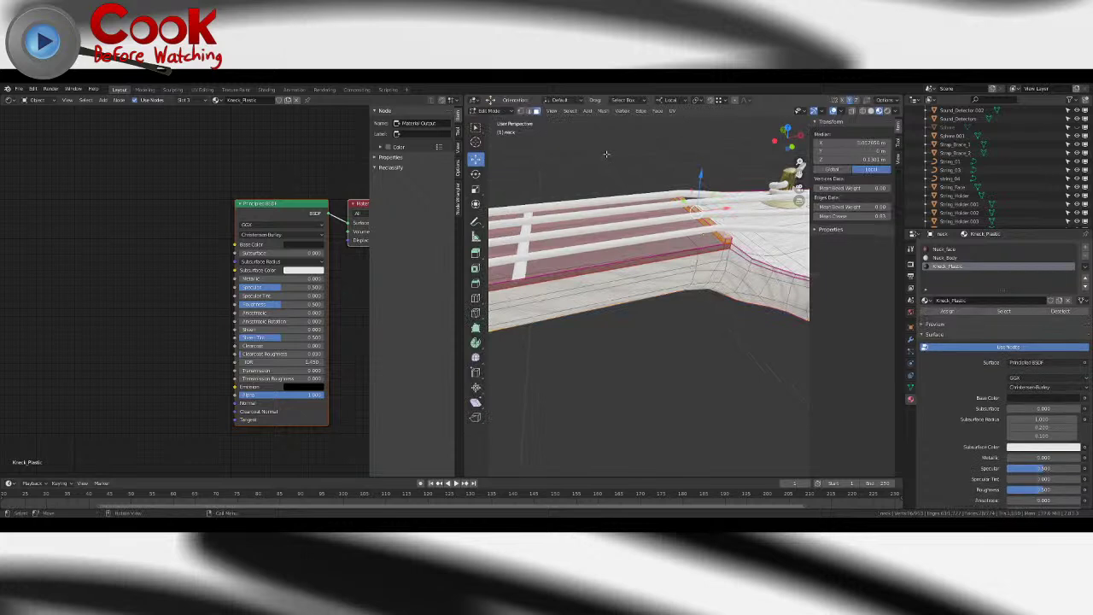
{"action": "key", "text": "Tab"}
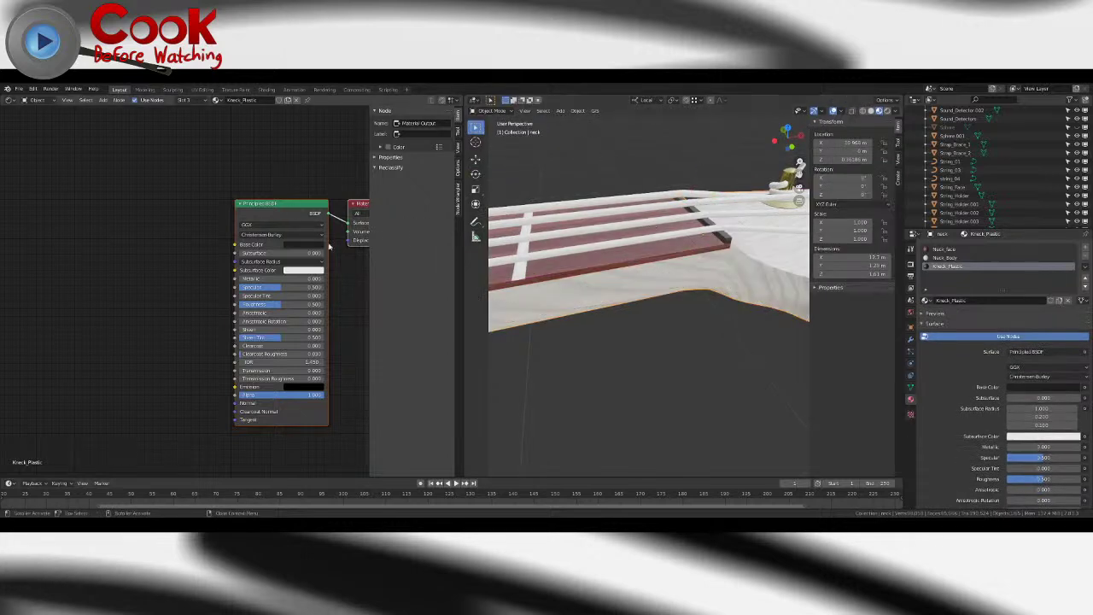
{"action": "left_click", "coordinate": [303, 244]}
{"action": "left_click_drag", "start_coordinate": [350, 189], "coordinate": [350, 189]}
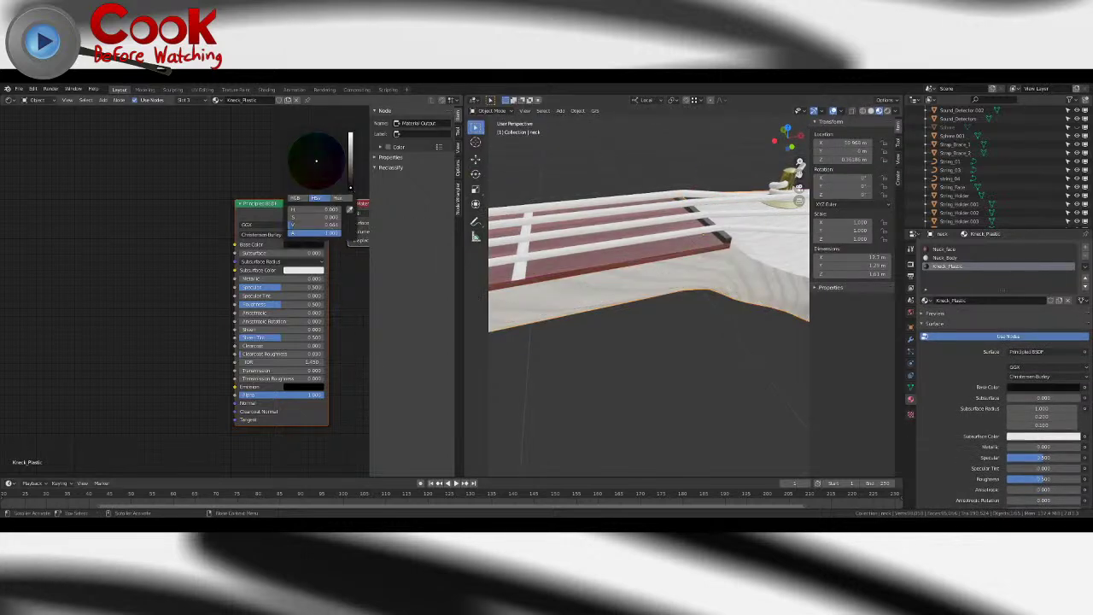
{"action": "left_click_drag", "start_coordinate": [286, 305], "coordinate": [267, 305]}
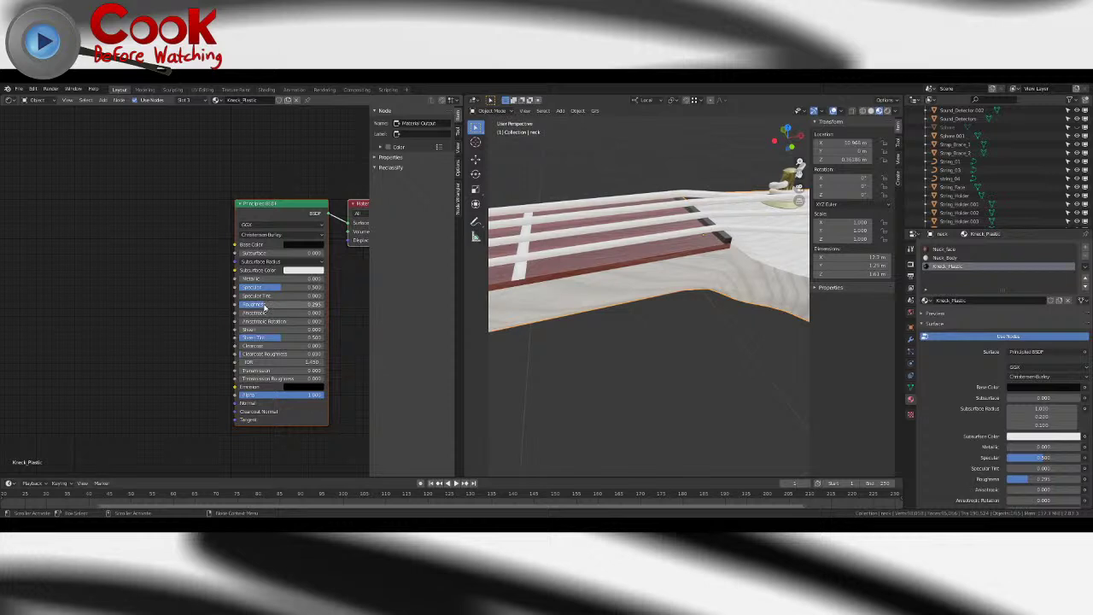
{"action": "left_click", "coordinate": [896, 111]}
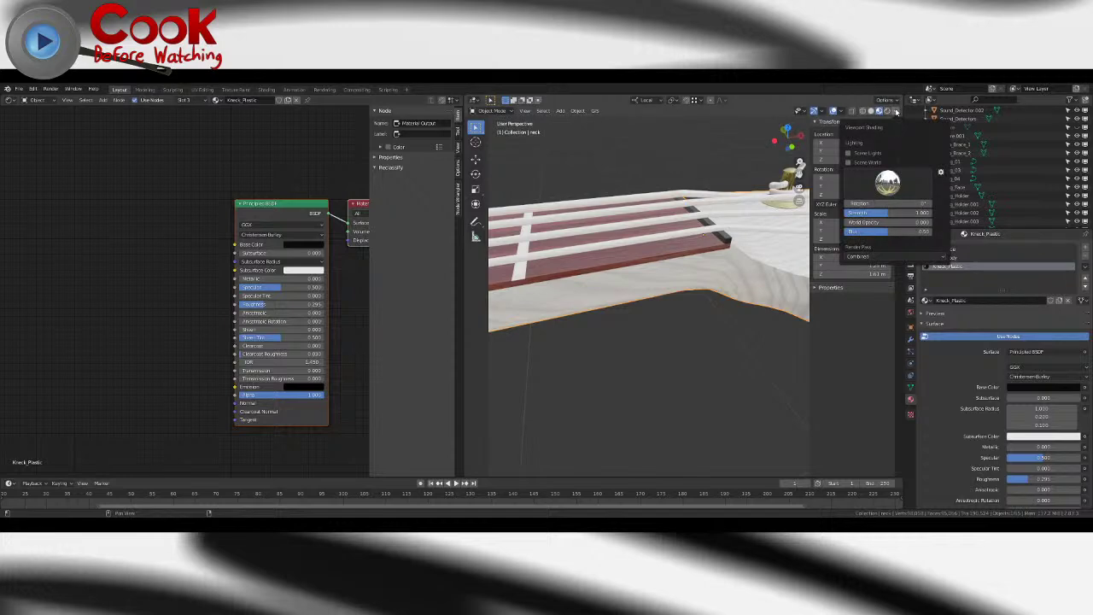
- Give the frets along the neck a new material named nickle
{"action": "scroll", "coordinate": [644, 159], "scroll_direction": "down", "scroll_amount": 5}
{"action": "mouse_move", "coordinate": [644, 159]}
{"action": "middle_mouse_down"}
{"action": "mouse_move", "coordinate": [669, 217]}
{"action": "mouse_move", "coordinate": [707, 242]}
{"action": "mouse_move", "coordinate": [620, 244]}
{"action": "mouse_move", "coordinate": [628, 234]}
{"action": "mouse_move", "coordinate": [675, 236]}
{"action": "mouse_move", "coordinate": [679, 267]}
{"action": "middle_mouse_up"}
{"action": "scroll", "coordinate": [675, 235], "scroll_direction": "down", "scroll_amount": 5}
{"action": "scroll", "coordinate": [679, 267], "scroll_direction": "up", "scroll_amount": 5}
{"action": "left_click", "coordinate": [680, 267]}
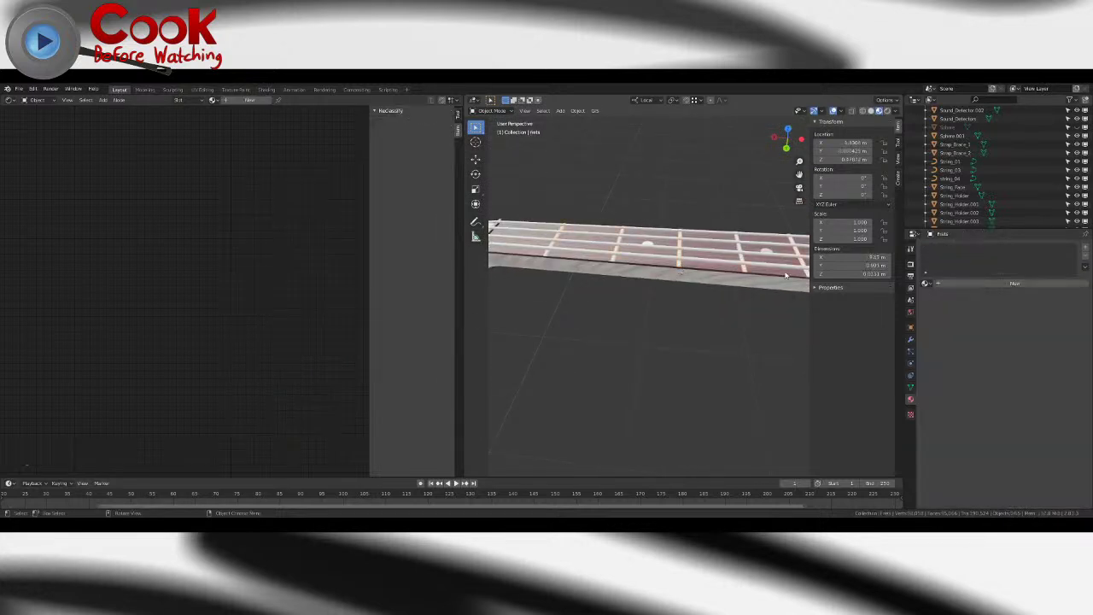
{"action": "left_click", "coordinate": [926, 284]}
{"action": "left_click", "coordinate": [945, 287]}
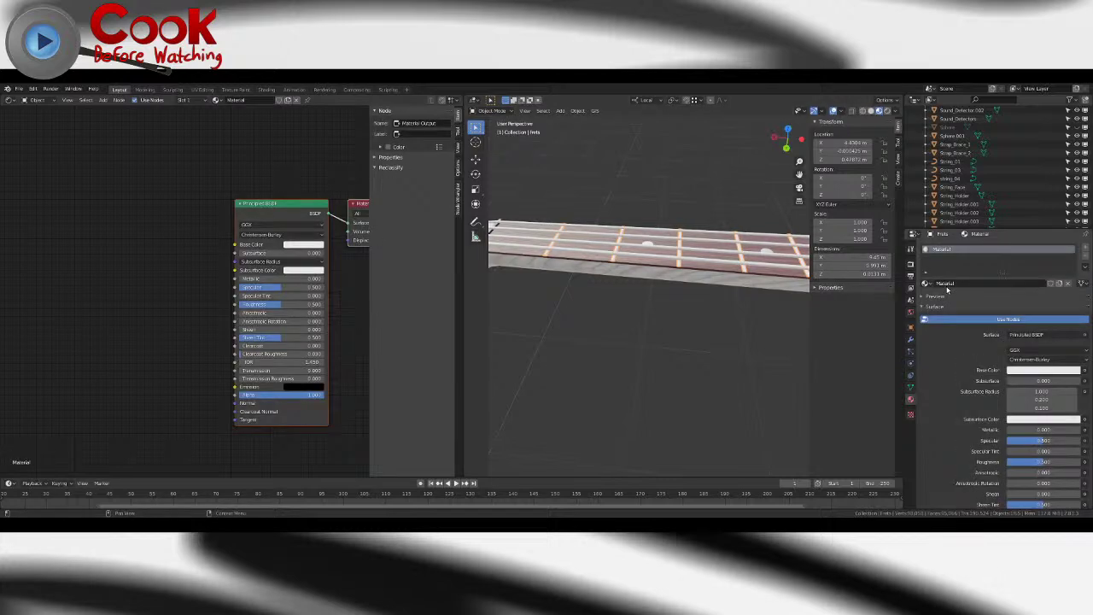
{"action": "left_click", "coordinate": [946, 284]}
{"action": "type", "text": "nickle"}
{"action": "key", "text": "Return"}
- Add the Metal_colours node group, link its Nickel output to the Base Color, and set Metallic to 1.000
{"action": "left_click", "coordinate": [102, 100]}
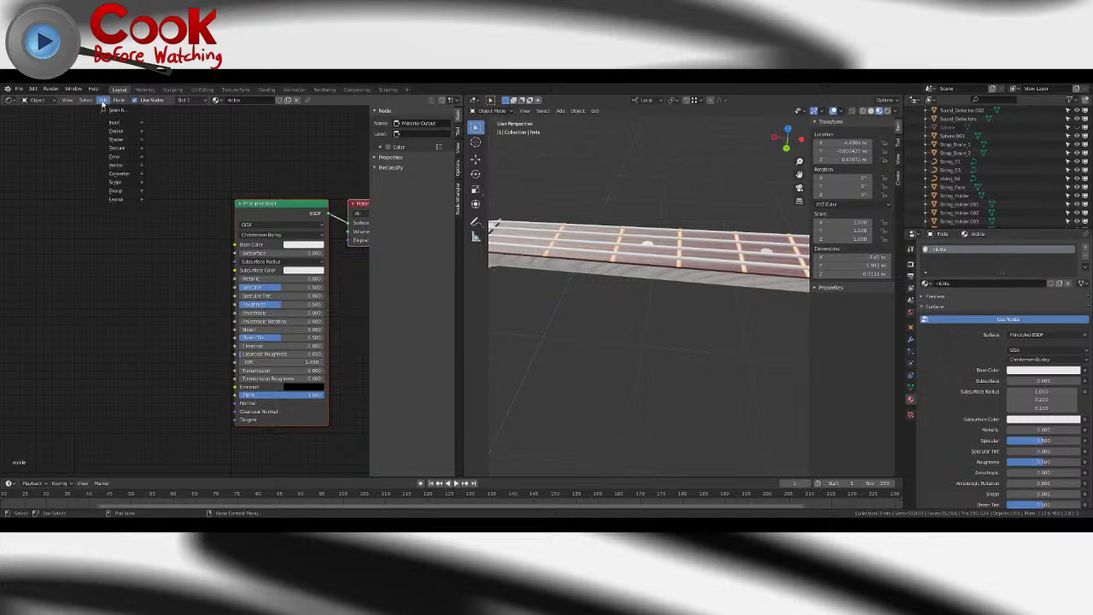
{"action": "mouse_move", "coordinate": [119, 148]}
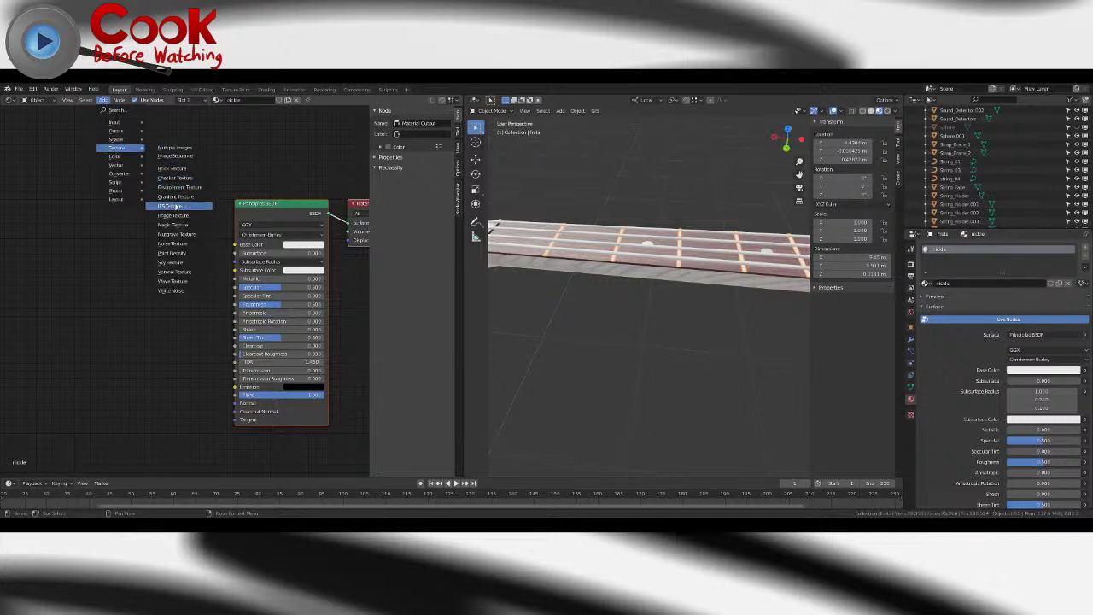
{"action": "mouse_move", "coordinate": [115, 190]}
{"action": "left_click", "coordinate": [171, 198]}
{"action": "left_click", "coordinate": [80, 246]}
{"action": "left_click_drag", "start_coordinate": [151, 305], "coordinate": [235, 244]}
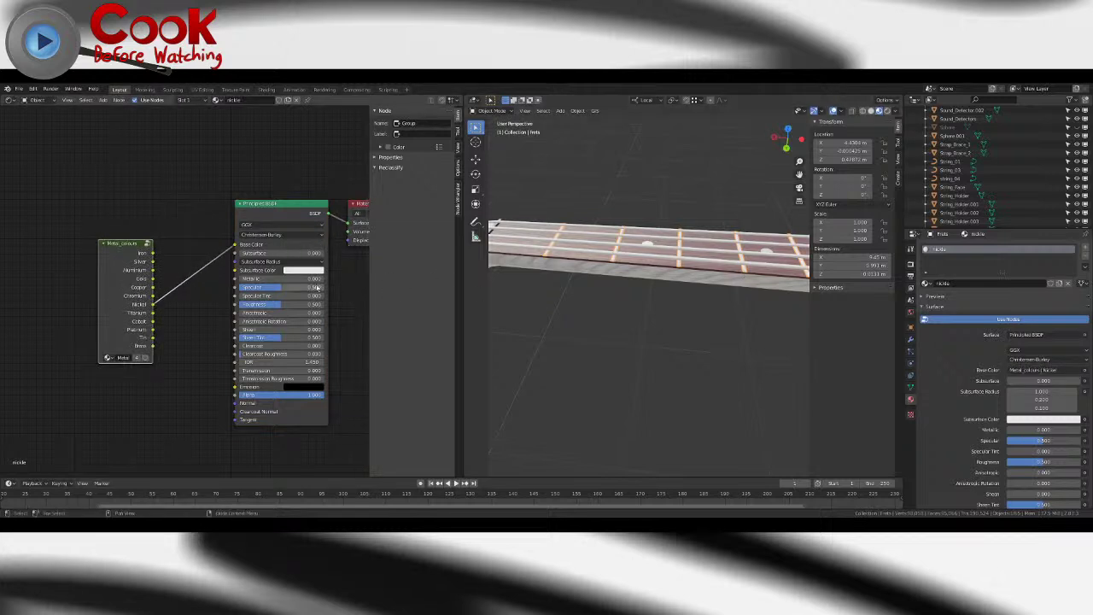
{"action": "key", "text": "Return"}
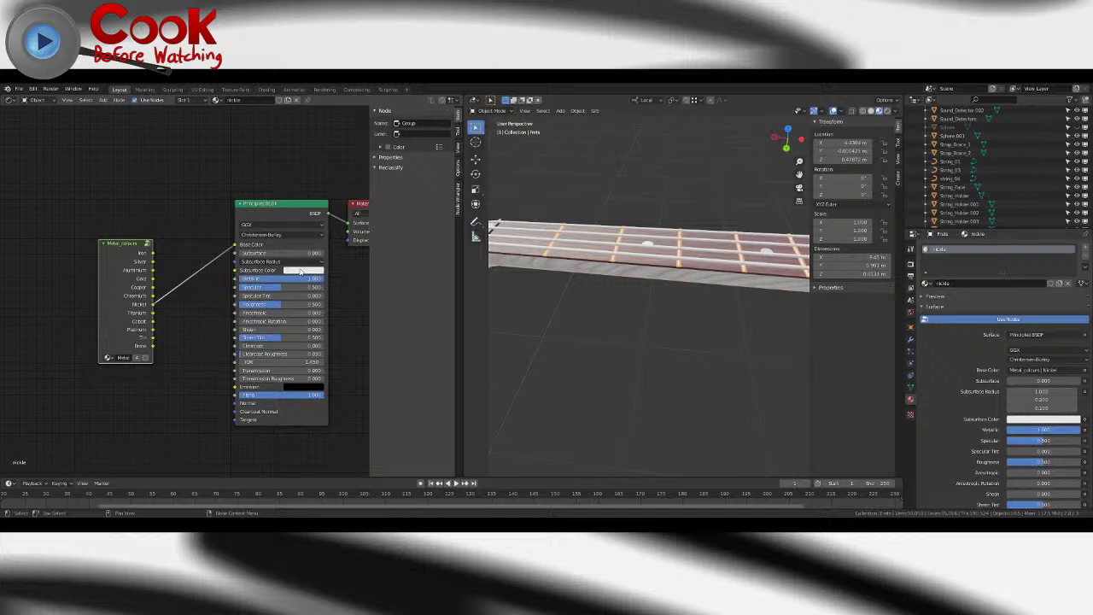
- Deselect the frets, check their nickel look up close, and save the bass guitar file
{"action": "middle_click_drag", "start_coordinate": [718, 268], "coordinate": [649, 252]}
{"action": "scroll", "coordinate": [703, 245], "scroll_direction": "up", "scroll_amount": 3}
{"action": "key", "text": "alt+a"}
{"action": "scroll", "coordinate": [681, 254], "scroll_direction": "up", "scroll_amount": 4}
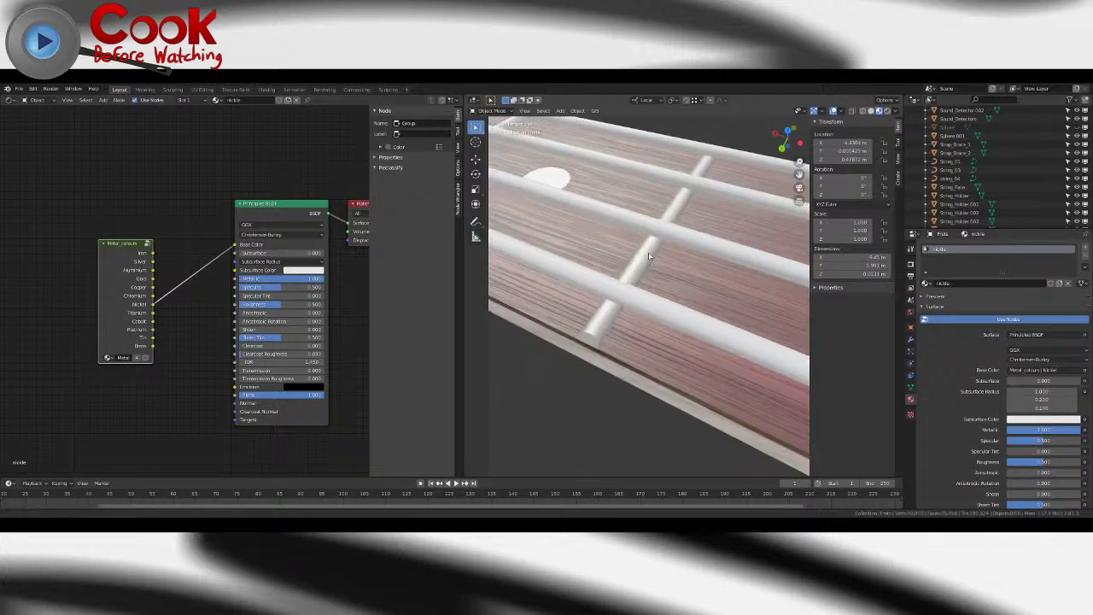
{"action": "scroll", "coordinate": [651, 254], "scroll_direction": "down", "scroll_amount": 10}
{"action": "middle_click_drag", "start_coordinate": [718, 317], "coordinate": [579, 266], "text": "shift"}
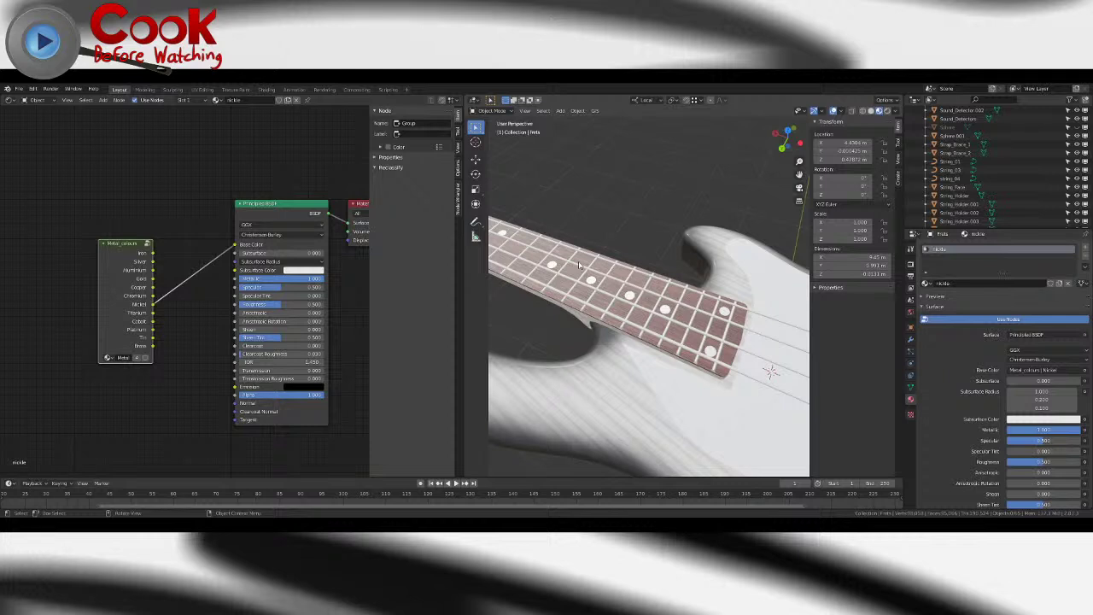
{"action": "scroll", "coordinate": [593, 259], "scroll_direction": "down", "scroll_amount": 3}
{"action": "left_click", "coordinate": [18, 89]}
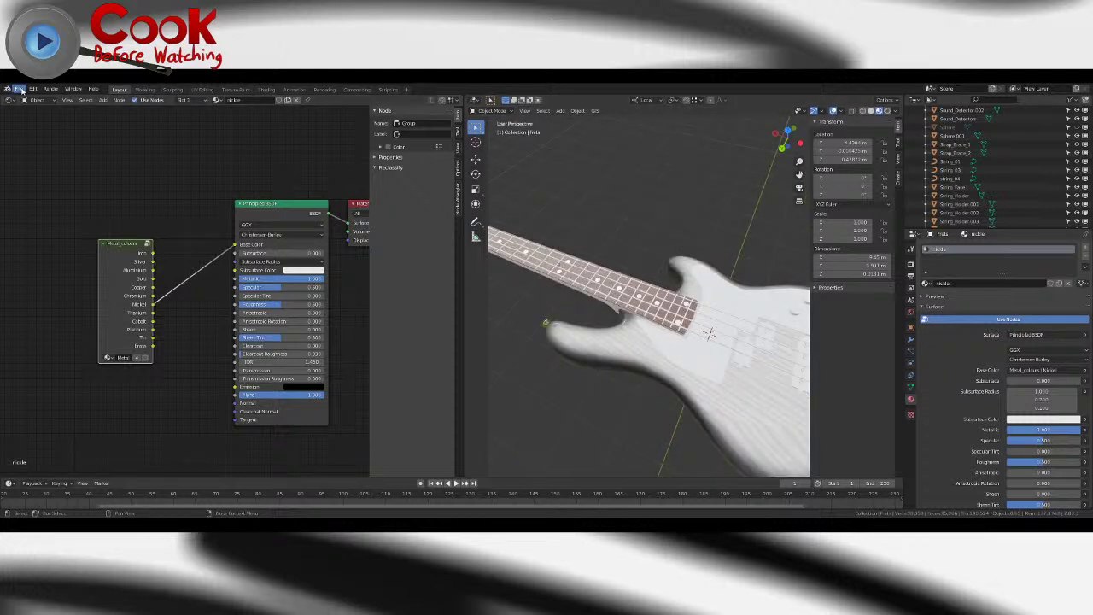
{"action": "left_click", "coordinate": [32, 146]}
{"action": "middle_click_drag", "start_coordinate": [630, 231], "coordinate": [653, 295]}
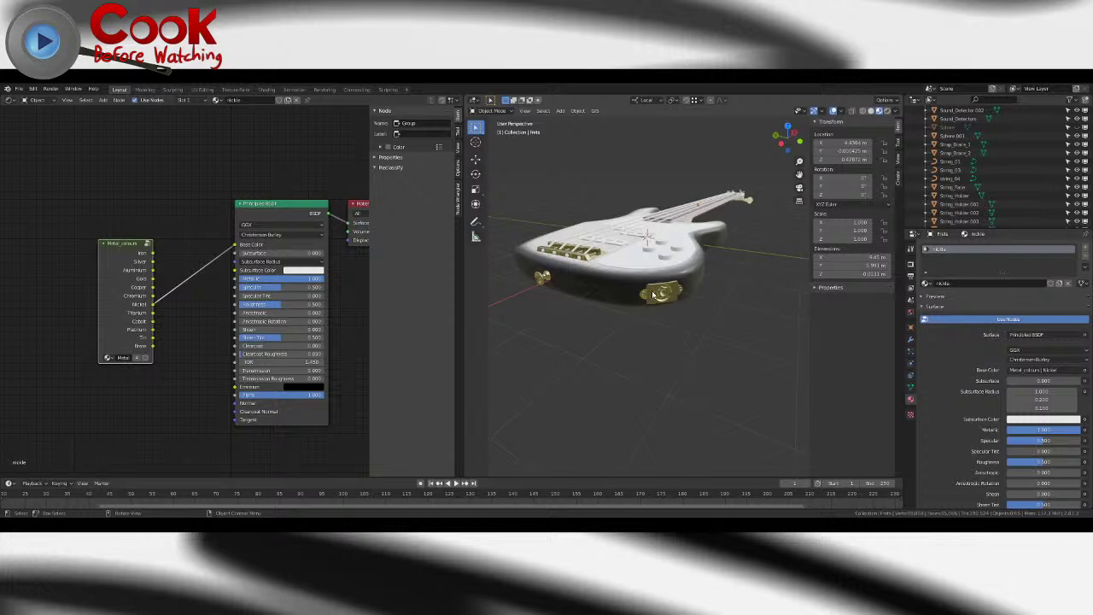
- Assign the Aluminium material to the output jack plate on the side of the body
{"action": "left_click", "coordinate": [653, 293]}
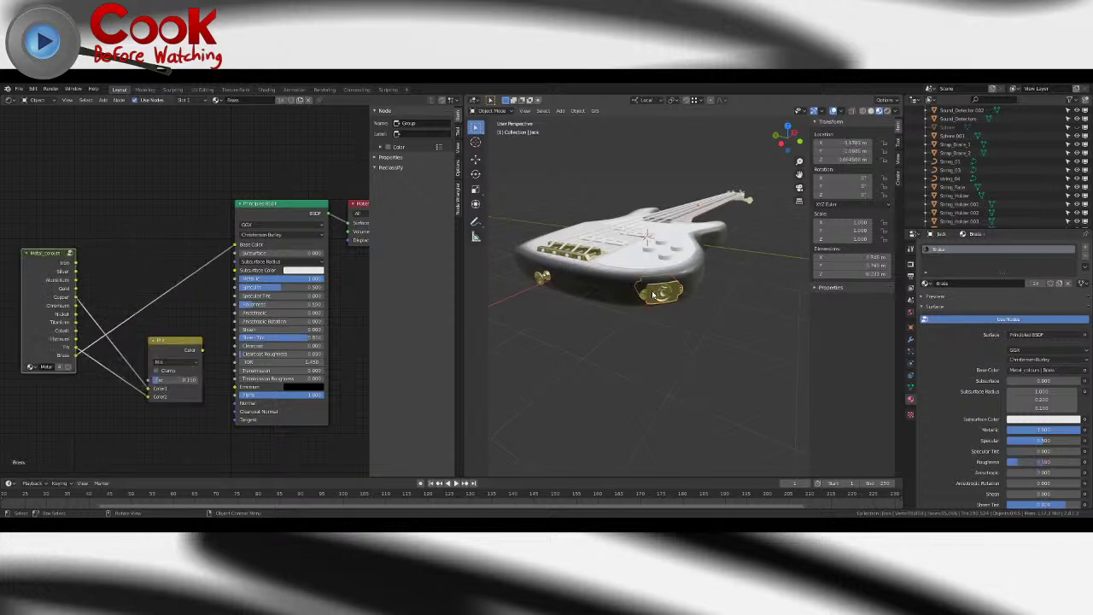
{"action": "left_click", "coordinate": [926, 283]}
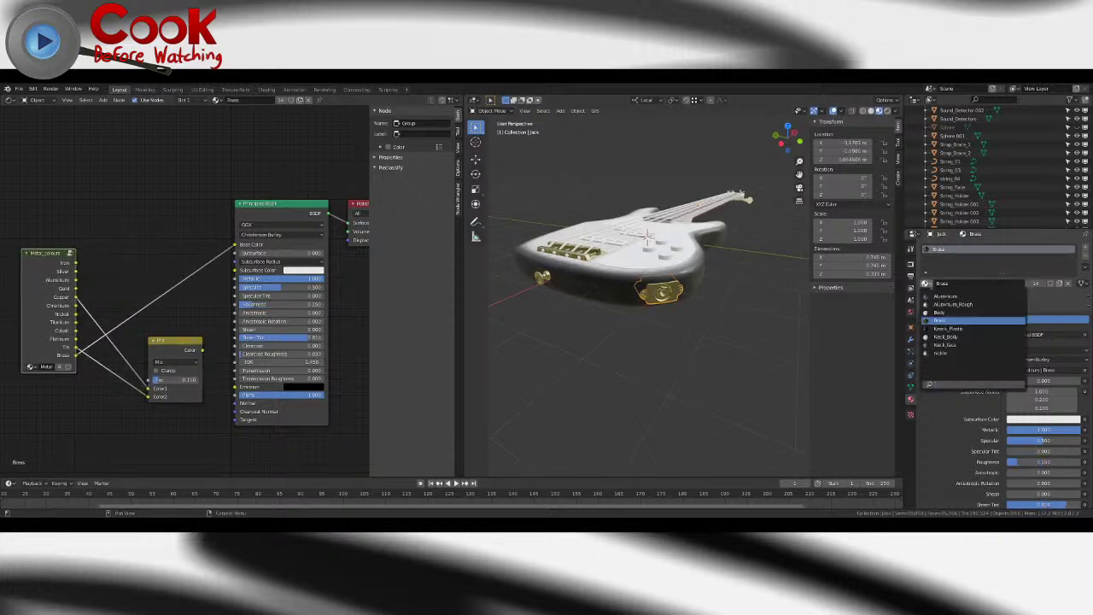
{"action": "left_click", "coordinate": [948, 304]}
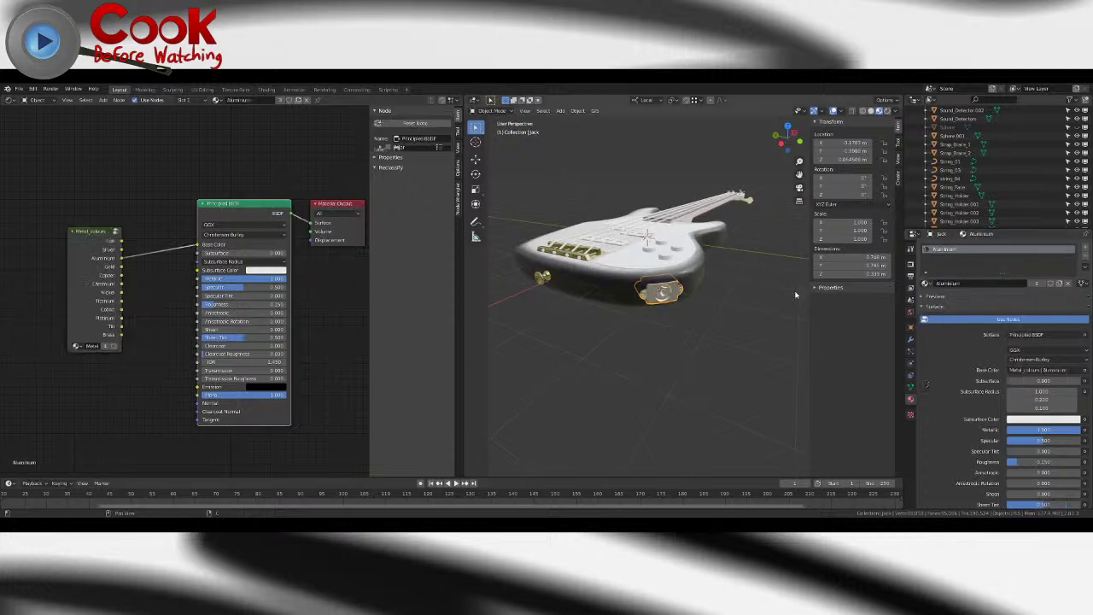
- Try the Aluminium material on the strap button at the body's end and on the bridge plate
{"action": "left_click", "coordinate": [543, 277]}
{"action": "left_click", "coordinate": [926, 283]}
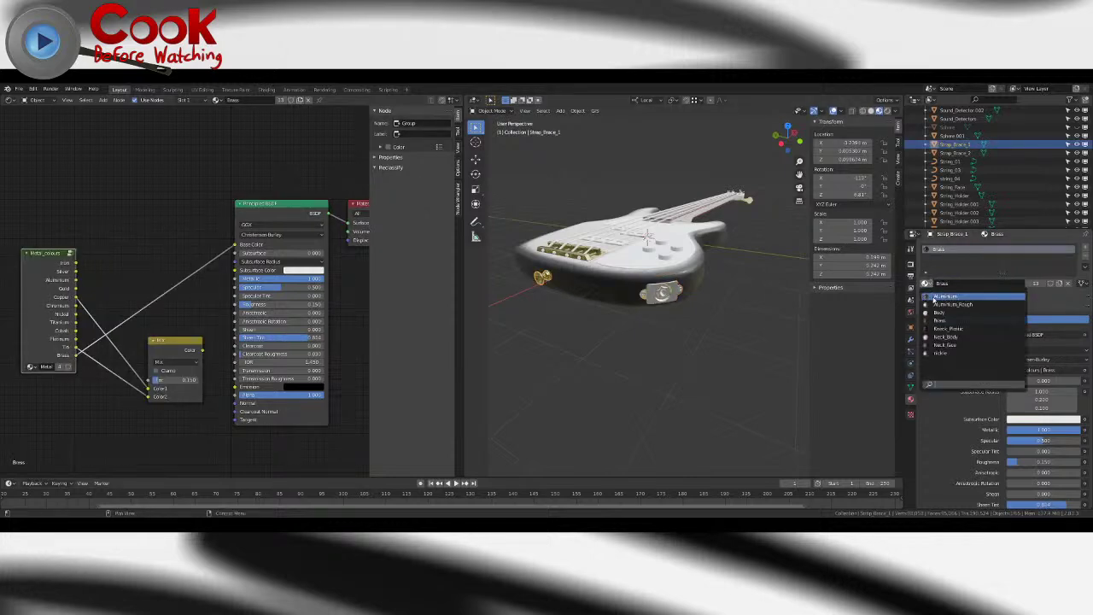
{"action": "left_click", "coordinate": [945, 296]}
{"action": "middle_click_drag", "start_coordinate": [657, 312], "coordinate": [682, 335]}
{"action": "left_click", "coordinate": [727, 357]}
{"action": "left_click", "coordinate": [925, 282]}
{"action": "left_click", "coordinate": [921, 296]}
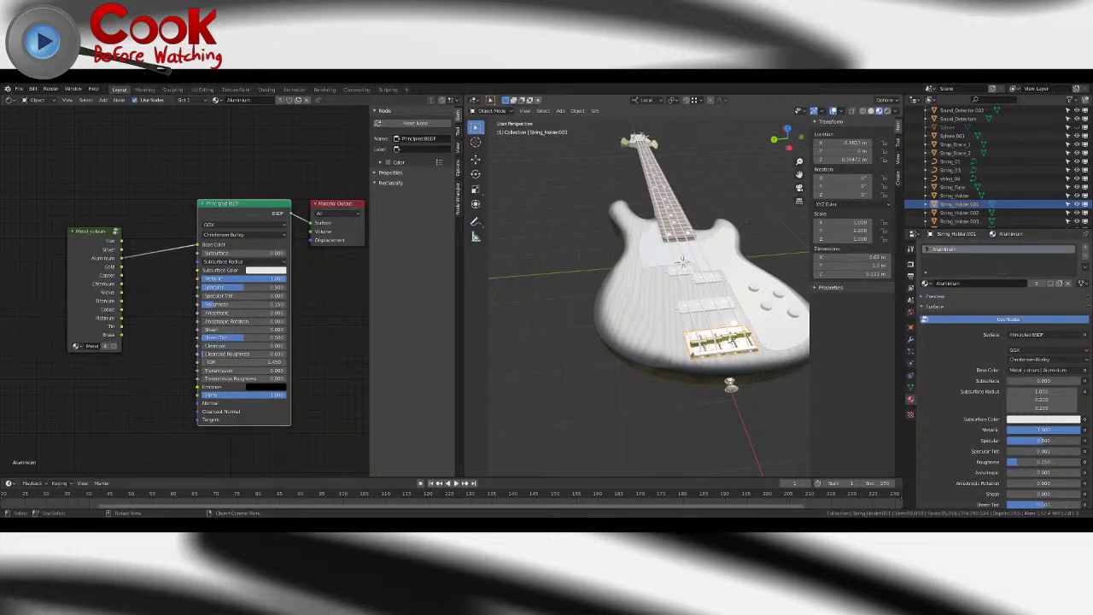
- Try the Aluminium material on the bridge's string saddles
{"action": "left_click", "coordinate": [729, 340]}
{"action": "middle_click_drag", "start_coordinate": [728, 340], "coordinate": [695, 359]}
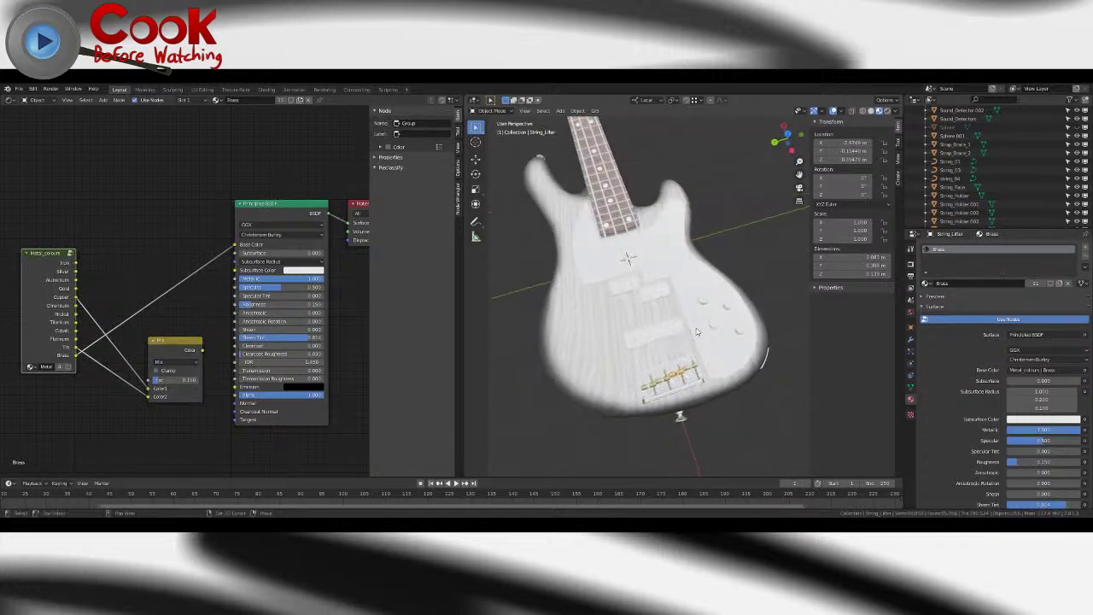
{"action": "scroll", "coordinate": [695, 309], "scroll_direction": "up", "scroll_amount": 4}
{"action": "middle_click_drag", "start_coordinate": [731, 452], "coordinate": [689, 309], "text": "shift"}
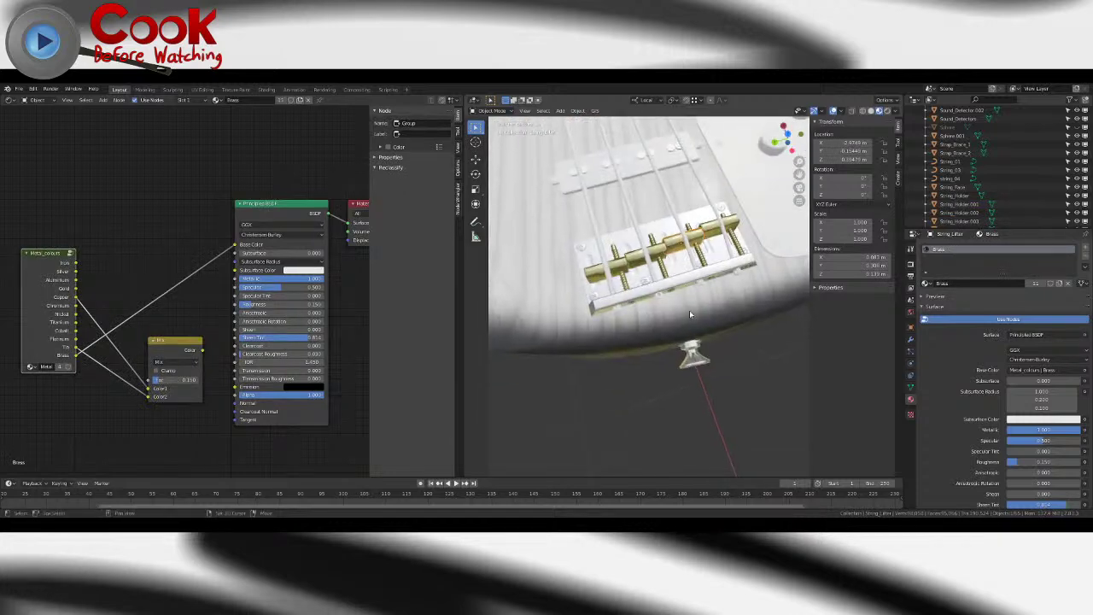
{"action": "left_click", "coordinate": [926, 283]}
{"action": "left_click", "coordinate": [948, 295]}
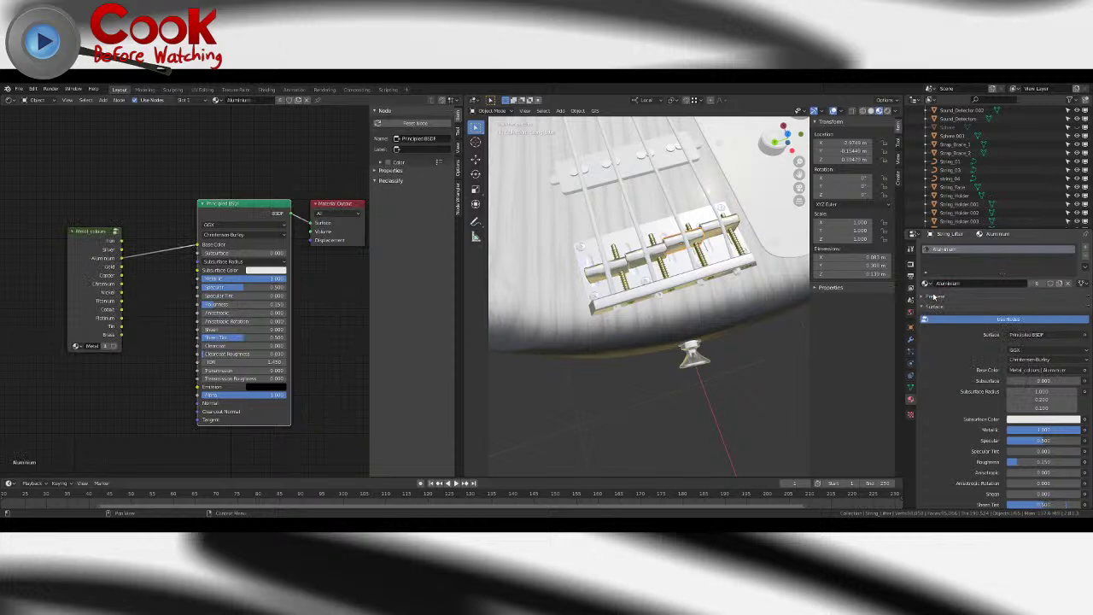
- Check the bridge up close and assign the Brass material to its string saddles again
{"action": "scroll", "coordinate": [701, 358], "scroll_direction": "down", "scroll_amount": 8}
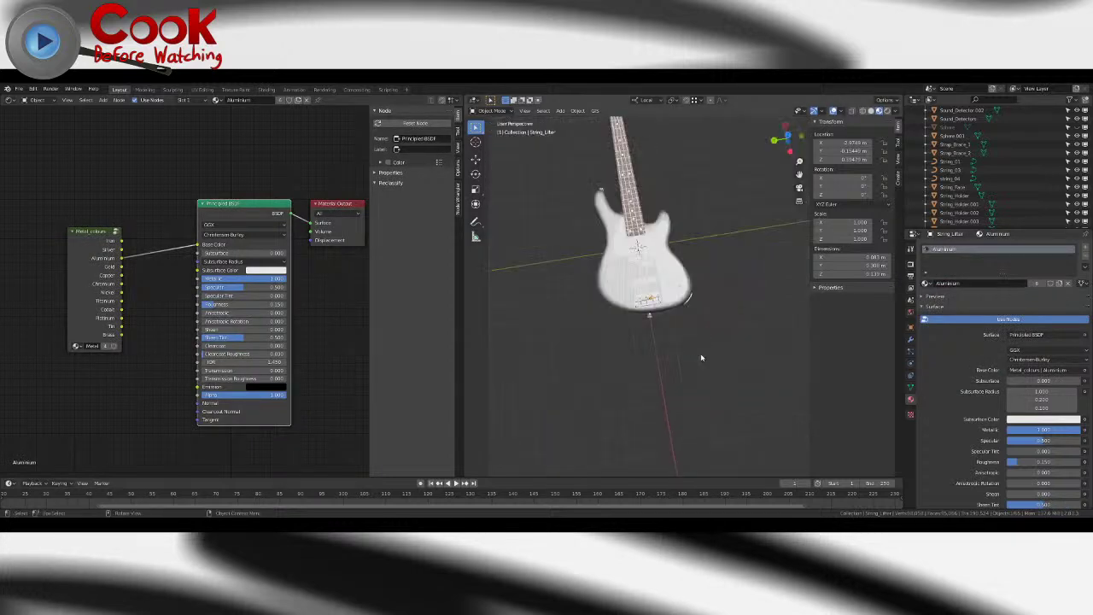
{"action": "scroll", "coordinate": [652, 317], "scroll_direction": "up", "scroll_amount": 4}
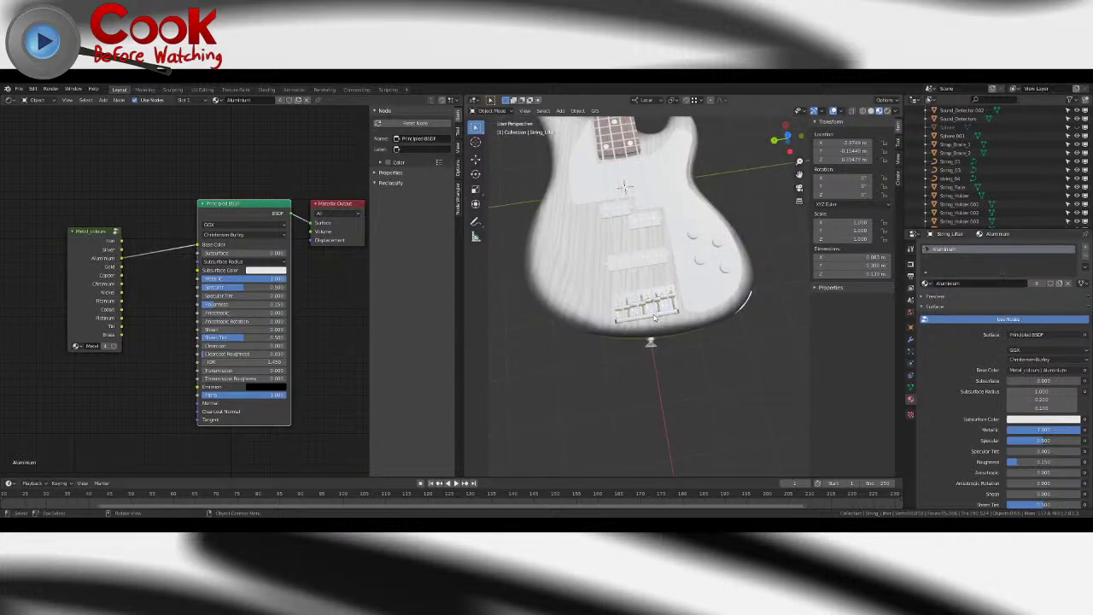
{"action": "scroll", "coordinate": [654, 317], "scroll_direction": "down", "scroll_amount": 5}
{"action": "middle_click_drag", "start_coordinate": [654, 317], "coordinate": [705, 310]}
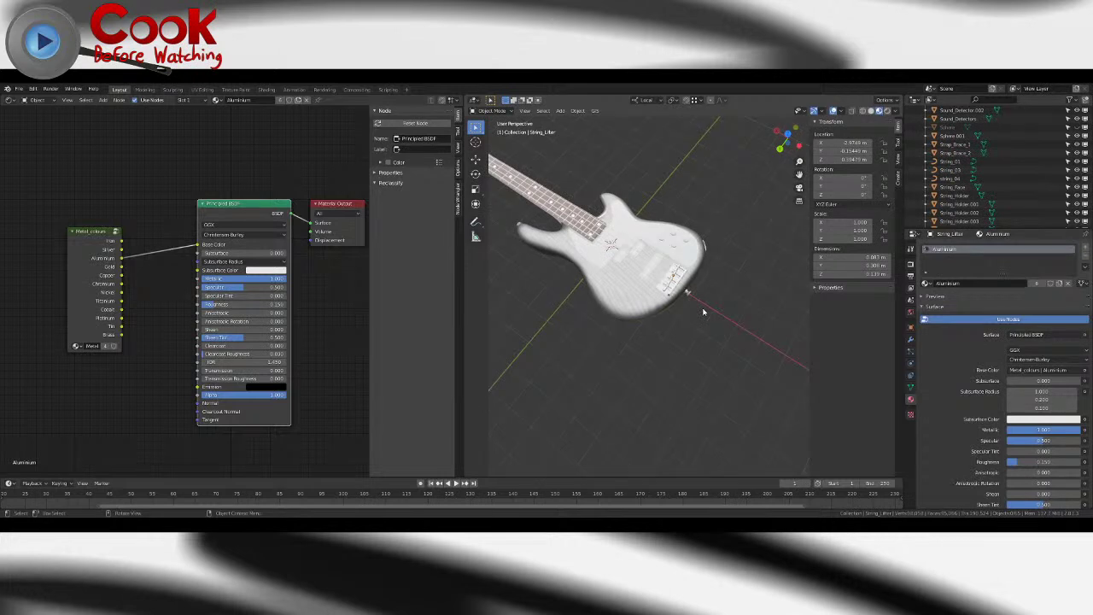
{"action": "middle_click_drag", "start_coordinate": [704, 312], "coordinate": [654, 311]}
{"action": "scroll", "coordinate": [668, 310], "scroll_direction": "up", "scroll_amount": 10}
{"action": "scroll", "coordinate": [653, 311], "scroll_direction": "down", "scroll_amount": 5}
{"action": "left_click", "coordinate": [622, 317]}
{"action": "left_click", "coordinate": [925, 284]}
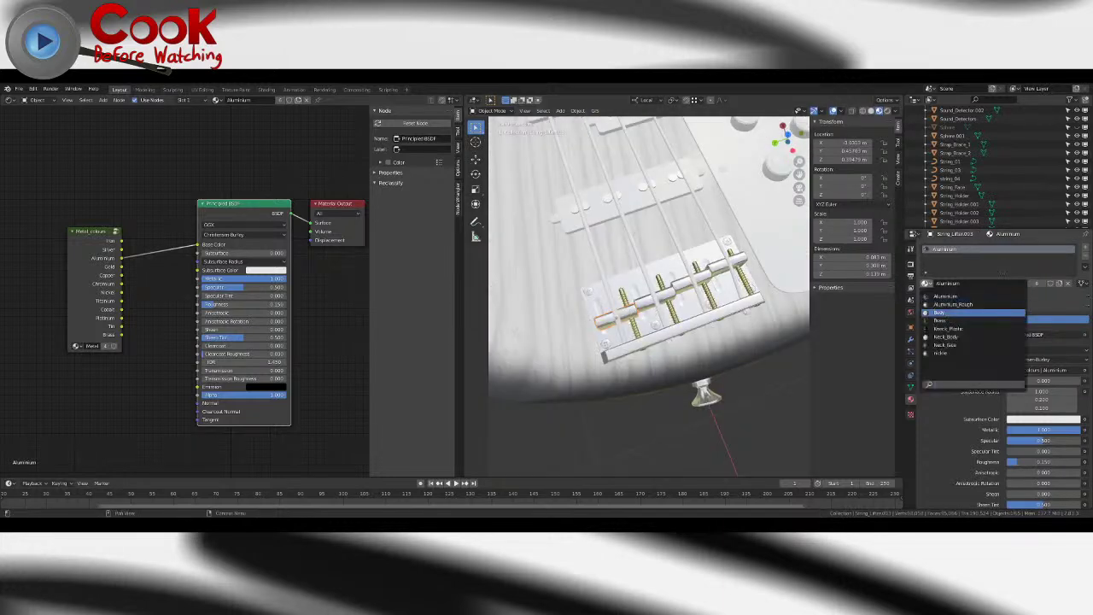
{"action": "left_click", "coordinate": [939, 320]}
- Assign the Brass material to the bridge plate and deselect it
{"action": "left_click", "coordinate": [648, 325]}
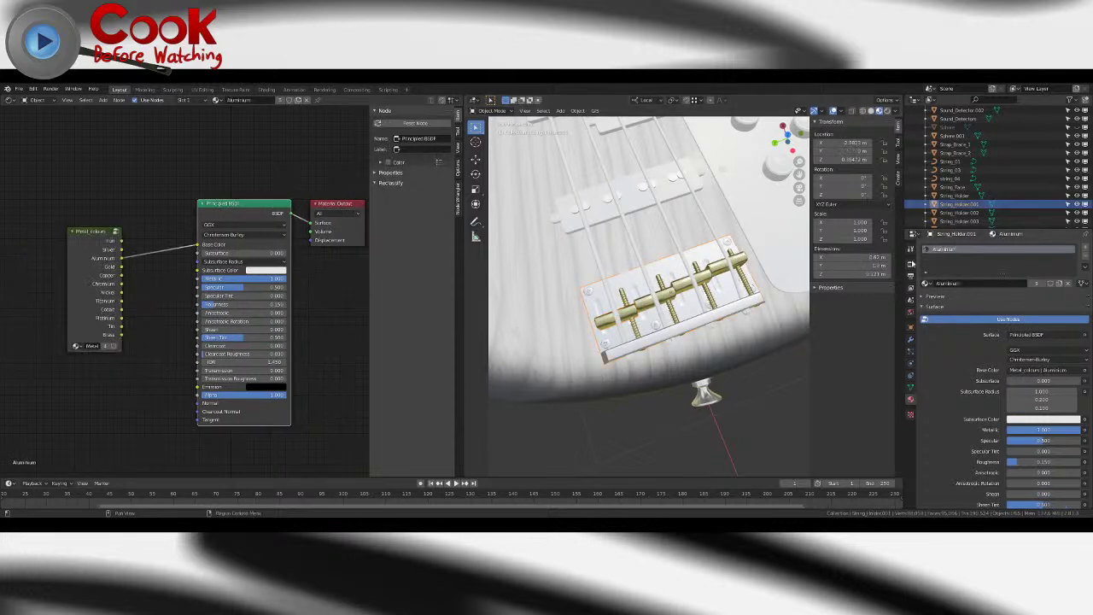
{"action": "left_click", "coordinate": [929, 285]}
{"action": "left_click", "coordinate": [924, 284]}
{"action": "left_click", "coordinate": [925, 284]}
{"action": "left_click", "coordinate": [939, 320]}
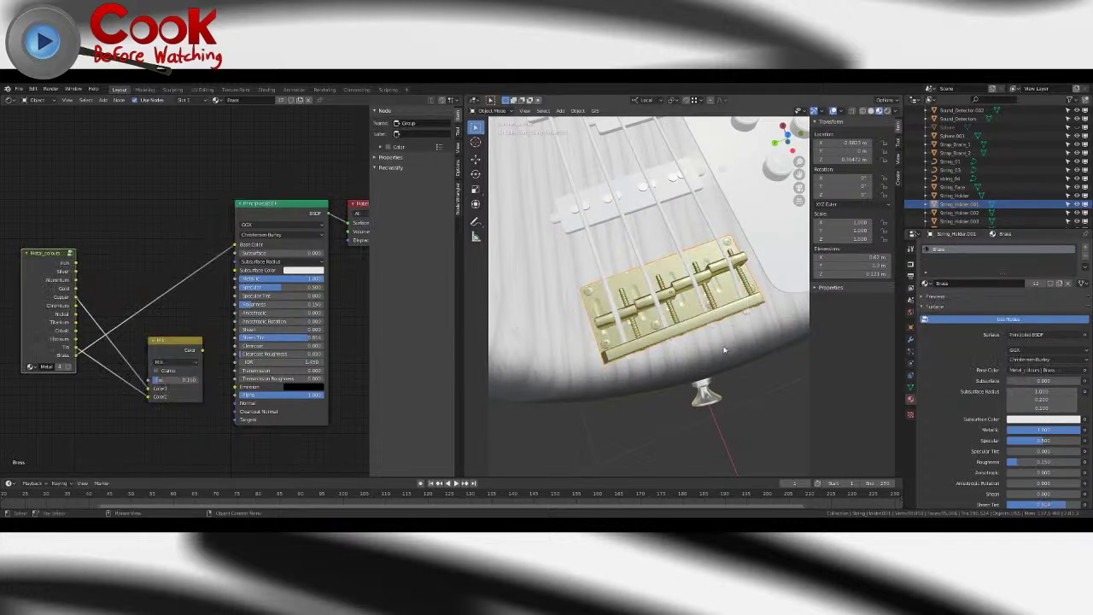
{"action": "left_click", "coordinate": [765, 404]}
- Select the pickguard and save the bass guitar file
{"action": "middle_click_drag", "start_coordinate": [739, 362], "coordinate": [675, 258]}
{"action": "scroll", "coordinate": [699, 346], "scroll_direction": "down", "scroll_amount": 5}
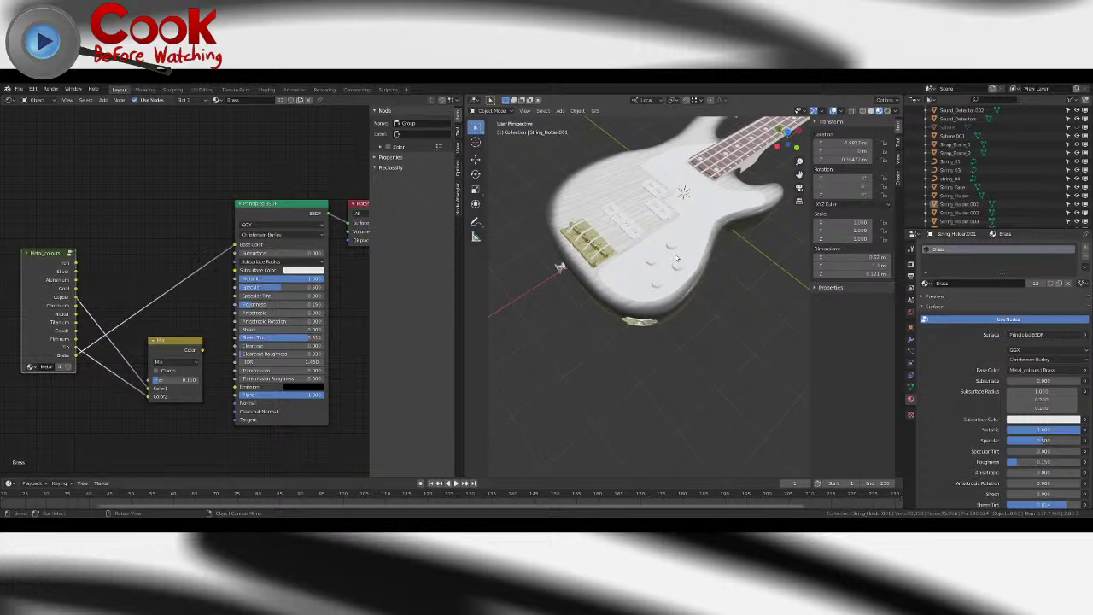
{"action": "left_click", "coordinate": [689, 235]}
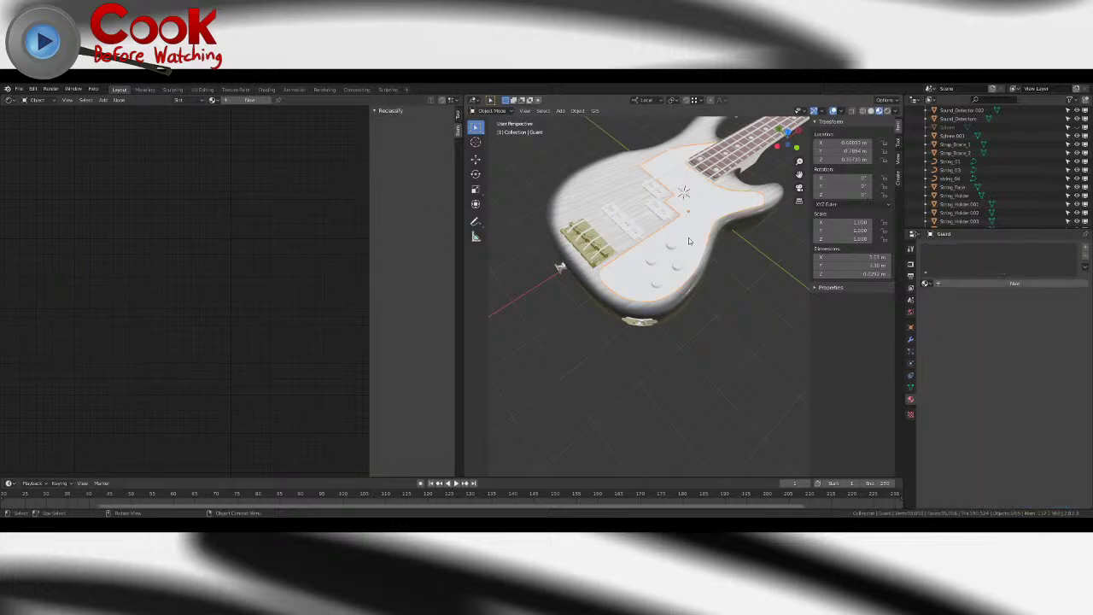
{"action": "left_click", "coordinate": [21, 91]}
{"action": "left_click", "coordinate": [32, 147]}
- Assign the Brass material to the strap button at the body's end
{"action": "middle_click_drag", "start_coordinate": [702, 329], "coordinate": [710, 285]}
{"action": "left_click", "coordinate": [711, 283]}
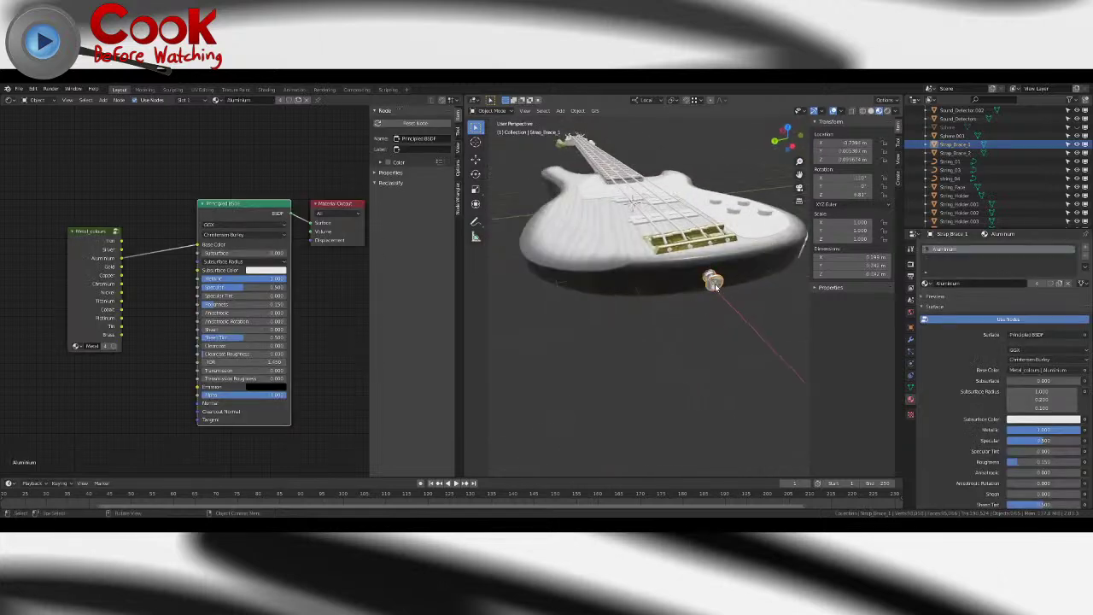
{"action": "left_click", "coordinate": [927, 284]}
{"action": "left_click", "coordinate": [947, 315]}
- Assign the Kneck_Plastic material to the small split pickup closer to the bridge
{"action": "middle_click_drag", "start_coordinate": [764, 327], "coordinate": [692, 253]}
{"action": "scroll", "coordinate": [718, 365], "scroll_direction": "down", "scroll_amount": 4}
{"action": "scroll", "coordinate": [692, 316], "scroll_direction": "up", "scroll_amount": 4}
{"action": "scroll", "coordinate": [699, 340], "scroll_direction": "up", "scroll_amount": 6}
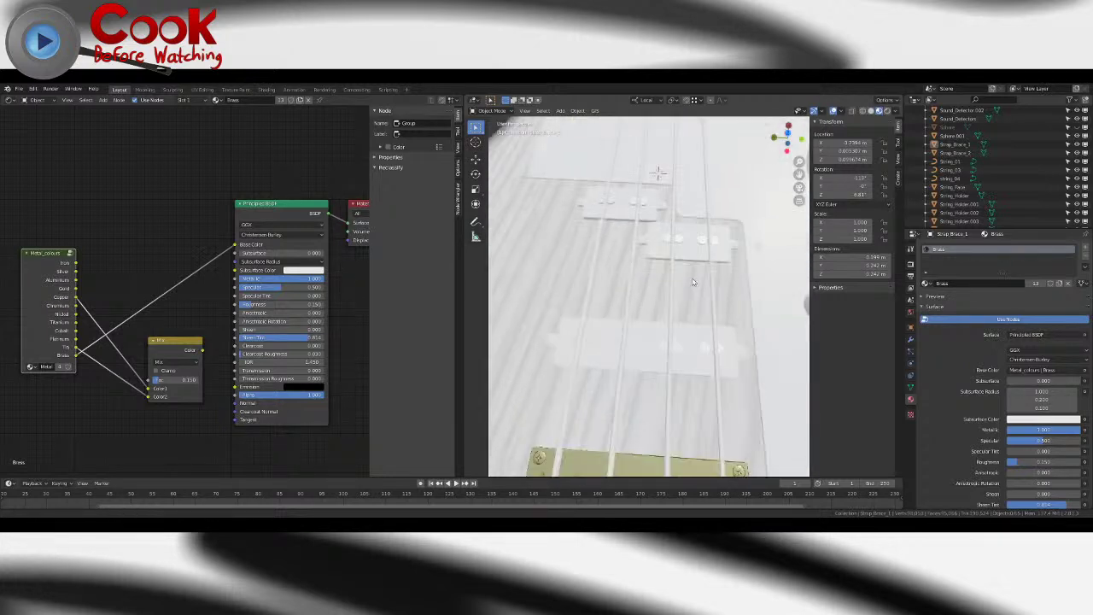
{"action": "left_click", "coordinate": [693, 254]}
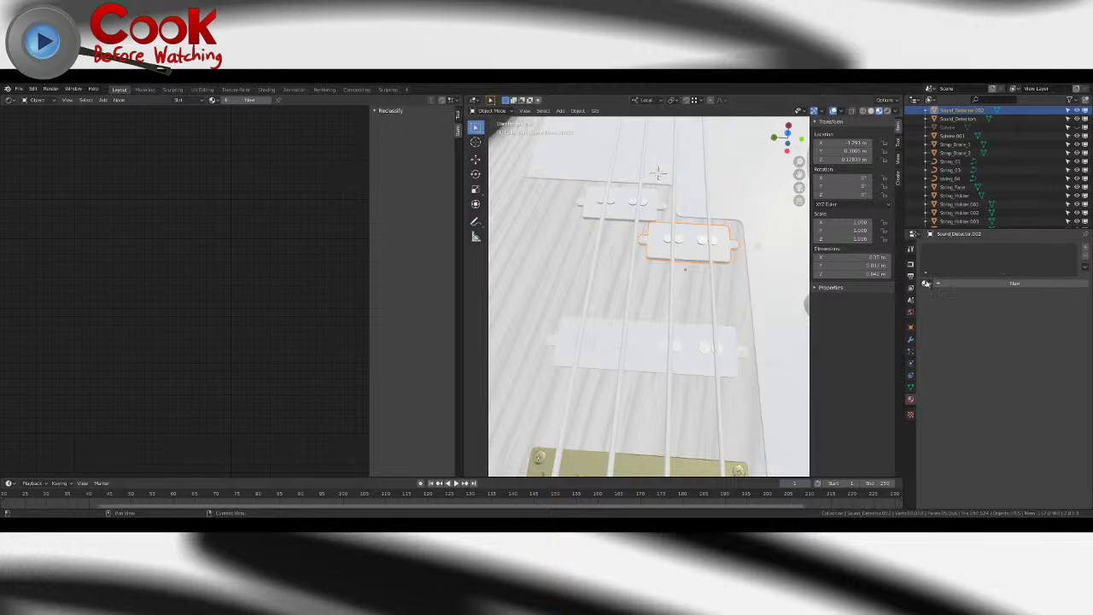
{"action": "left_click", "coordinate": [926, 282]}
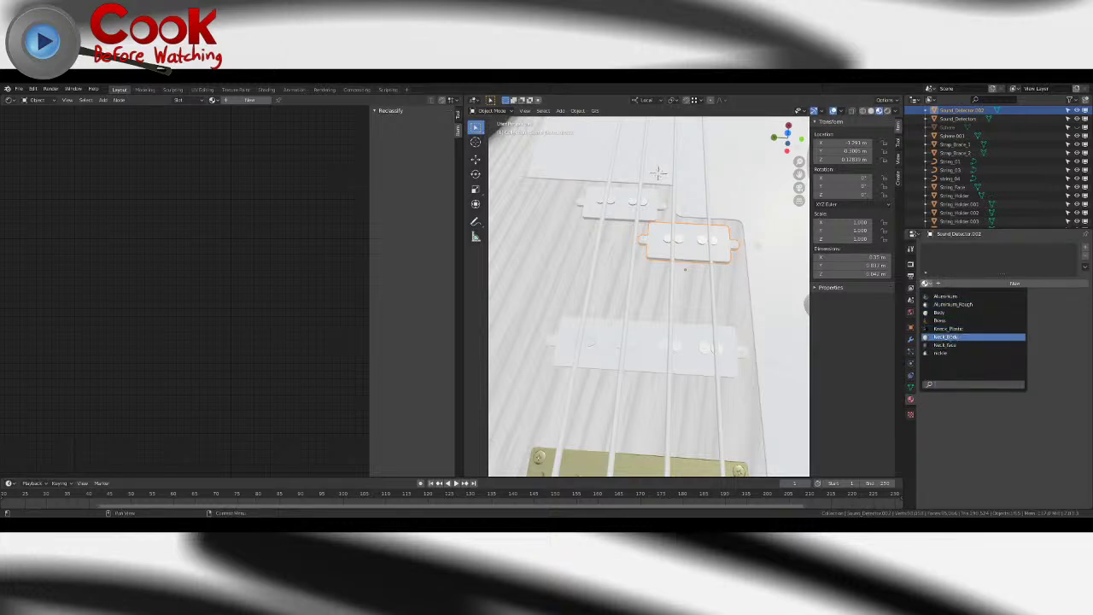
{"action": "left_click", "coordinate": [950, 330]}
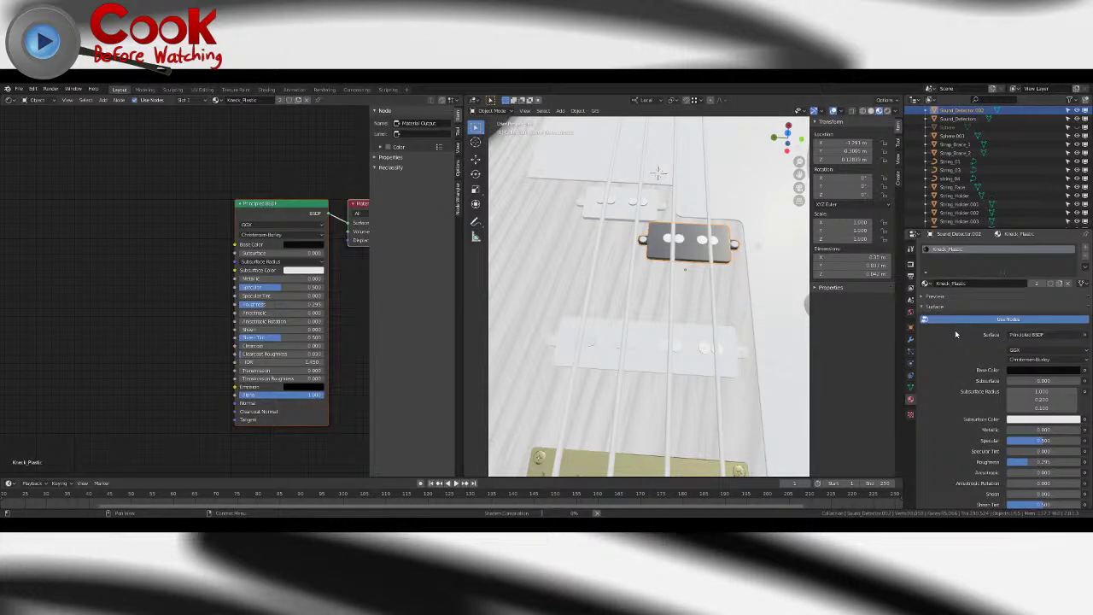
- Assign the Kneck_Plastic material to the other small split pickup and the long pickup near the bridge
{"action": "left_click", "coordinate": [618, 212]}
{"action": "left_click", "coordinate": [926, 283]}
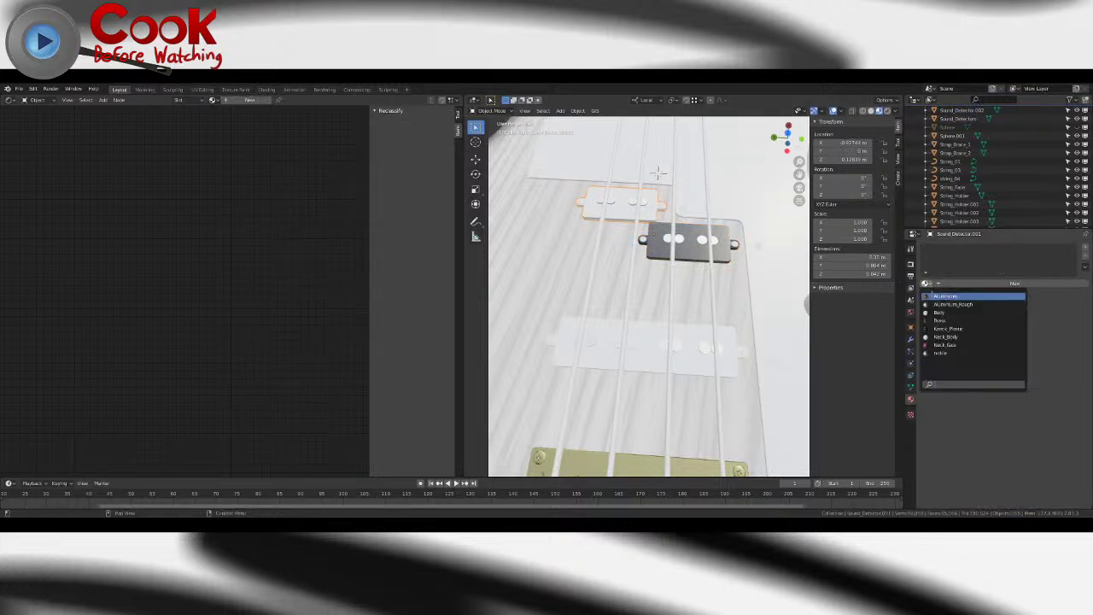
{"action": "left_click", "coordinate": [951, 328]}
{"action": "left_click", "coordinate": [741, 347]}
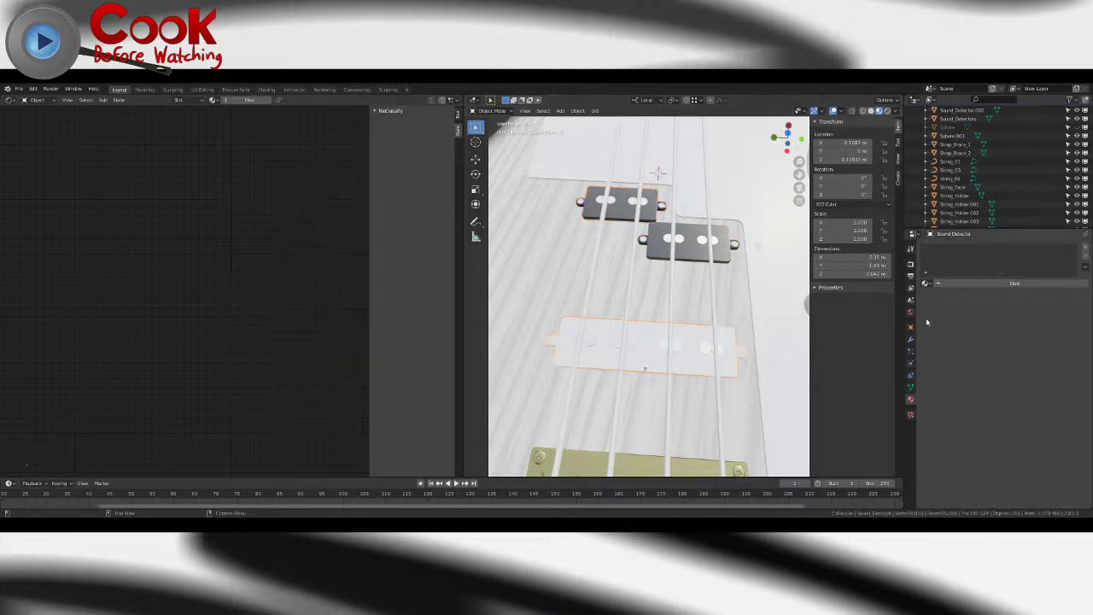
{"action": "left_click", "coordinate": [926, 283]}
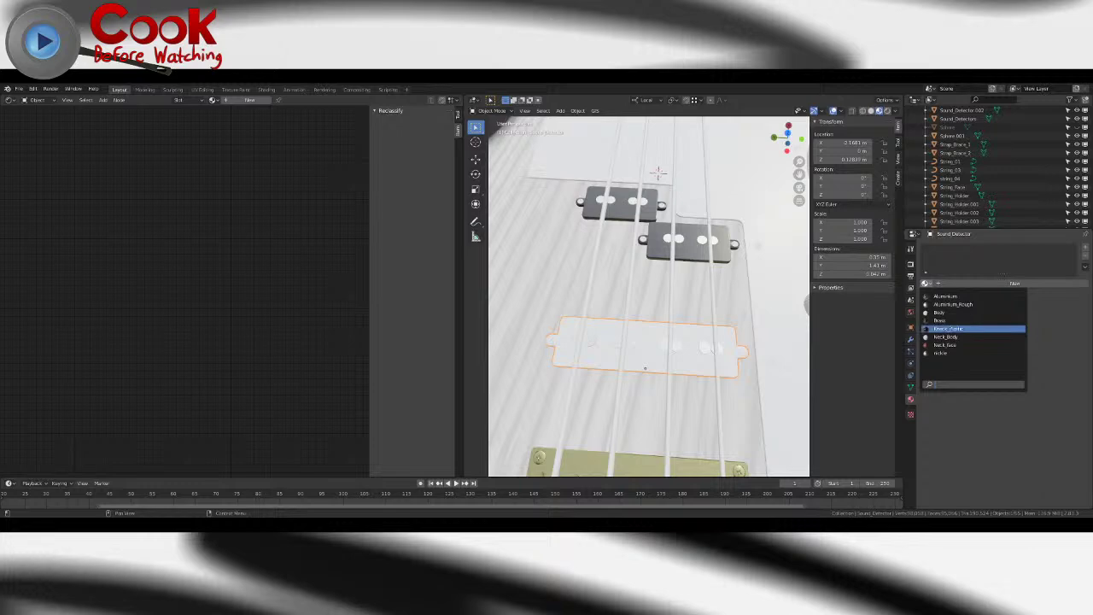
{"action": "left_click", "coordinate": [949, 328]}
- Assign the Brass material to the mounting screws at the ends of the pickups
{"action": "scroll", "coordinate": [667, 318], "scroll_direction": "down", "scroll_amount": 6}
{"action": "middle_click_drag", "start_coordinate": [752, 259], "coordinate": [680, 247]}
{"action": "left_click", "coordinate": [681, 246]}
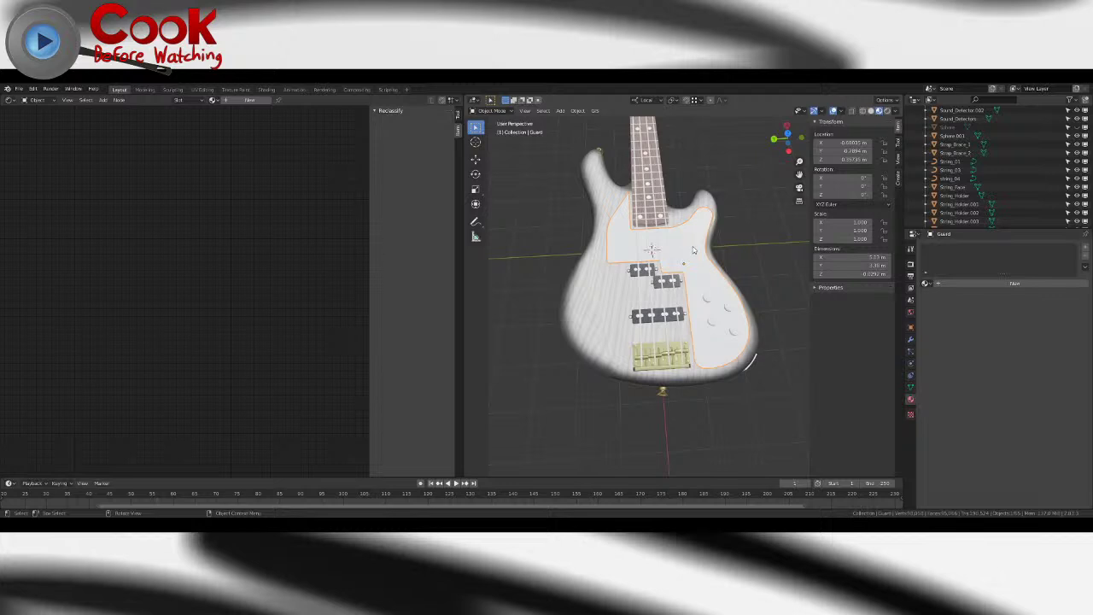
{"action": "middle_click_drag", "start_coordinate": [701, 263], "coordinate": [697, 335]}
{"action": "left_click", "coordinate": [598, 338]}
{"action": "middle_click_drag", "start_coordinate": [598, 338], "coordinate": [617, 318]}
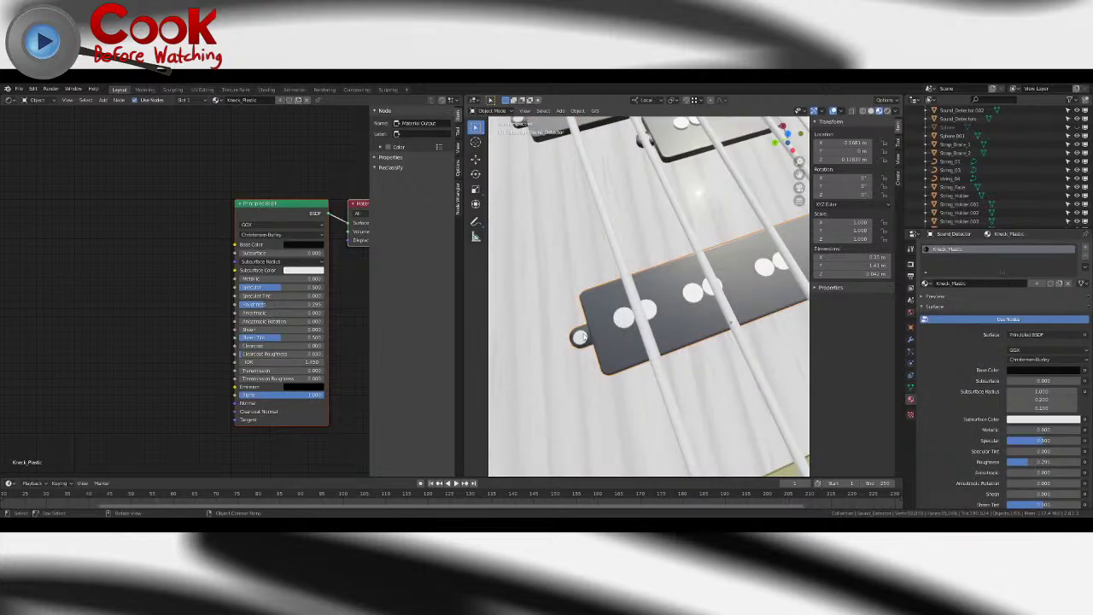
{"action": "left_click", "coordinate": [580, 337]}
{"action": "left_click", "coordinate": [927, 283]}
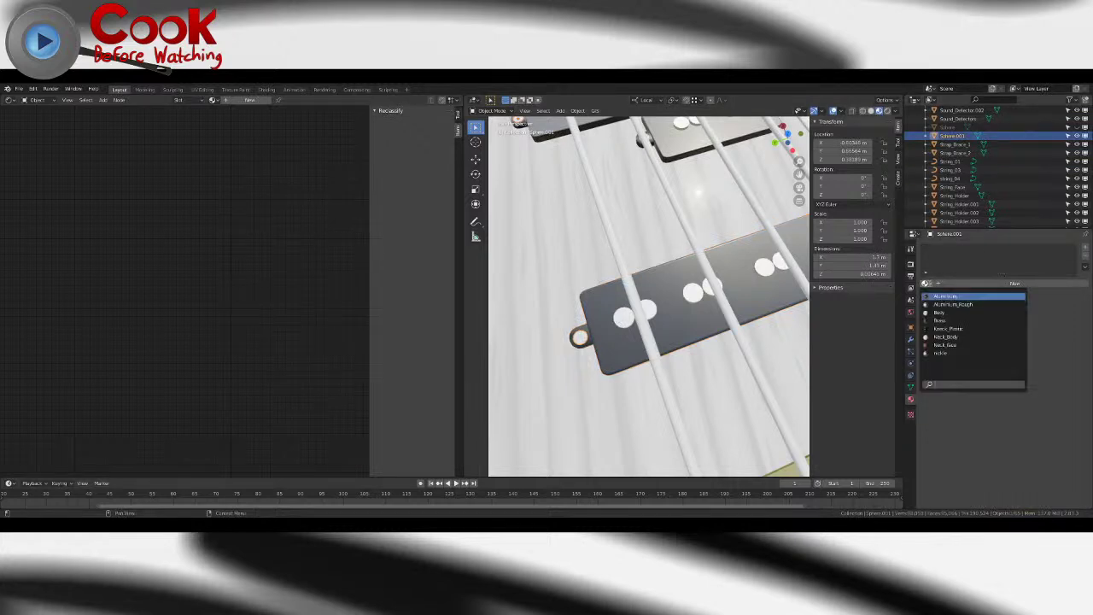
{"action": "left_click", "coordinate": [939, 321]}
- Examine the pickups, bridge and whole guitar from above and from several angles
{"action": "scroll", "coordinate": [640, 255], "scroll_direction": "down", "scroll_amount": 8}
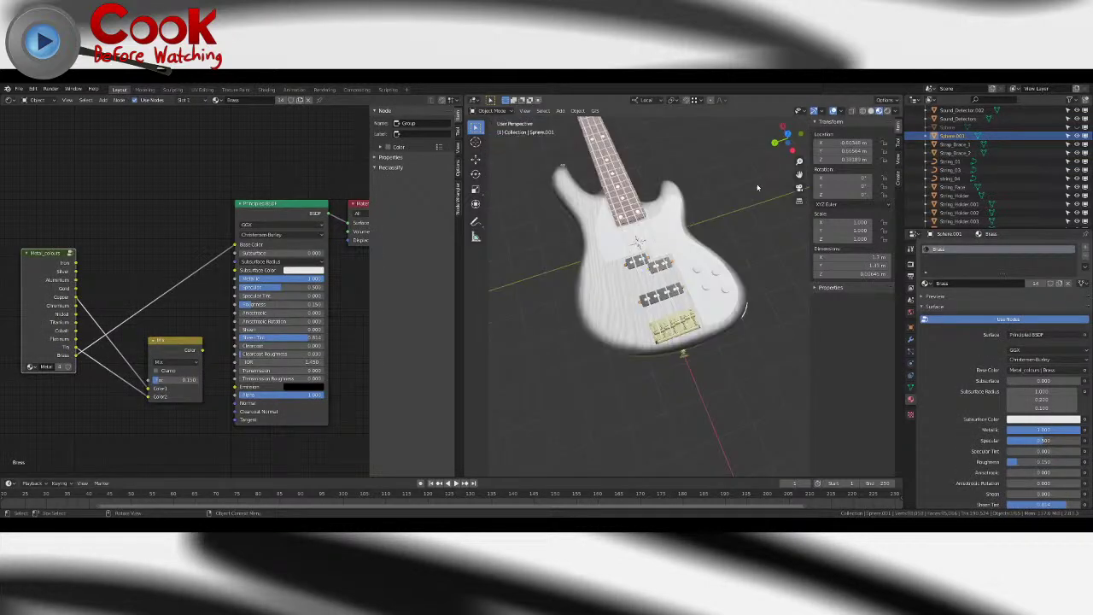
{"action": "key", "text": "KP_7"}
{"action": "scroll", "coordinate": [712, 244], "scroll_direction": "up", "scroll_amount": 6}
{"action": "middle_click_drag", "start_coordinate": [713, 258], "coordinate": [713, 258]}
{"action": "scroll", "coordinate": [713, 259], "scroll_direction": "down", "scroll_amount": 6}
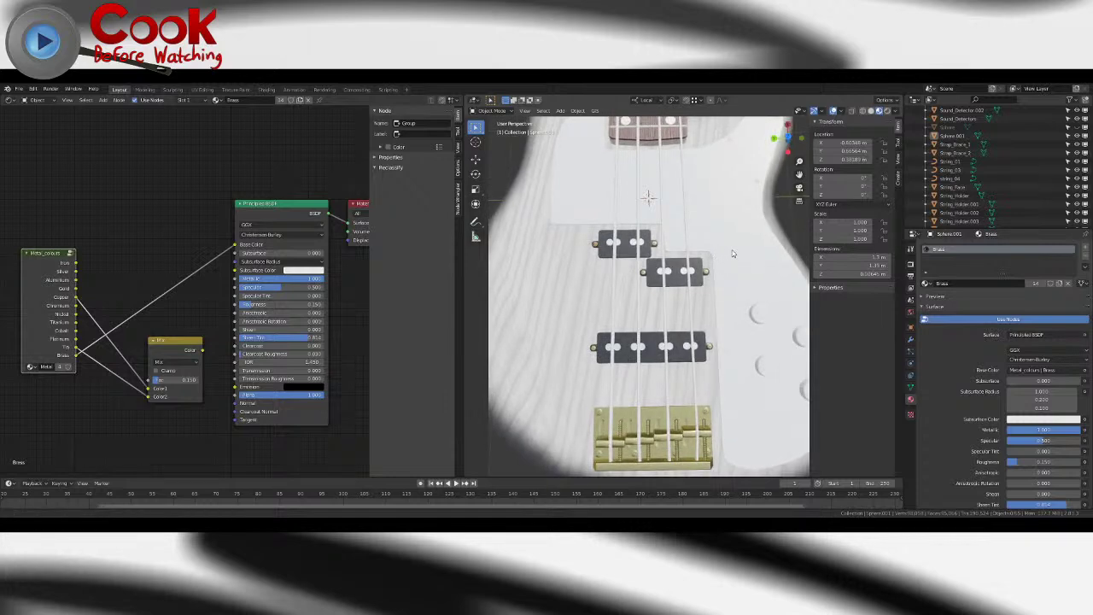
{"action": "middle_click_drag", "start_coordinate": [667, 256], "coordinate": [805, 223]}
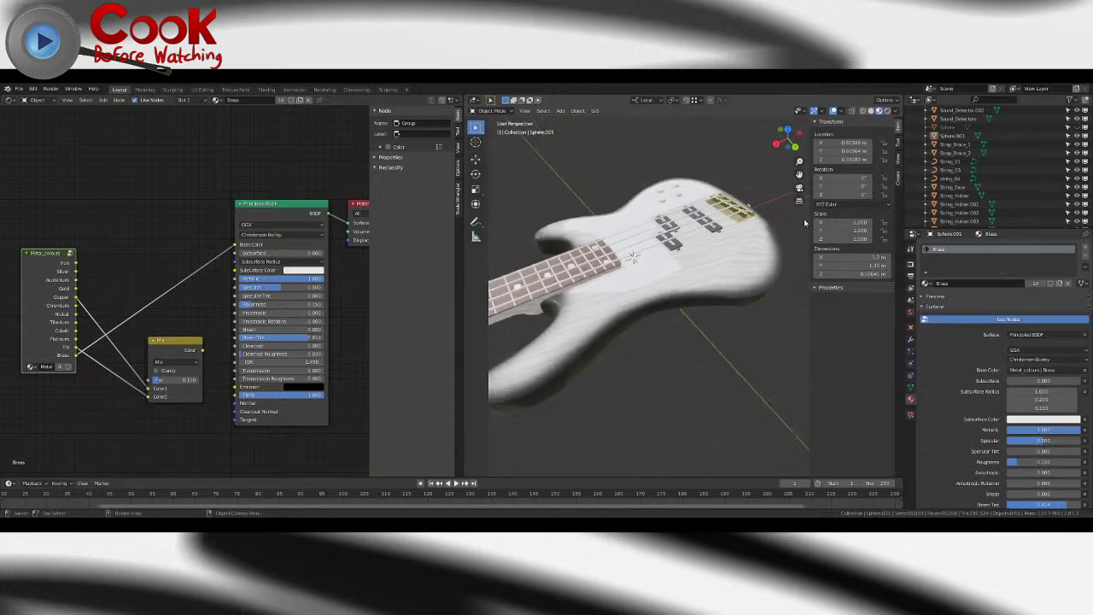
{"action": "middle_click_drag", "start_coordinate": [719, 265], "coordinate": [683, 353]}
{"action": "scroll", "coordinate": [613, 298], "scroll_direction": "up", "scroll_amount": 2}
{"action": "scroll", "coordinate": [707, 346], "scroll_direction": "down", "scroll_amount": 8}
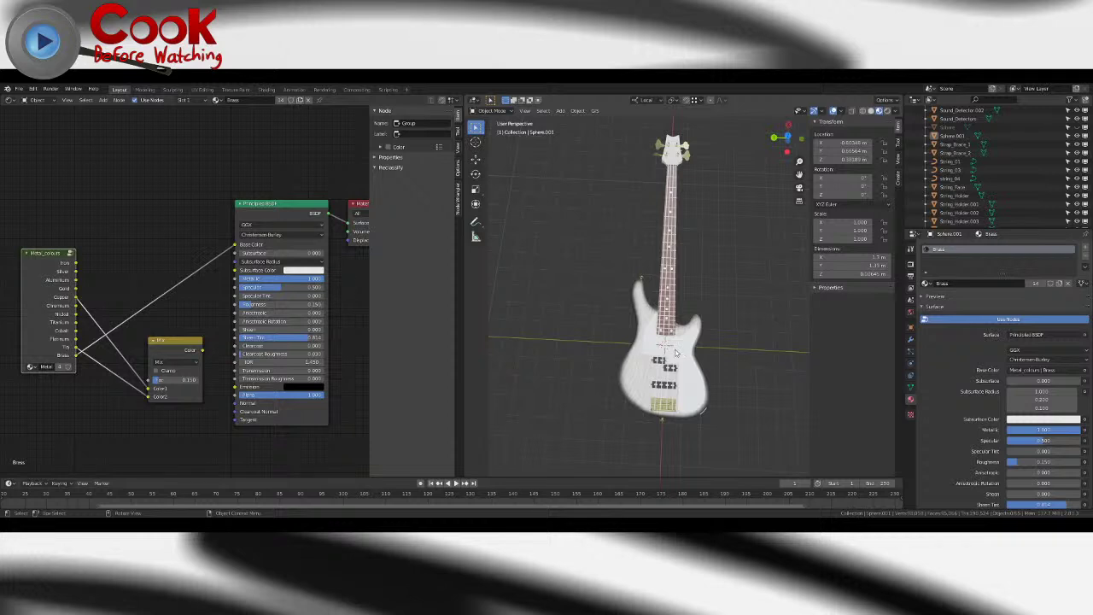
{"action": "scroll", "coordinate": [666, 349], "scroll_direction": "up", "scroll_amount": 8}
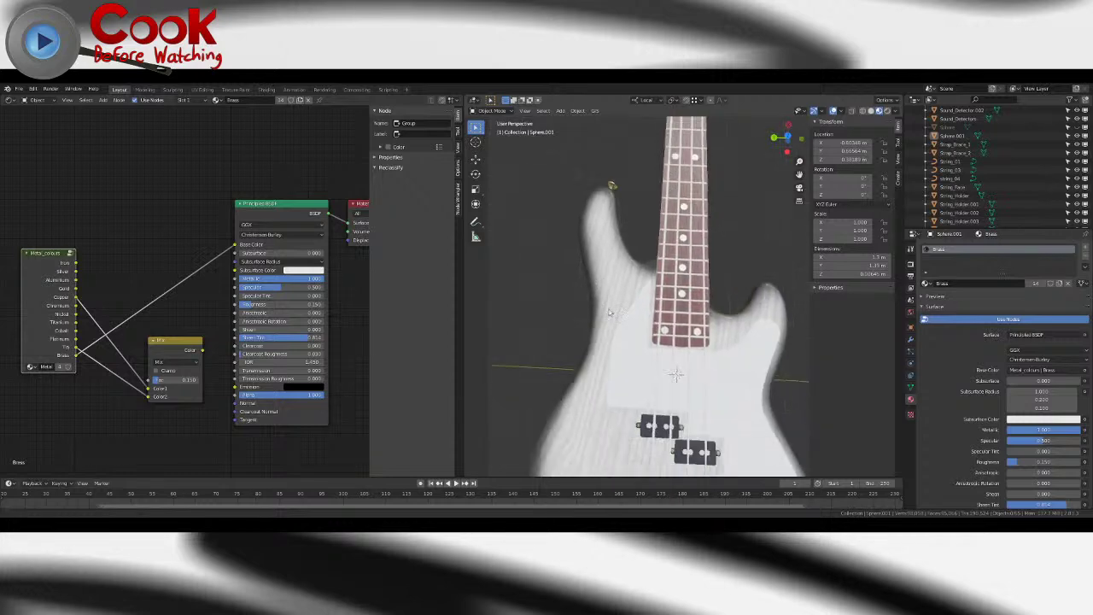
- Assign the Brass material to the screws around the pickguard's edge
{"action": "middle_click_drag", "start_coordinate": [606, 310], "coordinate": [677, 264]}
{"action": "left_click", "coordinate": [664, 255]}
{"action": "left_click", "coordinate": [628, 223]}
{"action": "left_click", "coordinate": [926, 283]}
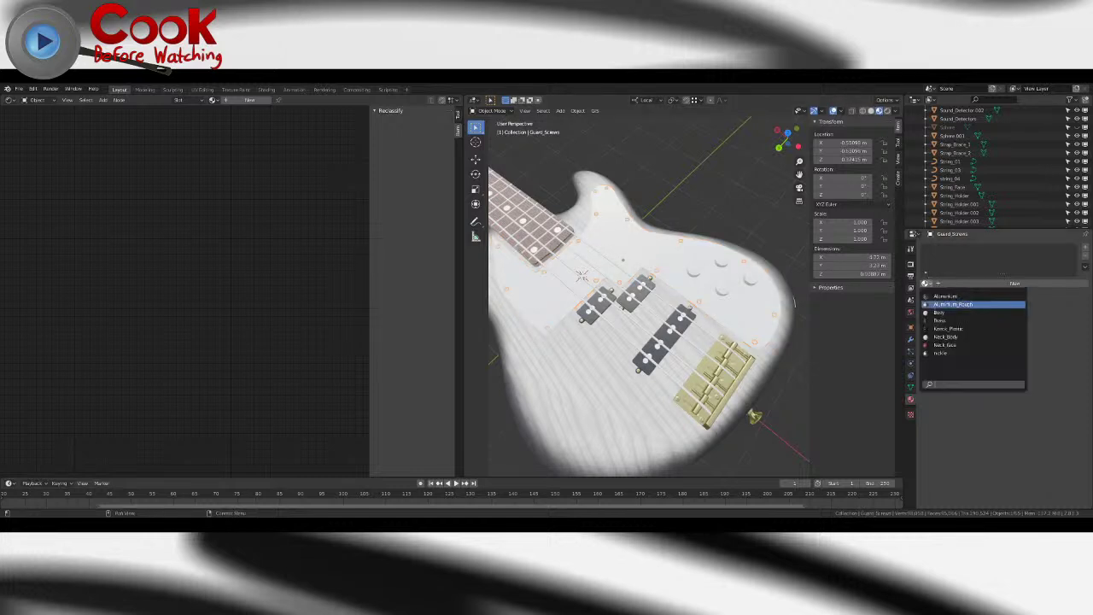
{"action": "left_click", "coordinate": [939, 324]}
- Add a new material to the pickguard
{"action": "middle_click_drag", "start_coordinate": [673, 208], "coordinate": [704, 301]}
{"action": "left_click", "coordinate": [714, 320]}
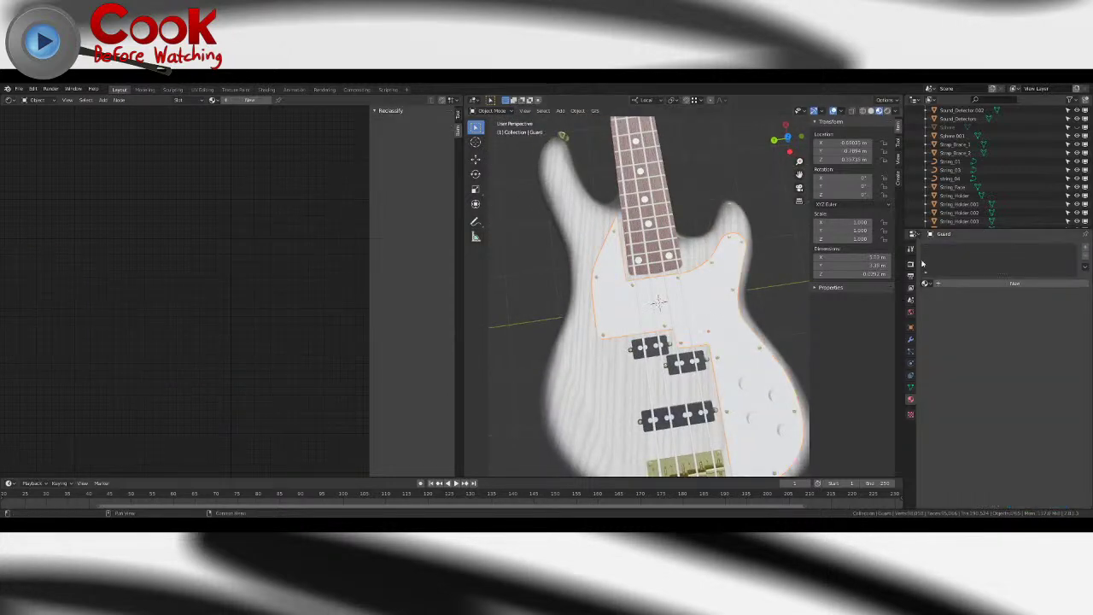
{"action": "left_click", "coordinate": [957, 285]}
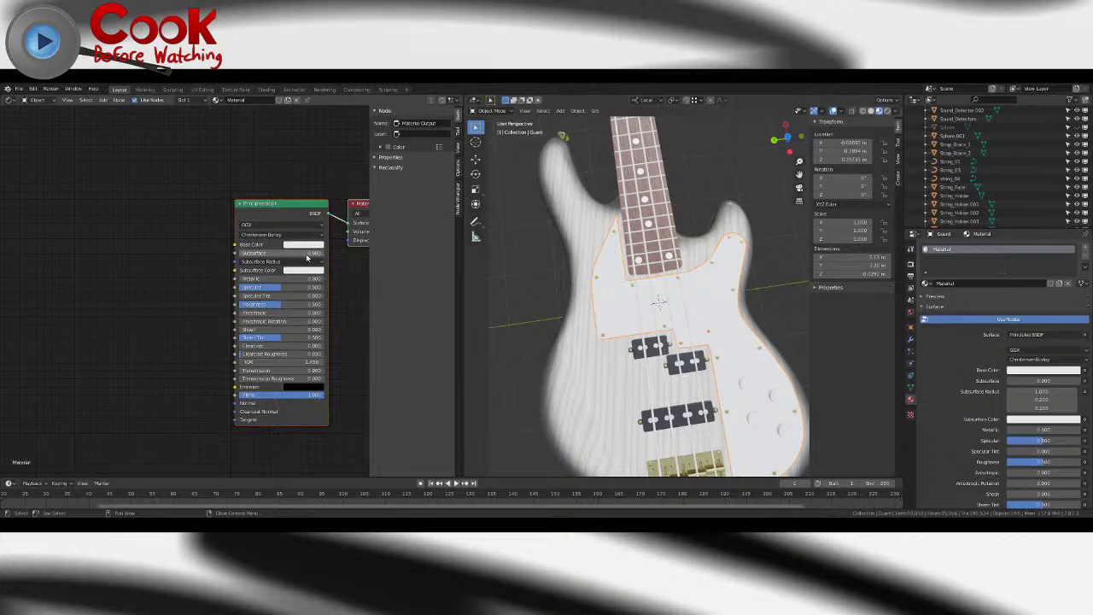
- Try a roughness of 0.2 on the pickguard material and check its reflections up close
{"action": "left_click_drag", "start_coordinate": [281, 304], "coordinate": [253, 305]}
{"action": "left_click", "coordinate": [258, 304]}
{"action": "type", "text": "0.1"}
{"action": "key", "text": "Return"}
{"action": "middle_click_drag", "start_coordinate": [787, 307], "coordinate": [752, 210]}
{"action": "scroll", "coordinate": [713, 265], "scroll_direction": "up", "scroll_amount": 8}
{"action": "middle_click_drag", "start_coordinate": [713, 264], "coordinate": [725, 265]}
{"action": "scroll", "coordinate": [725, 265], "scroll_direction": "down", "scroll_amount": 4}
{"action": "middle_click_drag", "start_coordinate": [739, 183], "coordinate": [588, 244]}
{"action": "scroll", "coordinate": [743, 214], "scroll_direction": "down", "scroll_amount": 5}
- Set the pickguard material's roughness to 0.15
{"action": "left_click", "coordinate": [289, 304]}
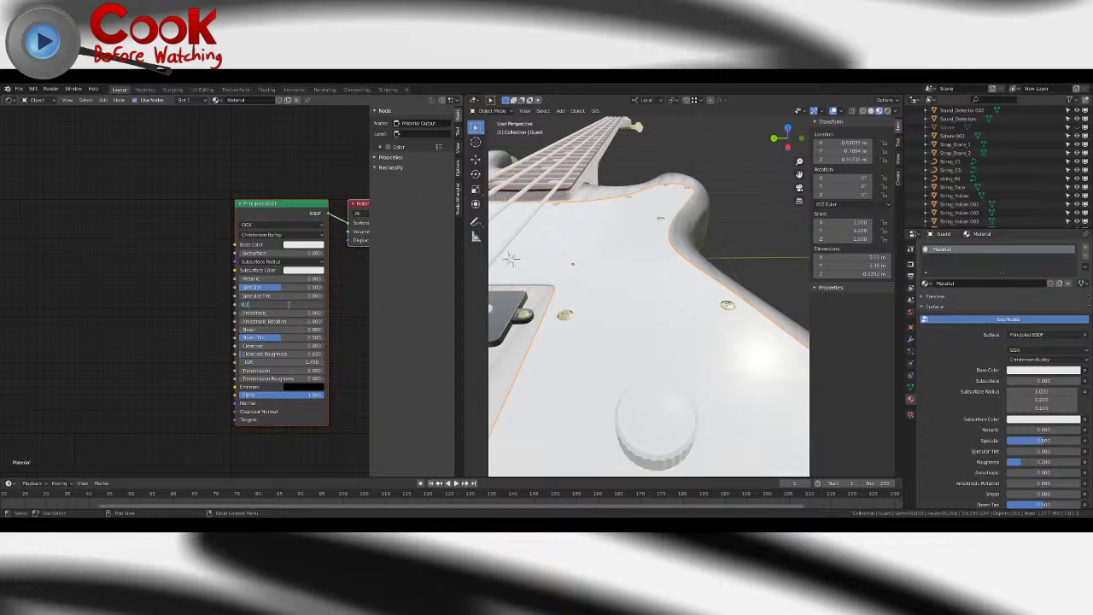
{"action": "type", "text": "0.15"}
{"action": "key", "text": "Return"}
{"action": "middle_click_drag", "start_coordinate": [615, 273], "coordinate": [683, 284]}
{"action": "scroll", "coordinate": [601, 246], "scroll_direction": "down", "scroll_amount": 4}
{"action": "scroll", "coordinate": [623, 242], "scroll_direction": "down", "scroll_amount": 3}
- Darken the pickguard material's base colour to near black
{"action": "left_click", "coordinate": [306, 245]}
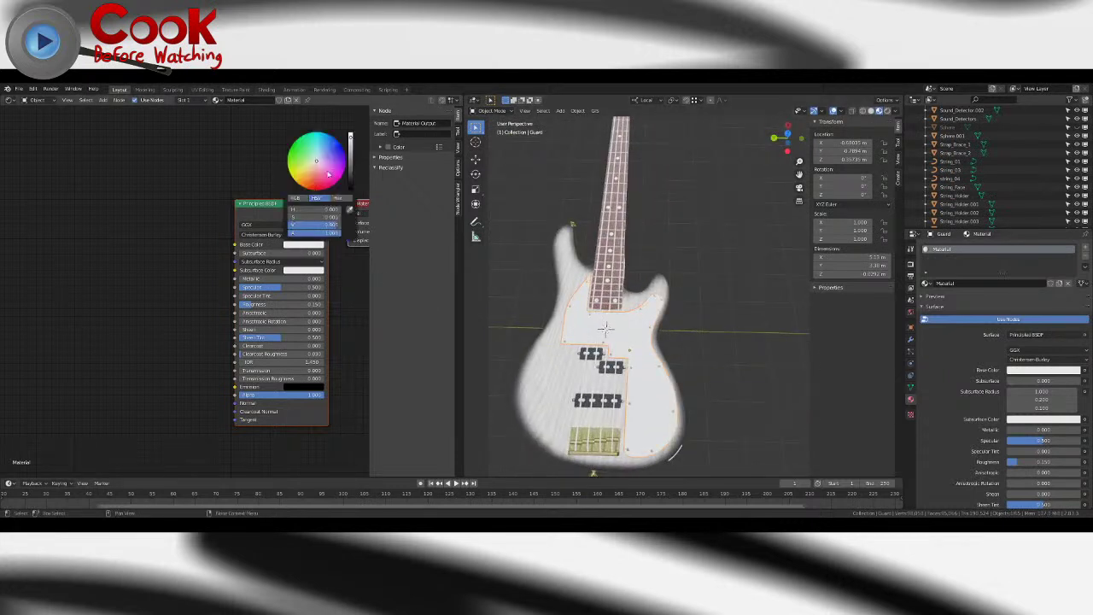
{"action": "left_click_drag", "start_coordinate": [353, 170], "coordinate": [350, 185]}
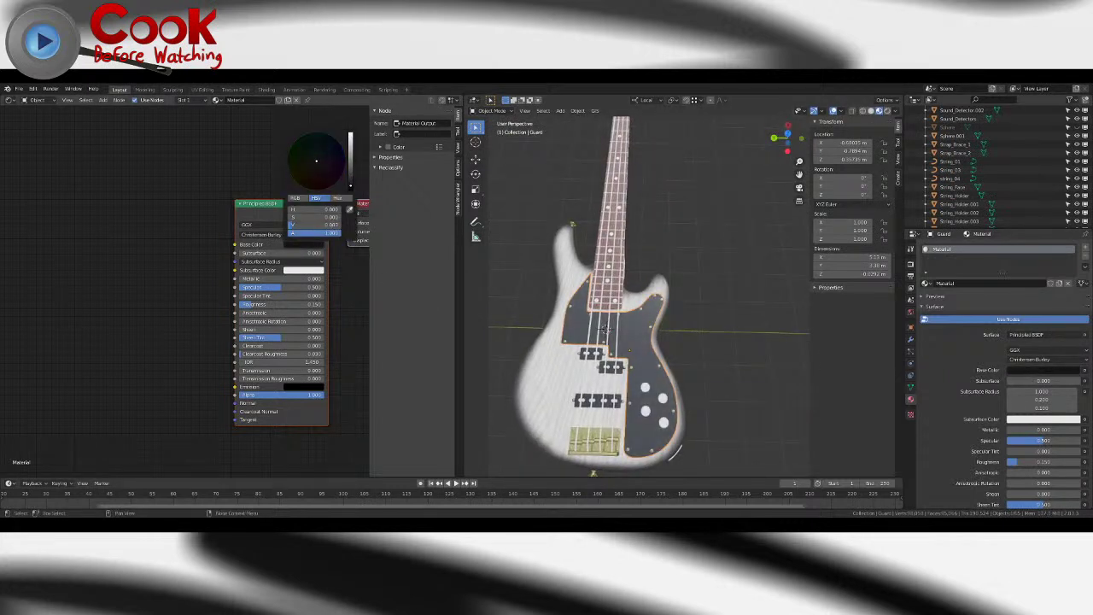
{"action": "middle_click_drag", "start_coordinate": [674, 244], "coordinate": [696, 253]}
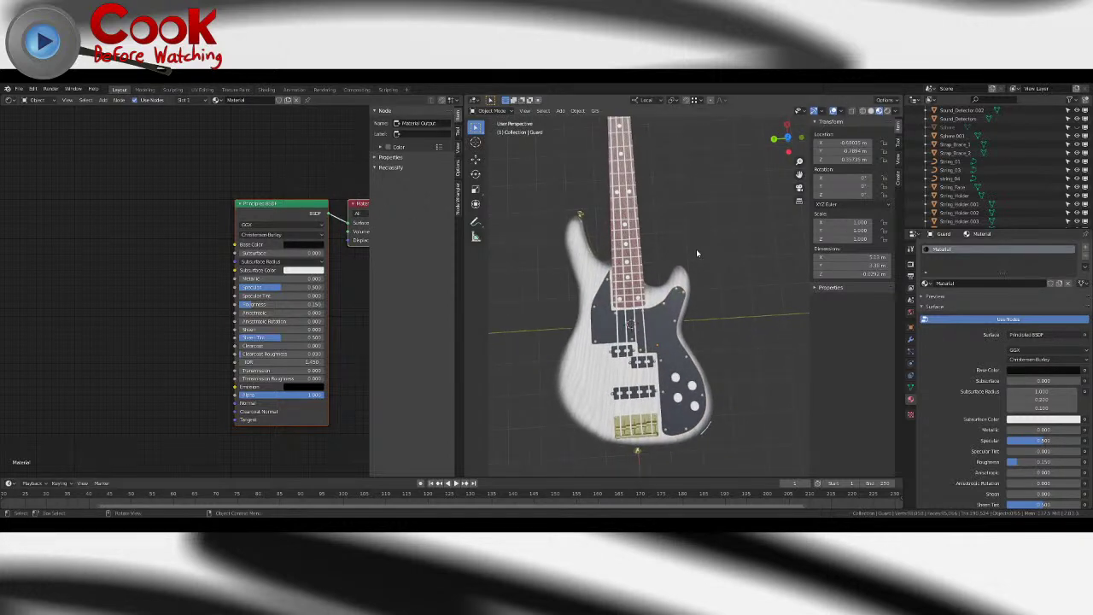
- Assign the Aluminium material to the screws around the pickguard's edge
{"action": "left_click", "coordinate": [674, 323]}
{"action": "left_click", "coordinate": [926, 283]}
{"action": "left_click", "coordinate": [936, 297]}
{"action": "middle_click_drag", "start_coordinate": [739, 314], "coordinate": [733, 278]}
{"action": "scroll", "coordinate": [733, 280], "scroll_direction": "up", "scroll_amount": 4}
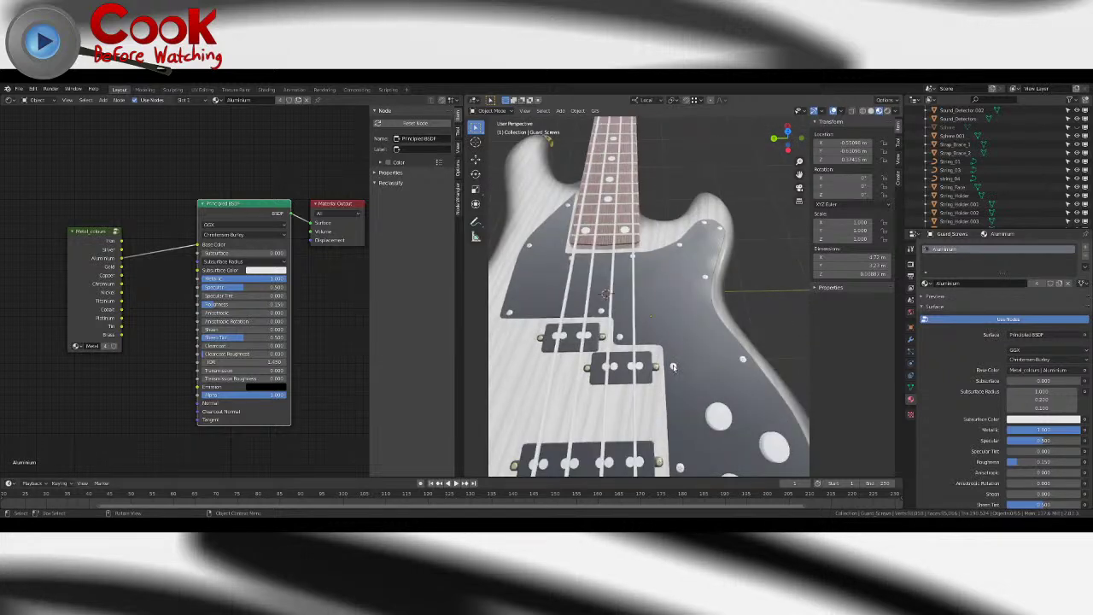
- Make the pickguard screws' material an independent copy and name it Steel
{"action": "left_click_drag", "start_coordinate": [105, 227], "coordinate": [114, 198]}
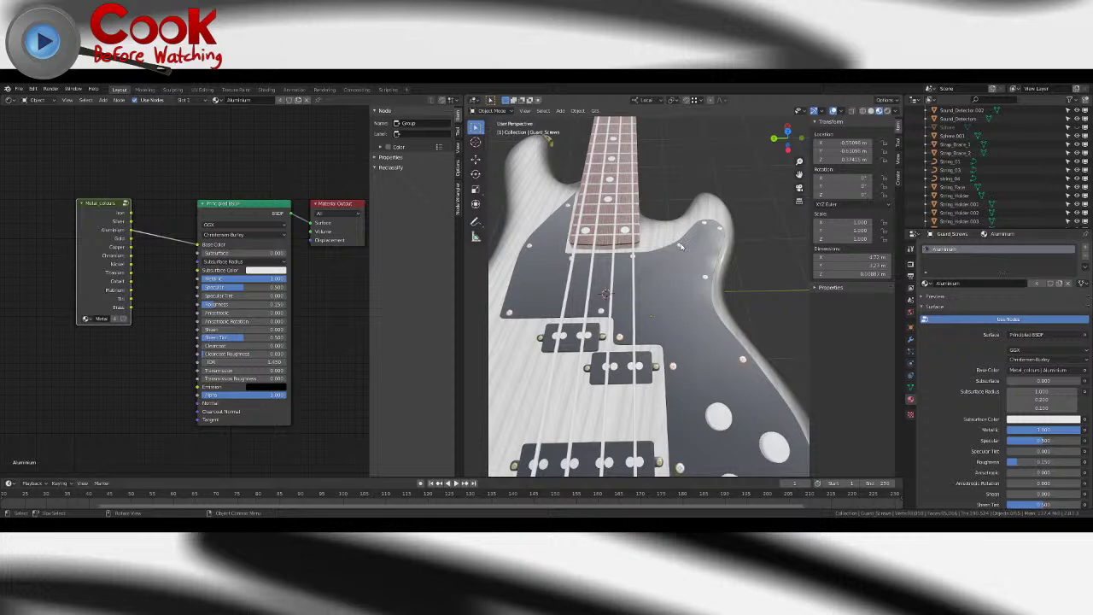
{"action": "left_click", "coordinate": [1037, 284]}
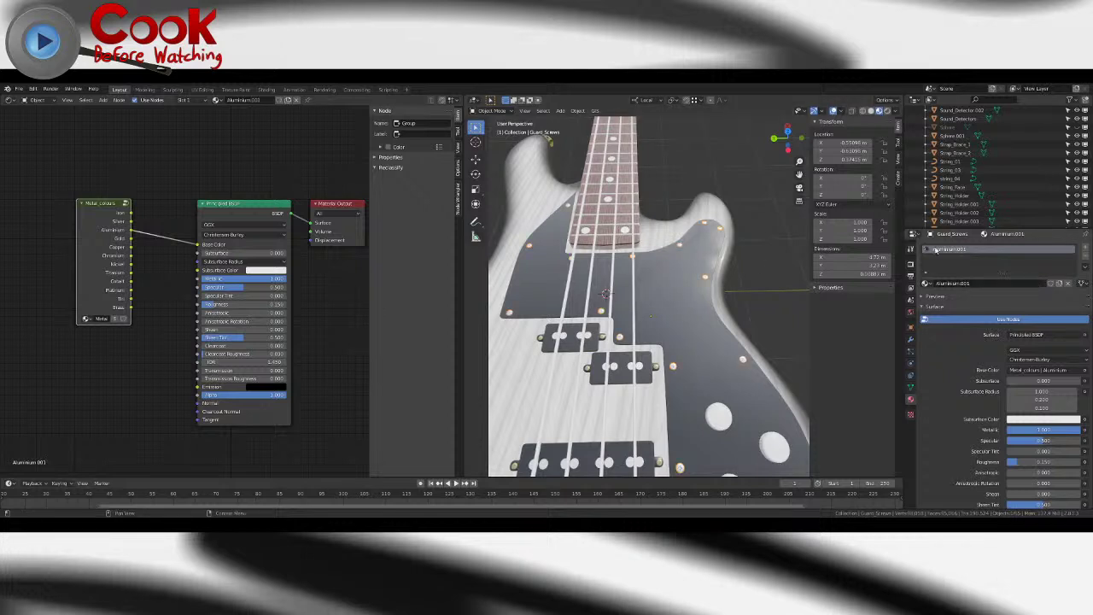
{"action": "double_click", "coordinate": [940, 250]}
{"action": "type", "text": "Steel"}
{"action": "key", "text": "Return"}
- Connect the Iron output of the Metal_colours group to the Steel shader's Base Color and check the screws up close
{"action": "left_click_drag", "start_coordinate": [131, 217], "coordinate": [197, 246]}
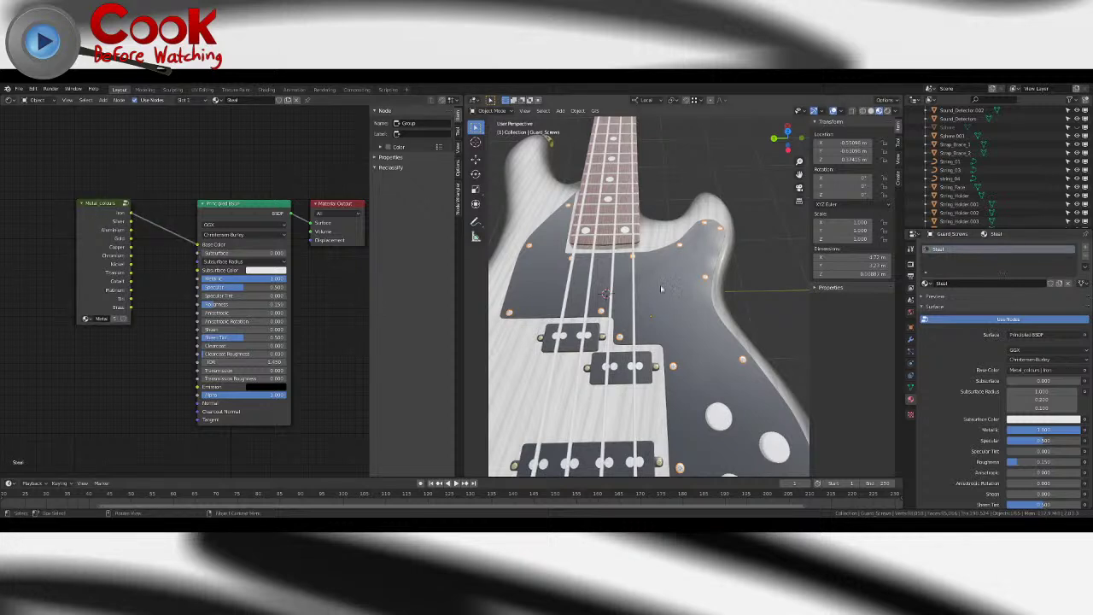
{"action": "middle_click_drag", "start_coordinate": [751, 287], "coordinate": [753, 311]}
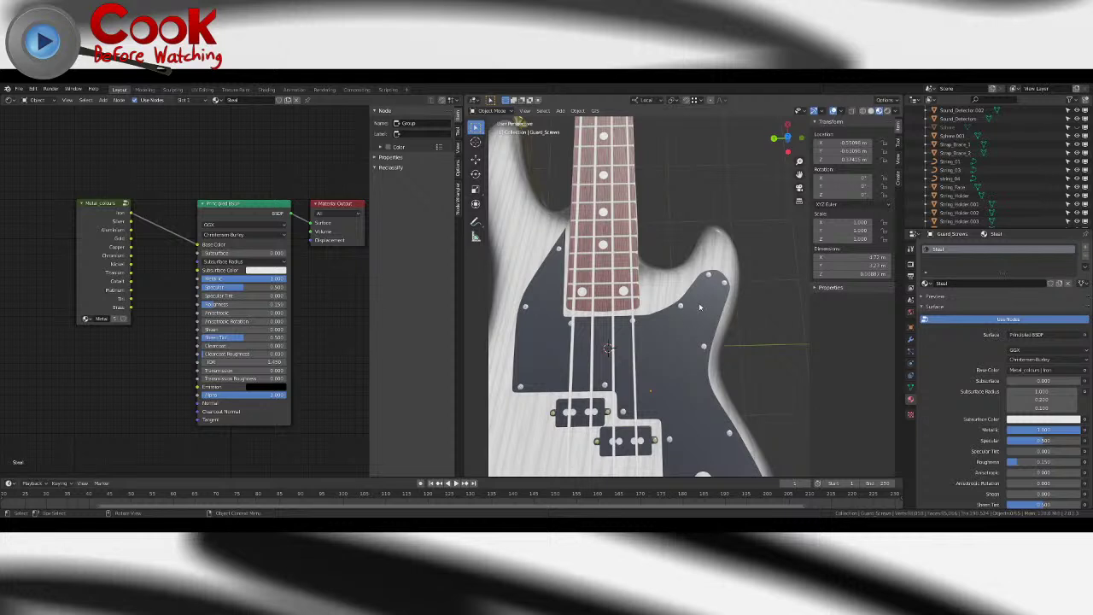
{"action": "scroll", "coordinate": [704, 309], "scroll_direction": "up", "scroll_amount": 5}
{"action": "middle_click_drag", "start_coordinate": [718, 324], "coordinate": [660, 316], "text": "shift"}
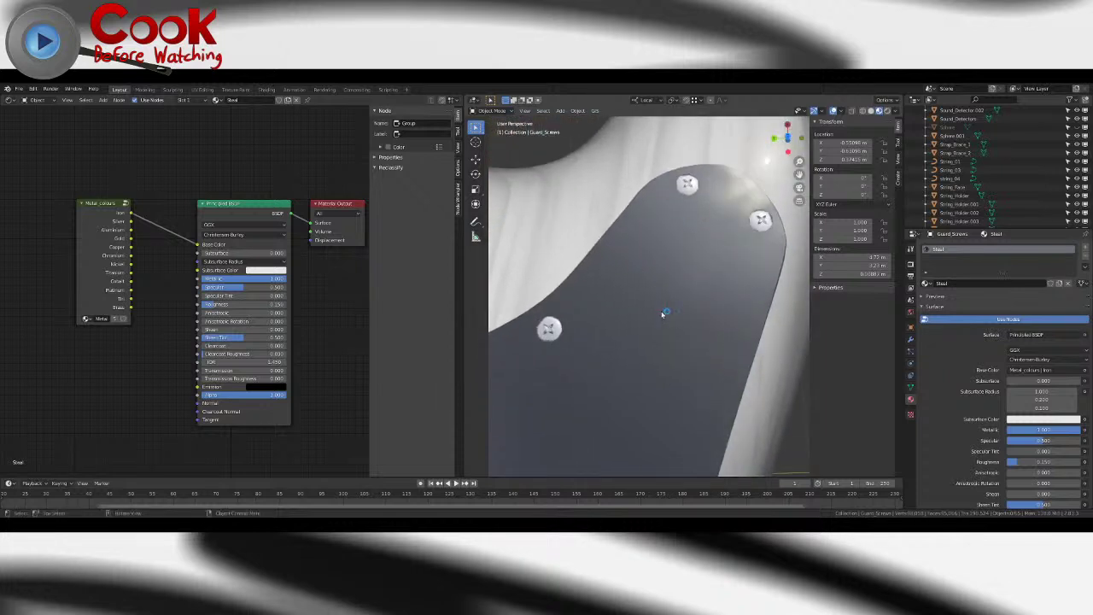
- Assign the Steel material to the mounting screws at the ends of the pickups, then clear the selection
{"action": "scroll", "coordinate": [662, 314], "scroll_direction": "down", "scroll_amount": 10}
{"action": "middle_click_drag", "start_coordinate": [613, 345], "coordinate": [754, 286], "text": "shift"}
{"action": "scroll", "coordinate": [755, 285], "scroll_direction": "up", "scroll_amount": 7}
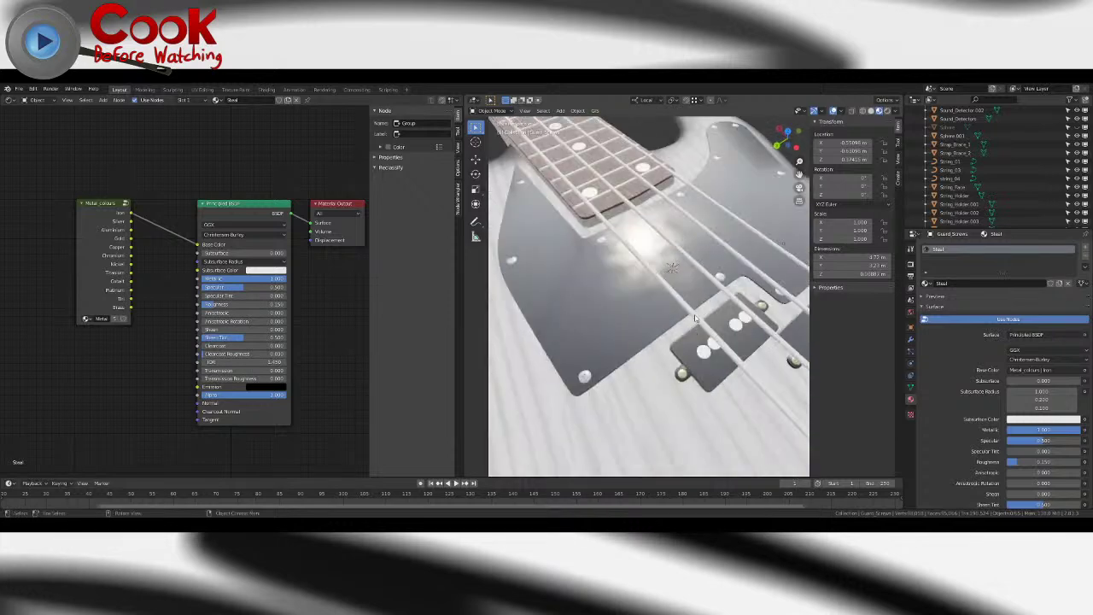
{"action": "left_click", "coordinate": [681, 374]}
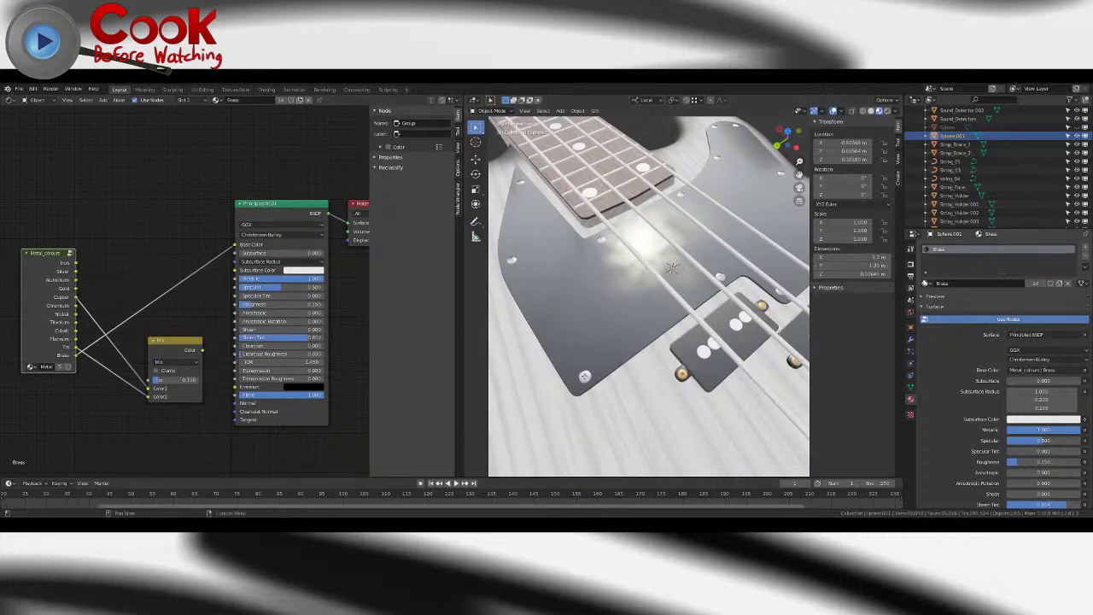
{"action": "left_click", "coordinate": [926, 282]}
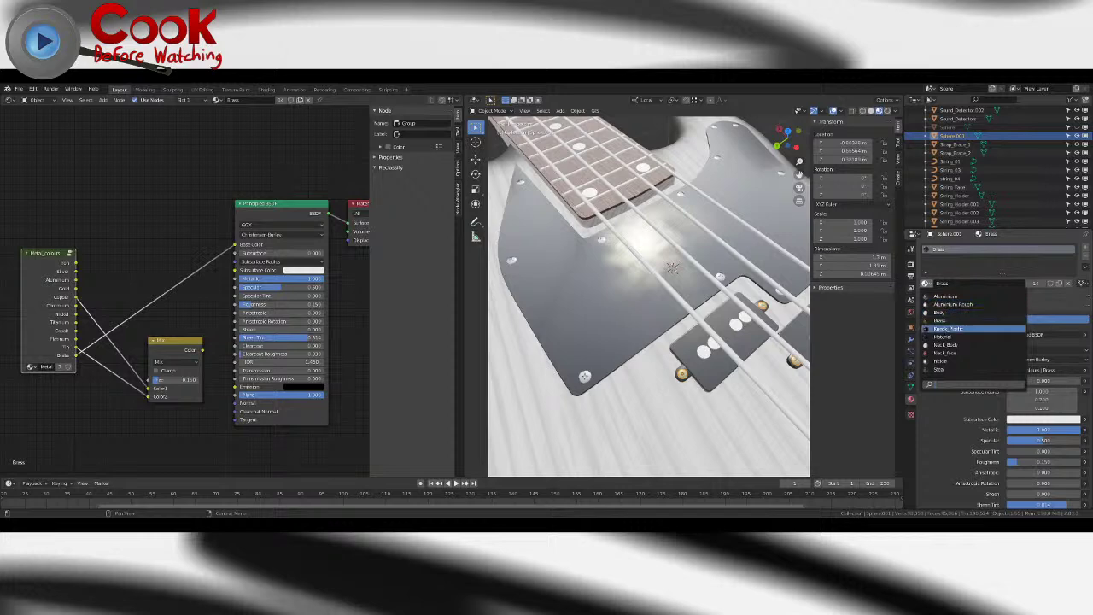
{"action": "left_click", "coordinate": [929, 363]}
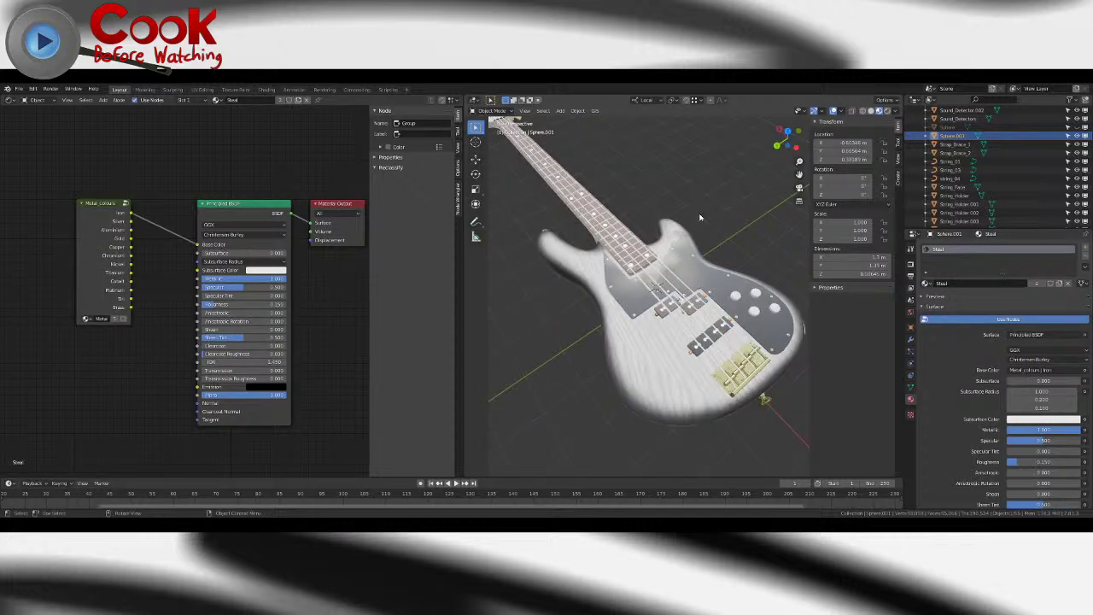
{"action": "left_click", "coordinate": [699, 217]}
{"action": "mouse_move", "coordinate": [702, 254]}
{"action": "middle_mouse_down"}
{"action": "mouse_move", "coordinate": [672, 274]}
{"action": "mouse_move", "coordinate": [694, 258]}
{"action": "middle_mouse_up"}
{"action": "scroll", "coordinate": [672, 274], "scroll_direction": "up", "scroll_amount": 4}
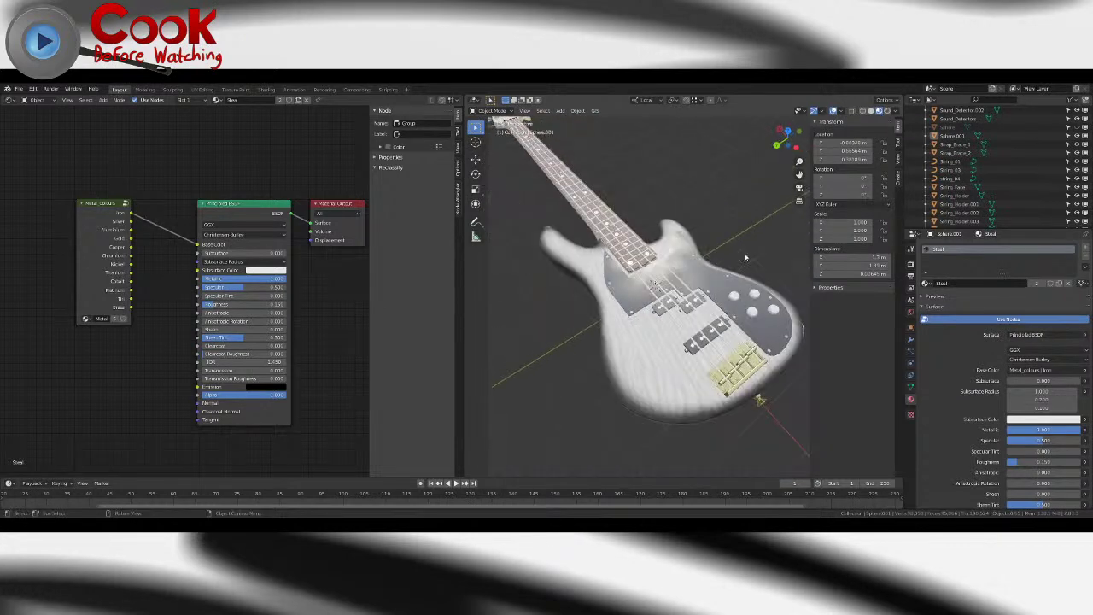
{"action": "middle_click_drag", "start_coordinate": [746, 257], "coordinate": [706, 291]}
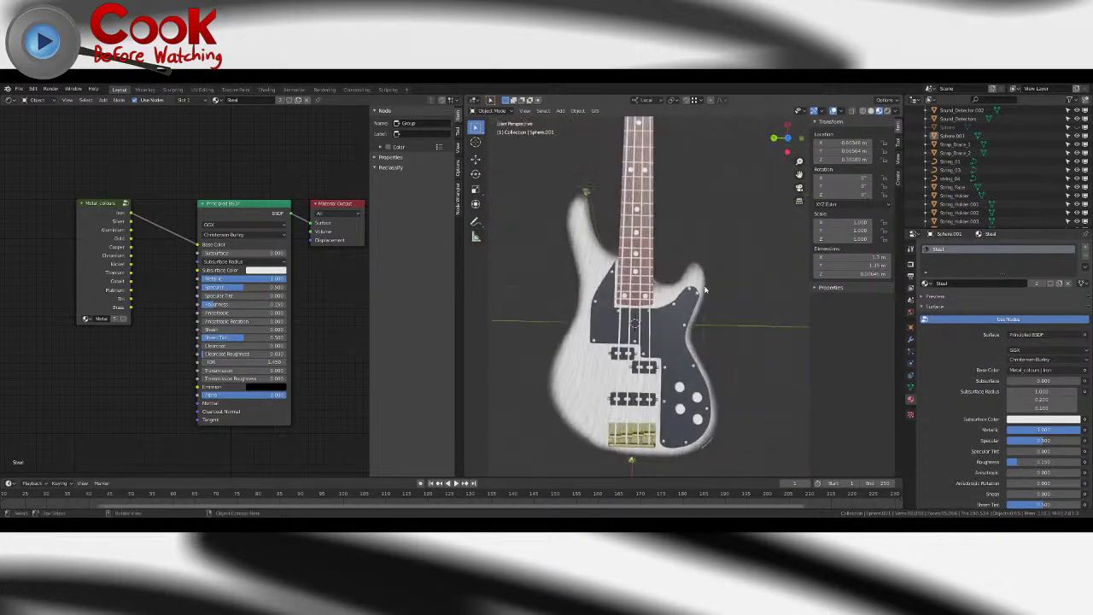
- Open the pickguard mesh for editing in face selection mode, select its upper pointed face and show its modifier settings
{"action": "left_click", "coordinate": [668, 332]}
{"action": "key", "text": "Tab"}
{"action": "middle_click_drag", "start_coordinate": [668, 331], "coordinate": [679, 315]}
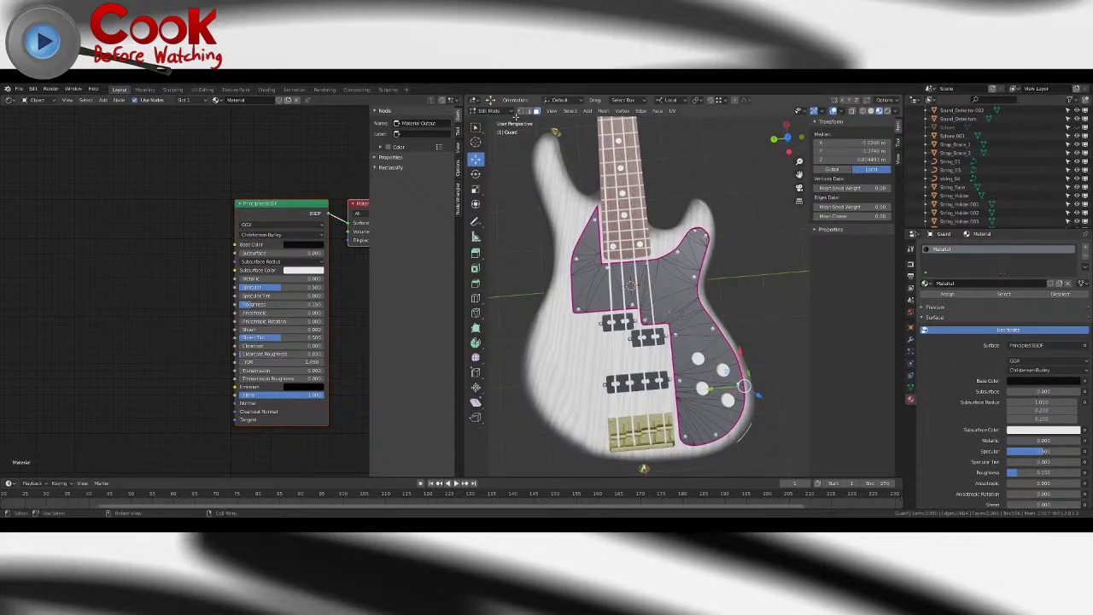
{"action": "left_click", "coordinate": [535, 112]}
{"action": "left_click", "coordinate": [589, 238]}
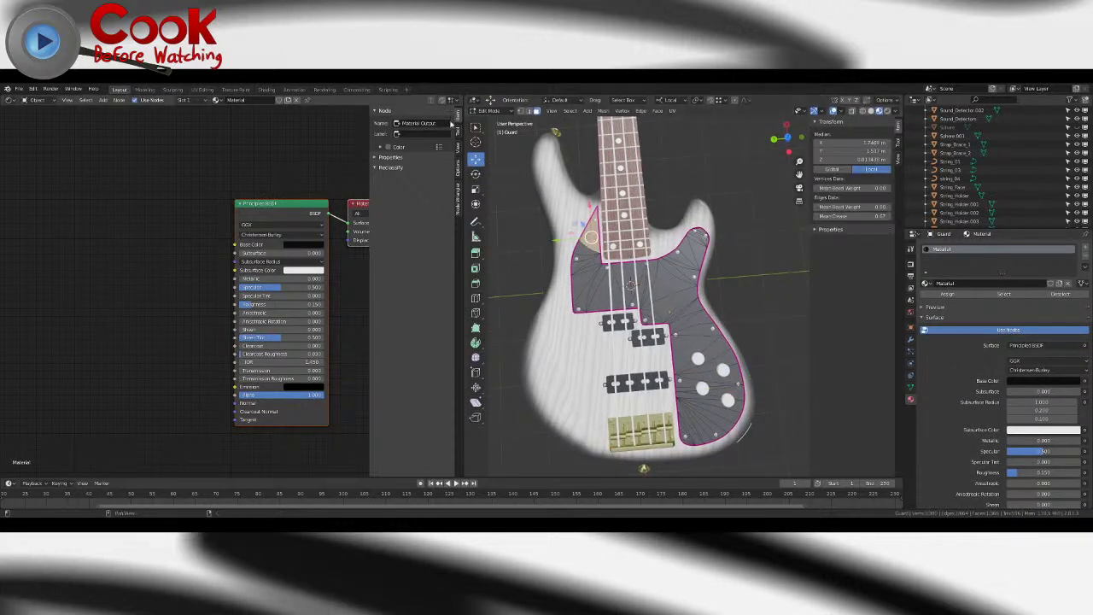
{"action": "left_click", "coordinate": [476, 128]}
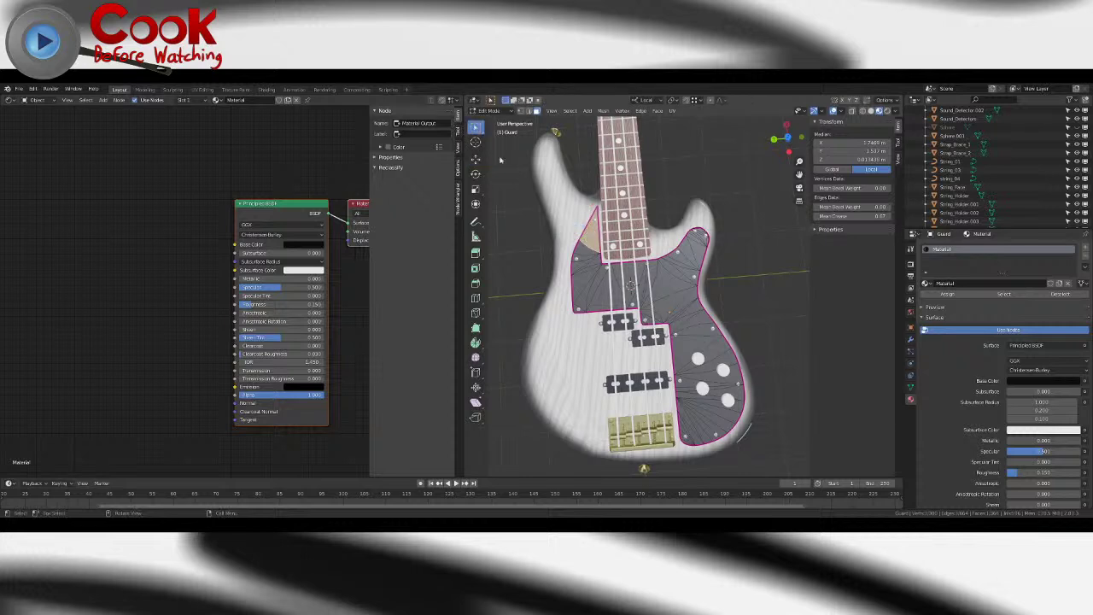
{"action": "left_click", "coordinate": [911, 340]}
- Add the pickguard faces beside and below the neck's end, including the thin slivers, to the selection
{"action": "scroll", "coordinate": [528, 228], "scroll_direction": "up", "scroll_amount": 3}
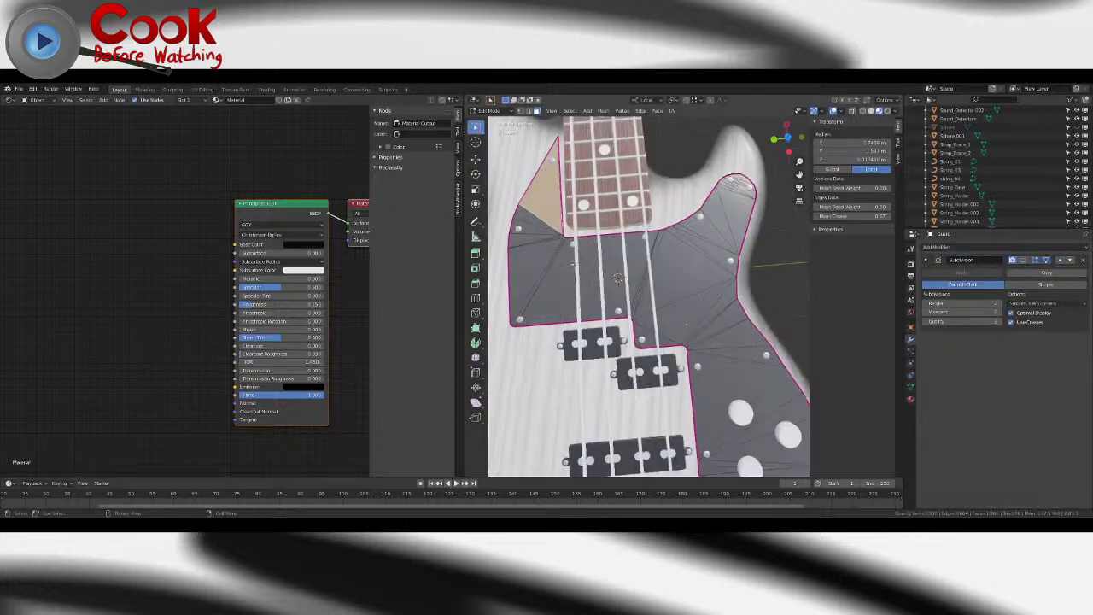
{"action": "left_click", "coordinate": [529, 228], "text": "shift"}
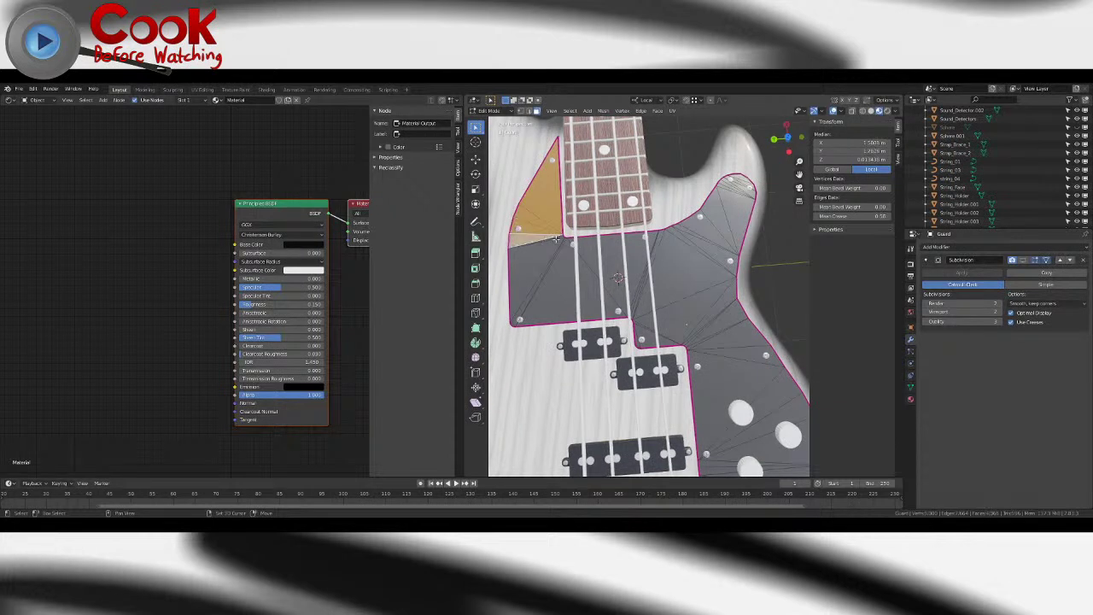
{"action": "left_click", "coordinate": [533, 291], "text": "shift"}
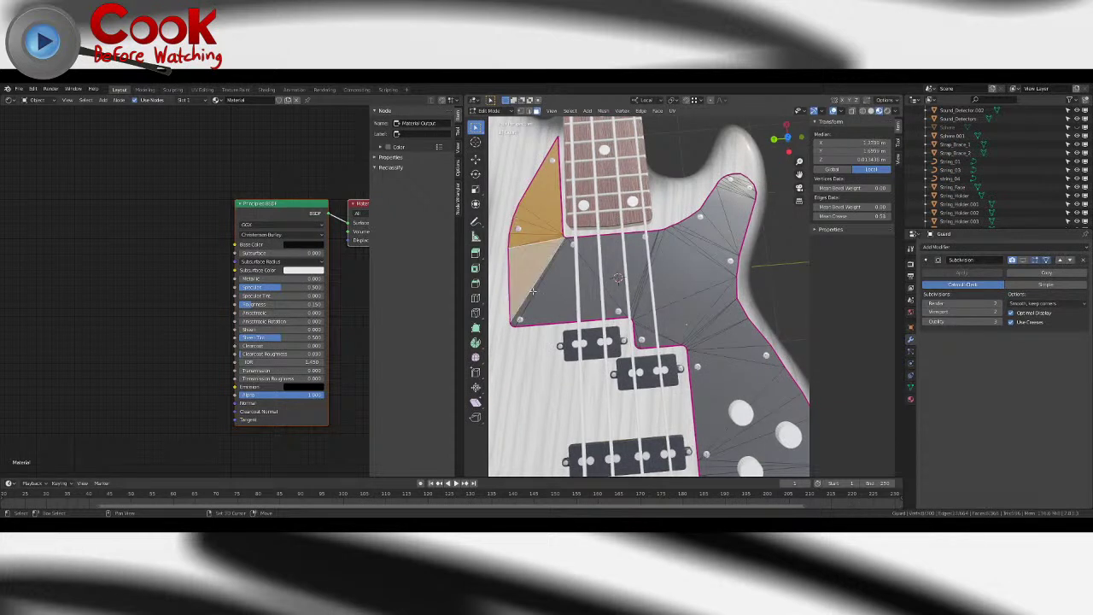
{"action": "left_click", "coordinate": [557, 254], "text": "shift"}
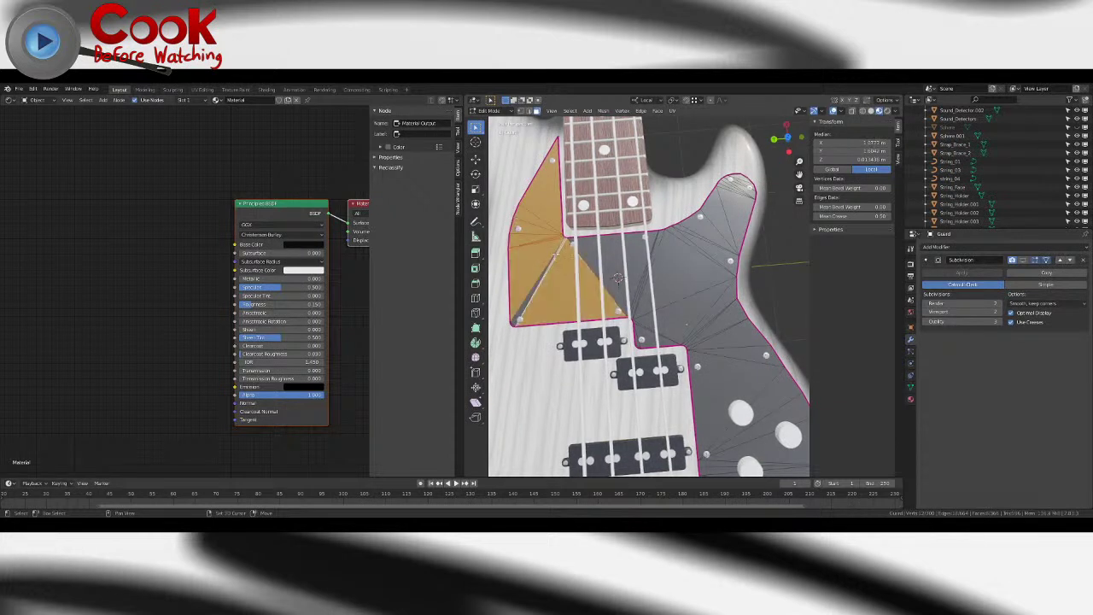
{"action": "left_click", "coordinate": [546, 271], "text": "shift"}
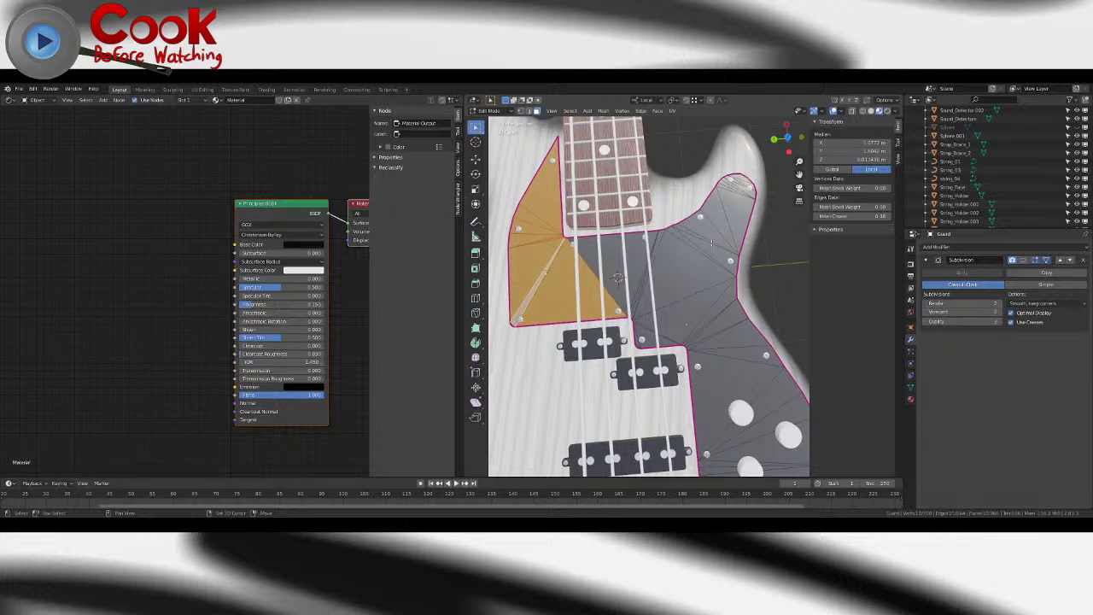
{"action": "scroll", "coordinate": [613, 253], "scroll_direction": "up", "scroll_amount": 6}
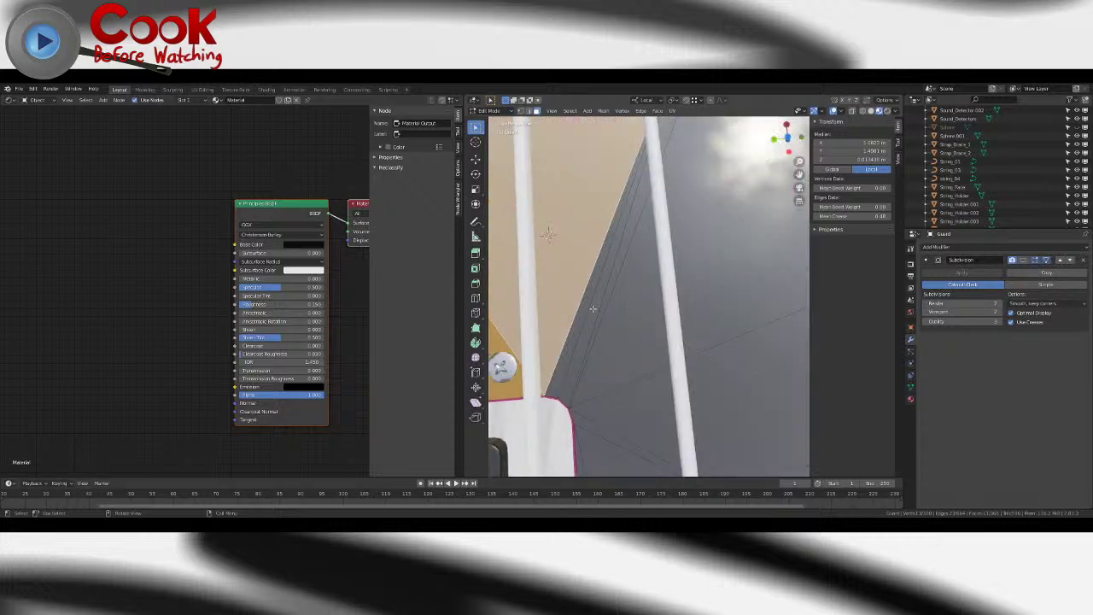
{"action": "scroll", "coordinate": [688, 258], "scroll_direction": "down", "scroll_amount": 8}
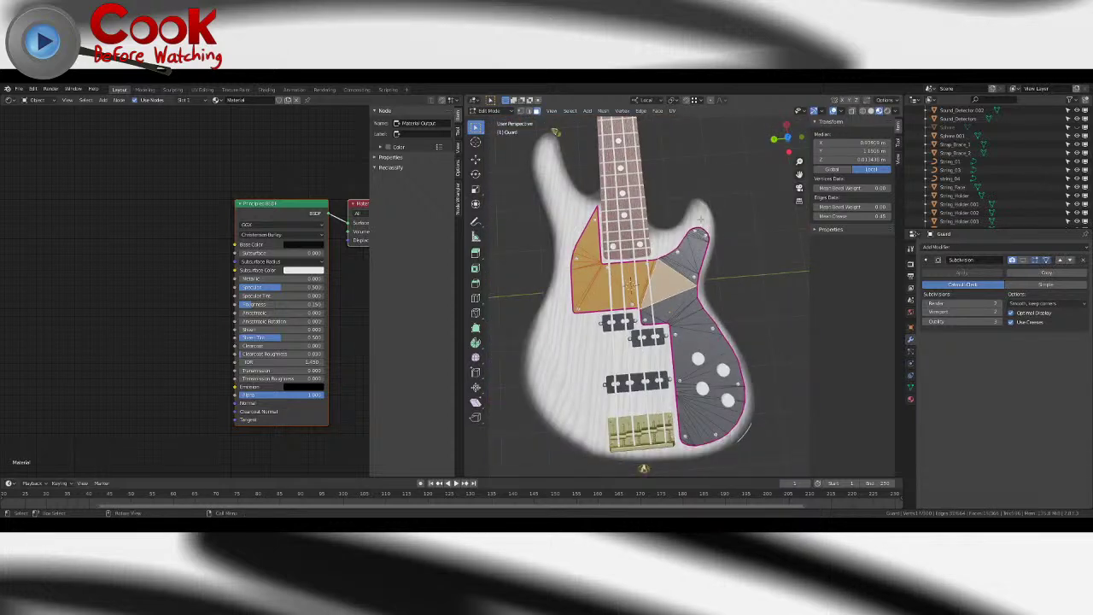
{"action": "scroll", "coordinate": [702, 223], "scroll_direction": "up", "scroll_amount": 5}
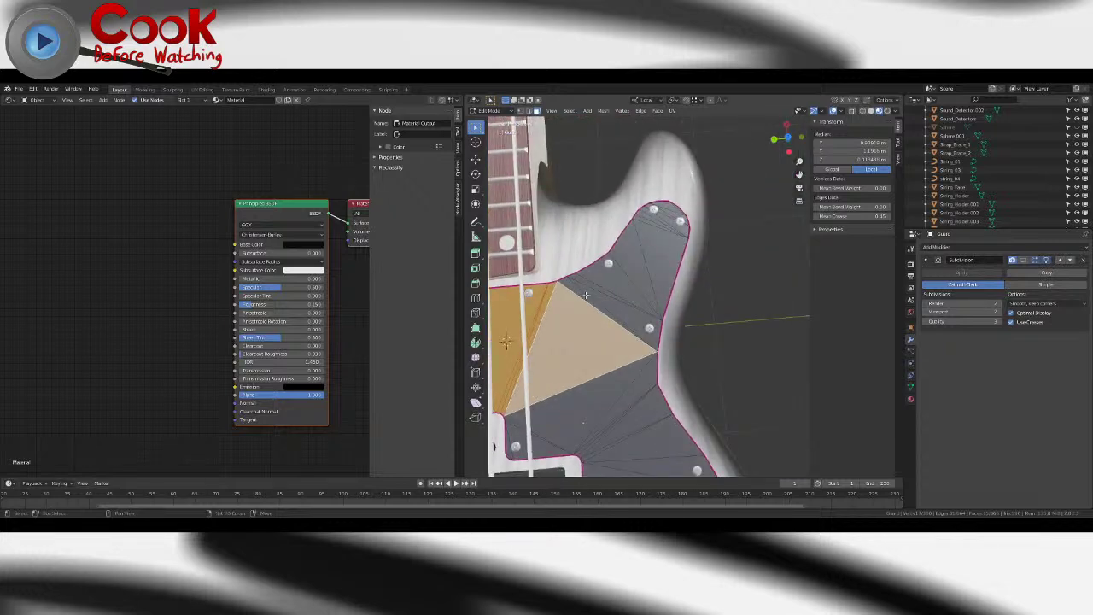
- Add the pickguard faces leading into the rounded horn beside the neck to the selection
{"action": "left_click", "coordinate": [580, 294], "text": "shift"}
{"action": "left_click", "coordinate": [586, 290], "text": "shift"}
{"action": "left_click", "coordinate": [593, 285], "text": "shift"}
{"action": "left_click", "coordinate": [606, 281], "text": "shift"}
{"action": "left_click", "coordinate": [636, 254], "text": "shift"}
{"action": "left_click", "coordinate": [655, 239], "text": "shift"}
{"action": "middle_click_drag", "start_coordinate": [654, 239], "coordinate": [630, 317], "text": "shift"}
{"action": "scroll", "coordinate": [626, 283], "scroll_direction": "up", "scroll_amount": 5}
{"action": "scroll", "coordinate": [626, 283], "scroll_direction": "down", "scroll_amount": 4}
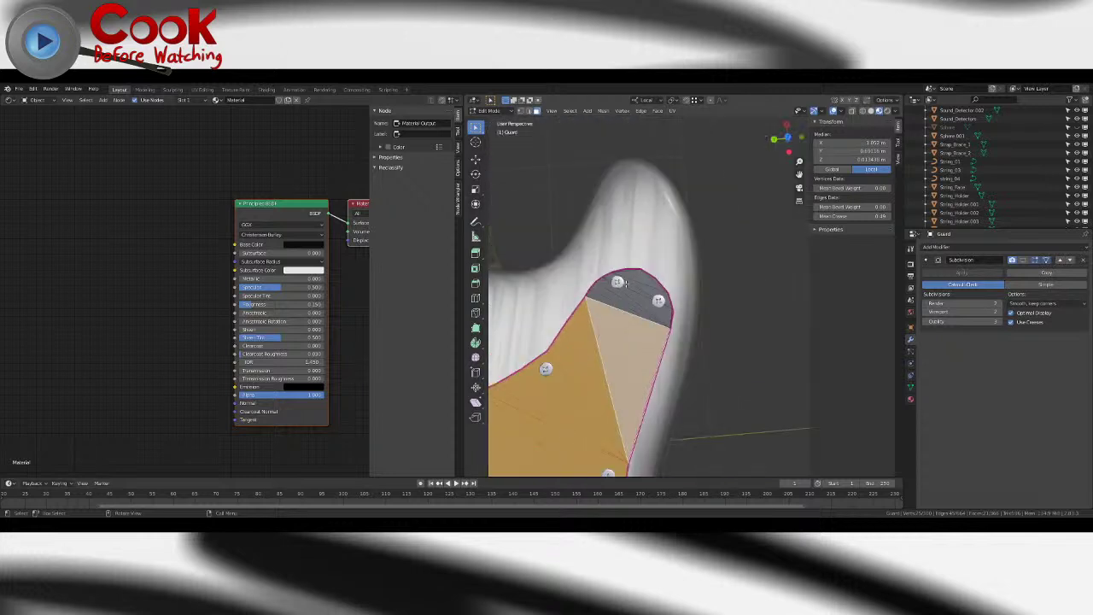
- Add the remaining narrow faces at the rounded tip of the pickguard's horn to the selection
{"action": "scroll", "coordinate": [624, 283], "scroll_direction": "up", "scroll_amount": 3}
{"action": "left_click", "coordinate": [567, 299], "text": "shift"}
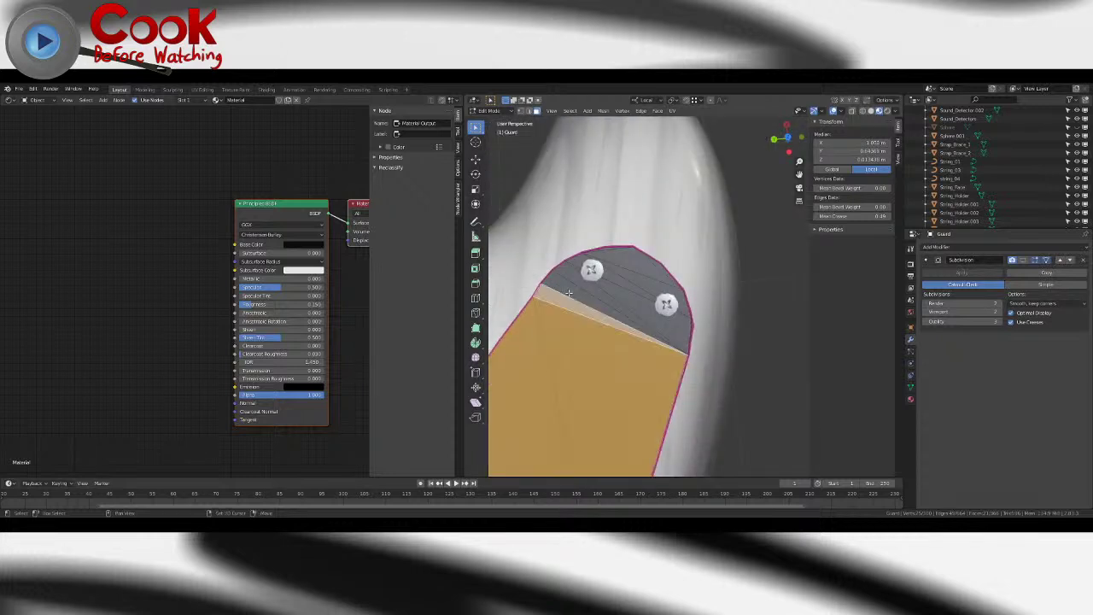
{"action": "left_click", "coordinate": [617, 282], "text": "shift"}
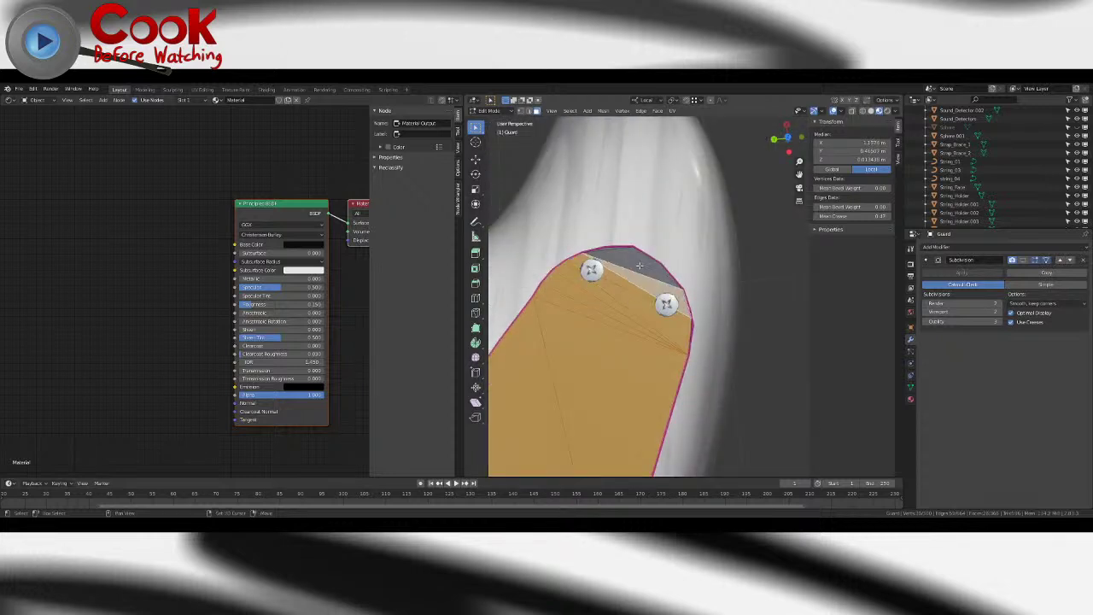
{"action": "left_click", "coordinate": [639, 264], "text": "shift"}
{"action": "left_click", "coordinate": [623, 248], "text": "shift"}
{"action": "left_click", "coordinate": [606, 247], "text": "shift"}
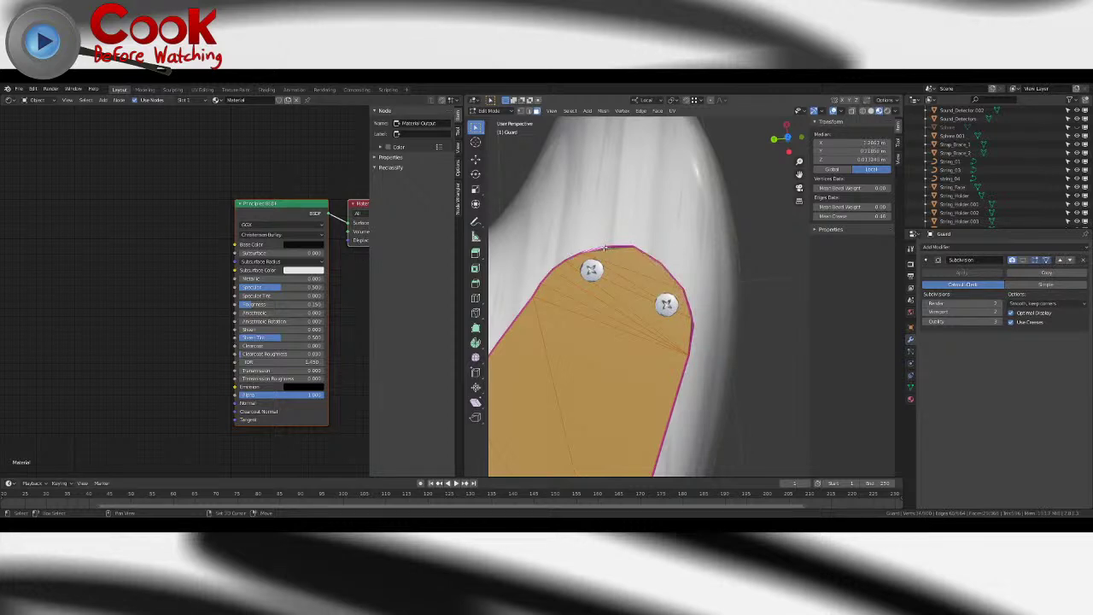
{"action": "mouse_move", "coordinate": [615, 257]}
{"action": "middle_mouse_down"}
{"action": "mouse_move", "coordinate": [588, 226]}
{"action": "mouse_move", "coordinate": [607, 242]}
{"action": "middle_mouse_up"}
{"action": "left_click", "coordinate": [588, 227], "text": "shift"}
{"action": "scroll", "coordinate": [607, 232], "scroll_direction": "up", "scroll_amount": 8}
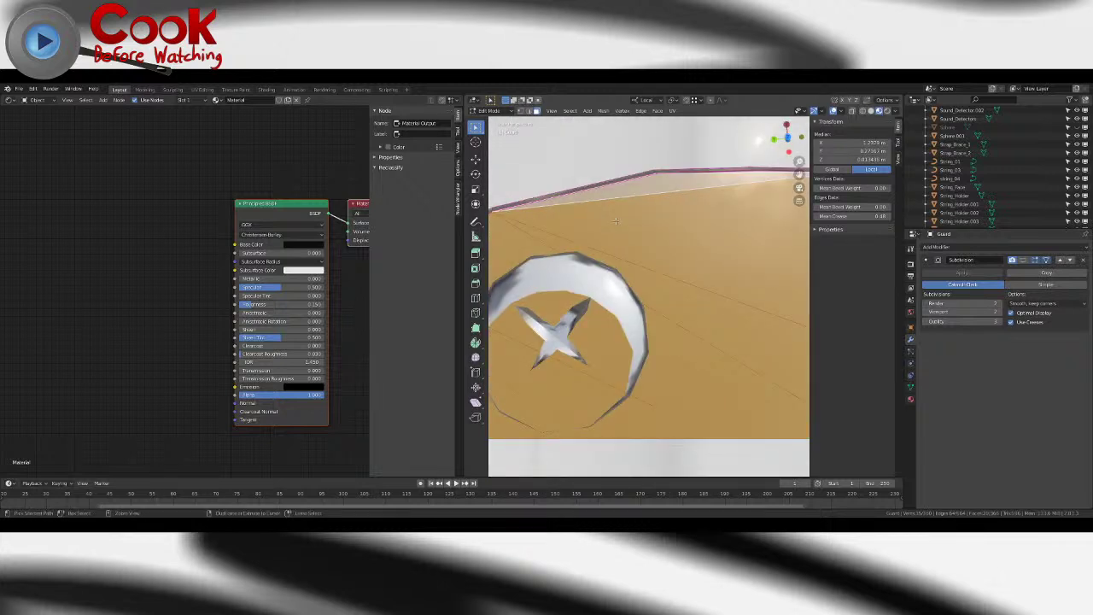
{"action": "scroll", "coordinate": [615, 231], "scroll_direction": "down", "scroll_amount": 12}
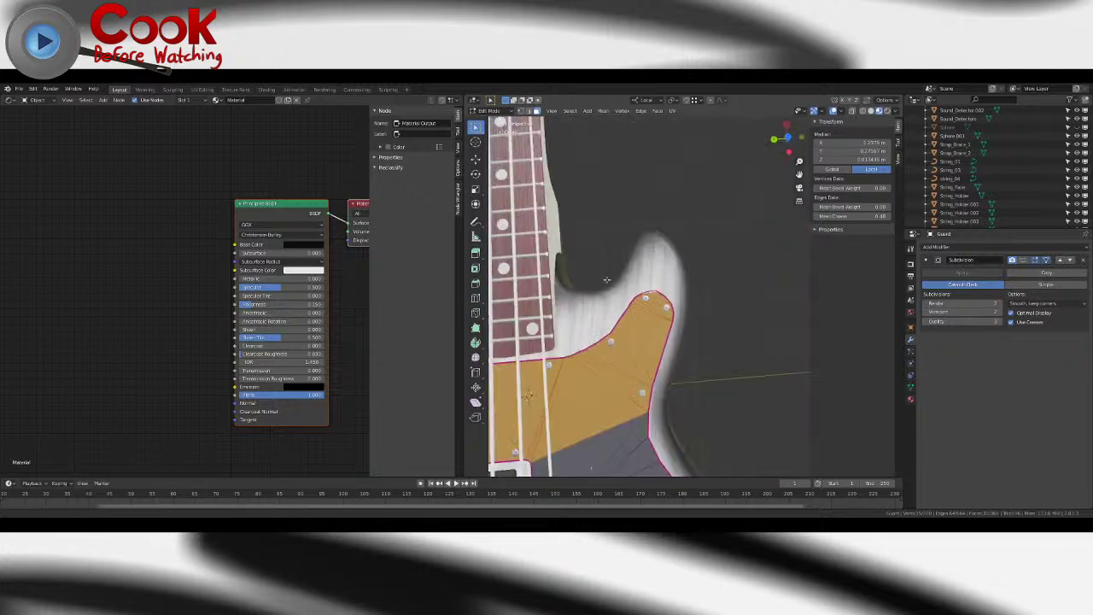
- Add the pickguard faces at the stepped notch beside the upper pickup pair to the selection
{"action": "middle_click_drag", "start_coordinate": [567, 427], "coordinate": [614, 315], "text": "shift"}
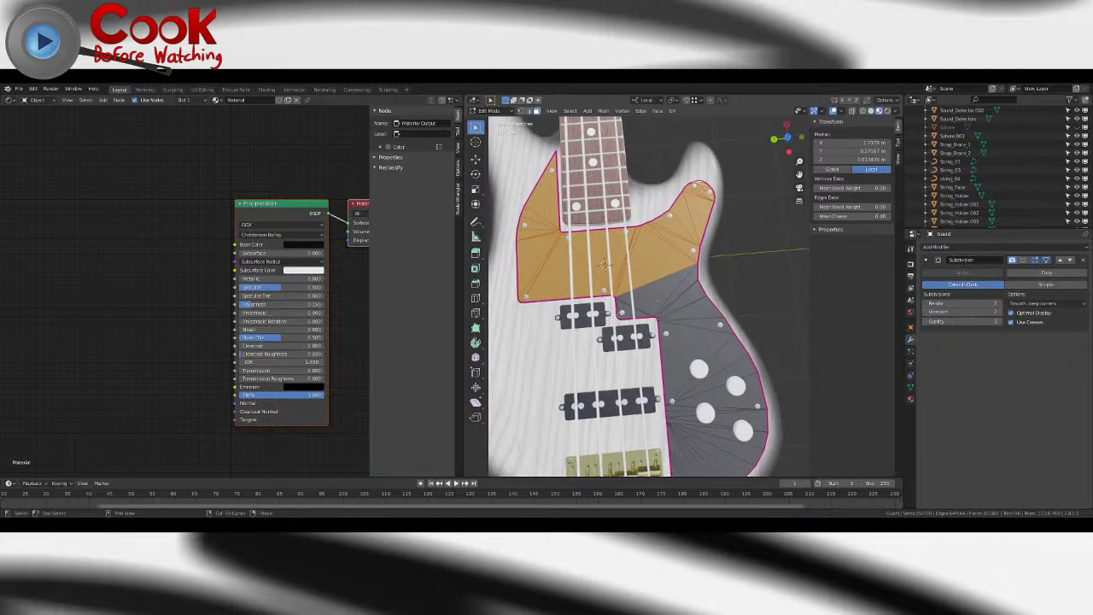
{"action": "scroll", "coordinate": [619, 305], "scroll_direction": "up", "scroll_amount": 8}
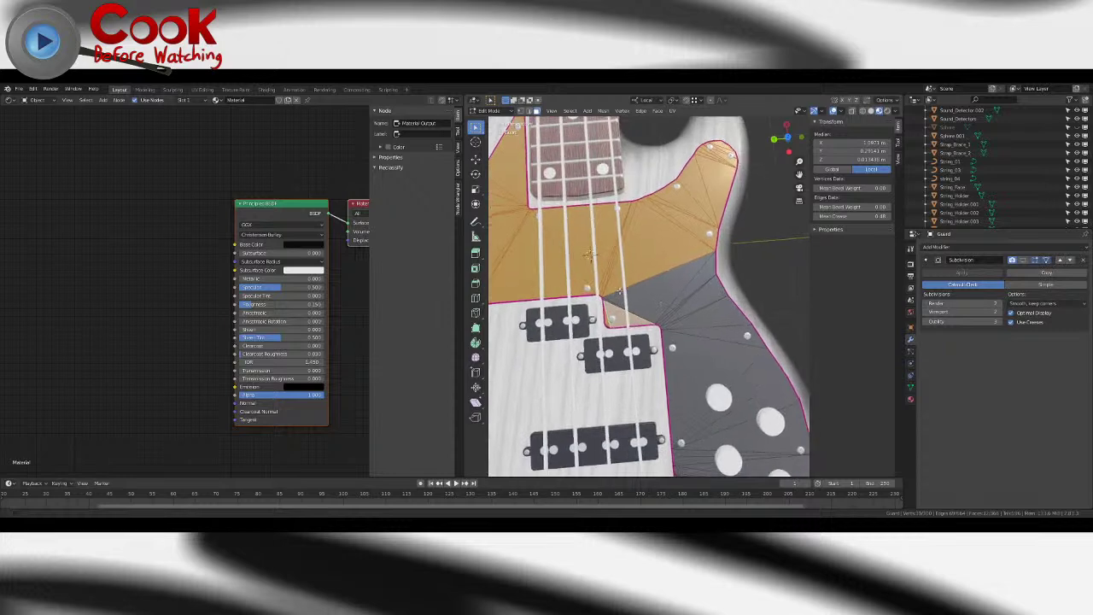
{"action": "left_click", "coordinate": [583, 303], "text": "shift"}
{"action": "left_click", "coordinate": [610, 310], "text": "shift"}
{"action": "left_click", "coordinate": [586, 340], "text": "shift"}
{"action": "scroll", "coordinate": [697, 258], "scroll_direction": "down", "scroll_amount": 7}
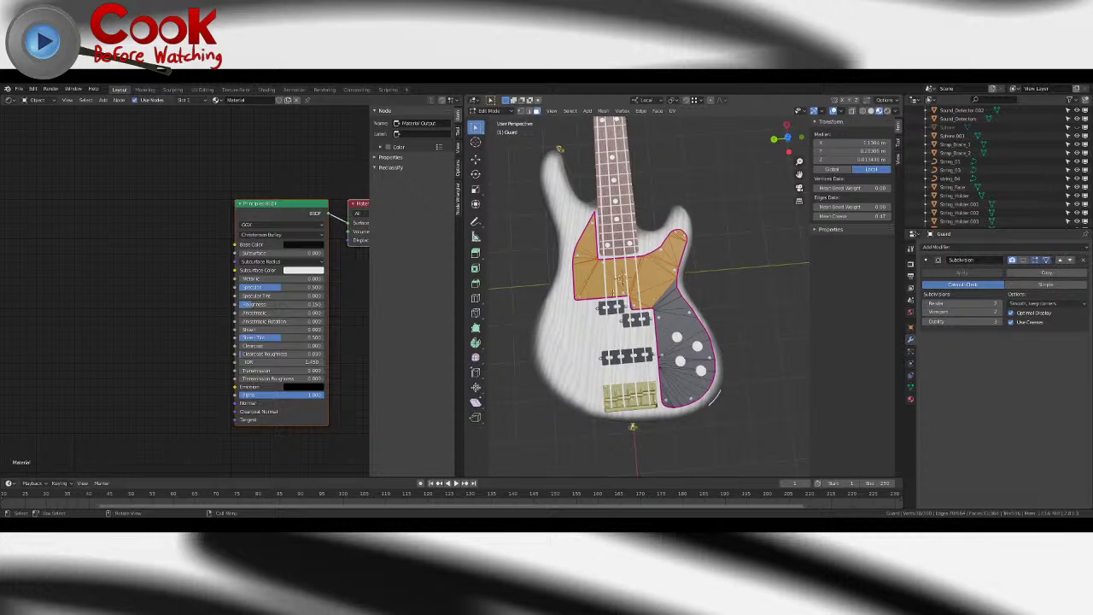
{"action": "scroll", "coordinate": [621, 281], "scroll_direction": "up", "scroll_amount": 8}
{"action": "left_click", "coordinate": [586, 335], "text": "shift"}
{"action": "left_click", "coordinate": [713, 285], "text": "shift"}
{"action": "left_click", "coordinate": [586, 338], "text": "shift"}
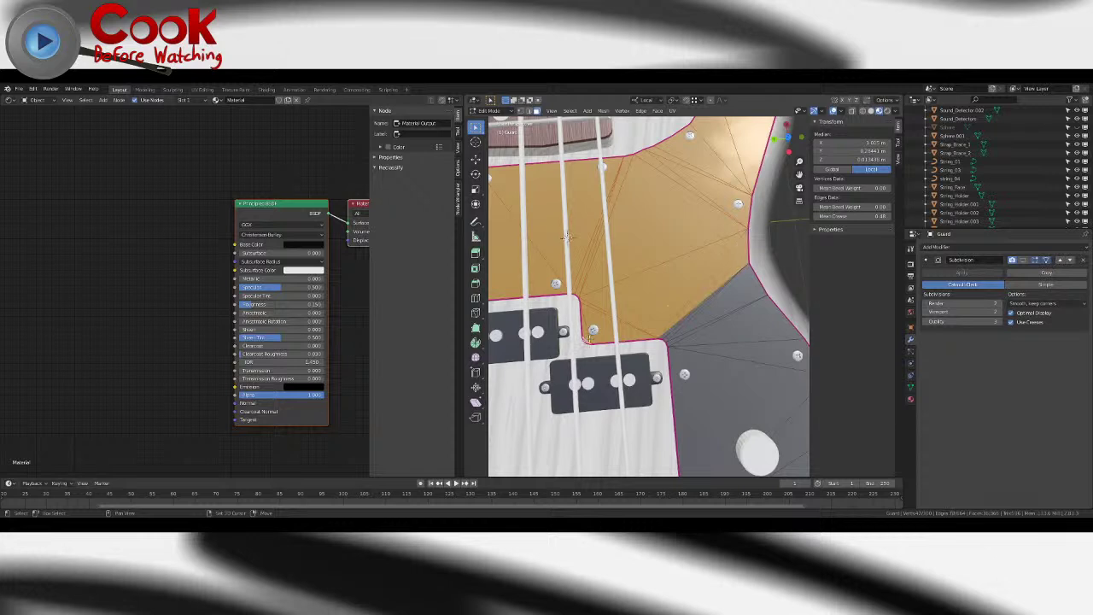
- Add the pickguard faces running from the notch toward the control knobs to the selection
{"action": "left_click", "coordinate": [681, 336], "text": "shift"}
{"action": "left_click", "coordinate": [702, 340], "text": "shift"}
{"action": "left_click", "coordinate": [736, 353], "text": "shift"}
{"action": "middle_click_drag", "start_coordinate": [794, 402], "coordinate": [607, 263], "text": "shift"}
{"action": "left_click", "coordinate": [606, 263], "text": "shift"}
{"action": "left_click", "coordinate": [631, 275], "text": "shift"}
{"action": "left_click", "coordinate": [653, 307], "text": "shift"}
{"action": "left_click", "coordinate": [673, 360], "text": "shift"}
{"action": "left_click", "coordinate": [506, 390], "text": "shift"}
- Add the fan of narrow pickguard faces around and below the control knobs to the selection
{"action": "middle_click_drag", "start_coordinate": [500, 423], "coordinate": [612, 342], "text": "shift"}
{"action": "left_click", "coordinate": [612, 341], "text": "shift"}
{"action": "left_click", "coordinate": [614, 339], "text": "shift"}
{"action": "left_click", "coordinate": [650, 353], "text": "shift"}
{"action": "left_click", "coordinate": [653, 354], "text": "shift"}
{"action": "left_click", "coordinate": [656, 377], "text": "shift"}
{"action": "left_click", "coordinate": [656, 406], "text": "shift"}
{"action": "left_click", "coordinate": [651, 412], "text": "shift"}
{"action": "left_click", "coordinate": [648, 421], "text": "shift"}
{"action": "left_click", "coordinate": [673, 412], "text": "shift"}
{"action": "left_click", "coordinate": [629, 412], "text": "shift"}
- Add the last pickguard faces and slivers at the lower corner beside the bridge to the selection
{"action": "middle_click_drag", "start_coordinate": [629, 413], "coordinate": [635, 356], "text": "shift"}
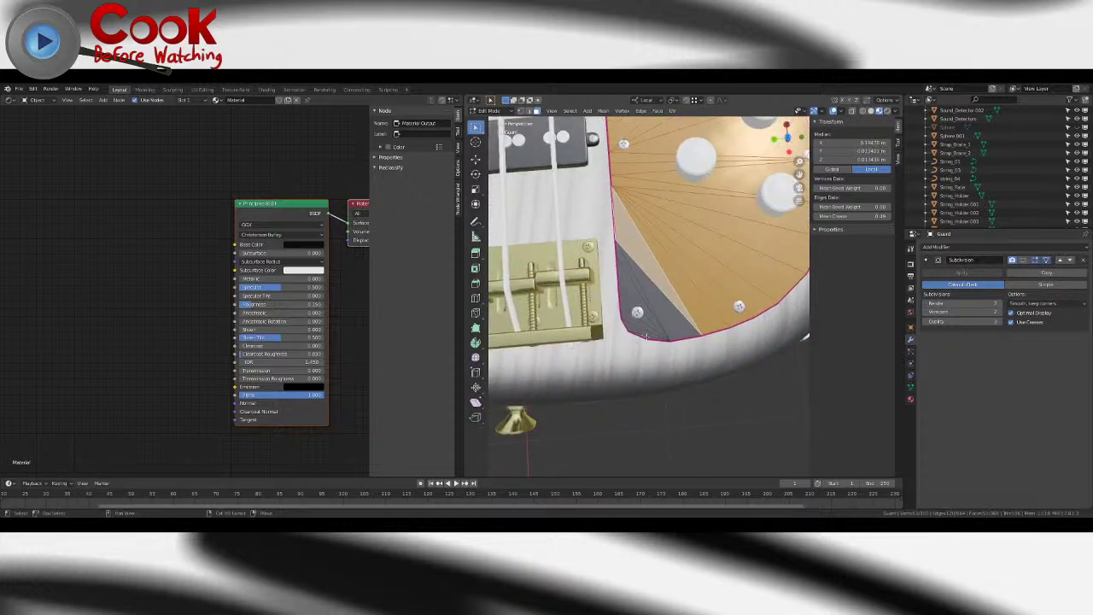
{"action": "left_click", "coordinate": [647, 337], "text": "shift"}
{"action": "left_click", "coordinate": [636, 329], "text": "shift"}
{"action": "left_click", "coordinate": [627, 315], "text": "shift"}
{"action": "left_click", "coordinate": [625, 299], "text": "shift"}
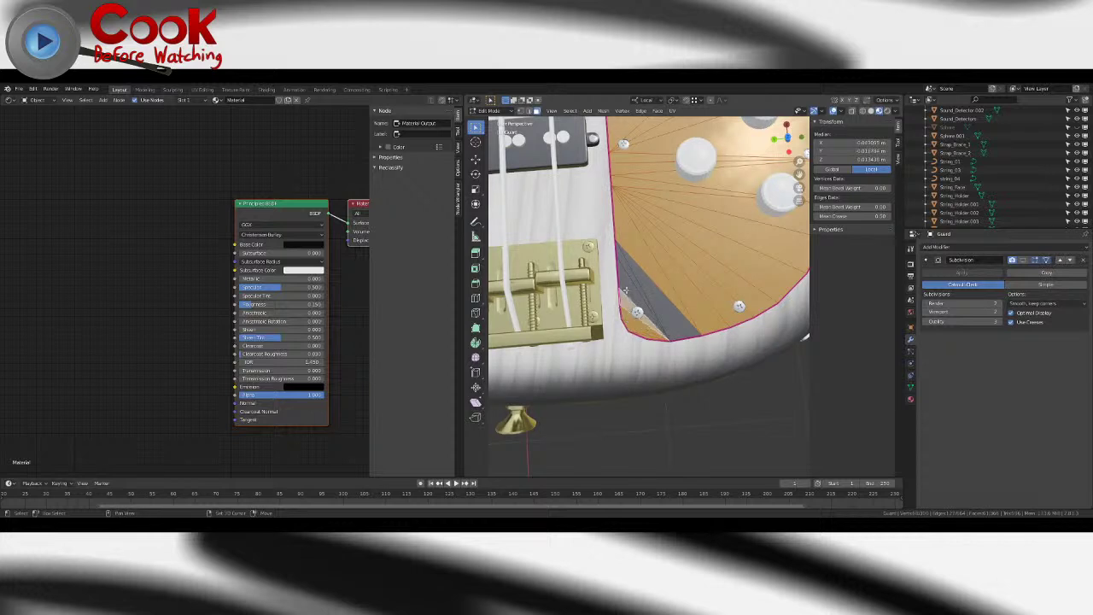
{"action": "left_click", "coordinate": [628, 272], "text": "shift"}
{"action": "left_click", "coordinate": [643, 272], "text": "shift"}
{"action": "left_click", "coordinate": [630, 285], "text": "shift"}
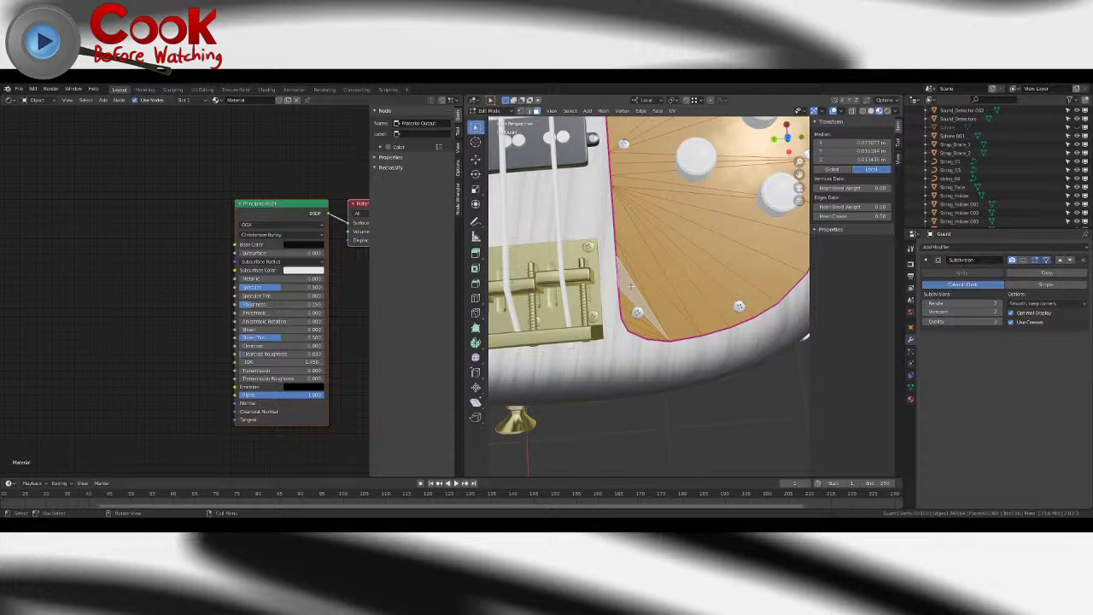
- Try a freehand inset of the selected pickguard top faces with the Inset Faces tool, and undo it
{"action": "scroll", "coordinate": [631, 286], "scroll_direction": "down", "scroll_amount": 6}
{"action": "middle_click_drag", "start_coordinate": [614, 202], "coordinate": [697, 398], "text": "shift"}
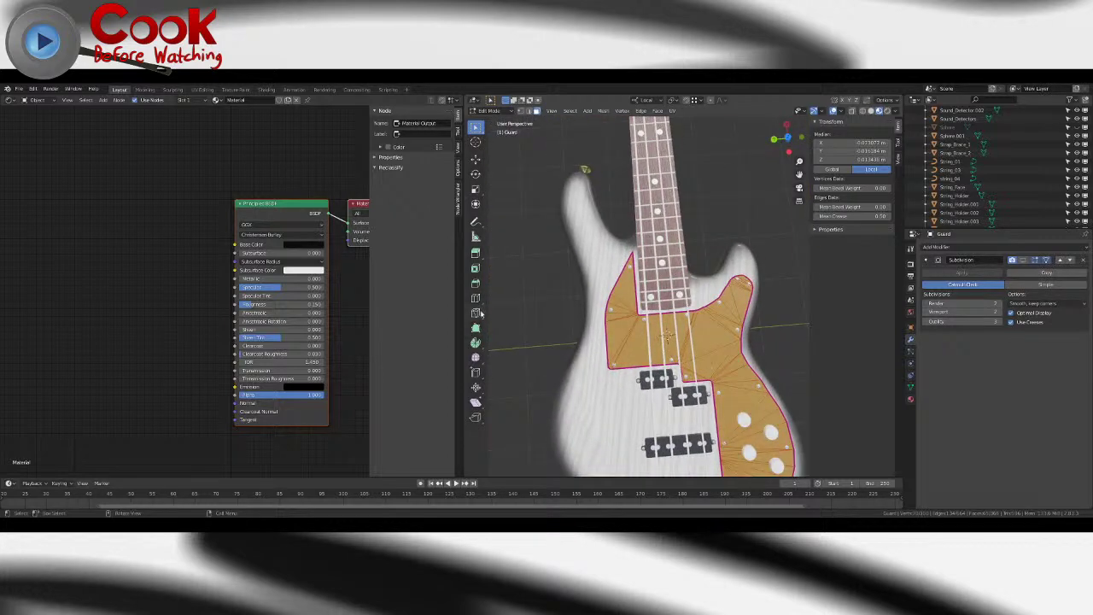
{"action": "left_click", "coordinate": [475, 270]}
{"action": "middle_click_drag", "start_coordinate": [598, 307], "coordinate": [705, 335]}
{"action": "scroll", "coordinate": [706, 335], "scroll_direction": "up", "scroll_amount": 3}
{"action": "left_click_drag", "start_coordinate": [706, 235], "coordinate": [706, 235]}
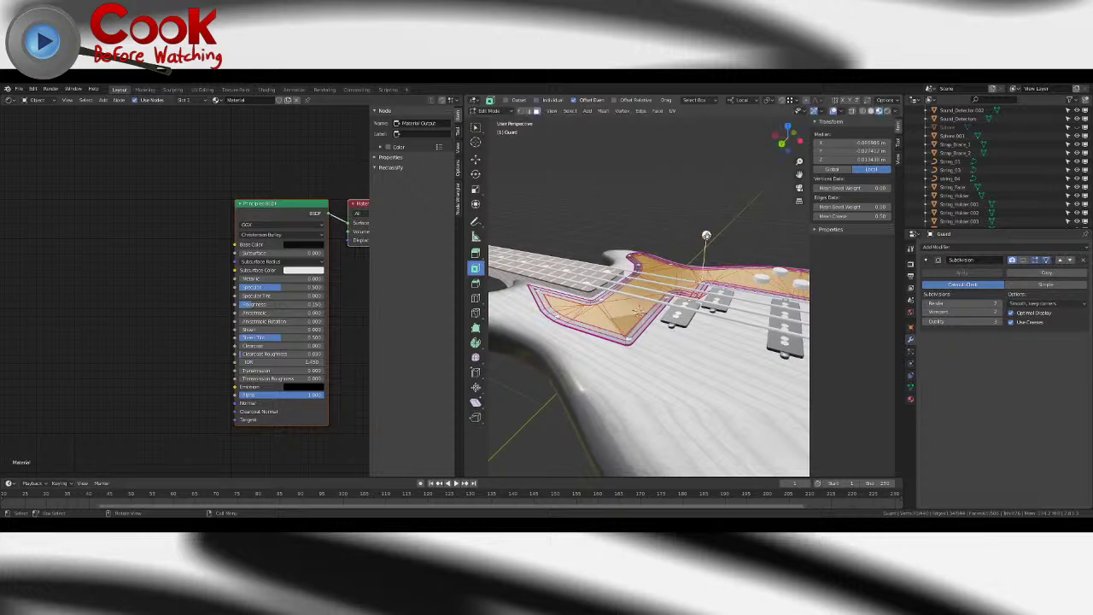
{"action": "middle_click_drag", "start_coordinate": [706, 235], "coordinate": [717, 291]}
{"action": "scroll", "coordinate": [730, 251], "scroll_direction": "down", "scroll_amount": 7}
{"action": "key", "text": "ctrl+z"}
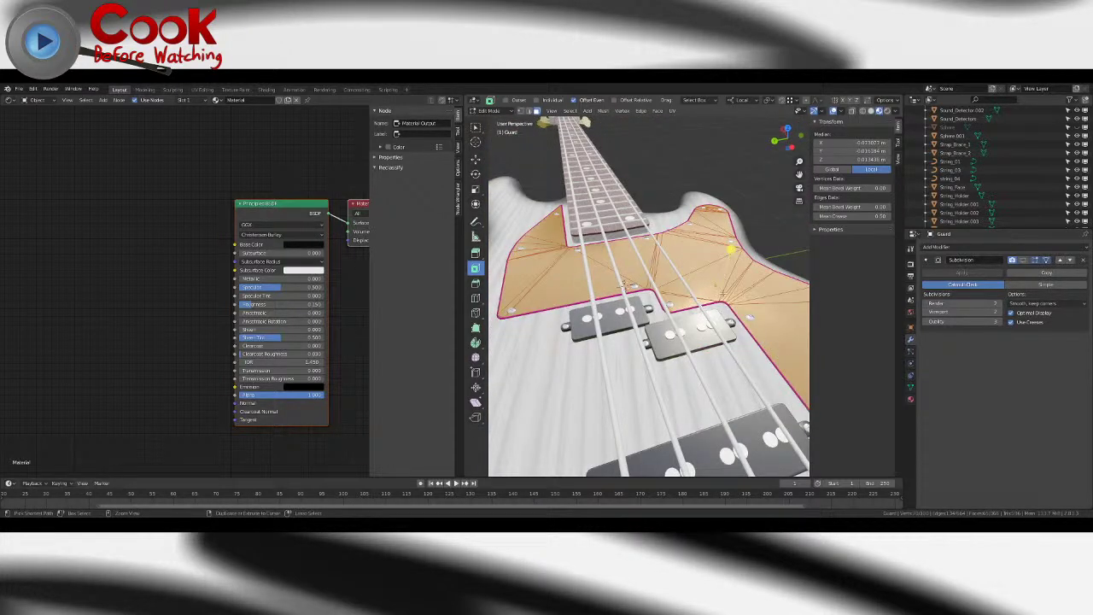
- Try two successive narrow insets of the pickguard's top faces, and undo them
{"action": "key", "text": "i"}
{"action": "left_click", "coordinate": [730, 251]}
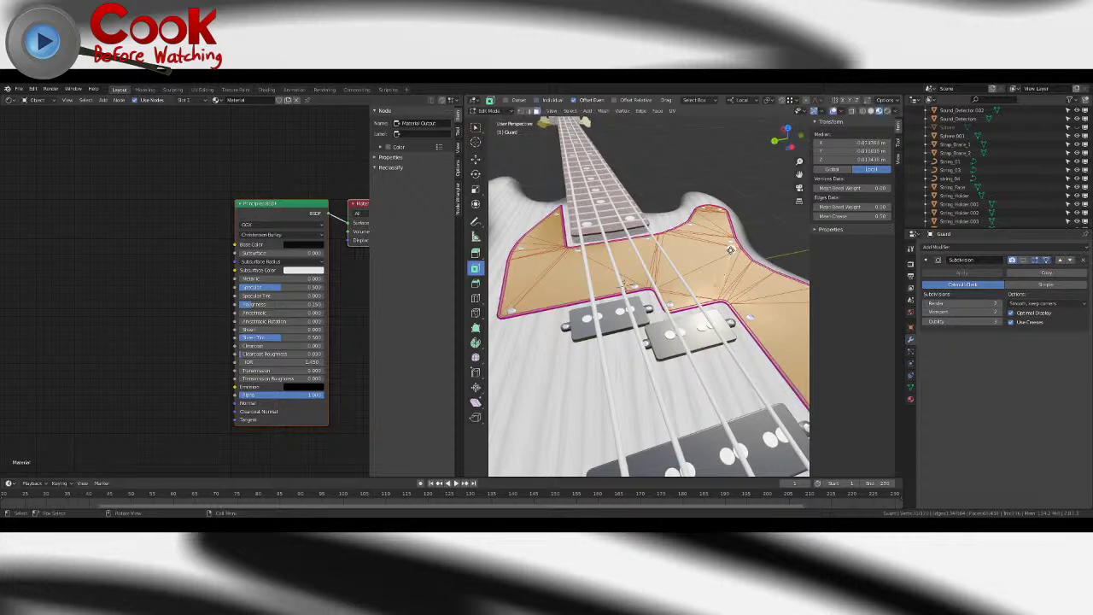
{"action": "key", "text": "i"}
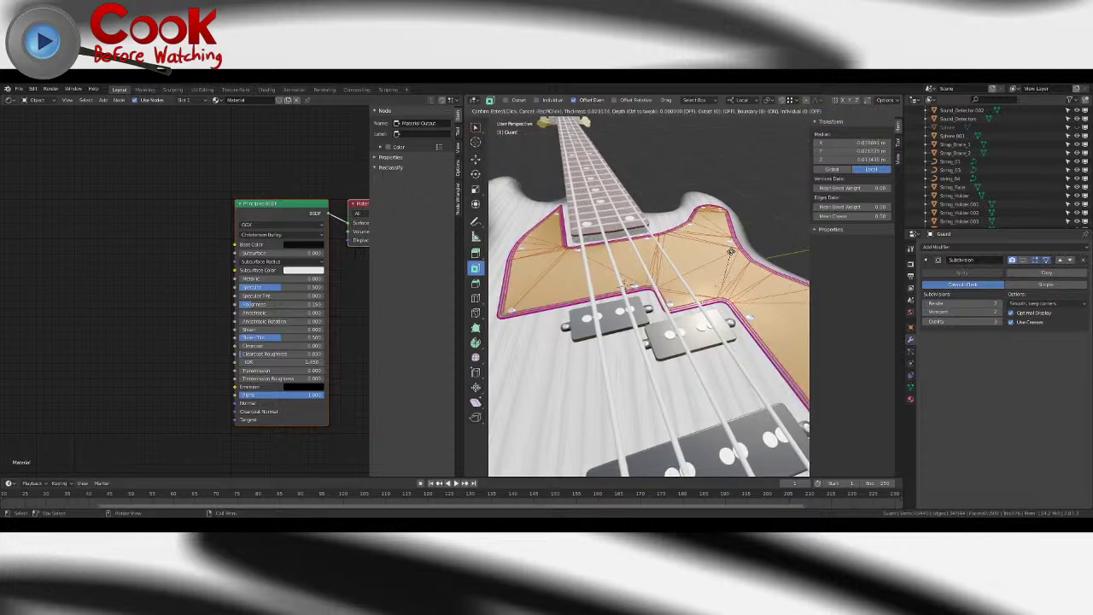
{"action": "left_click", "coordinate": [730, 250]}
{"action": "middle_click_drag", "start_coordinate": [729, 249], "coordinate": [750, 238]}
{"action": "key", "text": "ctrl+z"}
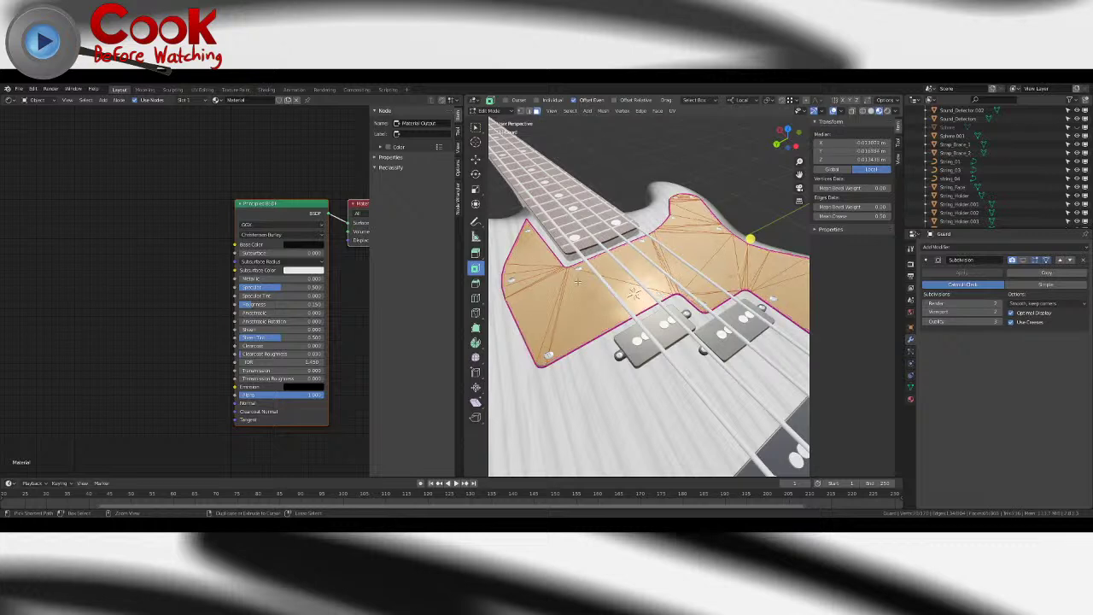
- Add the missed pickguard face to the selection and inset the top faces twice to form two narrow border bands
{"action": "middle_click_drag", "start_coordinate": [665, 357], "coordinate": [500, 309], "text": "shift"}
{"action": "middle_click_drag", "start_coordinate": [773, 406], "coordinate": [697, 357], "text": "shift"}
{"action": "left_click", "coordinate": [655, 375], "text": "shift"}
{"action": "middle_click_drag", "start_coordinate": [493, 161], "coordinate": [728, 214]}
{"action": "key", "text": "i"}
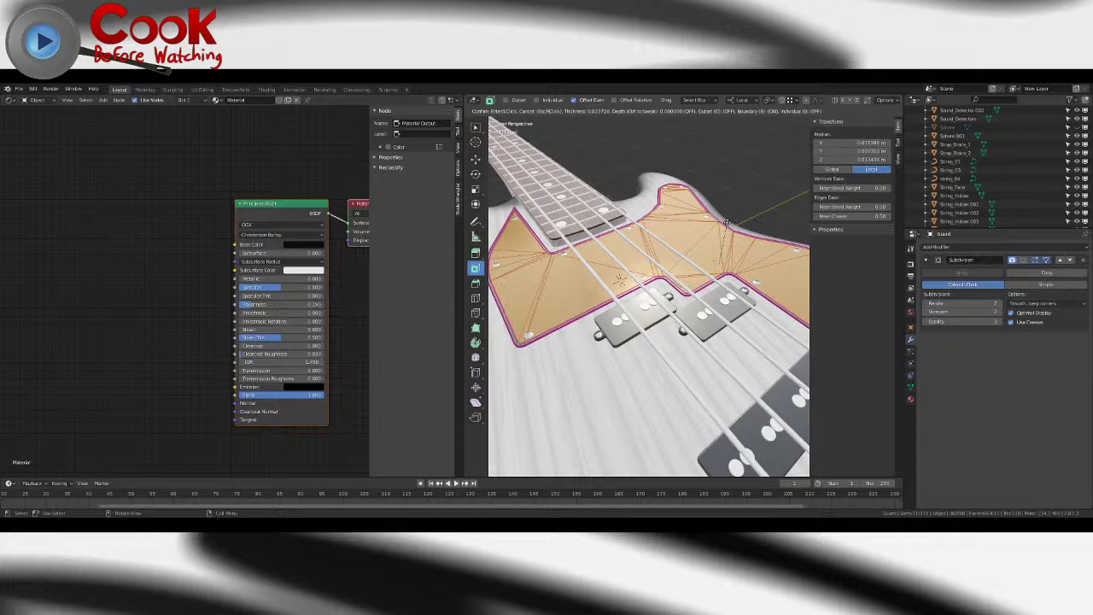
{"action": "left_click", "coordinate": [728, 223]}
{"action": "key", "text": "i"}
{"action": "left_click", "coordinate": [731, 222]}
- Try to scale the inset's inner corner vertex beside the screw at the pickguard's notch
{"action": "middle_click_drag", "start_coordinate": [702, 293], "coordinate": [633, 333]}
{"action": "scroll", "coordinate": [649, 330], "scroll_direction": "up", "scroll_amount": 6}
{"action": "scroll", "coordinate": [633, 333], "scroll_direction": "up", "scroll_amount": 3}
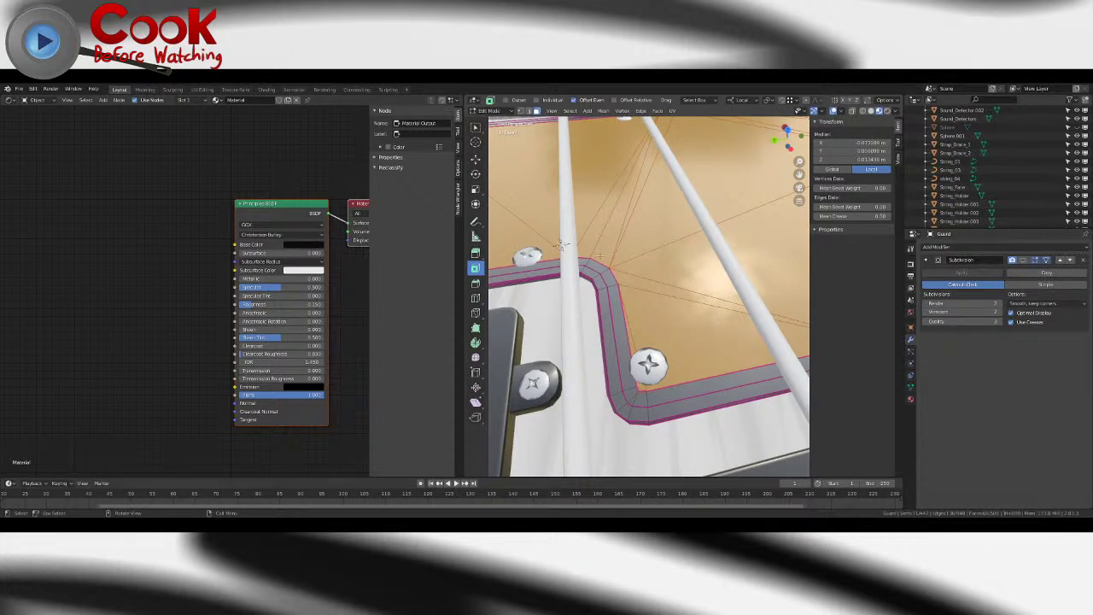
{"action": "middle_click_drag", "start_coordinate": [560, 243], "coordinate": [559, 207]}
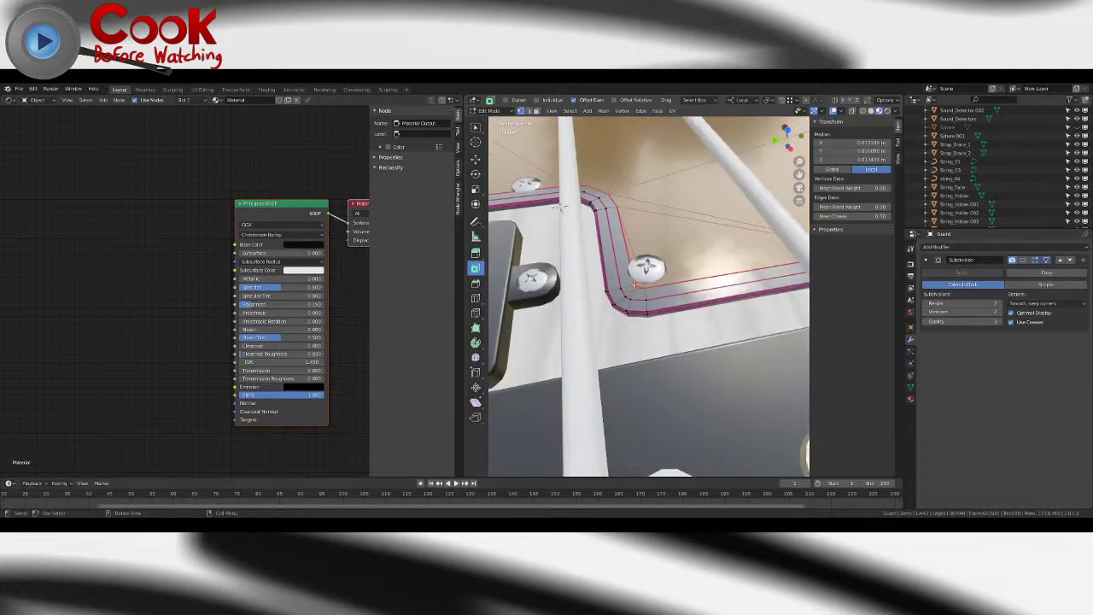
{"action": "left_click", "coordinate": [636, 286]}
{"action": "left_click", "coordinate": [637, 288], "text": "shift"}
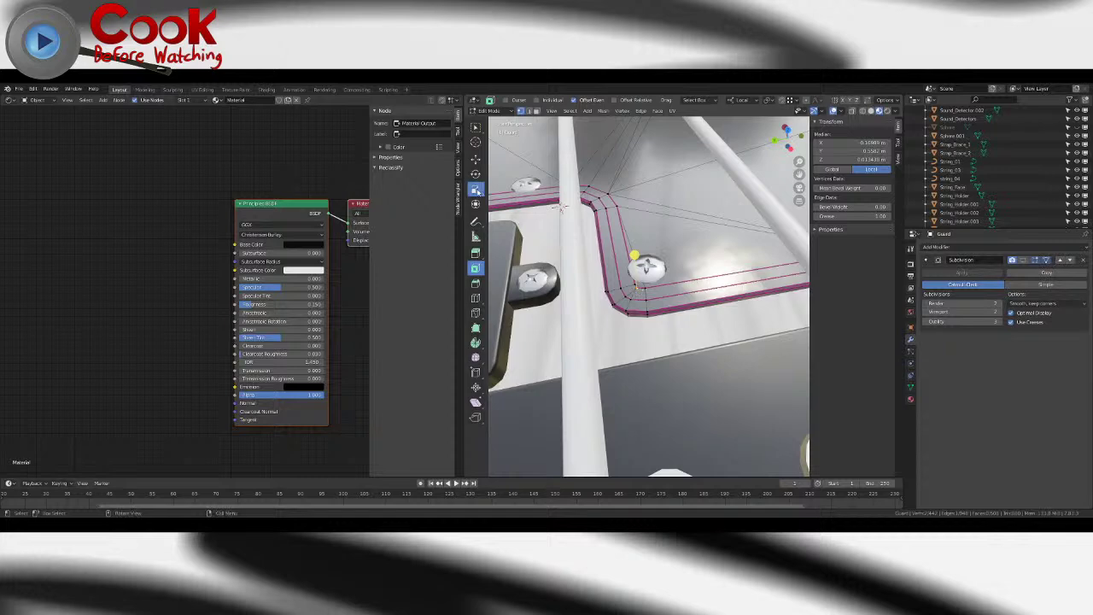
{"action": "left_click", "coordinate": [475, 190]}
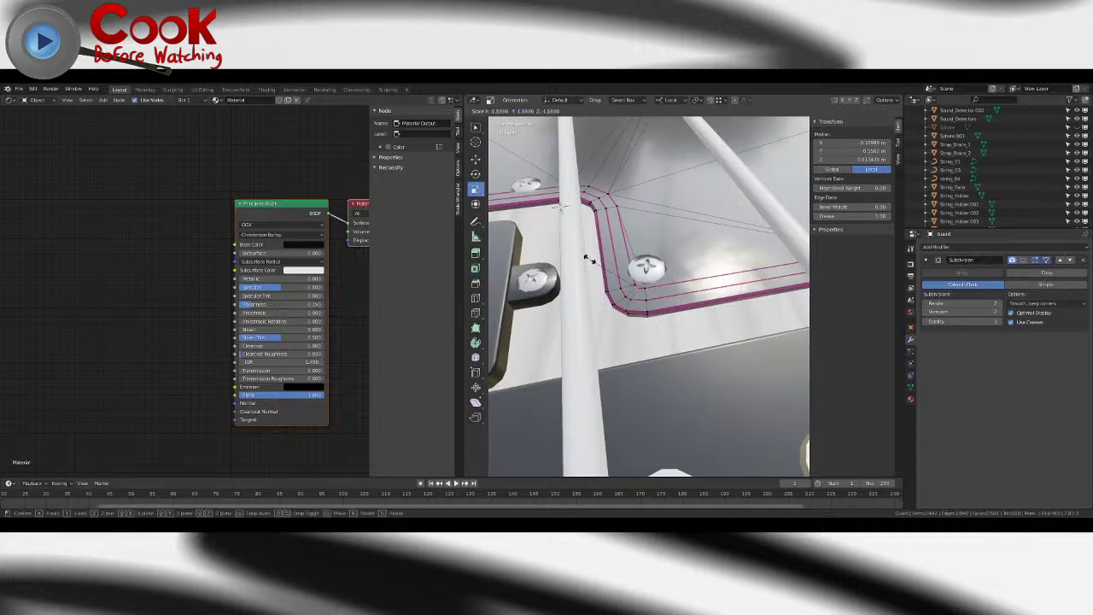
{"action": "key", "text": "Tab"}
- Turn on the viewport display of the pickguard's Subdivision modifier while editing the mesh
{"action": "scroll", "coordinate": [699, 281], "scroll_direction": "down", "scroll_amount": 10}
{"action": "middle_click_drag", "start_coordinate": [680, 281], "coordinate": [712, 294]}
{"action": "key", "text": "Tab"}
{"action": "left_click", "coordinate": [1024, 261]}
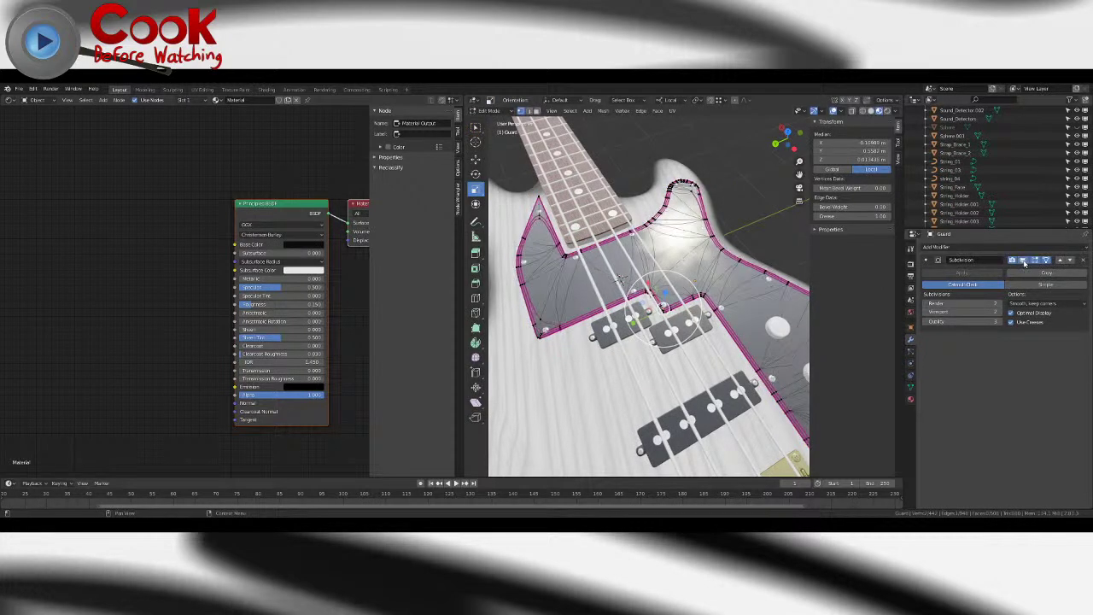
{"action": "middle_click_drag", "start_coordinate": [539, 317], "coordinate": [626, 304], "text": "shift"}
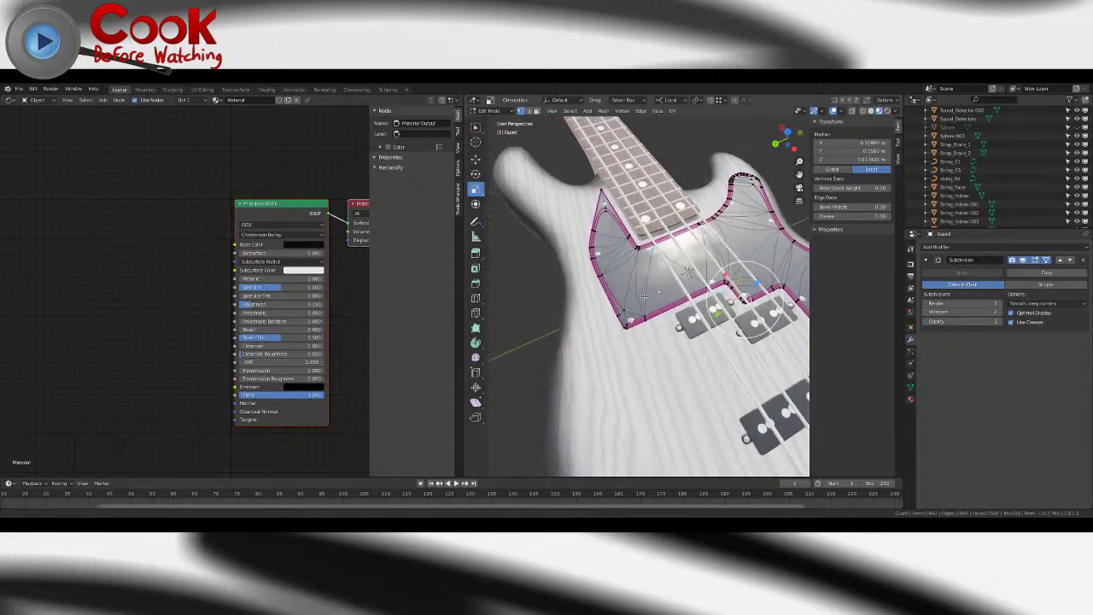
- Select the uncreased inner border edges at the pickguard's sharp lower corner and set their mean crease to 1
{"action": "scroll", "coordinate": [626, 304], "scroll_direction": "up", "scroll_amount": 3}
{"action": "left_click", "coordinate": [531, 111]}
{"action": "key", "text": "g"}
{"action": "left_click", "coordinate": [611, 344]}
{"action": "left_click", "coordinate": [477, 126]}
{"action": "left_click", "coordinate": [602, 337], "text": "shift"}
{"action": "left_click", "coordinate": [604, 334], "text": "shift"}
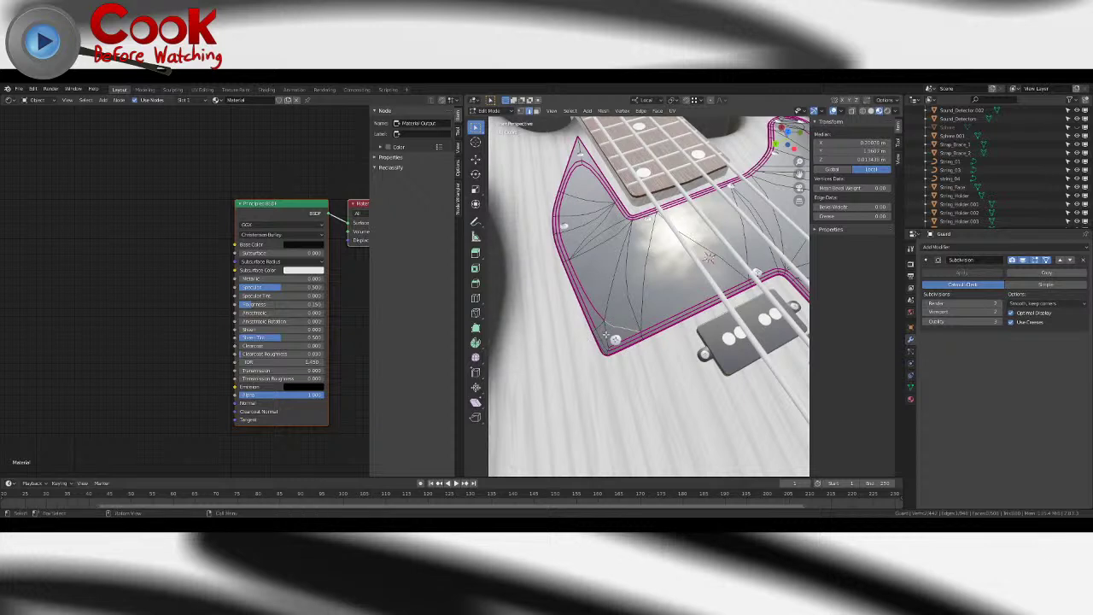
{"action": "left_click", "coordinate": [602, 338], "text": "shift"}
{"action": "key", "text": "alt+m"}
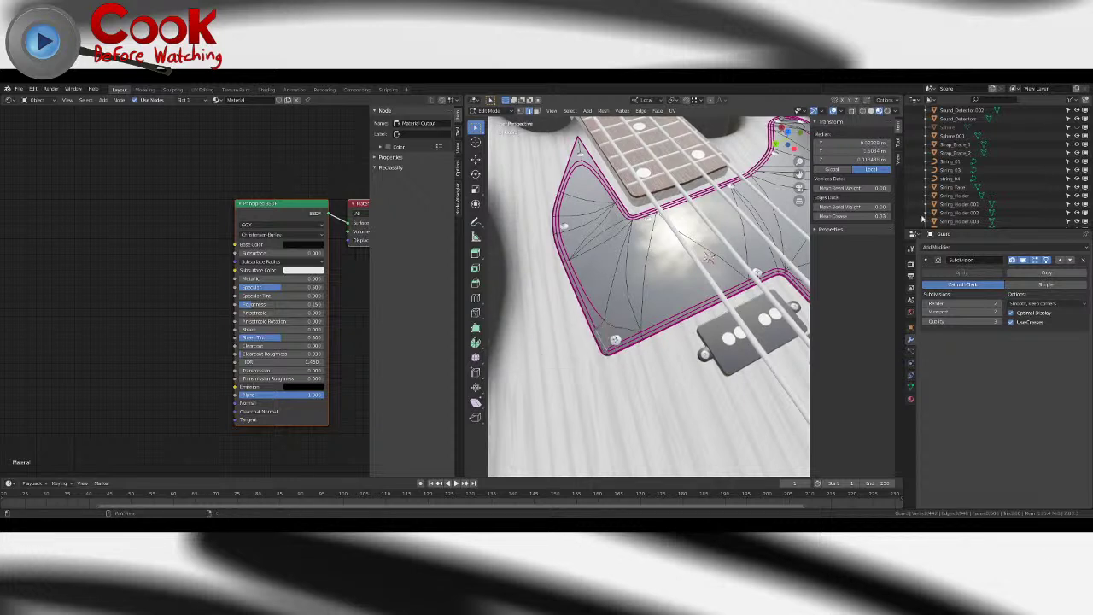
{"action": "left_click", "coordinate": [862, 216]}
{"action": "type", "text": "1"}
{"action": "key", "text": "Return"}
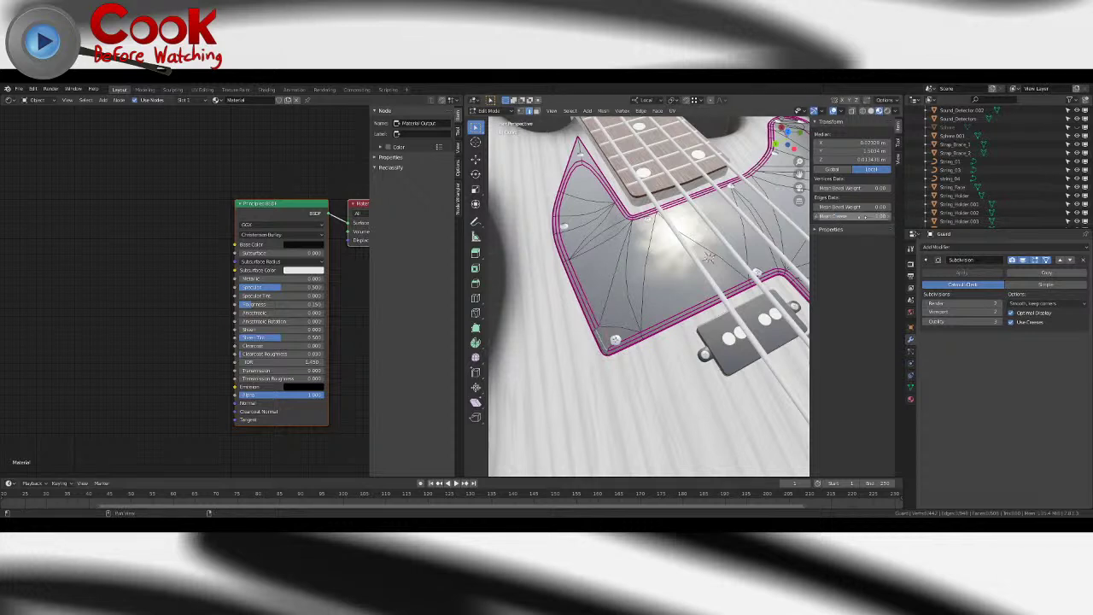
- Set the crease of the inner border edges at the pickguard's upper pointed tip to 1
{"action": "middle_click_drag", "start_coordinate": [605, 207], "coordinate": [553, 163]}
{"action": "left_click", "coordinate": [556, 174]}
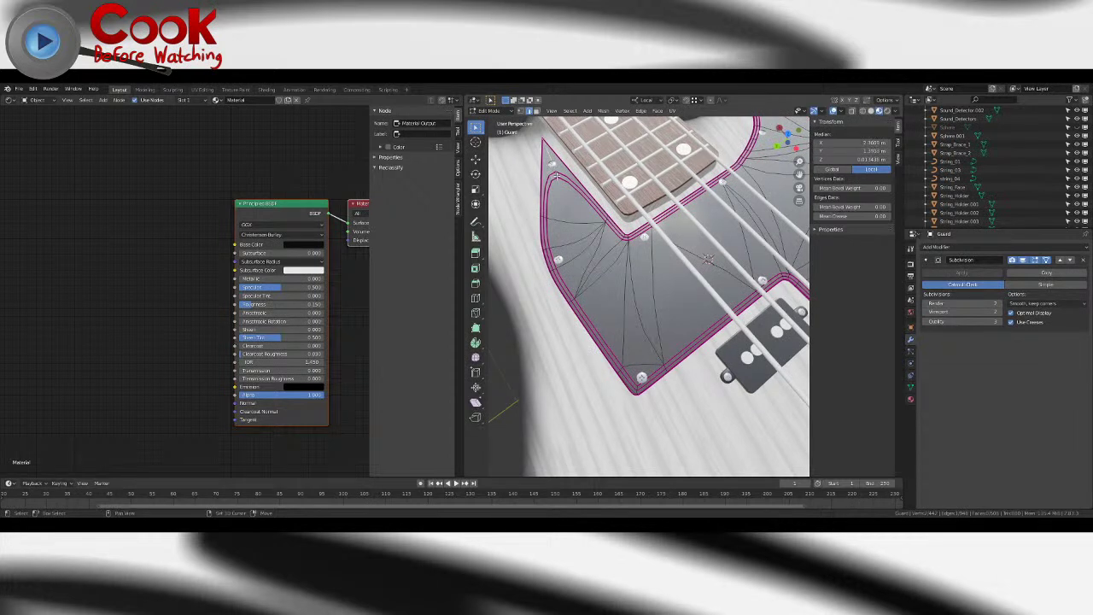
{"action": "key", "text": "m"}
{"action": "left_click", "coordinate": [557, 177]}
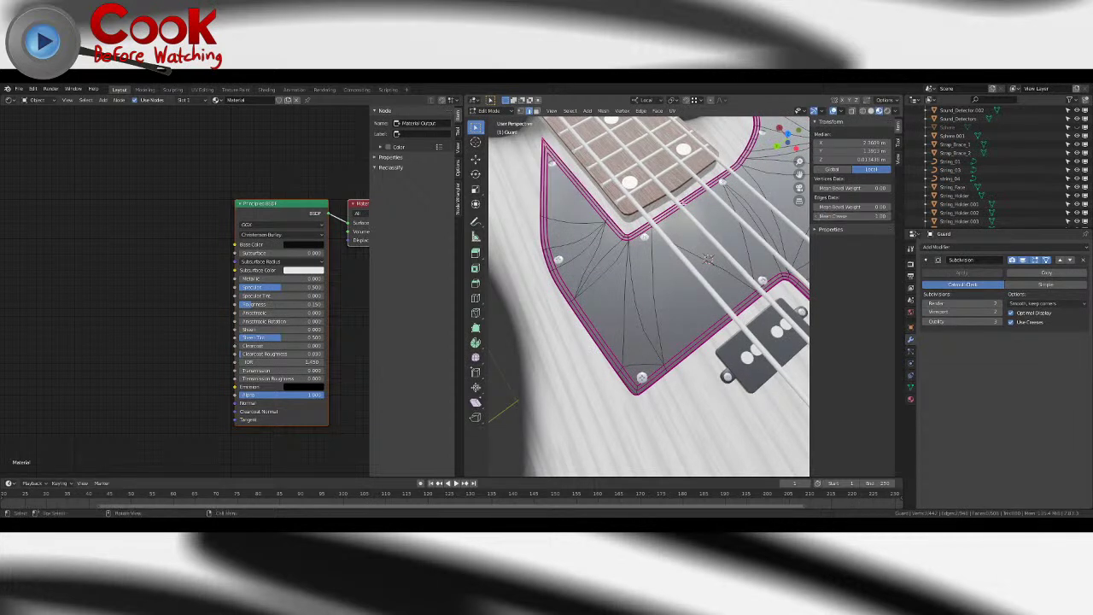
- Select the uncreased inner border edges around the pickguard horn's rounded tip and raise their mean crease
{"action": "scroll", "coordinate": [738, 231], "scroll_direction": "down", "scroll_amount": 3}
{"action": "middle_click_drag", "start_coordinate": [737, 229], "coordinate": [659, 258]}
{"action": "scroll", "coordinate": [660, 256], "scroll_direction": "up", "scroll_amount": 8}
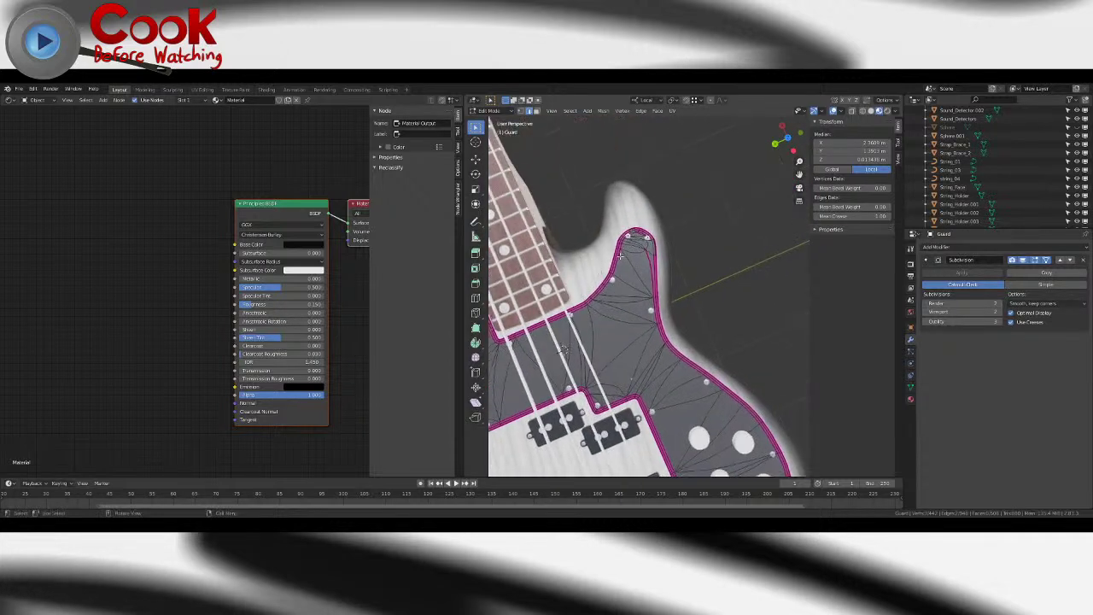
{"action": "middle_click_drag", "start_coordinate": [684, 165], "coordinate": [665, 218], "text": "shift"}
{"action": "scroll", "coordinate": [666, 218], "scroll_direction": "up", "scroll_amount": 2}
{"action": "left_click", "coordinate": [629, 282]}
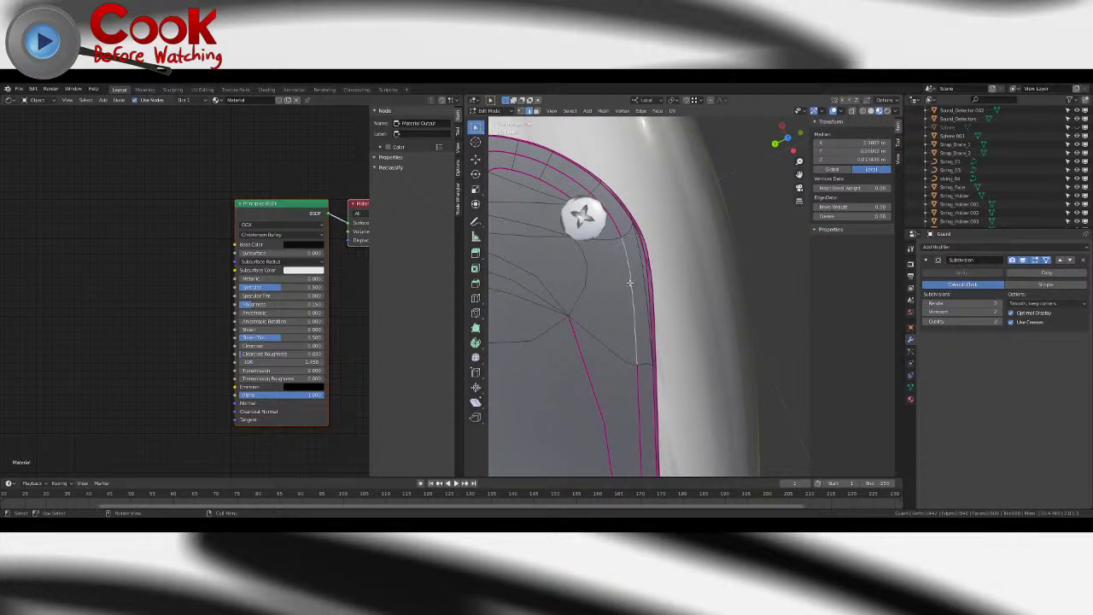
{"action": "middle_click_drag", "start_coordinate": [595, 274], "coordinate": [672, 235]}
{"action": "left_click", "coordinate": [697, 240], "text": "shift"}
{"action": "left_click", "coordinate": [699, 243], "text": "shift"}
{"action": "key", "text": "comma"}
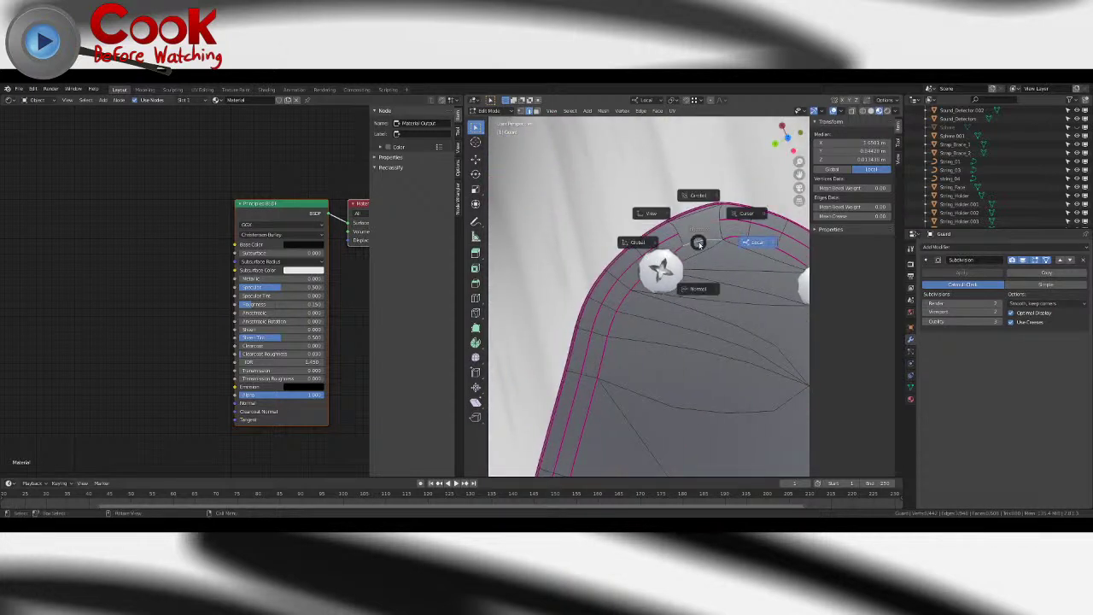
{"action": "left_click", "coordinate": [864, 216]}
{"action": "left_click", "coordinate": [857, 216]}
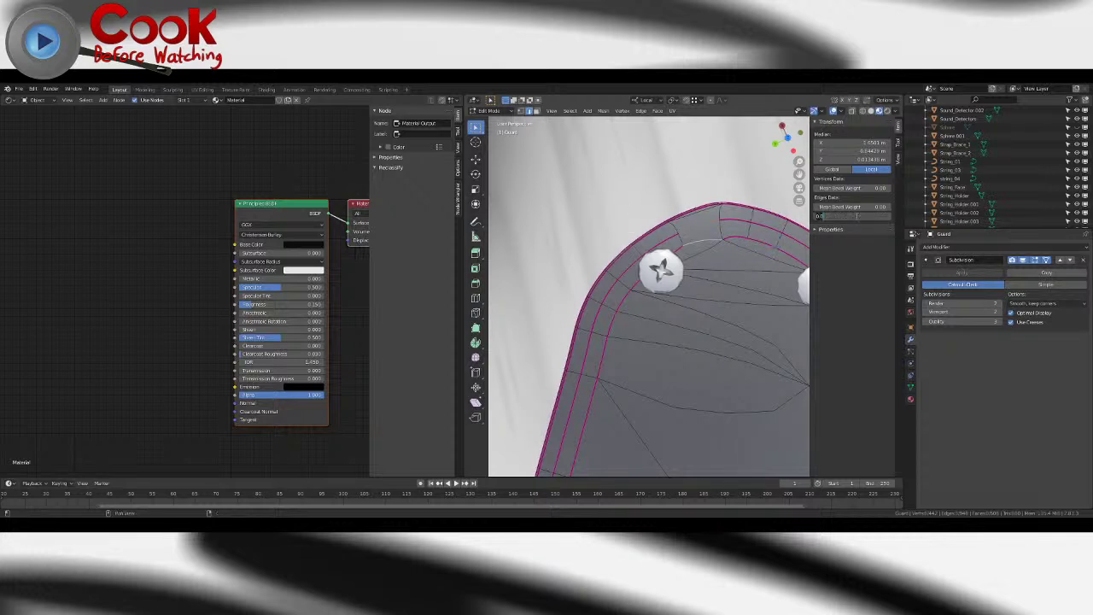
{"action": "key", "text": "Return"}
- Set the crease of the curved edge below the outer screw at the horn's tip to 1
{"action": "scroll", "coordinate": [734, 256], "scroll_direction": "down", "scroll_amount": 5}
{"action": "middle_click_drag", "start_coordinate": [735, 256], "coordinate": [624, 213], "text": "shift"}
{"action": "scroll", "coordinate": [667, 259], "scroll_direction": "up", "scroll_amount": 2}
{"action": "left_click", "coordinate": [584, 256]}
{"action": "middle_click_drag", "start_coordinate": [584, 255], "coordinate": [623, 268]}
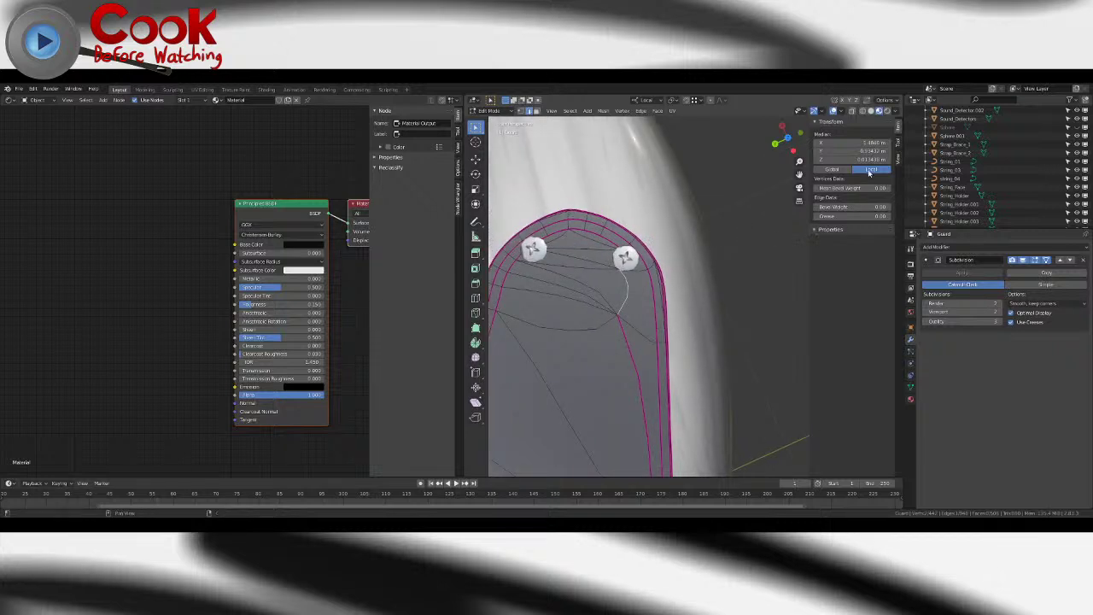
{"action": "left_click", "coordinate": [847, 217]}
{"action": "type", "text": "1"}
{"action": "key", "text": "Return"}
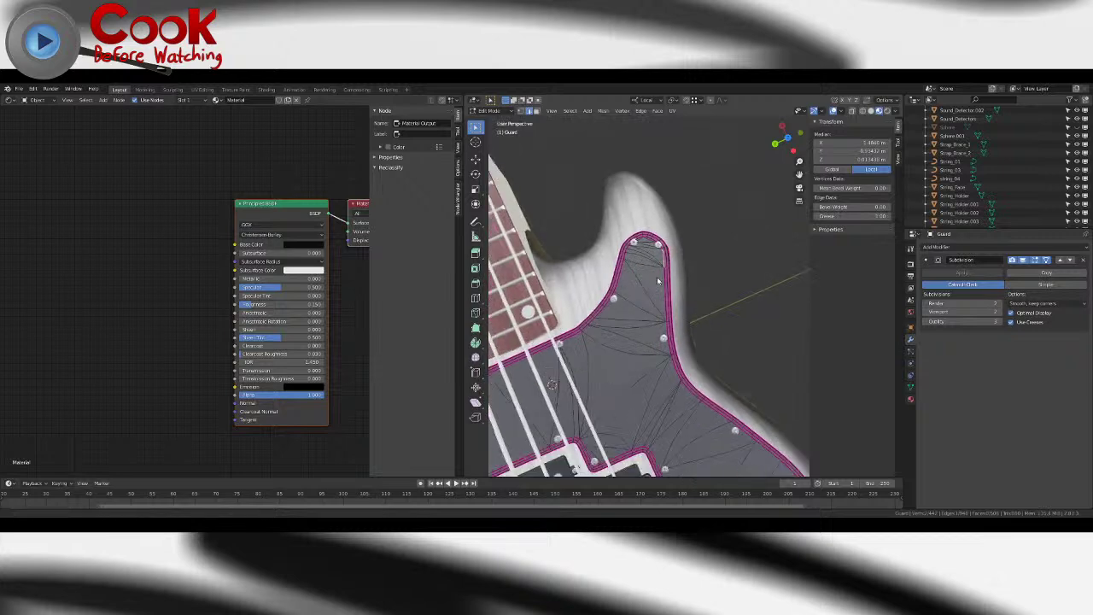
- Select the face loop of the pickguard's narrow border band and add a second material slot to the pickguard
{"action": "middle_click_drag", "start_coordinate": [658, 280], "coordinate": [688, 234], "text": "shift"}
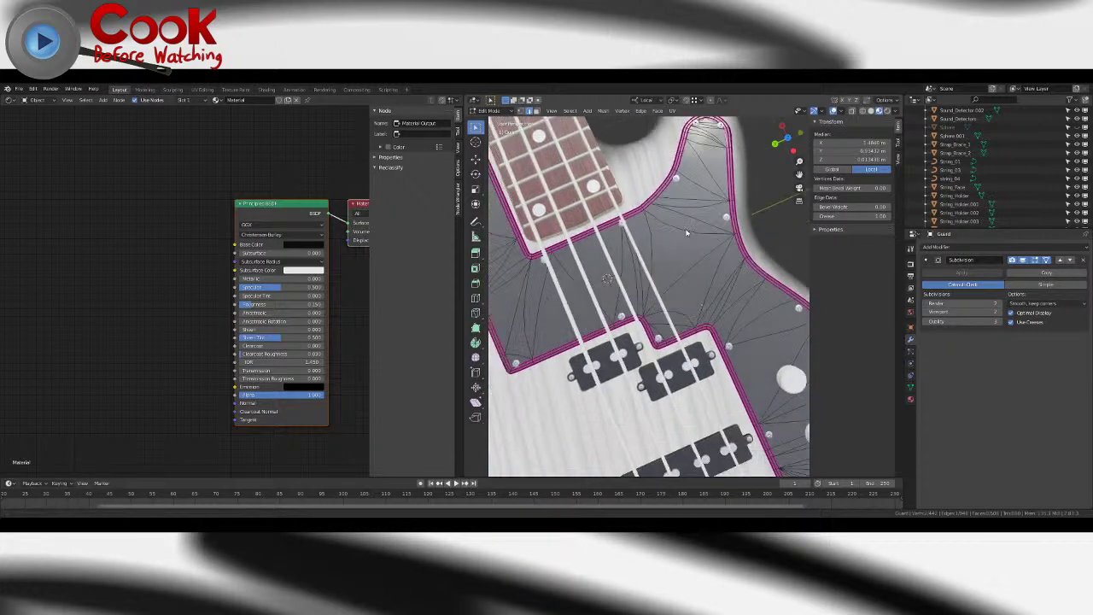
{"action": "scroll", "coordinate": [675, 263], "scroll_direction": "up", "scroll_amount": 3}
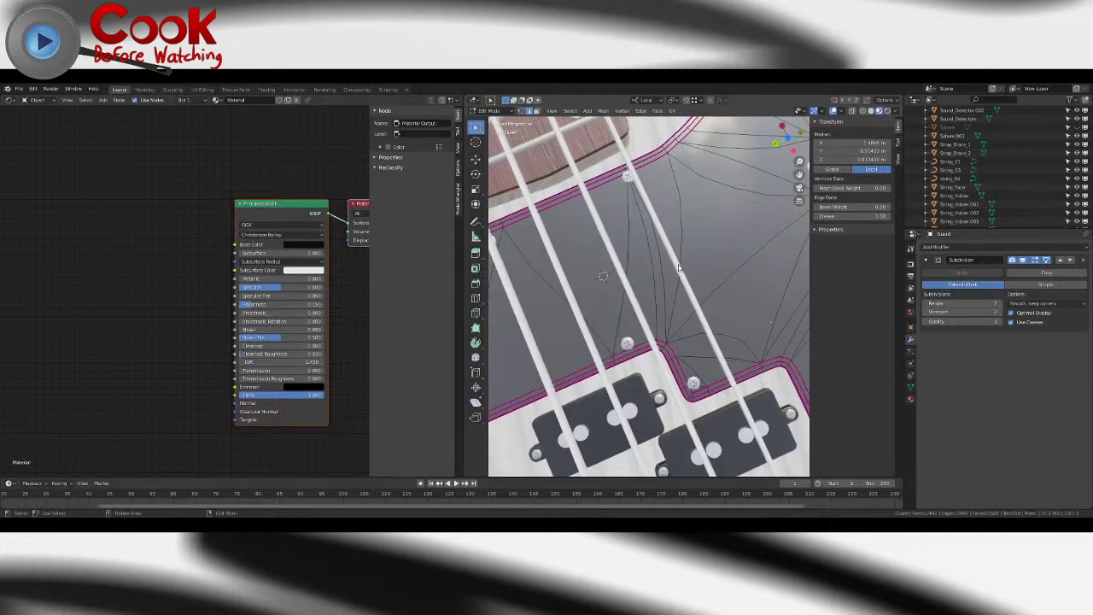
{"action": "left_click", "coordinate": [536, 111]}
{"action": "left_click", "coordinate": [628, 171]}
{"action": "key", "text": "alt+a"}
{"action": "left_click", "coordinate": [626, 172], "text": "alt"}
{"action": "scroll", "coordinate": [626, 171], "scroll_direction": "down", "scroll_amount": 3}
{"action": "scroll", "coordinate": [695, 252], "scroll_direction": "down", "scroll_amount": 1}
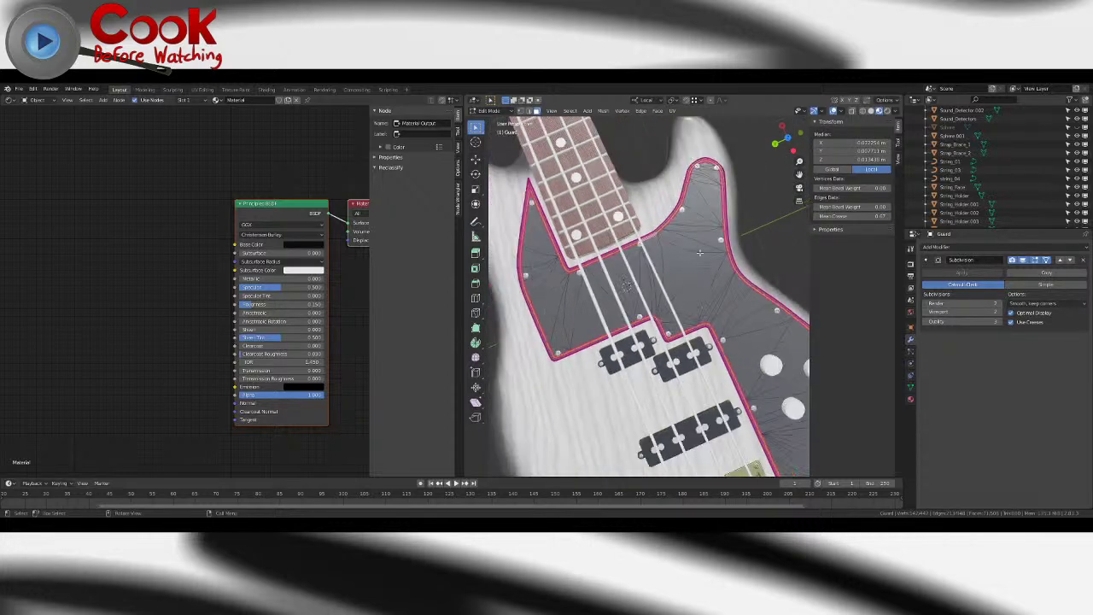
{"action": "left_click", "coordinate": [911, 399]}
{"action": "left_click", "coordinate": [1086, 246]}
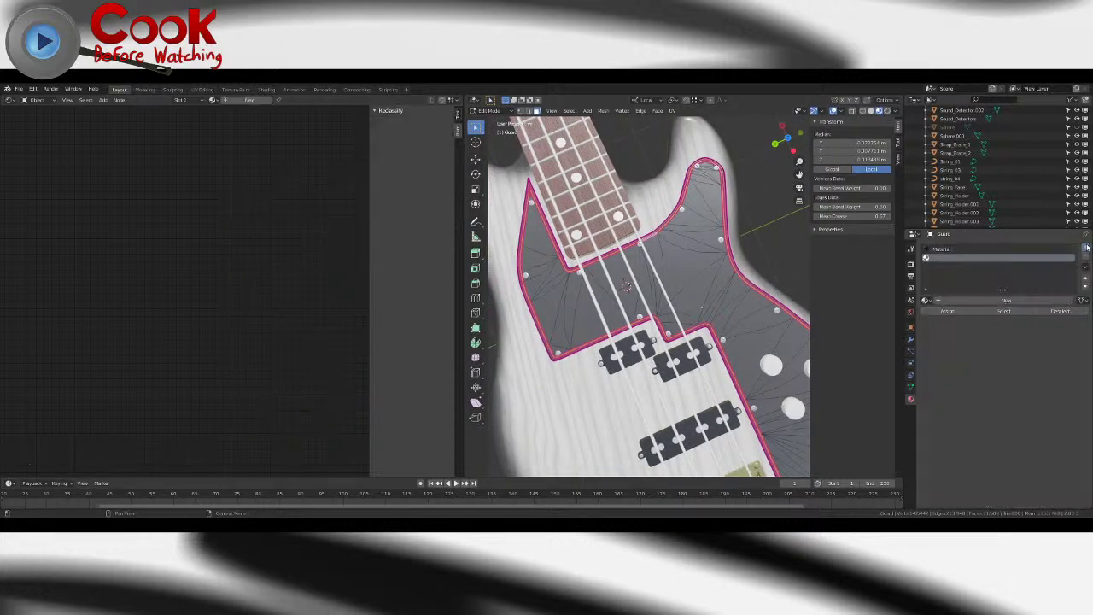
- Create a new material in the pickguard's second slot and assign it to the selected border band faces
{"action": "left_click", "coordinate": [952, 301]}
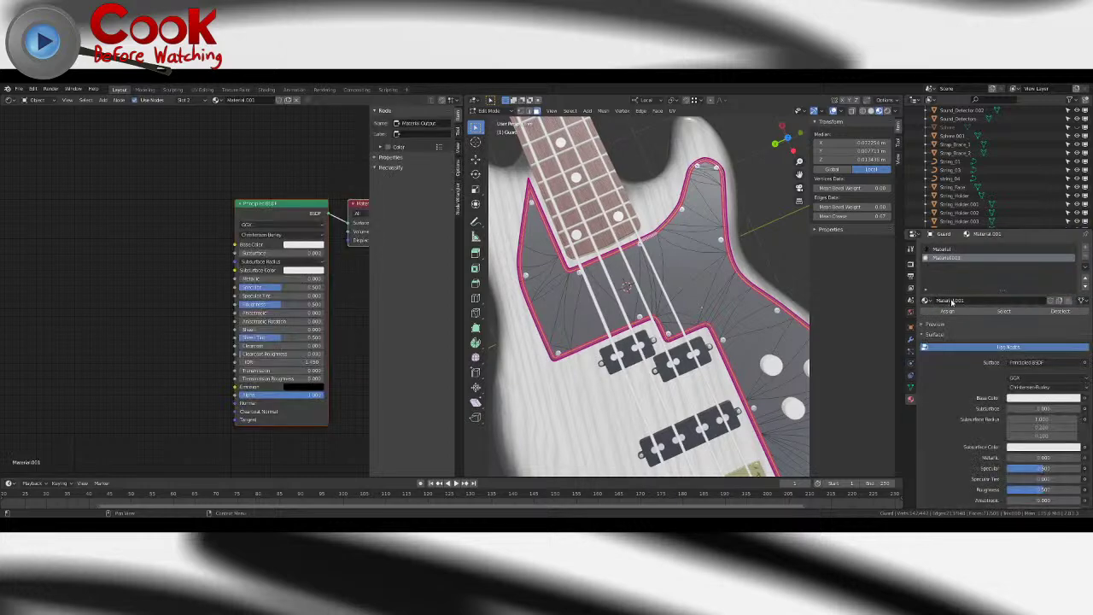
{"action": "key", "text": "Tab"}
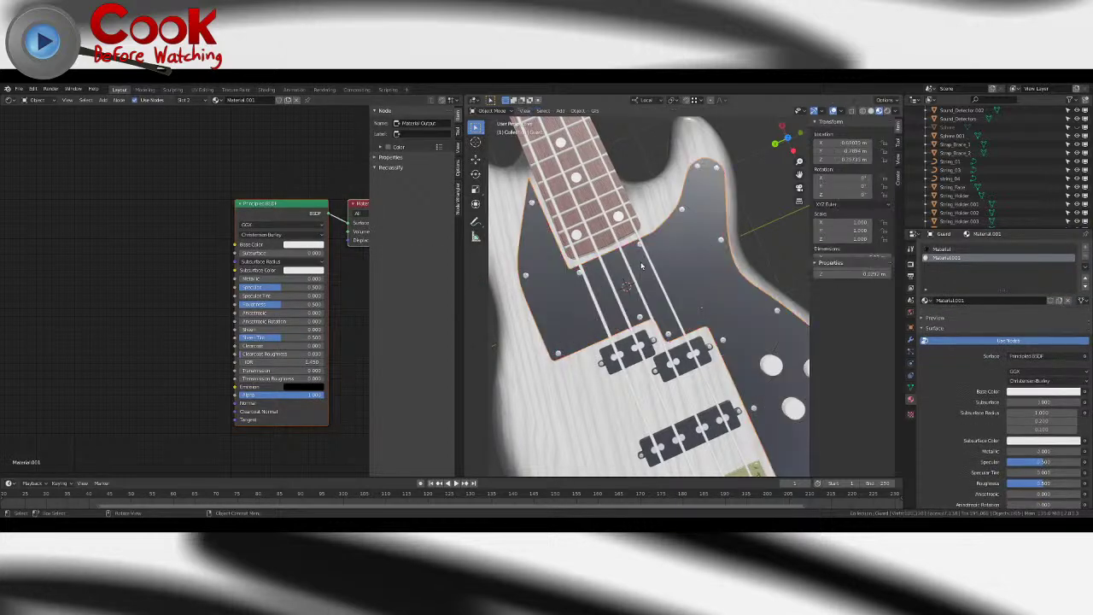
{"action": "key", "text": "Tab"}
{"action": "left_click", "coordinate": [946, 312]}
{"action": "key", "text": "Tab"}
- Examine the pickguard's border band up close around the pickup cutout and from a distance on the whole body
{"action": "middle_click_drag", "start_coordinate": [708, 275], "coordinate": [762, 270]}
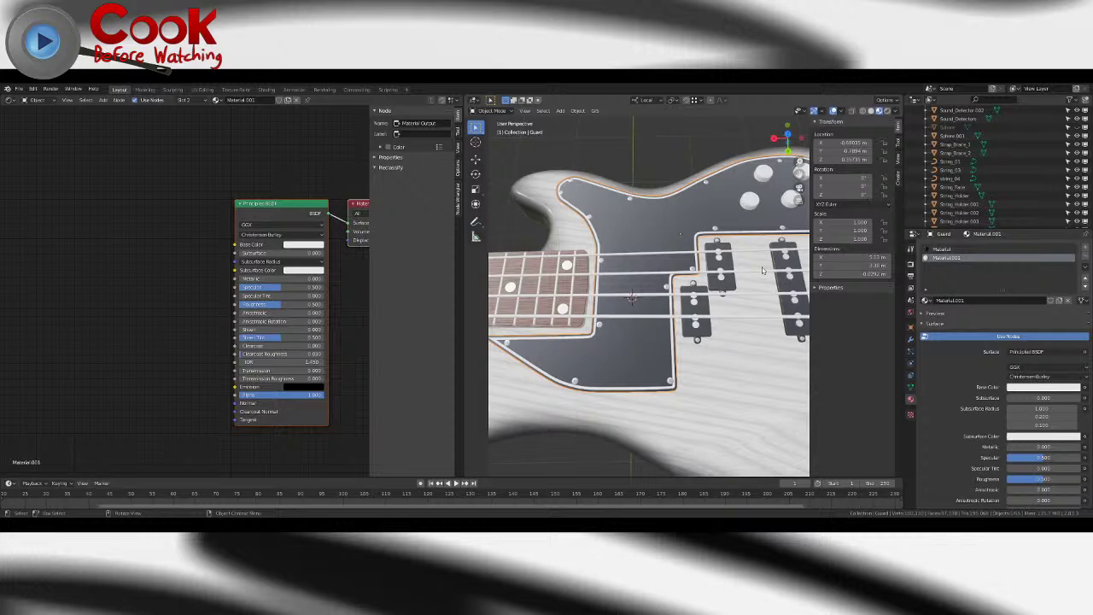
{"action": "middle_click_drag", "start_coordinate": [746, 271], "coordinate": [654, 293]}
{"action": "scroll", "coordinate": [654, 293], "scroll_direction": "up", "scroll_amount": 6}
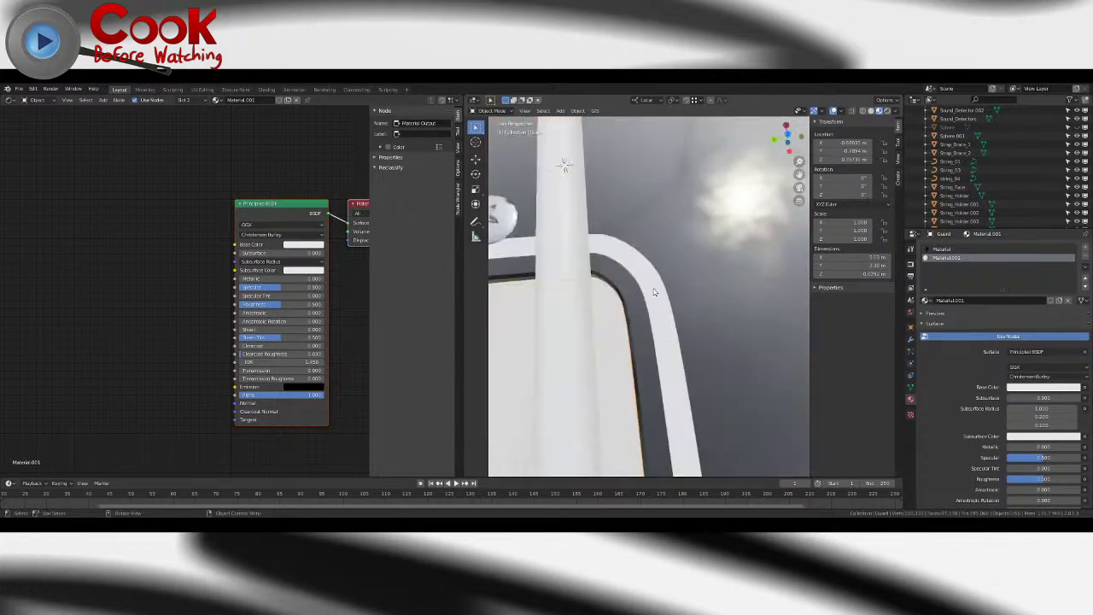
{"action": "scroll", "coordinate": [654, 293], "scroll_direction": "down", "scroll_amount": 5}
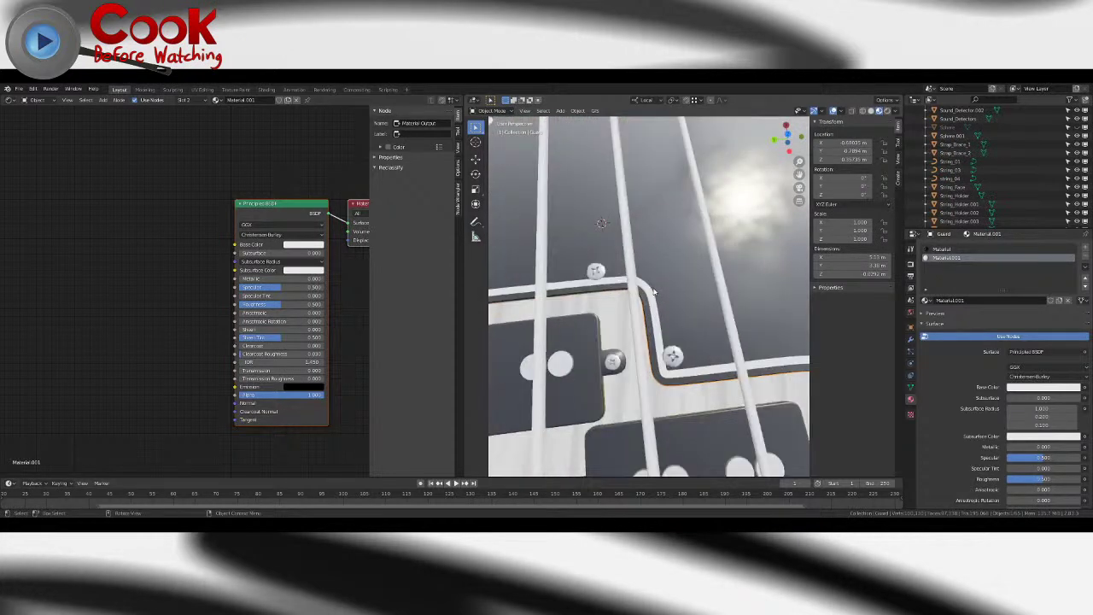
{"action": "scroll", "coordinate": [654, 293], "scroll_direction": "down", "scroll_amount": 4}
{"action": "scroll", "coordinate": [654, 293], "scroll_direction": "down", "scroll_amount": 5}
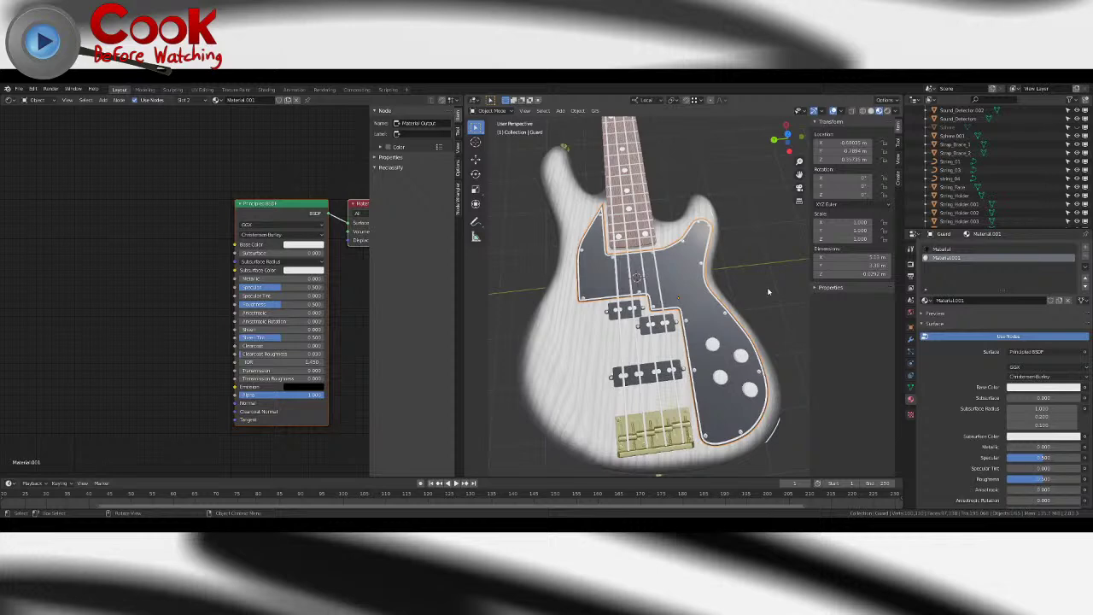
{"action": "middle_click_drag", "start_coordinate": [764, 292], "coordinate": [676, 310]}
{"action": "scroll", "coordinate": [692, 292], "scroll_direction": "up", "scroll_amount": 5}
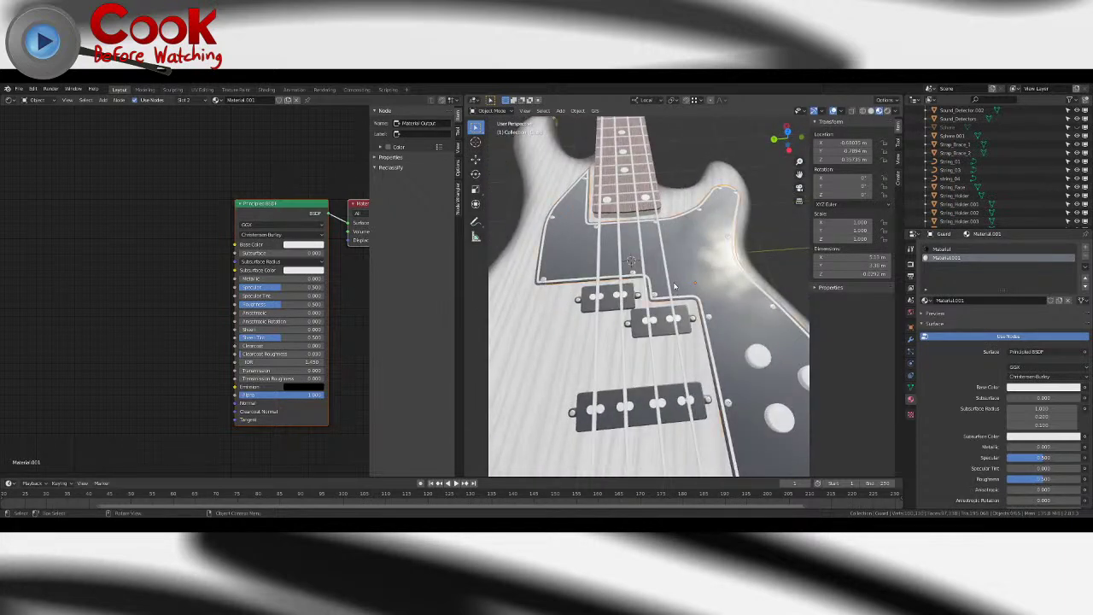
- Inspect the border band's faces and edges at the pickup cutout and at the pickguard's lower corner
{"action": "key", "text": "Tab"}
{"action": "scroll", "coordinate": [674, 286], "scroll_direction": "up", "scroll_amount": 8}
{"action": "mouse_move", "coordinate": [673, 302]}
{"action": "middle_mouse_down"}
{"action": "mouse_move", "coordinate": [673, 256]}
{"action": "mouse_move", "coordinate": [645, 299]}
{"action": "mouse_move", "coordinate": [660, 298]}
{"action": "middle_mouse_up"}
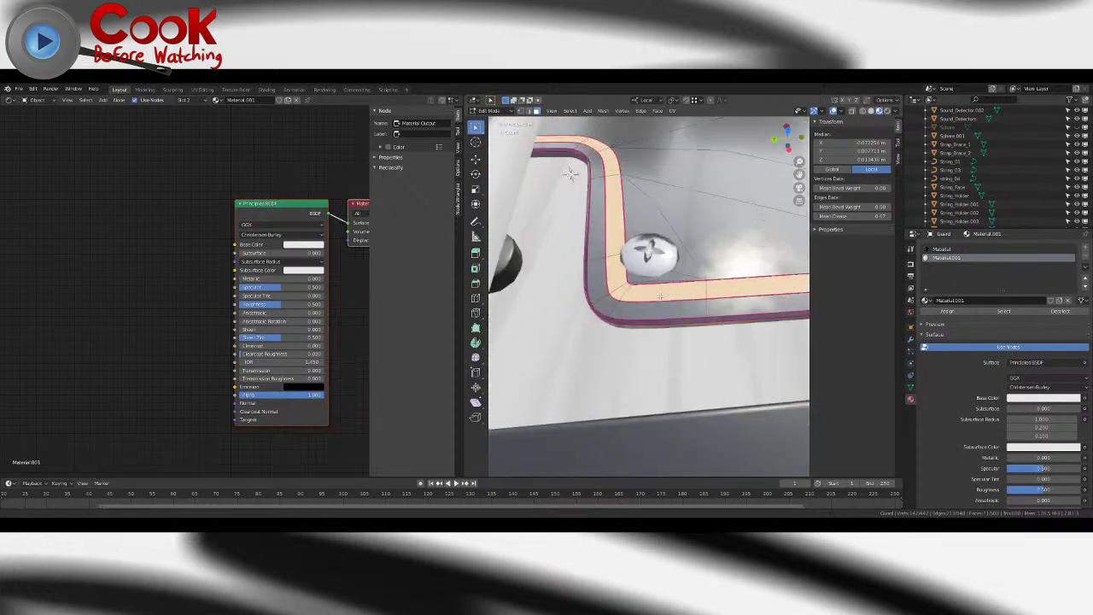
{"action": "left_click", "coordinate": [634, 301]}
{"action": "left_click", "coordinate": [531, 112]}
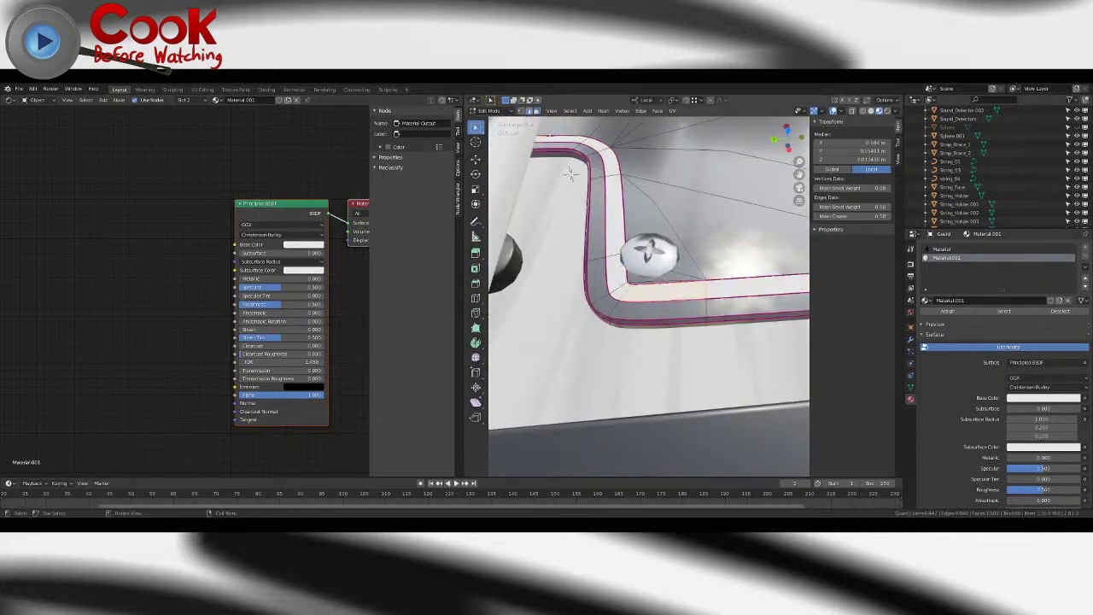
{"action": "key", "text": "Tab"}
{"action": "key", "text": "KP_Decimal"}
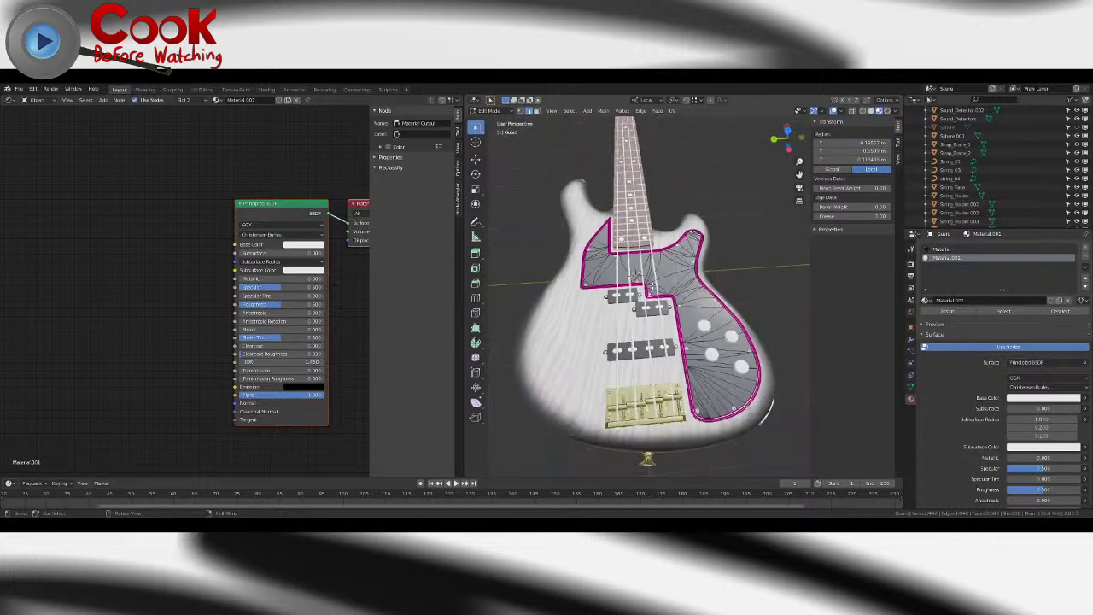
{"action": "mouse_move", "coordinate": [741, 271]}
{"action": "middle_mouse_down"}
{"action": "mouse_move", "coordinate": [794, 256]}
{"action": "mouse_move", "coordinate": [742, 291]}
{"action": "middle_mouse_up"}
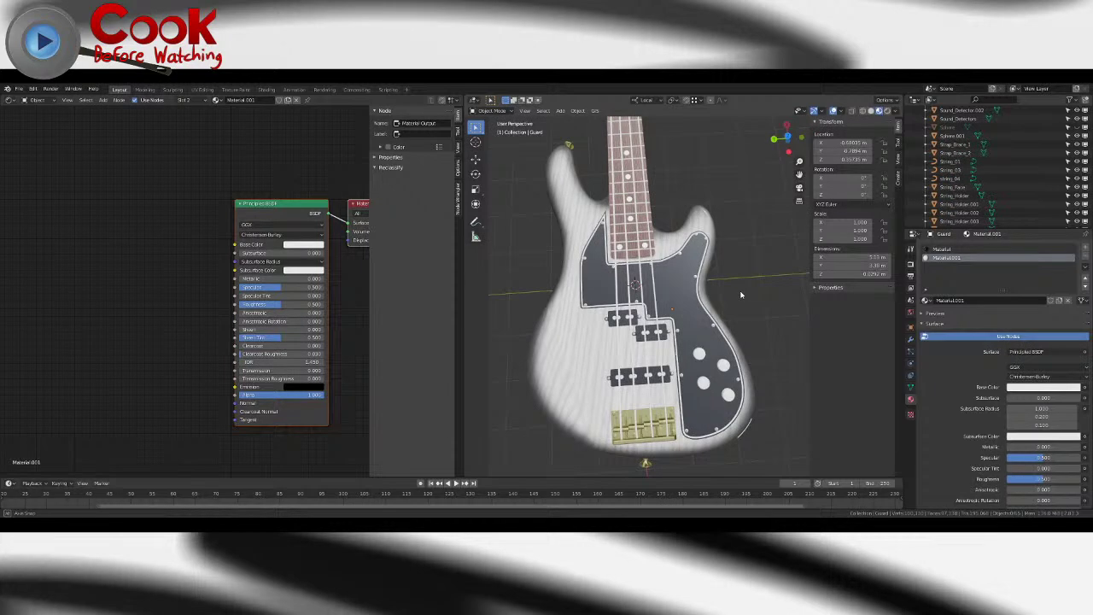
{"action": "middle_click_drag", "start_coordinate": [578, 313], "coordinate": [649, 276]}
{"action": "scroll", "coordinate": [644, 281], "scroll_direction": "up", "scroll_amount": 4}
{"action": "scroll", "coordinate": [642, 266], "scroll_direction": "up", "scroll_amount": 3}
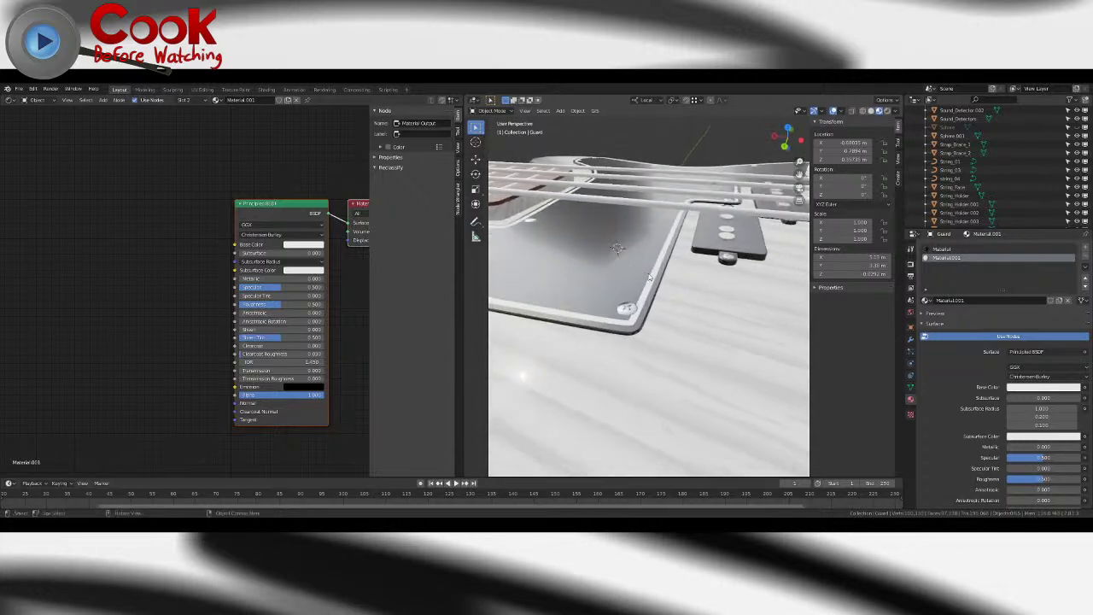
{"action": "scroll", "coordinate": [649, 276], "scroll_direction": "up", "scroll_amount": 5}
{"action": "key", "text": "Tab"}
{"action": "middle_click_drag", "start_coordinate": [657, 311], "coordinate": [619, 244]}
{"action": "key", "text": "Tab"}
{"action": "scroll", "coordinate": [684, 262], "scroll_direction": "down", "scroll_amount": 4}
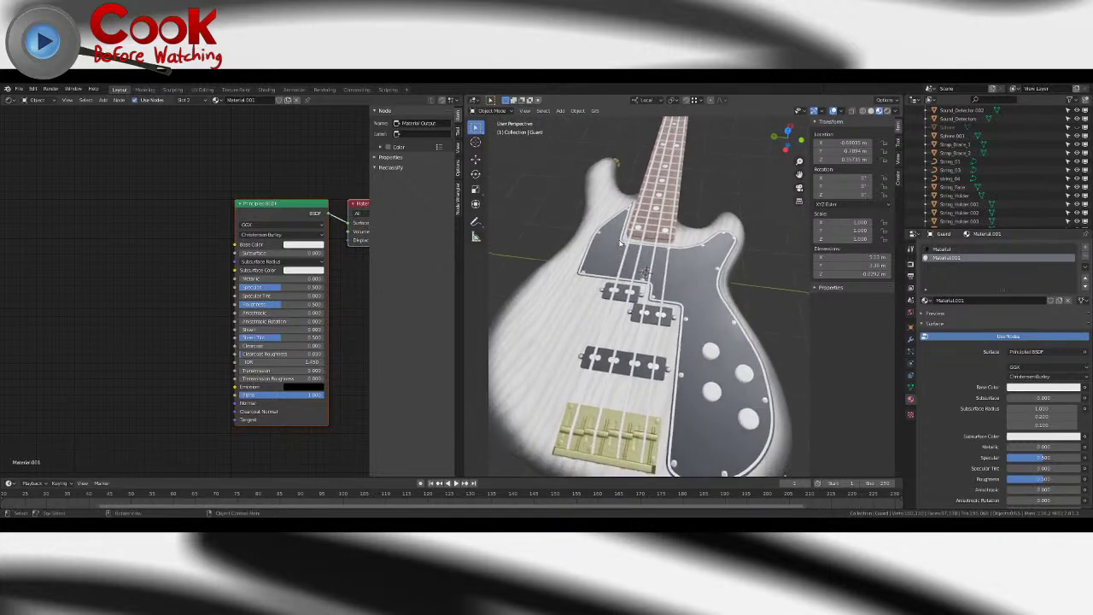
- Try the Brass and Aluminum materials on the pickguard screws
{"action": "left_click", "coordinate": [686, 320]}
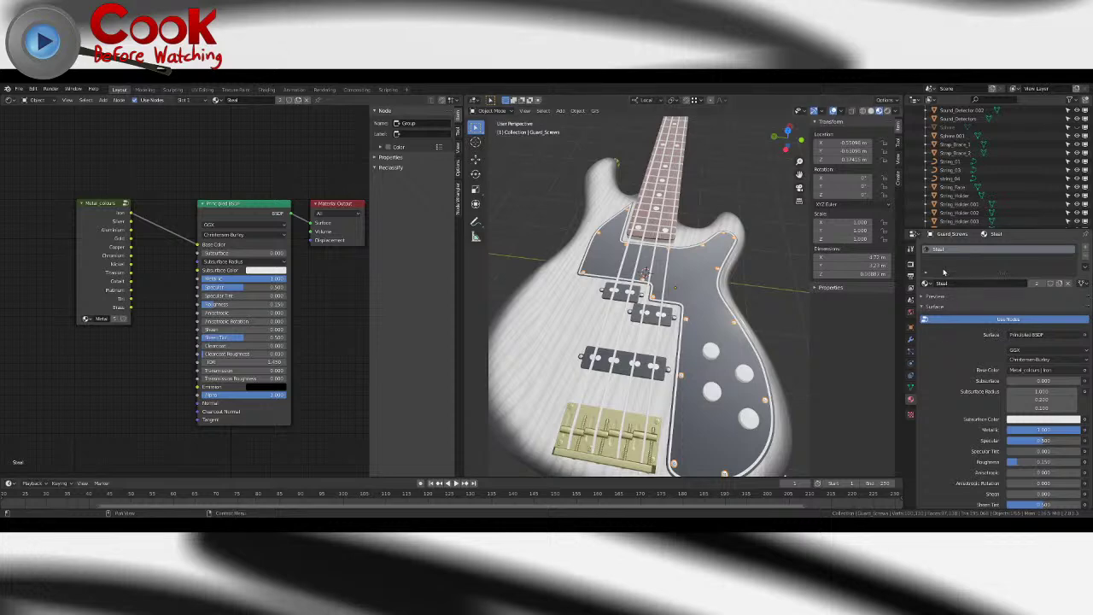
{"action": "left_click", "coordinate": [926, 284]}
{"action": "left_click", "coordinate": [942, 310]}
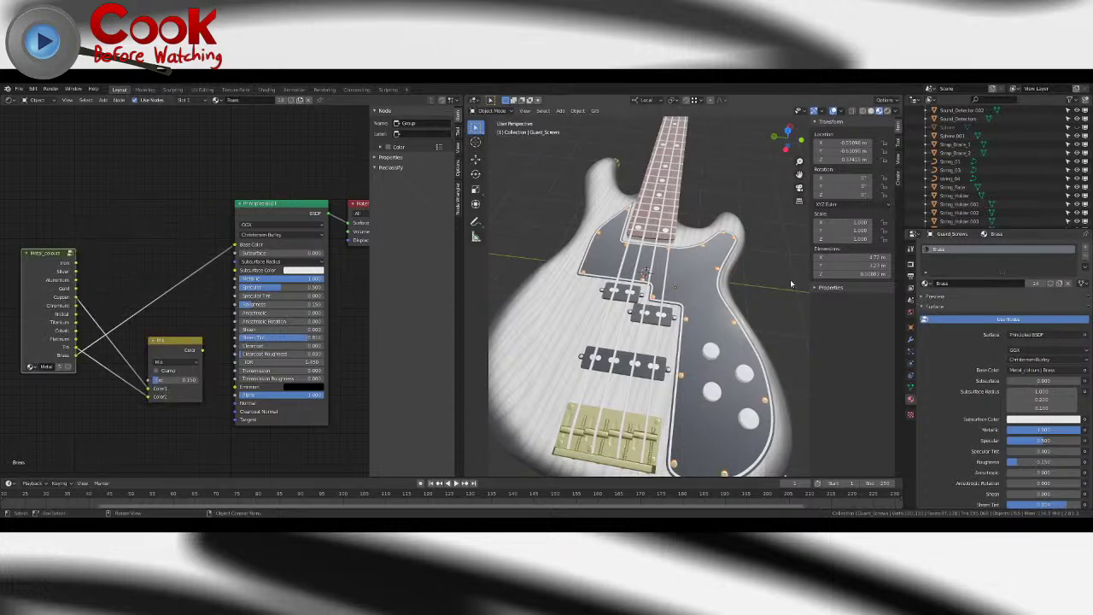
{"action": "middle_click_drag", "start_coordinate": [662, 281], "coordinate": [666, 319]}
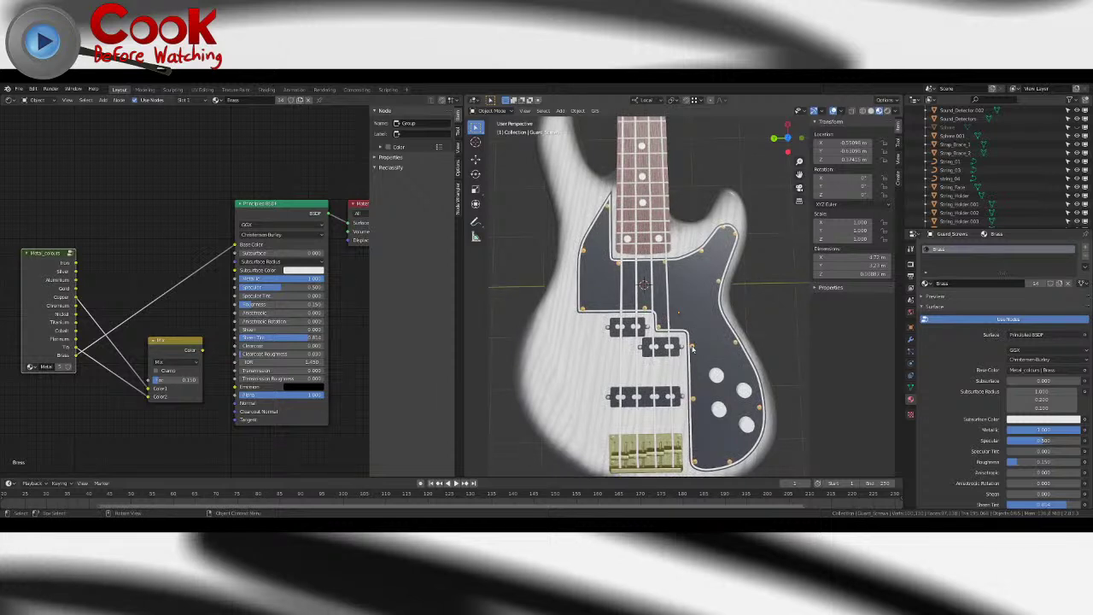
{"action": "left_click", "coordinate": [927, 284]}
{"action": "left_click", "coordinate": [946, 296]}
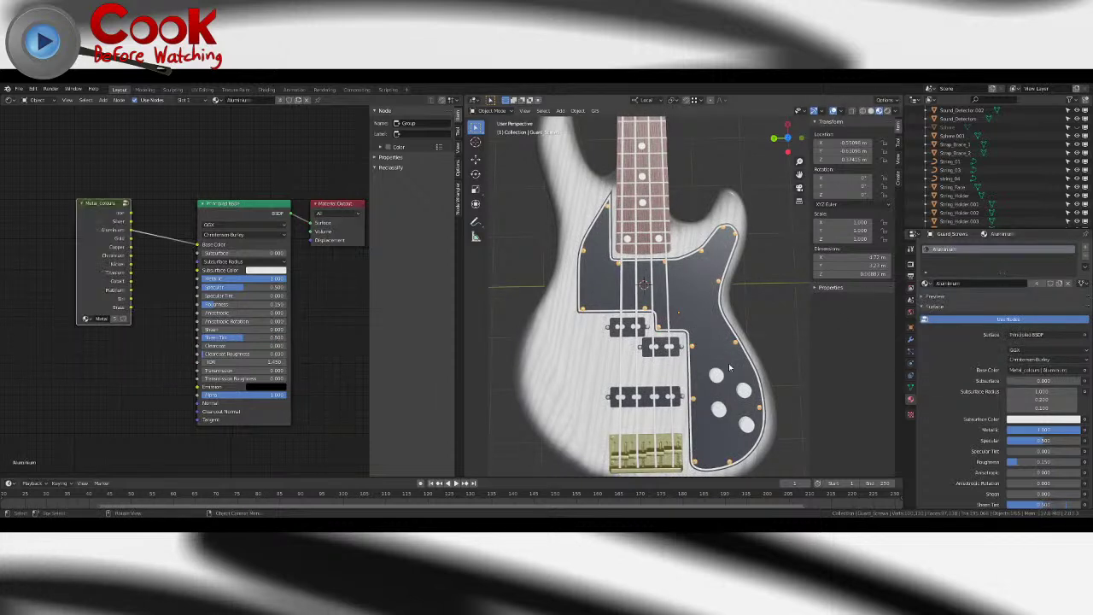
- Check the pickup screws' material and assign the Steel material to the pickguard screws
{"action": "left_click", "coordinate": [691, 348]}
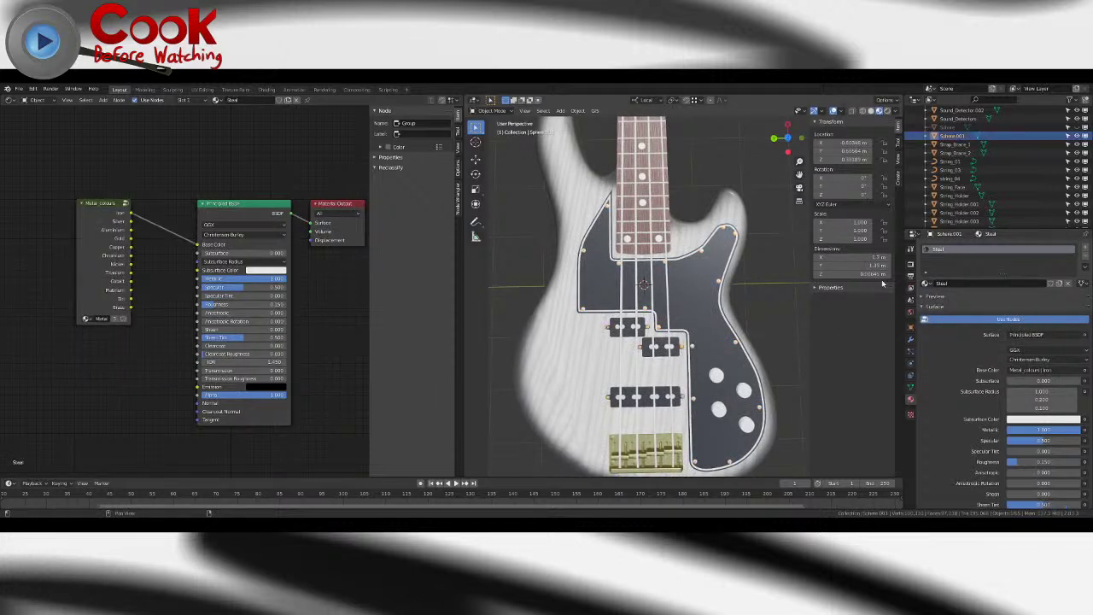
{"action": "left_click", "coordinate": [692, 347]}
{"action": "left_click", "coordinate": [926, 284]}
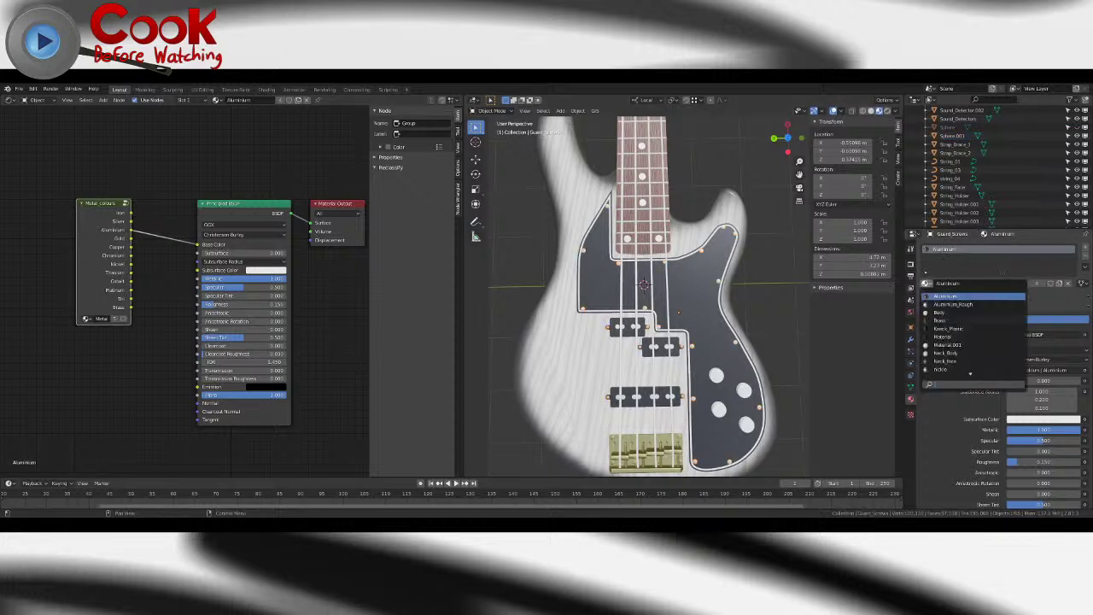
{"action": "scroll", "coordinate": [948, 369], "scroll_direction": "down", "scroll_amount": 1}
{"action": "scroll", "coordinate": [953, 345], "scroll_direction": "up", "scroll_amount": 8}
{"action": "scroll", "coordinate": [952, 342], "scroll_direction": "down", "scroll_amount": 3}
{"action": "key", "text": "Down"}
{"action": "key", "text": "Down"}
{"action": "key", "text": "Down"}
{"action": "key", "text": "Down"}
{"action": "key", "text": "Down"}
{"action": "key", "text": "Down"}
{"action": "key", "text": "Down"}
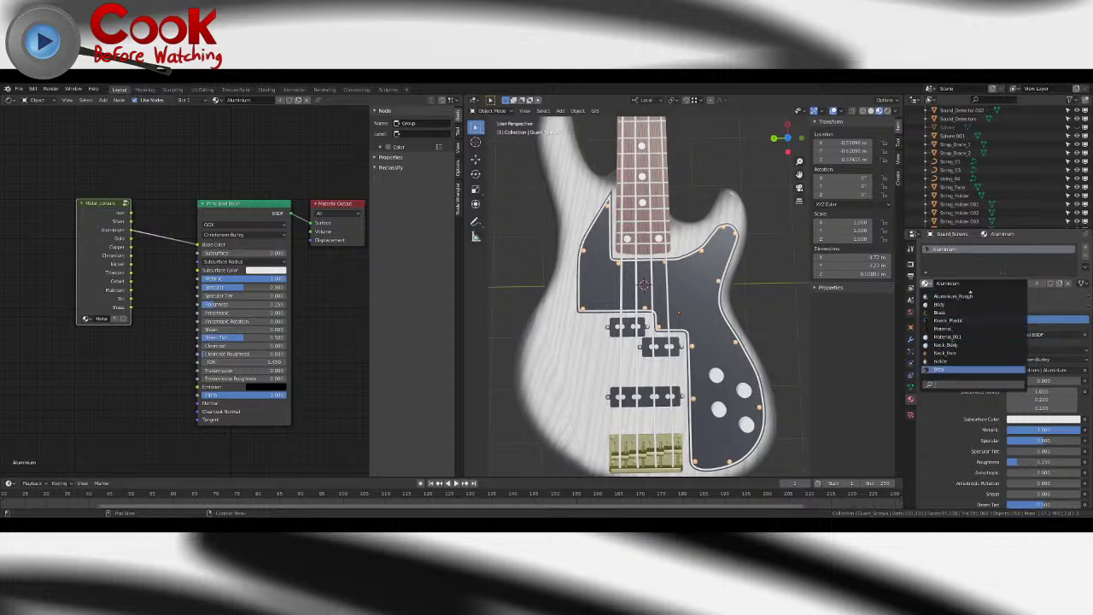
{"action": "left_click", "coordinate": [936, 369]}
- Assign the existing Brass material to the screws beside the pickups
{"action": "scroll", "coordinate": [721, 354], "scroll_direction": "up", "scroll_amount": 5}
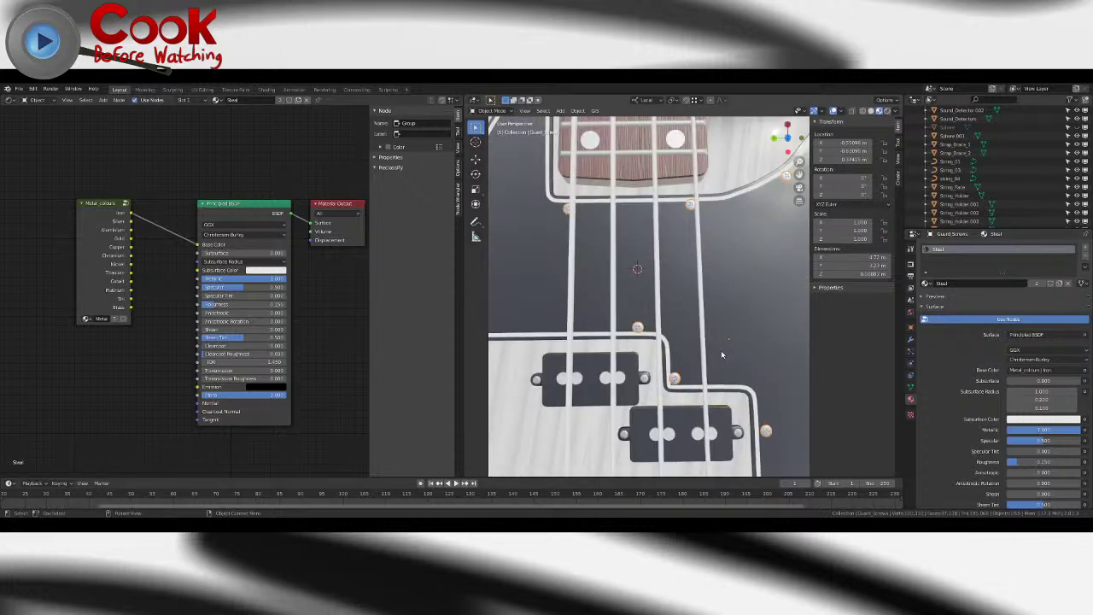
{"action": "scroll", "coordinate": [722, 354], "scroll_direction": "down", "scroll_amount": 1}
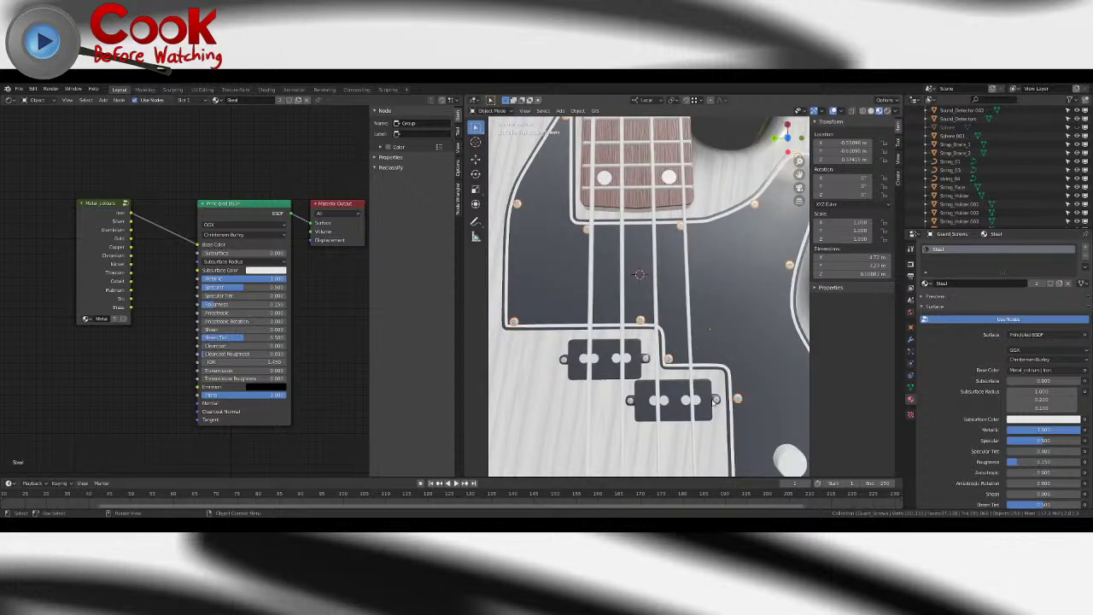
{"action": "left_click", "coordinate": [718, 401]}
{"action": "left_click", "coordinate": [925, 283]}
{"action": "key", "text": "Down"}
{"action": "key", "text": "Down"}
{"action": "key", "text": "Return"}
{"action": "scroll", "coordinate": [677, 330], "scroll_direction": "down", "scroll_amount": 3}
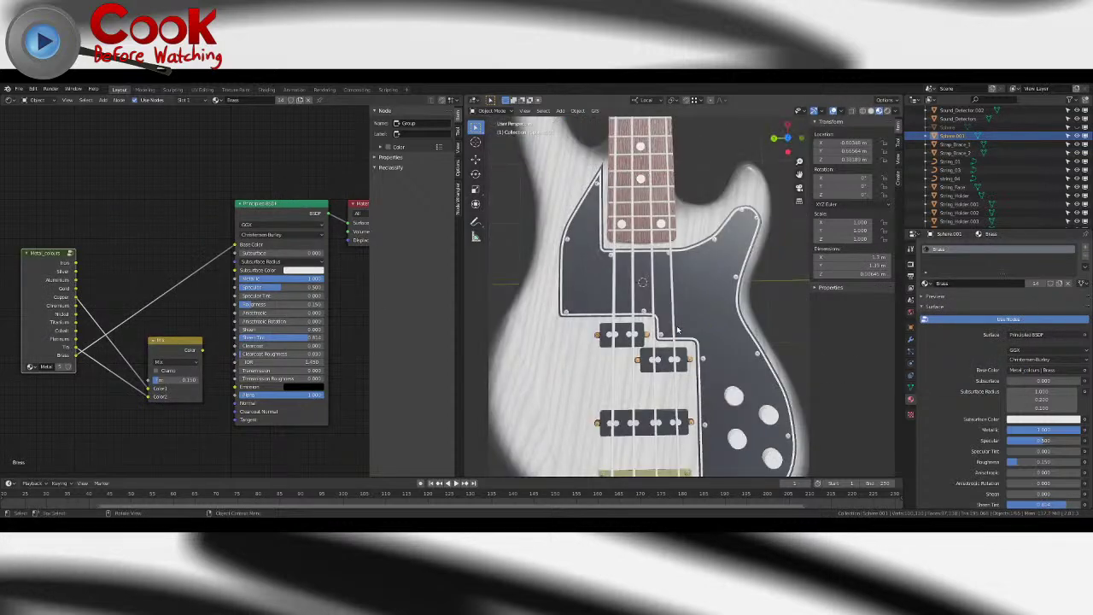
- Assign the existing Brass material to the output jack plate on the body's side
{"action": "middle_click_drag", "start_coordinate": [779, 304], "coordinate": [625, 352]}
{"action": "scroll", "coordinate": [591, 319], "scroll_direction": "down", "scroll_amount": 8}
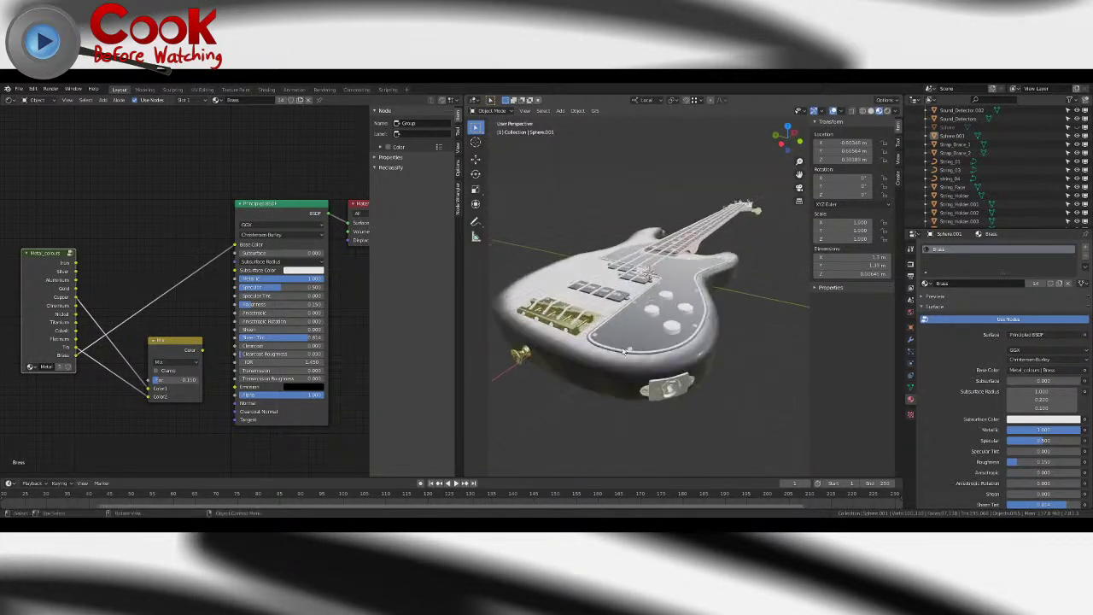
{"action": "left_click", "coordinate": [667, 388]}
{"action": "key", "text": "KP_Decimal"}
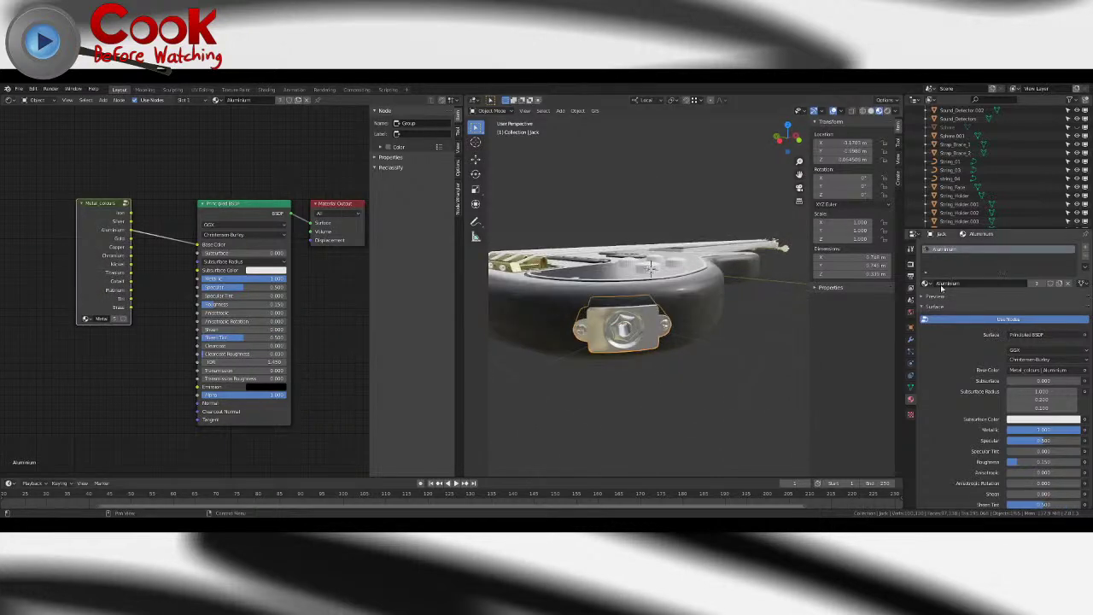
{"action": "middle_click_drag", "start_coordinate": [570, 327], "coordinate": [874, 273]}
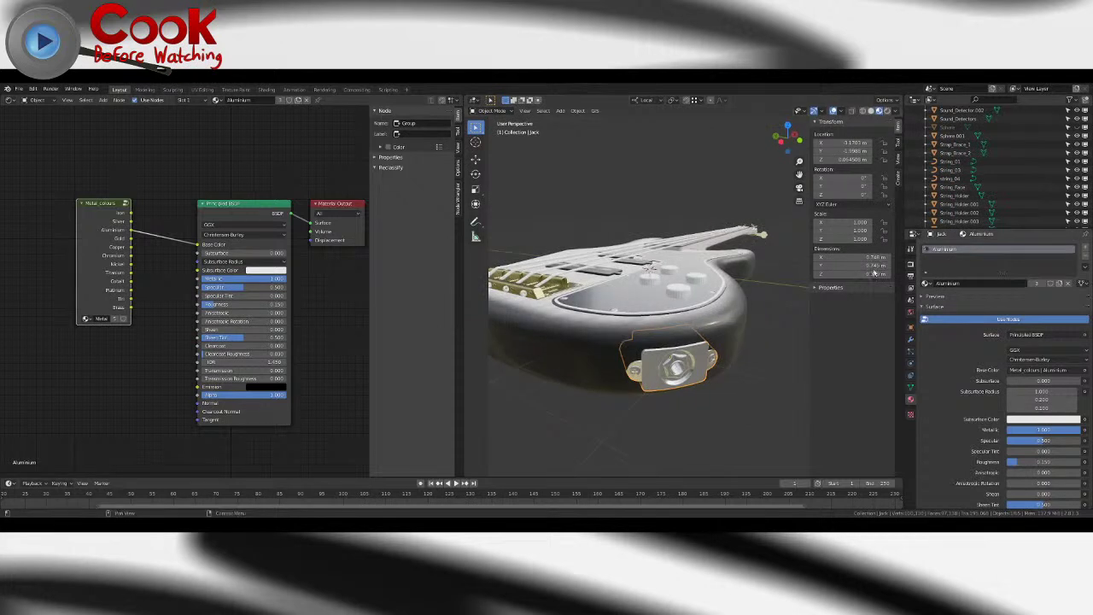
{"action": "left_click", "coordinate": [928, 283]}
{"action": "left_click", "coordinate": [957, 319]}
{"action": "middle_click_drag", "start_coordinate": [755, 359], "coordinate": [614, 306]}
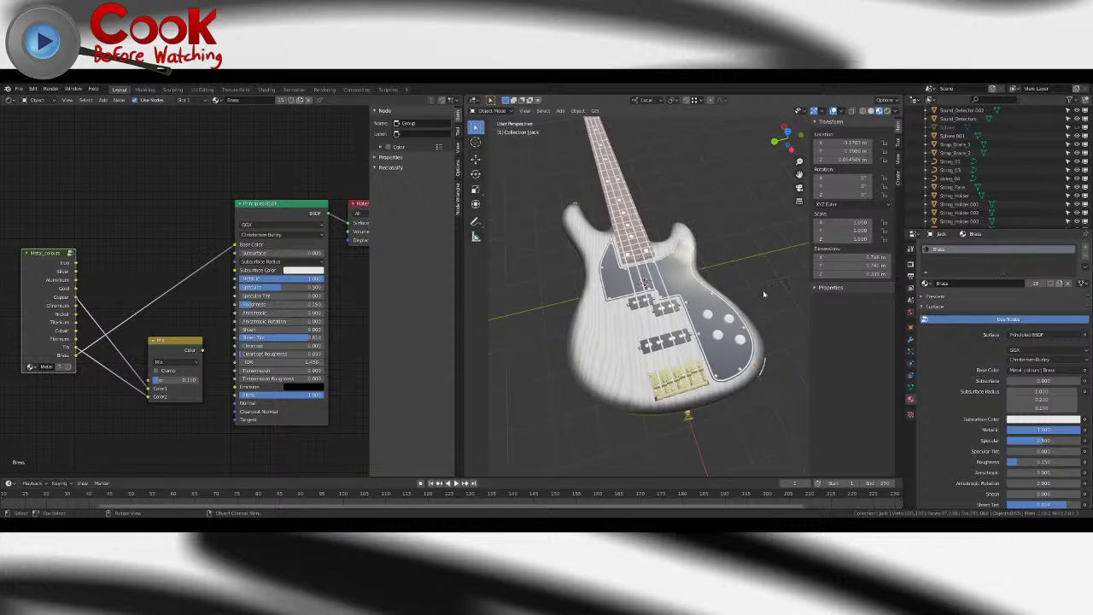
{"action": "scroll", "coordinate": [688, 287], "scroll_direction": "up", "scroll_amount": 4}
{"action": "left_click", "coordinate": [668, 288]}
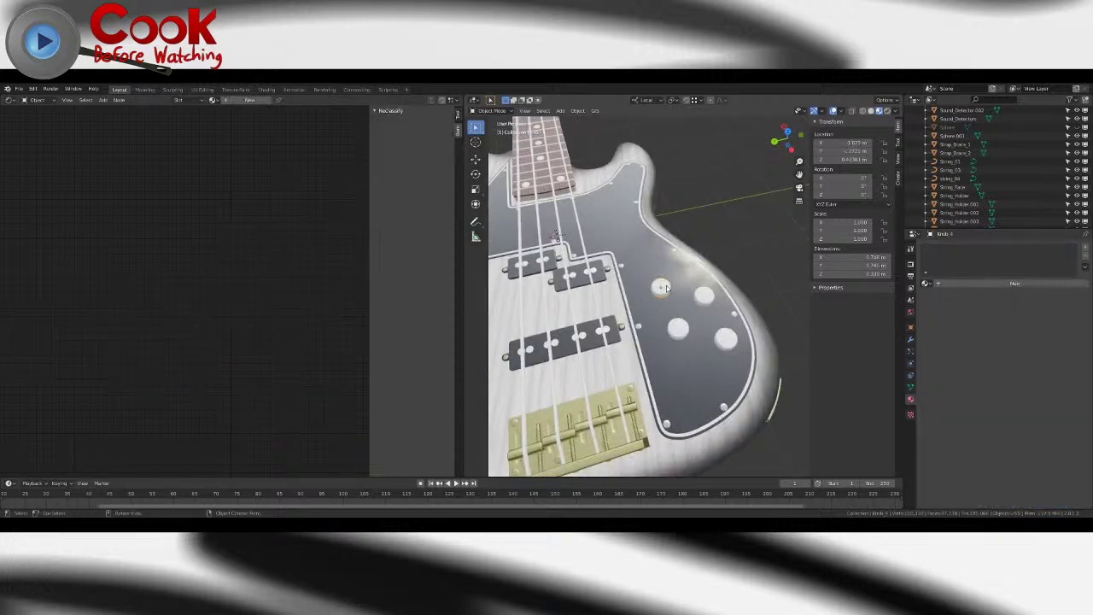
{"action": "key", "text": "Tab"}
{"action": "middle_click_drag", "start_coordinate": [671, 287], "coordinate": [656, 304]}
{"action": "scroll", "coordinate": [655, 301], "scroll_direction": "up", "scroll_amount": 4}
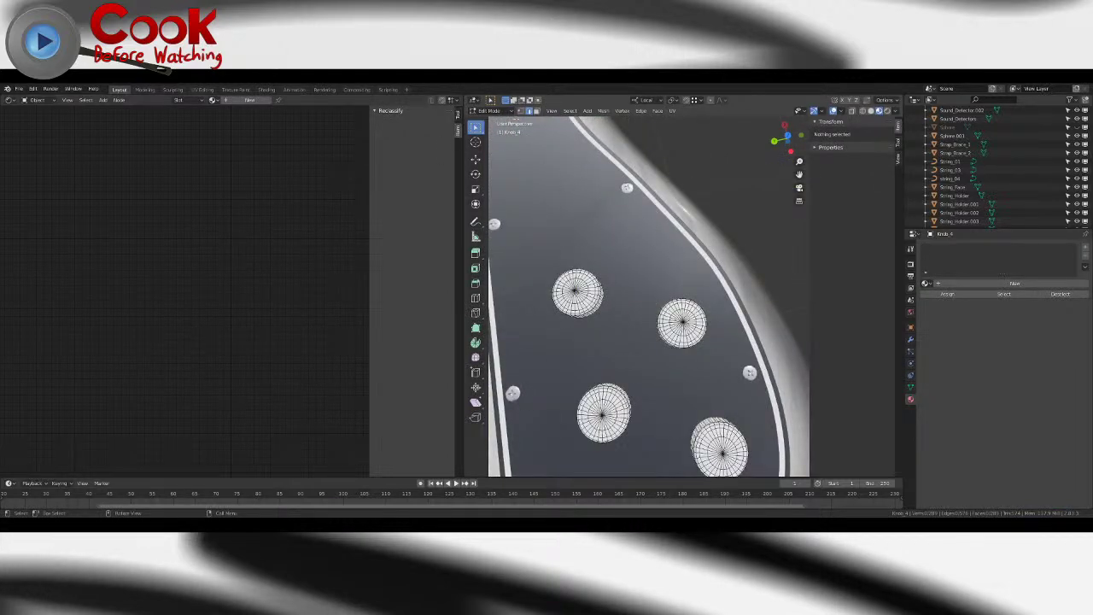
{"action": "left_click", "coordinate": [537, 111]}
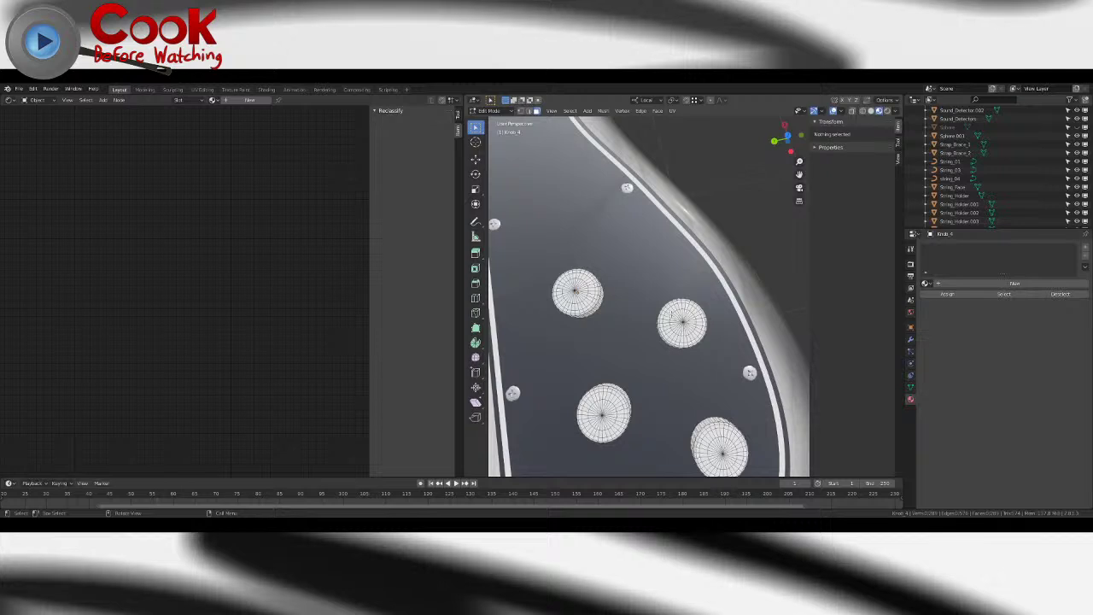
{"action": "middle_click_drag", "start_coordinate": [714, 343], "coordinate": [651, 319], "text": "shift"}
{"action": "scroll", "coordinate": [652, 319], "scroll_direction": "up", "scroll_amount": 6}
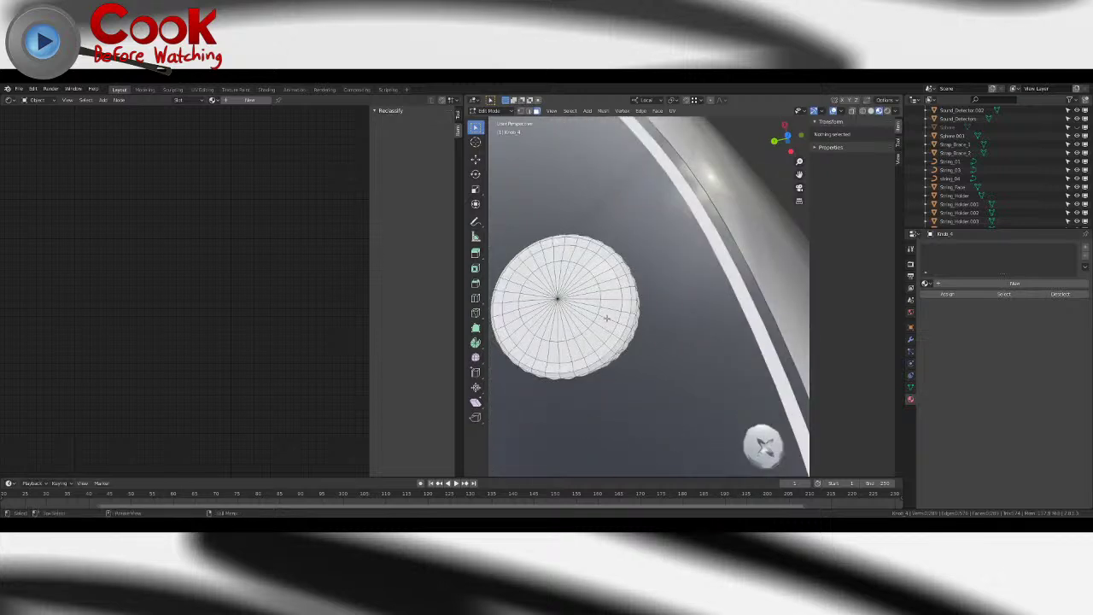
{"action": "scroll", "coordinate": [607, 318], "scroll_direction": "down", "scroll_amount": 8}
{"action": "key", "text": "Tab"}
- Open a different control knob's mesh for editing and select the ring of faces around its top surface
{"action": "left_click", "coordinate": [579, 369]}
{"action": "key", "text": "Tab"}
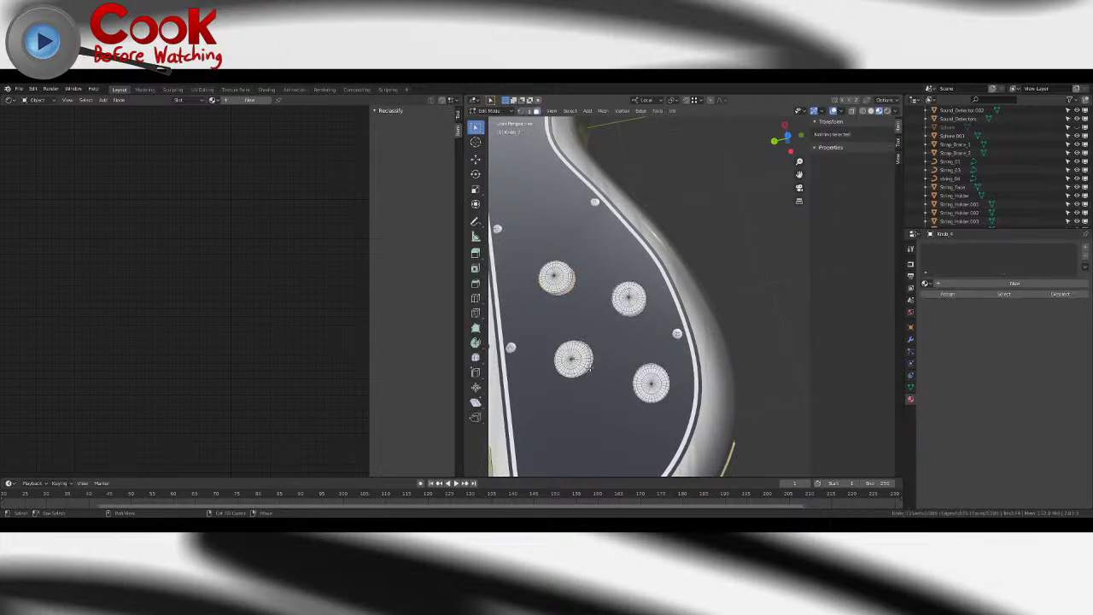
{"action": "scroll", "coordinate": [640, 346], "scroll_direction": "up", "scroll_amount": 5}
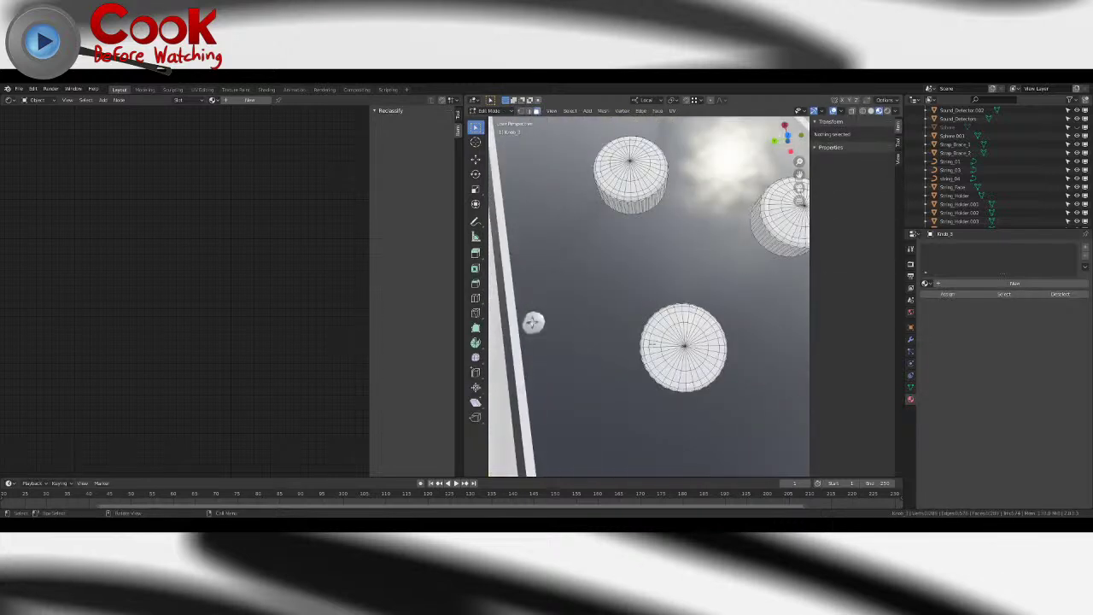
{"action": "key", "text": "a"}
{"action": "mouse_move", "coordinate": [615, 249]}
{"action": "middle_mouse_down", "text": "shift"}
{"action": "mouse_move", "coordinate": [586, 238]}
{"action": "mouse_move", "coordinate": [611, 228]}
{"action": "middle_mouse_up", "text": "shift"}
{"action": "scroll", "coordinate": [611, 229], "scroll_direction": "up", "scroll_amount": 4}
{"action": "left_click", "coordinate": [530, 110]}
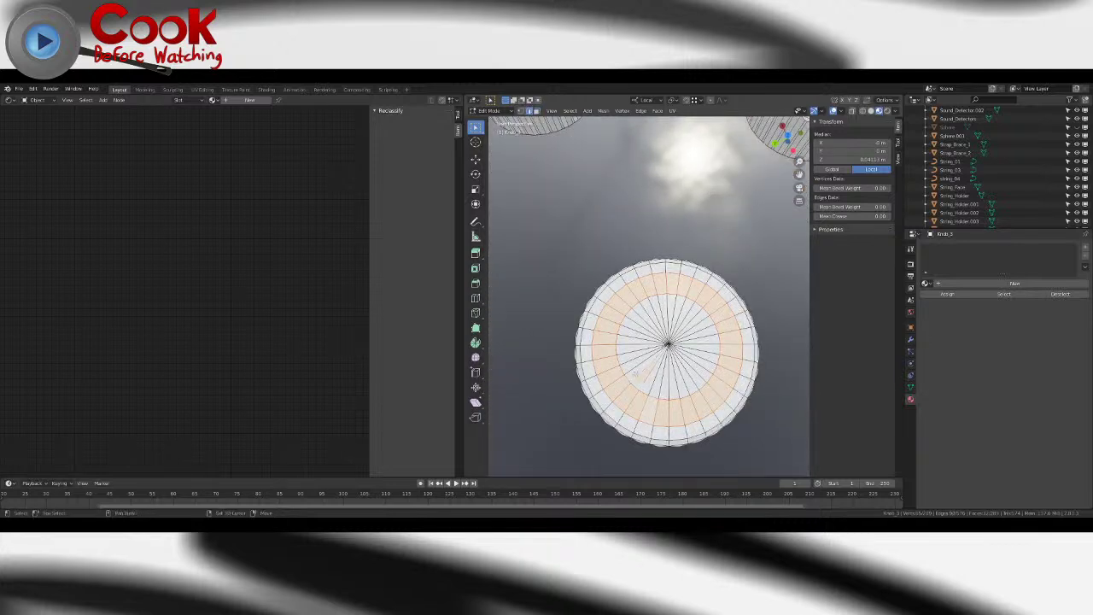
- Extend the face selection with the triangular faces at the centre of the knob's top
{"action": "left_click", "coordinate": [536, 111]}
{"action": "left_click", "coordinate": [633, 370], "text": "shift"}
{"action": "left_click", "coordinate": [628, 364], "text": "shift"}
{"action": "left_click", "coordinate": [624, 355], "text": "shift"}
{"action": "left_click", "coordinate": [624, 347], "text": "shift"}
{"action": "left_click", "coordinate": [624, 338], "text": "shift"}
{"action": "left_click", "coordinate": [627, 331], "text": "shift"}
{"action": "left_click", "coordinate": [632, 324], "text": "shift"}
{"action": "left_click", "coordinate": [637, 317], "text": "shift"}
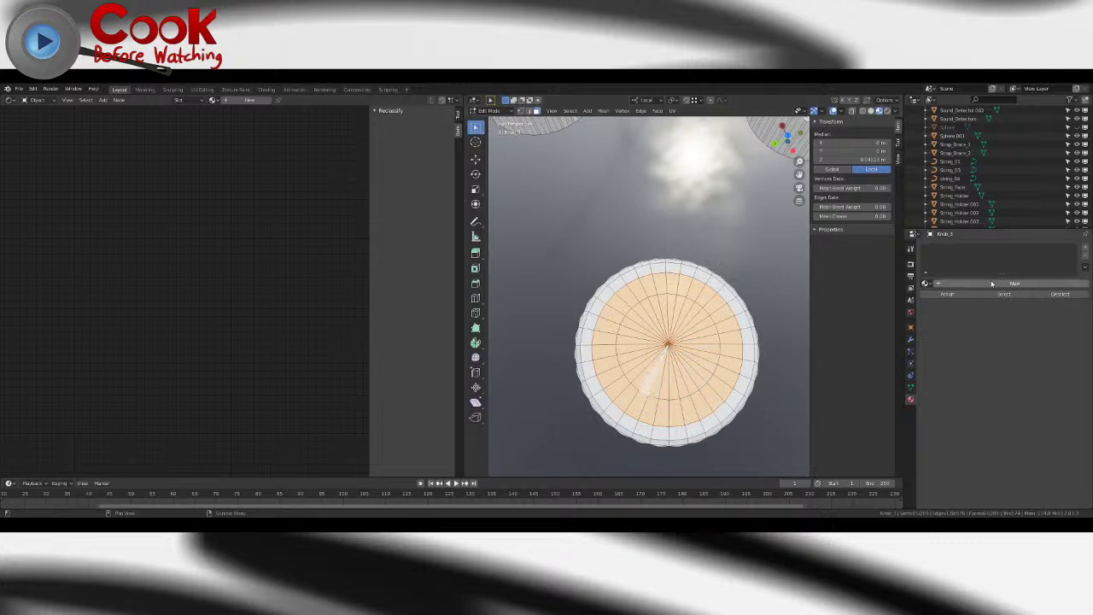
- Assign the existing Brass material to the control knob being edited
{"action": "left_click", "coordinate": [926, 283]}
{"action": "left_click", "coordinate": [941, 321]}
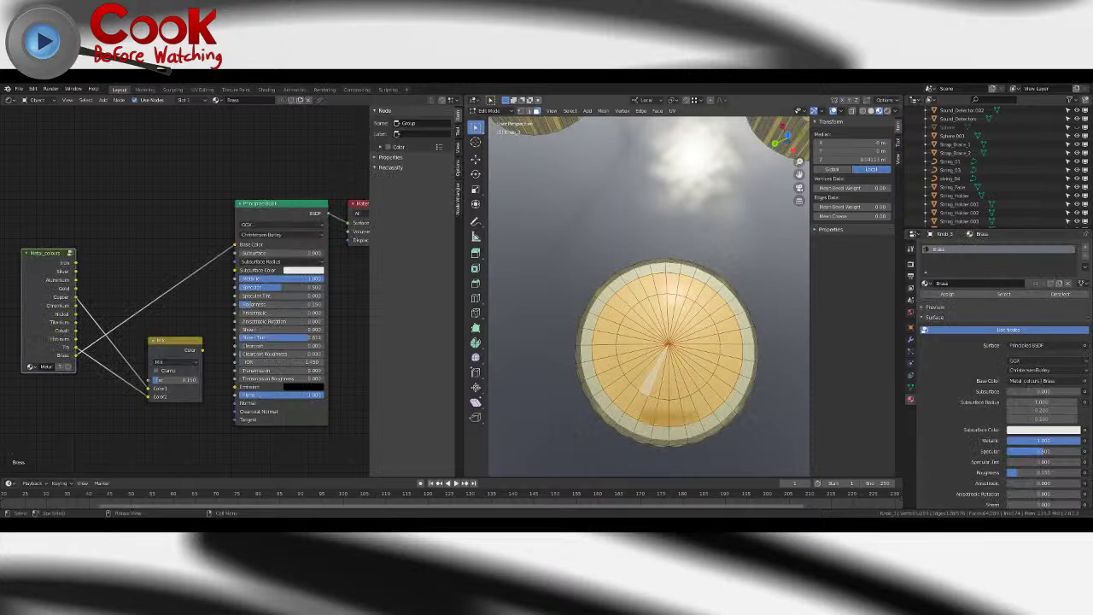
- Replace the face selection with the face loops around the knob's top rim and ridged side
{"action": "scroll", "coordinate": [694, 343], "scroll_direction": "down", "scroll_amount": 8}
{"action": "scroll", "coordinate": [665, 341], "scroll_direction": "up", "scroll_amount": 3}
{"action": "middle_click_drag", "start_coordinate": [667, 314], "coordinate": [669, 236]}
{"action": "scroll", "coordinate": [691, 274], "scroll_direction": "up", "scroll_amount": 2}
{"action": "left_click", "coordinate": [666, 276]}
{"action": "key", "text": "alt+a"}
{"action": "left_click", "coordinate": [666, 276], "text": "alt"}
{"action": "left_click", "coordinate": [666, 283], "text": "alt+shift"}
{"action": "left_click", "coordinate": [641, 362], "text": "alt+shift"}
{"action": "scroll", "coordinate": [669, 241], "scroll_direction": "down", "scroll_amount": 5}
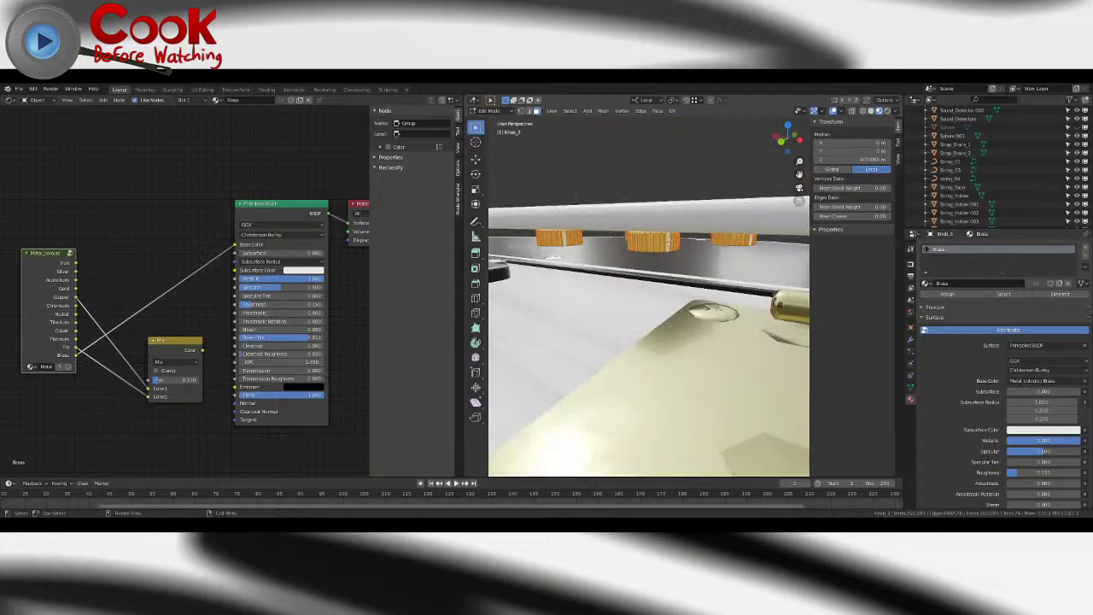
- Save the Blender file
{"action": "left_click", "coordinate": [18, 88]}
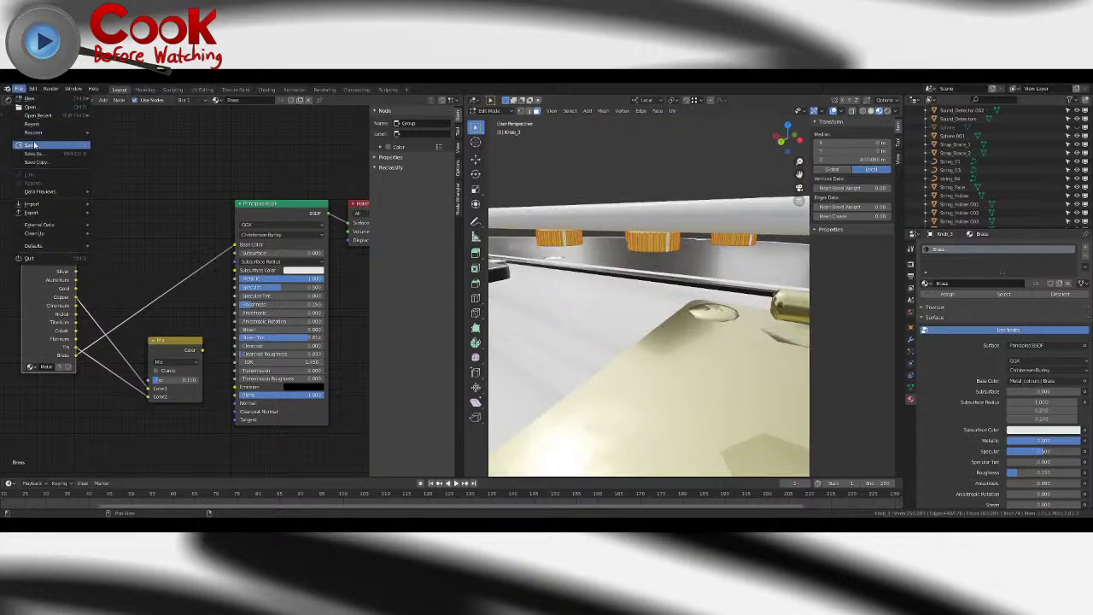
{"action": "left_click", "coordinate": [32, 145]}
- Add the first small scalloped faces between the knob's rim and ridged side to the selection
{"action": "middle_click_drag", "start_coordinate": [559, 185], "coordinate": [663, 275]}
{"action": "scroll", "coordinate": [574, 217], "scroll_direction": "up", "scroll_amount": 5}
{"action": "scroll", "coordinate": [654, 220], "scroll_direction": "up", "scroll_amount": 3}
{"action": "scroll", "coordinate": [663, 217], "scroll_direction": "down", "scroll_amount": 4}
{"action": "scroll", "coordinate": [662, 275], "scroll_direction": "down", "scroll_amount": 8}
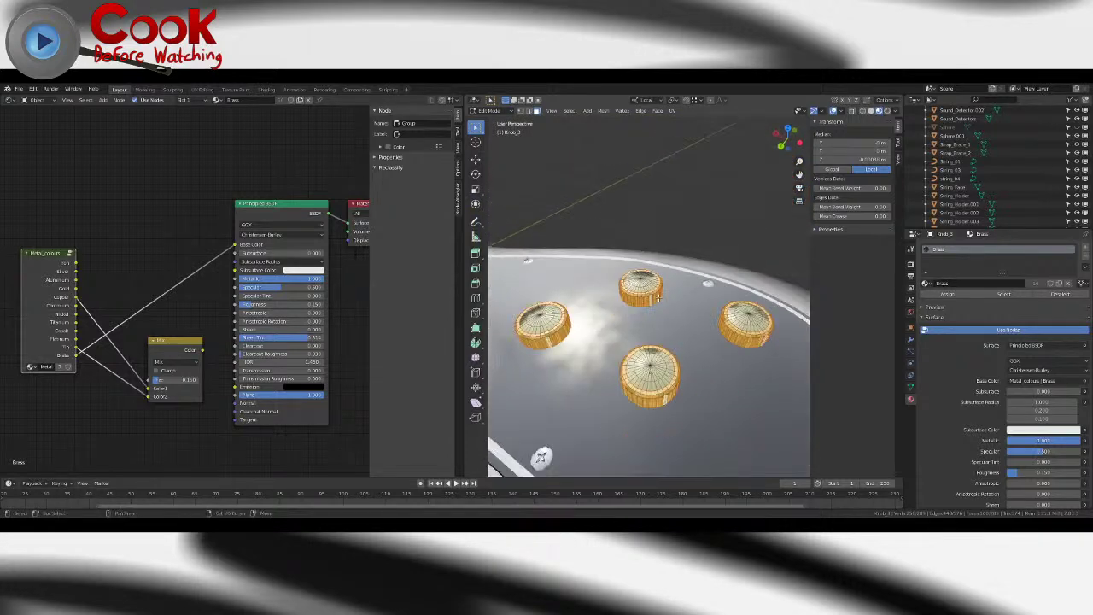
{"action": "middle_click_drag", "start_coordinate": [668, 367], "coordinate": [681, 296], "text": "shift"}
{"action": "scroll", "coordinate": [681, 295], "scroll_direction": "up", "scroll_amount": 3}
{"action": "scroll", "coordinate": [680, 294], "scroll_direction": "up", "scroll_amount": 3}
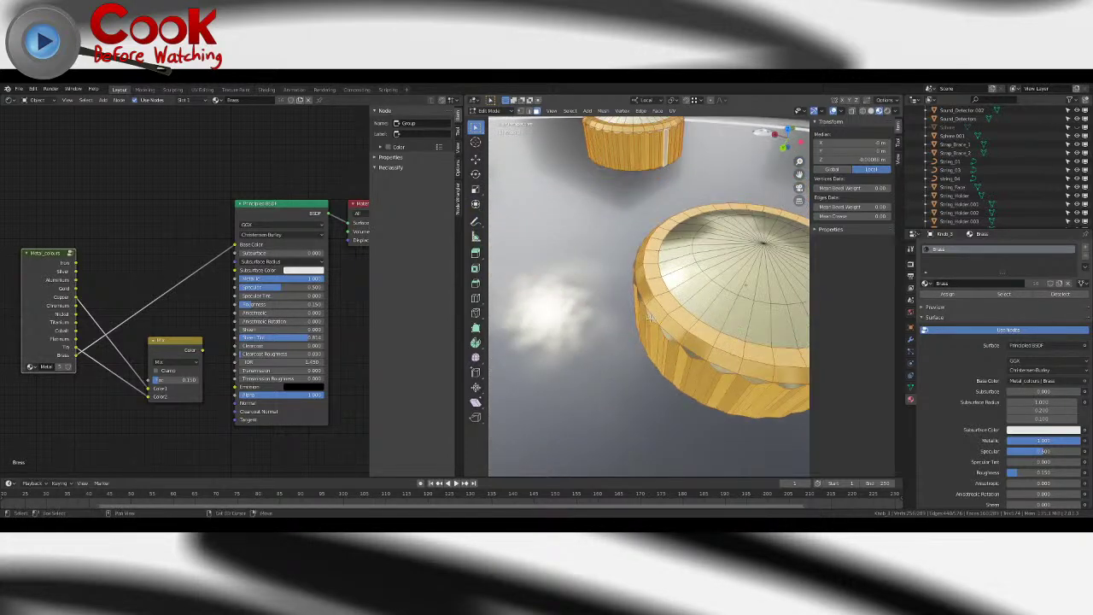
{"action": "left_click", "coordinate": [685, 350], "text": "alt"}
{"action": "key", "text": "KP_Decimal"}
{"action": "left_click", "coordinate": [604, 346], "text": "shift"}
{"action": "left_click", "coordinate": [636, 350], "text": "shift"}
{"action": "left_click", "coordinate": [668, 350], "text": "shift"}
{"action": "middle_click_drag", "start_coordinate": [674, 350], "coordinate": [652, 352]}
{"action": "middle_click_drag", "start_coordinate": [730, 296], "coordinate": [607, 292], "text": "shift"}
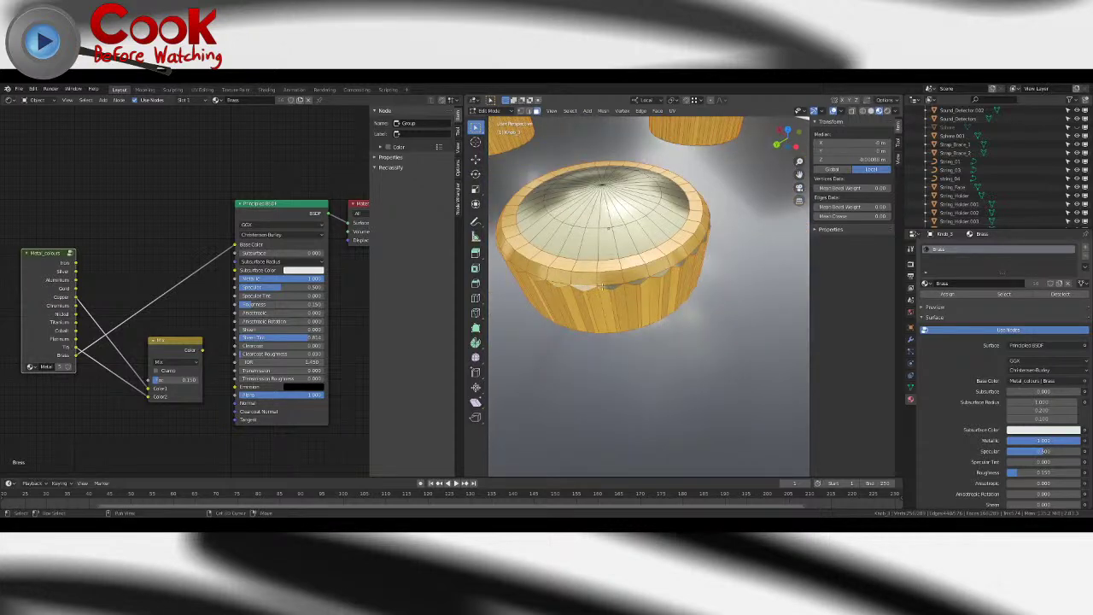
- Extend the selection with the remaining scalloped faces around the knob beneath its rim
{"action": "middle_click_drag", "start_coordinate": [657, 267], "coordinate": [598, 333]}
{"action": "scroll", "coordinate": [644, 345], "scroll_direction": "up", "scroll_amount": 4}
{"action": "left_click", "coordinate": [641, 385]}
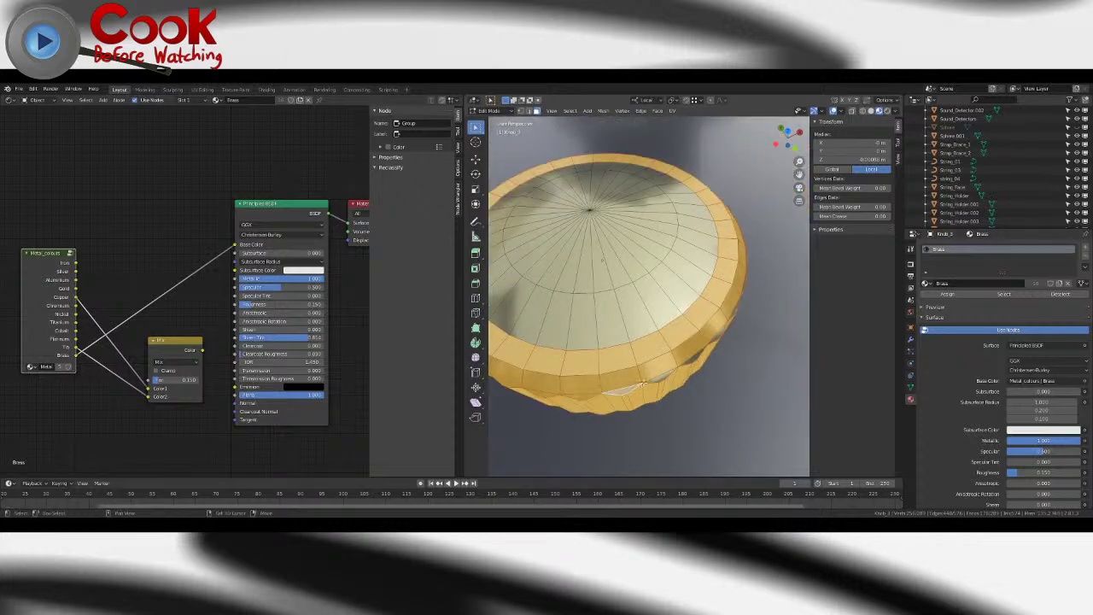
{"action": "middle_click_drag", "start_coordinate": [697, 362], "coordinate": [617, 350]}
{"action": "scroll", "coordinate": [615, 345], "scroll_direction": "down", "scroll_amount": 3}
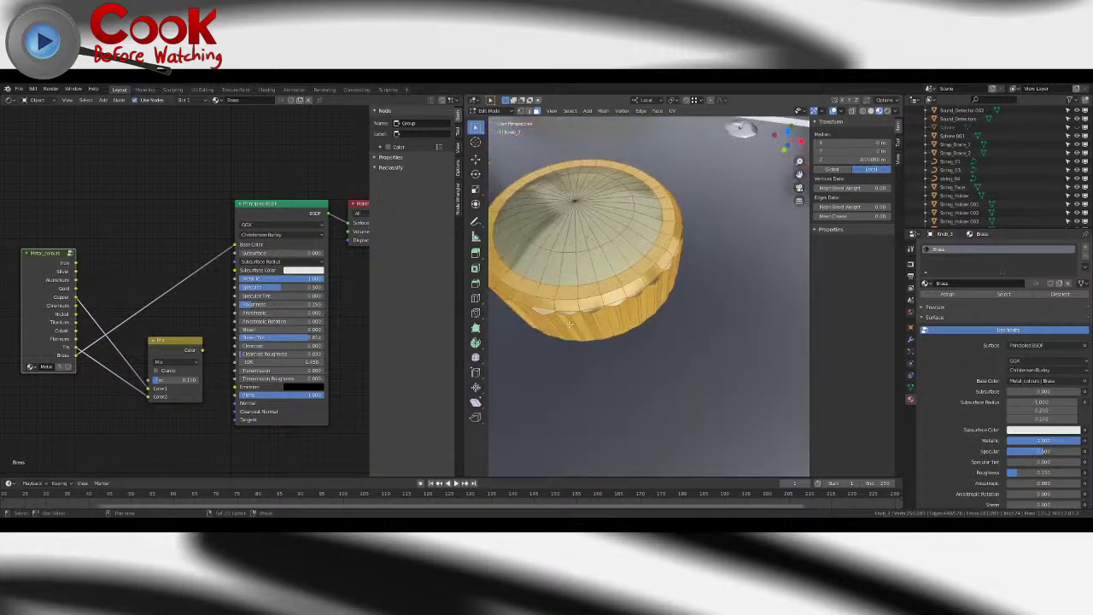
{"action": "middle_click_drag", "start_coordinate": [671, 314], "coordinate": [642, 312]}
{"action": "middle_click_drag", "start_coordinate": [652, 338], "coordinate": [619, 321], "text": "shift"}
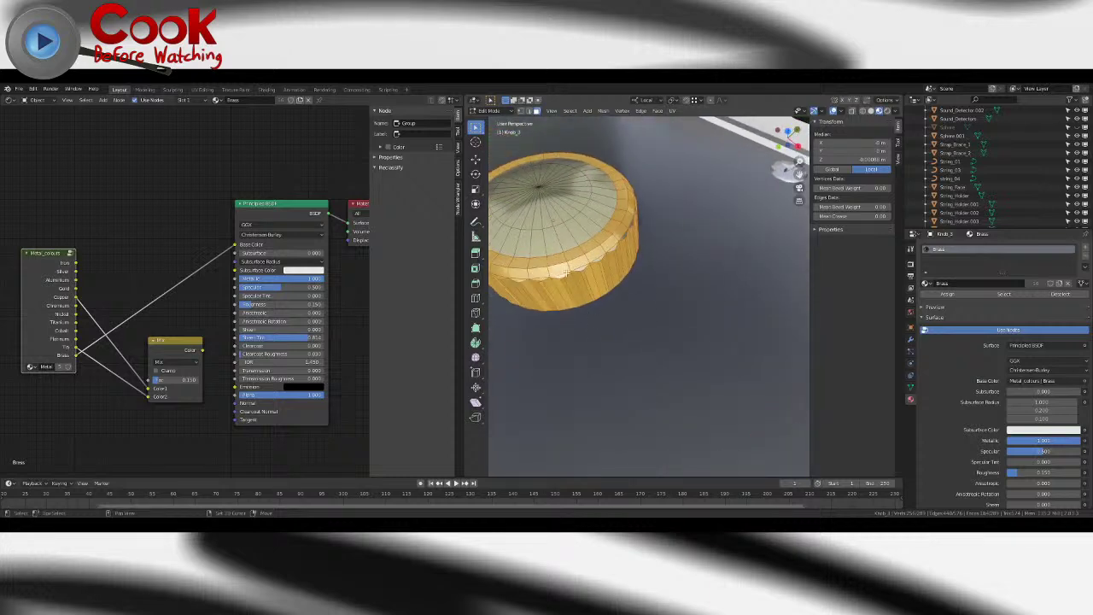
- Add a second material slot to the knob with a new material named Knob_Plastic
{"action": "middle_click_drag", "start_coordinate": [661, 232], "coordinate": [623, 259]}
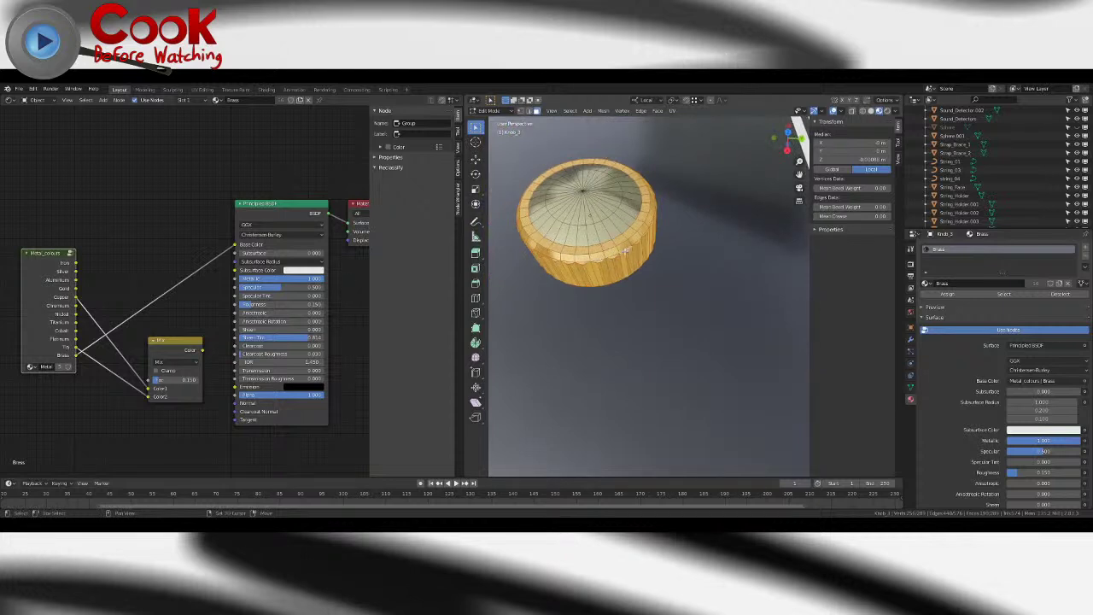
{"action": "left_click", "coordinate": [947, 295]}
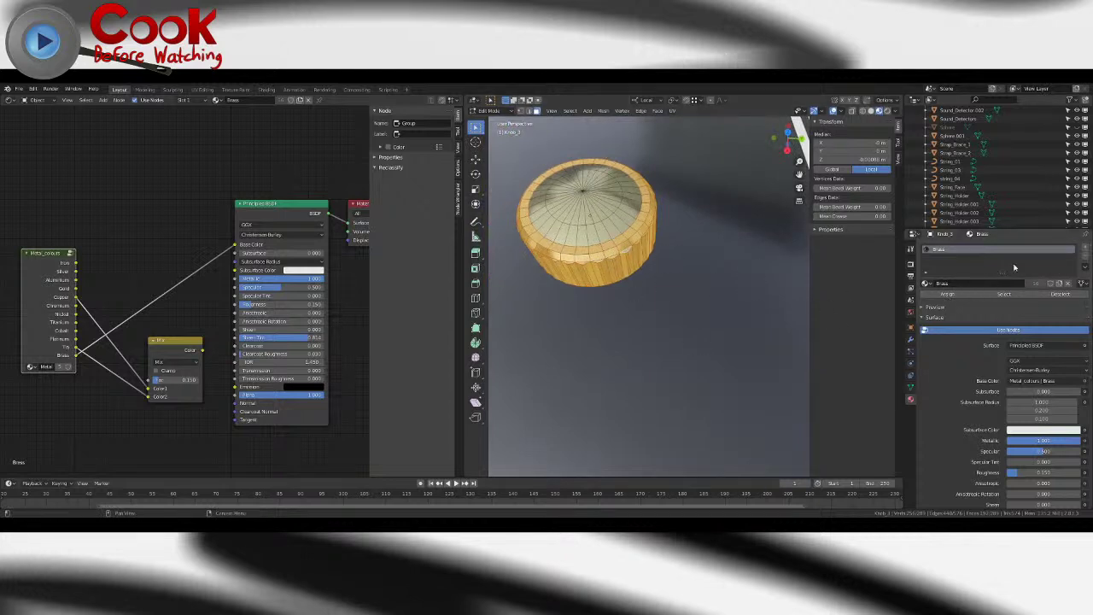
{"action": "left_click", "coordinate": [1084, 248]}
{"action": "left_click", "coordinate": [959, 299]}
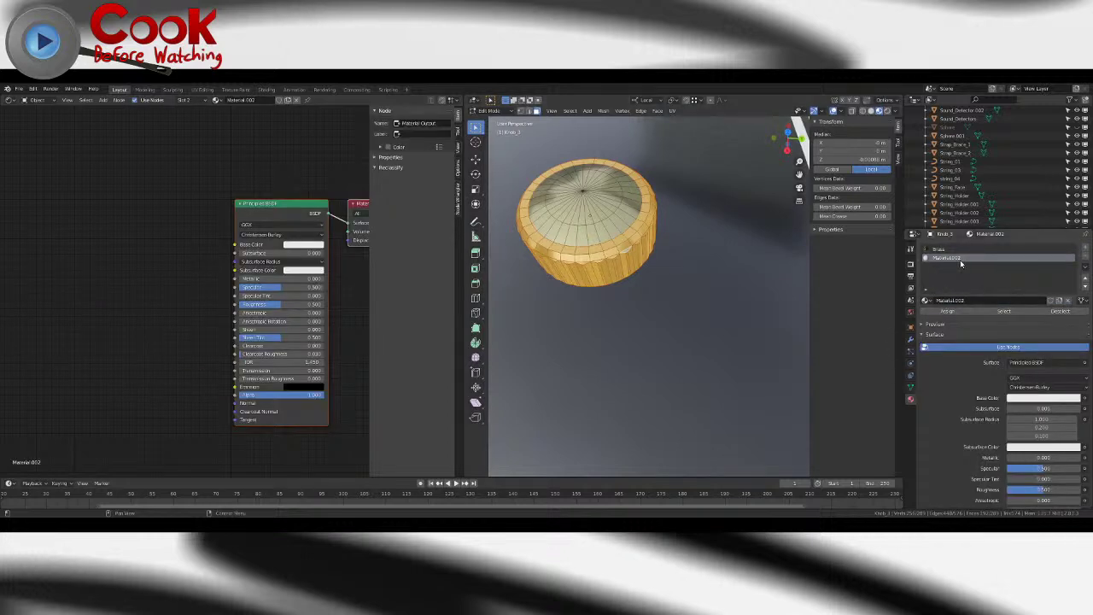
{"action": "type", "text": "Knob"}
{"action": "key", "text": "Return"}
{"action": "key", "text": "Return"}
- Add the small faces along the knob's bottom edge to the selection, working around from the front
{"action": "middle_click_drag", "start_coordinate": [626, 300], "coordinate": [652, 258]}
{"action": "left_click", "coordinate": [651, 258]}
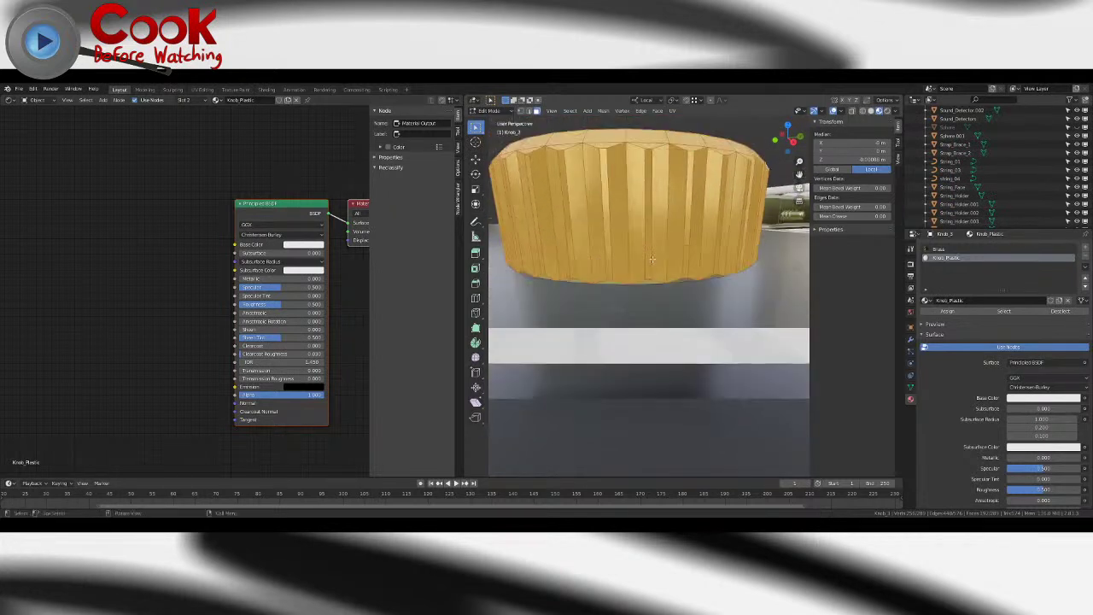
{"action": "left_click", "coordinate": [654, 283], "text": "shift"}
{"action": "left_click", "coordinate": [686, 281], "text": "shift"}
{"action": "left_click", "coordinate": [722, 274], "text": "shift"}
{"action": "middle_click_drag", "start_coordinate": [737, 273], "coordinate": [548, 277]}
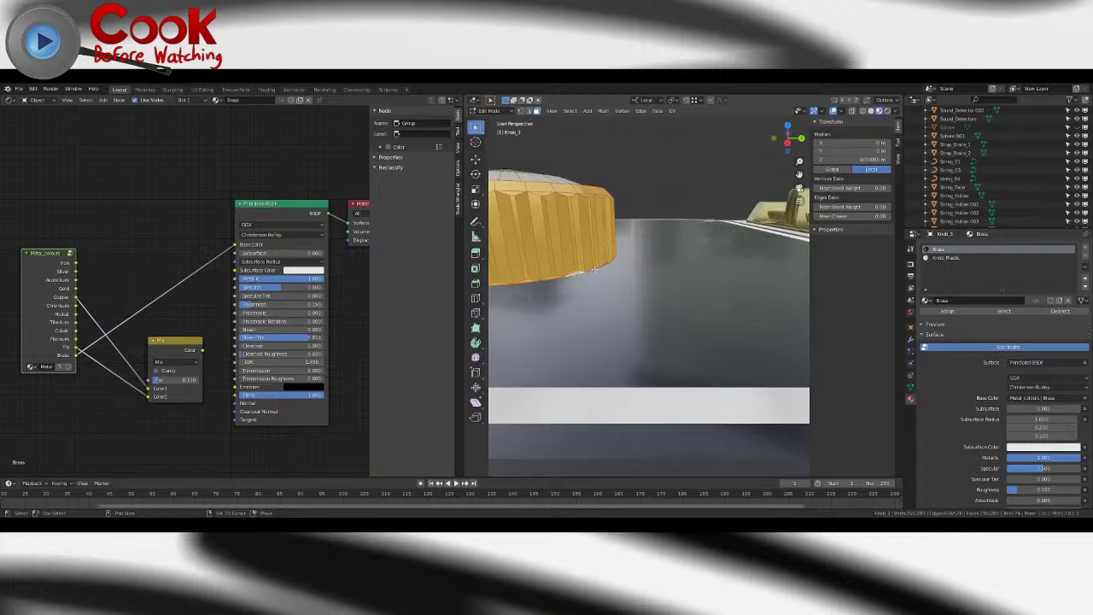
{"action": "middle_click_drag", "start_coordinate": [638, 274], "coordinate": [636, 291], "text": "shift"}
{"action": "middle_click_drag", "start_coordinate": [635, 291], "coordinate": [556, 333]}
{"action": "scroll", "coordinate": [607, 265], "scroll_direction": "up", "scroll_amount": 4}
{"action": "middle_click_drag", "start_coordinate": [607, 265], "coordinate": [675, 256], "text": "shift"}
{"action": "middle_click_drag", "start_coordinate": [651, 337], "coordinate": [685, 299]}
{"action": "left_click", "coordinate": [652, 303], "text": "shift"}
{"action": "left_click", "coordinate": [579, 292], "text": "shift"}
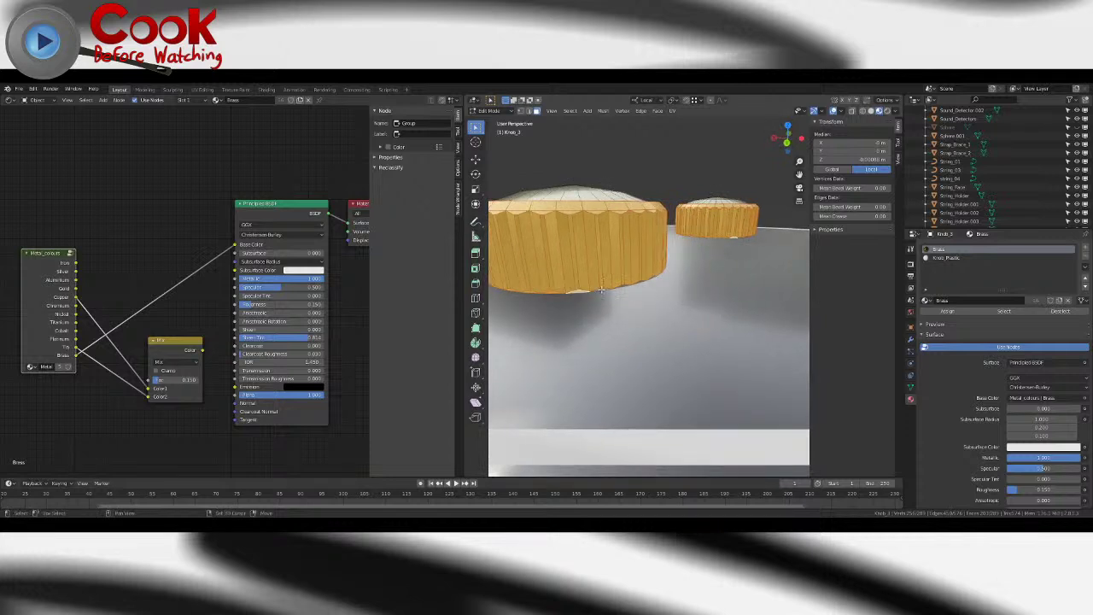
- Complete the selection with the remaining small faces around the knob's bottom edge
{"action": "middle_click_drag", "start_coordinate": [650, 293], "coordinate": [610, 286]}
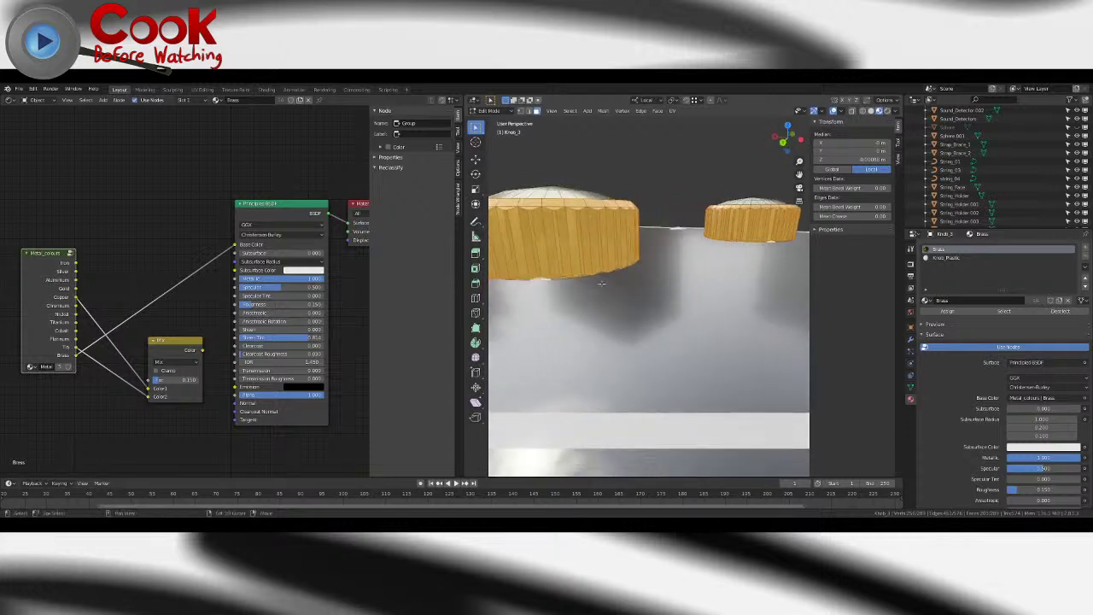
{"action": "left_click", "coordinate": [585, 274], "text": "shift"}
{"action": "key", "text": "ctrl+z"}
{"action": "left_click", "coordinate": [585, 276], "text": "shift"}
{"action": "middle_click_drag", "start_coordinate": [603, 272], "coordinate": [636, 303]}
{"action": "left_click", "coordinate": [571, 259], "text": "shift"}
{"action": "left_click", "coordinate": [649, 279]}
{"action": "left_click", "coordinate": [646, 273], "text": "shift"}
{"action": "left_click", "coordinate": [645, 280], "text": "shift"}
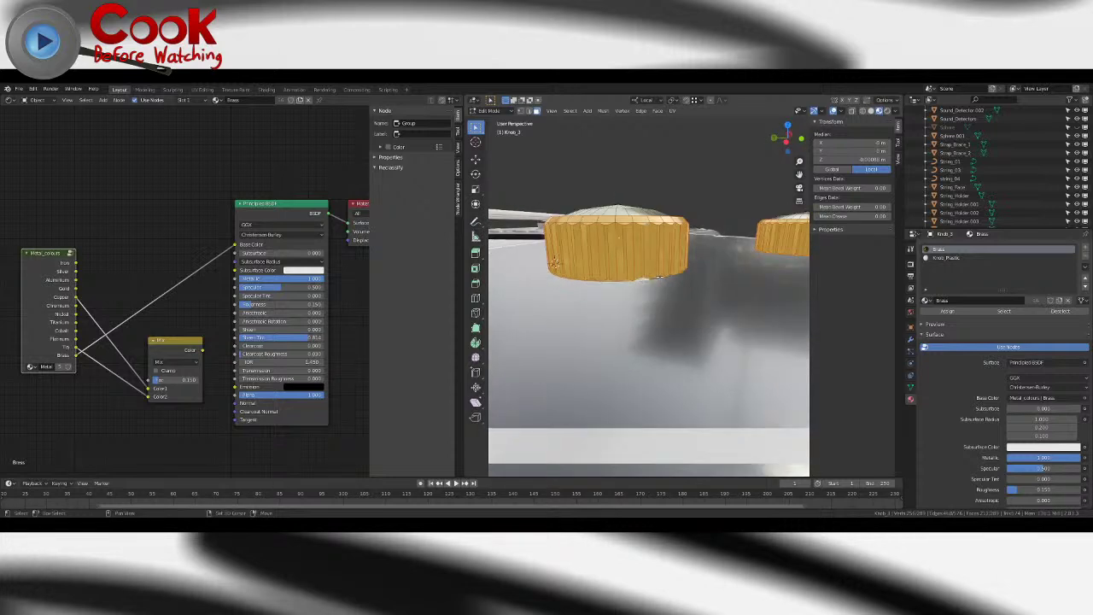
{"action": "mouse_move", "coordinate": [670, 277]}
{"action": "middle_mouse_down"}
{"action": "mouse_move", "coordinate": [743, 260]}
{"action": "mouse_move", "coordinate": [668, 278]}
{"action": "mouse_move", "coordinate": [684, 280]}
{"action": "middle_mouse_up"}
{"action": "left_click", "coordinate": [672, 277], "text": "shift"}
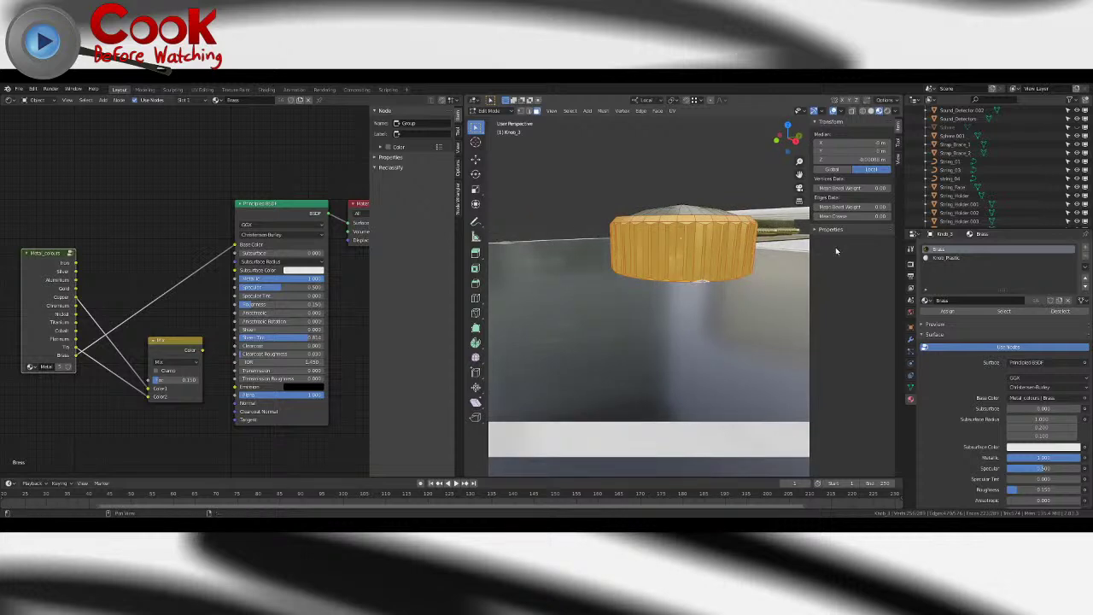
- Assign the Knob_Plastic material to the knob's selected rim and side faces
{"action": "left_click", "coordinate": [946, 257]}
{"action": "left_click", "coordinate": [946, 311]}
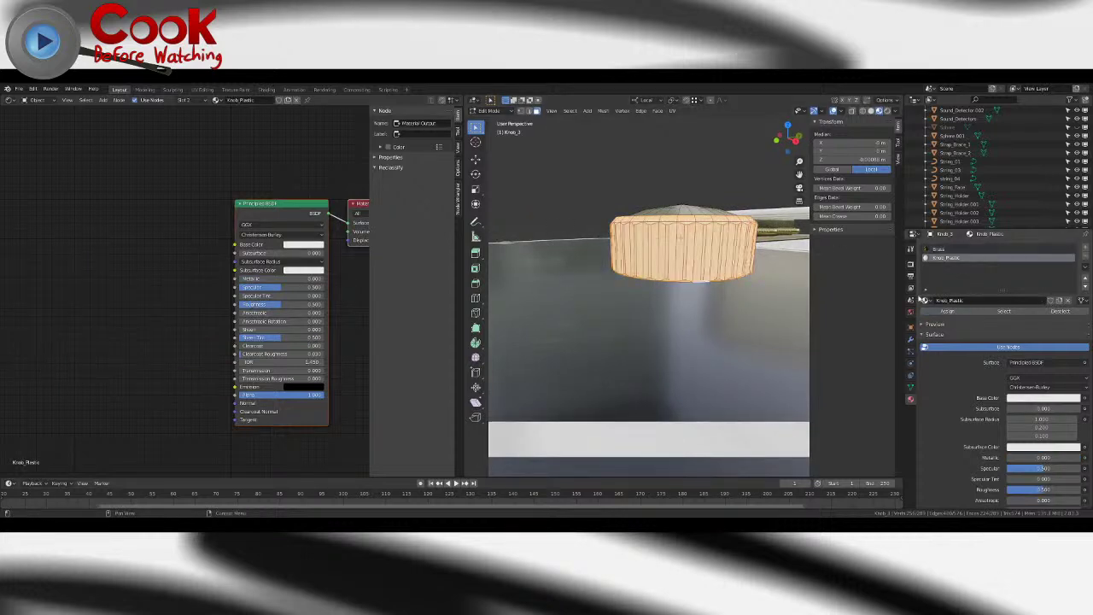
- Darken Knob_Plastic's base color to near black and lower its roughness to about 0.28
{"action": "left_click", "coordinate": [300, 248]}
{"action": "left_click_drag", "start_coordinate": [350, 166], "coordinate": [351, 182]}
{"action": "key", "text": "Tab"}
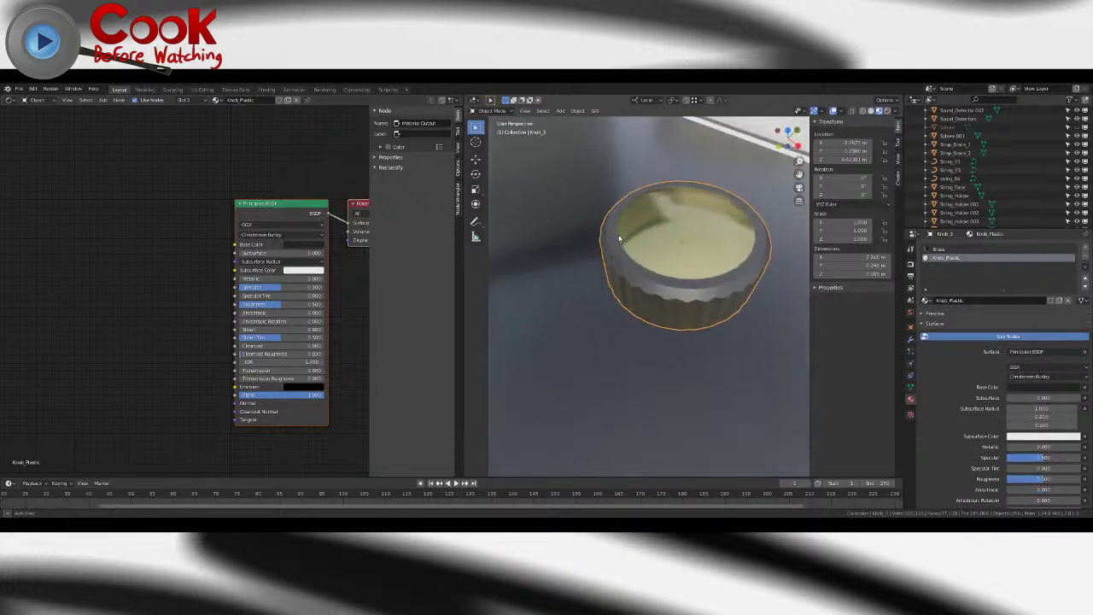
{"action": "key", "text": "Tab"}
{"action": "key", "text": "Tab"}
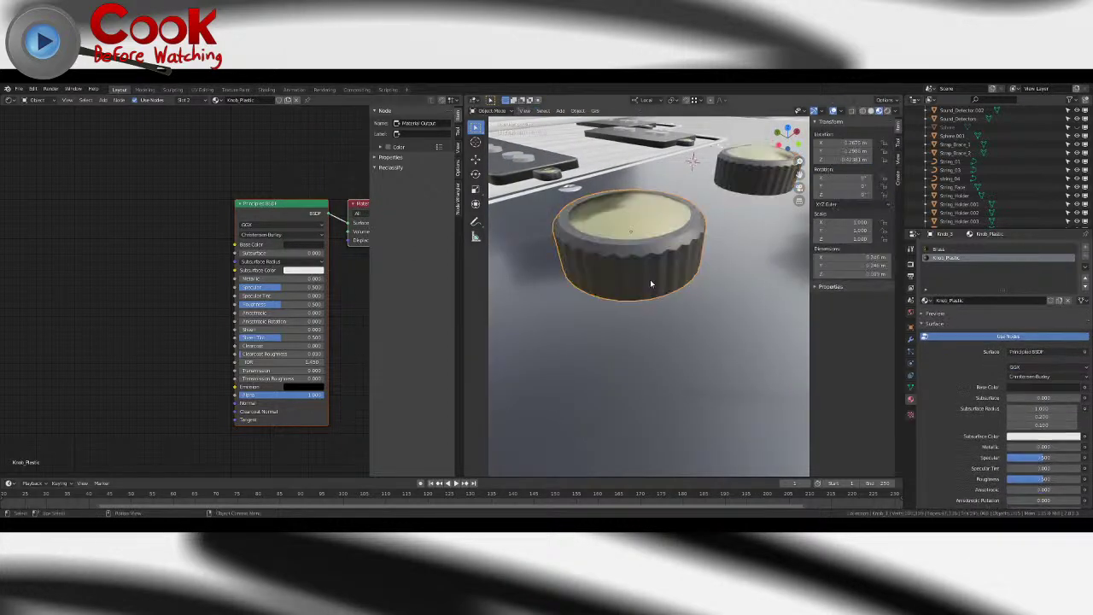
{"action": "left_click", "coordinate": [301, 246]}
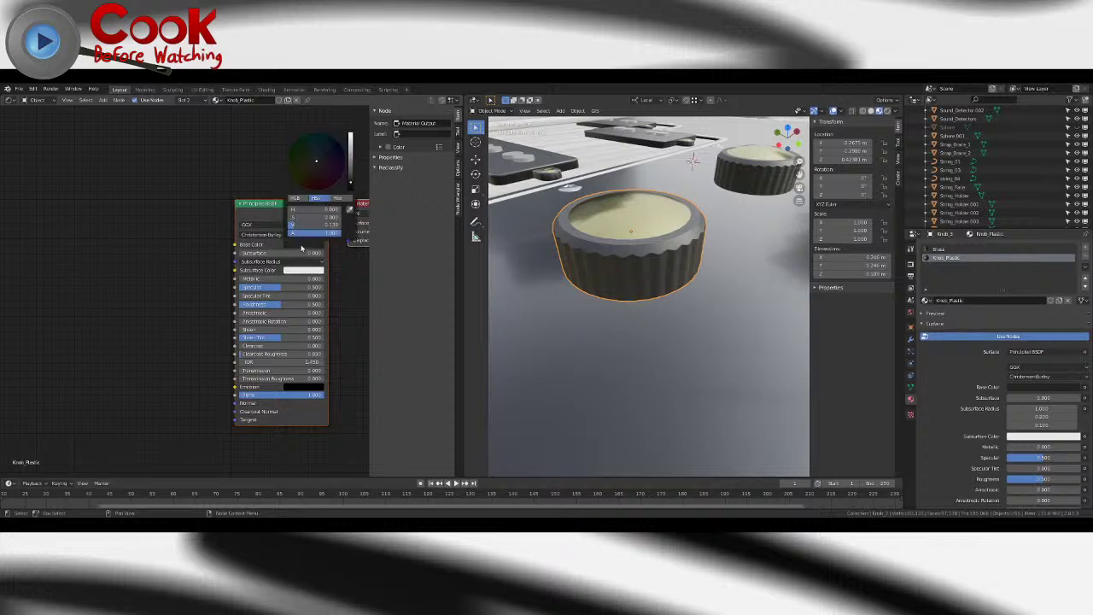
{"action": "left_click_drag", "start_coordinate": [348, 187], "coordinate": [350, 185]}
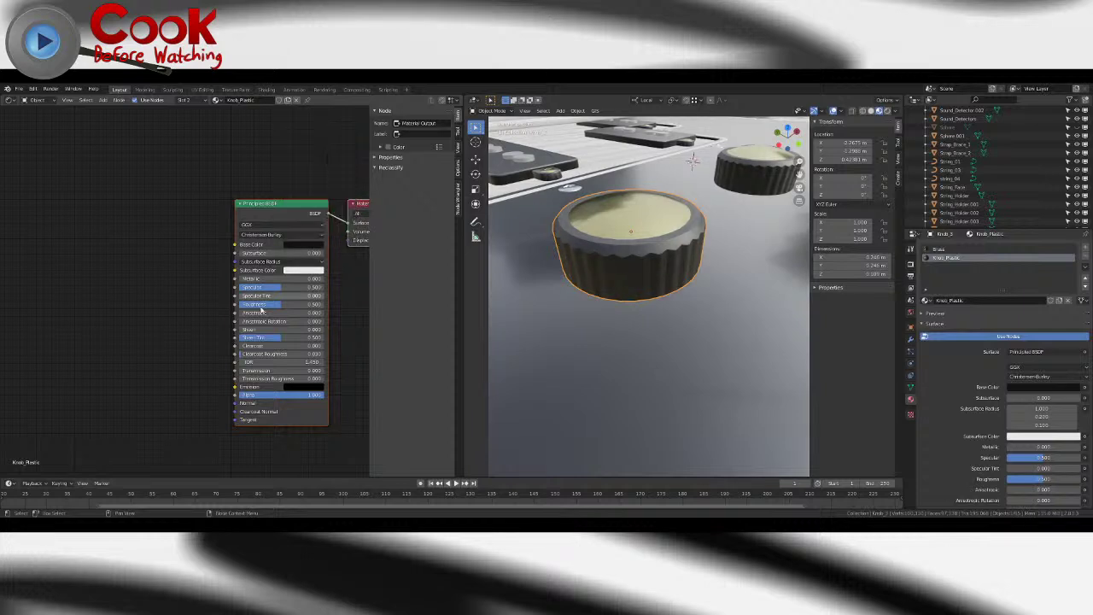
{"action": "left_click_drag", "start_coordinate": [276, 305], "coordinate": [263, 304]}
- Examine the finished control knobs on the pickguard
{"action": "middle_click_drag", "start_coordinate": [603, 285], "coordinate": [646, 310]}
{"action": "key", "text": "slash"}
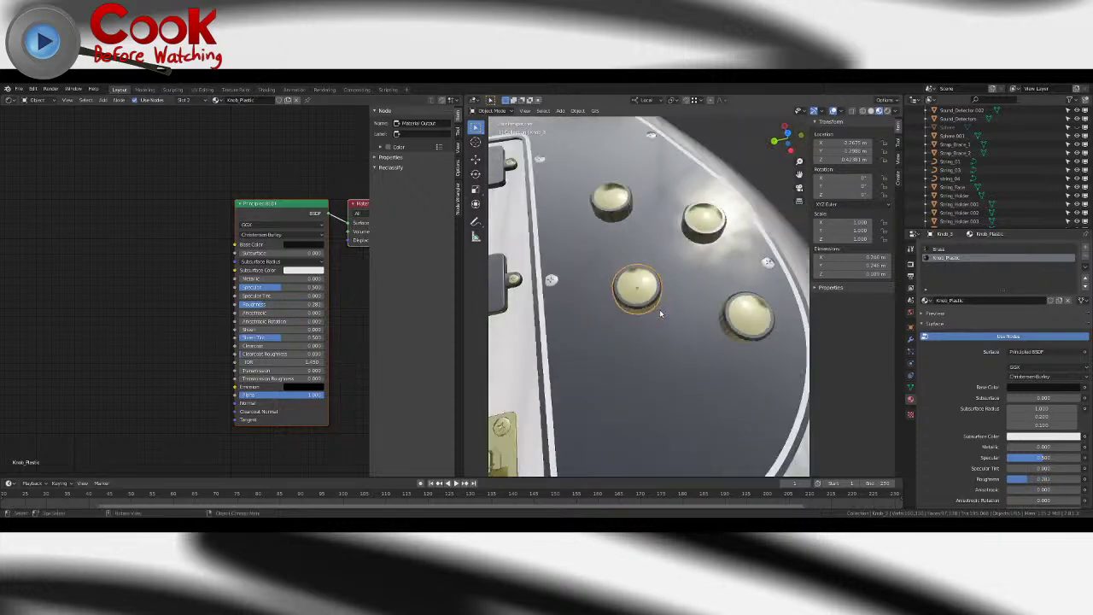
{"action": "key", "text": "Tab"}
{"action": "key", "text": "Tab"}
{"action": "middle_click_drag", "start_coordinate": [756, 239], "coordinate": [726, 213]}
{"action": "scroll", "coordinate": [683, 266], "scroll_direction": "down", "scroll_amount": 4}
{"action": "middle_click_drag", "start_coordinate": [683, 266], "coordinate": [690, 320]}
- Save the file with the finished knob materials
{"action": "left_click", "coordinate": [17, 88]}
{"action": "left_click", "coordinate": [39, 147]}
{"action": "middle_click_drag", "start_coordinate": [724, 292], "coordinate": [698, 311]}
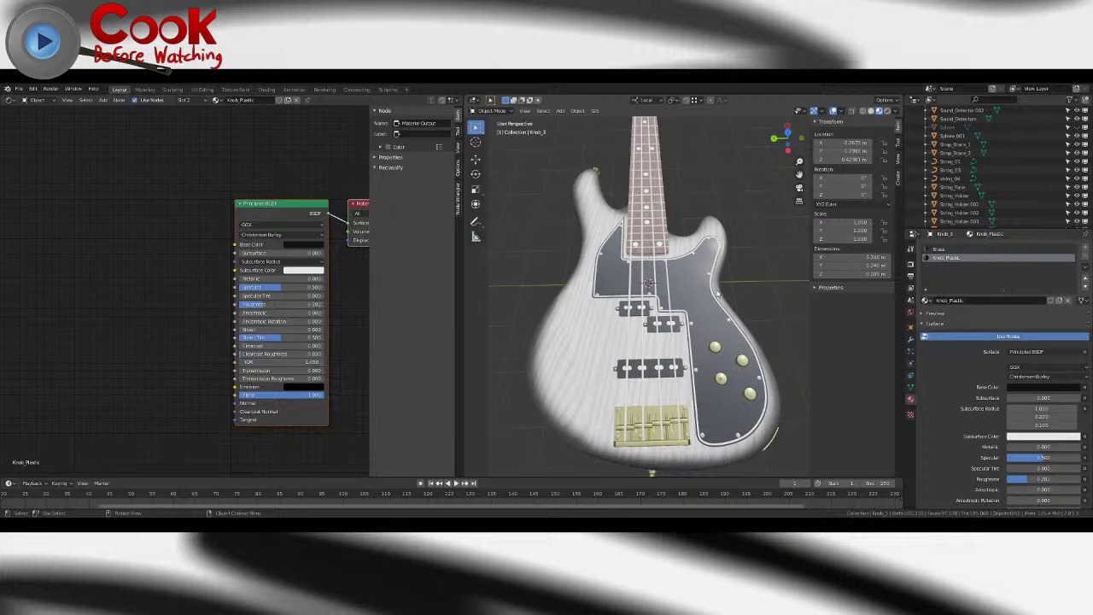
{"action": "middle_click_drag", "start_coordinate": [731, 297], "coordinate": [632, 400]}
{"action": "scroll", "coordinate": [632, 400], "scroll_direction": "down", "scroll_amount": 3}
{"action": "left_click", "coordinate": [18, 89]}
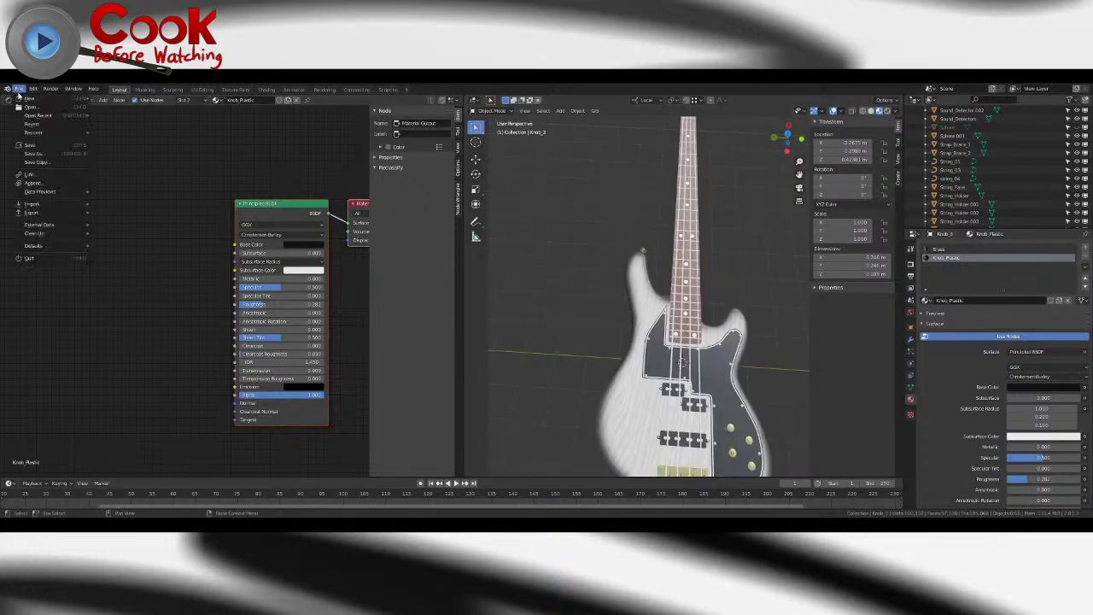
{"action": "left_click", "coordinate": [46, 147]}
- Assign the existing Brass material to the String_Holder pieces in the bridge's rear edge
{"action": "middle_click_drag", "start_coordinate": [632, 325], "coordinate": [614, 301]}
{"action": "scroll", "coordinate": [624, 308], "scroll_direction": "up", "scroll_amount": 5}
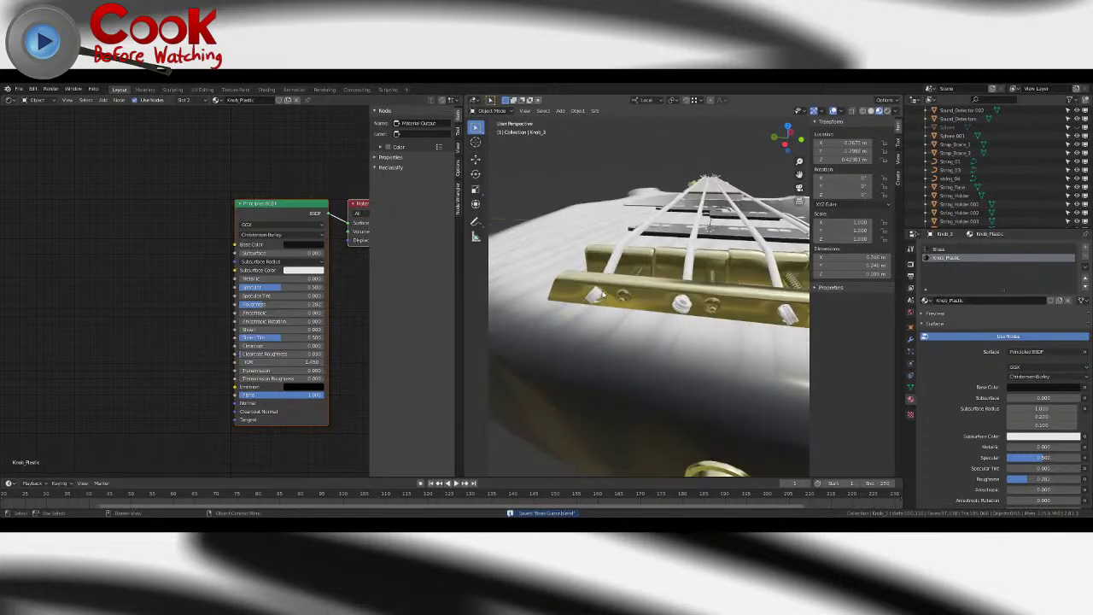
{"action": "left_click", "coordinate": [596, 296]}
{"action": "key", "text": "Tab"}
{"action": "key", "text": "a"}
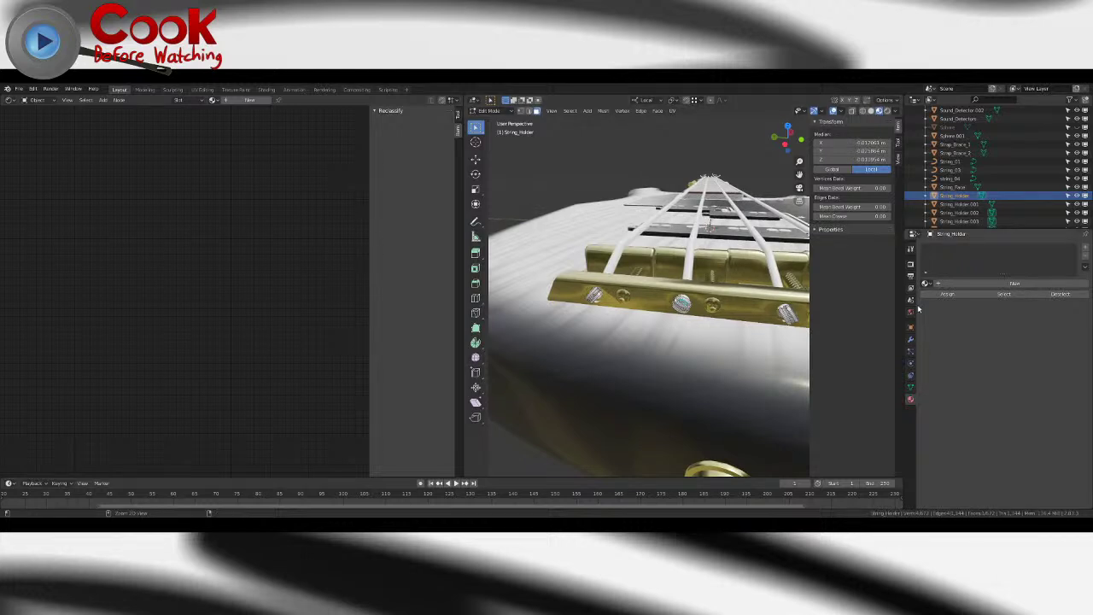
{"action": "key", "text": "Tab"}
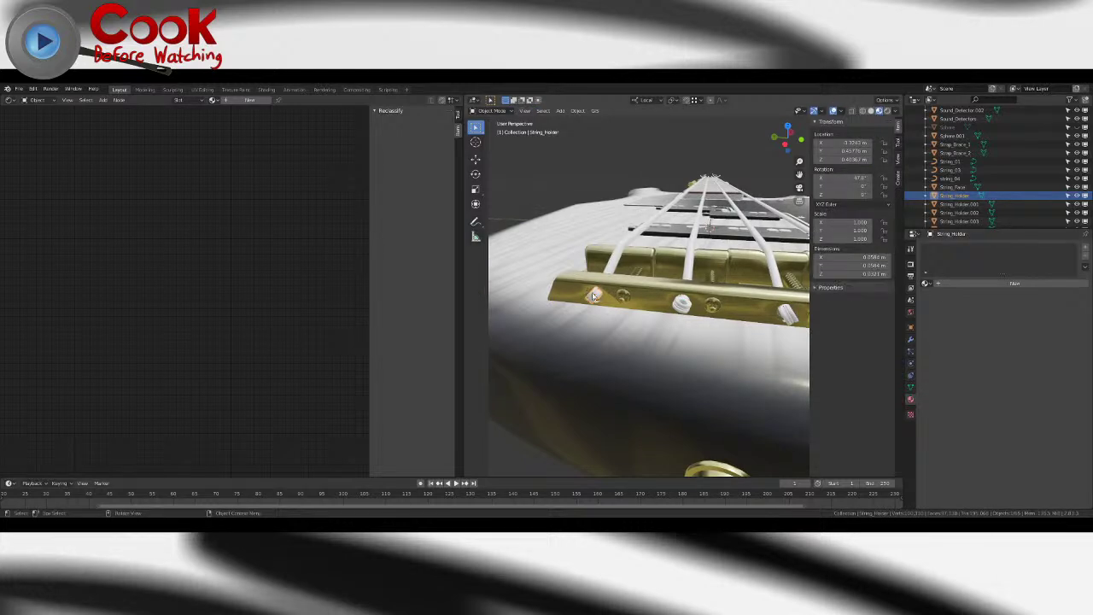
{"action": "left_click", "coordinate": [594, 294]}
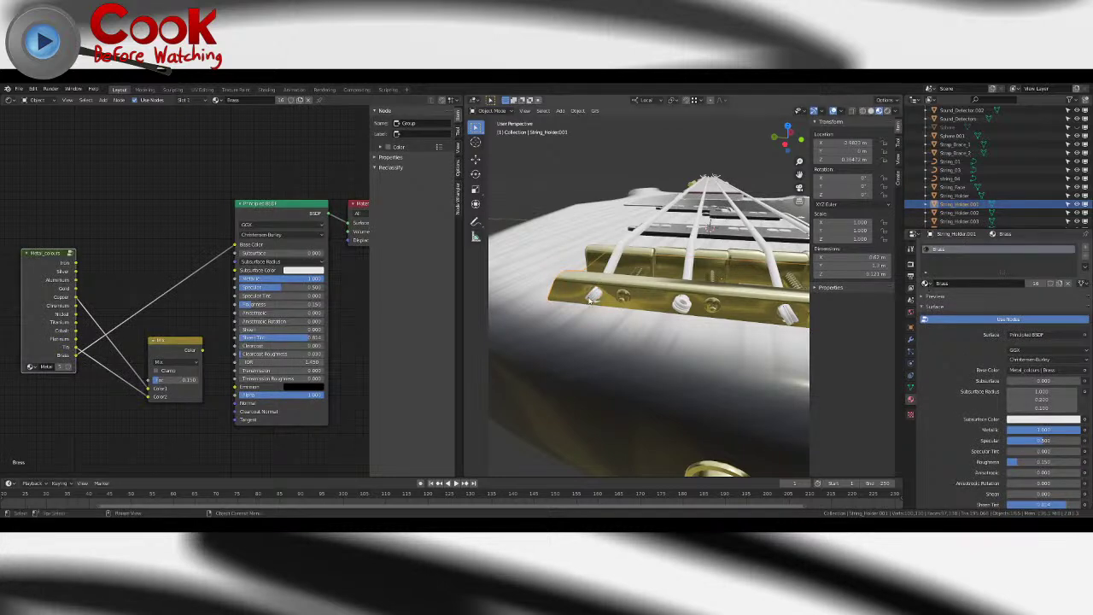
{"action": "left_click", "coordinate": [592, 294]}
{"action": "left_click", "coordinate": [926, 283]}
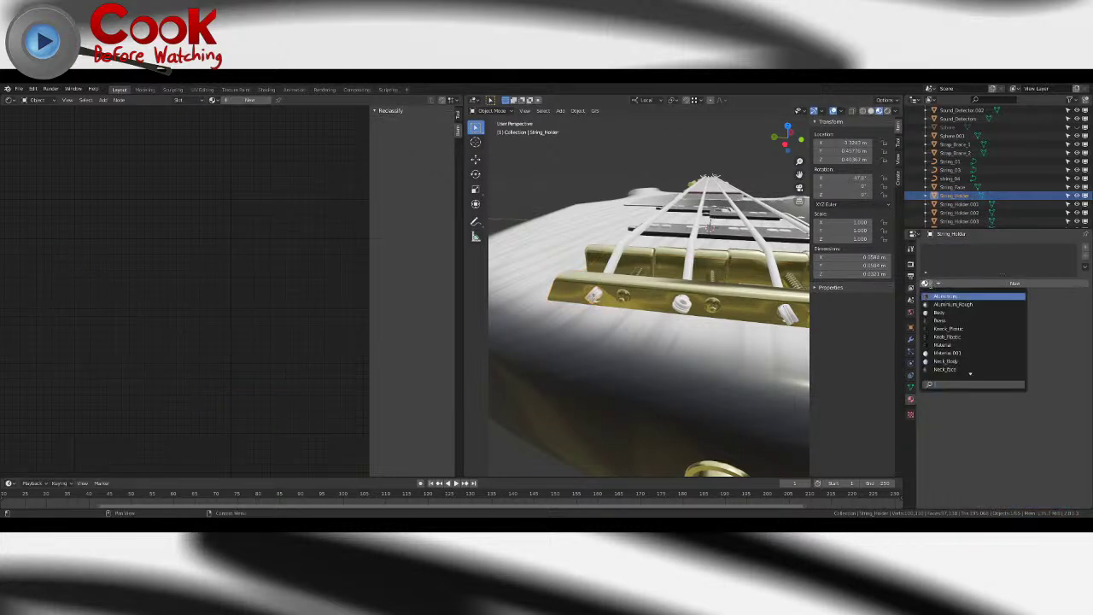
{"action": "left_click", "coordinate": [941, 320]}
- Add a second material slot to the String_Holder mesh with all its geometry selected for editing
{"action": "middle_click_drag", "start_coordinate": [596, 318], "coordinate": [628, 278]}
{"action": "scroll", "coordinate": [671, 326], "scroll_direction": "down", "scroll_amount": 4}
{"action": "middle_click_drag", "start_coordinate": [699, 435], "coordinate": [653, 303], "text": "shift"}
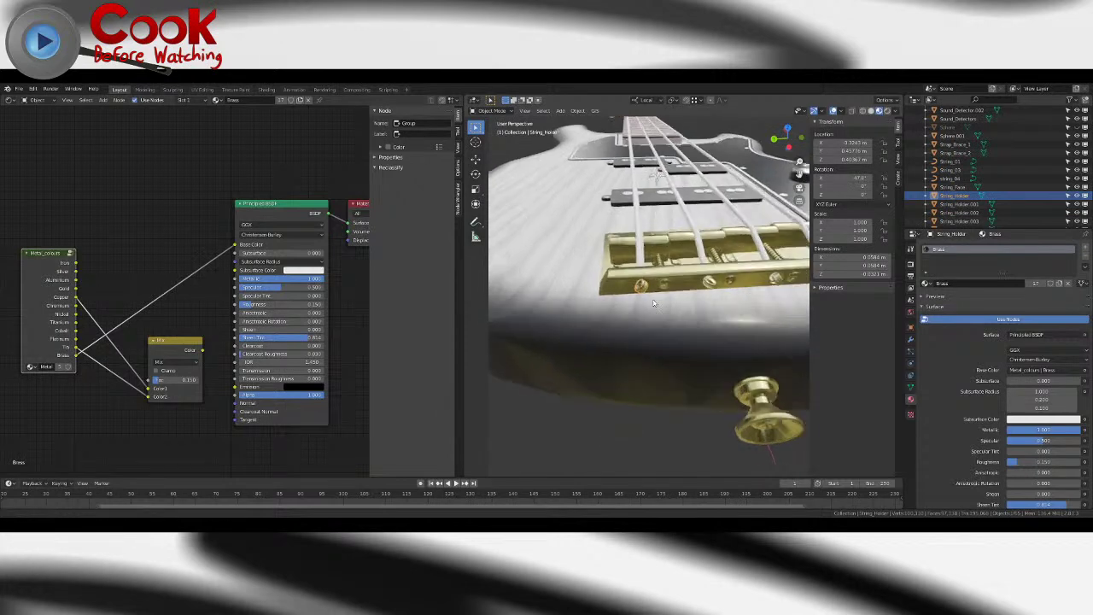
{"action": "scroll", "coordinate": [654, 301], "scroll_direction": "up", "scroll_amount": 4}
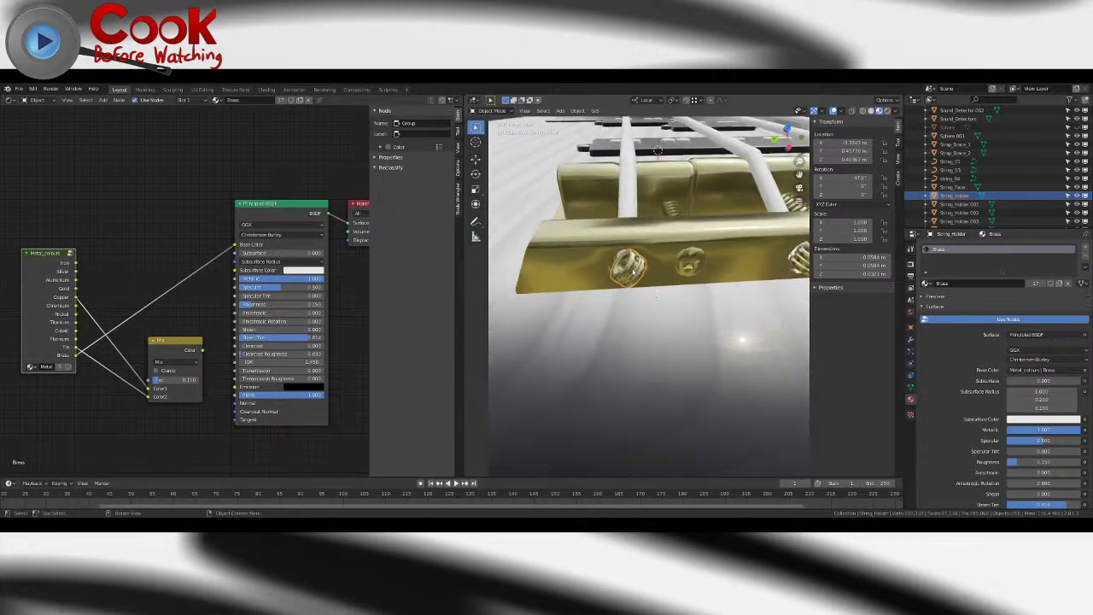
{"action": "key", "text": "Tab"}
{"action": "key", "text": "a"}
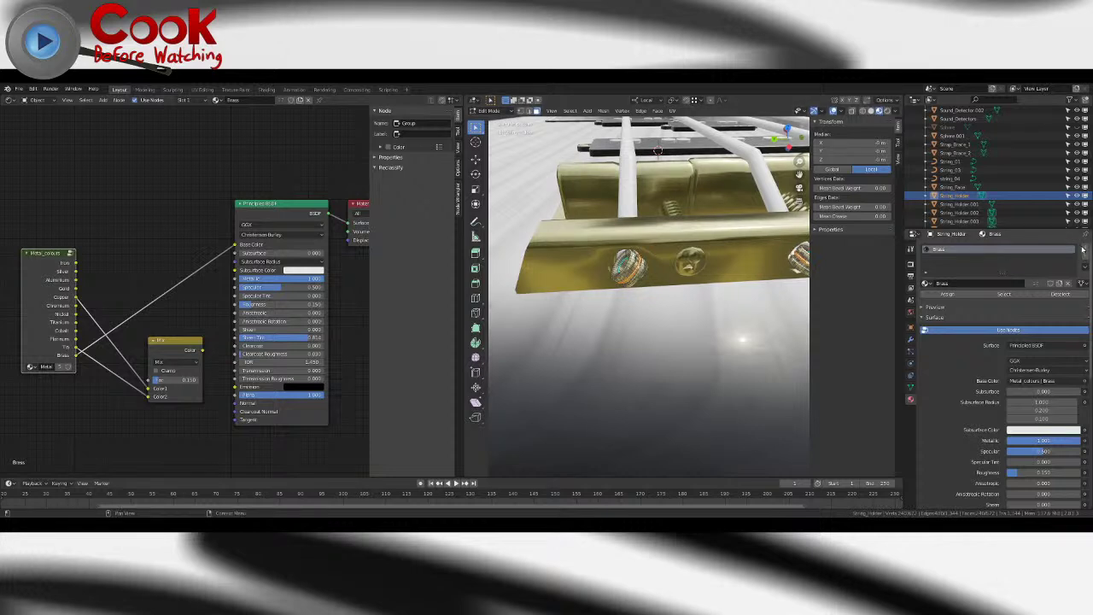
{"action": "left_click", "coordinate": [1082, 250]}
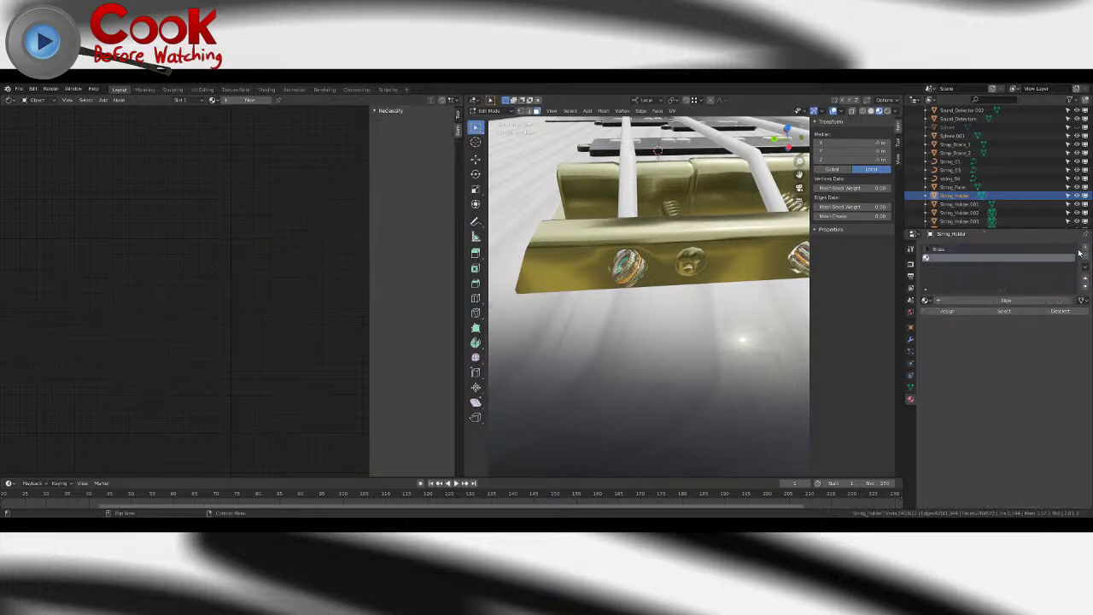
- Put the existing nickle material into String_Holder's second slot and leave mesh editing
{"action": "left_click", "coordinate": [927, 301]}
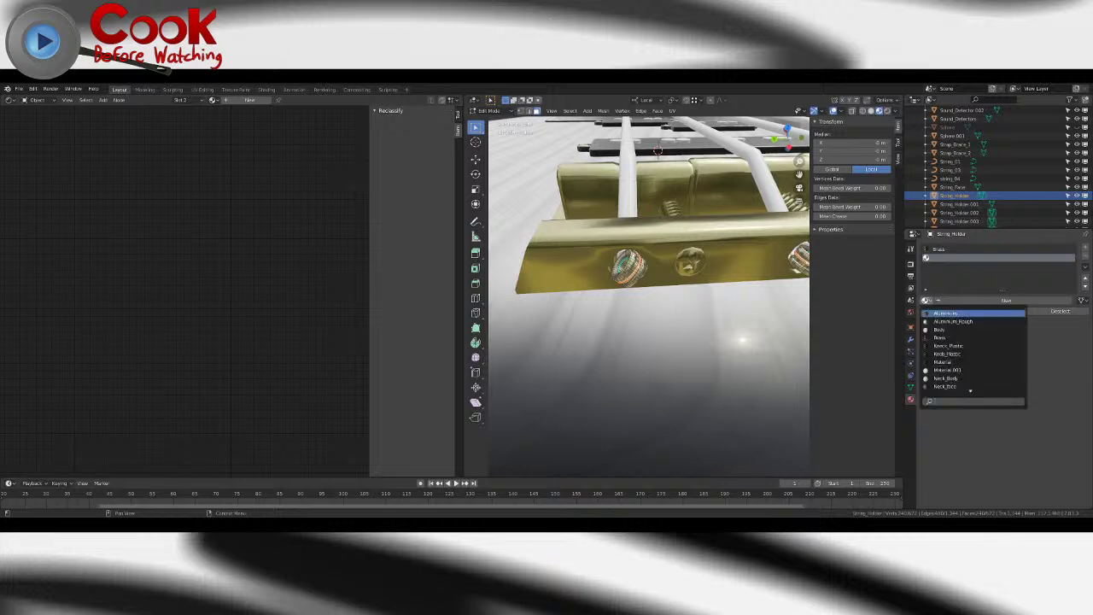
{"action": "left_click", "coordinate": [948, 322]}
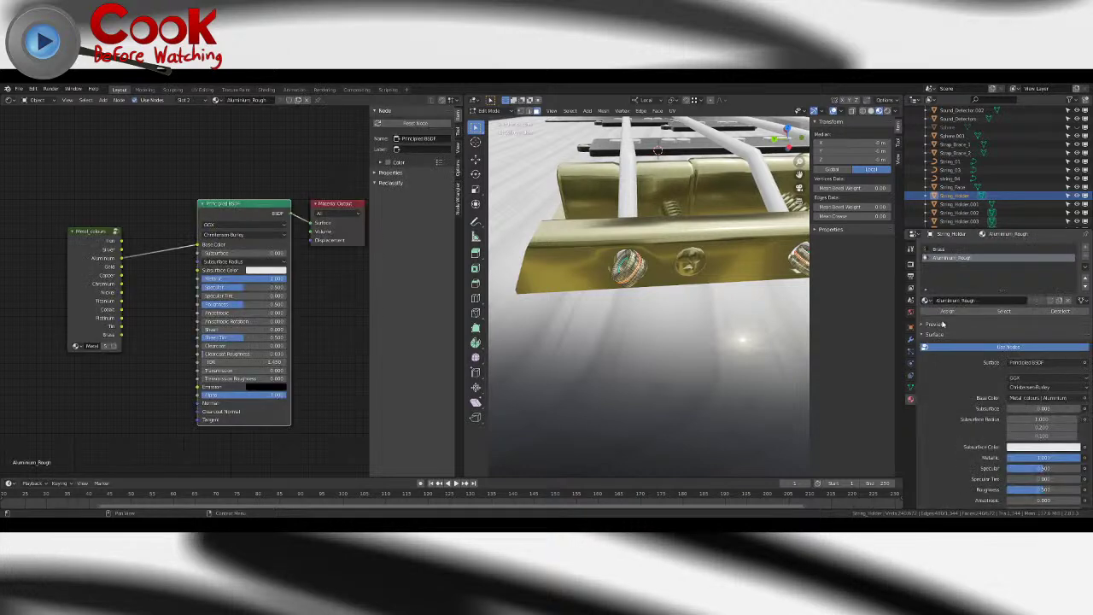
{"action": "left_click", "coordinate": [926, 301]}
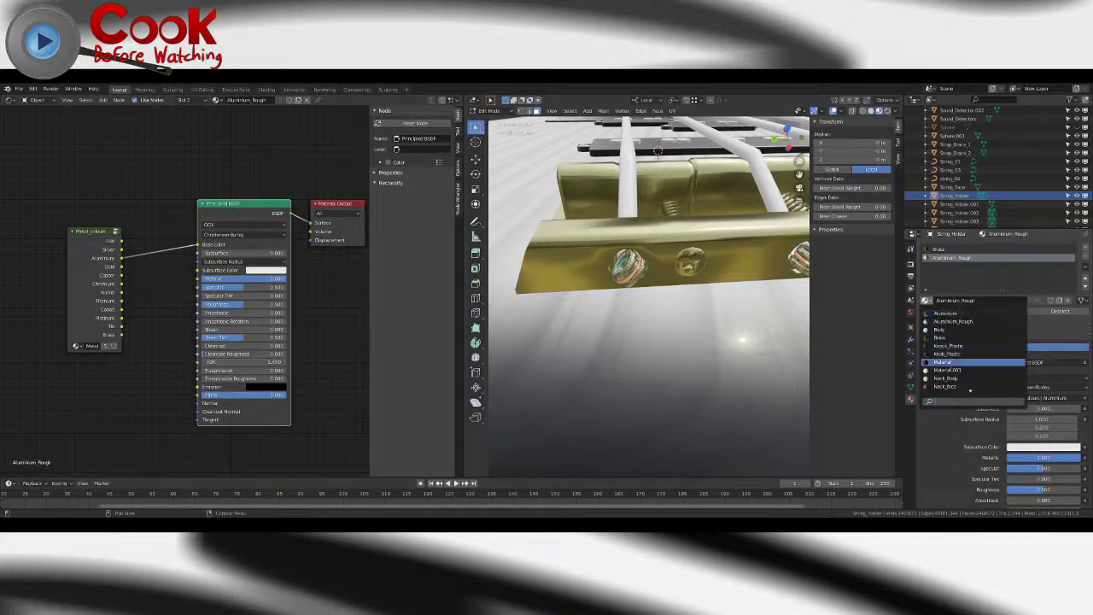
{"action": "scroll", "coordinate": [948, 359], "scroll_direction": "down", "scroll_amount": 5}
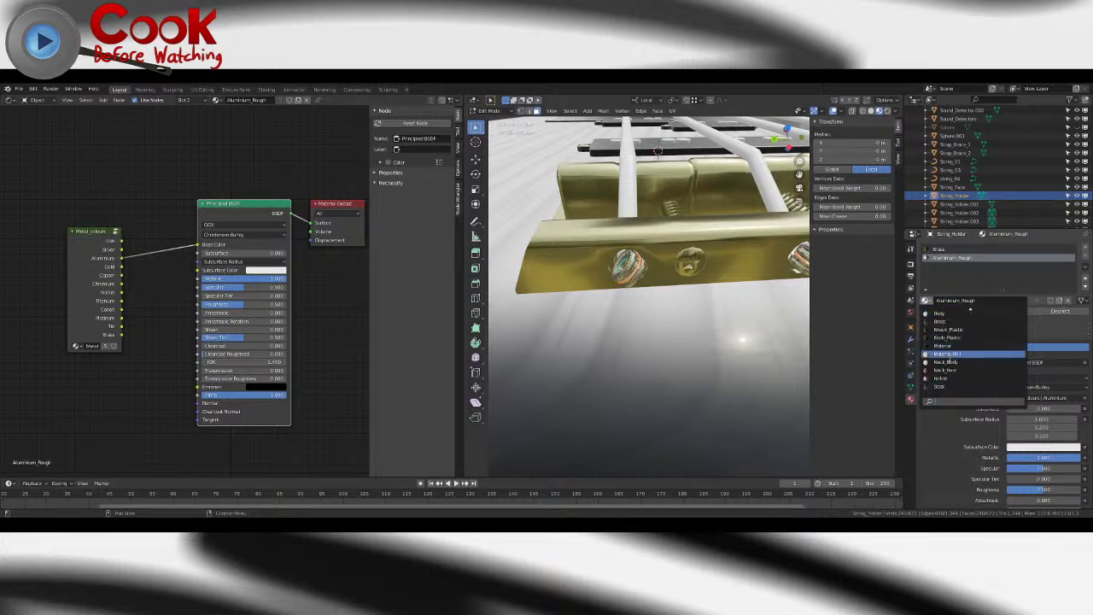
{"action": "left_click", "coordinate": [941, 378]}
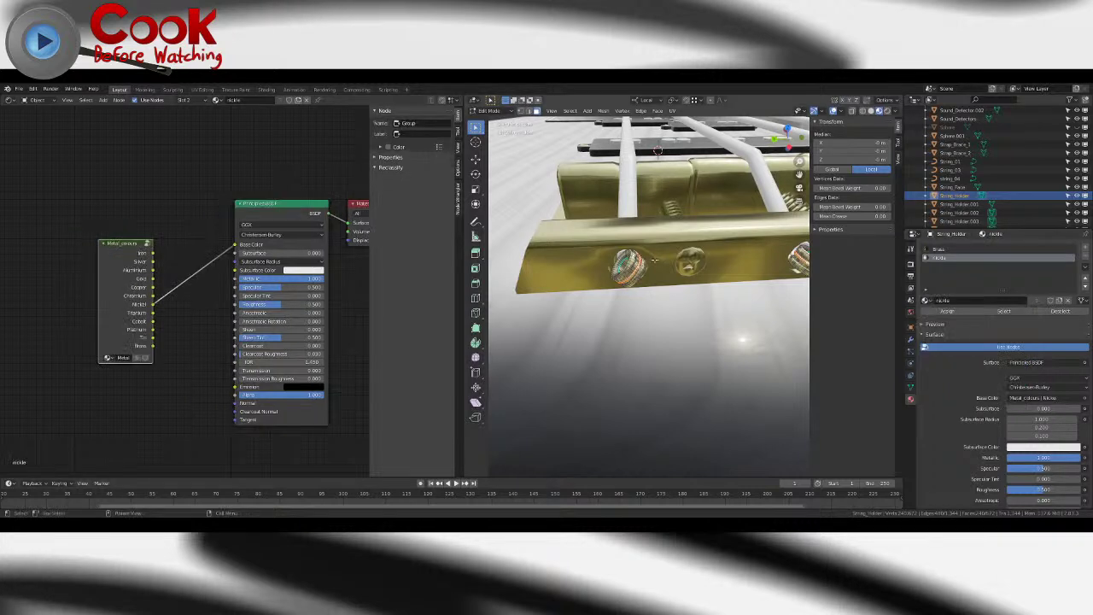
{"action": "key", "text": "Tab"}
{"action": "middle_click_drag", "start_coordinate": [688, 268], "coordinate": [598, 268]}
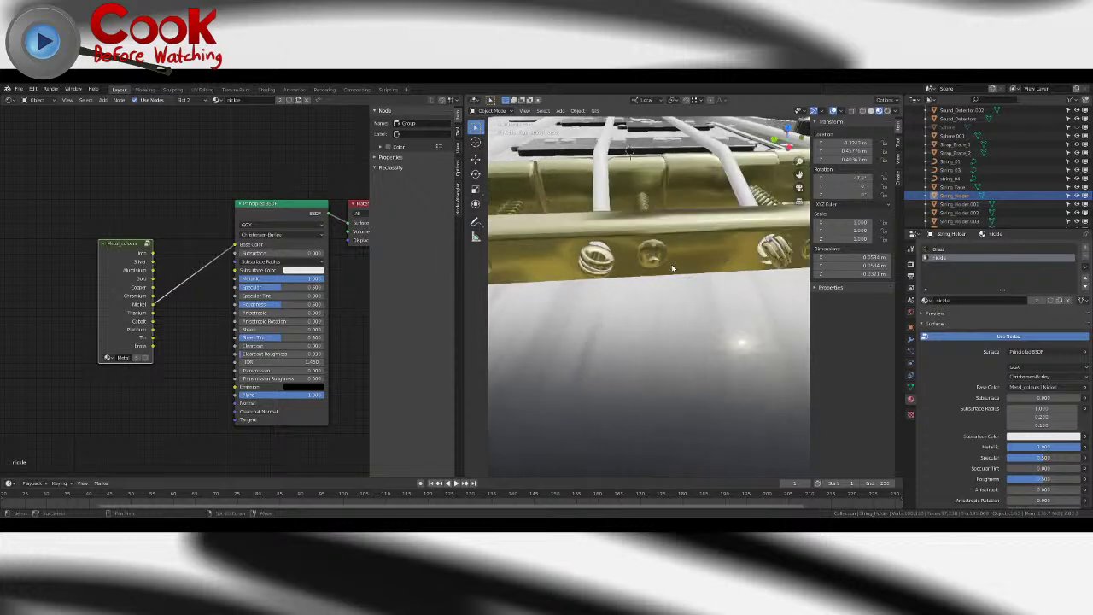
- Check the neighbouring String_Holder.002 piece on the bridge and save the file
{"action": "left_click", "coordinate": [597, 268]}
{"action": "scroll", "coordinate": [597, 268], "scroll_direction": "down", "scroll_amount": 5}
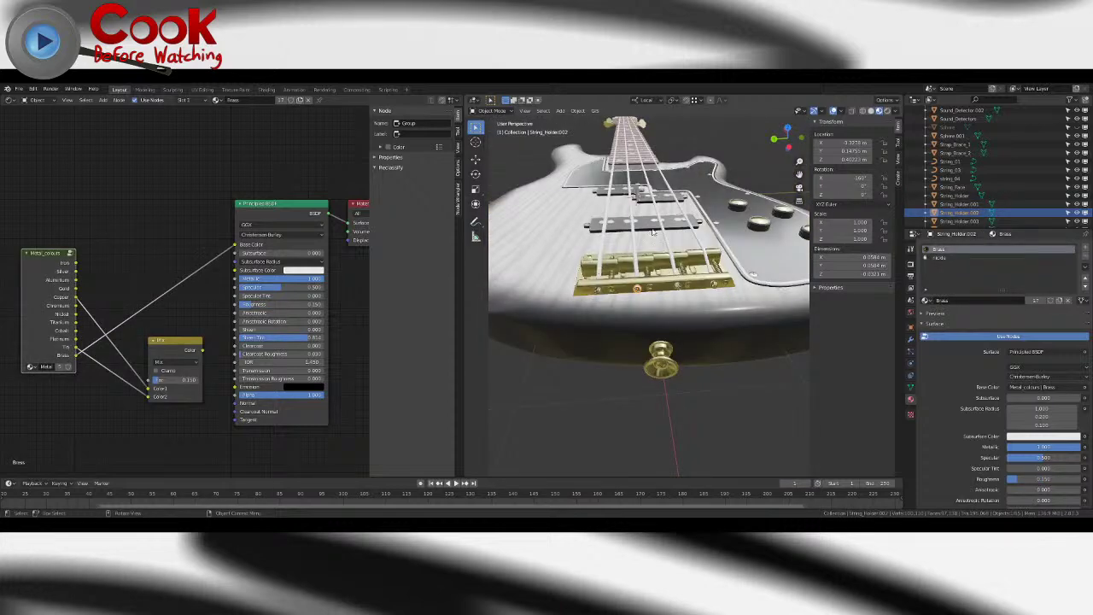
{"action": "middle_click_drag", "start_coordinate": [747, 153], "coordinate": [678, 202]}
{"action": "scroll", "coordinate": [691, 195], "scroll_direction": "up", "scroll_amount": 5}
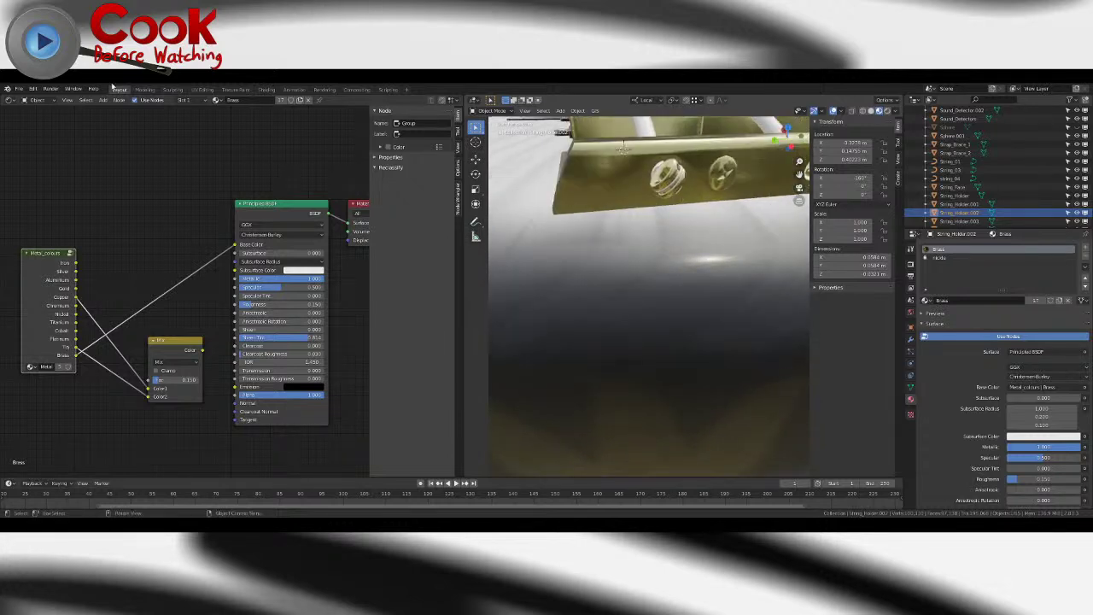
{"action": "left_click", "coordinate": [18, 89]}
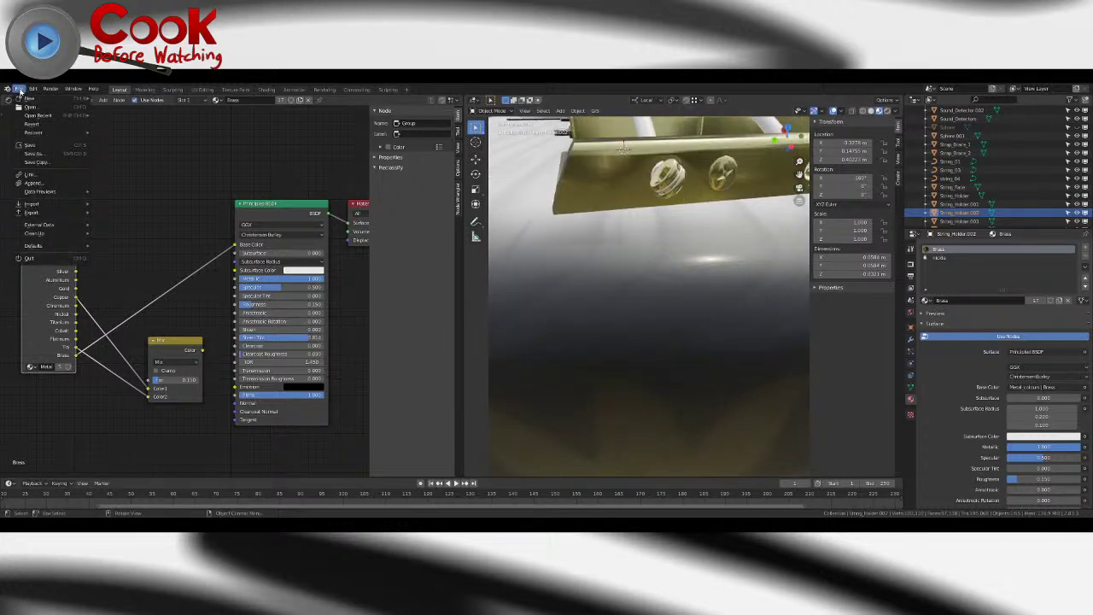
{"action": "left_click", "coordinate": [42, 144]}
- Select the E string, split the node editor area, and make the new area a short Image Editor
{"action": "scroll", "coordinate": [616, 172], "scroll_direction": "down", "scroll_amount": 5}
{"action": "middle_click_drag", "start_coordinate": [617, 171], "coordinate": [585, 282]}
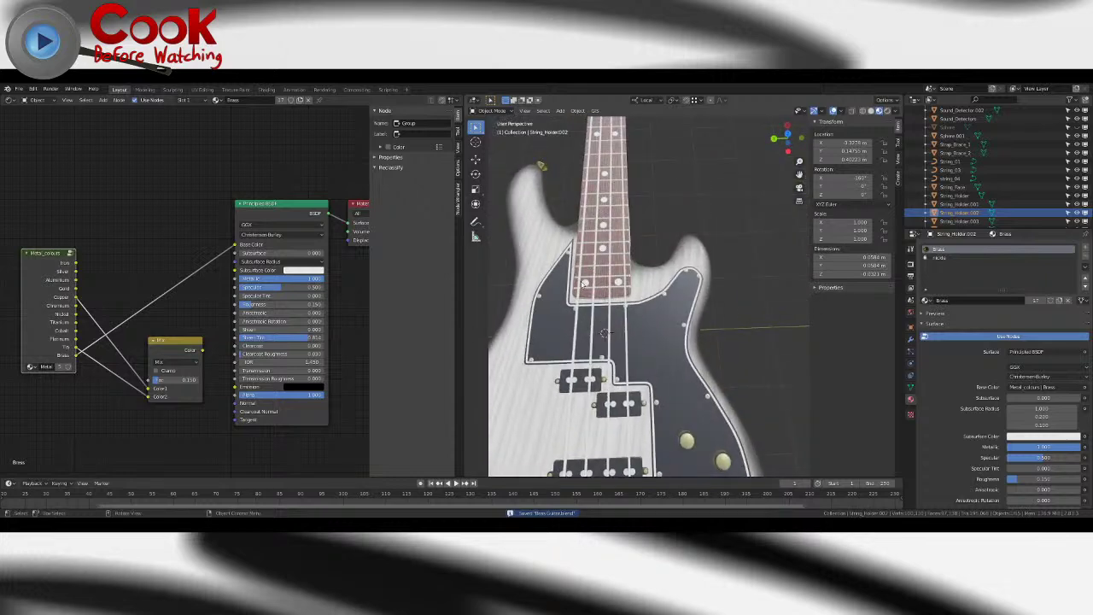
{"action": "left_click", "coordinate": [584, 282]}
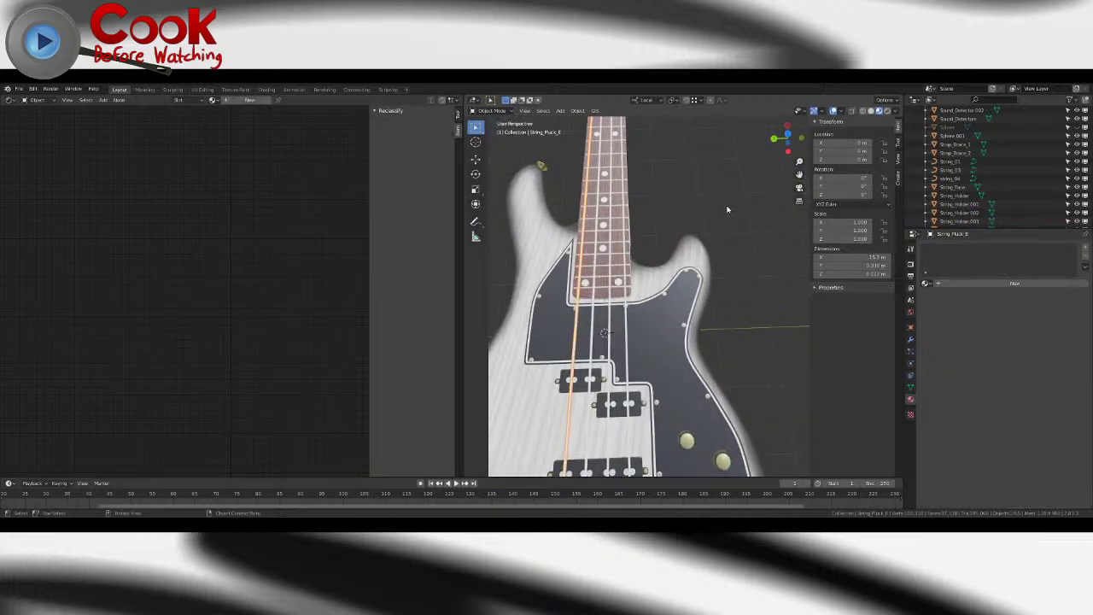
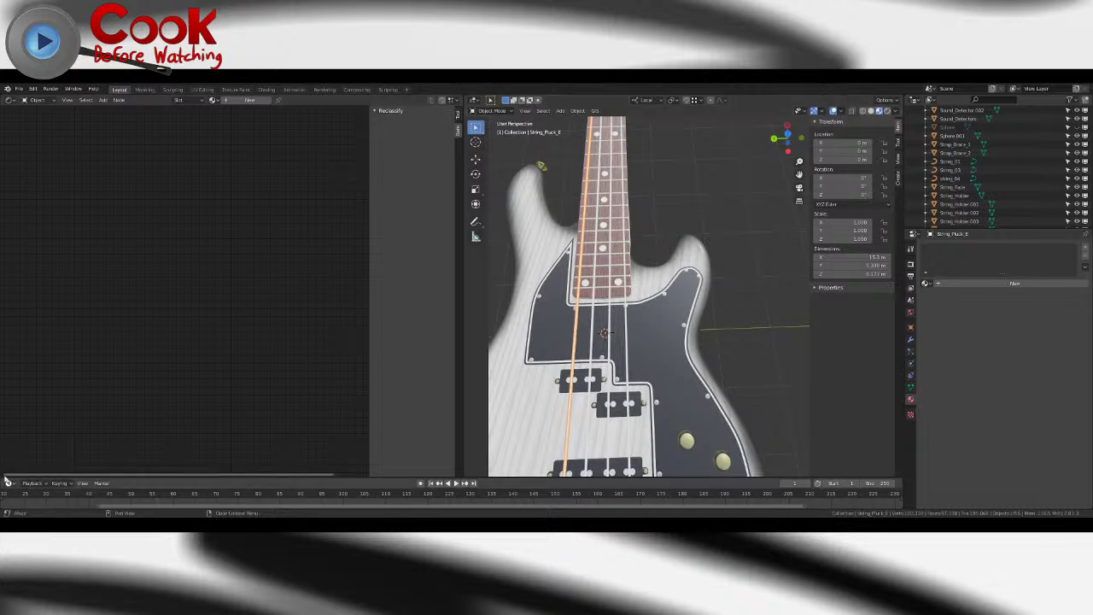
{"action": "left_click_drag", "start_coordinate": [7, 475], "coordinate": [32, 281]}
{"action": "left_click", "coordinate": [11, 281]}
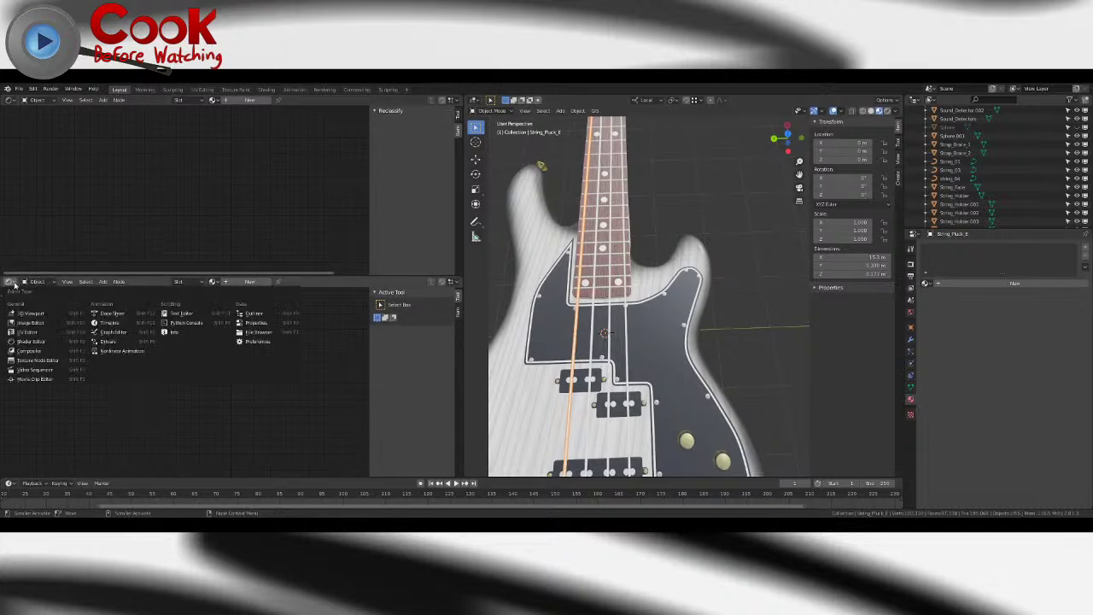
{"action": "left_click", "coordinate": [31, 325]}
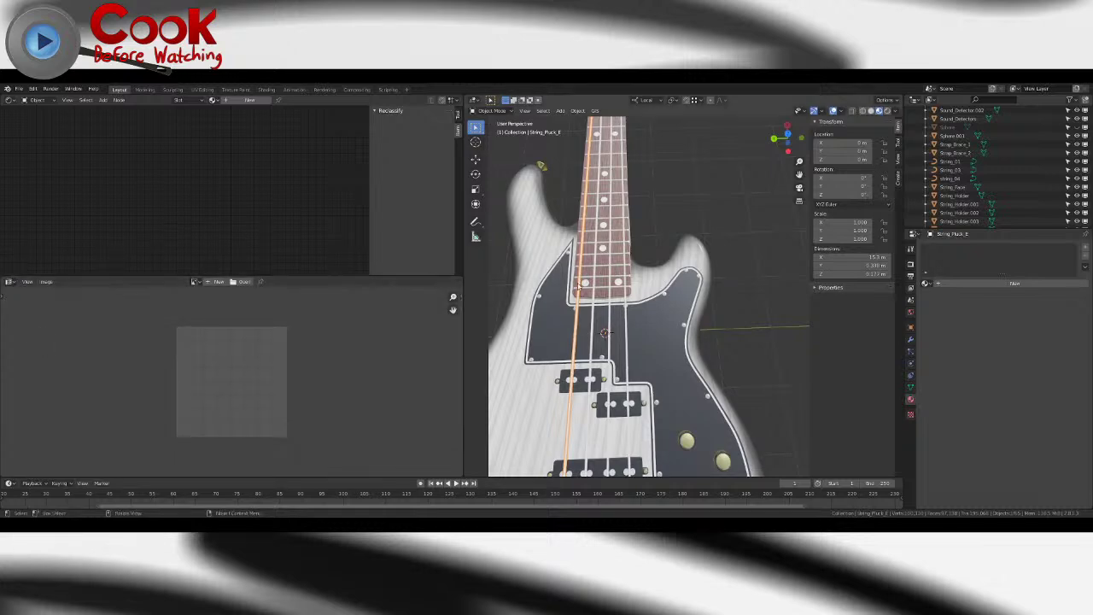
{"action": "middle_click_drag", "start_coordinate": [578, 287], "coordinate": [616, 309]}
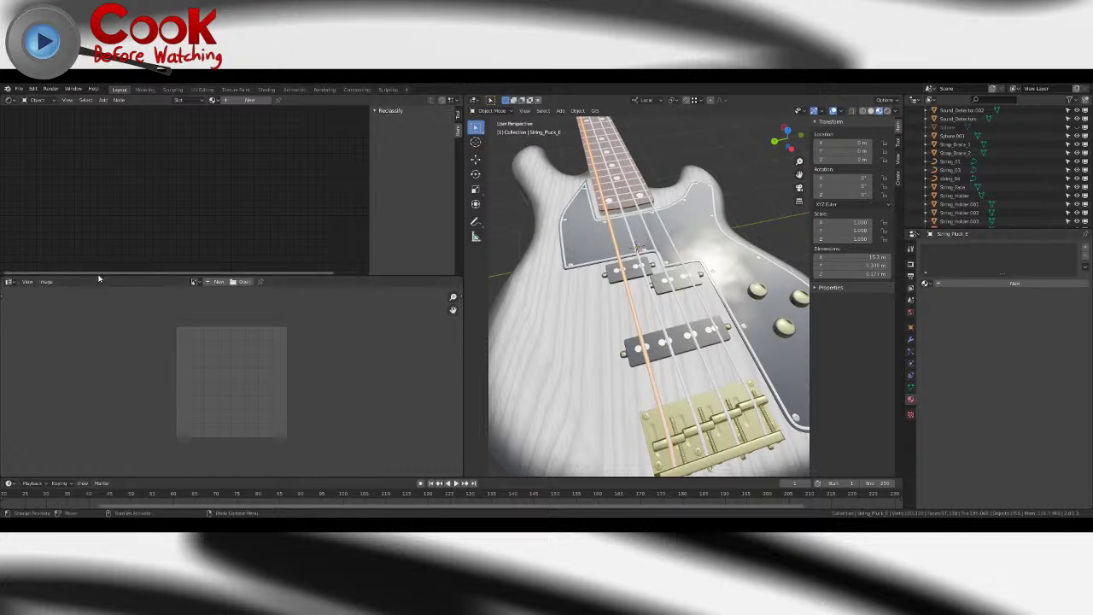
{"action": "left_click_drag", "start_coordinate": [98, 276], "coordinate": [111, 408]}
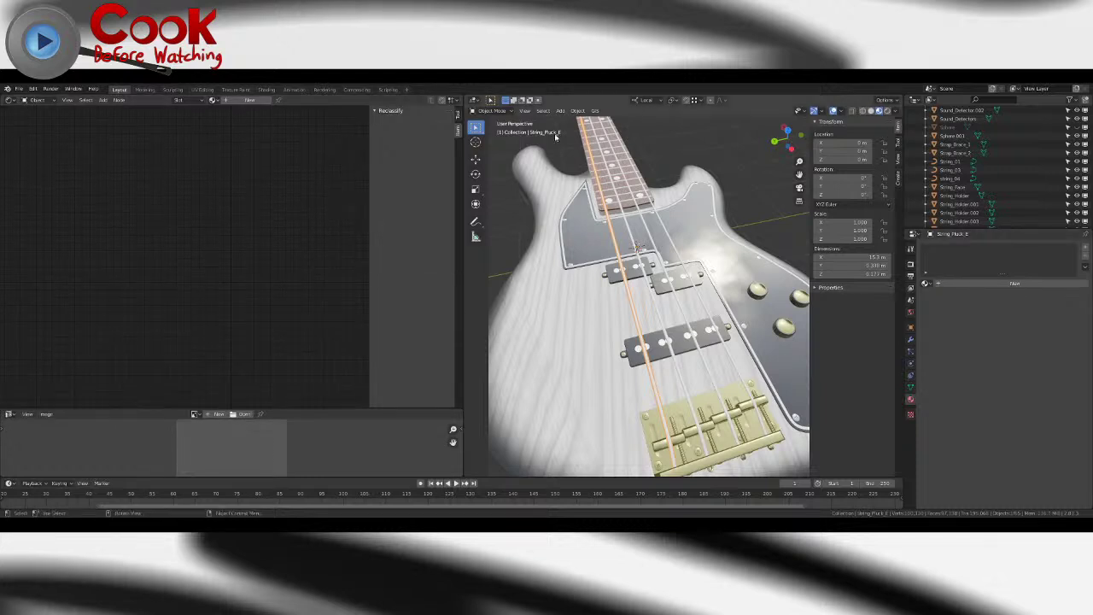
- Create a new material on the String_Pluck_E object and name it String
{"action": "left_click", "coordinate": [995, 287]}
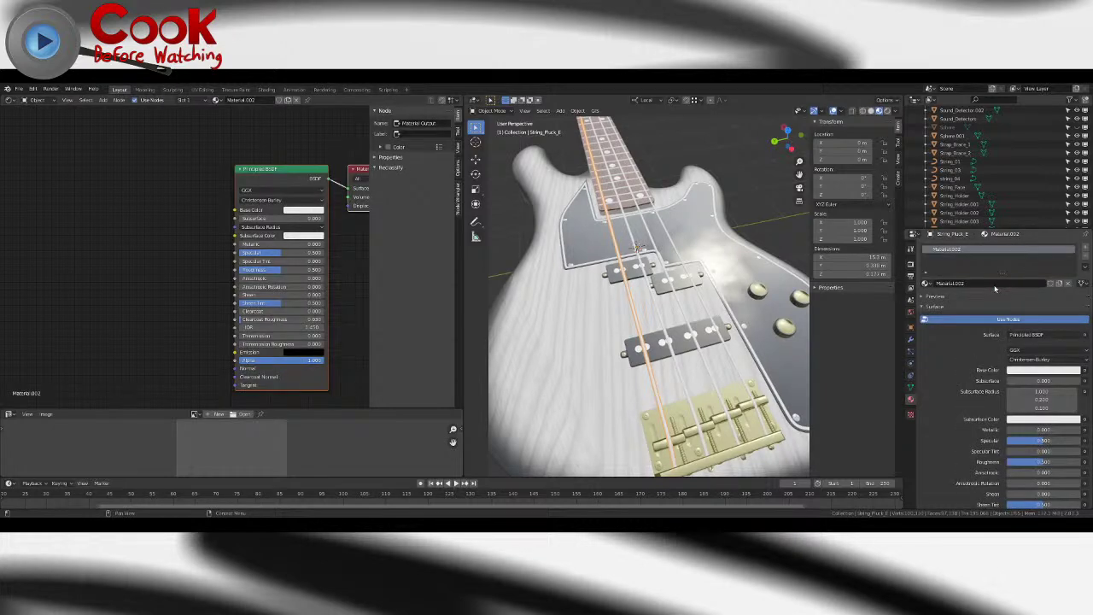
{"action": "double_click", "coordinate": [955, 252]}
{"action": "key", "text": "Return"}
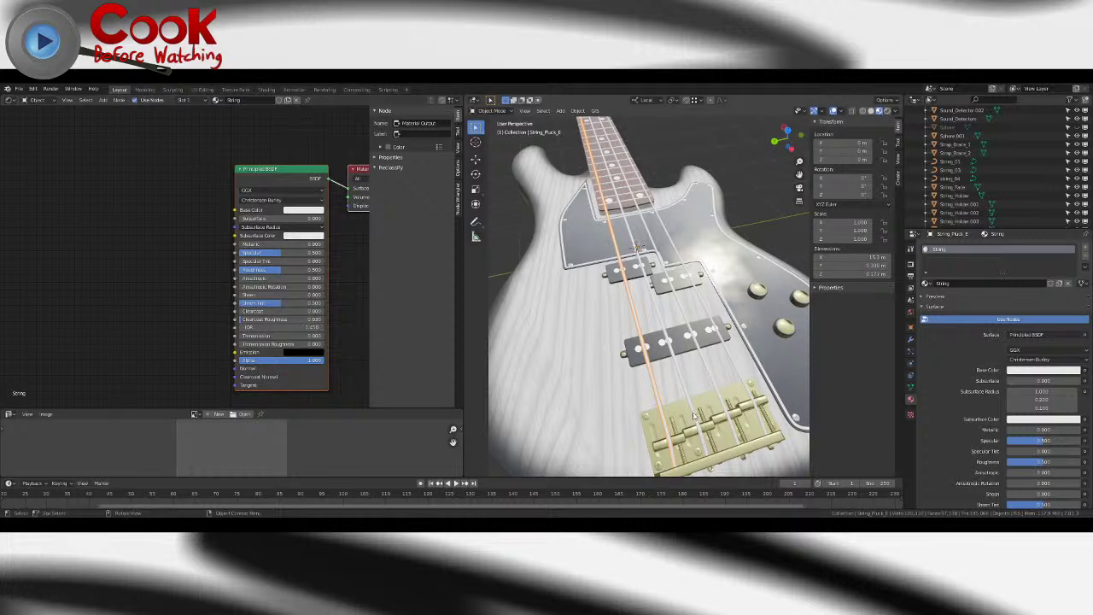
{"action": "left_click", "coordinate": [105, 100]}
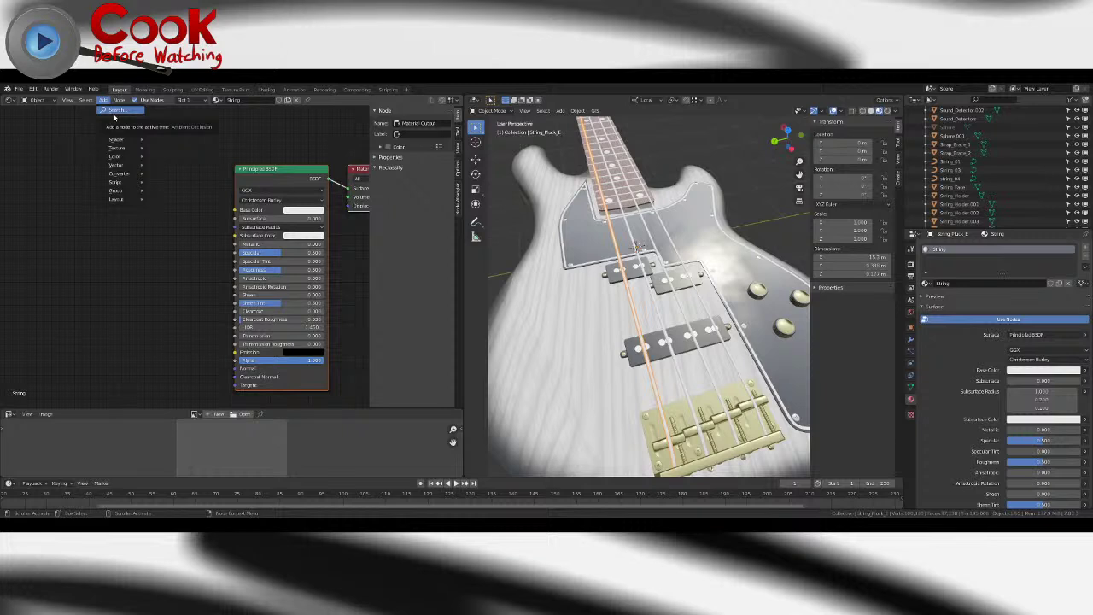
{"action": "mouse_move", "coordinate": [129, 189]}
{"action": "mouse_move", "coordinate": [118, 161]}
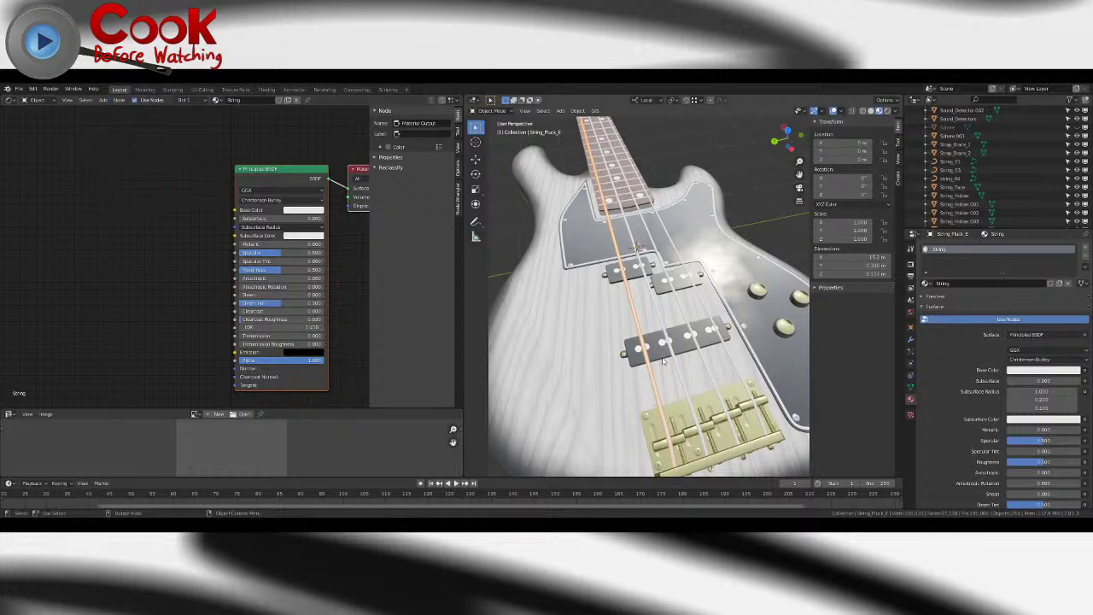
{"action": "left_click", "coordinate": [103, 100]}
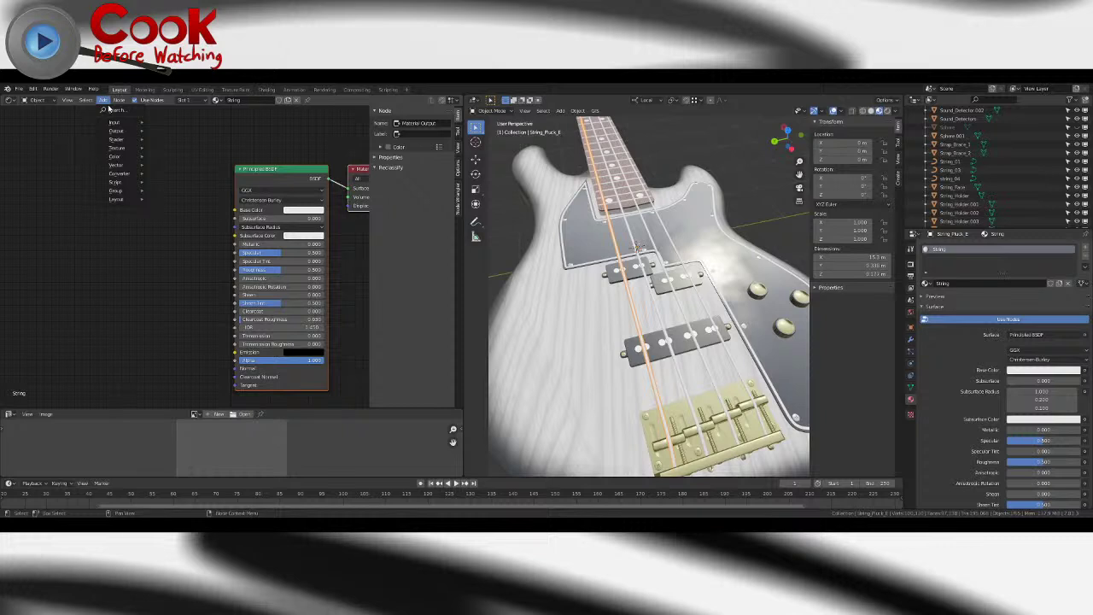
{"action": "mouse_move", "coordinate": [119, 127]}
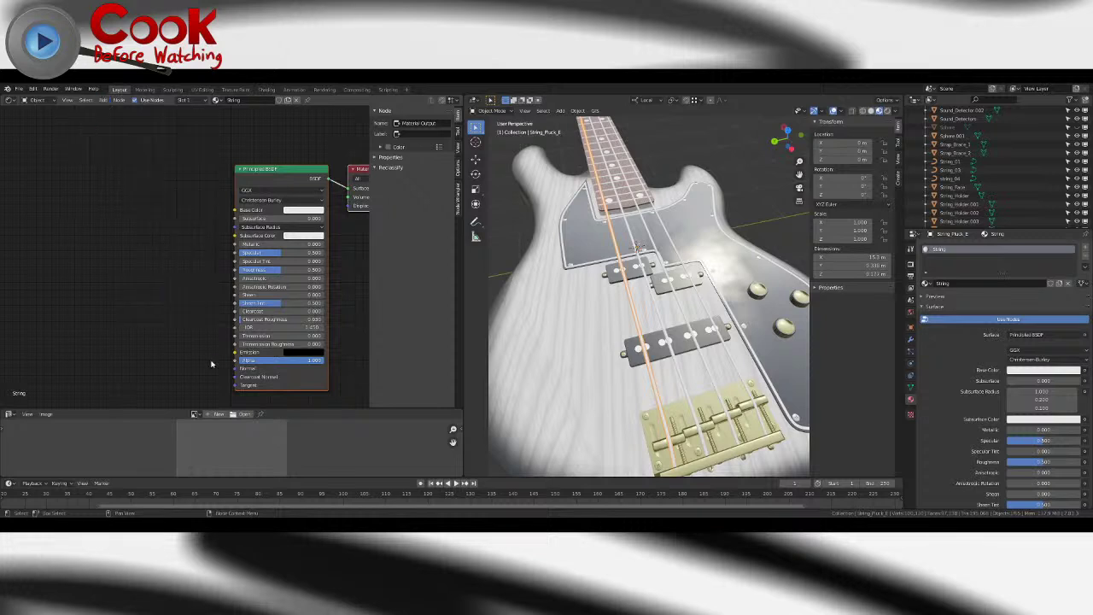
- Add a Texture Coordinate node to the String material, well ahead of the Principled BSDF
{"action": "left_click", "coordinate": [103, 100]}
{"action": "mouse_move", "coordinate": [117, 122]}
{"action": "left_click", "coordinate": [175, 256]}
{"action": "left_click", "coordinate": [26, 226]}
- Add a Mapping node and feed its Vector input from the Texture Coordinate node's UV output
{"action": "left_click", "coordinate": [102, 100]}
{"action": "mouse_move", "coordinate": [121, 164]}
{"action": "left_click", "coordinate": [181, 184]}
{"action": "left_click", "coordinate": [175, 201]}
{"action": "left_click_drag", "start_coordinate": [83, 258], "coordinate": [46, 241]}
{"action": "scroll", "coordinate": [94, 227], "scroll_direction": "down", "scroll_amount": 3}
{"action": "left_click_drag", "start_coordinate": [198, 226], "coordinate": [121, 227]}
- Add a Wave Texture node driven by the Mapping vector and connect its Color to the Principled BSDF's Base Color
{"action": "left_click", "coordinate": [103, 100]}
{"action": "mouse_move", "coordinate": [117, 148]}
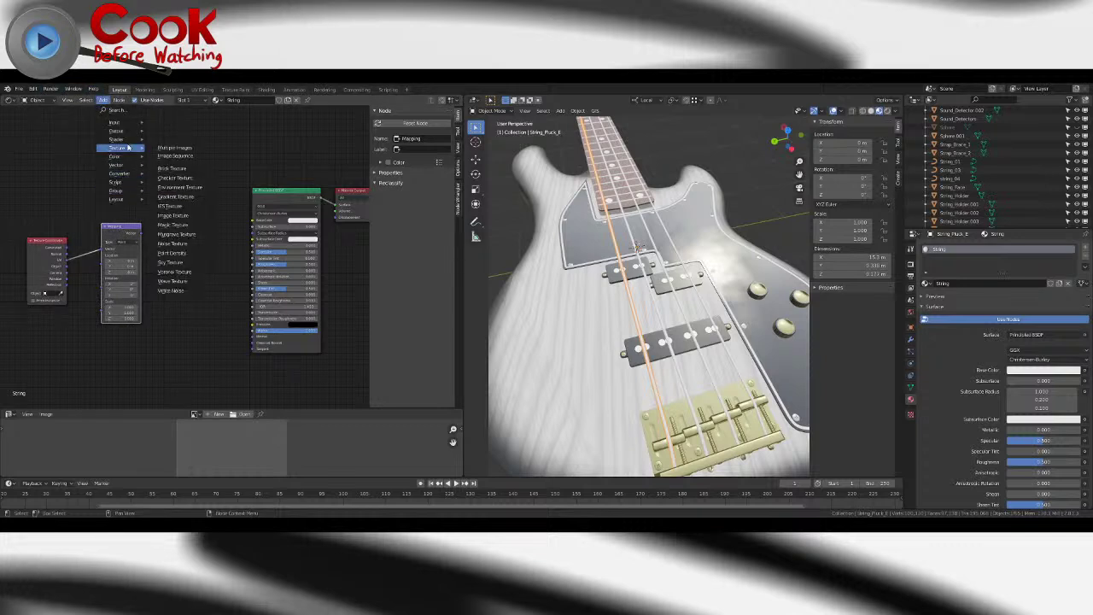
{"action": "left_click", "coordinate": [181, 282]}
{"action": "left_click", "coordinate": [163, 227]}
{"action": "left_click_drag", "start_coordinate": [141, 233], "coordinate": [164, 275]}
{"action": "left_click_drag", "start_coordinate": [206, 236], "coordinate": [253, 224]}
{"action": "middle_click_drag", "start_coordinate": [636, 312], "coordinate": [672, 338]}
{"action": "scroll", "coordinate": [693, 346], "scroll_direction": "up", "scroll_amount": 5}
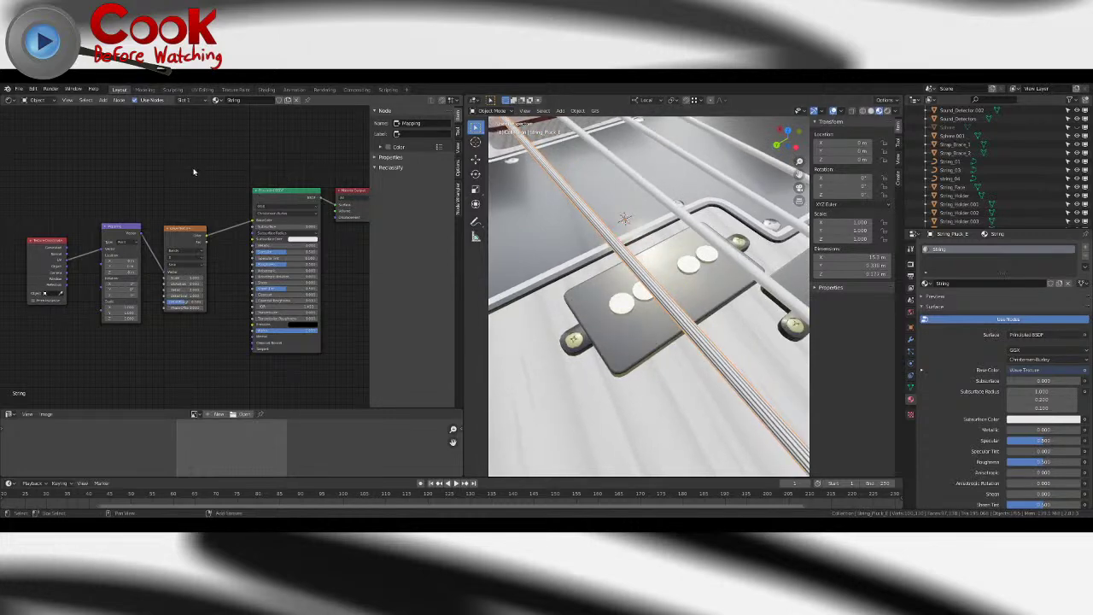
{"action": "middle_click_drag", "start_coordinate": [205, 173], "coordinate": [278, 179]}
{"action": "scroll", "coordinate": [228, 299], "scroll_direction": "up", "scroll_amount": 3}
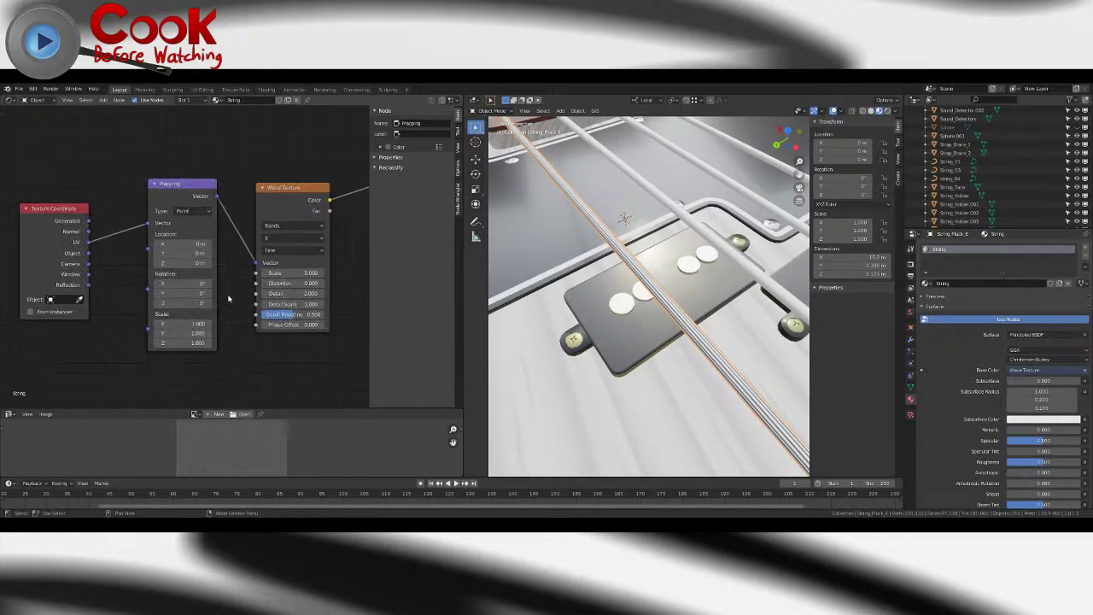
{"action": "scroll", "coordinate": [224, 299], "scroll_direction": "up", "scroll_amount": 3}
{"action": "left_click_drag", "start_coordinate": [172, 276], "coordinate": [179, 277]}
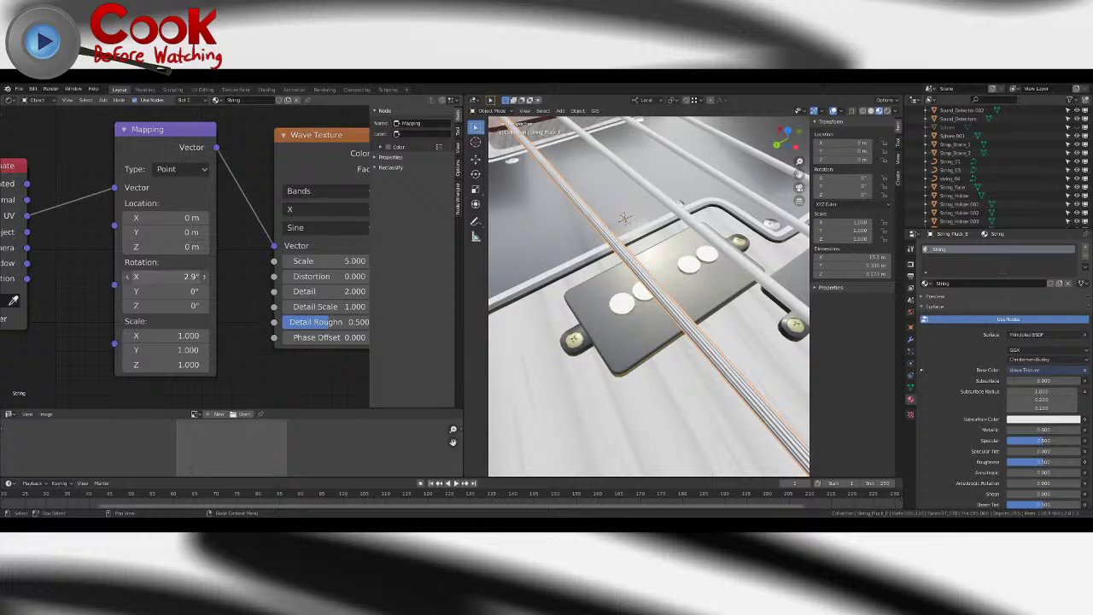
{"action": "left_click", "coordinate": [185, 277]}
{"action": "type", "text": "0"}
{"action": "key", "text": "Return"}
- Rotate the wave bands with the Mapping node's Z rotation, starting at 75° and fine-tuning it to 86.5°
{"action": "left_click", "coordinate": [171, 305]}
{"action": "type", "text": "75"}
{"action": "key", "text": "Return"}
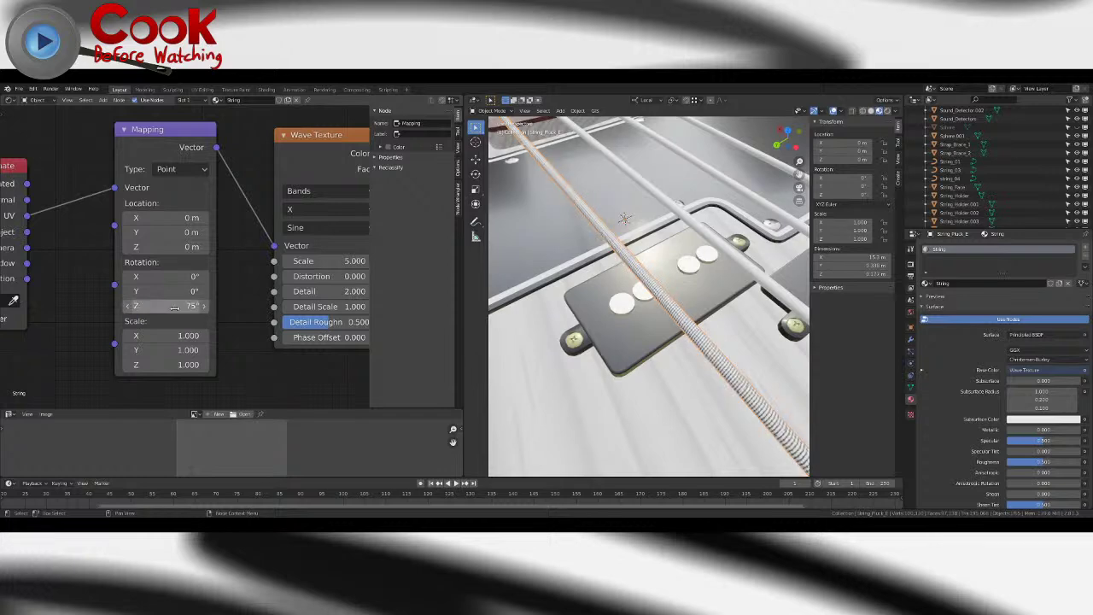
{"action": "middle_click_drag", "start_coordinate": [673, 326], "coordinate": [636, 305]}
{"action": "scroll", "coordinate": [598, 367], "scroll_direction": "up", "scroll_amount": 4}
{"action": "left_click_drag", "start_coordinate": [183, 305], "coordinate": [272, 304]}
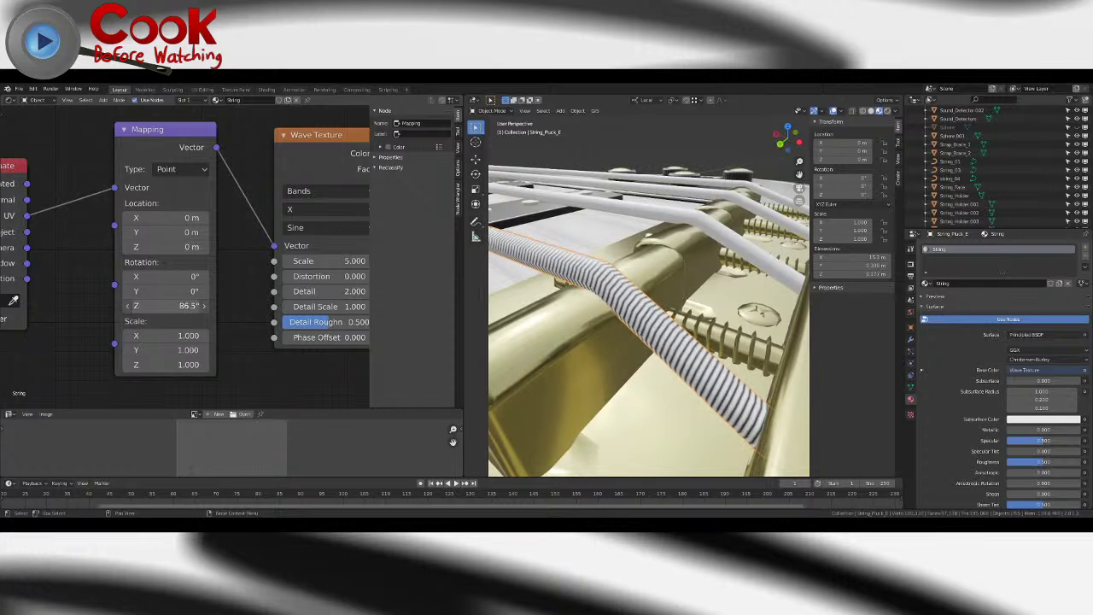
{"action": "middle_click_drag", "start_coordinate": [598, 295], "coordinate": [678, 305], "text": "shift"}
{"action": "scroll", "coordinate": [638, 267], "scroll_direction": "down", "scroll_amount": 7}
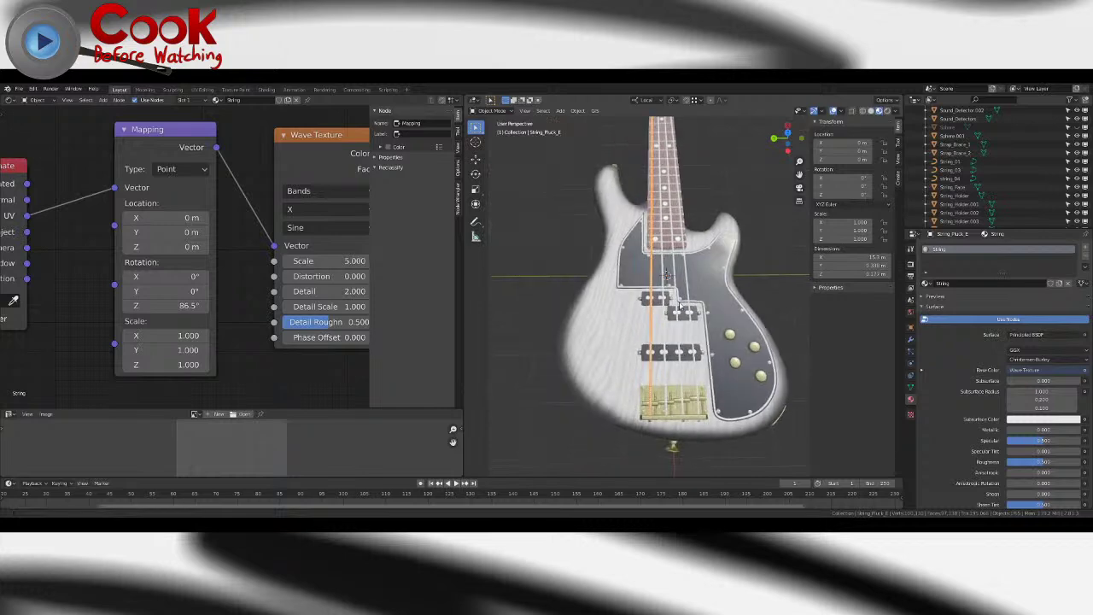
{"action": "scroll", "coordinate": [679, 304], "scroll_direction": "up", "scroll_amount": 3}
{"action": "scroll", "coordinate": [679, 305], "scroll_direction": "up", "scroll_amount": 5}
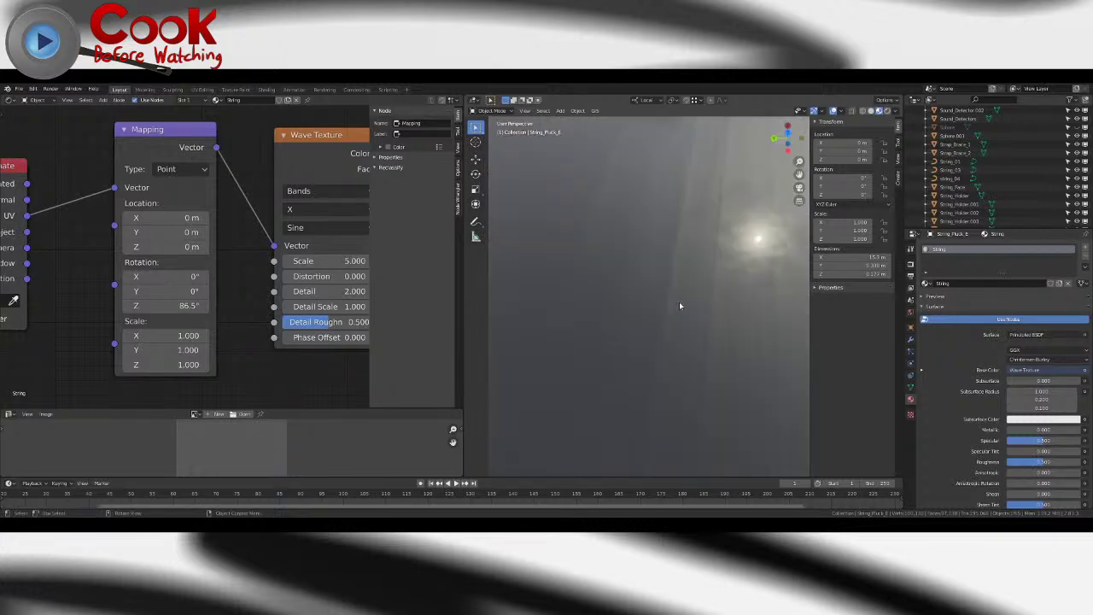
{"action": "scroll", "coordinate": [679, 303], "scroll_direction": "down", "scroll_amount": 2}
{"action": "scroll", "coordinate": [259, 162], "scroll_direction": "down", "scroll_amount": 3}
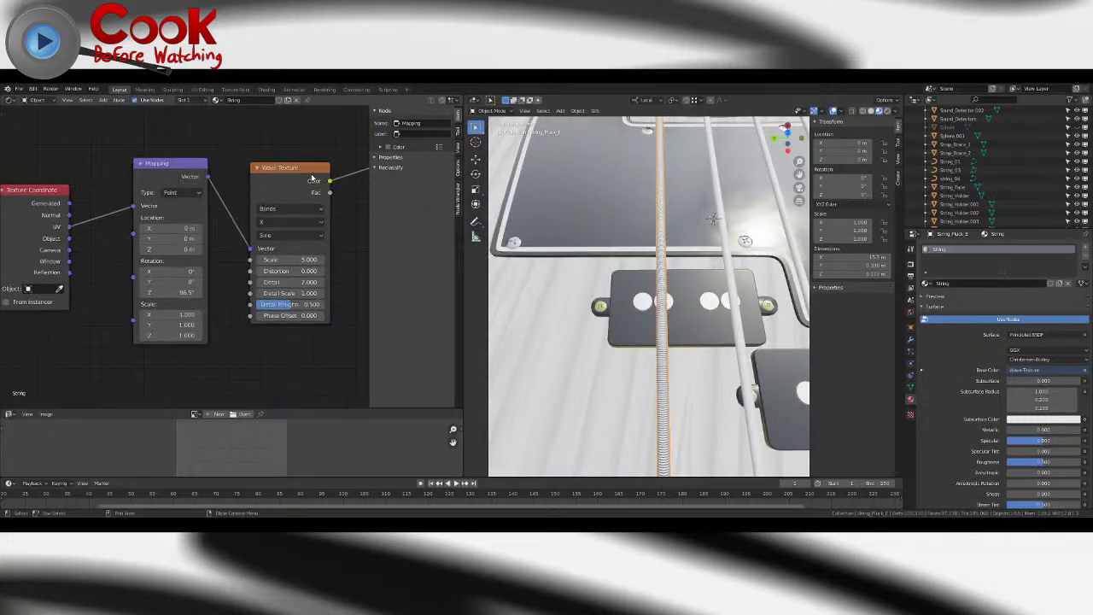
- Move the Texture Coordinate, Mapping and Wave Texture nodes farther from the Principled BSDF to make room for another node
{"action": "scroll", "coordinate": [259, 163], "scroll_direction": "down", "scroll_amount": 3}
{"action": "left_click_drag", "start_coordinate": [134, 226], "coordinate": [17, 226]}
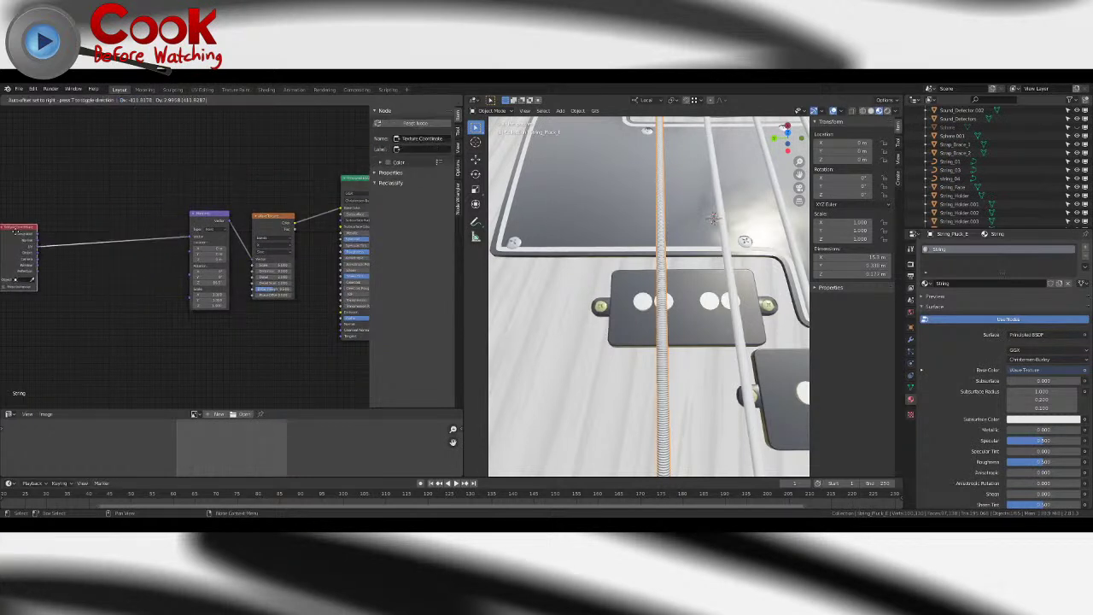
{"action": "left_click_drag", "start_coordinate": [206, 214], "coordinate": [85, 213]}
{"action": "left_click_drag", "start_coordinate": [270, 217], "coordinate": [148, 218]}
- Insert an RGB Curves node between the Wave Texture and Principled BSDF and raise the middle of its curve to brighten the bands
{"action": "left_click", "coordinate": [102, 100]}
{"action": "mouse_move", "coordinate": [120, 157]}
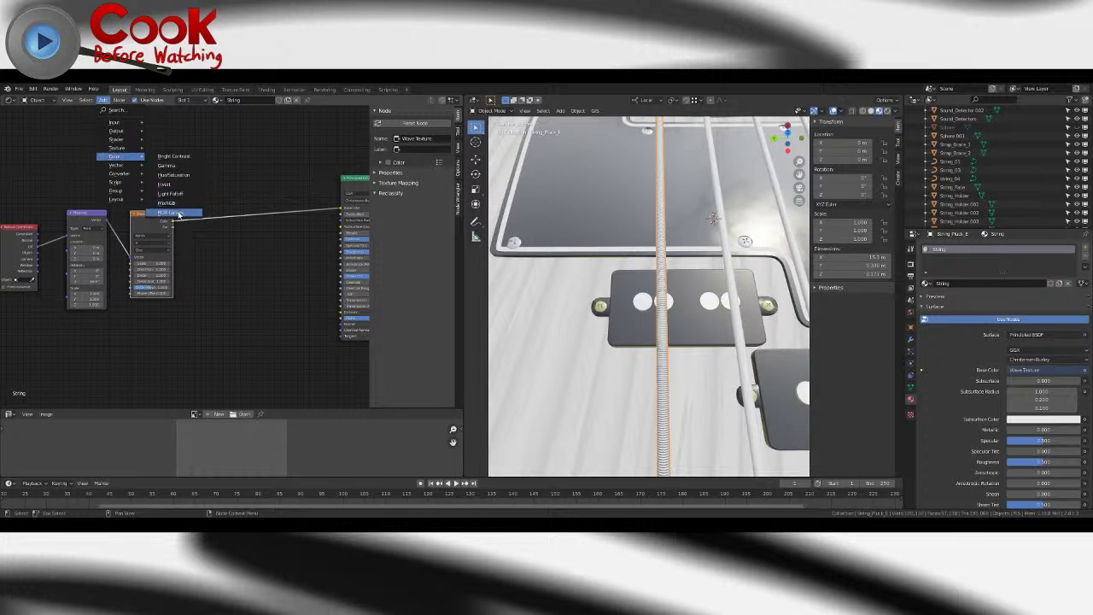
{"action": "left_click", "coordinate": [173, 212]}
{"action": "left_click", "coordinate": [197, 207]}
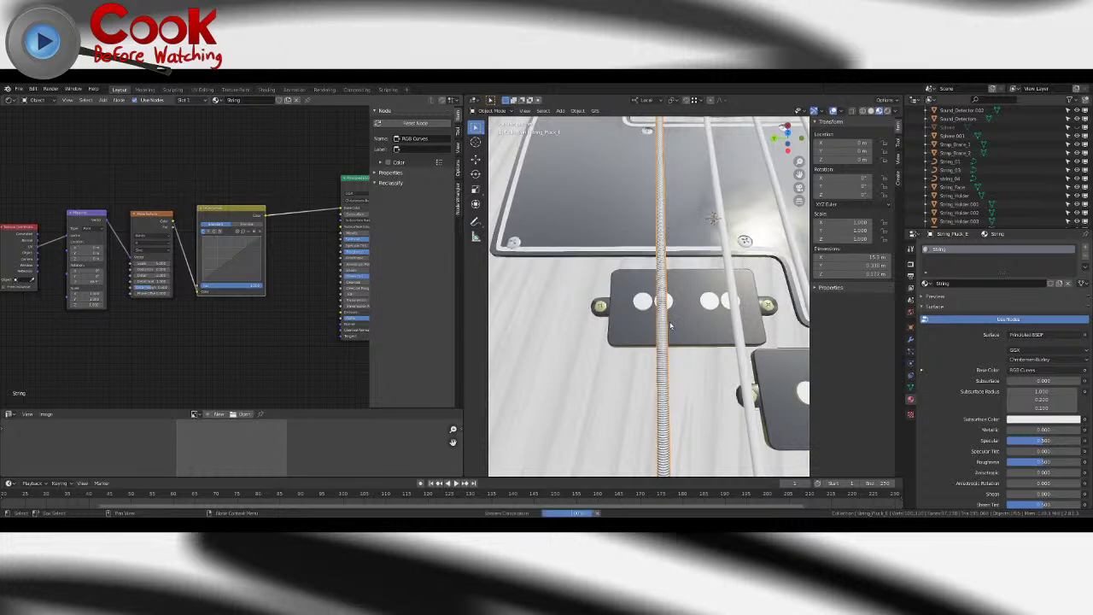
{"action": "scroll", "coordinate": [720, 351], "scroll_direction": "up", "scroll_amount": 4}
{"action": "scroll", "coordinate": [720, 351], "scroll_direction": "down", "scroll_amount": 4}
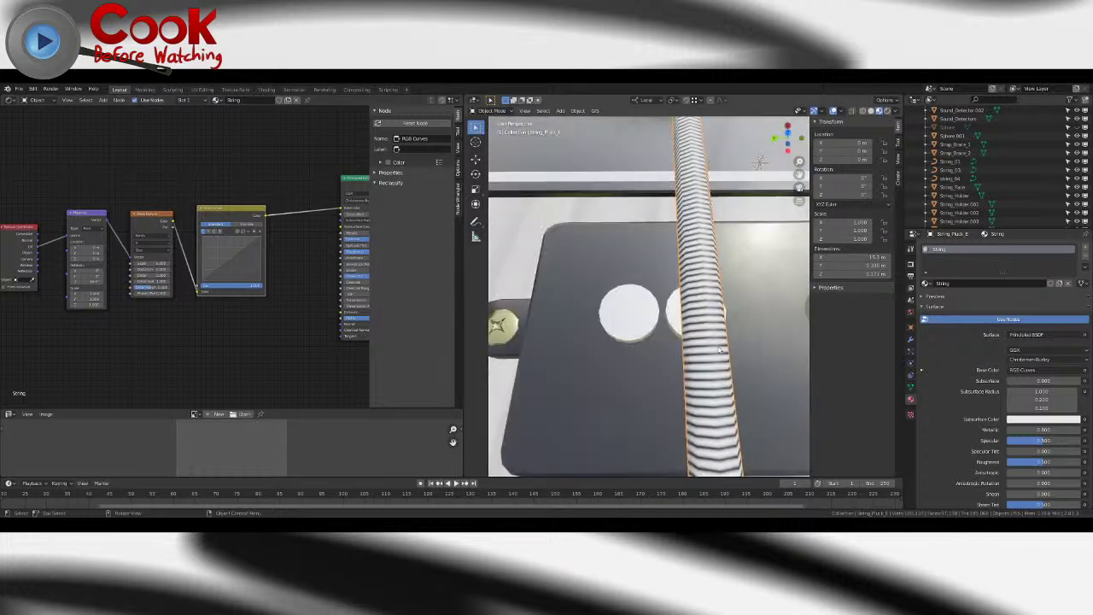
{"action": "left_click_drag", "start_coordinate": [231, 257], "coordinate": [223, 248]}
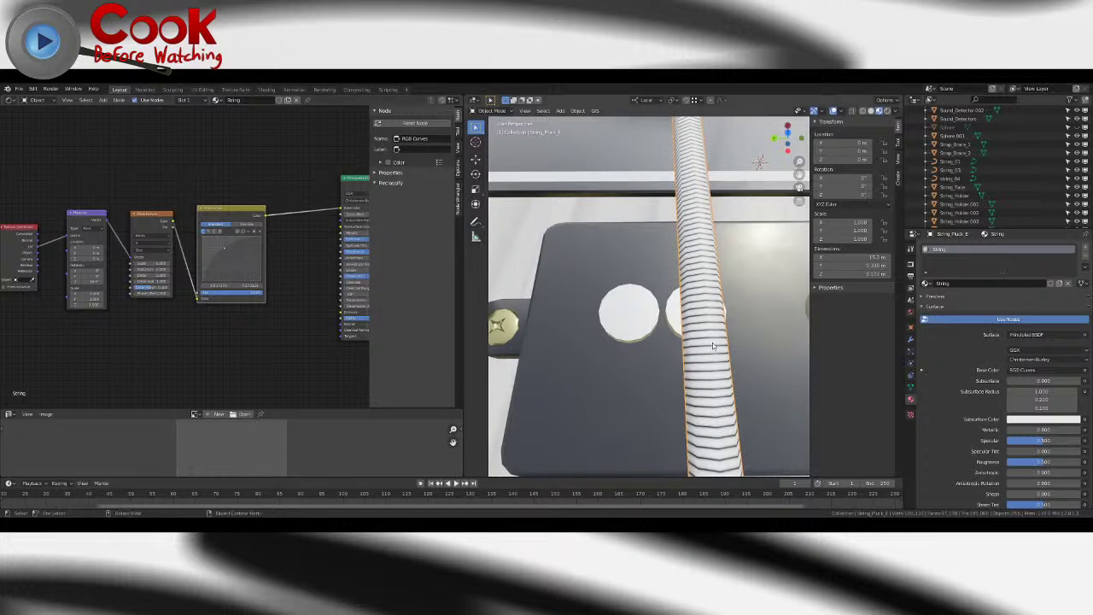
- Add a Bump node driven by the RGB Curves Color output and connect it to the Principled BSDF's Normal input
{"action": "scroll", "coordinate": [281, 178], "scroll_direction": "down", "scroll_amount": 2}
{"action": "middle_click_drag", "start_coordinate": [281, 179], "coordinate": [214, 176]}
{"action": "left_click", "coordinate": [104, 101]}
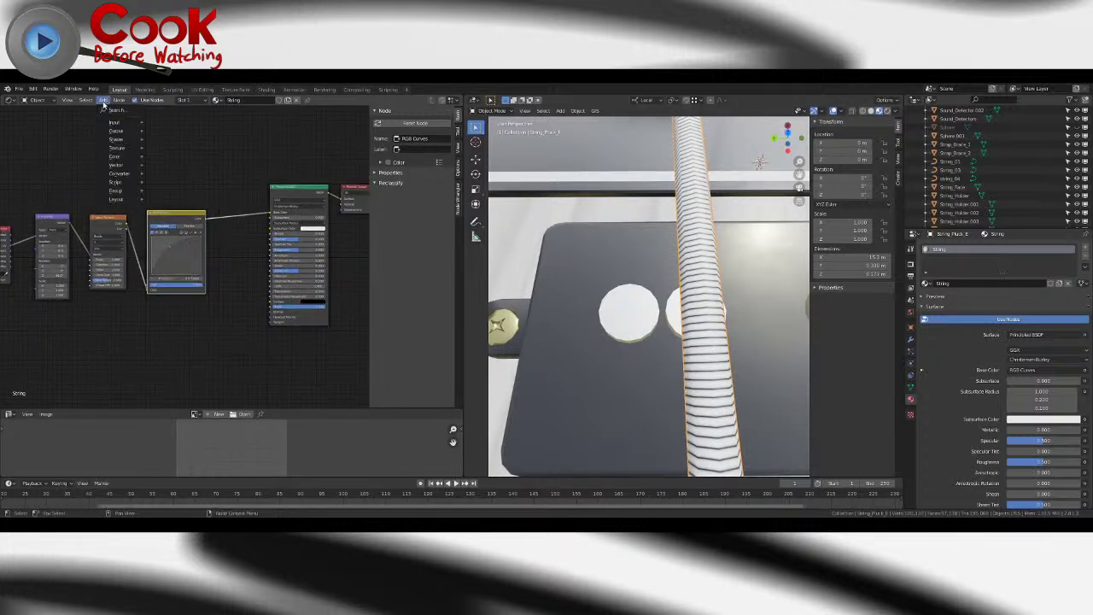
{"action": "mouse_move", "coordinate": [120, 165]}
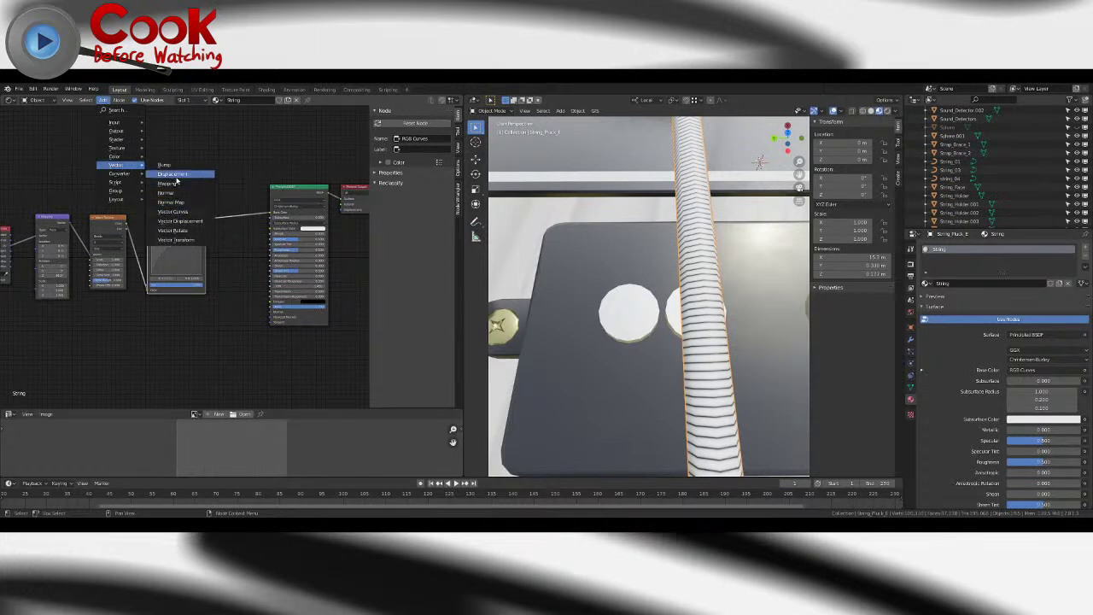
{"action": "left_click", "coordinate": [164, 164]}
{"action": "mouse_move", "coordinate": [205, 224]}
{"action": "left_mouse_down"}
{"action": "mouse_move", "coordinate": [213, 164]}
{"action": "mouse_move", "coordinate": [210, 175]}
{"action": "mouse_move", "coordinate": [233, 181]}
{"action": "mouse_move", "coordinate": [241, 267]}
{"action": "mouse_move", "coordinate": [270, 317]}
{"action": "left_mouse_up"}
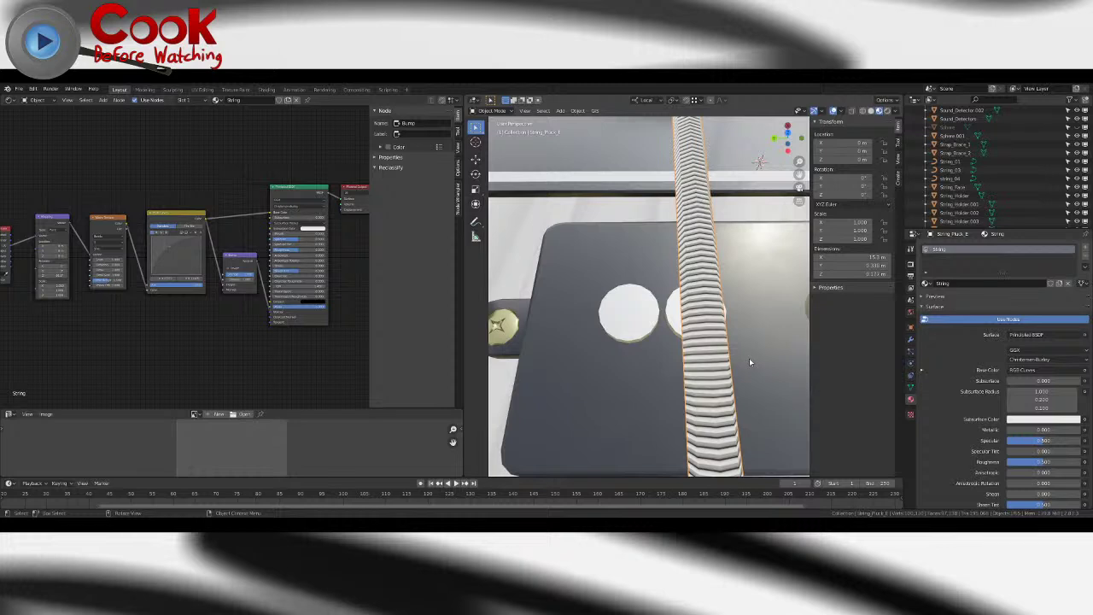
- Add the Metal_colours node group and connect its Nickel output to the Principled BSDF's Base Color
{"action": "left_click", "coordinate": [101, 100]}
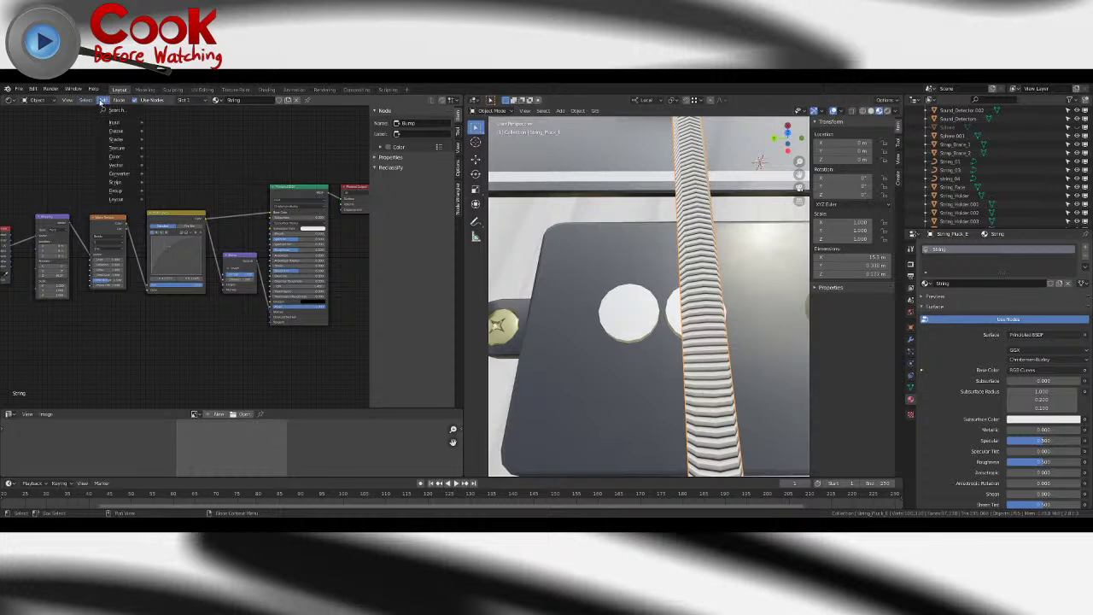
{"action": "mouse_move", "coordinate": [119, 190]}
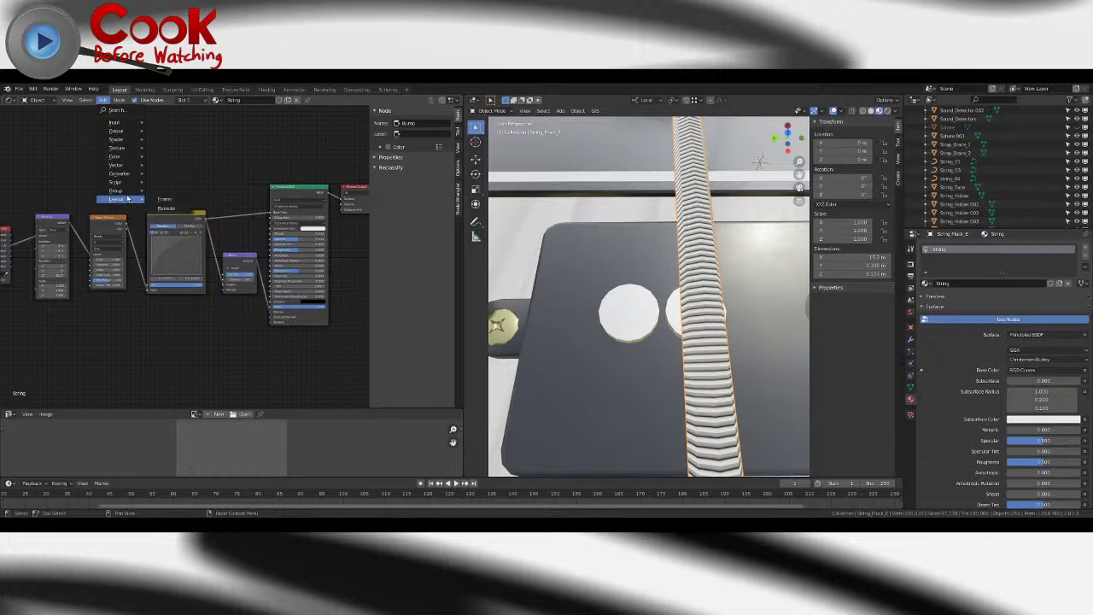
{"action": "left_click", "coordinate": [171, 217]}
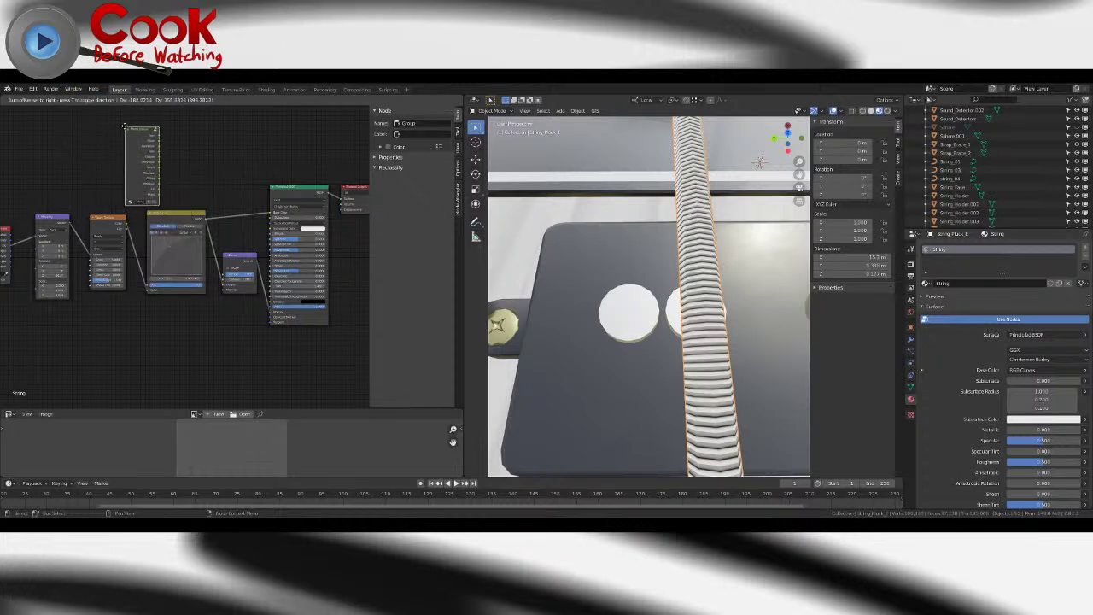
{"action": "left_click_drag", "start_coordinate": [159, 169], "coordinate": [271, 217]}
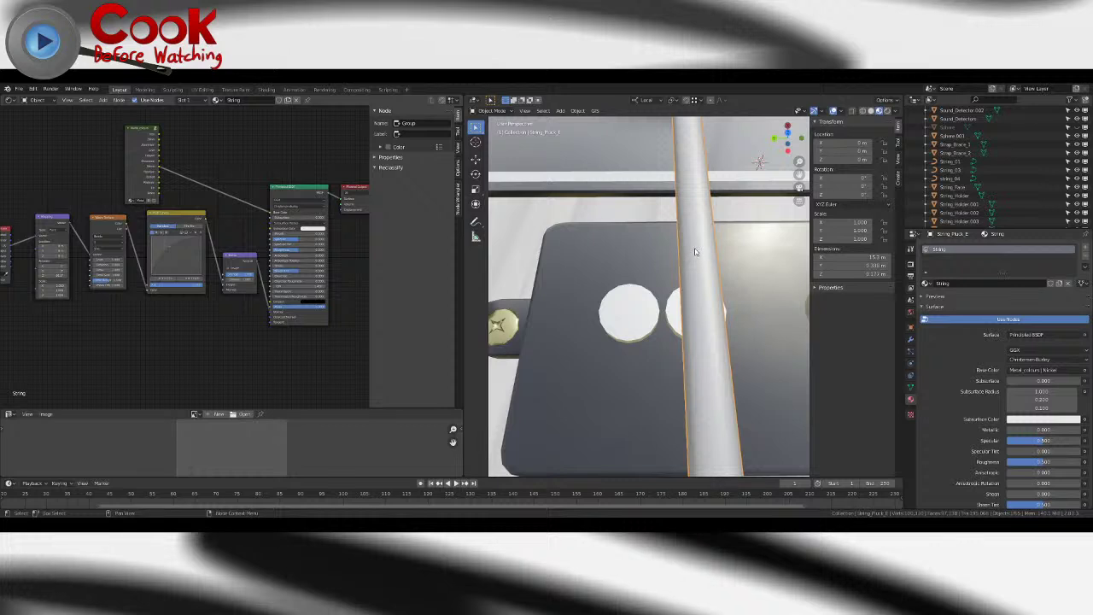
- Select the A string beside the finished E string and assign it the existing String material
{"action": "scroll", "coordinate": [694, 251], "scroll_direction": "down", "scroll_amount": 5}
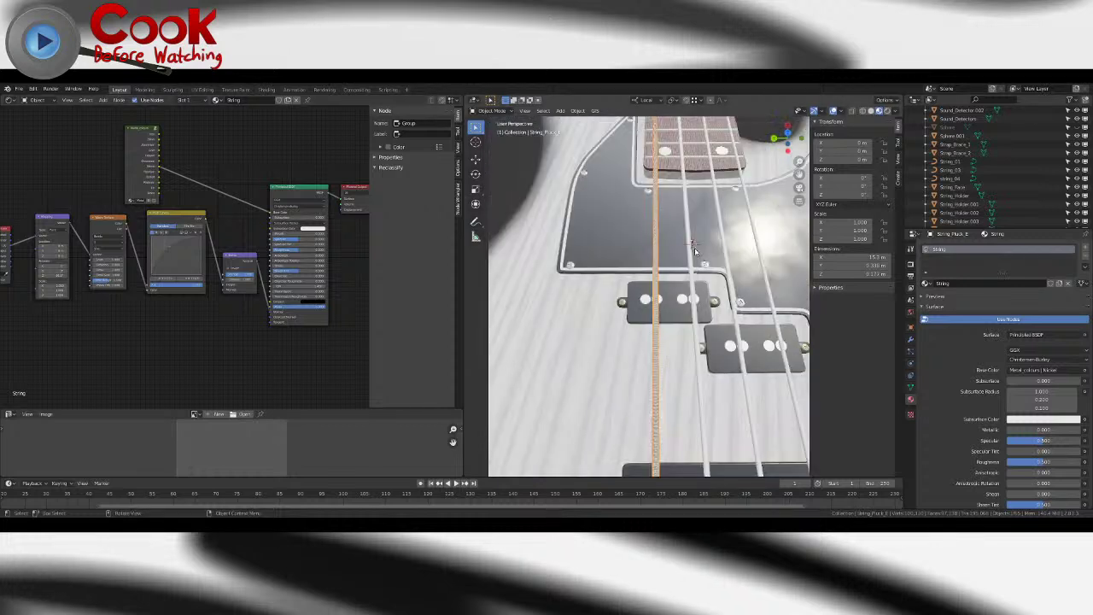
{"action": "left_click", "coordinate": [691, 299]}
{"action": "middle_click_drag", "start_coordinate": [705, 265], "coordinate": [688, 289], "text": "shift"}
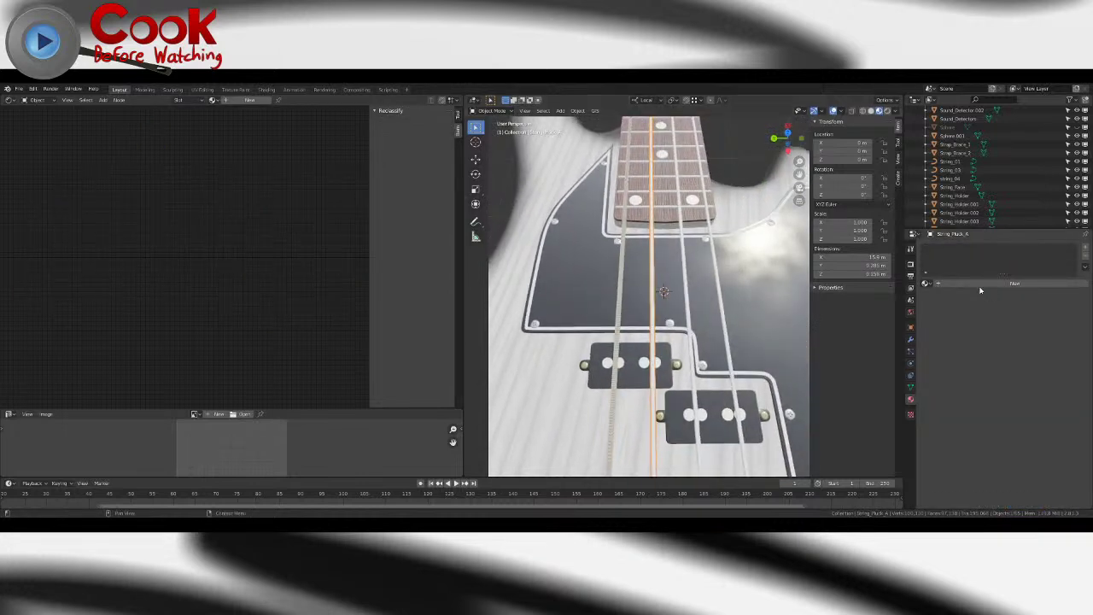
{"action": "left_click", "coordinate": [926, 283]}
{"action": "left_click", "coordinate": [947, 319]}
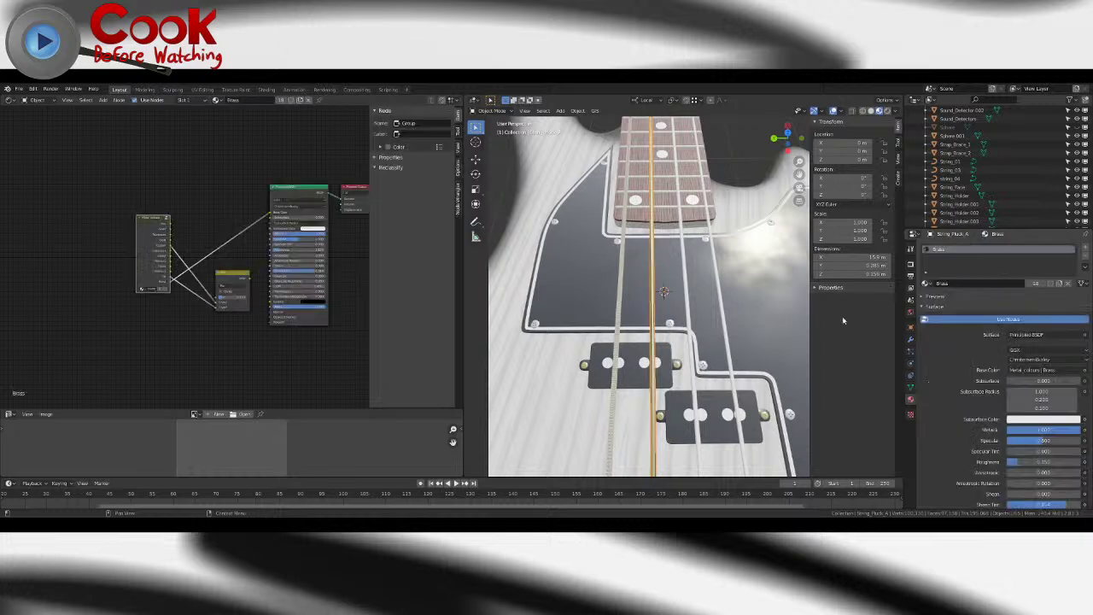
{"action": "left_click", "coordinate": [925, 283]}
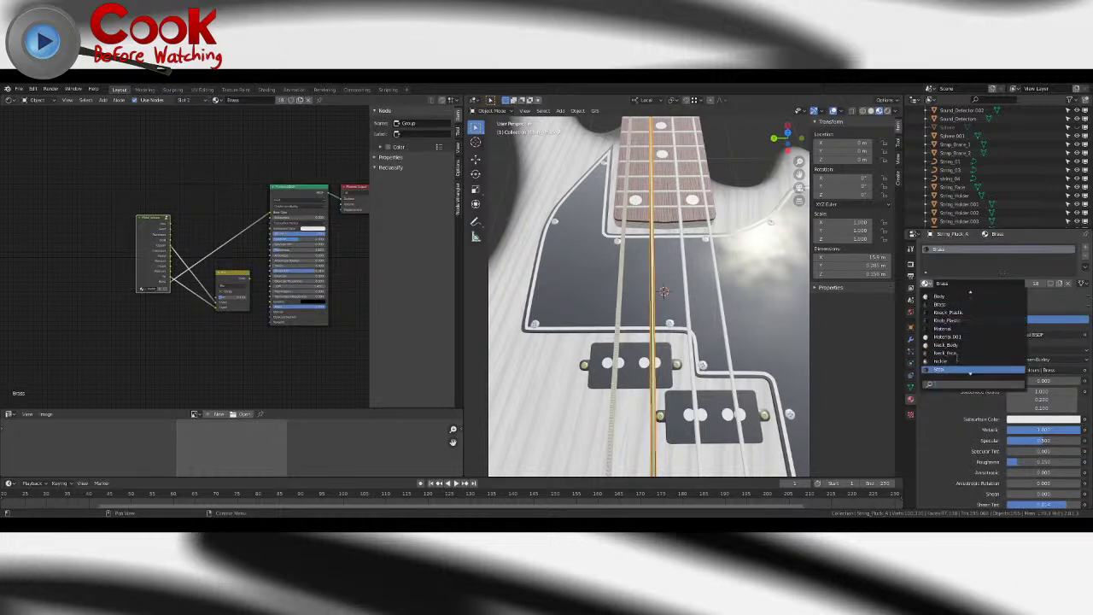
{"action": "left_click", "coordinate": [939, 369]}
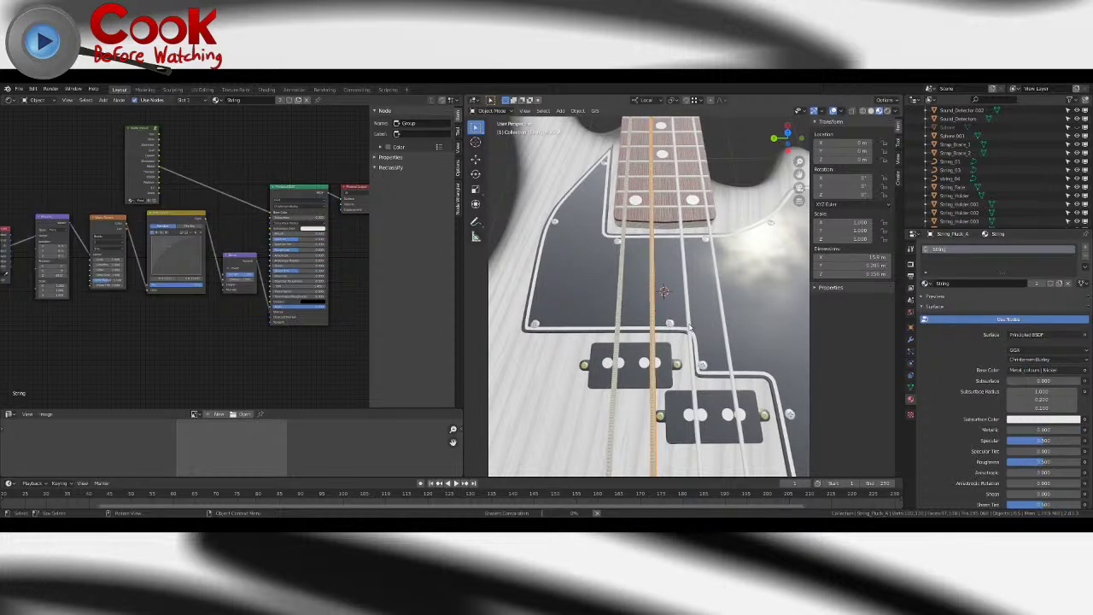
{"action": "left_click", "coordinate": [303, 90]}
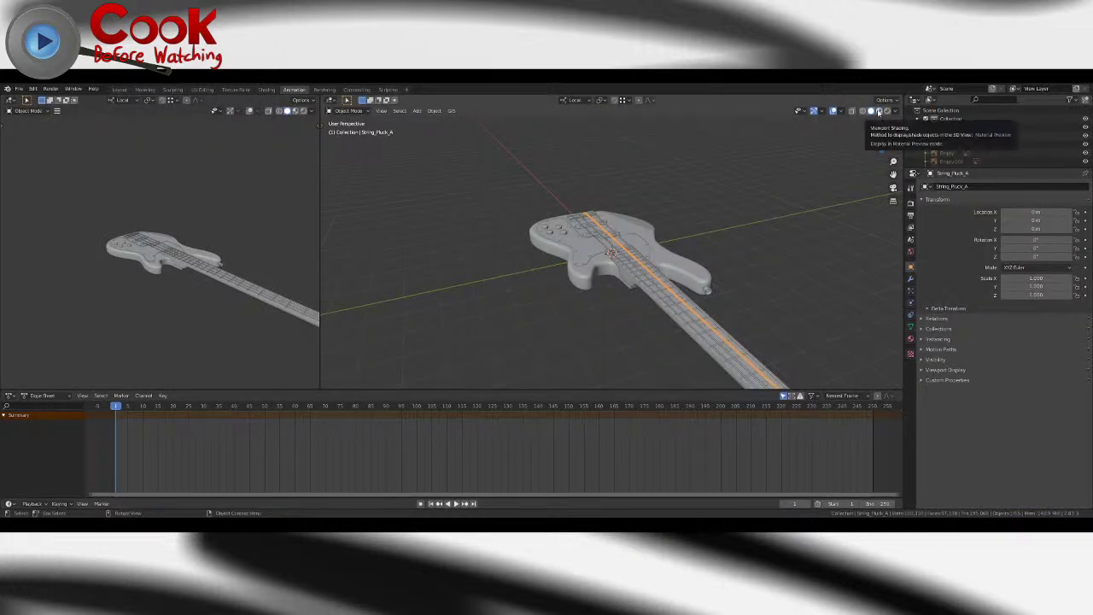
{"action": "left_click", "coordinate": [122, 91]}
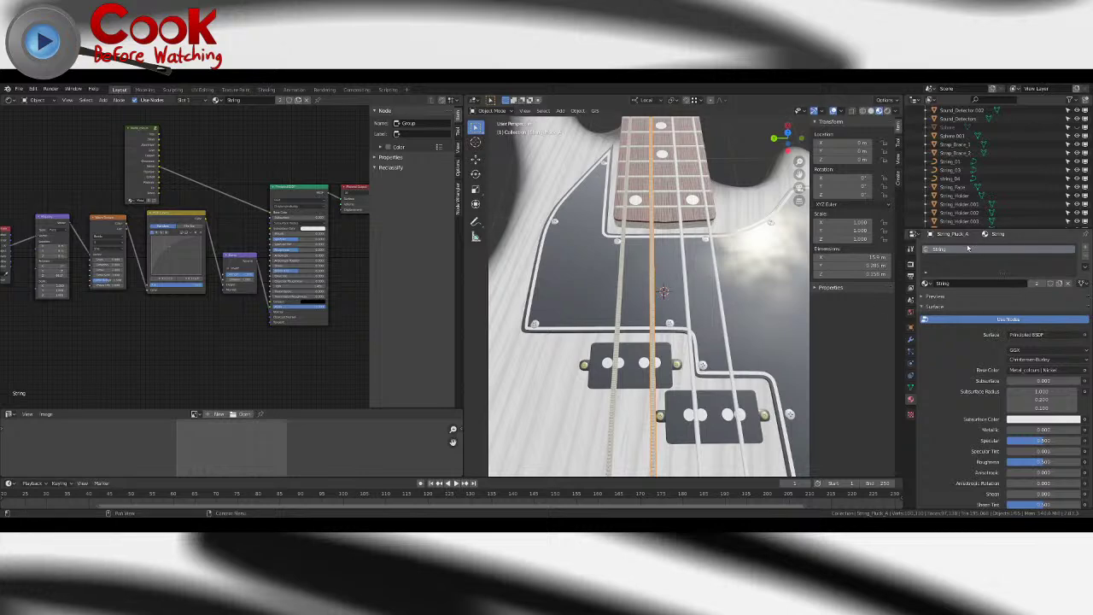
- Select the D string and assign it the existing String material
{"action": "middle_click_drag", "start_coordinate": [634, 270], "coordinate": [666, 273]}
{"action": "scroll", "coordinate": [661, 264], "scroll_direction": "up", "scroll_amount": 7}
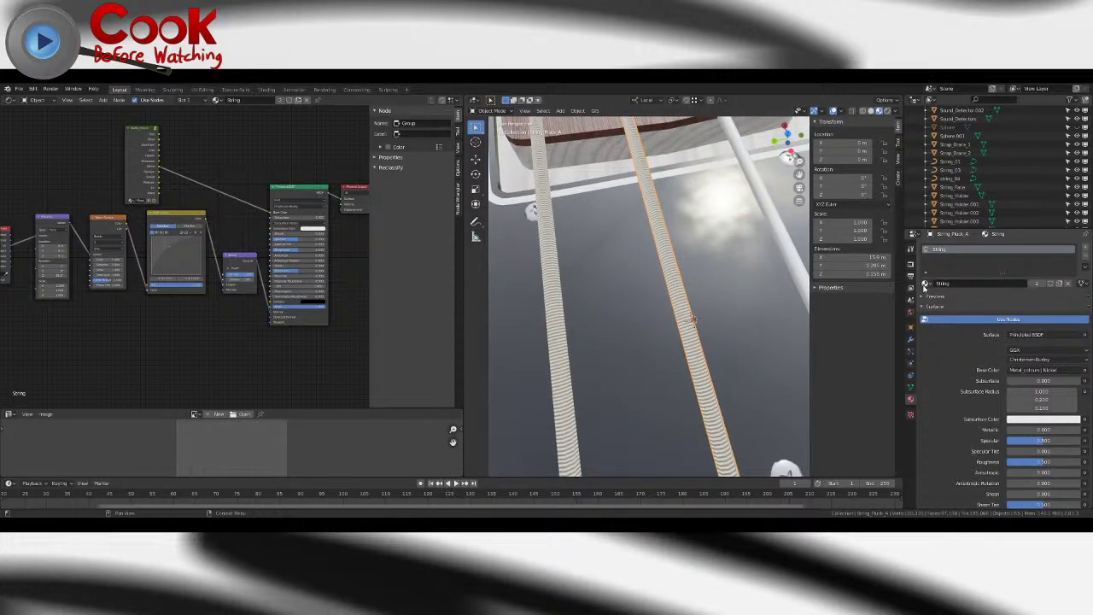
{"action": "left_click", "coordinate": [718, 250]}
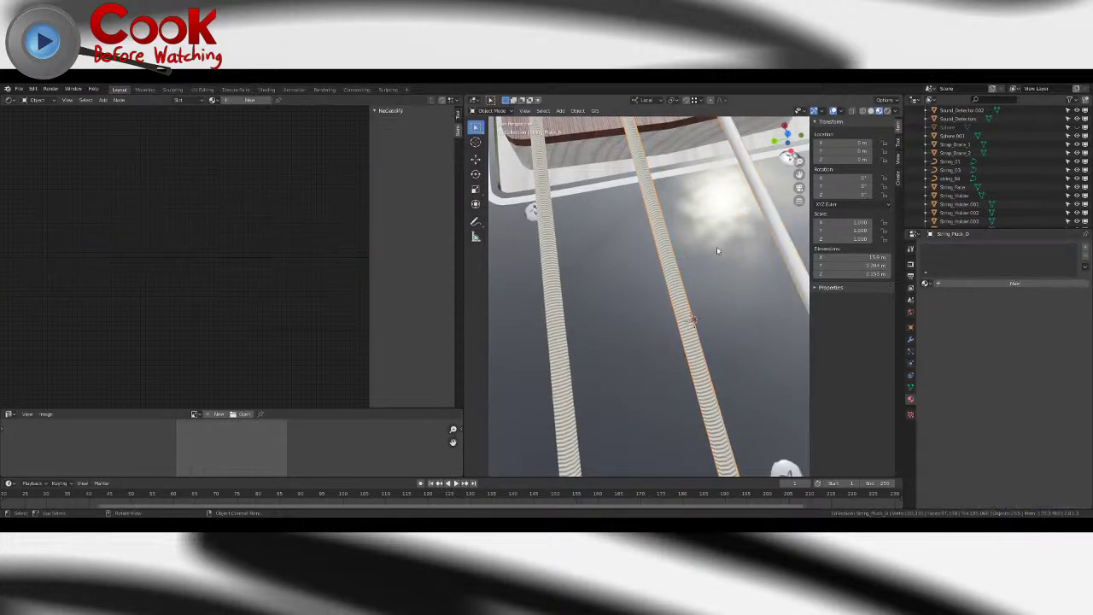
{"action": "left_click", "coordinate": [684, 291]}
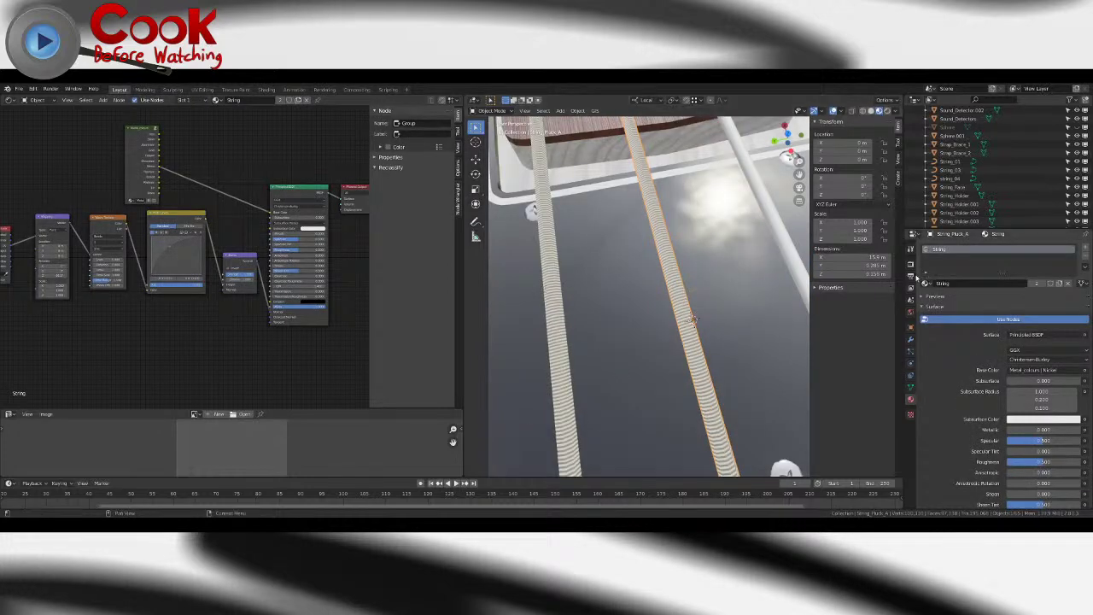
{"action": "left_click", "coordinate": [797, 252]}
{"action": "left_click", "coordinate": [926, 284]}
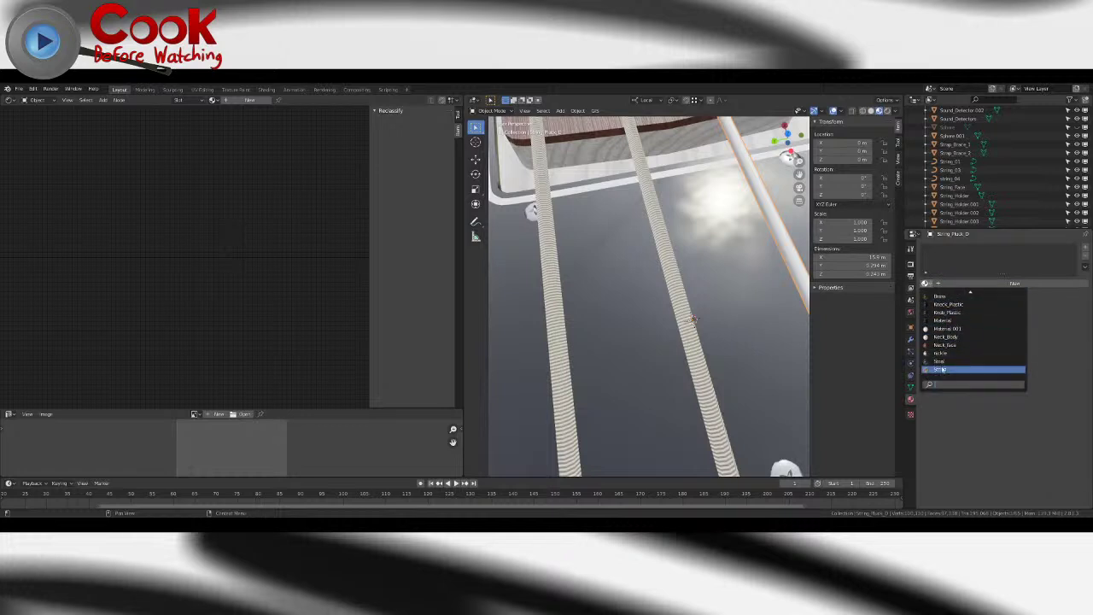
{"action": "left_click", "coordinate": [946, 369]}
- Select the G string and assign it the existing String material
{"action": "middle_click_drag", "start_coordinate": [730, 258], "coordinate": [705, 261], "text": "shift"}
{"action": "left_click", "coordinate": [683, 261]}
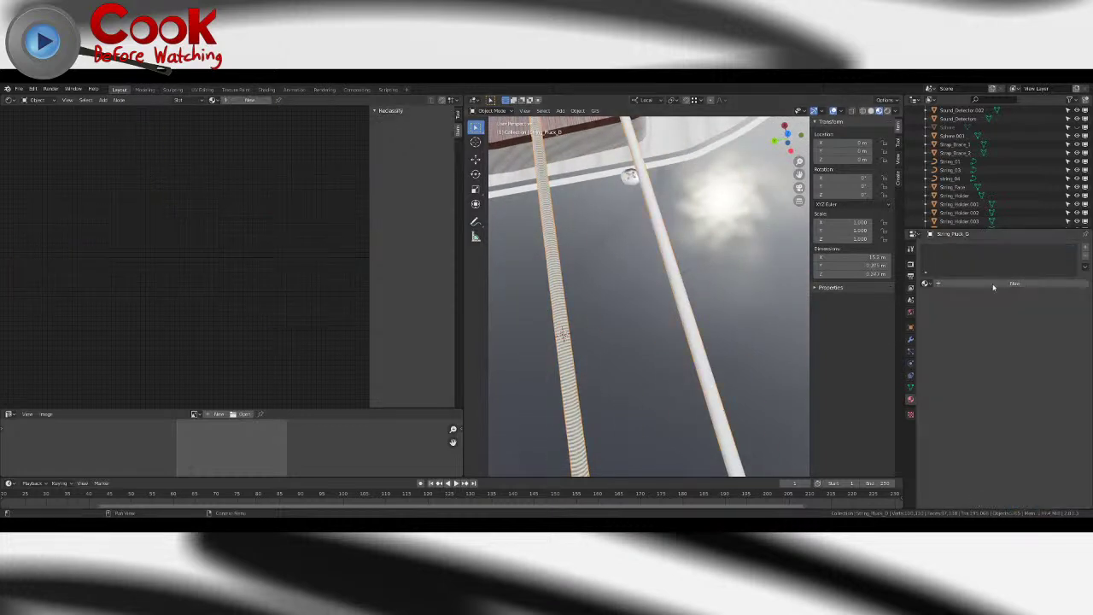
{"action": "left_click", "coordinate": [926, 284]}
{"action": "scroll", "coordinate": [949, 361], "scroll_direction": "down", "scroll_amount": 4}
{"action": "left_click", "coordinate": [974, 369]}
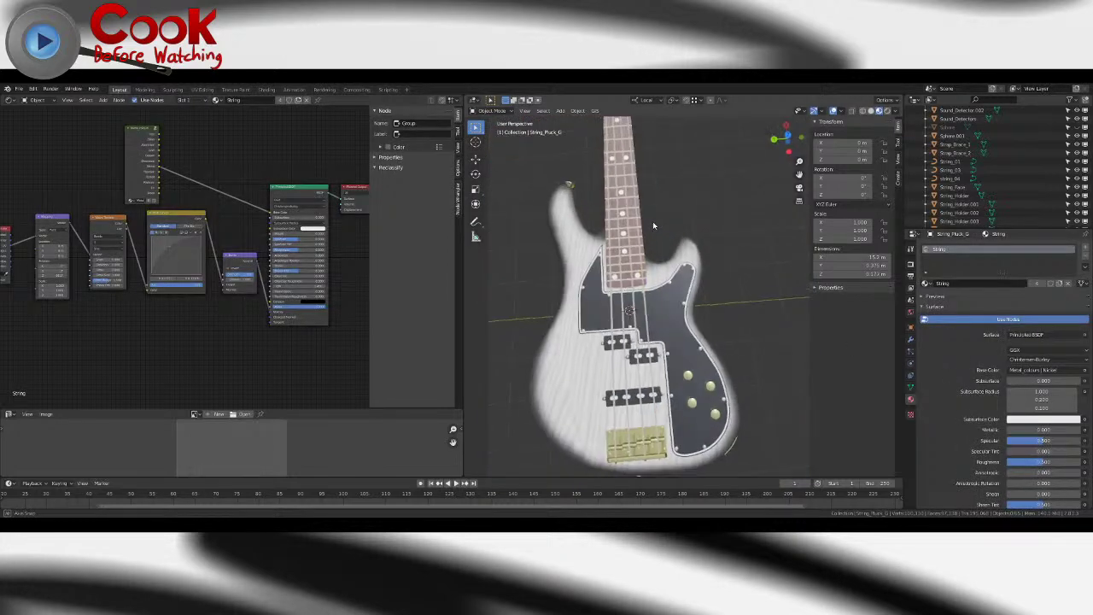
- Select the E string and set the String material's Metallic value to 1.000
{"action": "scroll", "coordinate": [652, 225], "scroll_direction": "up", "scroll_amount": 5}
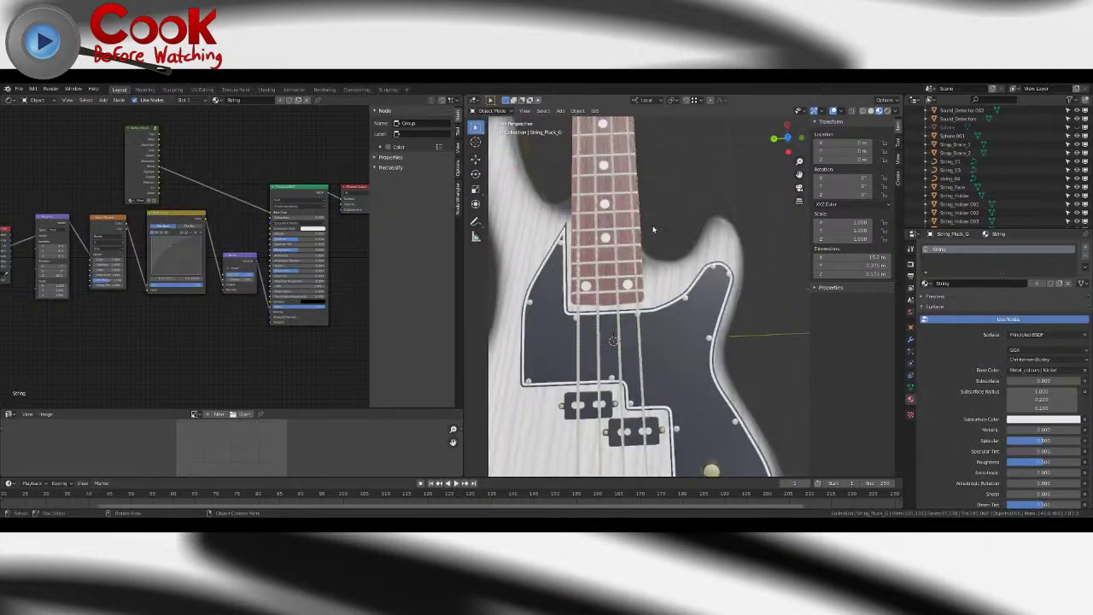
{"action": "scroll", "coordinate": [678, 193], "scroll_direction": "down", "scroll_amount": 3}
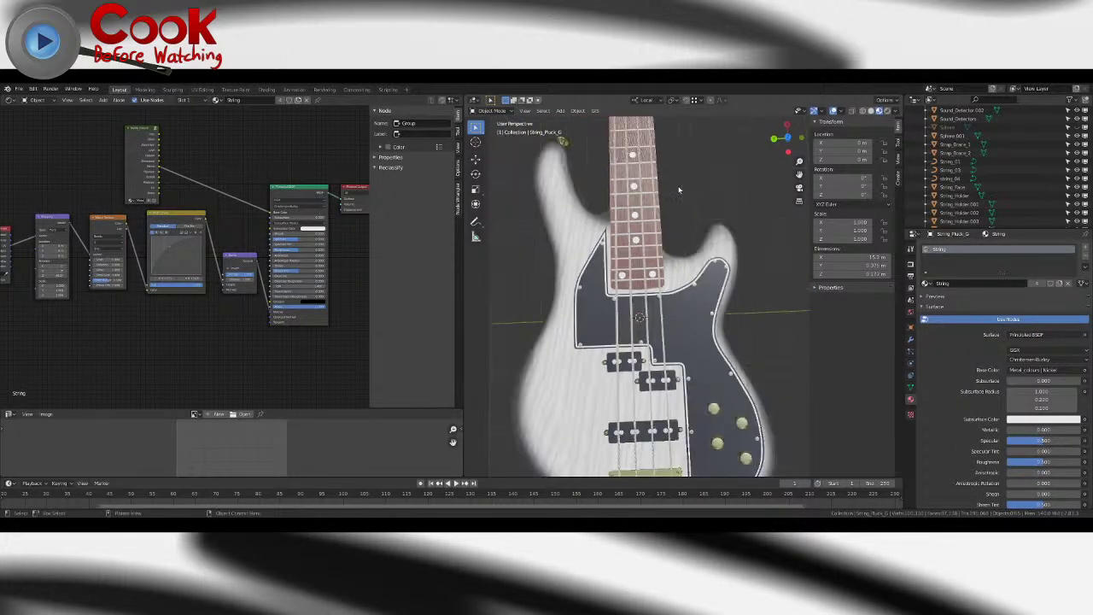
{"action": "middle_click_drag", "start_coordinate": [612, 214], "coordinate": [642, 252]}
{"action": "scroll", "coordinate": [692, 204], "scroll_direction": "up", "scroll_amount": 4}
{"action": "left_click", "coordinate": [666, 255]}
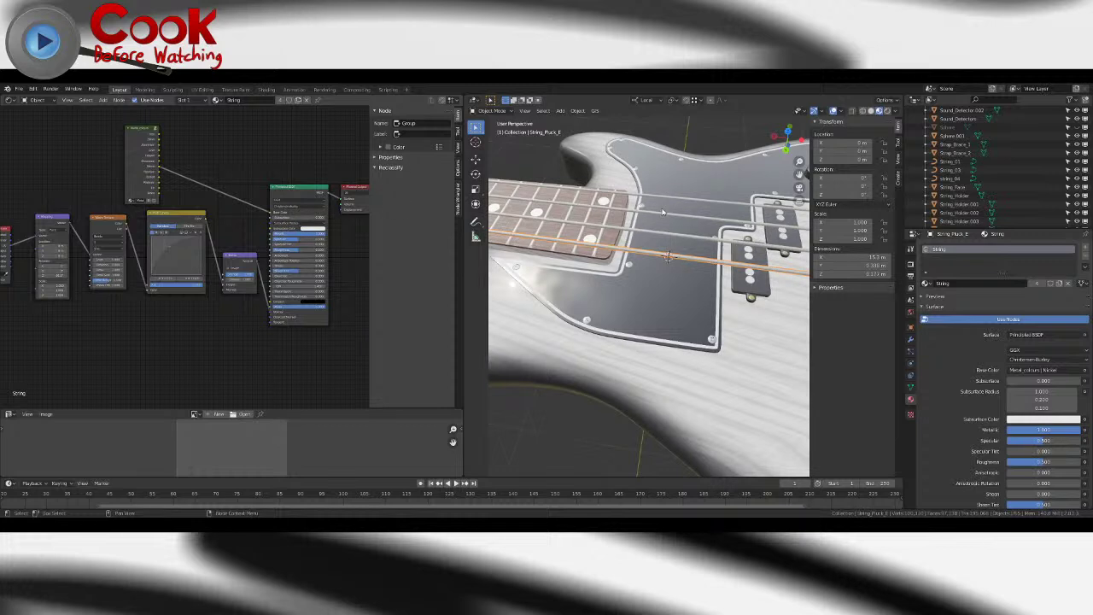
{"action": "left_click", "coordinate": [688, 217]}
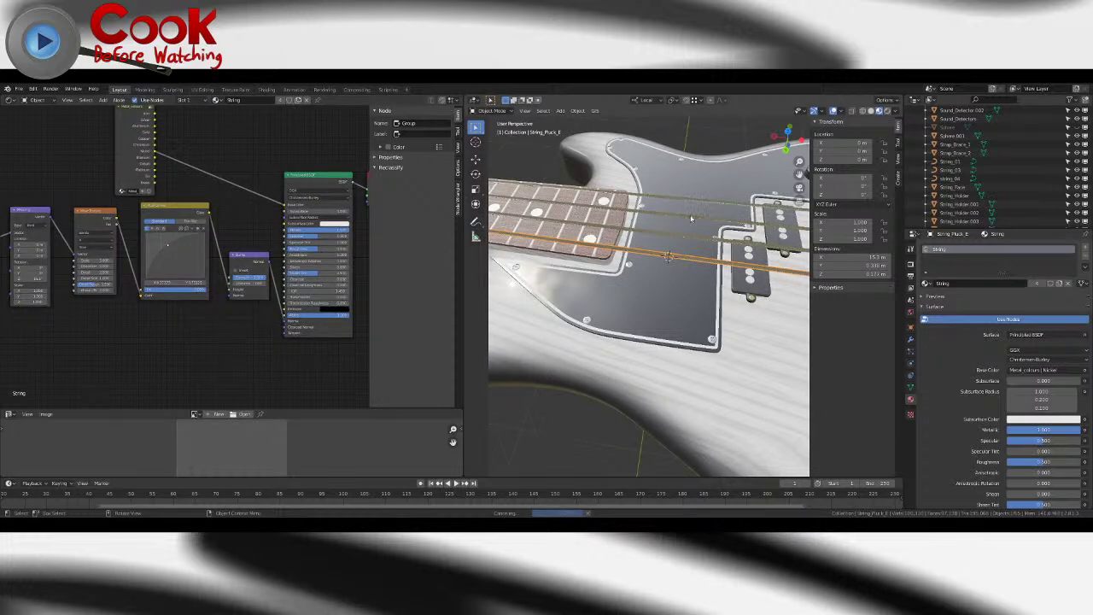
- Examine the metallic look of the strings over the pickups and bridge, both close up and from a distance
{"action": "left_click", "coordinate": [557, 170]}
{"action": "scroll", "coordinate": [556, 170], "scroll_direction": "up", "scroll_amount": 2}
{"action": "middle_click_drag", "start_coordinate": [608, 183], "coordinate": [546, 251]}
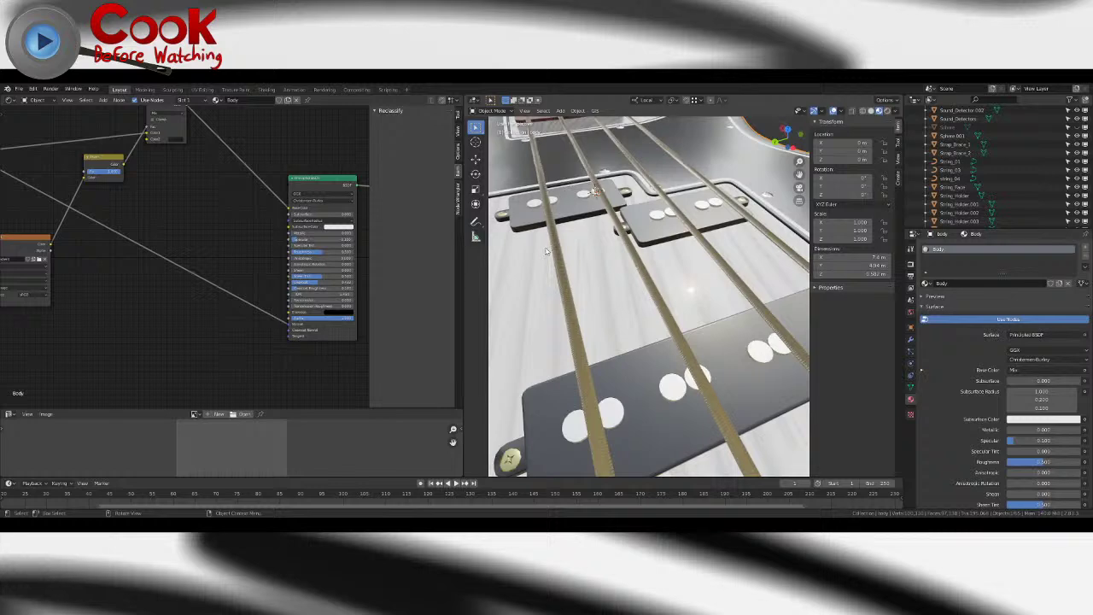
{"action": "left_click", "coordinate": [572, 325]}
{"action": "scroll", "coordinate": [607, 308], "scroll_direction": "down", "scroll_amount": 5}
{"action": "middle_click_drag", "start_coordinate": [631, 303], "coordinate": [617, 298]}
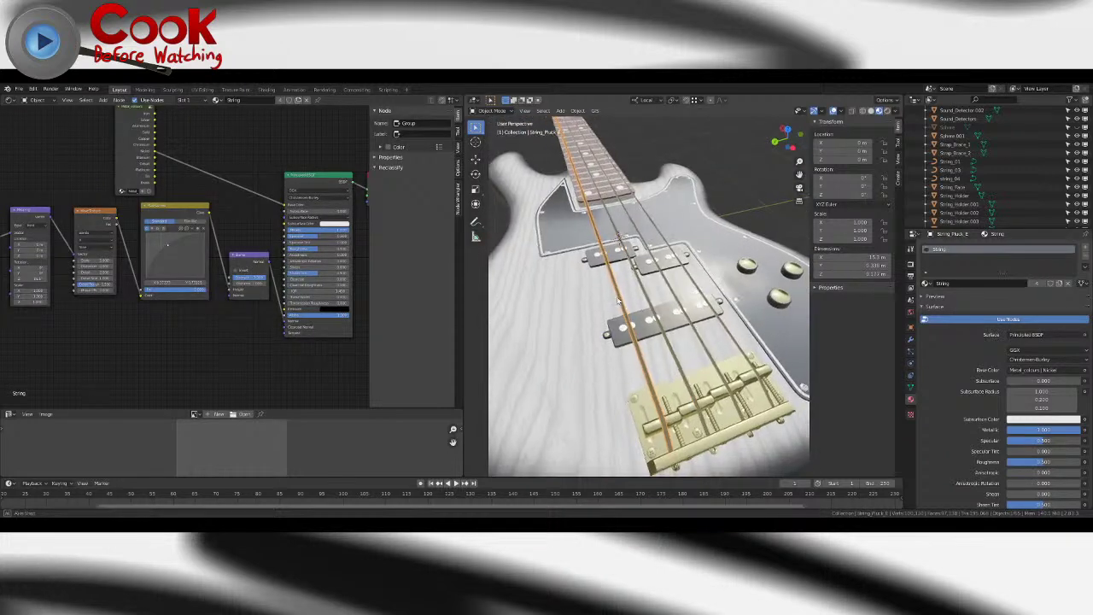
{"action": "scroll", "coordinate": [617, 301], "scroll_direction": "up", "scroll_amount": 8}
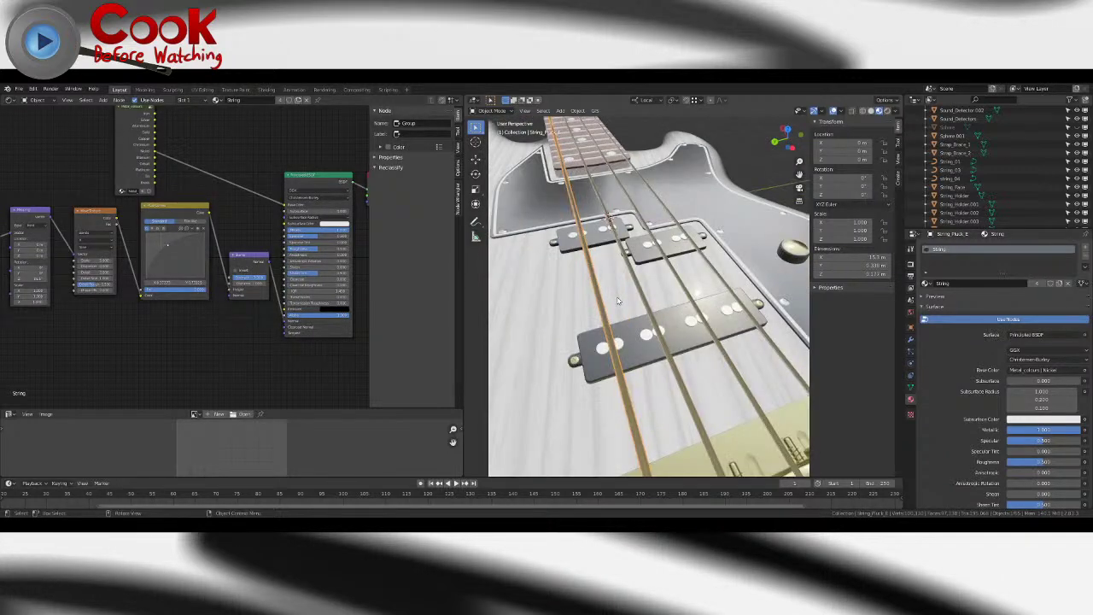
{"action": "scroll", "coordinate": [617, 301], "scroll_direction": "down", "scroll_amount": 5}
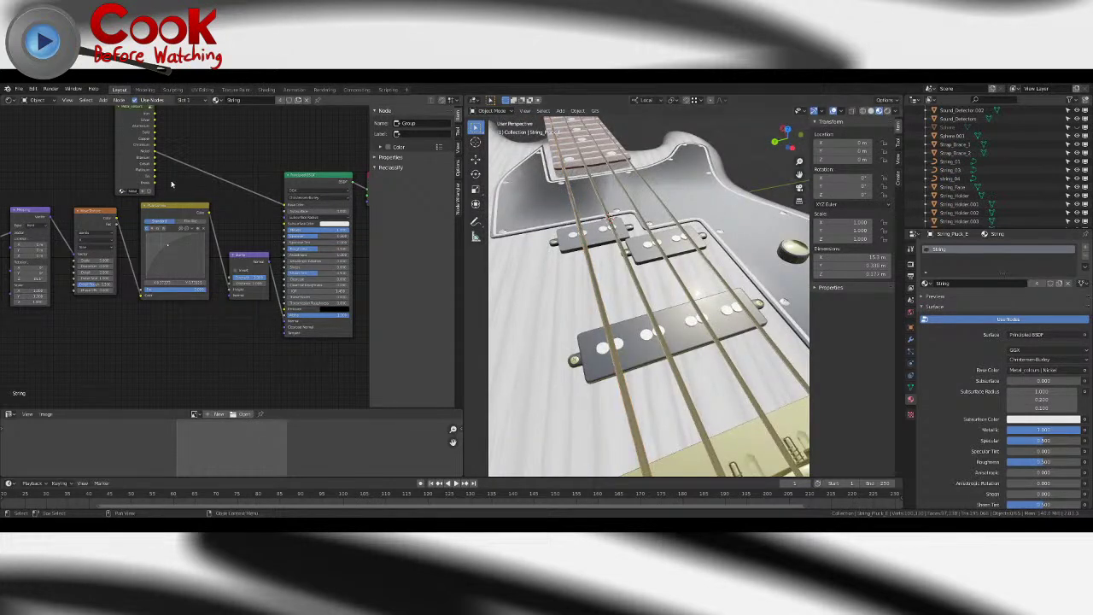
- Examine the RGB color nodes inside the String material's Metal_colours node group
{"action": "key", "text": "Tab"}
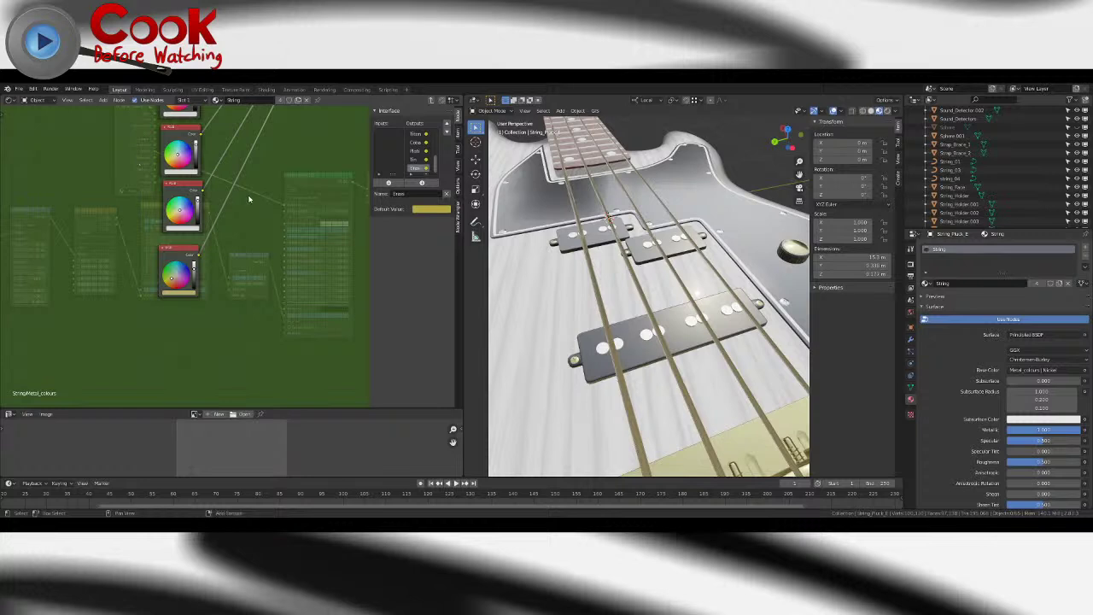
{"action": "middle_click_drag", "start_coordinate": [248, 199], "coordinate": [269, 318]}
{"action": "middle_click_drag", "start_coordinate": [312, 155], "coordinate": [231, 275], "text": "shift"}
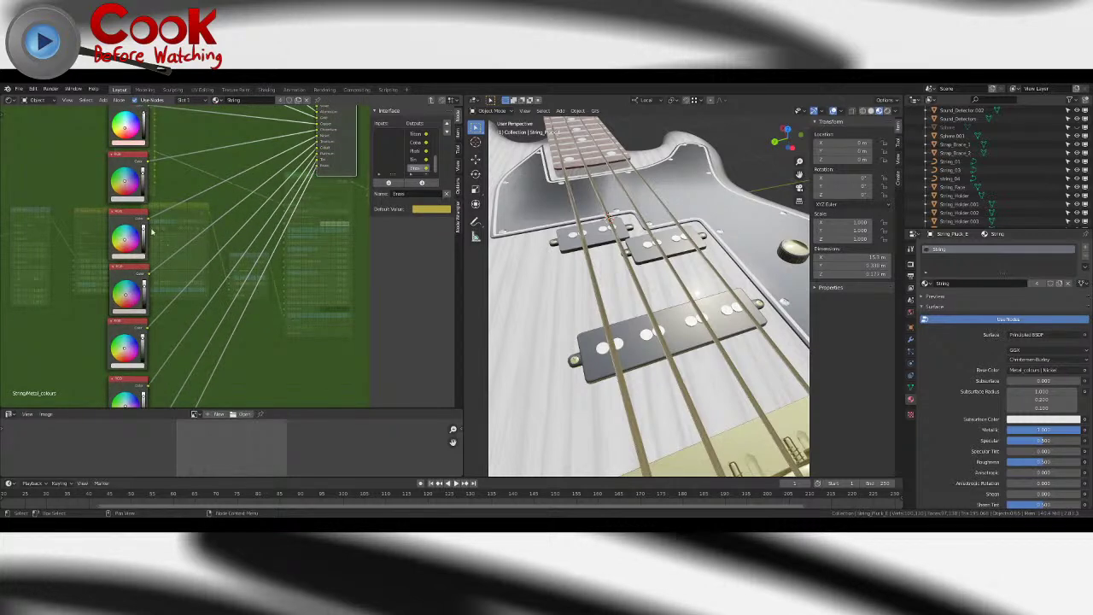
{"action": "scroll", "coordinate": [157, 249], "scroll_direction": "up", "scroll_amount": 3}
{"action": "key", "text": "Tab"}
{"action": "scroll", "coordinate": [699, 239], "scroll_direction": "down", "scroll_amount": 6}
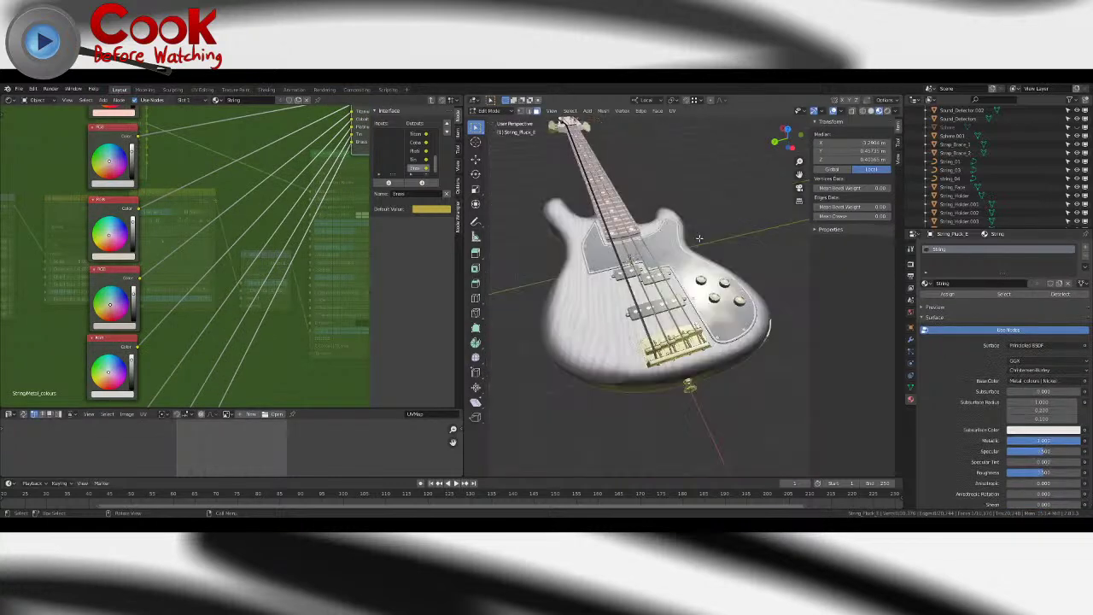
{"action": "key", "text": "Tab"}
- Examine the wound string material close up around the headstock tuning post, selecting the E string
{"action": "middle_click_drag", "start_coordinate": [692, 205], "coordinate": [671, 201]}
{"action": "scroll", "coordinate": [673, 271], "scroll_direction": "up", "scroll_amount": 5}
{"action": "scroll", "coordinate": [673, 273], "scroll_direction": "up", "scroll_amount": 2}
{"action": "key", "text": "shift+c"}
{"action": "middle_click_drag", "start_coordinate": [716, 233], "coordinate": [667, 250]}
{"action": "scroll", "coordinate": [664, 272], "scroll_direction": "up", "scroll_amount": 11}
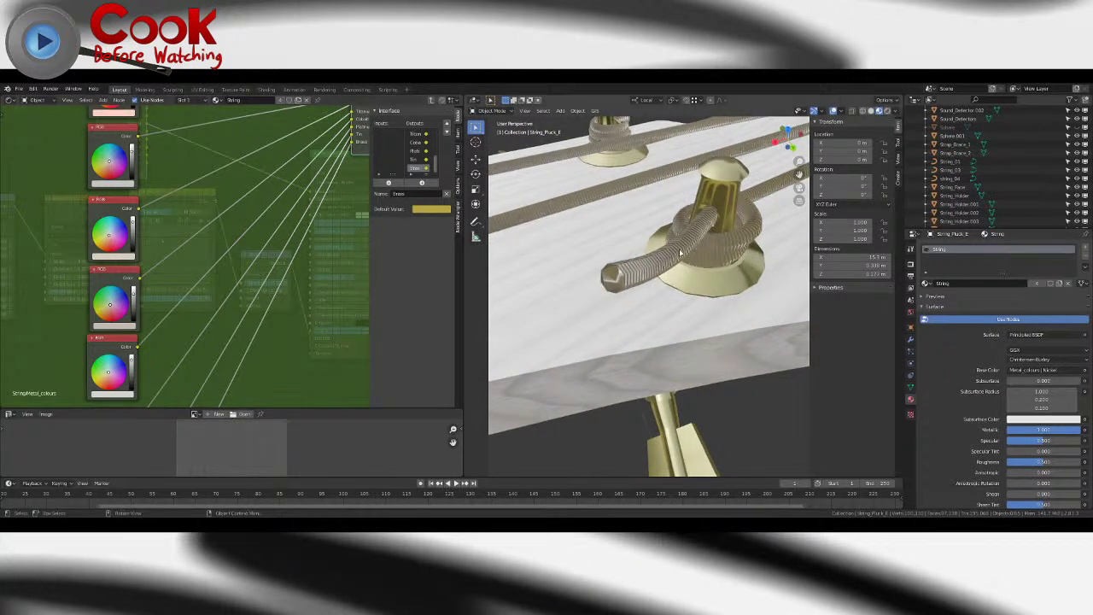
{"action": "left_click", "coordinate": [681, 253]}
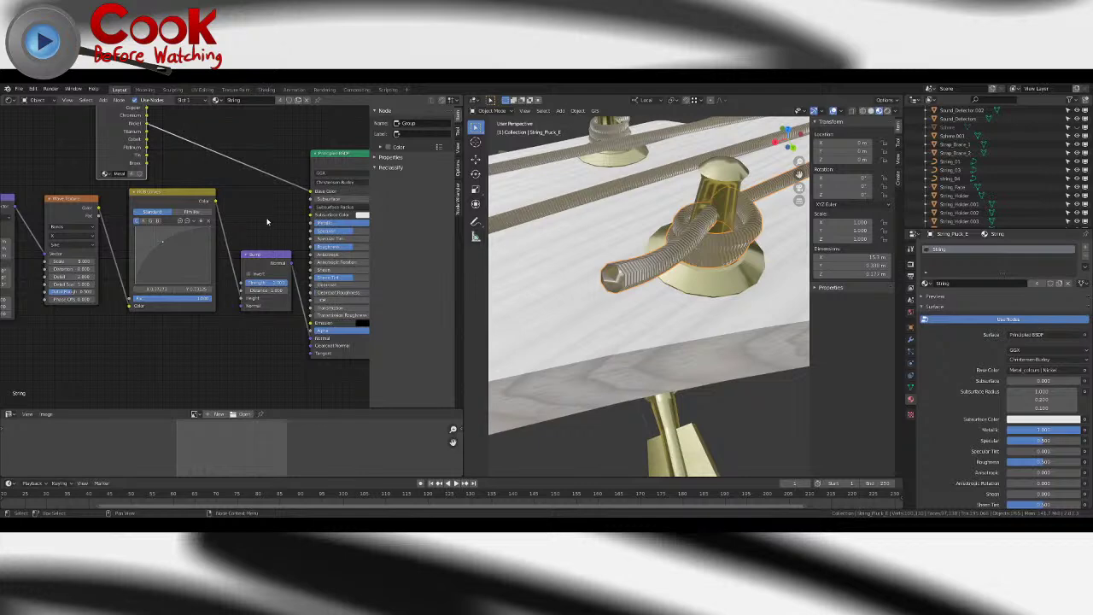
{"action": "middle_click_drag", "start_coordinate": [760, 256], "coordinate": [641, 264]}
{"action": "scroll", "coordinate": [686, 285], "scroll_direction": "down", "scroll_amount": 8}
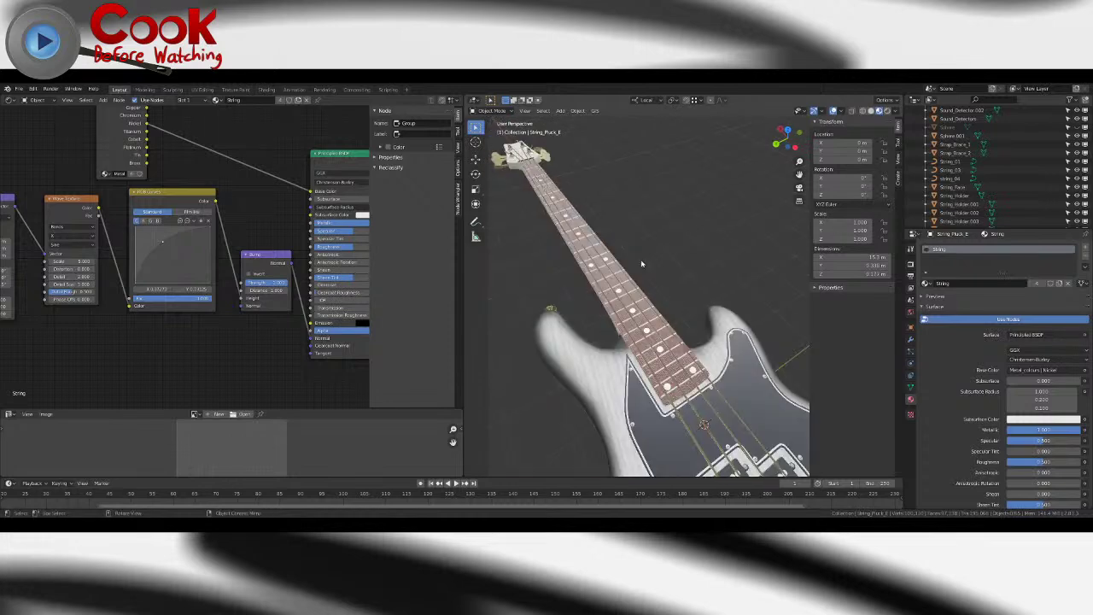
- Select the fretboard inlay dots and connect the Metal_colours Brass output to the Base Color of their Brass_Rough material
{"action": "left_click", "coordinate": [668, 389]}
{"action": "middle_click_drag", "start_coordinate": [668, 389], "coordinate": [654, 271]}
{"action": "scroll", "coordinate": [648, 321], "scroll_direction": "down", "scroll_amount": 4}
{"action": "left_click", "coordinate": [610, 298]}
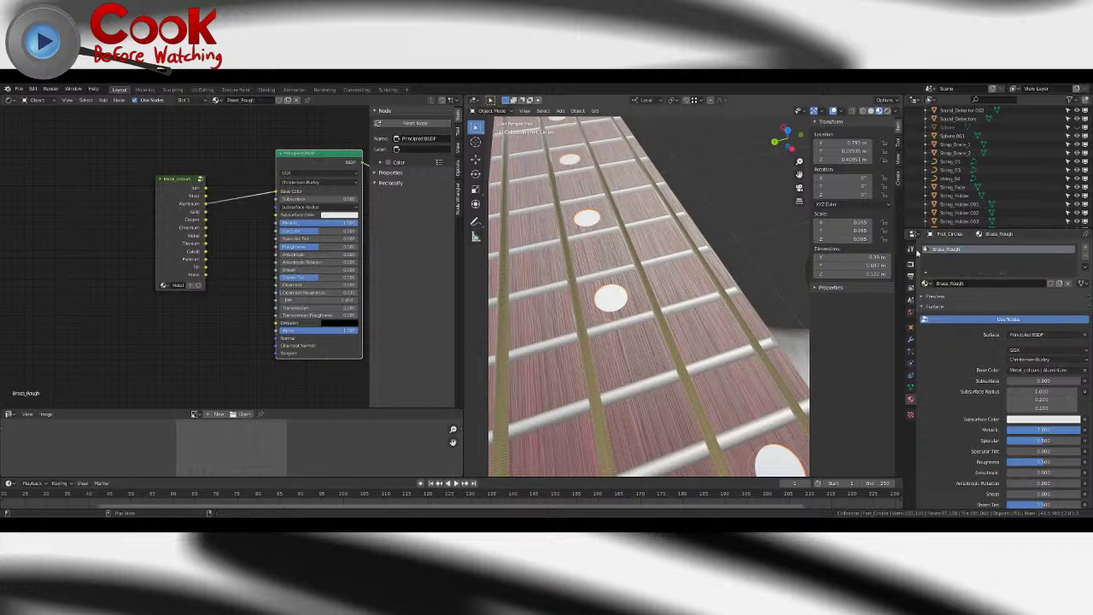
{"action": "left_click_drag", "start_coordinate": [206, 274], "coordinate": [277, 191]}
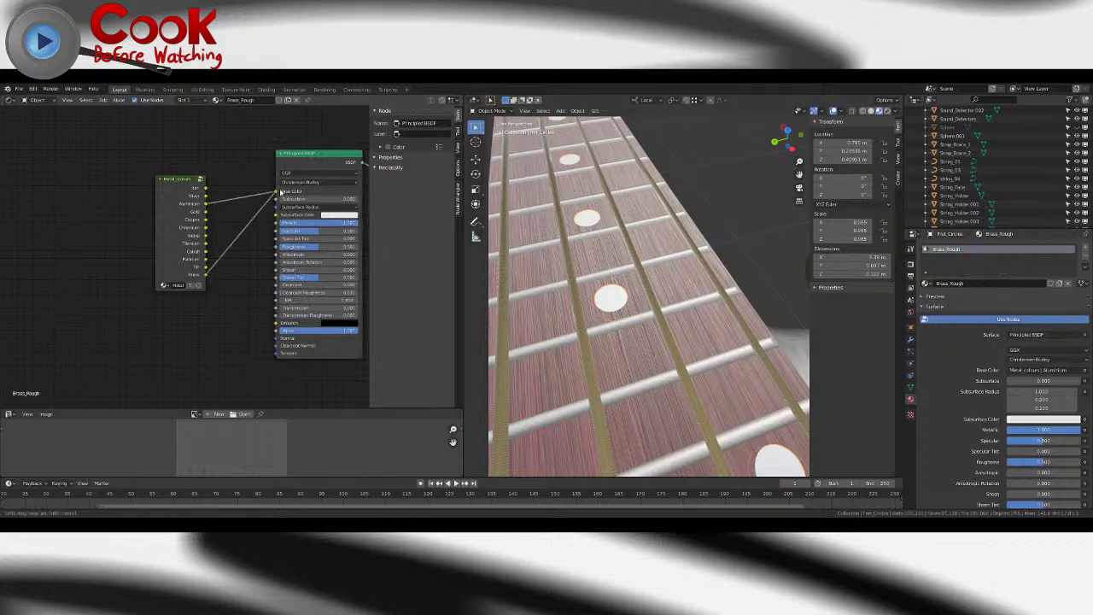
{"action": "scroll", "coordinate": [731, 211], "scroll_direction": "down", "scroll_amount": 8}
{"action": "left_click_drag", "start_coordinate": [706, 218], "coordinate": [693, 242]}
{"action": "mouse_move", "coordinate": [693, 242]}
{"action": "middle_mouse_down"}
{"action": "mouse_move", "coordinate": [680, 261]}
{"action": "mouse_move", "coordinate": [702, 272]}
{"action": "mouse_move", "coordinate": [683, 264]}
{"action": "mouse_move", "coordinate": [697, 234]}
{"action": "mouse_move", "coordinate": [688, 226]}
{"action": "middle_mouse_up"}
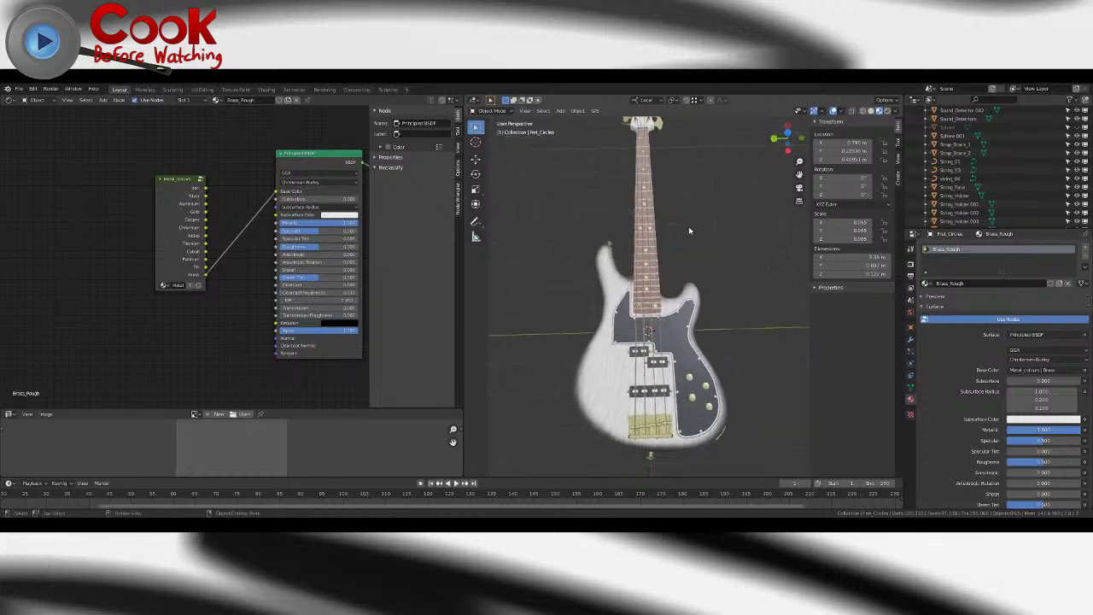
{"action": "scroll", "coordinate": [651, 291], "scroll_direction": "up", "scroll_amount": 10}
{"action": "scroll", "coordinate": [649, 292], "scroll_direction": "down", "scroll_amount": 8}
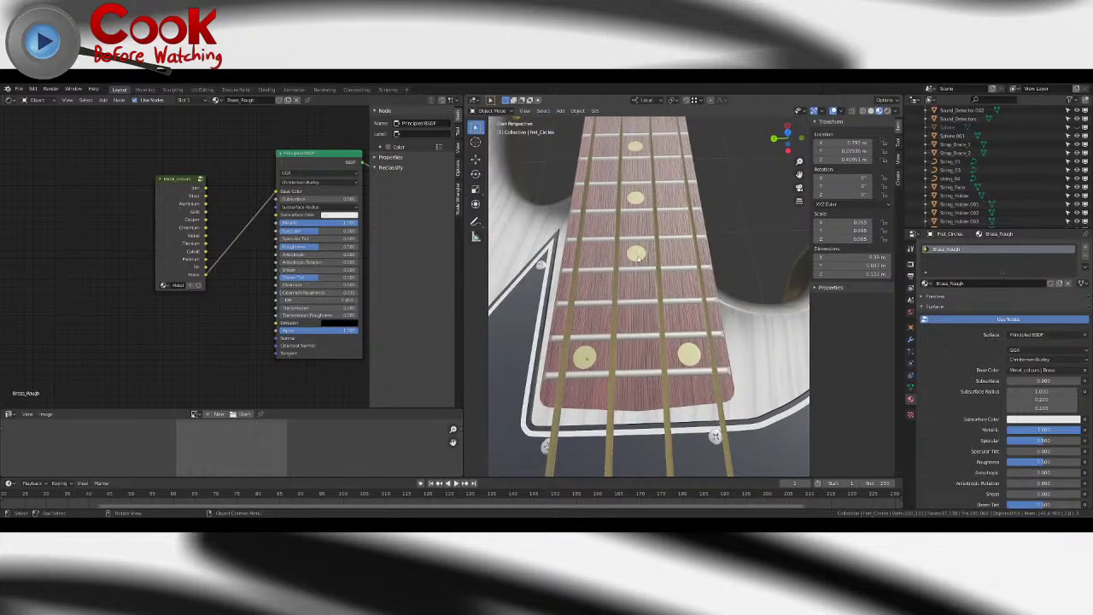
- Assign the existing Aluminium_Rough material to the fretboard inlay dots and save the file
{"action": "left_click", "coordinate": [925, 284]}
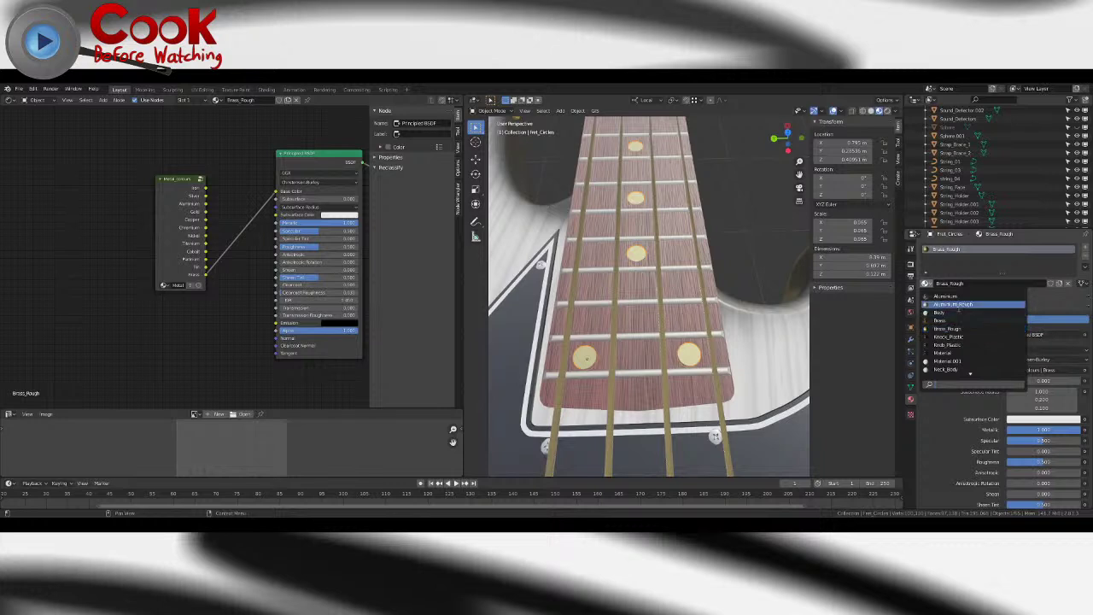
{"action": "left_click", "coordinate": [952, 304]}
{"action": "key", "text": "Home"}
{"action": "middle_click_drag", "start_coordinate": [738, 198], "coordinate": [608, 233]}
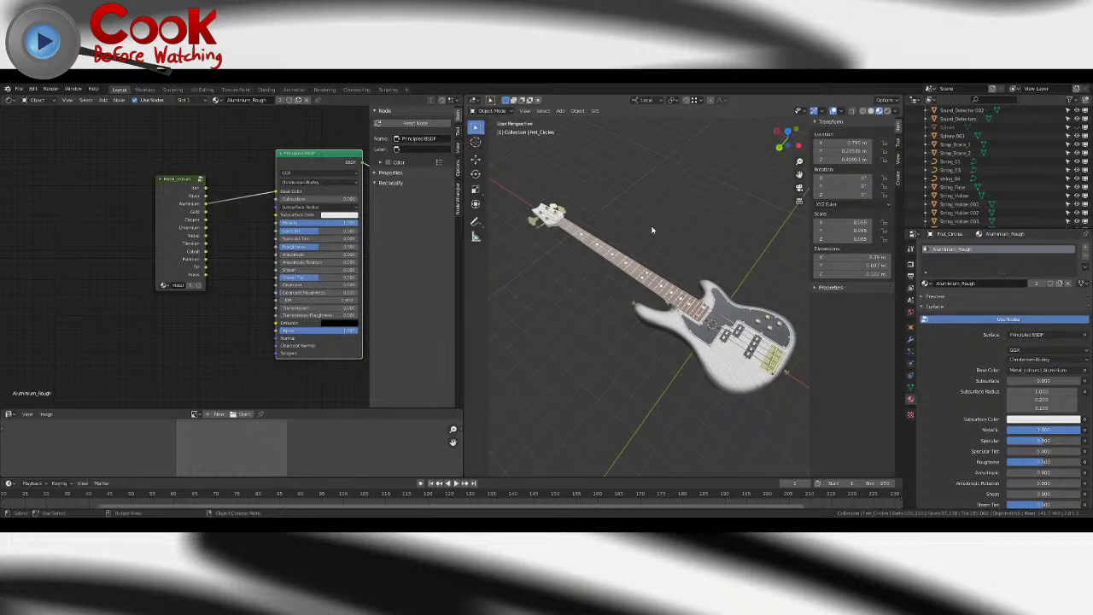
{"action": "left_click", "coordinate": [18, 89]}
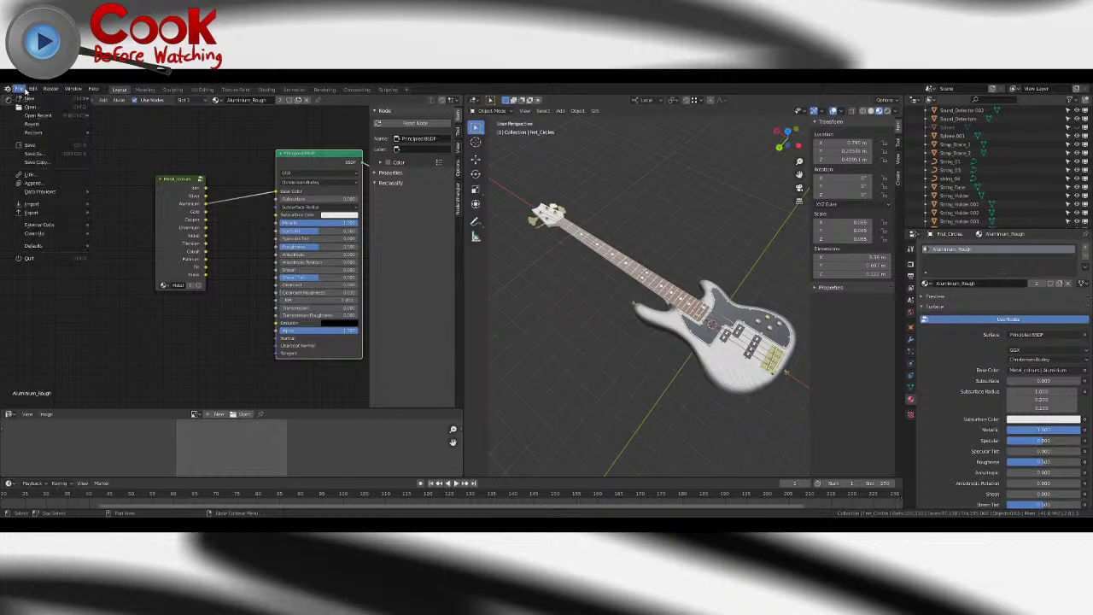
{"action": "left_click", "coordinate": [45, 147]}
- Examine the bass's fretboard, pickguard and body materials from several angles and distances
{"action": "middle_click_drag", "start_coordinate": [516, 241], "coordinate": [632, 351]}
{"action": "scroll", "coordinate": [690, 307], "scroll_direction": "up", "scroll_amount": 4}
{"action": "scroll", "coordinate": [636, 324], "scroll_direction": "up", "scroll_amount": 5}
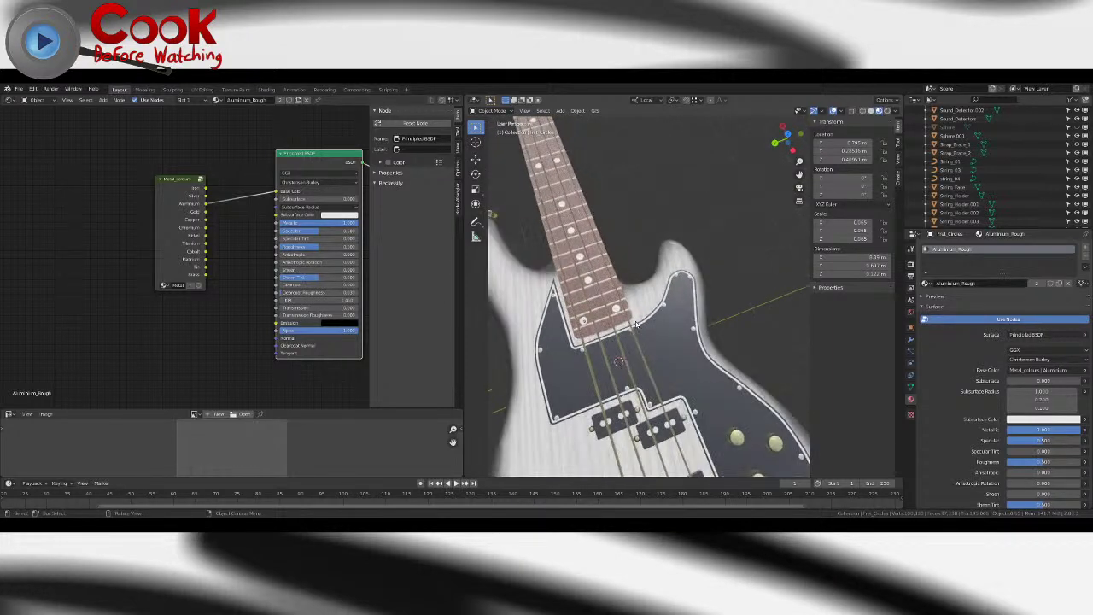
{"action": "middle_click_drag", "start_coordinate": [660, 292], "coordinate": [617, 303]}
{"action": "scroll", "coordinate": [644, 293], "scroll_direction": "up", "scroll_amount": 3}
{"action": "middle_click_drag", "start_coordinate": [731, 260], "coordinate": [752, 306]}
{"action": "scroll", "coordinate": [751, 305], "scroll_direction": "down", "scroll_amount": 4}
{"action": "middle_click_drag", "start_coordinate": [670, 298], "coordinate": [715, 346]}
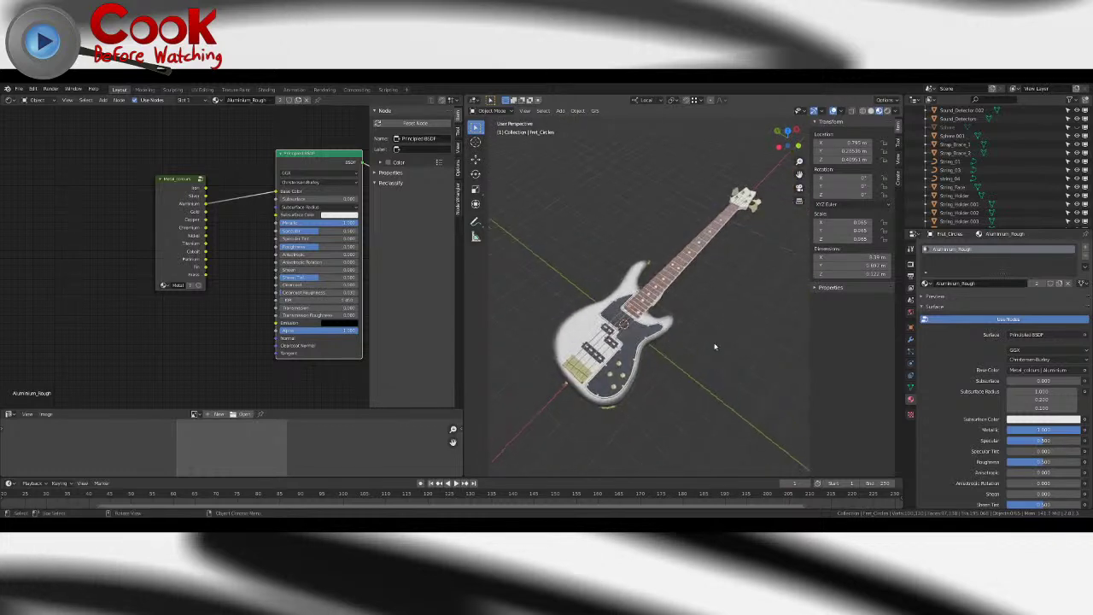
- Save the Bass Guitar.blend file and check the bridge, pickups and knobs on the body
{"action": "left_click", "coordinate": [19, 89]}
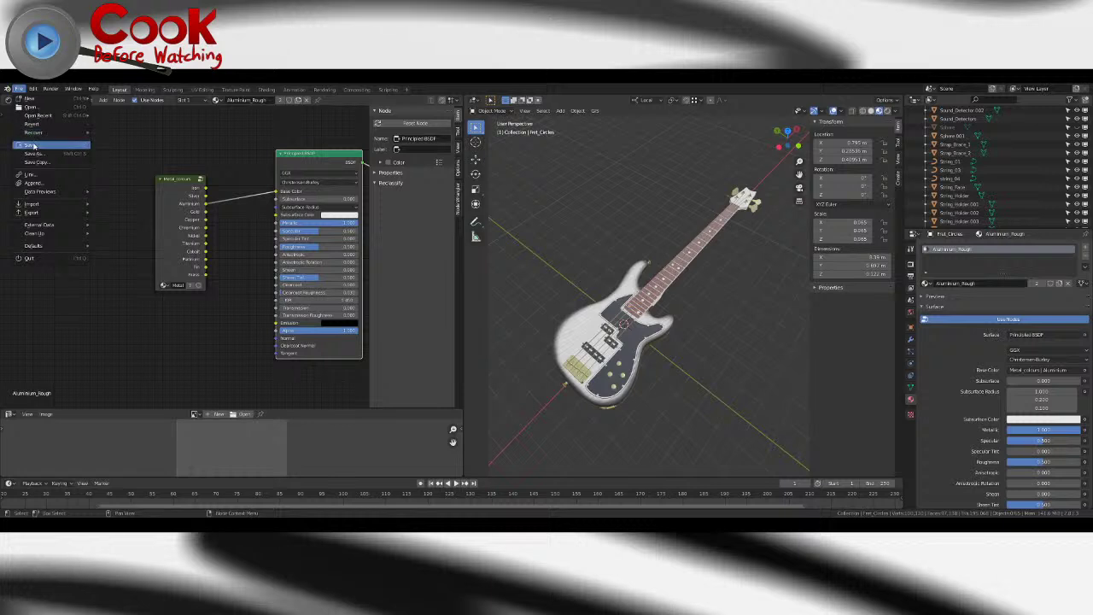
{"action": "left_click", "coordinate": [33, 146]}
{"action": "scroll", "coordinate": [586, 358], "scroll_direction": "up", "scroll_amount": 5}
{"action": "scroll", "coordinate": [589, 343], "scroll_direction": "down", "scroll_amount": 3}
{"action": "middle_click_drag", "start_coordinate": [589, 343], "coordinate": [564, 351]}
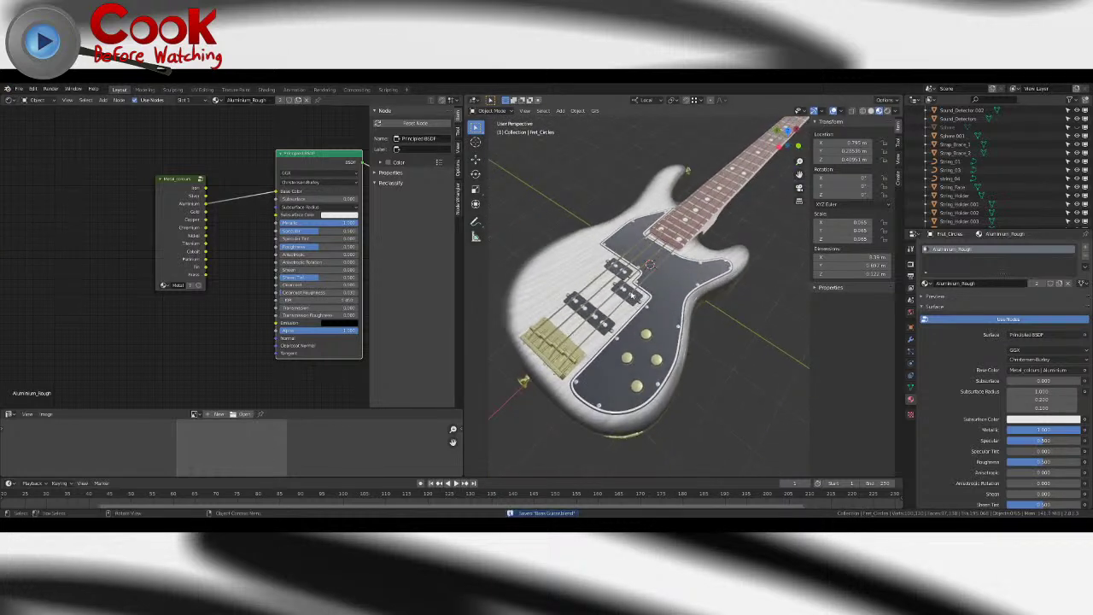
{"action": "scroll", "coordinate": [633, 298], "scroll_direction": "down", "scroll_amount": 3}
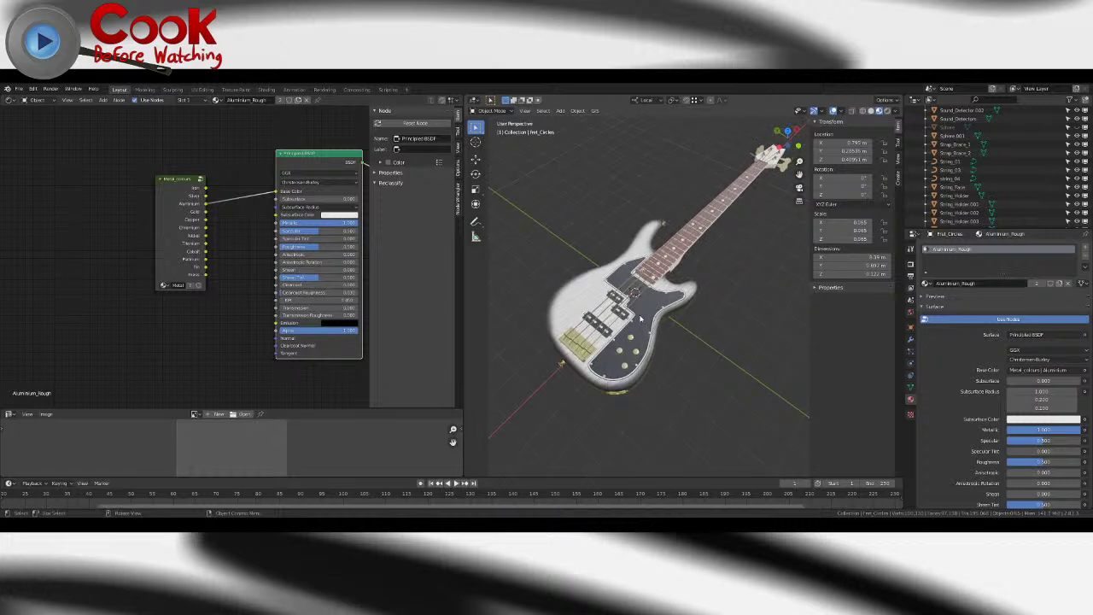
- Select the brass jack plate on the body's edge and examine its material up close
{"action": "middle_click_drag", "start_coordinate": [674, 316], "coordinate": [682, 287]}
{"action": "scroll", "coordinate": [682, 283], "scroll_direction": "up", "scroll_amount": 8}
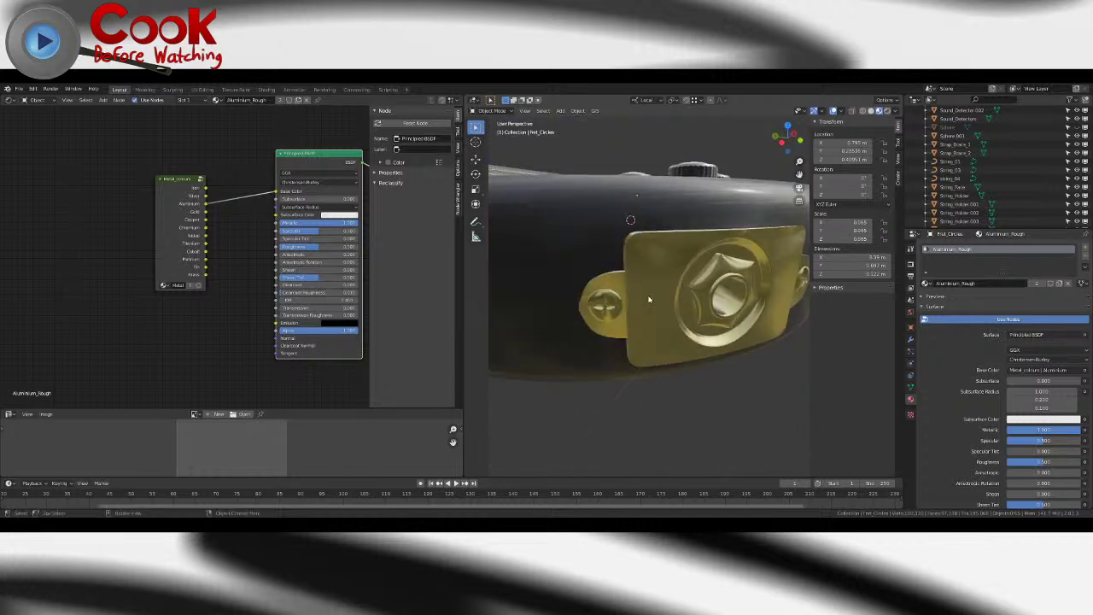
{"action": "left_click", "coordinate": [683, 287]}
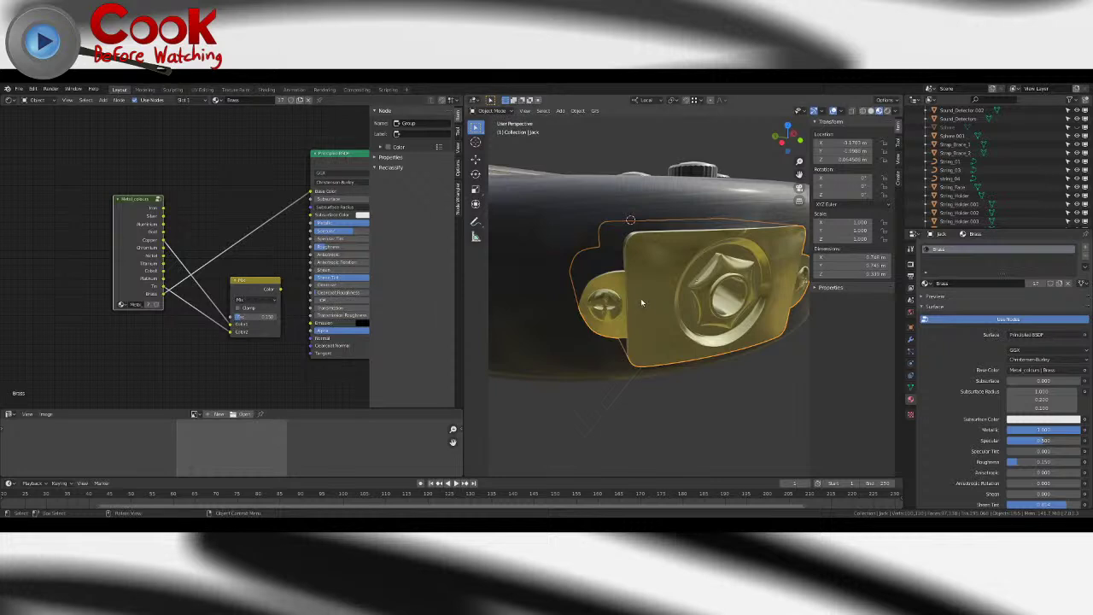
{"action": "scroll", "coordinate": [640, 299], "scroll_direction": "down", "scroll_amount": 8}
{"action": "middle_click_drag", "start_coordinate": [640, 298], "coordinate": [618, 334]}
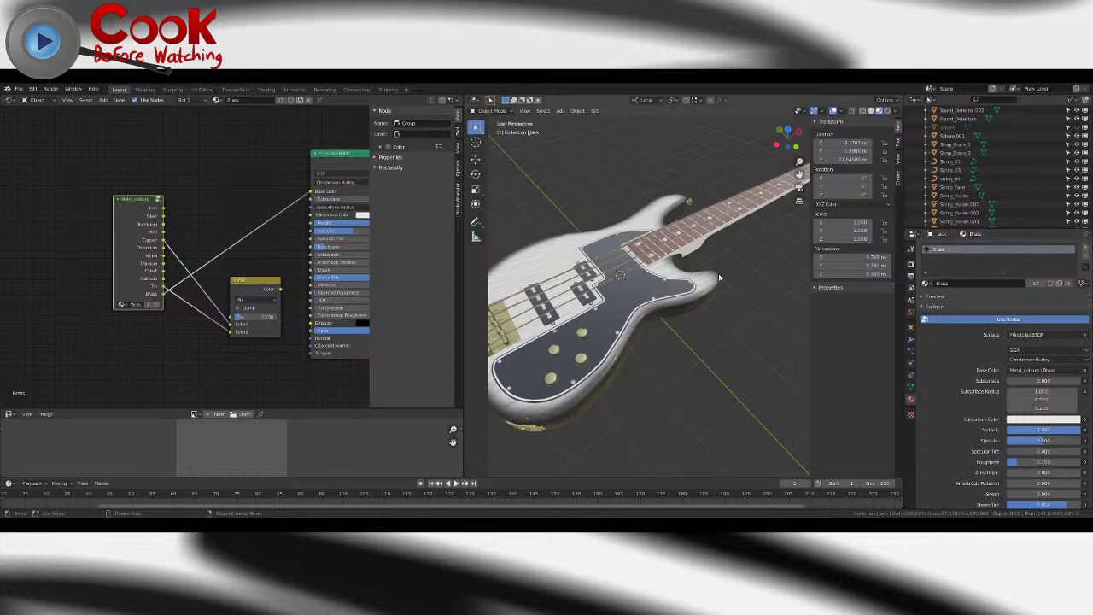
- Examine the wood of the neck from the side, then the whole bass from the front
{"action": "middle_click_drag", "start_coordinate": [746, 300], "coordinate": [580, 282]}
{"action": "middle_click_drag", "start_coordinate": [705, 263], "coordinate": [546, 251]}
{"action": "scroll", "coordinate": [640, 265], "scroll_direction": "up", "scroll_amount": 3}
{"action": "mouse_move", "coordinate": [649, 278]}
{"action": "middle_mouse_down"}
{"action": "mouse_move", "coordinate": [618, 221]}
{"action": "mouse_move", "coordinate": [655, 274]}
{"action": "mouse_move", "coordinate": [640, 265]}
{"action": "middle_mouse_up"}
{"action": "scroll", "coordinate": [655, 274], "scroll_direction": "up", "scroll_amount": 4}
{"action": "middle_click_drag", "start_coordinate": [621, 207], "coordinate": [633, 275], "text": "shift"}
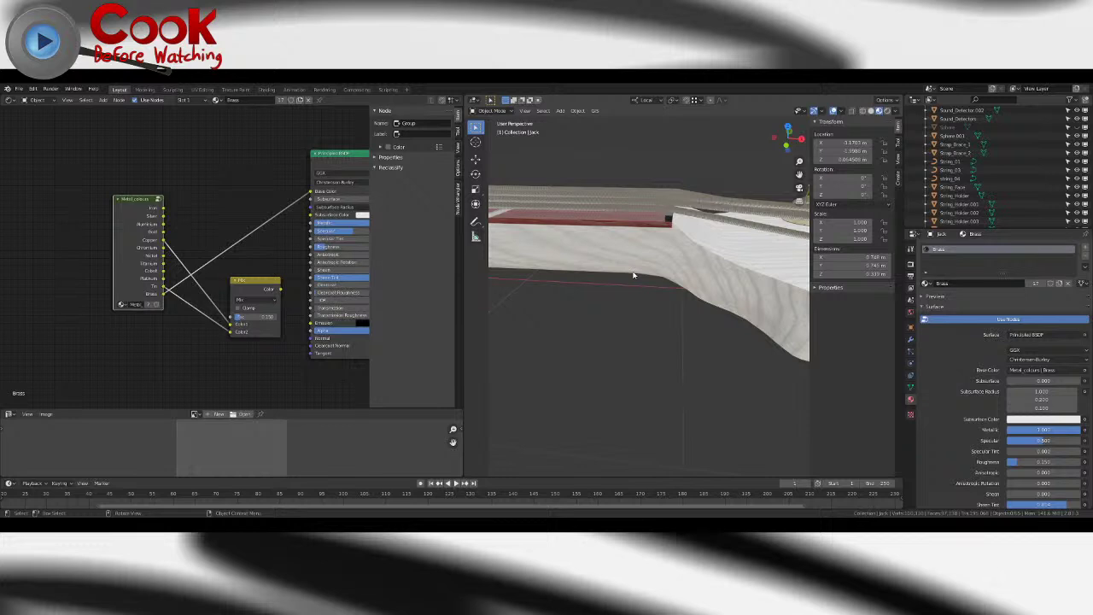
{"action": "mouse_move", "coordinate": [641, 272]}
{"action": "middle_mouse_down"}
{"action": "mouse_move", "coordinate": [693, 287]}
{"action": "mouse_move", "coordinate": [658, 269]}
{"action": "mouse_move", "coordinate": [546, 250]}
{"action": "mouse_move", "coordinate": [648, 285]}
{"action": "middle_mouse_up"}
{"action": "scroll", "coordinate": [631, 292], "scroll_direction": "down", "scroll_amount": 5}
{"action": "scroll", "coordinate": [554, 323], "scroll_direction": "down", "scroll_amount": 5}
{"action": "middle_click_drag", "start_coordinate": [554, 322], "coordinate": [695, 327]}
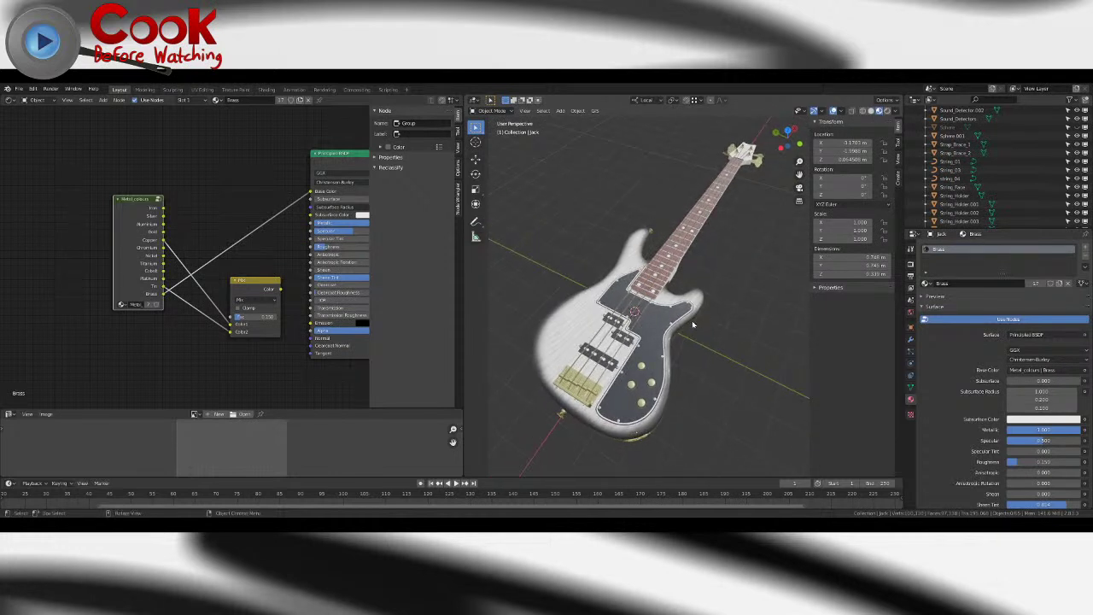
- Save the Bass Guitar.blend file
{"action": "scroll", "coordinate": [692, 304], "scroll_direction": "down", "scroll_amount": 2}
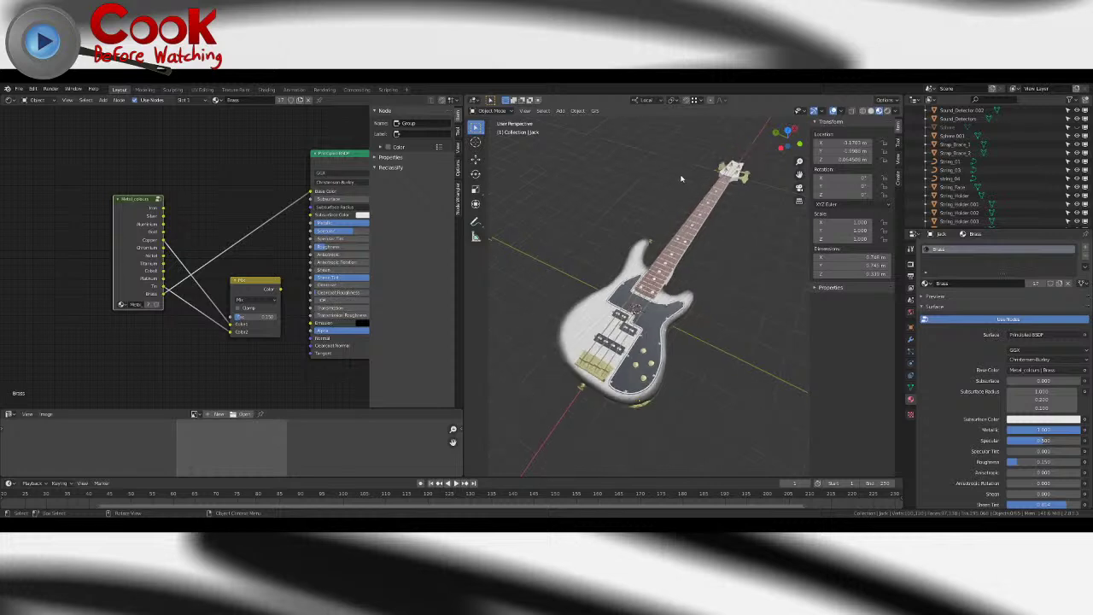
{"action": "left_click", "coordinate": [19, 89]}
{"action": "left_click", "coordinate": [36, 145]}
- Select the neck at the headstock and display its Subdivision modifier settings
{"action": "middle_click_drag", "start_coordinate": [632, 342], "coordinate": [743, 384]}
{"action": "middle_click_drag", "start_coordinate": [617, 269], "coordinate": [663, 323], "text": "shift"}
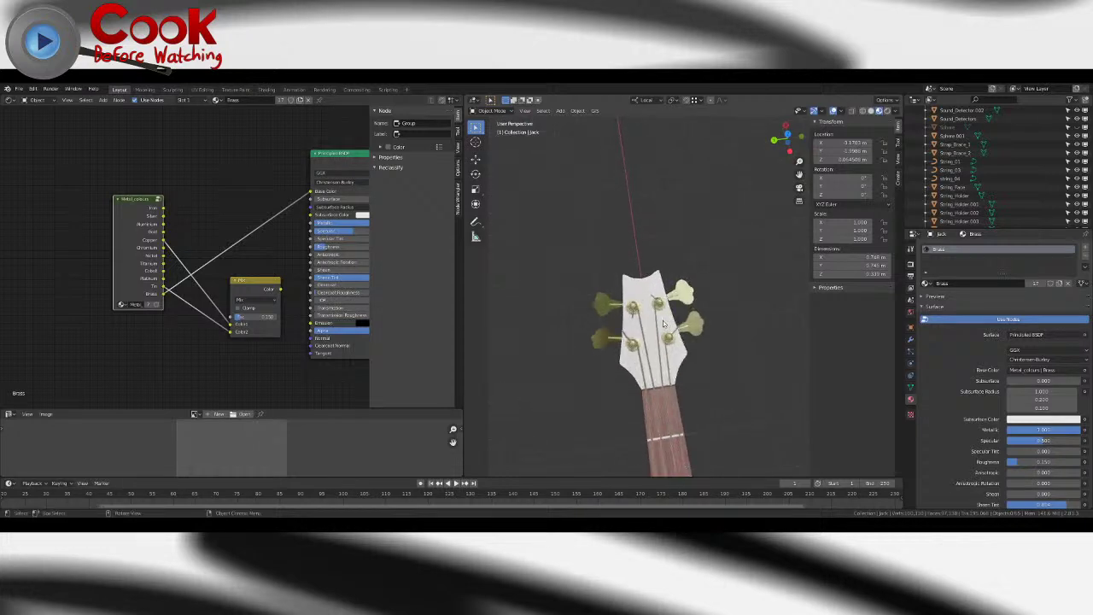
{"action": "scroll", "coordinate": [663, 323], "scroll_direction": "up", "scroll_amount": 5}
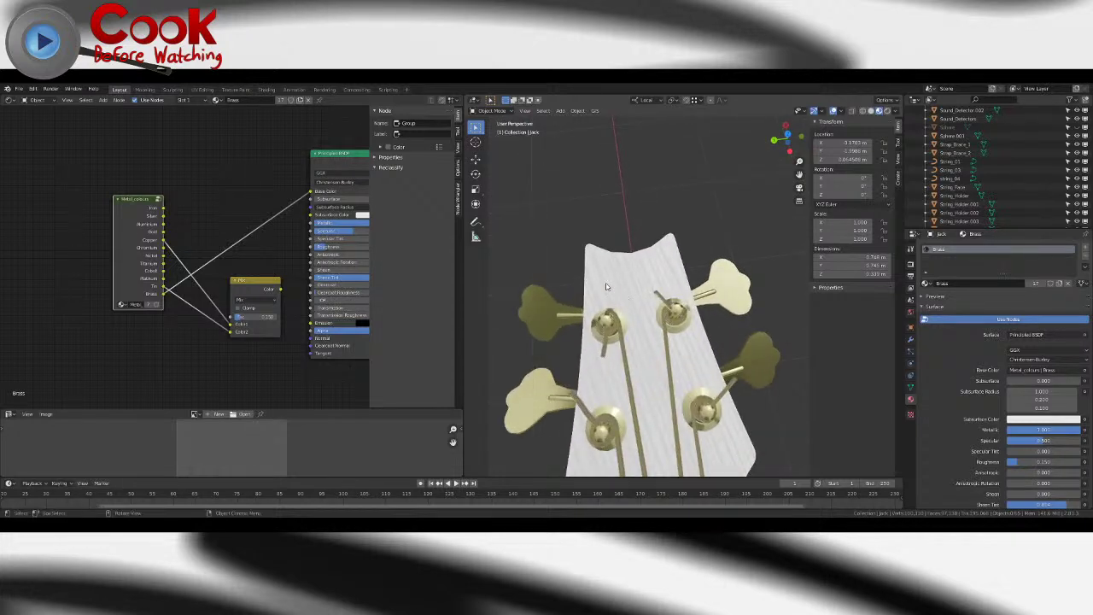
{"action": "middle_click_drag", "start_coordinate": [656, 274], "coordinate": [651, 278]}
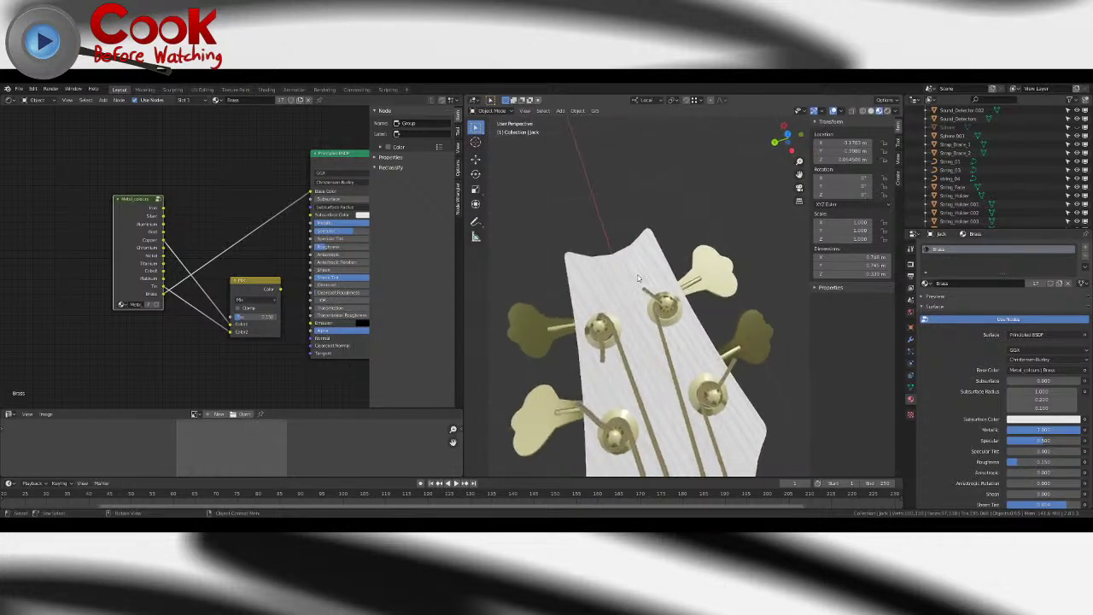
{"action": "left_click", "coordinate": [651, 278]}
{"action": "left_click", "coordinate": [911, 351]}
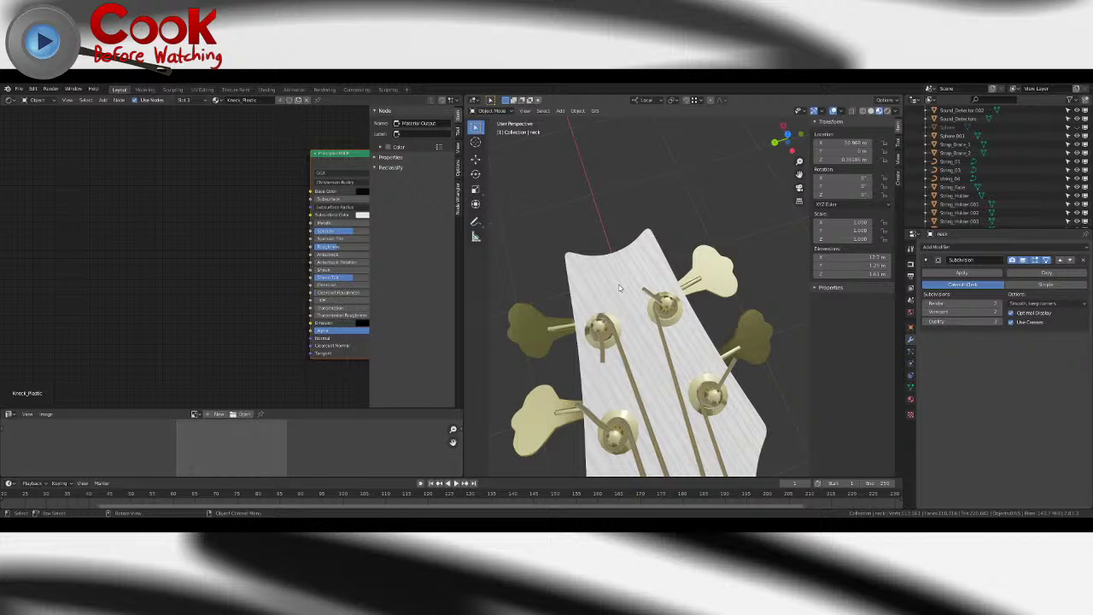
- Examine the strings where they pass over the nut onto the fretboard, and the rest of the bass
{"action": "middle_click_drag", "start_coordinate": [620, 287], "coordinate": [702, 283]}
{"action": "scroll", "coordinate": [683, 316], "scroll_direction": "up", "scroll_amount": 7}
{"action": "middle_click_drag", "start_coordinate": [662, 346], "coordinate": [681, 294]}
{"action": "scroll", "coordinate": [681, 294], "scroll_direction": "up", "scroll_amount": 2}
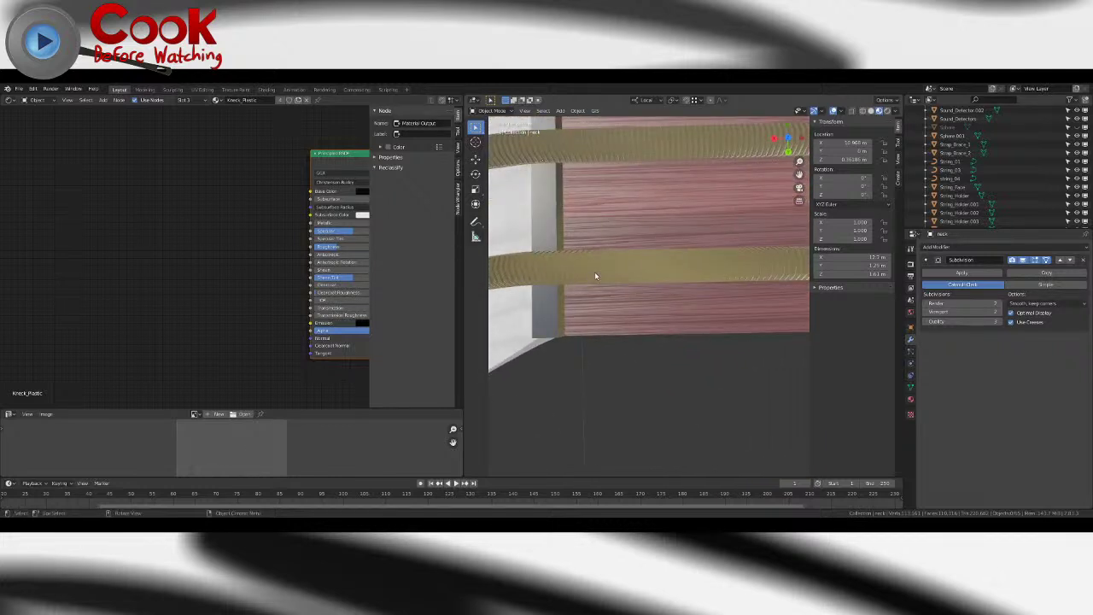
{"action": "scroll", "coordinate": [596, 273], "scroll_direction": "down", "scroll_amount": 5}
{"action": "scroll", "coordinate": [595, 267], "scroll_direction": "down", "scroll_amount": 7}
{"action": "middle_click_drag", "start_coordinate": [724, 282], "coordinate": [664, 239]}
{"action": "middle_click_drag", "start_coordinate": [751, 358], "coordinate": [681, 312], "text": "shift"}
{"action": "scroll", "coordinate": [681, 311], "scroll_direction": "up", "scroll_amount": 5}
{"action": "middle_click_drag", "start_coordinate": [757, 247], "coordinate": [700, 310]}
{"action": "scroll", "coordinate": [671, 293], "scroll_direction": "down", "scroll_amount": 6}
{"action": "scroll", "coordinate": [687, 288], "scroll_direction": "down", "scroll_amount": 2}
- Save the Bass Guitar.blend file and review the fretboard and body from the front
{"action": "left_click", "coordinate": [18, 89]}
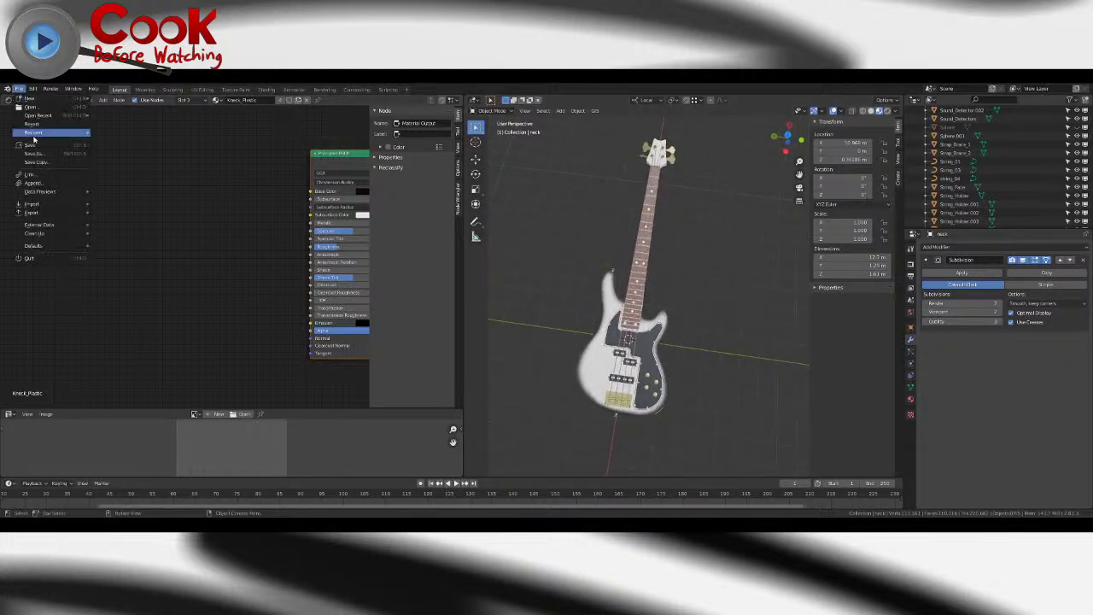
{"action": "left_click", "coordinate": [34, 149]}
{"action": "middle_click_drag", "start_coordinate": [656, 317], "coordinate": [692, 321]}
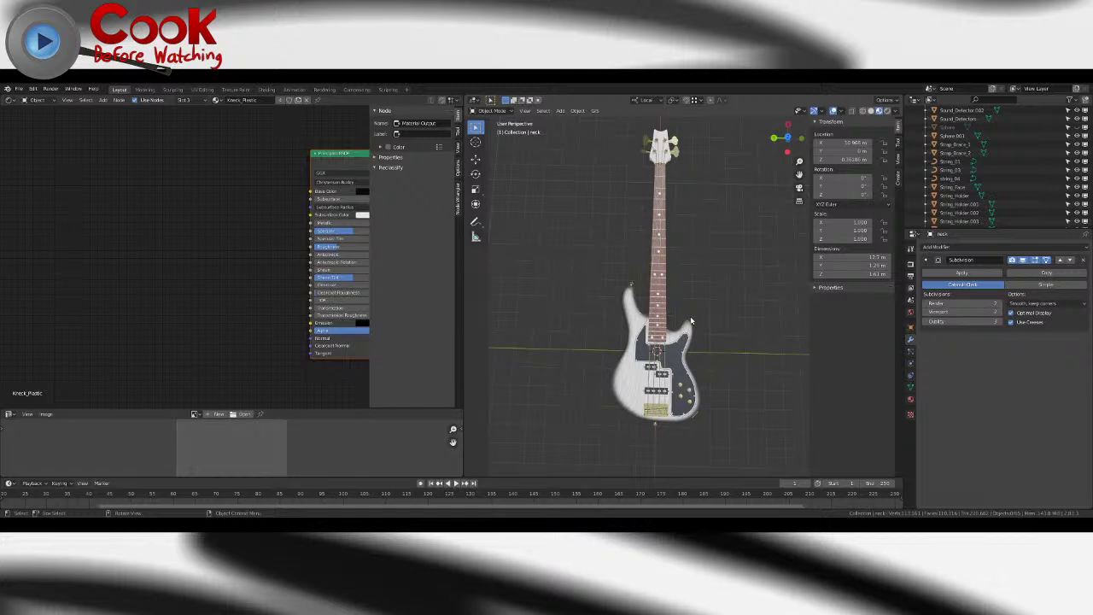
{"action": "middle_click_drag", "start_coordinate": [697, 292], "coordinate": [673, 274], "text": "shift"}
{"action": "scroll", "coordinate": [666, 318], "scroll_direction": "up", "scroll_amount": 5}
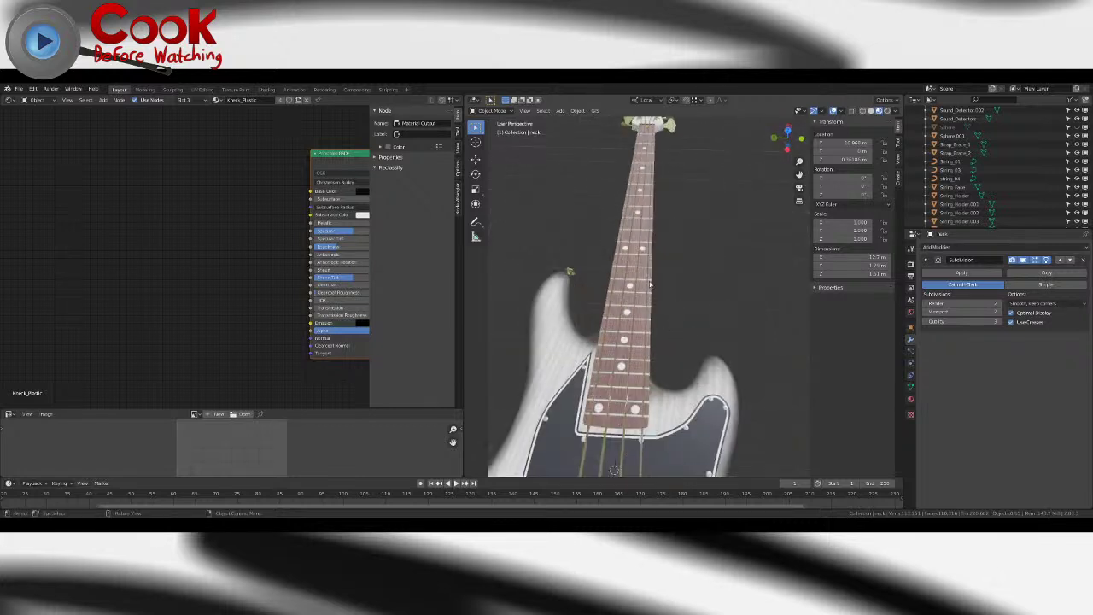
{"action": "scroll", "coordinate": [652, 266], "scroll_direction": "down", "scroll_amount": 4}
{"action": "middle_click_drag", "start_coordinate": [649, 378], "coordinate": [664, 332], "text": "shift"}
{"action": "middle_click_drag", "start_coordinate": [624, 235], "coordinate": [608, 339]}
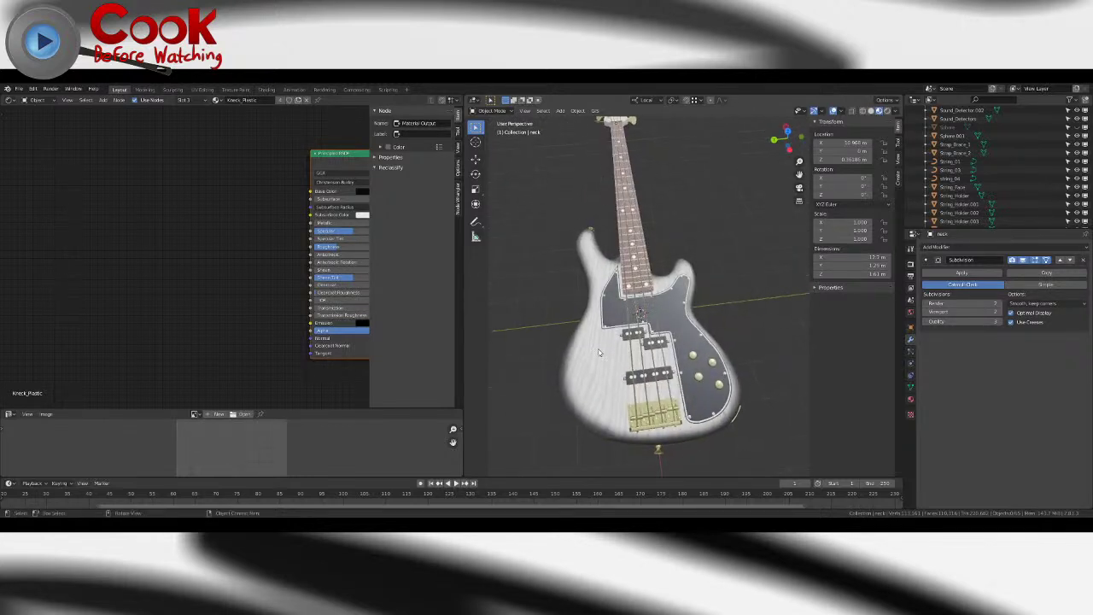
- Save the Bass Guitar.blend file with the whole bass in view
{"action": "left_click", "coordinate": [18, 89]}
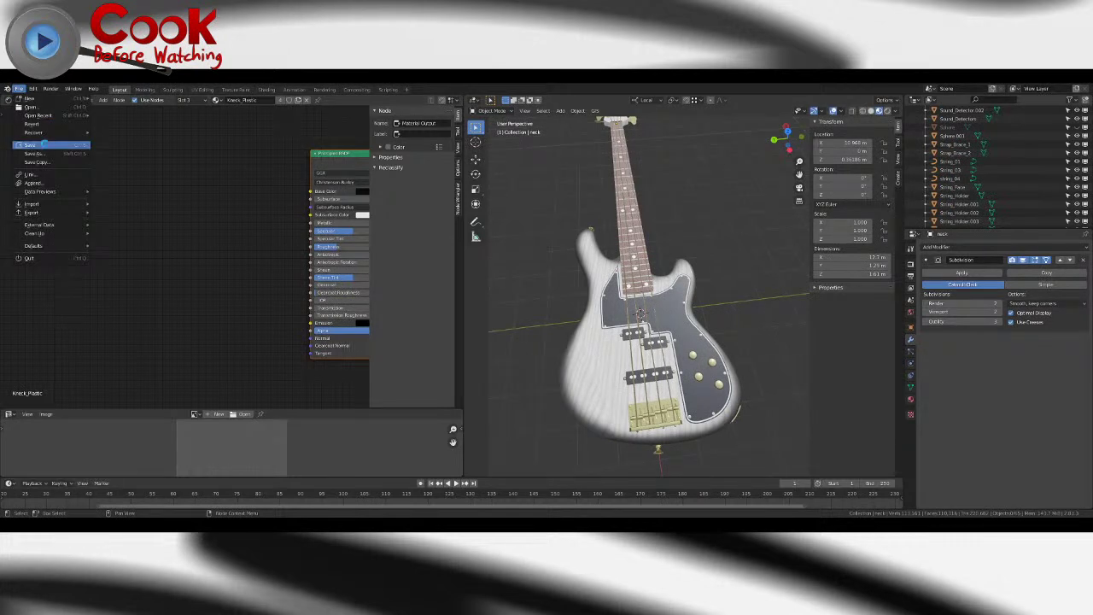
{"action": "left_click", "coordinate": [43, 145]}
{"action": "scroll", "coordinate": [652, 188], "scroll_direction": "down", "scroll_amount": 2}
{"action": "middle_click_drag", "start_coordinate": [655, 198], "coordinate": [656, 201]}
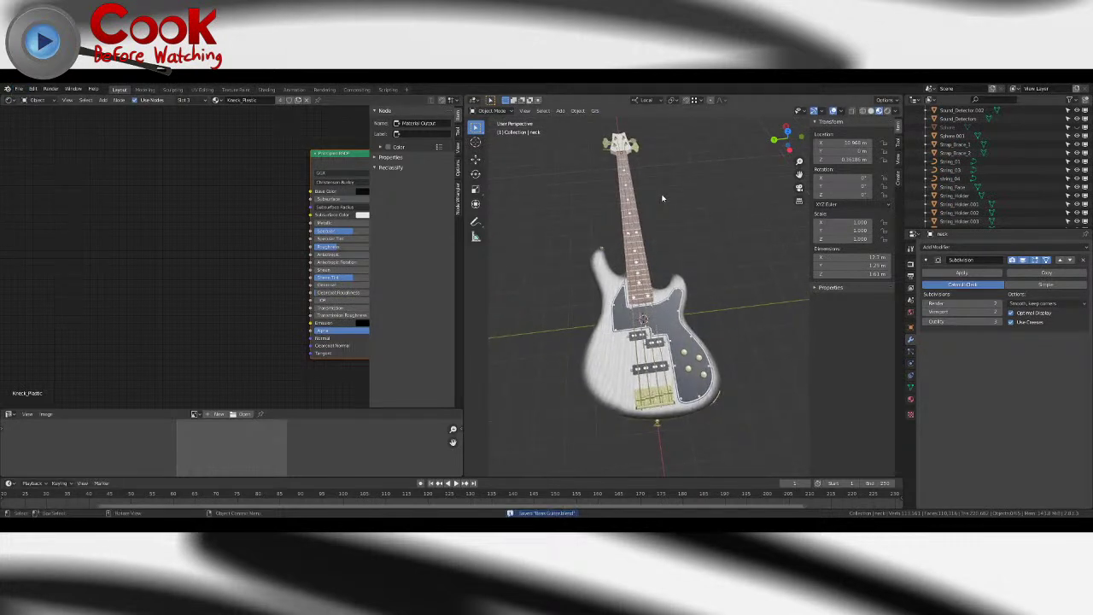